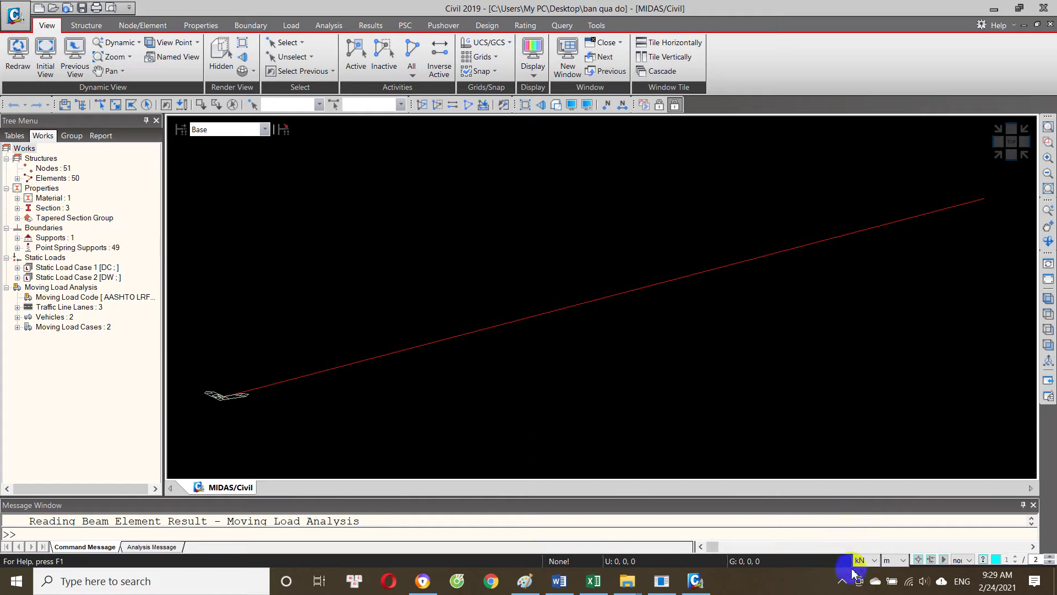
Step: Switch from MIDAS/Civil to the Excel approach-slab check workbook and scroll down its shear-check table
left_click(843, 584)
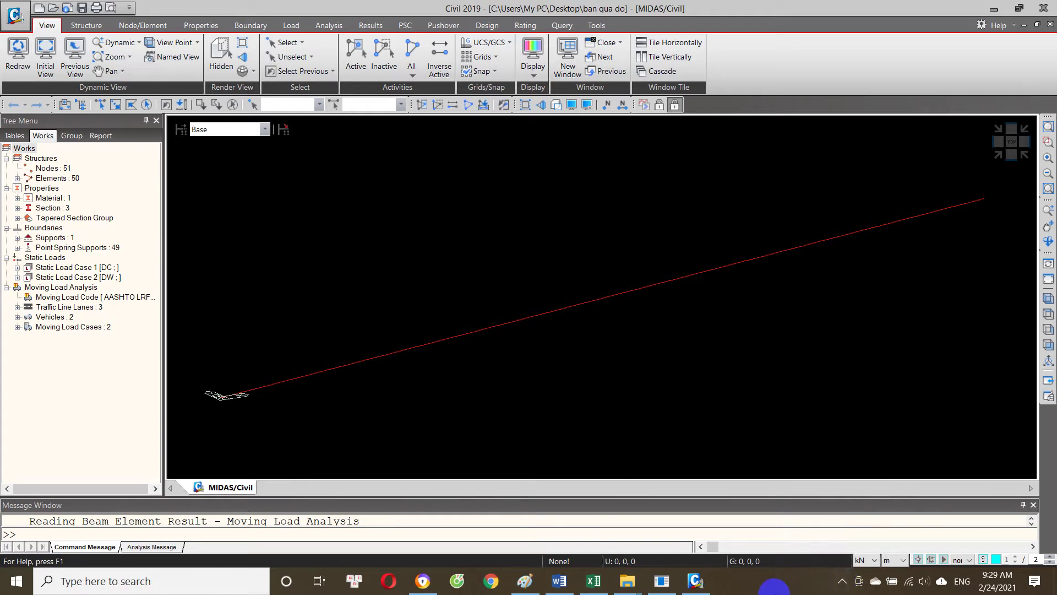
left_click(602, 585)
scroll(446, 445, "down", 1)
scroll(330, 485, "down", 5)
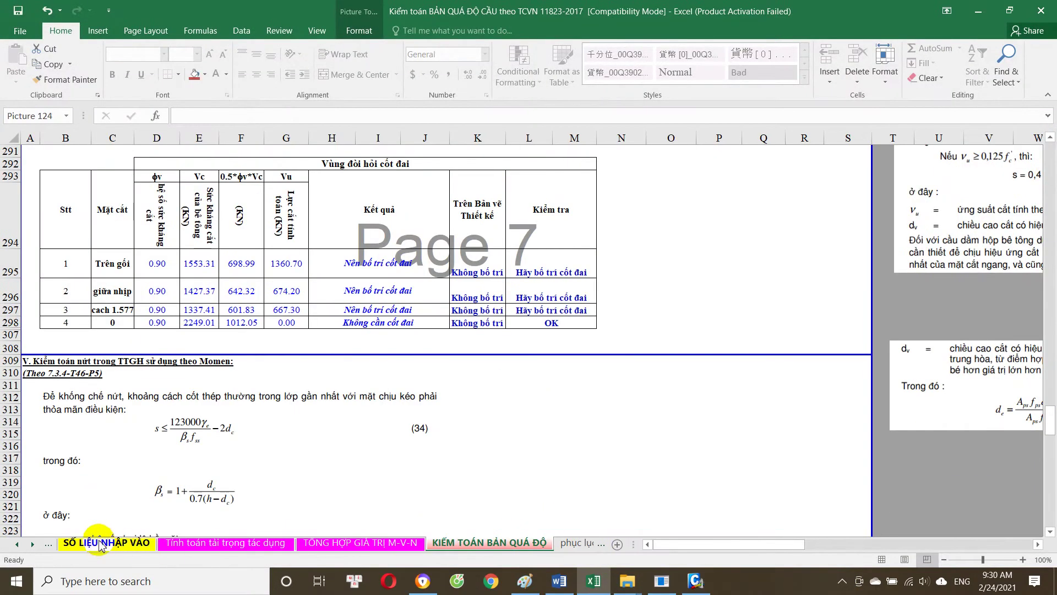
Step: Go to the SỐ LIỆU NHẬP VÀO input sheet of the workbook
left_click(106, 542)
left_click(17, 544)
left_click(16, 544)
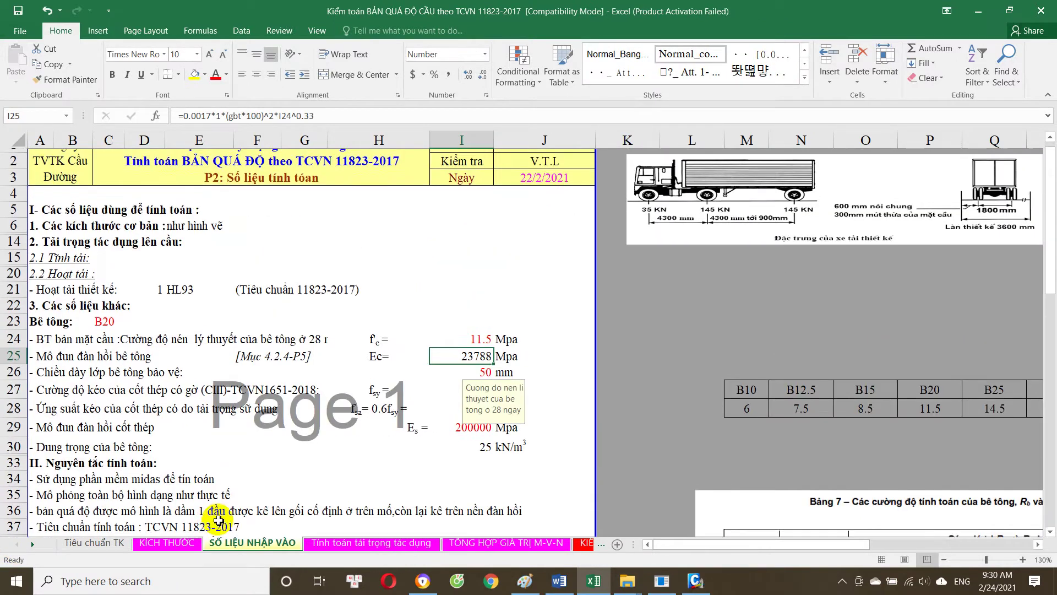
Step: Review the Tiêu chuẩn TK standards list, then bring up the Decision 3095/QĐ-BGTVT Word document
left_click(91, 543)
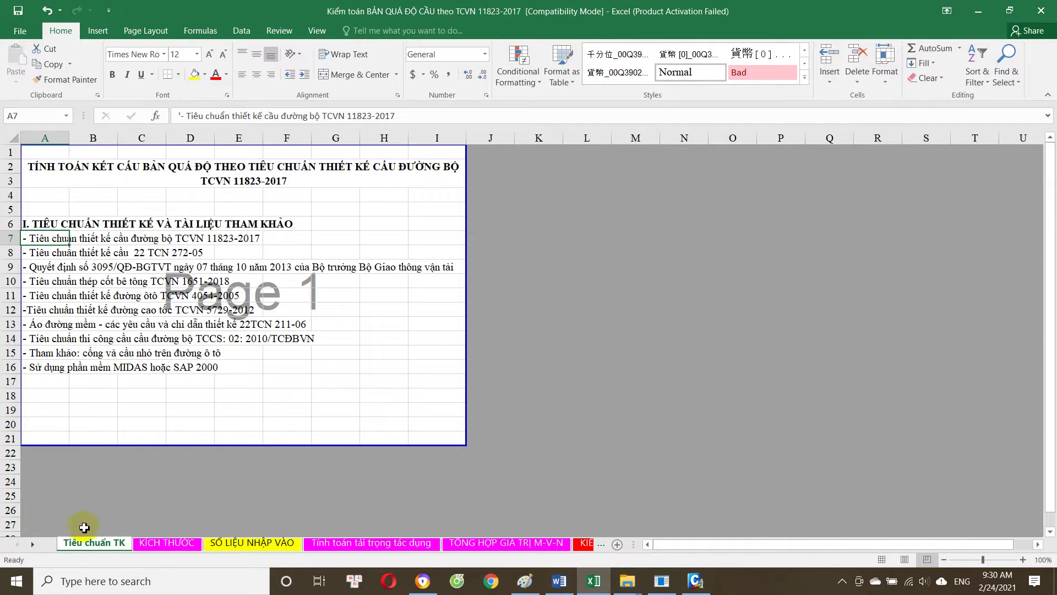
scroll(141, 341, "down", 2)
scroll(143, 336, "up", 2)
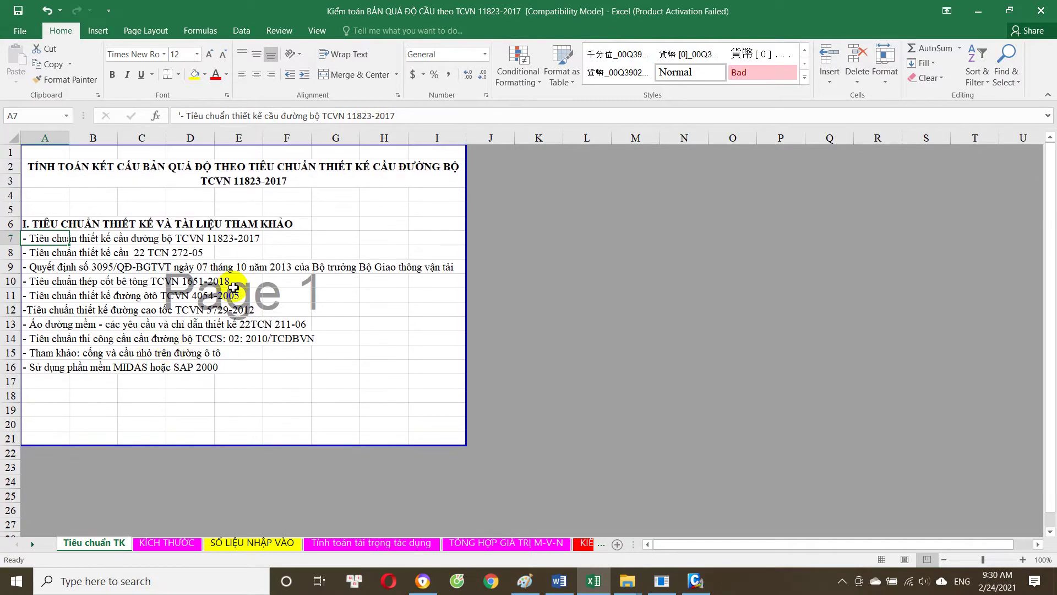
left_click(260, 166)
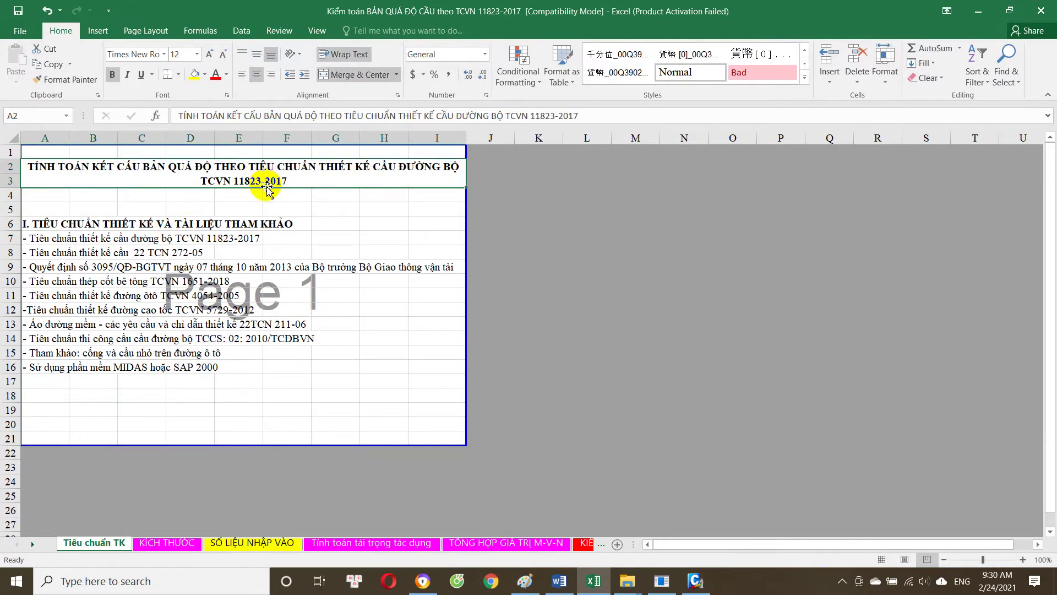
left_click(565, 588)
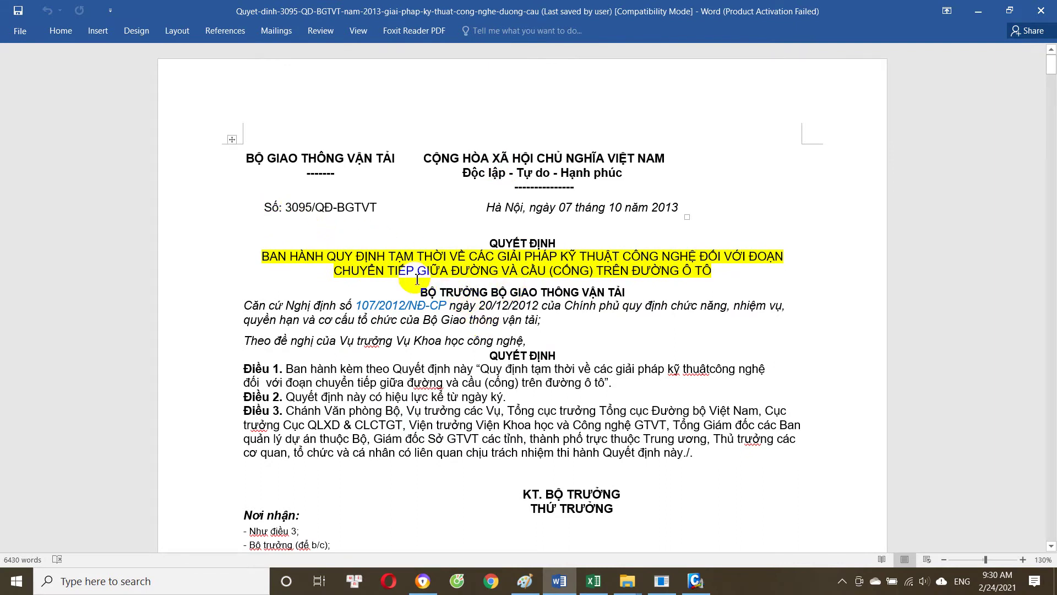
Step: Read Decision 3095's opening, highlighting the 20/12/2012 decree date, issuance date and regulation heading
scroll(409, 274, "down", 2)
scroll(494, 267, "down", 3)
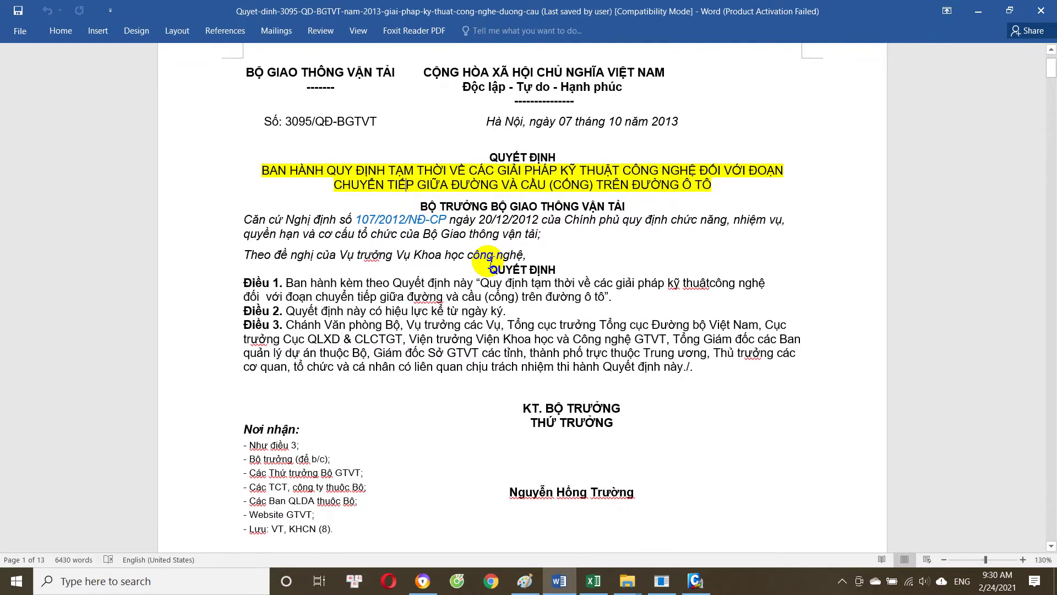
scroll(495, 267, "up", 3)
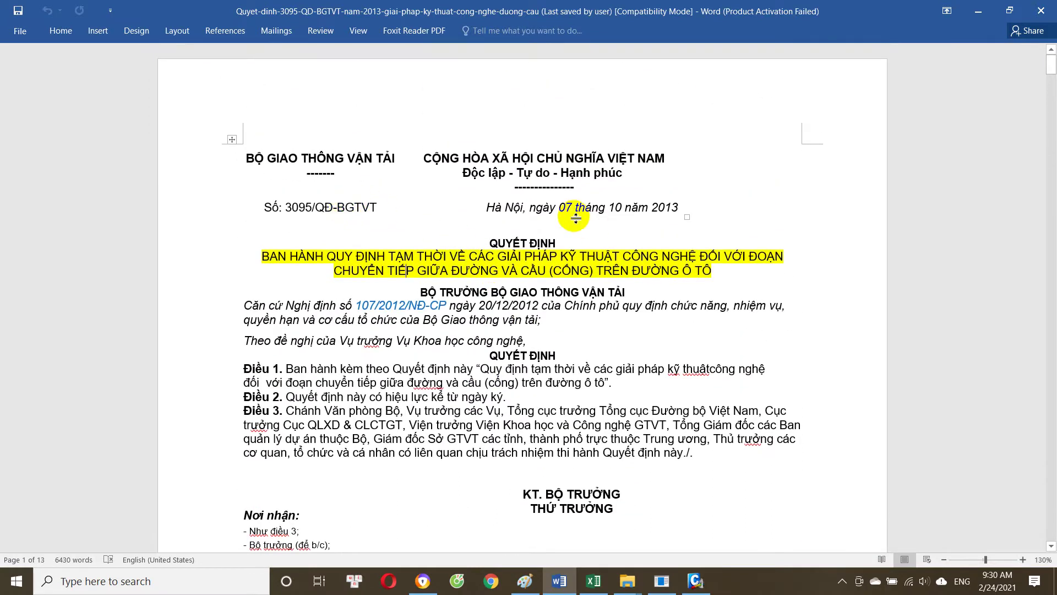
left_click_drag(330, 204, 379, 207)
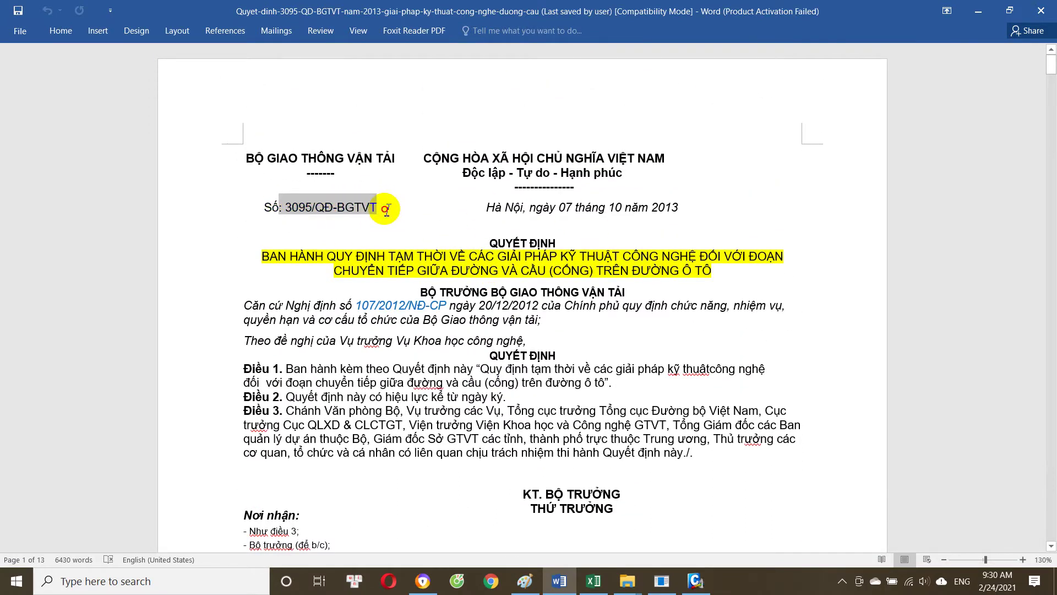
scroll(492, 272, "down", 1)
left_click_drag(486, 267, 495, 268)
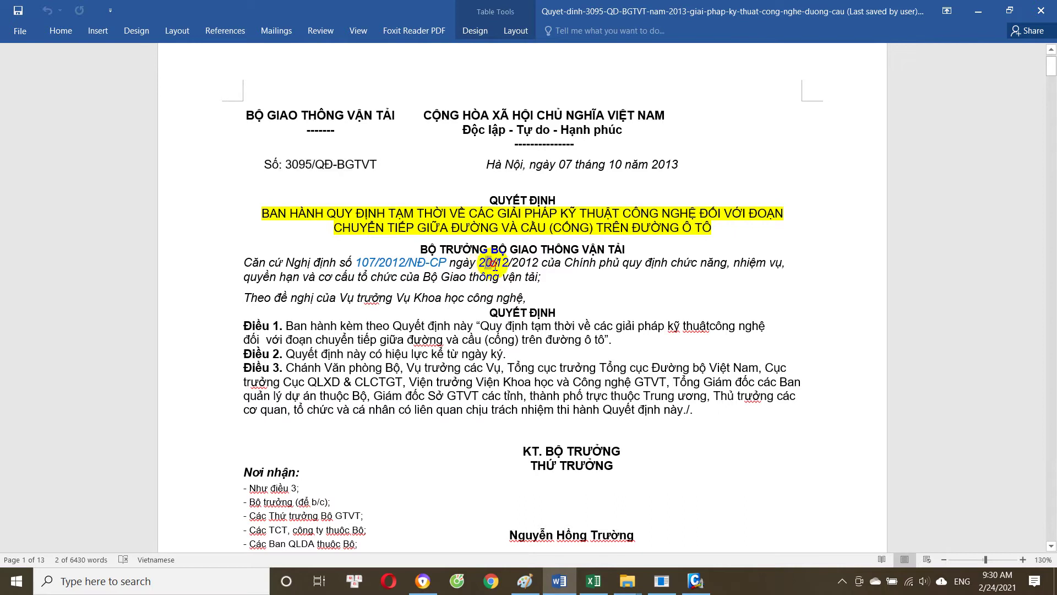
scroll(509, 264, "down", 5)
scroll(528, 292, "down", 5)
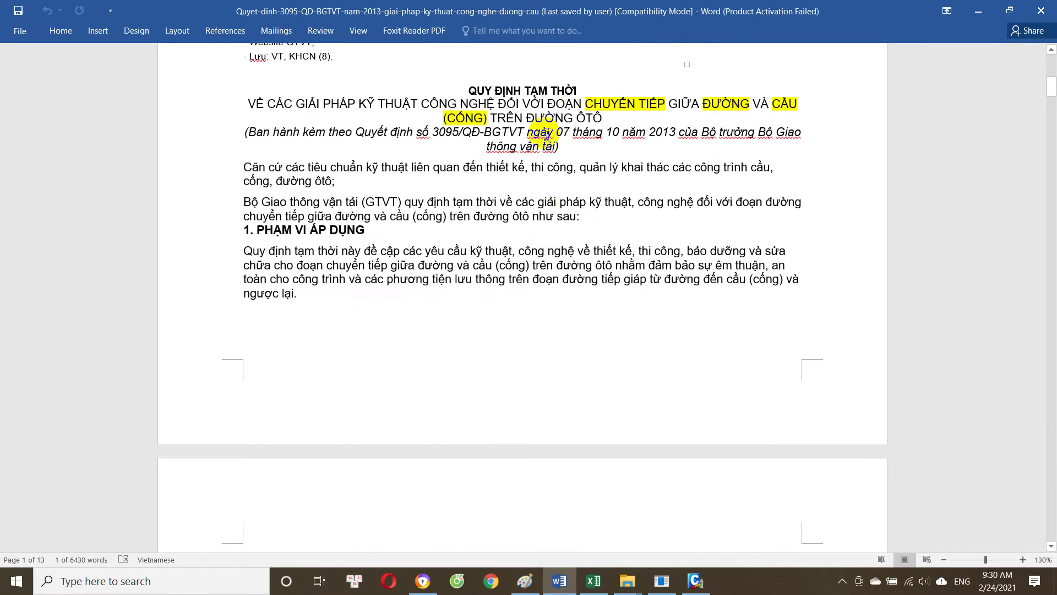
left_click_drag(566, 137, 559, 146)
left_click(538, 216)
scroll(352, 111, "up", 1)
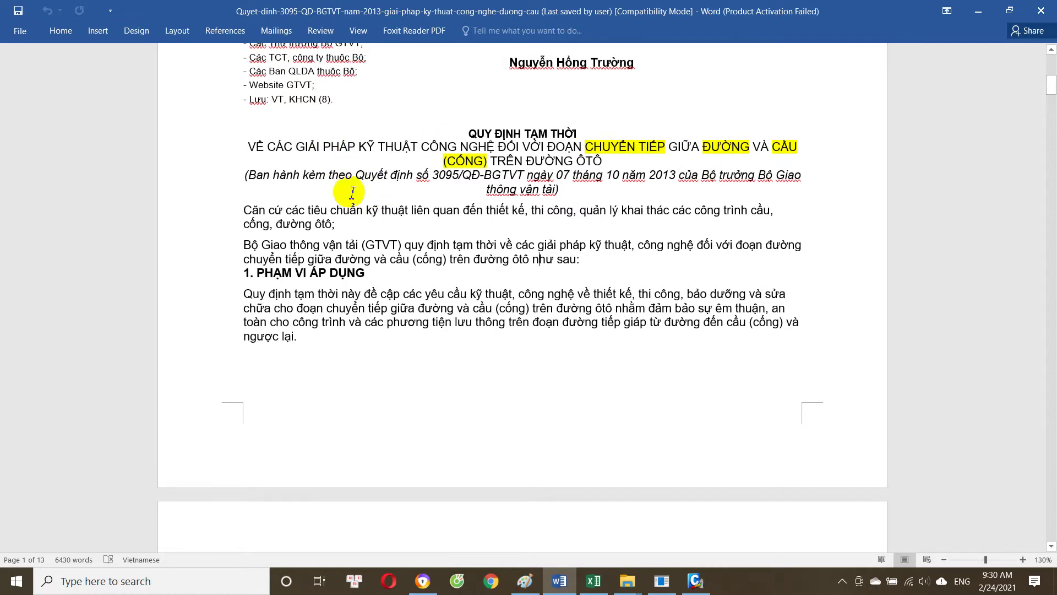
mouse_move(268, 146)
left_mouse_down()
mouse_move(370, 153)
mouse_move(491, 140)
left_mouse_up()
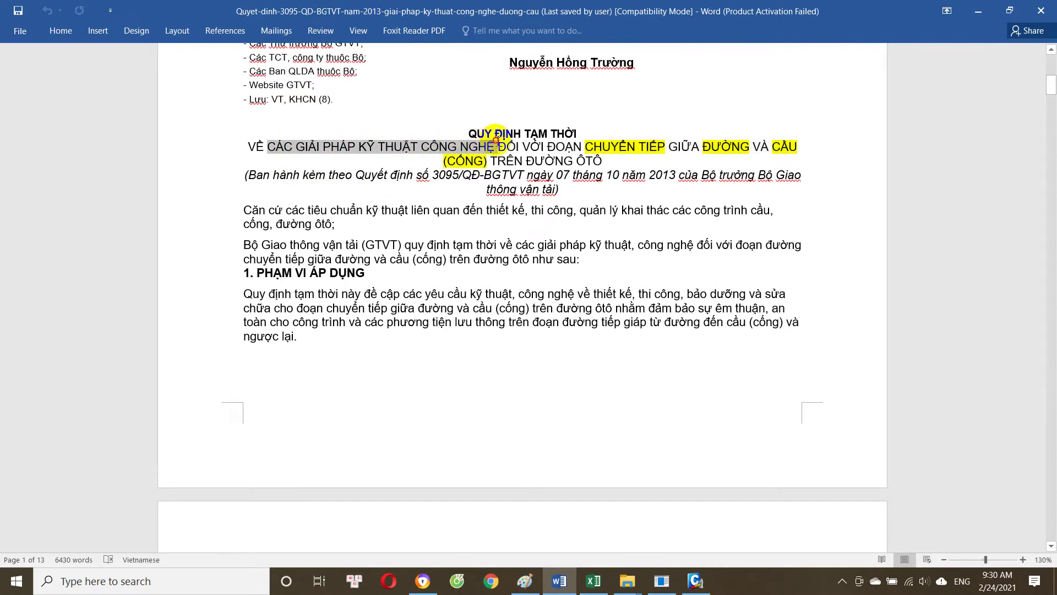
left_click_drag(558, 149, 793, 161)
Step: Read down through the decision to section 4.3 on approach-slab design requirements
scroll(482, 385, "down", 5)
scroll(483, 267, "up", 5)
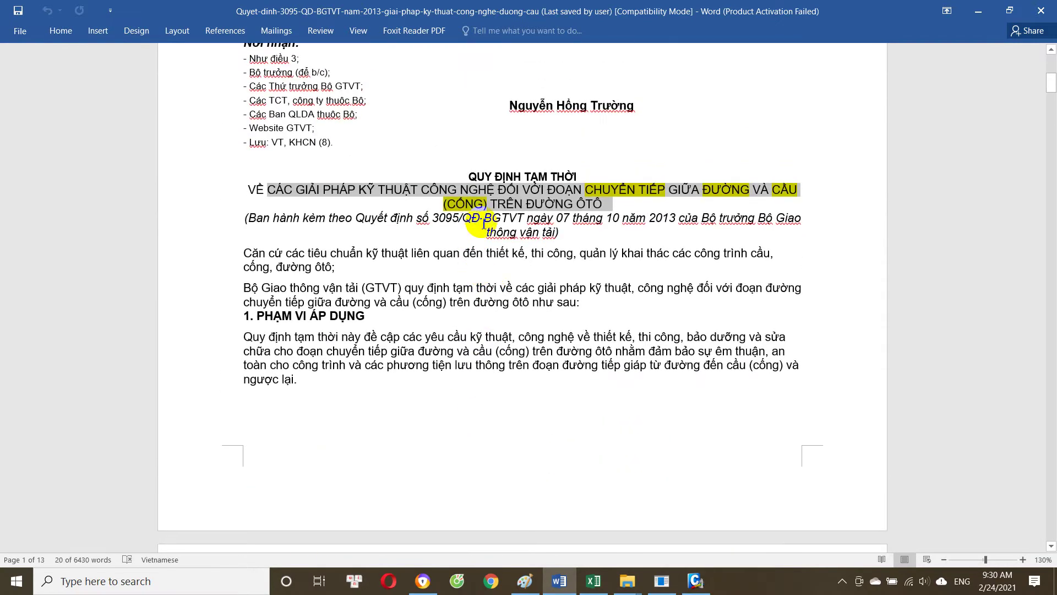
scroll(479, 264, "down", 5)
scroll(477, 361, "down", 5)
scroll(479, 358, "up", 1)
scroll(386, 210, "down", 4)
scroll(356, 223, "down", 1)
scroll(341, 224, "up", 4)
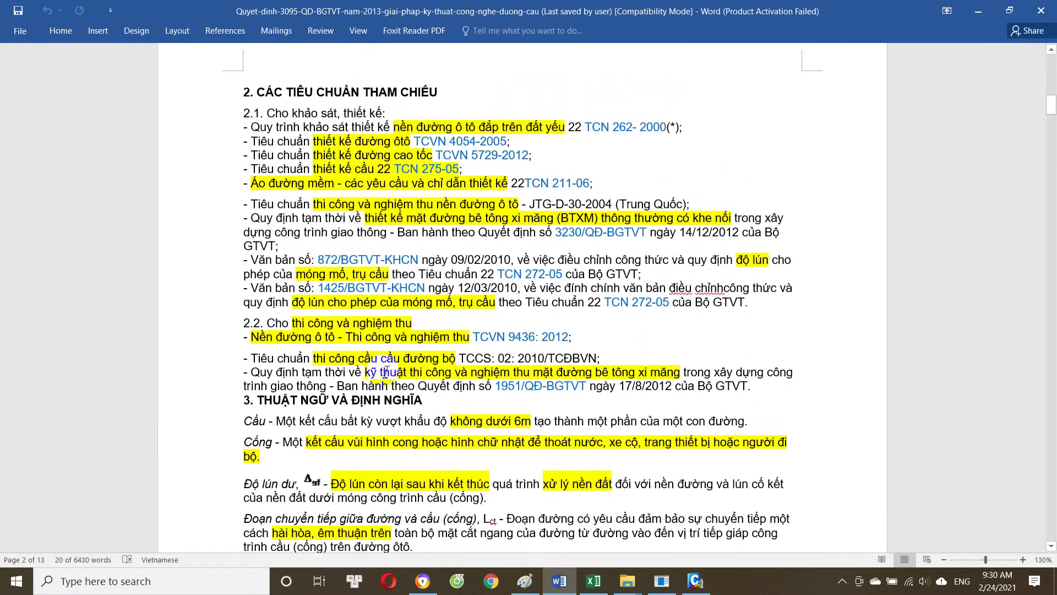
scroll(313, 226, "down", 4)
scroll(319, 231, "down", 3)
scroll(350, 247, "down", 3)
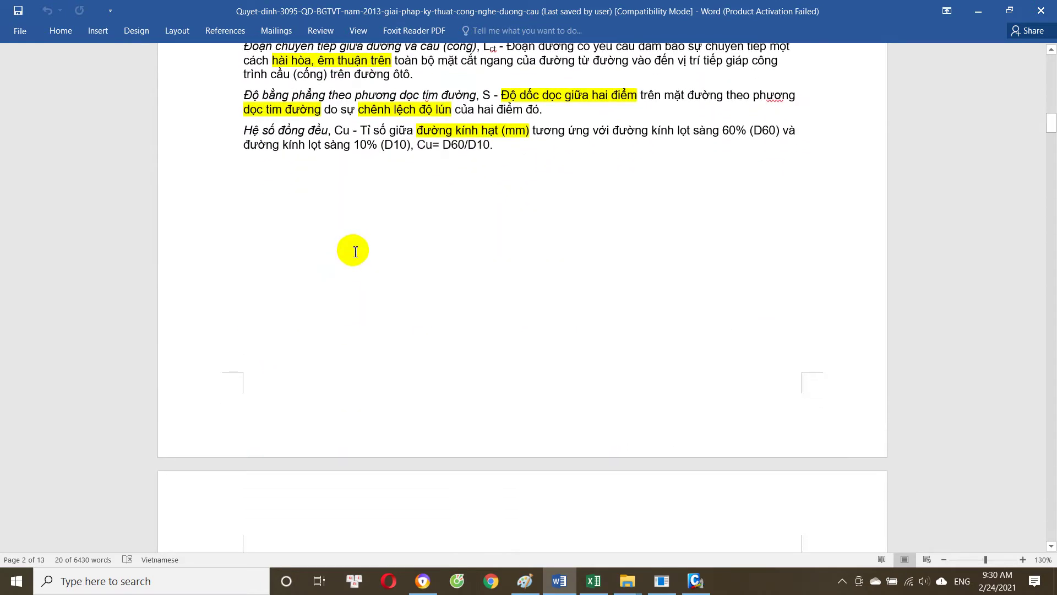
scroll(386, 272, "down", 6)
scroll(391, 278, "down", 5)
scroll(406, 288, "down", 5)
scroll(406, 288, "up", 4)
scroll(408, 288, "down", 1)
scroll(411, 289, "down", 7)
scroll(412, 291, "up", 5)
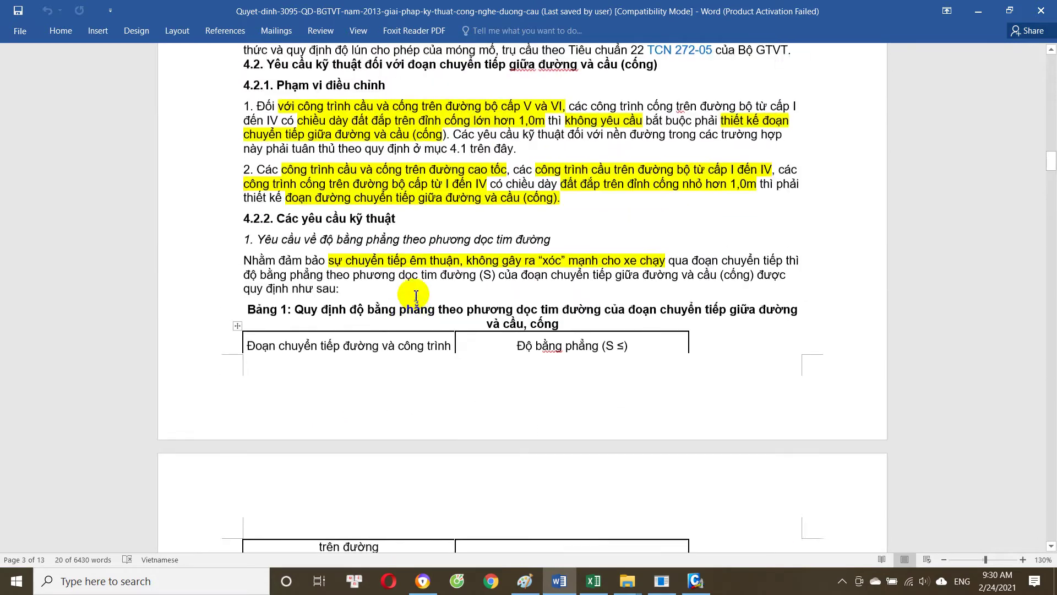
scroll(415, 297, "down", 5)
scroll(410, 308, "down", 7)
scroll(405, 322, "down", 2)
scroll(407, 321, "down", 4)
scroll(413, 321, "down", 4)
scroll(416, 320, "down", 4)
scroll(420, 319, "down", 2)
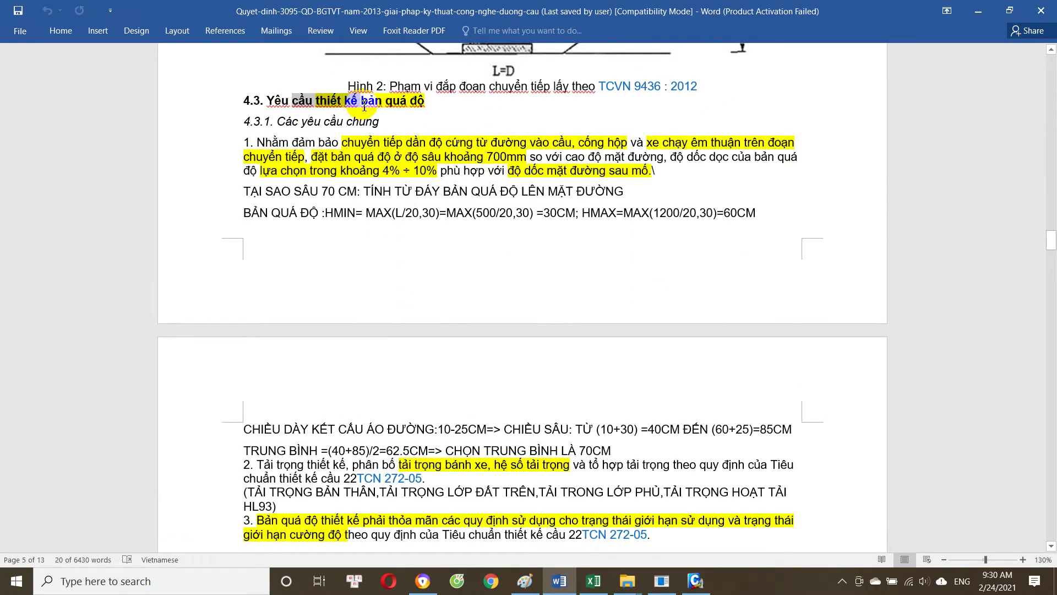
left_click_drag(292, 142, 752, 176)
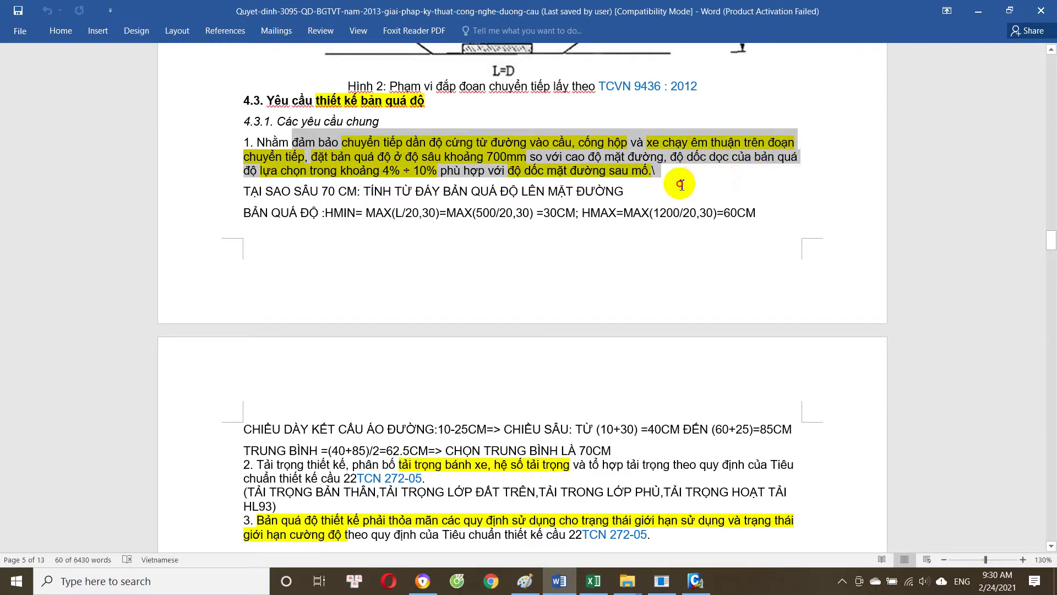
left_click_drag(358, 170, 449, 172)
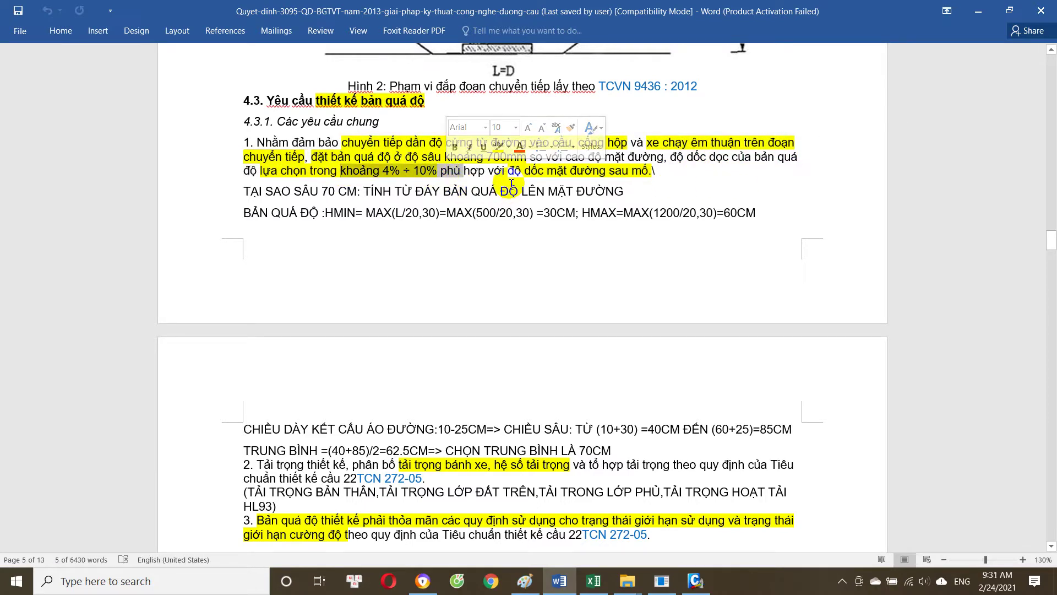
left_click_drag(358, 170, 527, 157)
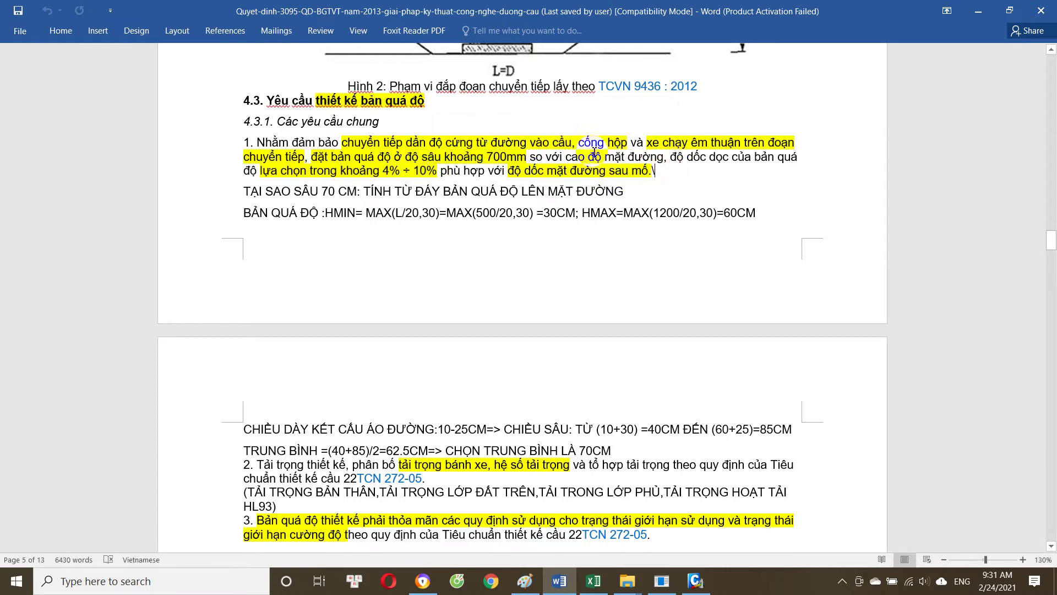
left_click_drag(607, 143, 768, 143)
scroll(669, 163, "down", 1)
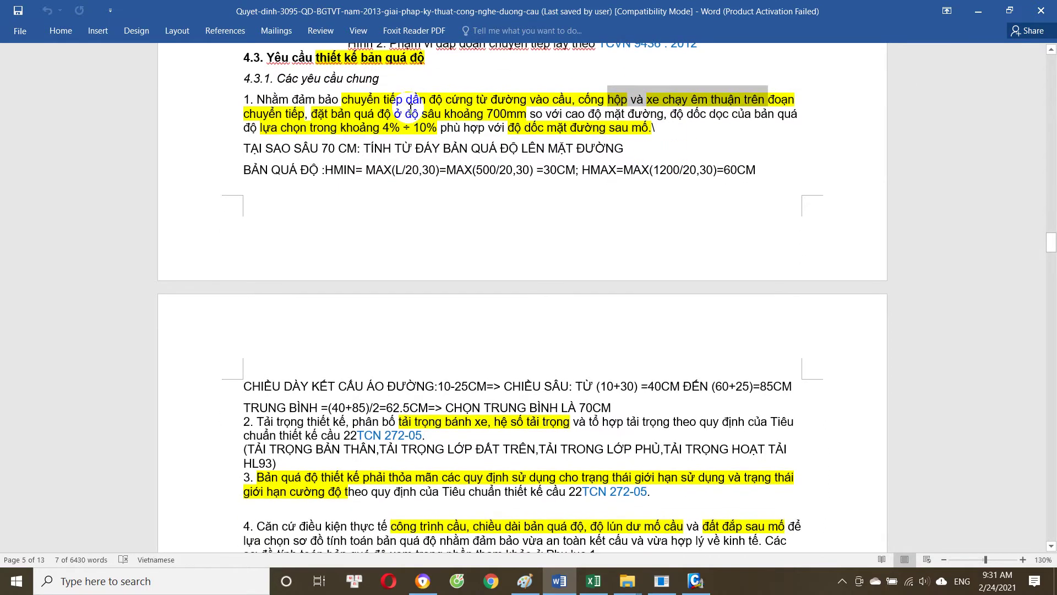
left_click_drag(392, 101, 672, 93)
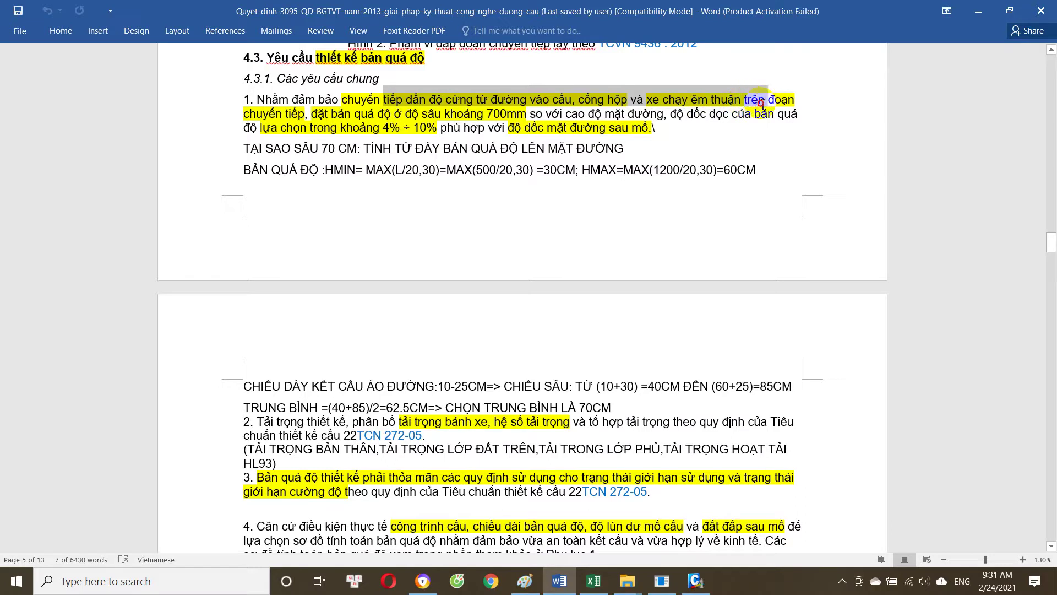
left_click(363, 122)
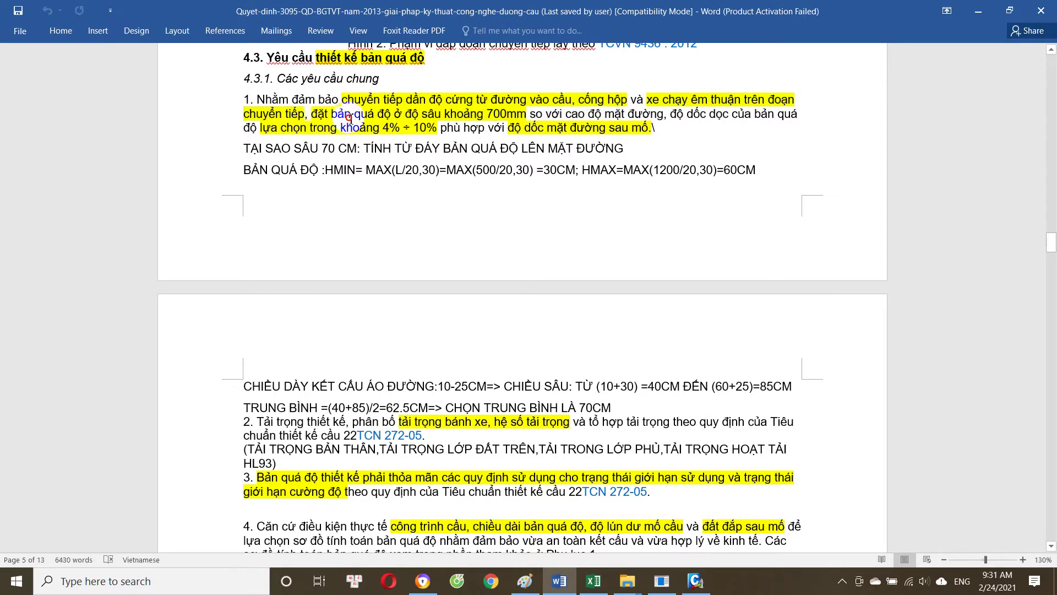
scroll(578, 86, "down", 1)
left_click(606, 105)
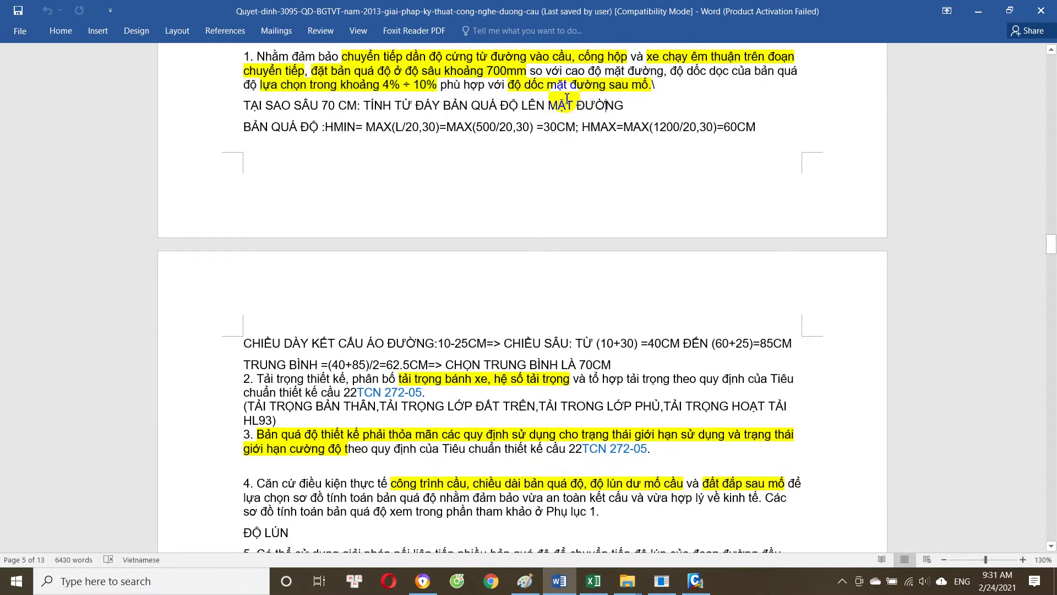
scroll(473, 127, "down", 6)
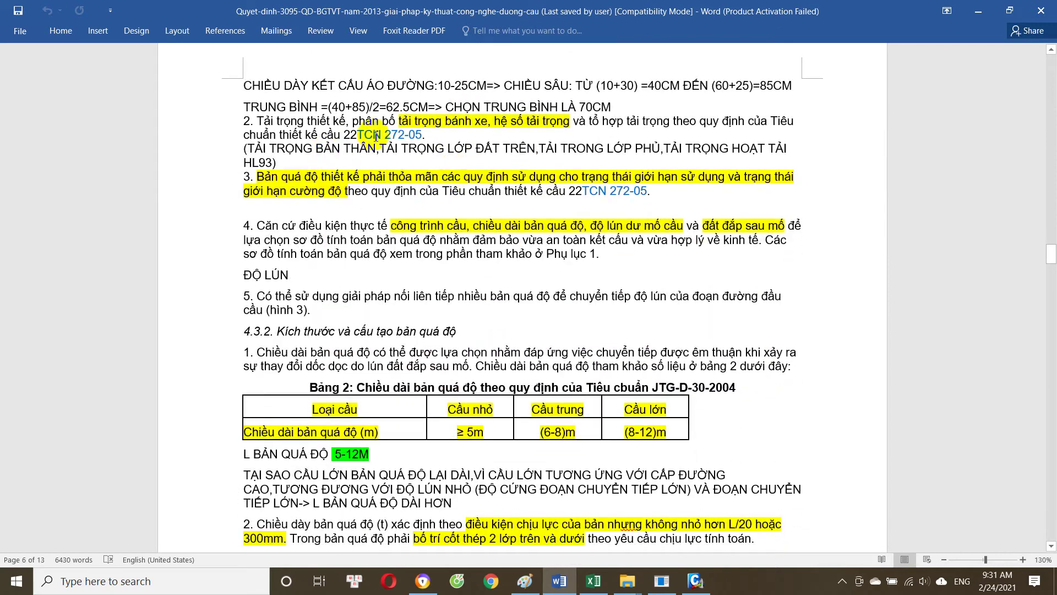
mouse_move(402, 121)
left_mouse_down()
mouse_move(592, 127)
mouse_move(351, 126)
mouse_move(681, 121)
left_mouse_up()
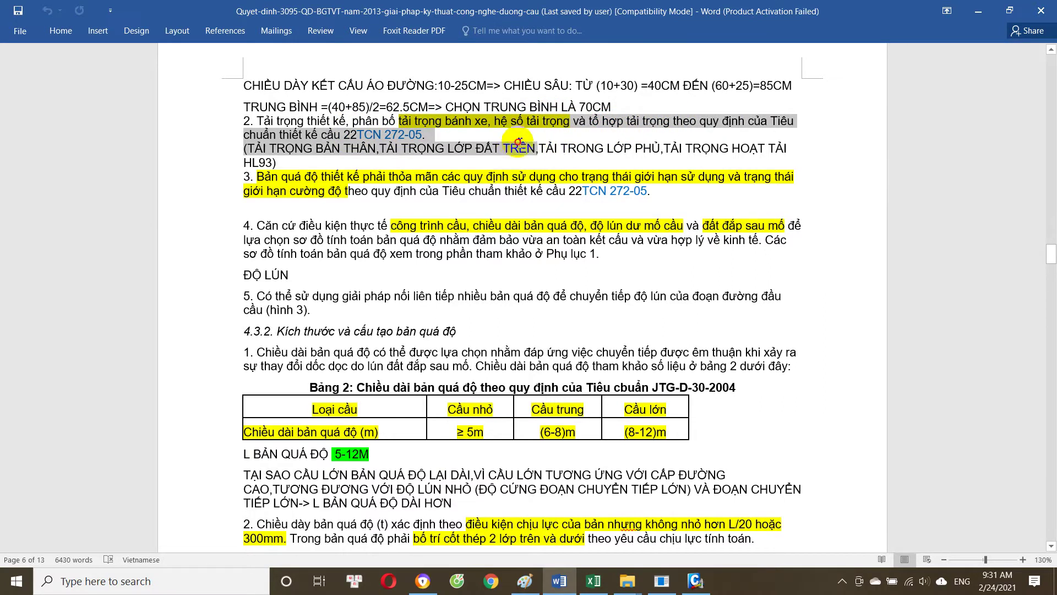
left_click_drag(681, 121, 462, 137)
left_click(435, 138)
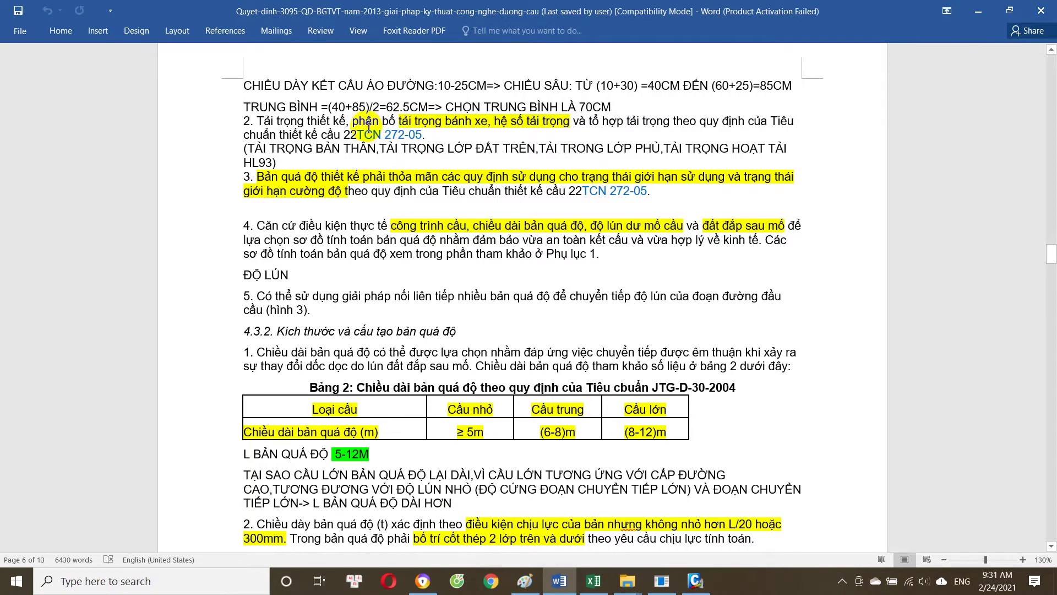
left_click_drag(345, 136, 434, 136)
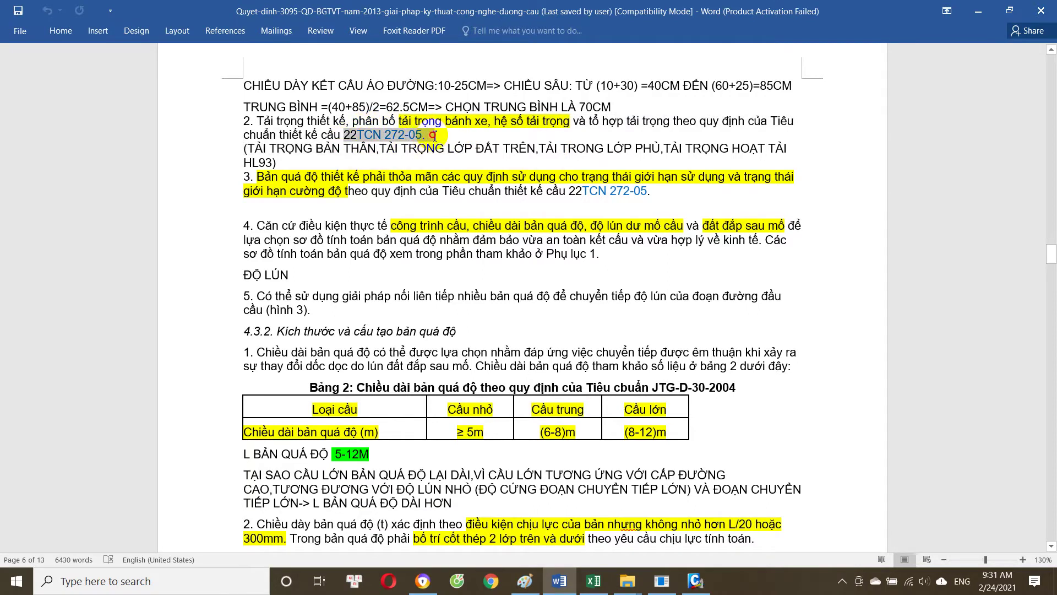
left_click_drag(322, 136, 440, 139)
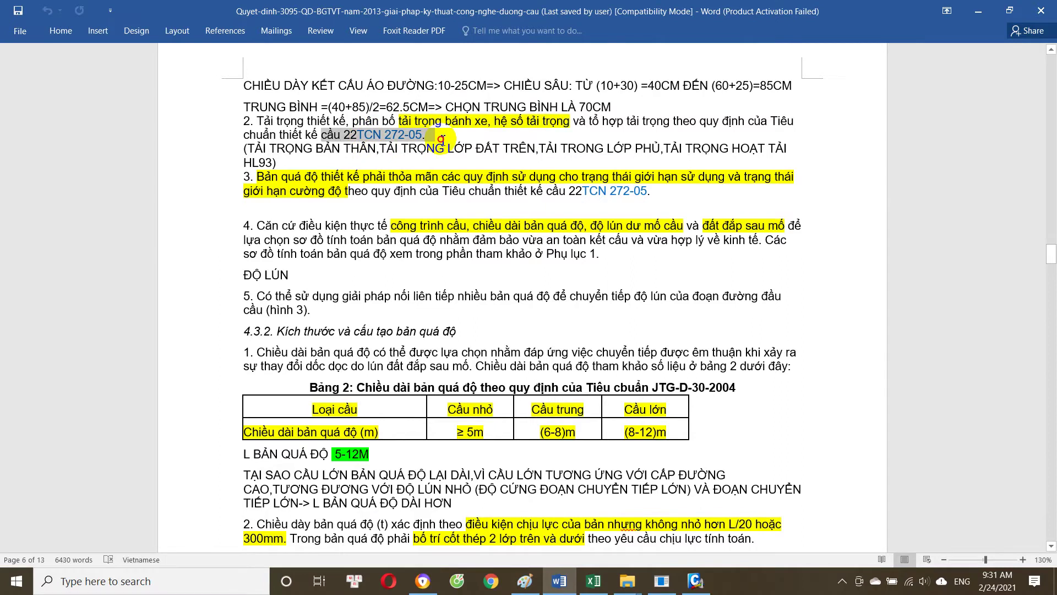
left_click(436, 138)
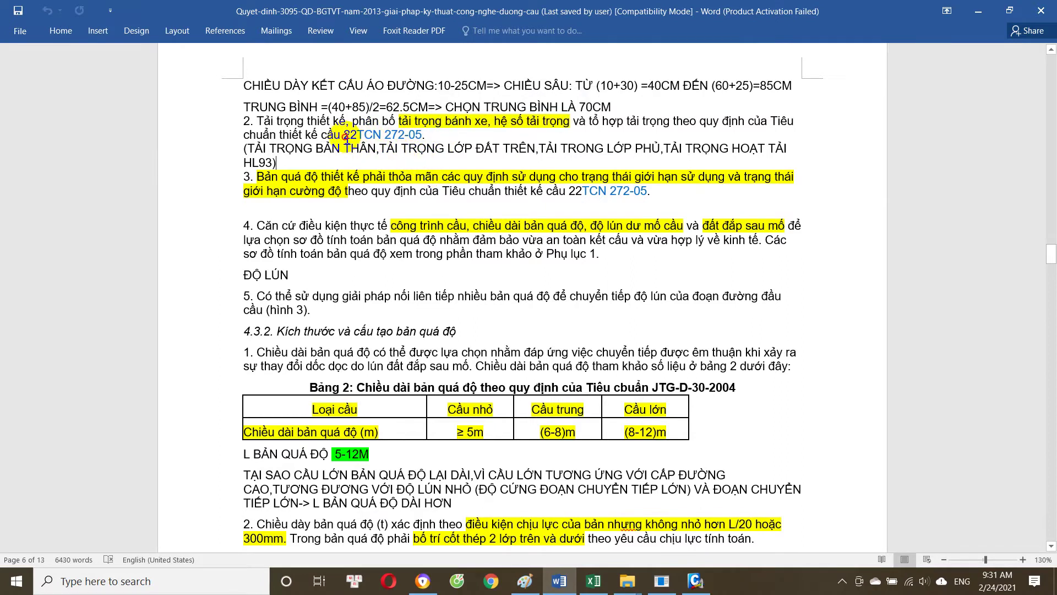
scroll(418, 171, "down", 1)
Step: Insert ' (11823-2017)' after the 22TCN 272-05 citation at the end of item 3
left_click(380, 167)
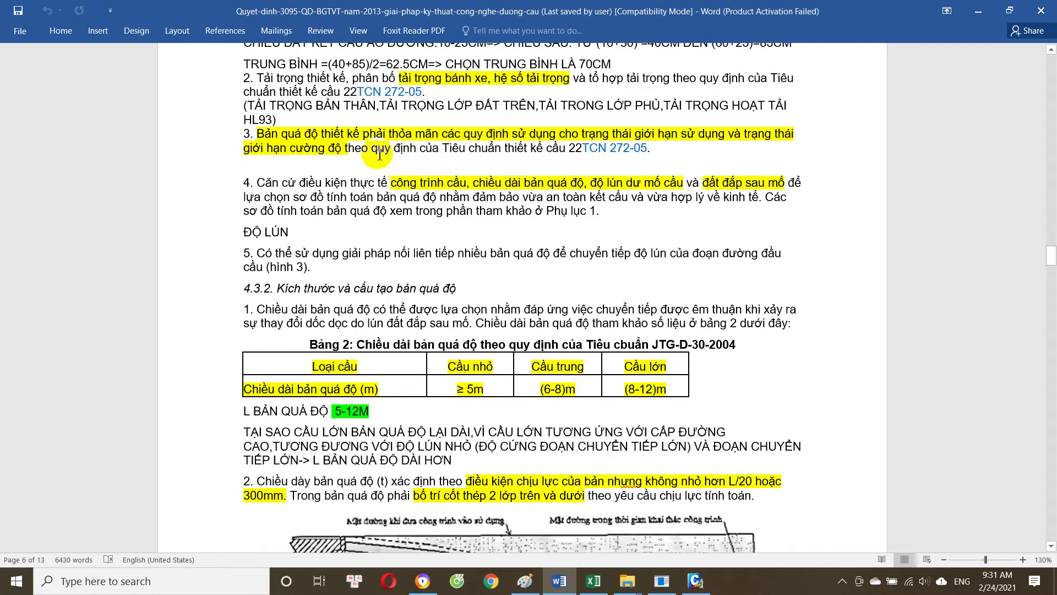
left_click_drag(304, 134, 588, 132)
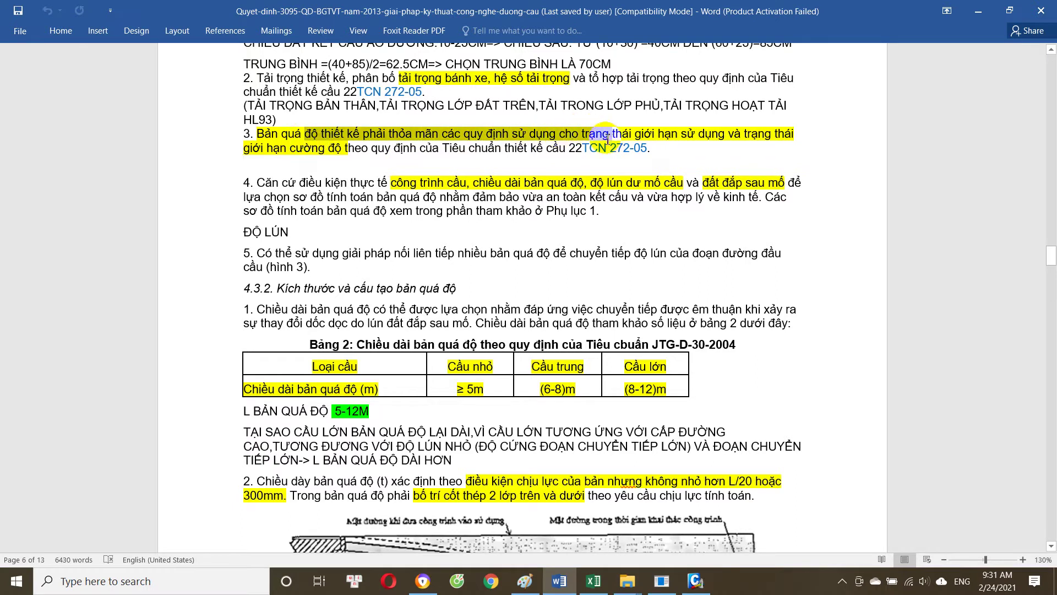
scroll(608, 137, "down", 1)
left_click_drag(570, 106, 637, 105)
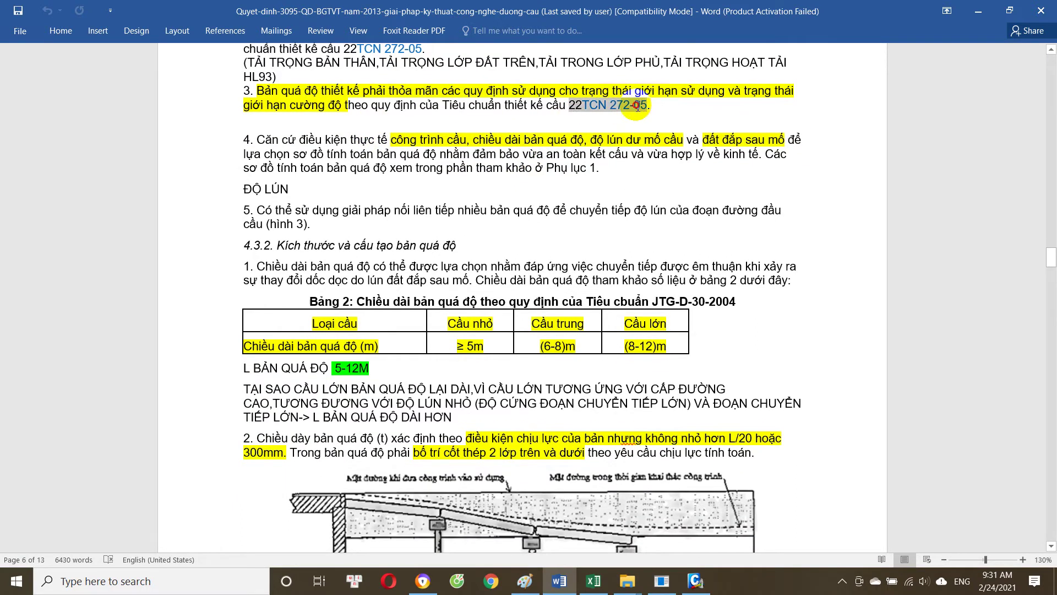
left_click(681, 111)
type("(11823-2017")
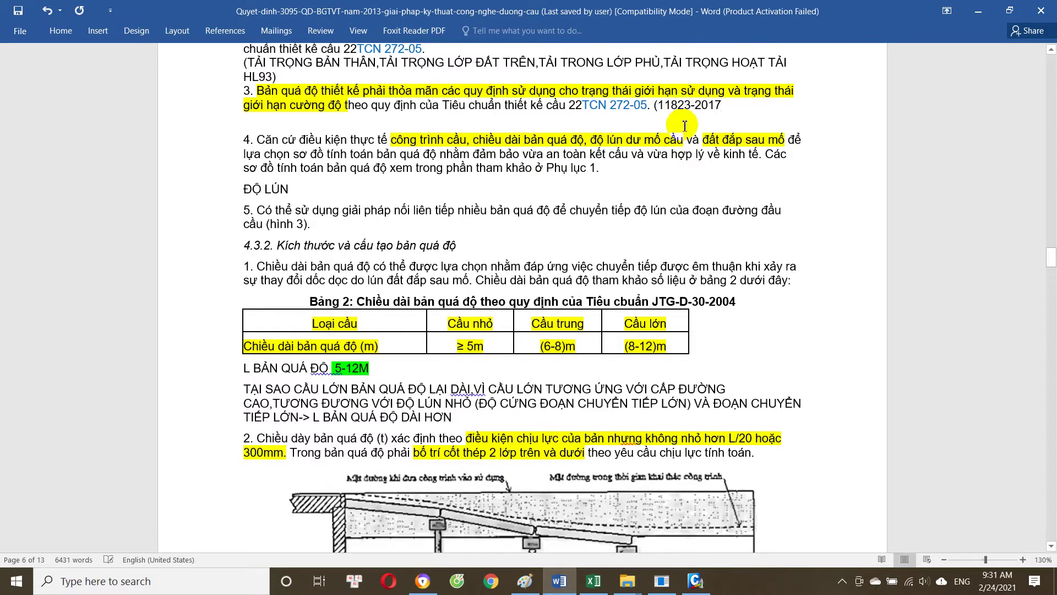
type(")")
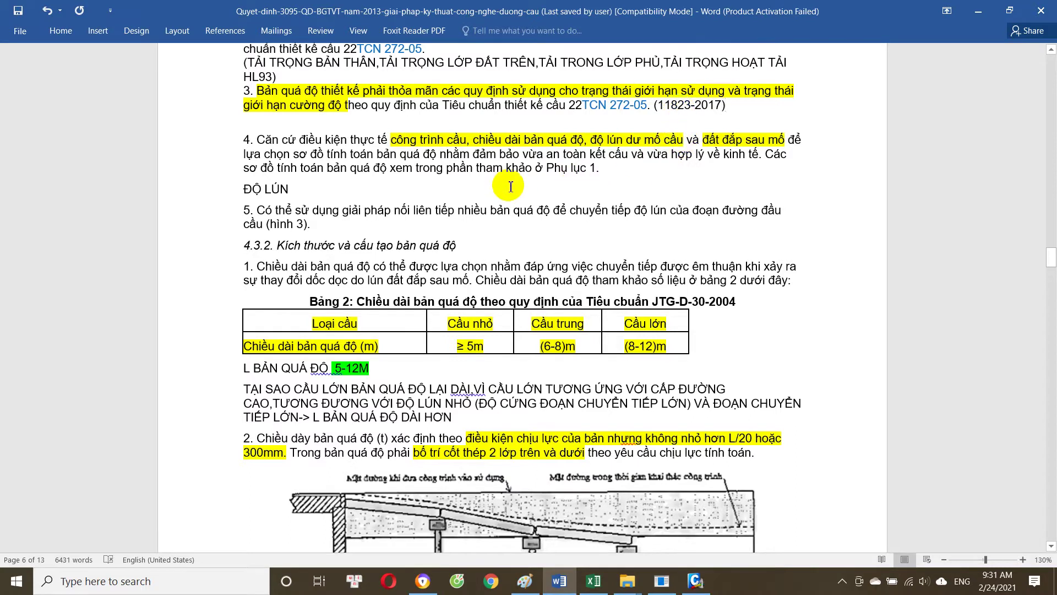
scroll(362, 157, "down", 1)
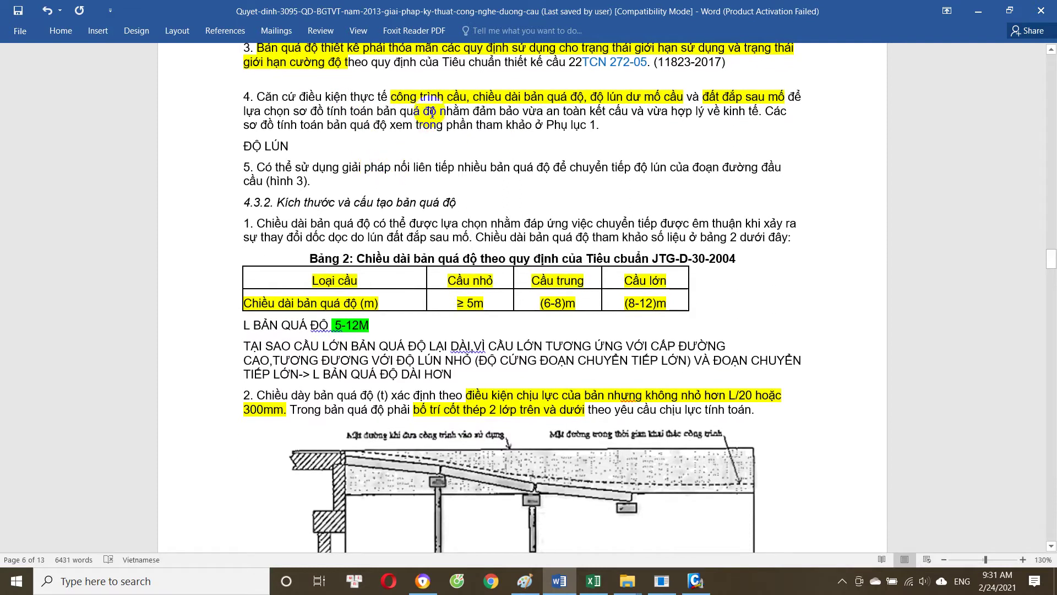
scroll(409, 117, "down", 3)
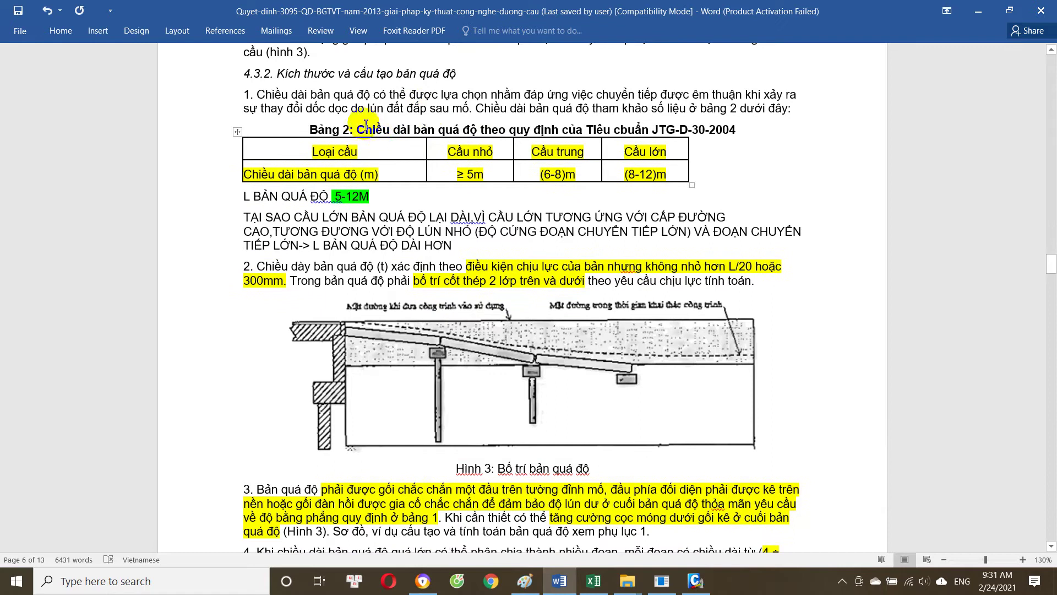
mouse_move(292, 95)
left_mouse_down()
mouse_move(737, 102)
mouse_move(712, 94)
mouse_move(332, 113)
left_mouse_up()
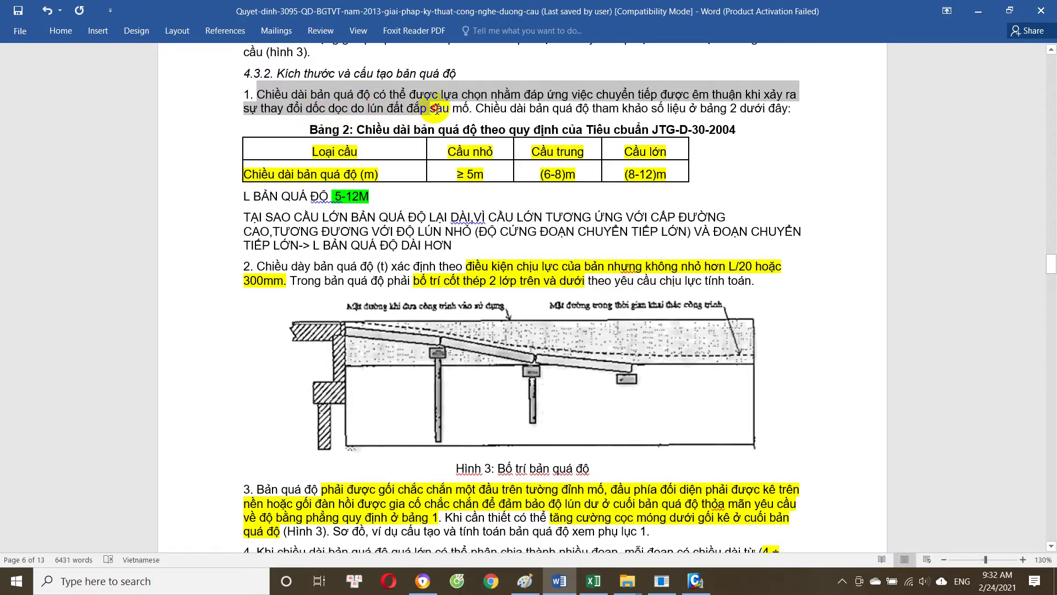
left_click(489, 108)
left_click_drag(553, 109, 766, 109)
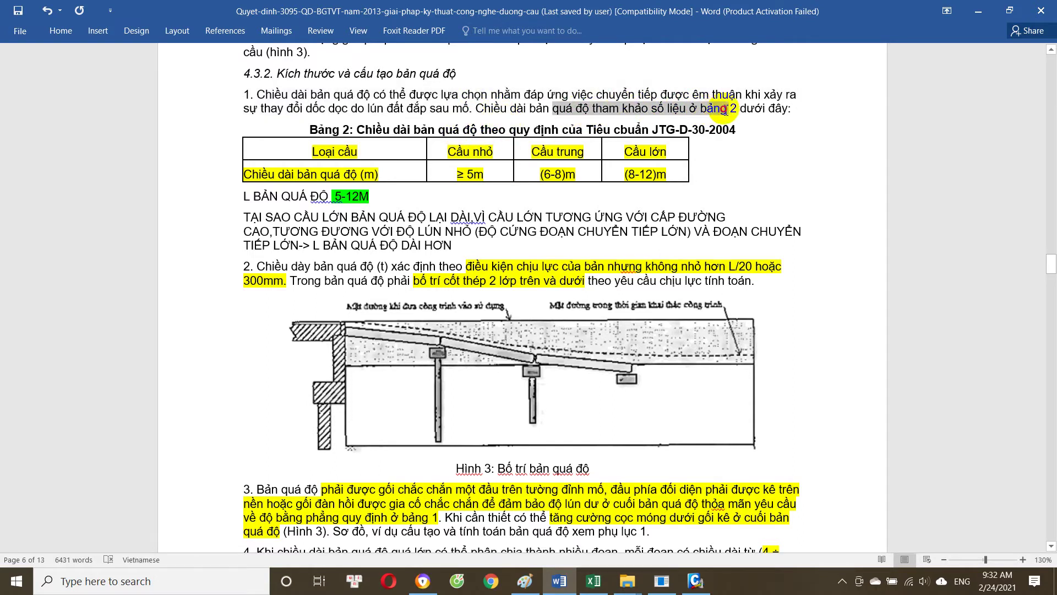
left_click(414, 132)
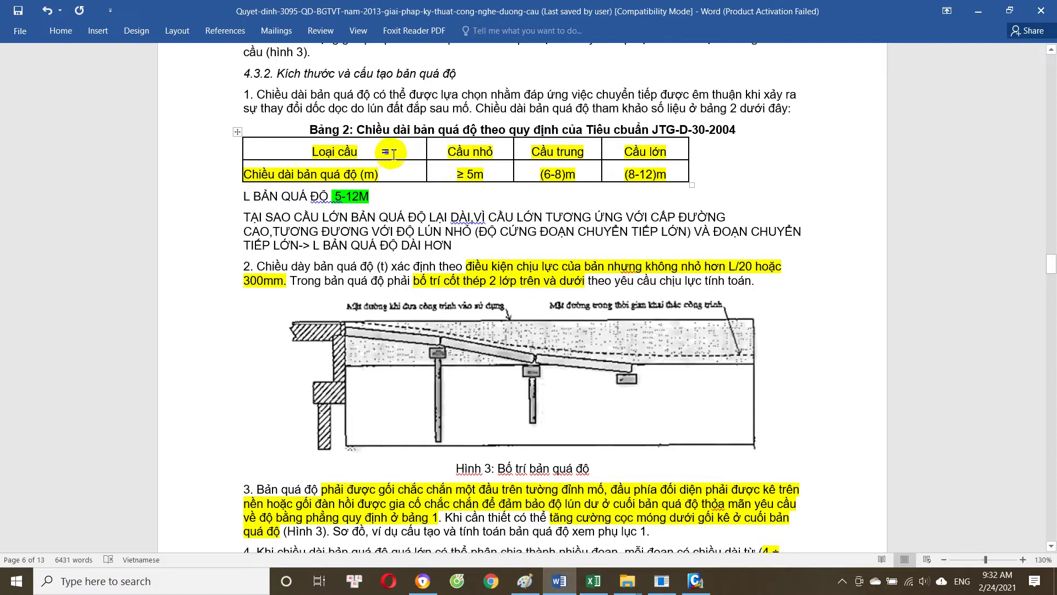
left_click(392, 155)
left_click(423, 178)
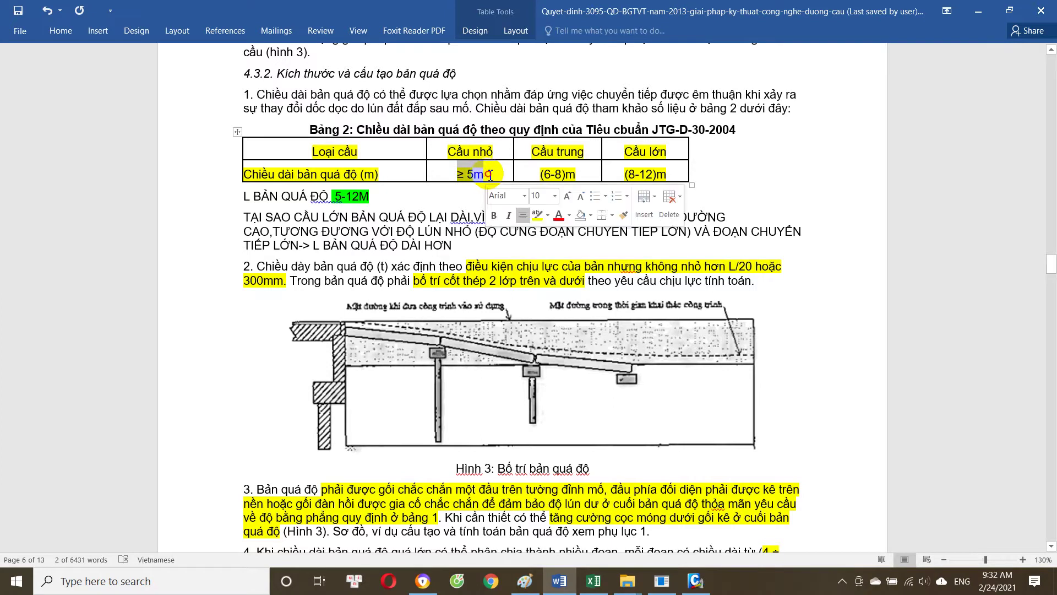
left_click(486, 176)
left_click_drag(624, 151, 666, 151)
left_click(653, 178)
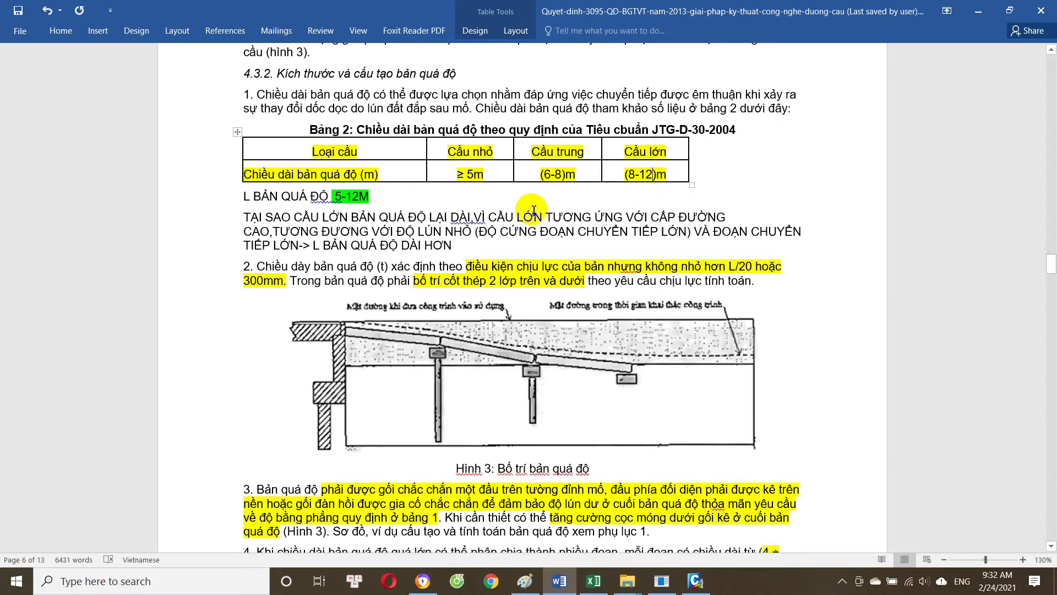
scroll(419, 203, "down", 3)
mouse_move(258, 138)
left_mouse_down()
mouse_move(576, 142)
mouse_move(608, 131)
left_mouse_up()
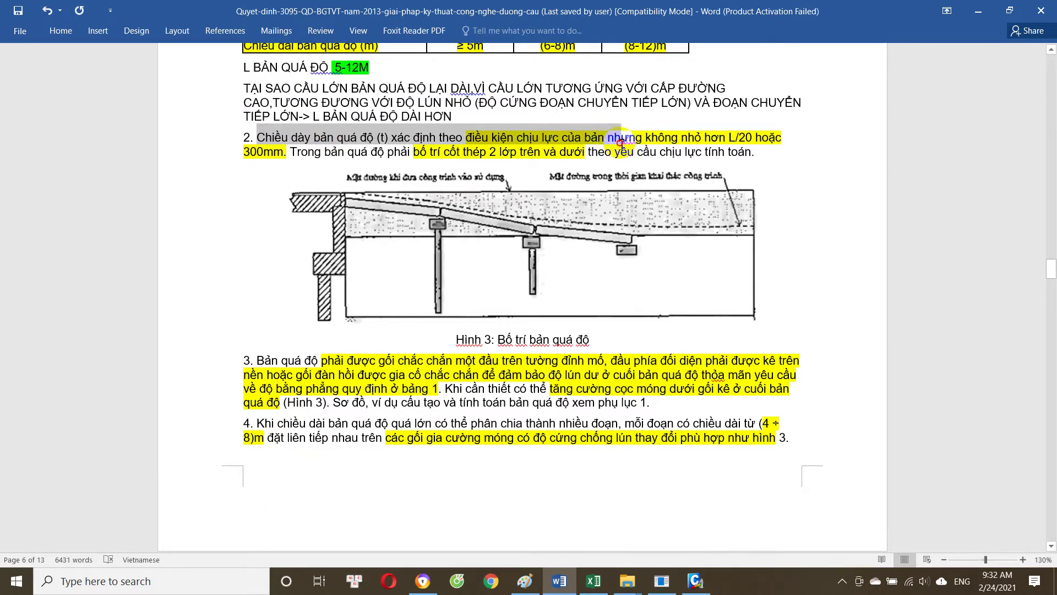
left_click_drag(621, 142, 740, 134)
left_click(740, 142)
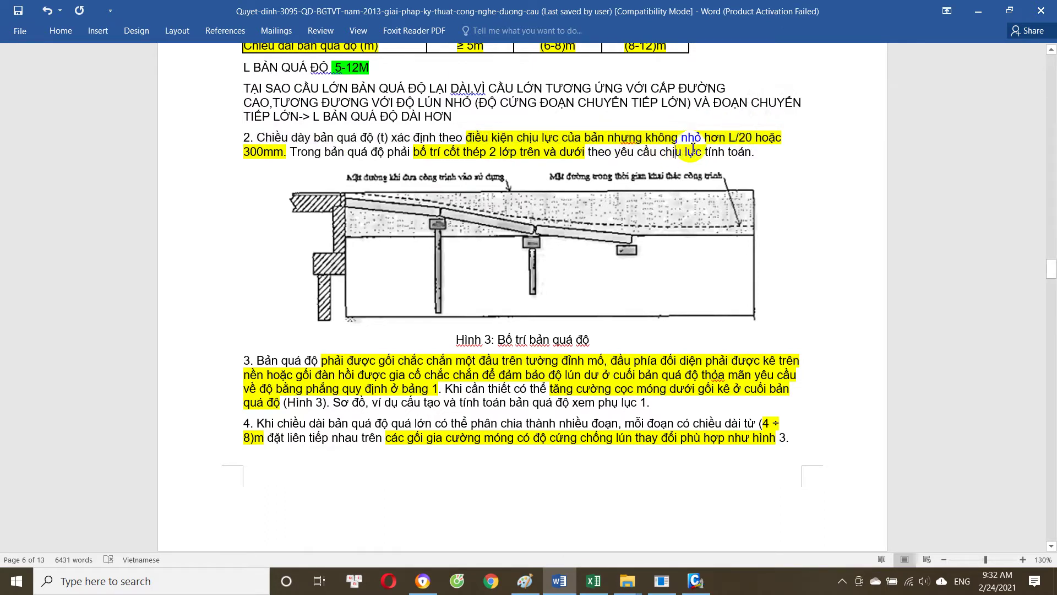
mouse_move(646, 137)
left_mouse_down()
mouse_move(758, 137)
mouse_move(707, 138)
left_mouse_up()
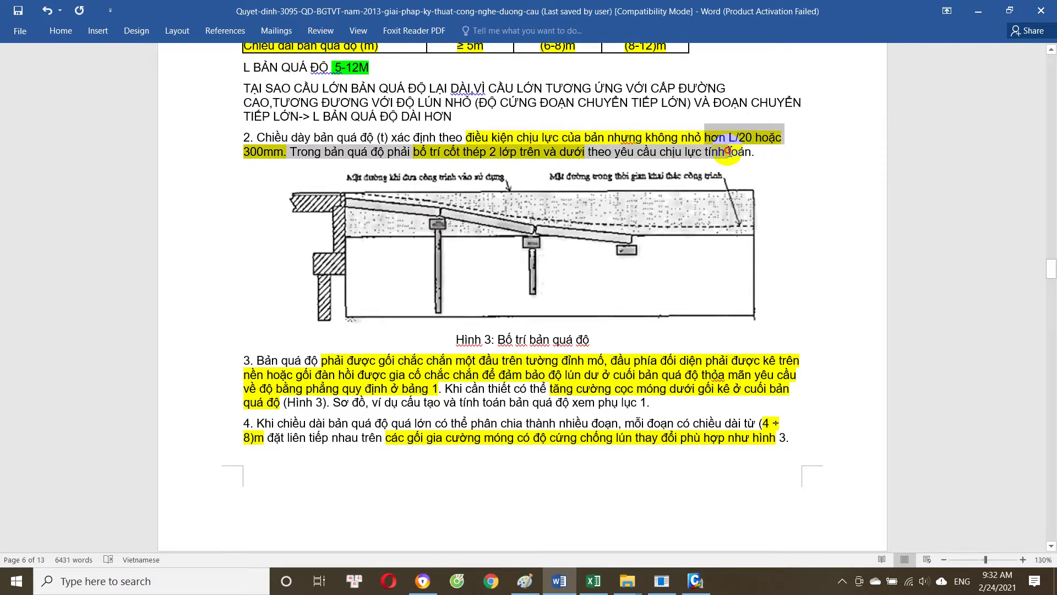
left_click(272, 161)
left_click(251, 154)
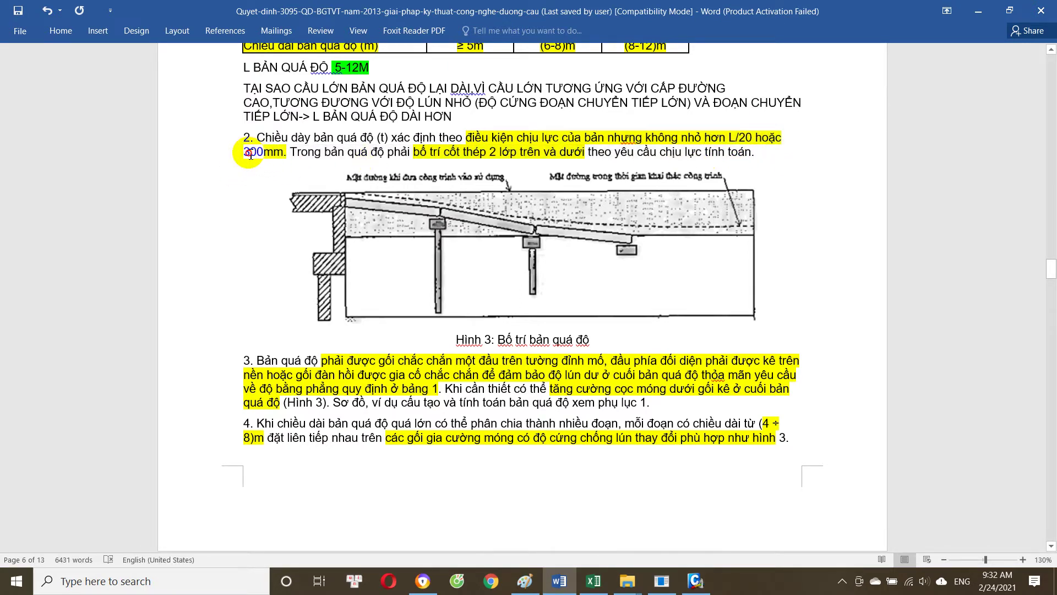
scroll(330, 135, "down", 1)
left_click(368, 121)
mouse_move(414, 108)
left_mouse_down()
mouse_move(680, 107)
mouse_move(728, 119)
left_mouse_up()
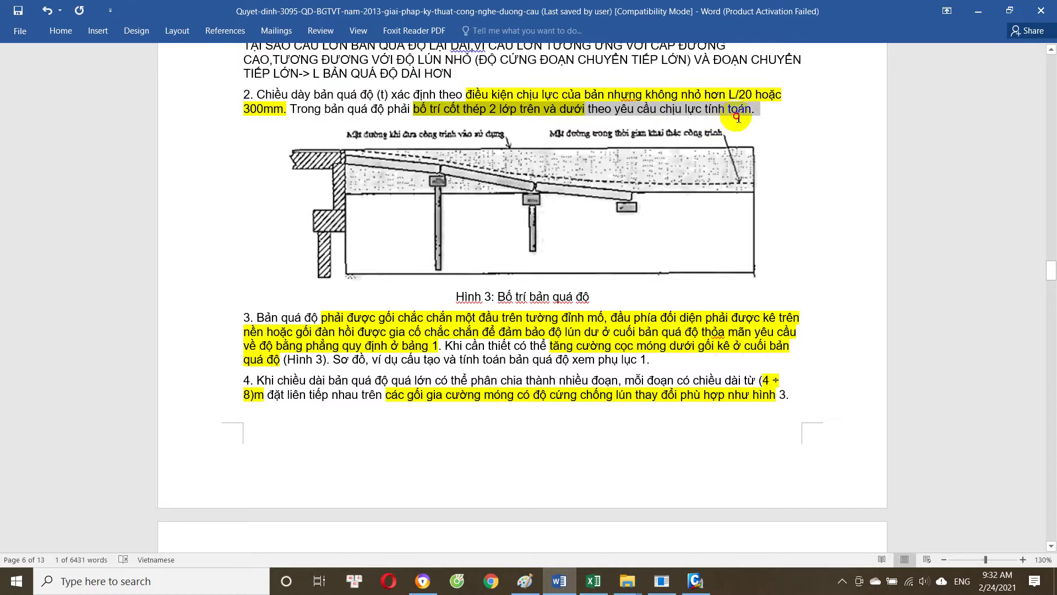
scroll(605, 220, "down", 1)
scroll(379, 286, "down", 2)
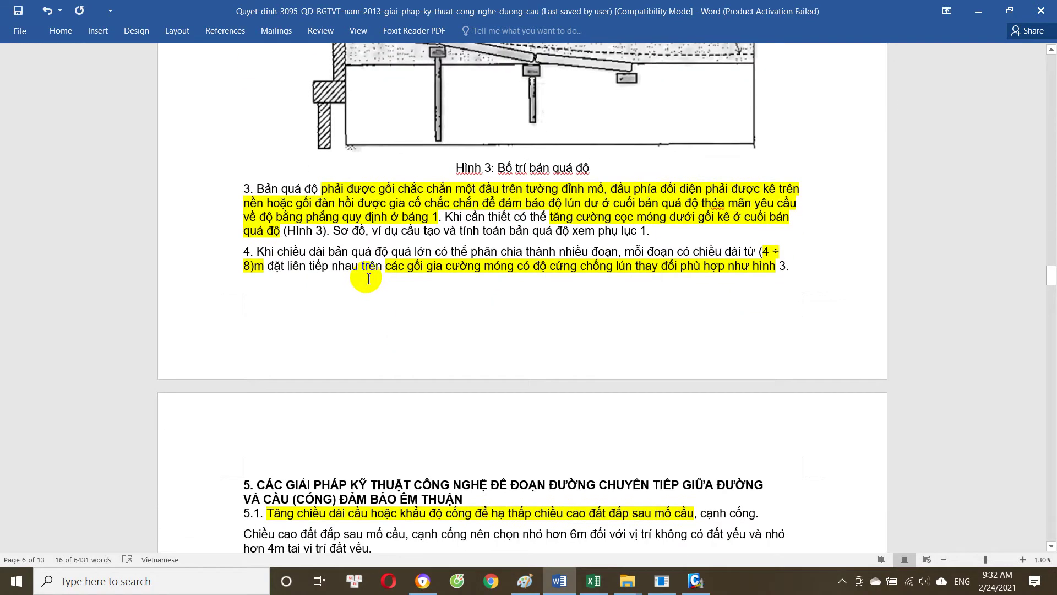
mouse_move(330, 189)
left_mouse_down()
mouse_move(572, 203)
mouse_move(604, 231)
left_mouse_up()
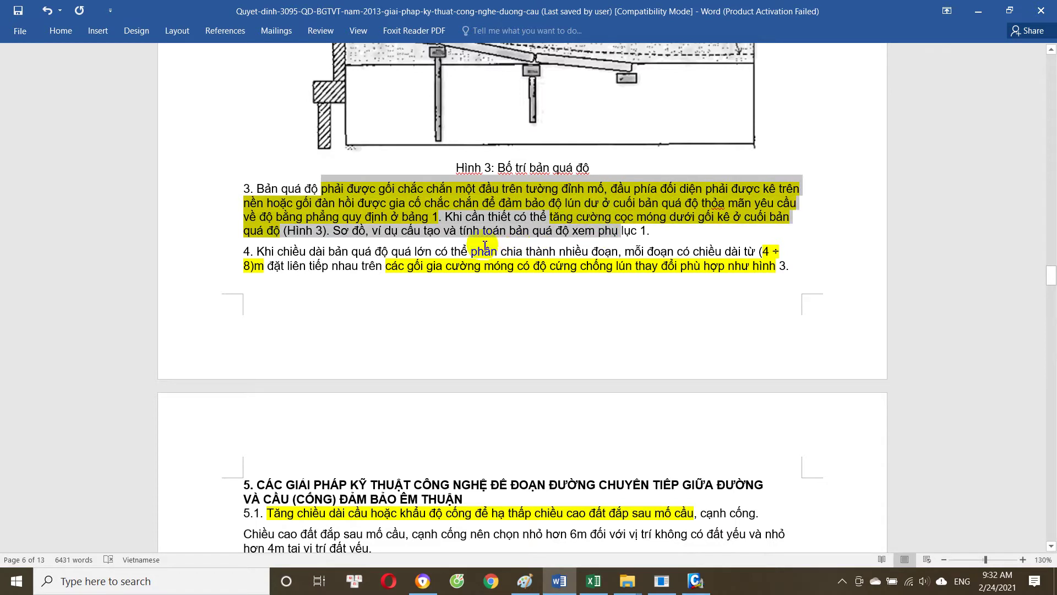
scroll(485, 246, "up", 4)
left_click(404, 322)
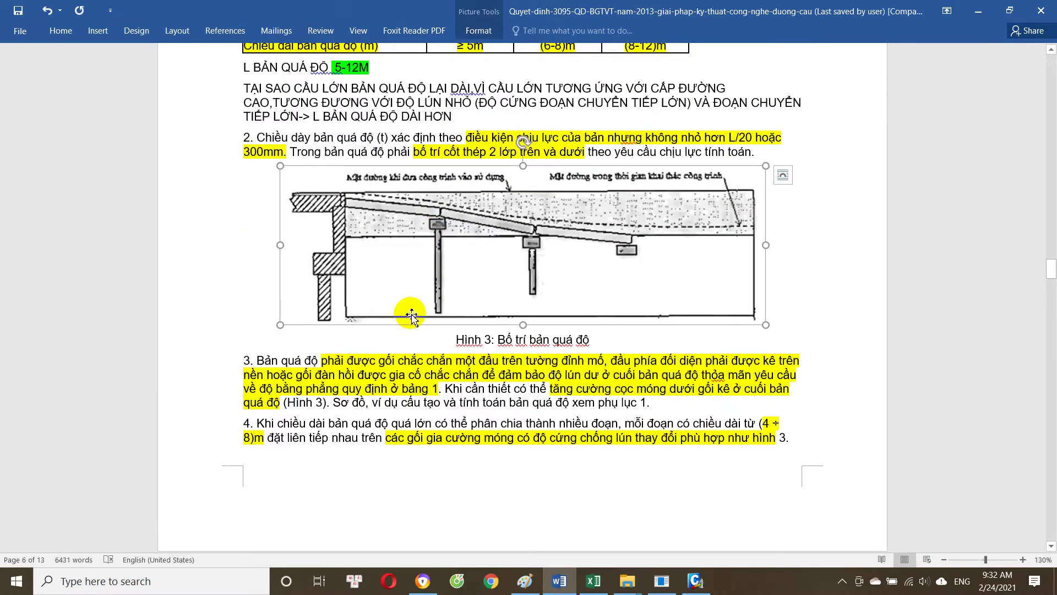
scroll(411, 316, "down", 2)
left_click(377, 314)
scroll(377, 314, "down", 1)
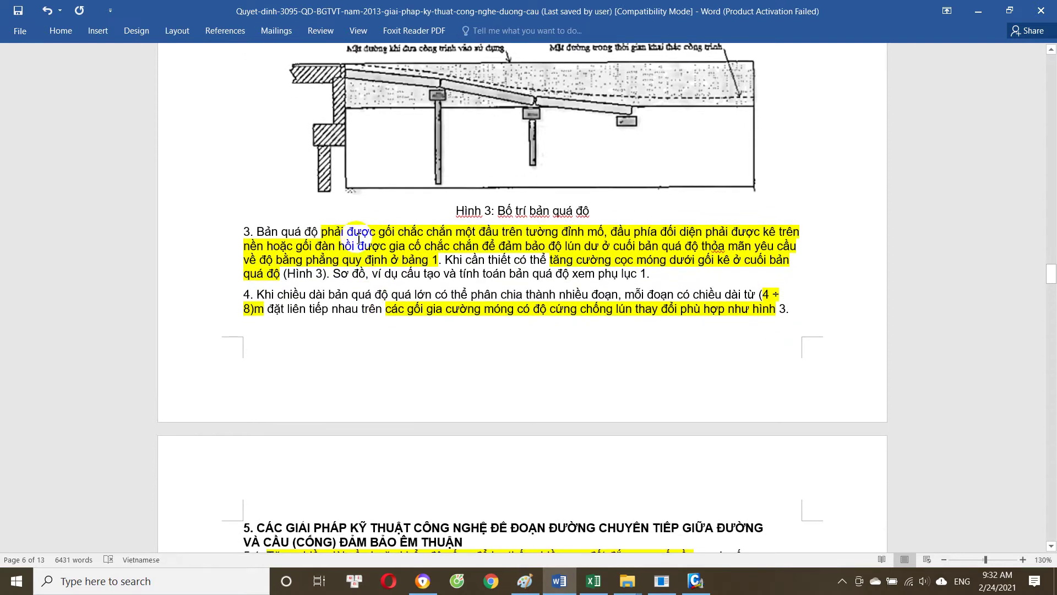
left_click_drag(339, 234, 426, 236)
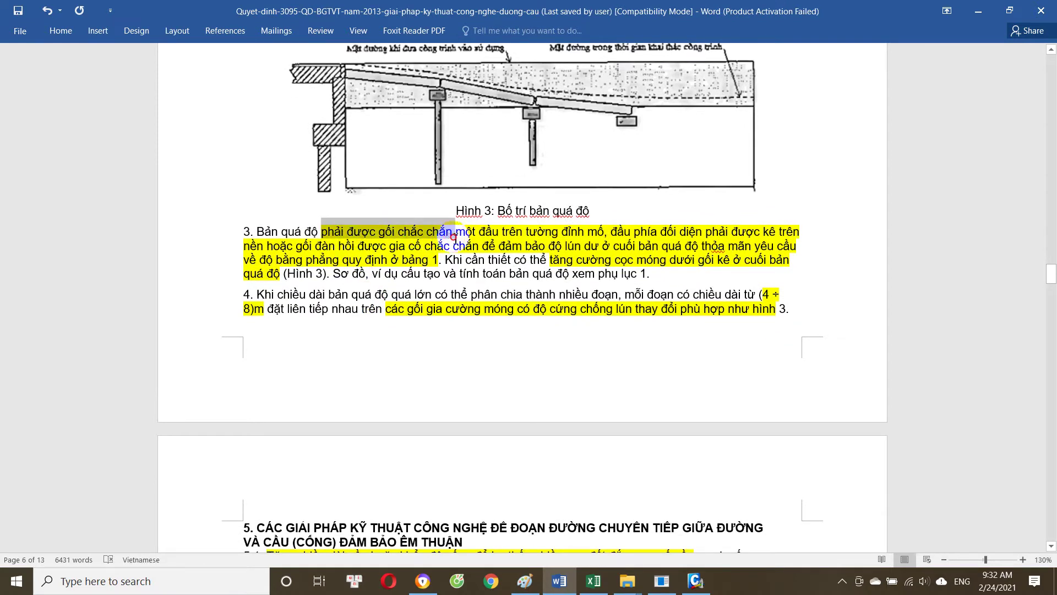
left_click_drag(490, 236, 557, 233)
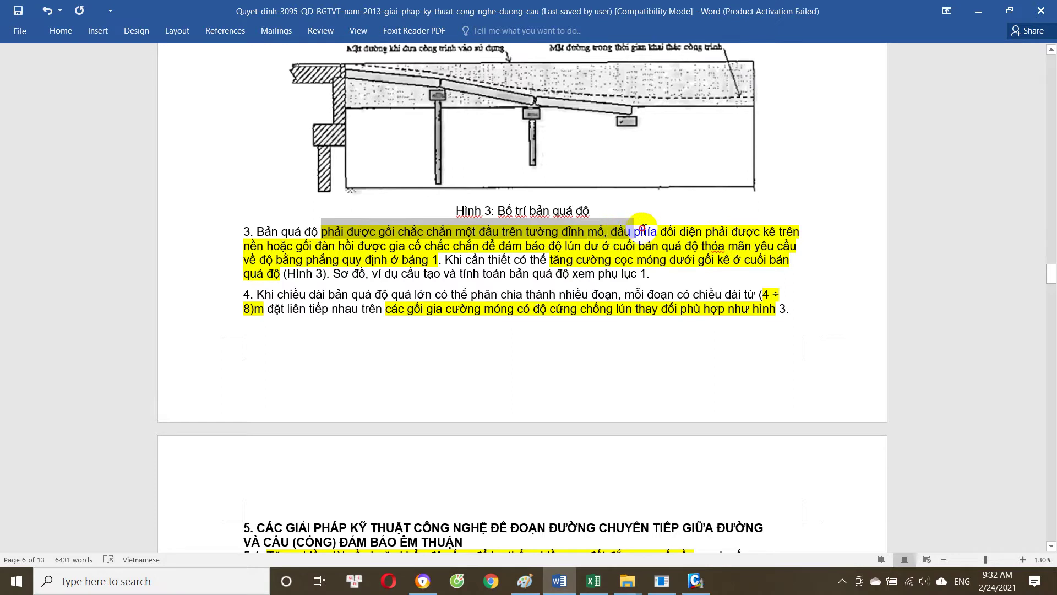
left_click_drag(602, 235, 352, 248)
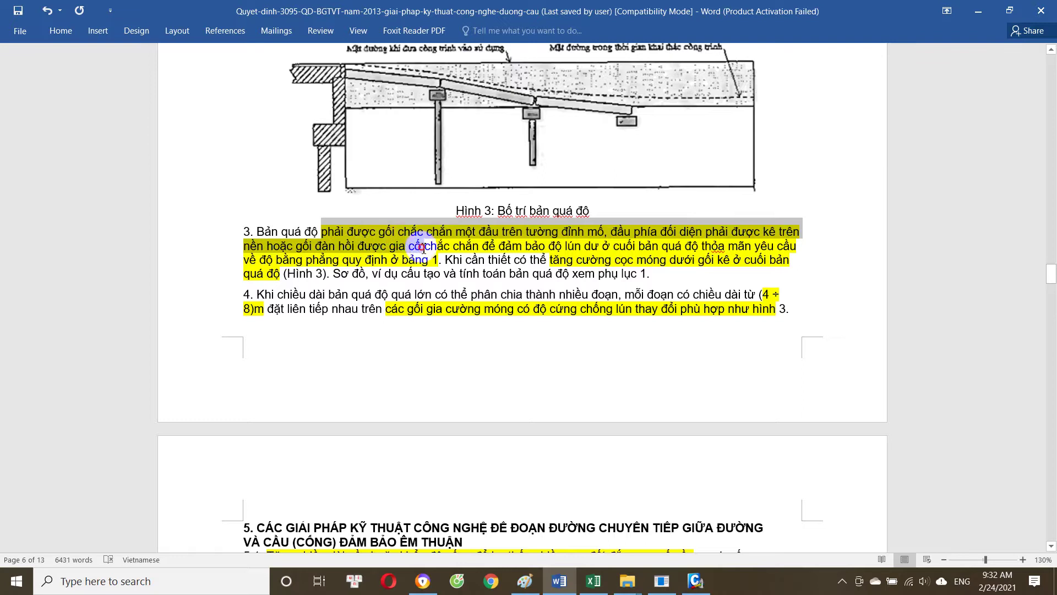
left_click_drag(368, 245, 497, 247)
scroll(557, 285, "up", 3)
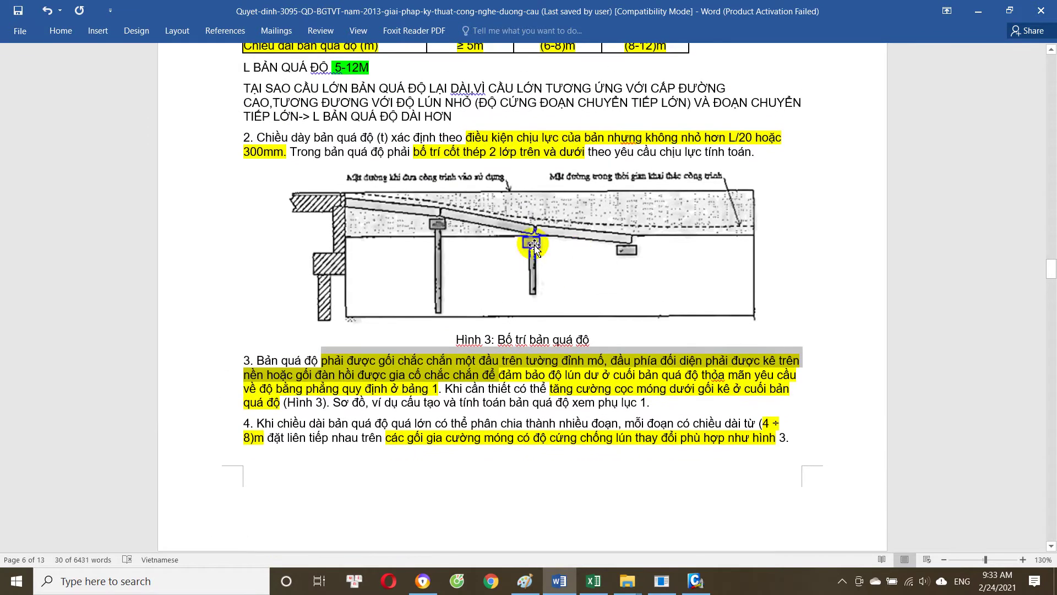
left_click(531, 248)
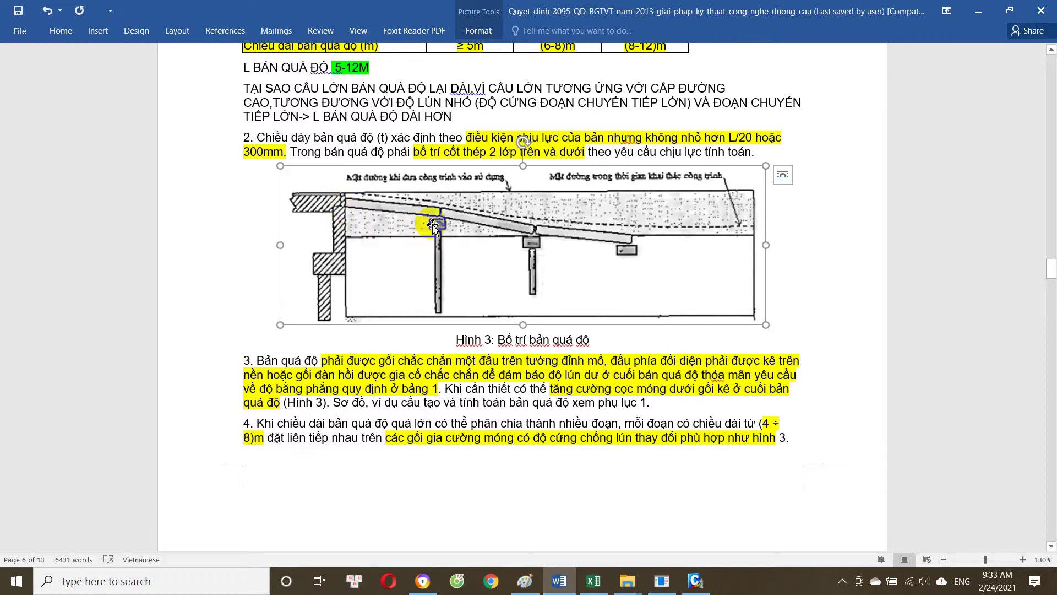
scroll(418, 227, "down", 1)
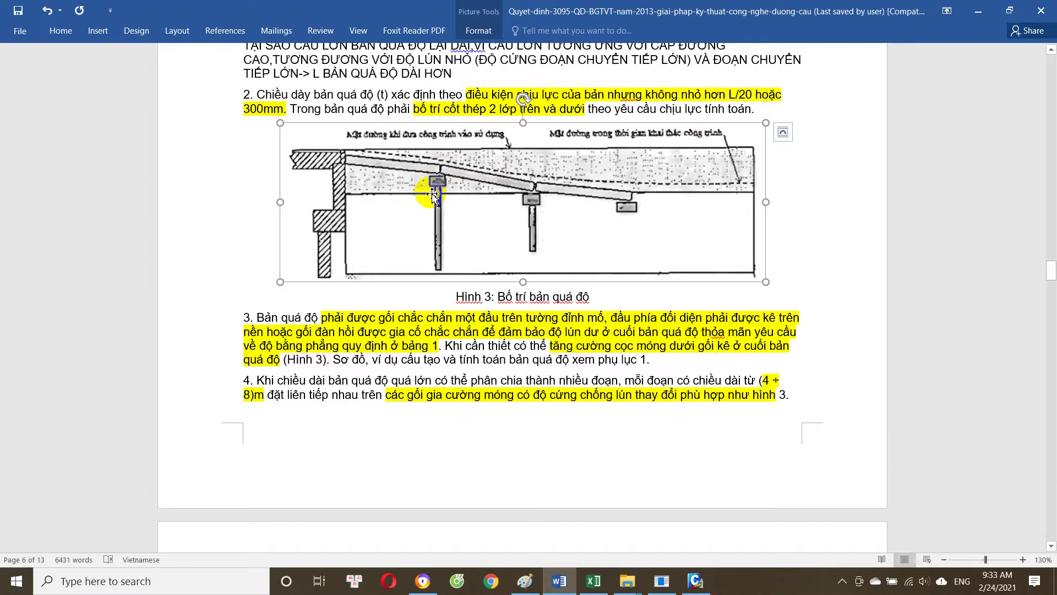
scroll(432, 194, "down", 1)
scroll(432, 193, "up", 1)
scroll(425, 231, "down", 1)
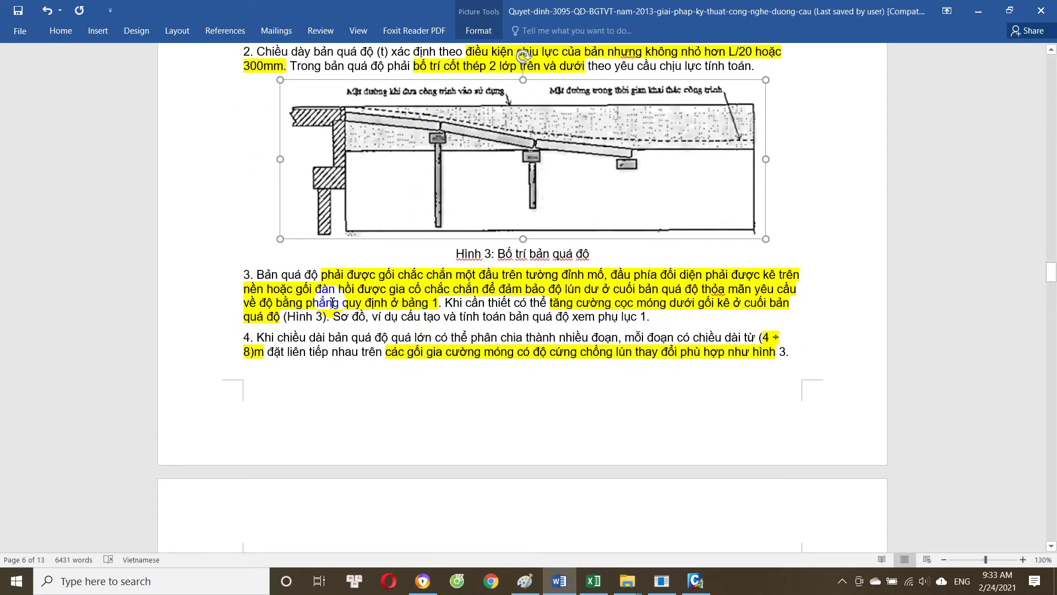
left_click(336, 303)
left_click_drag(296, 289, 443, 302)
scroll(453, 299, "up", 2)
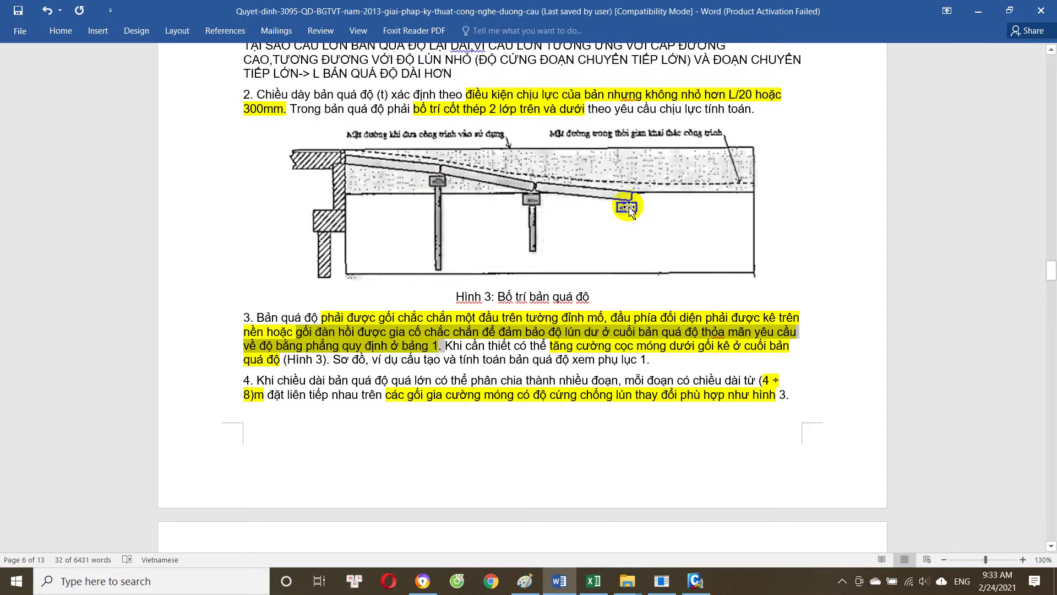
scroll(616, 211, "down", 2)
left_click(603, 313)
scroll(451, 308, "down", 2)
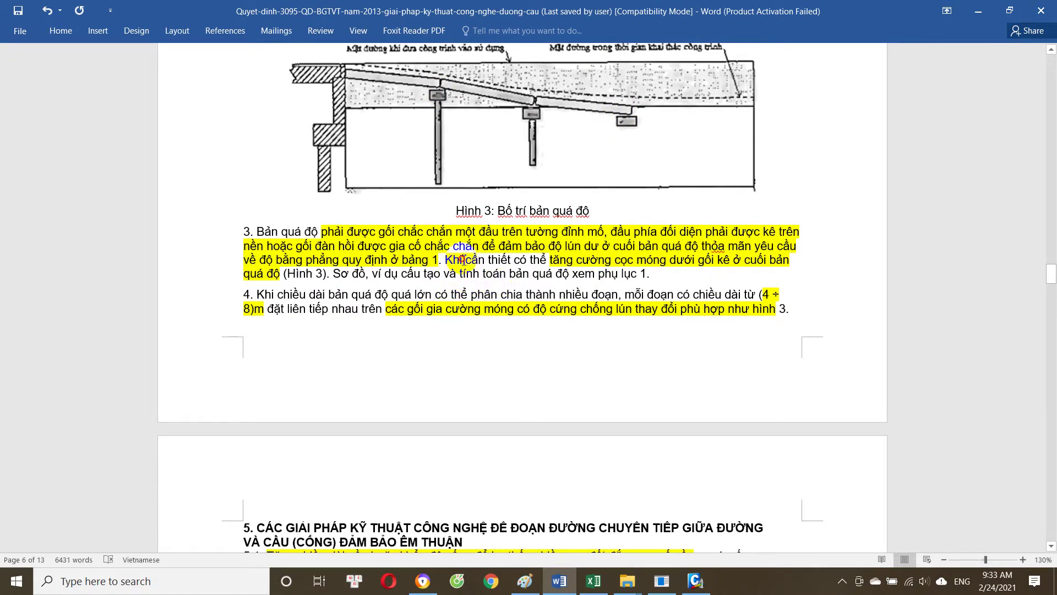
left_click_drag(444, 259, 696, 260)
scroll(659, 278, "down", 1)
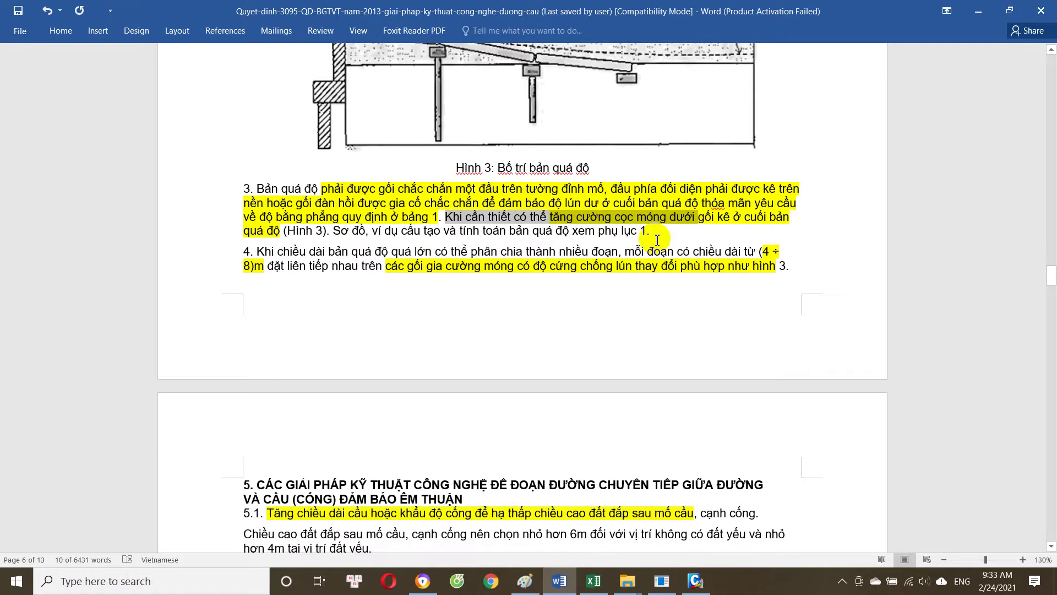
left_click(654, 234)
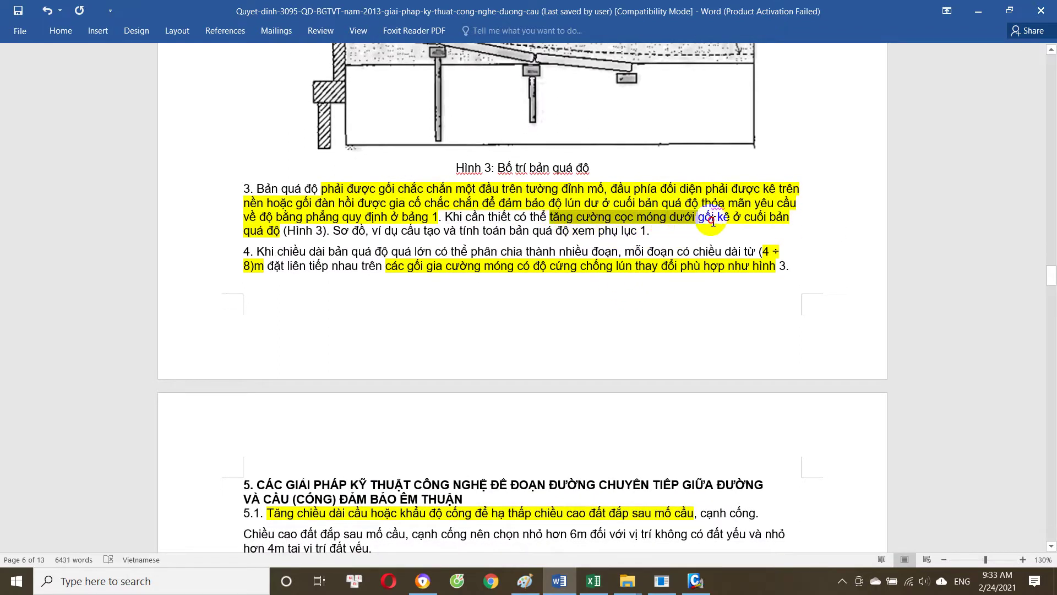
left_click_drag(612, 222, 768, 222)
scroll(409, 220, "up", 3)
left_click(408, 220)
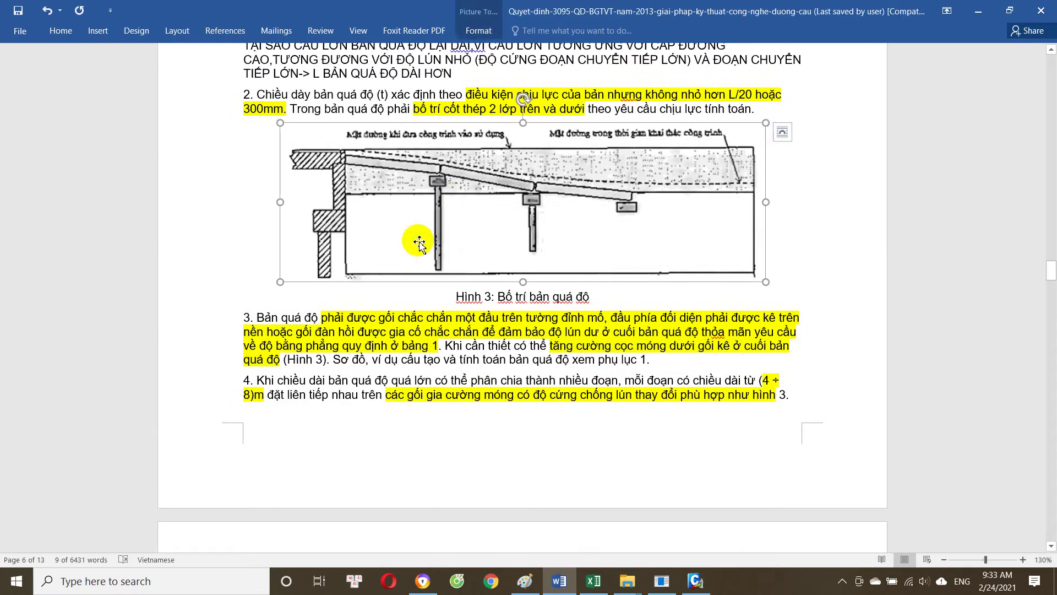
scroll(424, 242, "down", 3)
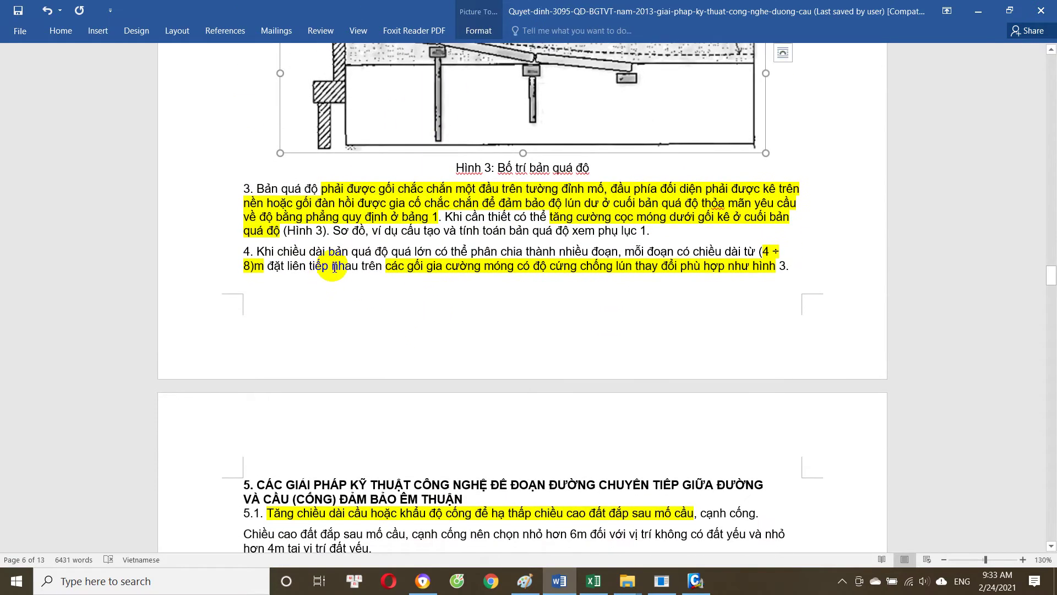
left_click(332, 267)
scroll(375, 253, "up", 2)
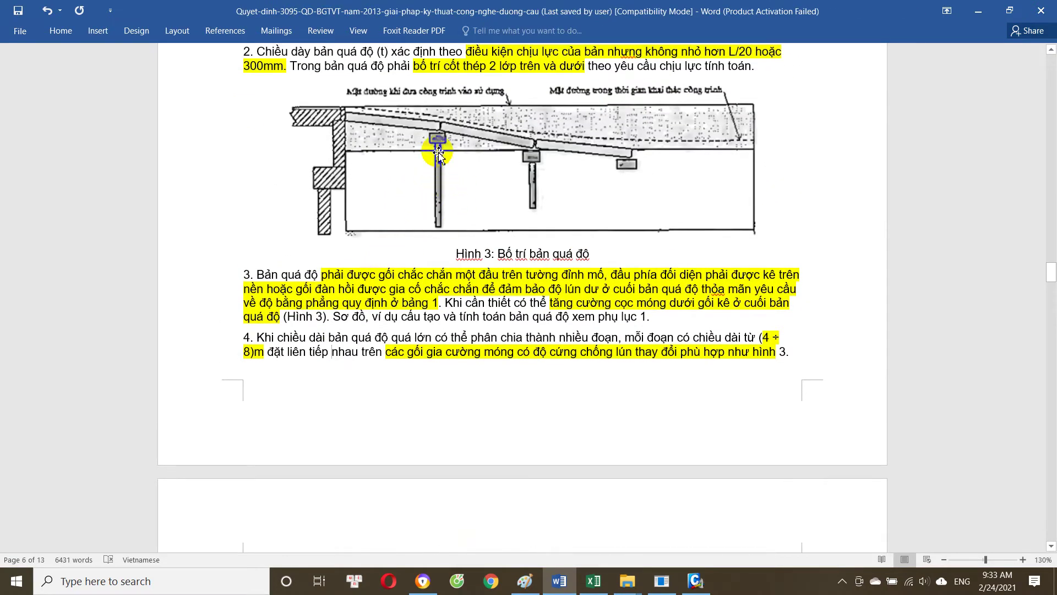
scroll(446, 198, "down", 3)
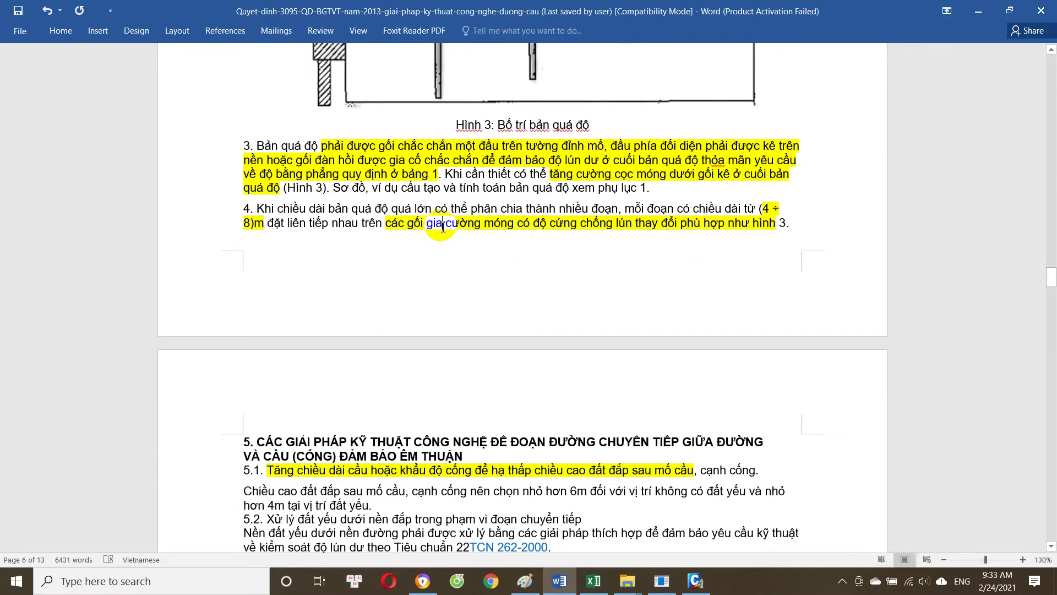
scroll(419, 214, "down", 1)
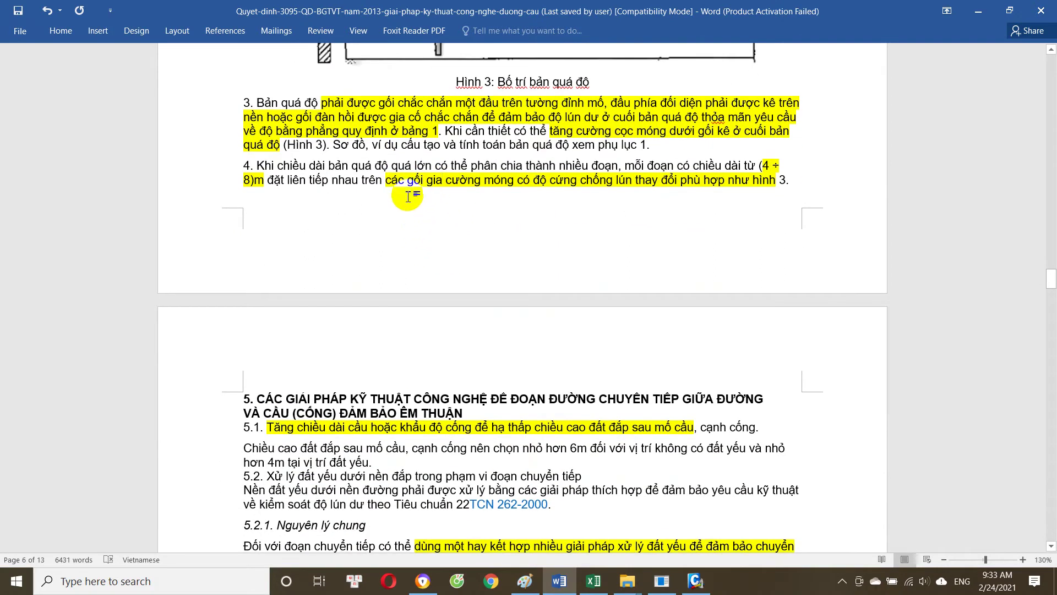
mouse_move(309, 166)
left_mouse_down()
mouse_move(572, 167)
mouse_move(676, 180)
mouse_move(721, 171)
mouse_move(366, 184)
mouse_move(439, 186)
left_mouse_up()
scroll(437, 182, "up", 3)
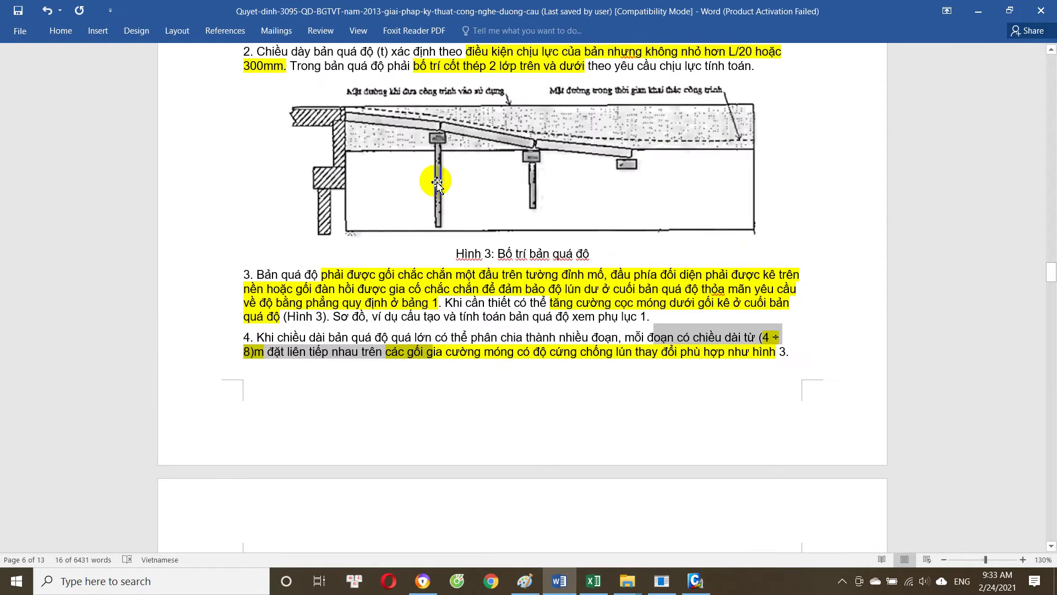
left_click(454, 153)
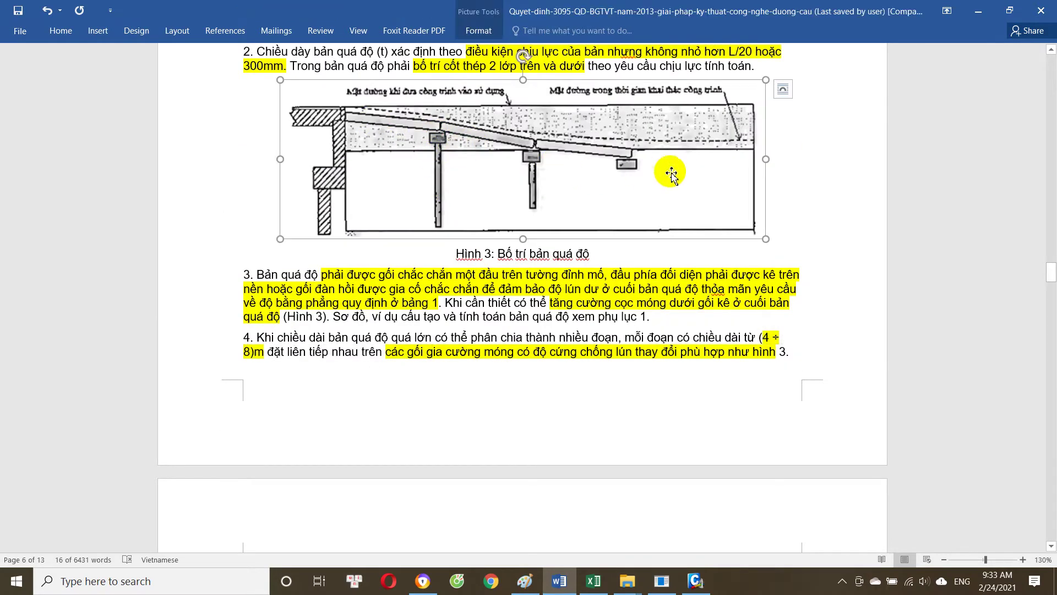
scroll(588, 247, "down", 1)
left_click(487, 312)
scroll(488, 312, "down", 1)
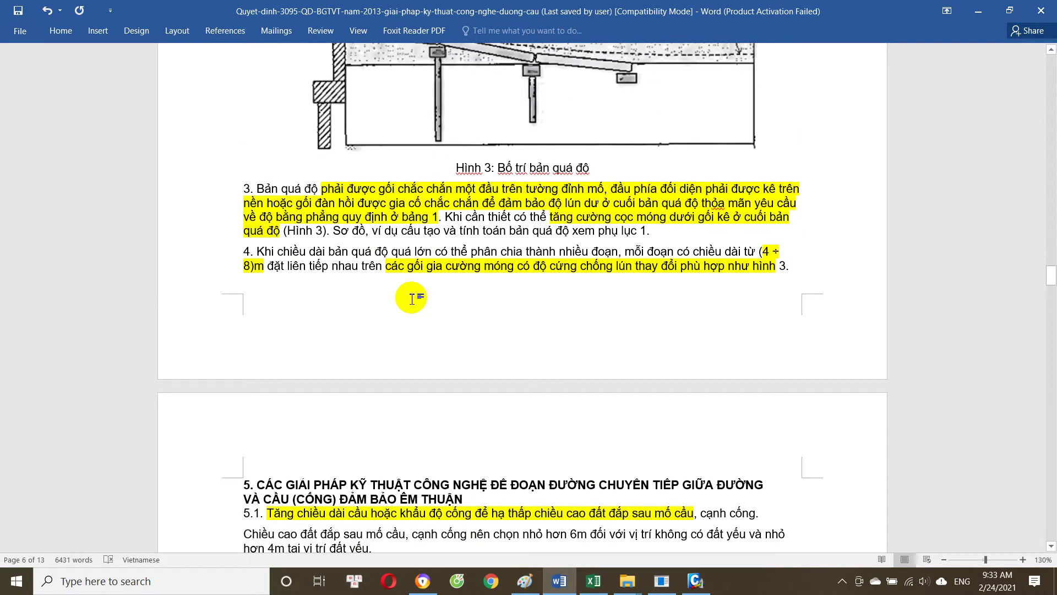
left_click_drag(385, 267, 561, 267)
scroll(510, 287, "up", 7)
scroll(510, 287, "up", 2)
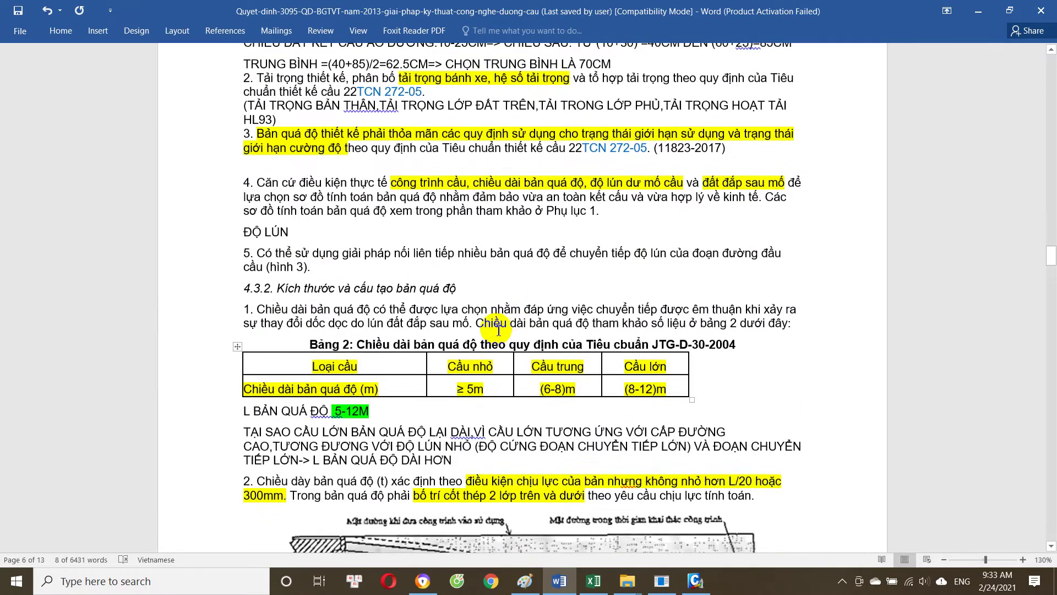
left_click(648, 303)
scroll(647, 304, "down", 7)
scroll(496, 276, "down", 4)
scroll(534, 196, "up", 8)
left_click(486, 174)
left_click_drag(452, 174, 480, 175)
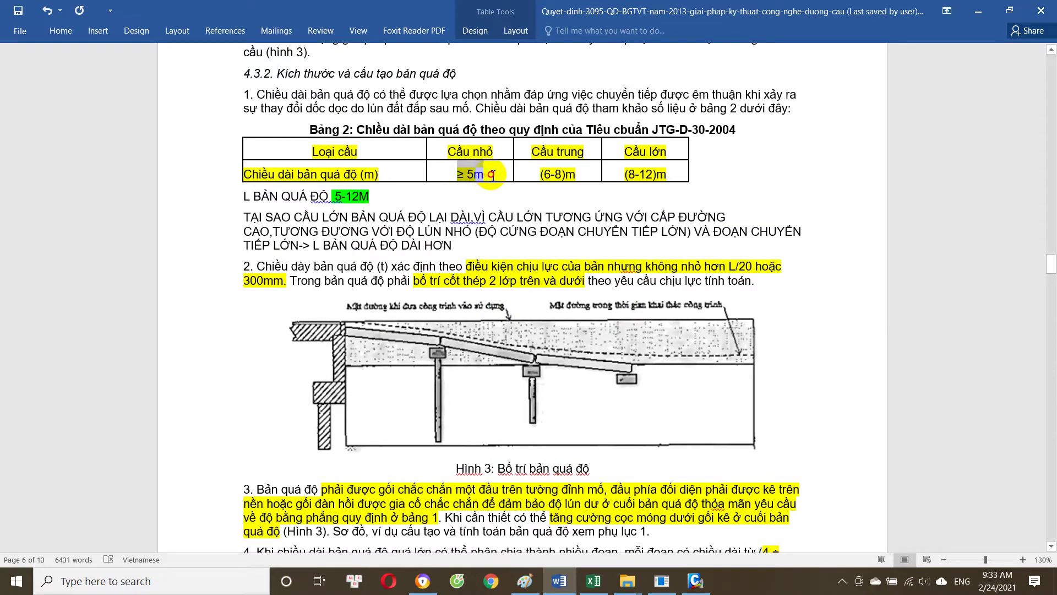
left_click_drag(455, 174, 565, 175)
scroll(521, 253, "down", 3)
left_click(457, 322)
scroll(457, 322, "down", 2)
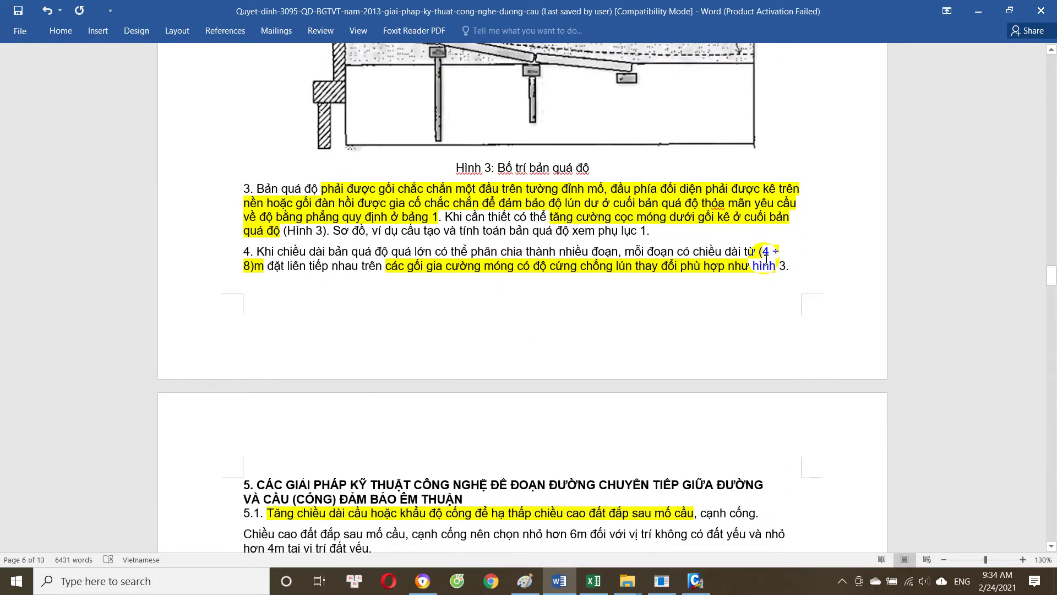
scroll(527, 307, "up", 4)
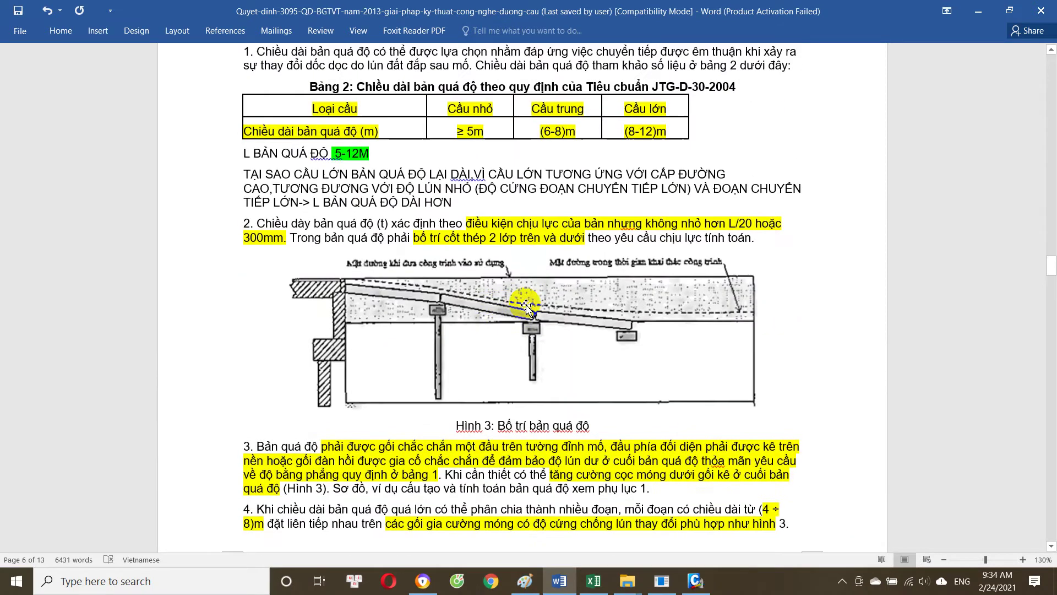
scroll(527, 306, "up", 2)
left_click(657, 217)
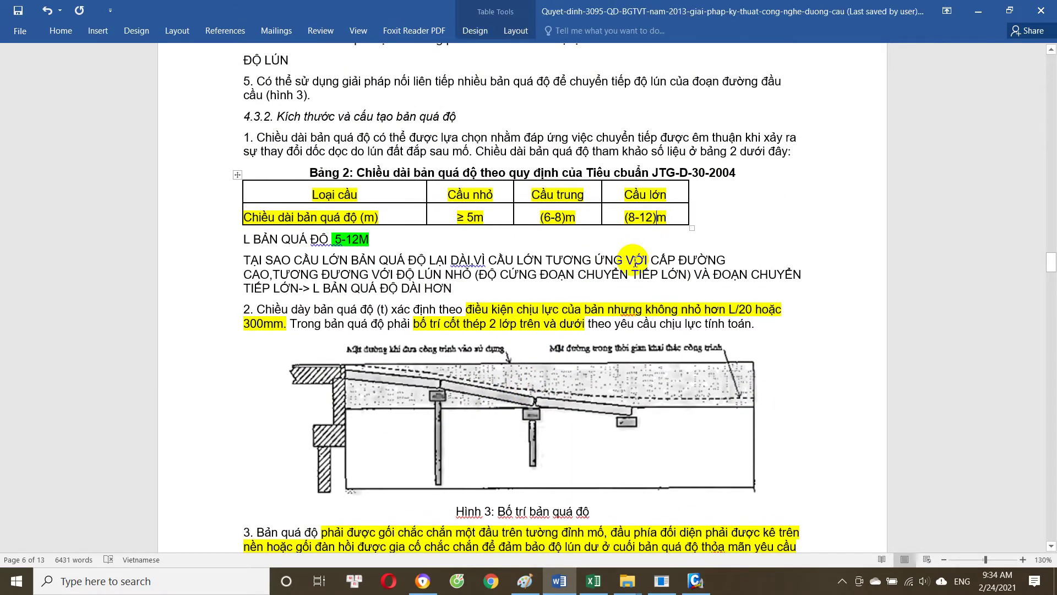
scroll(628, 275, "down", 1)
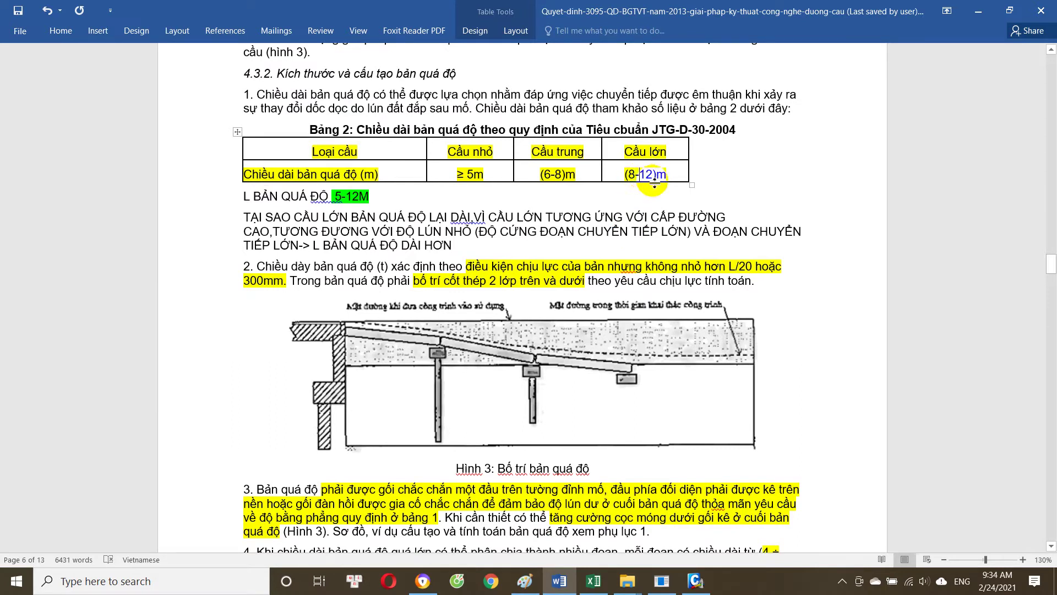
left_click_drag(652, 178, 635, 174)
double_click(645, 176)
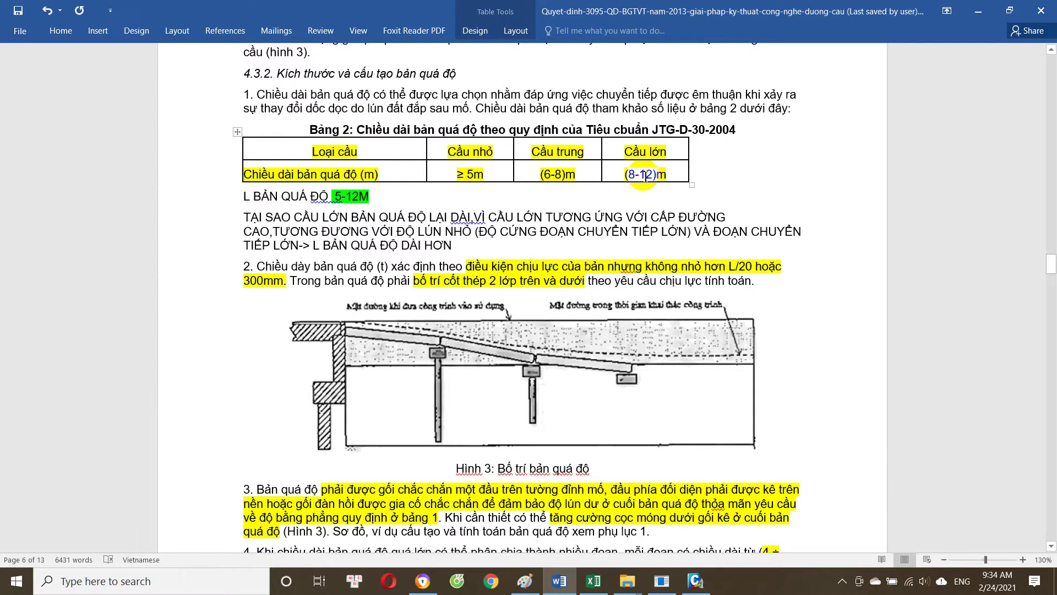
left_click_drag(655, 175, 649, 179)
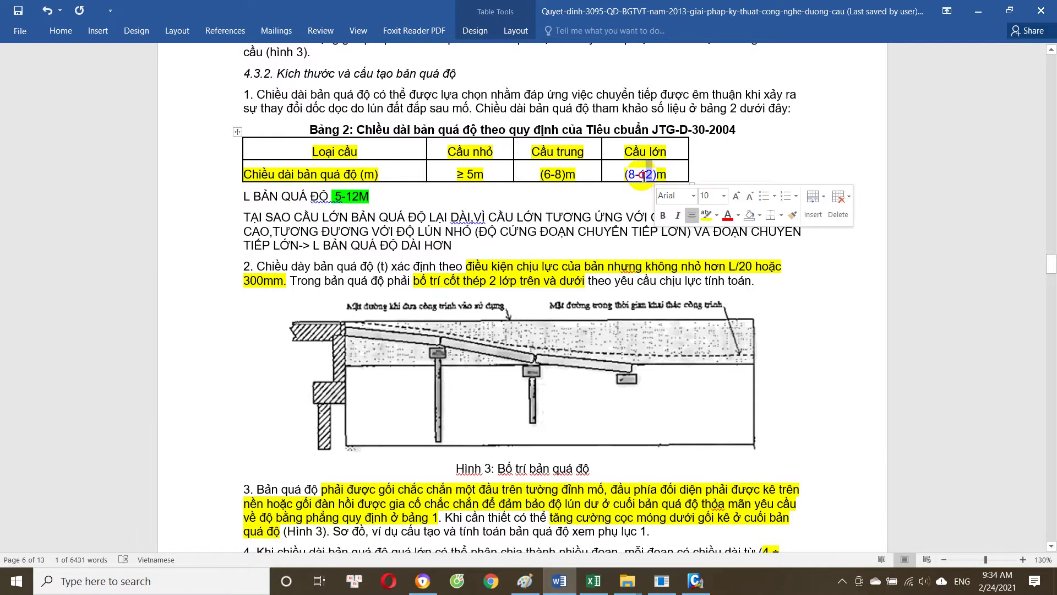
left_click_drag(654, 175, 666, 175)
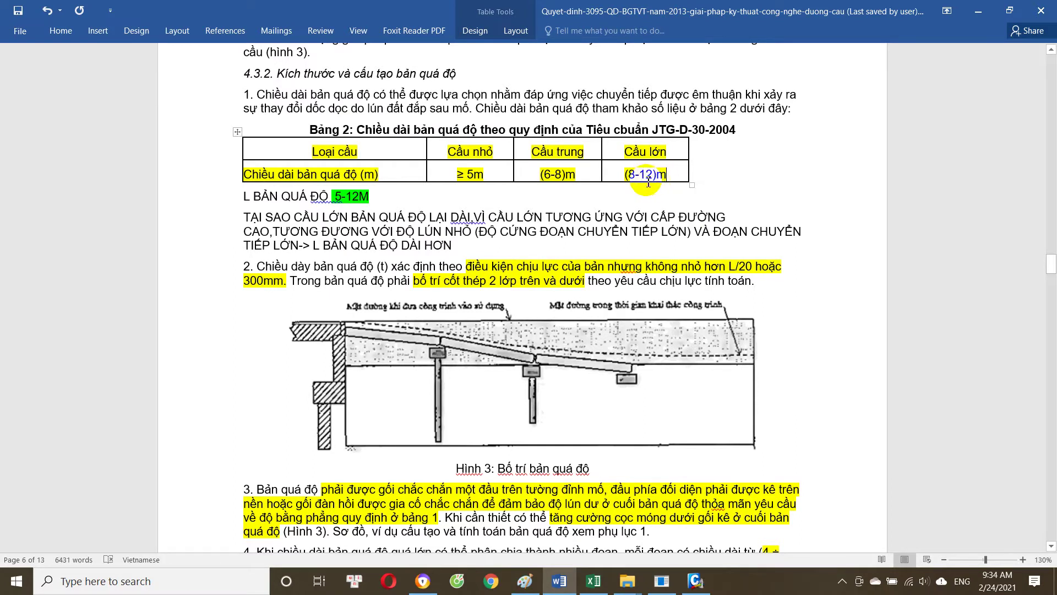
scroll(649, 182, "down", 1)
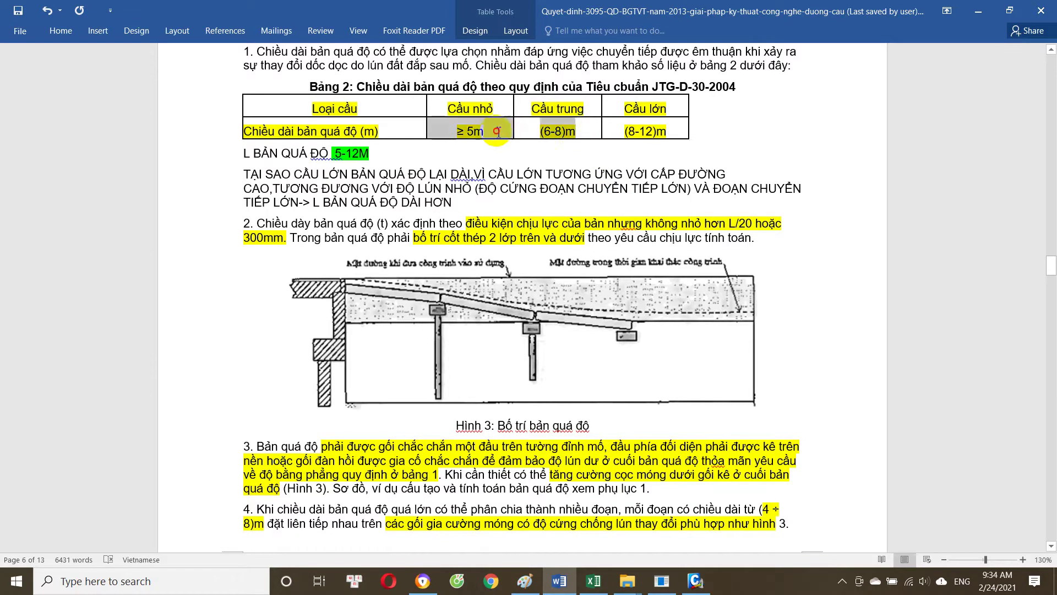
left_click_drag(654, 132, 634, 132)
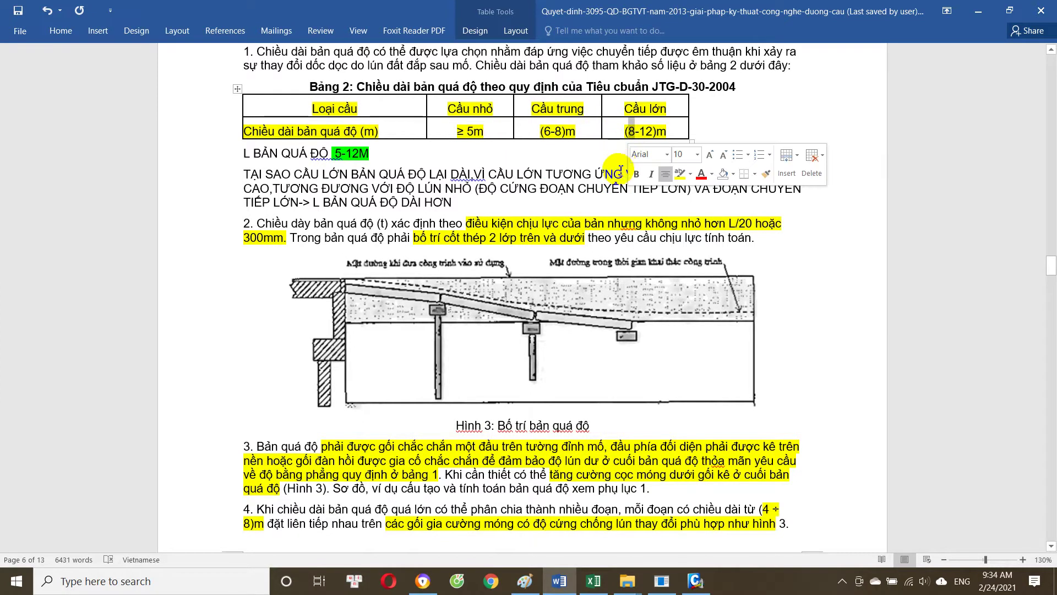
left_click(633, 133)
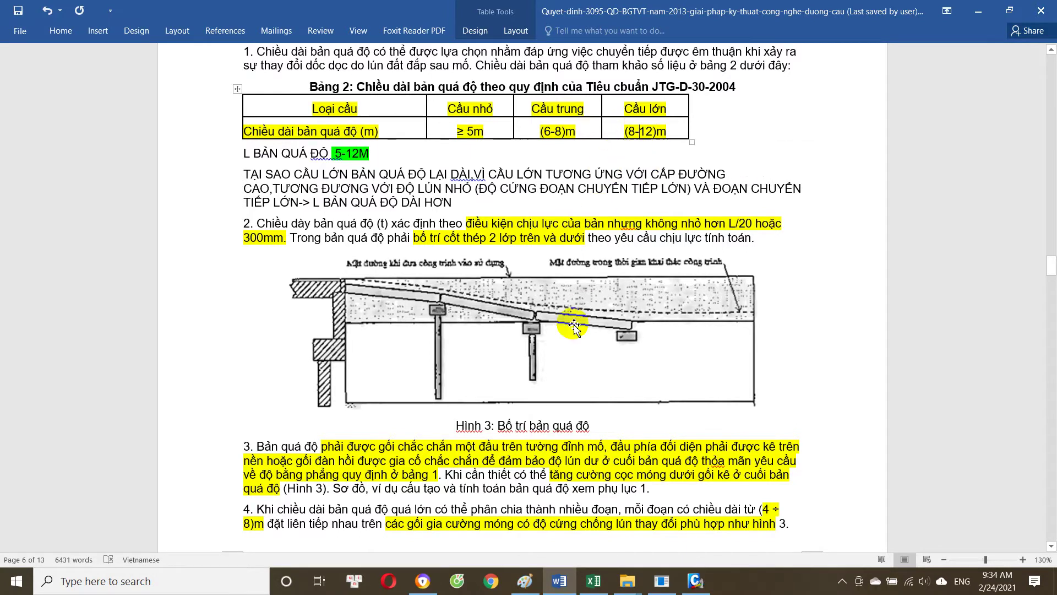
scroll(599, 355, "up", 2)
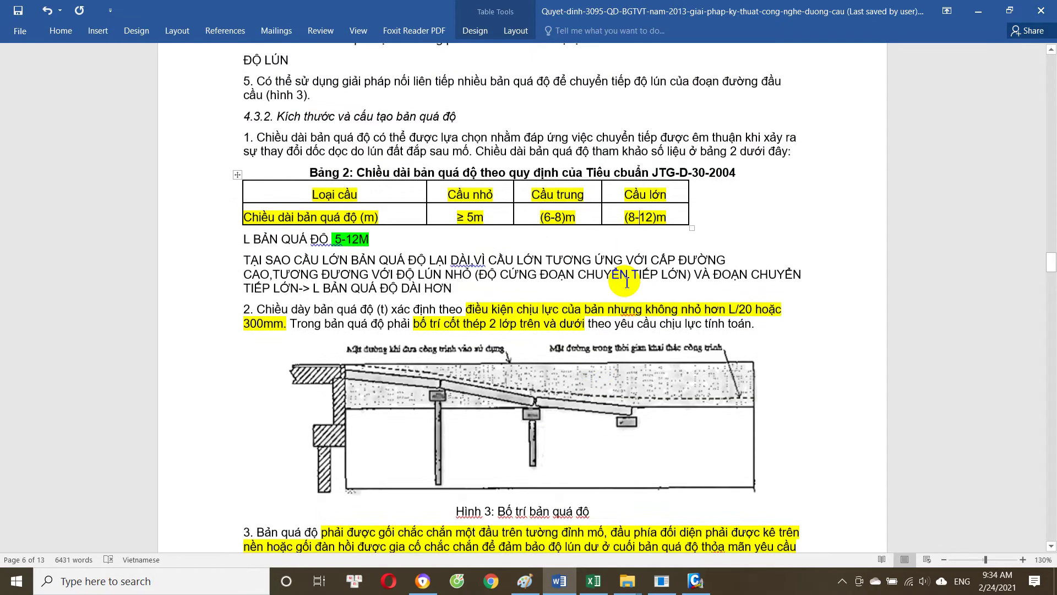
left_click(630, 218)
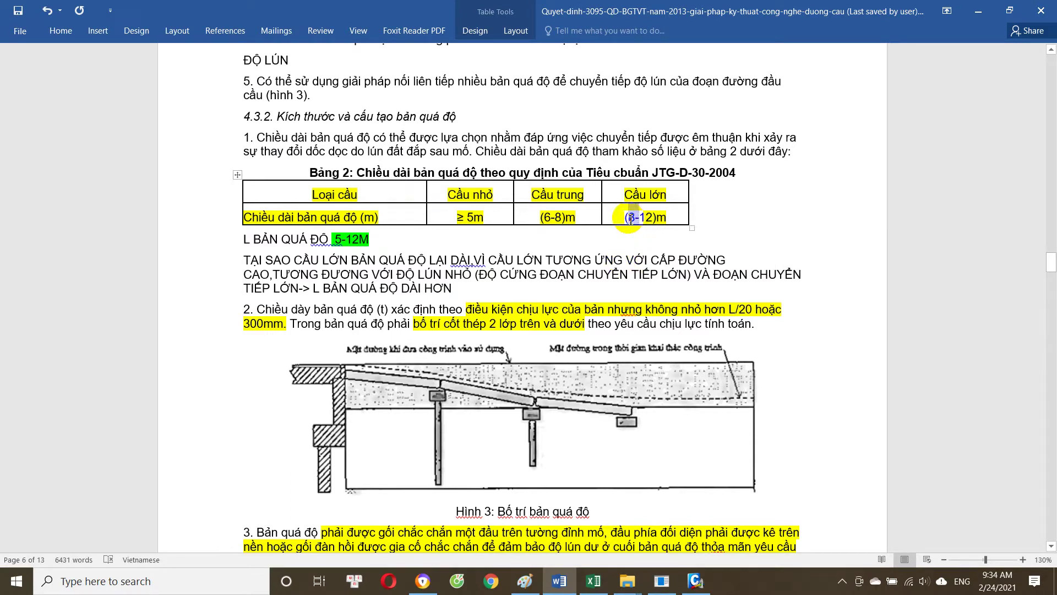
scroll(567, 242, "down", 2)
scroll(538, 330, "down", 3)
scroll(542, 370, "down", 4)
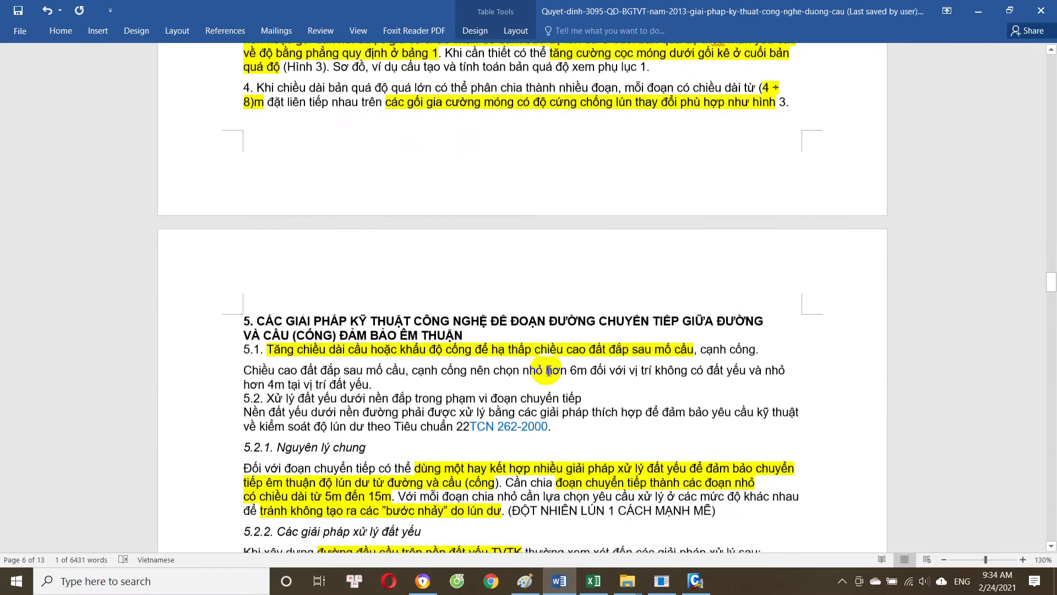
left_click(435, 95)
left_click_drag(400, 97, 559, 104)
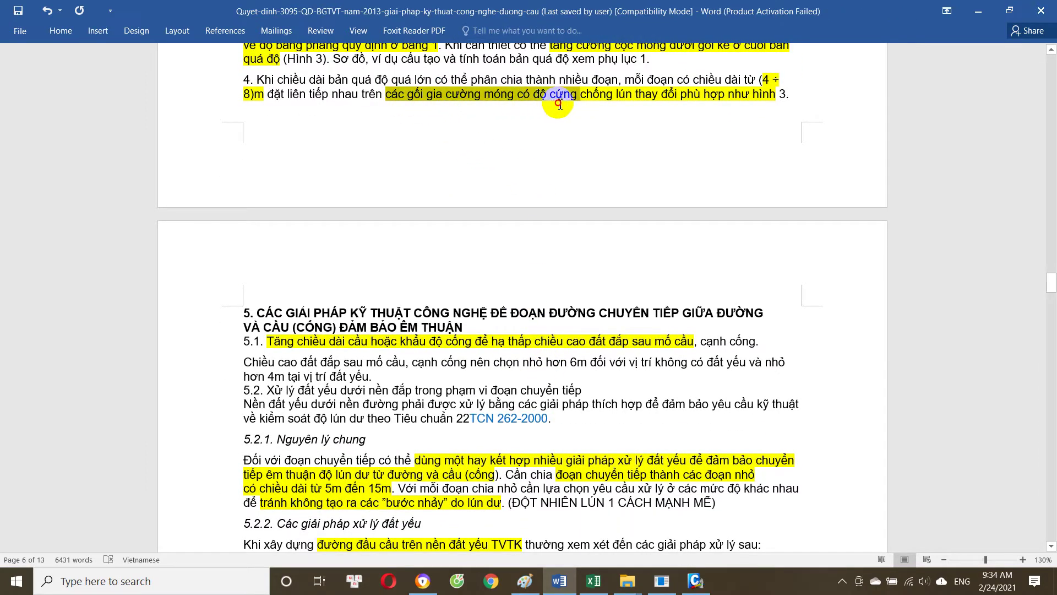
left_click_drag(568, 105, 727, 102)
scroll(573, 246, "up", 2)
scroll(573, 246, "up", 5)
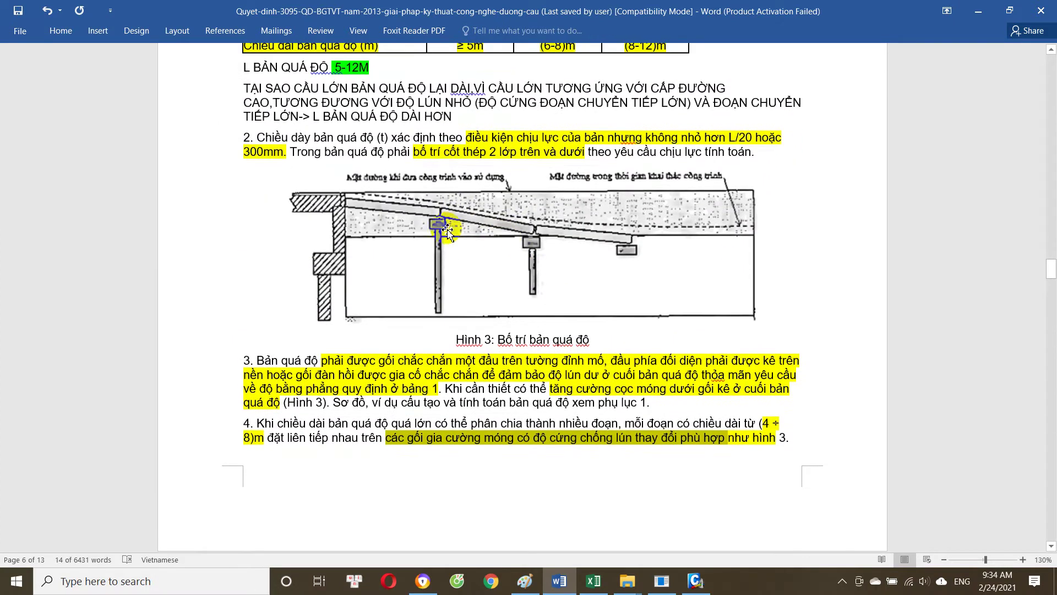
left_click(407, 217)
scroll(437, 225, "down", 1)
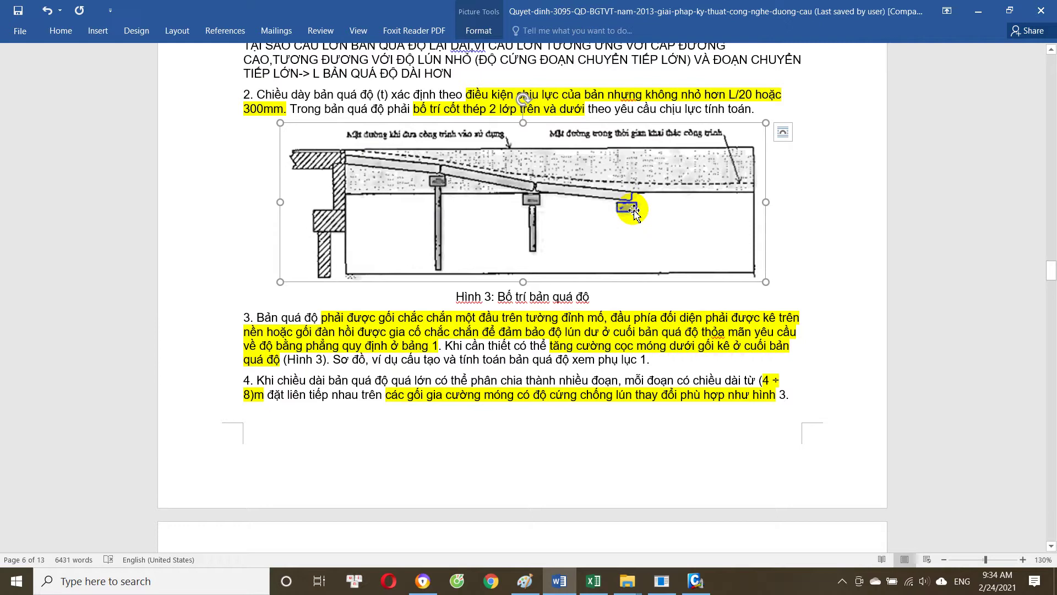
scroll(628, 198, "down", 1)
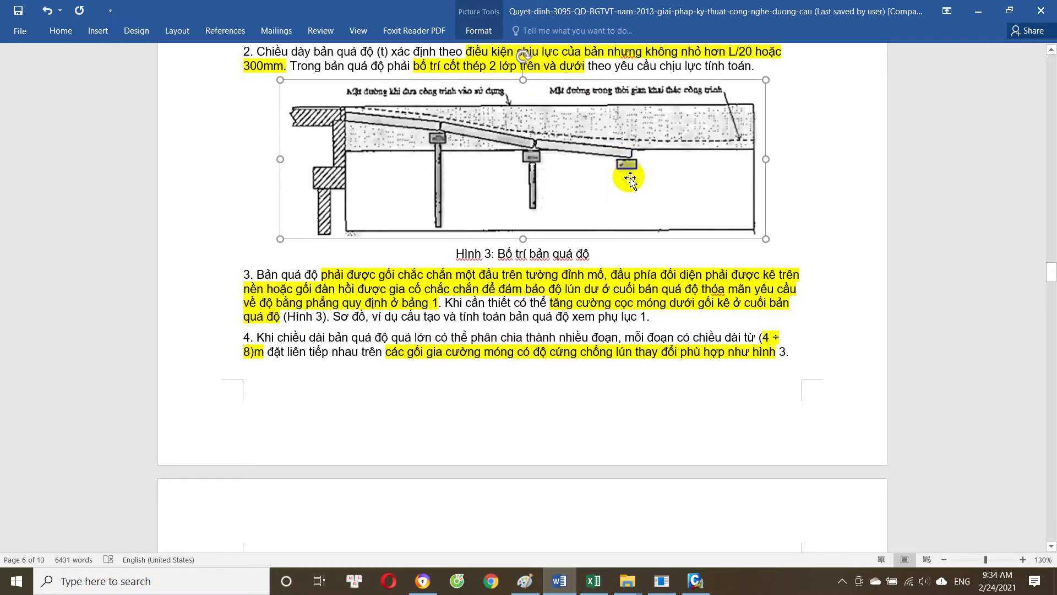
scroll(419, 182, "up", 2)
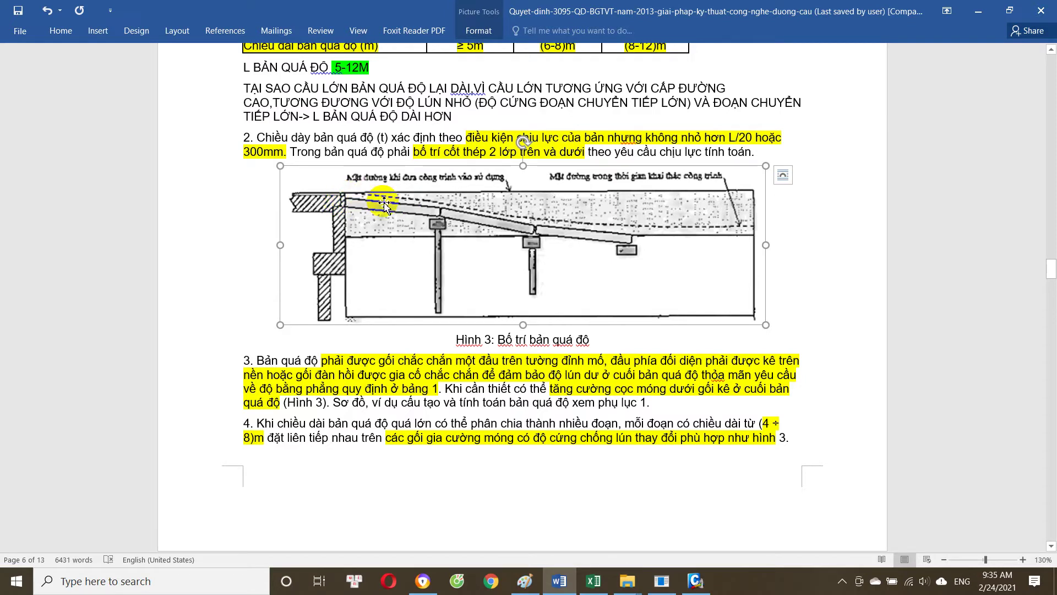
left_click(351, 206)
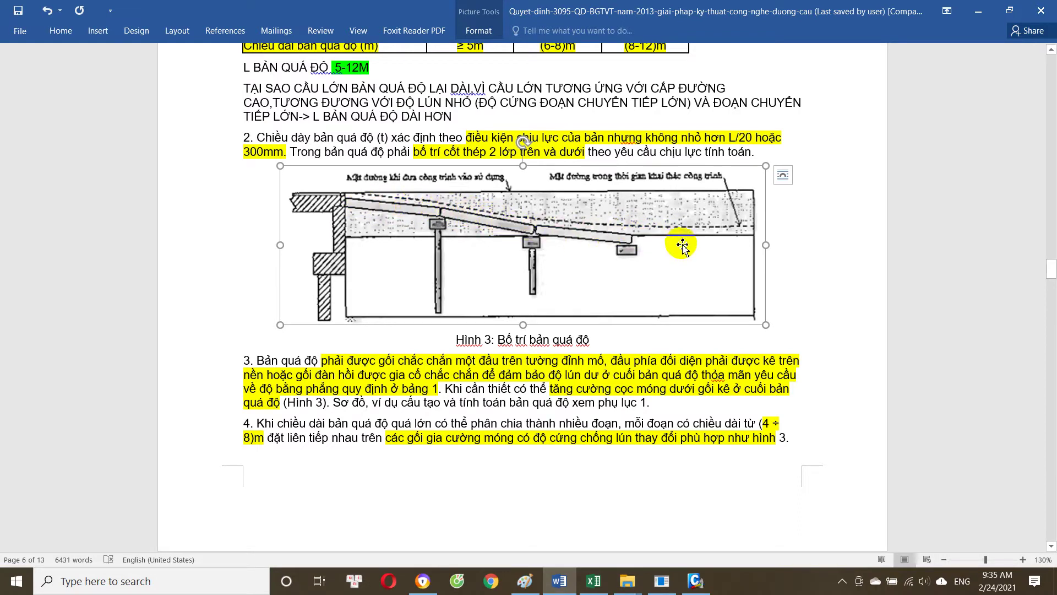
scroll(579, 337, "up", 5)
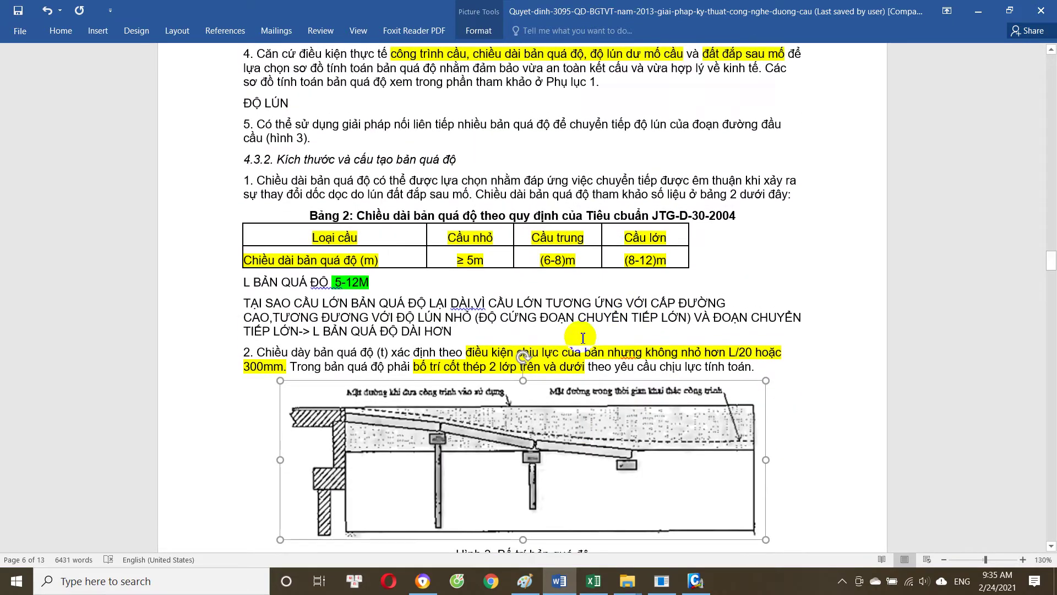
Step: Return to page 3 and select the Hình 1 transition-length figure
scroll(661, 446, "up", 3)
scroll(529, 424, "up", 5)
scroll(528, 424, "up", 5)
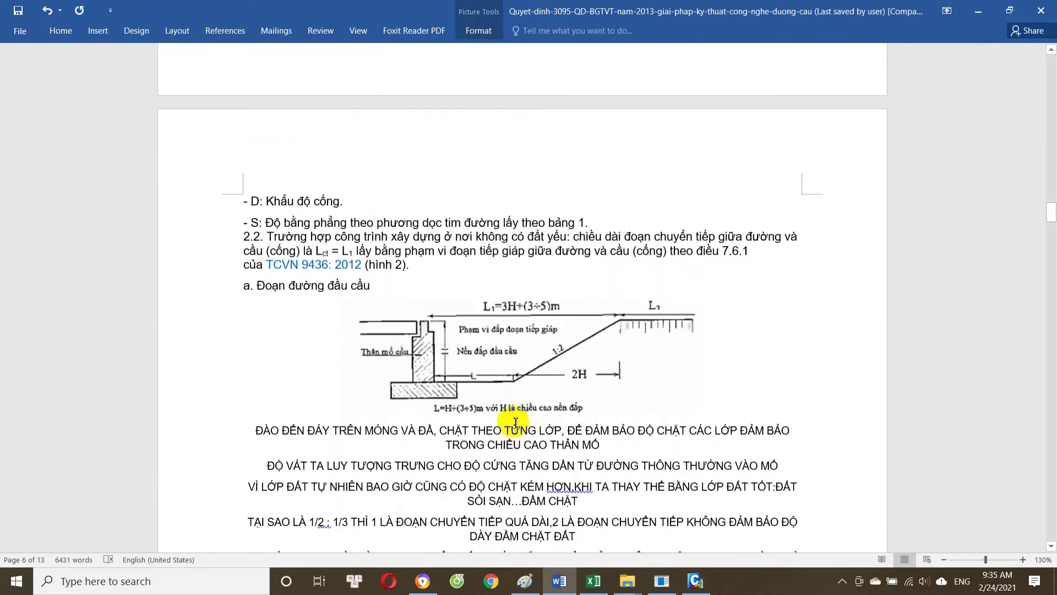
scroll(517, 422, "up", 5)
scroll(515, 422, "up", 5)
scroll(515, 422, "up", 5)
scroll(515, 421, "up", 5)
scroll(515, 420, "up", 5)
scroll(515, 419, "up", 5)
scroll(515, 416, "down", 2)
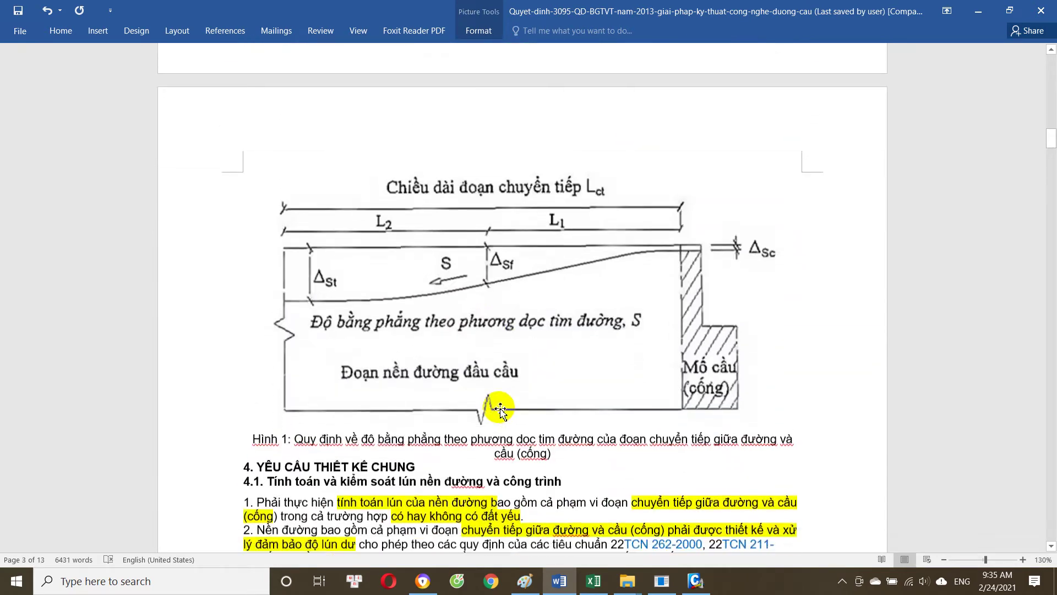
left_click(476, 336)
scroll(445, 435, "down", 3)
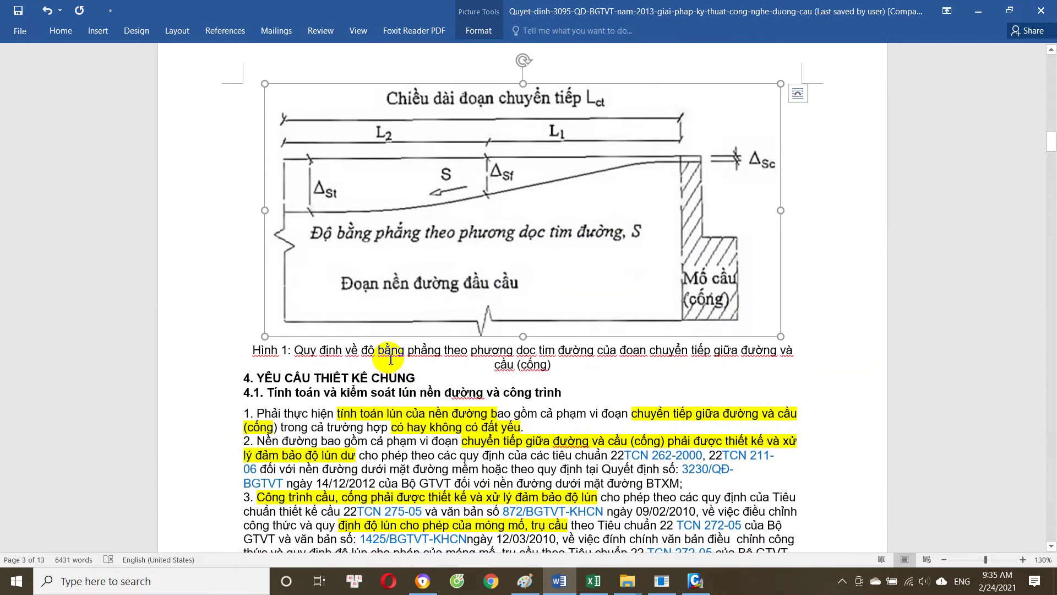
left_click_drag(390, 361, 421, 378)
scroll(504, 314, "up", 4)
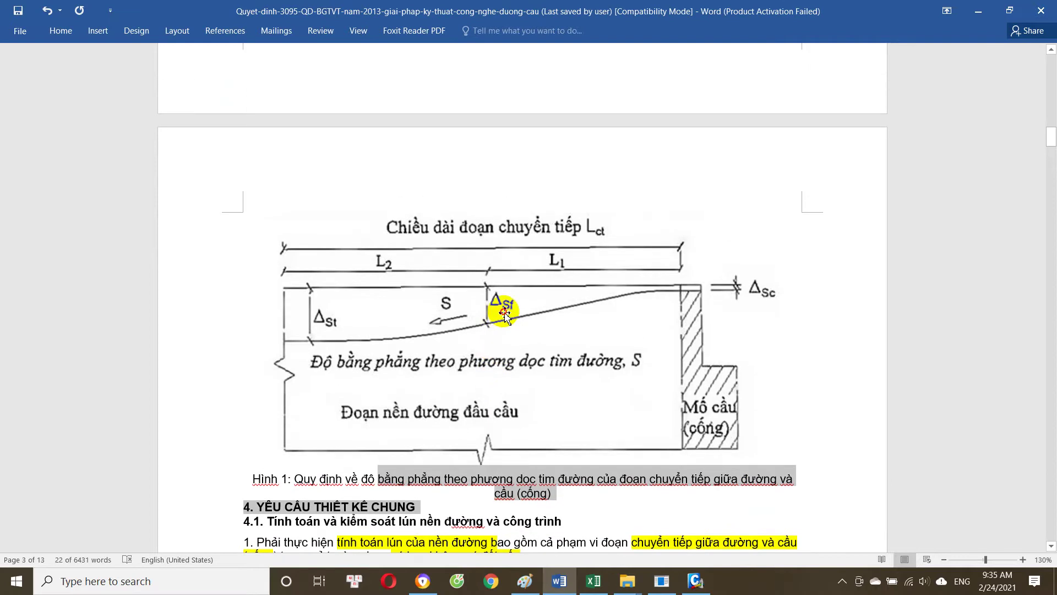
left_click(504, 313)
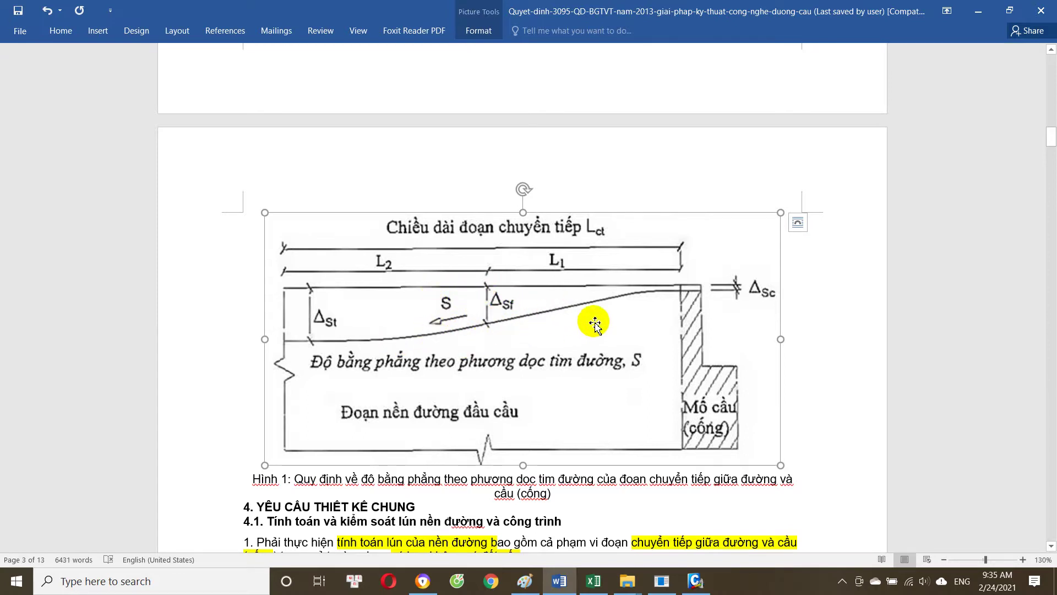
Step: Read down to section 5 on transition-zone solutions and 5.2 on soft-soil treatment
scroll(578, 316, "down", 2)
scroll(688, 242, "down", 1)
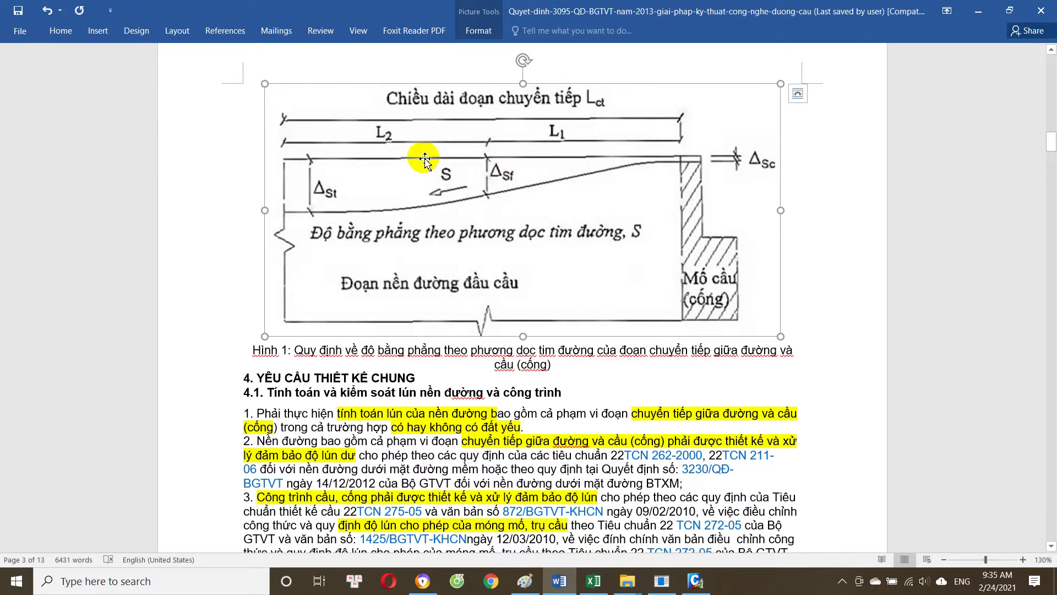
scroll(295, 207, "down", 5)
scroll(457, 314, "down", 5)
scroll(457, 314, "down", 5)
scroll(457, 314, "down", 5)
scroll(460, 315, "down", 3)
scroll(465, 315, "down", 5)
scroll(472, 316, "down", 2)
scroll(472, 318, "down", 3)
scroll(473, 319, "down", 5)
scroll(479, 325, "down", 8)
scroll(486, 330, "up", 1)
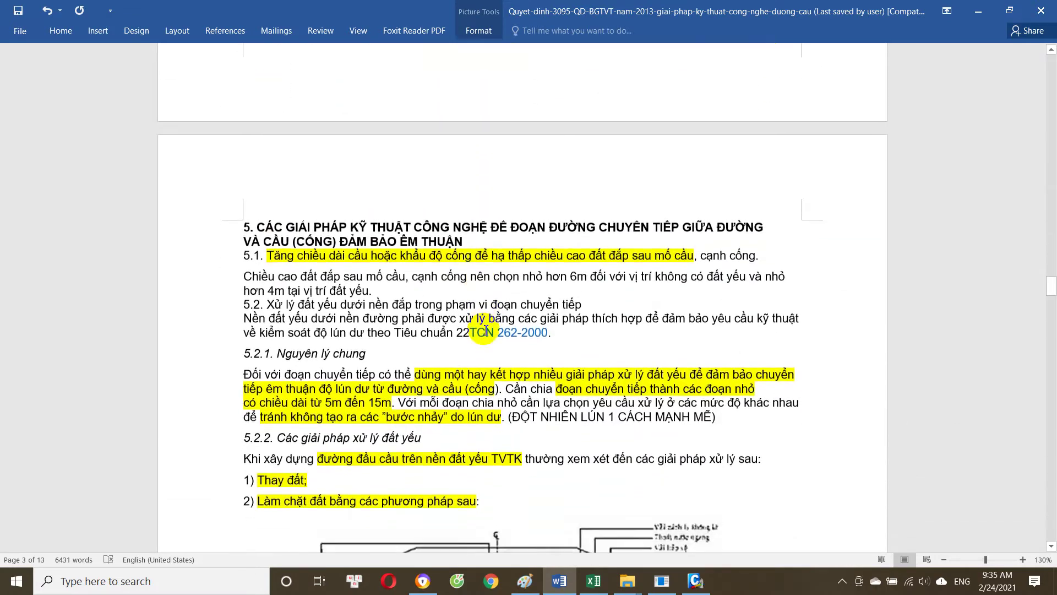
Step: Deselect the figure and read on through section 5 into section 6
left_click(376, 285)
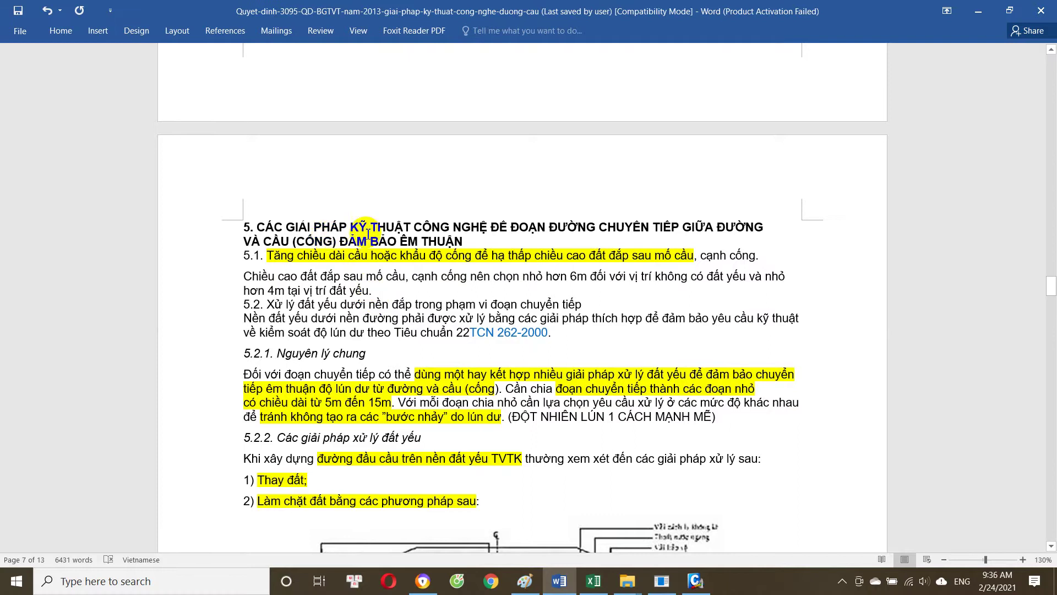
scroll(550, 220, "up", 5)
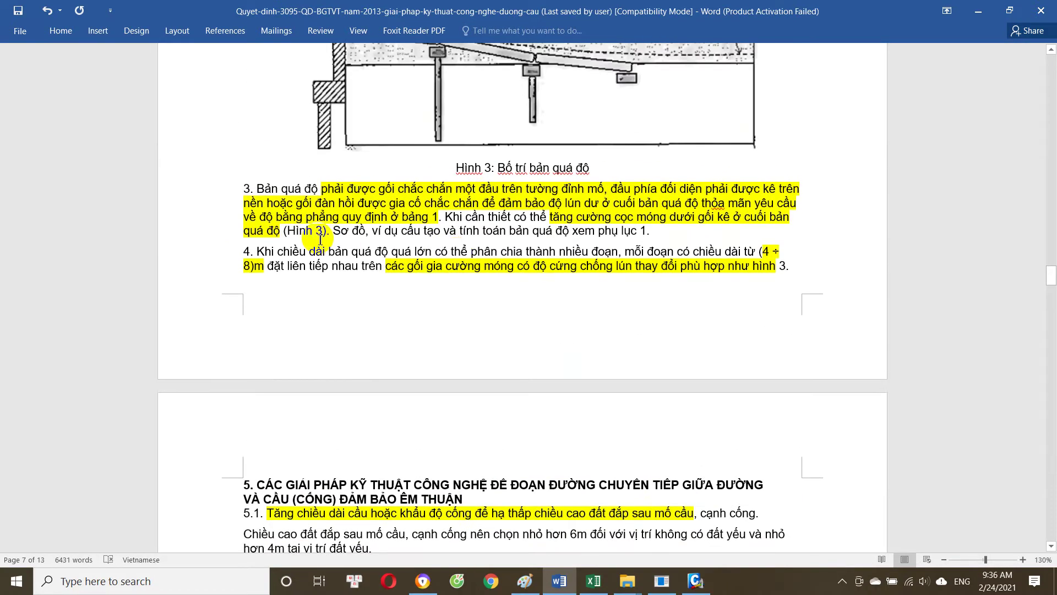
scroll(656, 386, "down", 5)
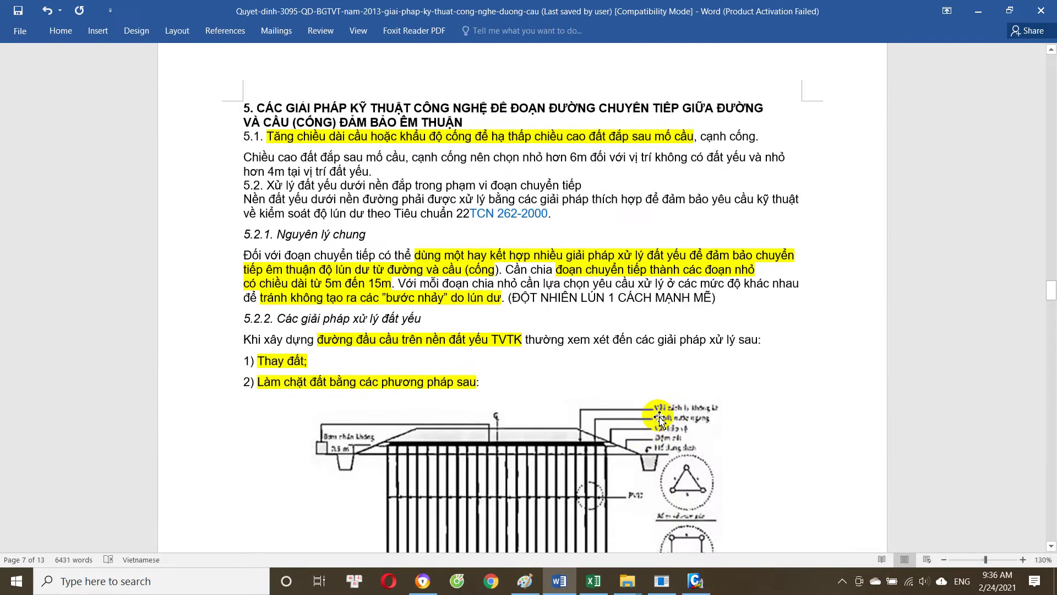
scroll(660, 420, "down", 2)
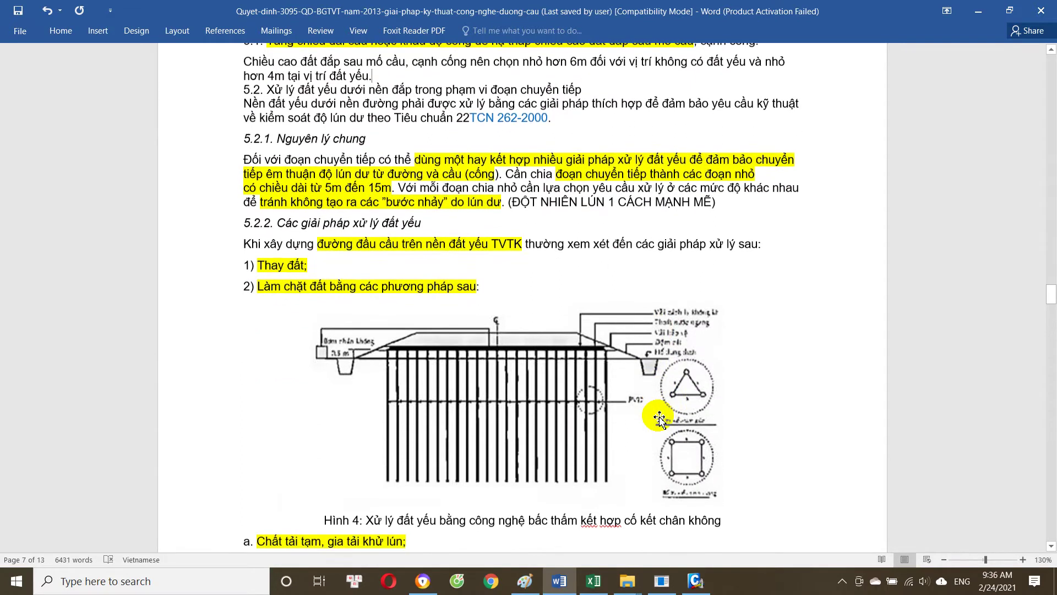
scroll(488, 365, "up", 3)
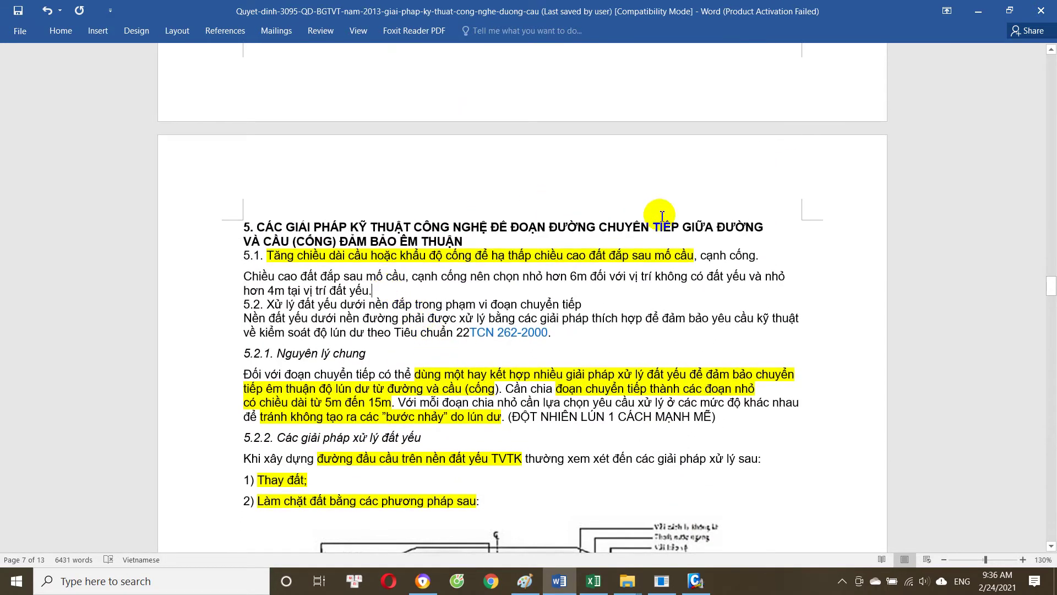
scroll(388, 311, "down", 6)
scroll(472, 342, "down", 5)
scroll(472, 371, "down", 5)
scroll(495, 374, "down", 5)
scroll(501, 378, "down", 6)
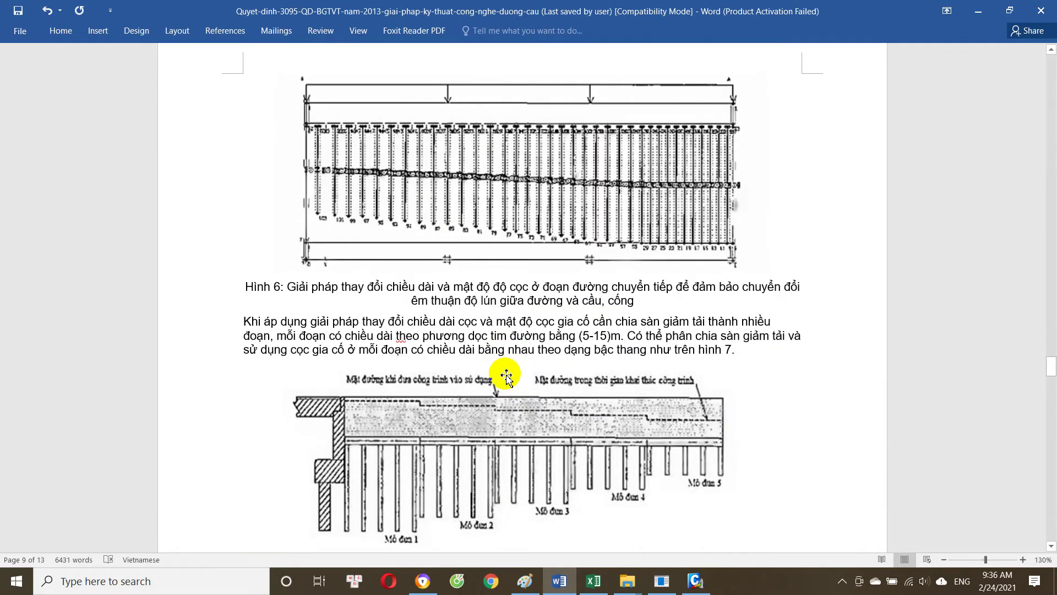
scroll(506, 377, "down", 5)
scroll(503, 439, "down", 5)
scroll(502, 372, "down", 5)
scroll(512, 425, "down", 5)
scroll(526, 366, "down", 10)
scroll(527, 363, "down", 5)
scroll(529, 360, "down", 2)
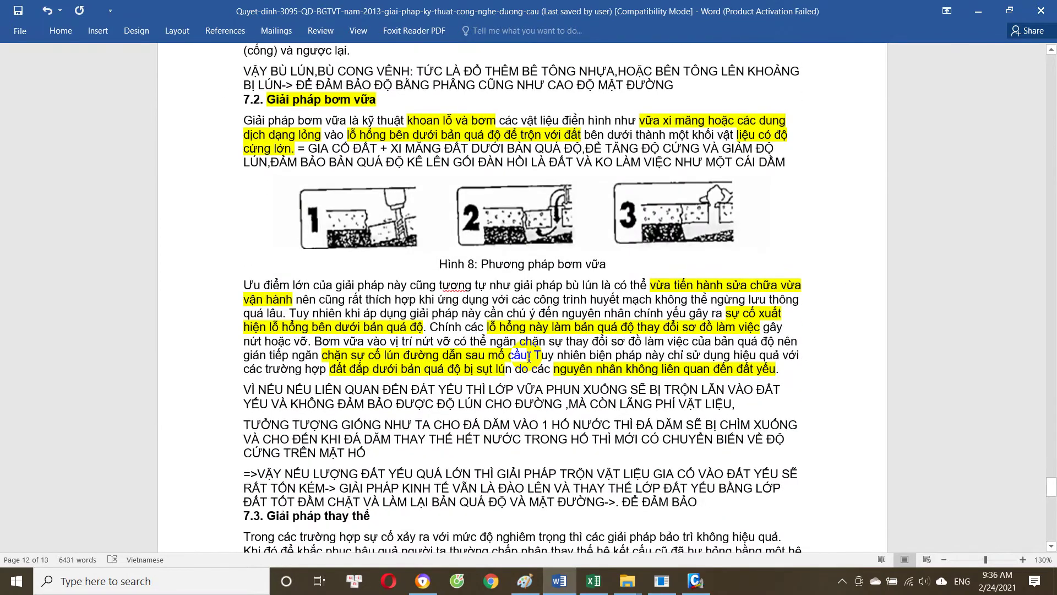
scroll(529, 355, "down", 5)
scroll(529, 352, "up", 3)
scroll(507, 345, "up", 6)
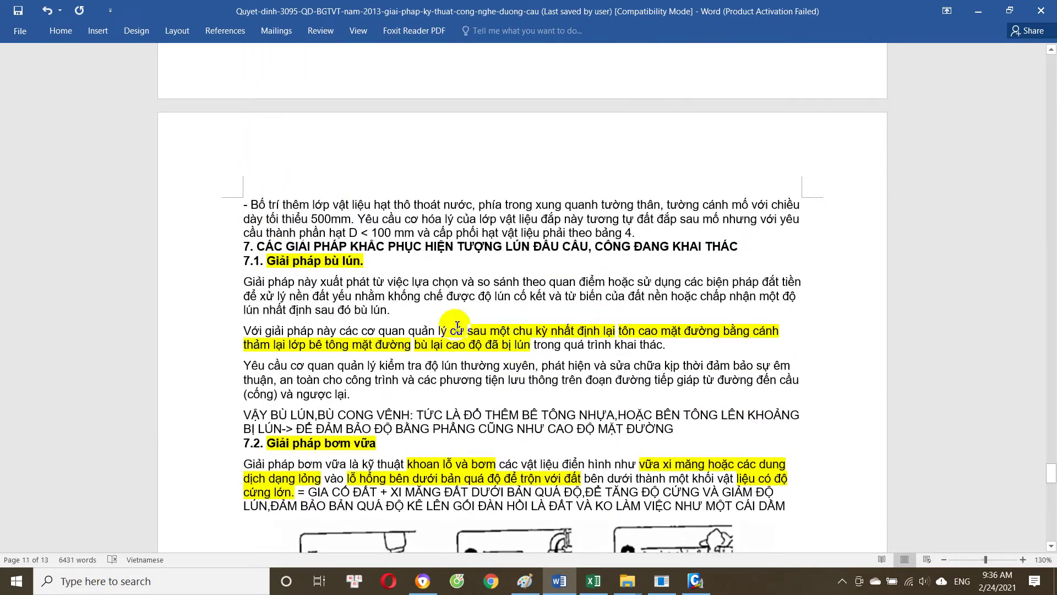
Step: Continue through section 7's remediation methods, past Hình 8, to 7.3 and Phụ lục 1
scroll(537, 286, "down", 1)
scroll(531, 342, "down", 2)
scroll(526, 397, "down", 1)
scroll(517, 451, "down", 2)
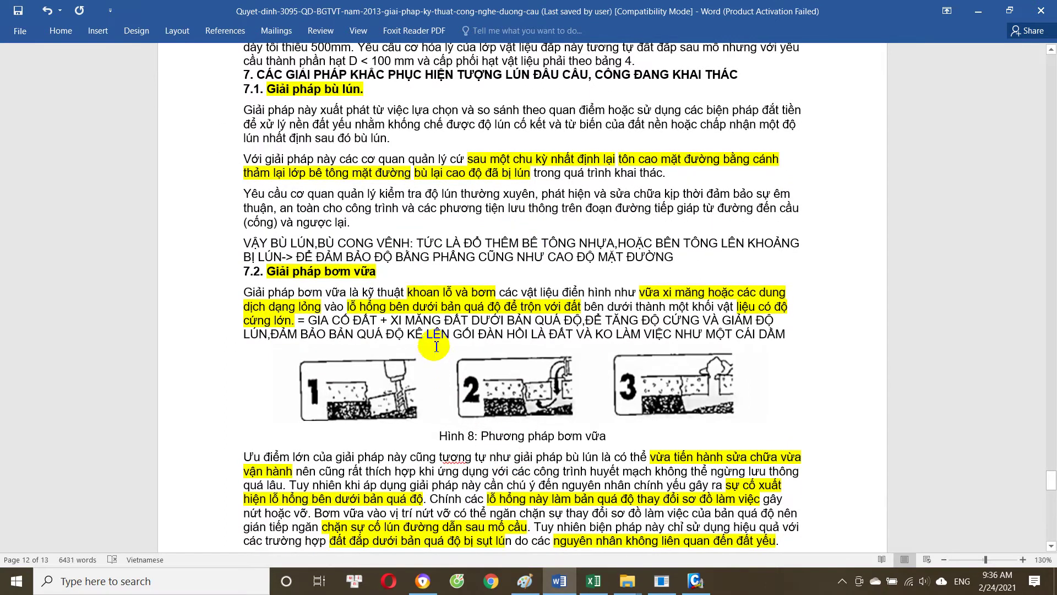
scroll(418, 308, "up", 1)
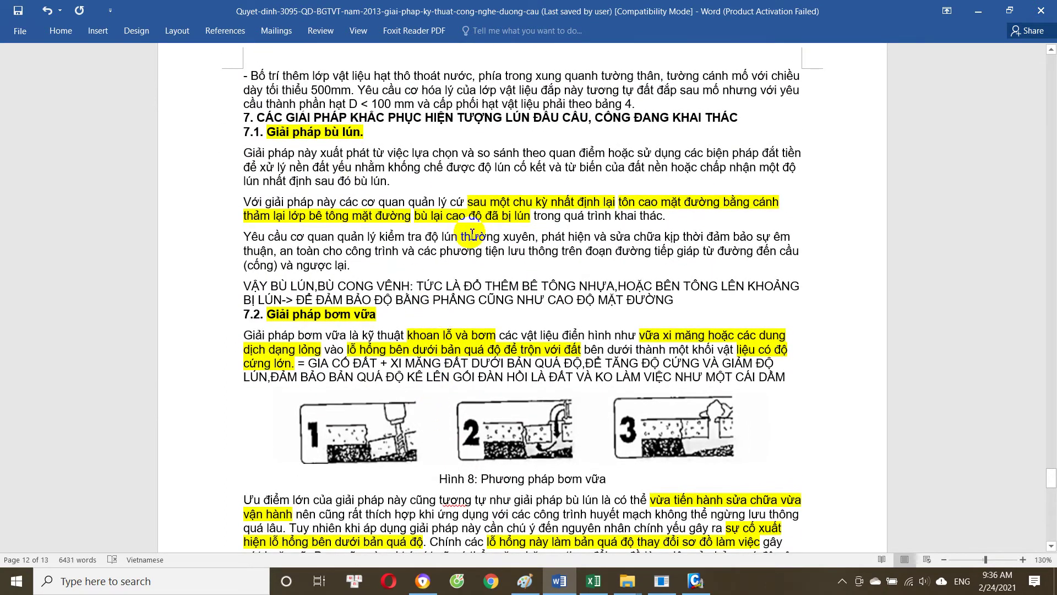
scroll(472, 233, "down", 2)
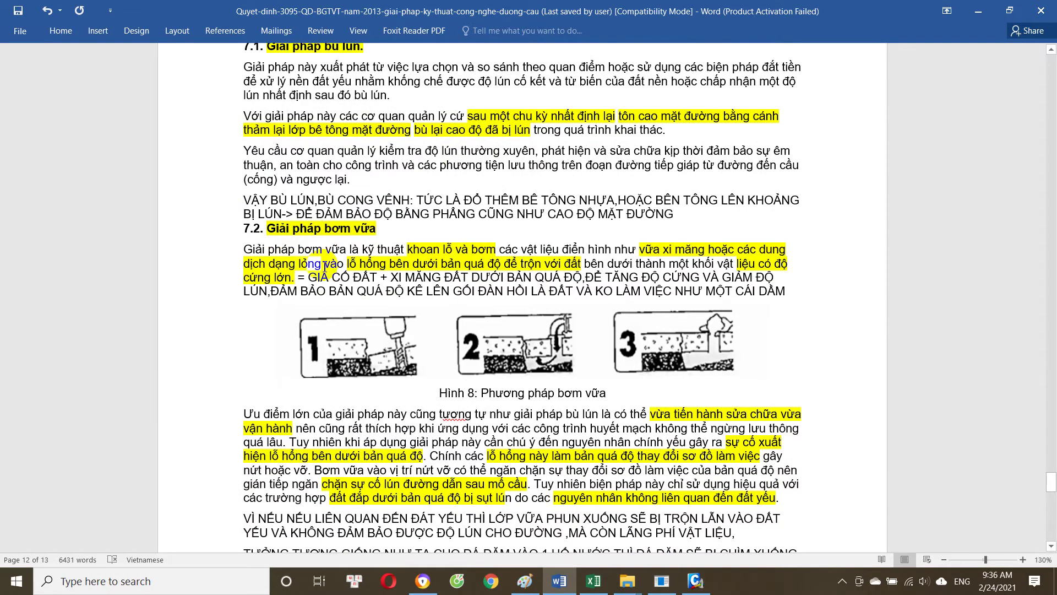
scroll(325, 266, "down", 2)
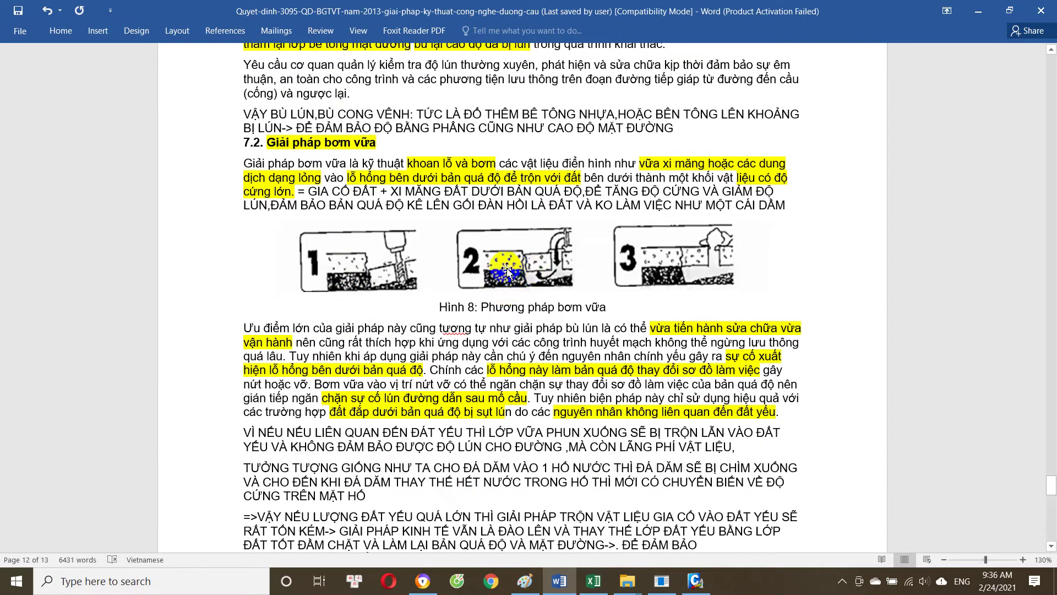
scroll(526, 265, "down", 1)
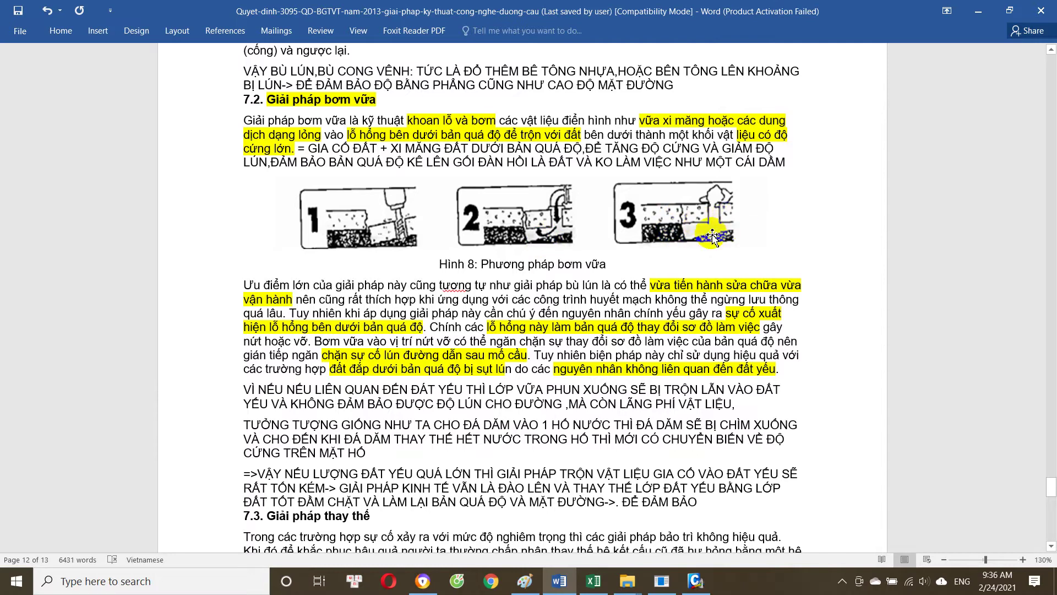
scroll(633, 253, "down", 2)
scroll(528, 286, "down", 2)
scroll(521, 291, "down", 4)
scroll(493, 295, "up", 3)
scroll(485, 296, "up", 2)
scroll(484, 296, "up", 5)
scroll(418, 231, "up", 3)
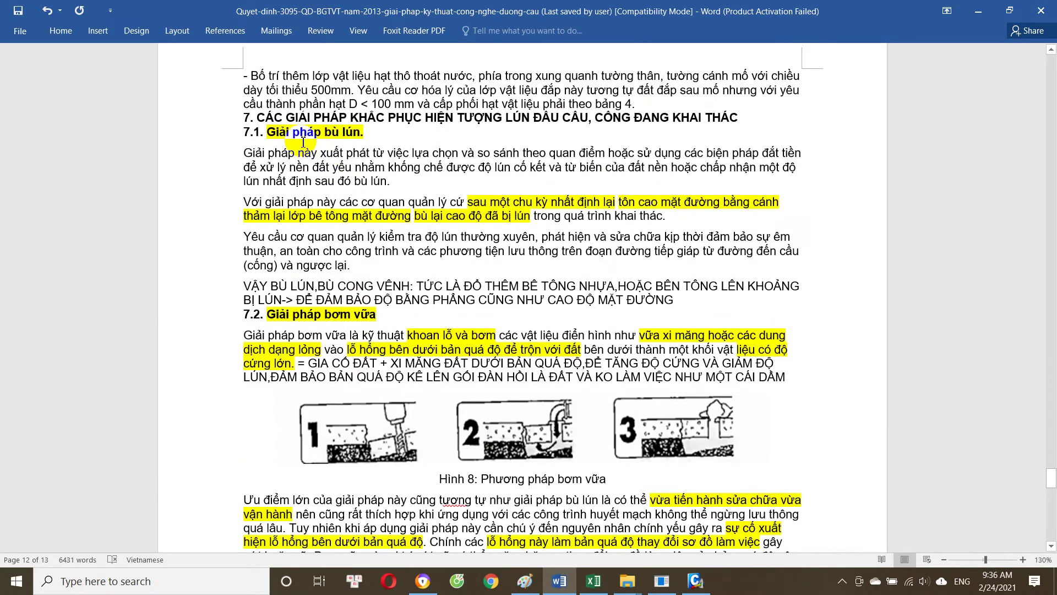
scroll(405, 308, "down", 5)
scroll(406, 309, "down", 10)
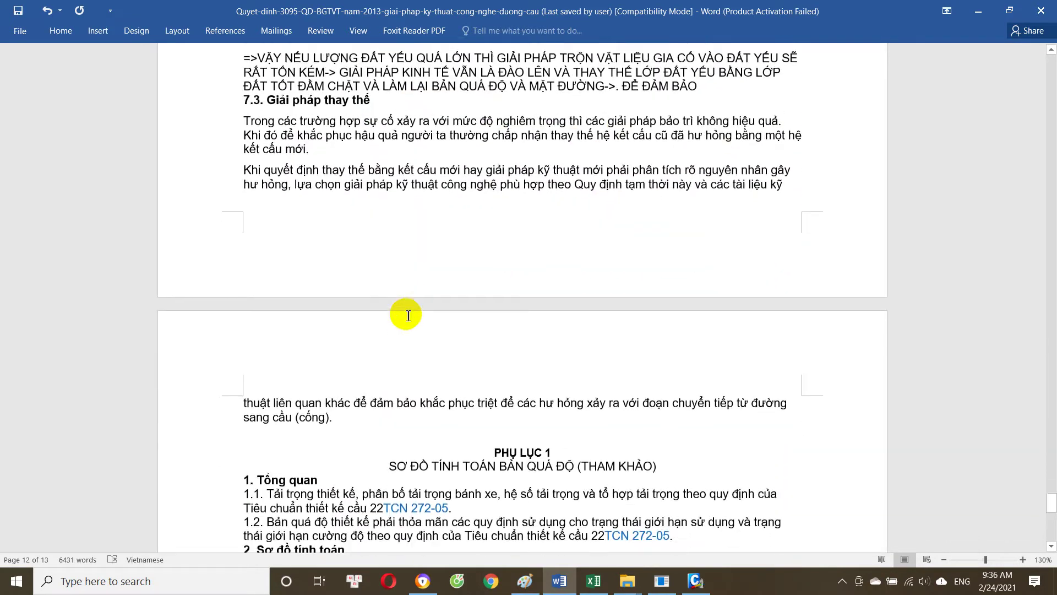
Step: Locate the Phụ lục 1 title SƠ ĐỒ TÍNH TOÁN BẢN QUÁ ĐỘ (THAM KHẢO)
scroll(407, 312, "down", 6)
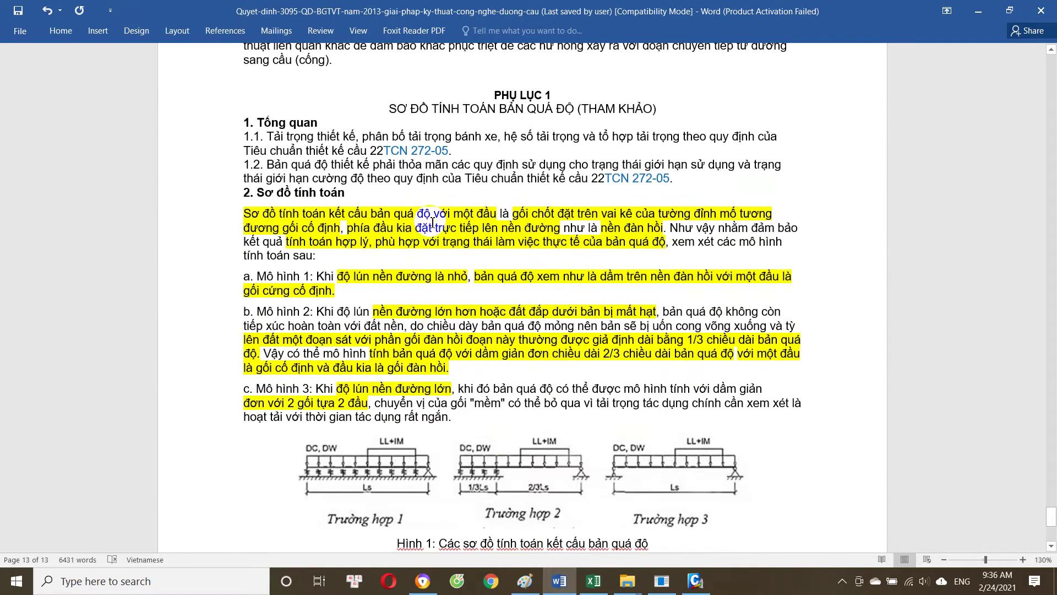
scroll(441, 286, "up", 3)
scroll(490, 264, "down", 1)
left_click_drag(390, 196, 573, 208)
left_click(503, 227)
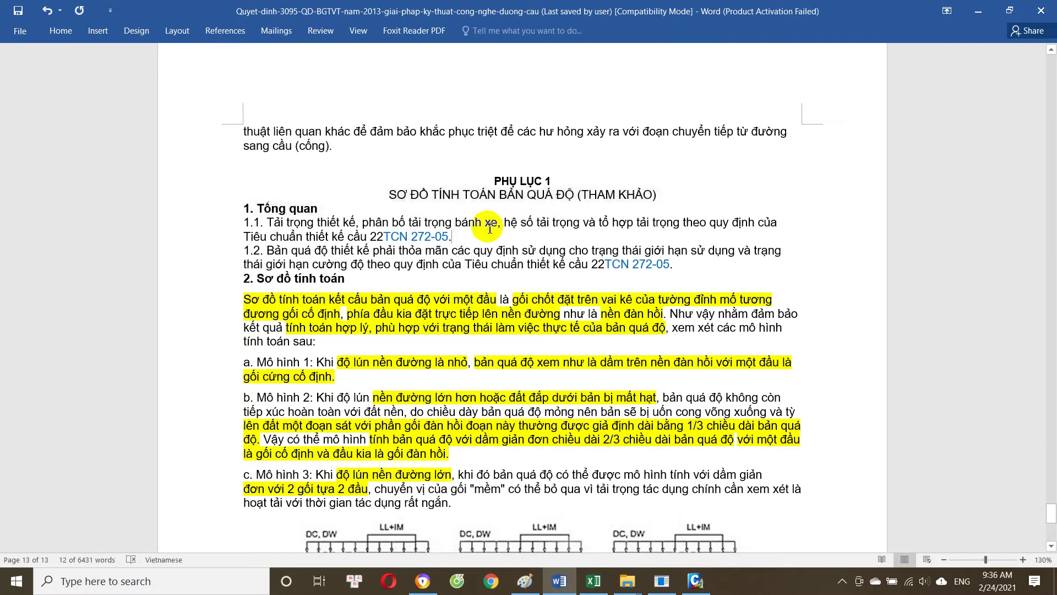
left_click_drag(390, 195, 603, 194)
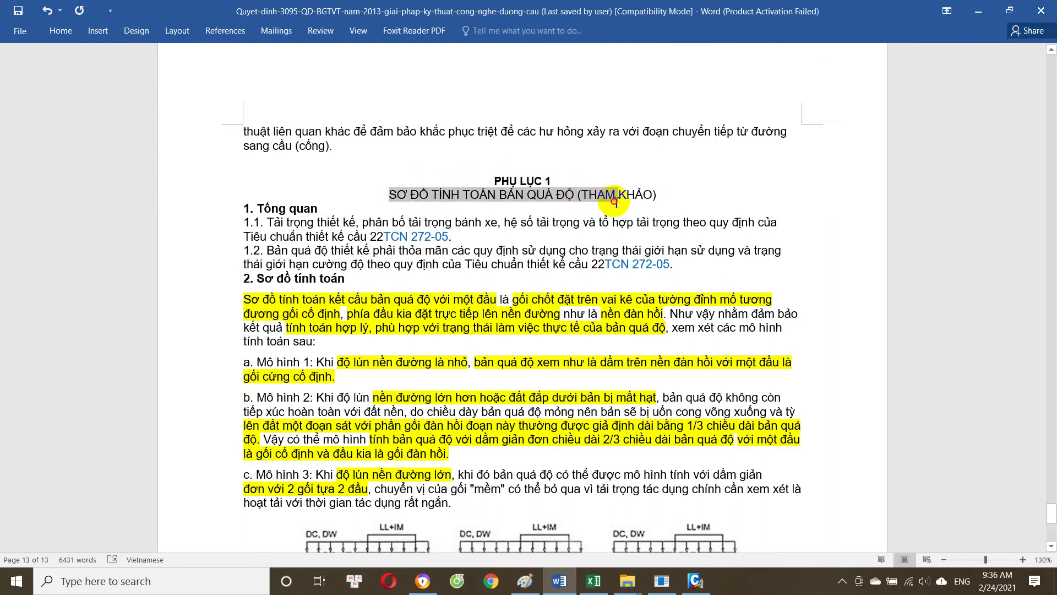
scroll(570, 215, "down", 2)
left_click(375, 231)
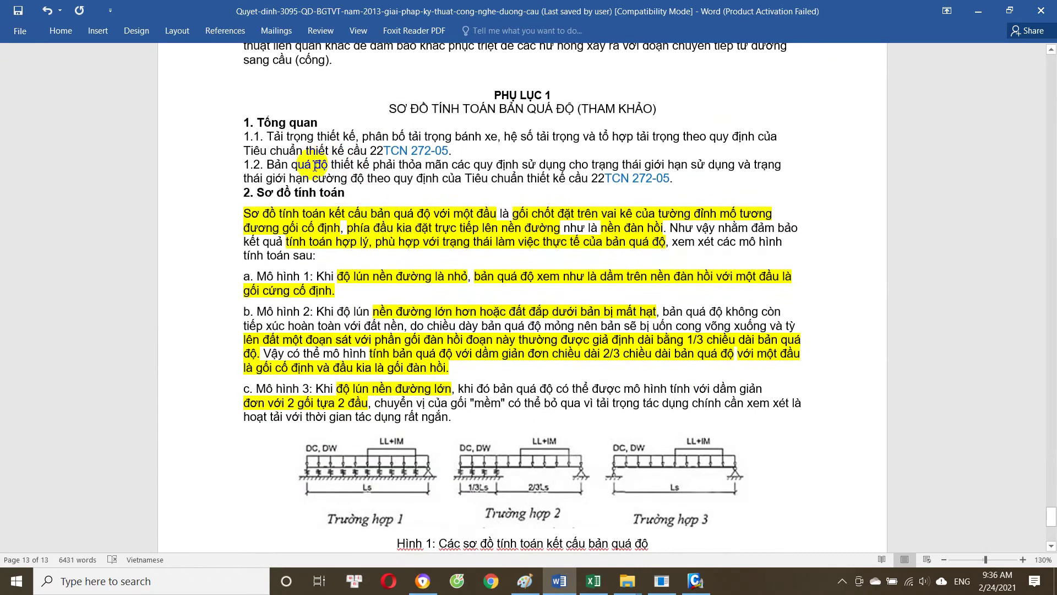
Step: Add '(11823-2017)' after 22TCN 272-05 in item 1.1 and copy it into item 1.2
left_click_drag(266, 137, 467, 156)
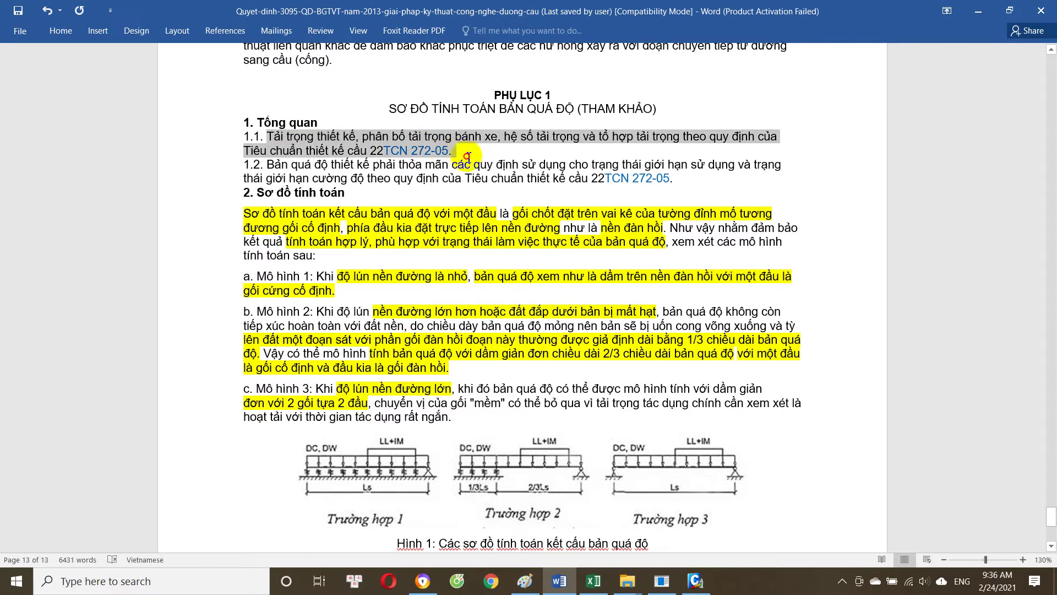
left_click(462, 156)
type("(11823-2017)")
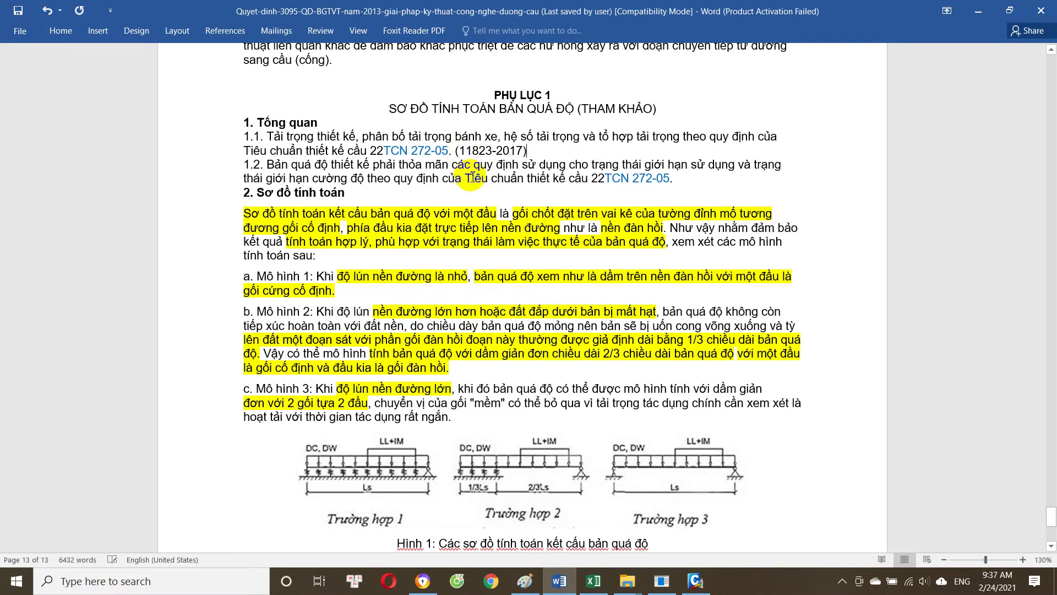
scroll(471, 178, "down", 1)
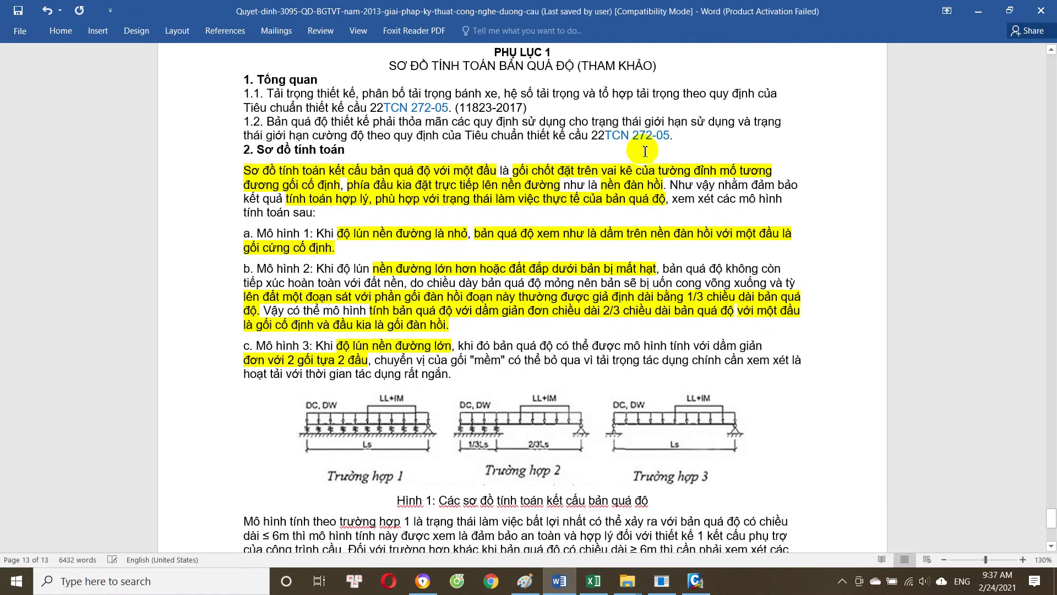
left_click_drag(526, 108, 465, 109)
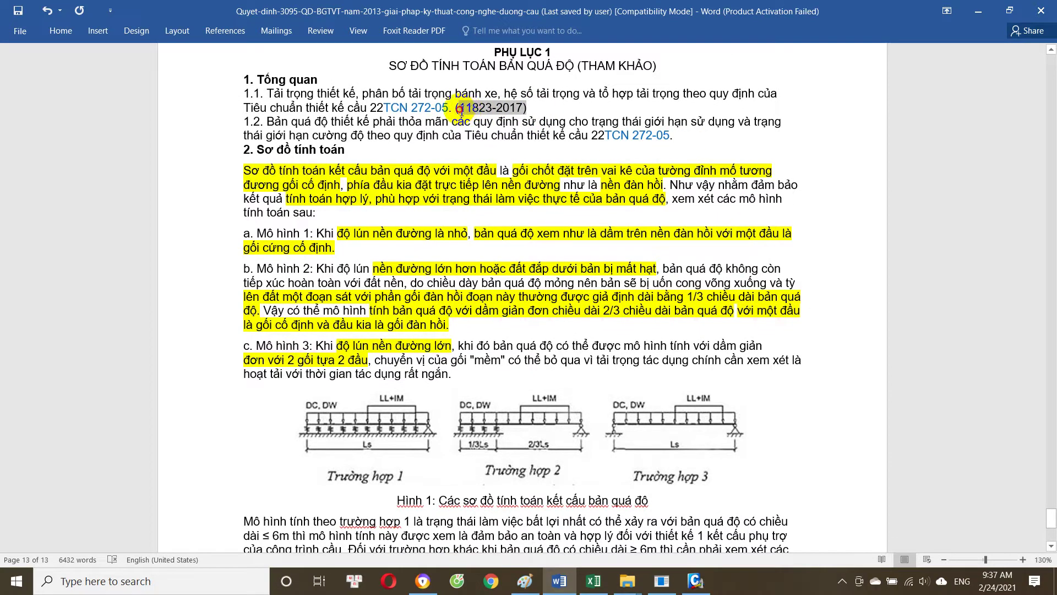
key("ctrl+c")
left_click(674, 135)
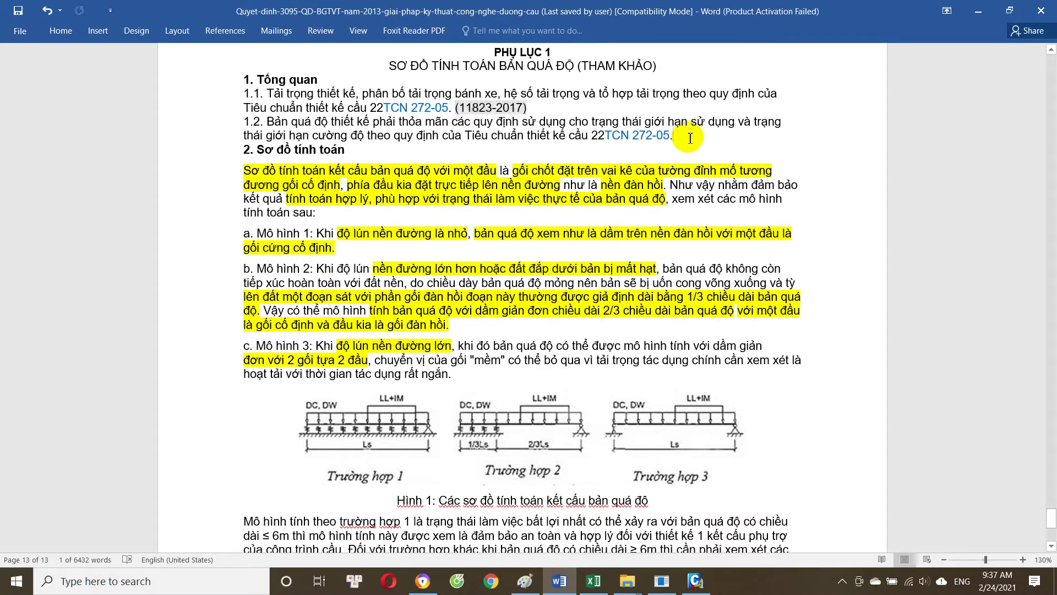
key("ctrl+v")
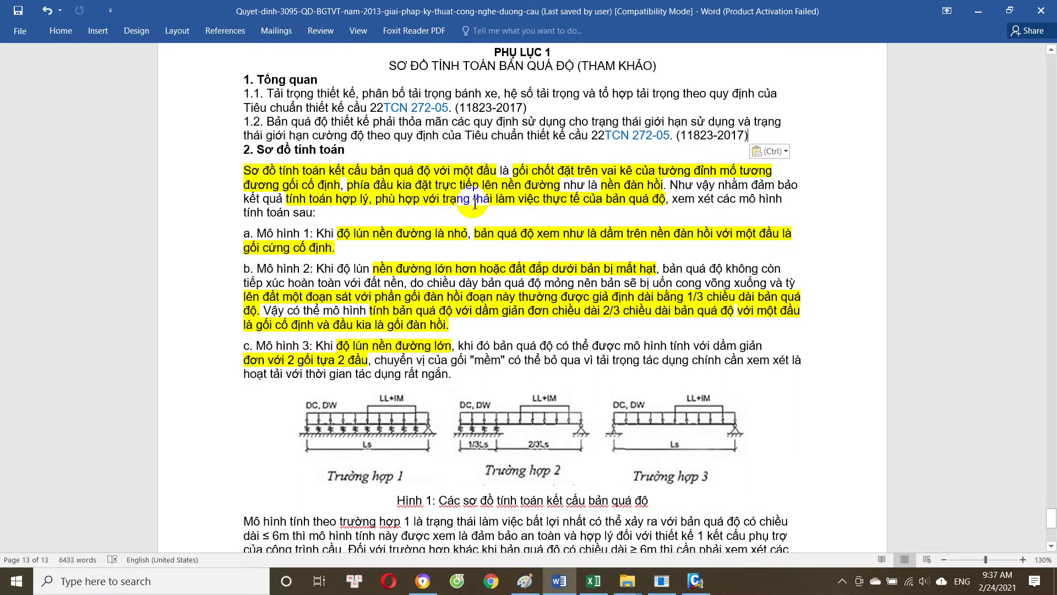
scroll(471, 205, "down", 1)
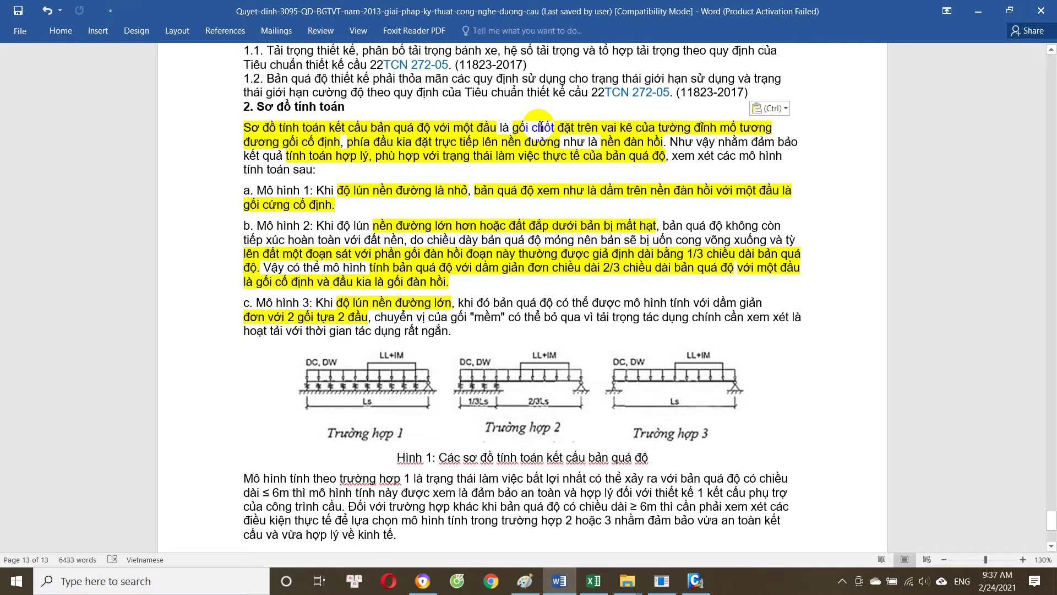
left_click_drag(522, 129, 764, 130)
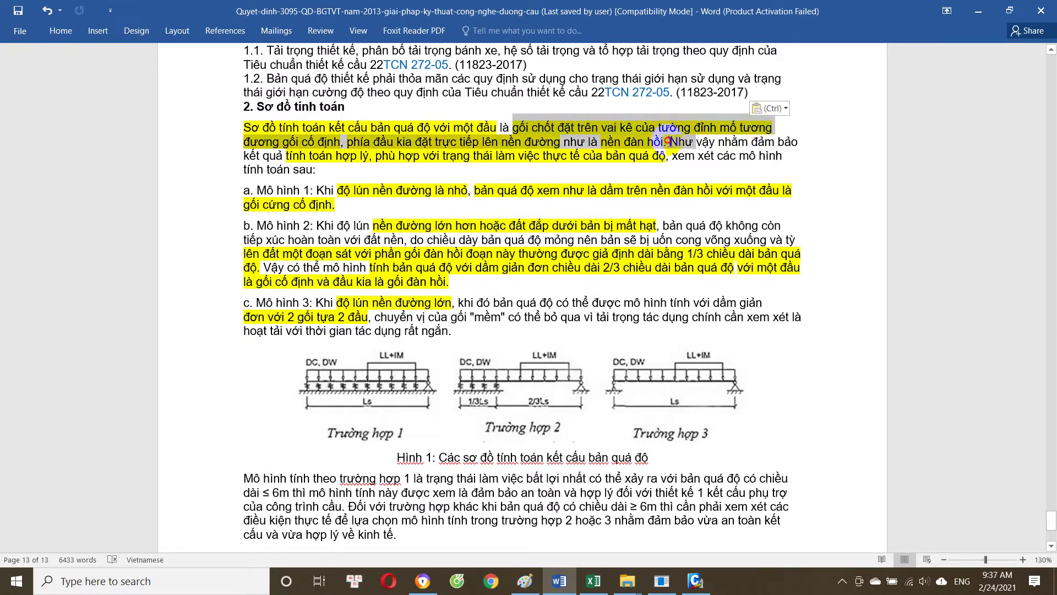
mouse_move(764, 129)
left_mouse_down()
mouse_move(472, 135)
mouse_move(647, 144)
left_mouse_up()
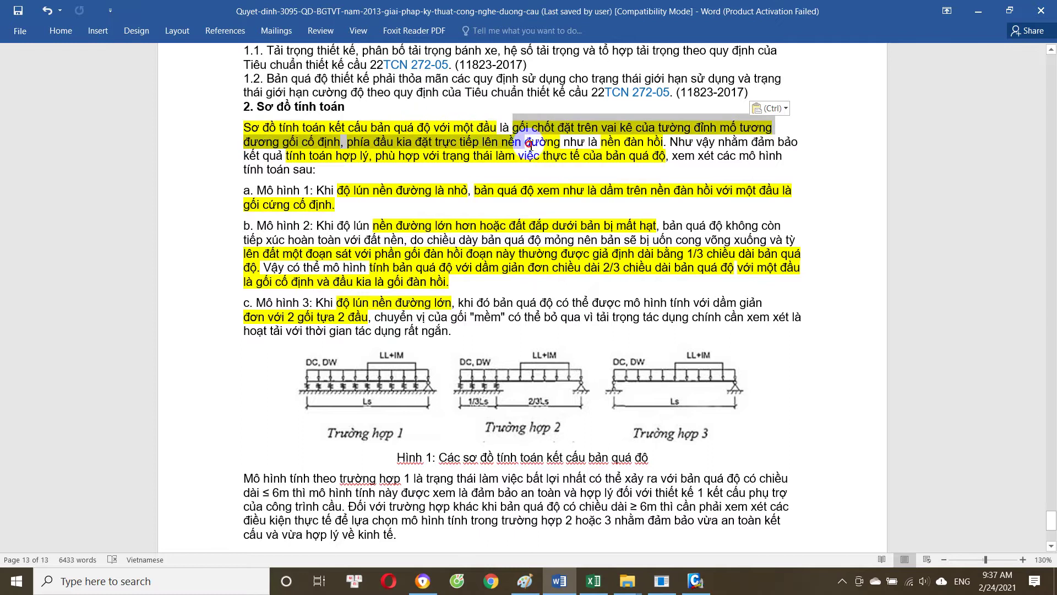
left_click(353, 171)
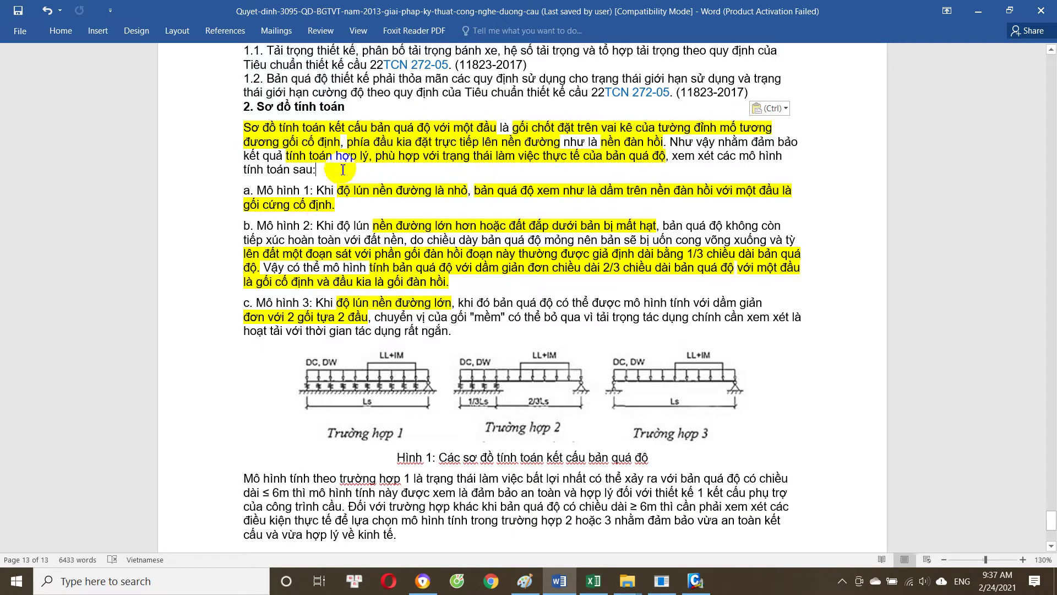
left_click_drag(320, 161, 651, 150)
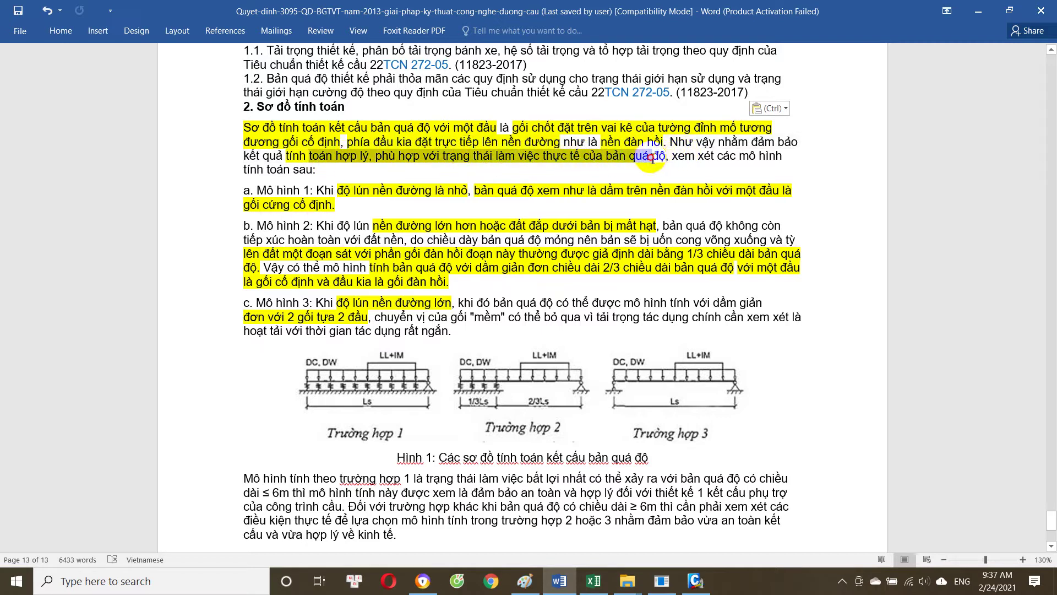
left_click_drag(682, 160, 667, 156)
scroll(352, 166, "down", 1)
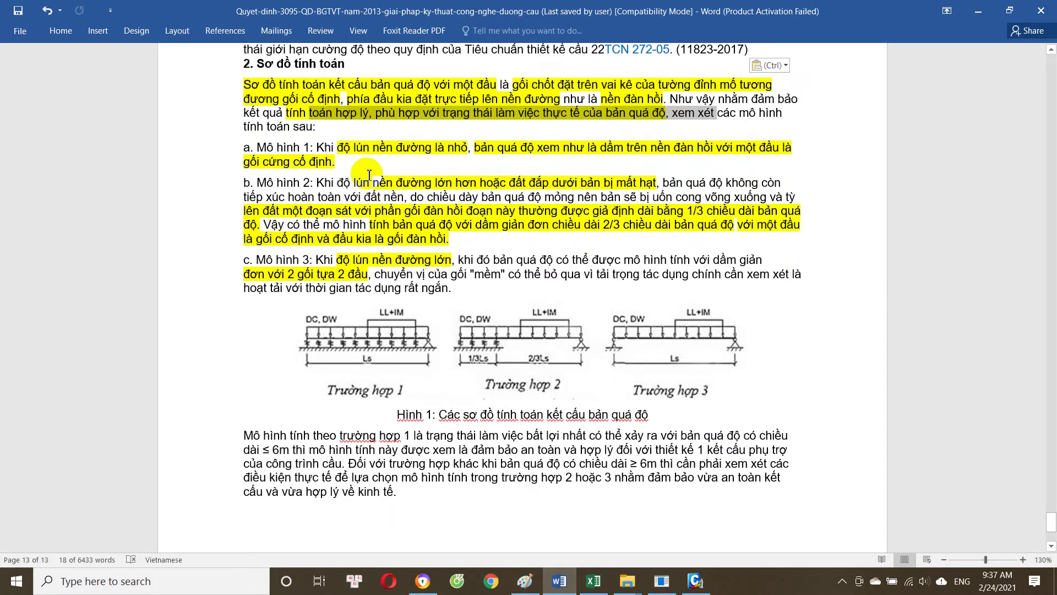
left_click_drag(340, 151, 334, 161)
left_click(668, 147)
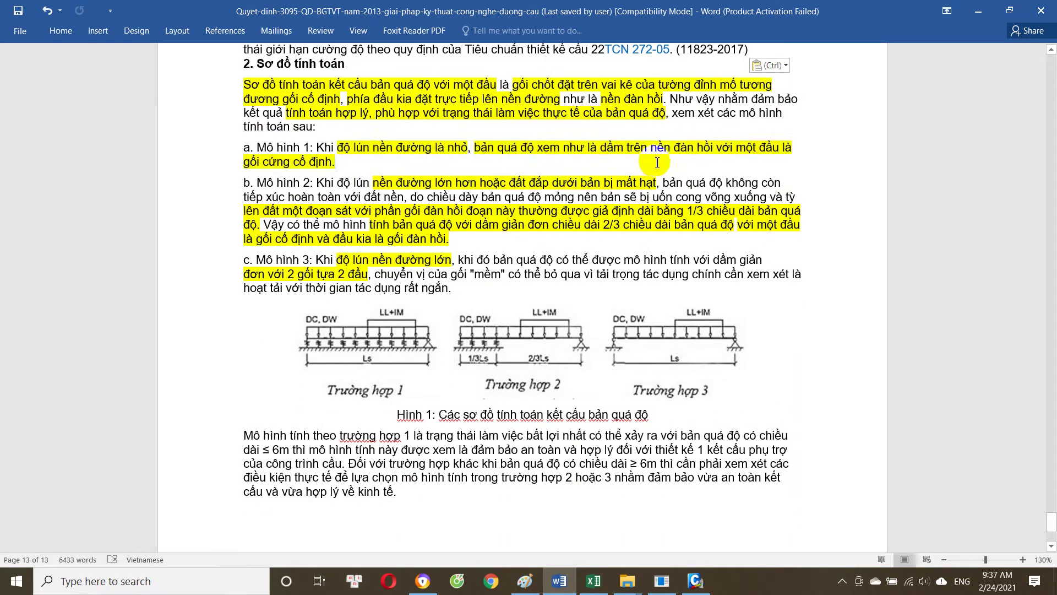
scroll(652, 170, "down", 1)
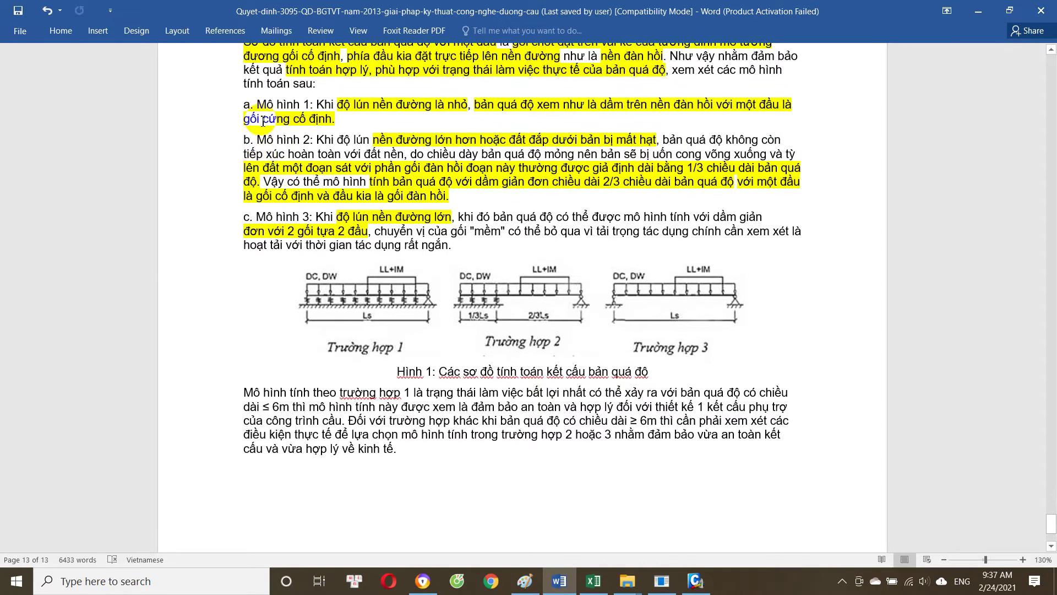
left_click(429, 315)
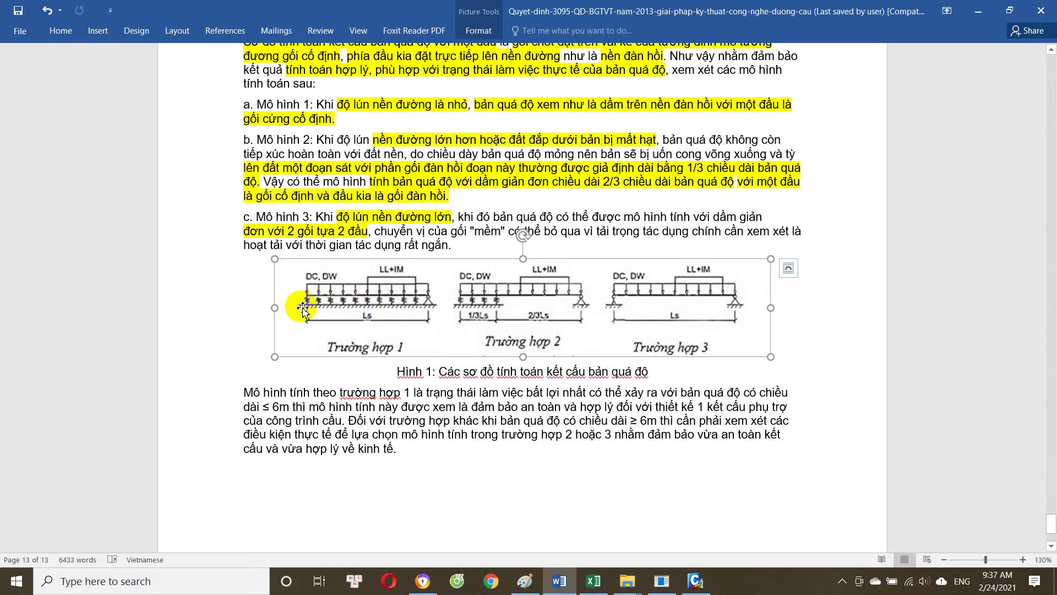
scroll(414, 307, "up", 1)
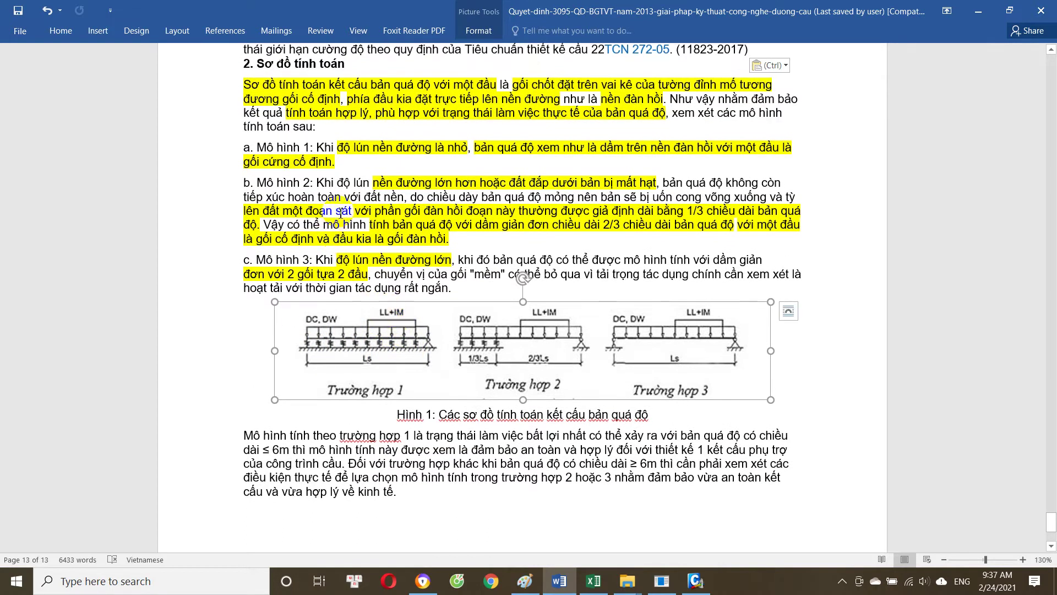
left_click(376, 164)
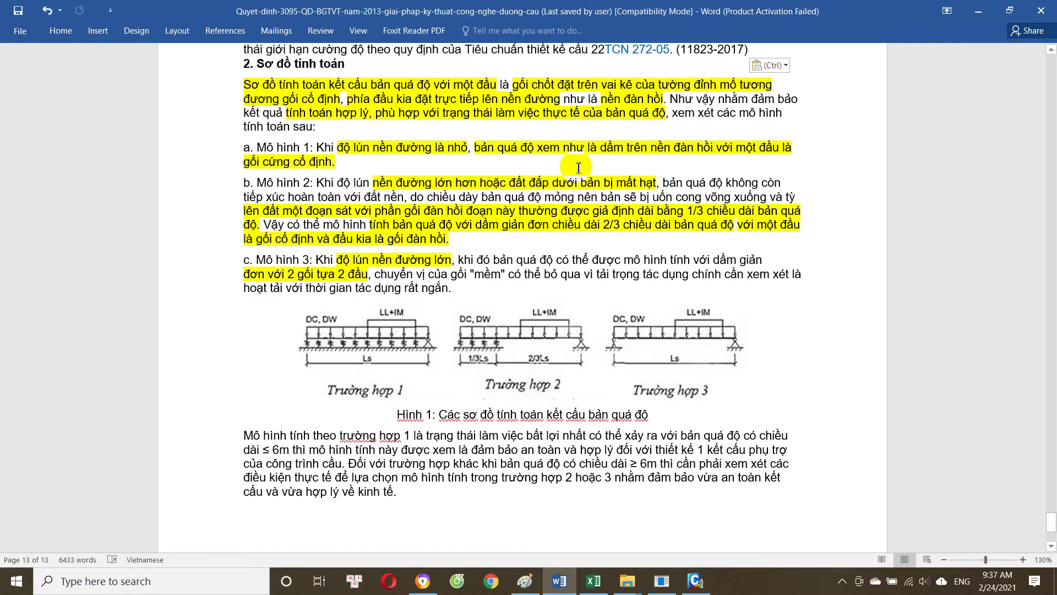
mouse_move(317, 183)
left_mouse_down()
mouse_move(666, 185)
mouse_move(495, 209)
mouse_move(705, 199)
left_mouse_up()
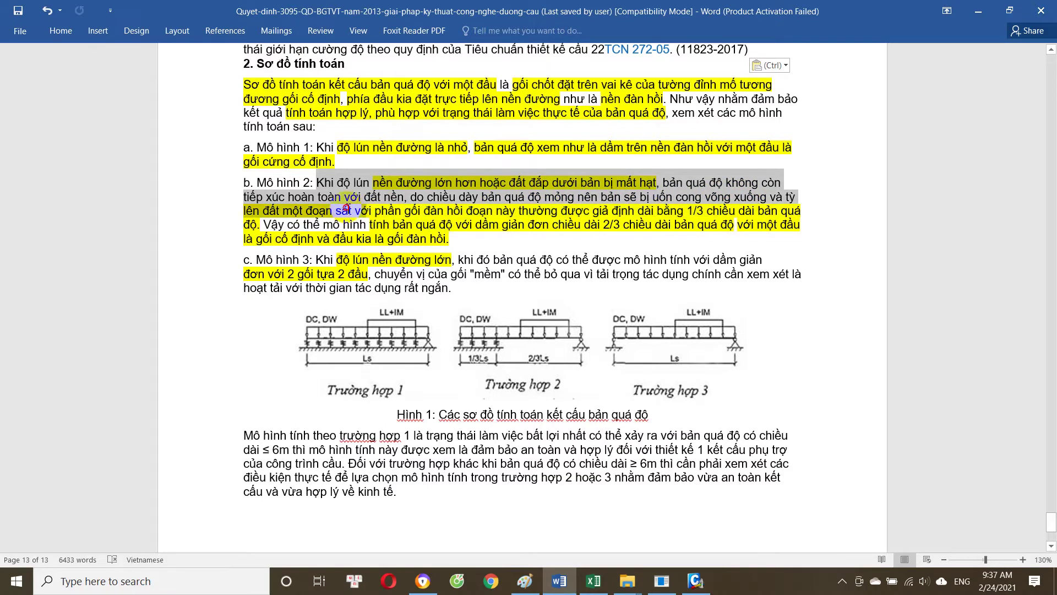
left_click_drag(741, 196, 377, 212)
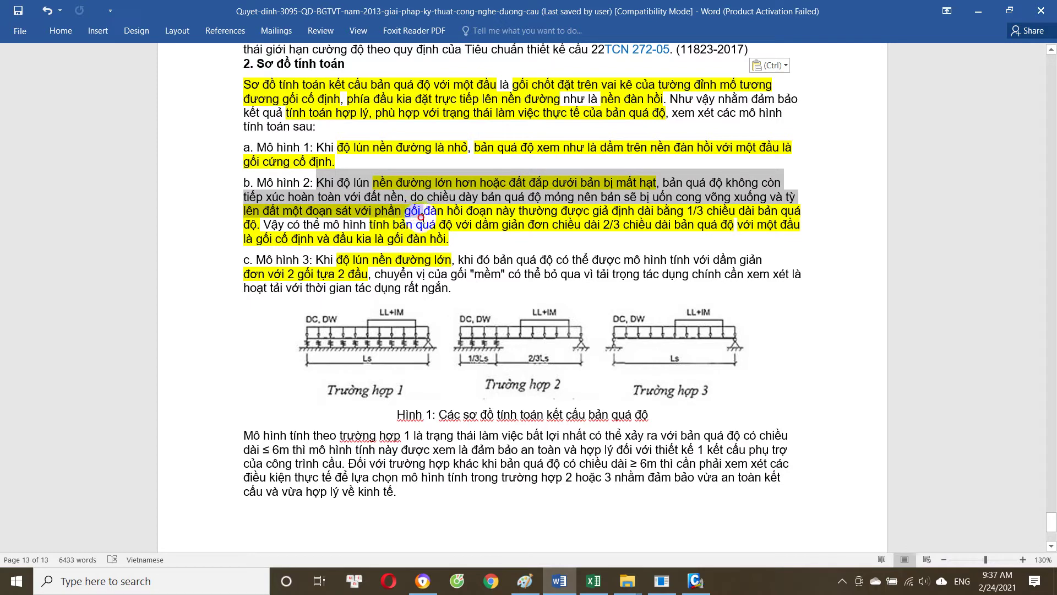
mouse_move(457, 214)
left_mouse_down()
mouse_move(388, 226)
mouse_move(466, 210)
left_mouse_up()
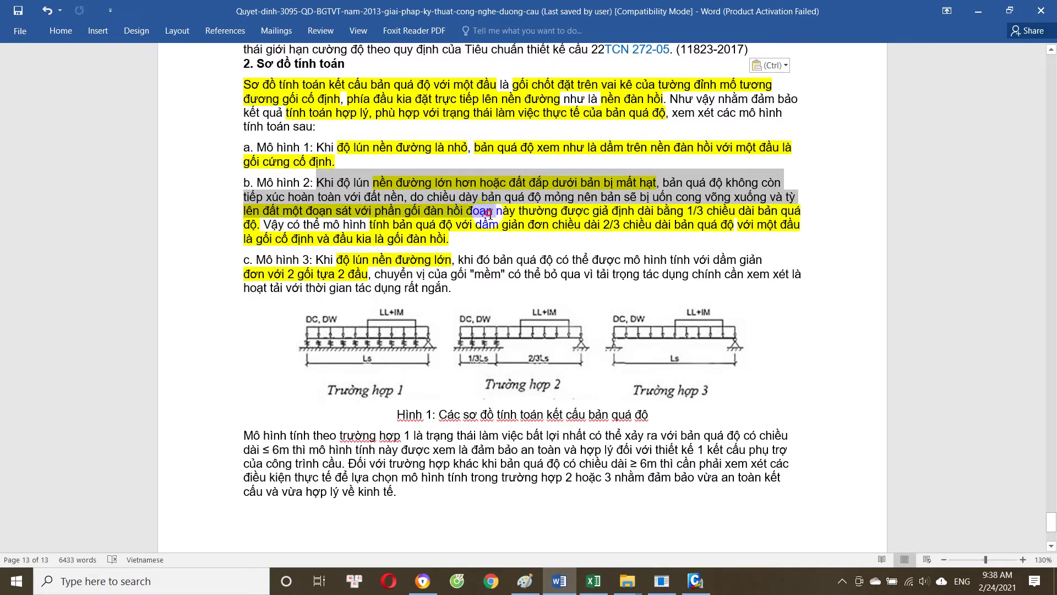
left_click(455, 224)
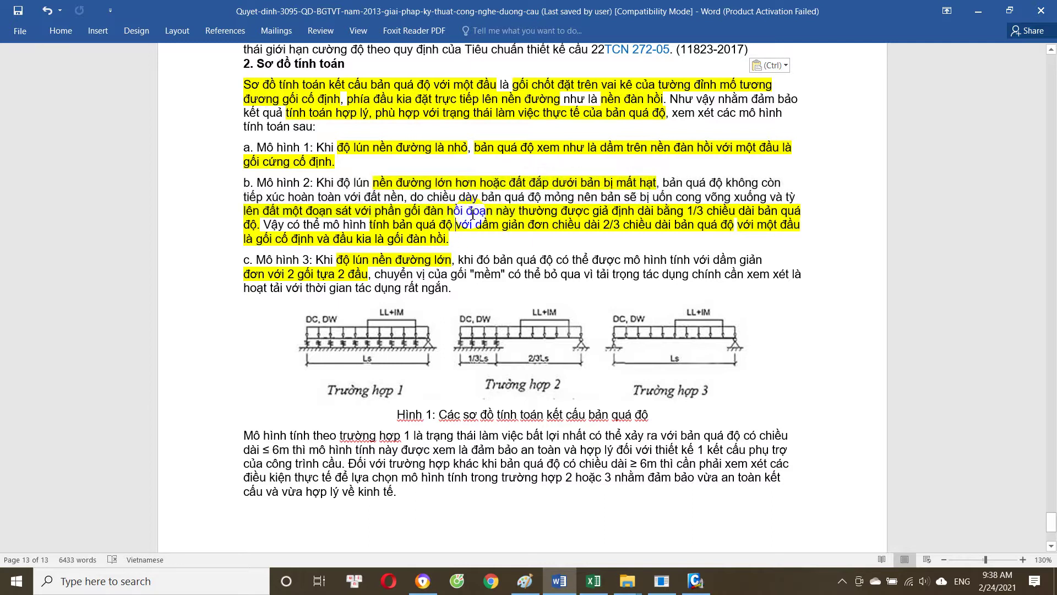
left_click_drag(485, 214, 734, 216)
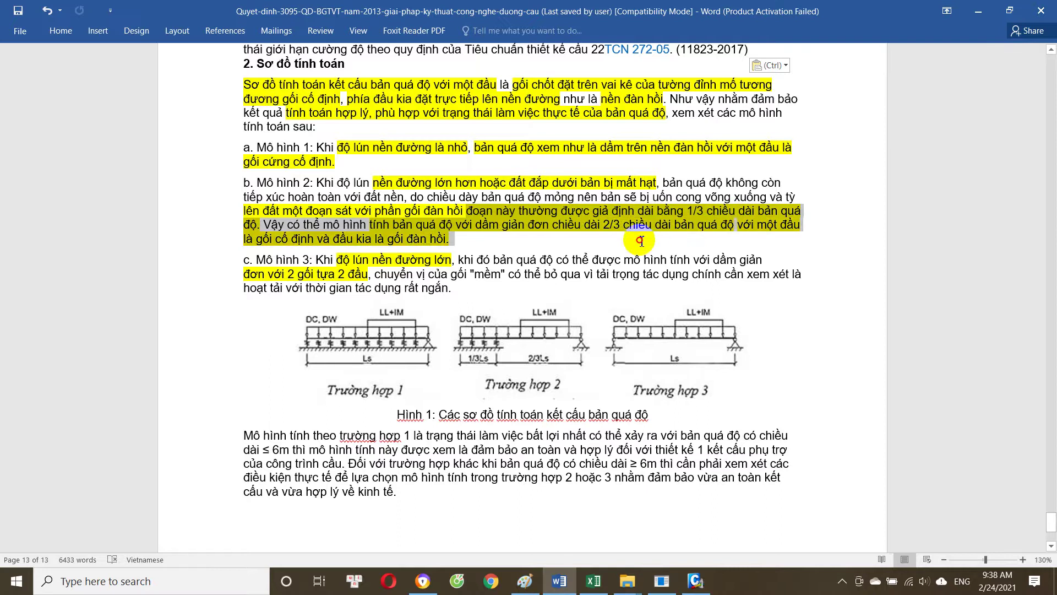
left_click(446, 339)
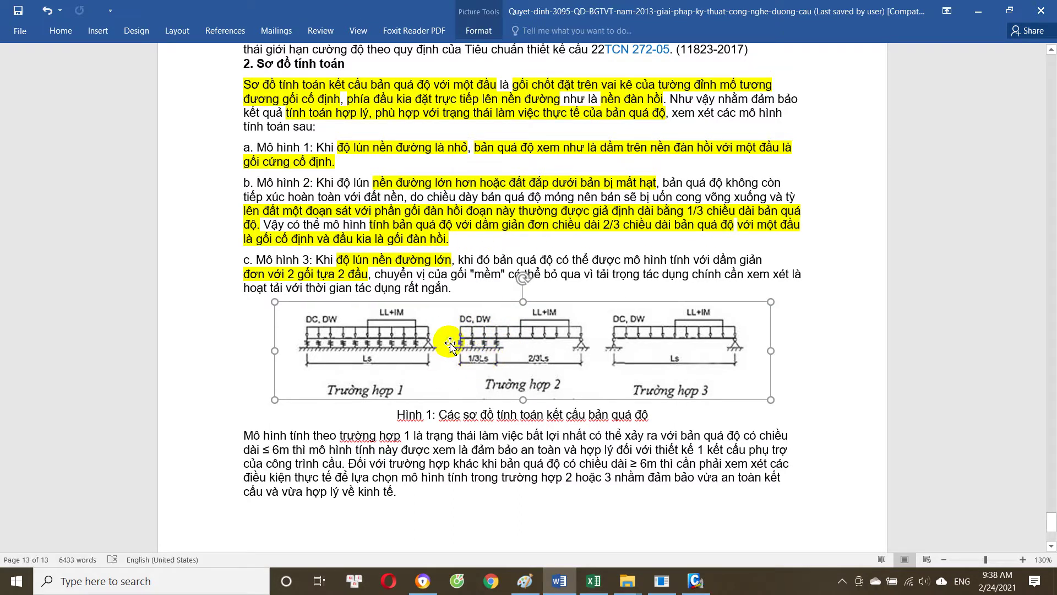
left_click_drag(477, 323, 411, 279)
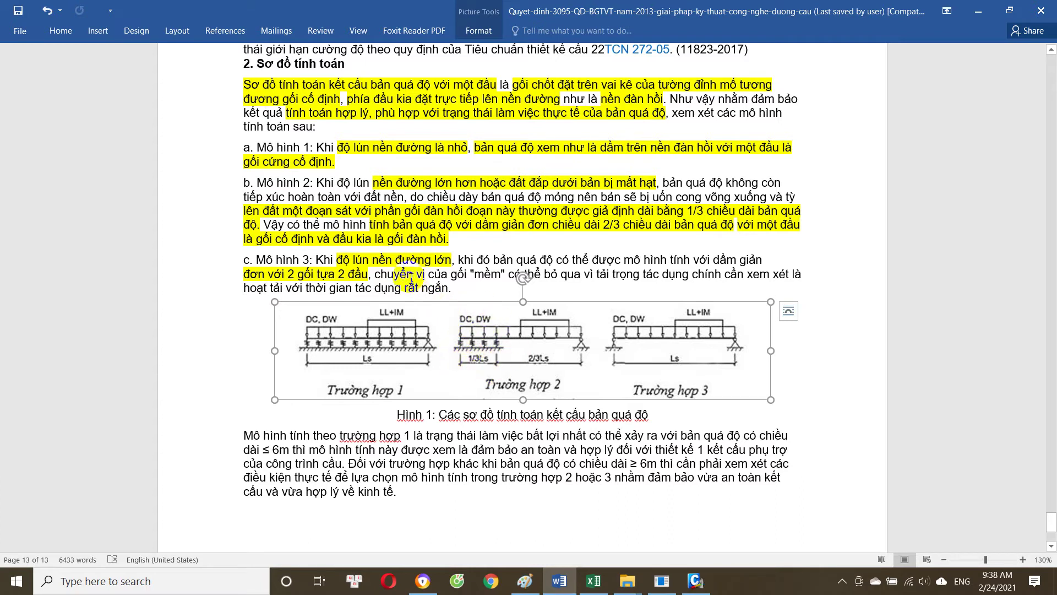
left_click(412, 239)
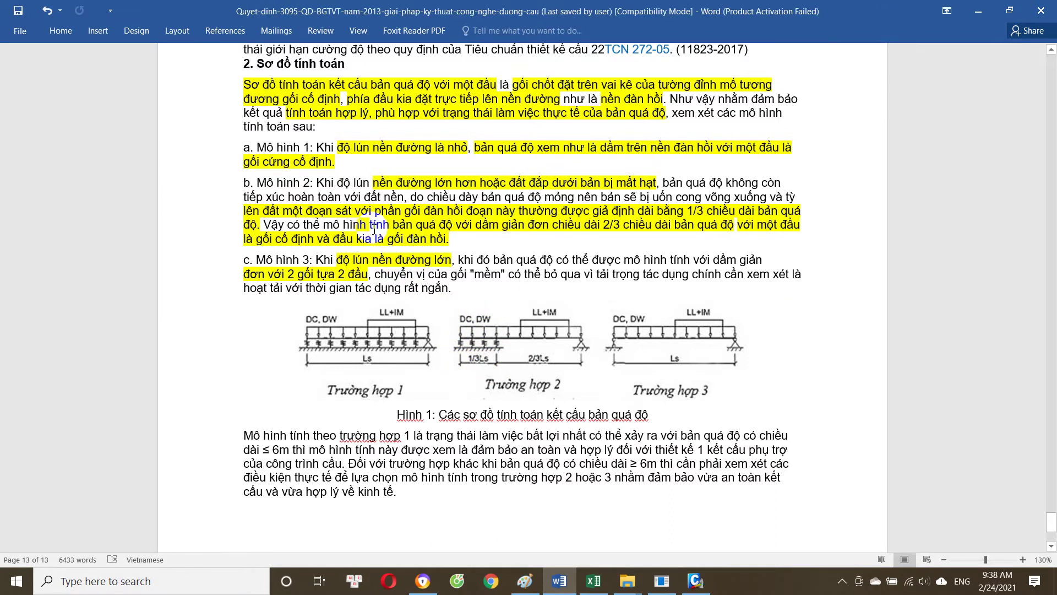
left_click_drag(375, 228, 530, 224)
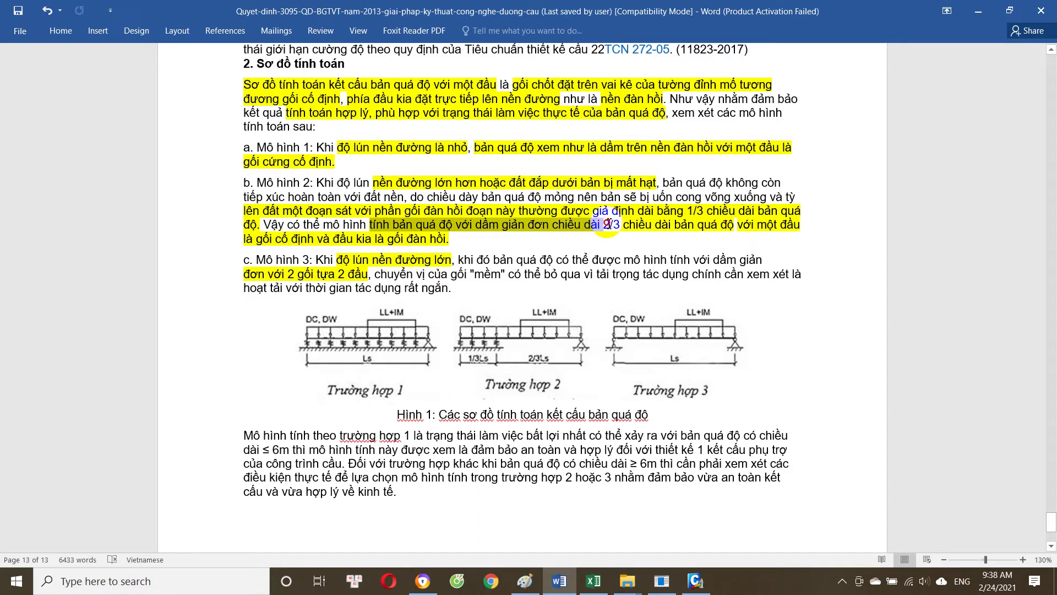
left_click_drag(649, 223, 437, 232)
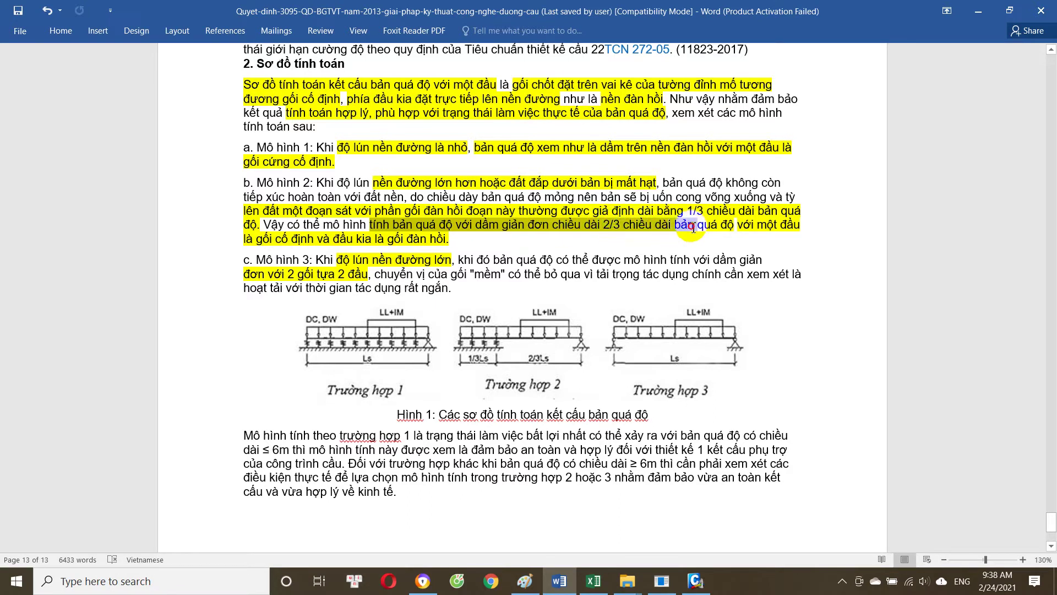
left_click_drag(399, 243, 440, 245)
left_click(490, 308)
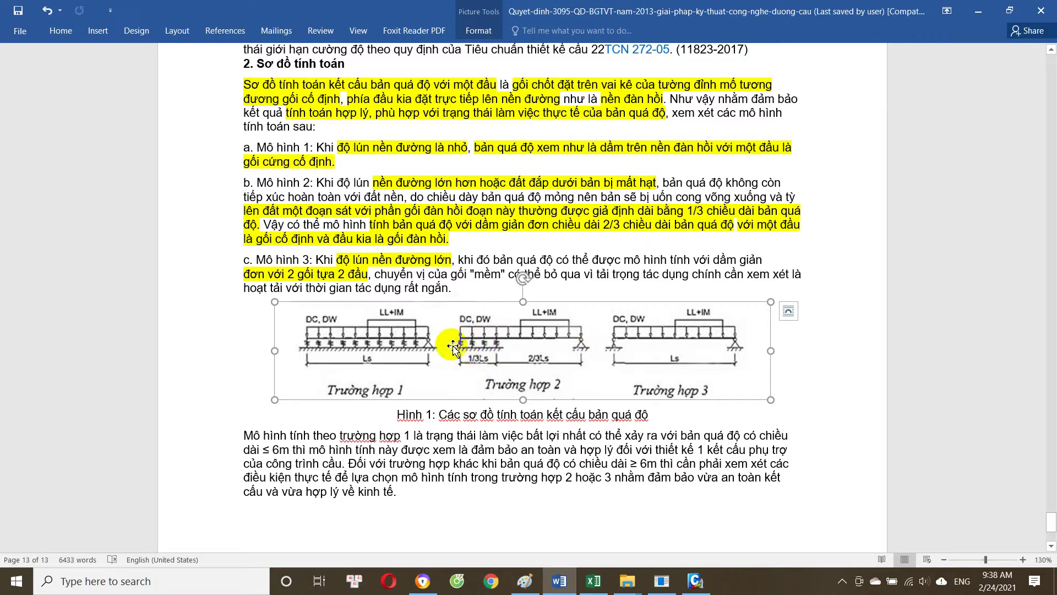
left_click(490, 258)
scroll(490, 257, "down", 1)
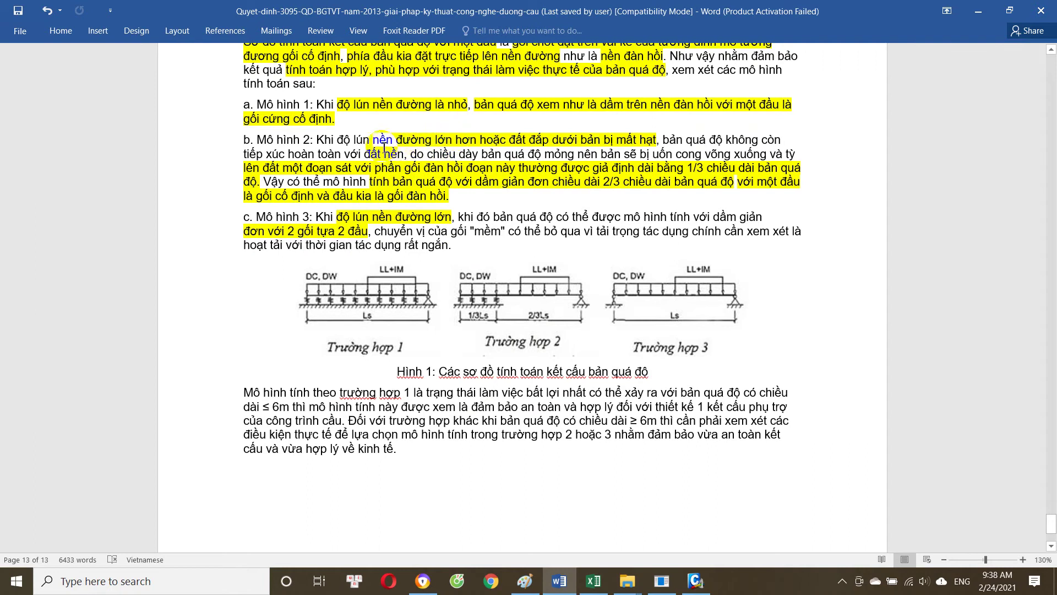
left_click_drag(359, 141, 573, 145)
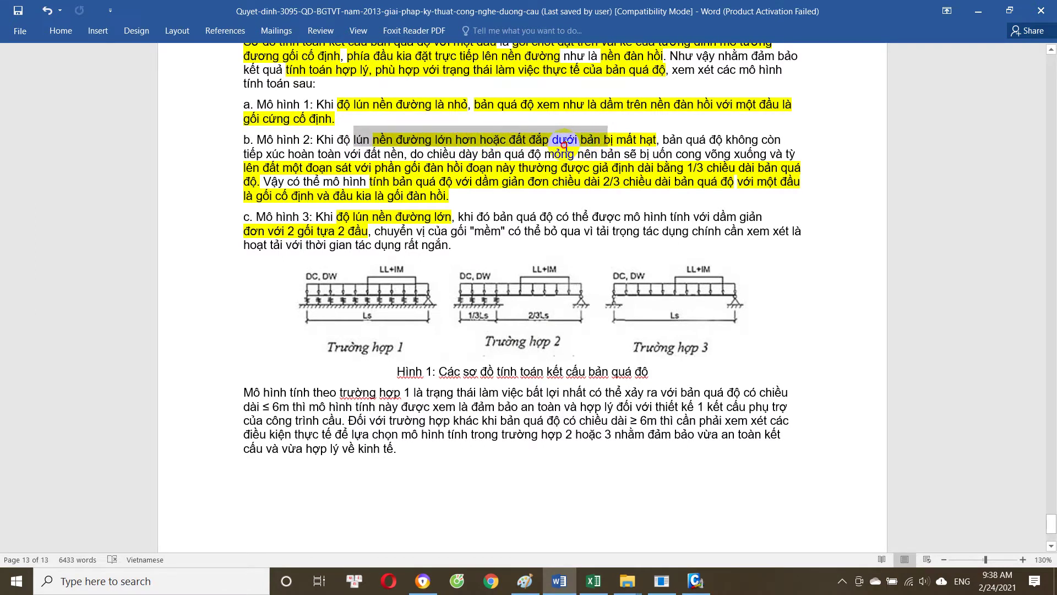
left_click_drag(599, 144, 638, 142)
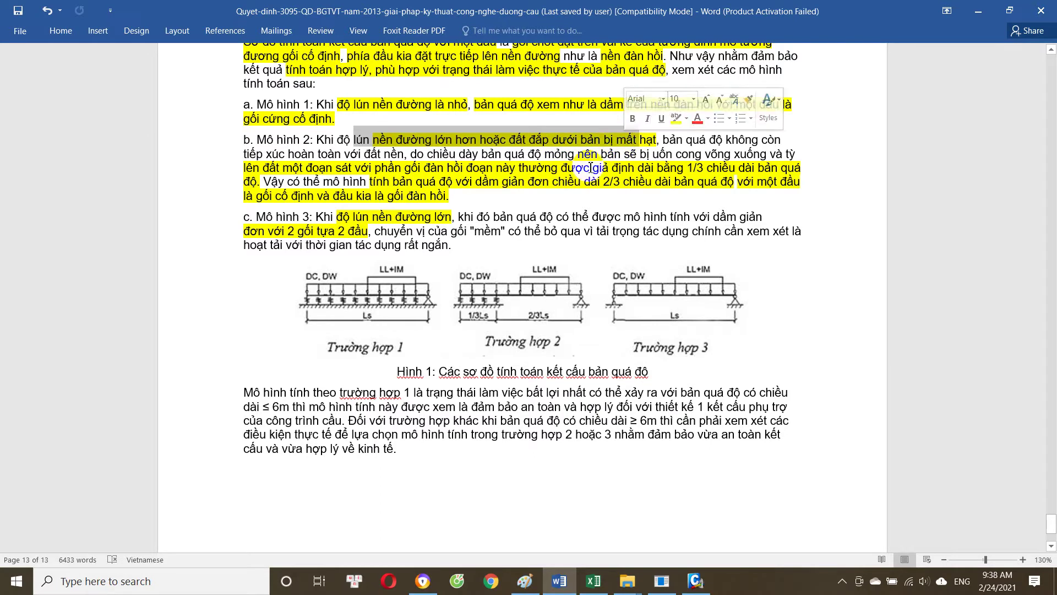
left_click(556, 197)
scroll(363, 203, "down", 1)
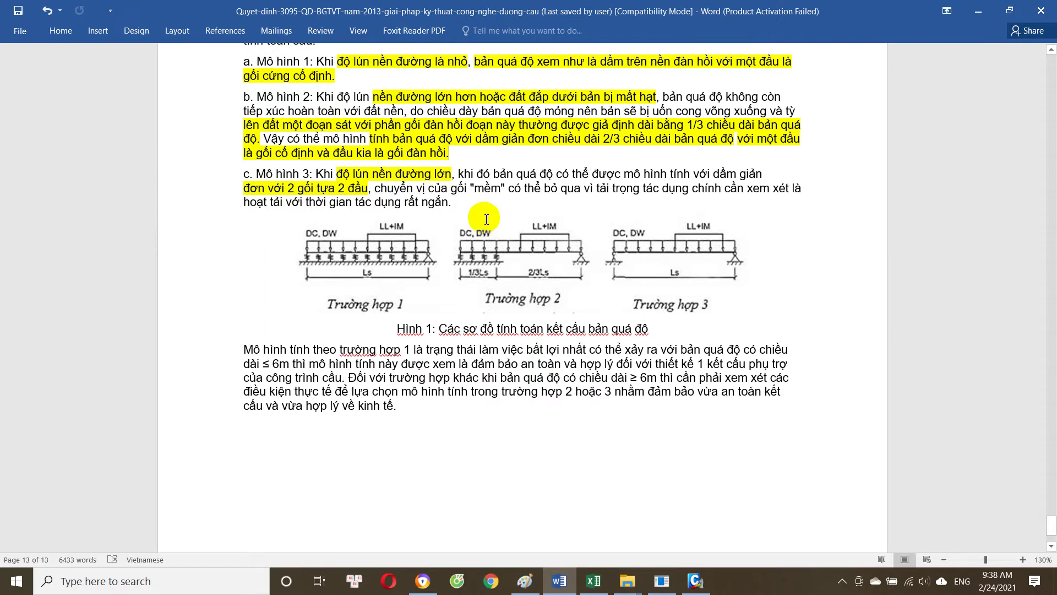
mouse_move(335, 180)
left_mouse_down()
mouse_move(665, 191)
mouse_move(665, 176)
mouse_move(763, 177)
mouse_move(352, 192)
mouse_move(641, 191)
left_mouse_up()
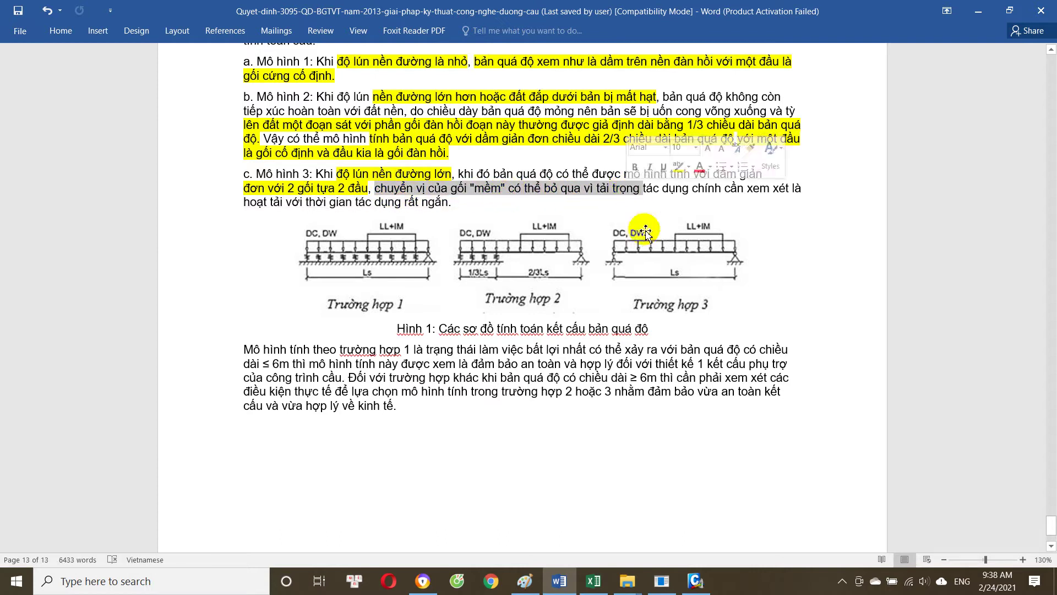
left_click(611, 267)
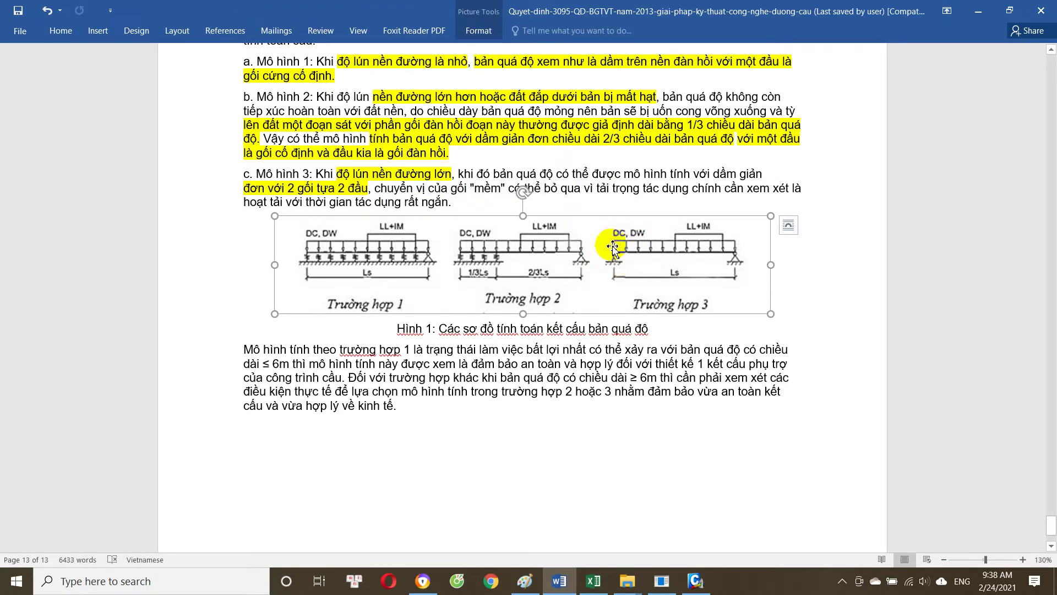
left_click(453, 193)
mouse_move(406, 193)
left_mouse_down()
mouse_move(571, 201)
mouse_move(632, 187)
left_mouse_up()
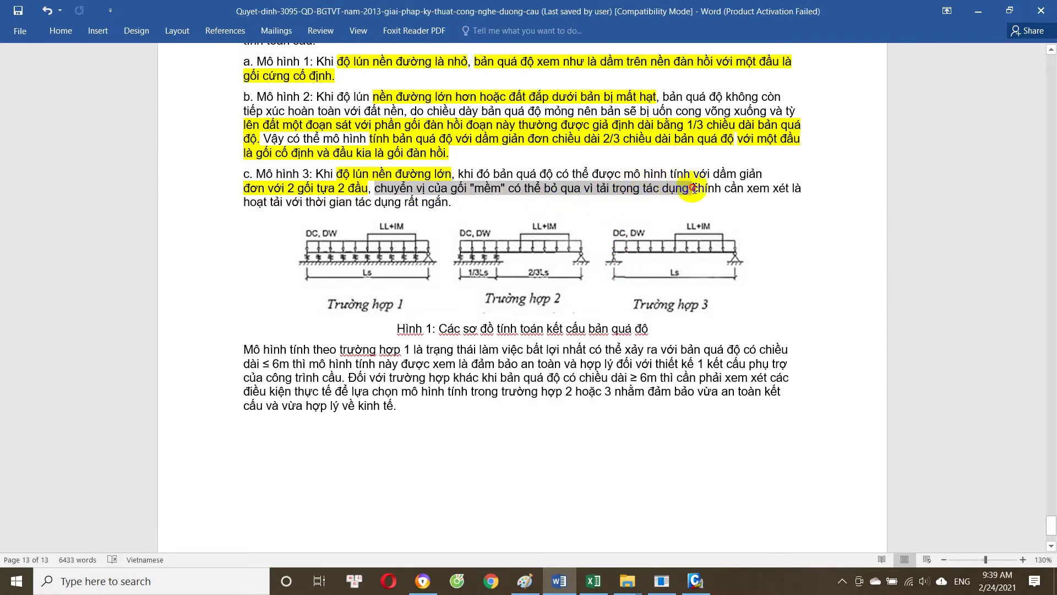
mouse_move(733, 194)
left_mouse_down()
mouse_move(750, 193)
mouse_move(487, 204)
left_mouse_up()
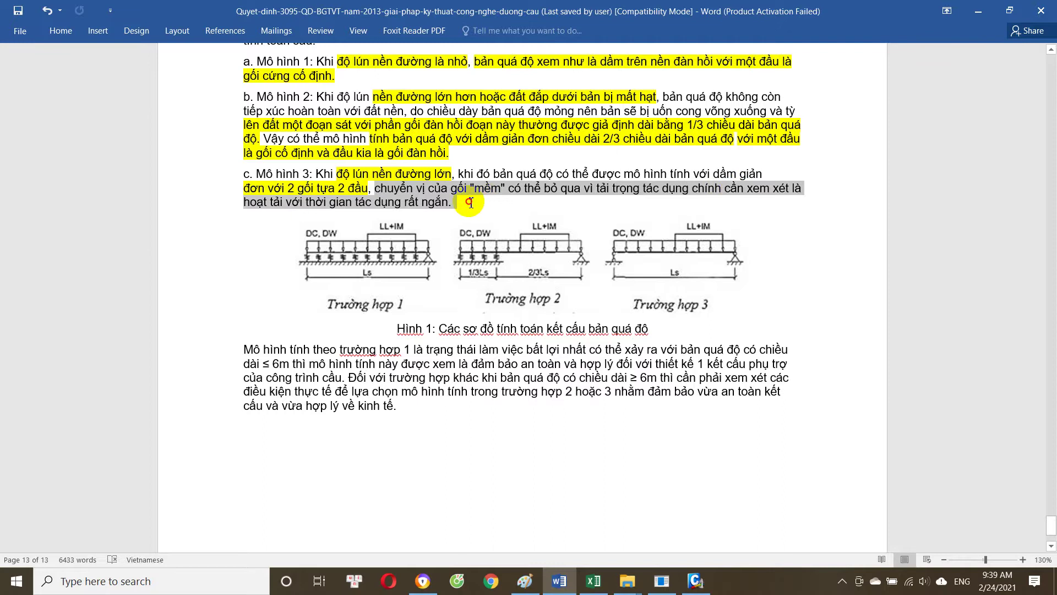
left_click(387, 202)
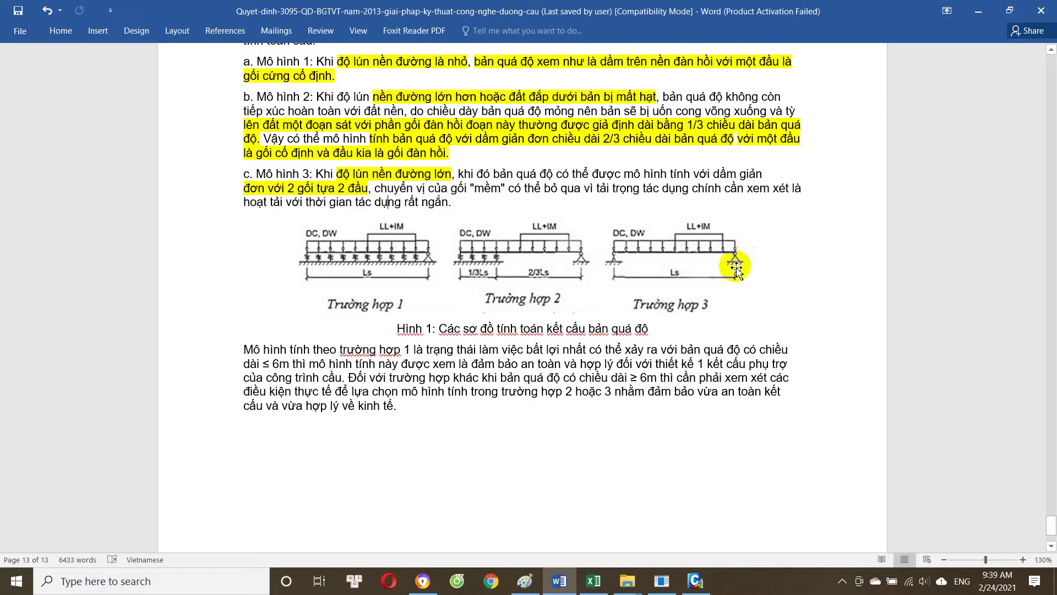
left_click(612, 260)
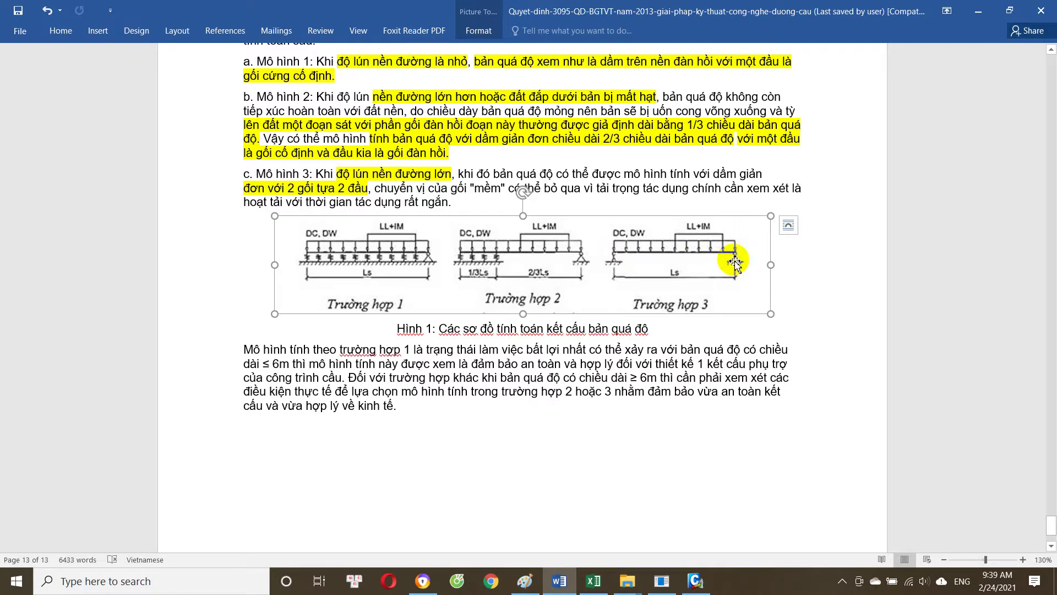
scroll(500, 311, "down", 3)
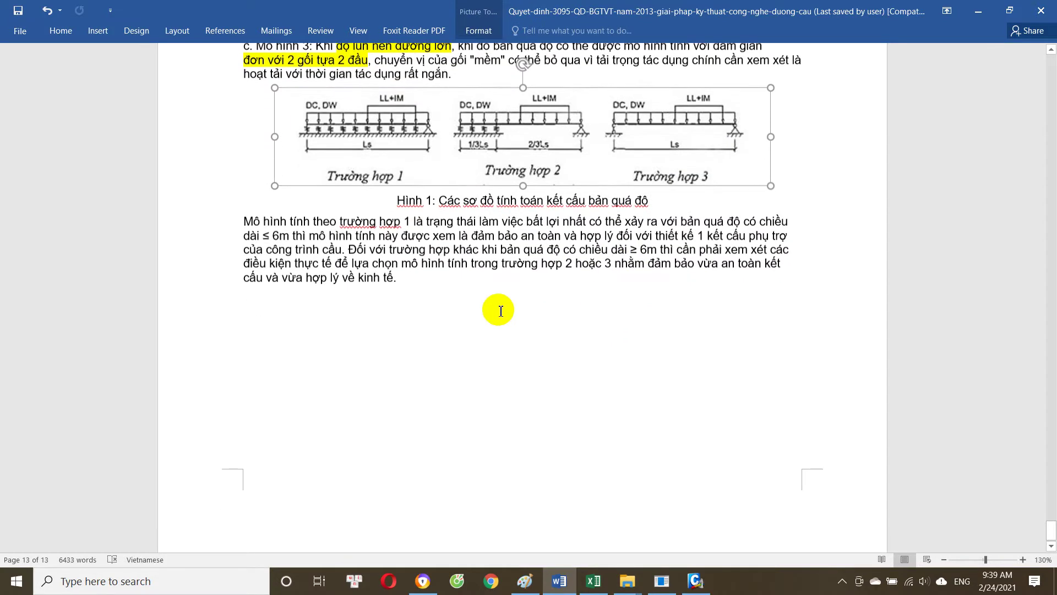
scroll(420, 286, "up", 2)
left_click(348, 348)
left_click_drag(266, 307, 746, 317)
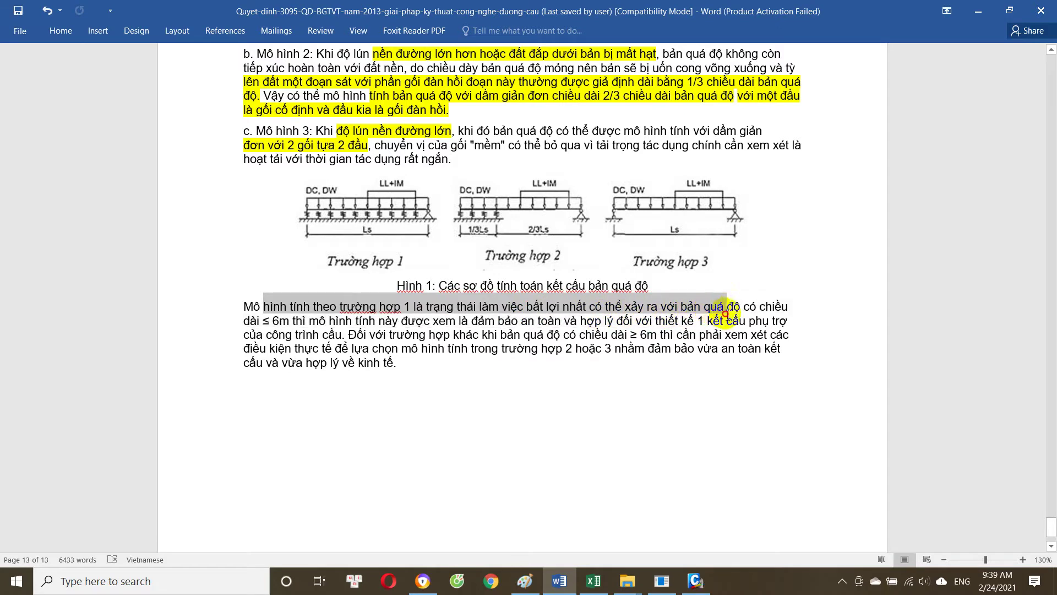
left_click_drag(746, 318, 295, 329)
left_click(341, 348)
scroll(341, 352, "up", 2)
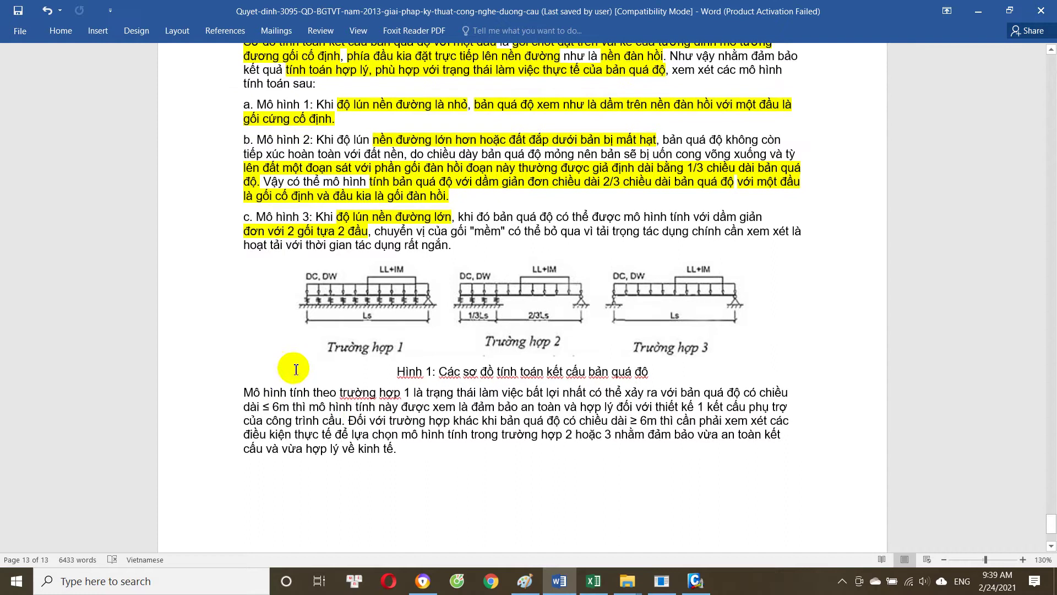
left_click(387, 338)
scroll(391, 308, "down", 3)
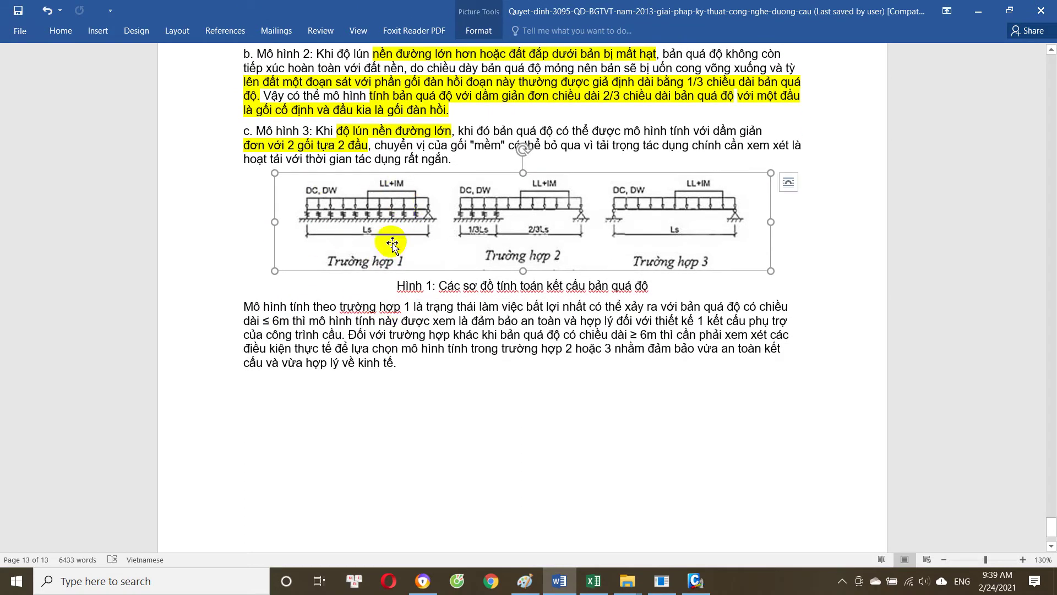
left_click(367, 291)
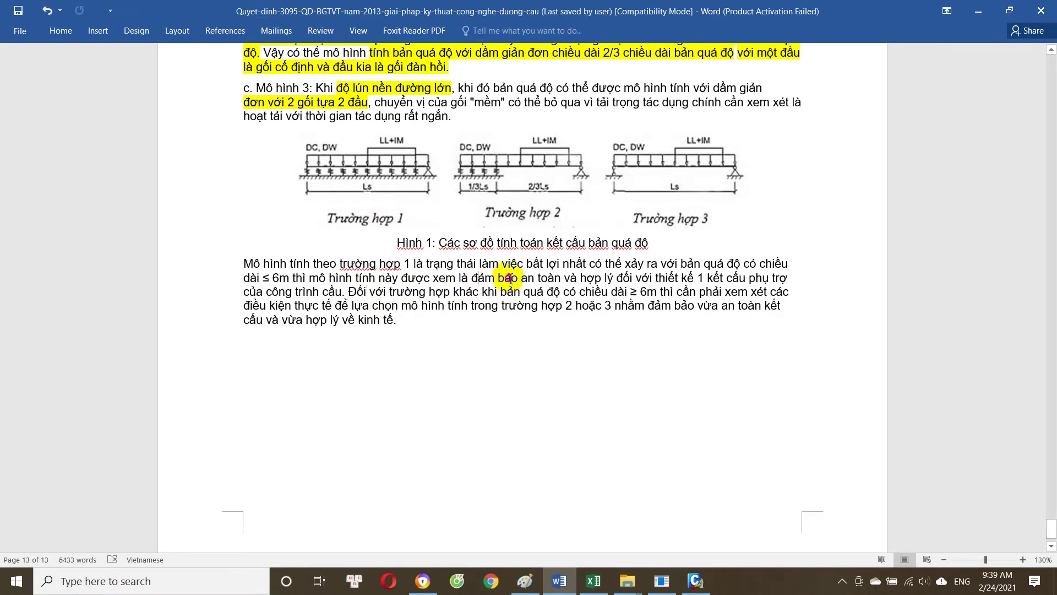
left_click_drag(509, 279, 552, 282)
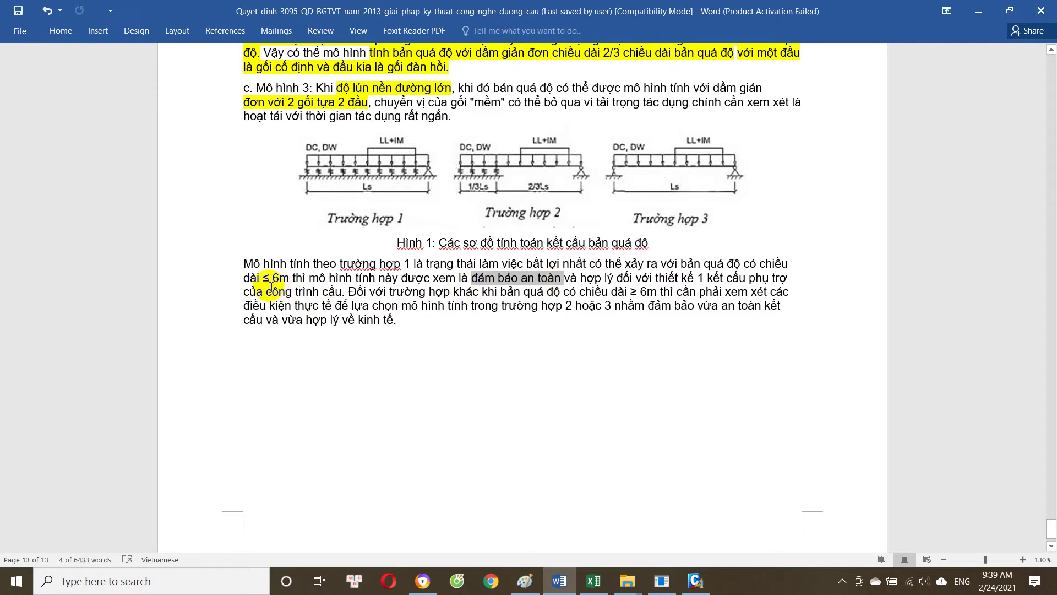
left_click_drag(270, 281, 390, 279)
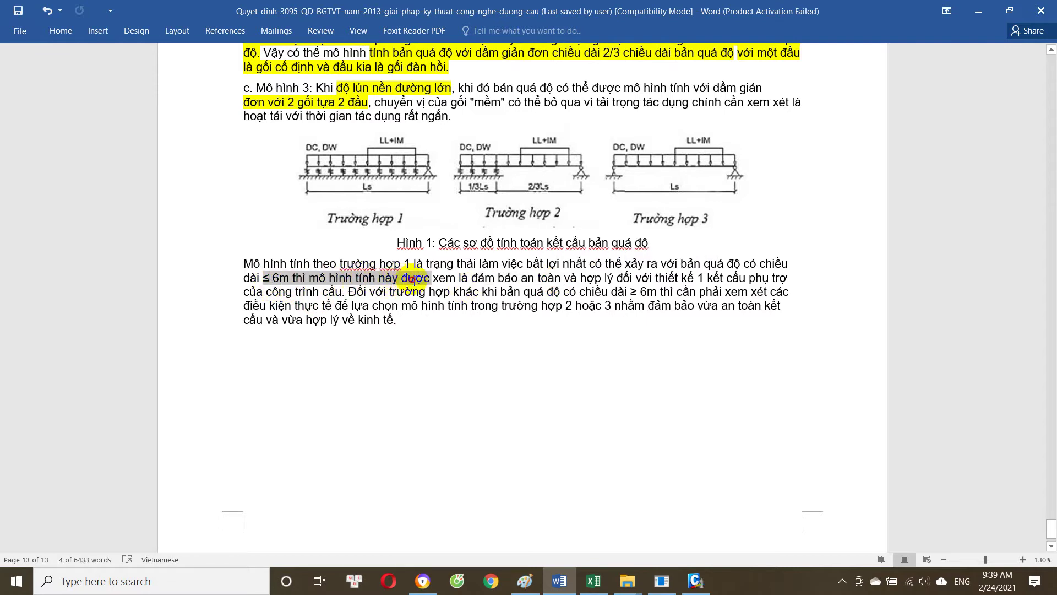
left_click(480, 281)
mouse_move(473, 280)
left_mouse_down()
mouse_move(681, 281)
mouse_move(380, 292)
left_mouse_up()
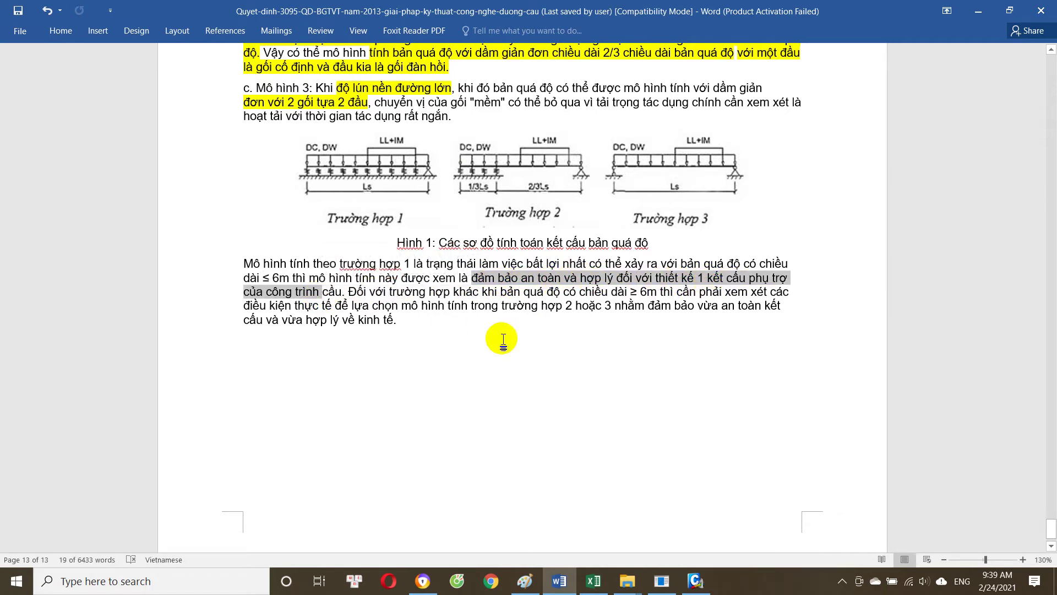
left_click(463, 331)
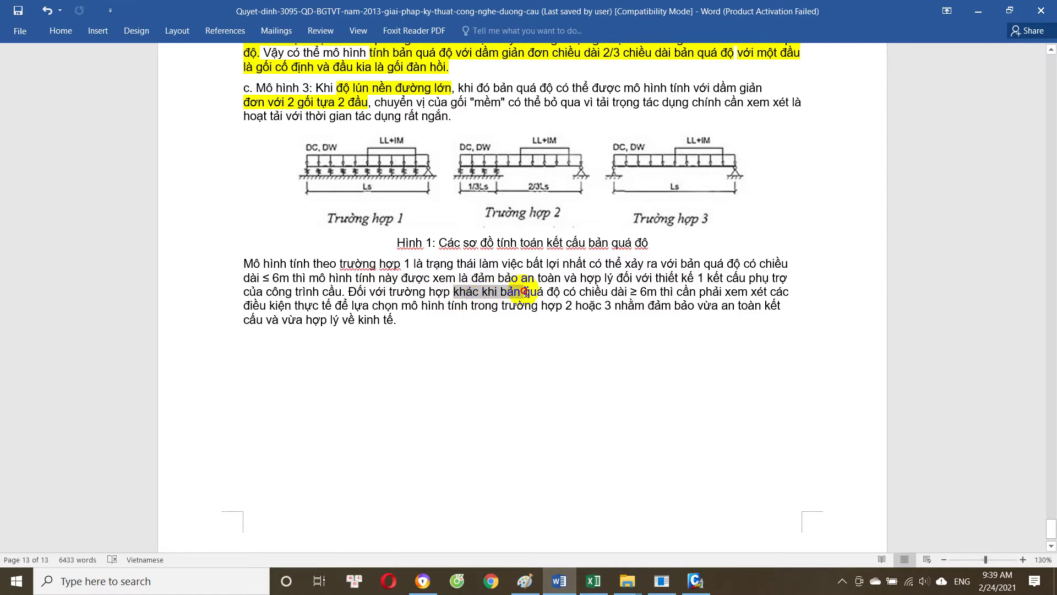
left_click_drag(547, 292, 639, 295)
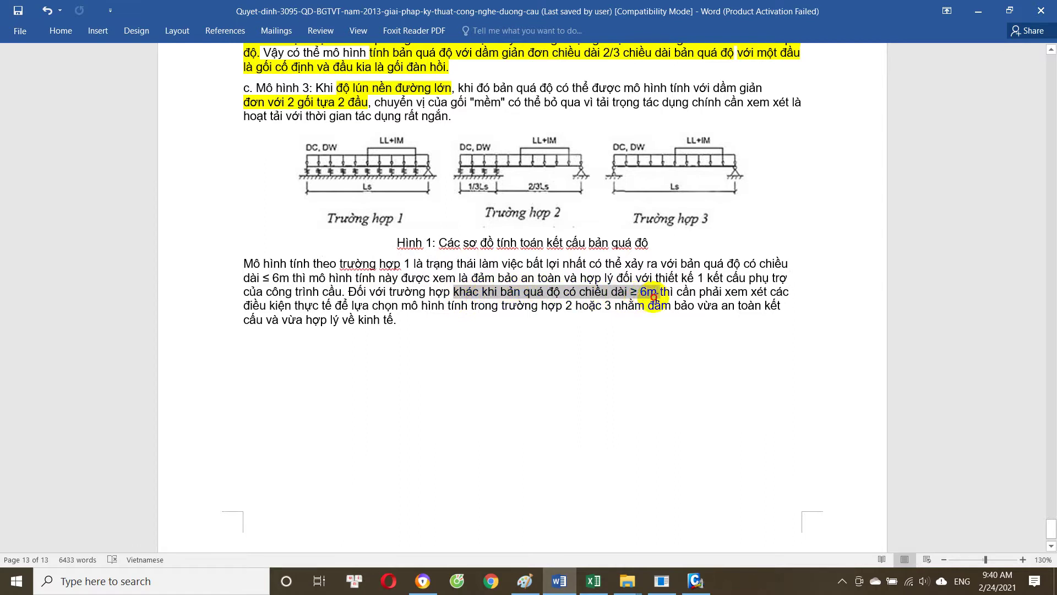
left_click(642, 332)
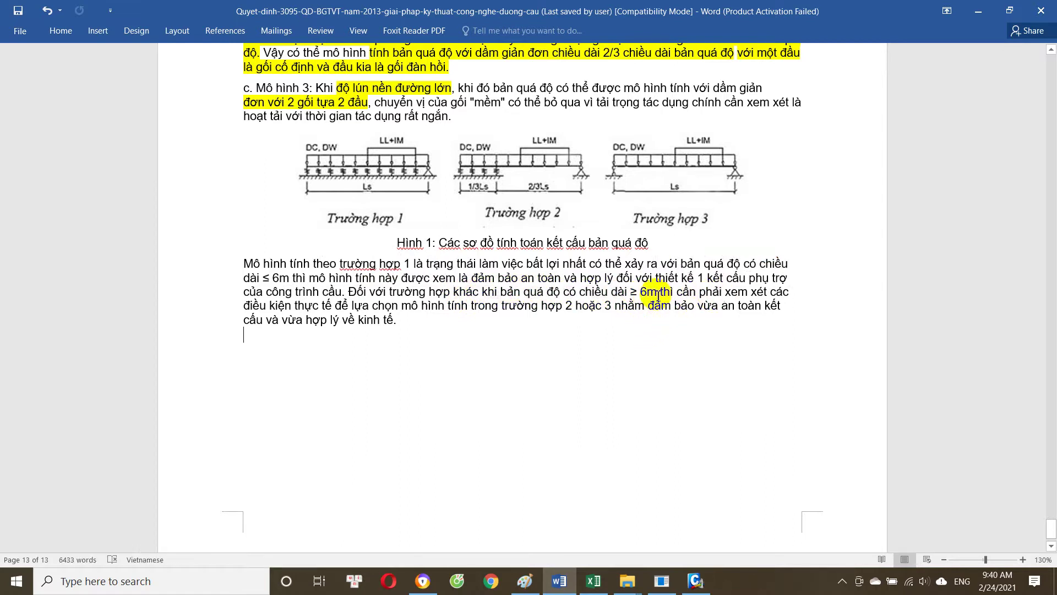
scroll(431, 314, "up", 1)
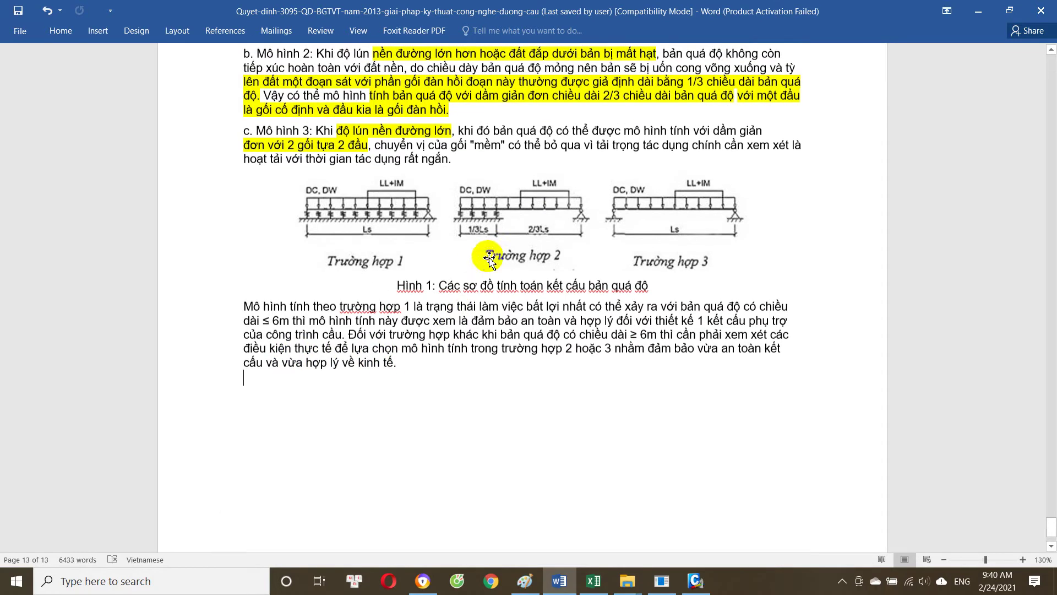
left_click(503, 256)
scroll(675, 287, "down", 1)
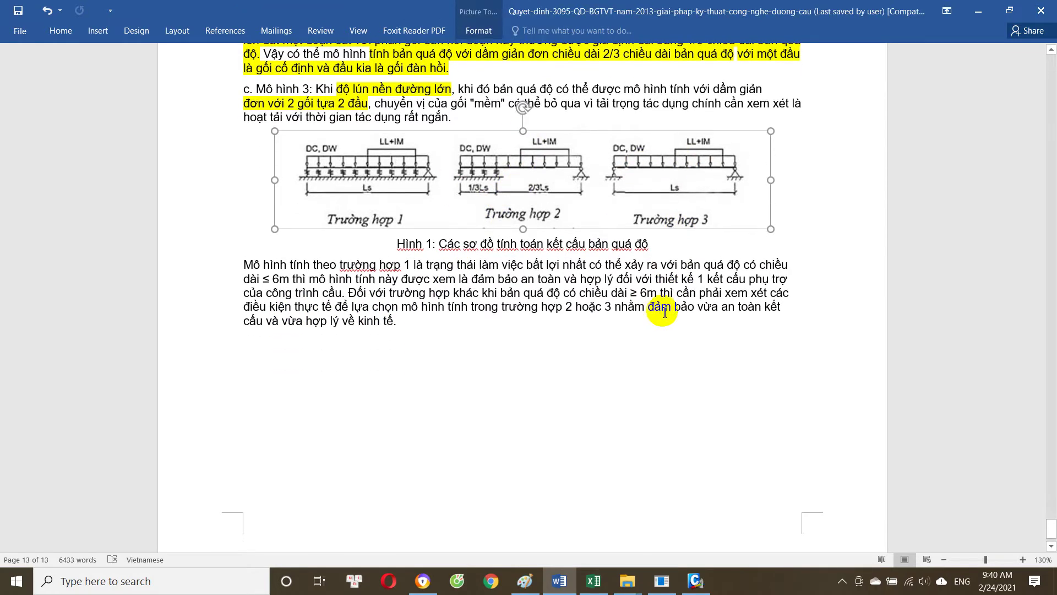
left_click(655, 317)
left_click(431, 311)
left_click_drag(431, 311, 556, 319)
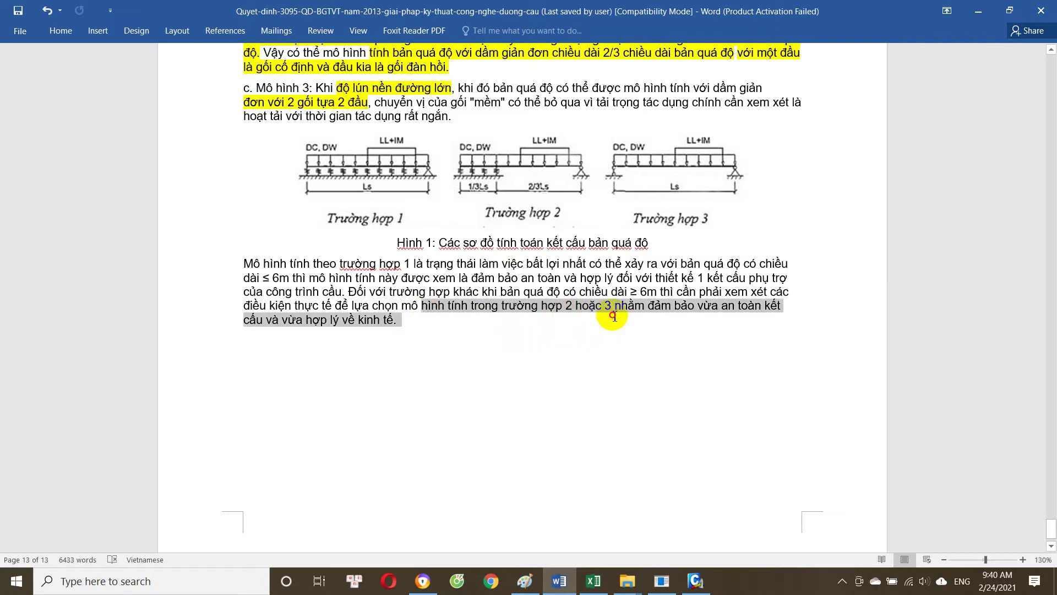
left_click(588, 333)
left_click_drag(395, 301, 715, 304)
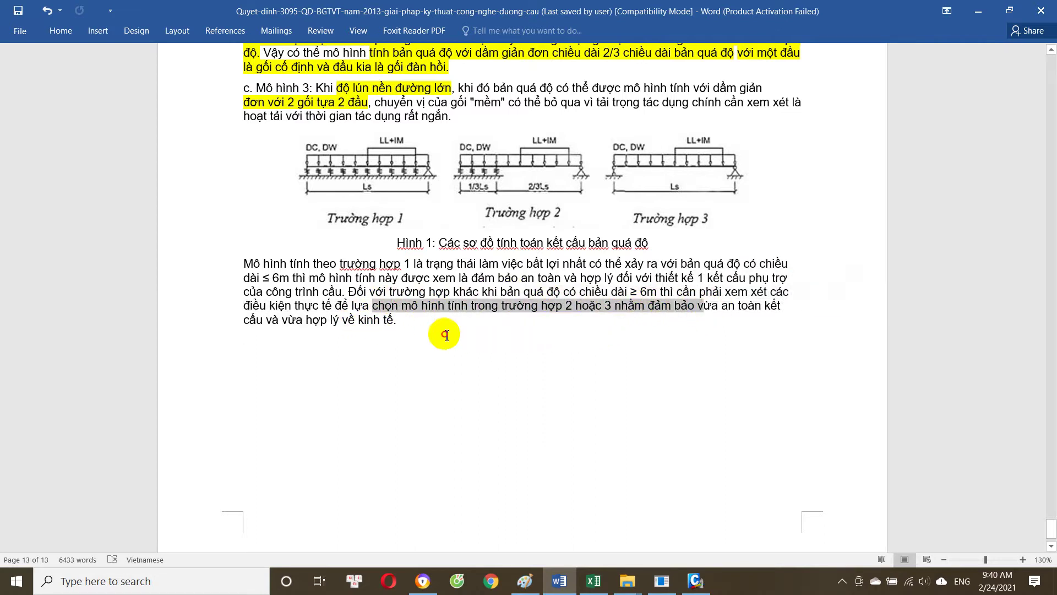
left_click(397, 334)
scroll(548, 262, "up", 2)
left_click(548, 261)
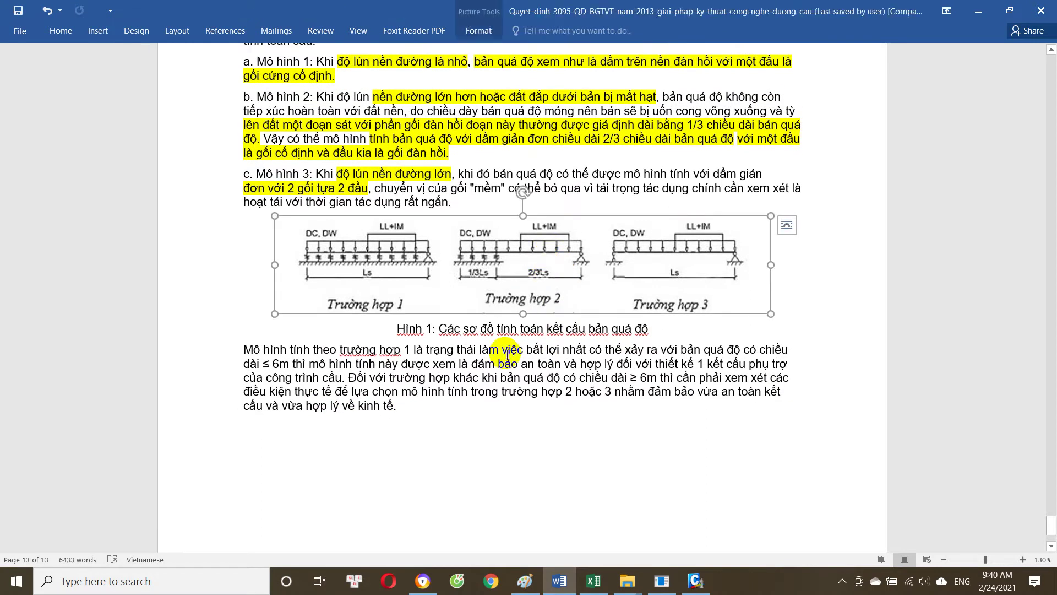
Step: Scroll around Hình 1 in the decree and inspect the three-case calculation diagram
scroll(548, 261, "down", 1)
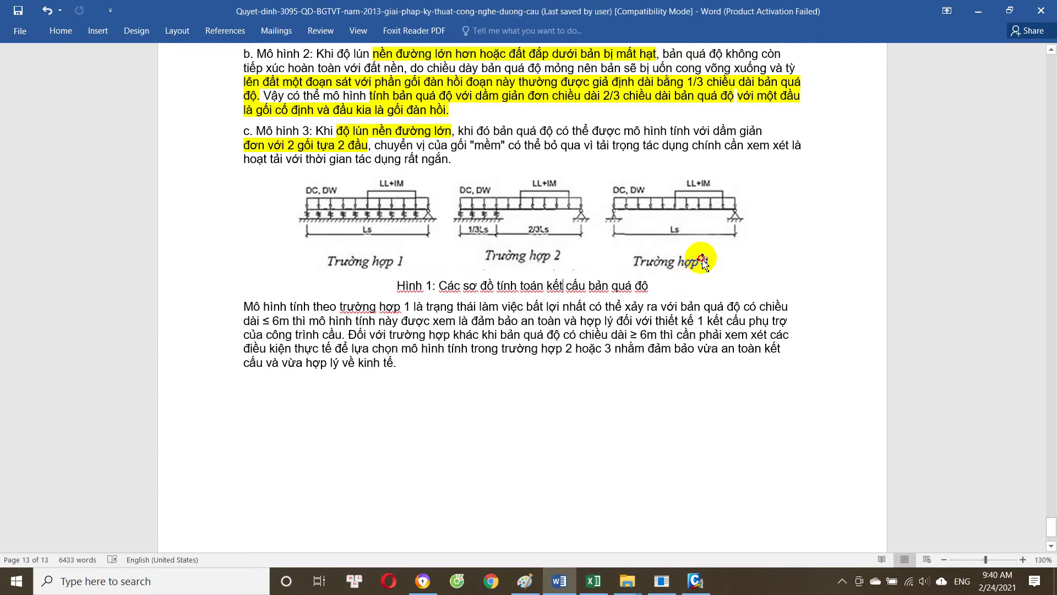
scroll(657, 259, "up", 2)
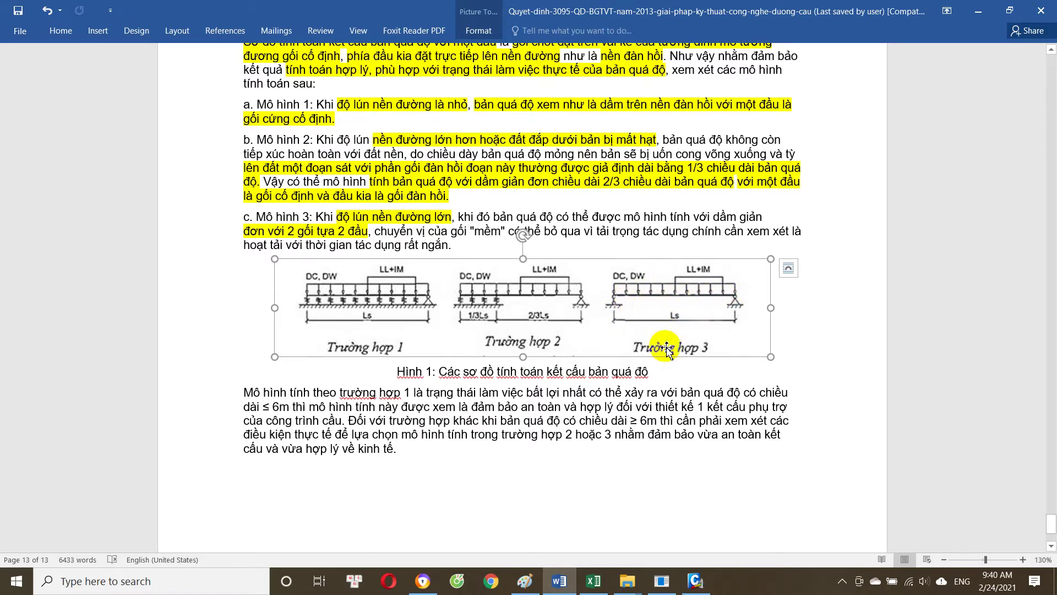
left_click(705, 392)
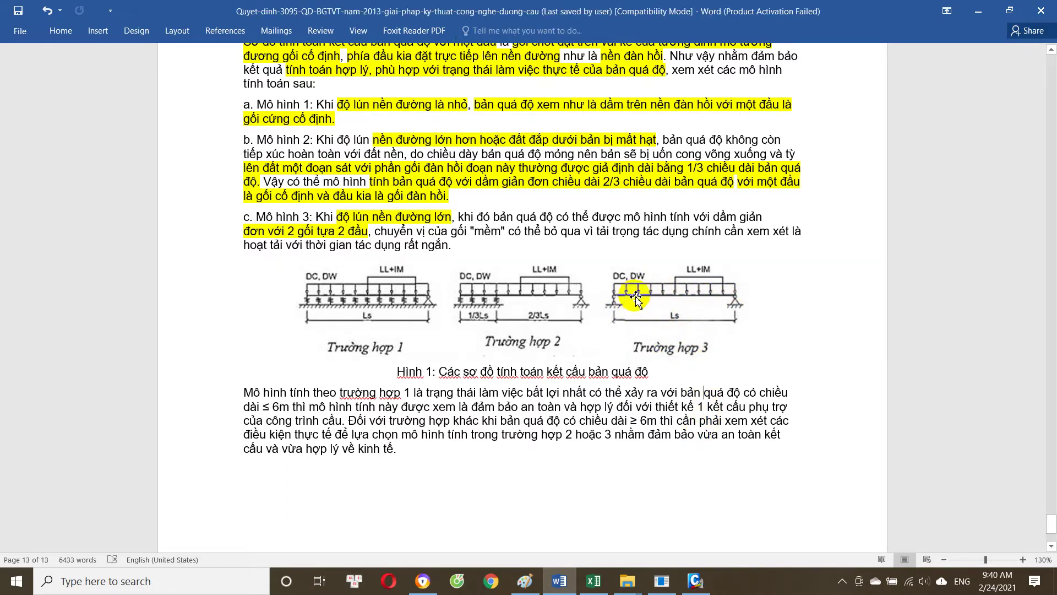
left_click(547, 308)
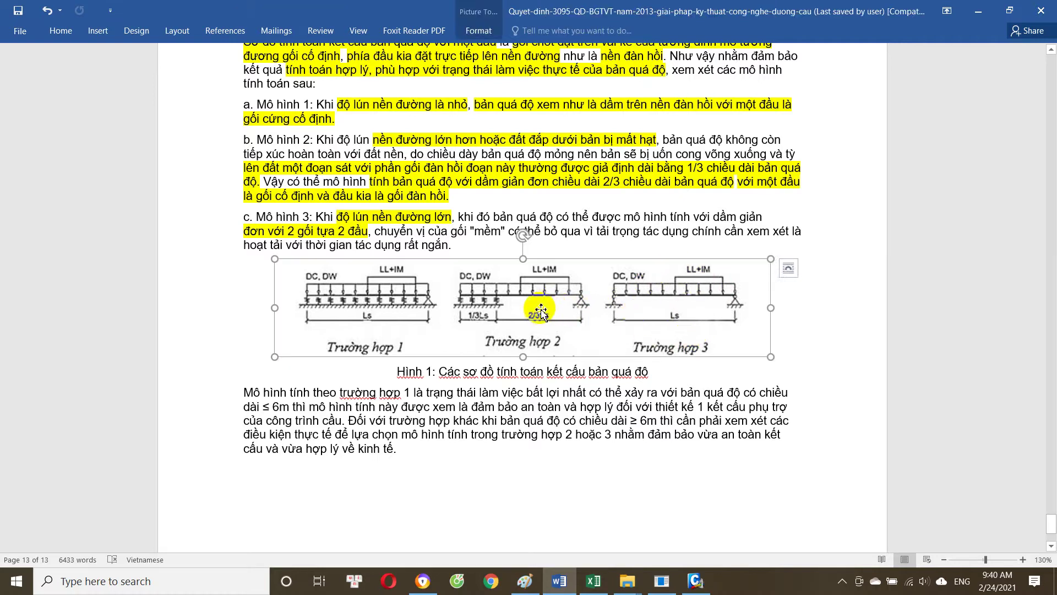
scroll(547, 308, "down", 1)
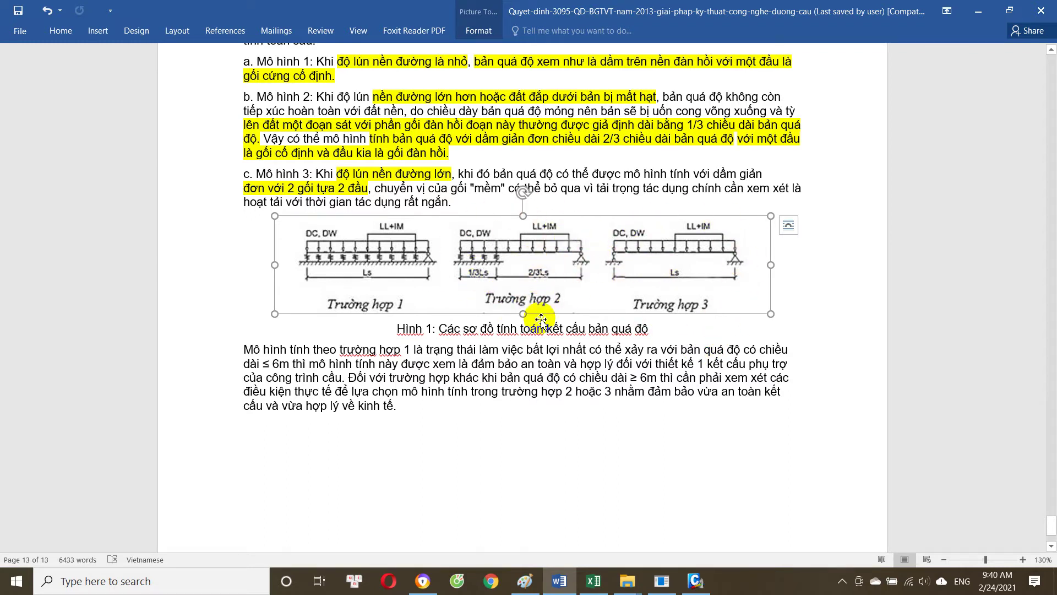
scroll(484, 311, "down", 1)
scroll(375, 258, "up", 2)
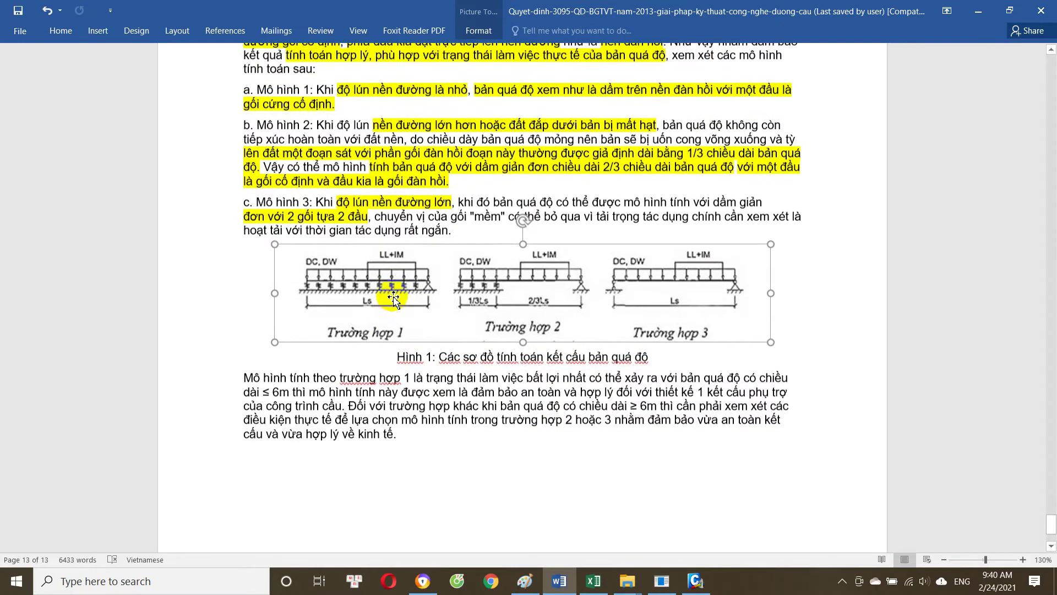
scroll(619, 333, "down", 2)
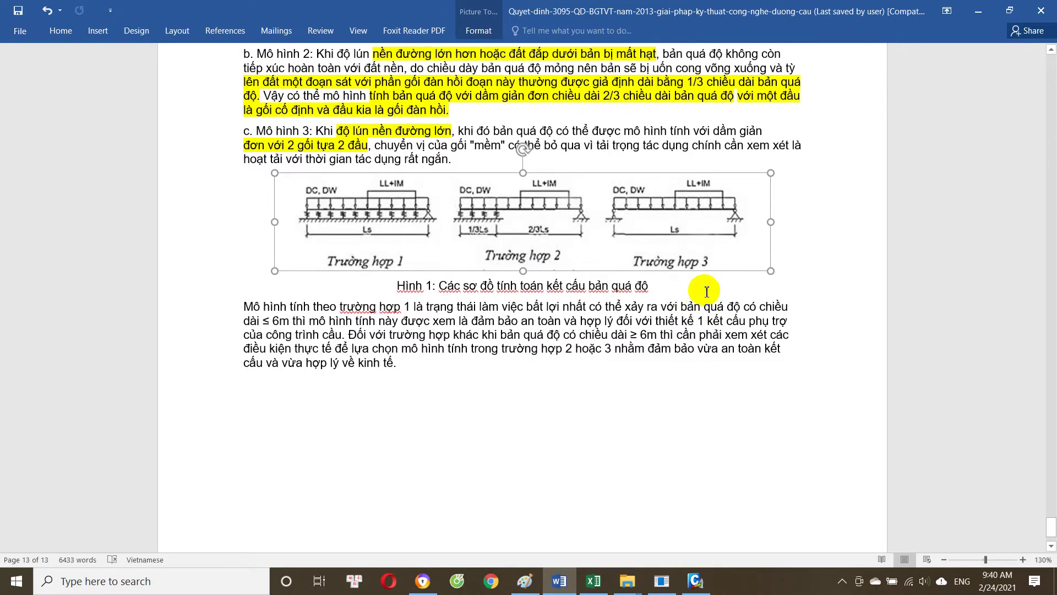
left_click(697, 288)
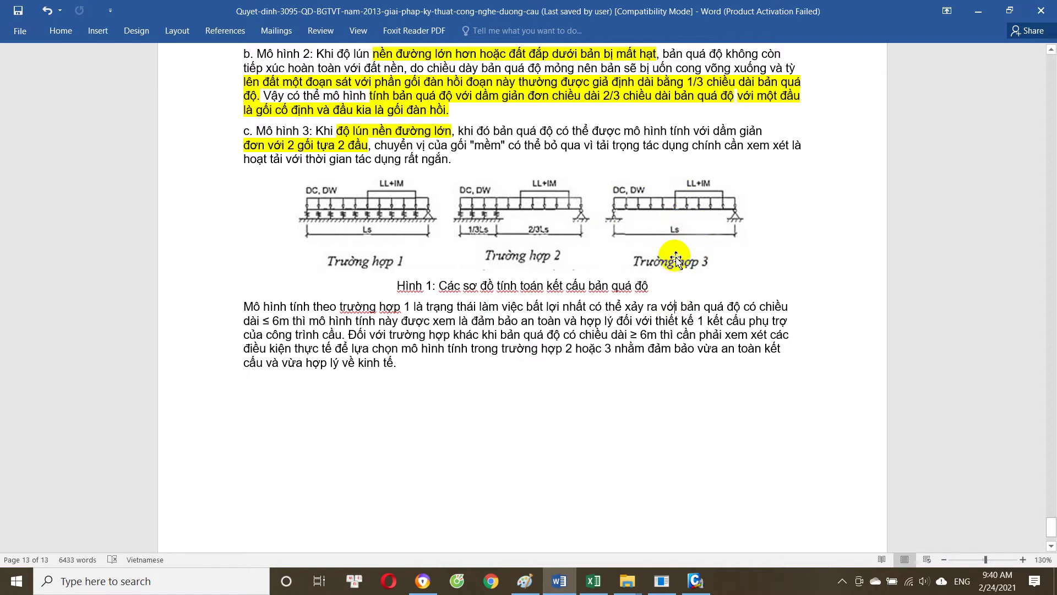
Step: Recheck the calculation-models figure, then minimize Word so the Excel workbook shows
scroll(601, 267, "up", 3)
scroll(608, 297, "down", 2)
scroll(660, 289, "down", 1)
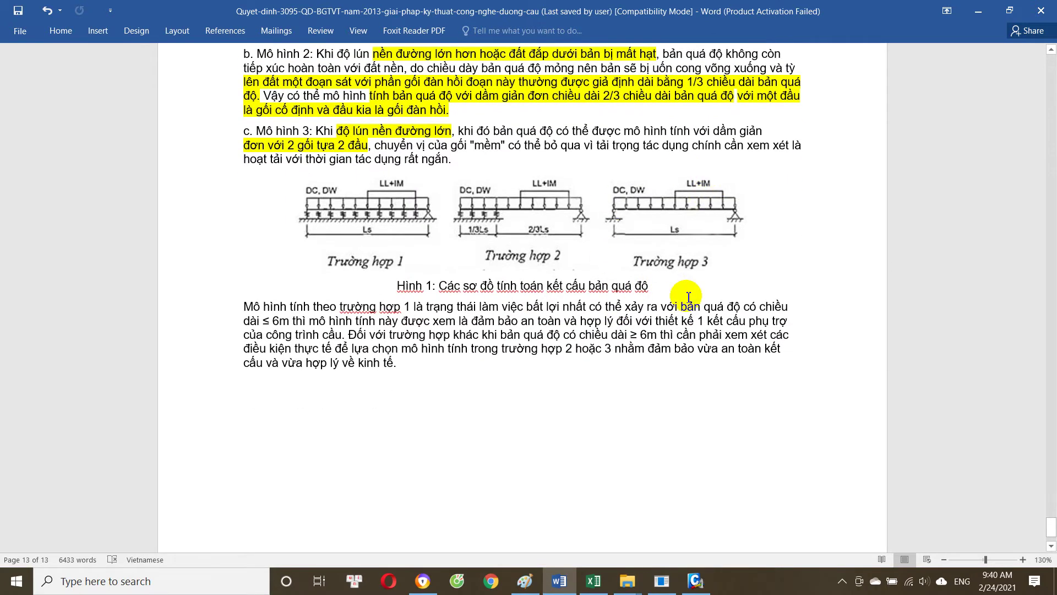
left_click(515, 230)
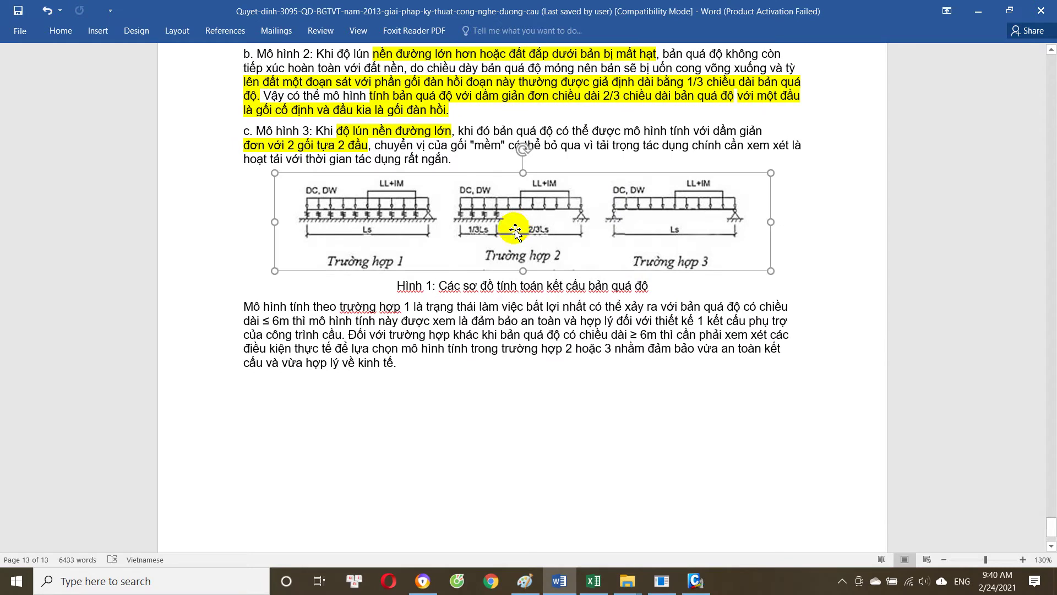
left_click(667, 278)
scroll(512, 270, "down", 1)
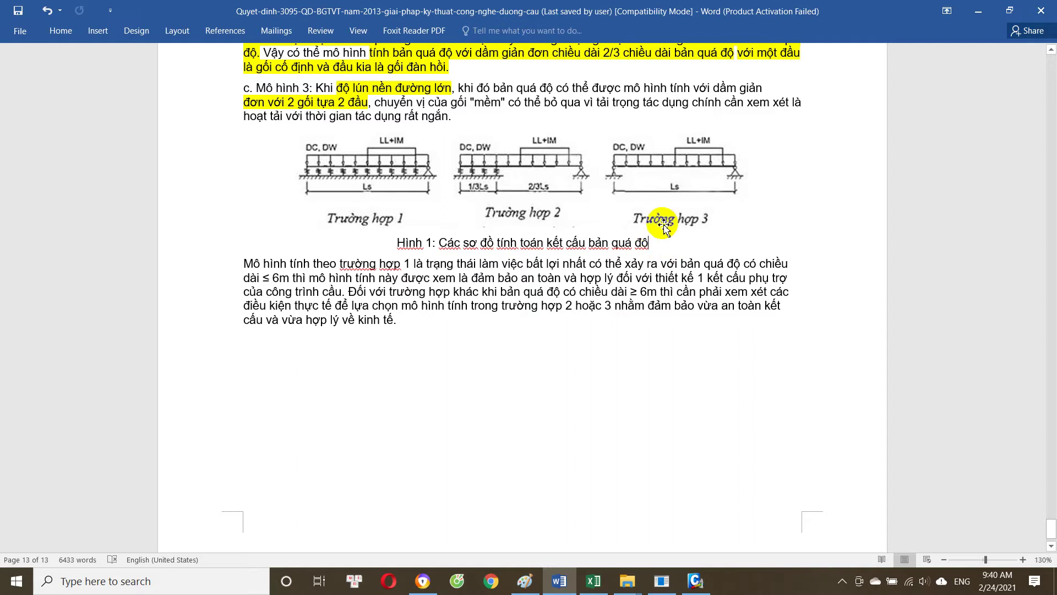
scroll(677, 291, "up", 2)
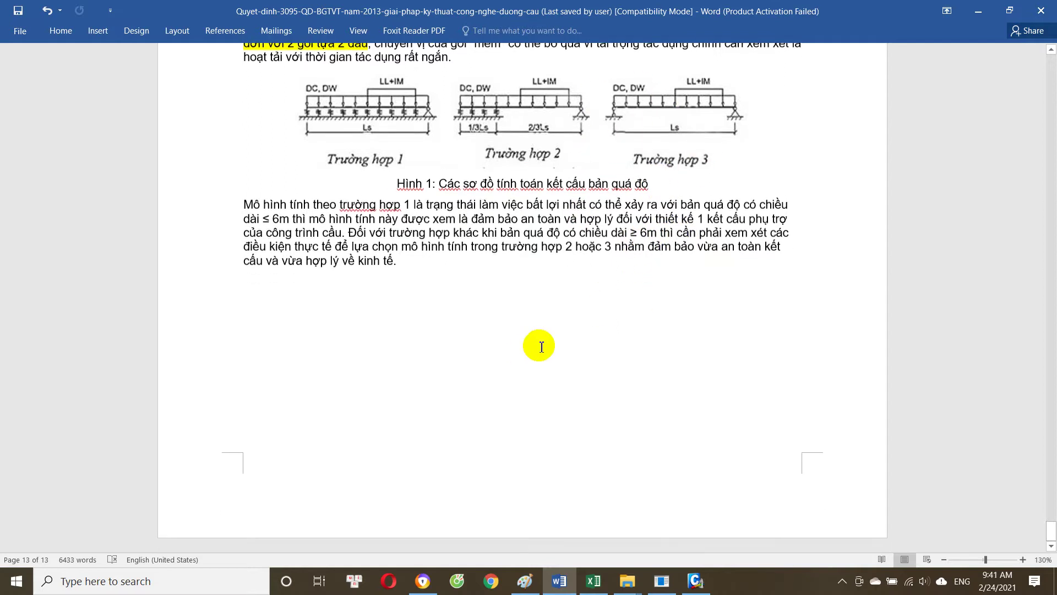
scroll(524, 373, "up", 3)
scroll(556, 410, "up", 2)
scroll(567, 415, "up", 2)
left_click(979, 18)
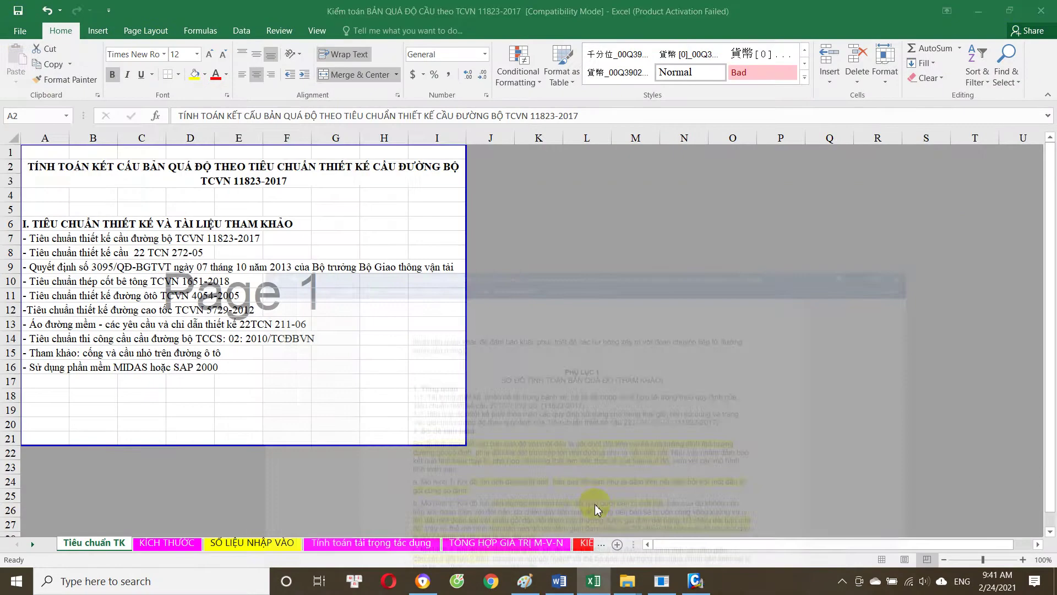
Step: Inspect the workbook title in A2 on the Tiêu chuẩn TK sheet without changing it
left_click(291, 395)
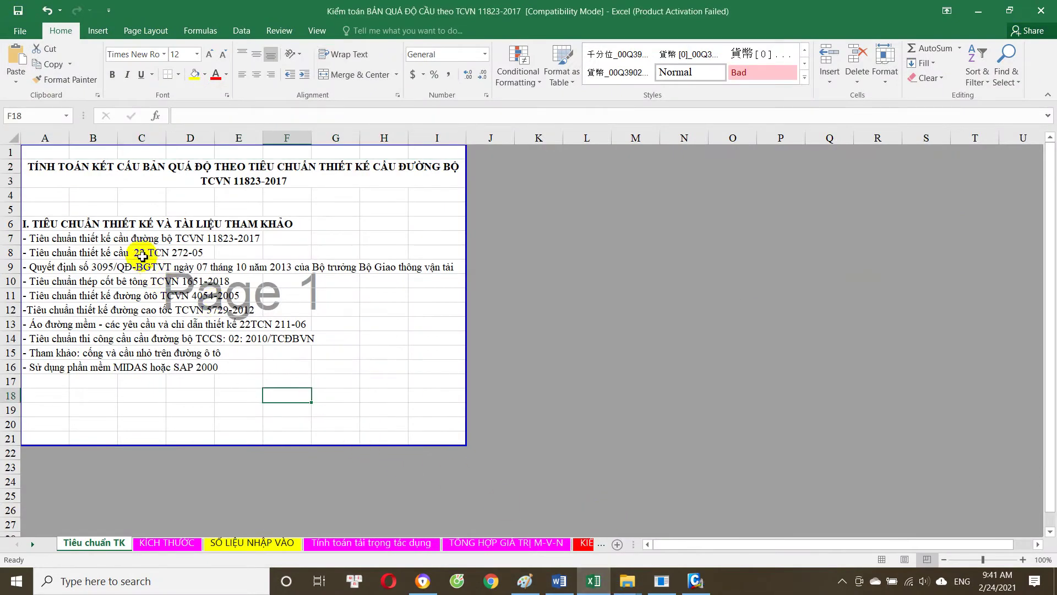
left_click(233, 183)
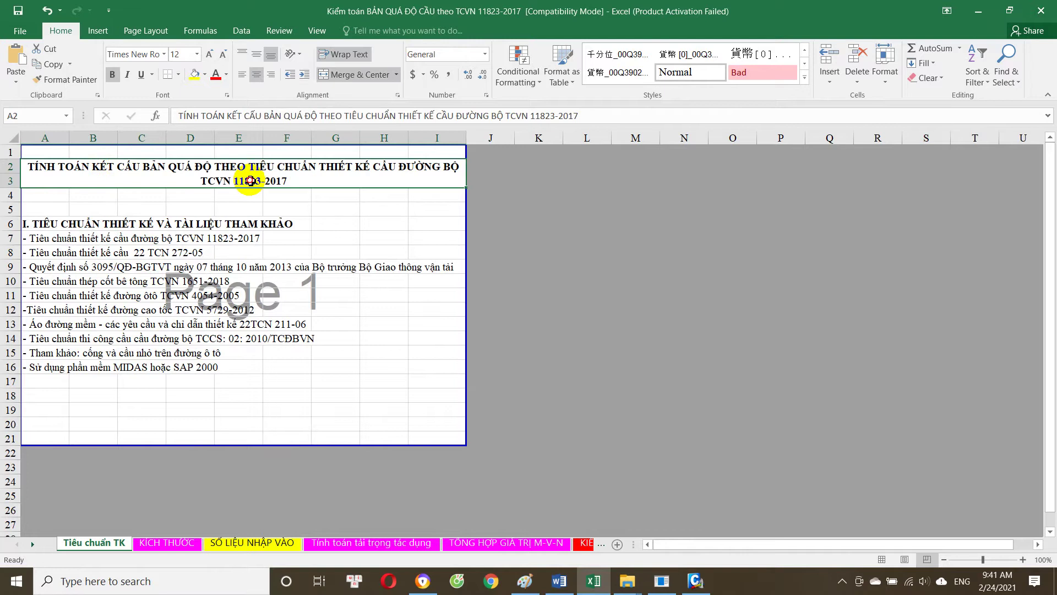
double_click(250, 180)
key("Escape")
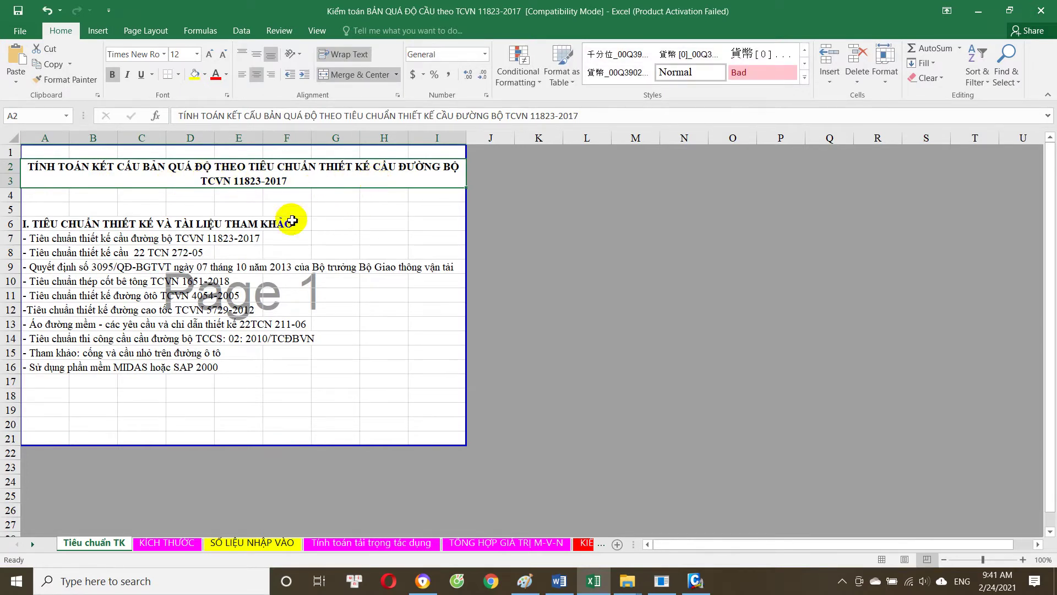
Step: Open the KÍCH THƯỚC sheet, then bring the MIDAS/Civil slab model to the front
left_click(169, 544)
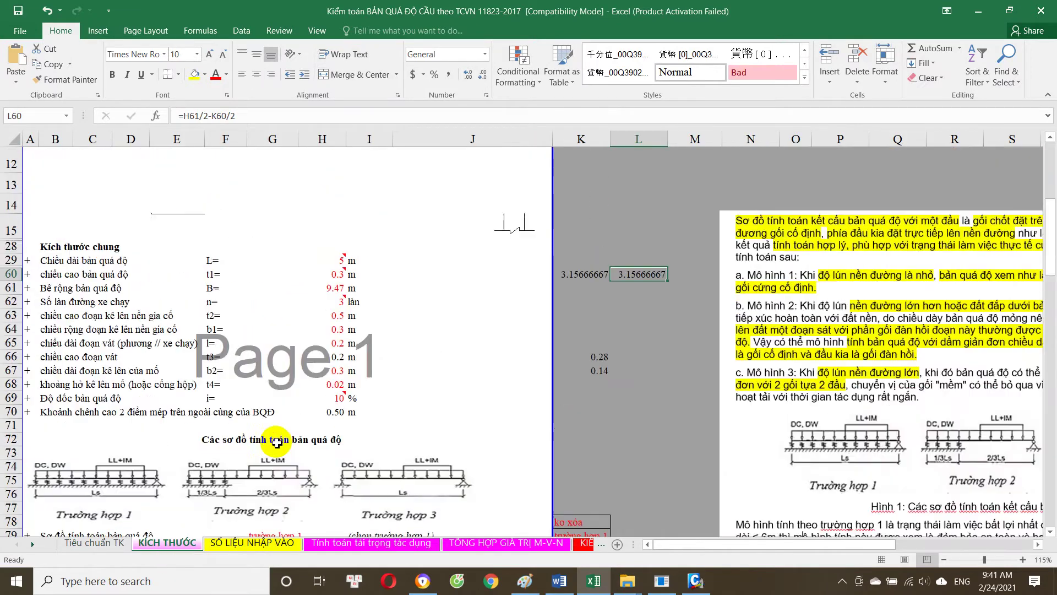
left_click(709, 586)
left_click(255, 105)
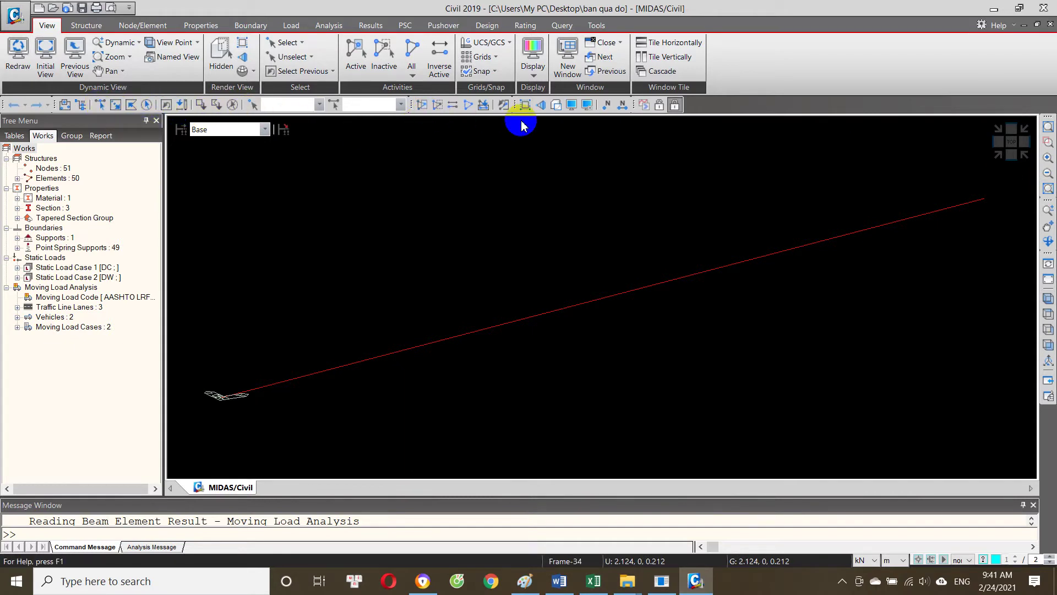
Step: Render the MIDAS deck as a solid Hidden plate viewed edge-on, then bring up the 'excell CẦU BẢN' folder
left_click(556, 104)
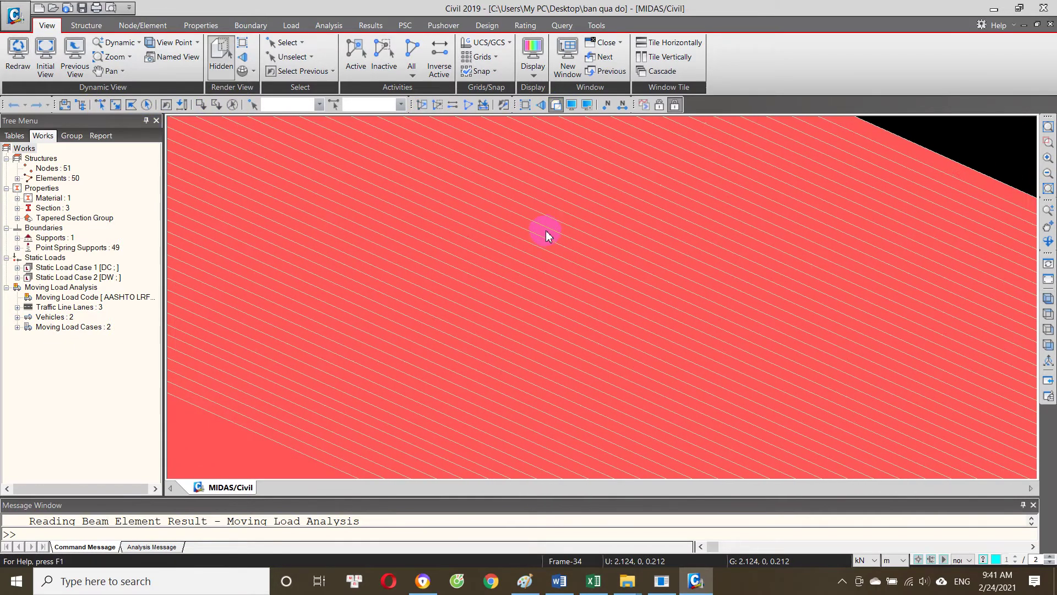
scroll(546, 230, "down", 3)
scroll(589, 265, "down", 2)
left_click_drag(723, 400, 657, 380)
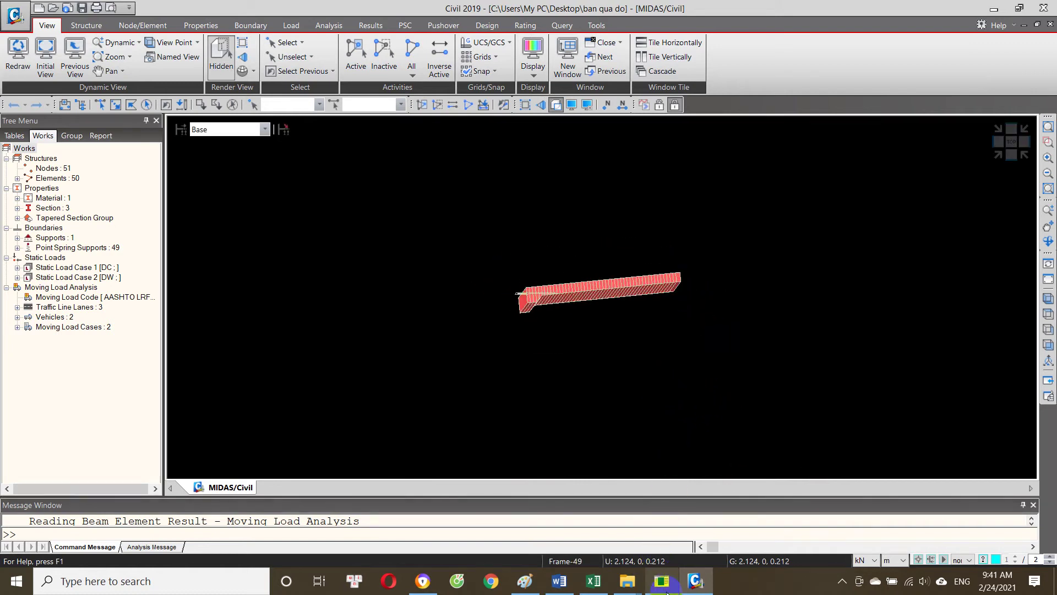
left_click(627, 581)
mouse_move(627, 581)
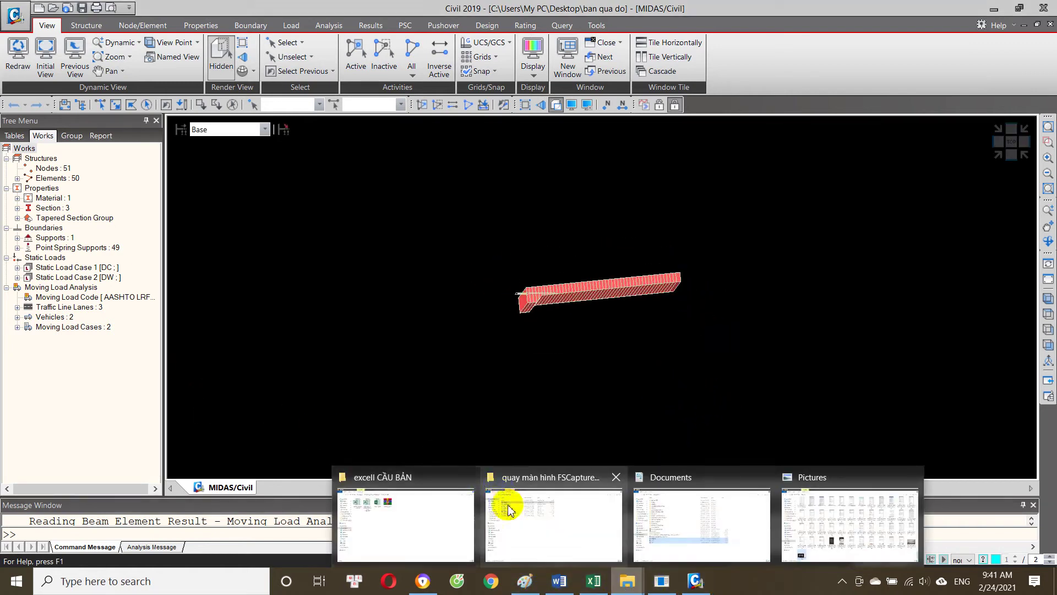
left_click(424, 552)
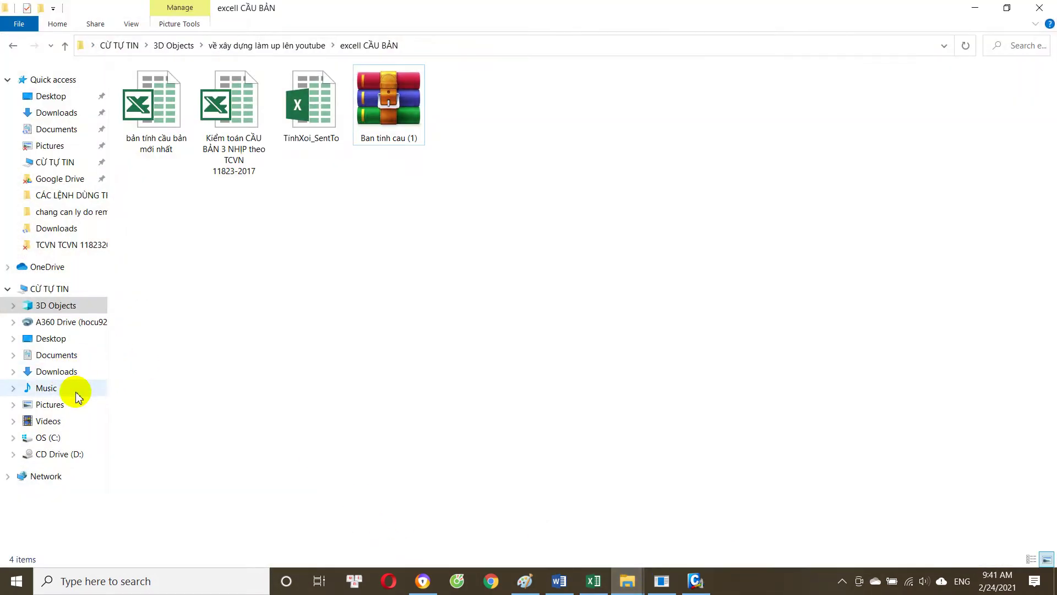
Step: Open the Ban qua do drawing from Downloads to launch Civil 3D 2020, then return to Excel
left_click(77, 371)
scroll(207, 255, "down", 8)
scroll(207, 406, "down", 10)
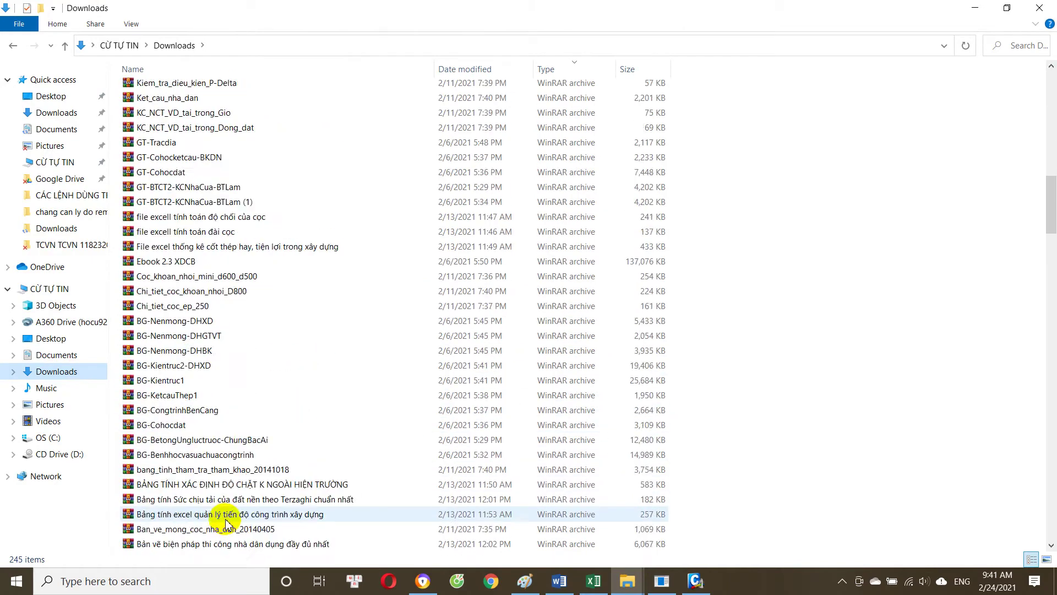
scroll(223, 545, "down", 10)
scroll(222, 542, "down", 8)
scroll(226, 541, "down", 8)
scroll(236, 541, "down", 8)
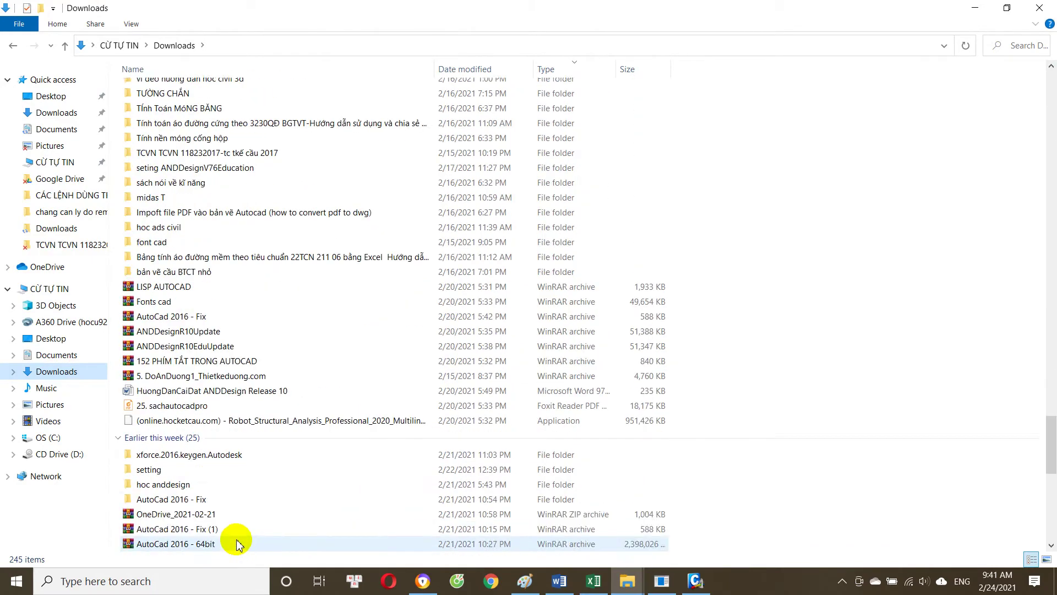
scroll(236, 541, "down", 8)
left_click(185, 507)
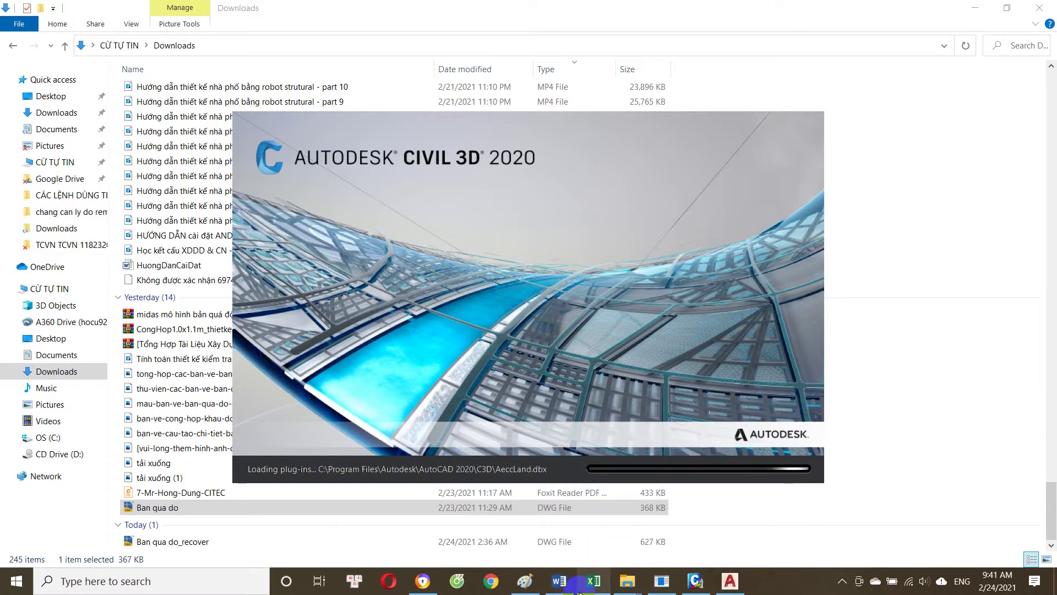
left_click(594, 585)
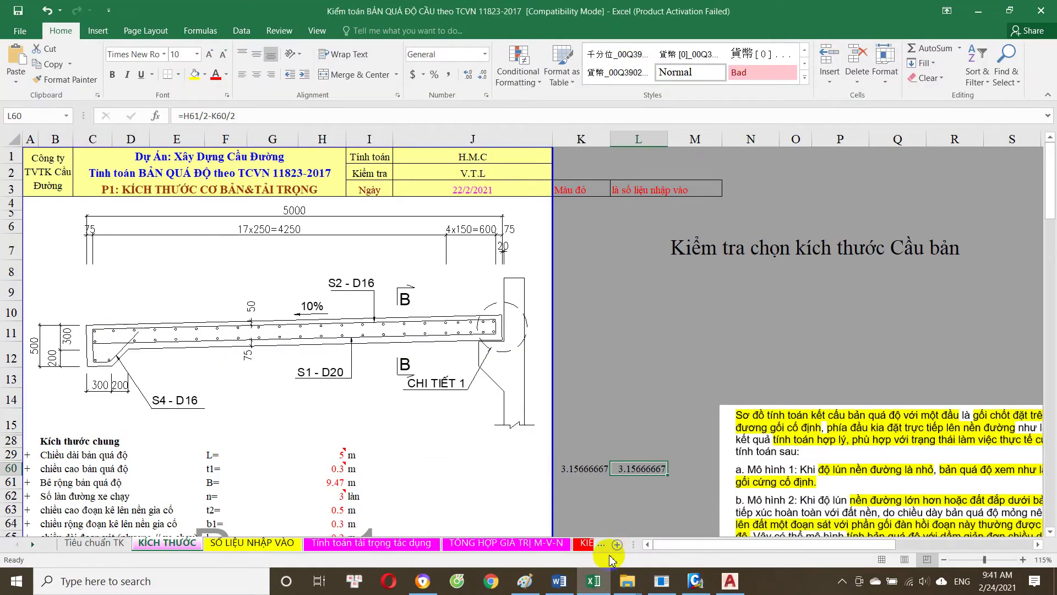
Step: Return to the KÍCH THƯỚC sheet via Tiêu chuẩn TK and select the slab cross-section drawing
left_click(90, 543)
left_click(157, 542)
left_click(275, 309)
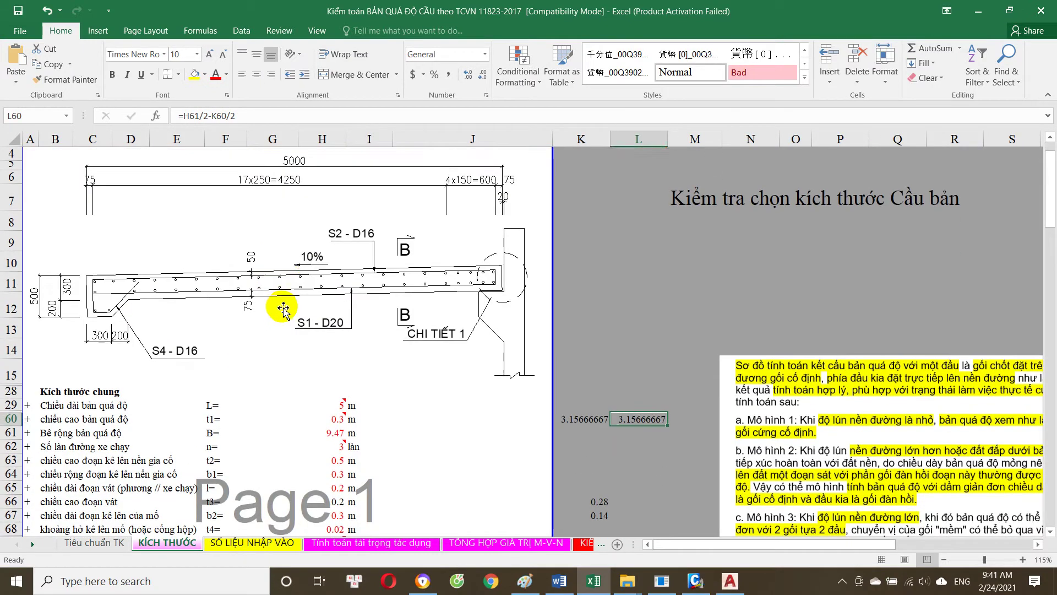
scroll(293, 302, "down", 3)
scroll(257, 299, "down", 2)
scroll(257, 298, "up", 2)
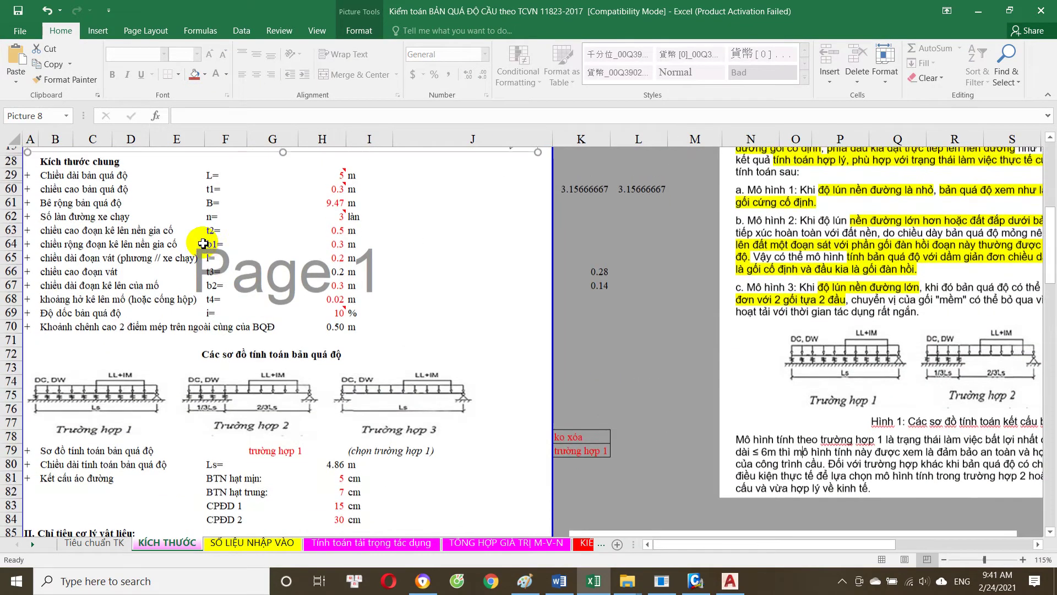
Step: Check the slab length (5 m) in H29 and thickness (0.3 m) in H60, then bring Civil 3D forward
left_click(91, 260)
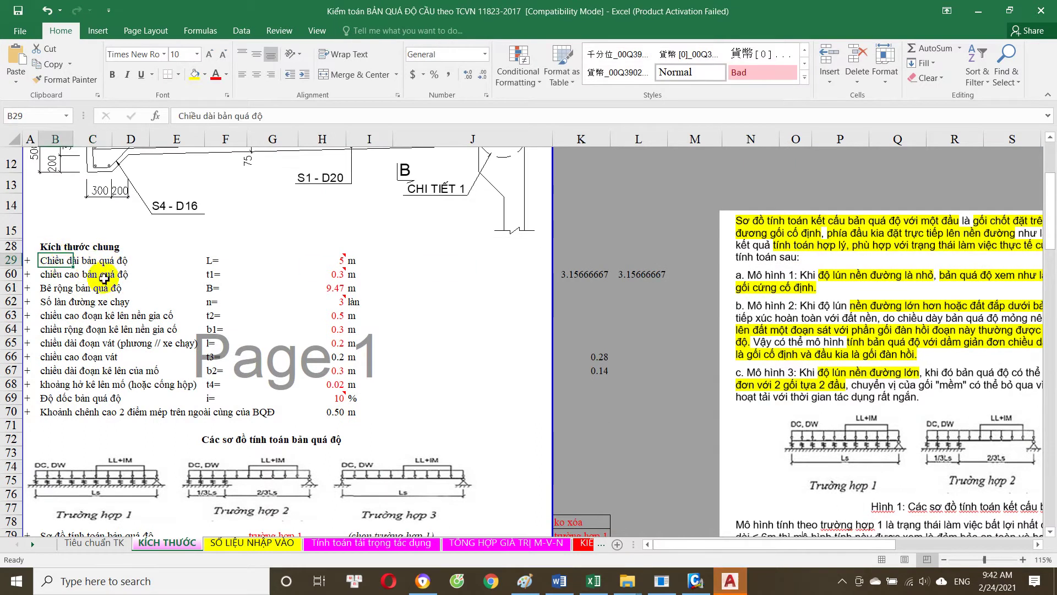
scroll(102, 278, "up", 3)
left_click(323, 380)
scroll(148, 276, "up", 1)
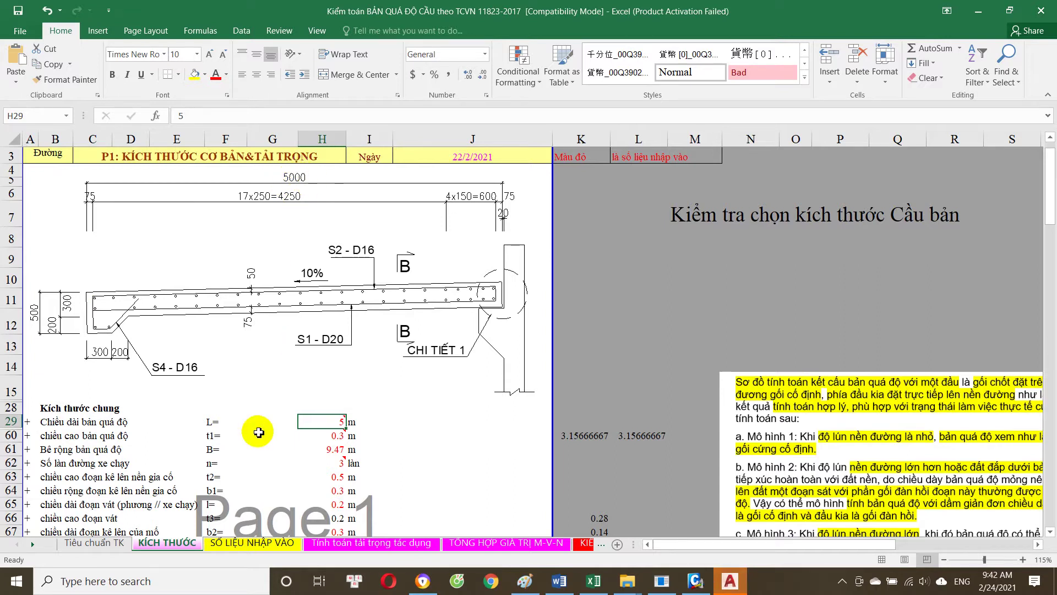
scroll(212, 438, "down", 1)
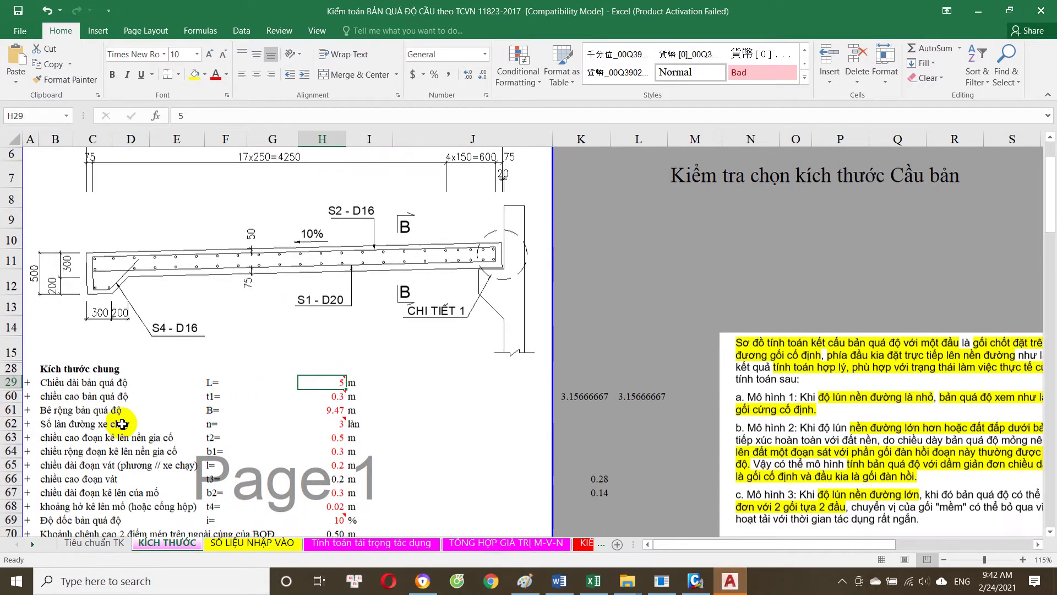
left_click(334, 400)
scroll(413, 397, "up", 2)
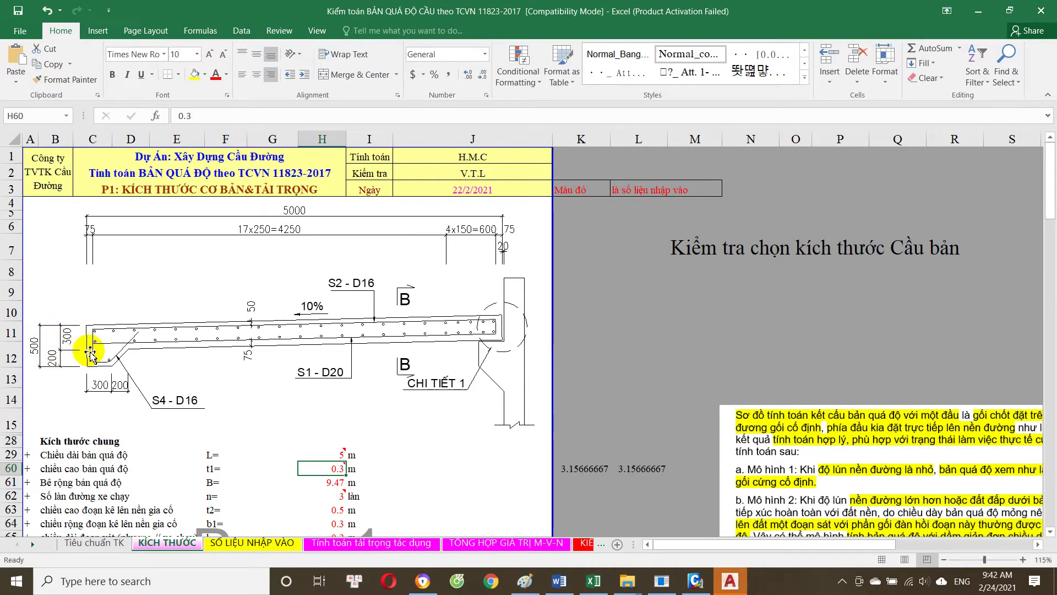
scroll(444, 319, "down", 1)
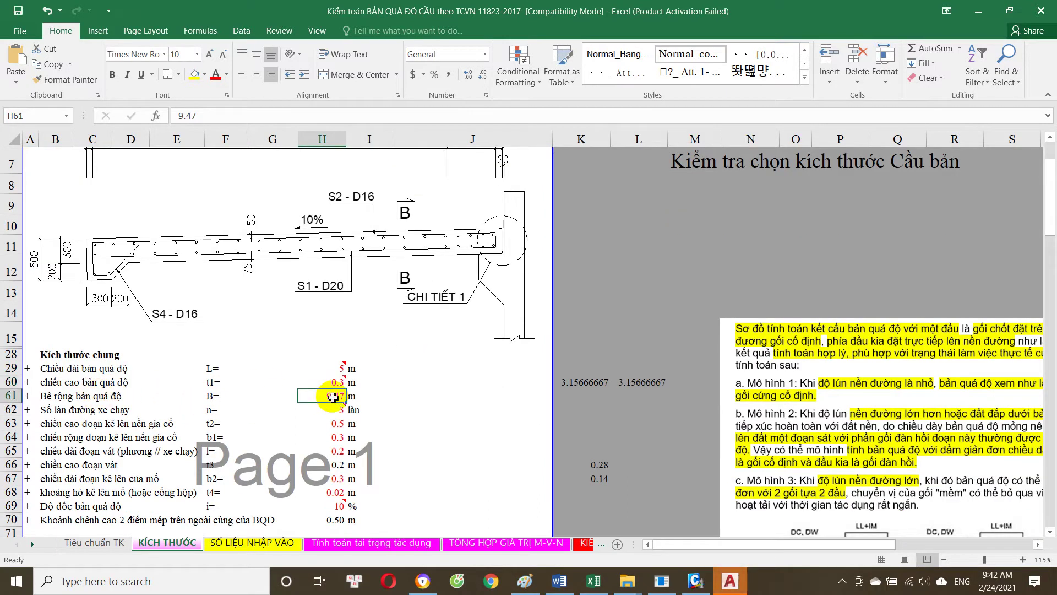
scroll(277, 363, "up", 2)
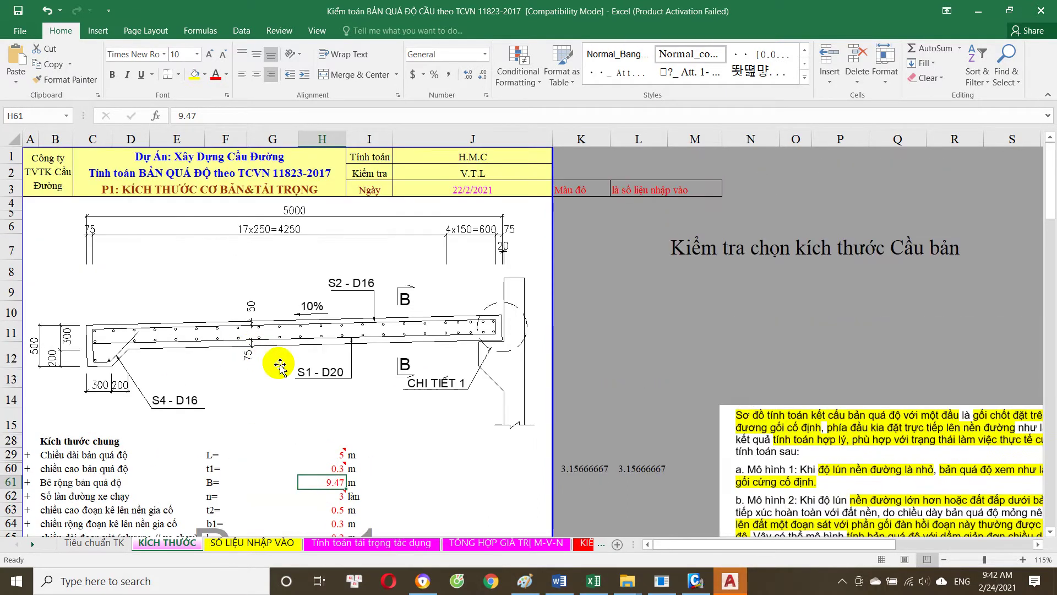
scroll(280, 365, "down", 1)
left_click(740, 592)
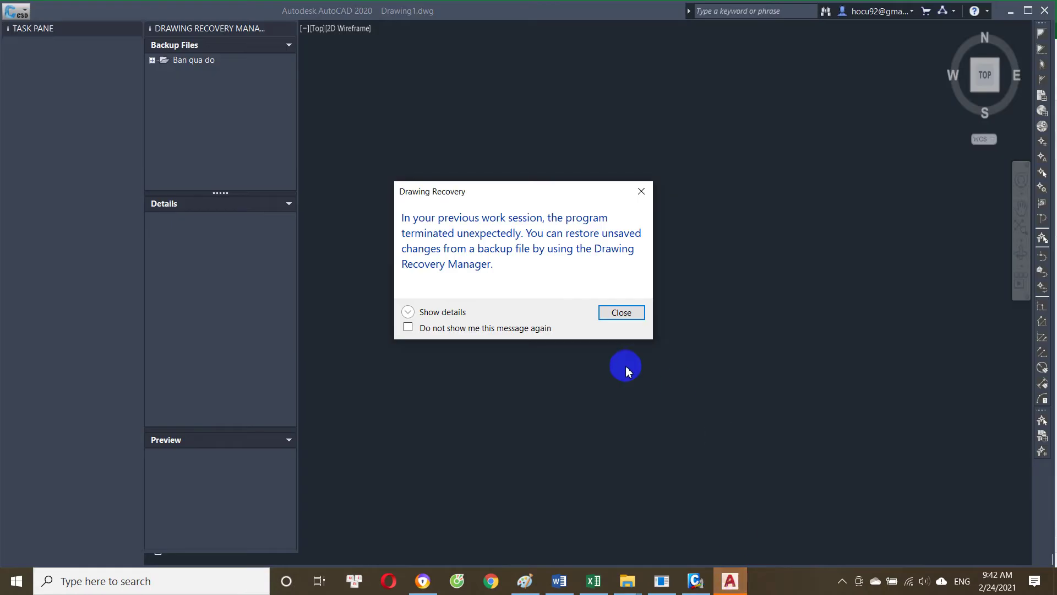
Step: Dismiss Civil 3D's drawing recovery message and check the workbook's traffic-lane count input
left_click(626, 316)
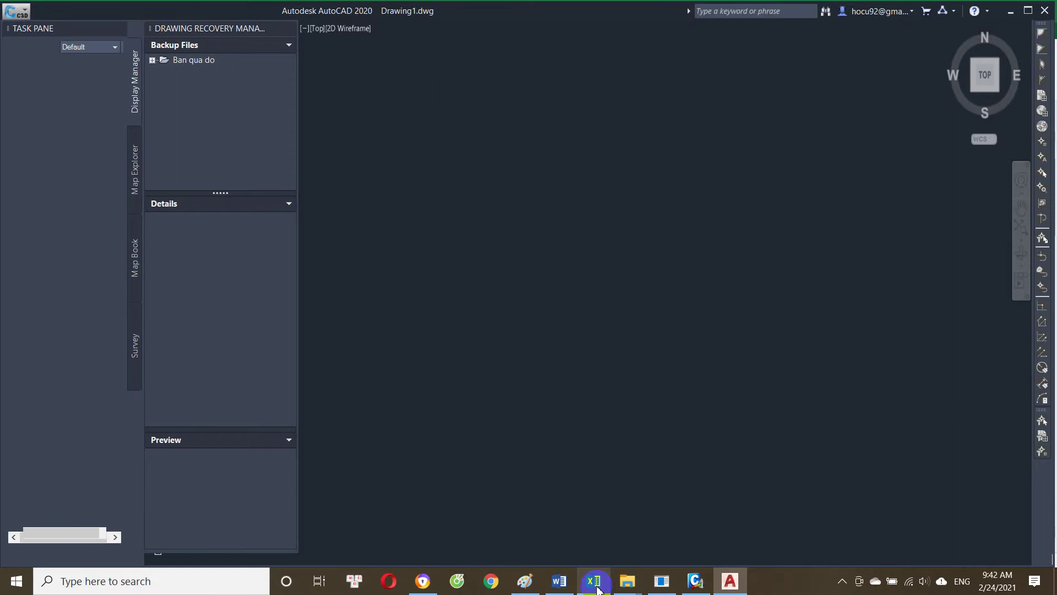
mouse_move(593, 580)
left_click(594, 523)
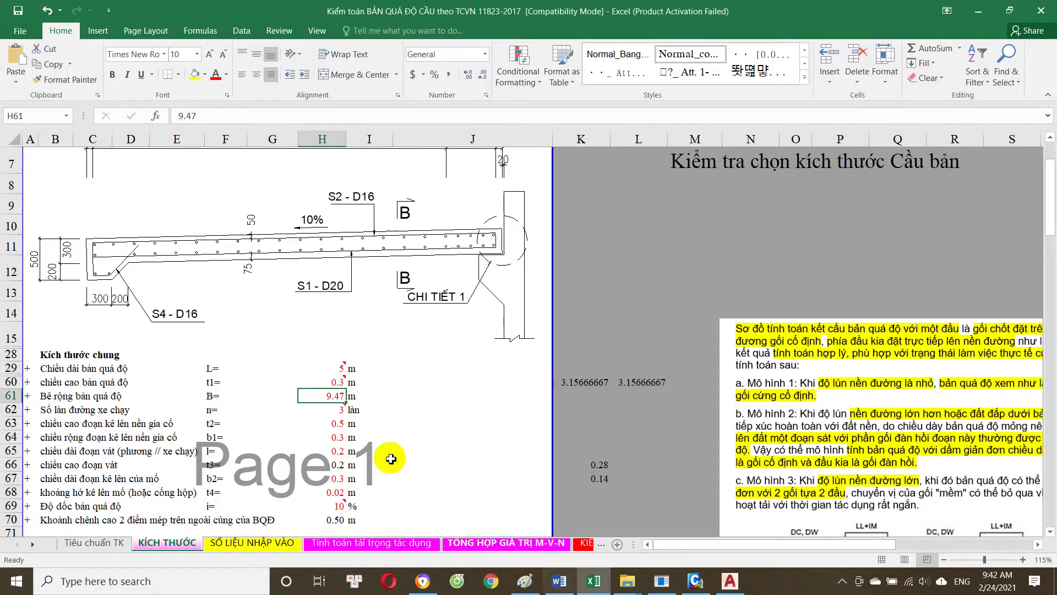
scroll(476, 518, "down", 1)
left_click(339, 344)
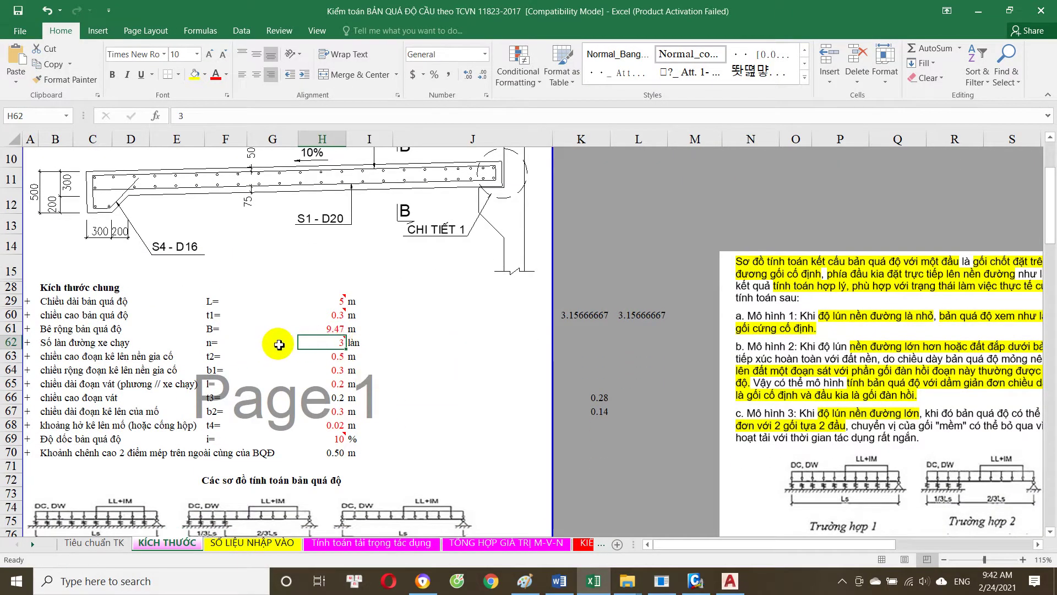
Step: After a glance at Civil 3D, start editing the lane count and view the slab length note
left_click(730, 581)
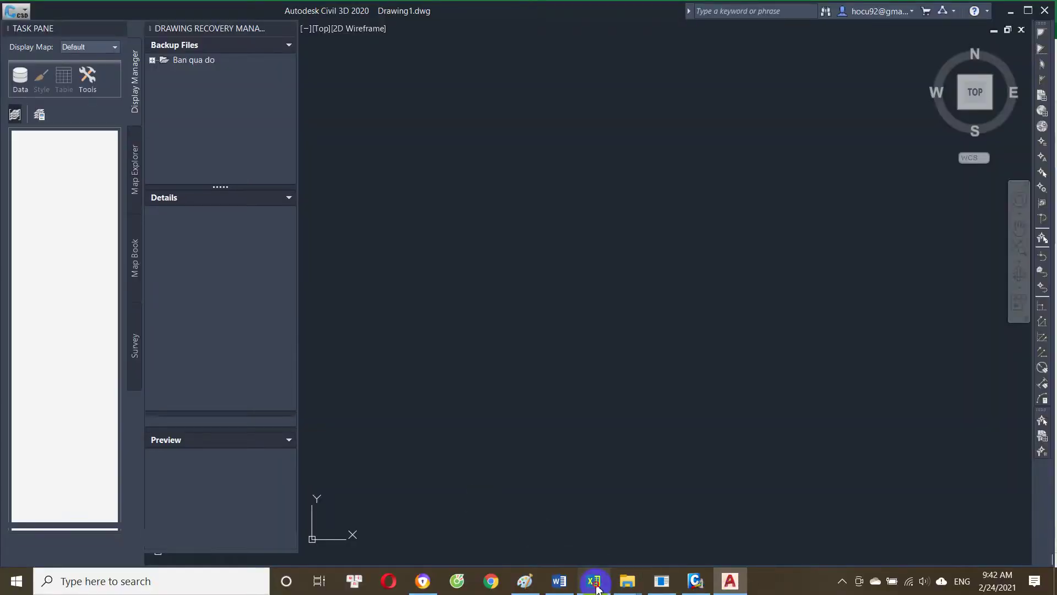
left_click(594, 584)
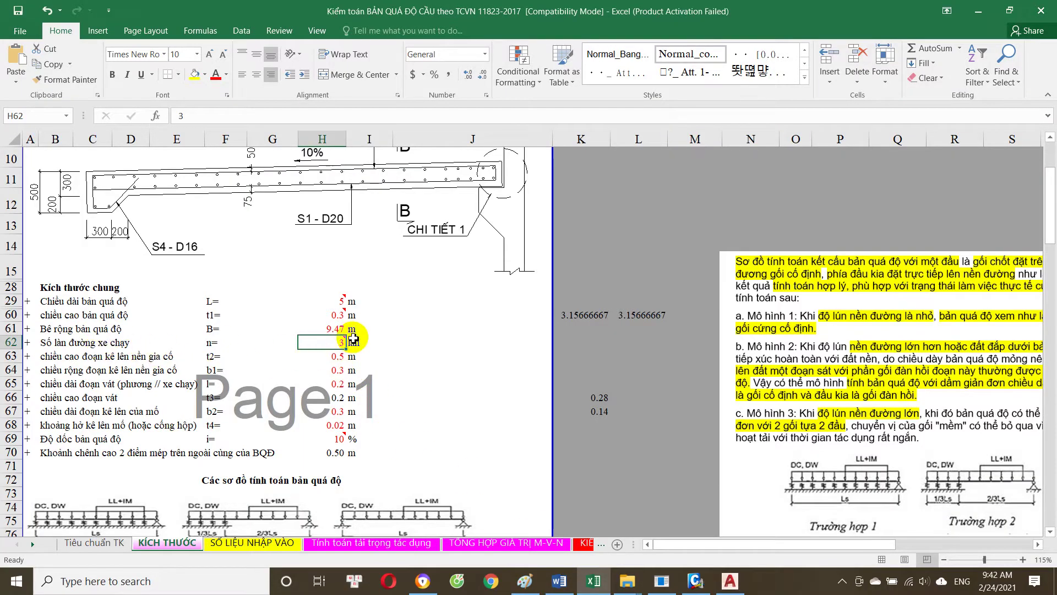
key("F2")
left_click(332, 301)
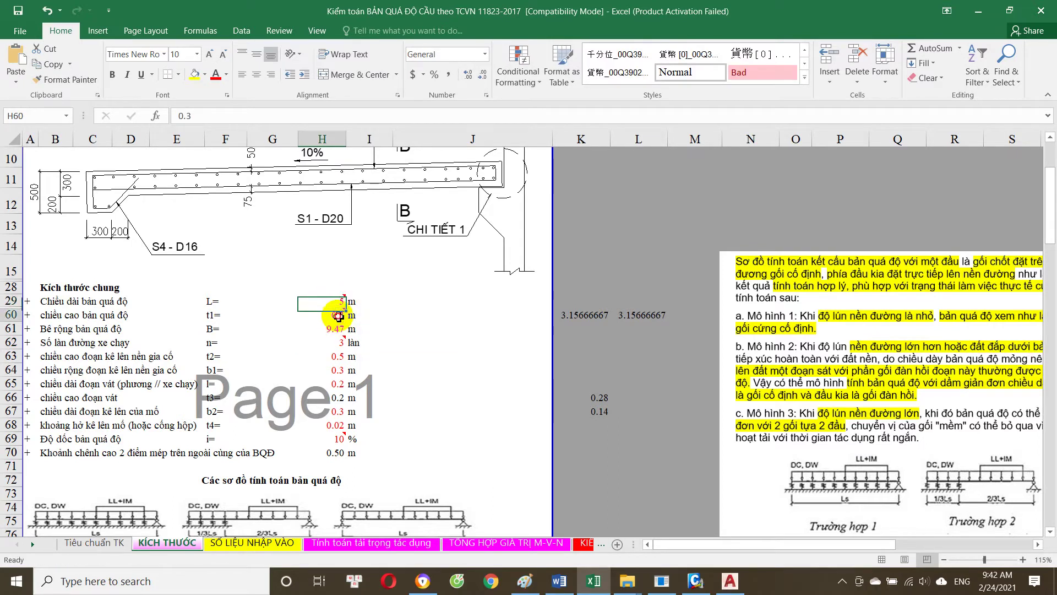
left_click(338, 316)
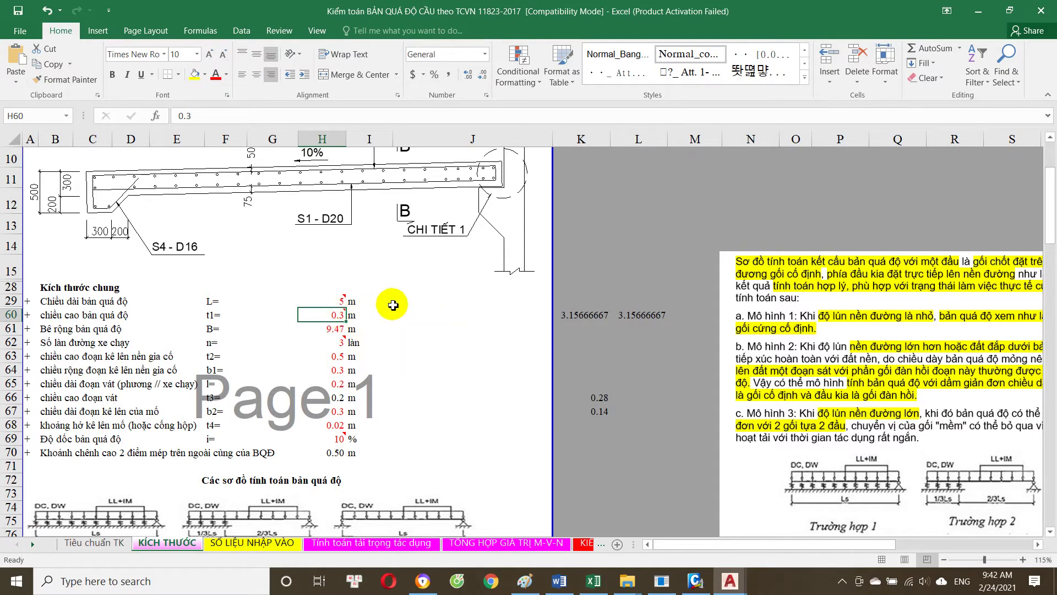
left_click(399, 304)
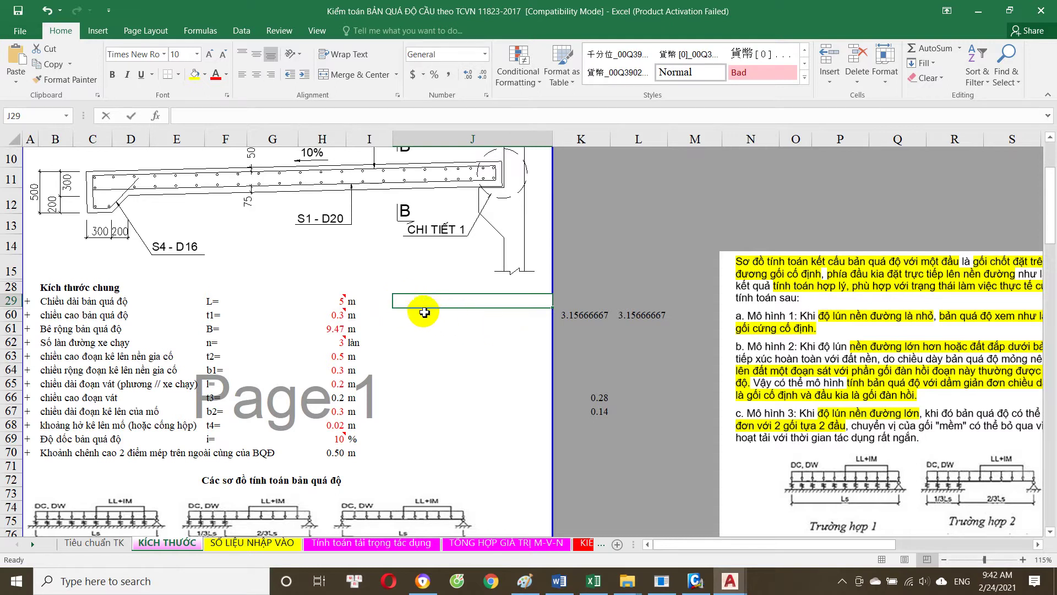
type("=")
left_click(343, 302)
type("0")
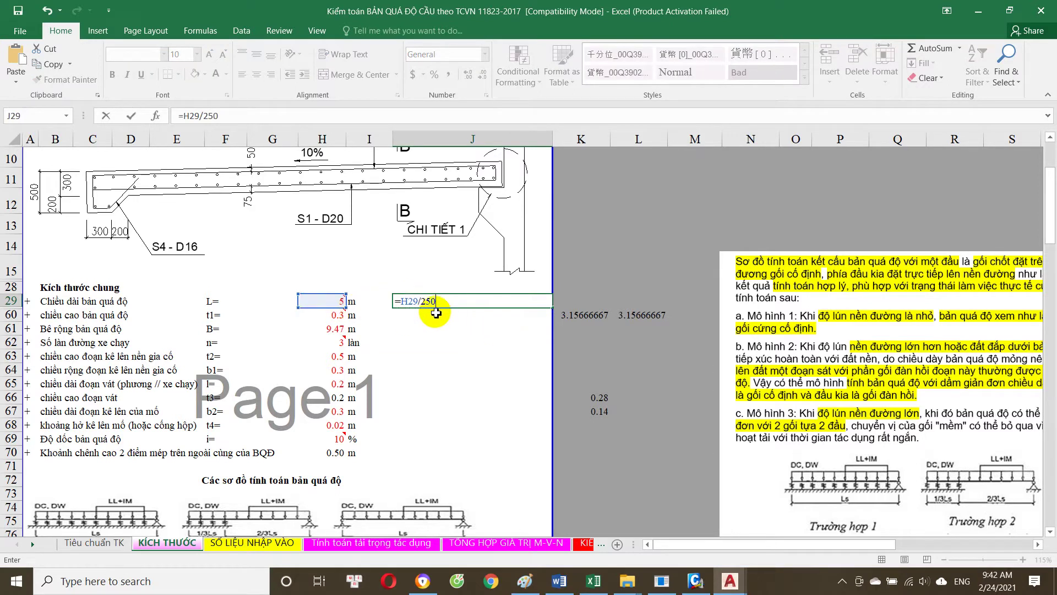
key("Escape")
left_click(342, 315)
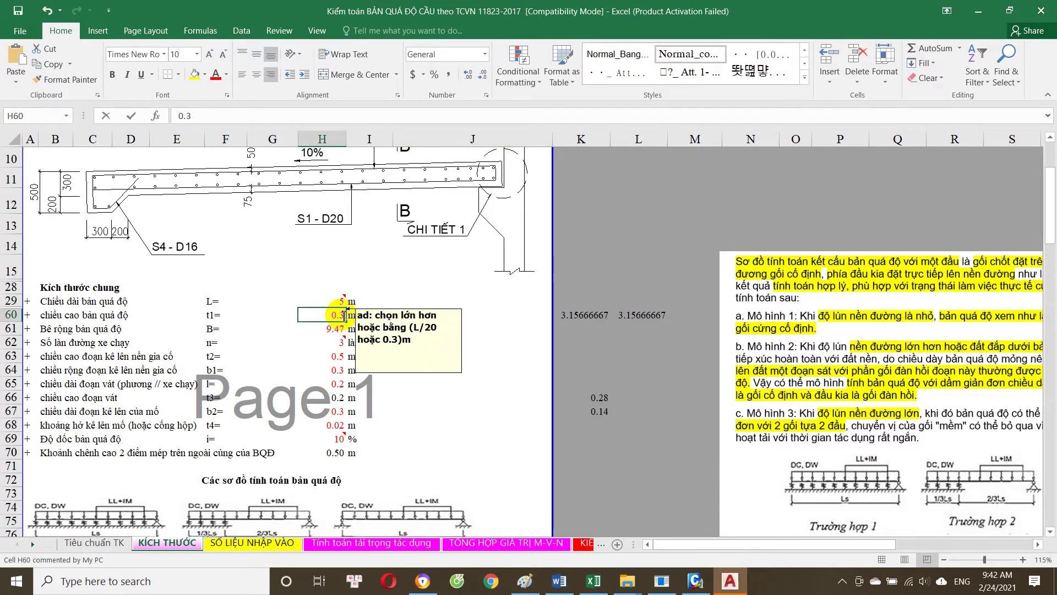
double_click(343, 315)
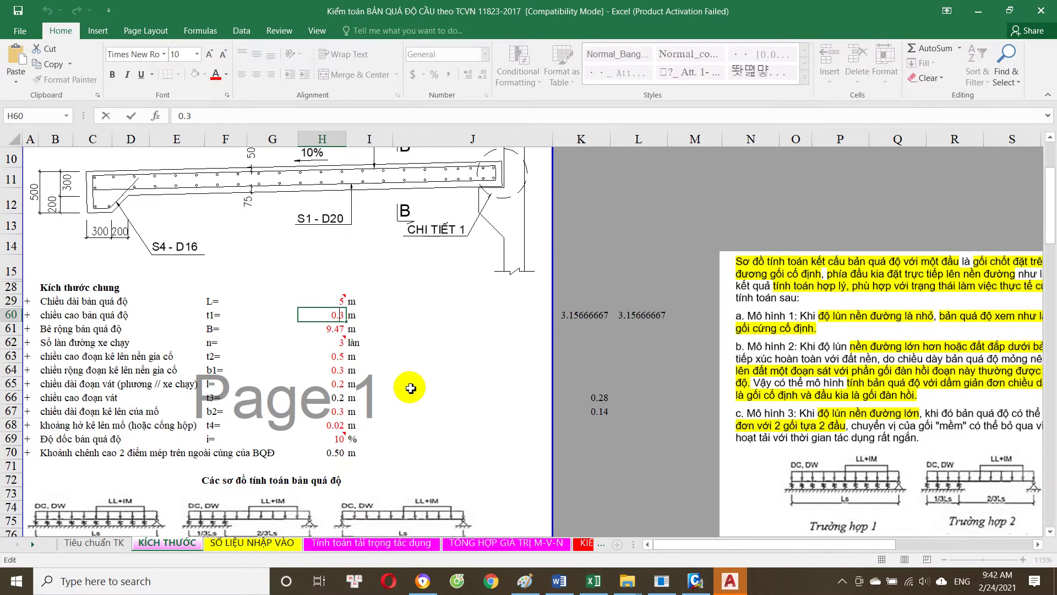
key("Return")
left_click(337, 342)
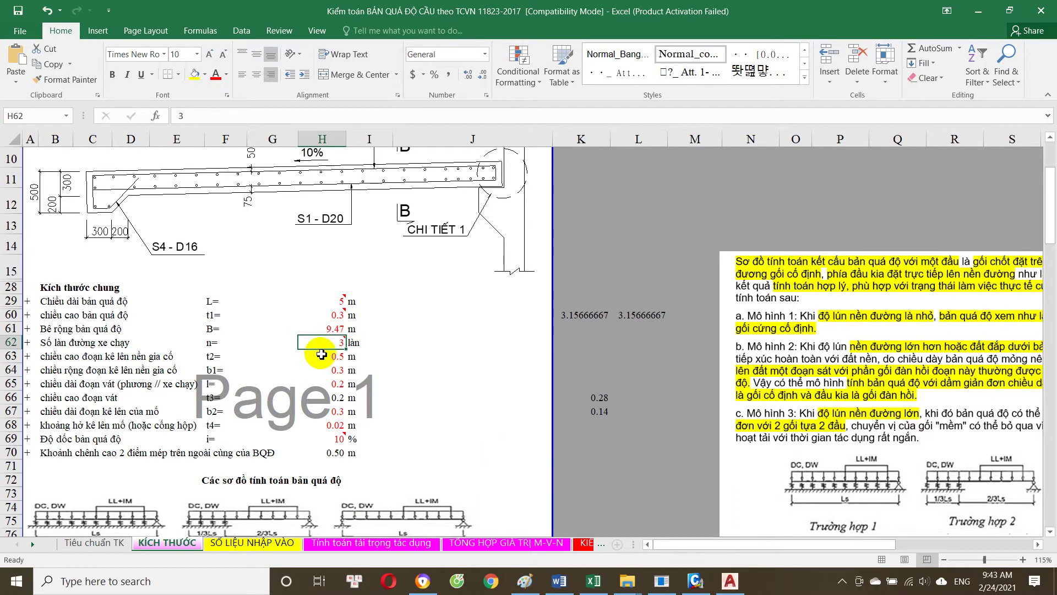
scroll(322, 354, "down", 1)
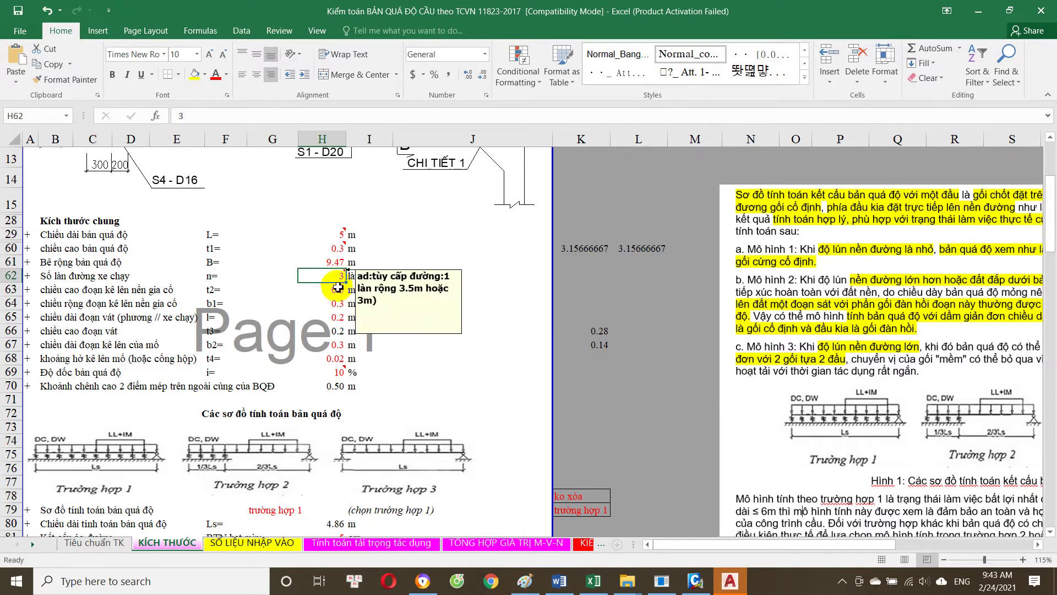
scroll(330, 283, "down", 1)
scroll(86, 272, "up", 1)
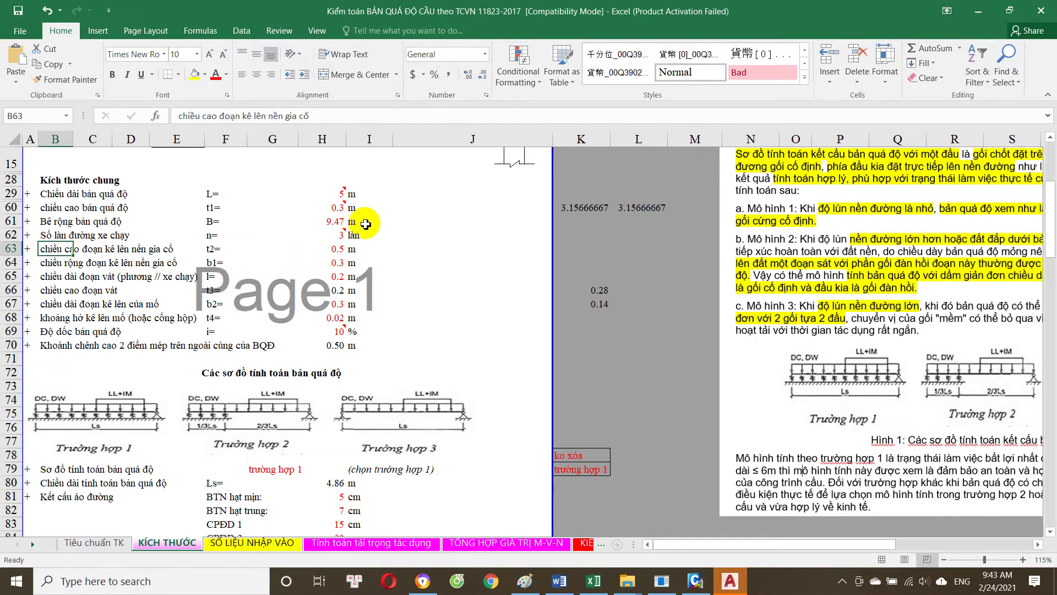
left_click(311, 236)
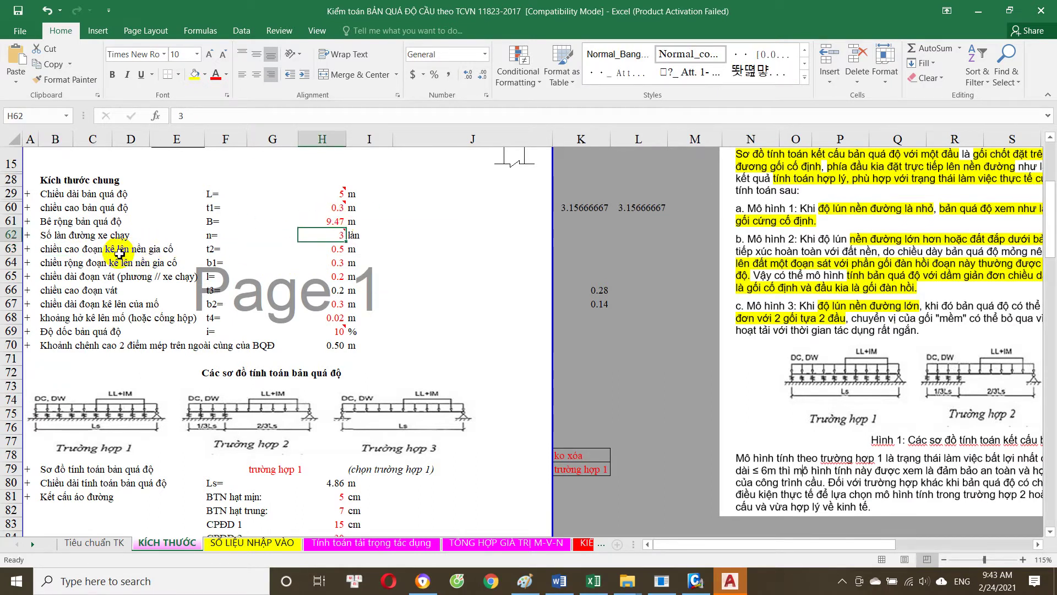
left_click(337, 250)
scroll(271, 276, "up", 1)
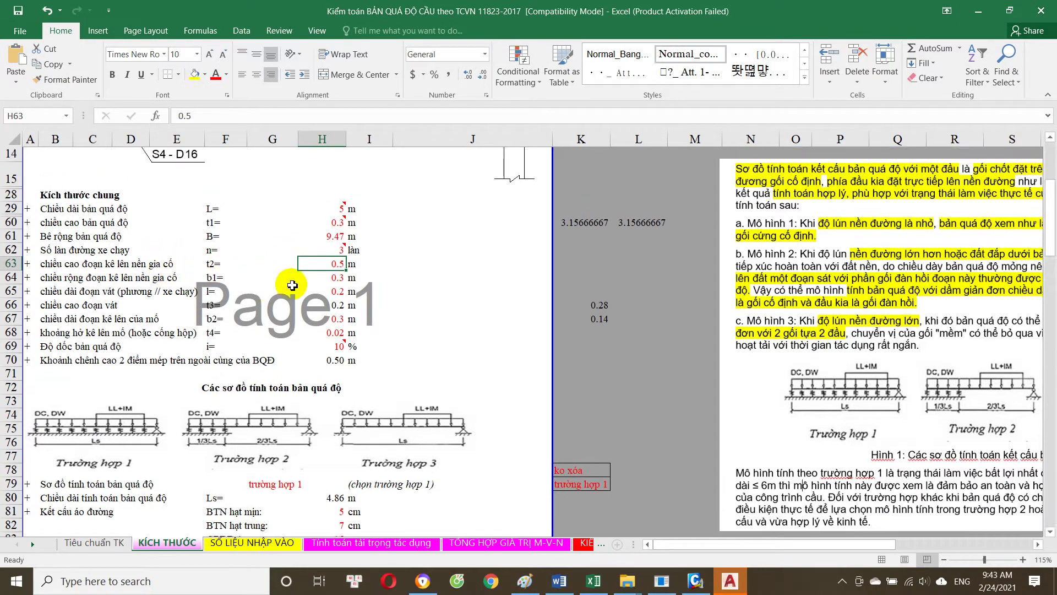
scroll(331, 342, "up", 1)
scroll(298, 331, "up", 2)
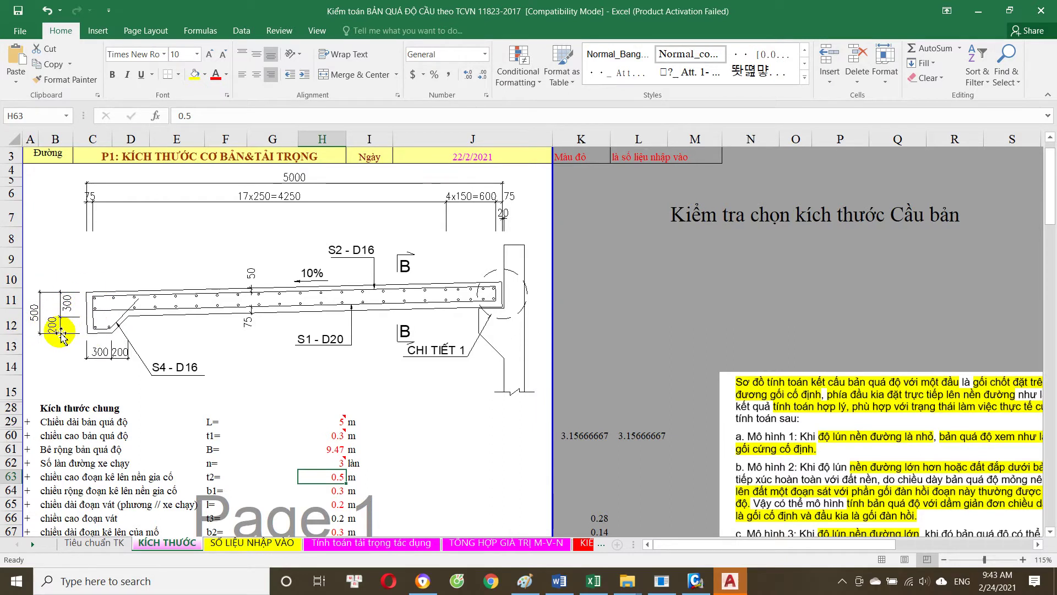
scroll(71, 308, "down", 2)
scroll(91, 237, "down", 2)
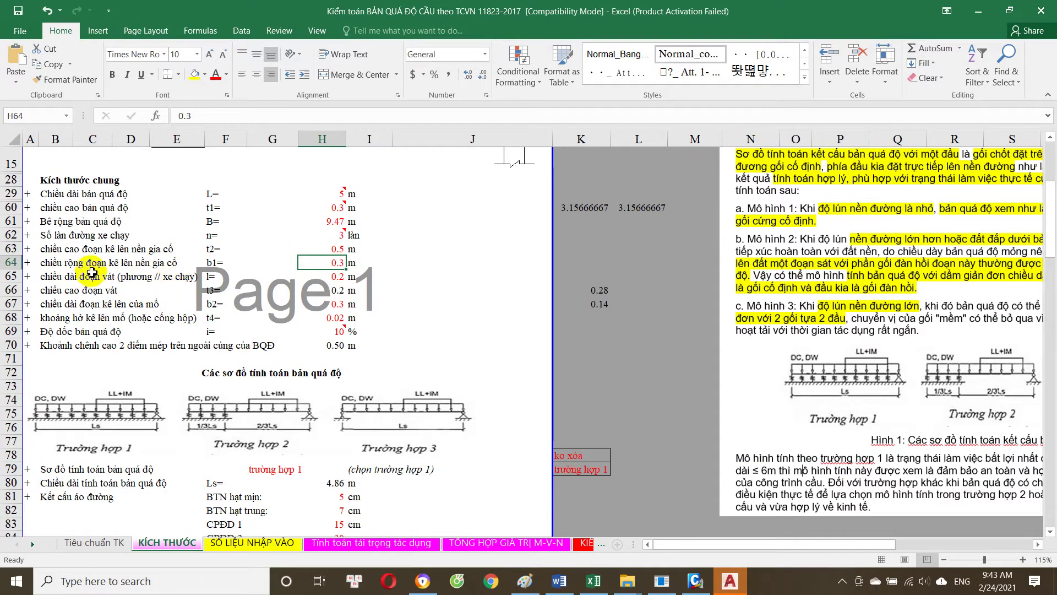
scroll(188, 314, "up", 5)
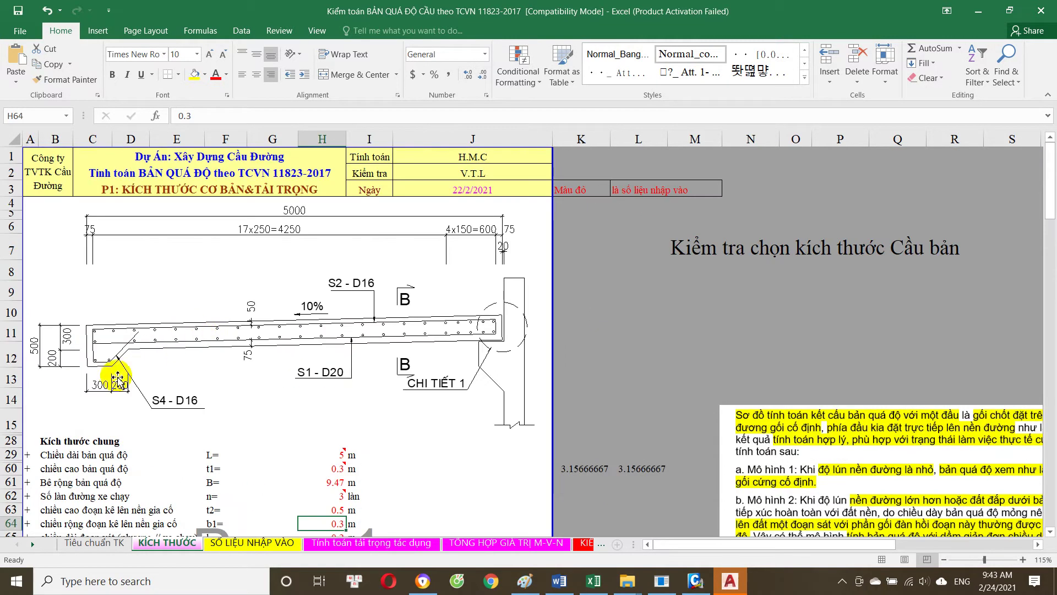
scroll(110, 374, "down", 1)
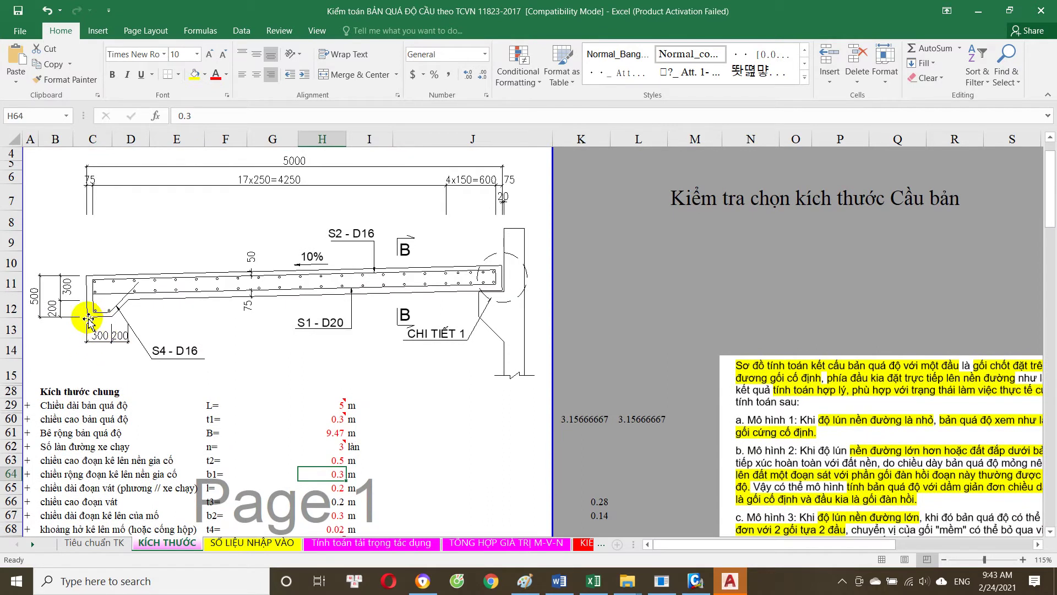
scroll(107, 322, "down", 2)
scroll(278, 377, "down", 2)
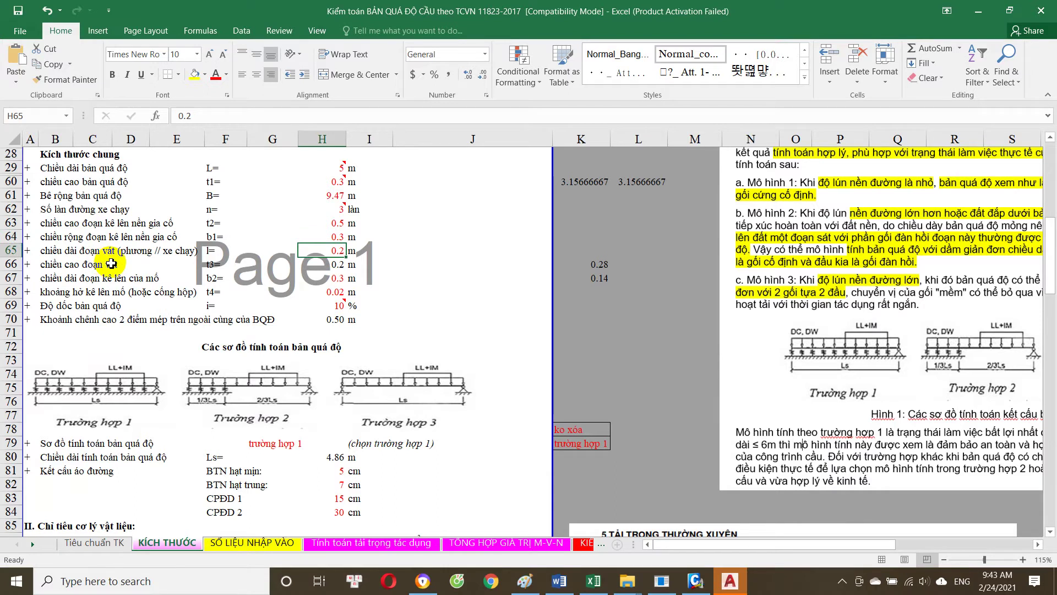
scroll(146, 259, "up", 4)
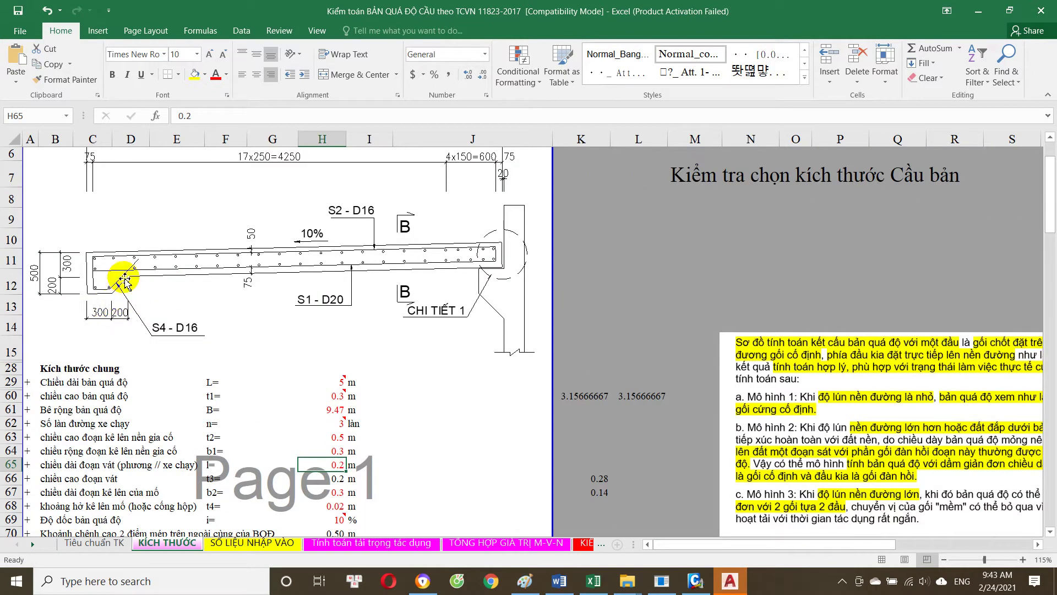
scroll(127, 283, "down", 2)
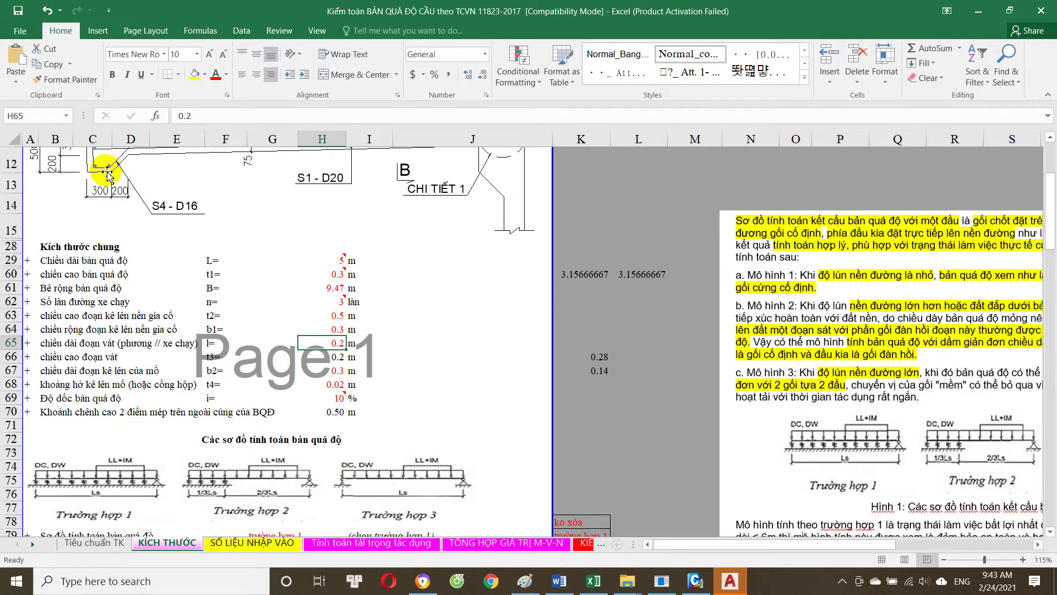
scroll(322, 307, "down", 2)
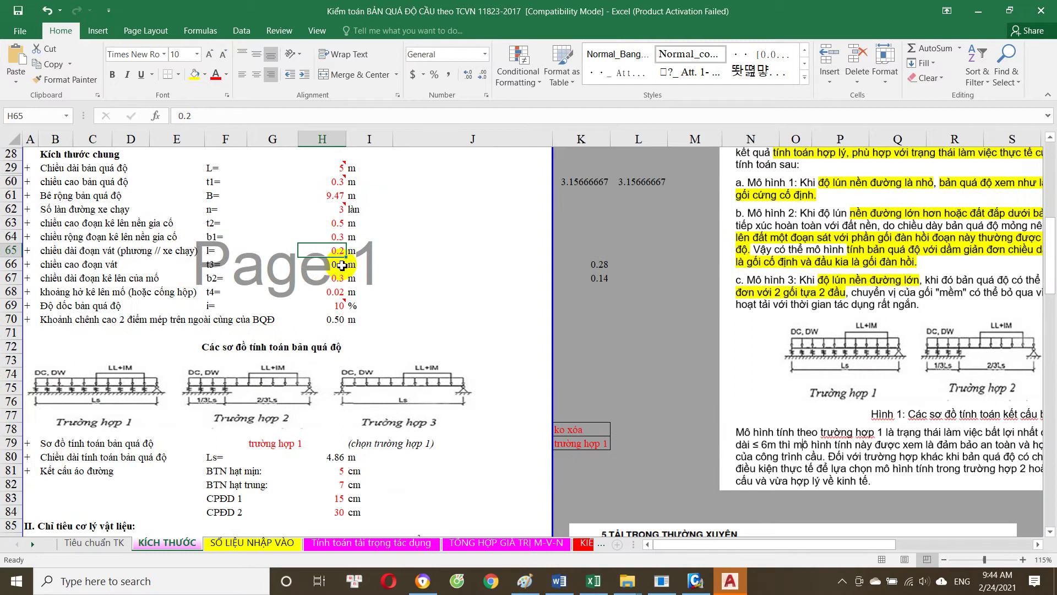
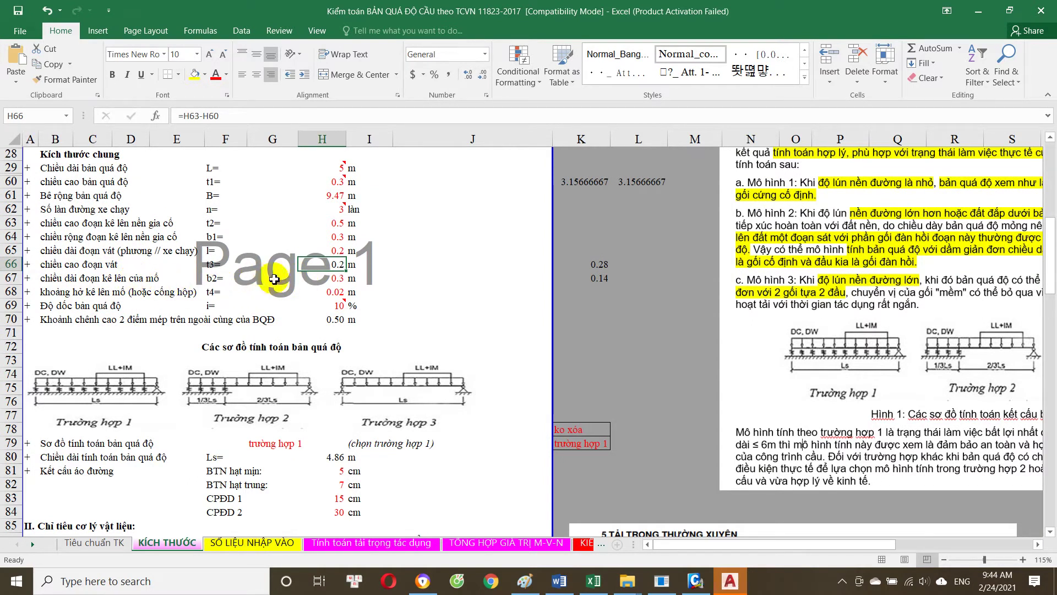
Step: Inspect the chamfer-height formula =H63-H60 in H66 without editing it
double_click(339, 266)
scroll(337, 286, "up", 3)
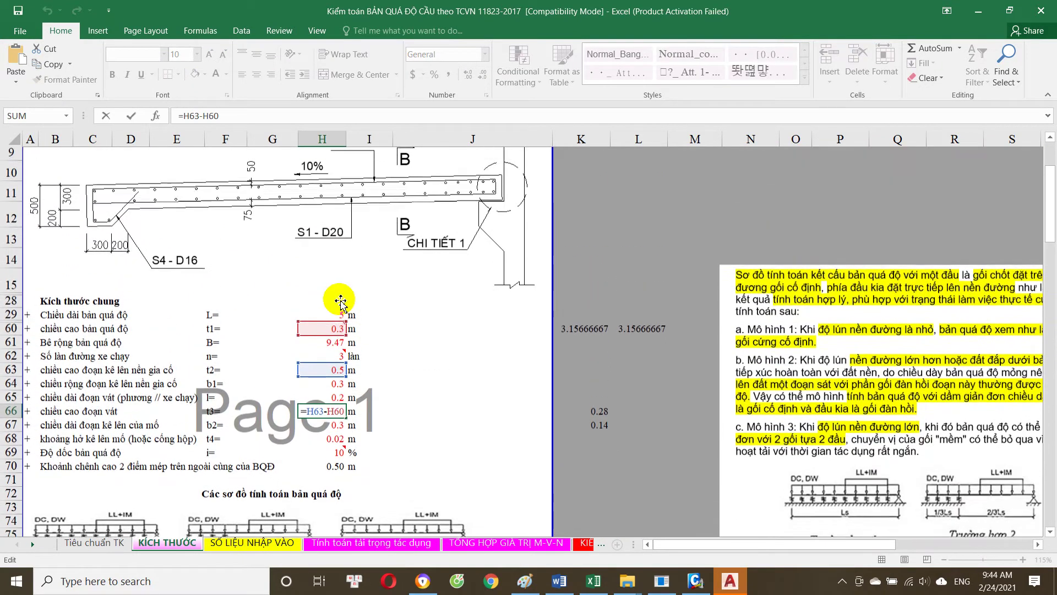
scroll(220, 284, "down", 1)
key("Escape")
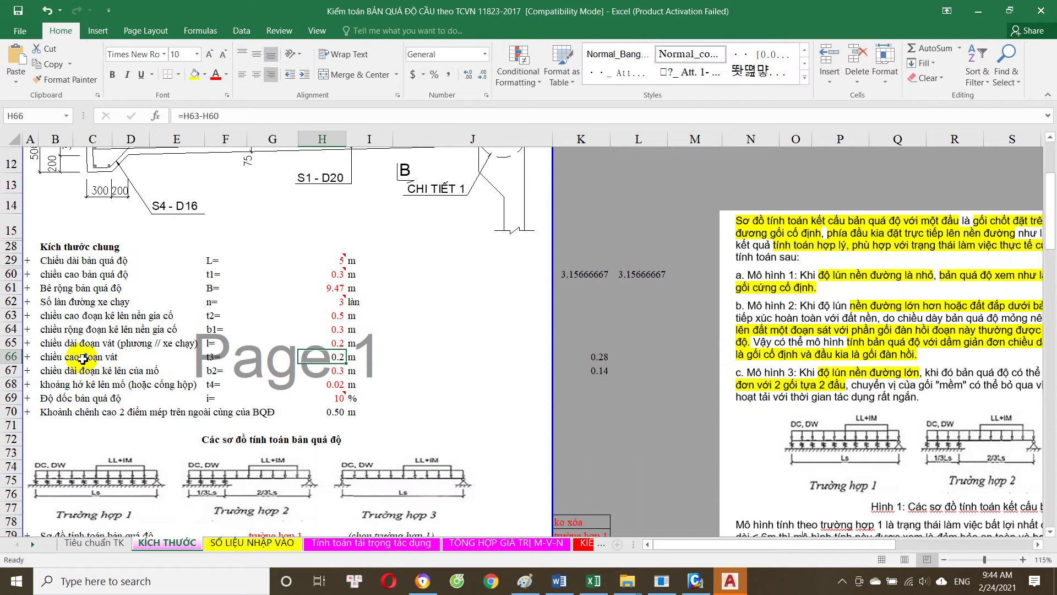
left_click(64, 360)
scroll(102, 343, "up", 2)
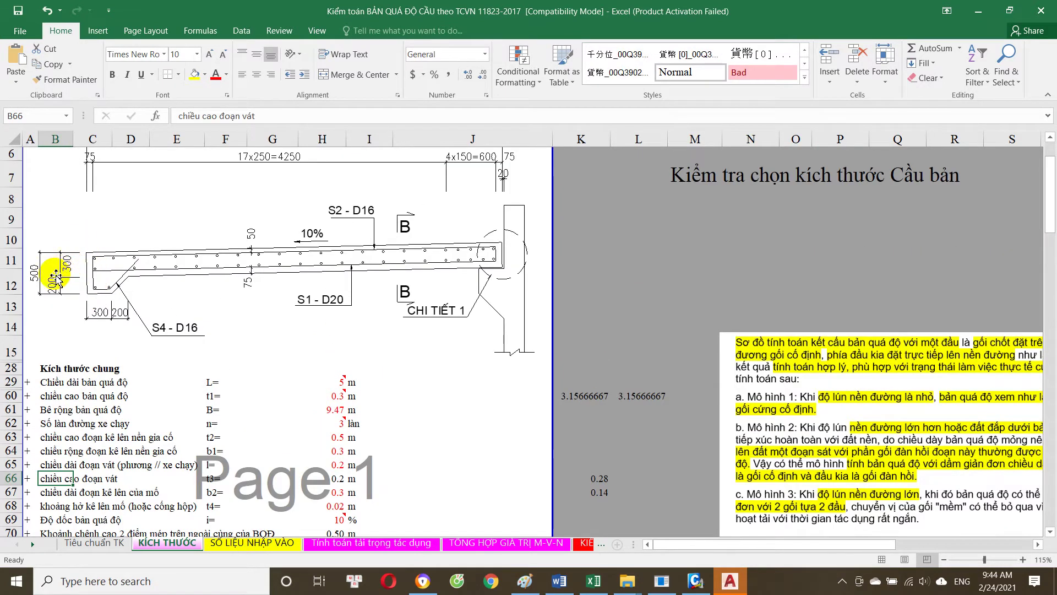
scroll(287, 408, "down", 1)
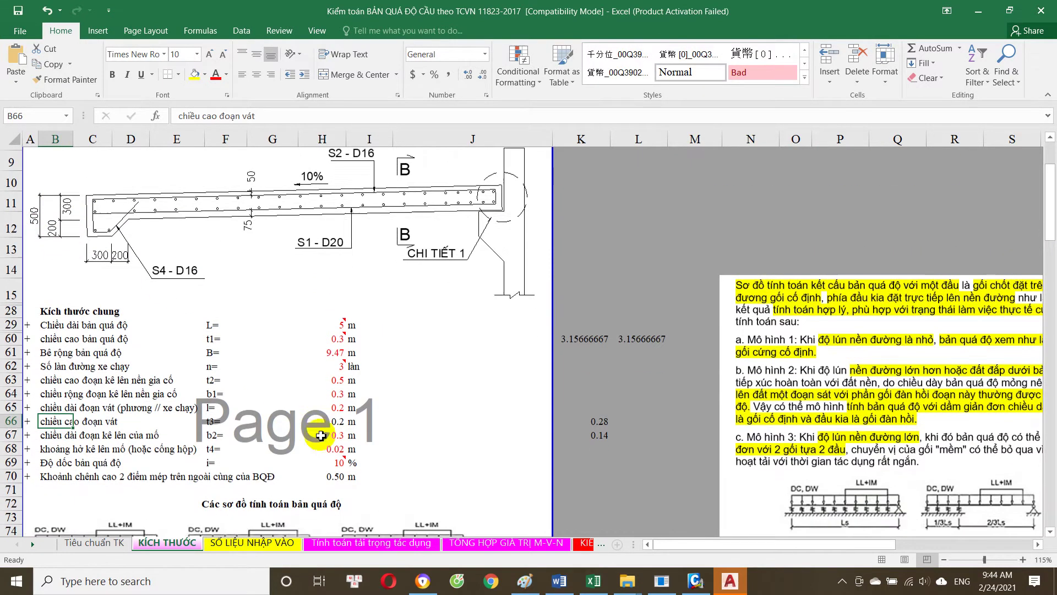
double_click(337, 418)
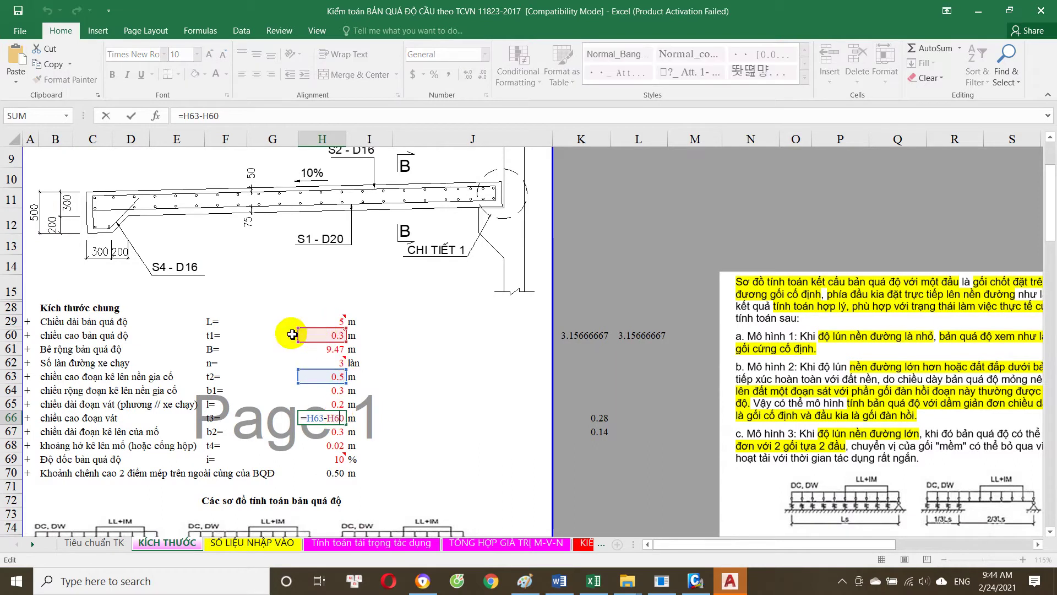
scroll(127, 338, "up", 2)
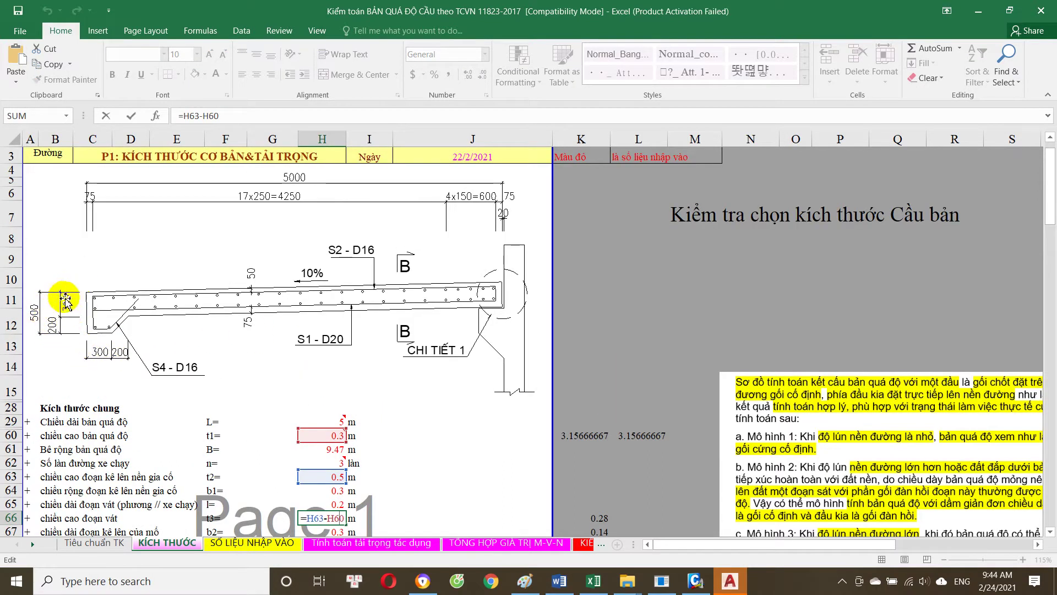
scroll(283, 377, "down", 4)
key("Escape")
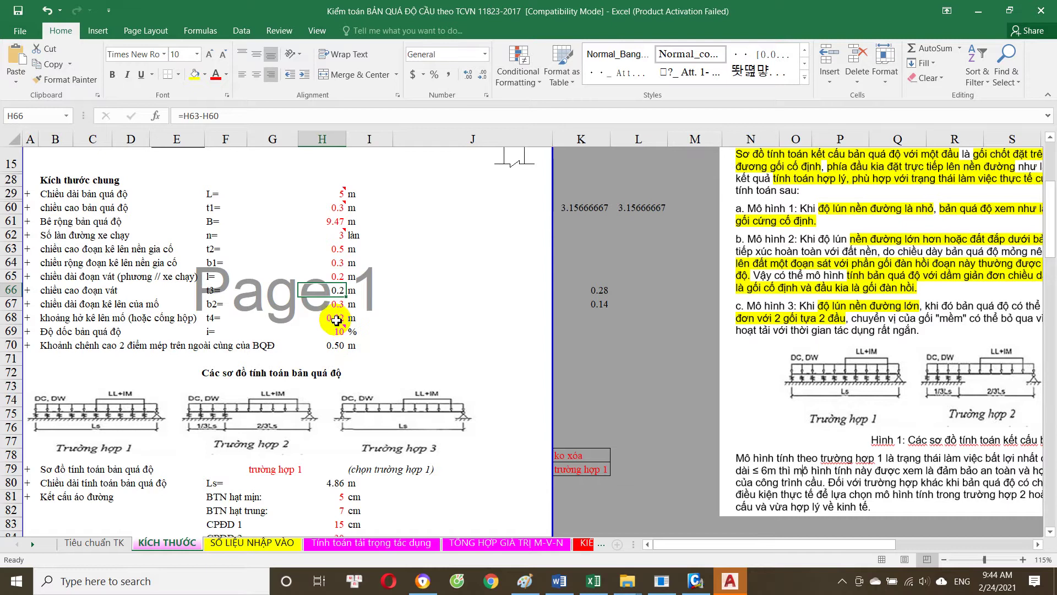
Step: Check the abutment seat length of 0.3 in H67, then go to the Civil 3D drawing
left_click(91, 304)
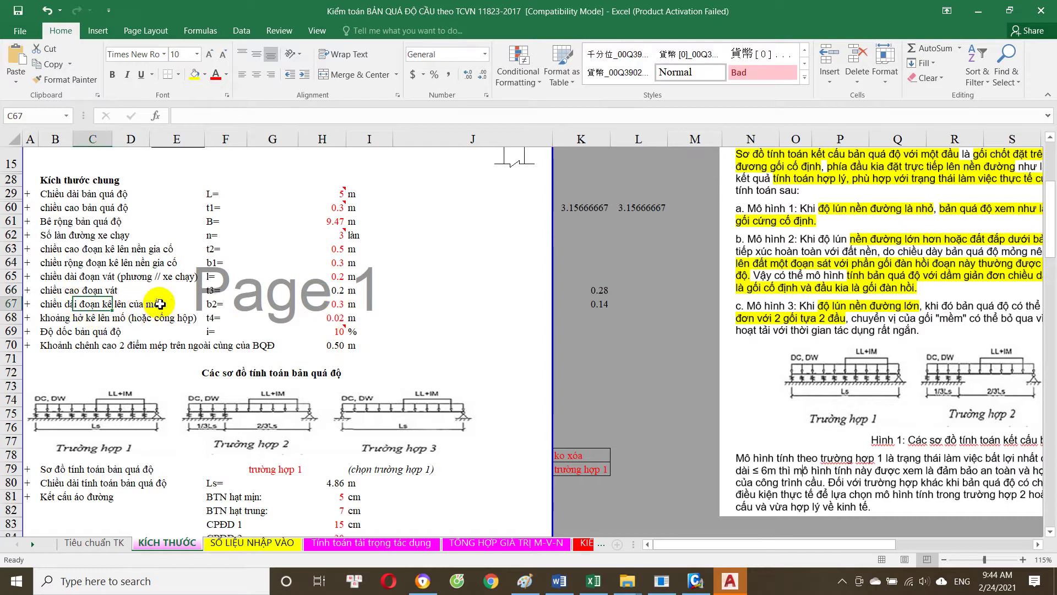
left_click(321, 307)
scroll(484, 311, "up", 3)
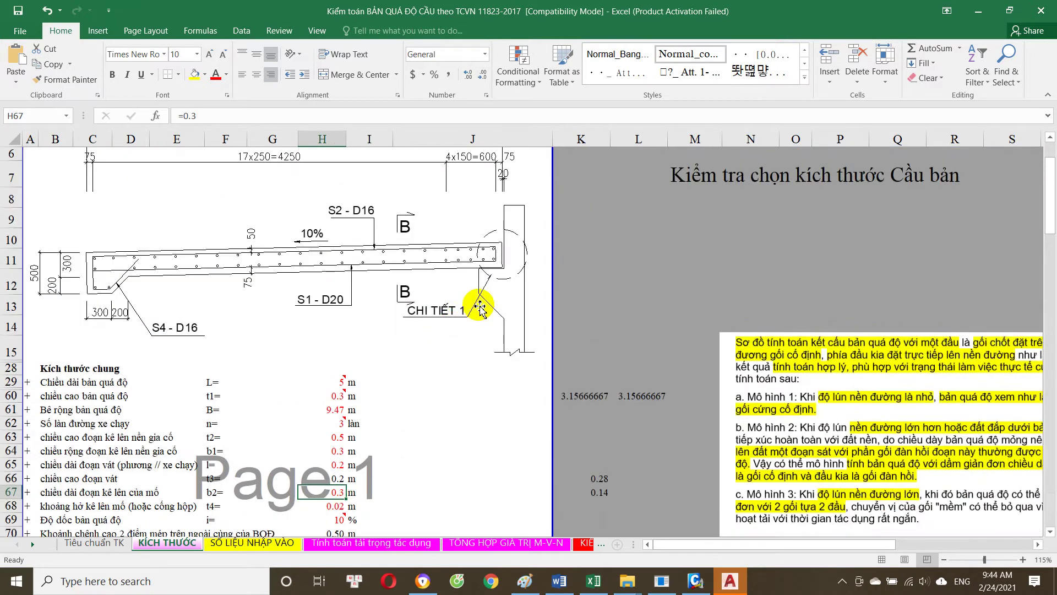
scroll(497, 325, "up", 1)
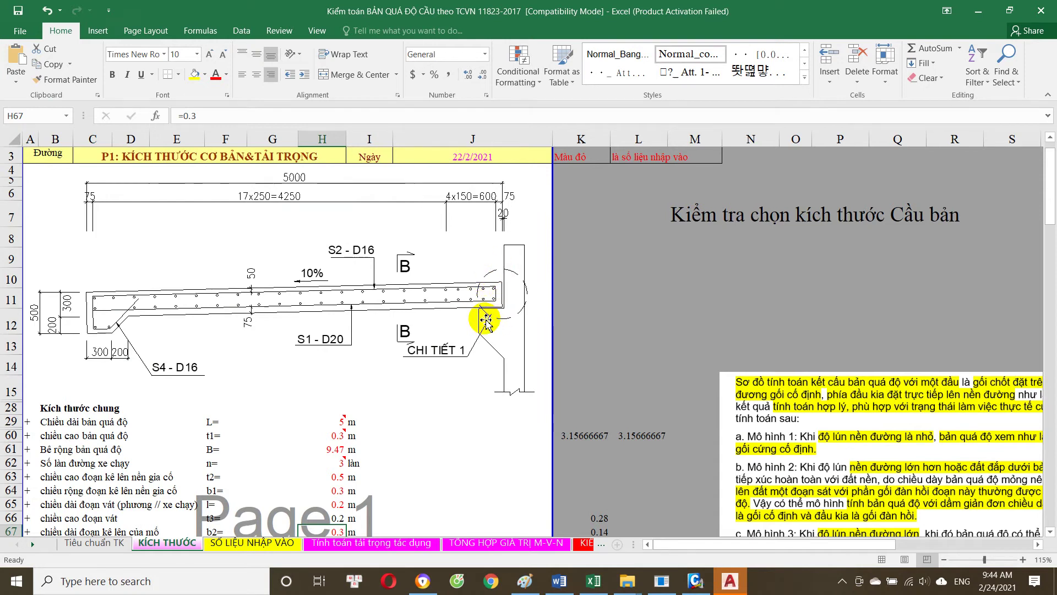
scroll(481, 315, "down", 4)
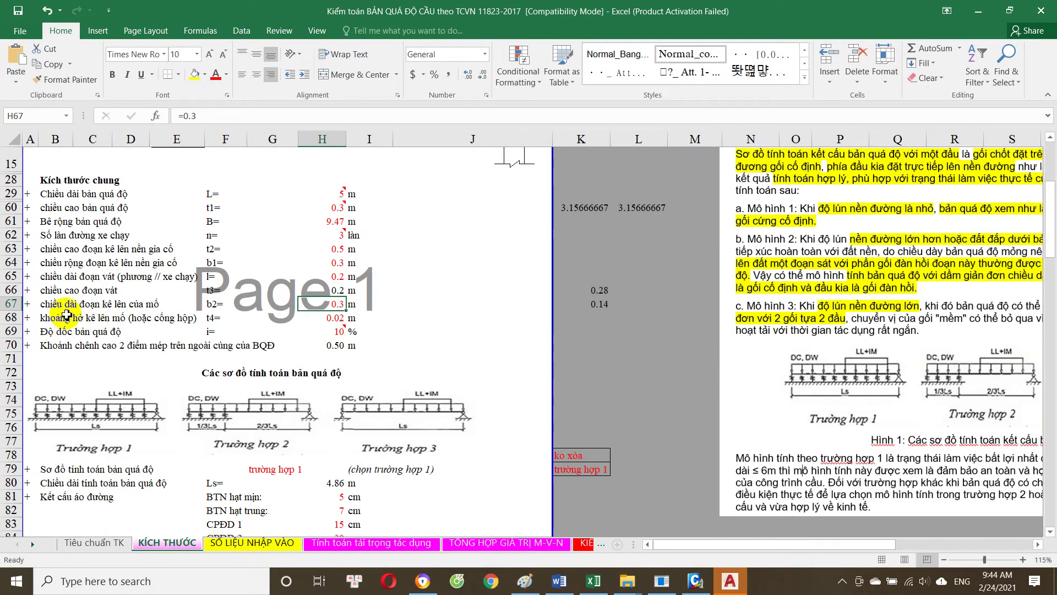
scroll(330, 320, "up", 2)
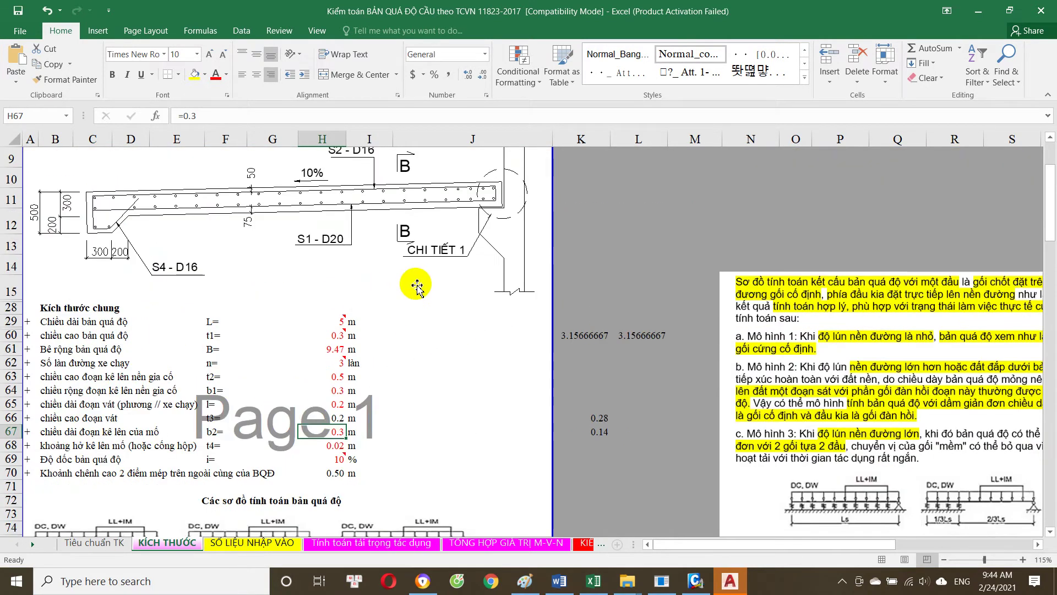
scroll(490, 271, "up", 2)
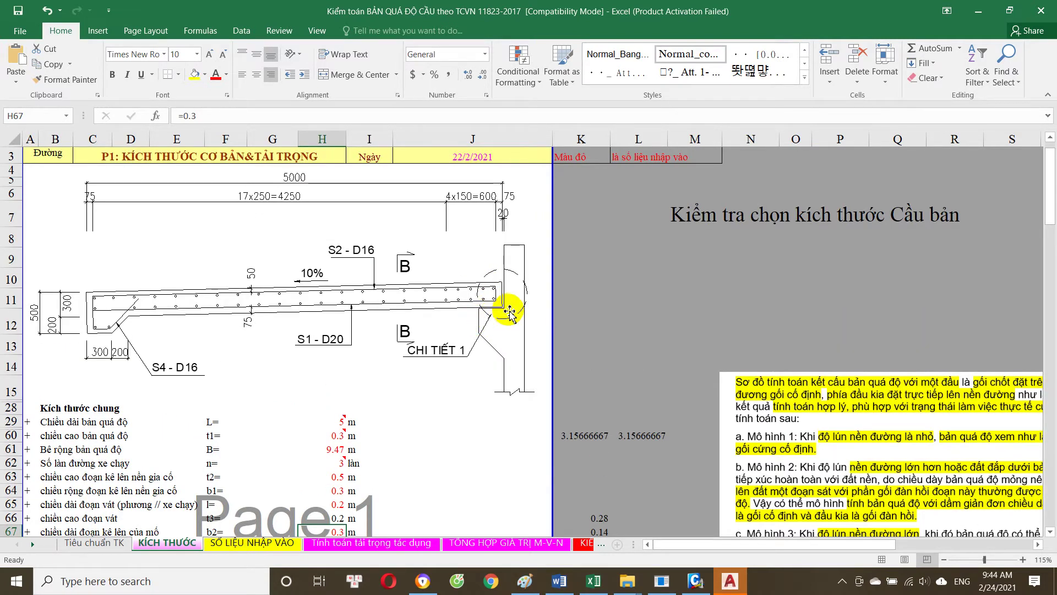
left_click(722, 582)
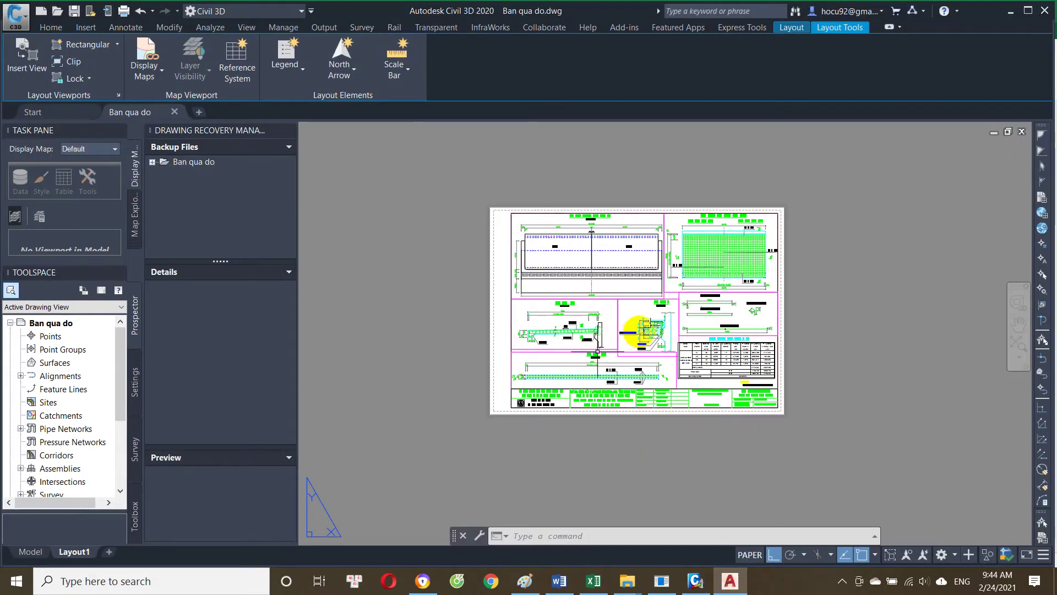
Step: Switch from the layout to model space and zoom to the CHI TIẾT 1 detail
scroll(637, 361, "up", 2)
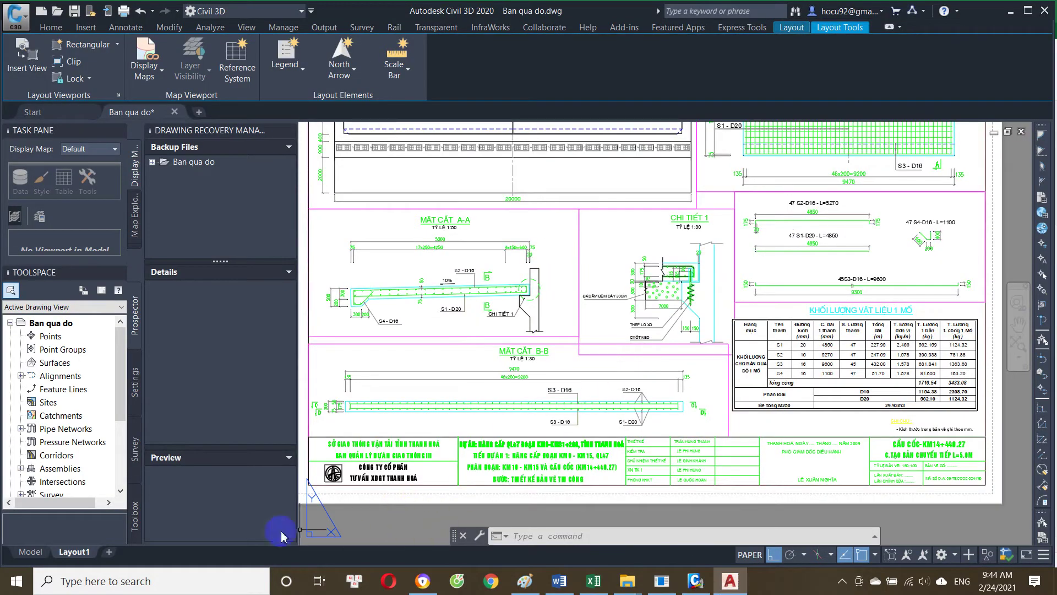
left_click(31, 551)
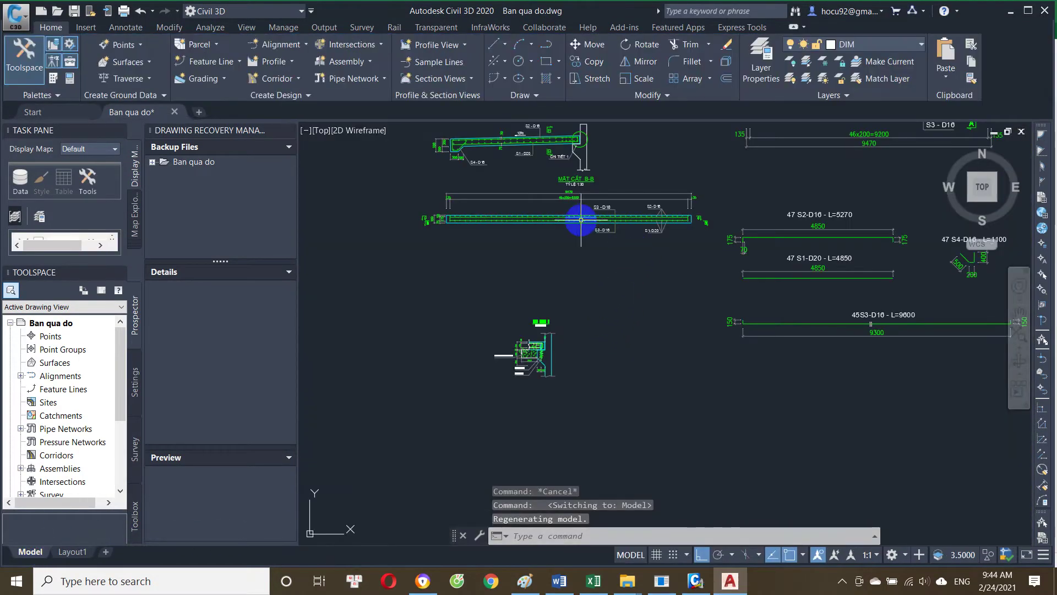
scroll(590, 181, "up", 3)
scroll(512, 232, "up", 3)
scroll(585, 297, "up", 2)
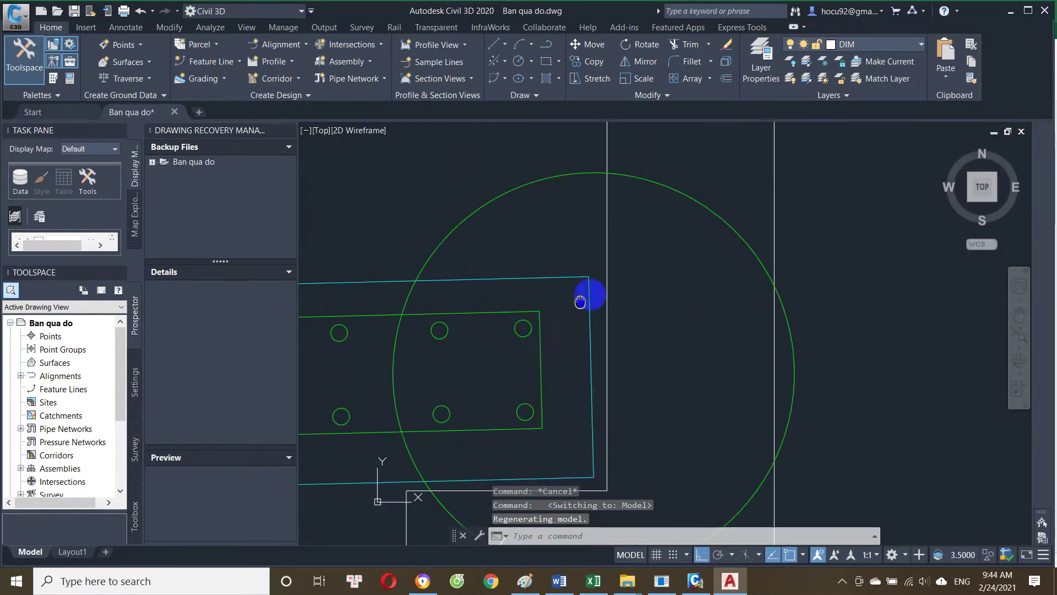
scroll(632, 275, "down", 1)
Step: Start and cancel a DLI linear dimension, then pick and clear objects at the slab end
type("dli")
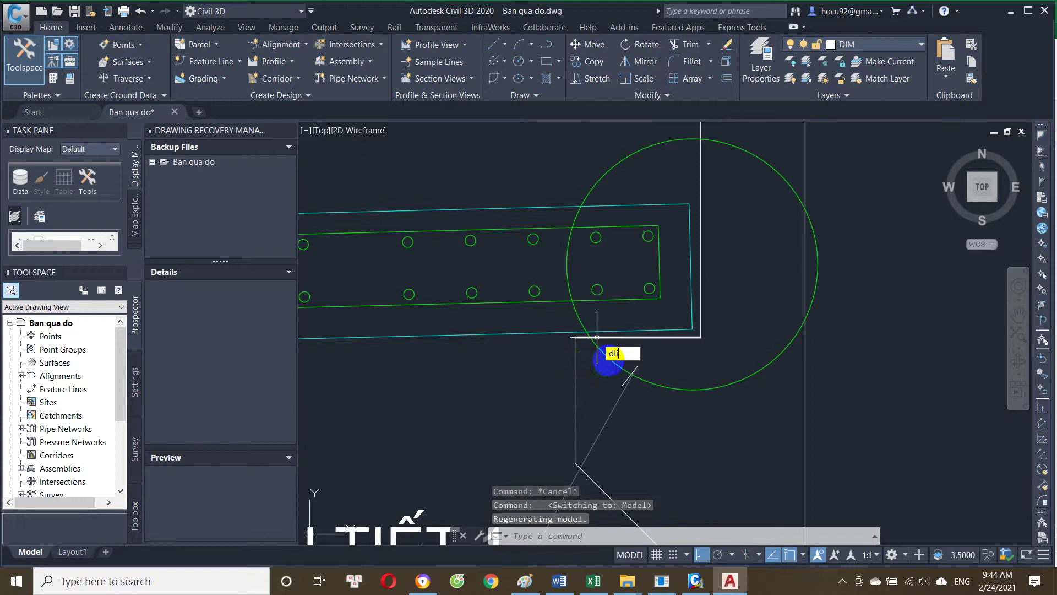
key("Return")
key("Escape")
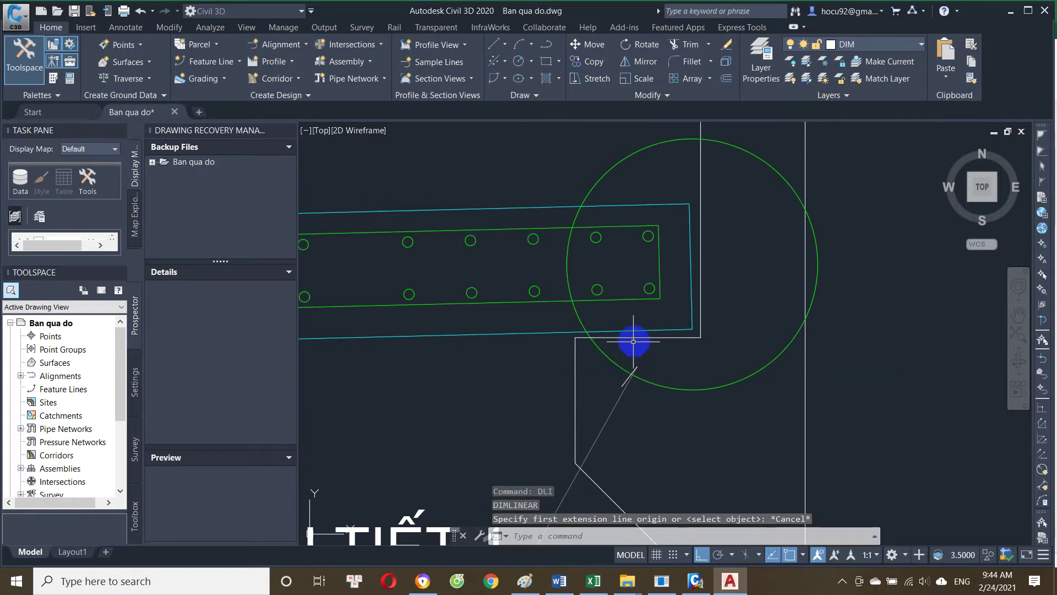
left_click(633, 337)
scroll(633, 348, "up", 3)
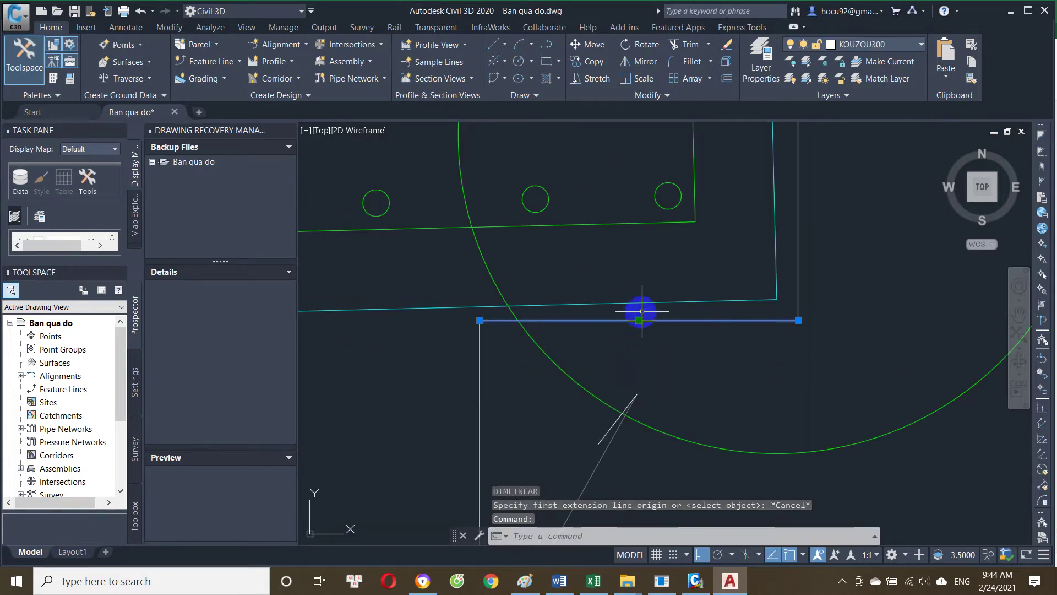
key("Escape")
left_click(622, 345)
key("Escape")
scroll(605, 351, "down", 3)
Step: Pick two slab-end points for a linear dimension, then cancel it unplaced
type("d")
key("Return")
left_click(567, 336)
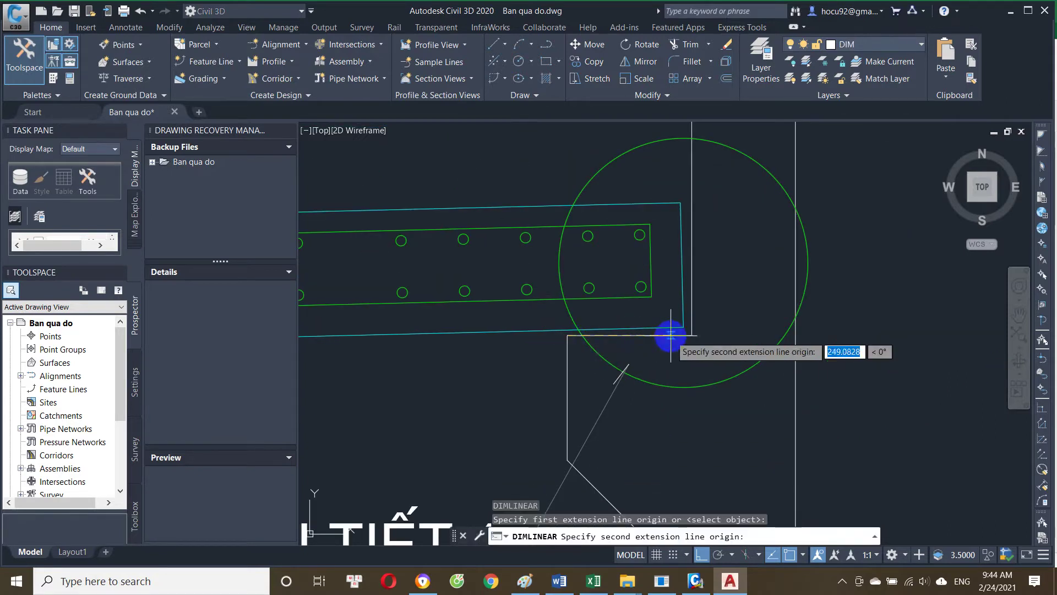
left_click(692, 335)
key("Escape")
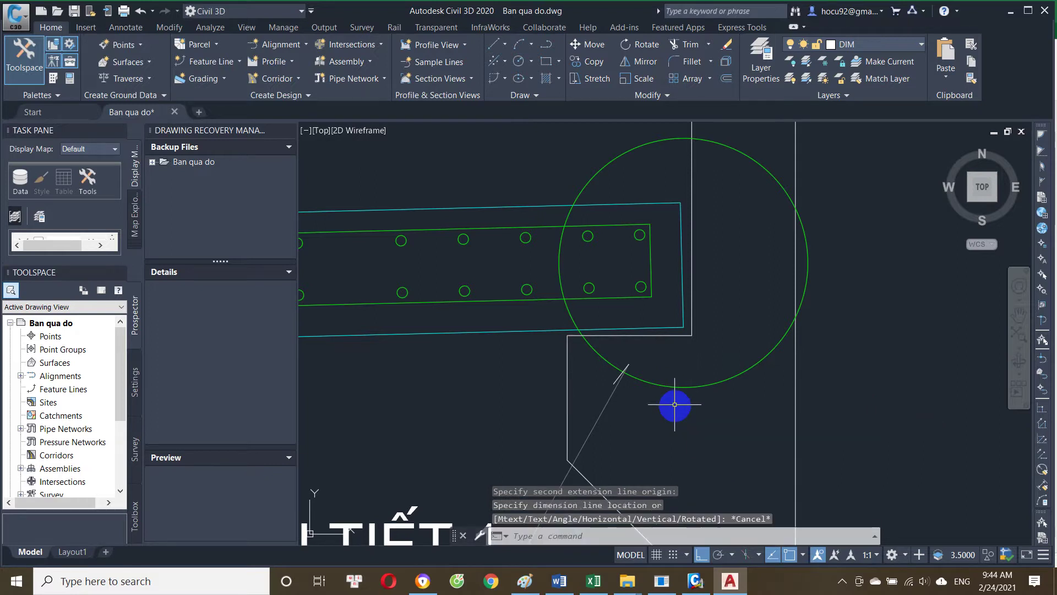
scroll(619, 305, "down", 5)
Step: Check the 17x250=4250 dimension's D50 style in Properties, then open the Dimension Style Manager
left_click(495, 193)
left_click(472, 160)
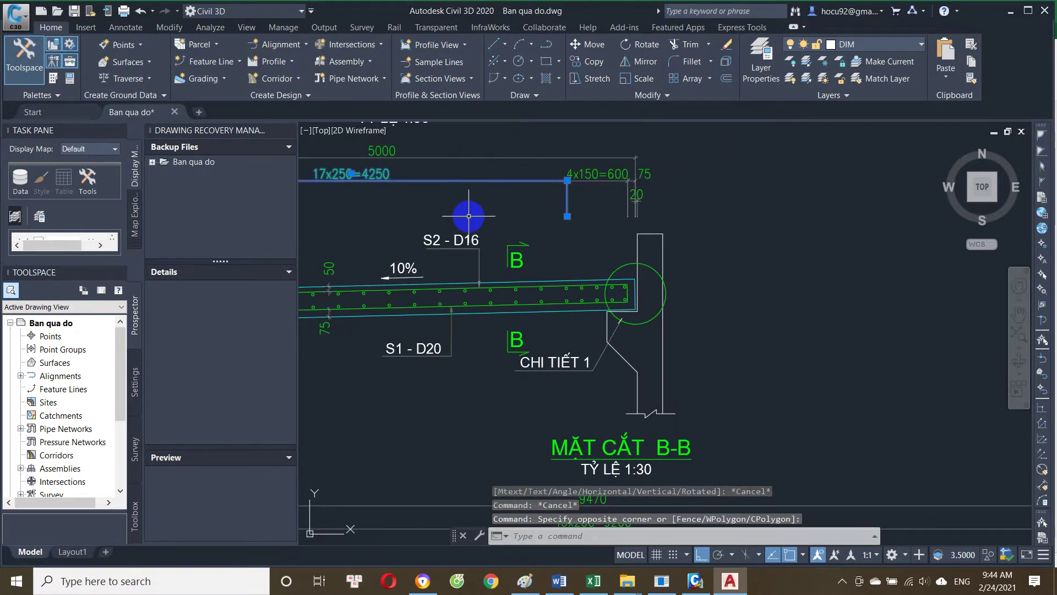
key("ctrl+1")
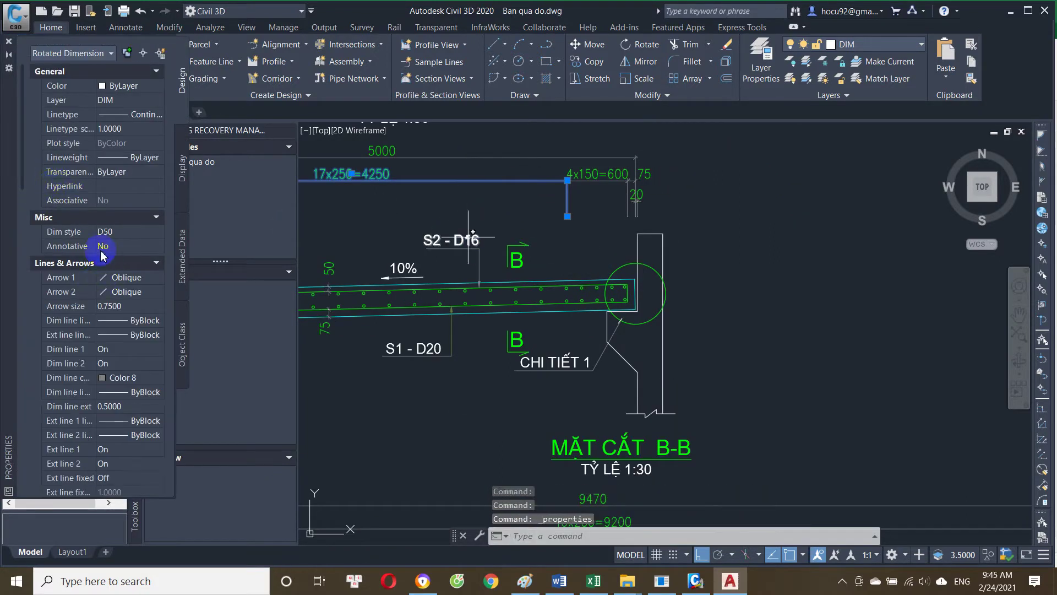
left_click(9, 43)
key("Escape")
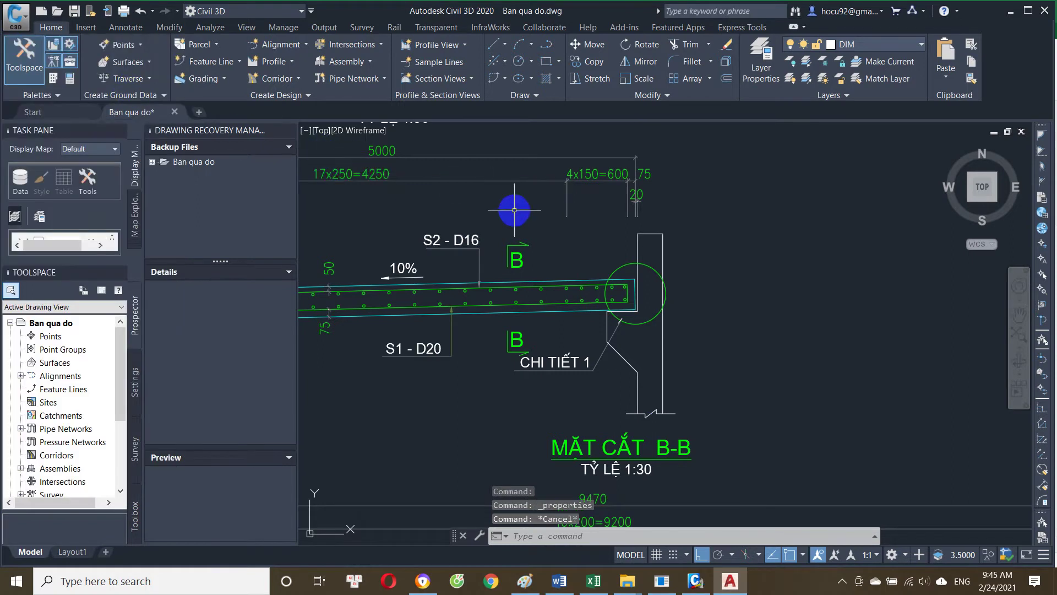
type("d")
key("Return")
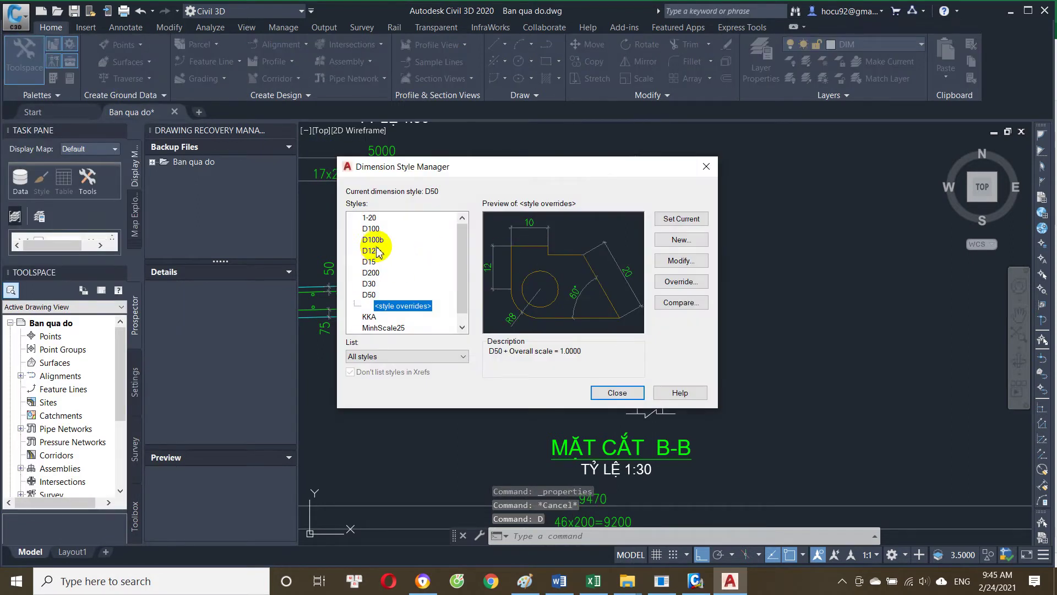
Step: Make the chosen dimension style current, discarding its style overrides
left_click(681, 219)
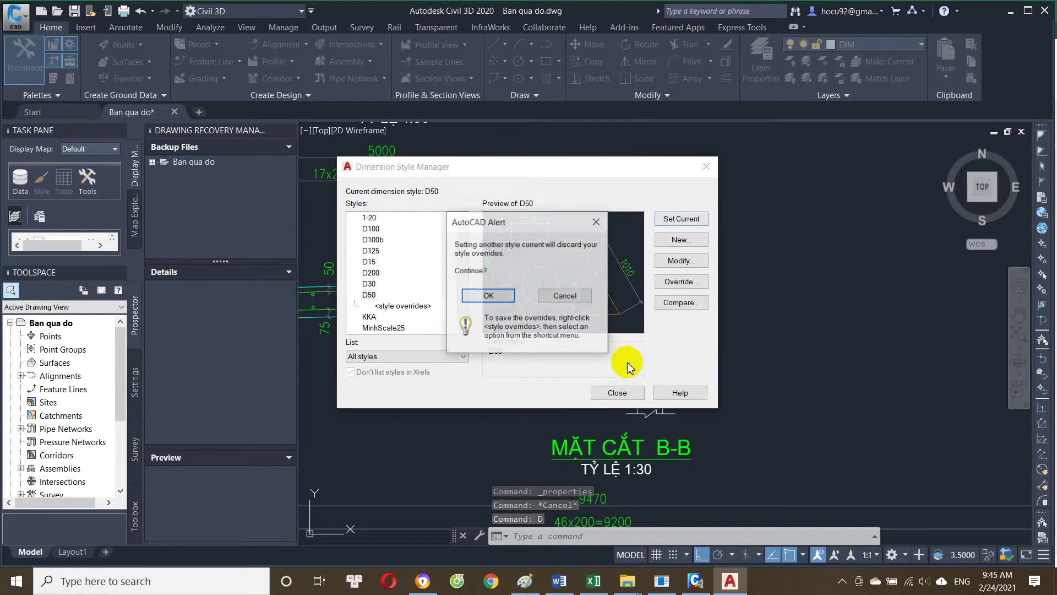
left_click(489, 296)
left_click(617, 392)
Step: Add a 300 linear dimension across the seat below the slab end
type("dli")
key("Return")
scroll(611, 314, "up", 4)
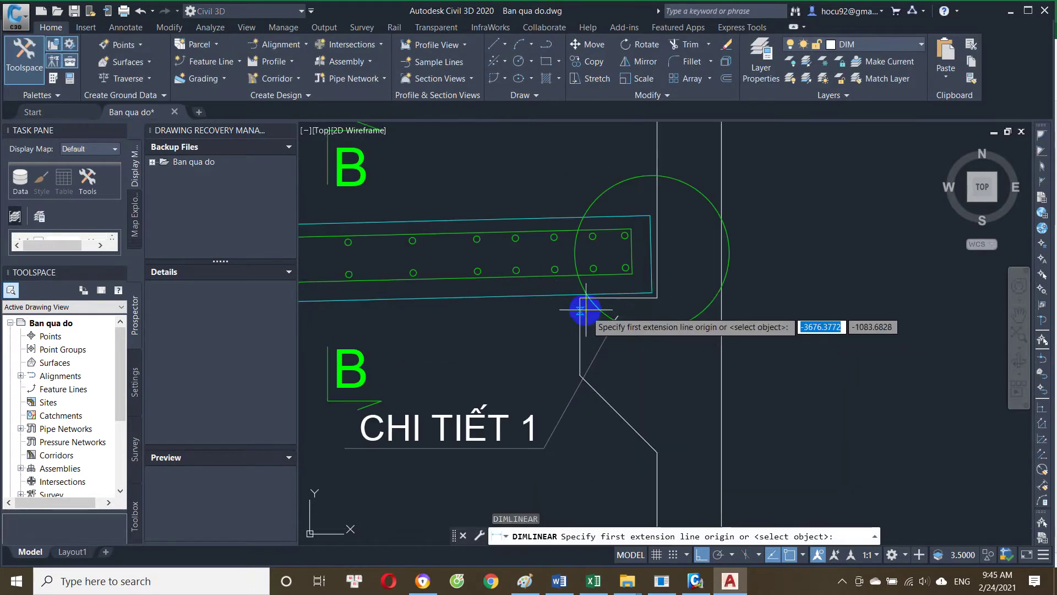
left_click(580, 298)
left_click(655, 299)
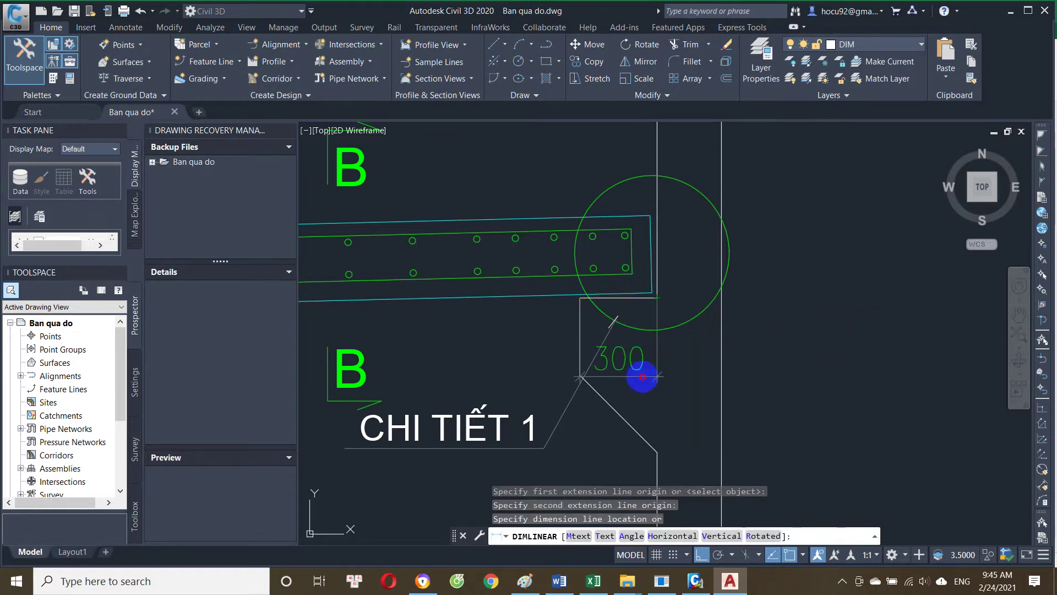
left_click(647, 388)
Step: Check the seat gap value in H68 in Excel, then return to the Civil 3D drawing
left_click(594, 581)
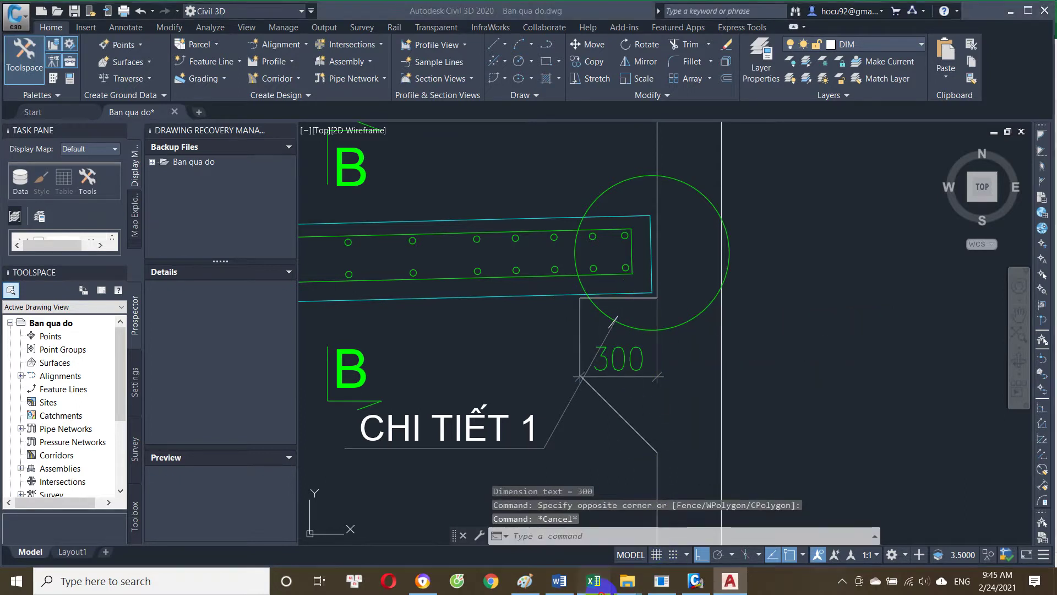
scroll(350, 339, "down", 3)
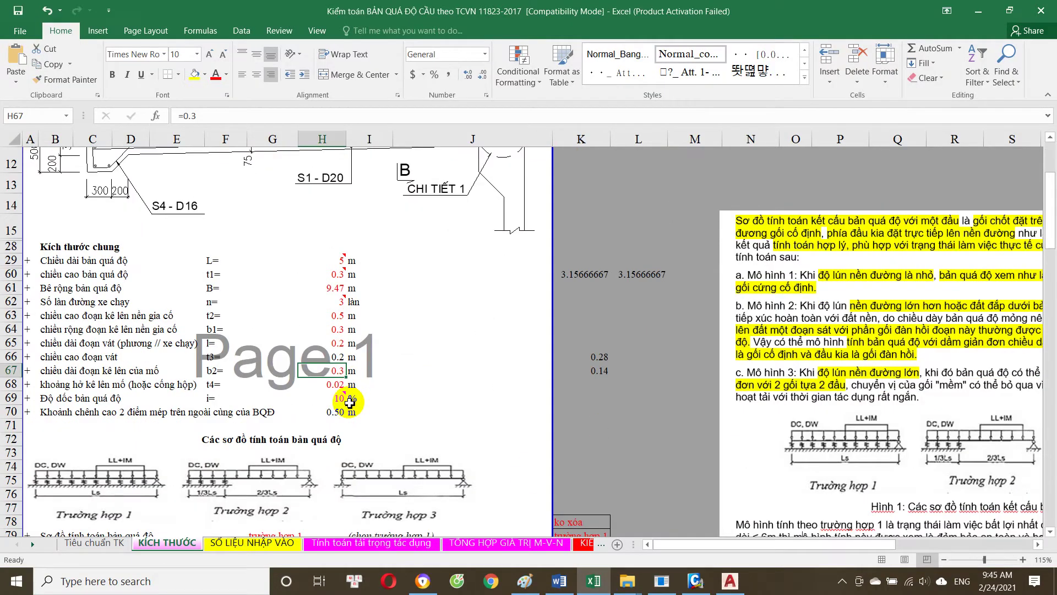
left_click(92, 384)
left_click(334, 389)
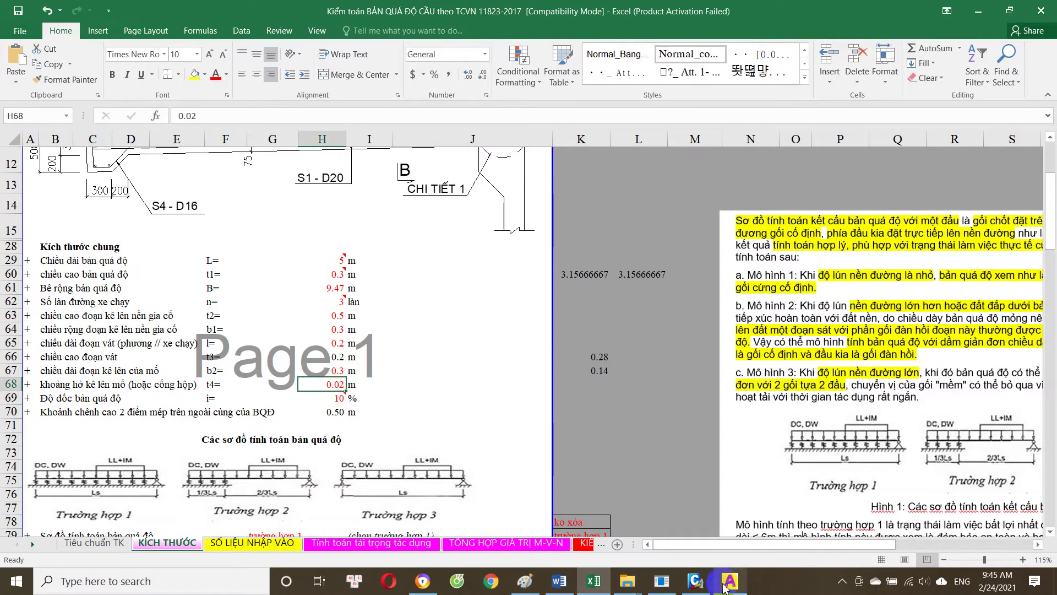
left_click(730, 581)
scroll(666, 172, "down", 2)
scroll(684, 267, "down", 2)
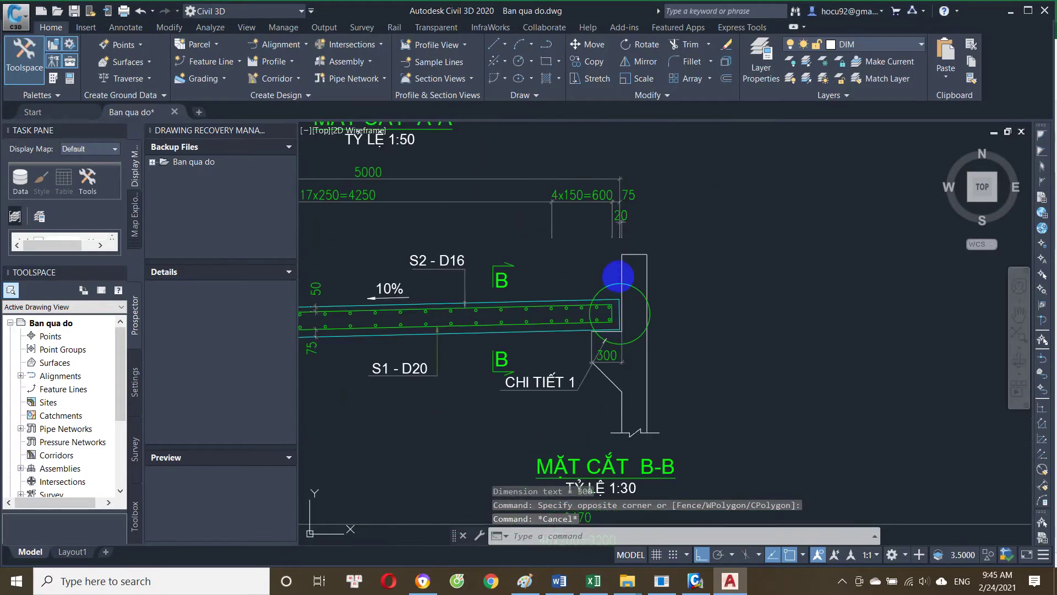
Step: Zoom in and read the 20 slab-end gap dimension
scroll(612, 386, "up", 5)
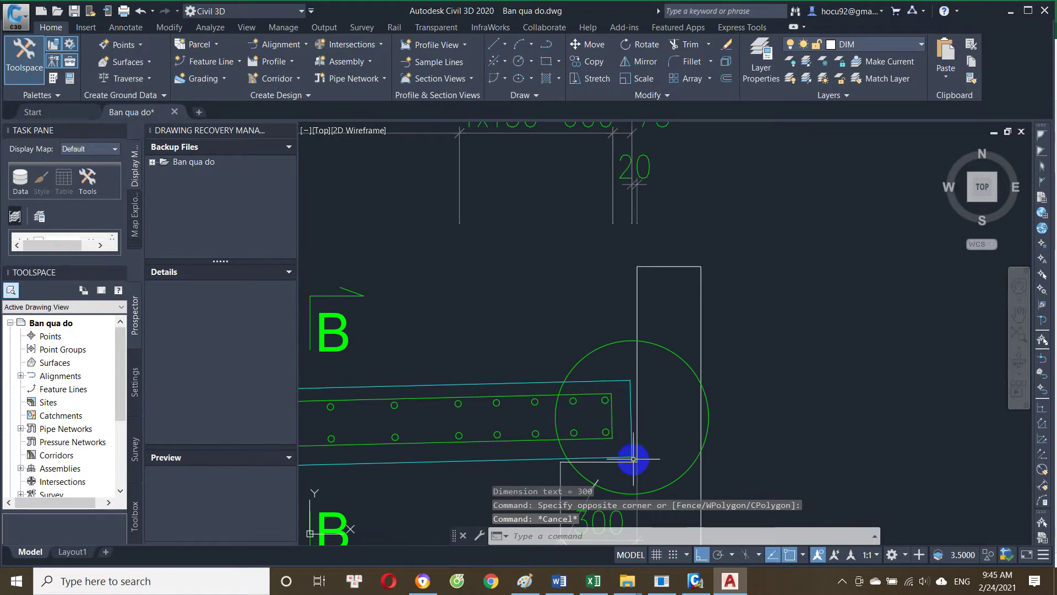
scroll(635, 458, "up", 5)
scroll(618, 446, "down", 5)
left_click(627, 220)
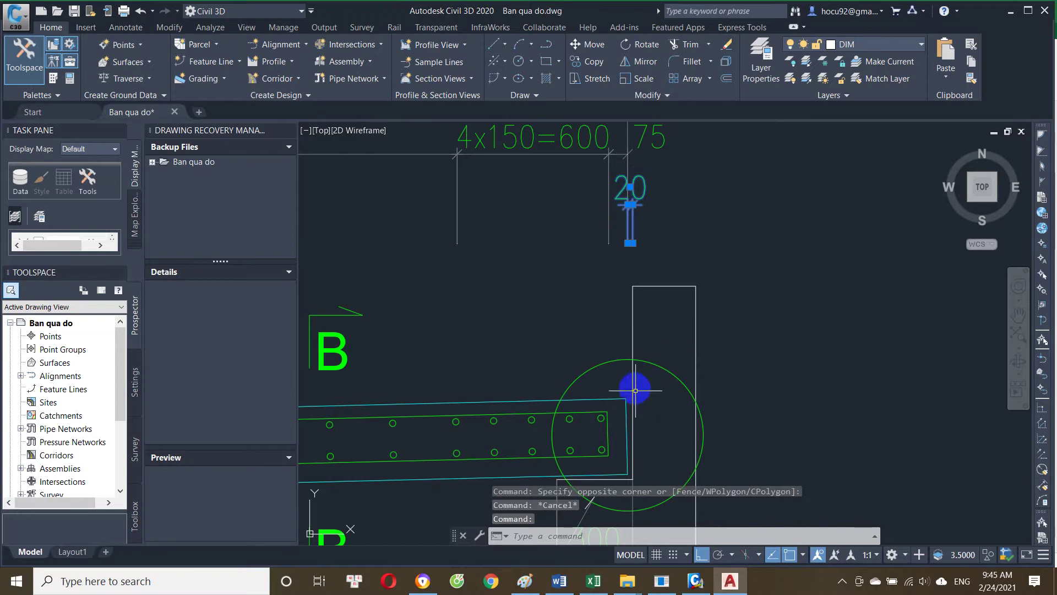
scroll(650, 465, "up", 4)
key("Escape")
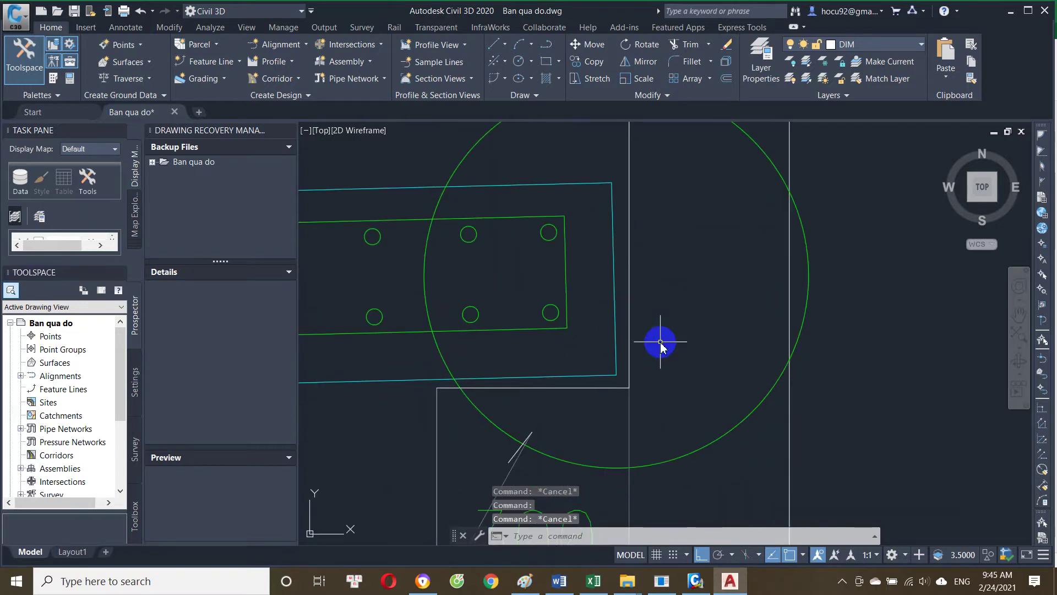
type("dli")
Step: Measure between two slab corners with a linear dimension, cancel it, and return to Excel
key("Return")
left_click(626, 374)
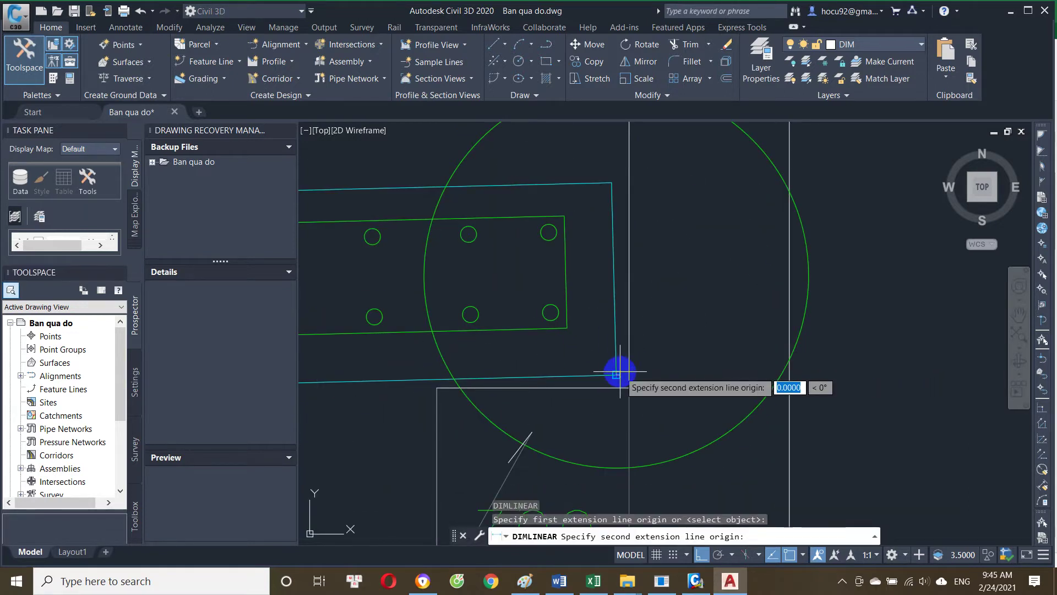
left_click(641, 338)
key("Escape")
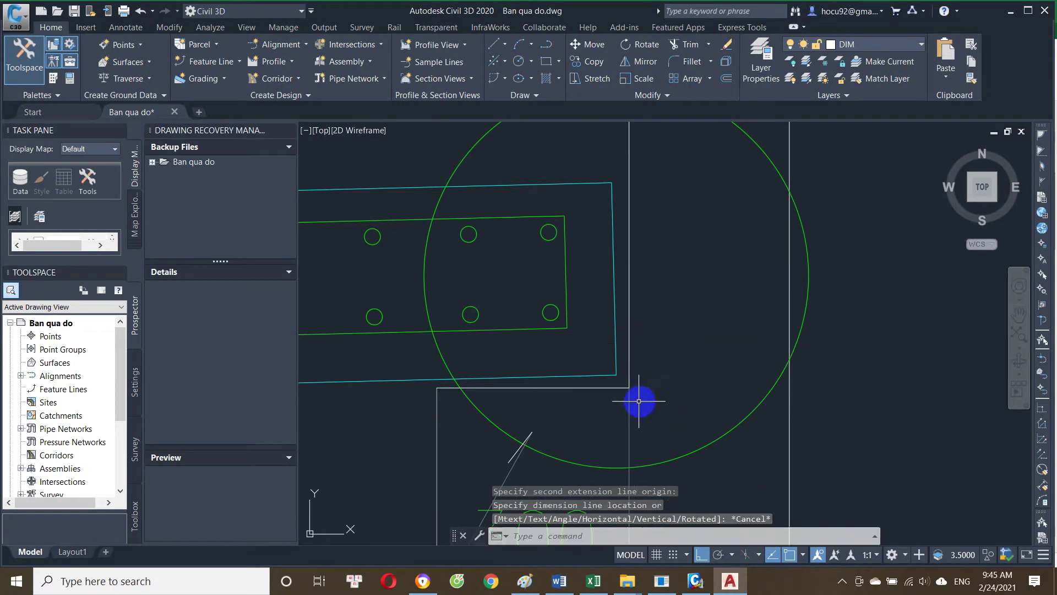
left_click(661, 581)
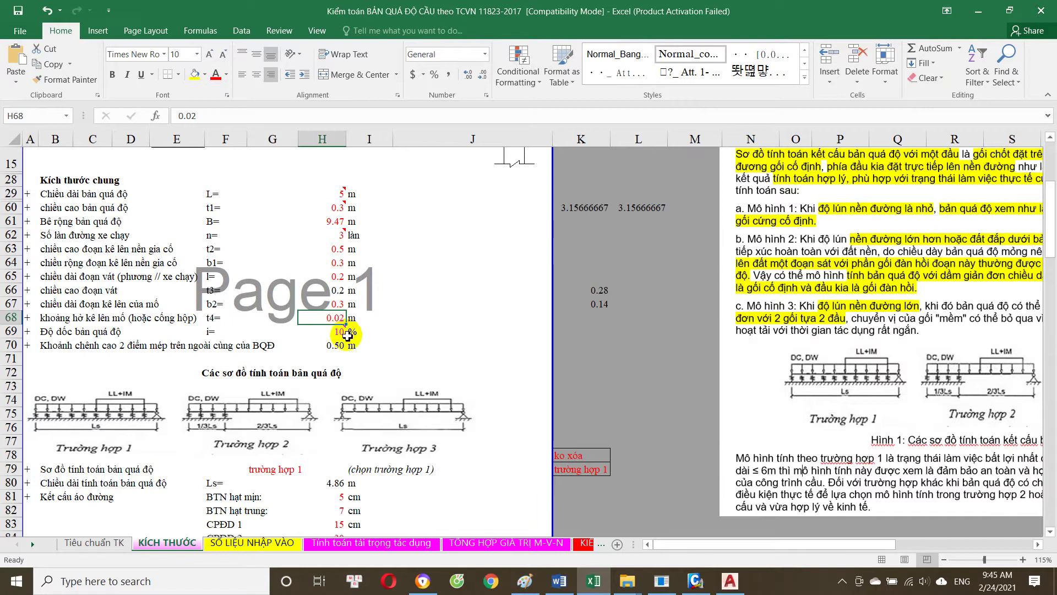
left_click(338, 332)
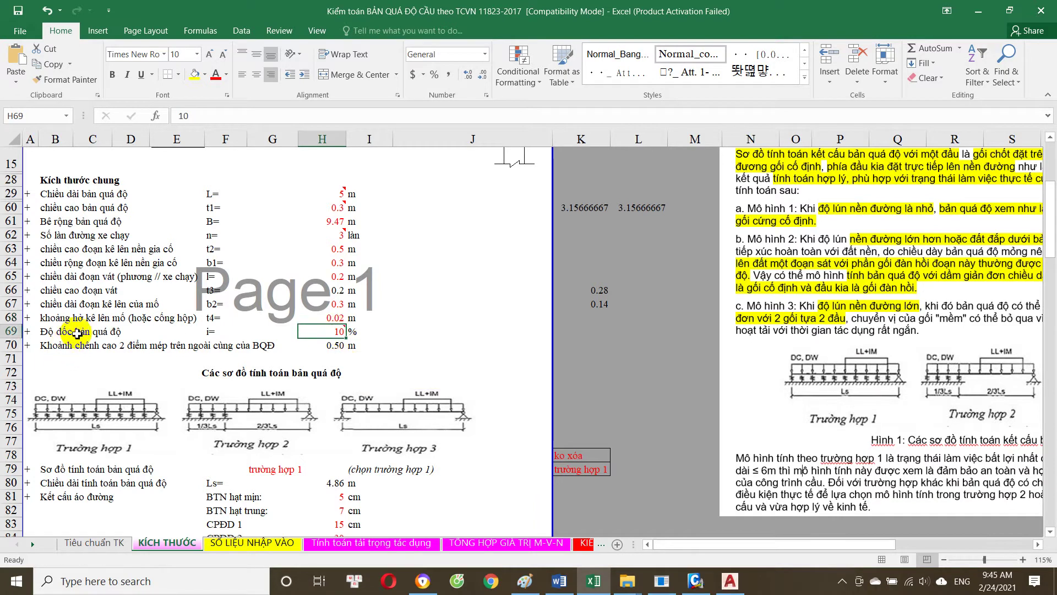
scroll(335, 353, "up", 2)
left_click(730, 580)
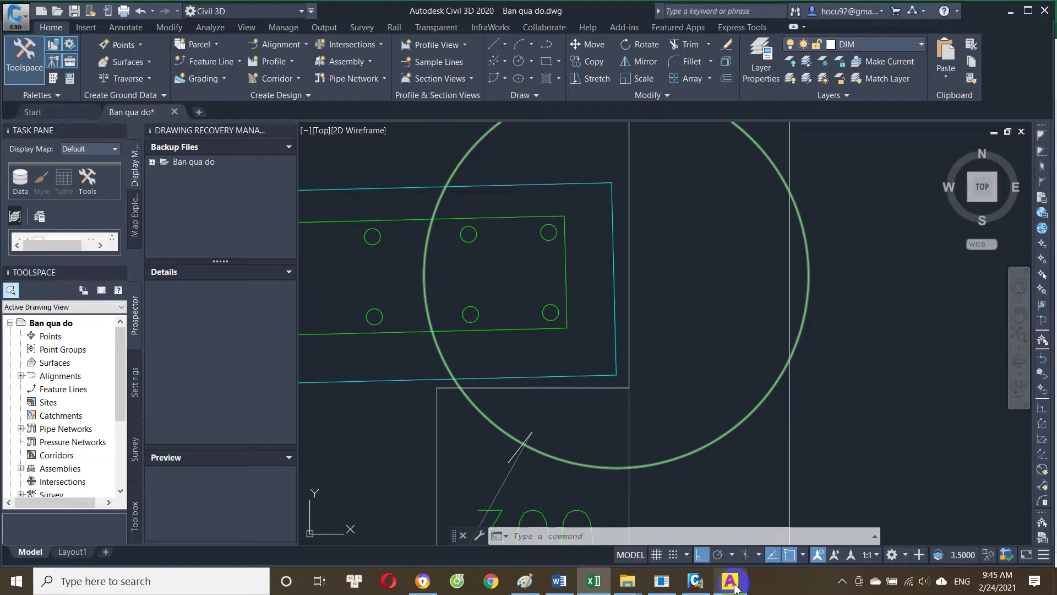
left_click(593, 581)
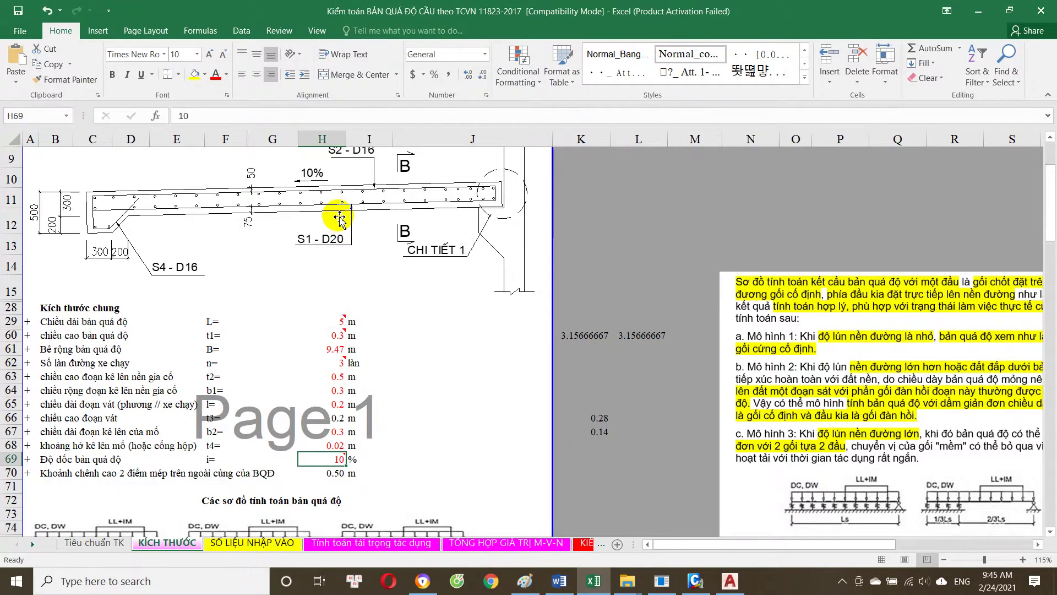
scroll(336, 231, "up", 2)
left_click(293, 283)
scroll(349, 361, "down", 3)
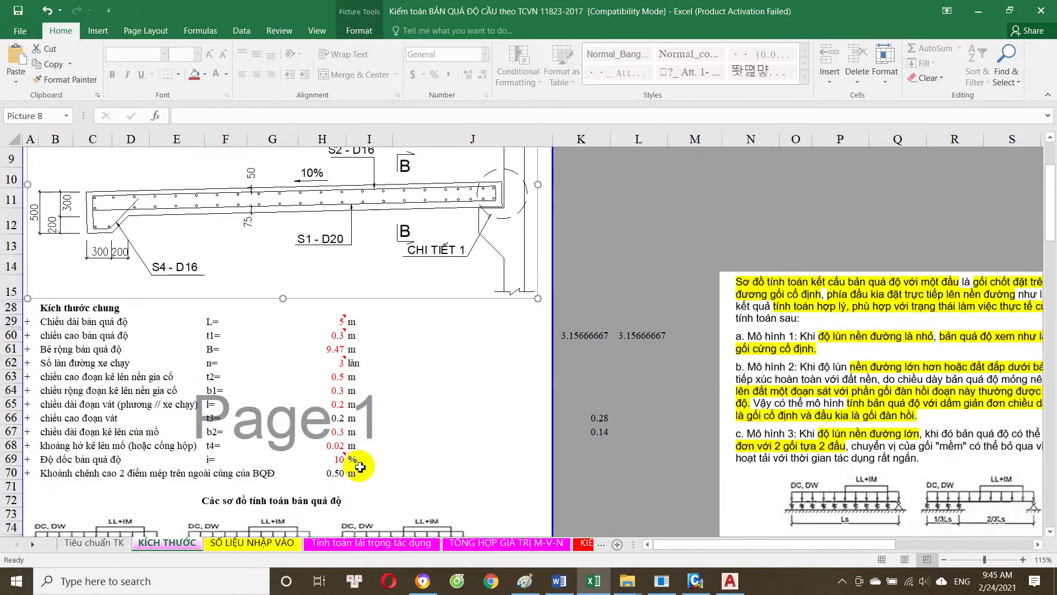
scroll(345, 352, "down", 1)
key("Escape")
scroll(342, 421, "down", 1)
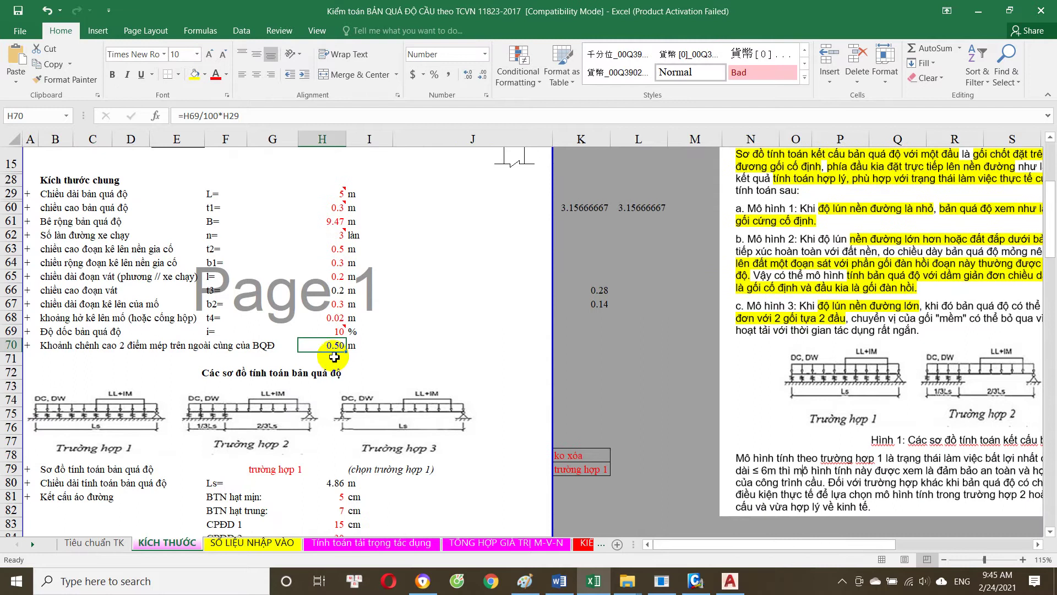
double_click(334, 347)
key("Escape")
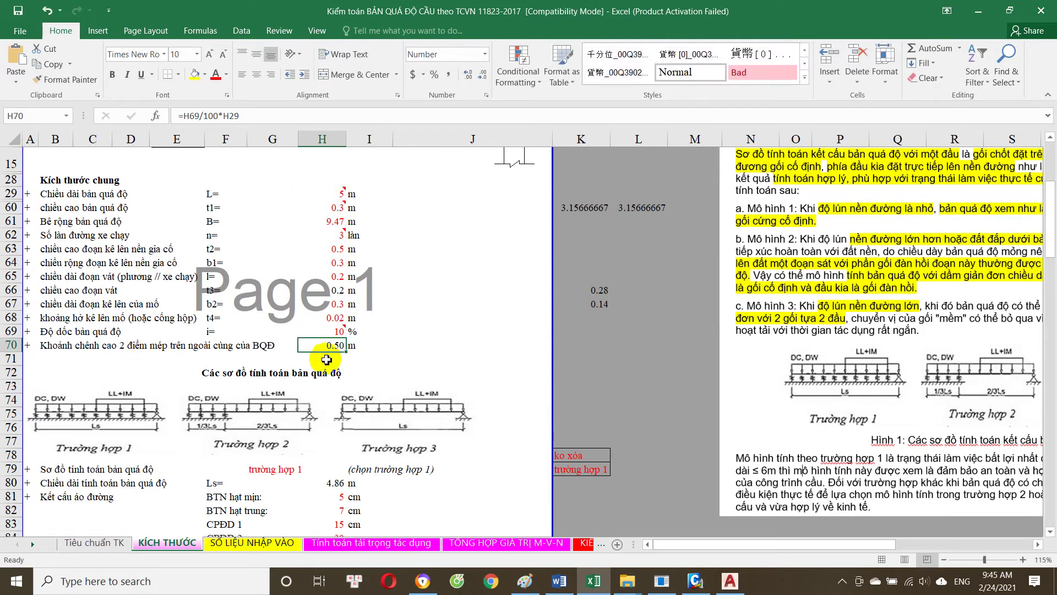
scroll(340, 358, "down", 2)
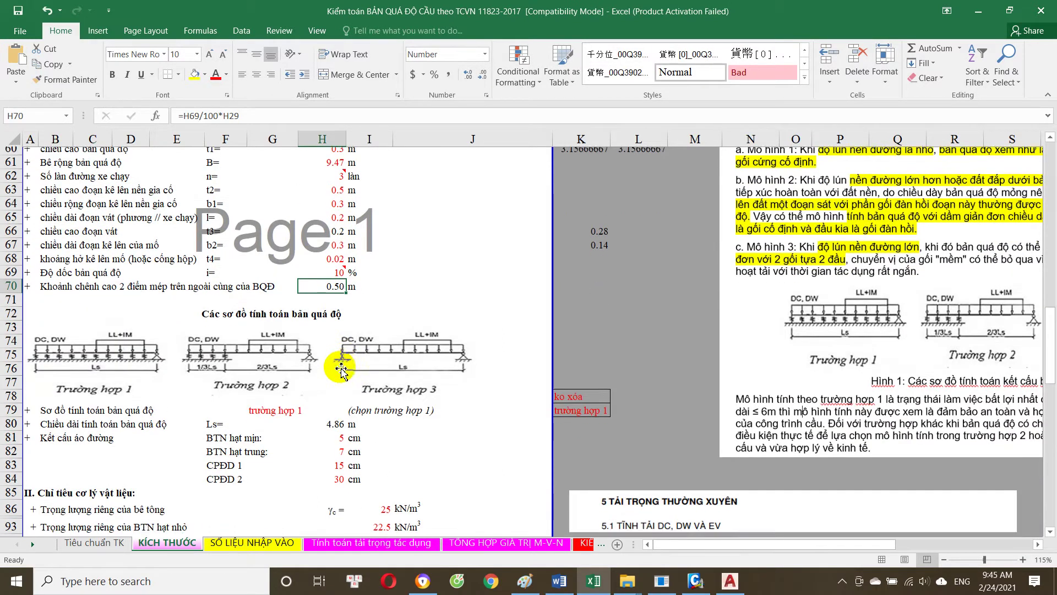
scroll(339, 368, "down", 1)
double_click(336, 348)
key("Escape")
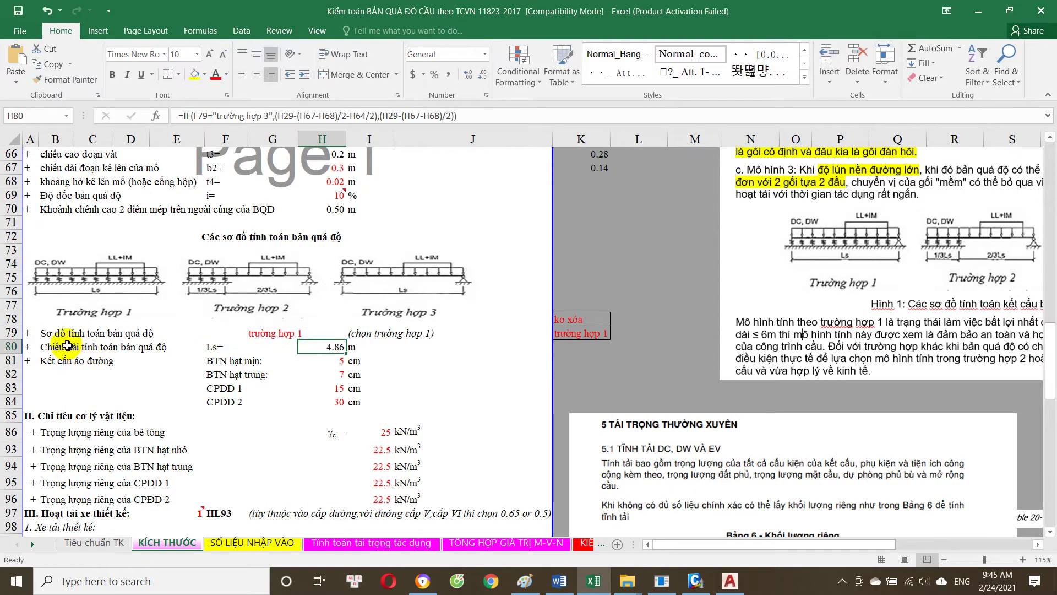
left_click(52, 333)
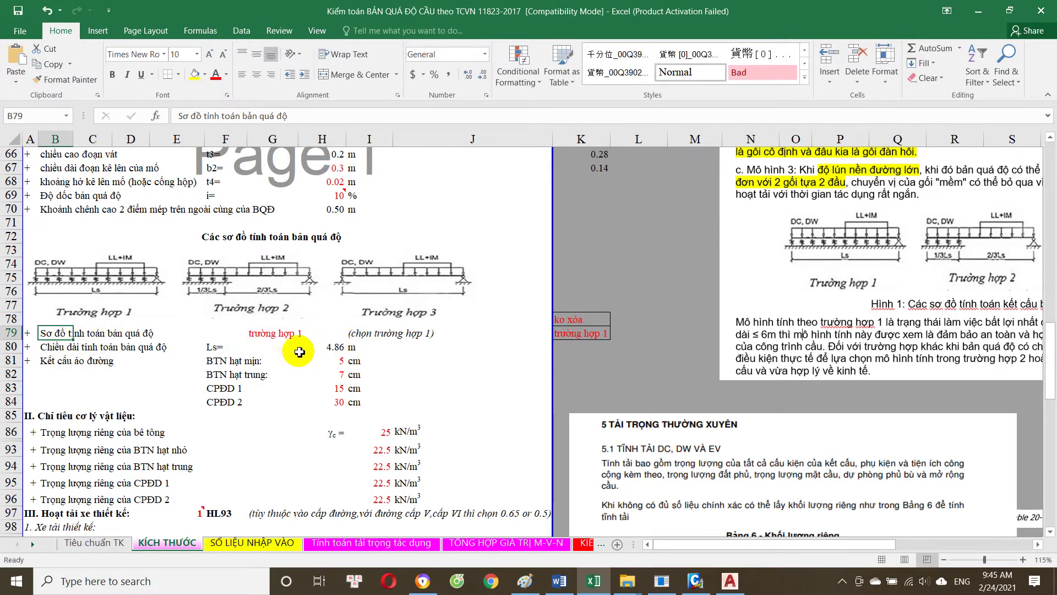
left_click(278, 333)
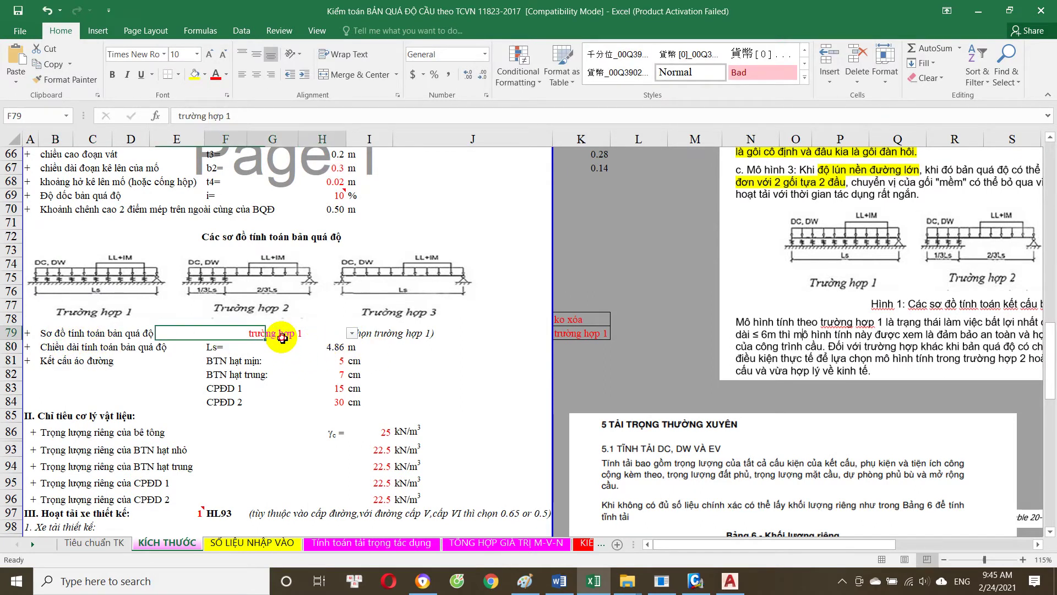
double_click(376, 335)
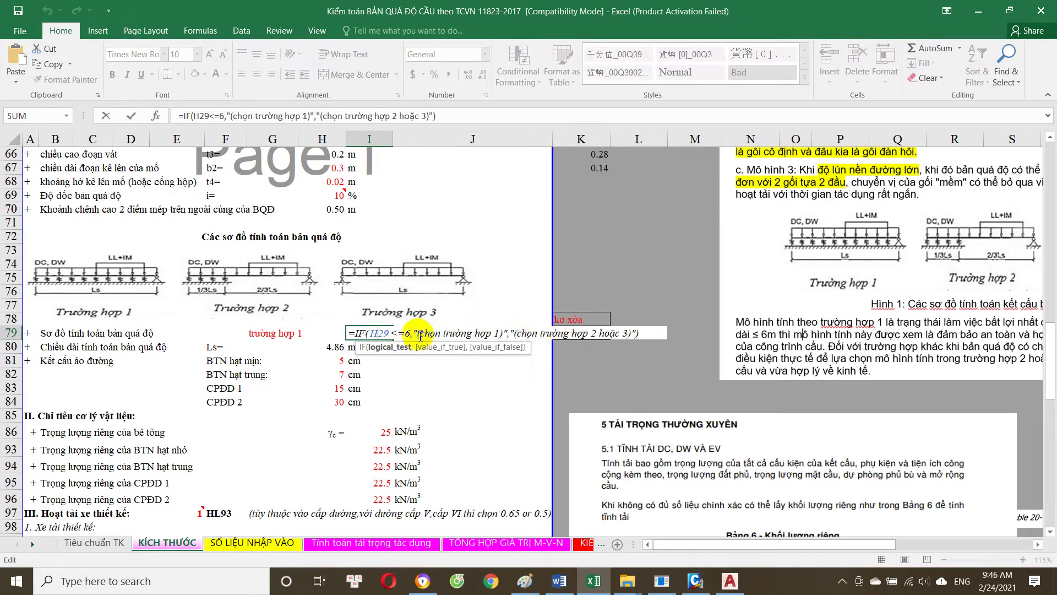
scroll(551, 342, "up", 1)
key("Escape")
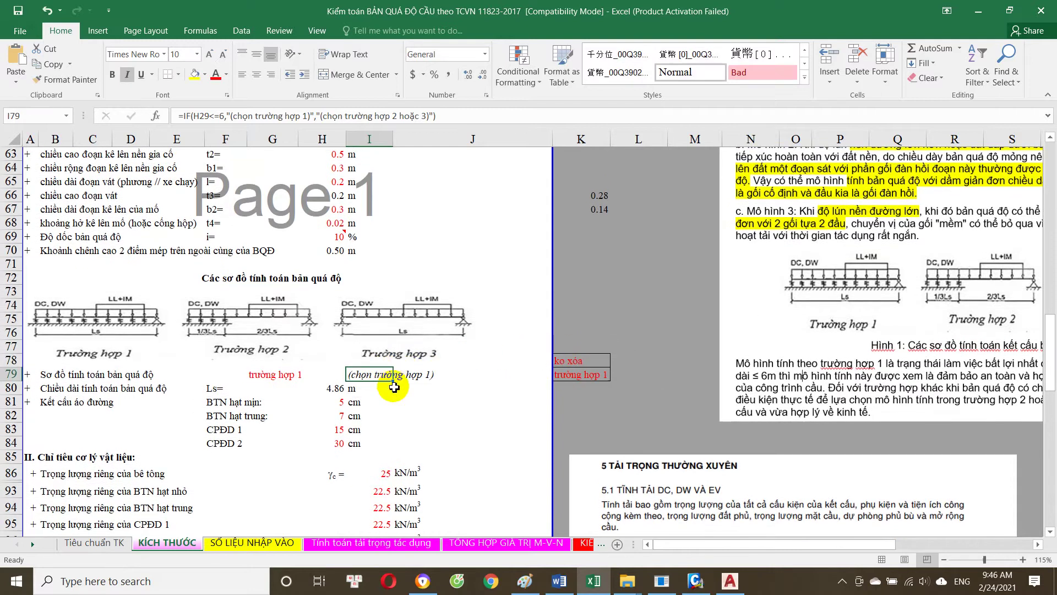
left_click(483, 406)
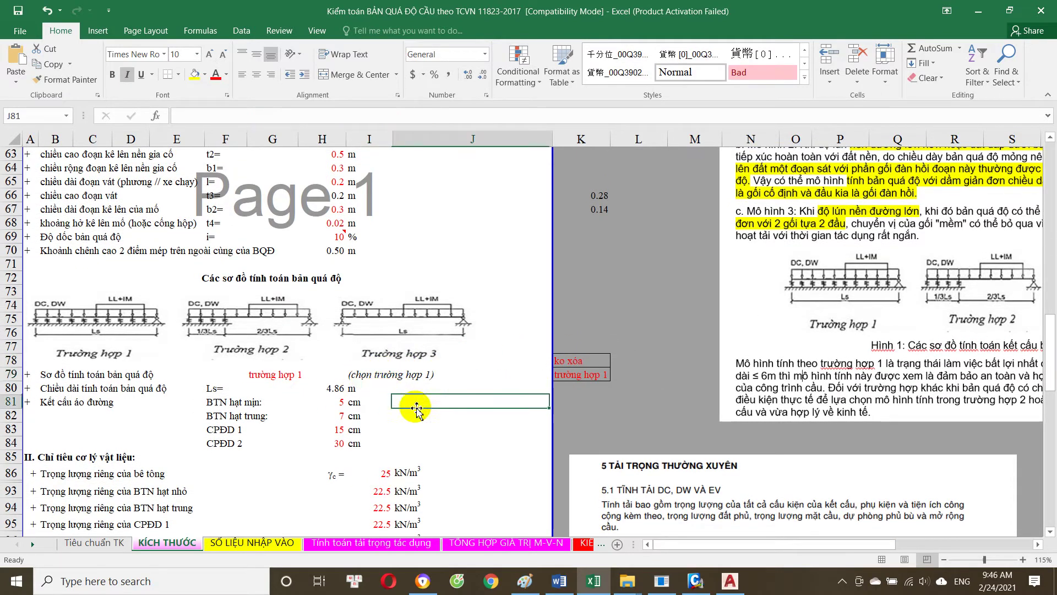
left_click(380, 372)
left_click(332, 374)
left_click(350, 376)
left_click(275, 311)
left_click(365, 375)
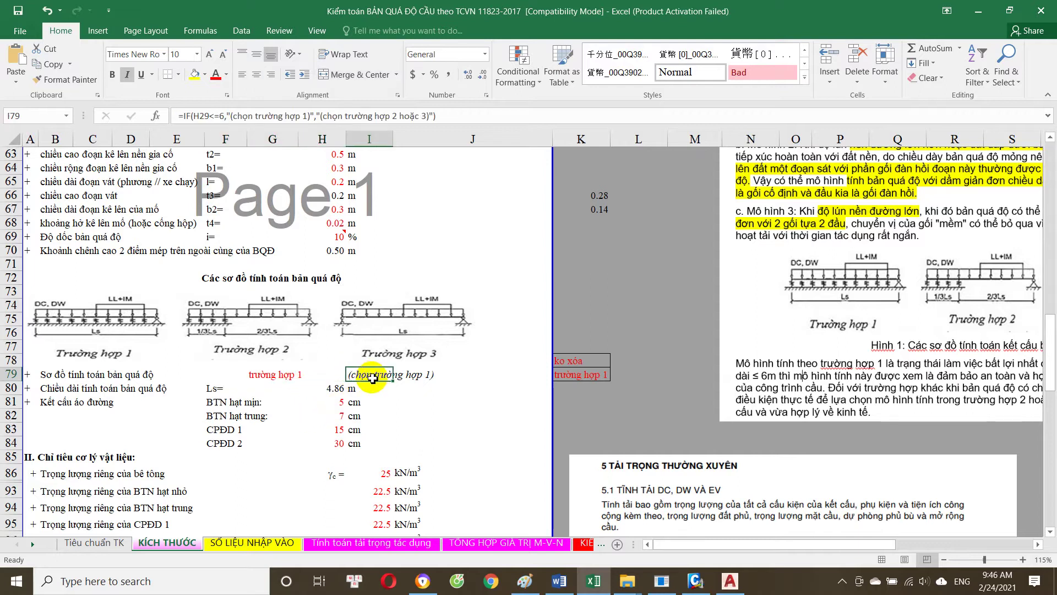
double_click(364, 376)
key("Escape")
left_click(333, 375)
left_click(355, 375)
left_click(309, 375)
left_click(352, 376)
left_click(303, 395)
left_click(352, 378)
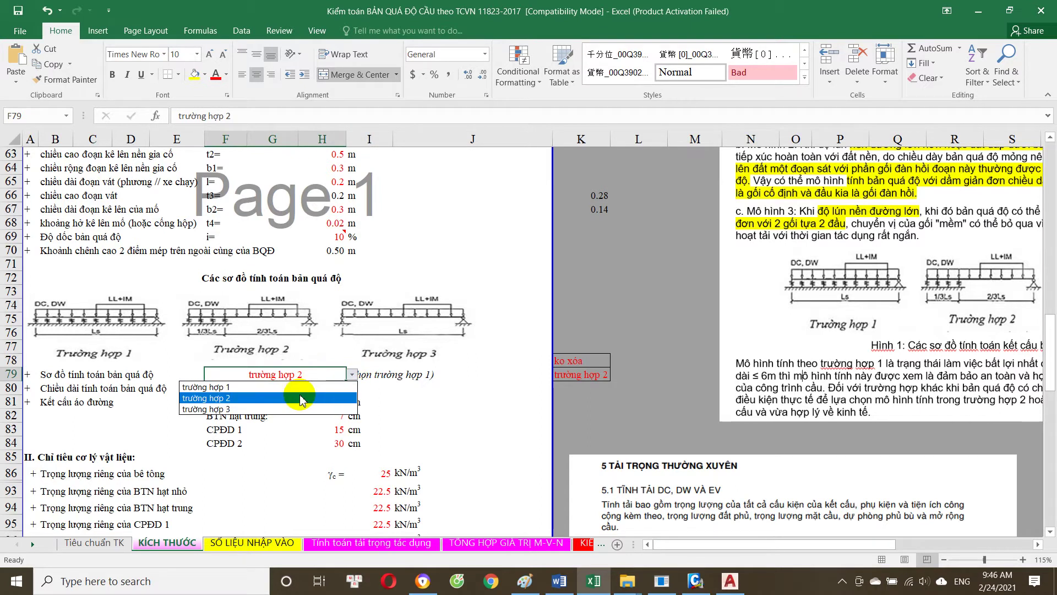
left_click(306, 385)
left_click(335, 339)
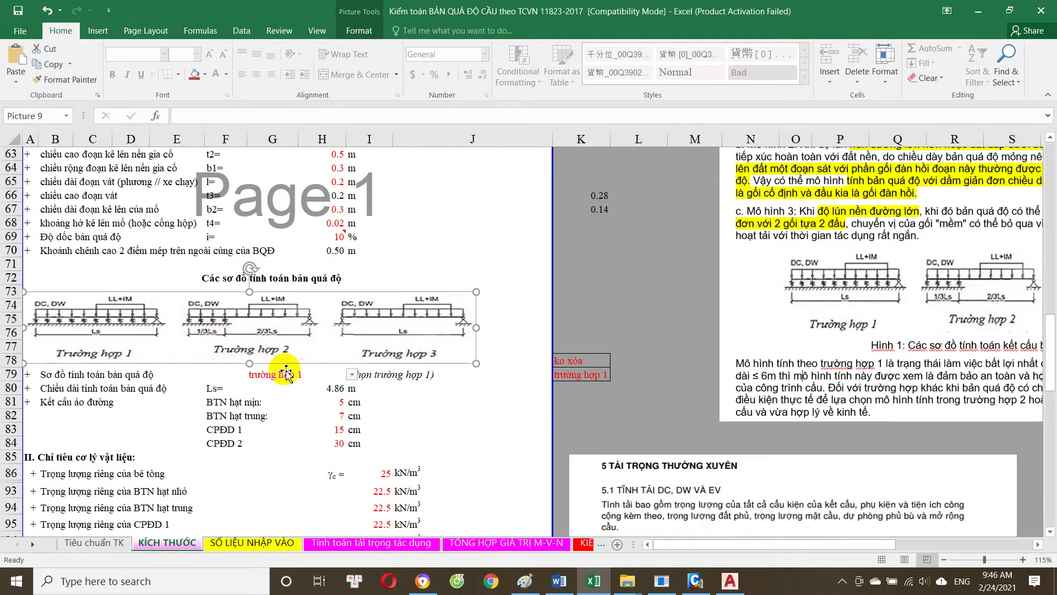
left_click(176, 415)
left_click(57, 363)
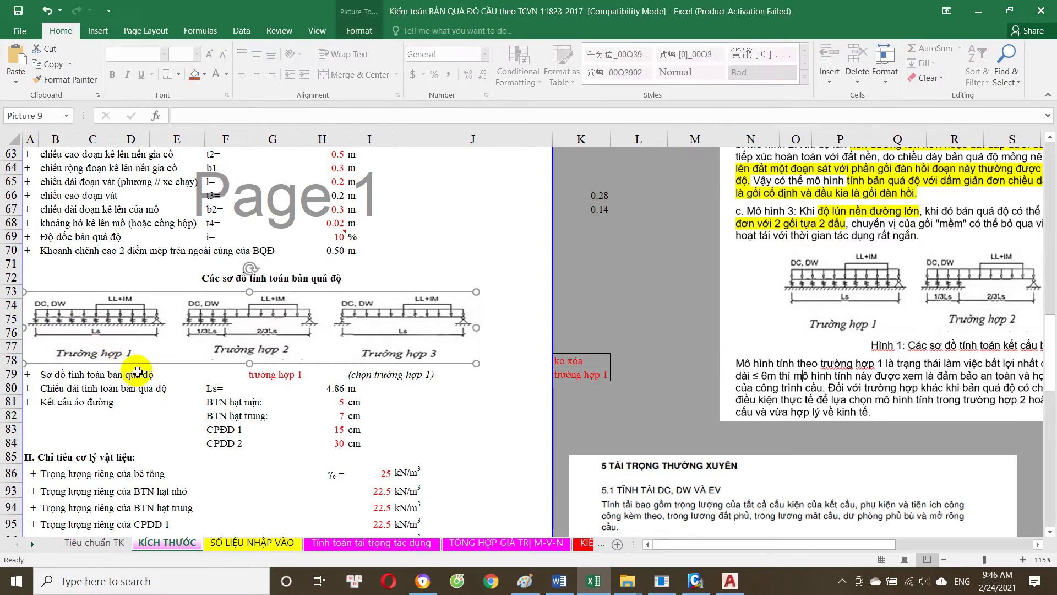
left_click(170, 400)
left_click(295, 388)
scroll(296, 388, "down", 1)
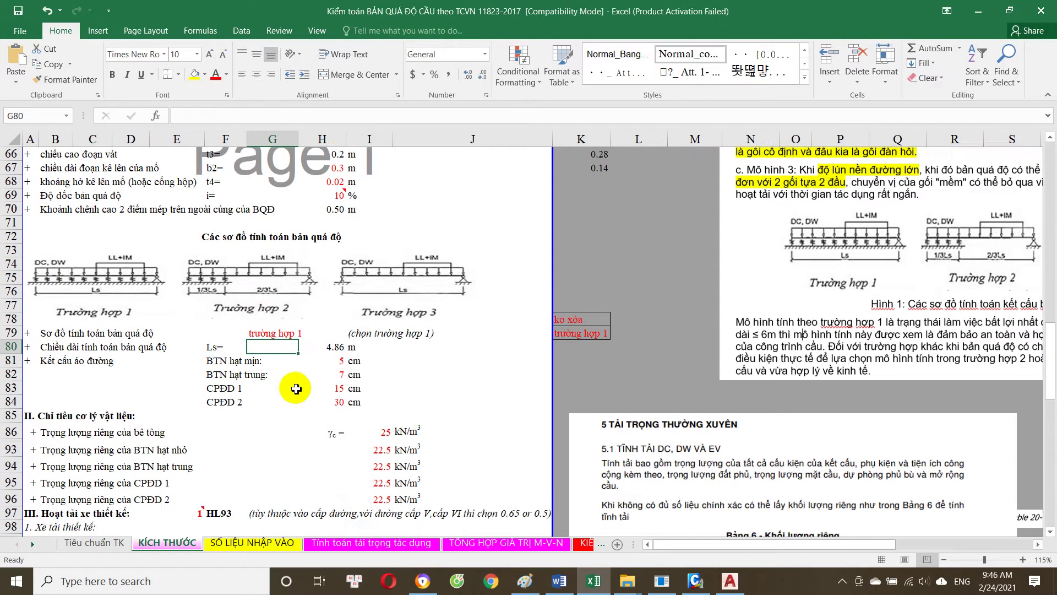
scroll(314, 375, "down", 1)
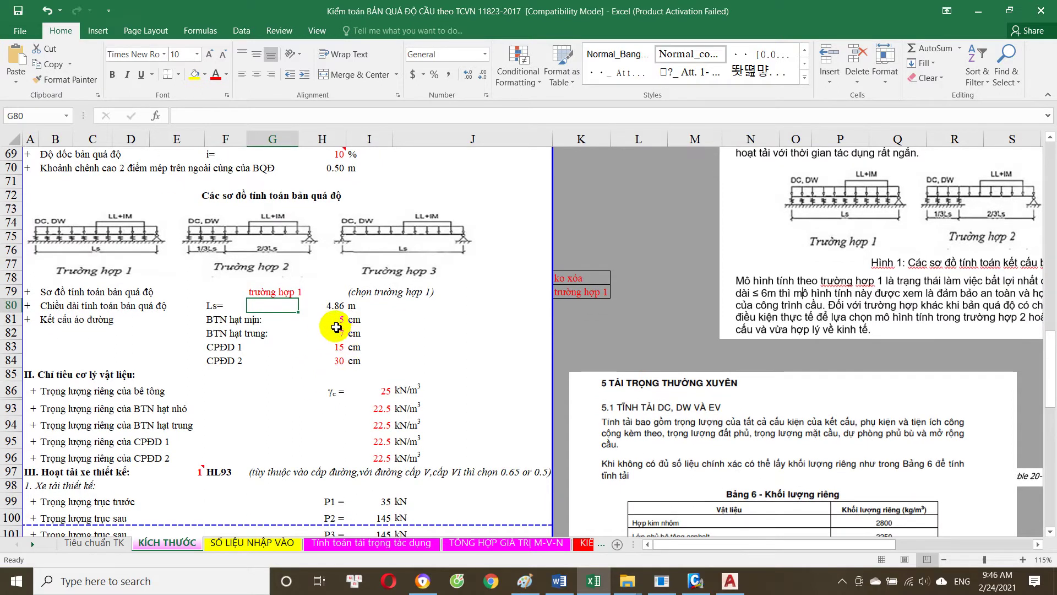
left_click(225, 320)
left_click(226, 333)
left_click(227, 347)
left_click(231, 361)
left_click(237, 320)
left_click(322, 321)
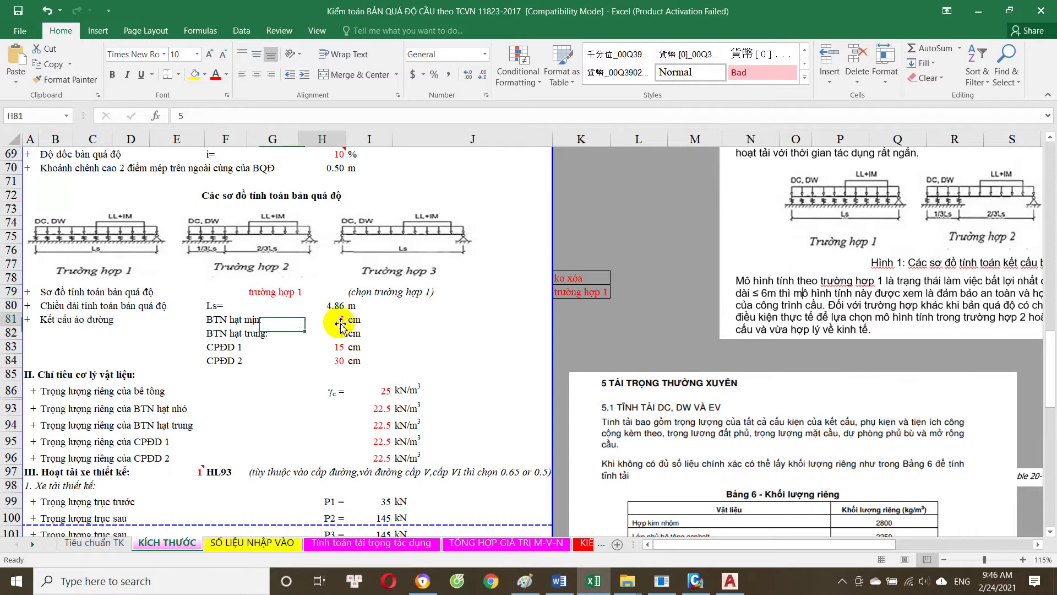
scroll(300, 333, "down", 1)
left_click(388, 352)
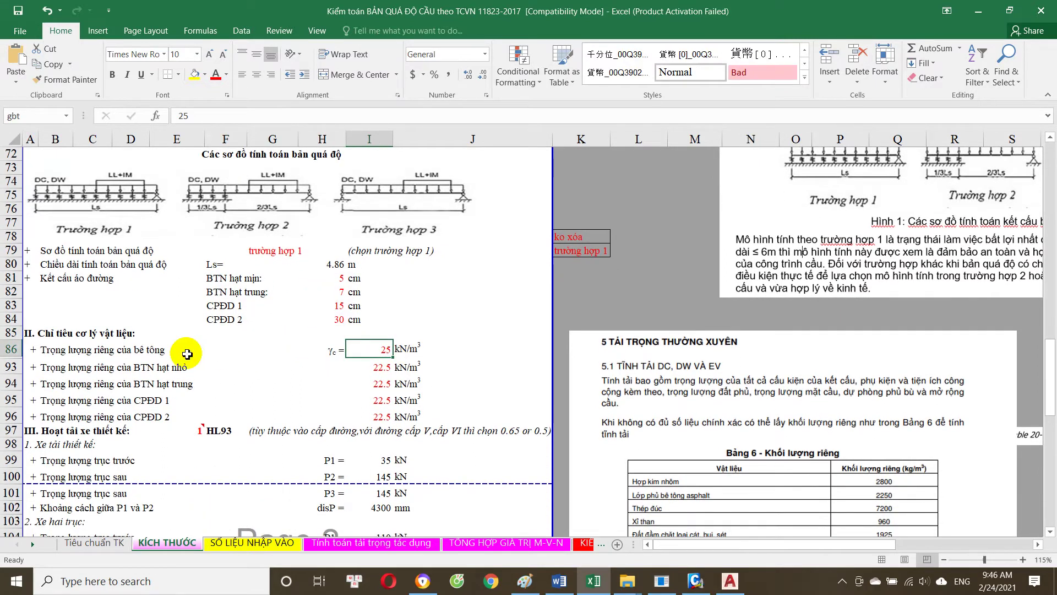
scroll(188, 354, "down", 1)
left_click(142, 313)
left_click(377, 311)
left_click(380, 325)
scroll(391, 306, "down", 1)
left_click(390, 306)
left_click(387, 322)
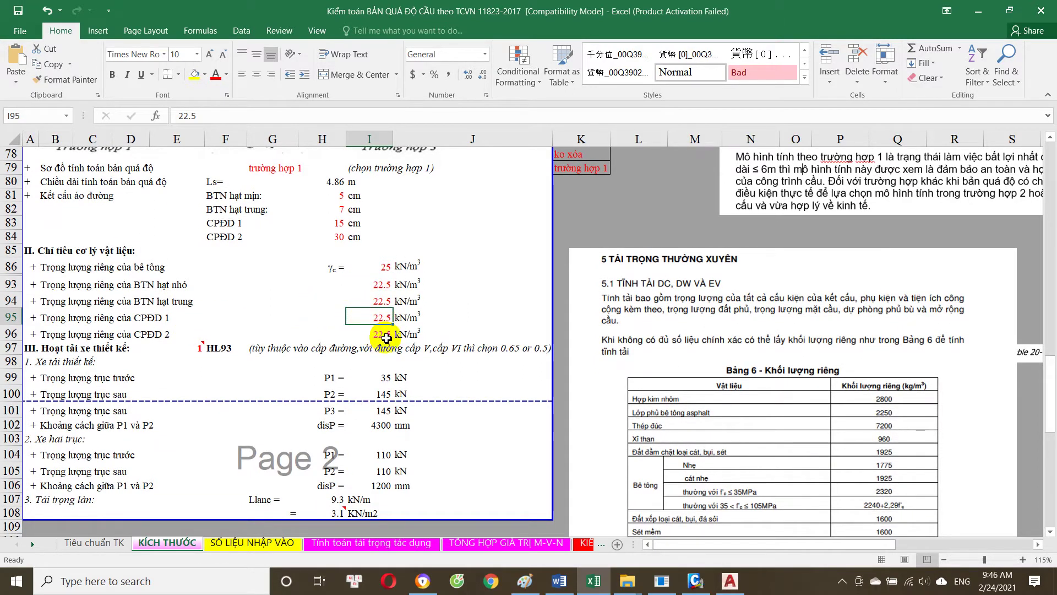
scroll(791, 413, "down", 3)
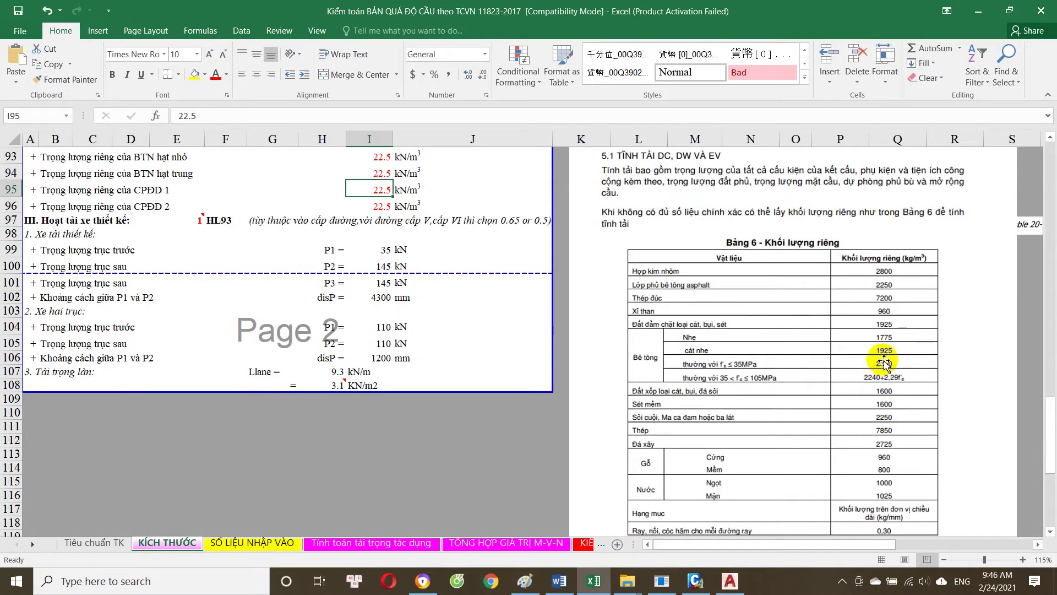
scroll(692, 357, "down", 2)
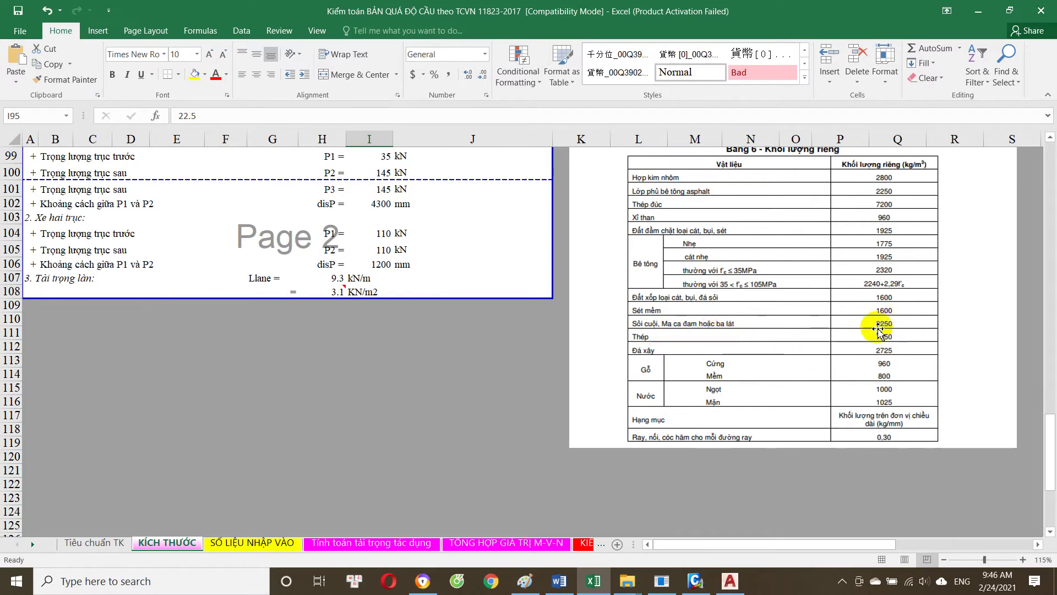
scroll(879, 330, "up", 5)
left_click(391, 269)
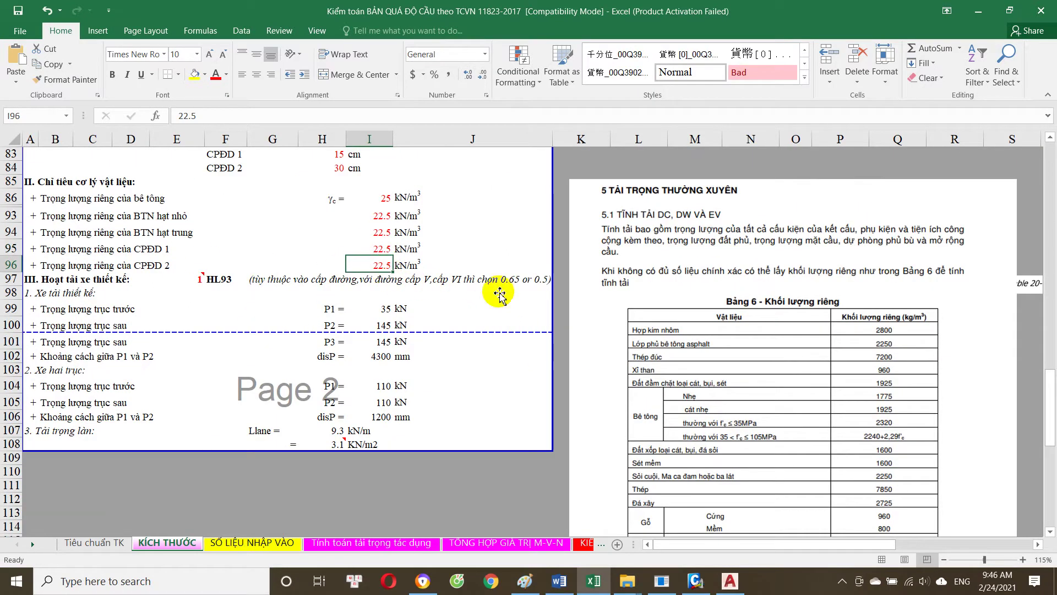
scroll(903, 422, "down", 2)
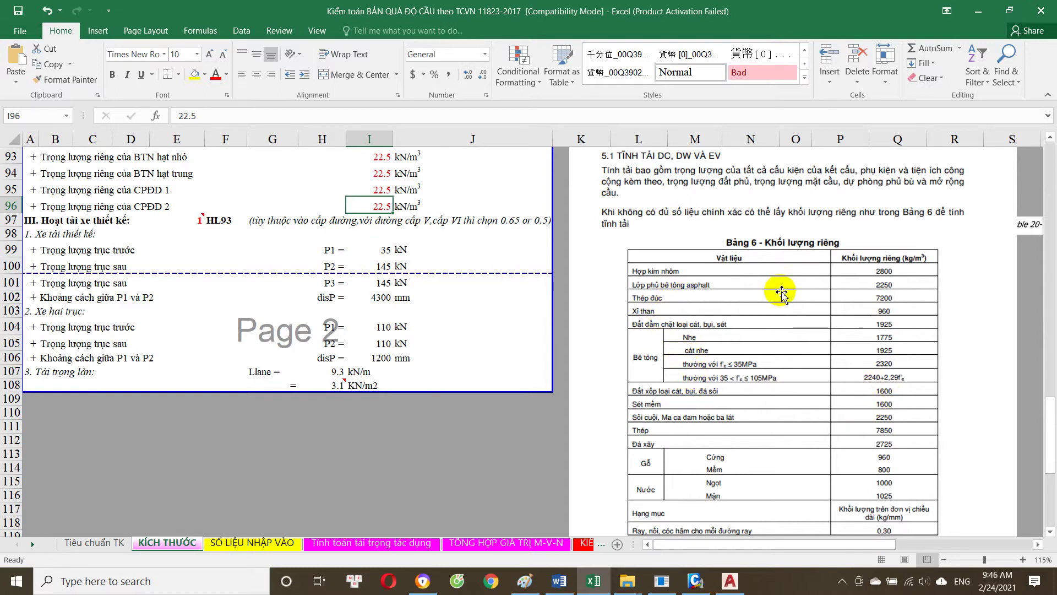
scroll(868, 302, "up", 3)
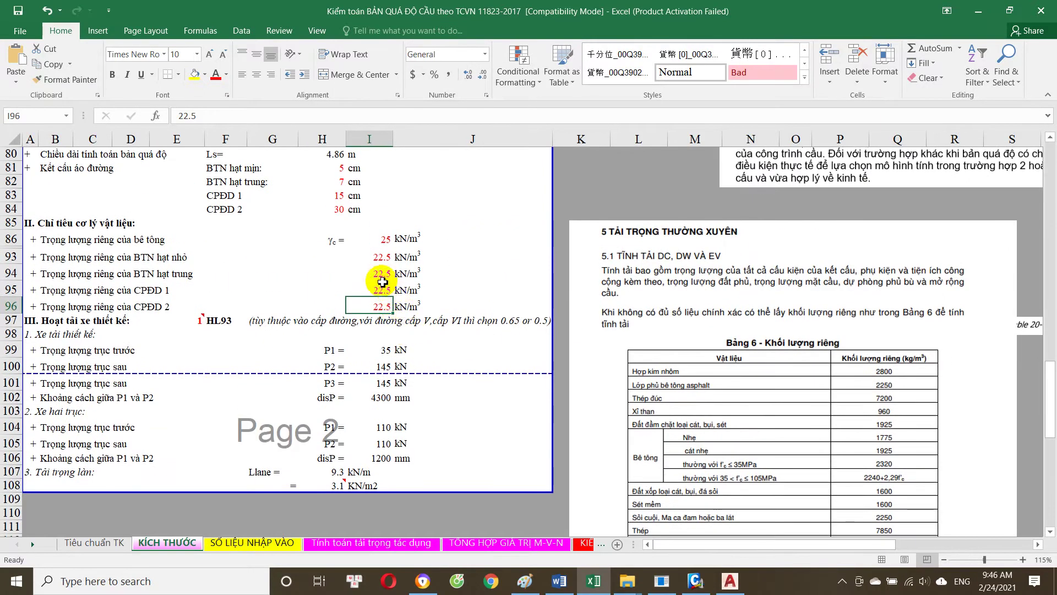
left_click(405, 236)
scroll(804, 340, "down", 1)
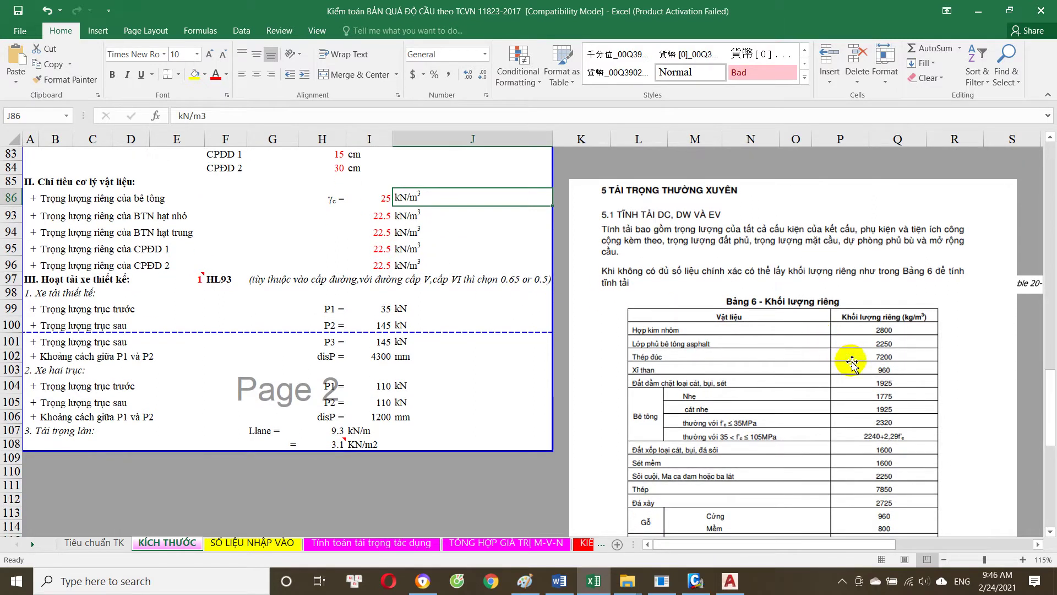
scroll(468, 311, "up", 1)
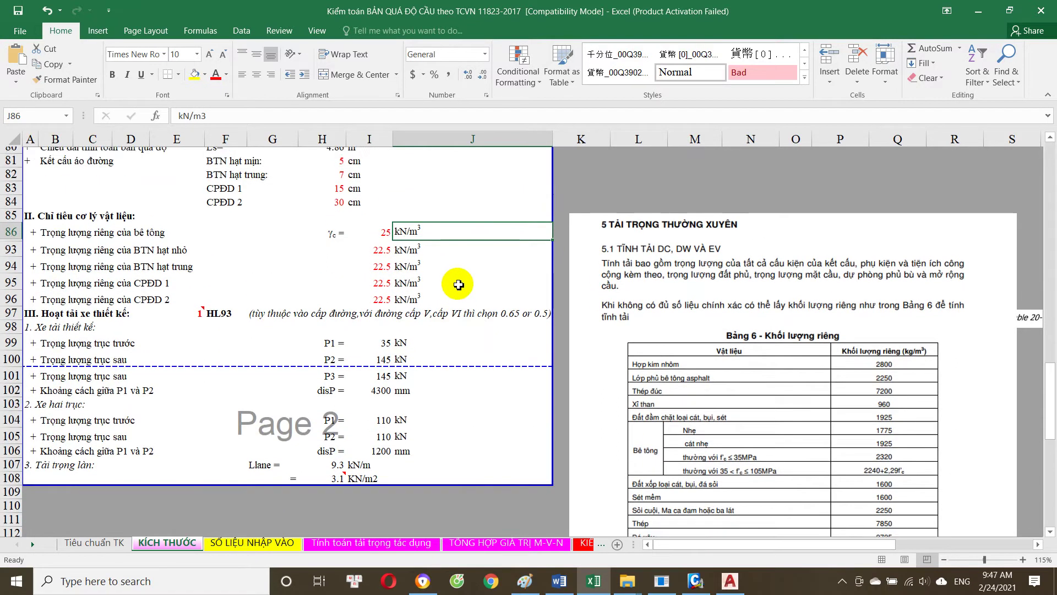
scroll(419, 291, "up", 1)
left_click(391, 277)
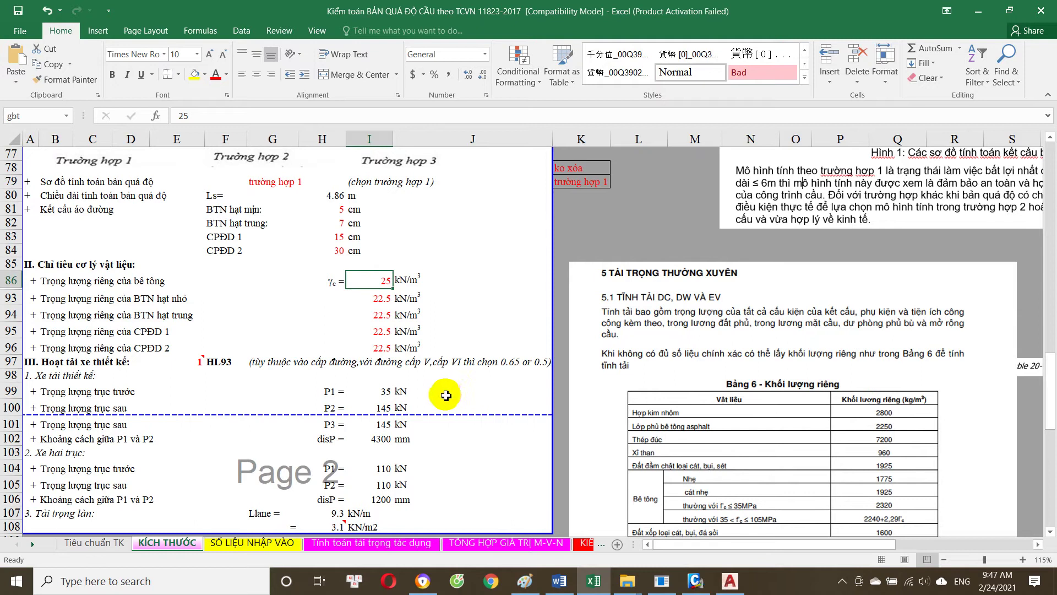
scroll(429, 386, "up", 1)
scroll(353, 309, "up", 1)
scroll(349, 341, "up", 2)
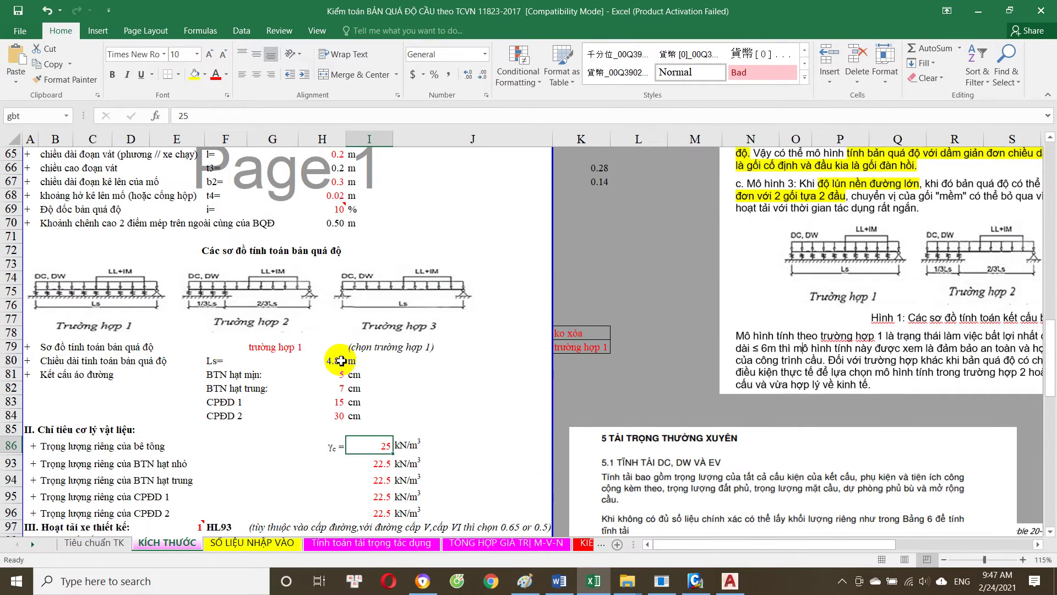
scroll(349, 366, "up", 1)
scroll(370, 379, "down", 5)
scroll(338, 301, "up", 7)
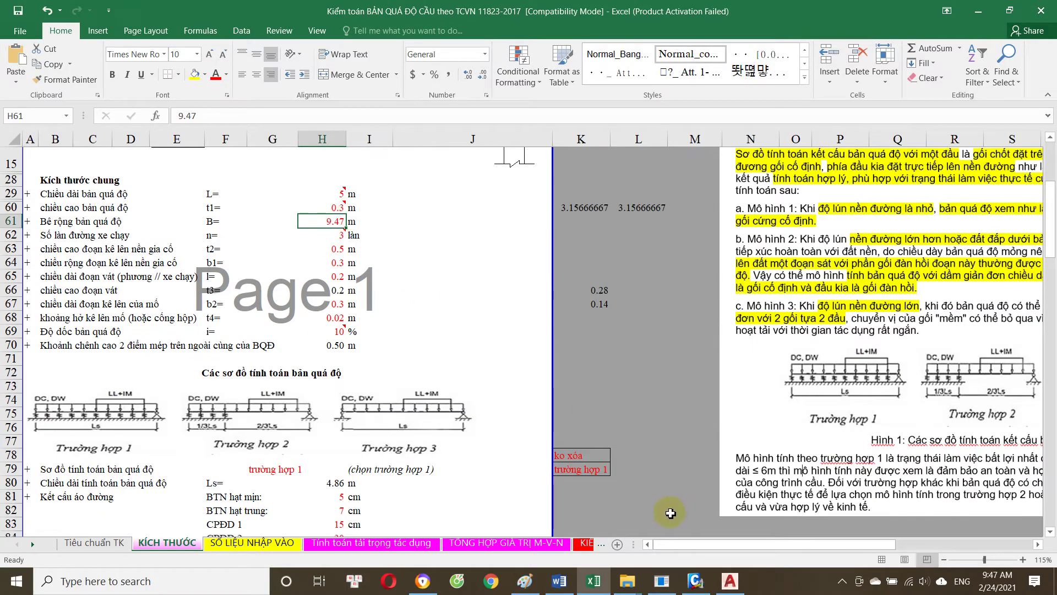
left_click(730, 581)
scroll(668, 265, "down", 2)
scroll(661, 286, "down", 3)
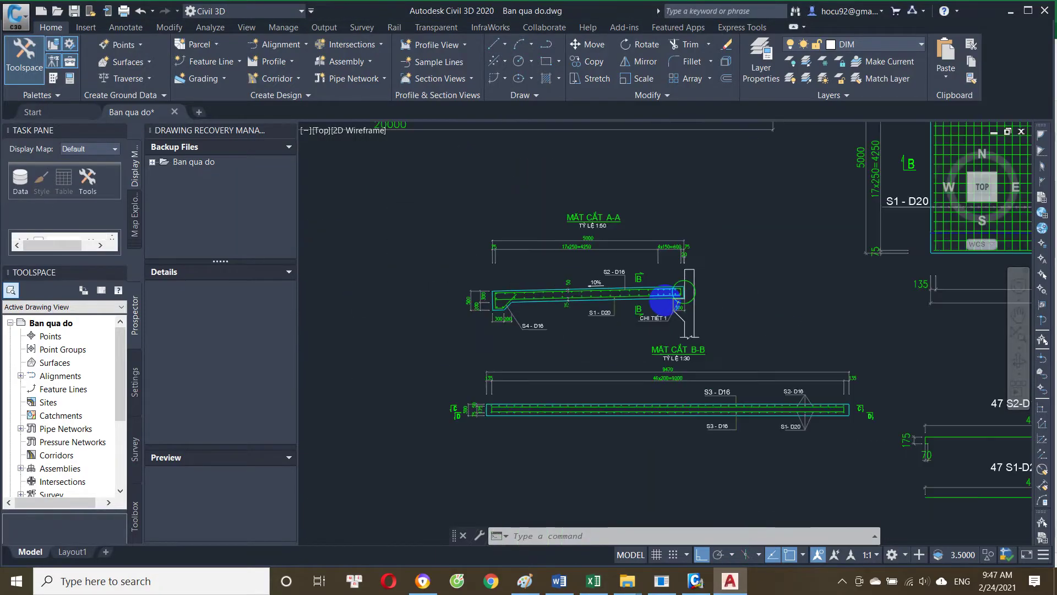
scroll(628, 291, "down", 3)
scroll(503, 279, "up", 1)
scroll(497, 235, "up", 2)
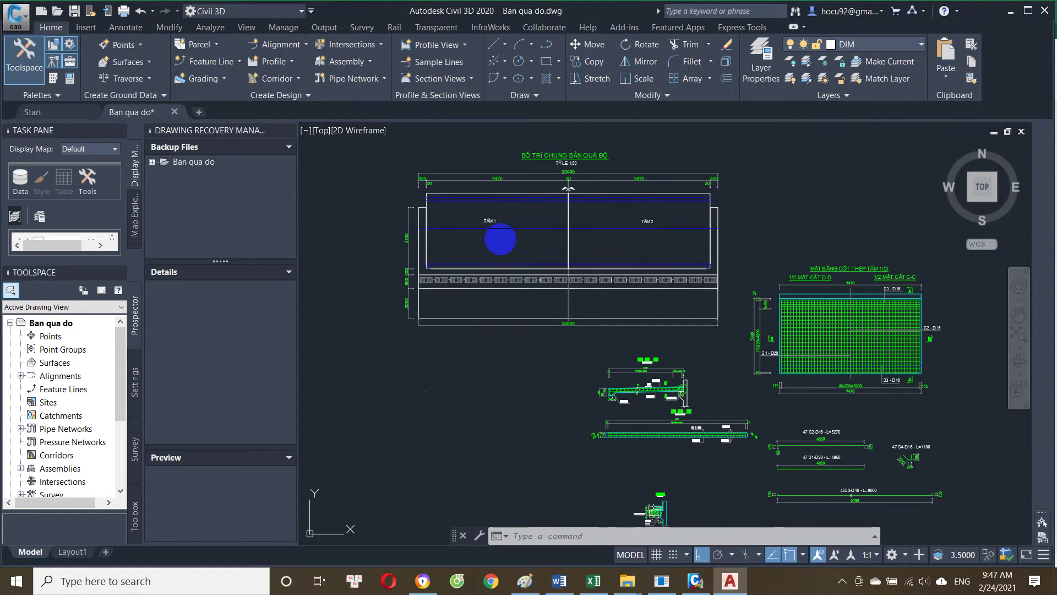
left_click_drag(490, 207, 493, 285)
scroll(662, 274, "up", 1)
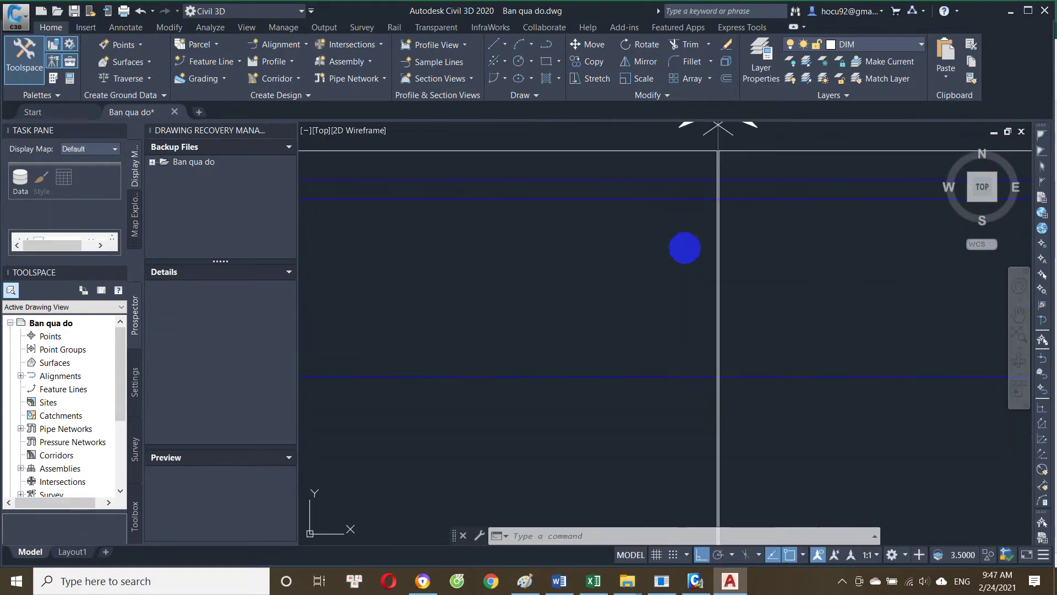
scroll(686, 184, "up", 1)
scroll(644, 248, "up", 1)
scroll(754, 220, "down", 1)
scroll(605, 234, "down", 2)
scroll(507, 224, "up", 2)
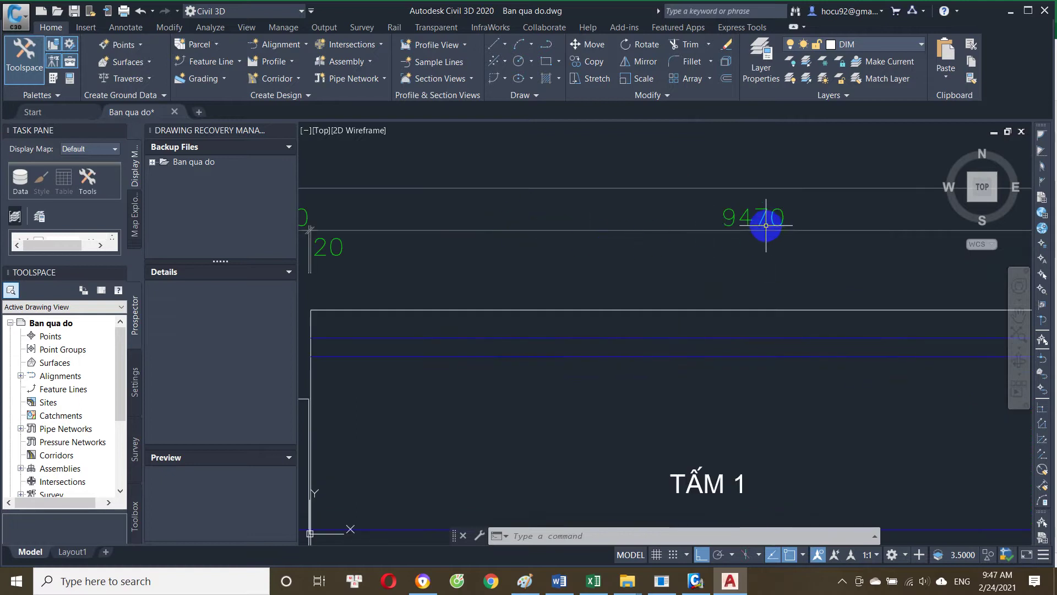
scroll(760, 224, "down", 3)
scroll(793, 215, "up", 3)
scroll(809, 226, "down", 2)
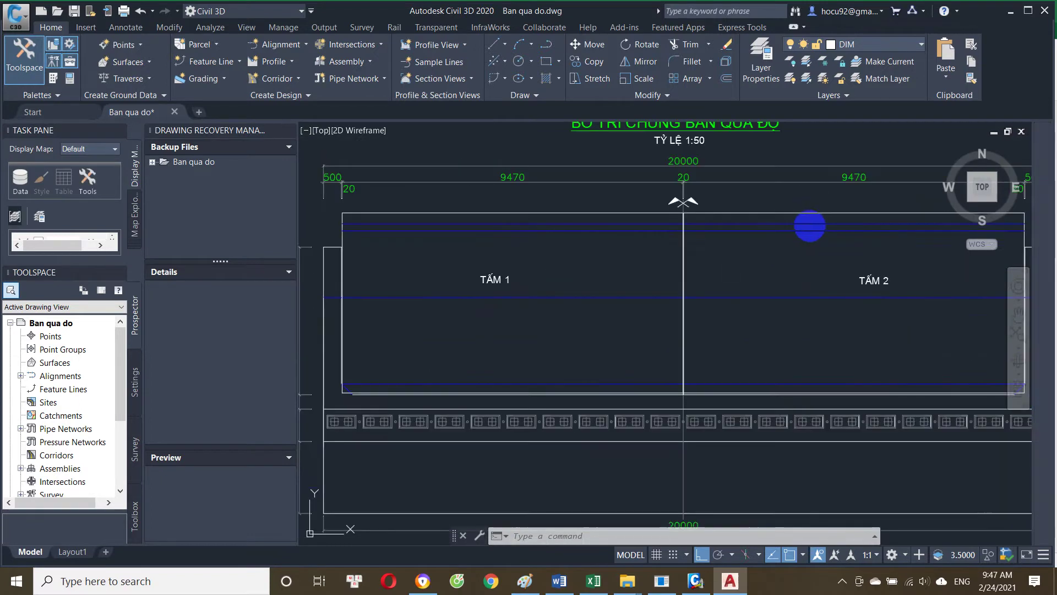
scroll(640, 221, "up", 3)
scroll(640, 221, "down", 3)
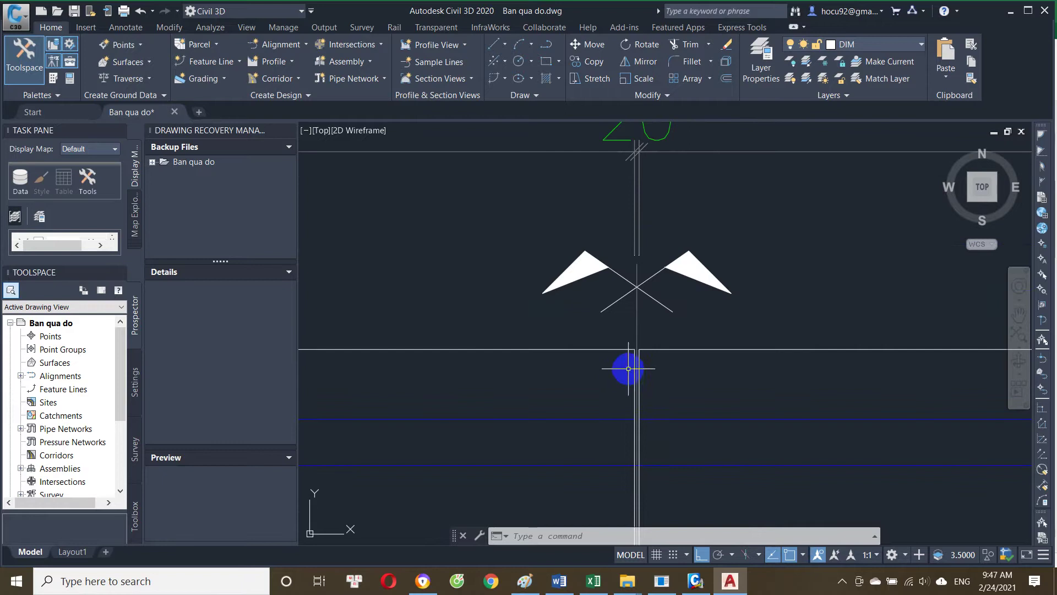
scroll(634, 360, "down", 3)
scroll(633, 361, "up", 4)
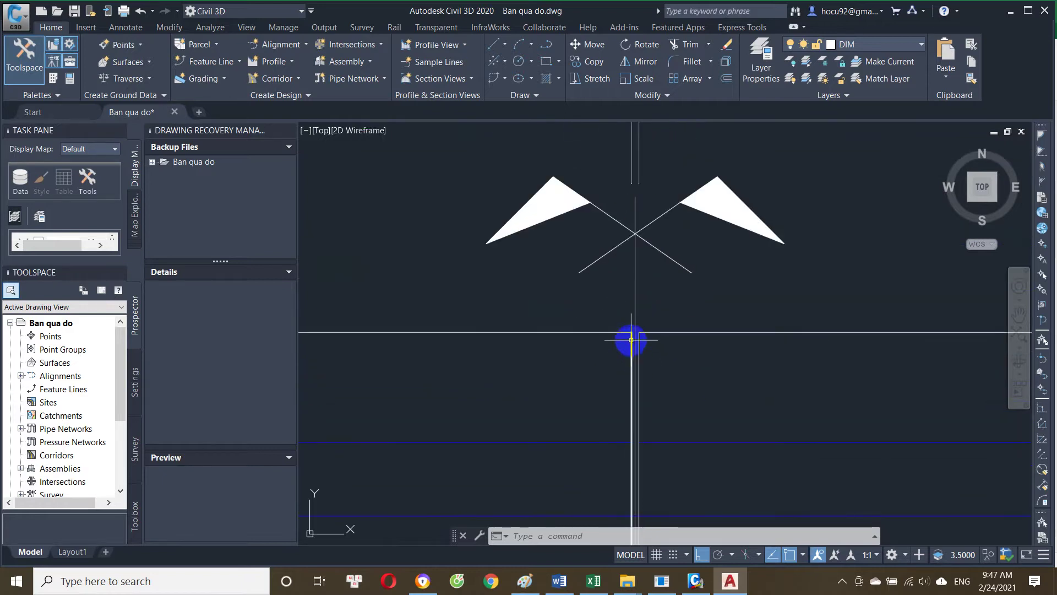
scroll(631, 339, "down", 4)
scroll(660, 330, "down", 2)
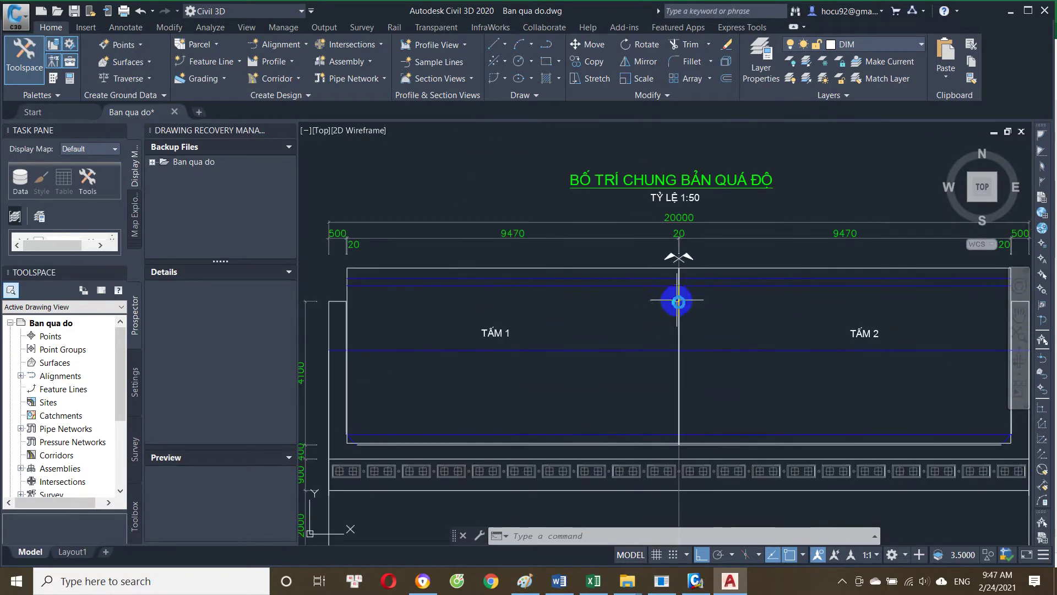
scroll(688, 264, "up", 3)
scroll(608, 252, "up", 2)
scroll(662, 245, "up", 2)
left_click(698, 244)
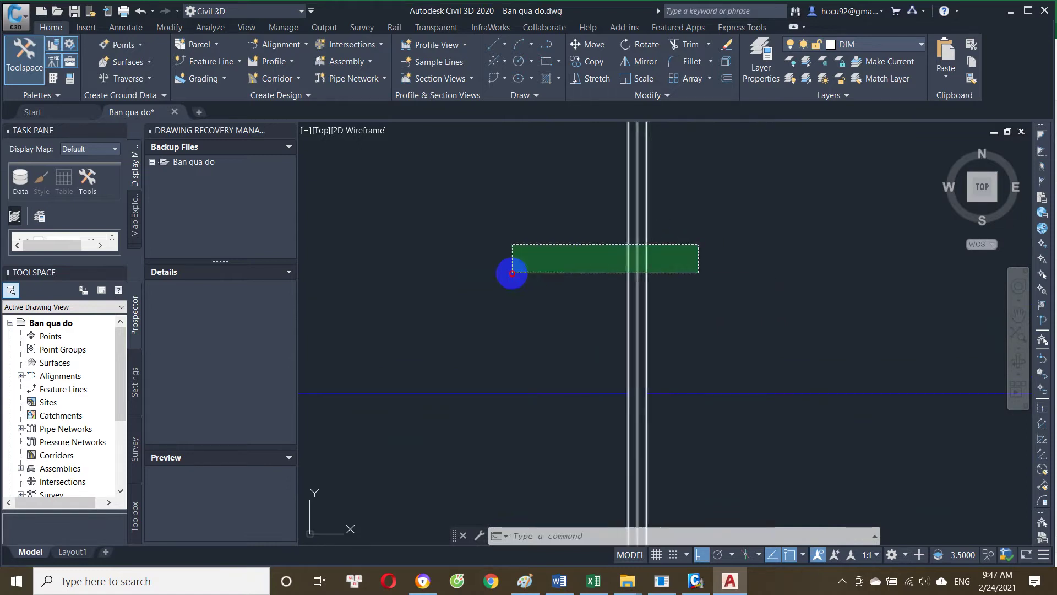
key("Escape")
scroll(644, 286, "down", 2)
key("Escape")
left_click(581, 298)
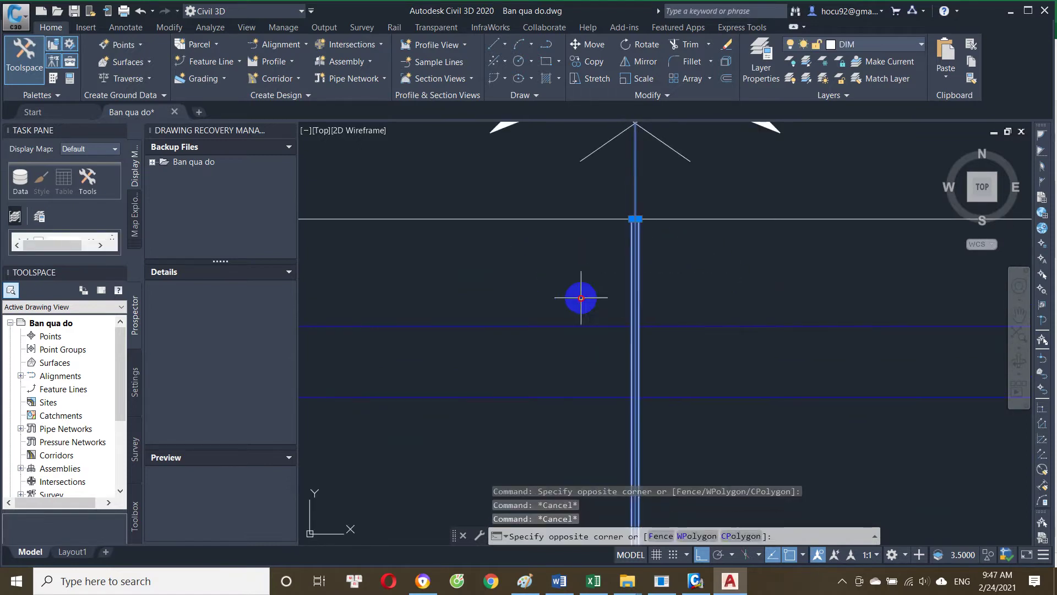
key("Escape")
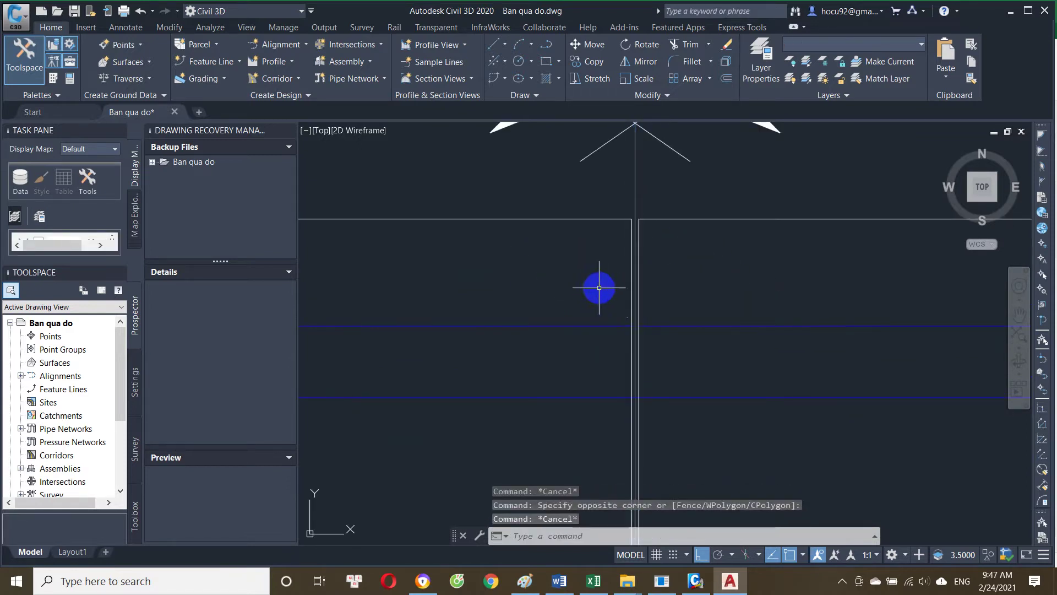
scroll(641, 287, "down", 2)
scroll(639, 284, "up", 1)
scroll(651, 267, "up", 1)
scroll(655, 261, "down", 1)
scroll(622, 278, "down", 1)
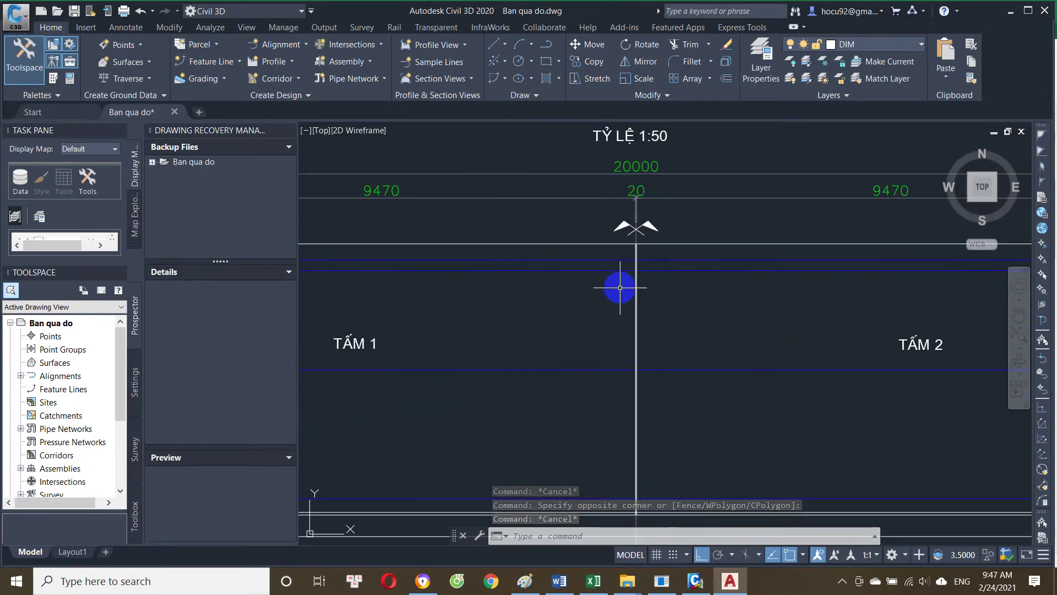
scroll(636, 330, "down", 2)
scroll(642, 349, "up", 1)
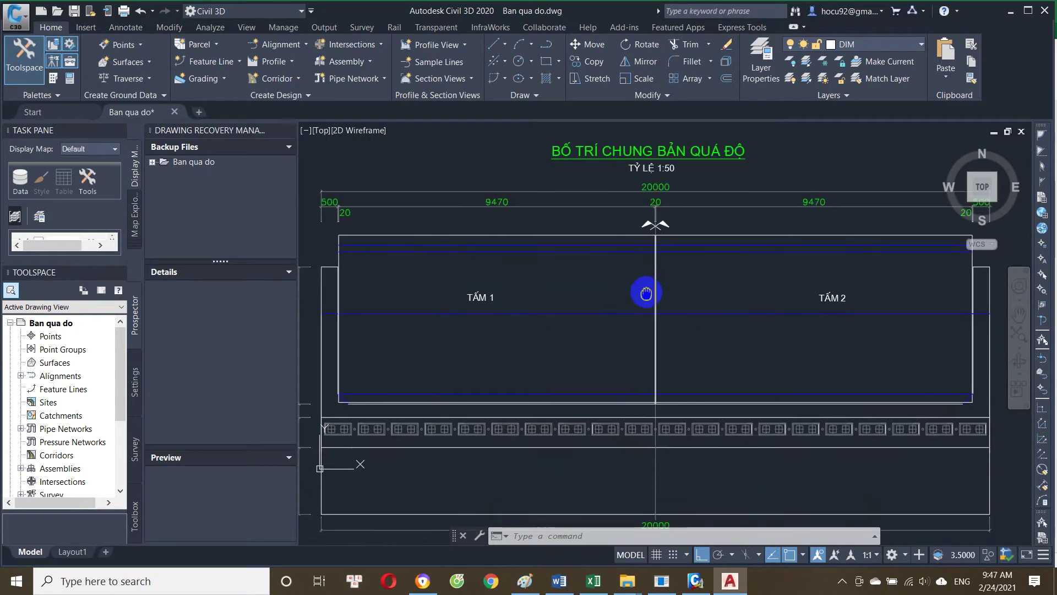
scroll(655, 291, "up", 2)
left_click(667, 289)
left_click(578, 304)
scroll(672, 280, "up", 2)
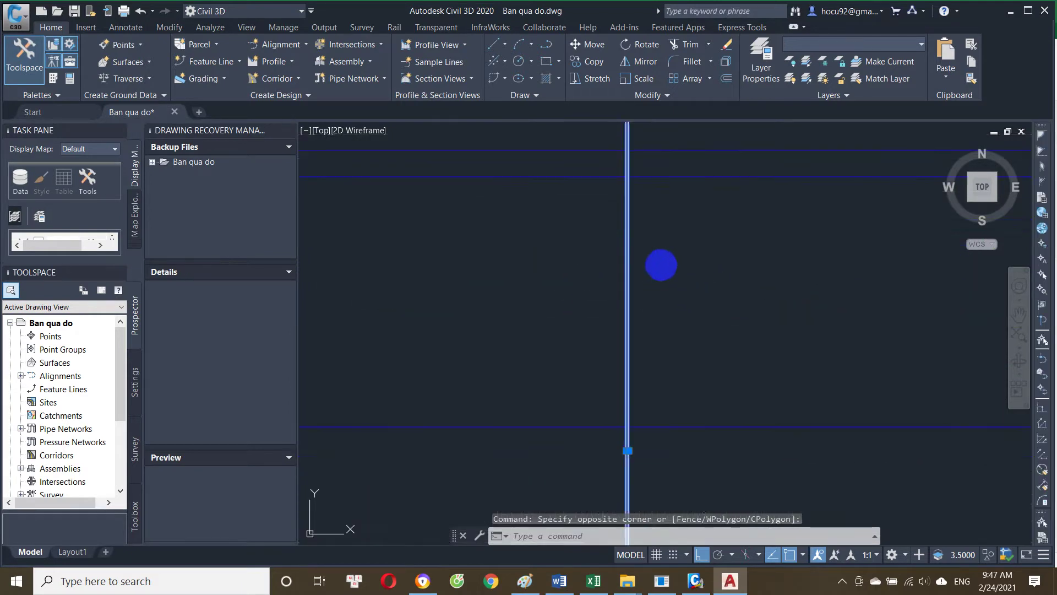
key("Escape")
scroll(647, 275, "down", 10)
scroll(633, 260, "up", 4)
scroll(637, 260, "up", 3)
scroll(637, 261, "down", 3)
scroll(551, 292, "down", 2)
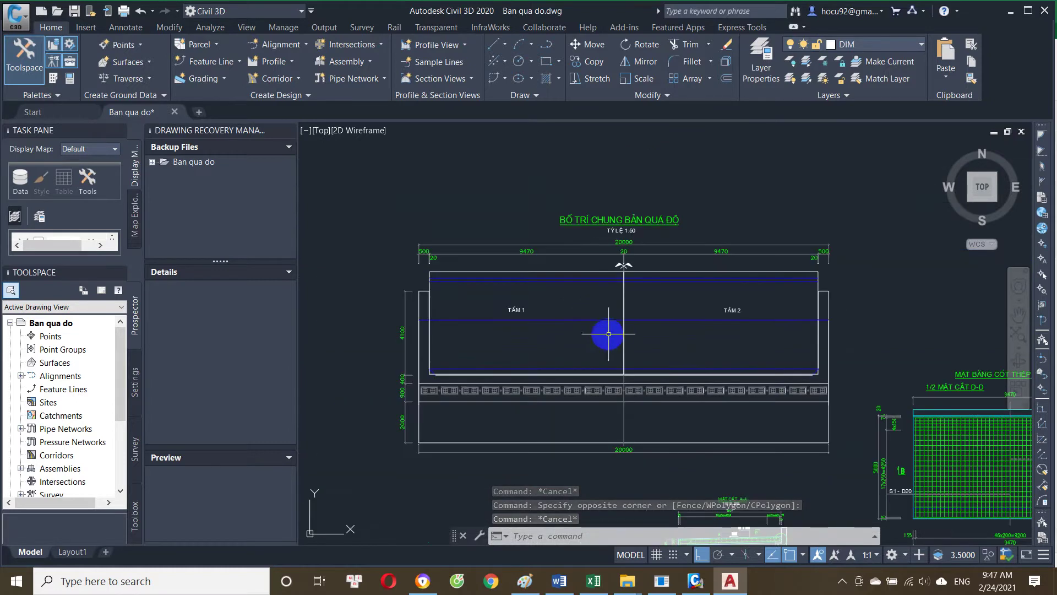
scroll(721, 338, "down", 3)
scroll(618, 278, "up", 1)
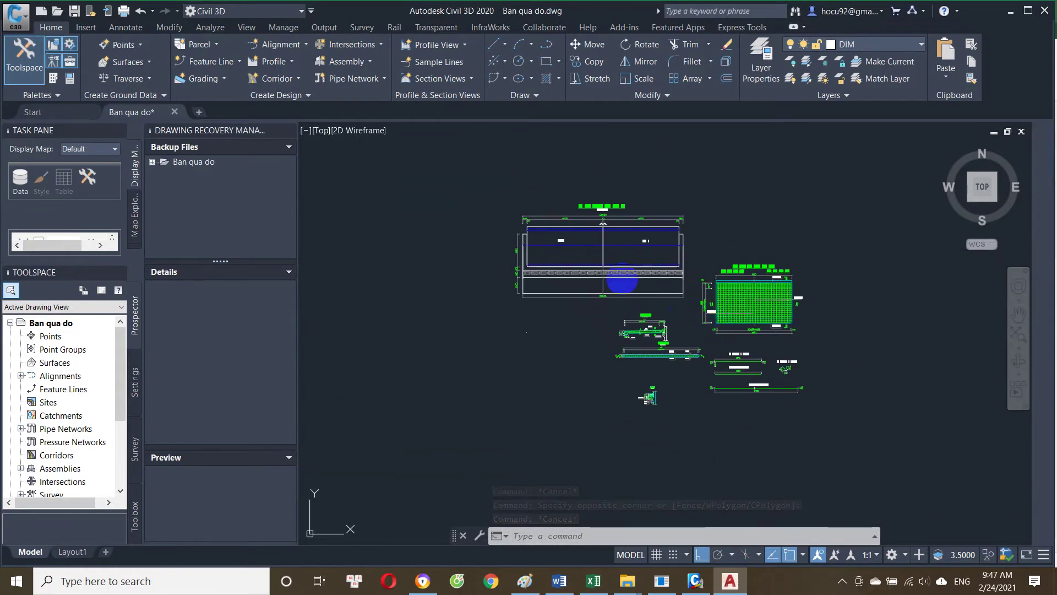
scroll(632, 246, "up", 3)
scroll(633, 209, "up", 1)
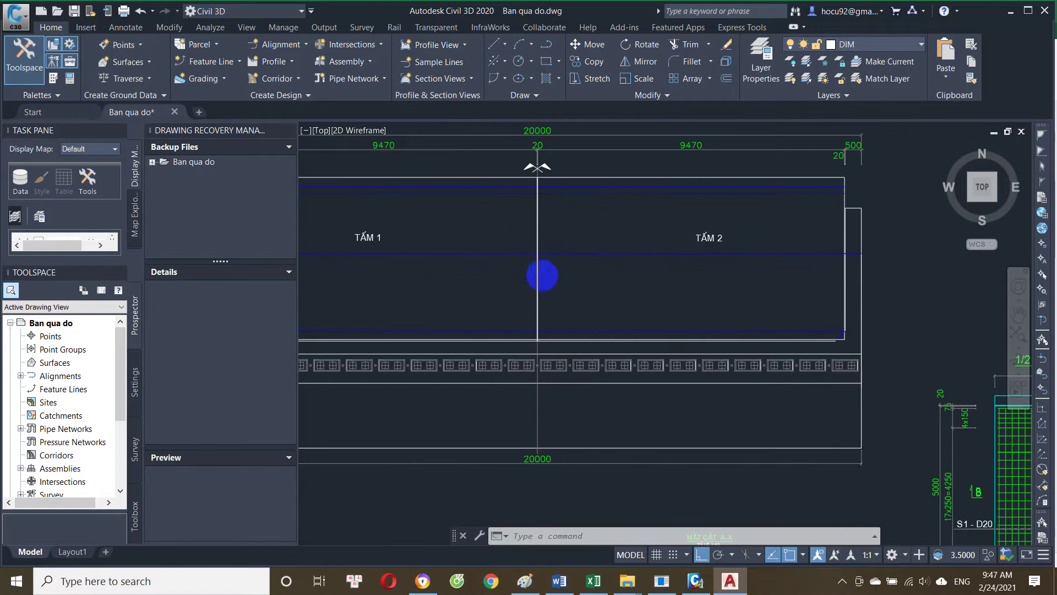
scroll(542, 286, "down", 2)
scroll(601, 347, "up", 3)
scroll(727, 377, "down", 2)
scroll(637, 323, "up", 2)
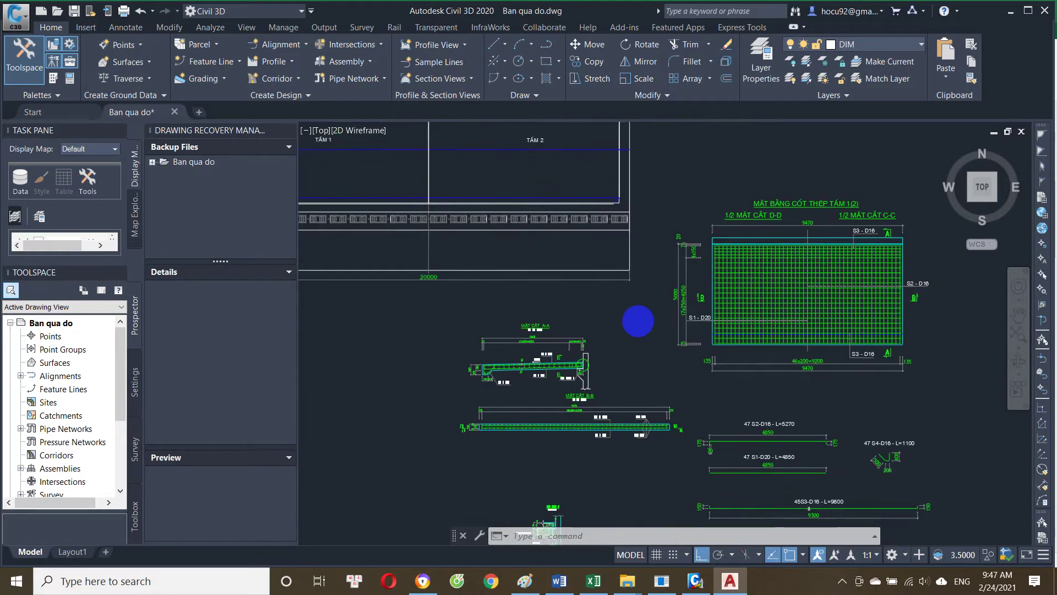
scroll(708, 401, "down", 2)
scroll(728, 383, "up", 4)
scroll(728, 383, "down", 3)
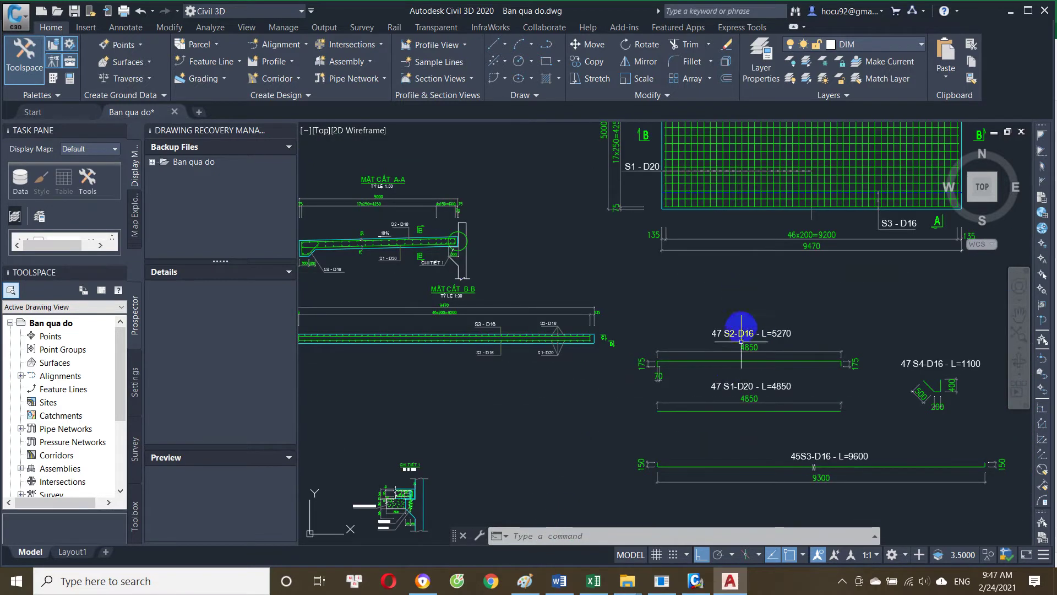
left_click(594, 581)
scroll(339, 348, "down", 2)
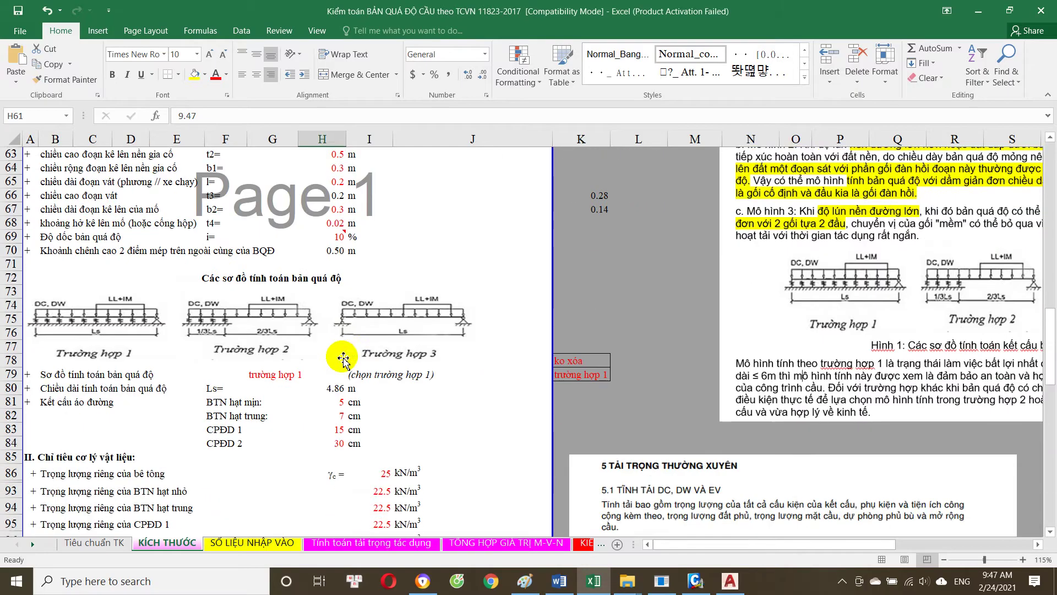
Step: Review the front axle load P1 and the E97 note about choosing 0.65 or 0.5
scroll(341, 355, "down", 2)
scroll(350, 366, "down", 2)
scroll(363, 330, "down", 2)
scroll(377, 308, "down", 1)
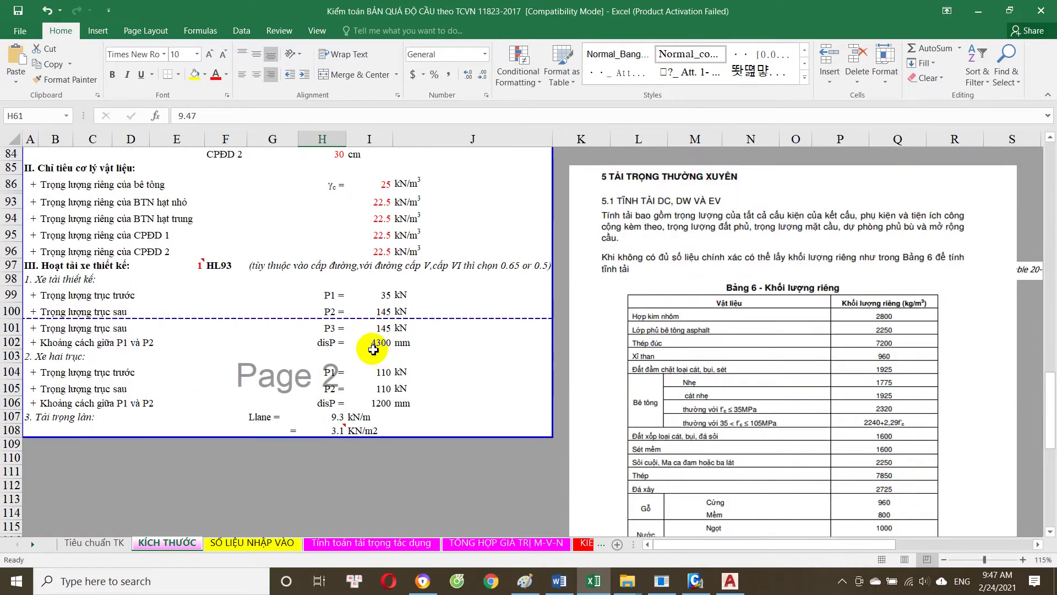
left_click(372, 297)
left_click(187, 265)
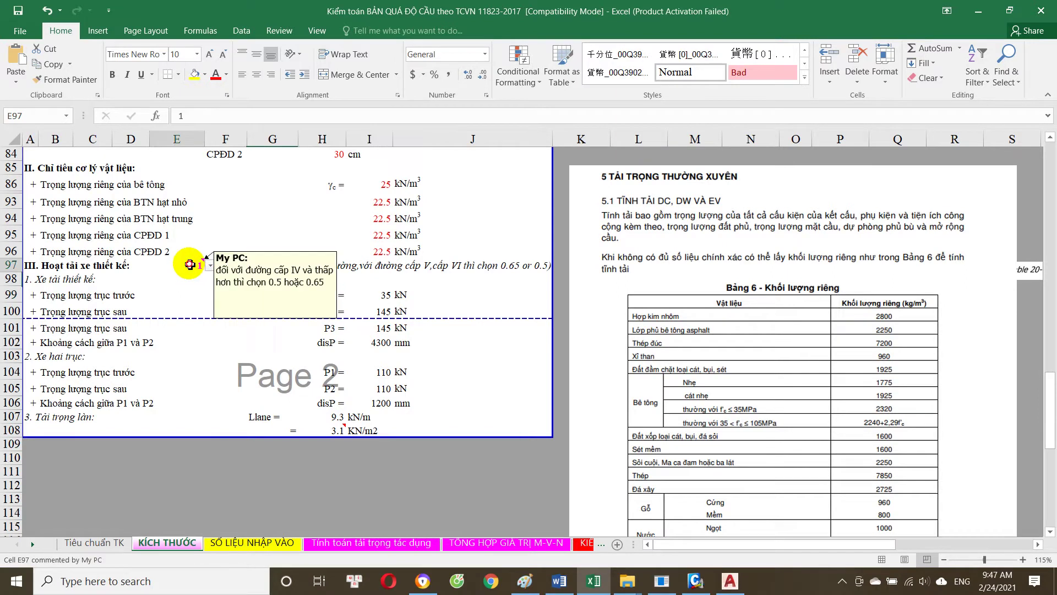
left_click(424, 266)
left_click(285, 266)
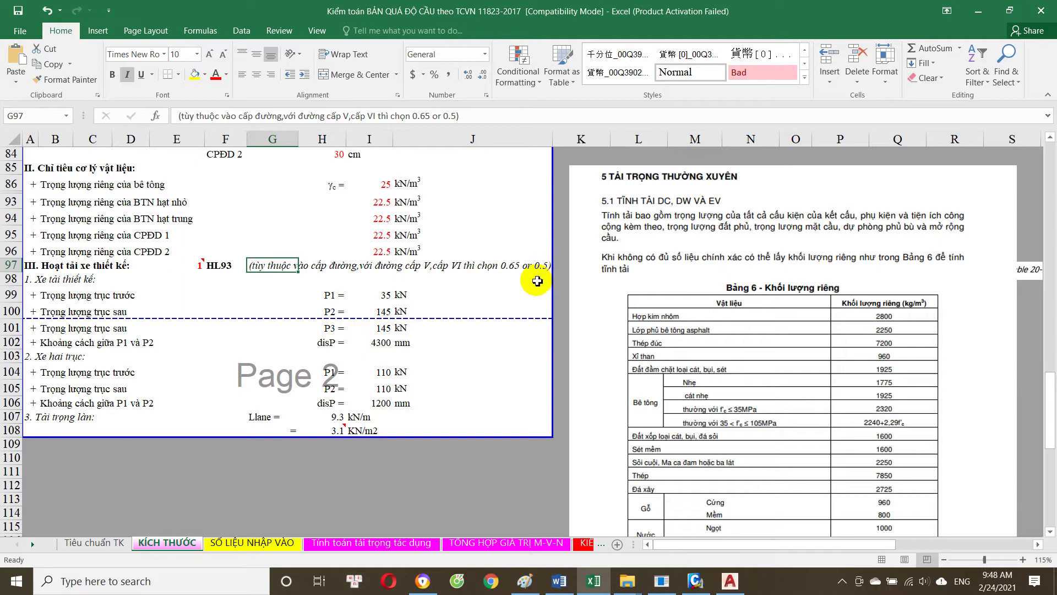
Step: Try HL93 load factors 0.65, 0.5 and 1 in E97, leaving it at 0.65
left_click(199, 267)
left_click(211, 265)
left_click(196, 289)
left_click(211, 265)
left_click(187, 300)
left_click(210, 265)
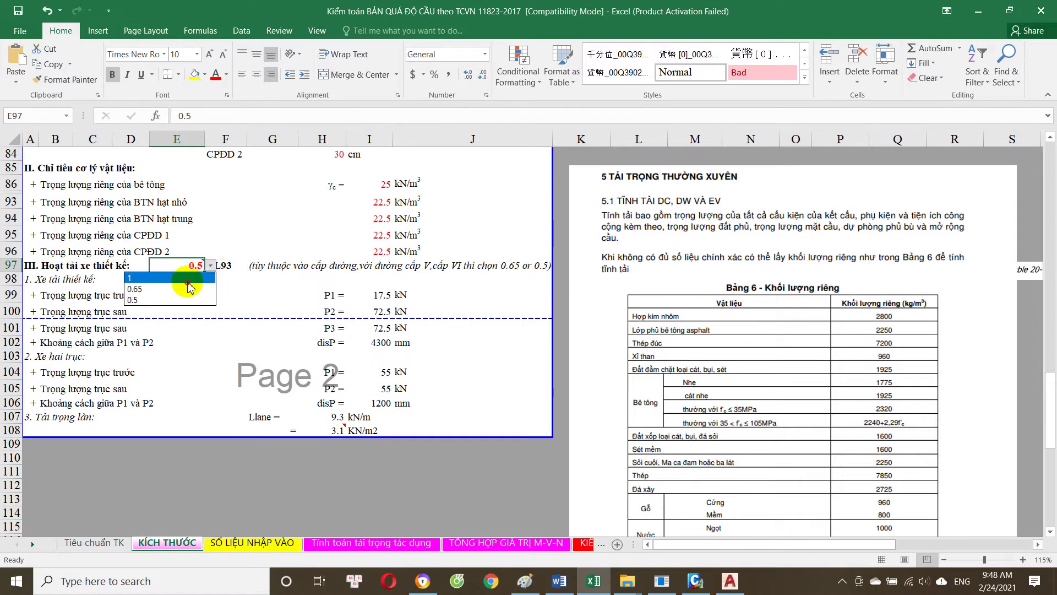
left_click(200, 278)
left_click(211, 265)
left_click(209, 288)
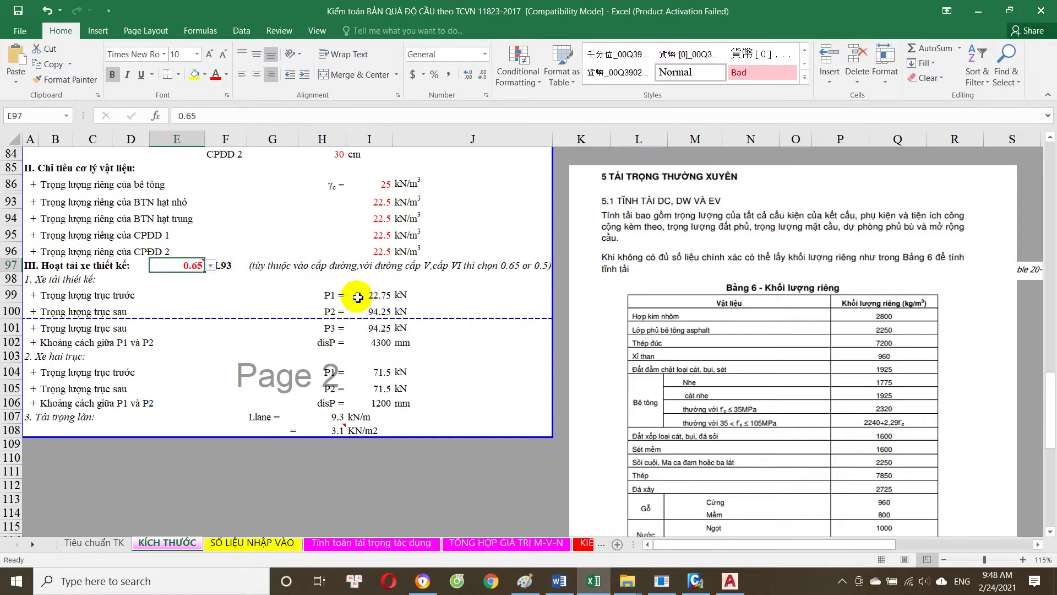
Step: Browse the Tính toán tải trọng tác dụng and TỔNG HỢP GIÁ TRỊ M-V-N sheets, then return to KÍCH THƯỚC
left_click(317, 541)
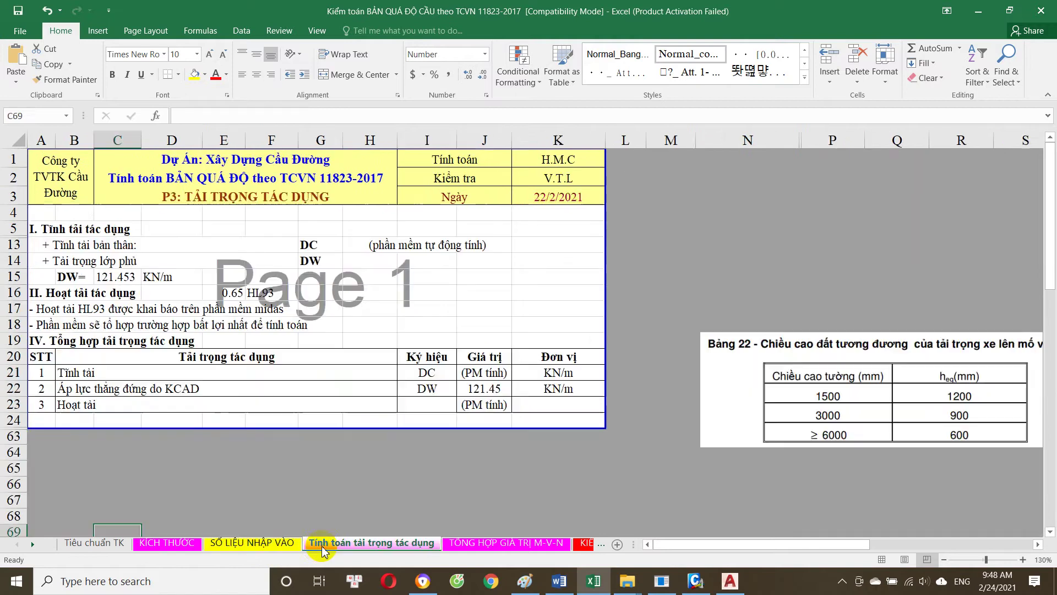
left_click(231, 543)
key("ctrl+Page_Down")
key("ctrl+Page_Down")
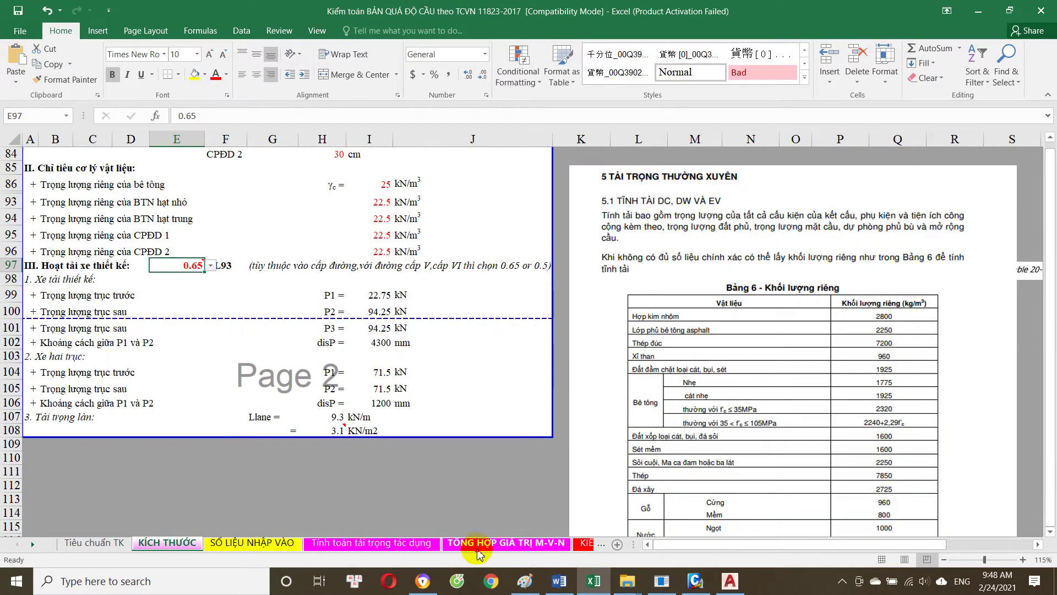
left_click(187, 543)
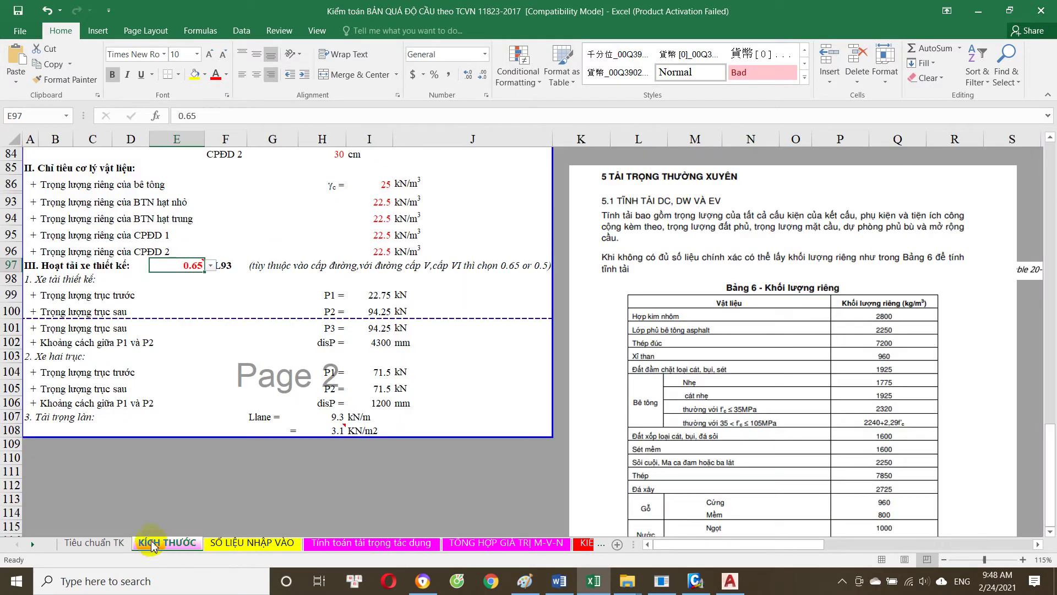
Step: Set the E97 live-load factor to 1 and check the front axle load formula in I99
left_click(211, 267)
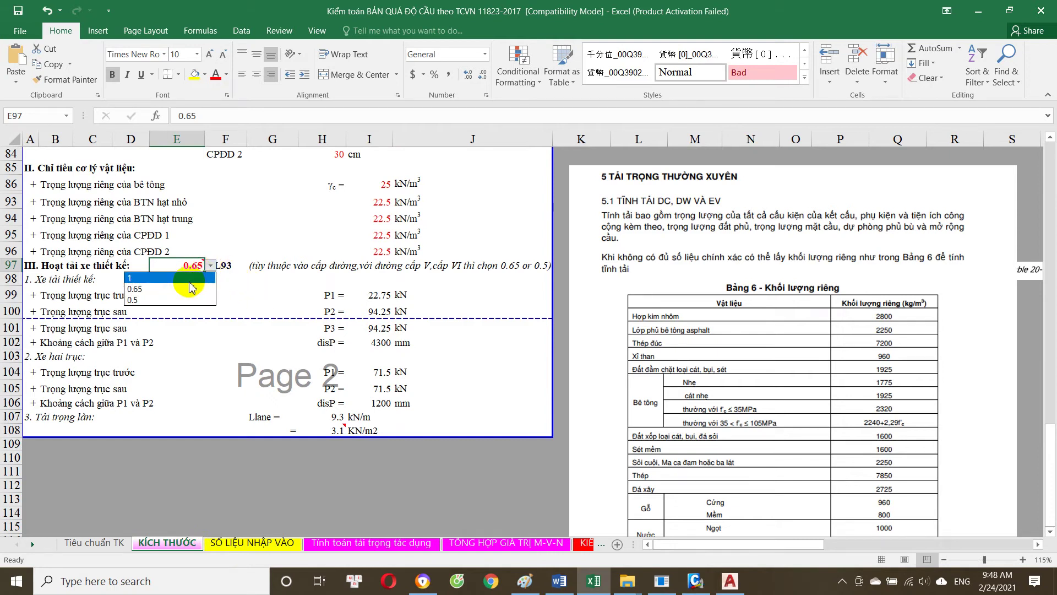
left_click(189, 279)
left_click(211, 266)
left_click(369, 294)
scroll(415, 406, "down", 3)
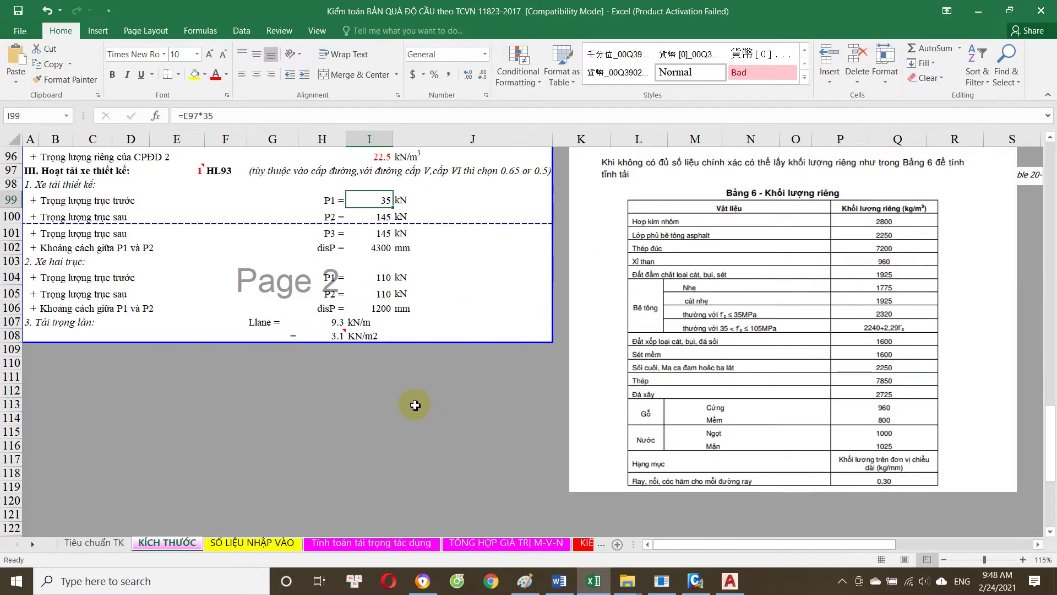
scroll(375, 388, "up", 2)
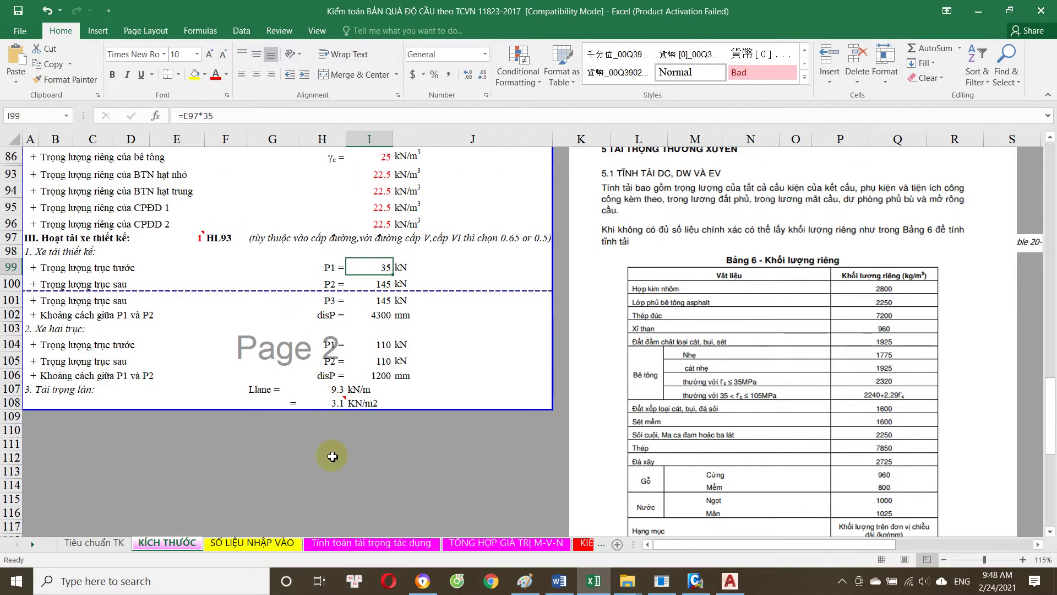
left_click(193, 234)
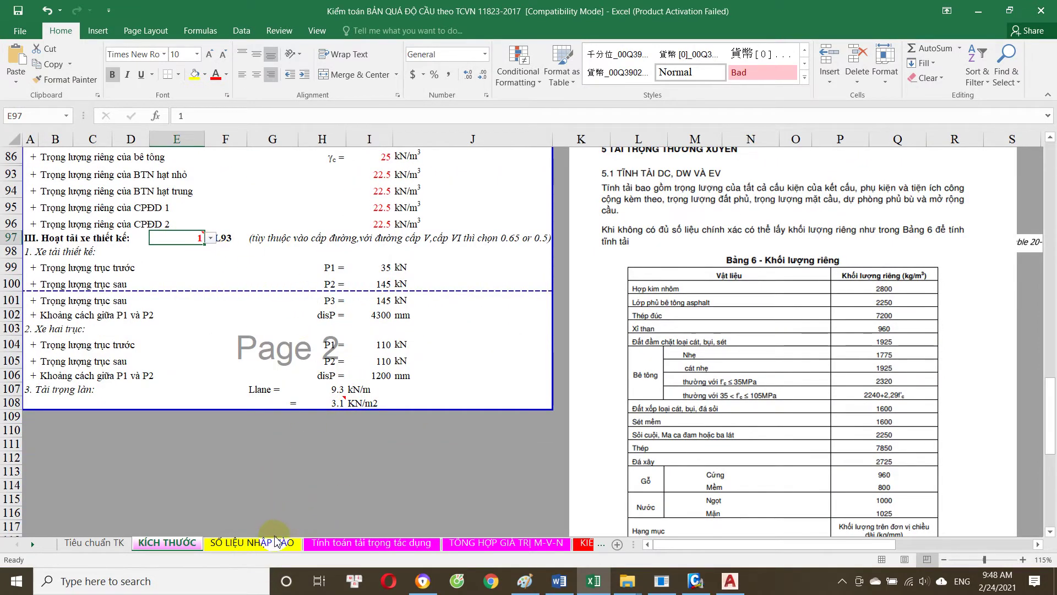
left_click(275, 533)
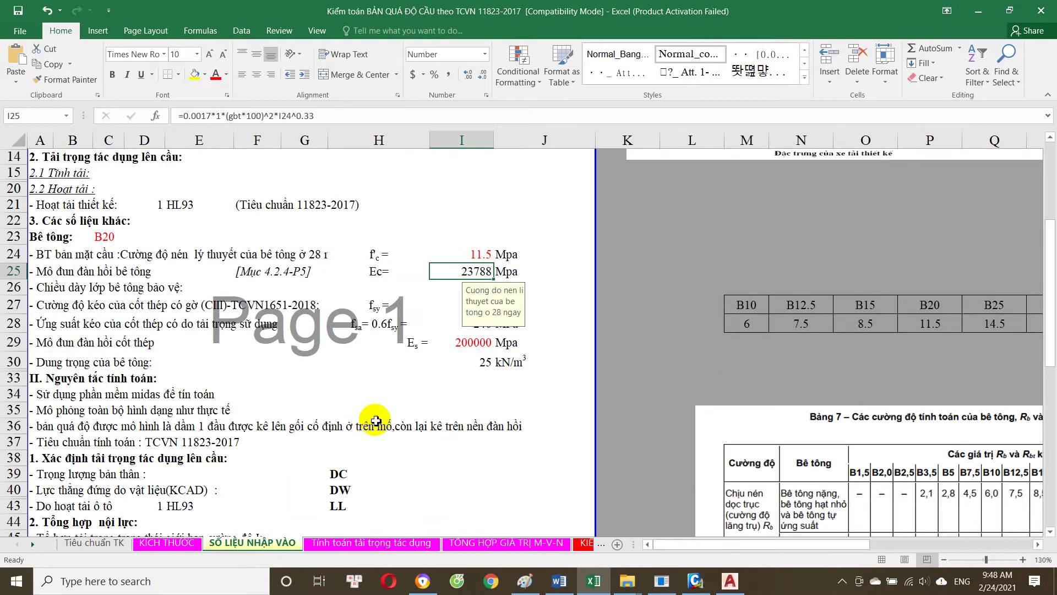
Step: Switch C23's concrete grade to B25 and back to B20, giving f'c 11.5 MPa
left_click(108, 236)
left_click(131, 238)
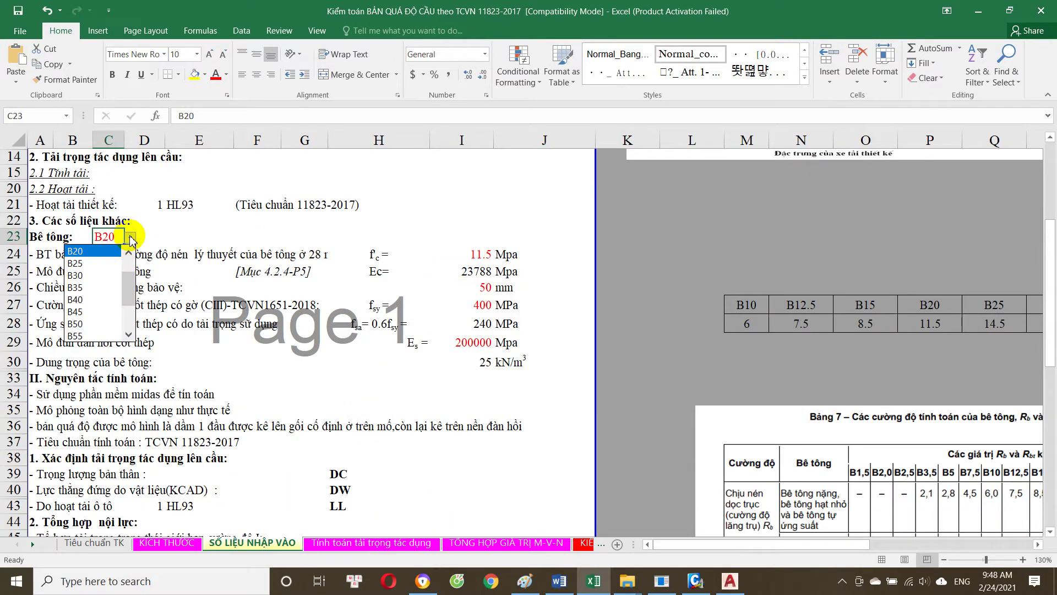
left_click(112, 264)
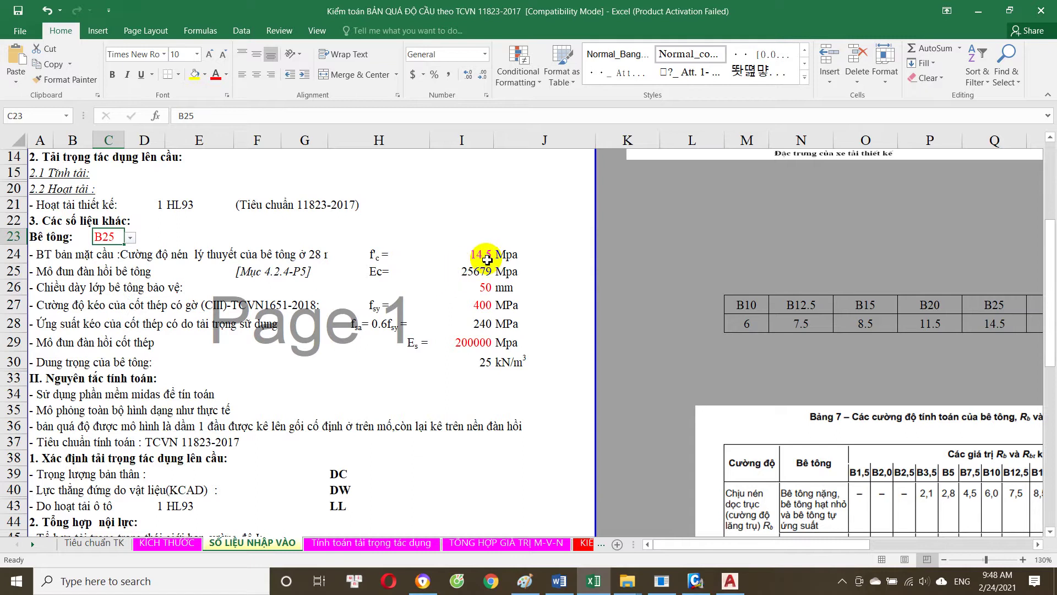
left_click(487, 256)
left_click(107, 241)
left_click(130, 240)
left_click(130, 240)
left_click(130, 239)
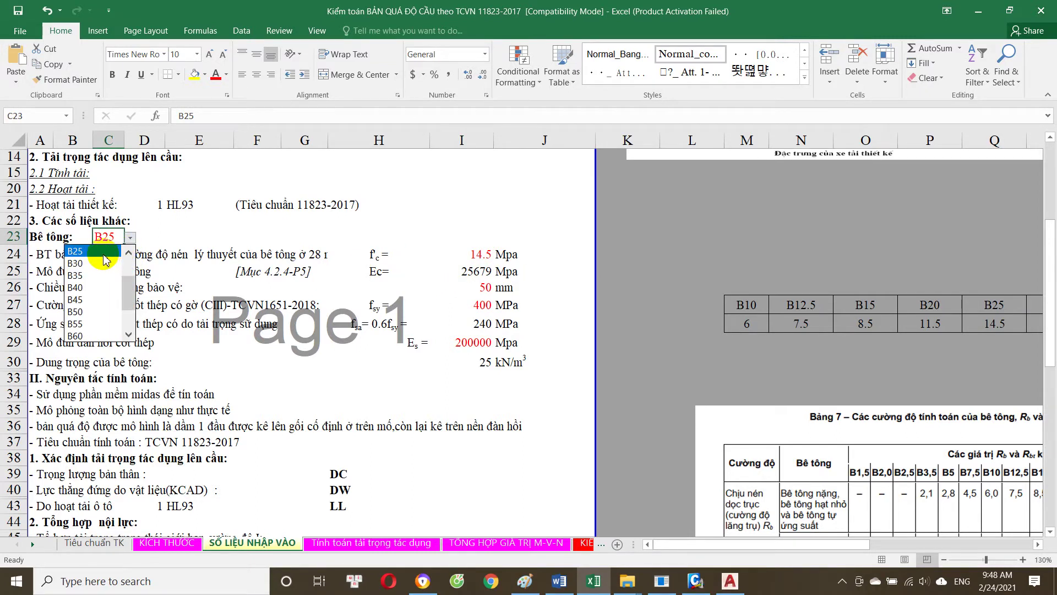
scroll(102, 281, "up", 1)
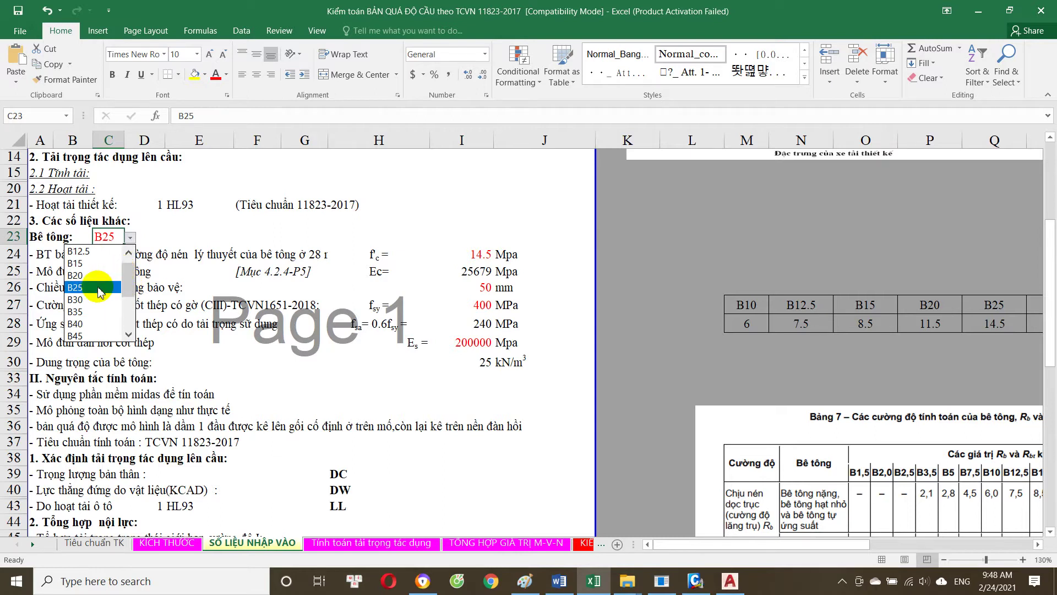
left_click(83, 275)
left_click(468, 251)
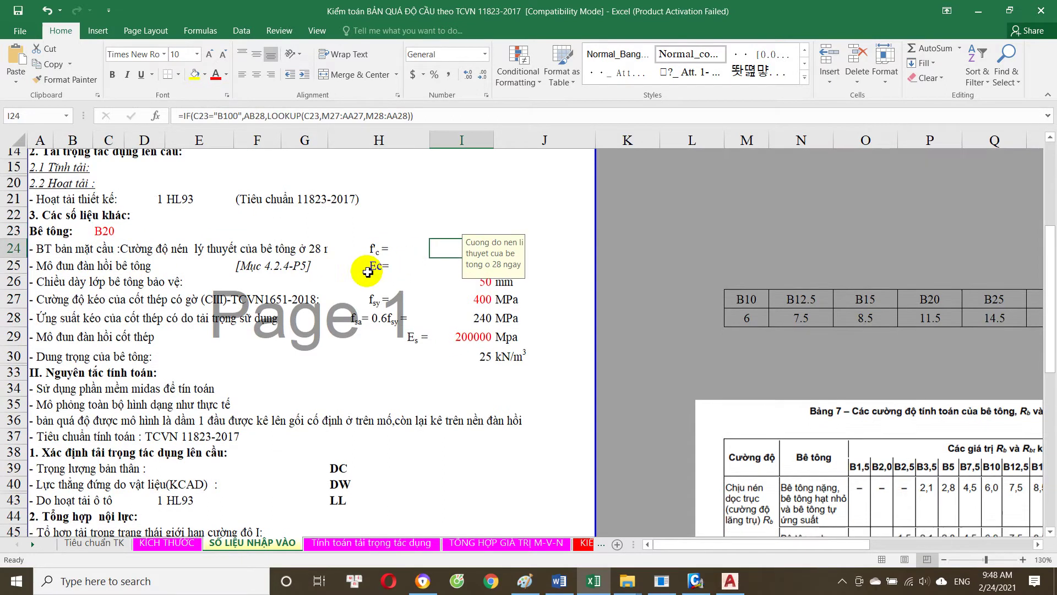
scroll(367, 272, "down", 1)
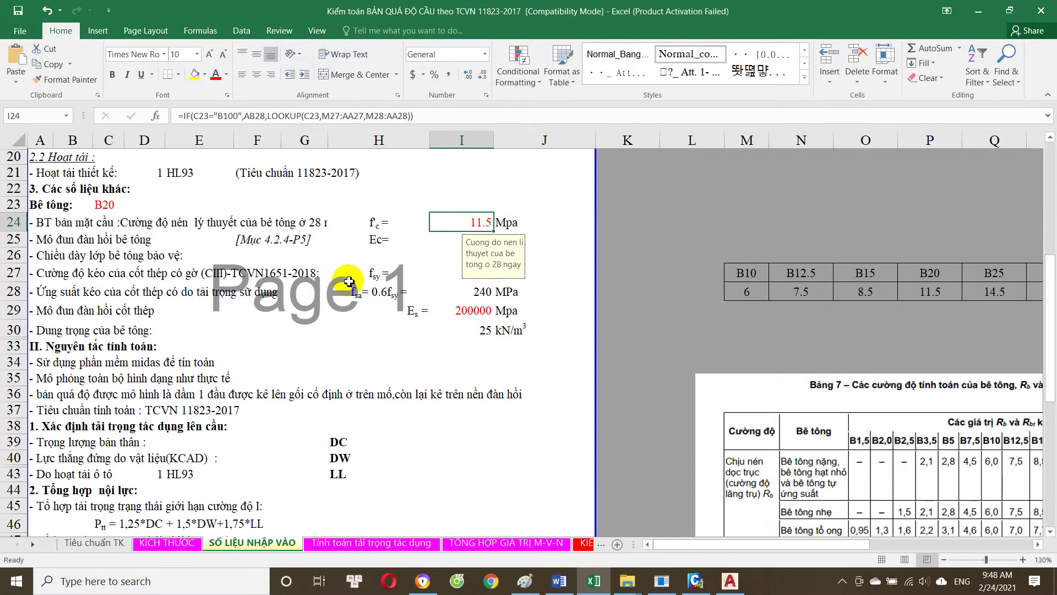
Step: Make the f'c value 11.5 in I24 black after checking its lookup formula
double_click(476, 229)
key("Escape")
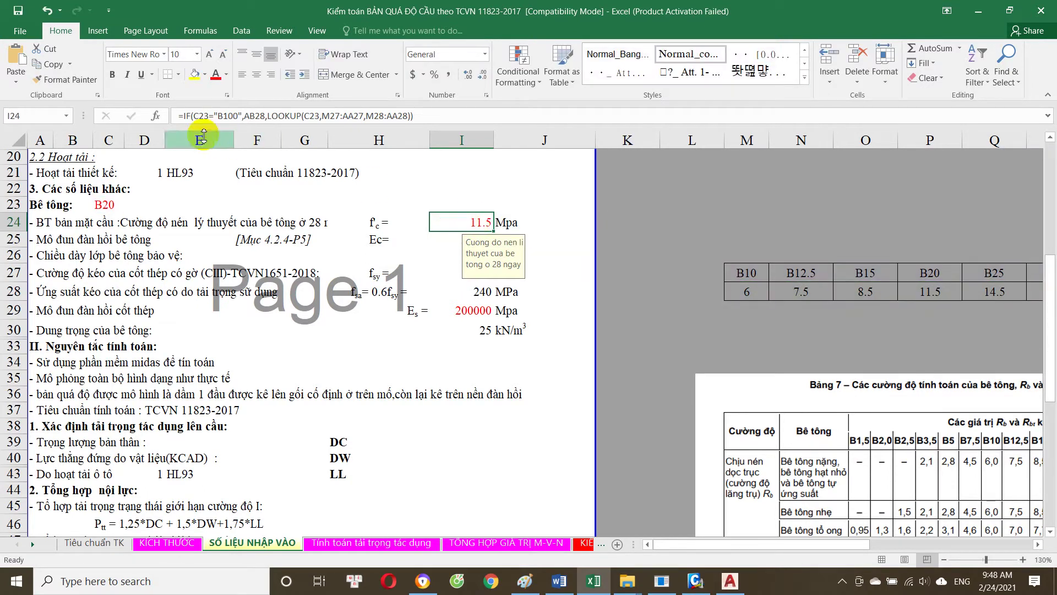
left_click(228, 77)
left_click(224, 95)
left_click(548, 242)
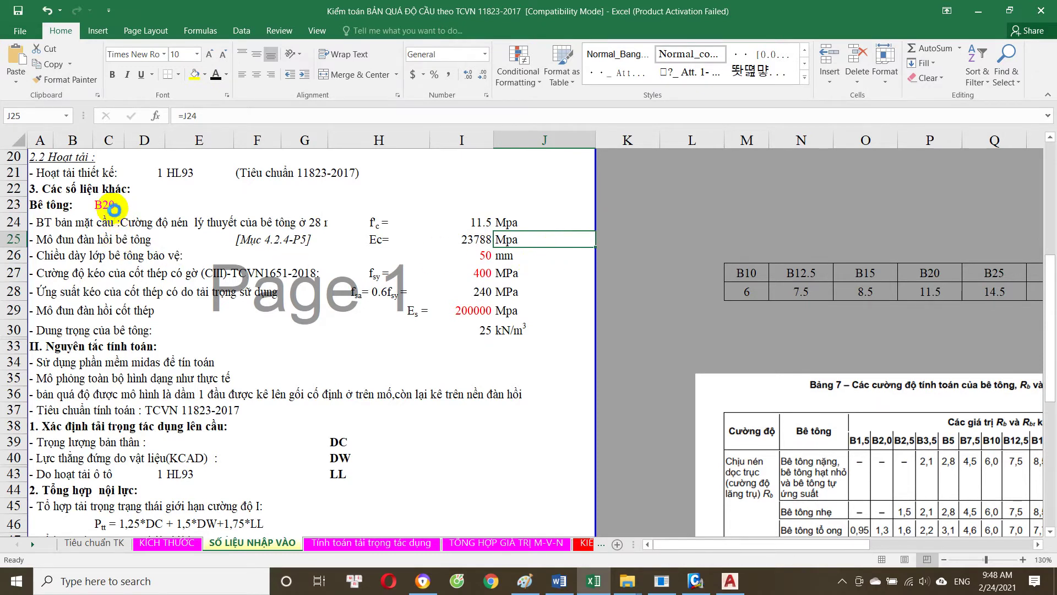
Step: Recheck the f'c lookup formula in I24 and inspect the concrete modulus formula in I25
left_click(112, 209)
left_click(477, 223)
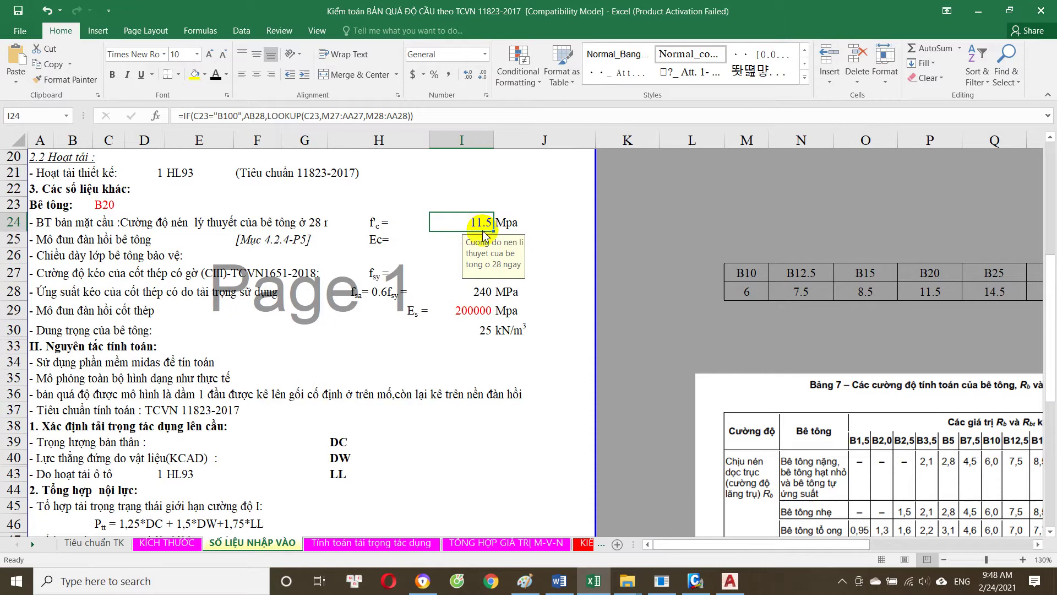
scroll(455, 240, "down", 1)
double_click(477, 194)
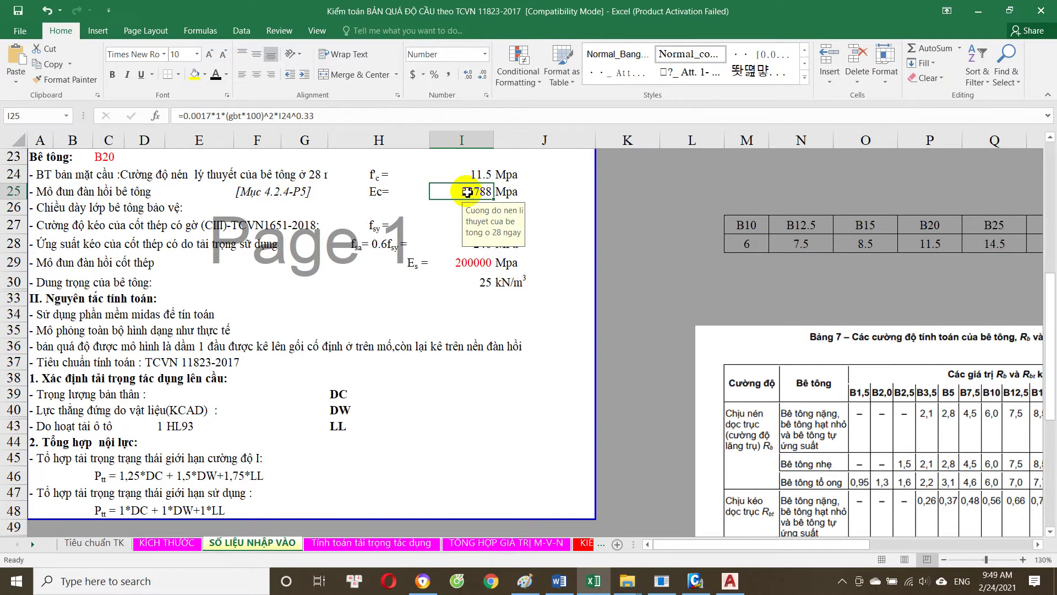
Step: Check the cover thickness 50 in I26 and steel tensile strength 400 in I27
key("Escape")
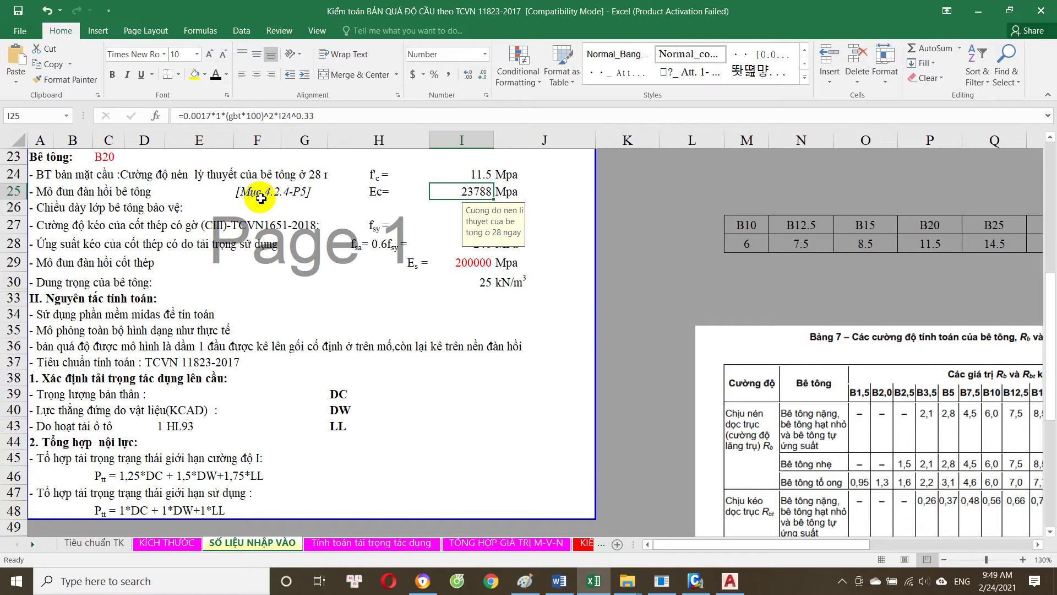
scroll(280, 208, "up", 1)
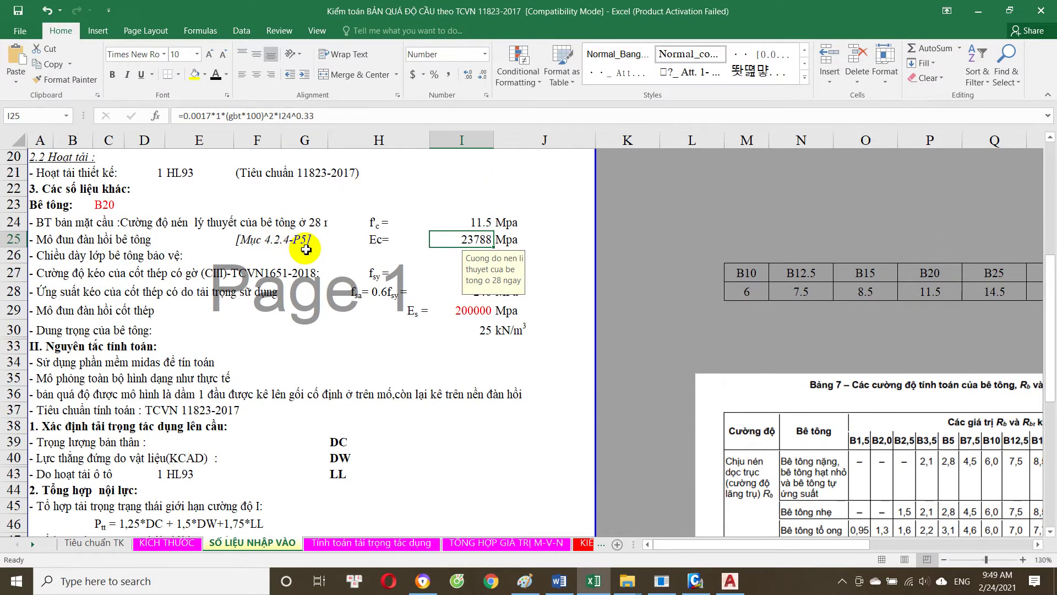
scroll(277, 249, "down", 1)
left_click_drag(452, 224, 487, 210)
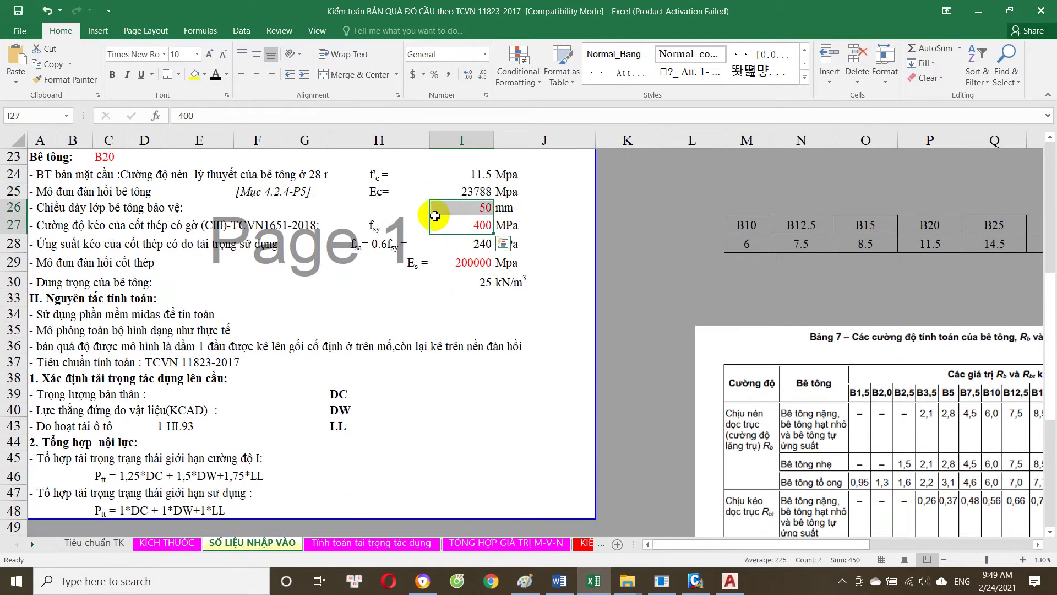
left_click(487, 211)
left_click(110, 208)
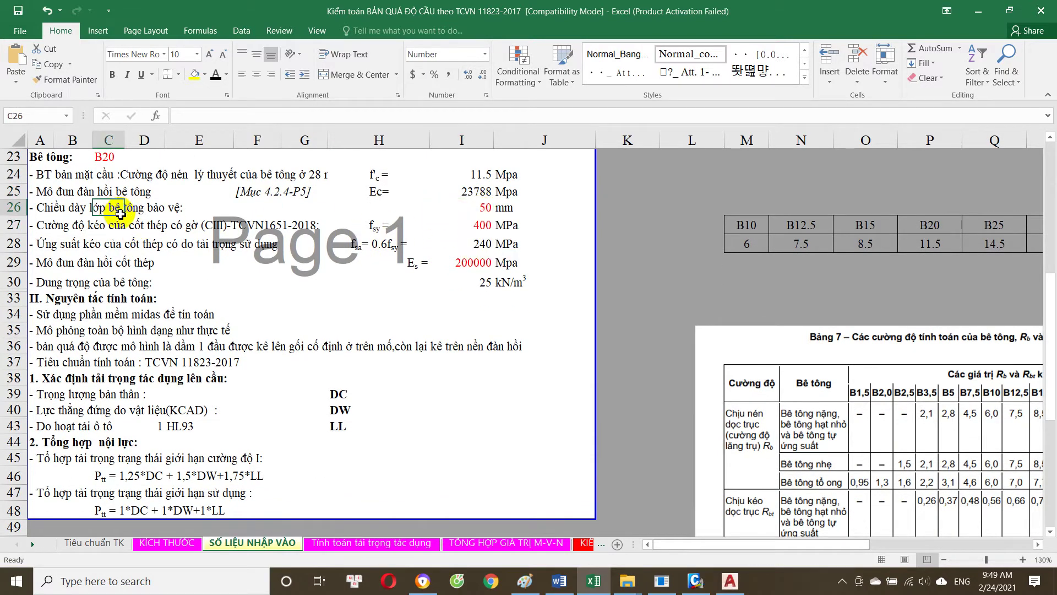
left_click(485, 214)
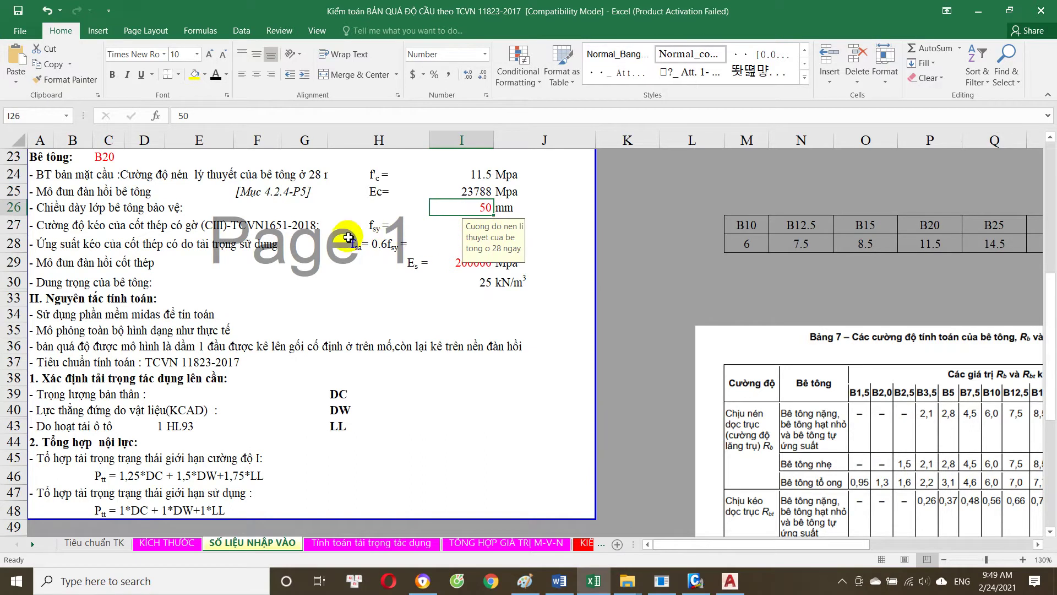
left_click(480, 224)
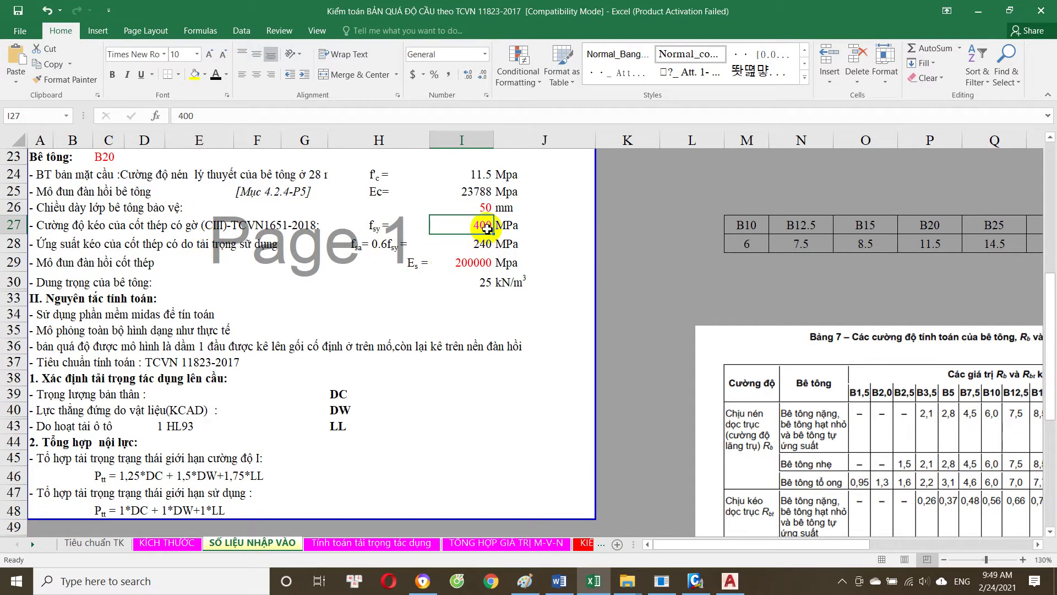
Step: Re-check the steel tensile strength 400 and steel modulus 200000 in I27–I29
left_click(479, 244)
left_click(479, 229)
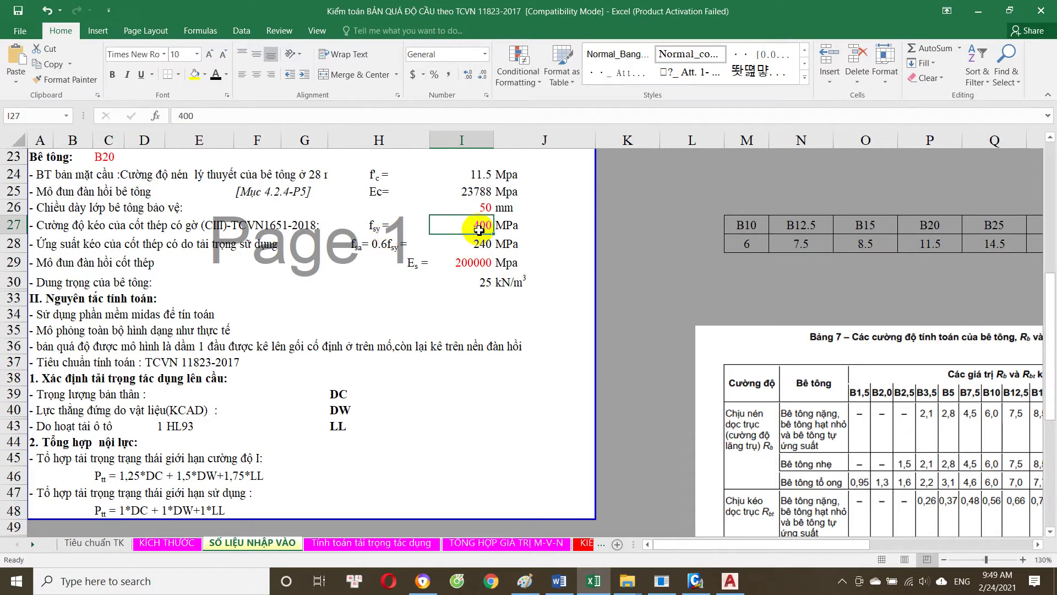
left_click_drag(471, 235, 482, 229)
left_click(488, 263)
scroll(424, 285, "down", 2)
scroll(424, 284, "up", 3)
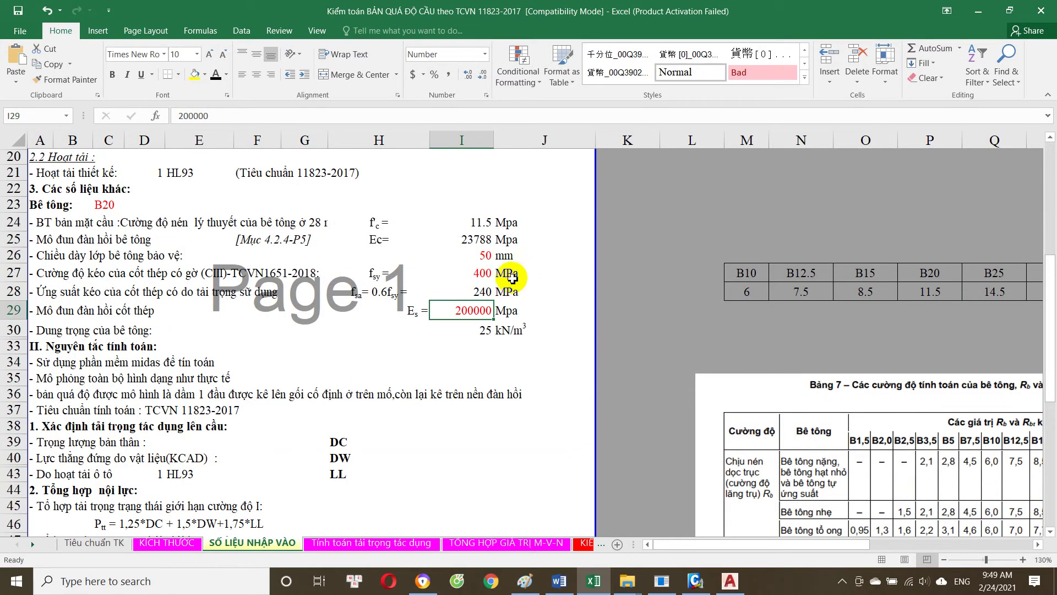
left_click(489, 271)
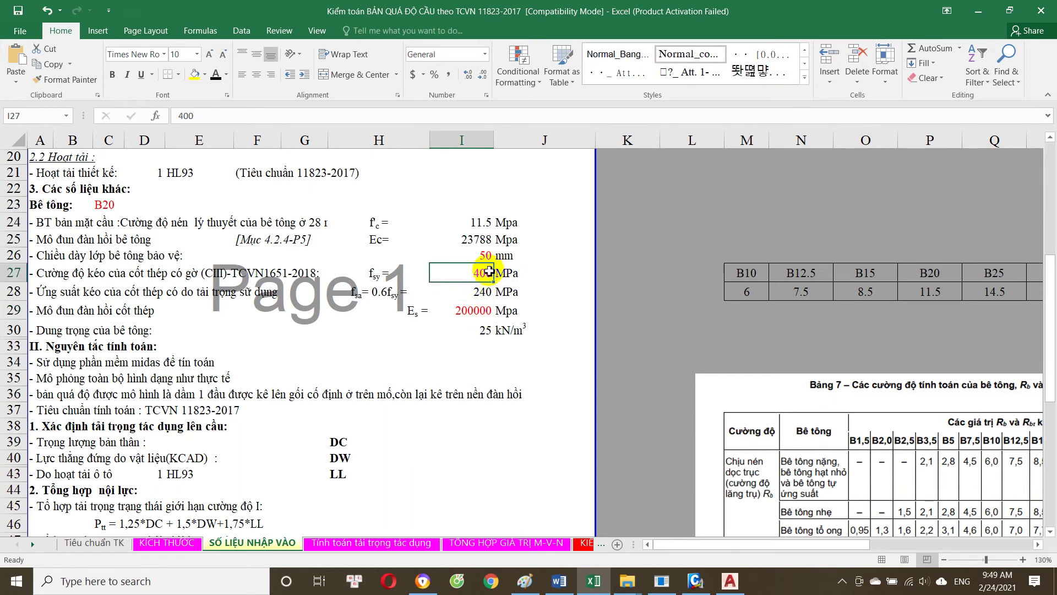
left_click(484, 310)
scroll(482, 336, "down", 2)
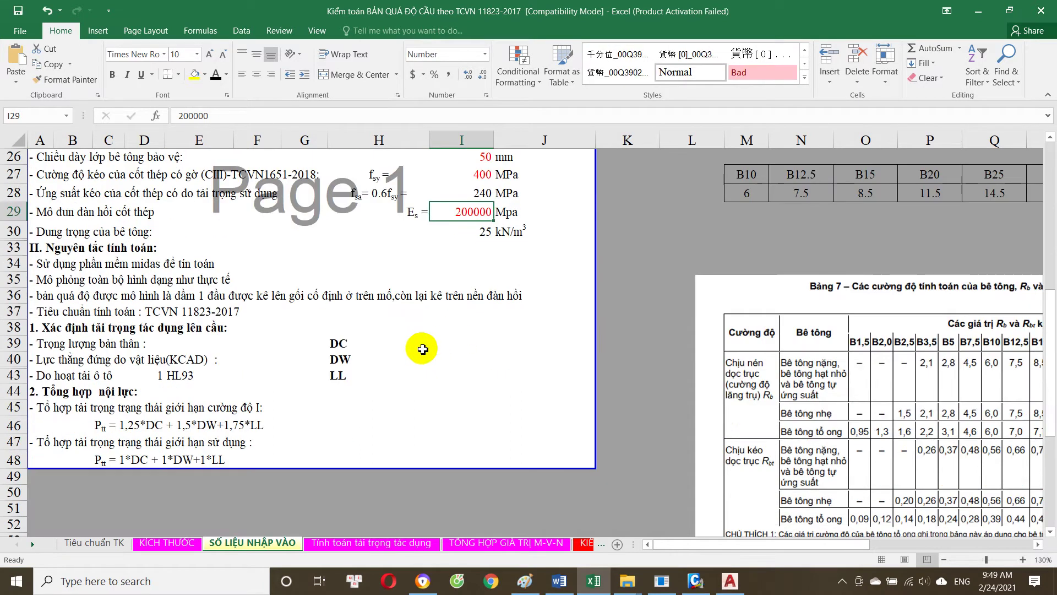
scroll(352, 352, "down", 1)
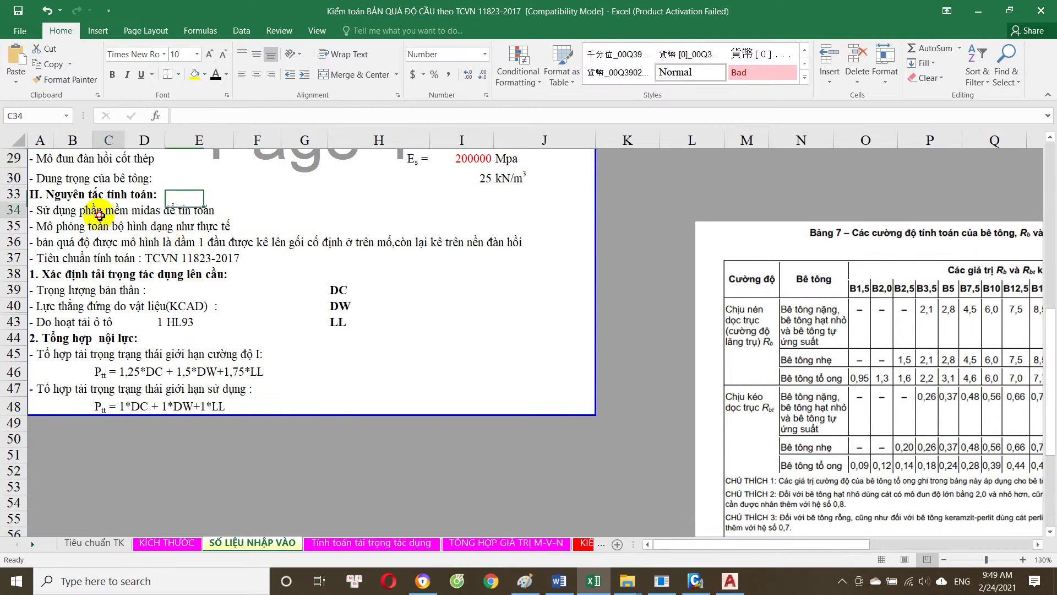
Step: Read the modelling principles, the approach-slab modelling note in row 36 and the design-standard line
left_click(126, 237)
left_click(58, 245)
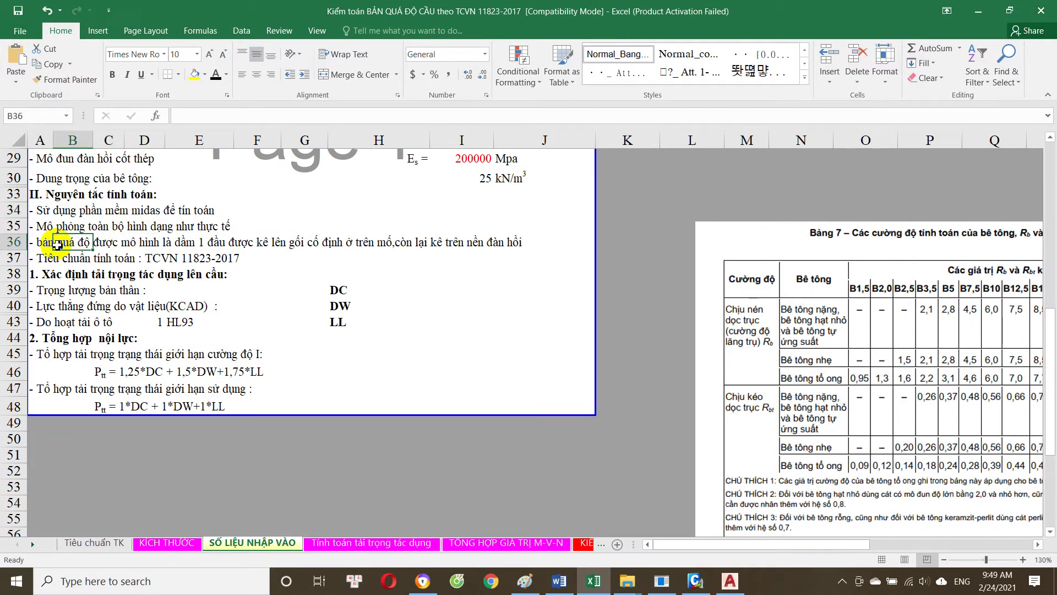
left_click(43, 245)
left_click(50, 260)
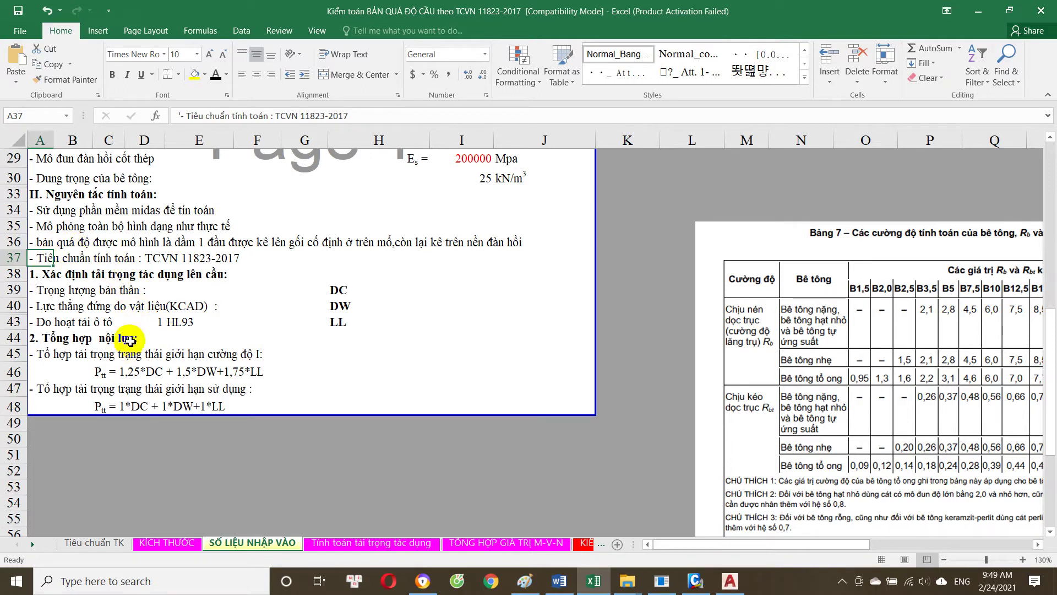
scroll(79, 315, "down", 1)
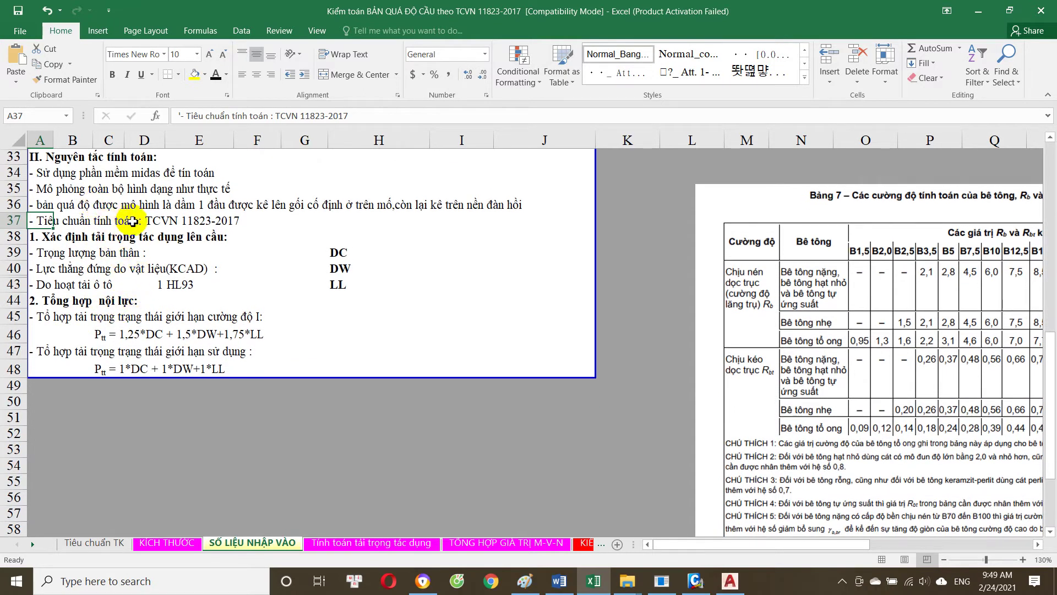
scroll(133, 221, "up", 1)
Step: Review the real-shape and midas modelling notes, plus the self-weight and KCAD pressure load lines
left_click(148, 211)
left_click(64, 192)
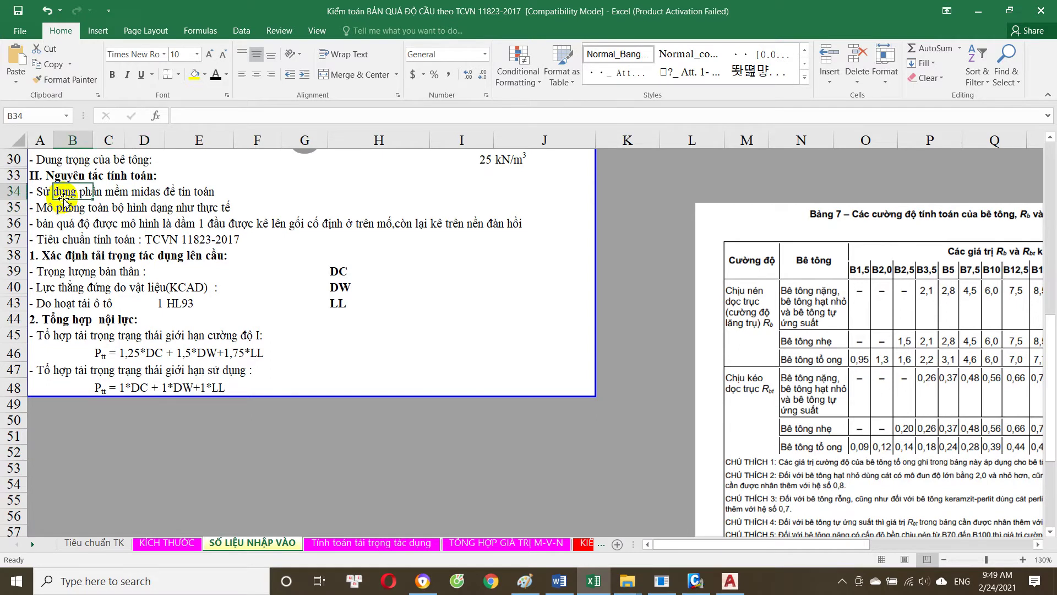
left_click(66, 272)
scroll(57, 281, "down", 1)
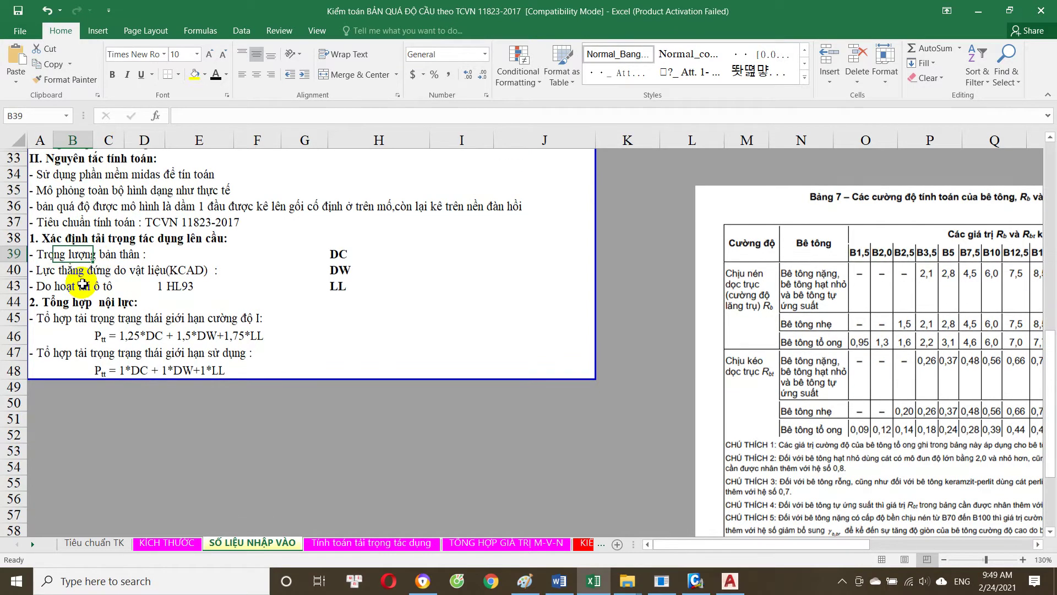
left_click(49, 271)
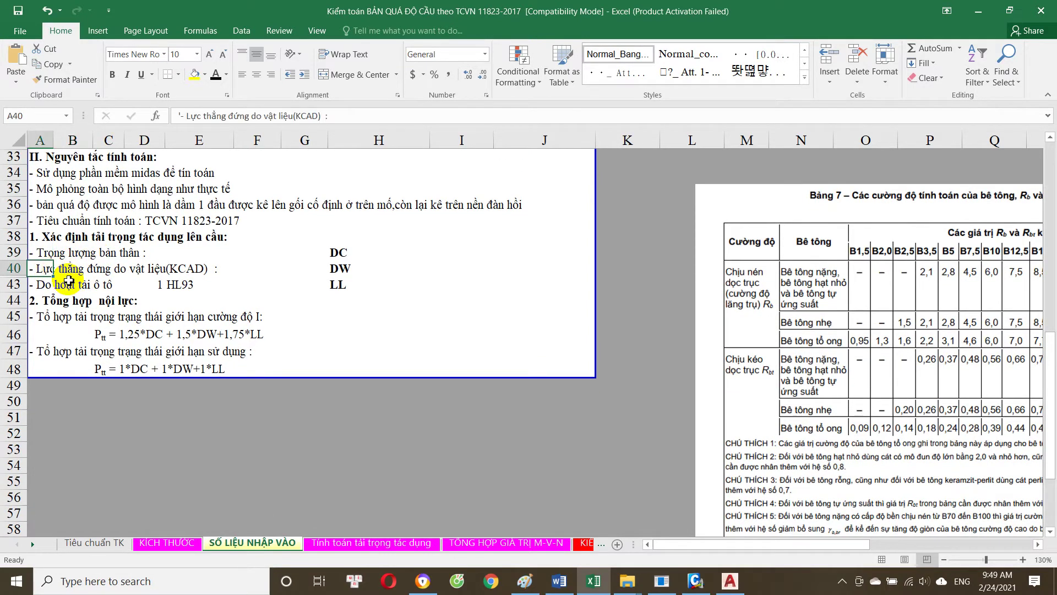
scroll(66, 283, "down", 1)
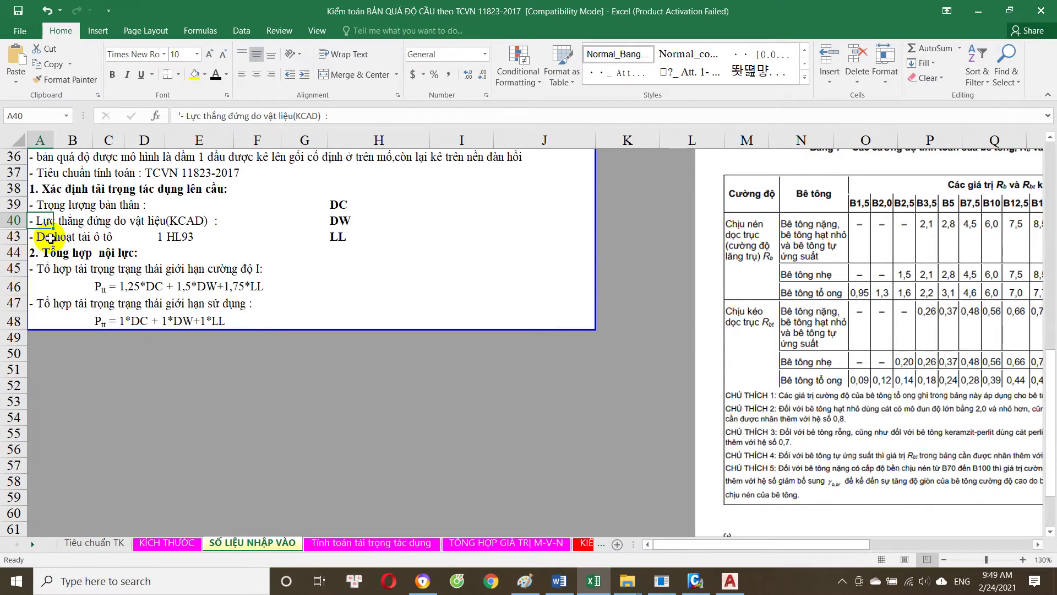
Step: Trace the HL93 label to =D21, then review the strength and service combination lines
left_click(179, 242)
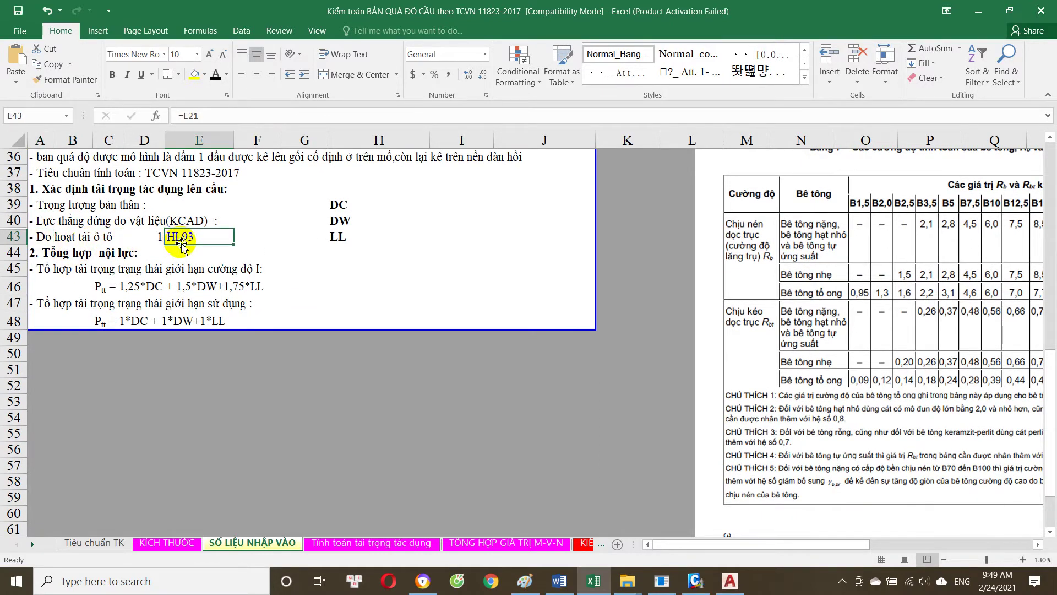
double_click(156, 237)
key("Escape")
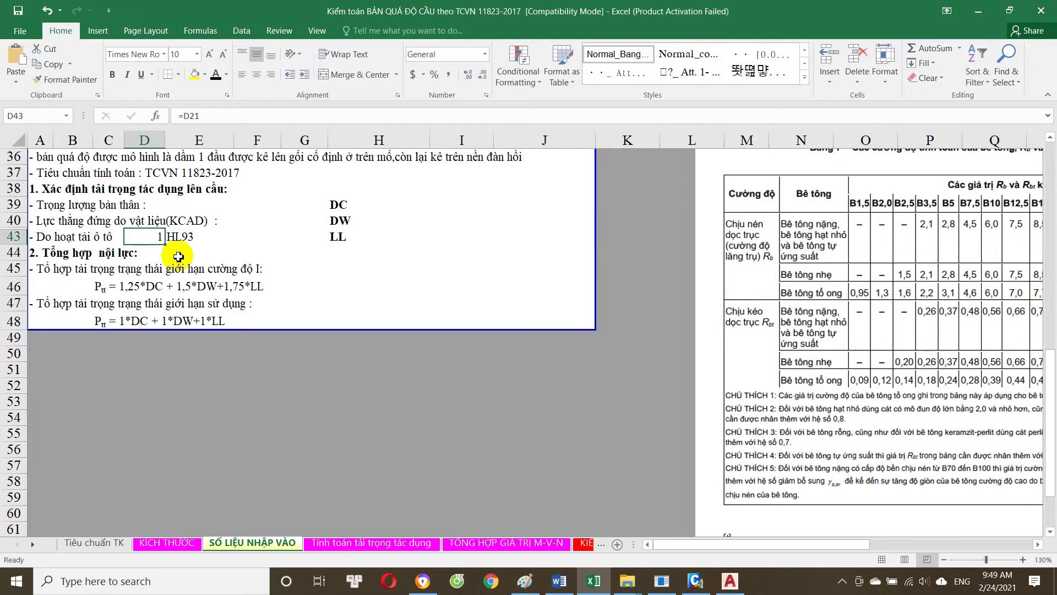
left_click(115, 268)
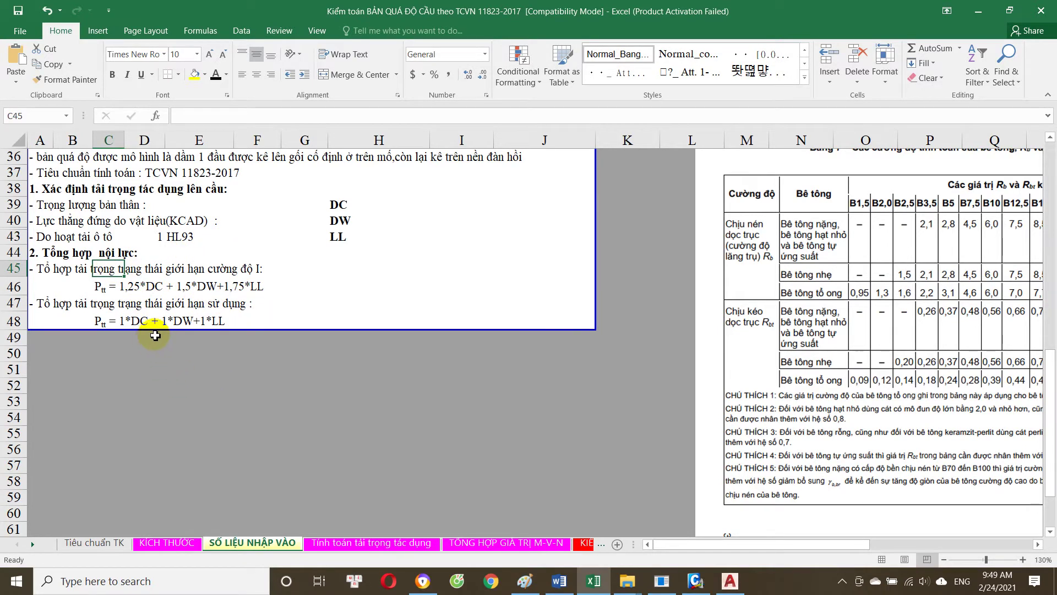
left_click(130, 326)
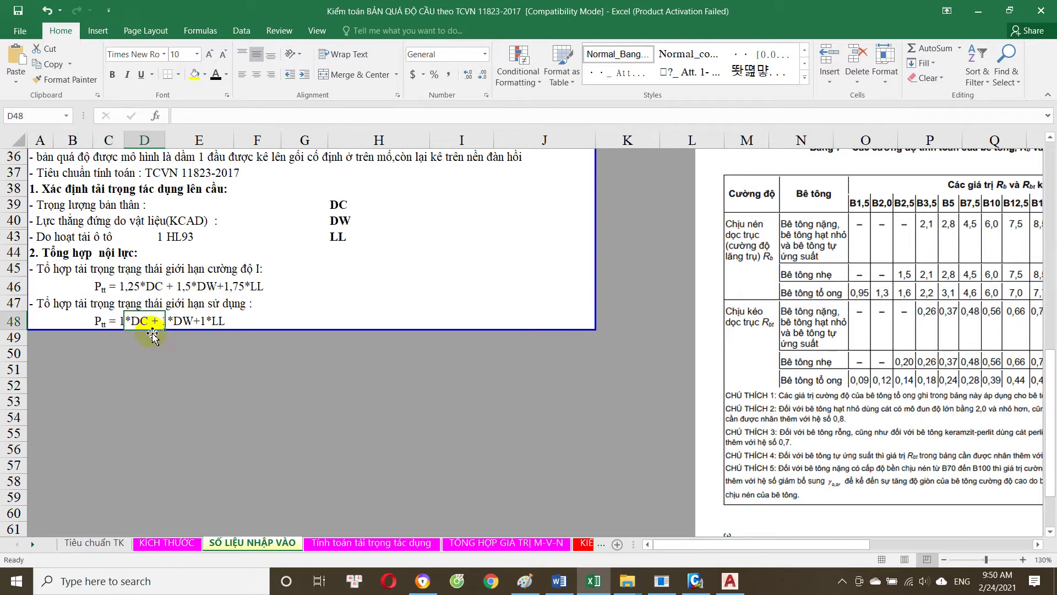
left_click(334, 545)
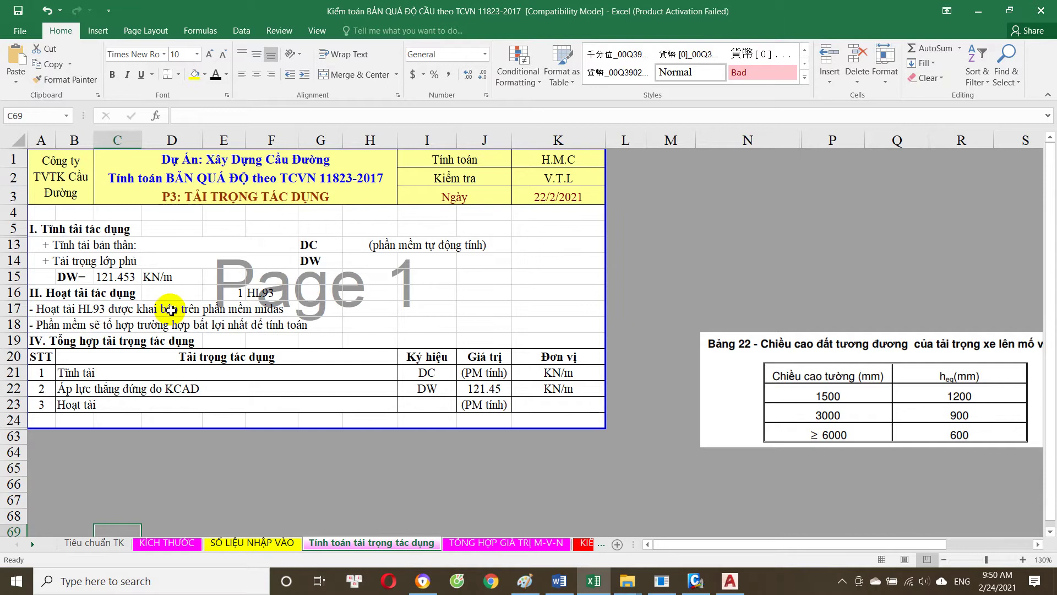
Step: Inspect the formula in C15 behind the DW value of 121.453 KN/m
left_click(121, 278)
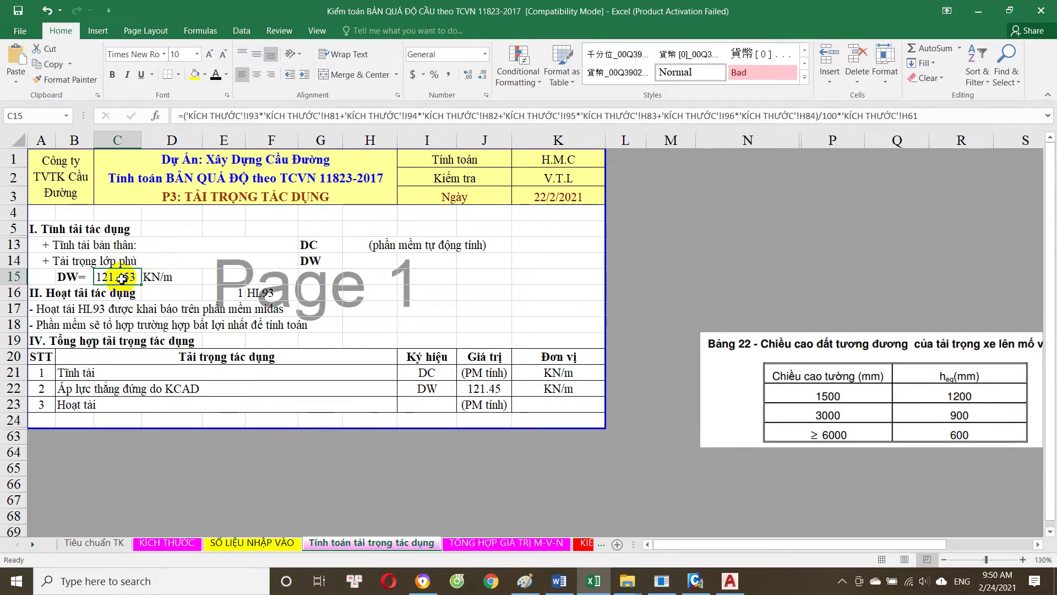
double_click(121, 278)
key("Escape")
scroll(231, 319, "down", 1)
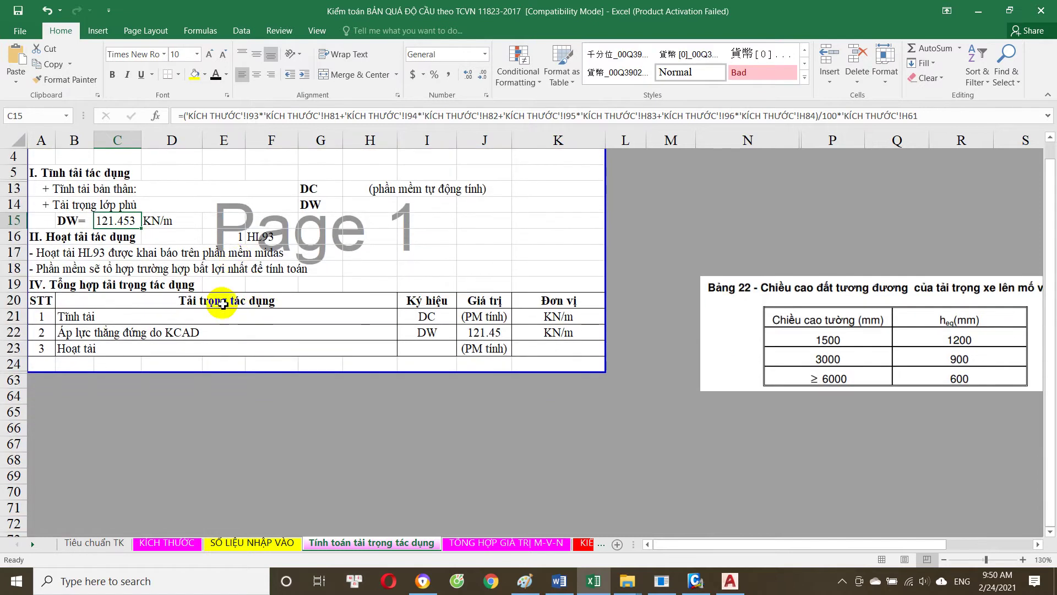
scroll(341, 330, "down", 1)
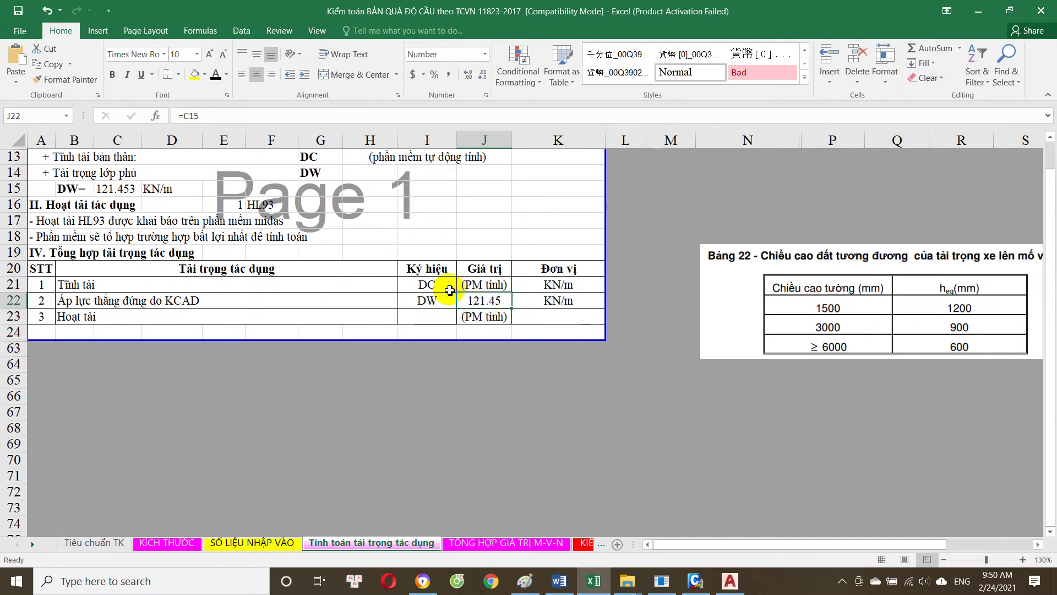
Step: Confirm the dead, live and DW entries in J21–J23 link to C15
left_click(489, 288)
left_click(484, 317)
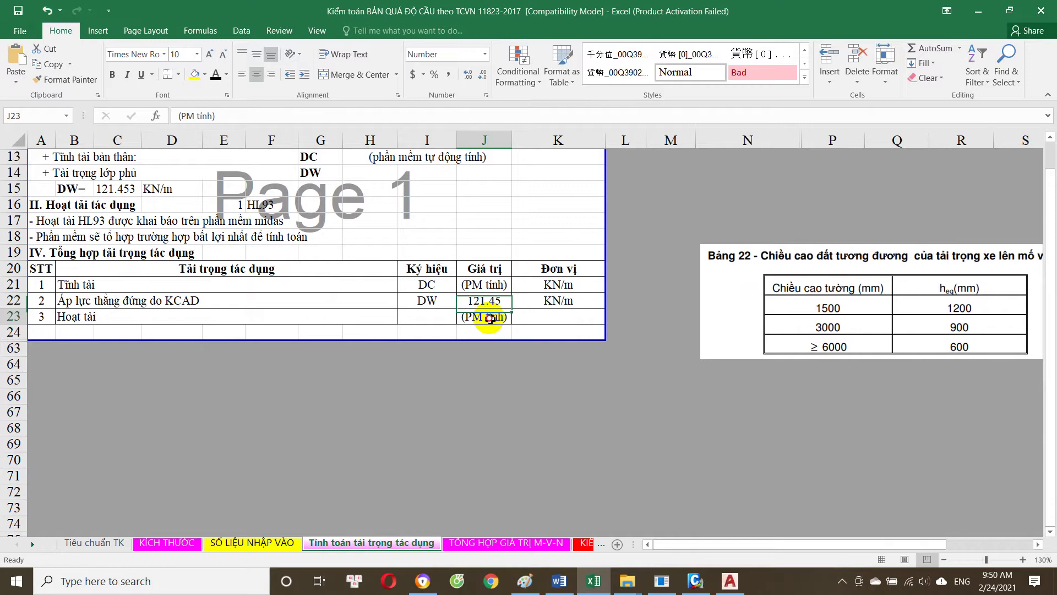
scroll(121, 330, "up", 2)
left_click(494, 375)
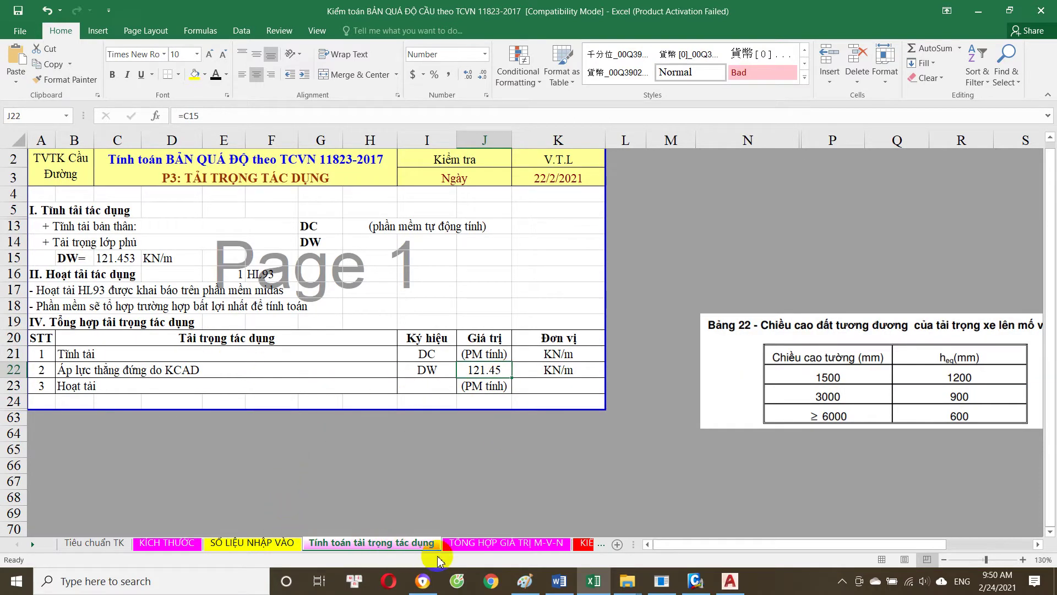
left_click(498, 544)
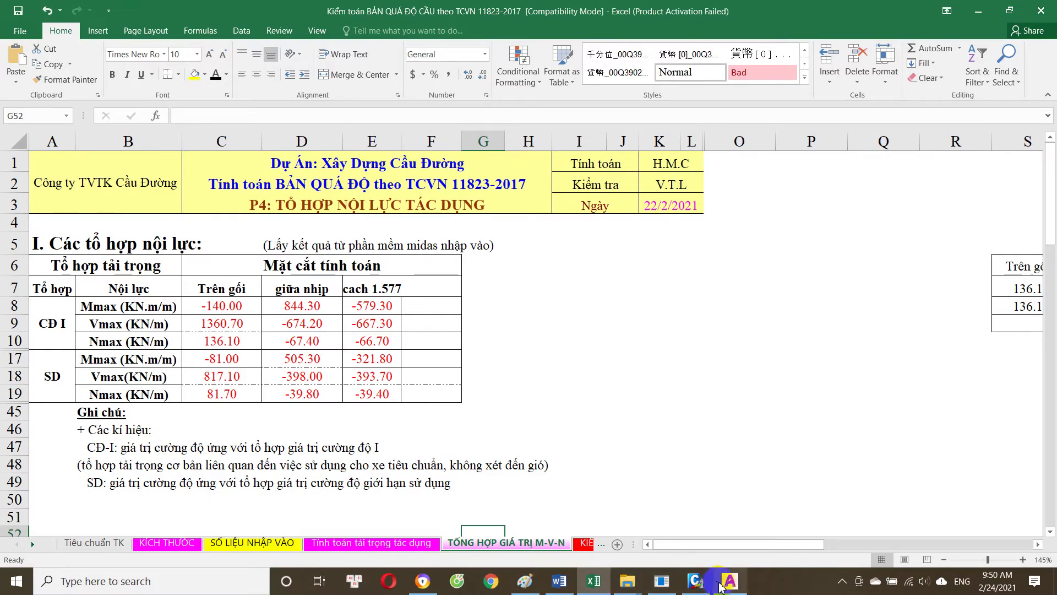
left_click(698, 581)
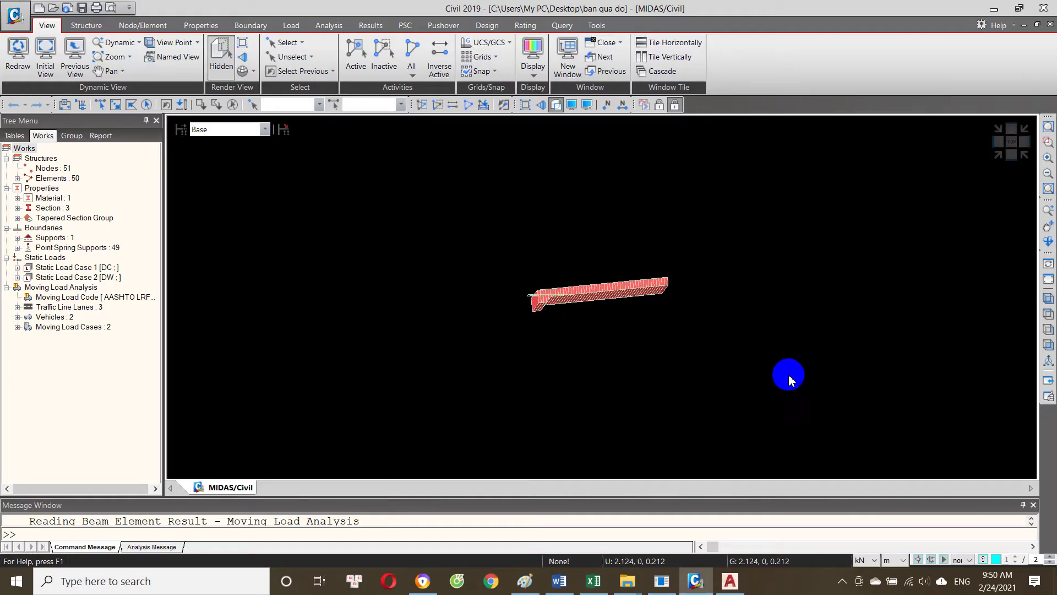
Step: View the deck model in side, isometric, top-down and front views
left_click(1048, 344)
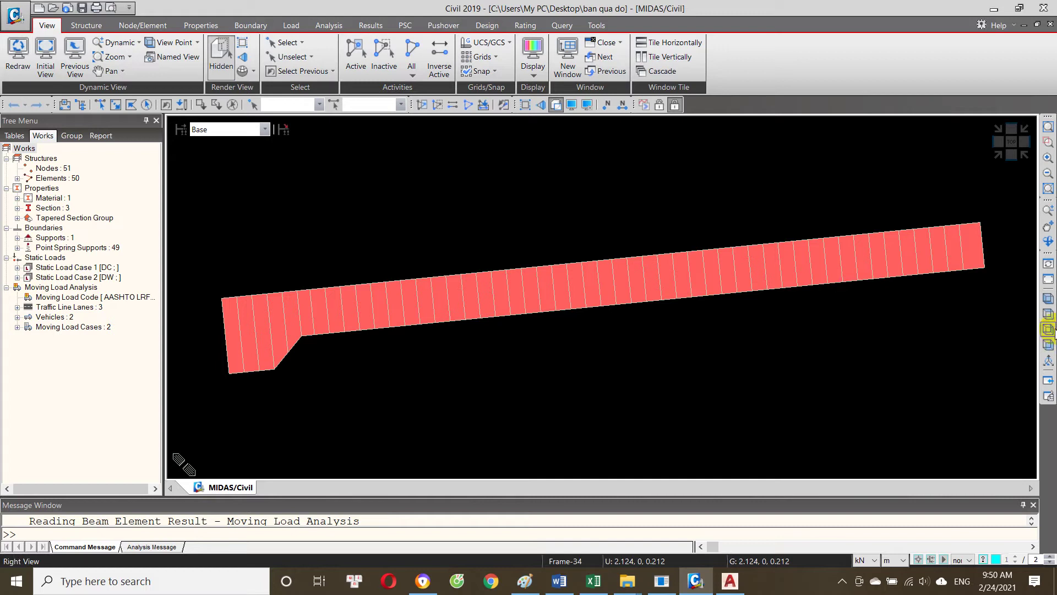
left_click(1050, 308)
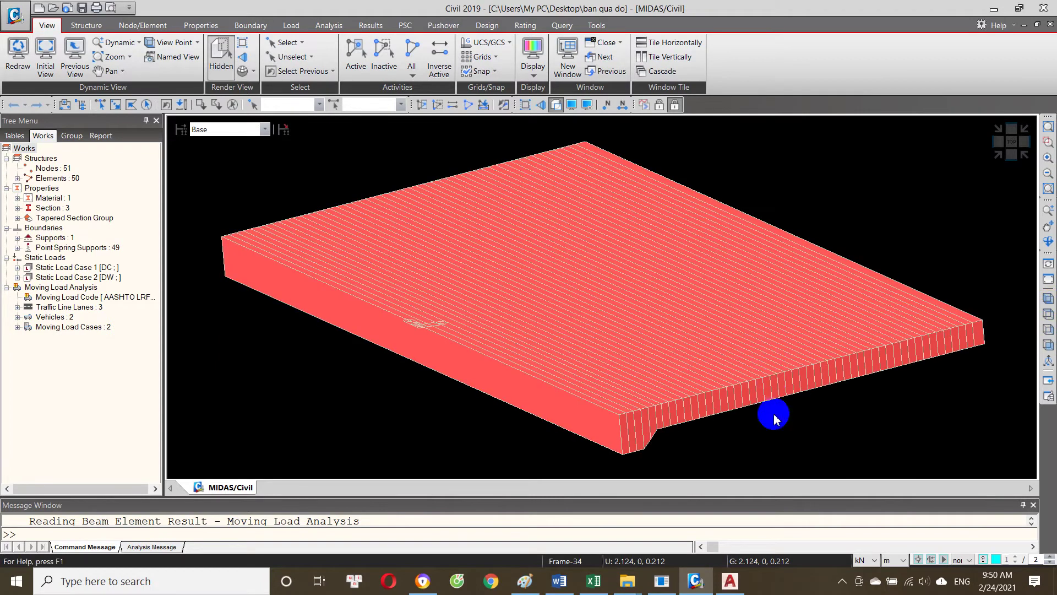
left_click(1049, 345)
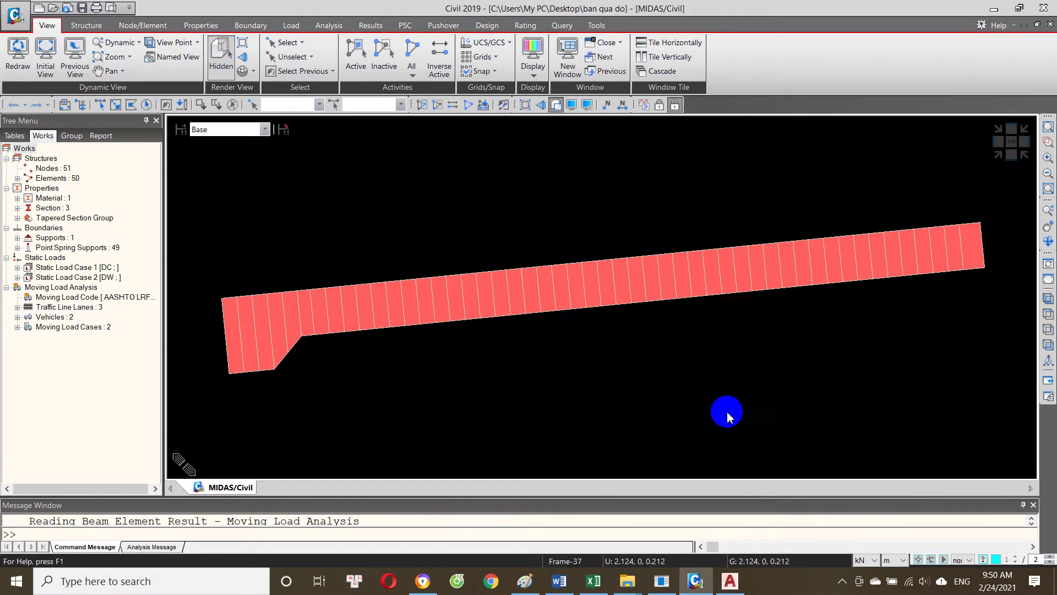
left_click(1050, 307)
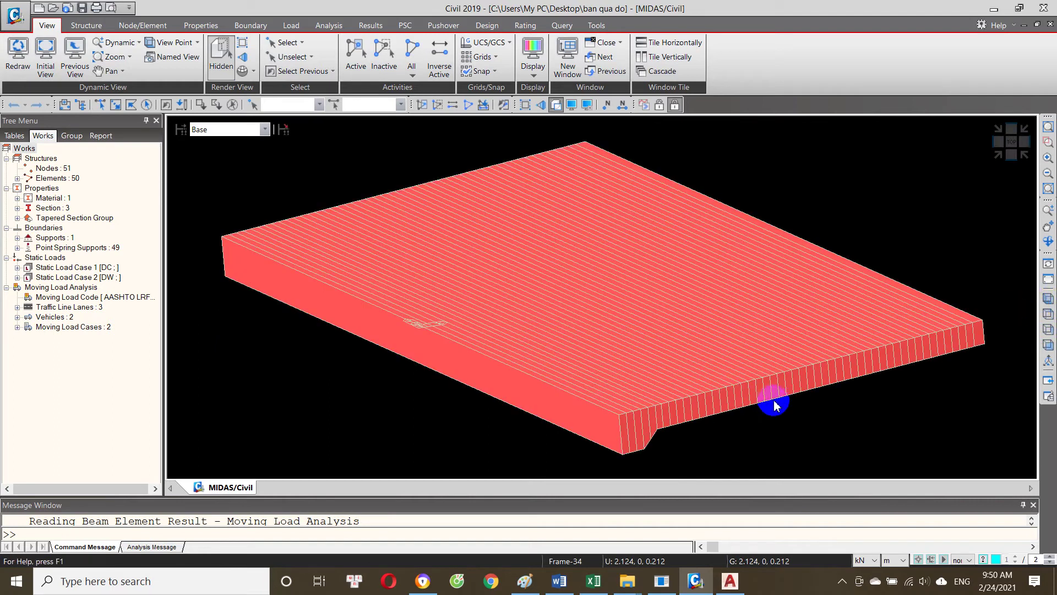
left_click_drag(762, 435, 732, 424)
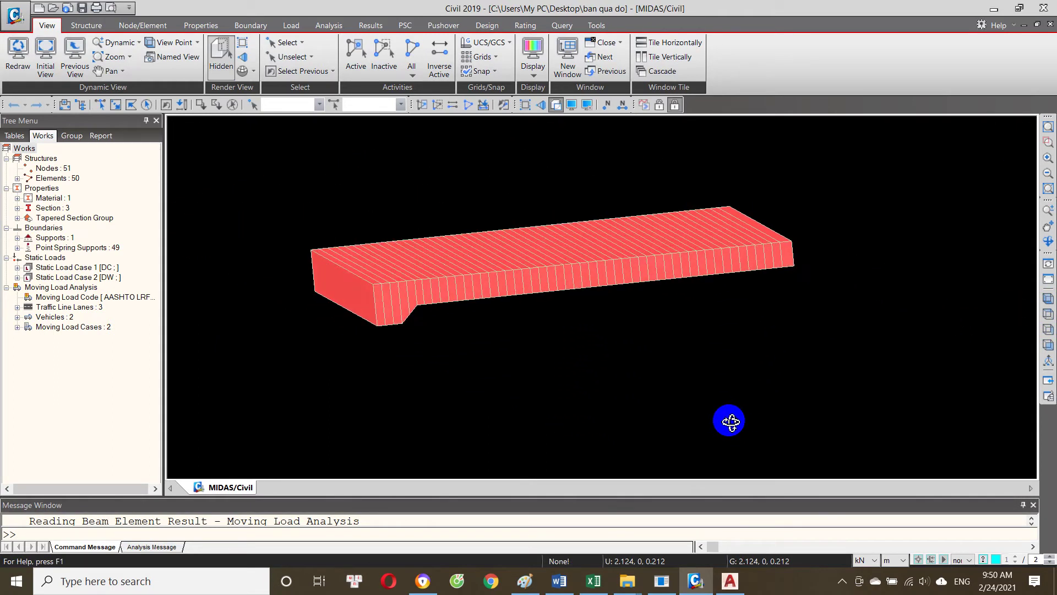
left_click_drag(732, 425, 564, 410)
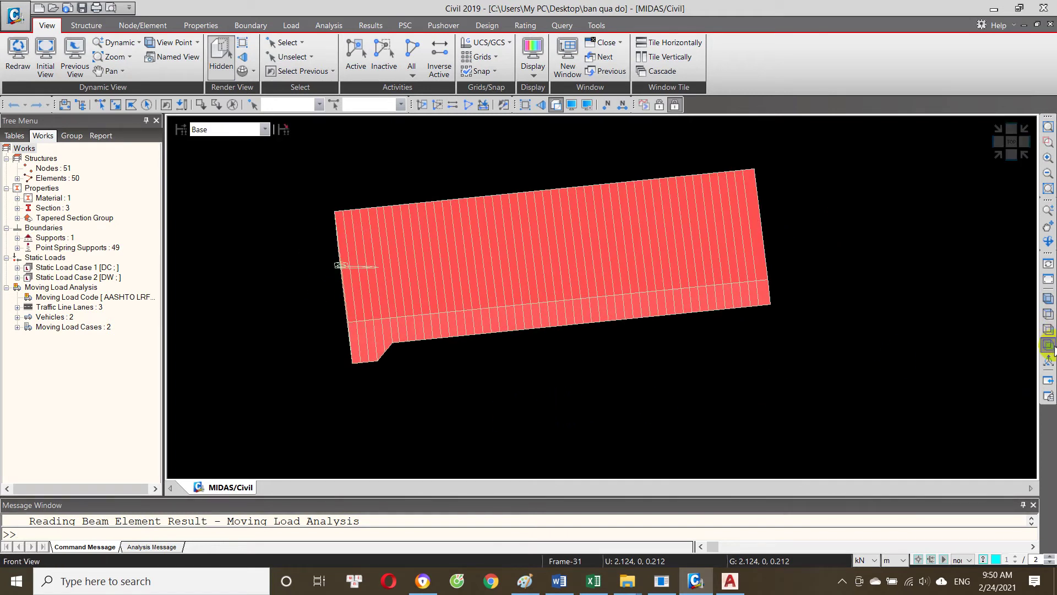
left_click(1049, 346)
scroll(611, 358, "down", 2)
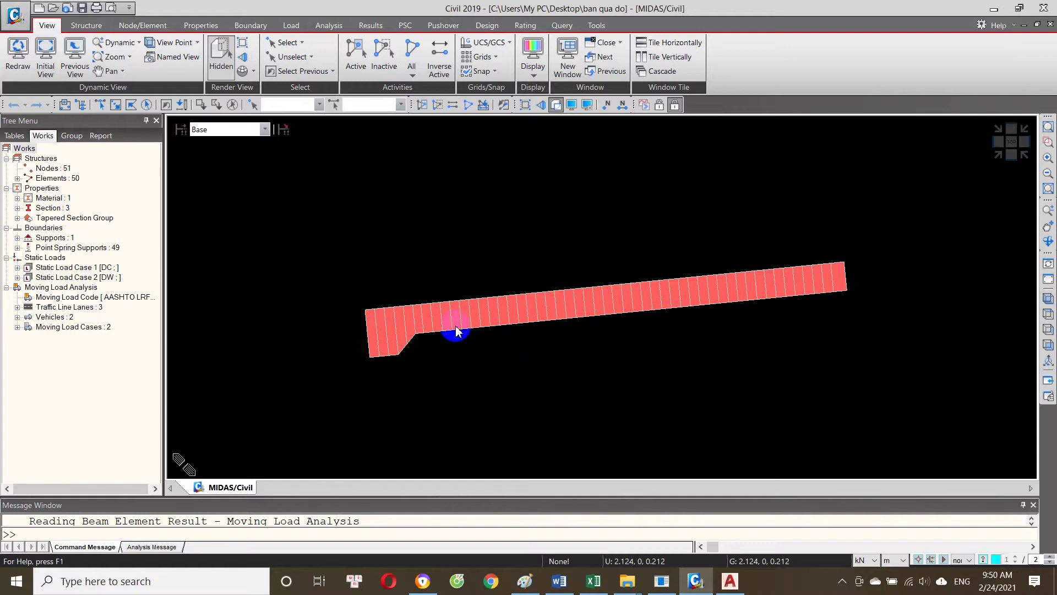
Step: Inspect the model's groups and the Supports entry in the Tree Menu, then return to Excel
left_click(71, 136)
left_click(49, 138)
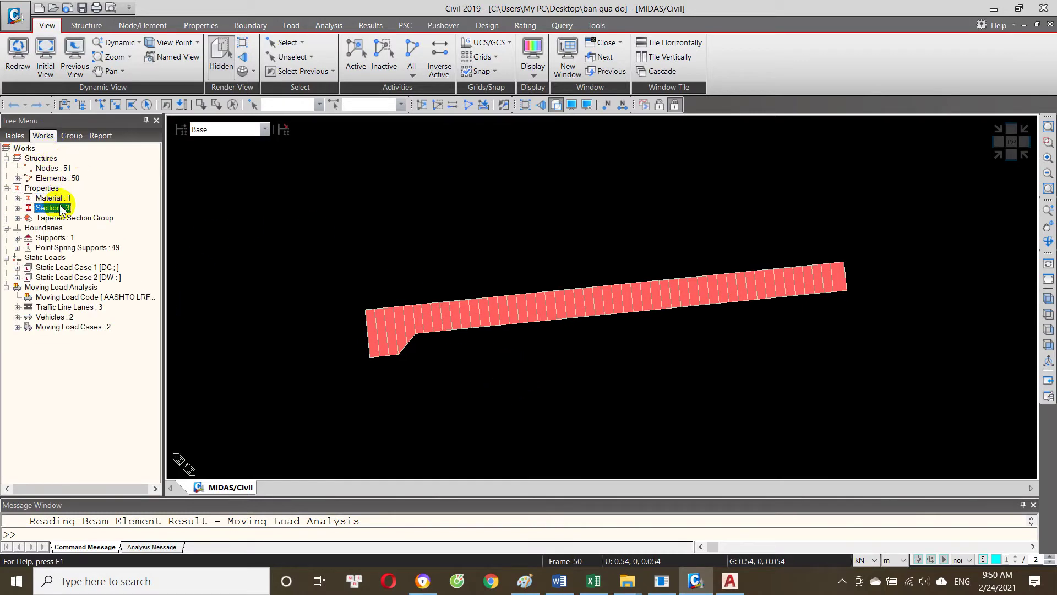
left_click(69, 237)
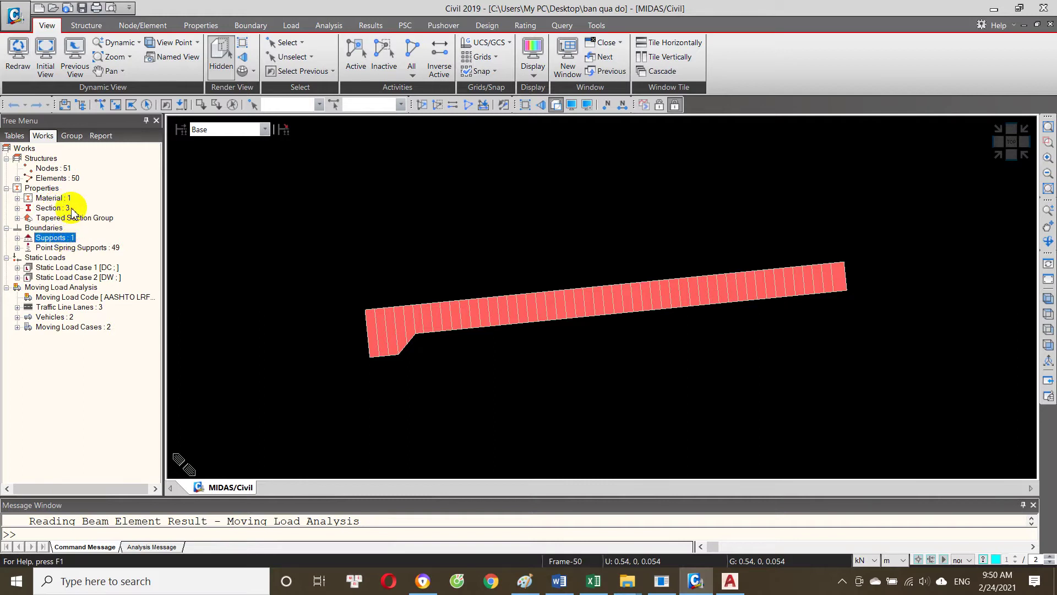
right_click(78, 249)
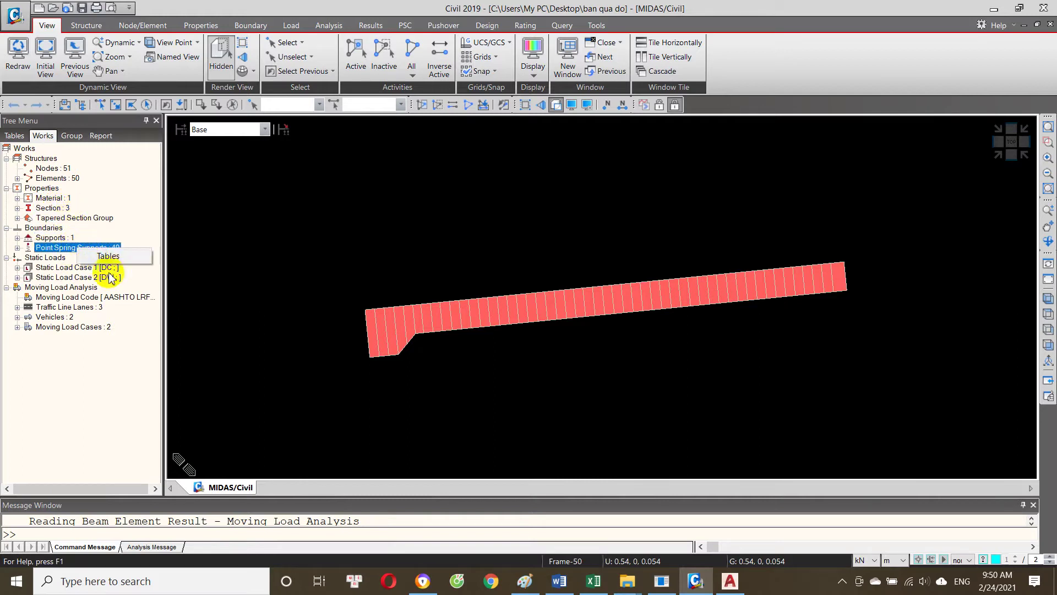
left_click(62, 238)
right_click(65, 239)
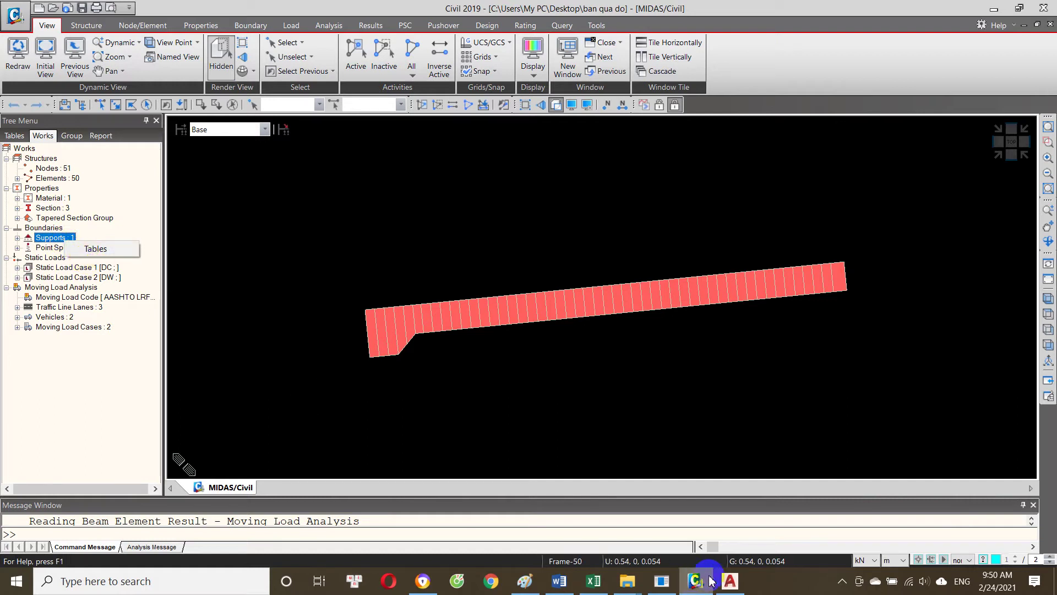
left_click(594, 583)
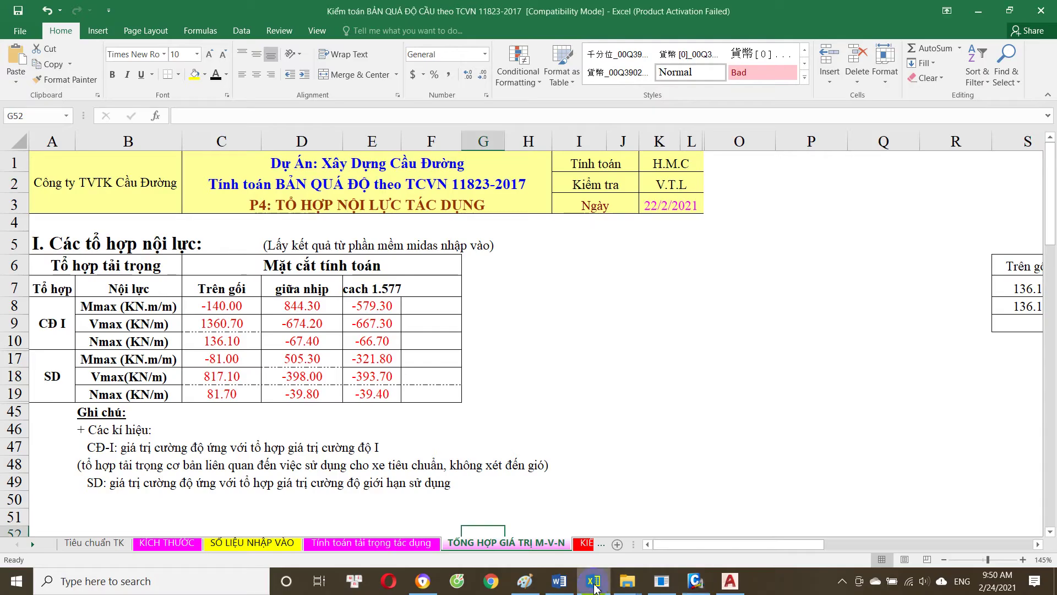
Step: Show the KÍCH THƯỚC sheet's slab dimensions and select the three calculation-scheme picture
left_click(167, 543)
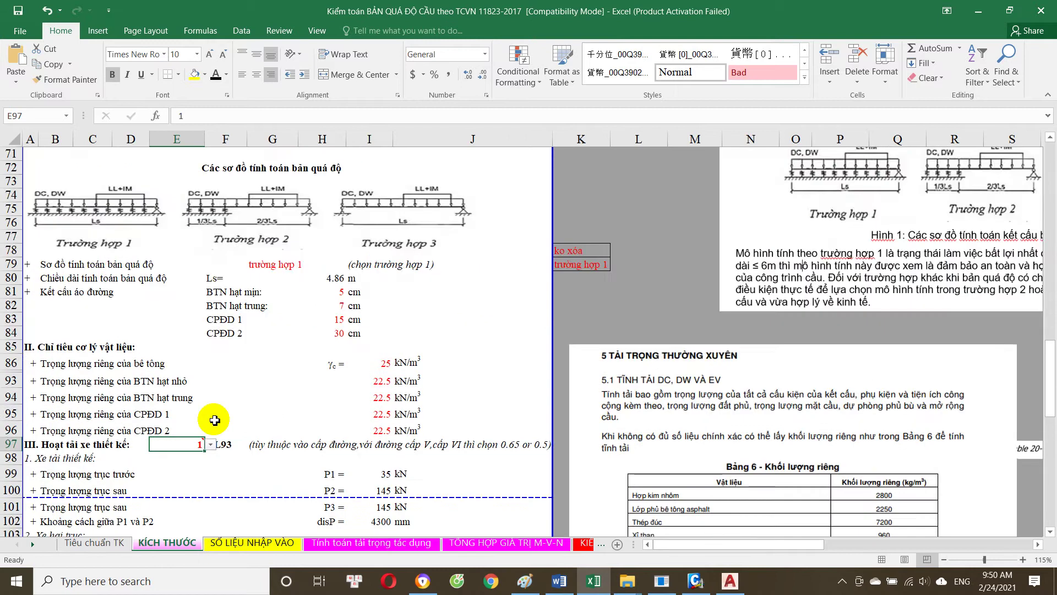
scroll(215, 420, "up", 4)
left_click(108, 410)
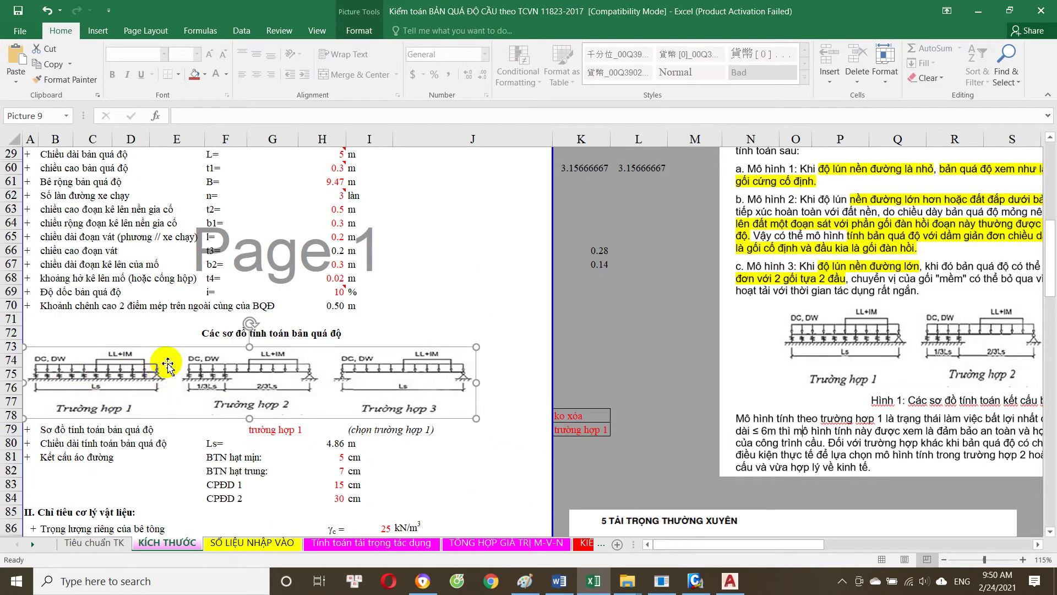
left_click(696, 581)
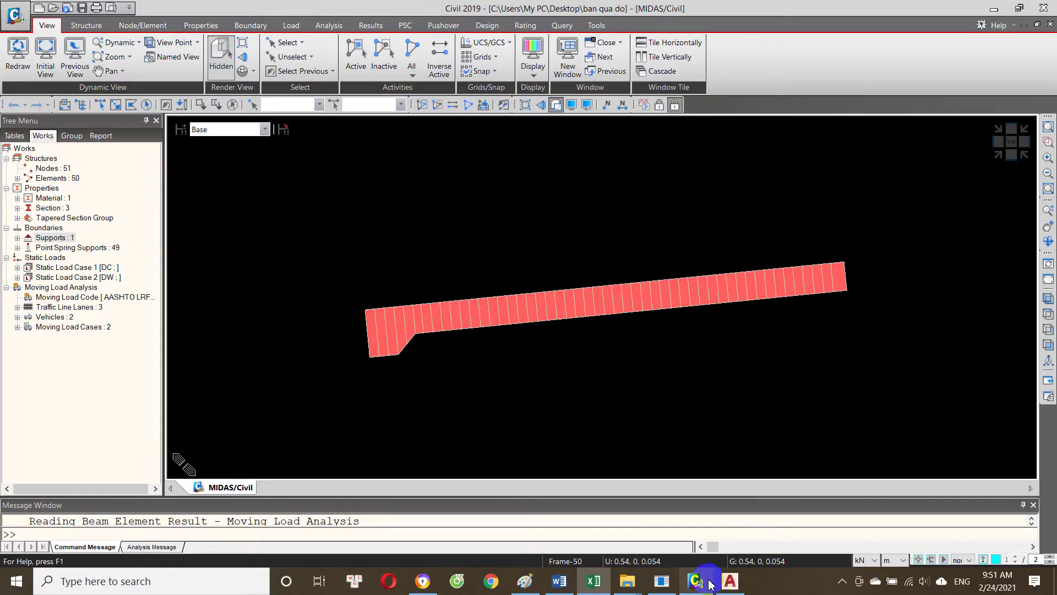
Step: Display the Type 1 linear point spring supports on the deck model
right_click(67, 249)
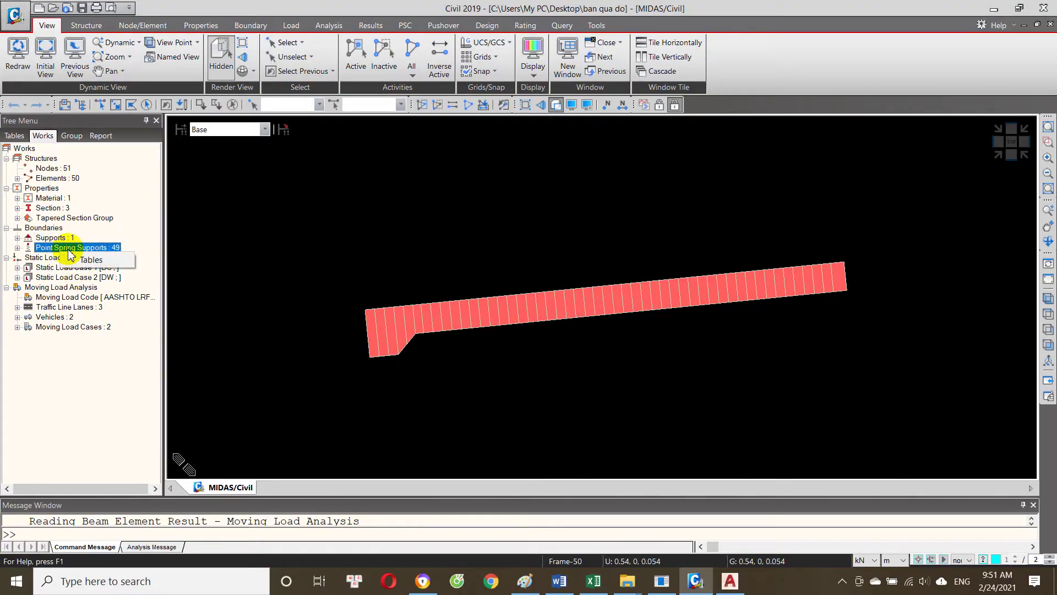
double_click(68, 249)
right_click(70, 259)
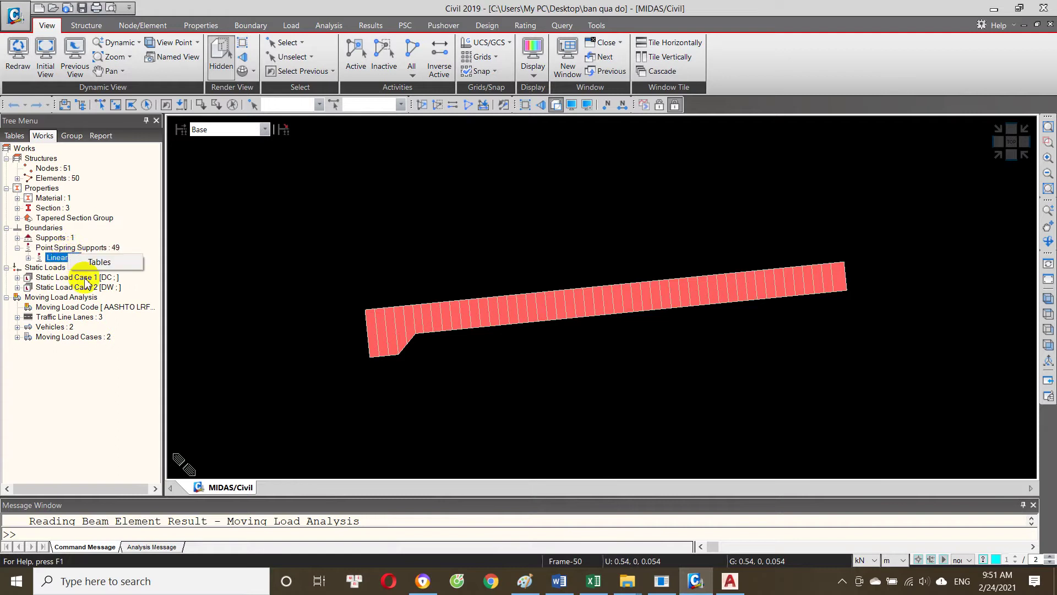
double_click(55, 258)
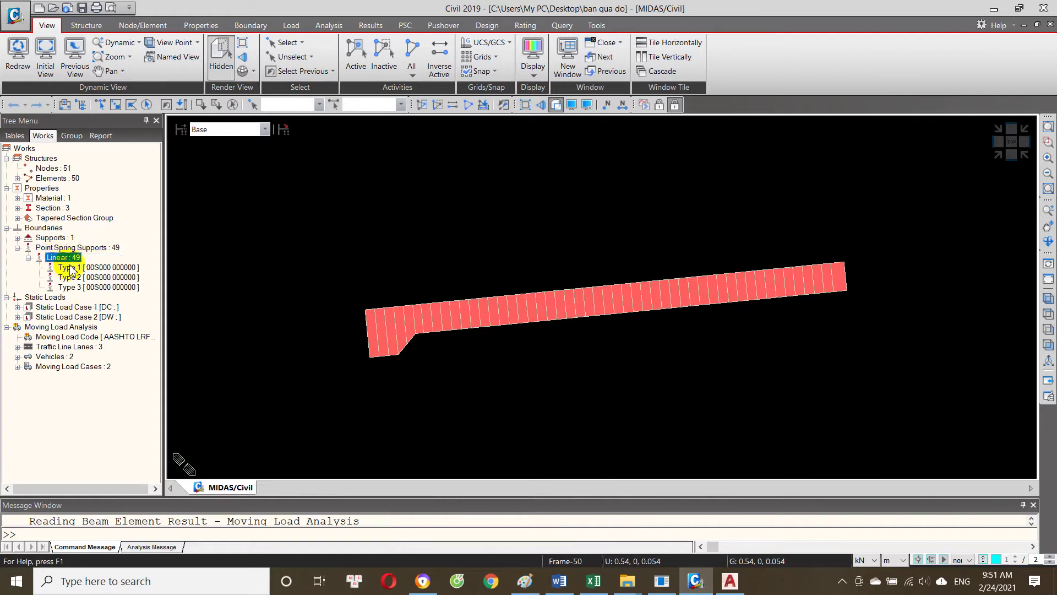
right_click(70, 270)
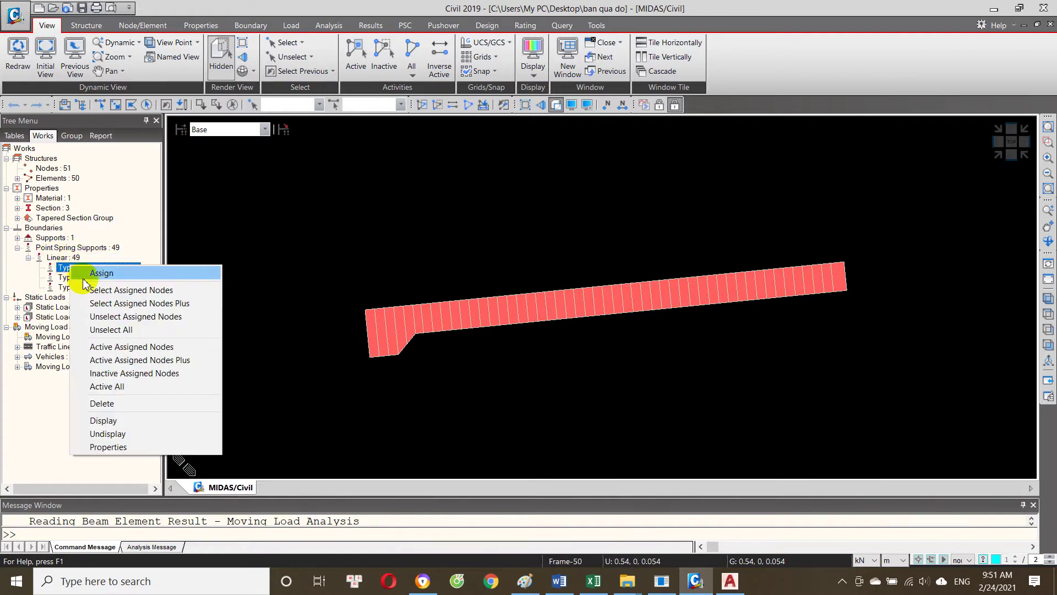
left_click(127, 421)
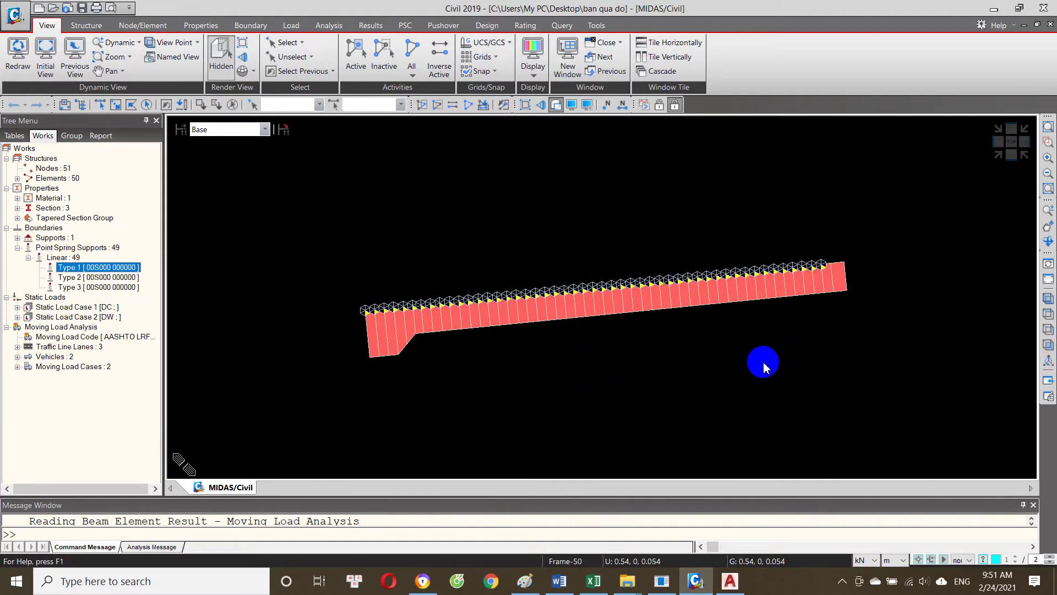
Step: Check the 49 spring supports in isometric and front views, zooming to the deck's left end
left_click(1048, 313)
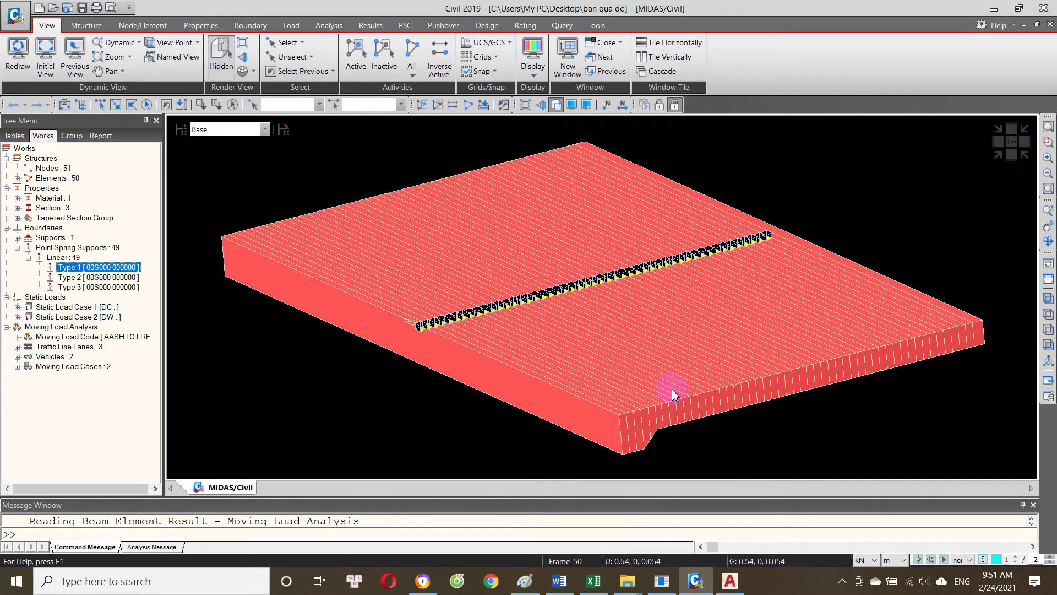
left_click_drag(767, 432, 738, 413)
left_click(1048, 346)
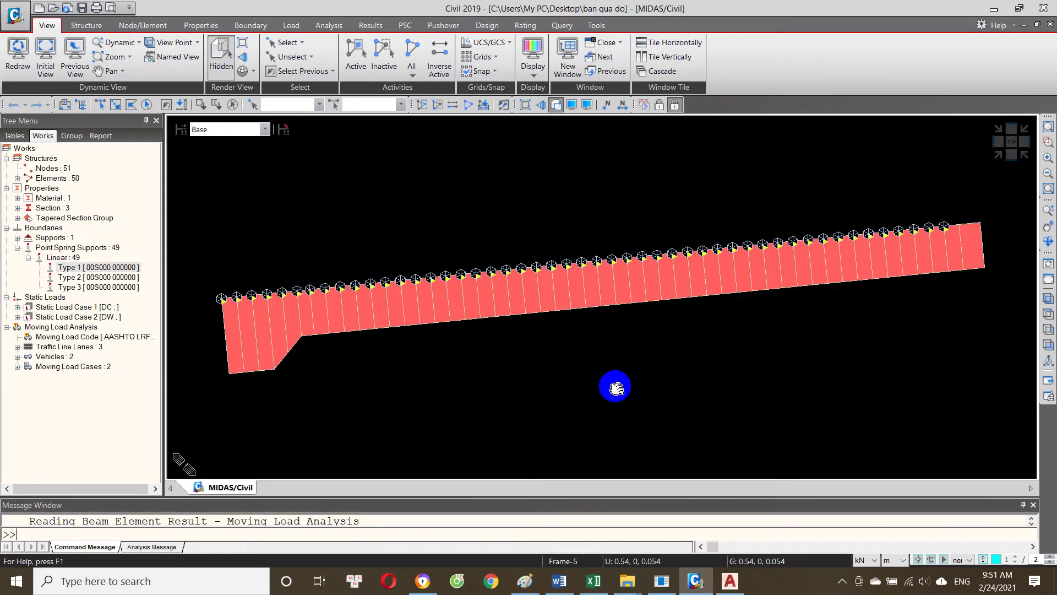
scroll(384, 380, "up", 1)
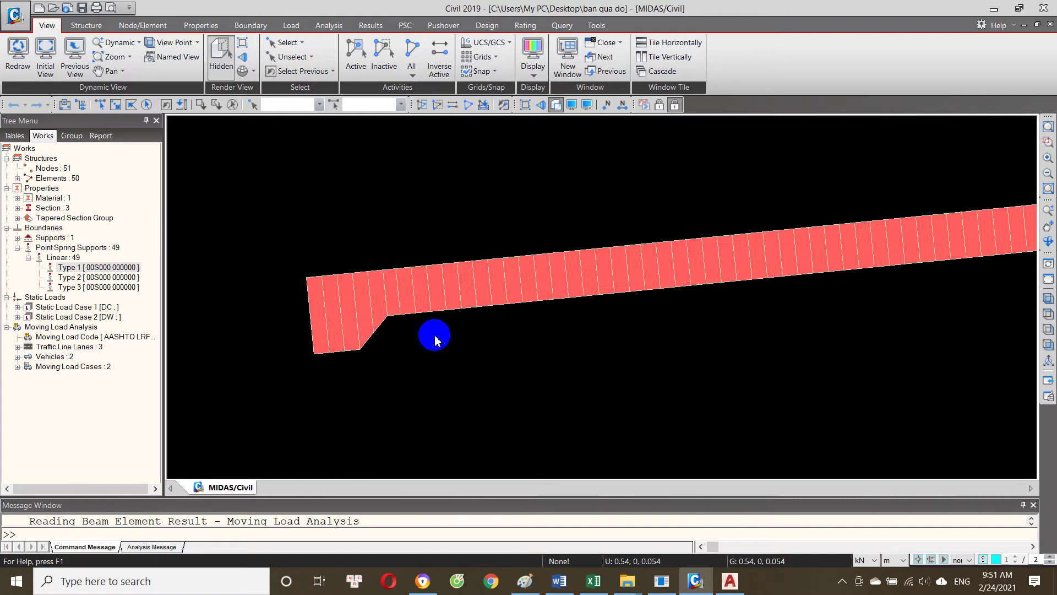
scroll(435, 334, "up", 1)
left_click_drag(444, 345, 424, 352)
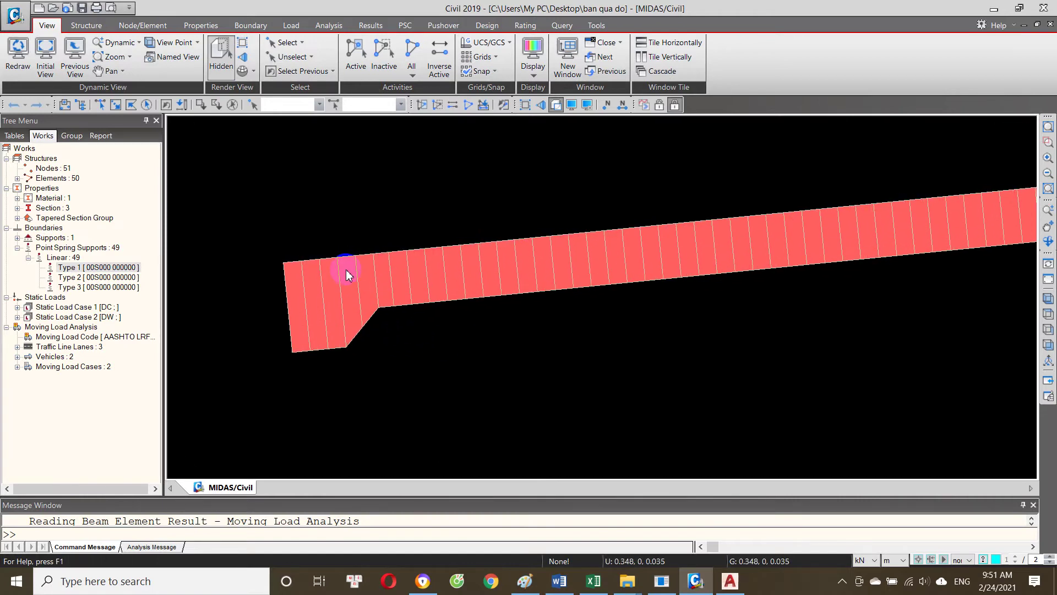
mouse_move(314, 262)
left_mouse_down()
mouse_move(432, 278)
mouse_move(513, 352)
mouse_move(402, 330)
left_mouse_up()
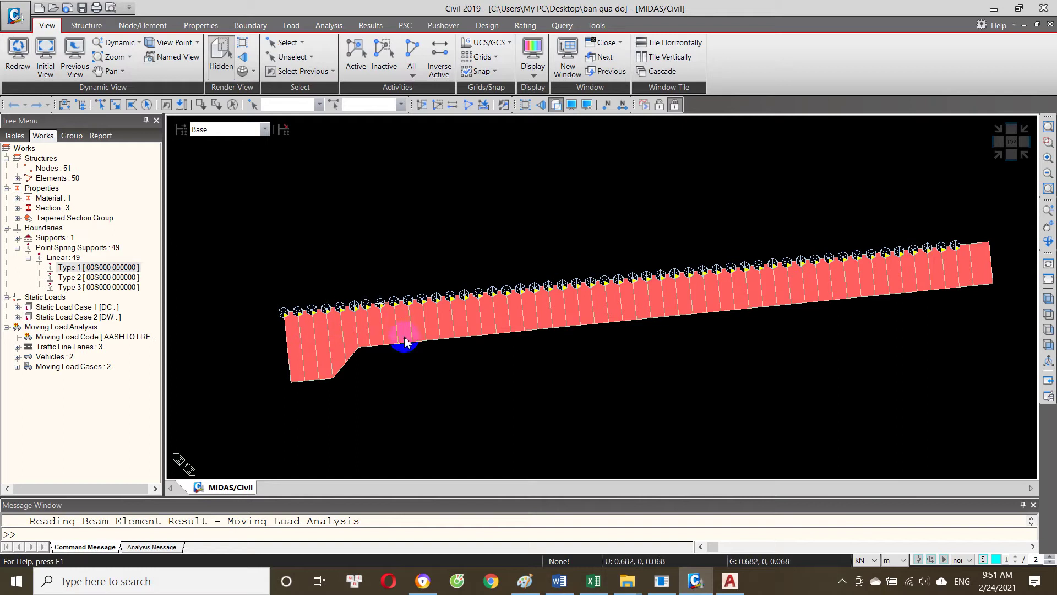
scroll(311, 383, "up", 2)
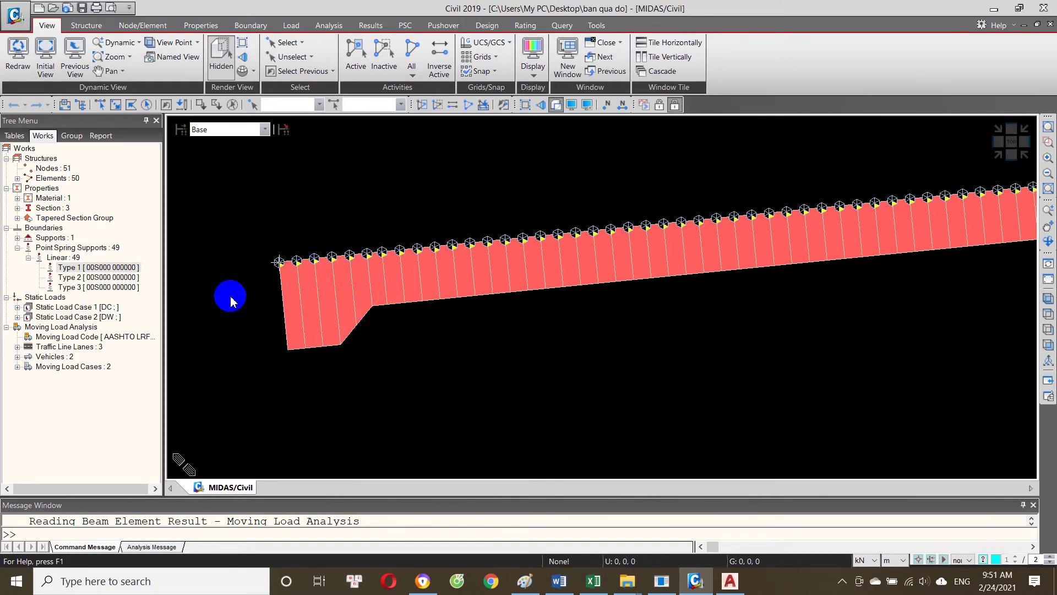
right_click(118, 268)
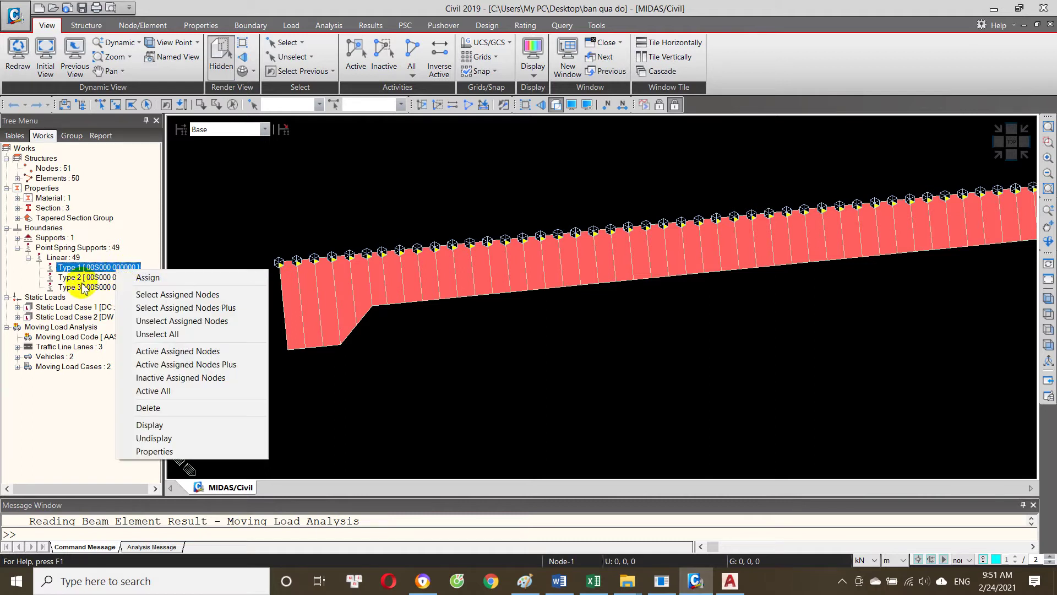
Step: Change section 0.3x9.47 to a Center-Bottom offset, accepting deletion of analysis results
left_click(105, 276)
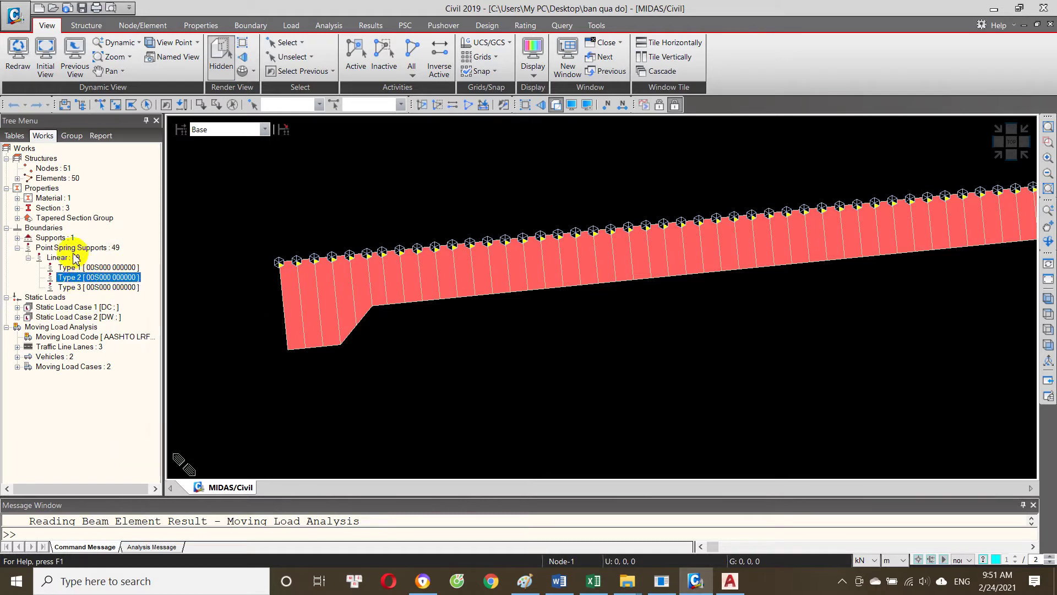
left_click(88, 220)
double_click(60, 209)
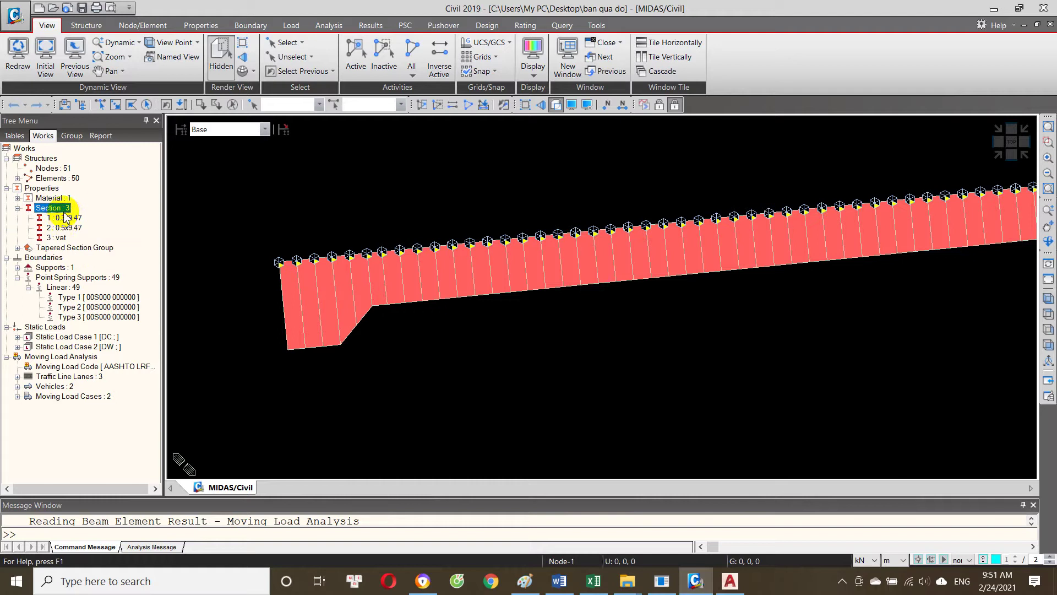
right_click(70, 223)
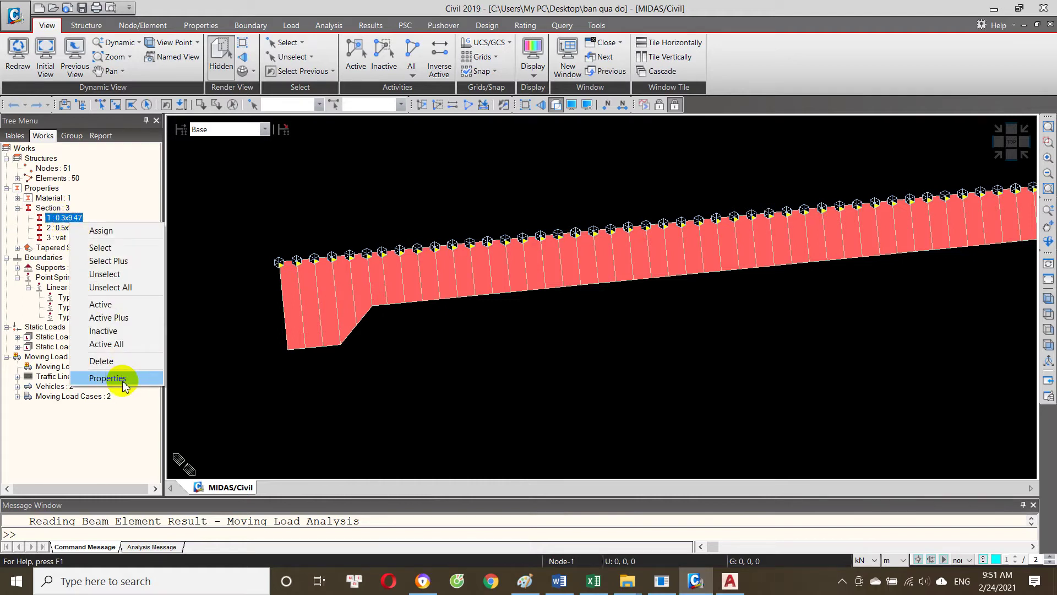
left_click(122, 386)
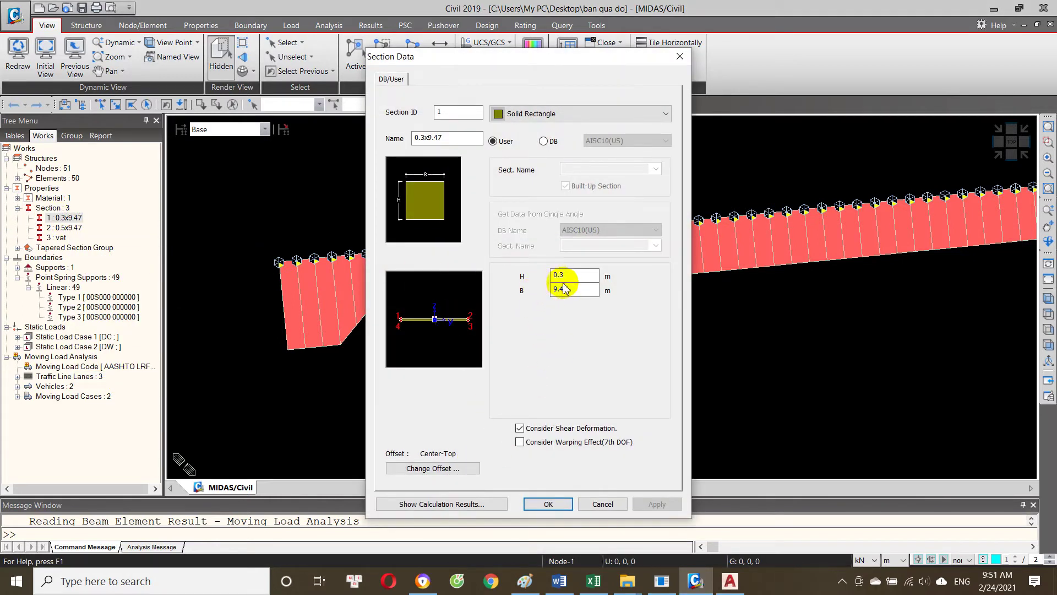
left_click(451, 469)
left_click(436, 255)
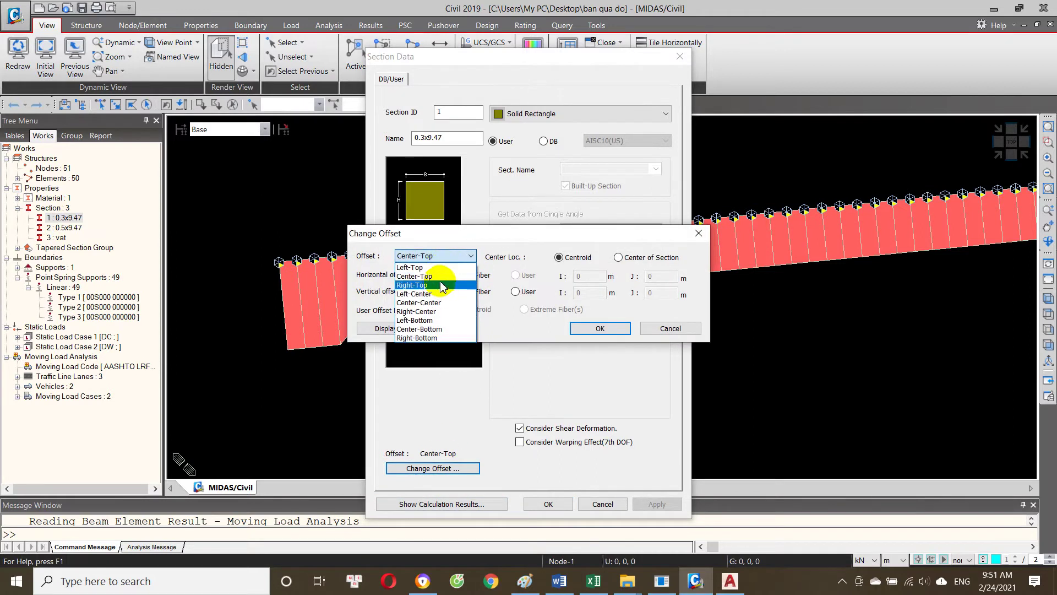
left_click(435, 329)
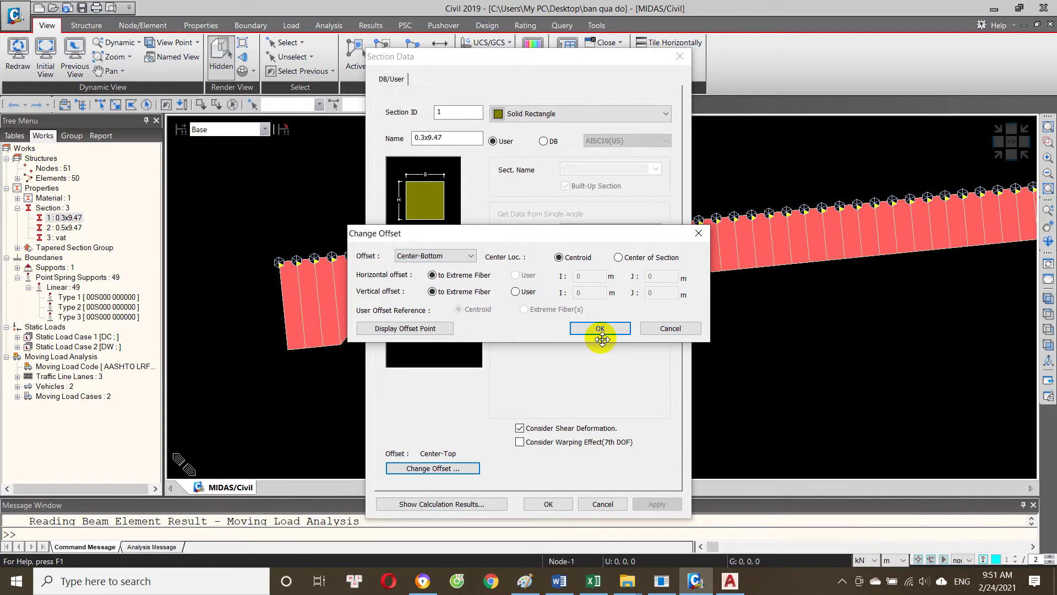
left_click(600, 328)
left_click(547, 502)
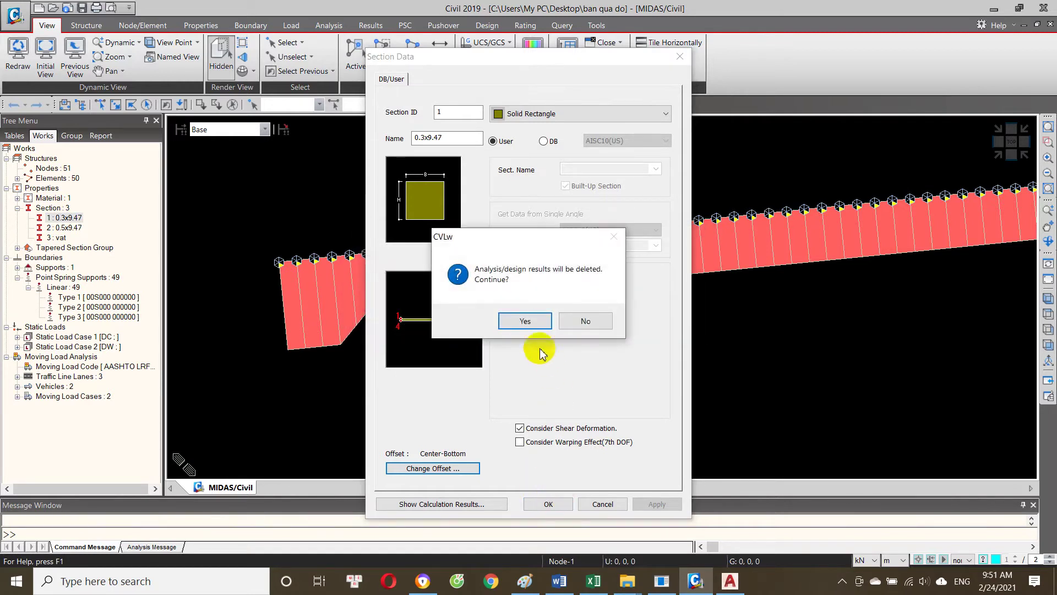
left_click(526, 321)
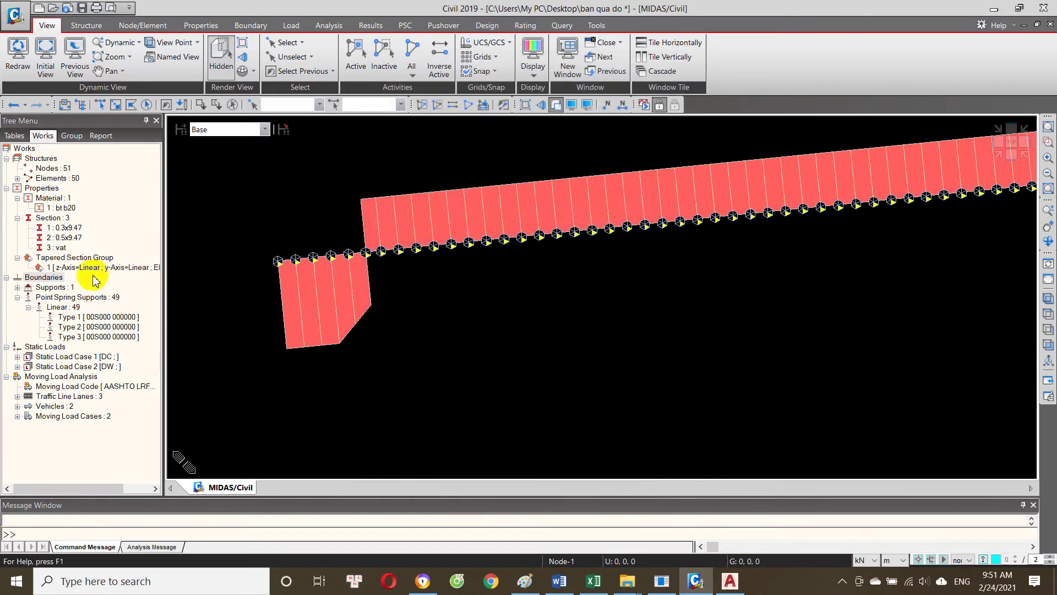
Step: Change section 0.5x9.47 to a Center-Bottom offset
right_click(65, 240)
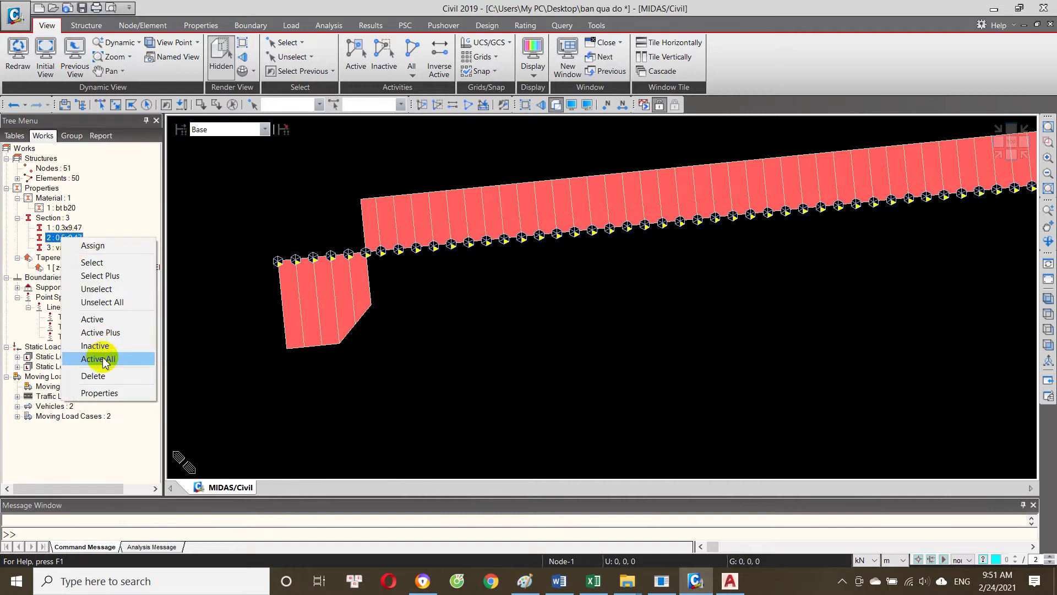
left_click(114, 365)
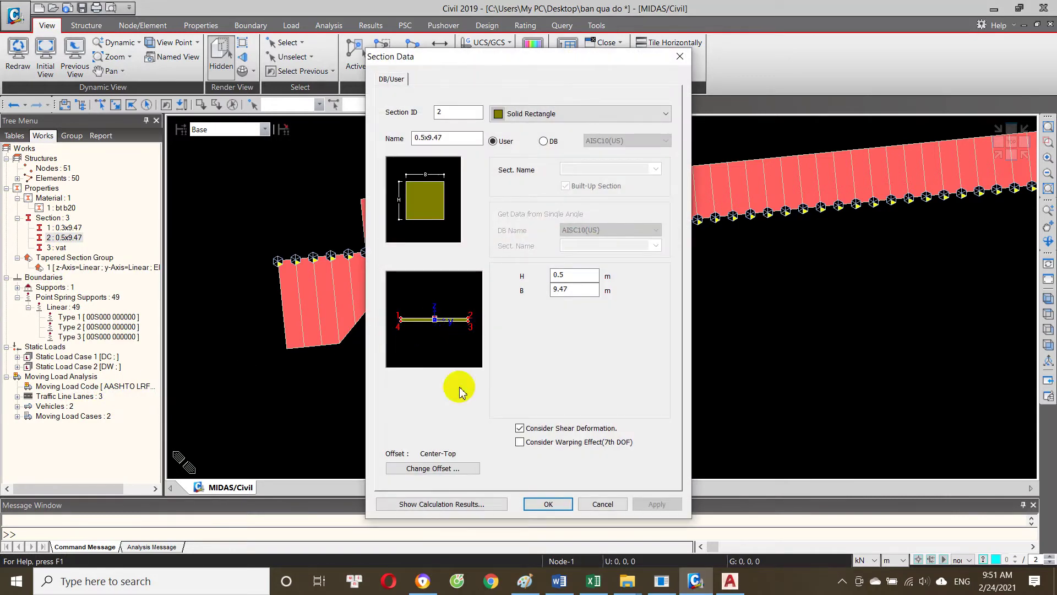
left_click(462, 468)
left_click(462, 256)
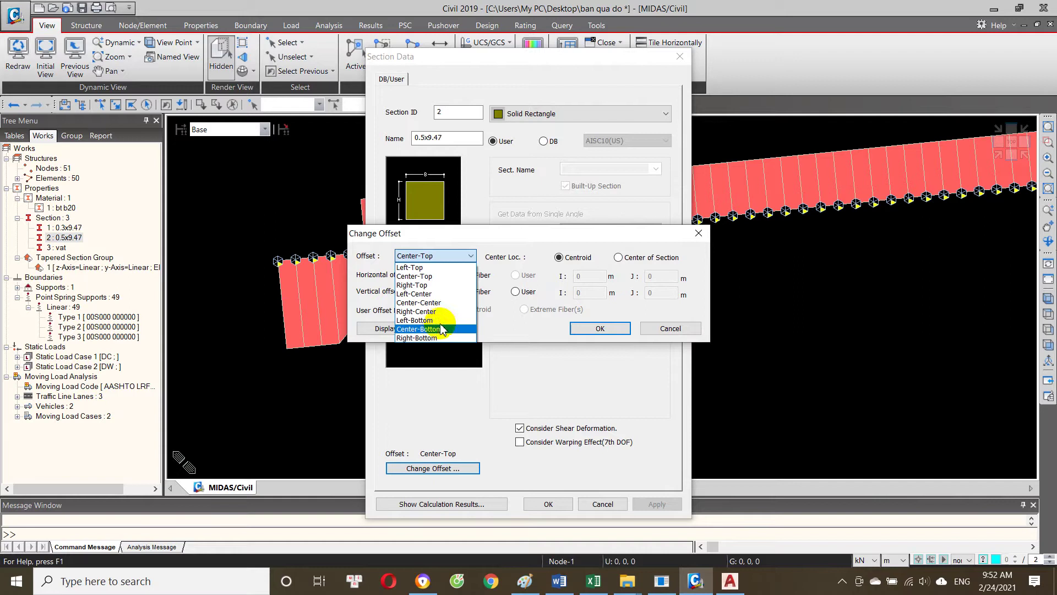
left_click(435, 330)
left_click(599, 327)
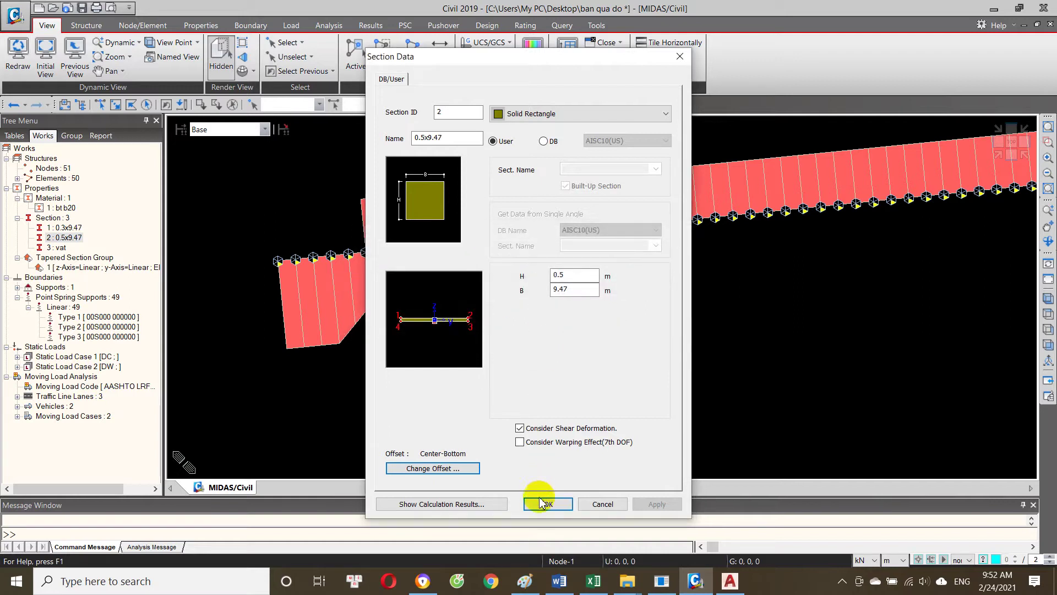
left_click(548, 504)
Step: Change the tapered vat section to a Center-Bottom offset
left_click(61, 248)
right_click(65, 247)
left_click(124, 402)
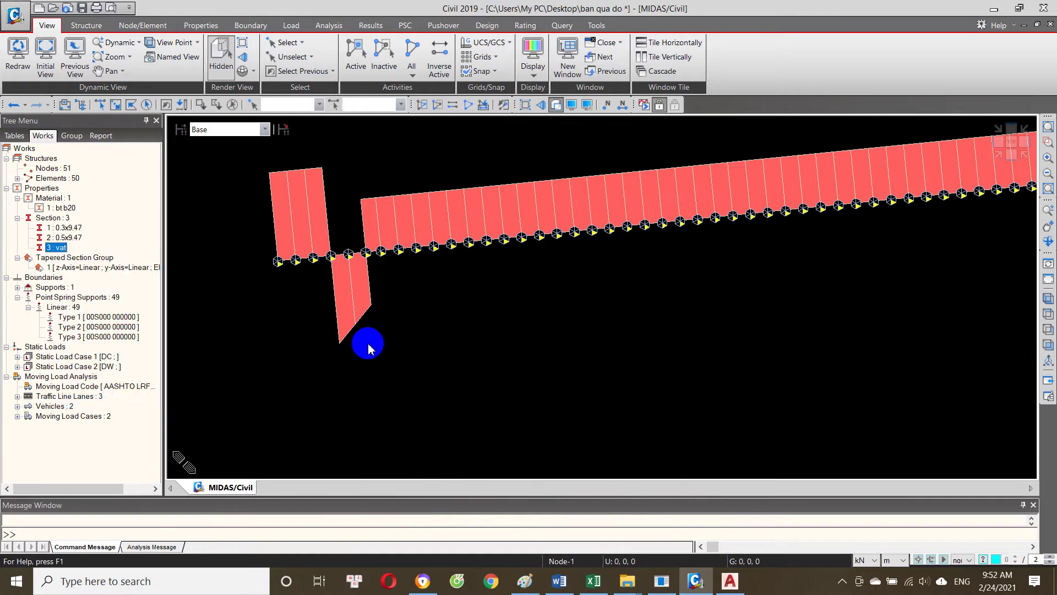
left_click(432, 477)
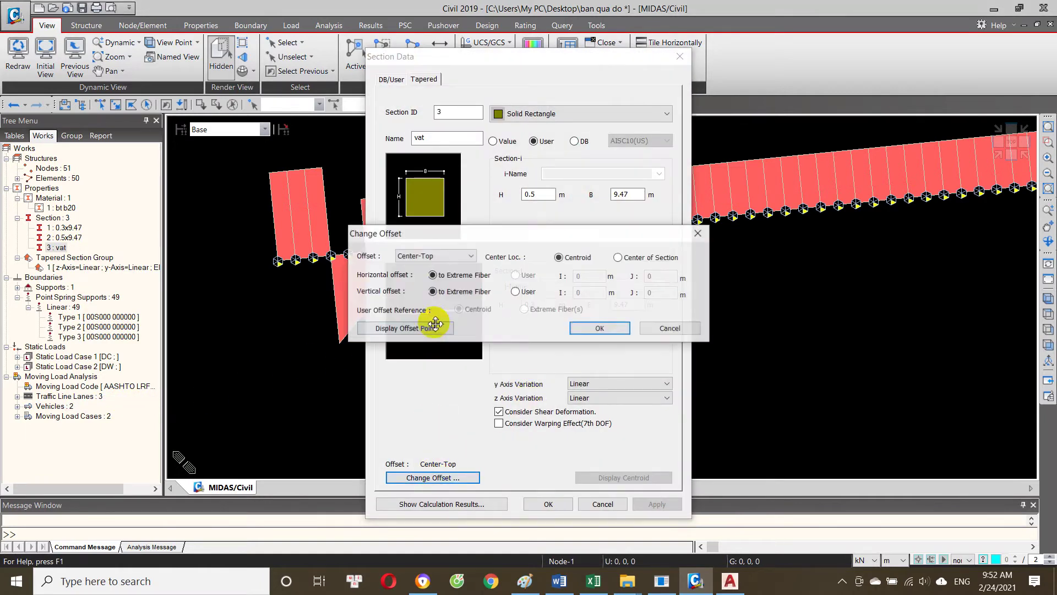
left_click(455, 256)
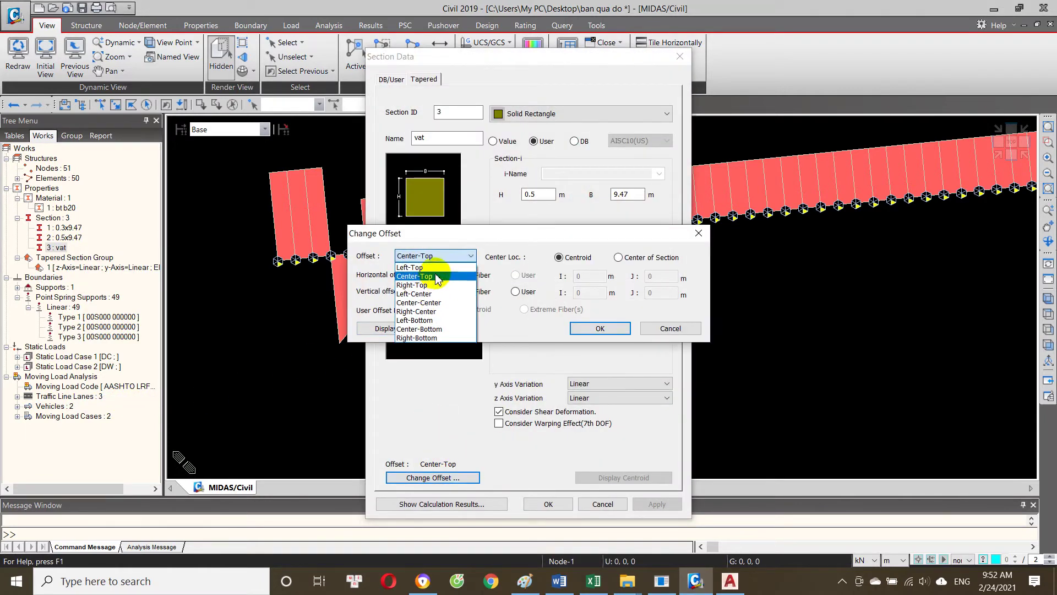
left_click(444, 330)
left_click(600, 328)
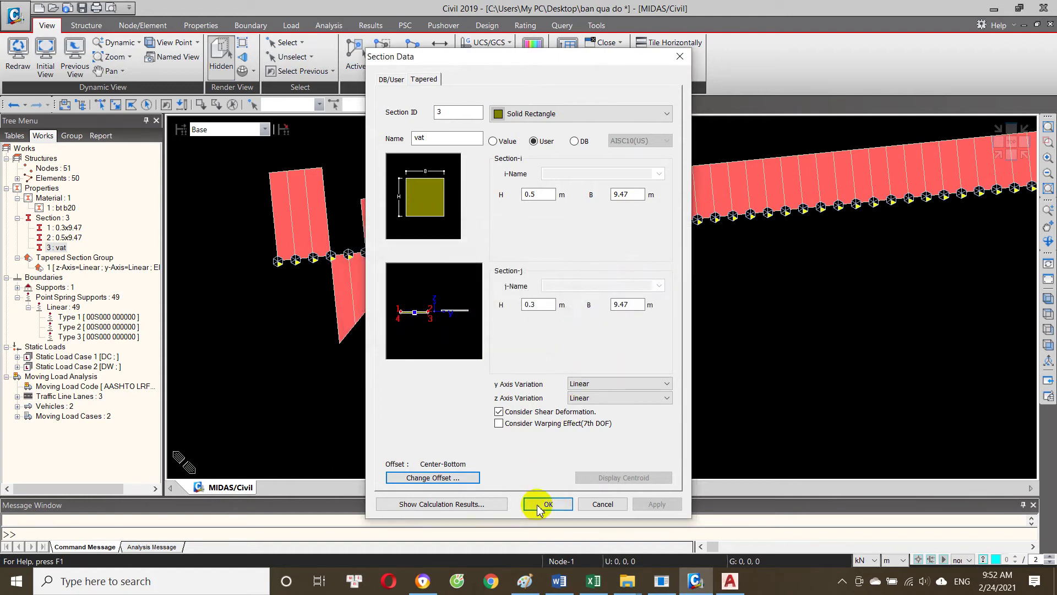
left_click(540, 504)
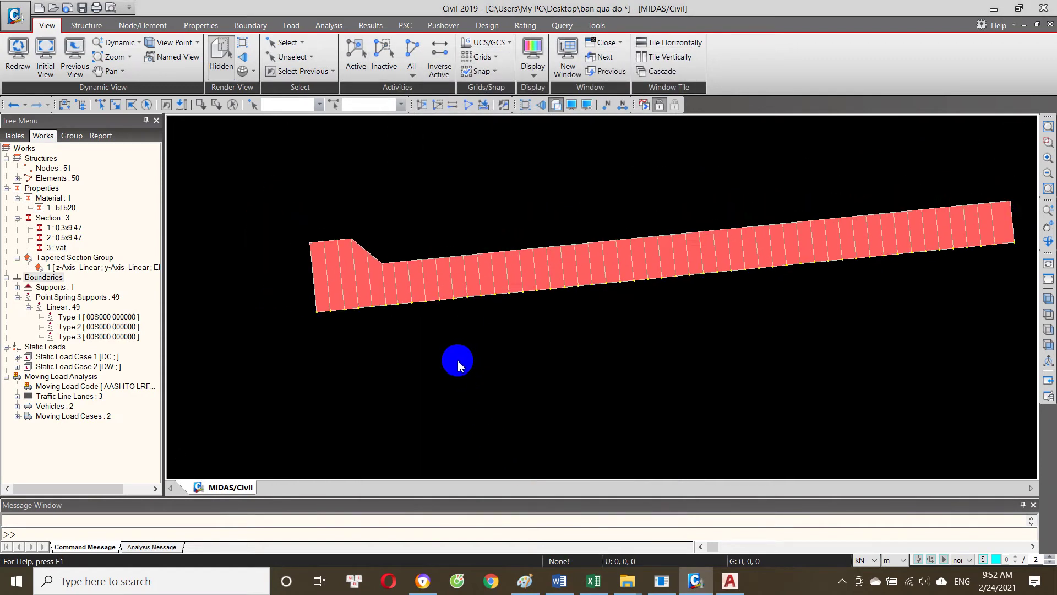
Step: Undo the last three model edits and pan the view toward the deck's left end
scroll(385, 283, "up", 2)
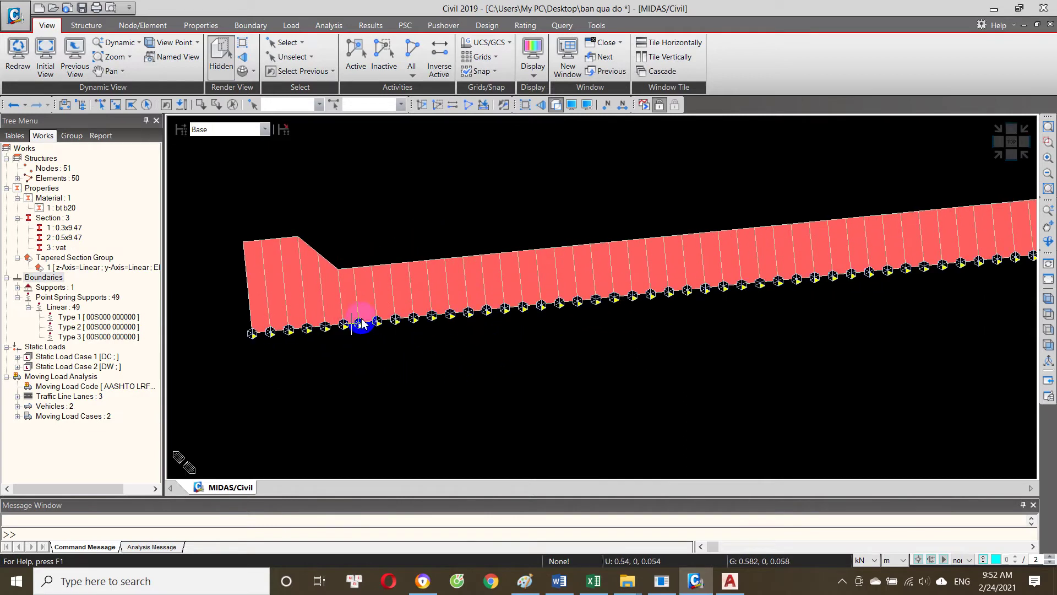
scroll(328, 302, "down", 1)
scroll(436, 337, "down", 1)
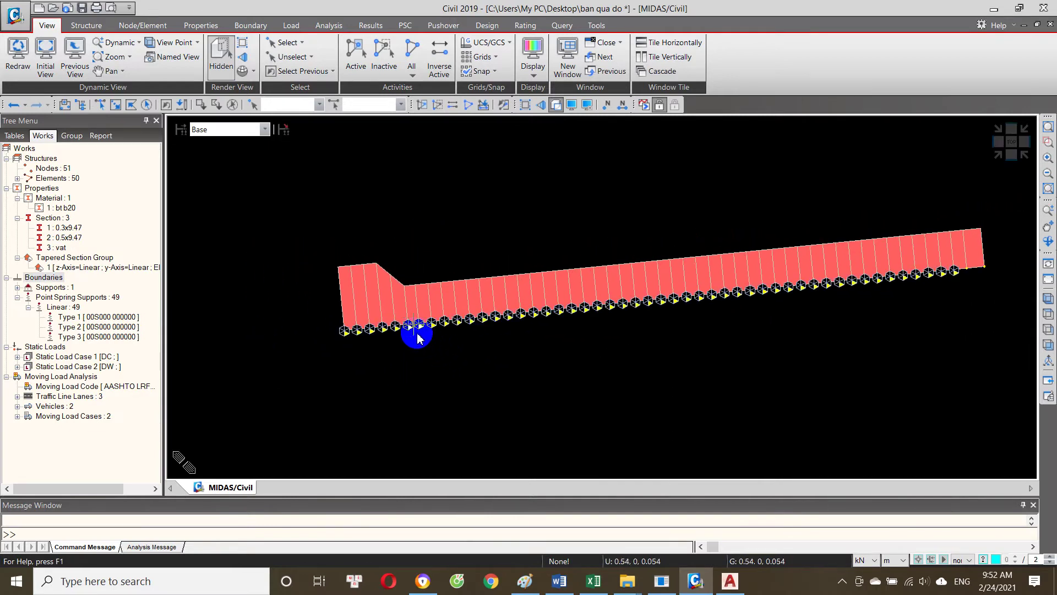
left_click(61, 291)
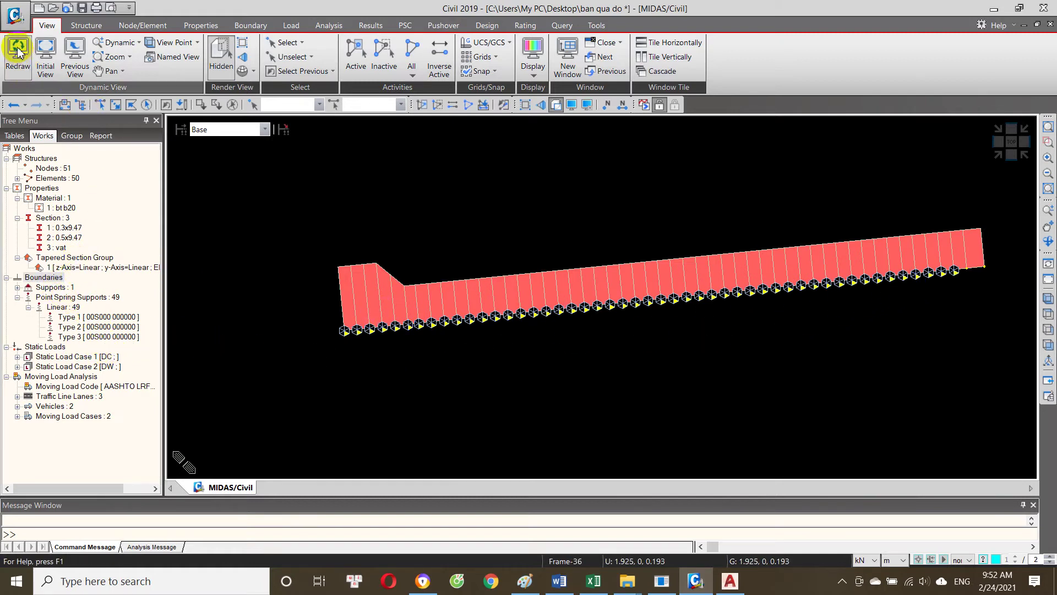
left_click(14, 104)
left_click(14, 104)
left_click(13, 104)
left_click_drag(590, 378, 530, 359)
scroll(530, 359, "up", 1)
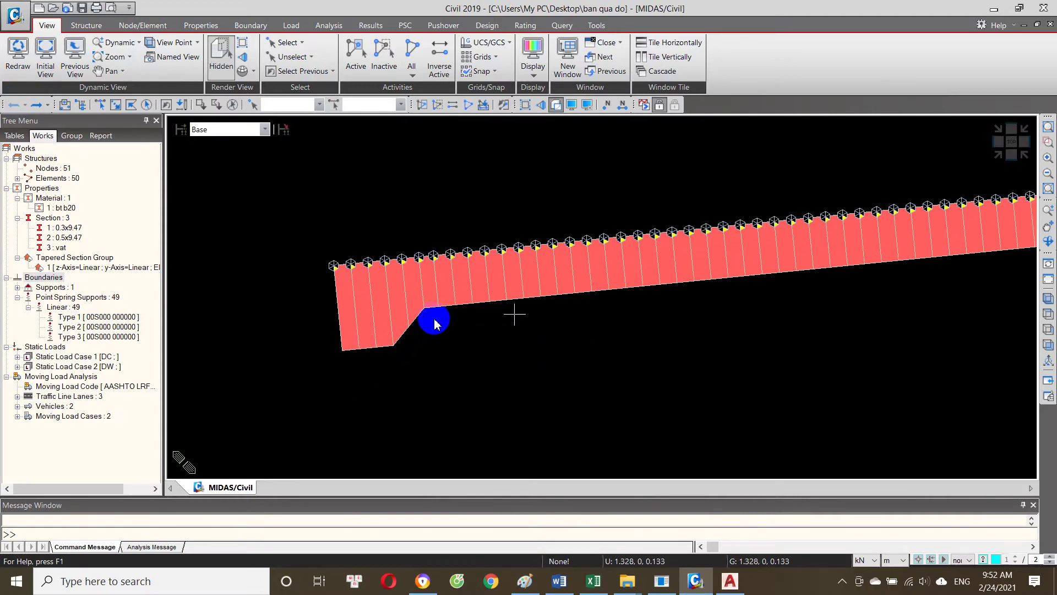
left_click_drag(435, 321, 459, 342)
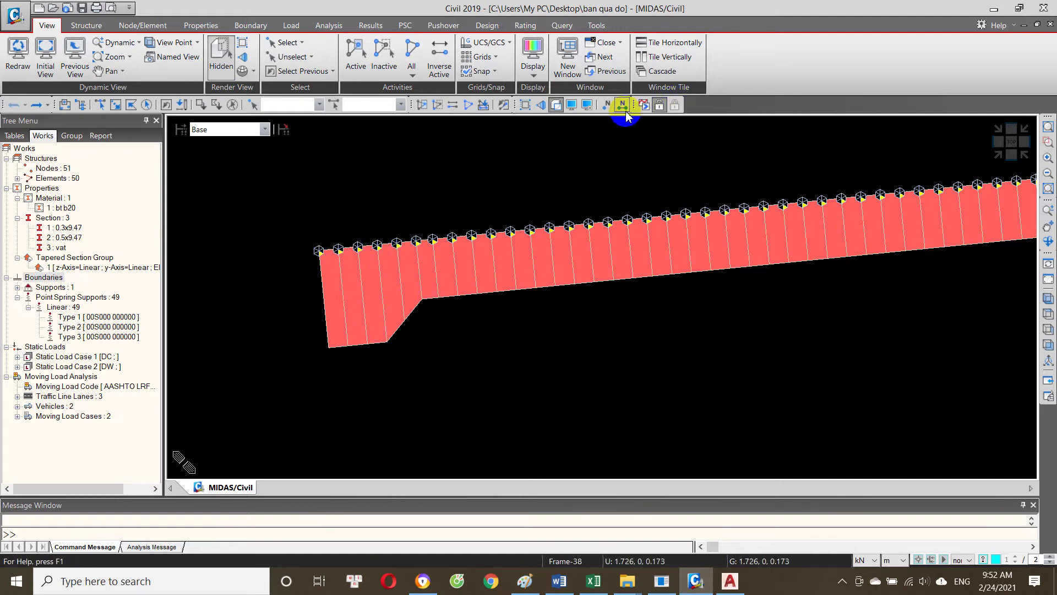
Step: Toggle the Hidden display and inspect the approach slab in an isometric 3D view
left_click(556, 105)
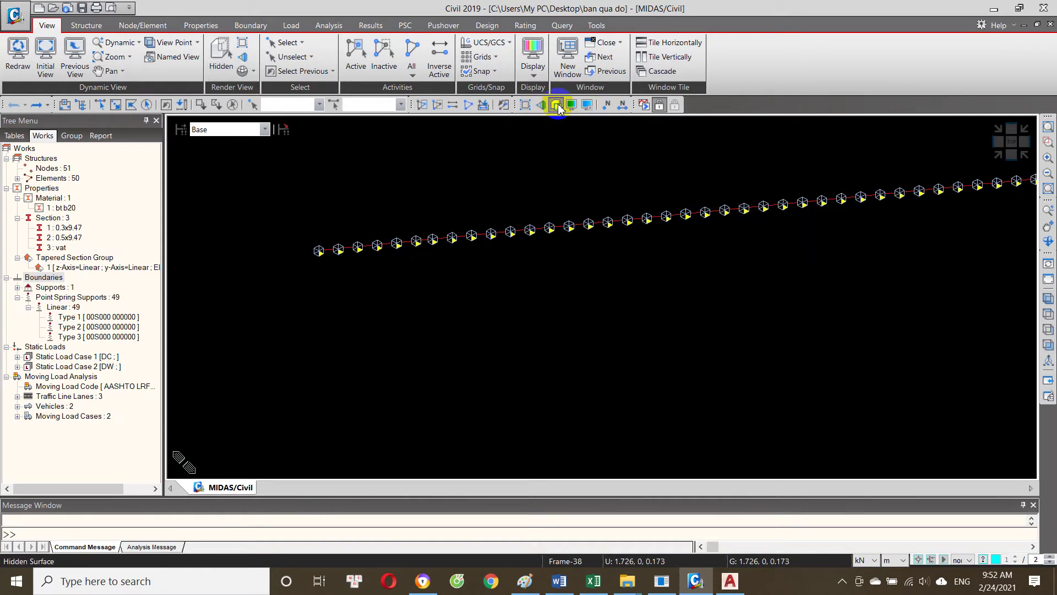
left_click(556, 106)
scroll(346, 324, "down", 2)
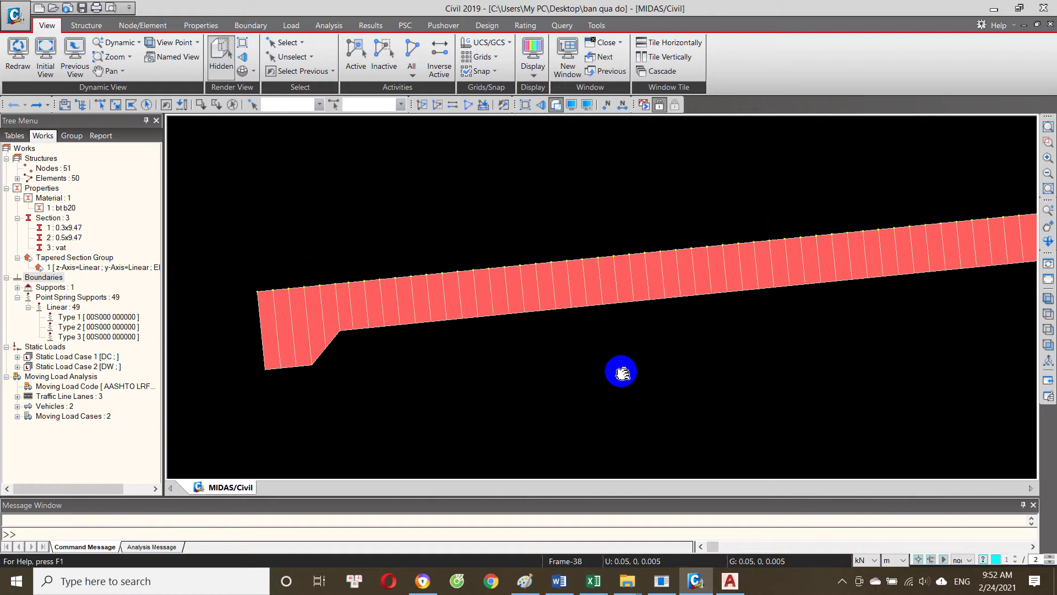
left_click(1047, 299)
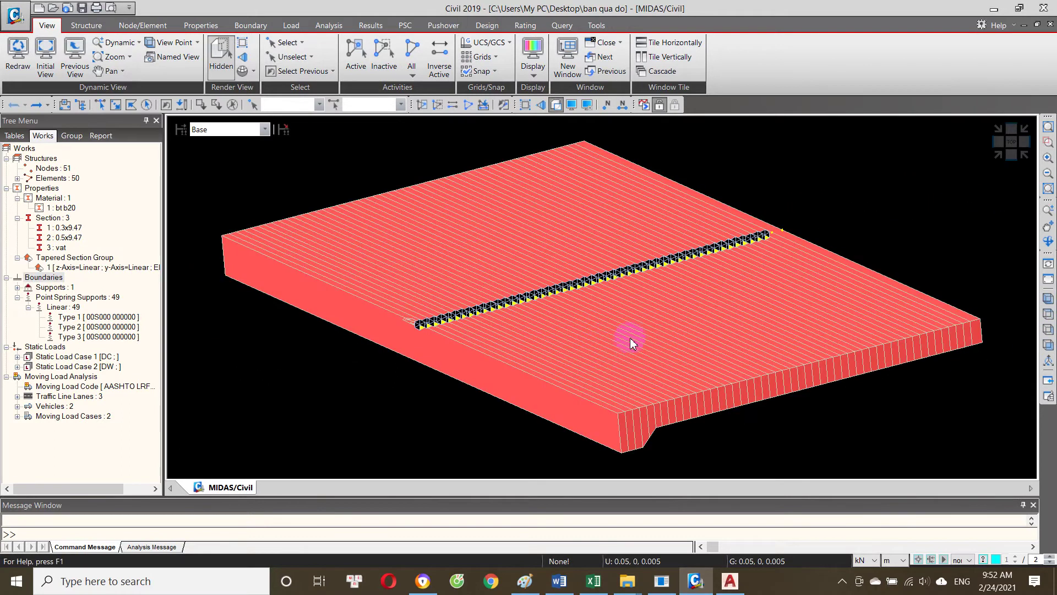
mouse_move(650, 433)
left_mouse_down()
mouse_move(630, 401)
mouse_move(609, 410)
mouse_move(642, 390)
mouse_move(632, 339)
left_mouse_up()
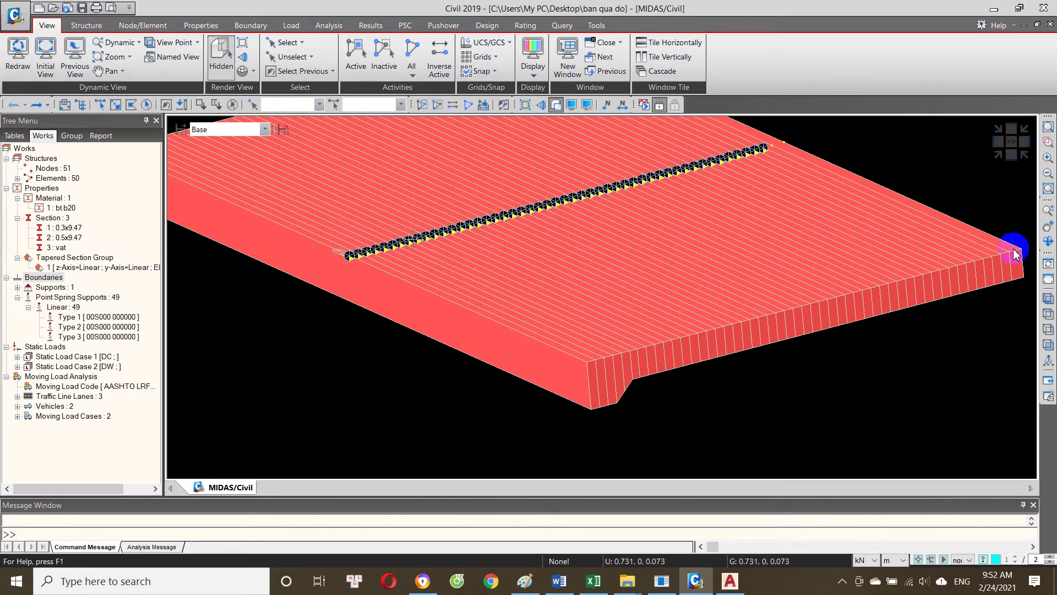
left_click(1047, 302)
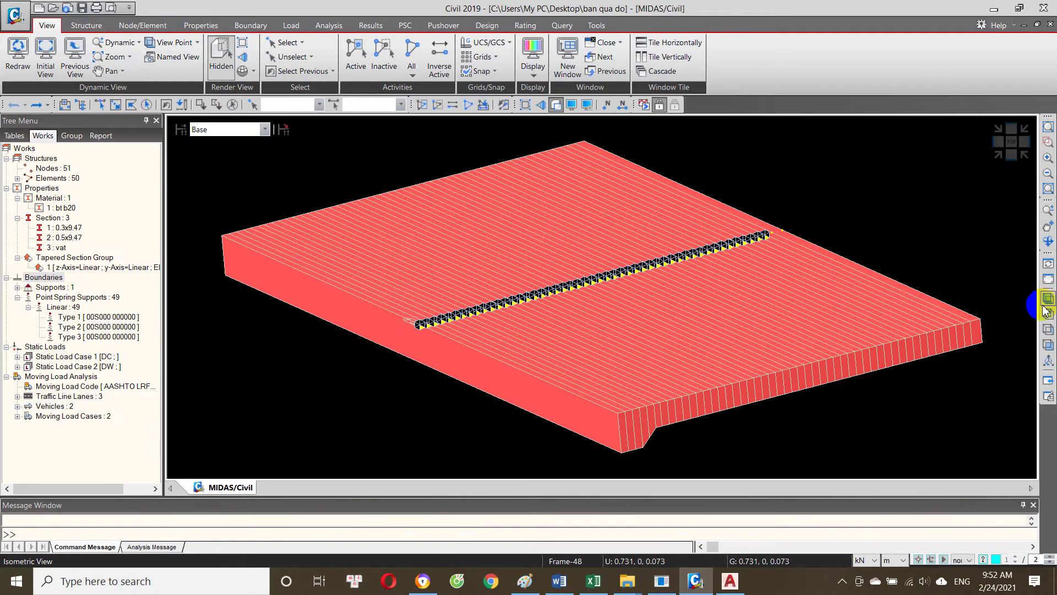
Step: Return to the front elevation and pan along the deck to its left end
left_click(1048, 345)
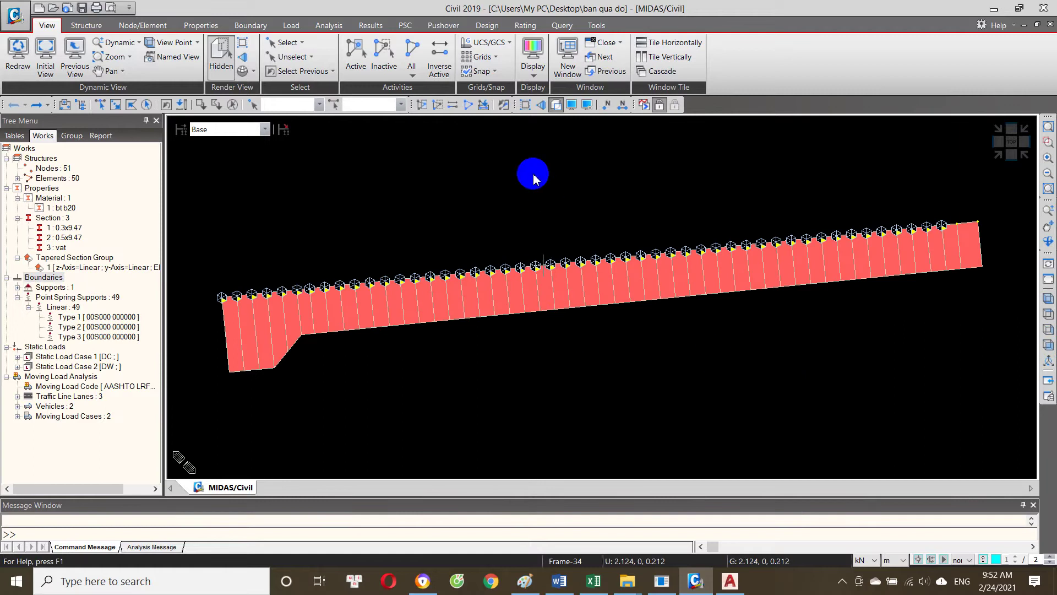
left_click(556, 106)
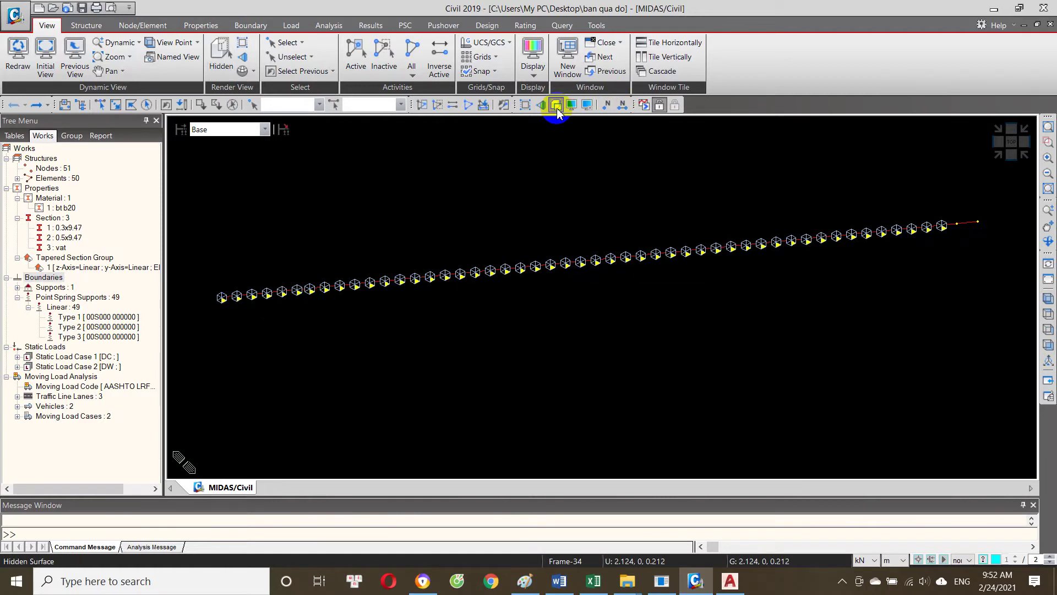
left_click(556, 106)
scroll(246, 302, "up", 2)
scroll(251, 303, "up", 2)
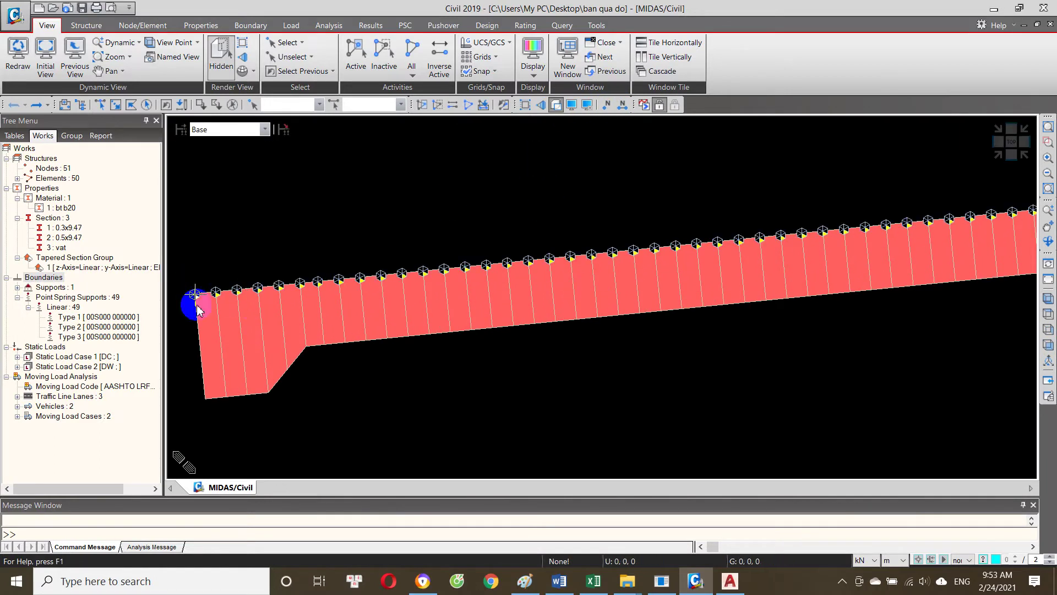
left_click_drag(242, 402, 660, 349)
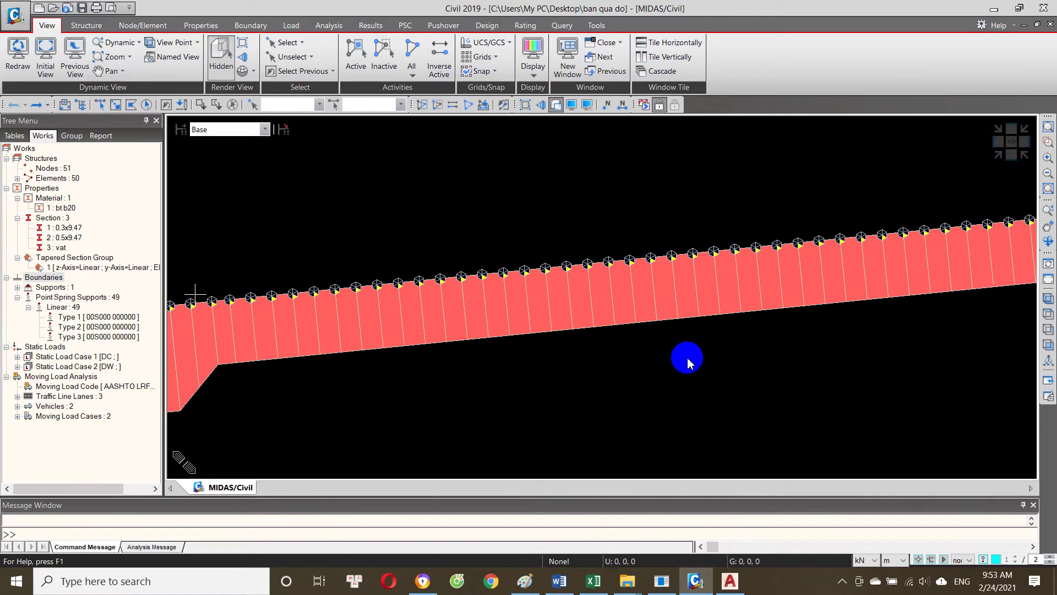
left_click_drag(809, 333, 896, 321)
scroll(897, 321, "down", 5)
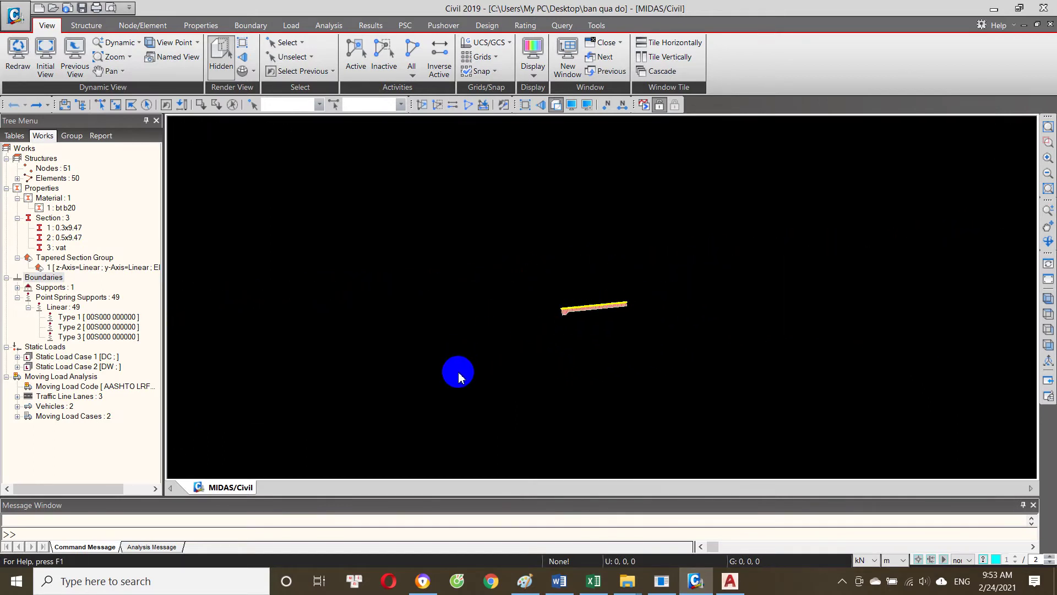
scroll(570, 330, "up", 3)
scroll(569, 331, "up", 3)
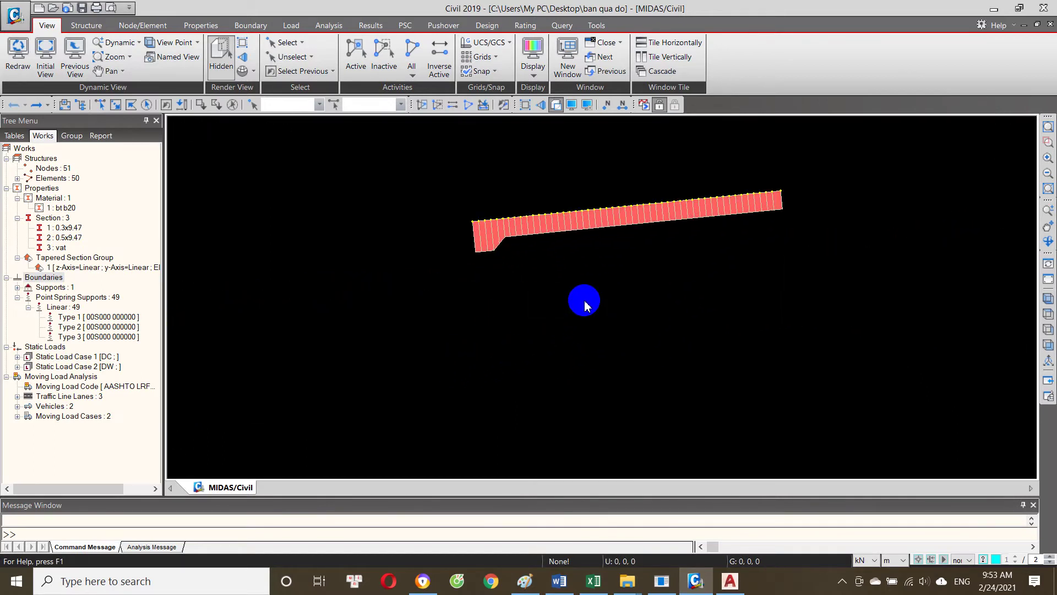
Step: Under Boundaries > Supports, set Type 1 to Display so other support symbols disappear
left_click(85, 318)
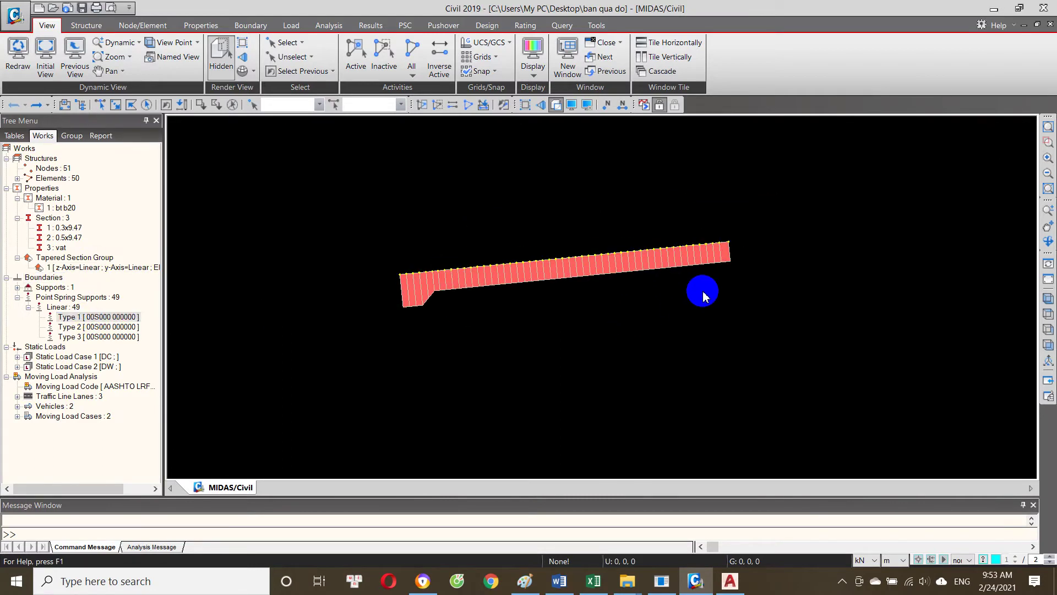
scroll(704, 293, "up", 2)
scroll(704, 296, "up", 1)
left_click(83, 400)
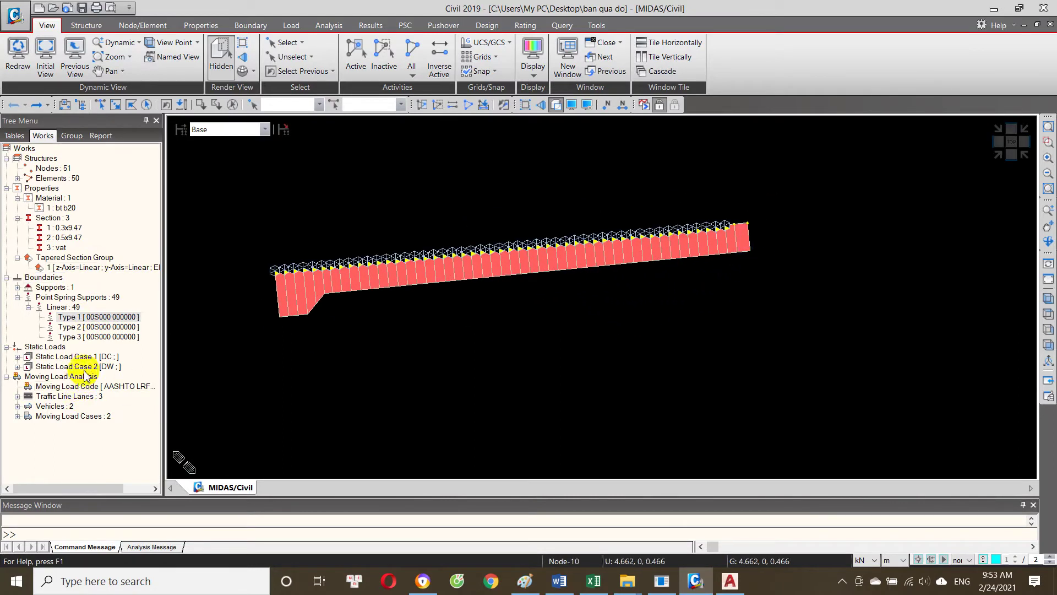
left_click(96, 337)
double_click(65, 287)
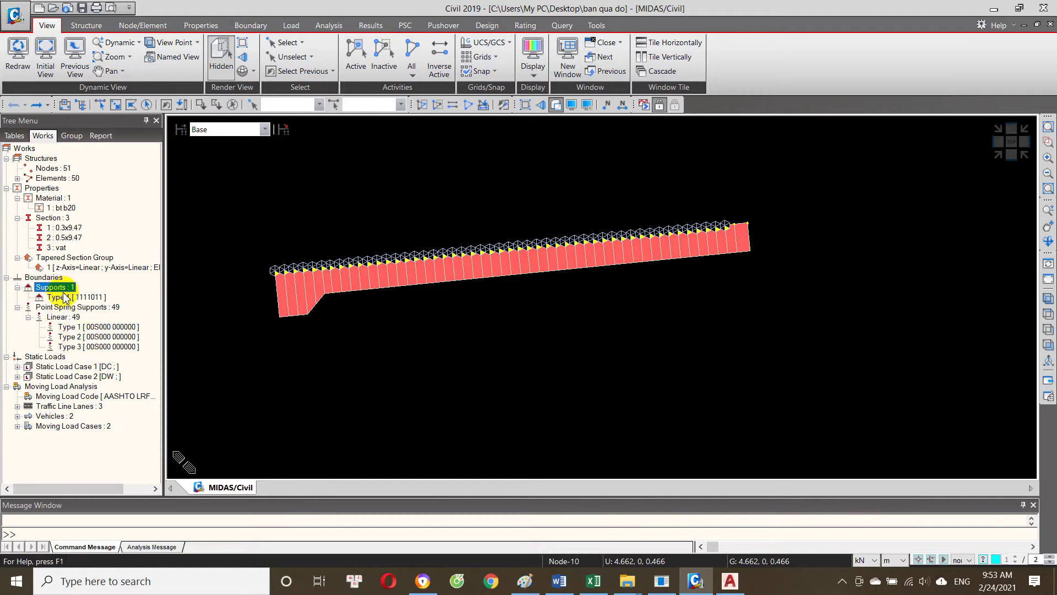
right_click(62, 300)
left_click(101, 443)
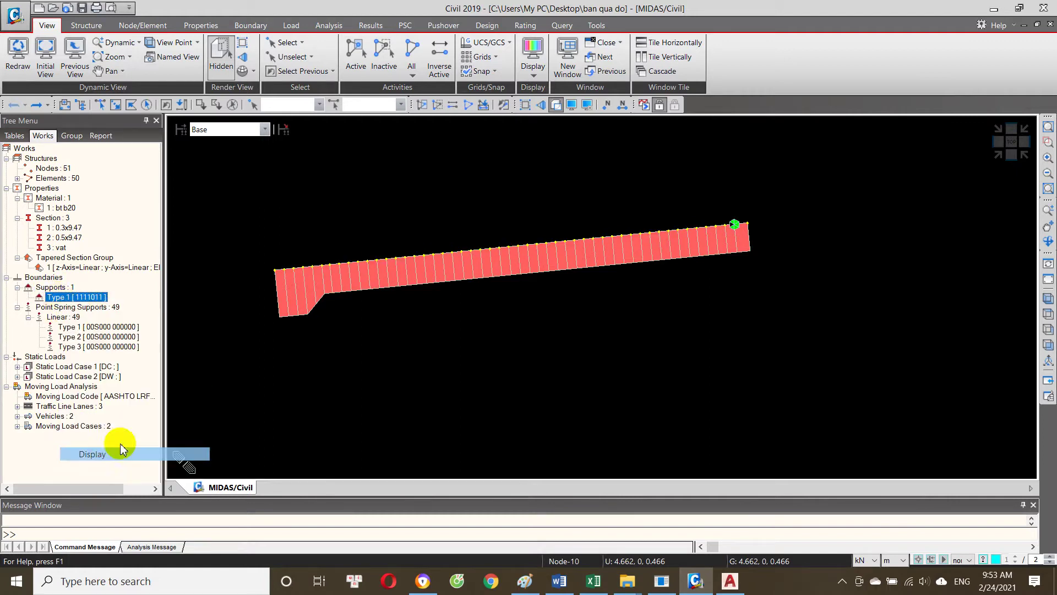
Step: Shift the view and pick the node at the deck's right end
left_click_drag(681, 322, 660, 300)
left_click(689, 224)
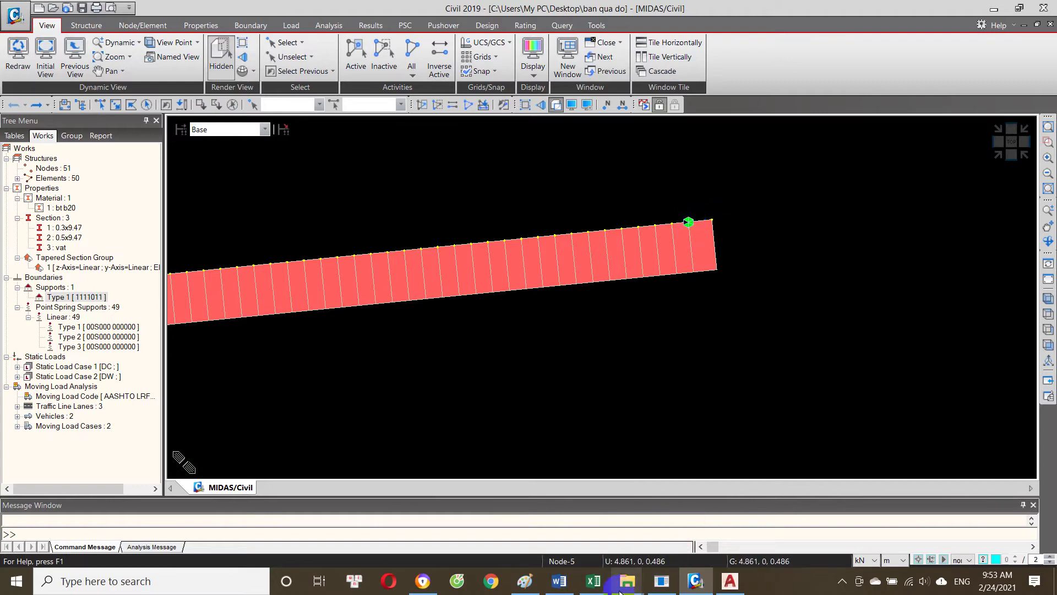
left_click(594, 581)
scroll(538, 401, "down", 1)
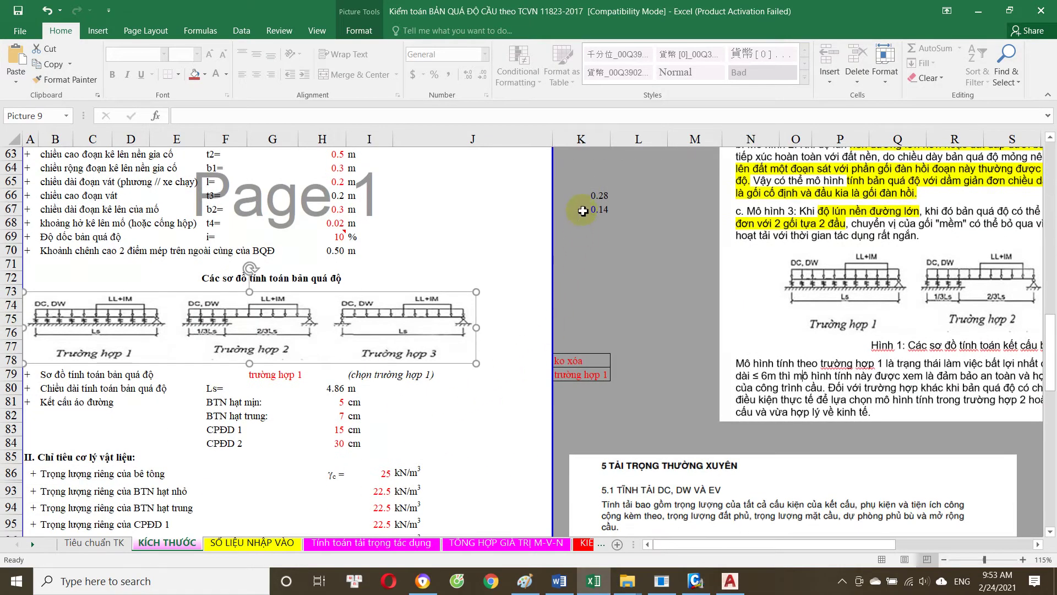
double_click(596, 199)
scroll(596, 202, "up", 1)
key("Escape")
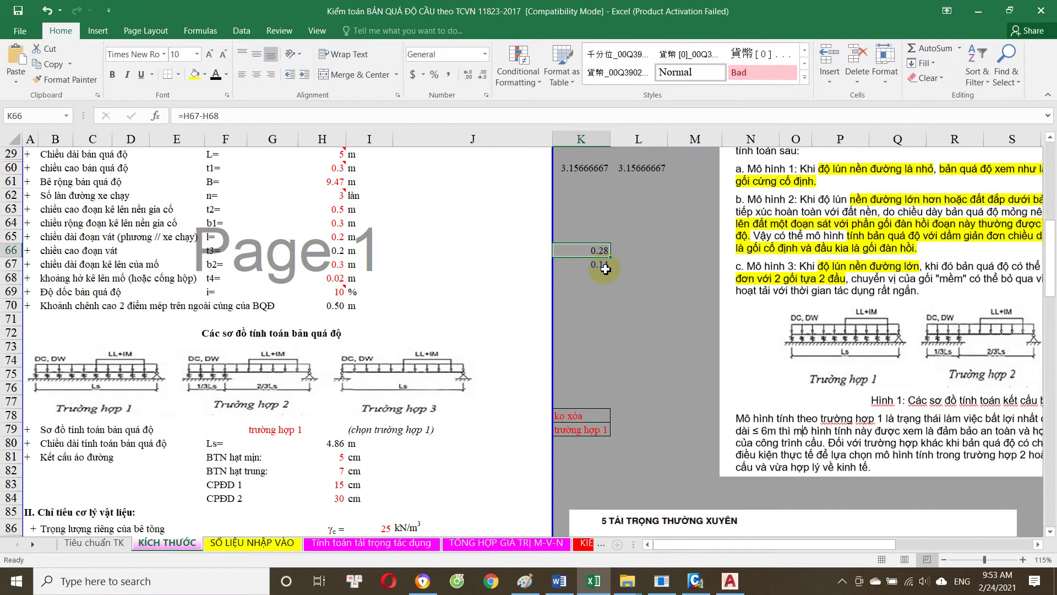
key("Escape")
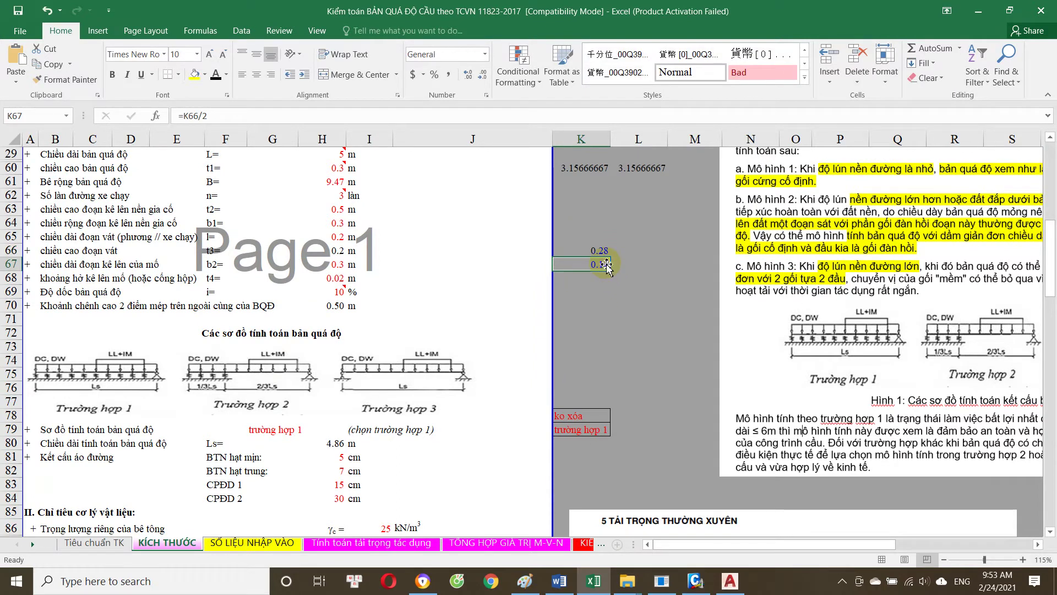
double_click(605, 252)
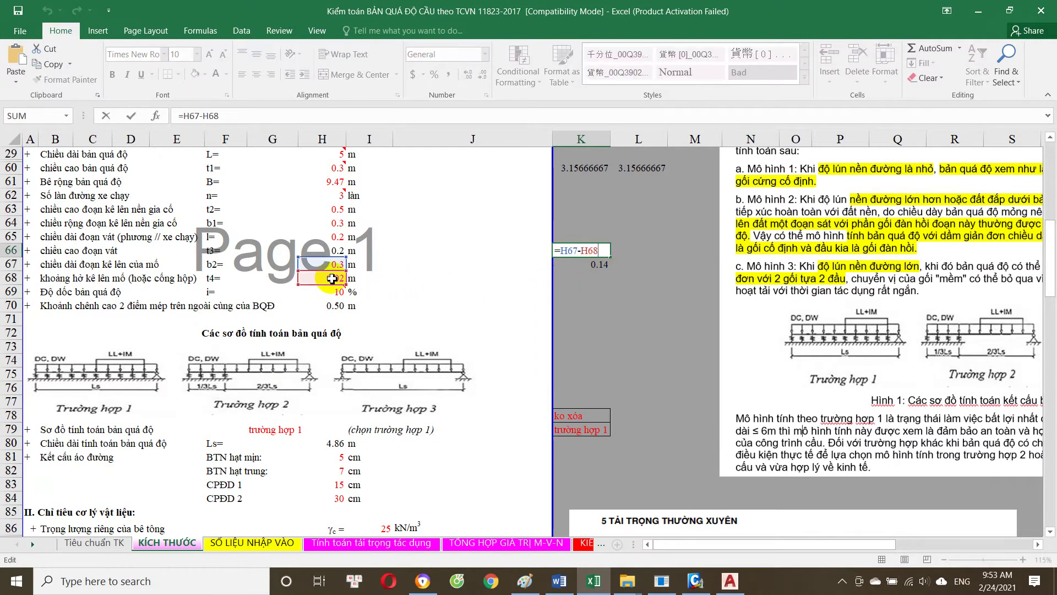
key("Escape")
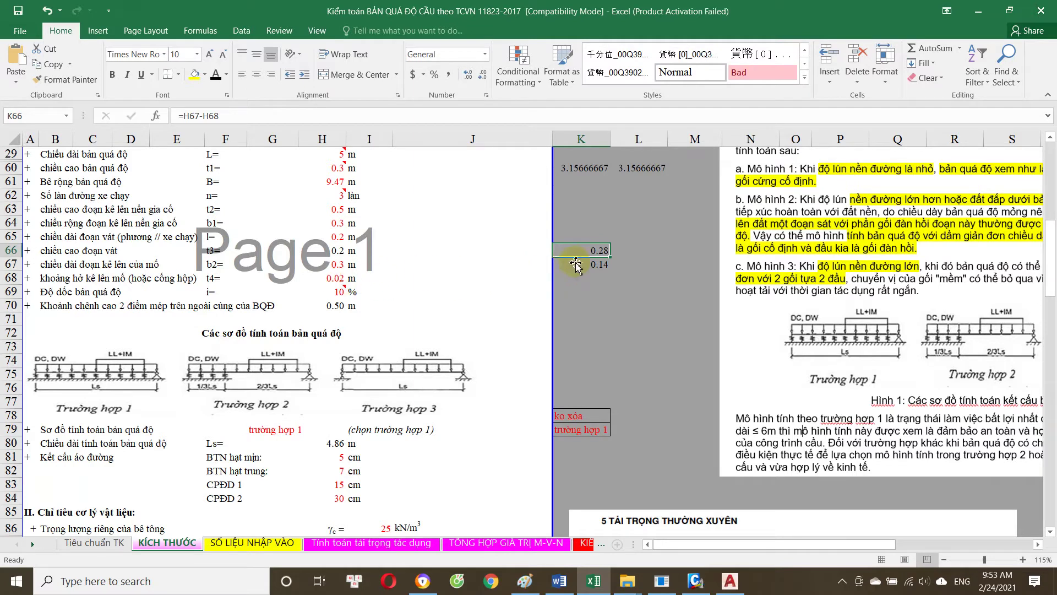
double_click(573, 264)
key("Escape")
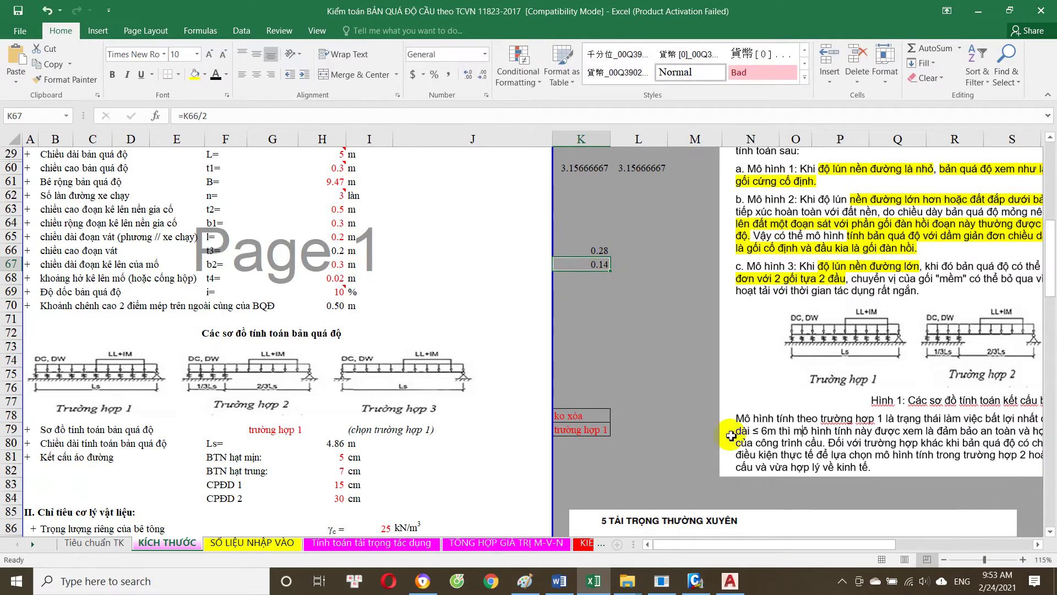
left_click(713, 586)
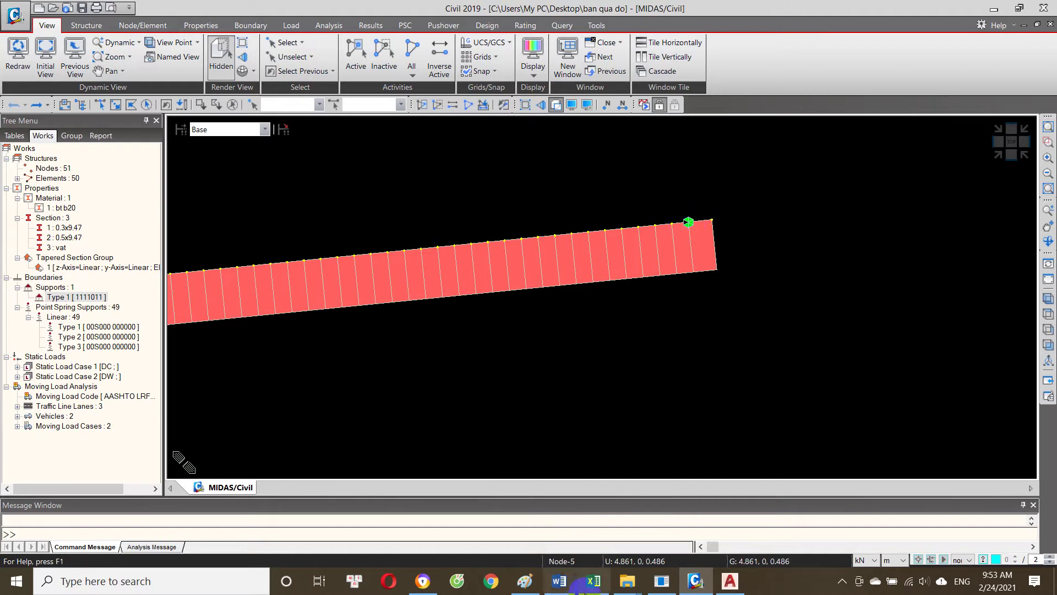
Step: Zoom into the slab-end detail in Civil 3D and check the cyan slab outline
left_click(729, 581)
scroll(430, 231, "up", 5)
scroll(591, 346, "up", 2)
scroll(590, 370, "up", 2)
scroll(588, 327, "up", 2)
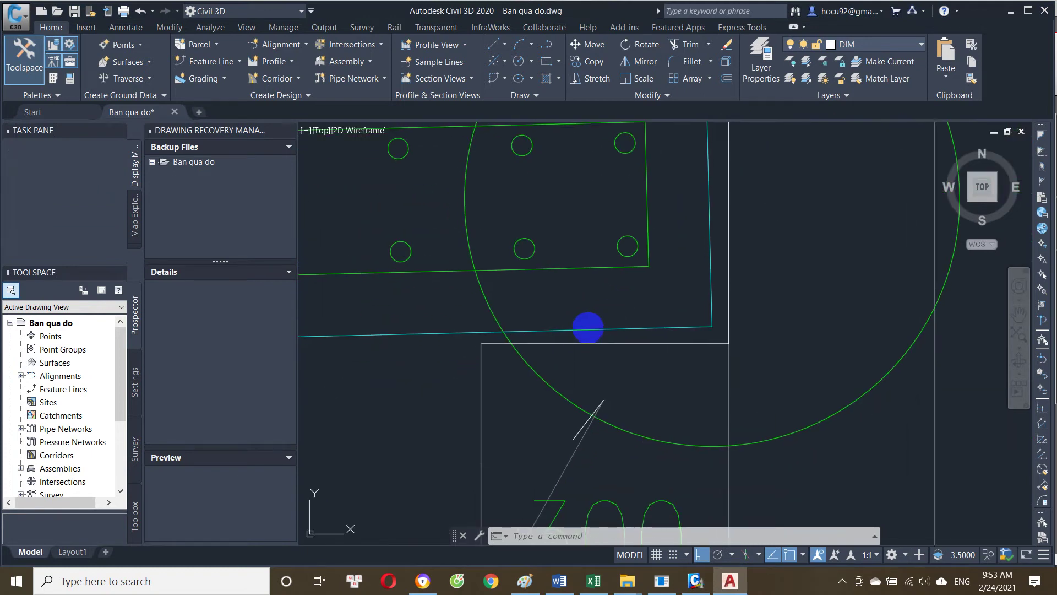
left_click(585, 328)
scroll(582, 319, "down", 1)
key("Escape")
key("Escape")
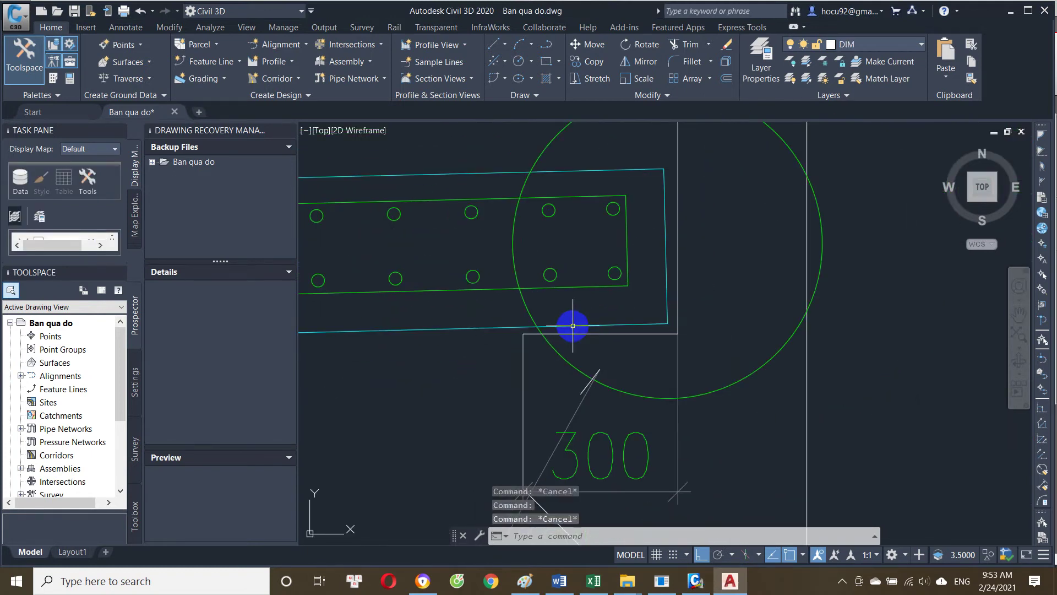
Step: Add a 280 linear dimension above the slab outline
type("li")
key("Return")
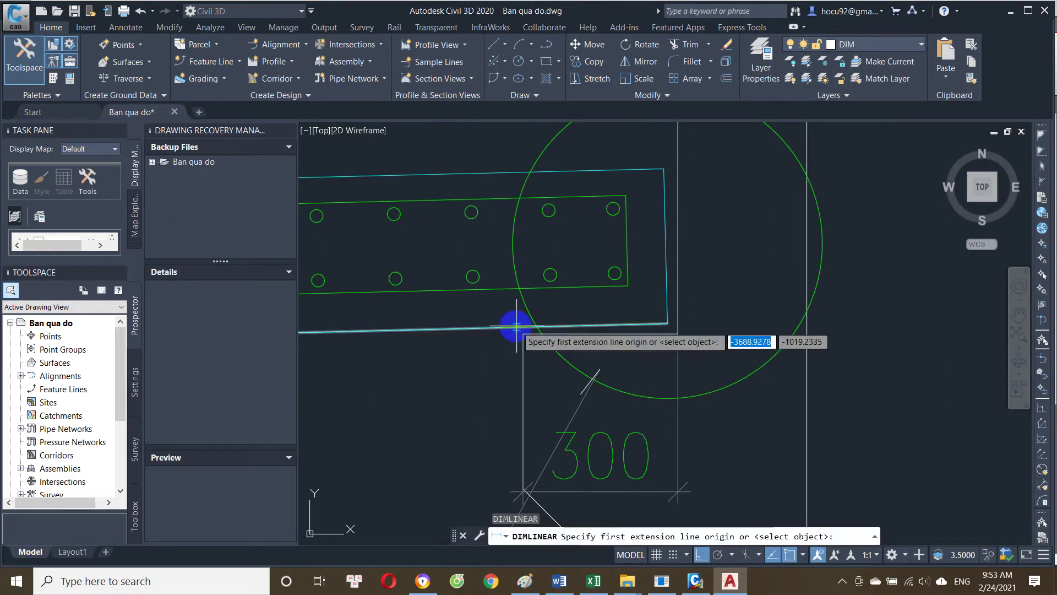
left_click(523, 333)
left_click(668, 323)
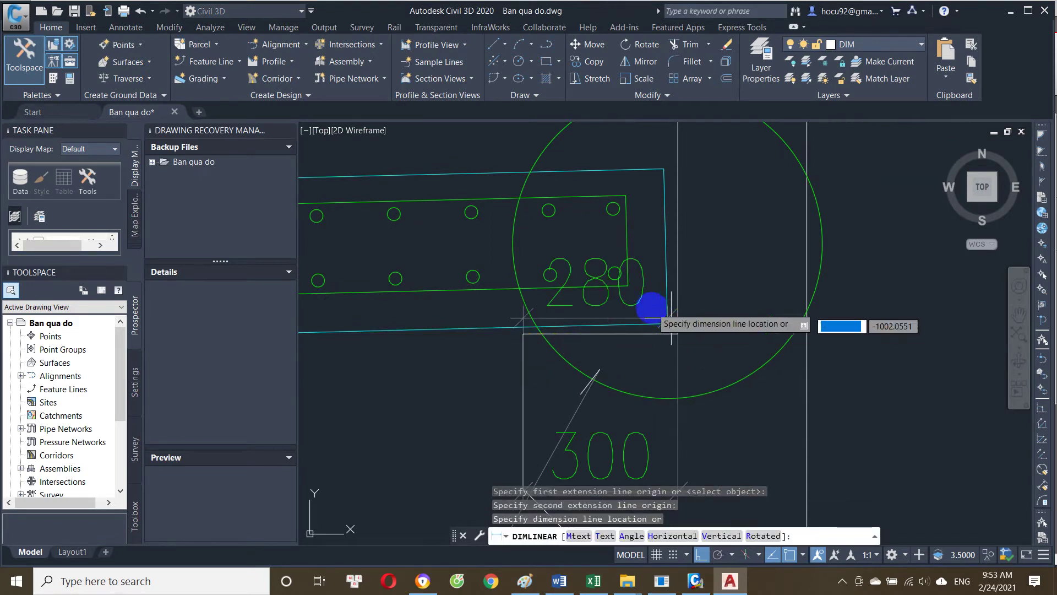
left_click(609, 301)
left_click_drag(609, 313, 633, 266)
Step: Draw a vertical line segment near the 280 dimension
type("l")
key("Return")
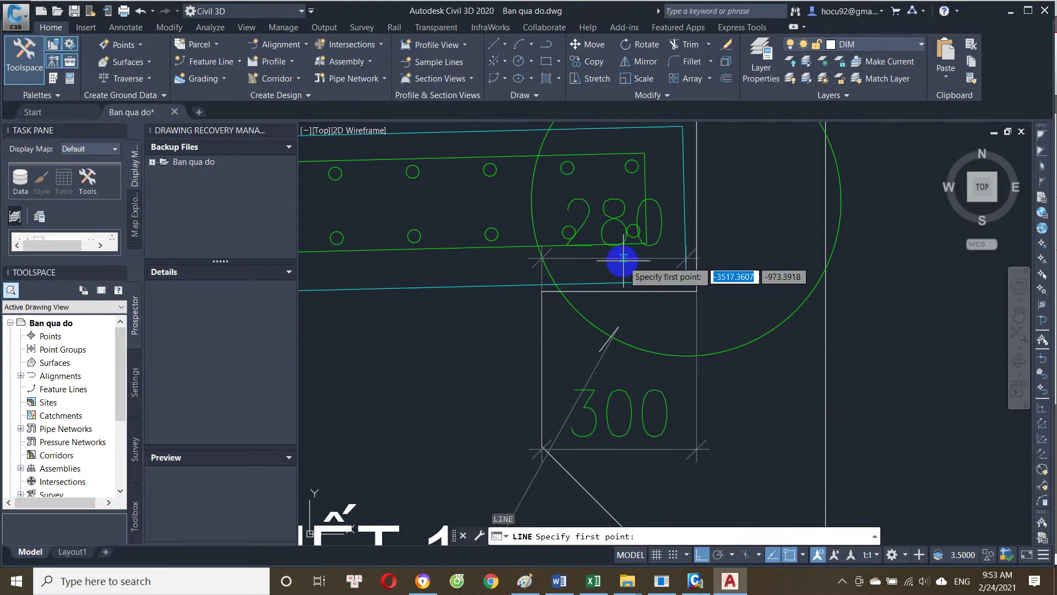
left_click(614, 258)
scroll(612, 313, "up", 2)
left_click(636, 314)
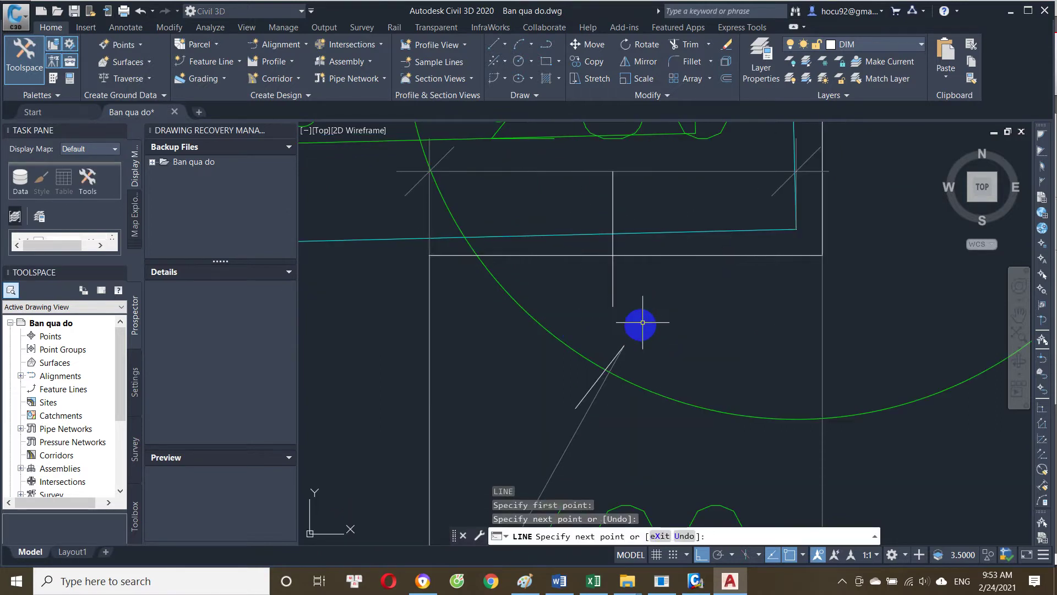
key("Escape")
scroll(703, 217, "down", 2)
Step: Frame and inspect the existing 280 dimension
left_click_drag(703, 217, 677, 323)
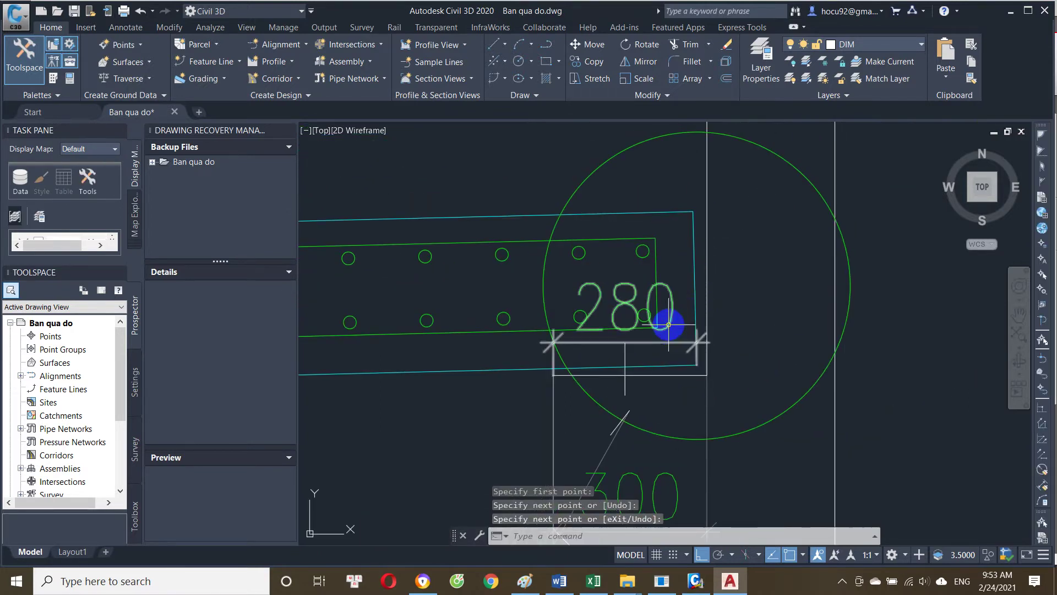
left_click(672, 325)
left_click_drag(656, 365, 659, 329)
key("Escape")
scroll(664, 328, "up", 2)
Step: Place a 140 linear dimension with DL beneath the 280 dimension
type("dl")
key("Return")
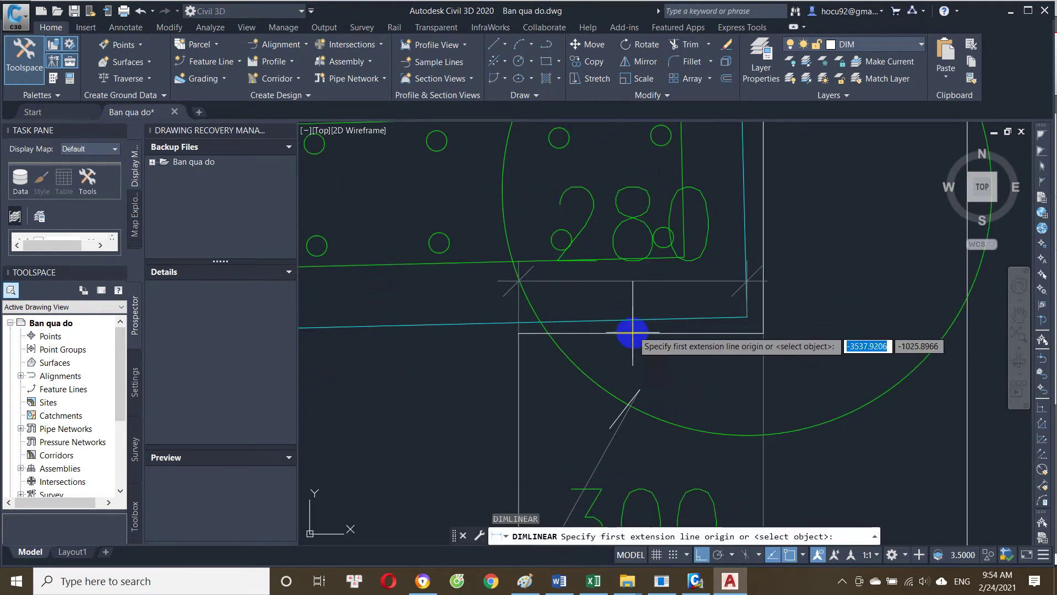
left_click(633, 332)
left_click(739, 318)
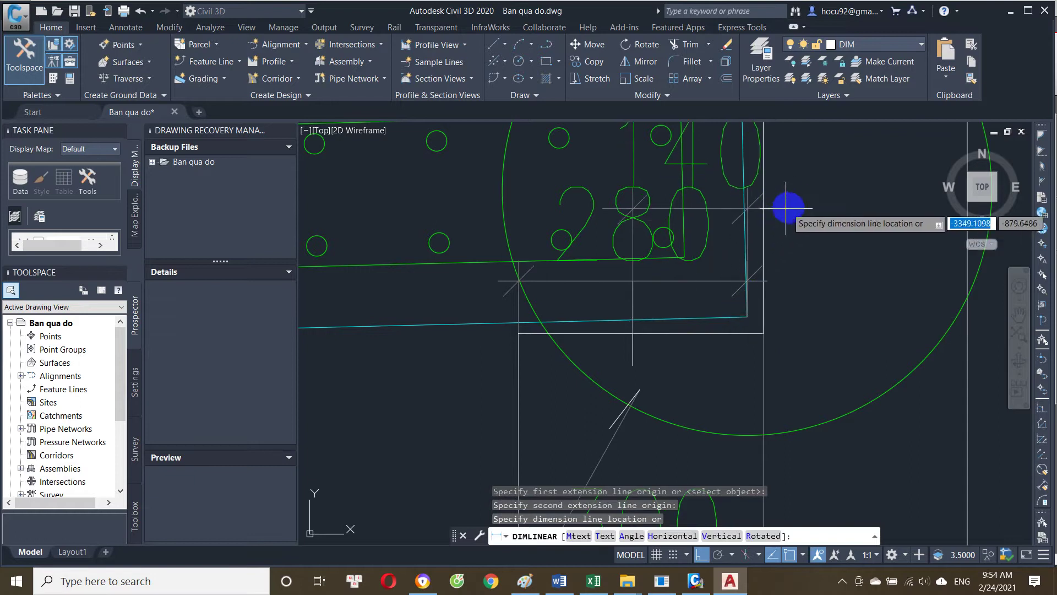
left_click(787, 406)
scroll(750, 382, "down", 2)
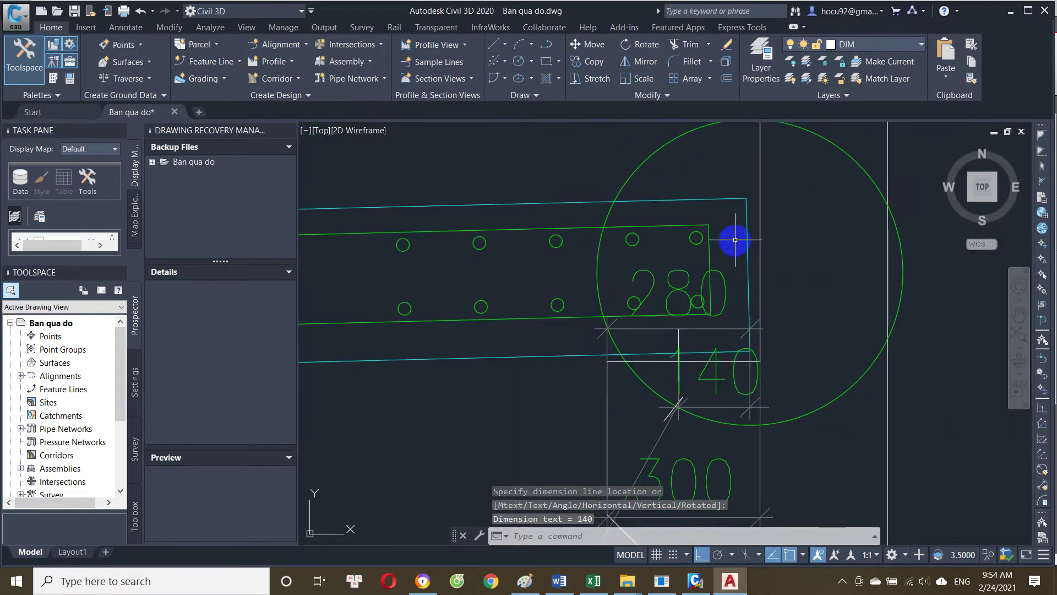
left_click(697, 583)
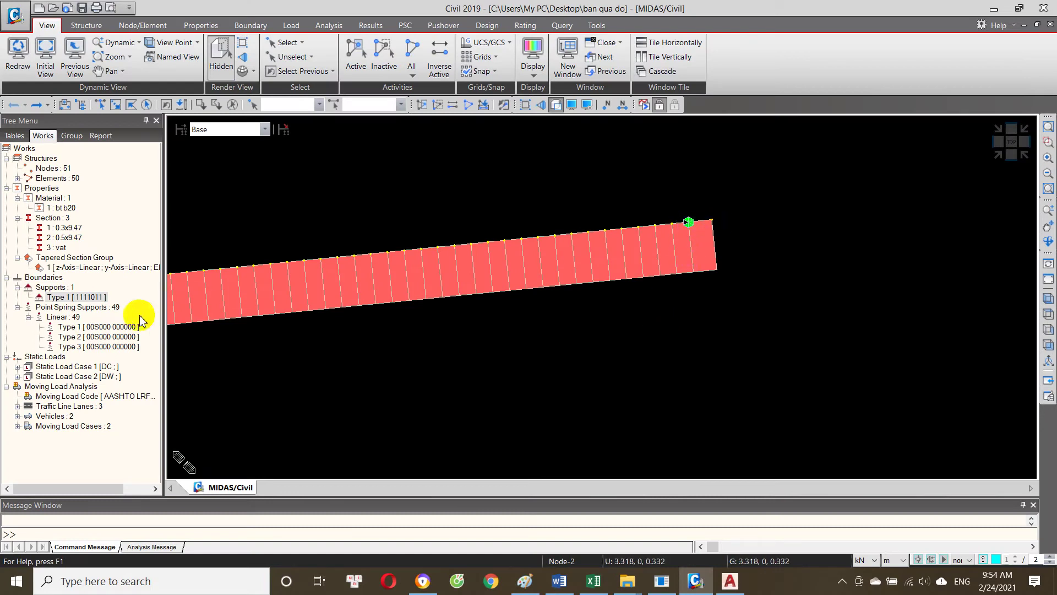
Step: Check the DC Self Weight load's Z factor of -1, then close its editor
left_click(95, 337)
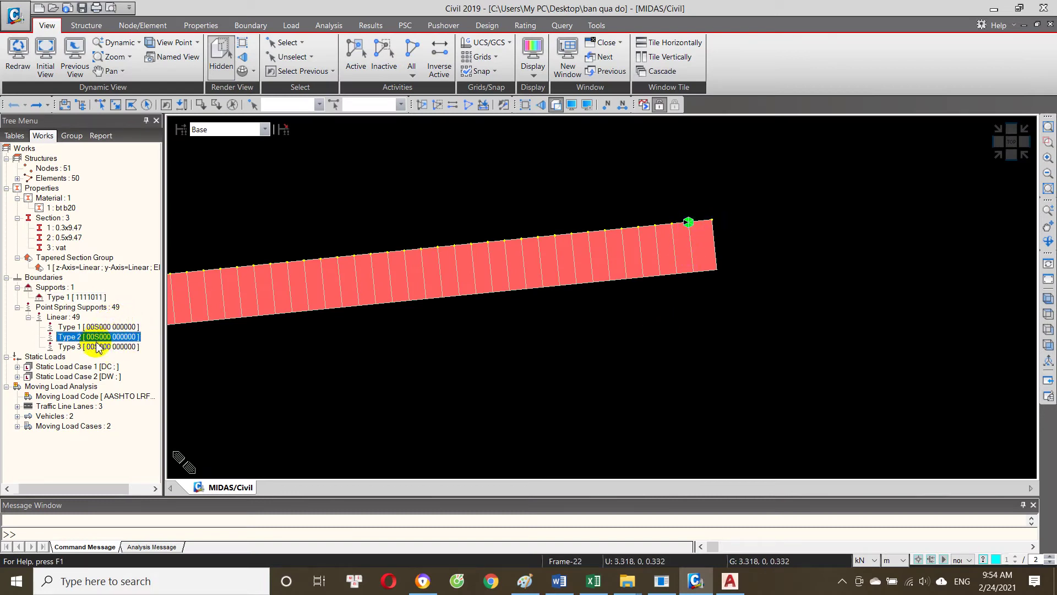
double_click(94, 367)
left_click(92, 377)
double_click(98, 377)
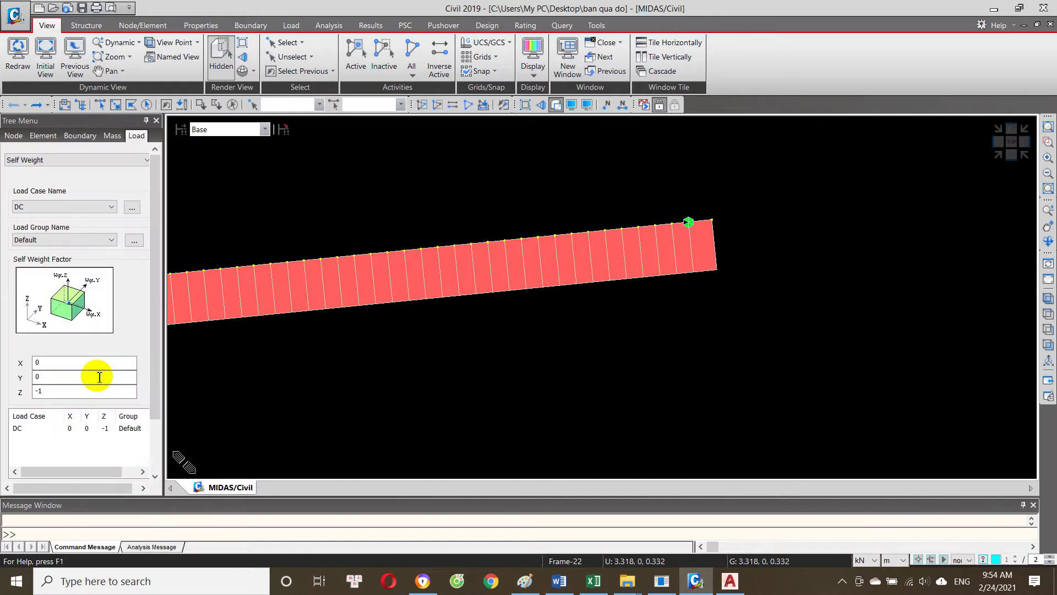
scroll(90, 342, "down", 1)
left_click(56, 367)
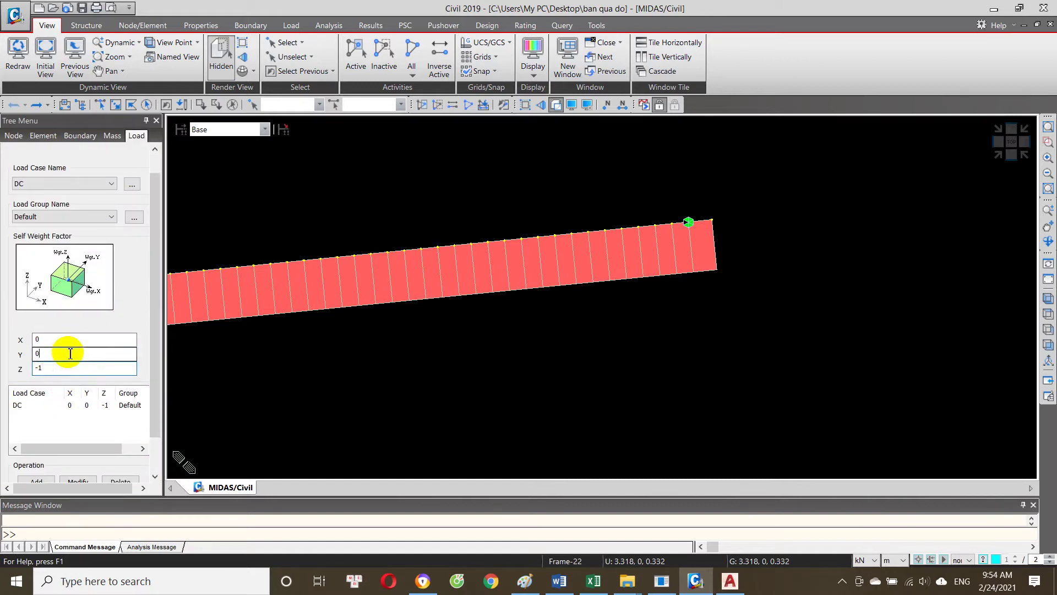
scroll(154, 361, "down", 3)
left_click(135, 465)
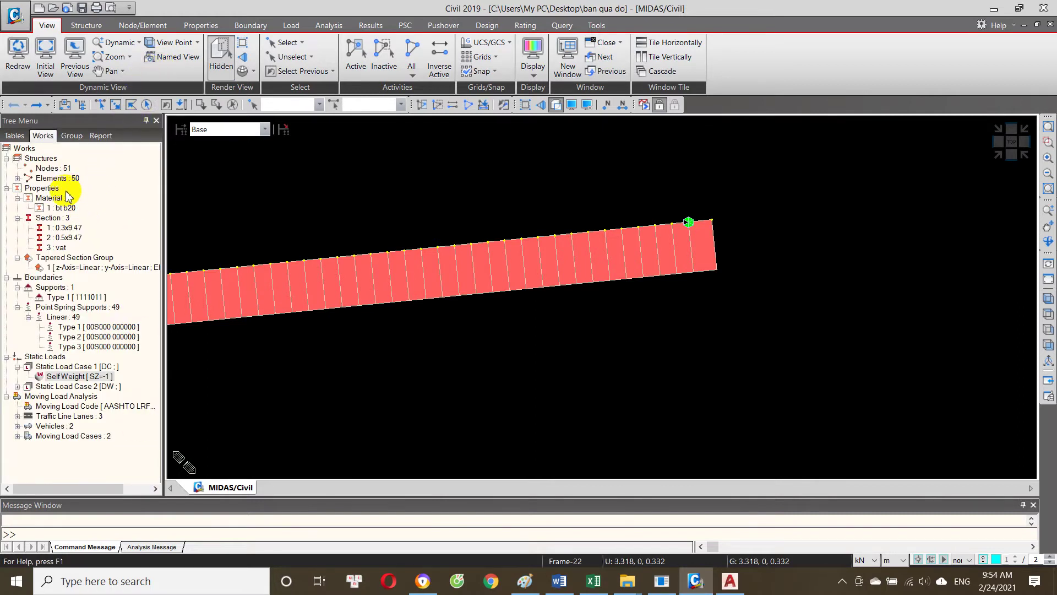
Step: Open the bt b20 material properties and select its modulus of elasticity value
left_click(63, 200)
right_click(65, 210)
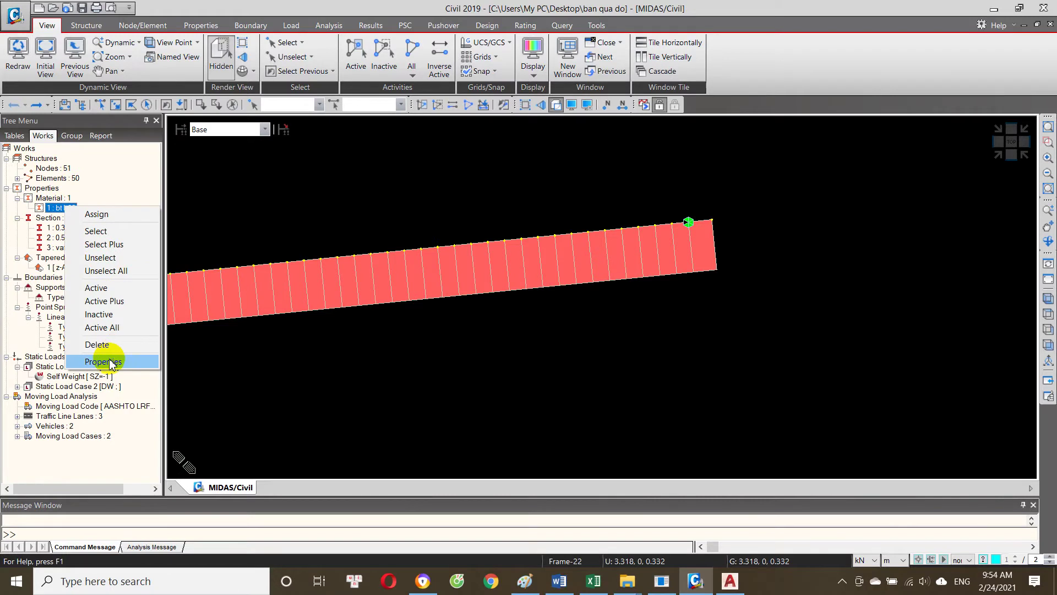
left_click(110, 359)
left_click(603, 48)
double_click(494, 218)
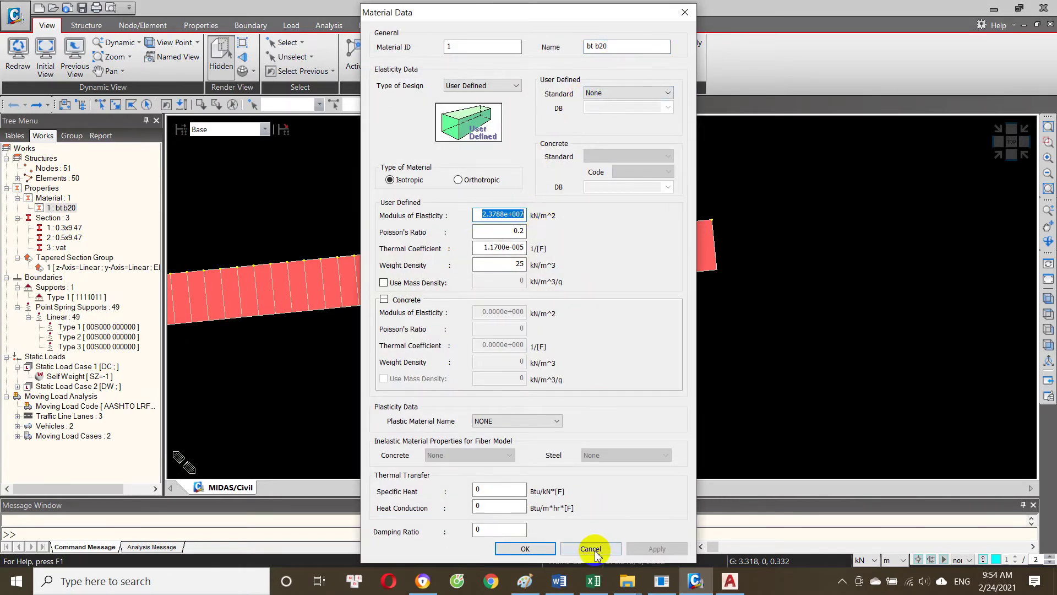
left_click(594, 580)
scroll(288, 288, "up", 5)
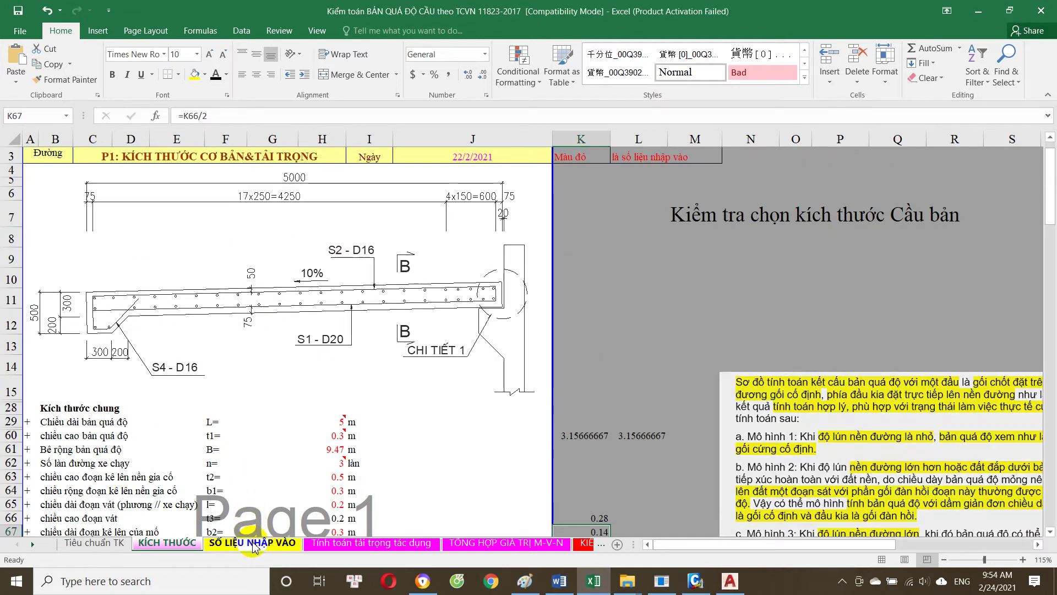
Step: Copy Ec = 23788 MPa from cell I25 on the SỐ LIỆU NHẬP VÀO sheet
left_click(253, 545)
scroll(412, 198, "up", 10)
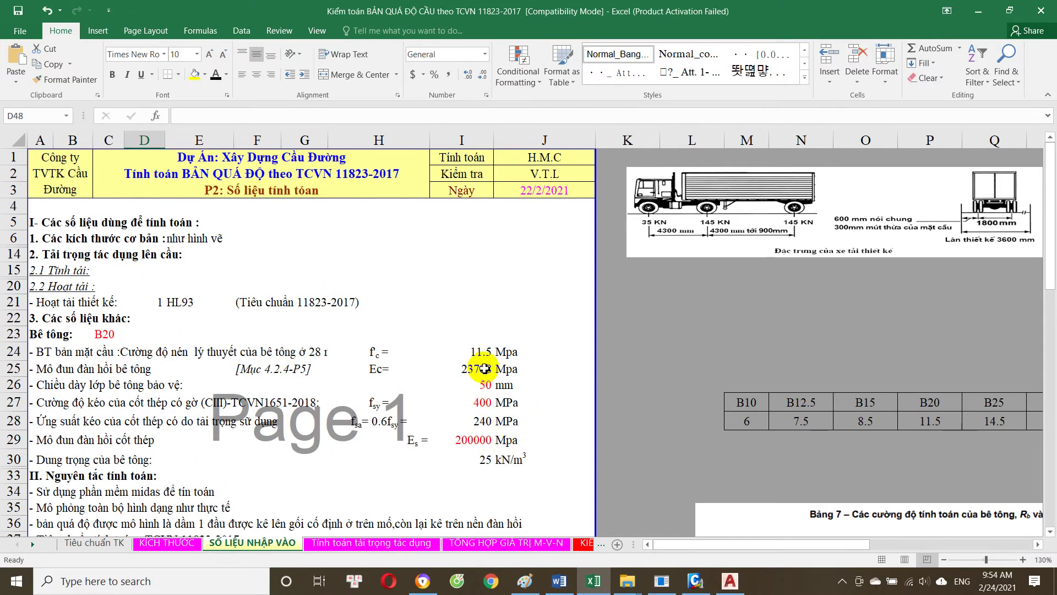
left_click(484, 368)
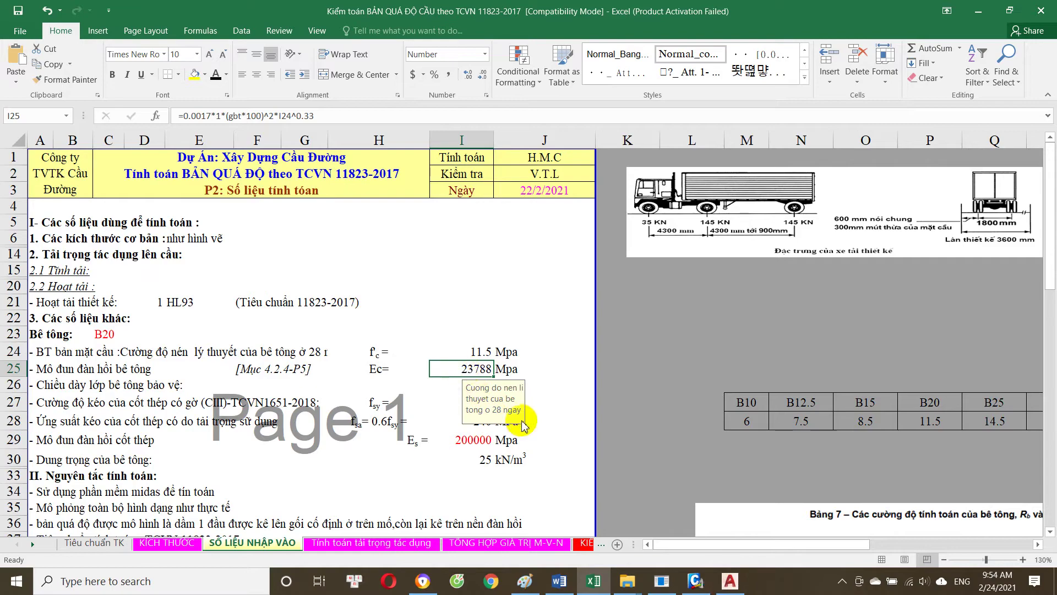
key("ctrl+c")
left_click(704, 584)
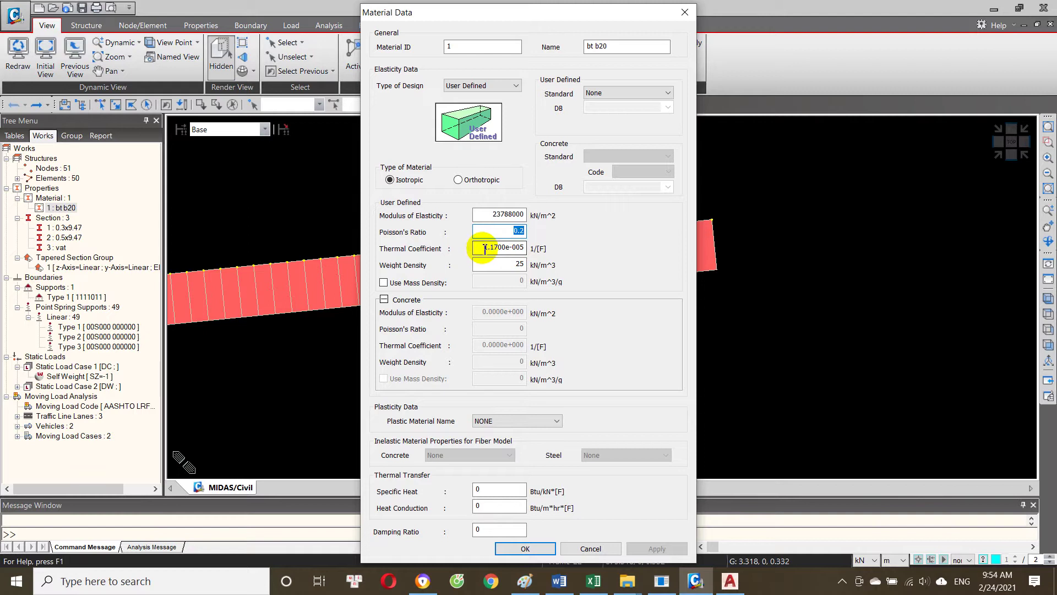
Step: Compare bt b20's thermal coefficient and weight density of 25 against the KÍCH THƯỚC sheet
left_click_drag(480, 247, 539, 248)
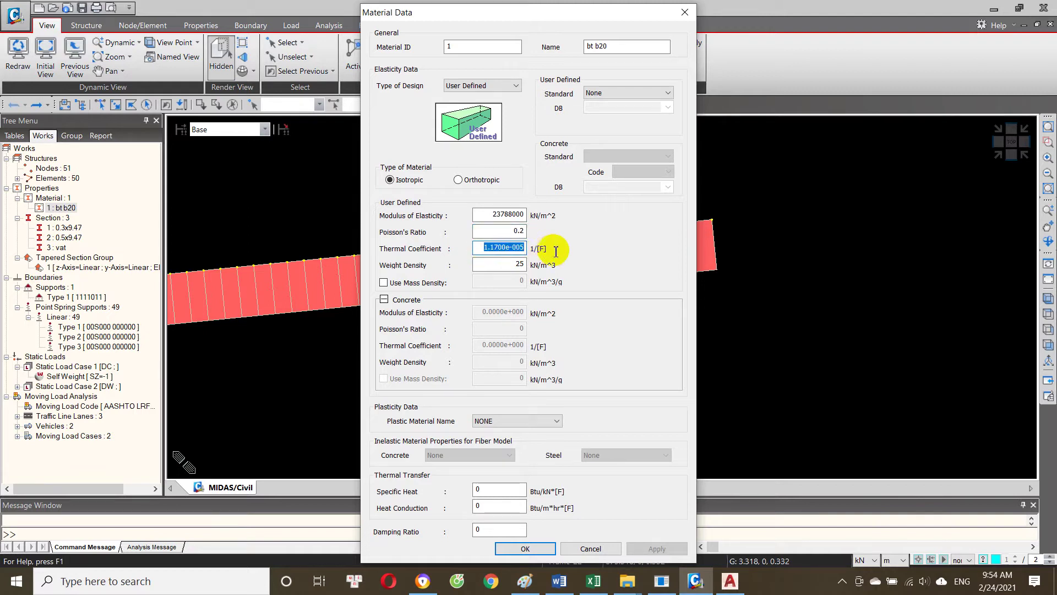
double_click(501, 265)
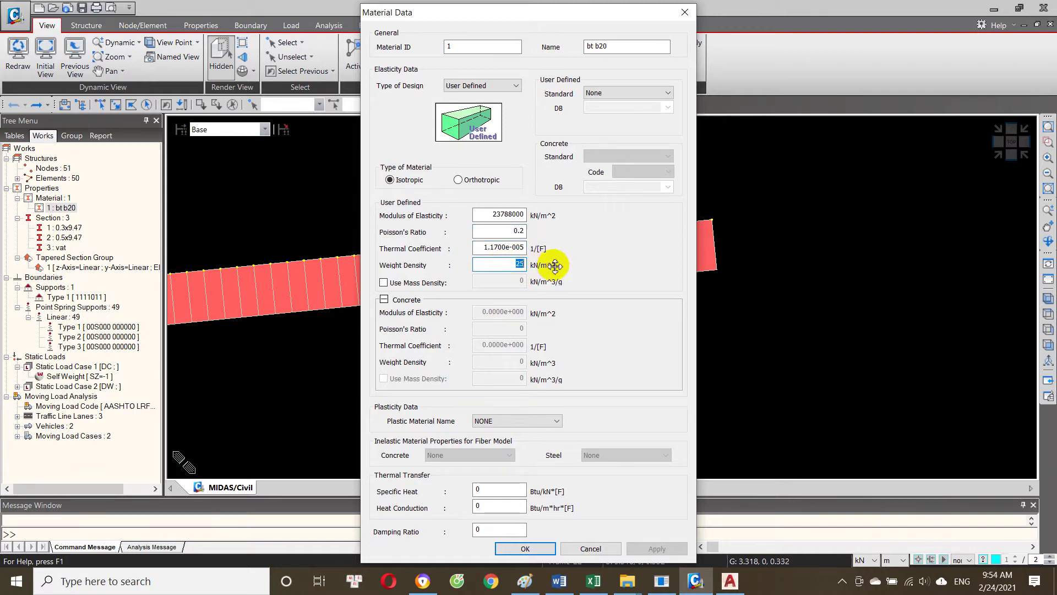
left_click(594, 580)
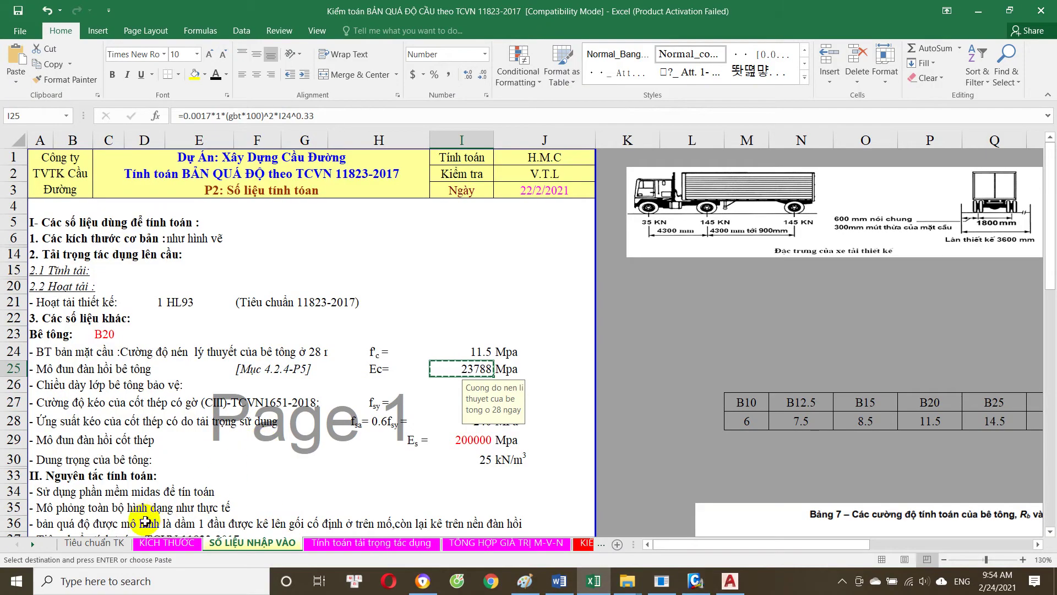
left_click(158, 548)
scroll(432, 306, "down", 1)
scroll(390, 420, "down", 4)
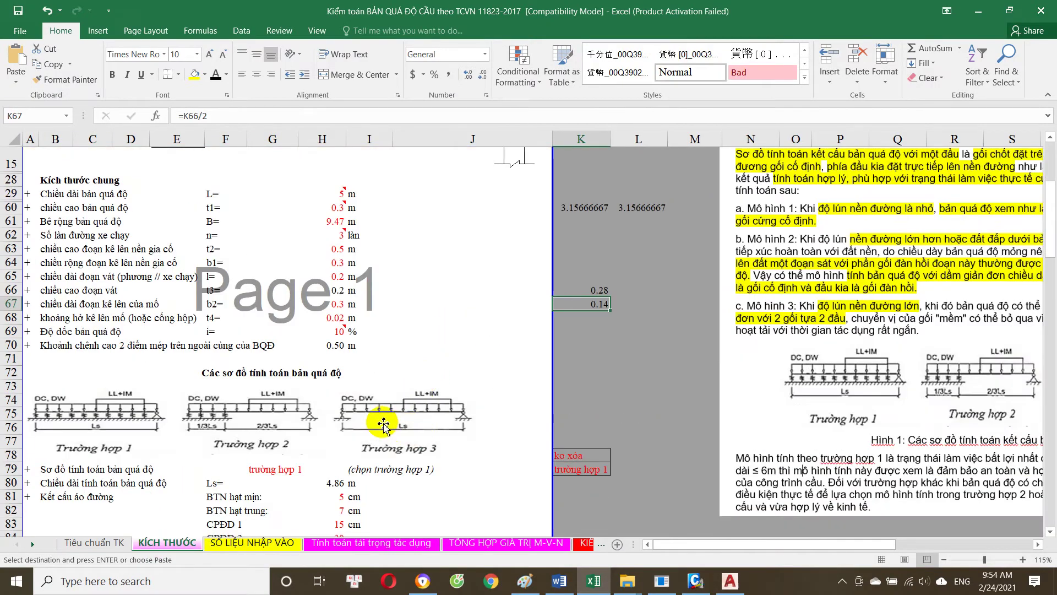
scroll(386, 369, "down", 3)
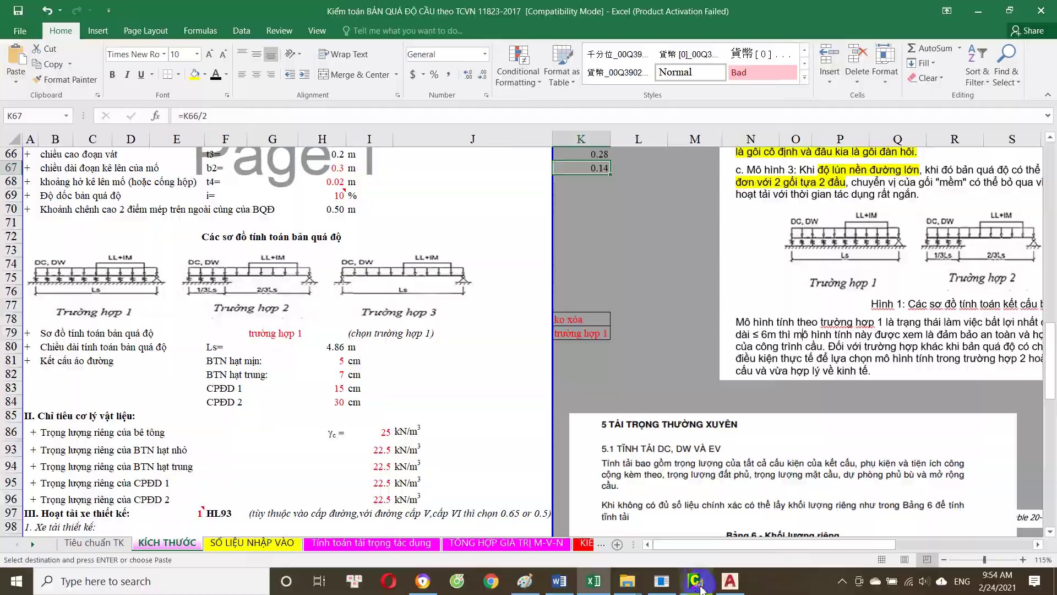
Step: Cancel the material data dialog and select section 1 : 0.3x9.47
left_click(695, 580)
right_click(695, 580)
left_click(617, 555)
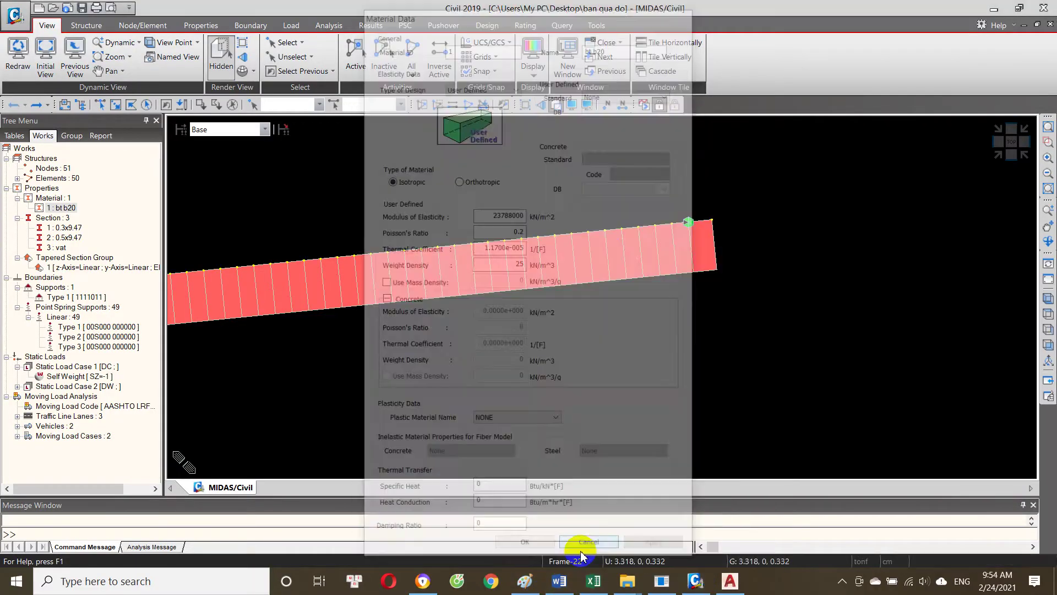
left_click(65, 227)
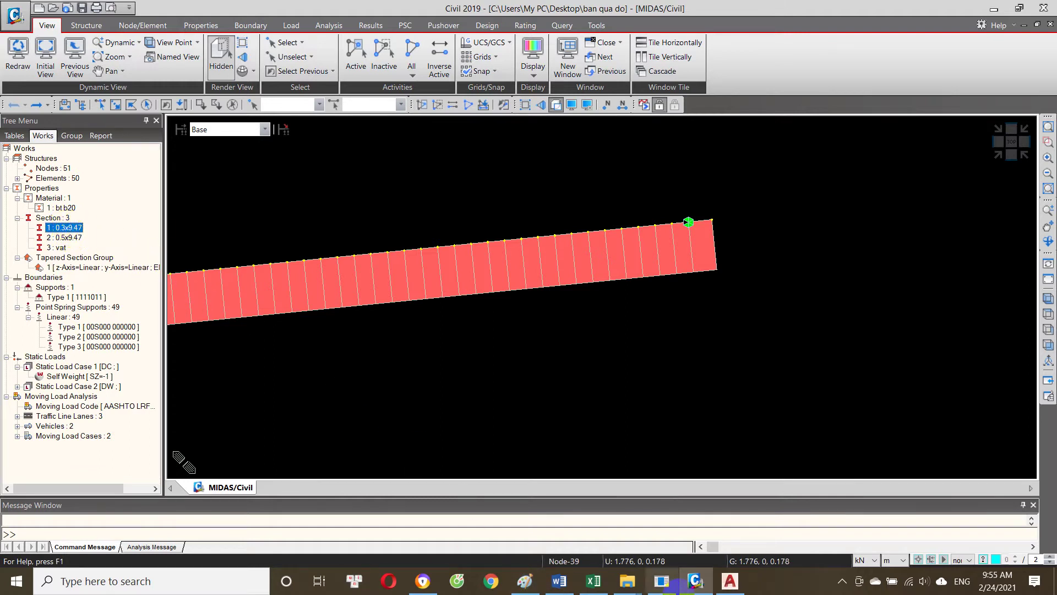
left_click(669, 583)
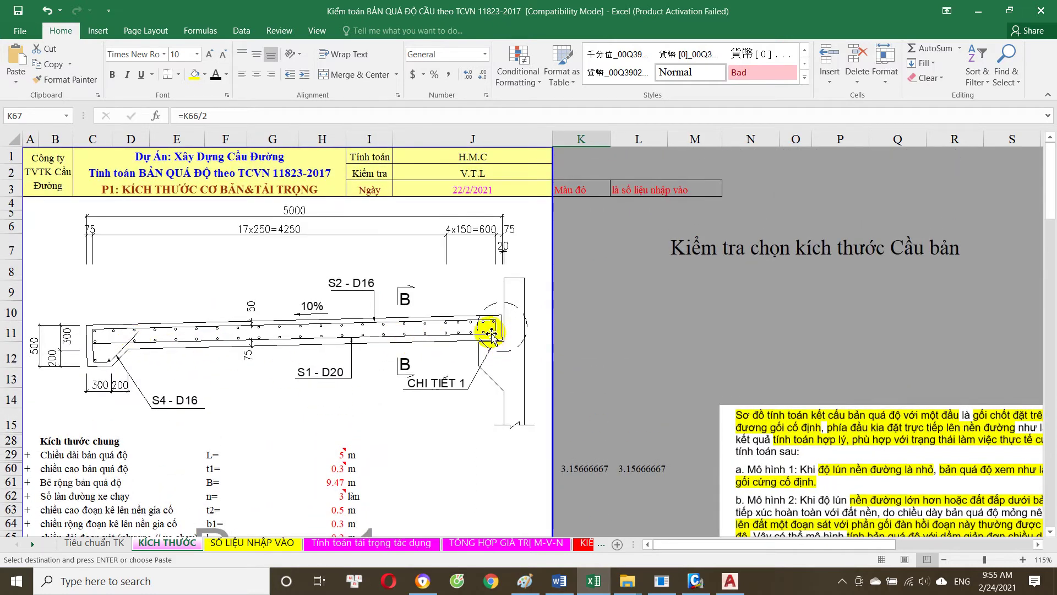
Step: Scroll over the slab section drawing on the KÍCH THƯỚC sheet
scroll(495, 325, "down", 2)
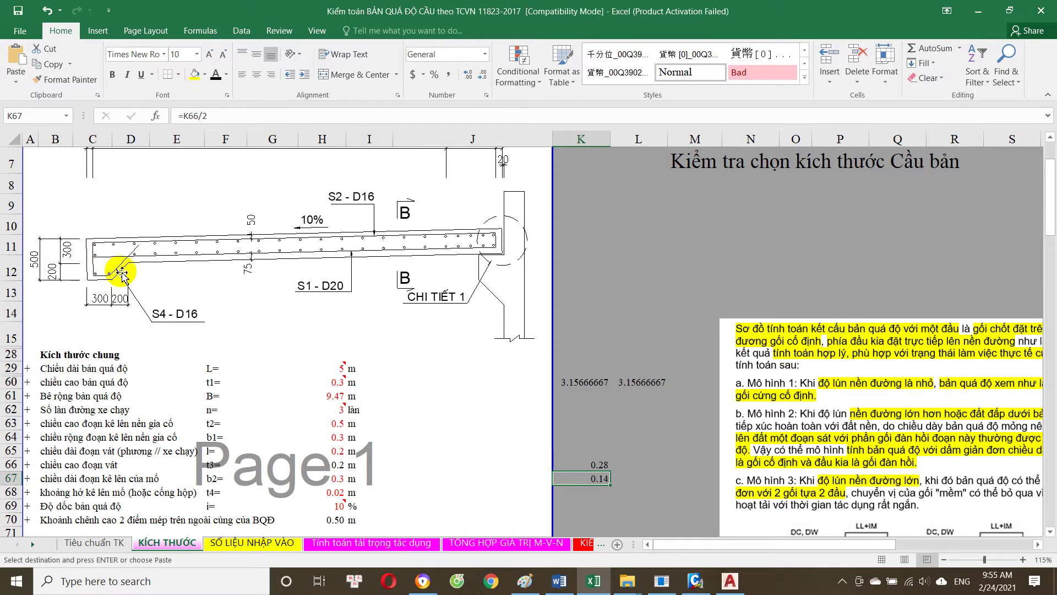
left_click(696, 581)
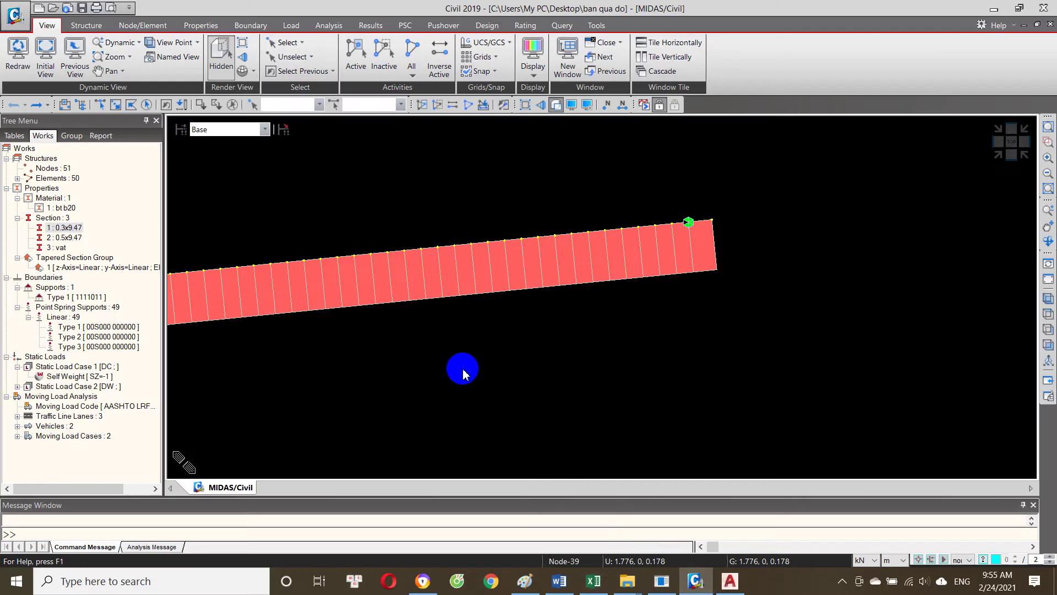
Step: Display the DW load case's element beam loads along the slab deck
left_click_drag(562, 334, 494, 361)
left_click(117, 407)
left_click(113, 416)
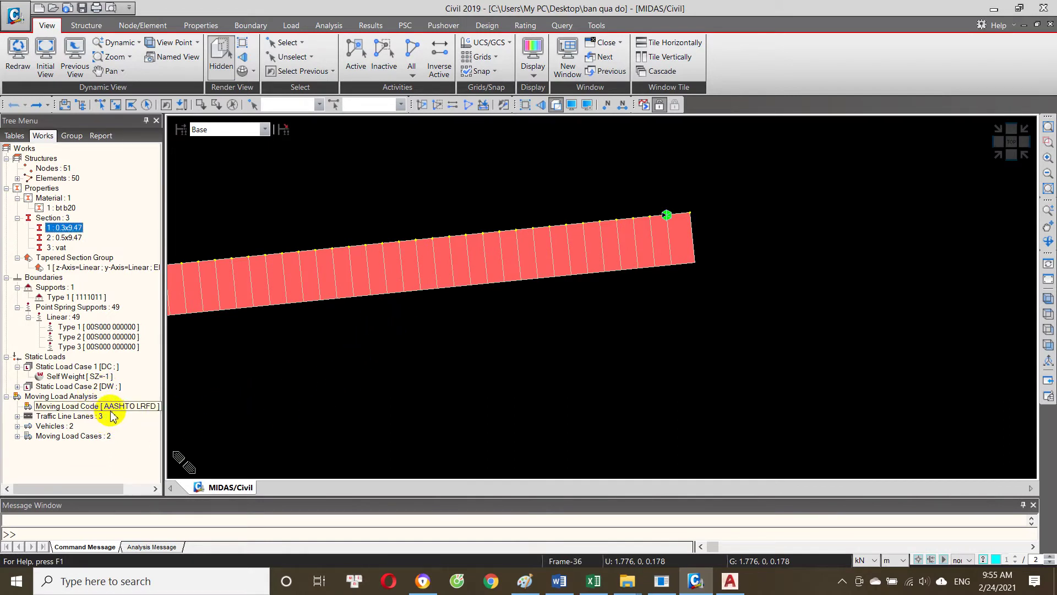
double_click(104, 385)
right_click(111, 396)
left_click(142, 420)
left_click_drag(496, 401, 611, 388)
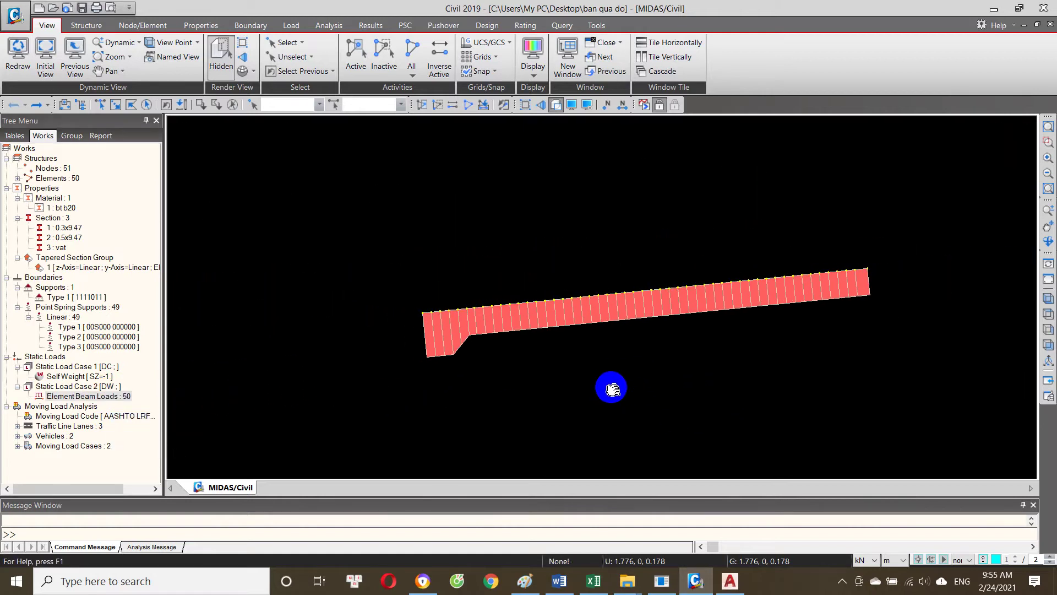
Step: Review the Moving Load Code unchanged, then expand the Vehicles and Moving Load Cases lists
double_click(69, 420)
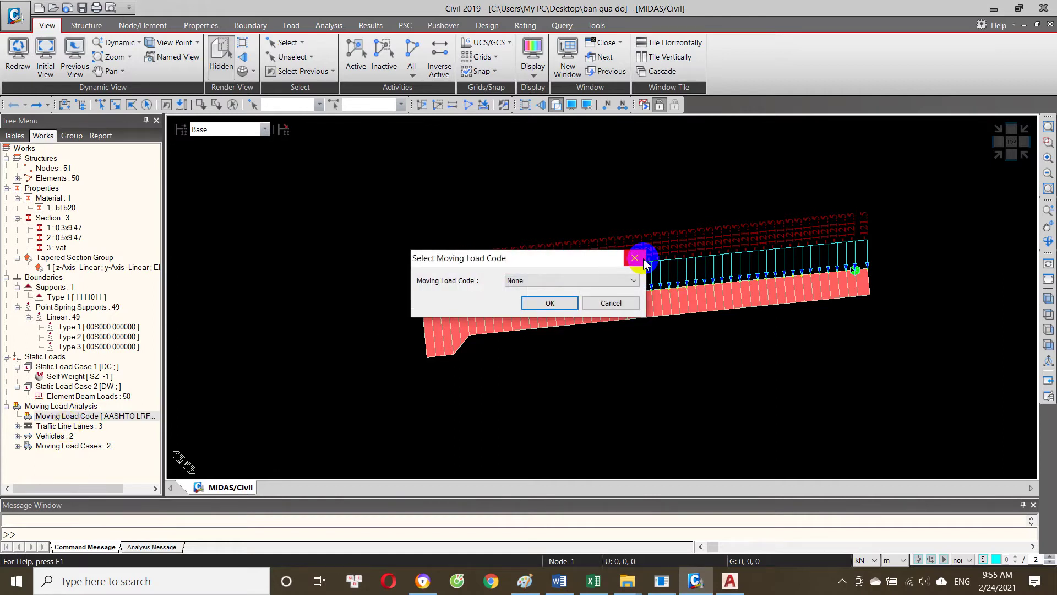
left_click(639, 259)
left_click(83, 427)
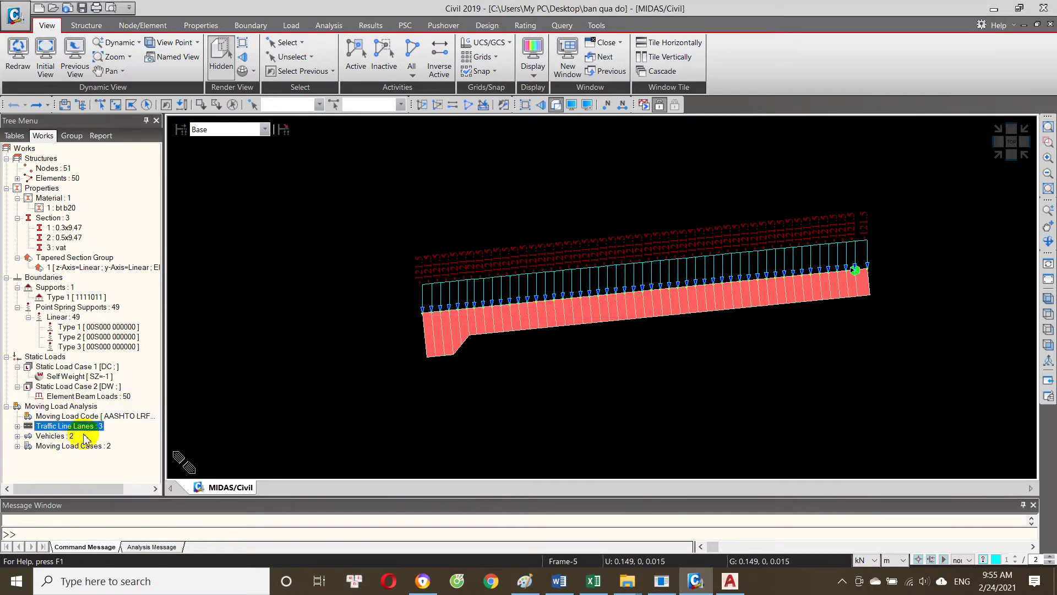
double_click(82, 436)
left_click(91, 446)
left_click(97, 467)
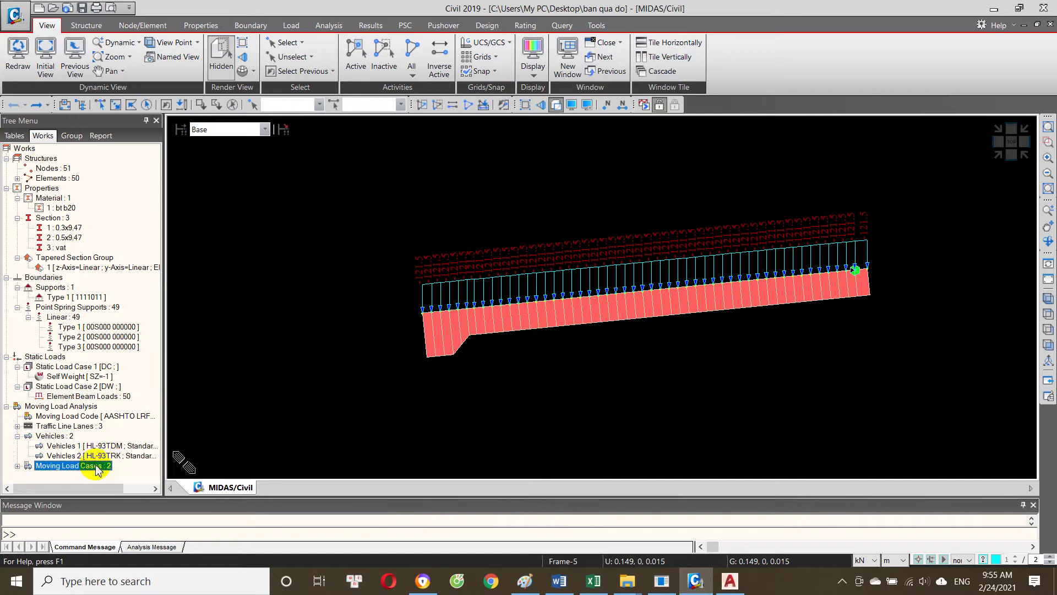
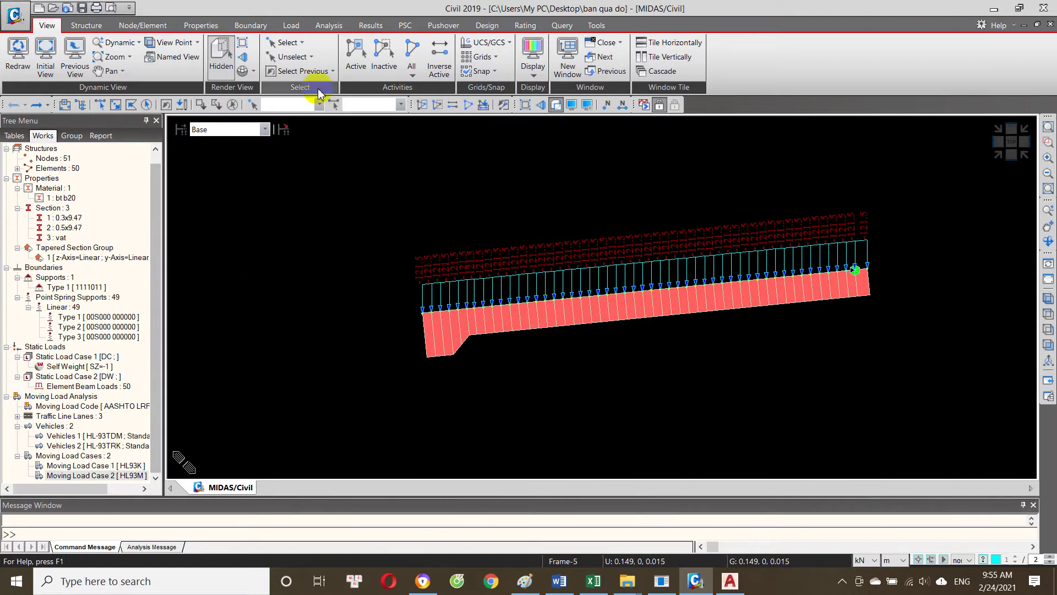
Step: List the load combinations, widen the Name column, and inspect CD1 XE 2 TRUC, CD1 XE 3 TRUC and CD1 BAO
left_click(371, 25)
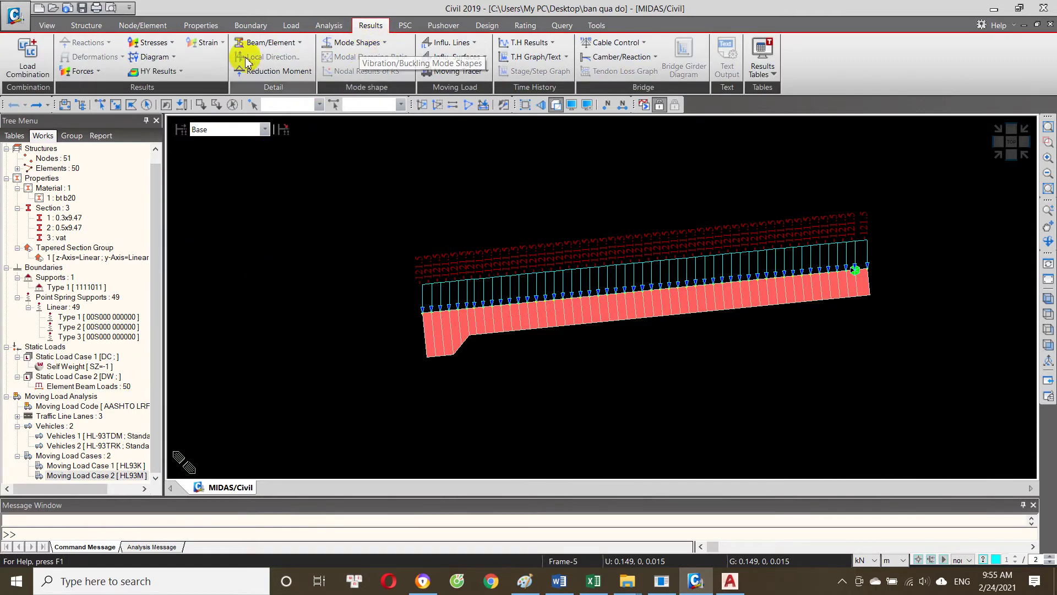
left_click(28, 54)
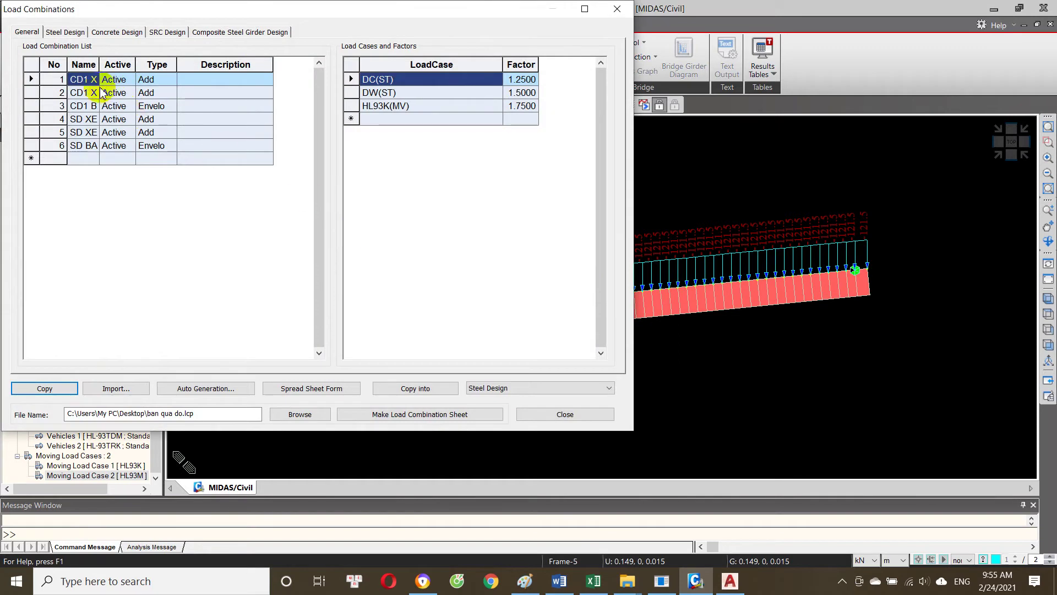
left_click_drag(99, 64, 177, 64)
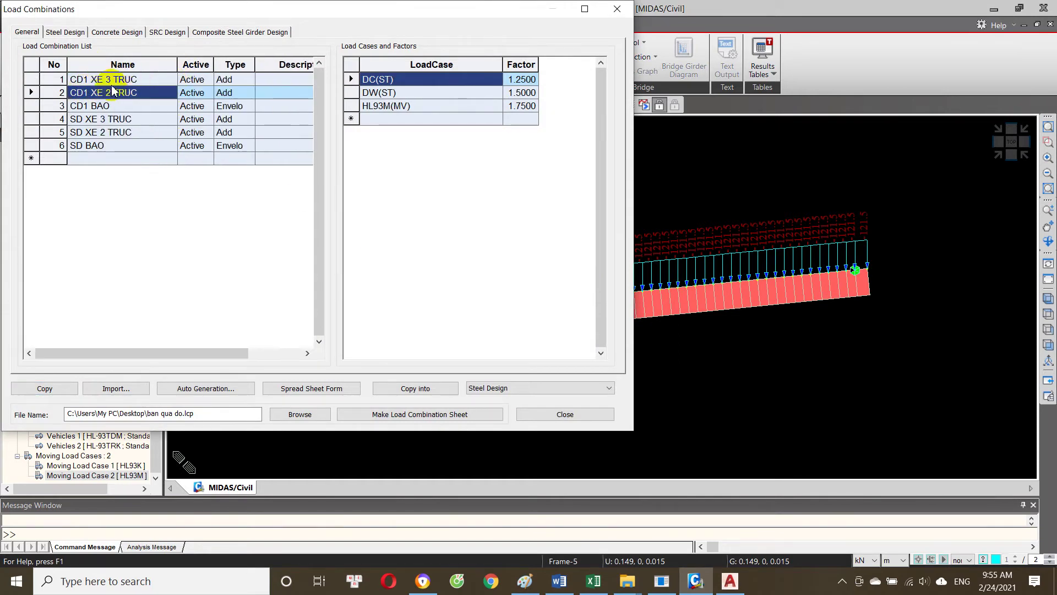
left_click(121, 93)
left_click(165, 84)
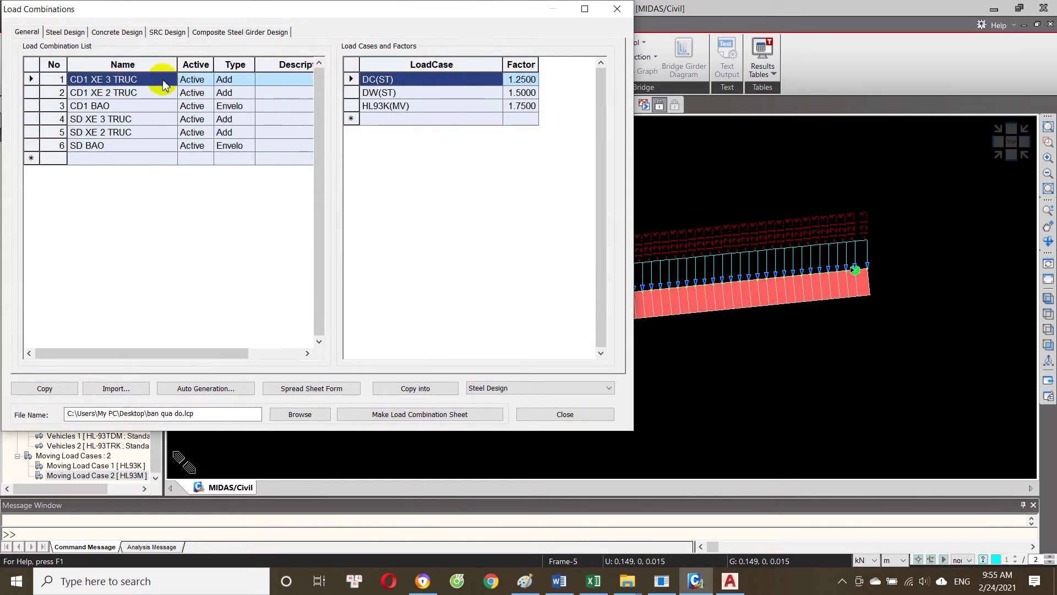
left_click(140, 109)
Step: Inspect the SD XE 3 TRUC, SD XE 2 TRUC and SD BAO combinations, then close the list and return to Excel
key("Tab")
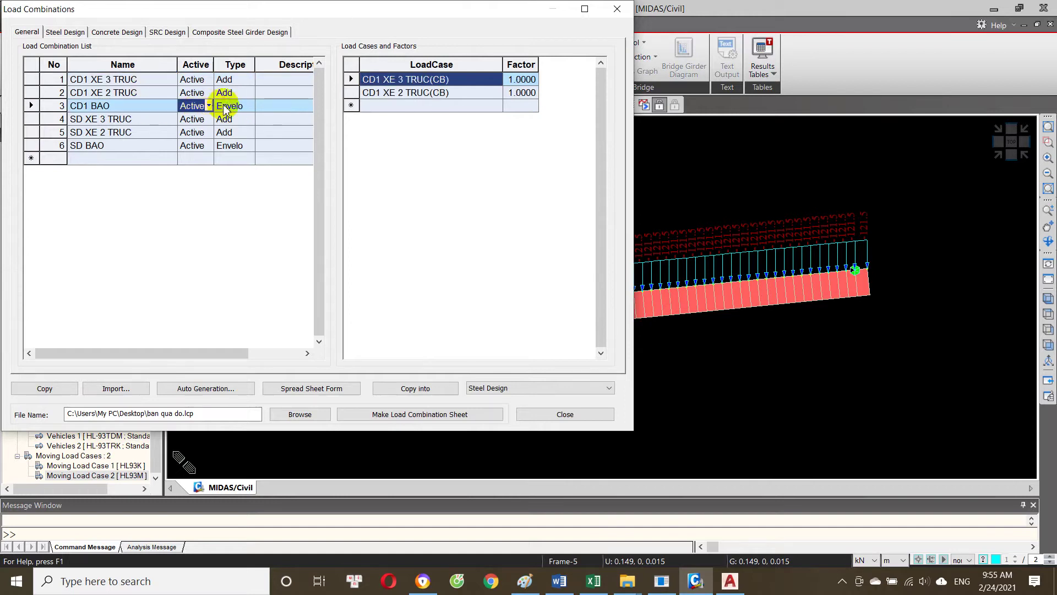
left_click(124, 119)
left_click(118, 131)
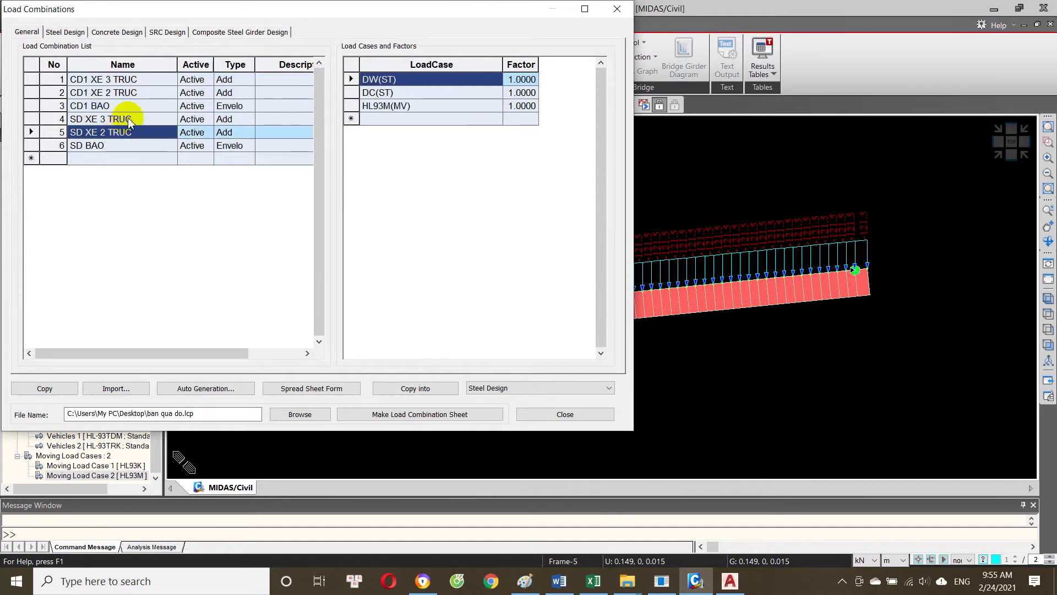
left_click(236, 145)
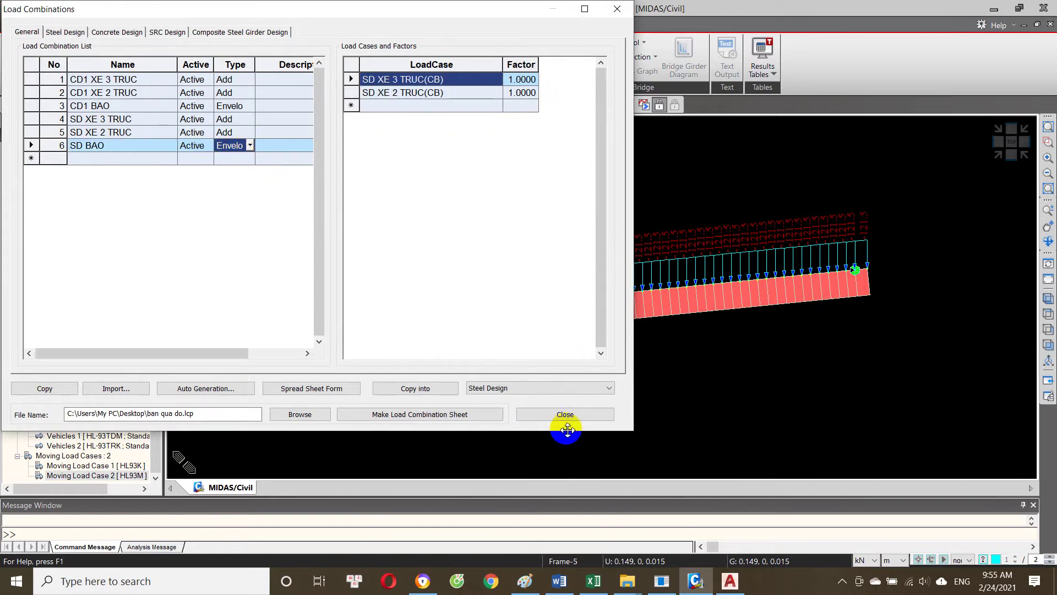
left_click(561, 414)
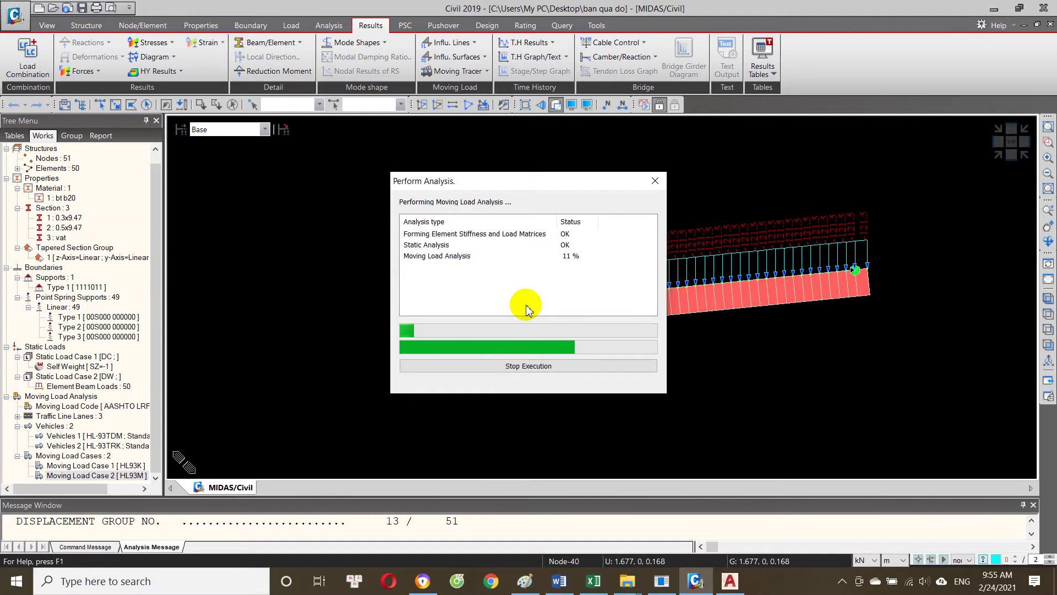
left_click(593, 581)
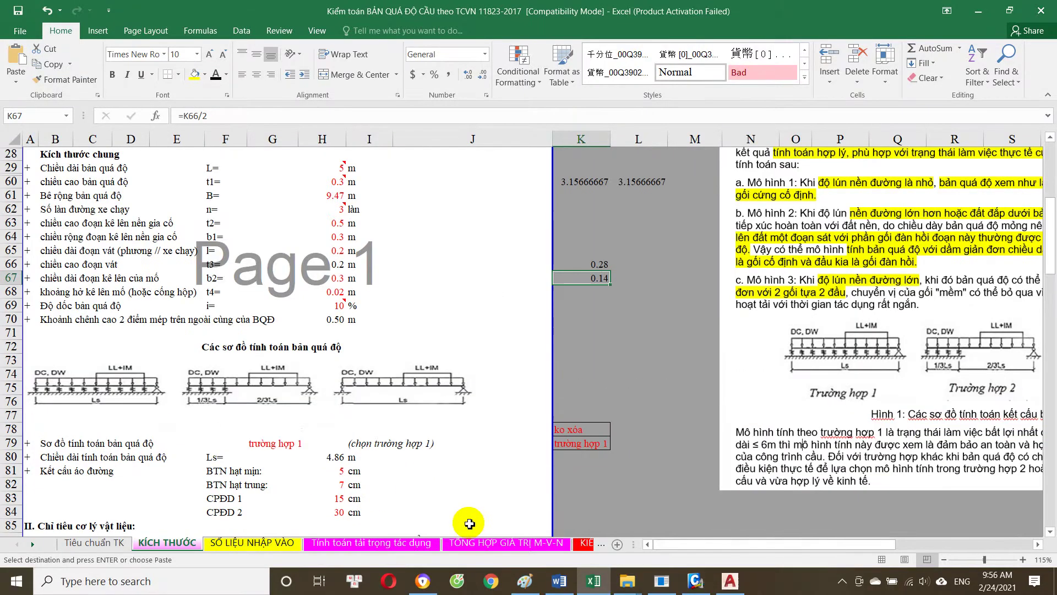
Step: On the TỔNG HỢP GIÁ TRỊ M-V-N sheet, check column C values from -140 in C8 to -81 in C17
left_click(585, 543)
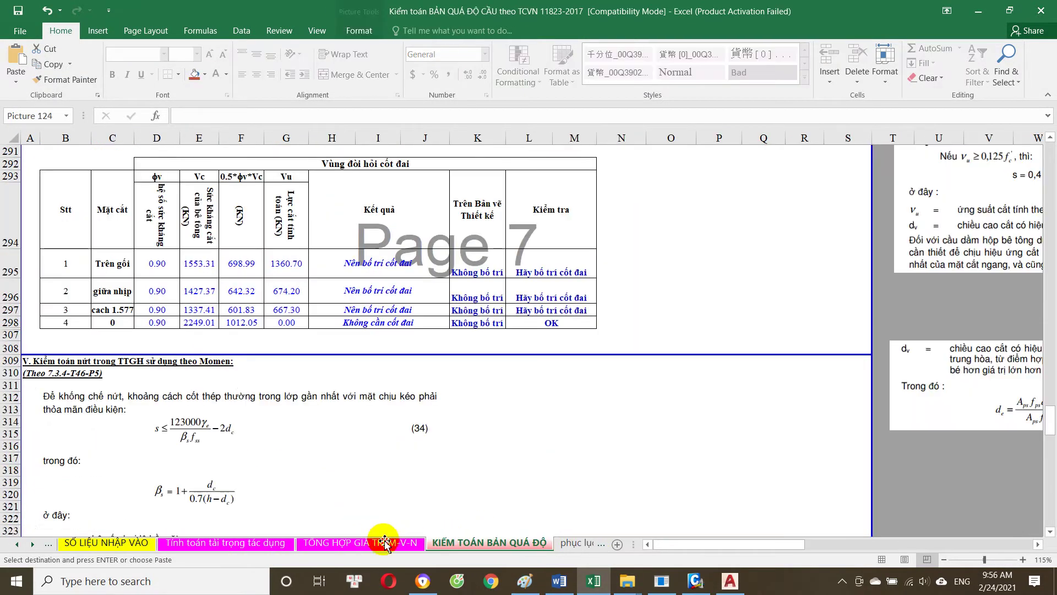
left_click(364, 543)
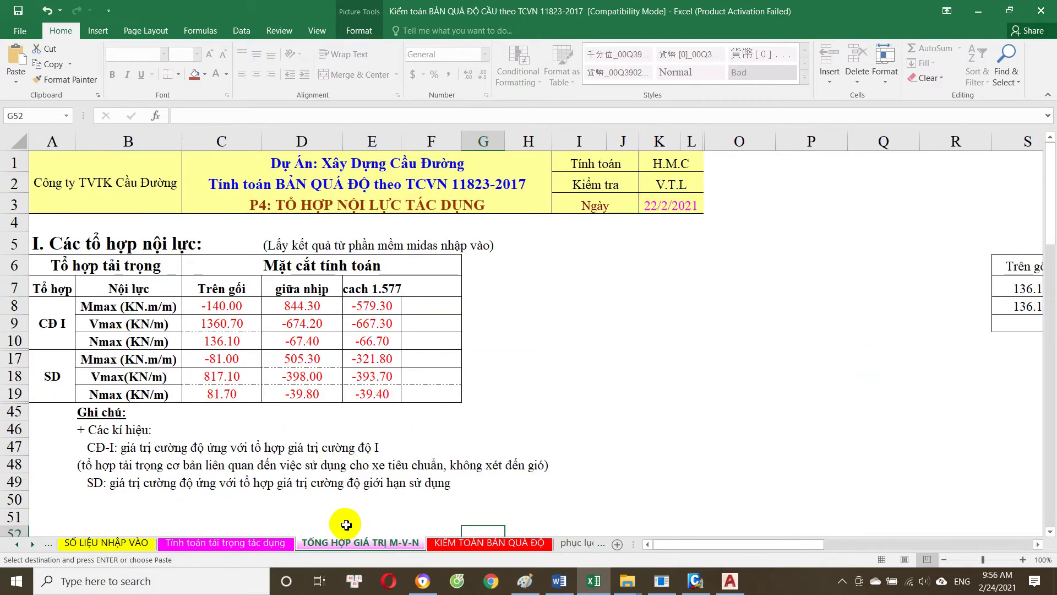
left_click(238, 306)
scroll(253, 325, "down", 1)
key("Escape")
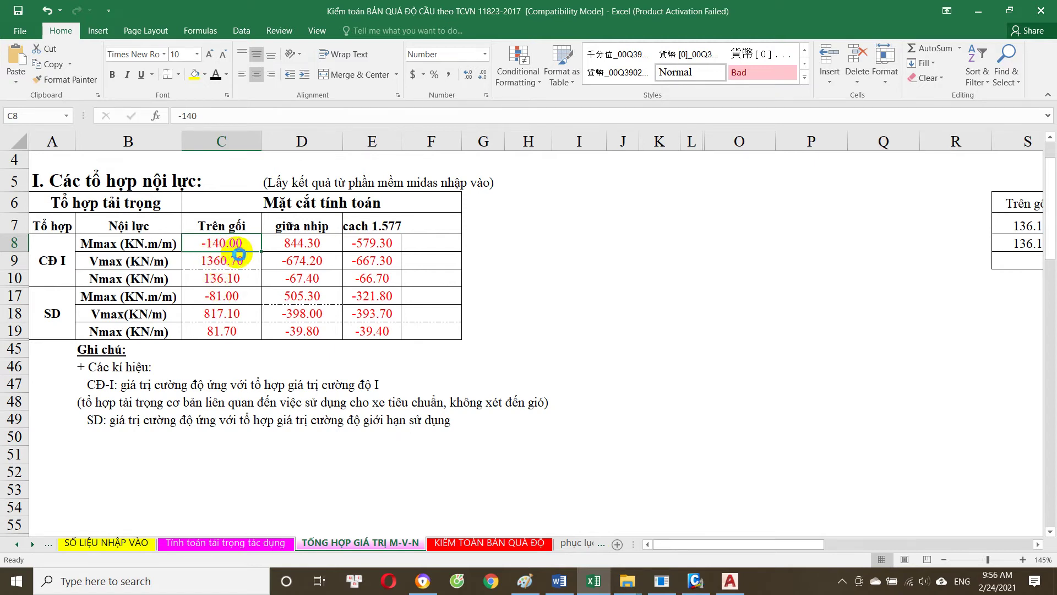
left_click(230, 263)
left_click(231, 278)
left_click(234, 292)
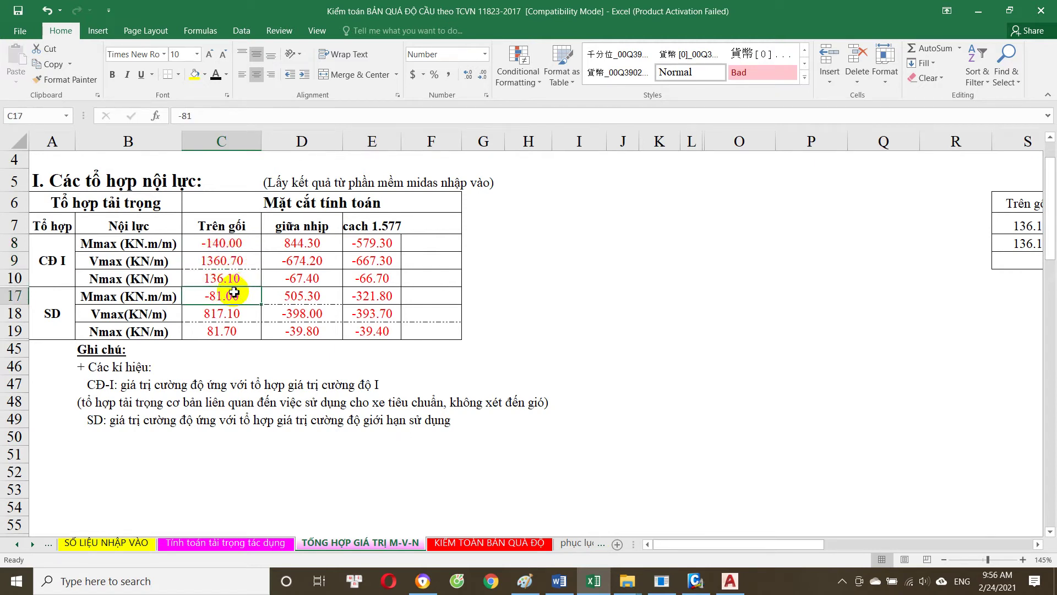
Step: Re-enter the C7 'Trên gối' and D7 'giữa nhịp' headers to clear their apostrophes
double_click(226, 224)
key("Escape")
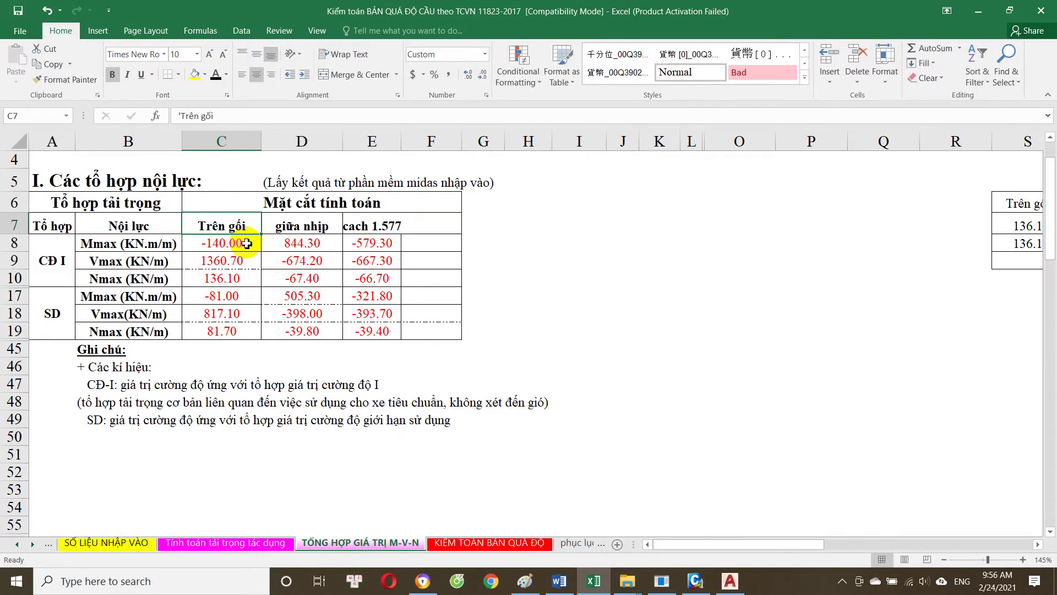
double_click(306, 226)
key("Escape")
double_click(235, 228)
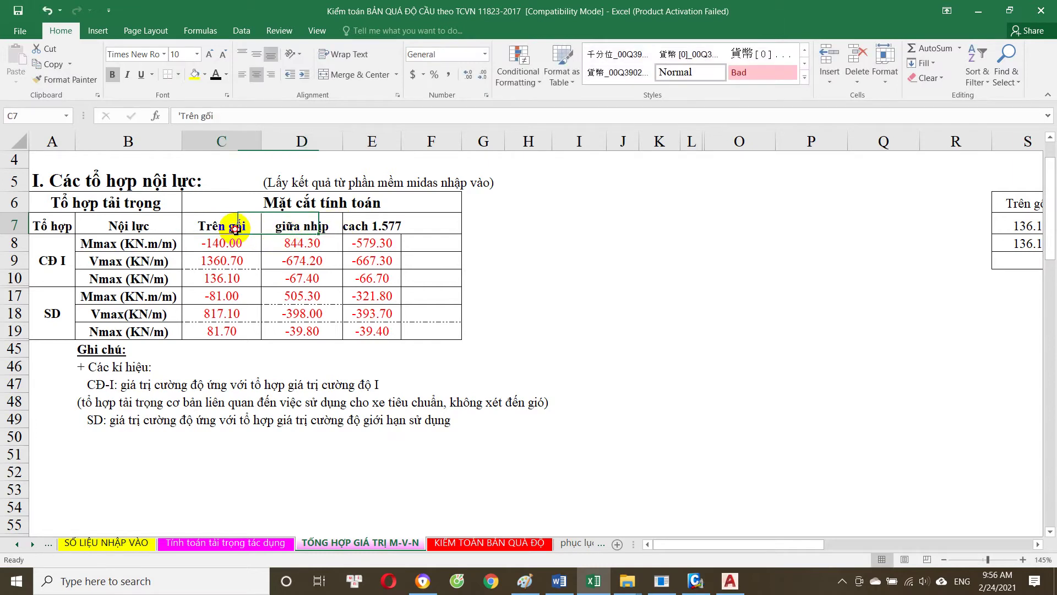
key("Escape")
double_click(328, 230)
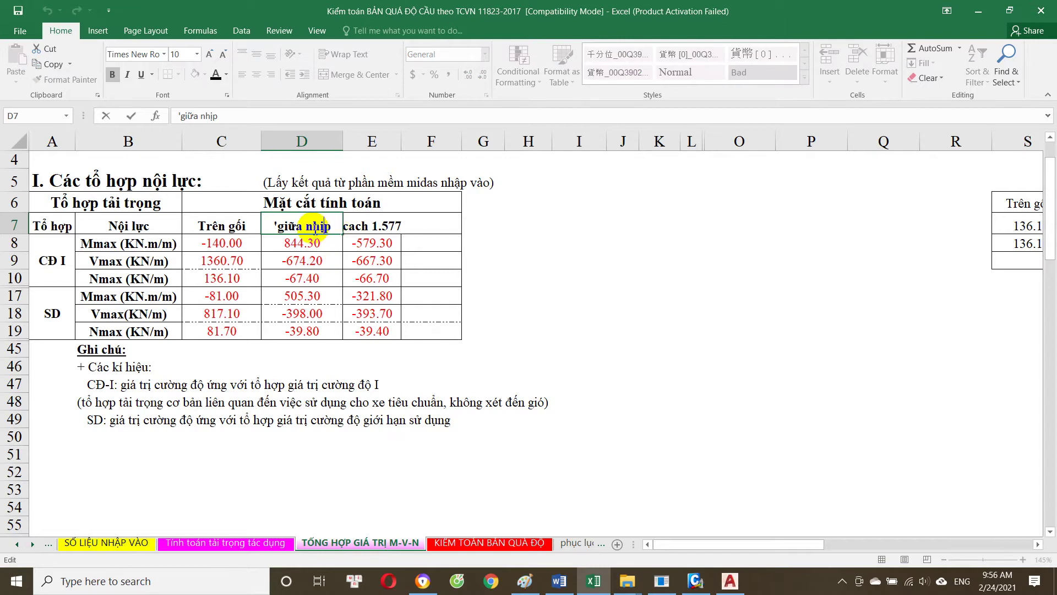
Step: Start relabelling the third-section header in E7, replacing its text with dv
double_click(355, 226)
double_click(393, 226)
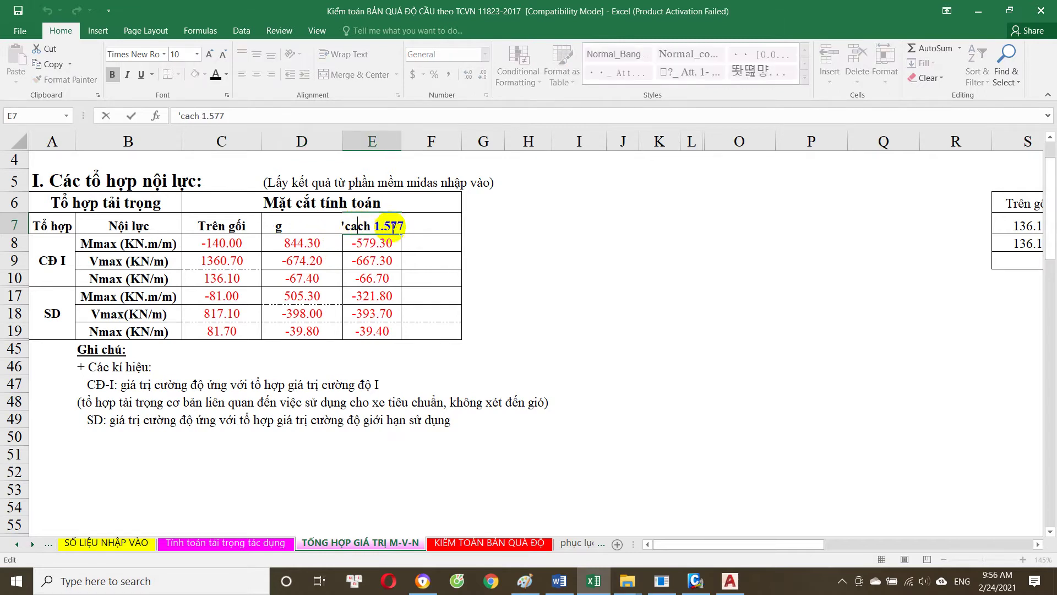
key("Escape")
key("Escape")
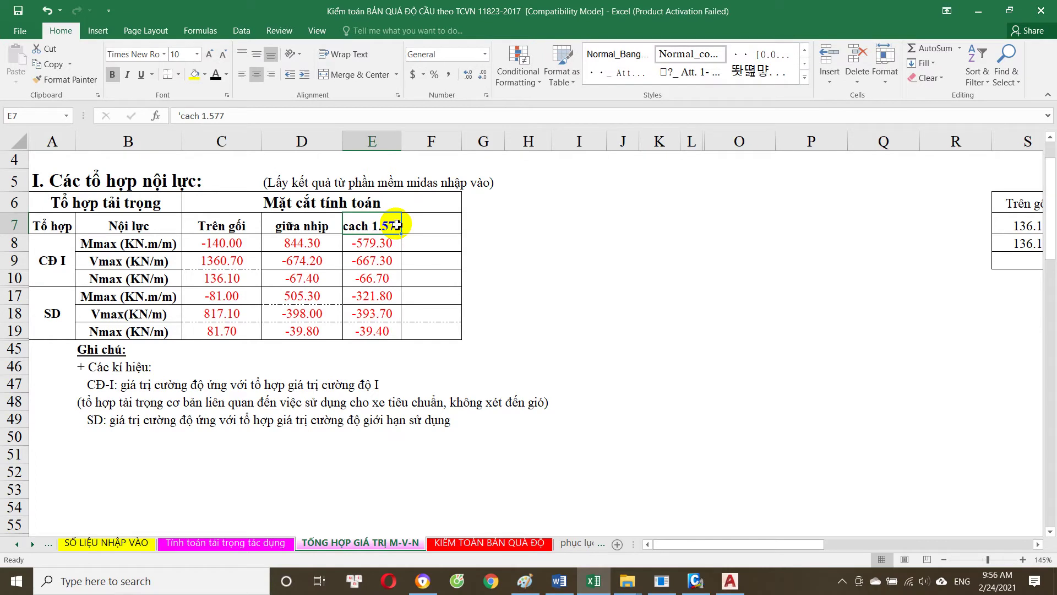
key("Escape")
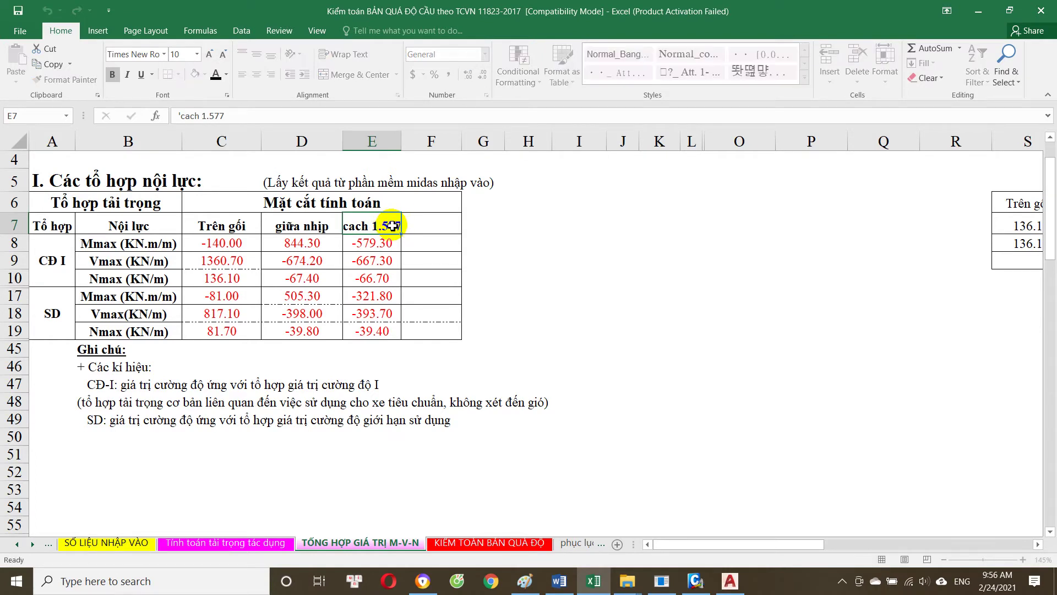
key("Escape")
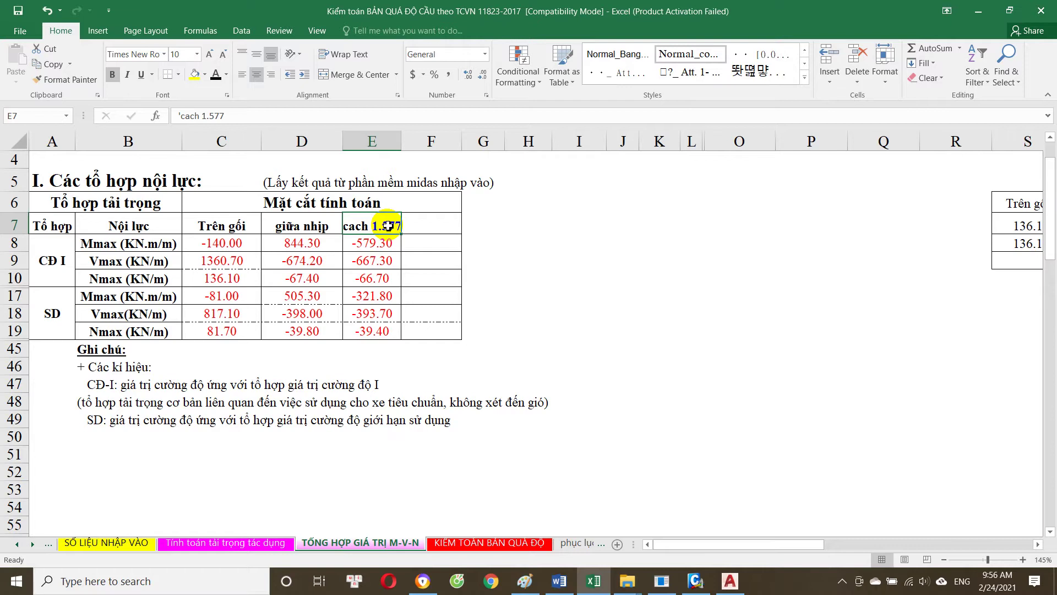
type("dv")
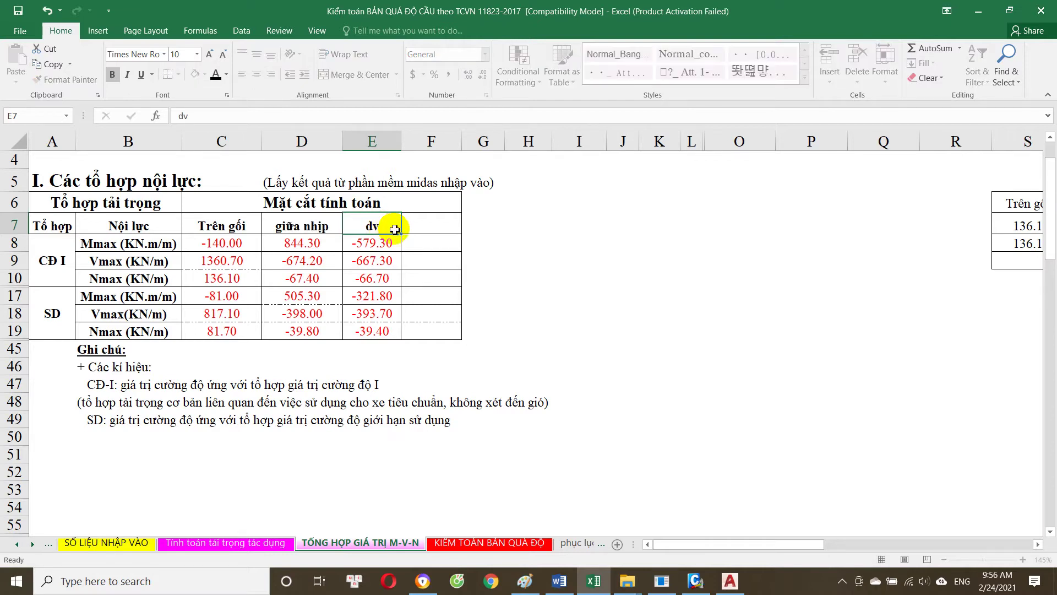
key("Return")
Step: Remove stray letters so the E7 header reads dv=1.557, then go to the Civil 3D drawing
double_click(377, 225)
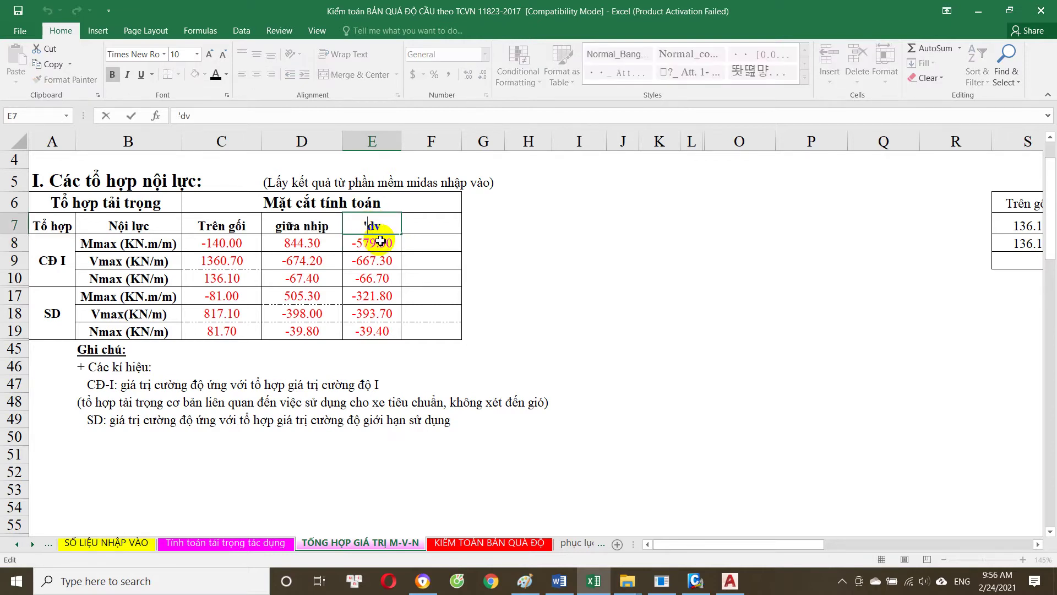
key("BackSpace")
key("BackSpace")
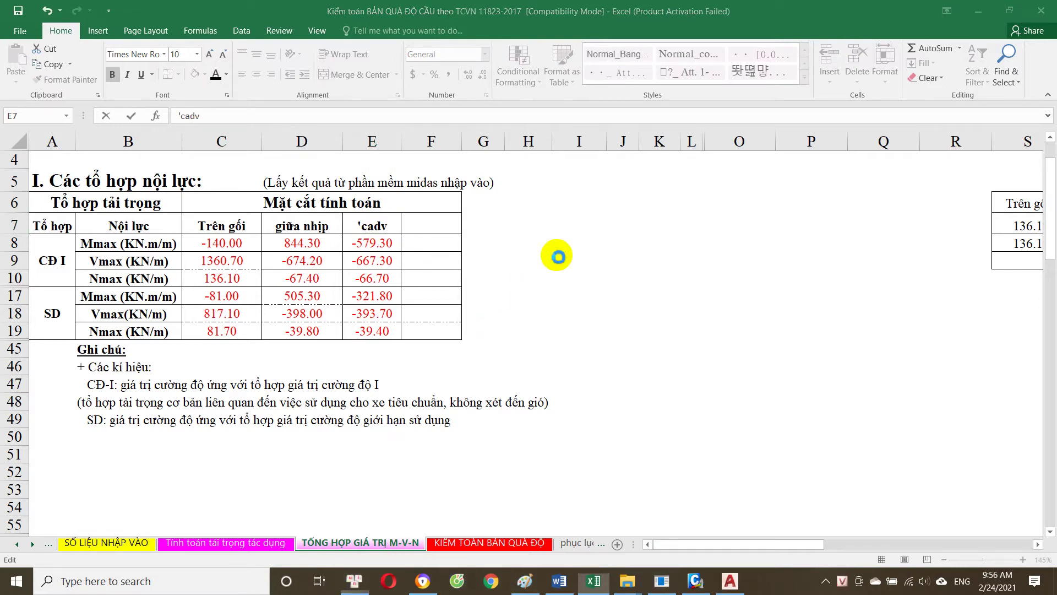
key("ctrl+shift+F5")
left_click(644, 175)
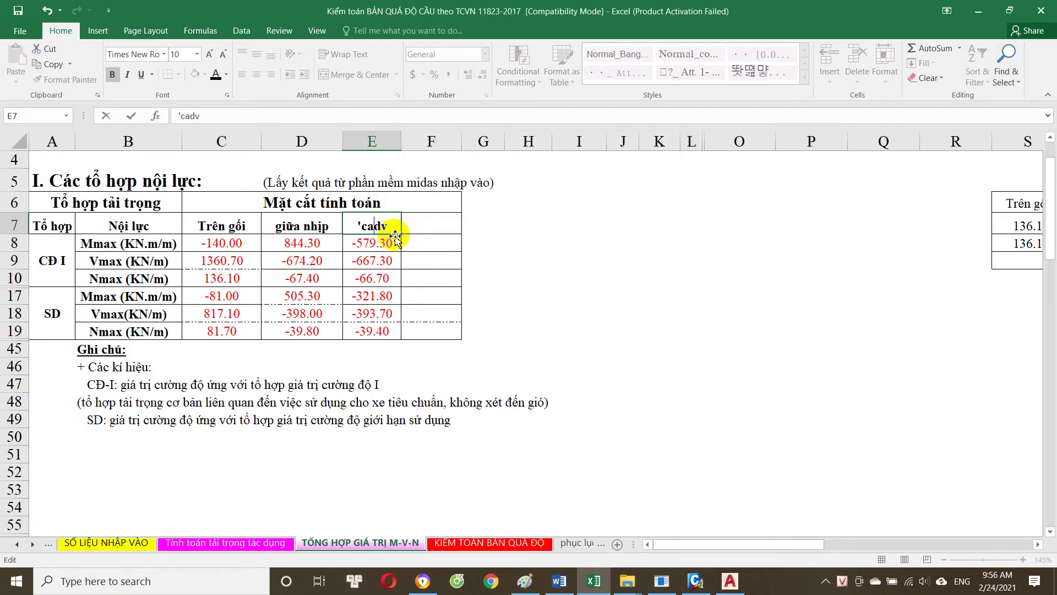
key("BackSpace")
left_click(395, 232)
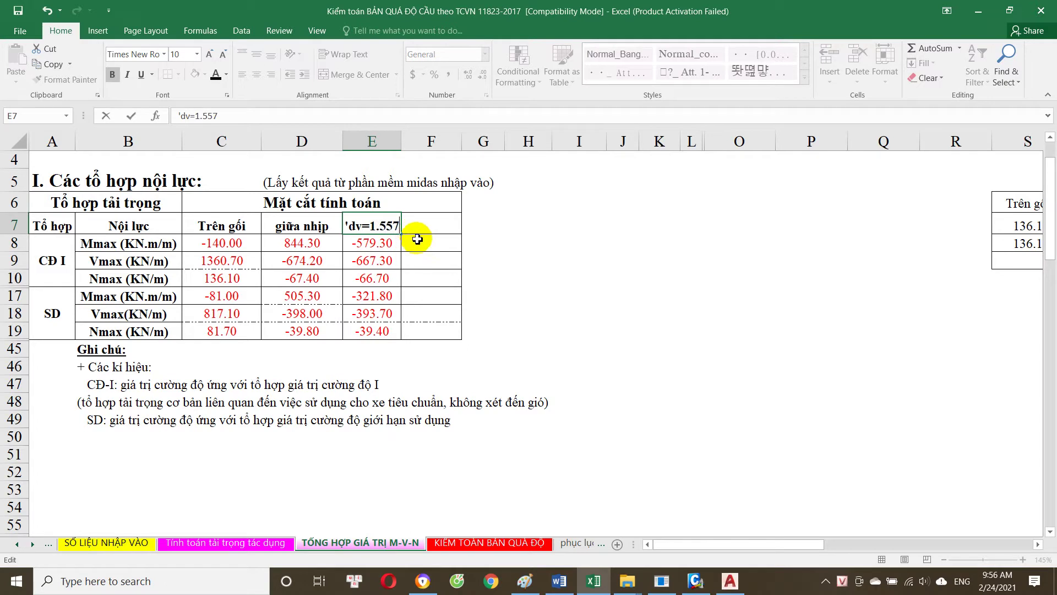
key("Return")
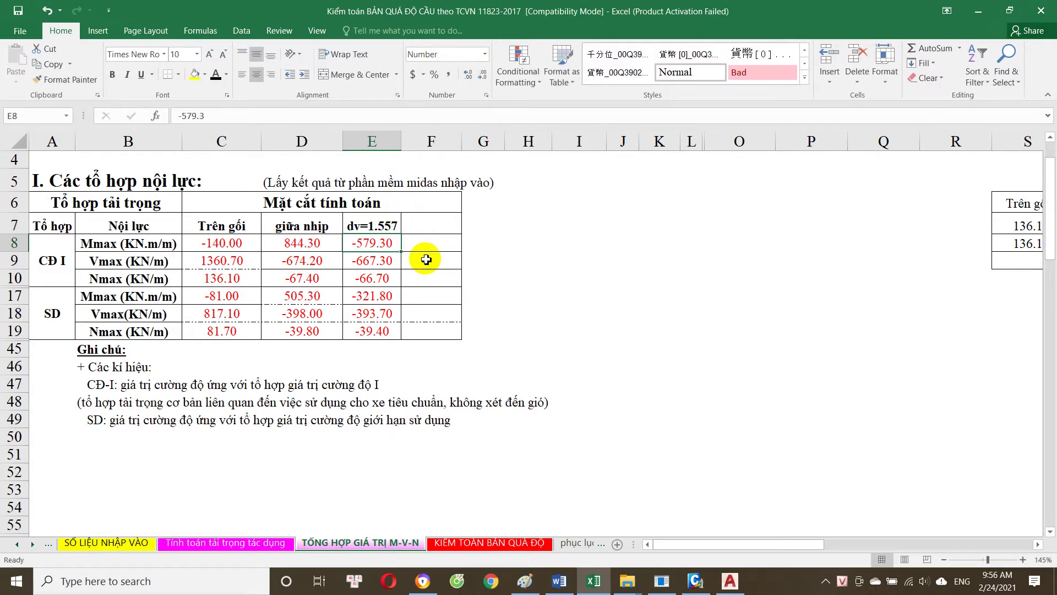
double_click(359, 228)
type("s")
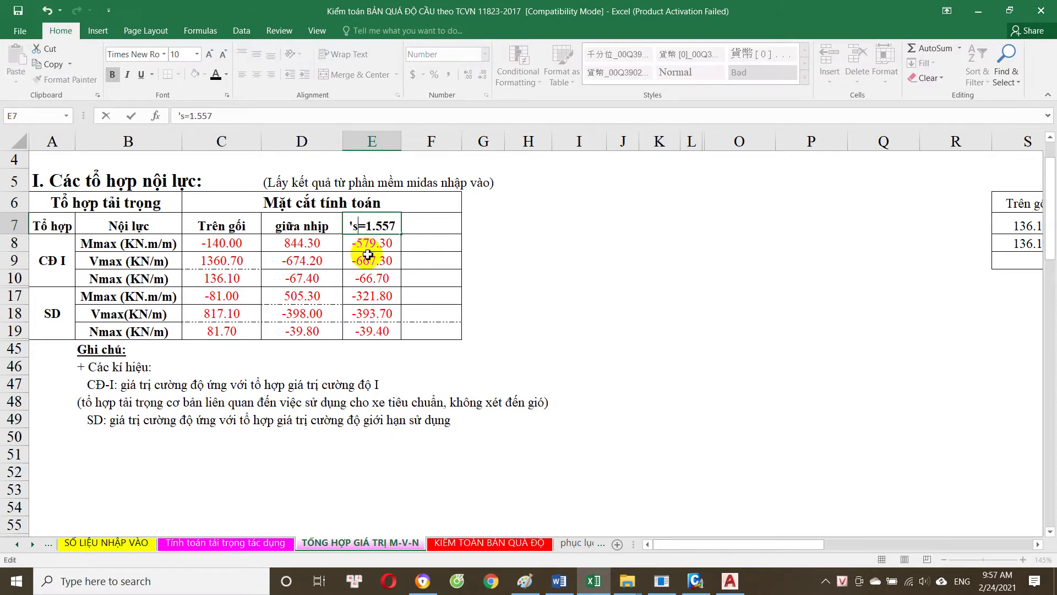
left_click(730, 580)
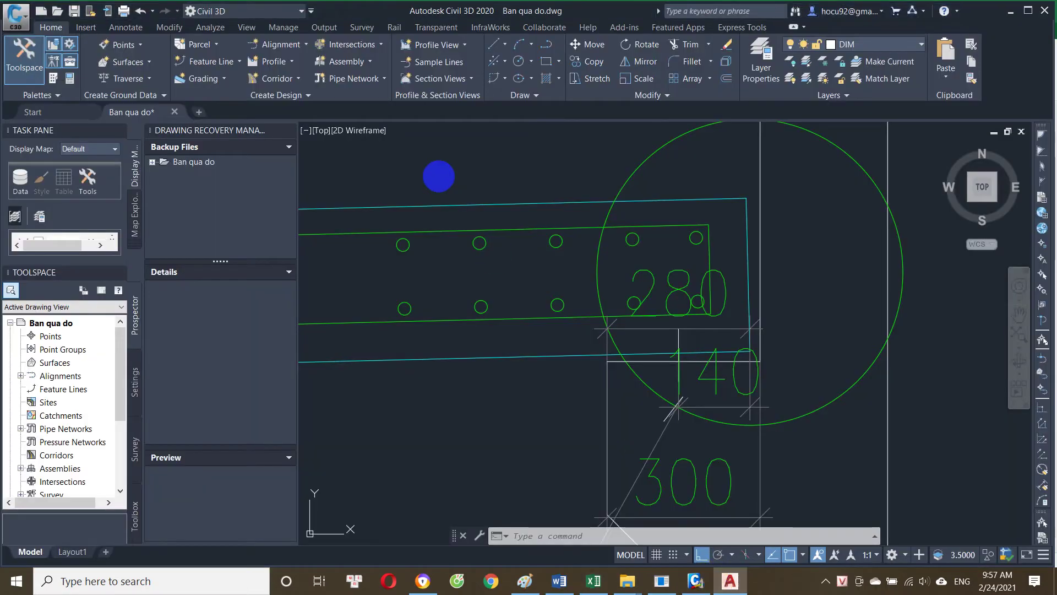
Step: Begin a linear dimension from the slab's left end, then cancel it
scroll(663, 279, "down", 5)
scroll(426, 288, "up", 3)
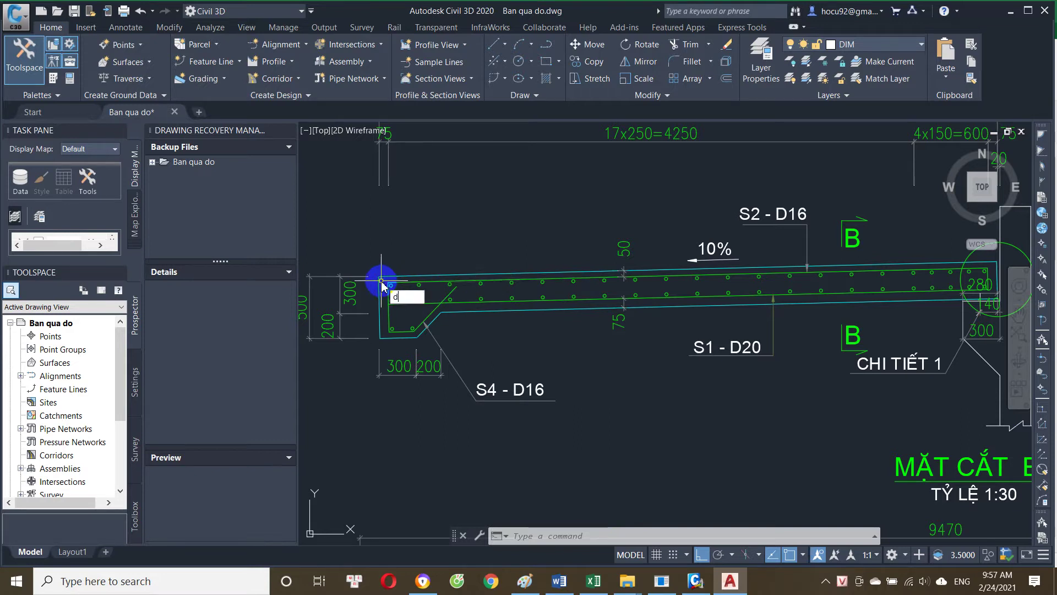
key("Return")
scroll(398, 347, "up", 2)
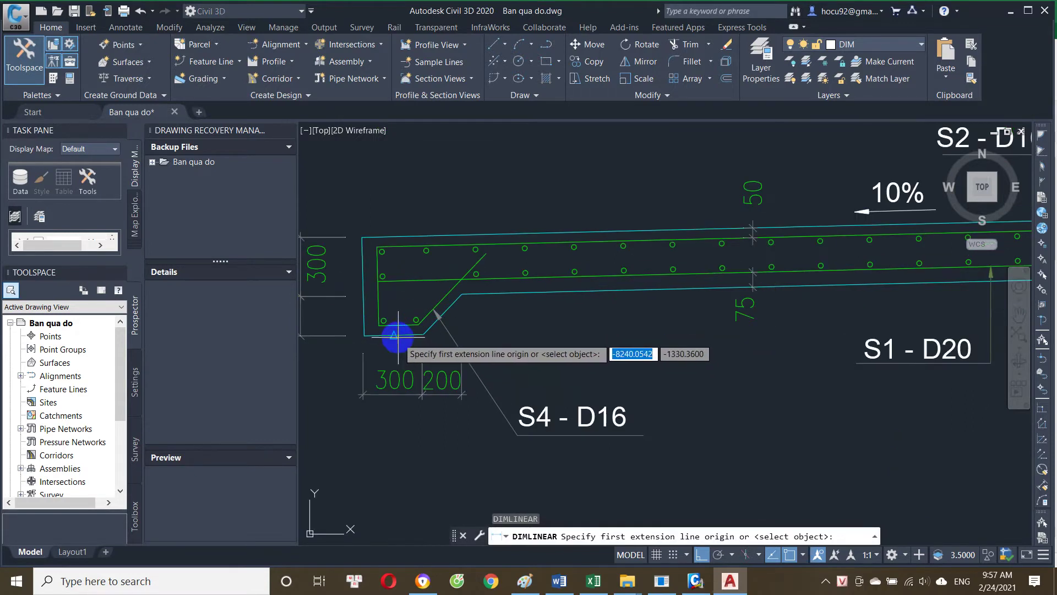
left_click(394, 335)
left_click(696, 287)
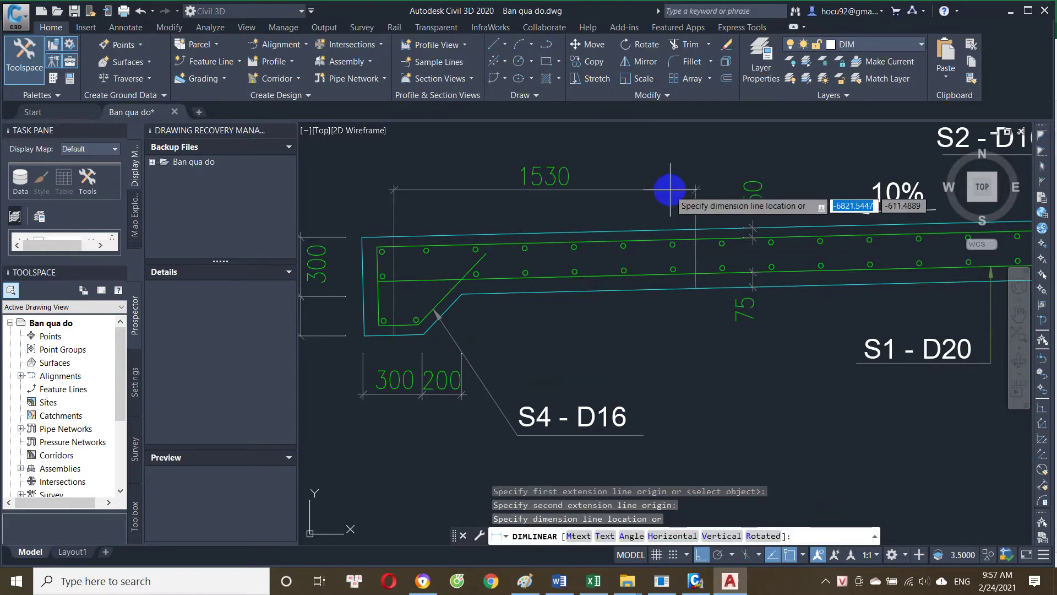
key("Escape")
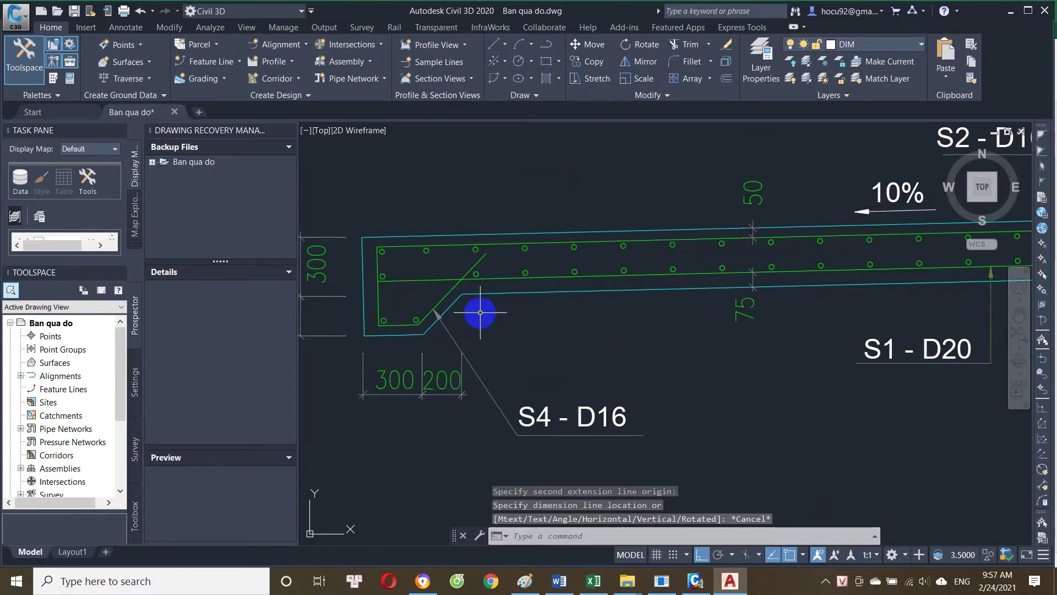
Step: Draw a vertical tick below the slab's bottom corner and a 1557-long horizontal line from its foot
type("l")
key("Return")
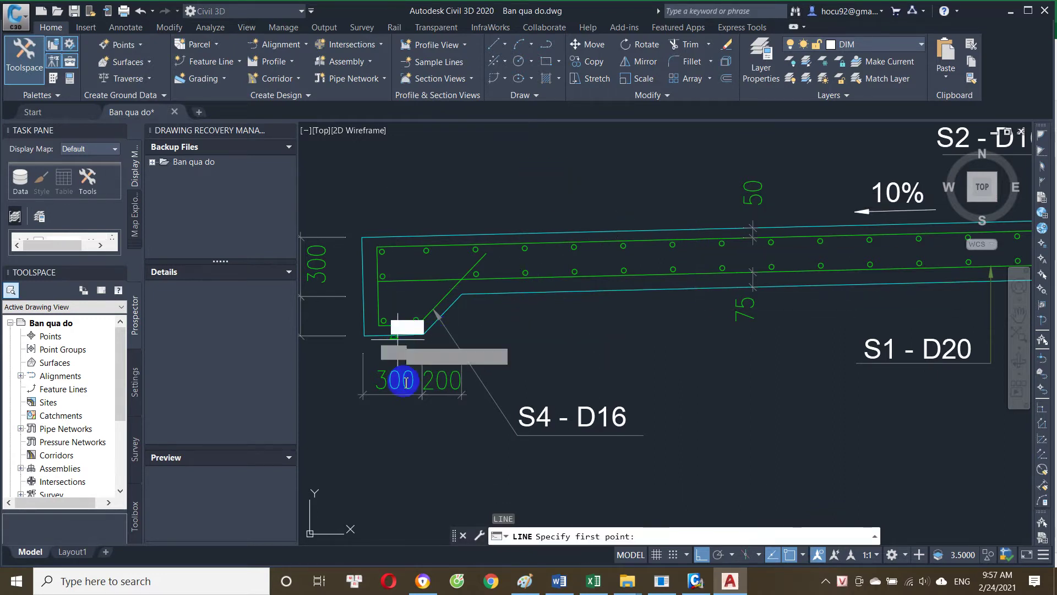
left_click(396, 334)
left_click(418, 397)
key("Return")
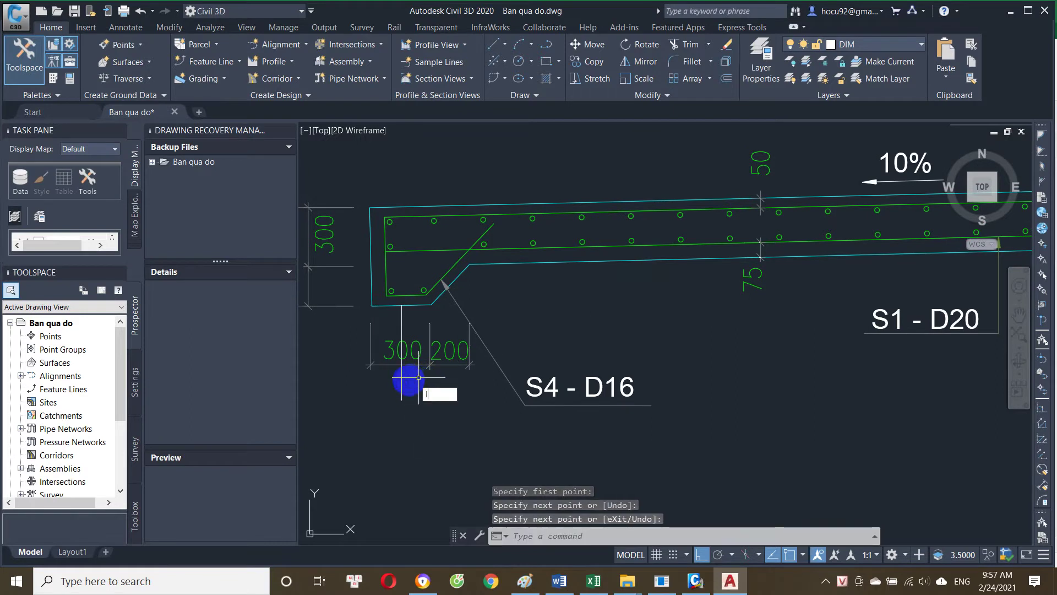
key("Return")
left_click(402, 386)
type("1557")
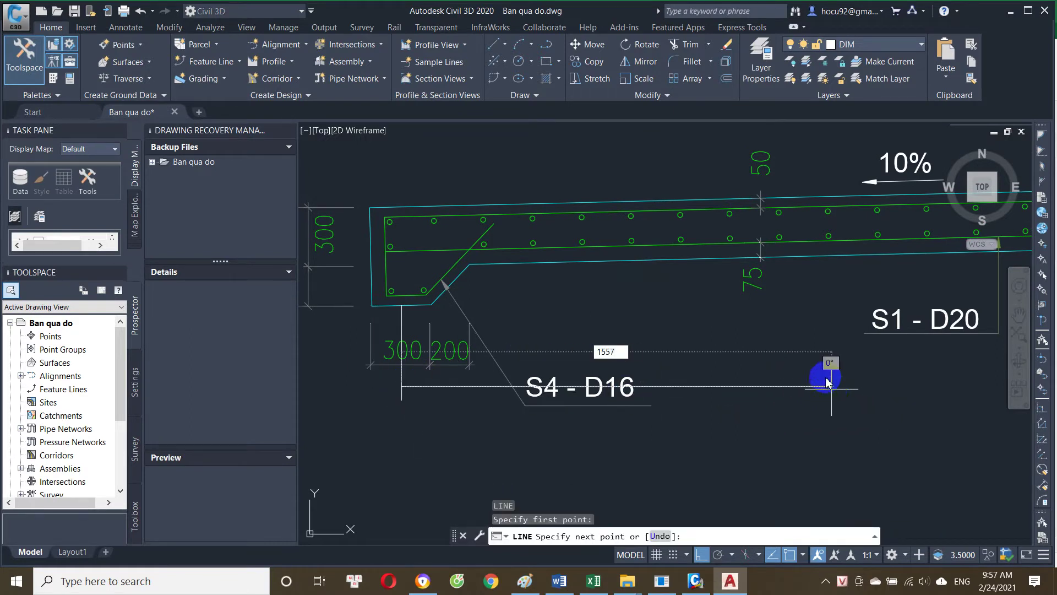
key("Return")
key("Return")
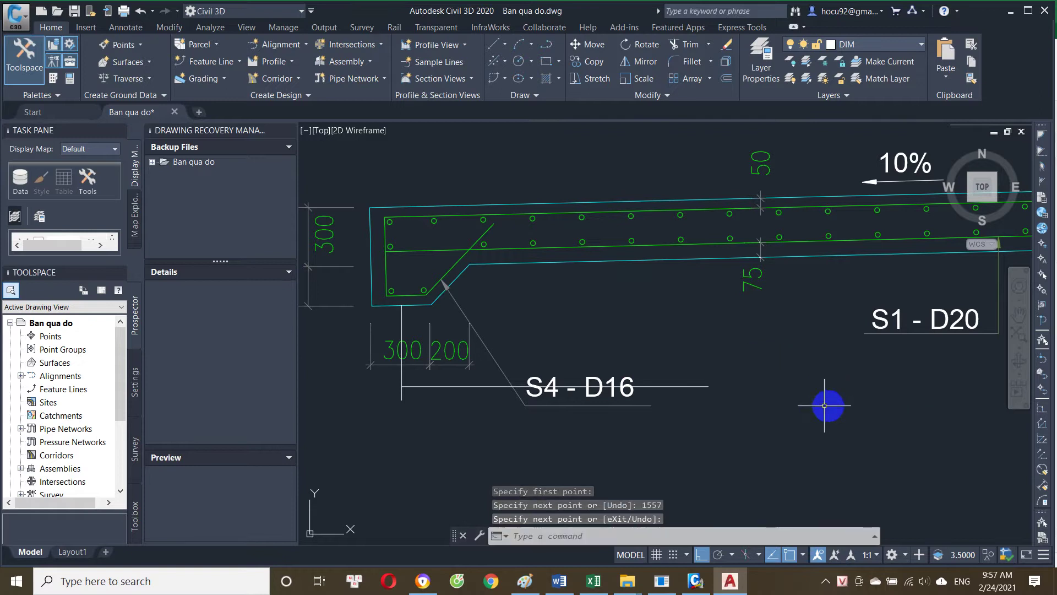
key("Return")
Step: Draw a vertical line from the horizontal line's end up through the slab, then return to Excel
left_click(706, 384)
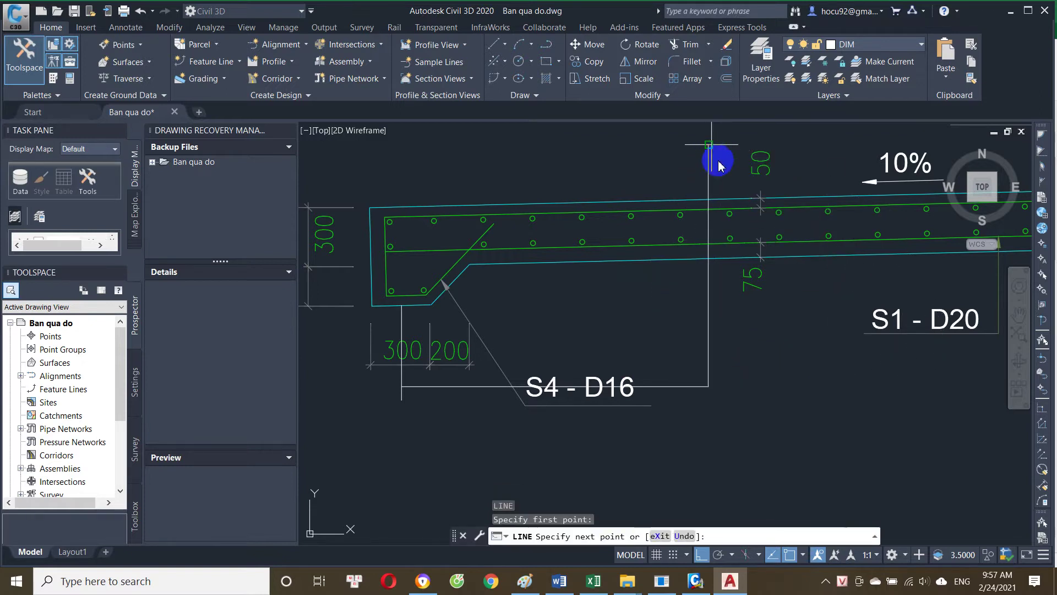
left_click(710, 151)
key("Return")
scroll(709, 204, "up", 3)
scroll(719, 259, "down", 4)
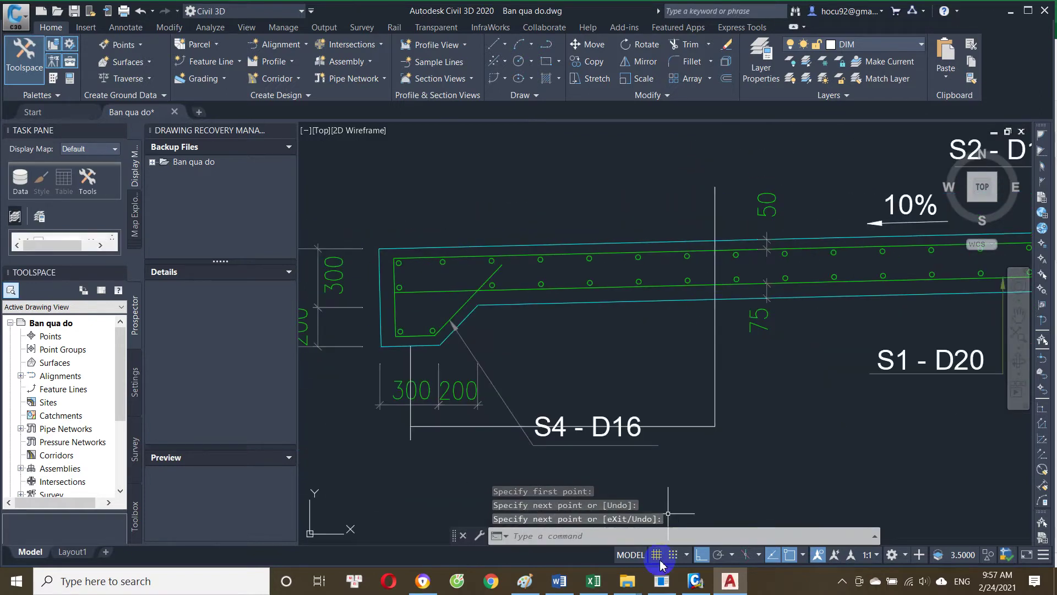
left_click(593, 582)
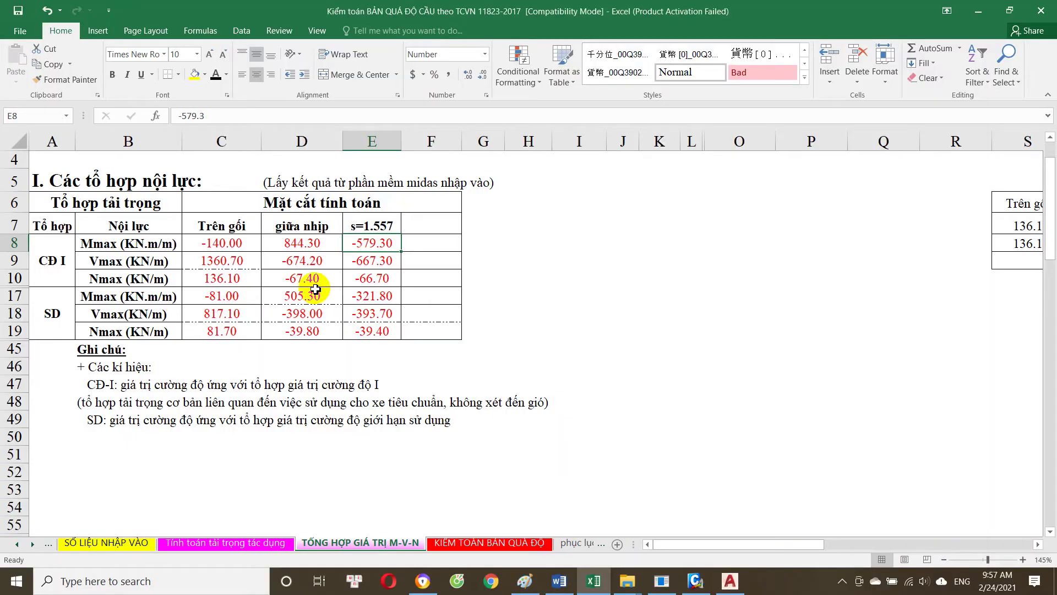
Step: Inspect the E10 axial force, the C7–E7 section headings including s=1.557, and the C8 support moment
scroll(380, 240, "down", 1)
left_click(370, 201)
scroll(330, 214, "up", 1)
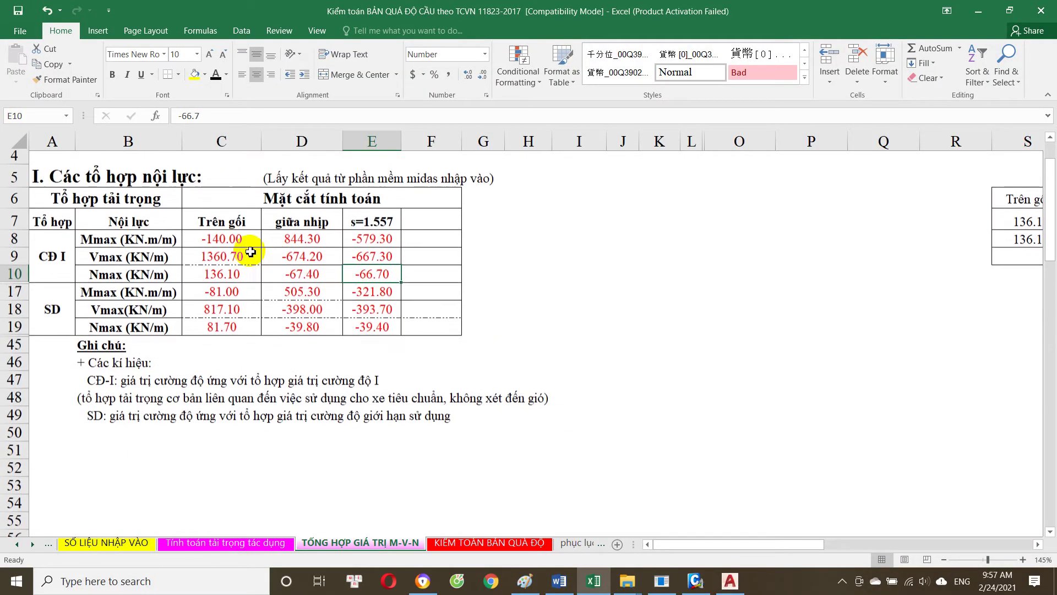
left_click(226, 223)
left_click(298, 226)
left_click(368, 226)
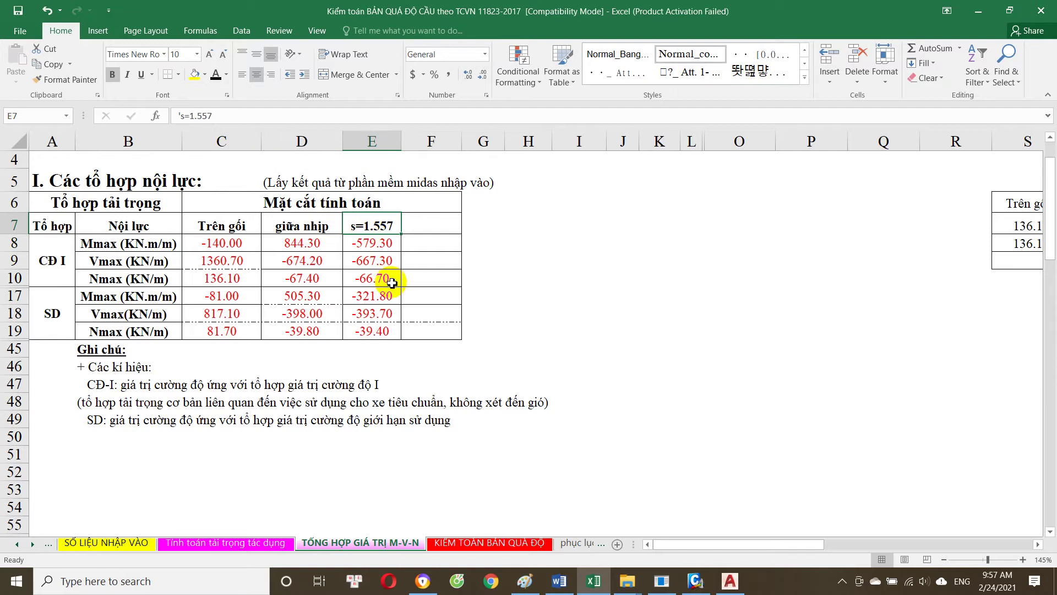
left_click(379, 242)
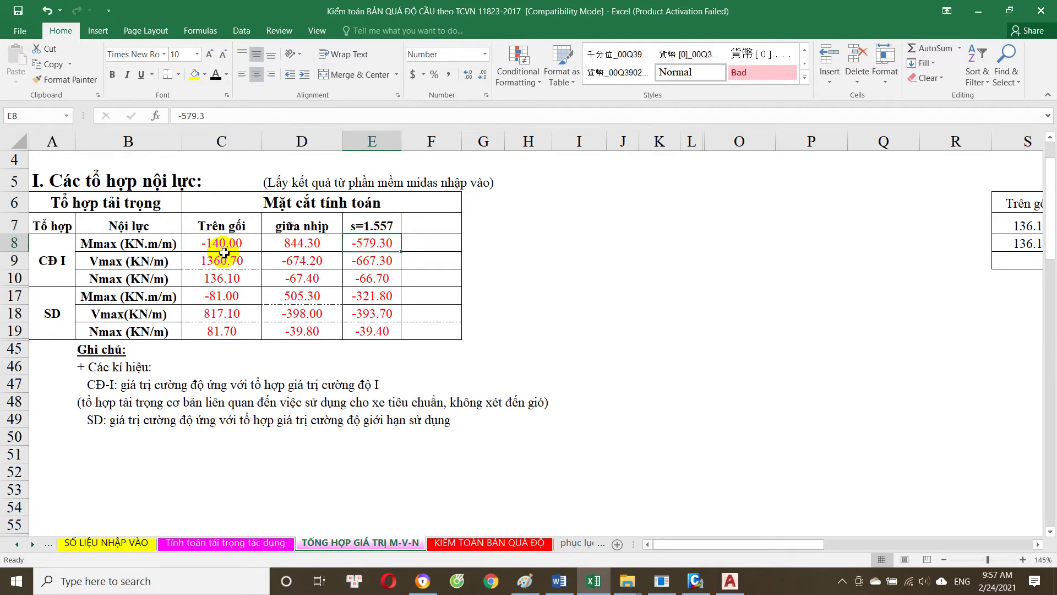
left_click(695, 581)
left_click_drag(503, 377, 495, 359)
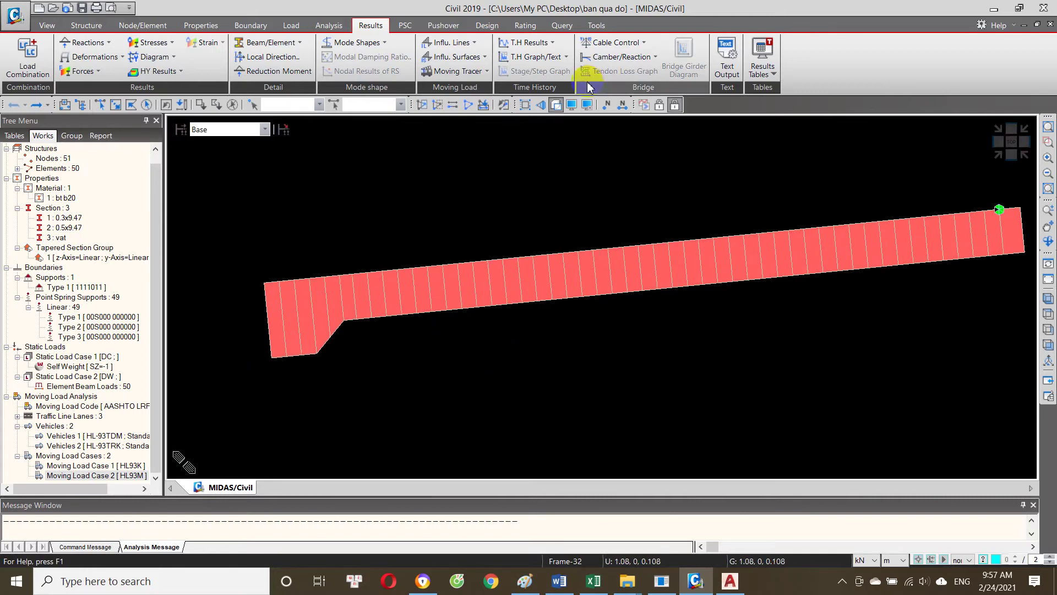
Step: Draw a Beam Diagram for CBall: CD1 BAO, component My, no fill, with values at all points
right_click(553, 166)
mouse_move(570, 194)
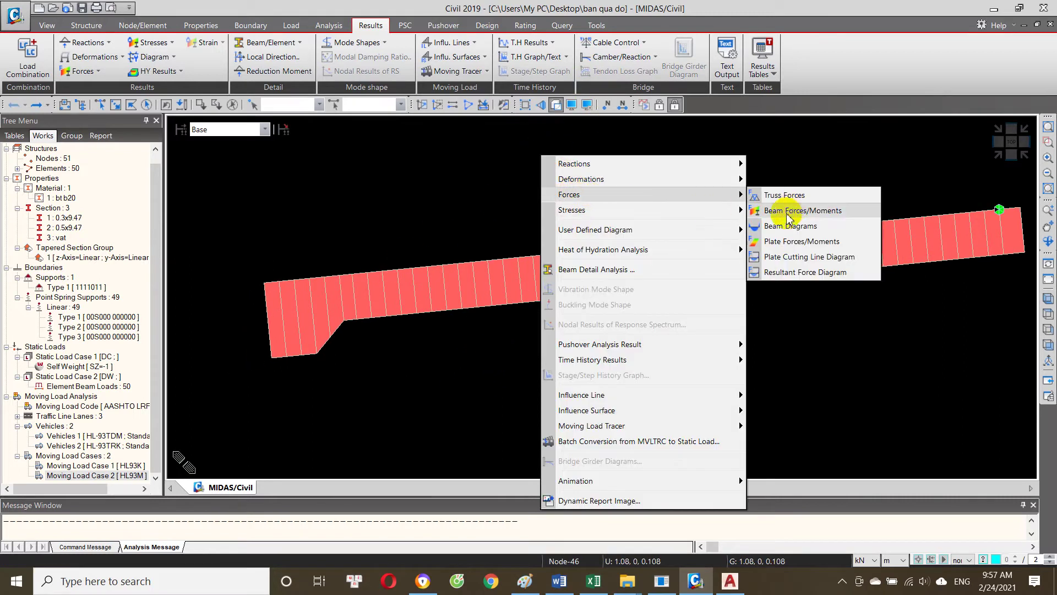
right_click(460, 183)
mouse_move(550, 223)
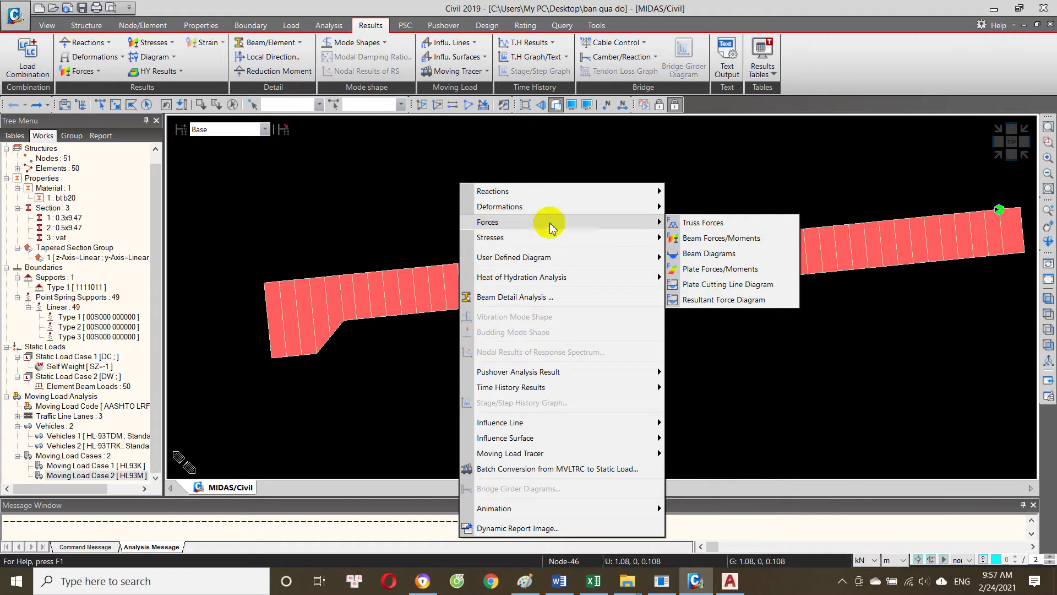
left_click(724, 256)
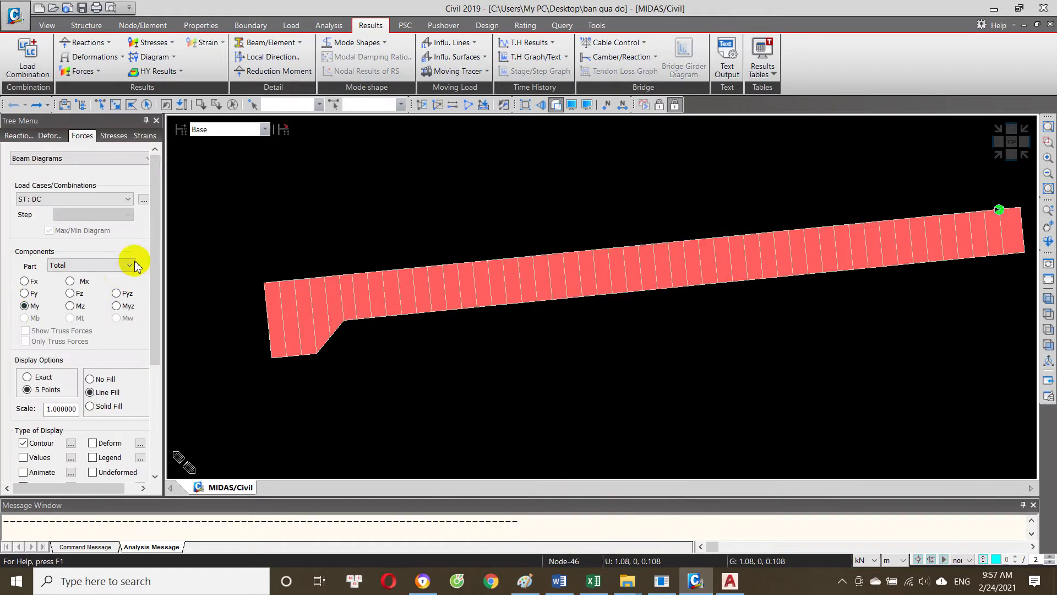
left_click(90, 199)
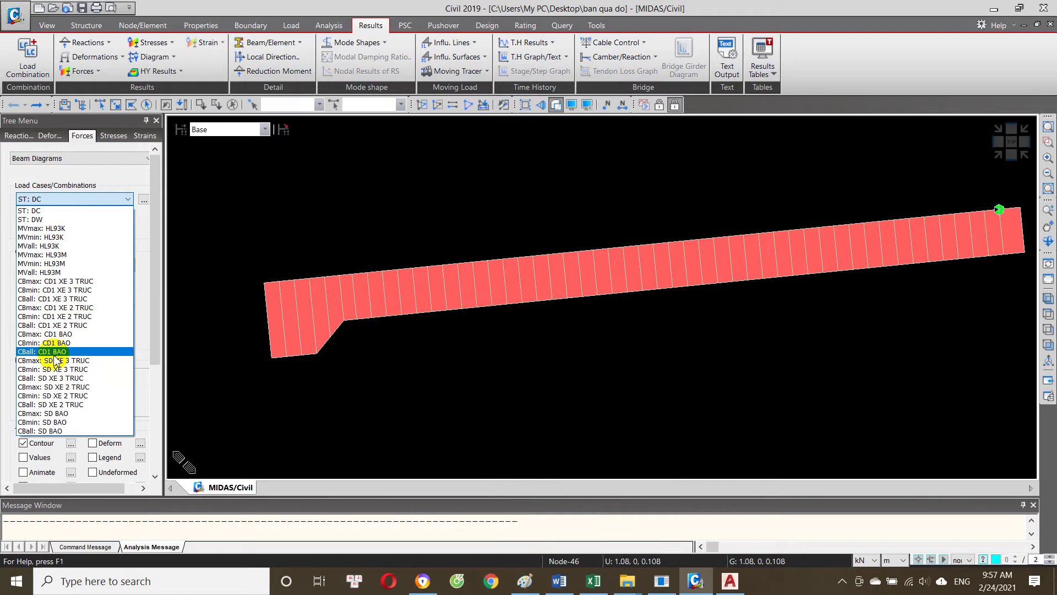
left_click(63, 355)
scroll(135, 353, "down", 2)
left_click(24, 217)
scroll(60, 330, "down", 1)
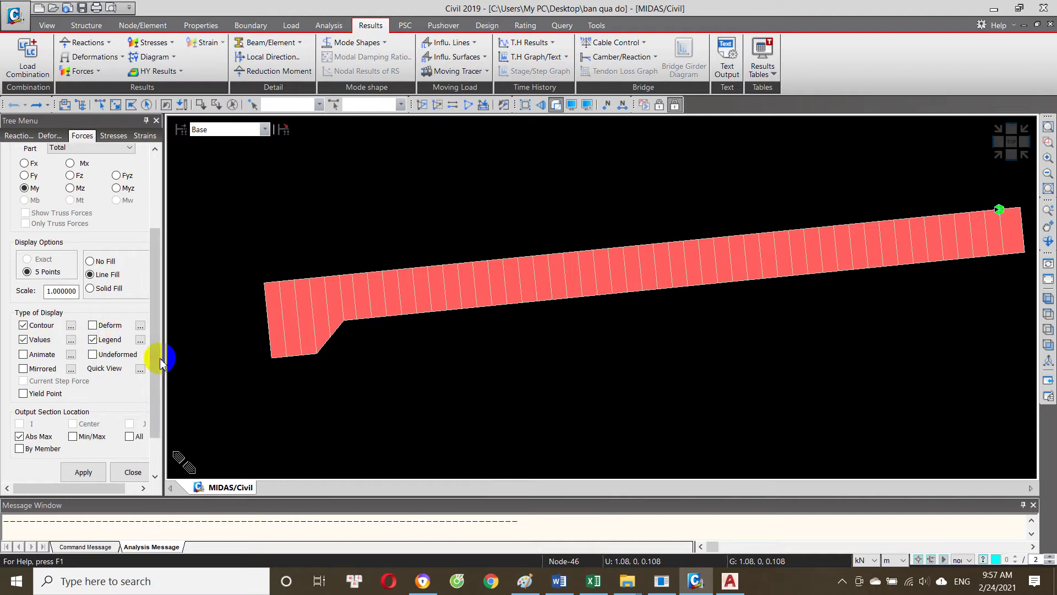
left_click(90, 262)
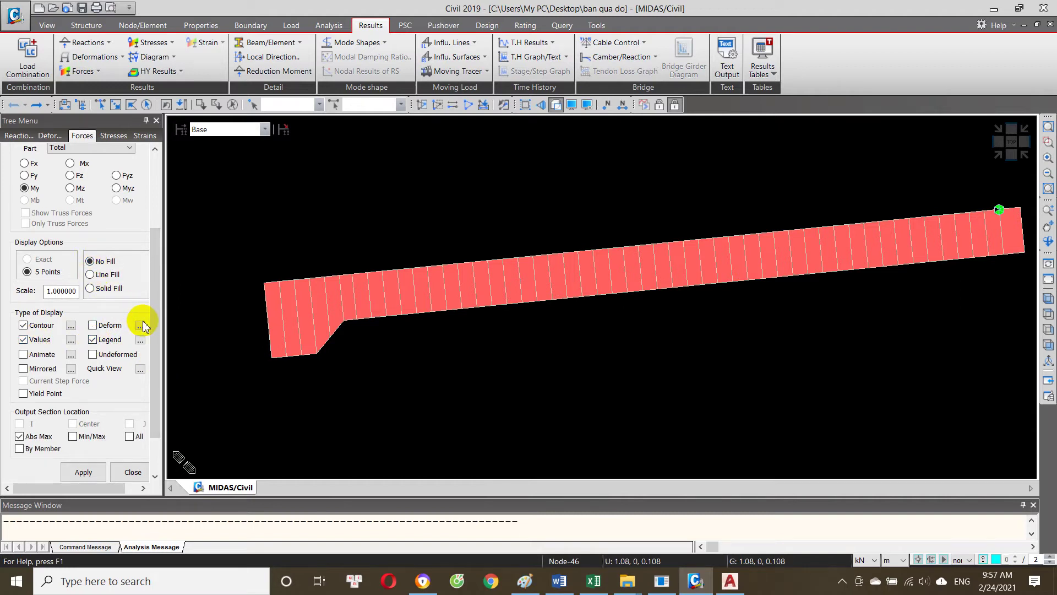
left_click_drag(156, 324, 172, 366)
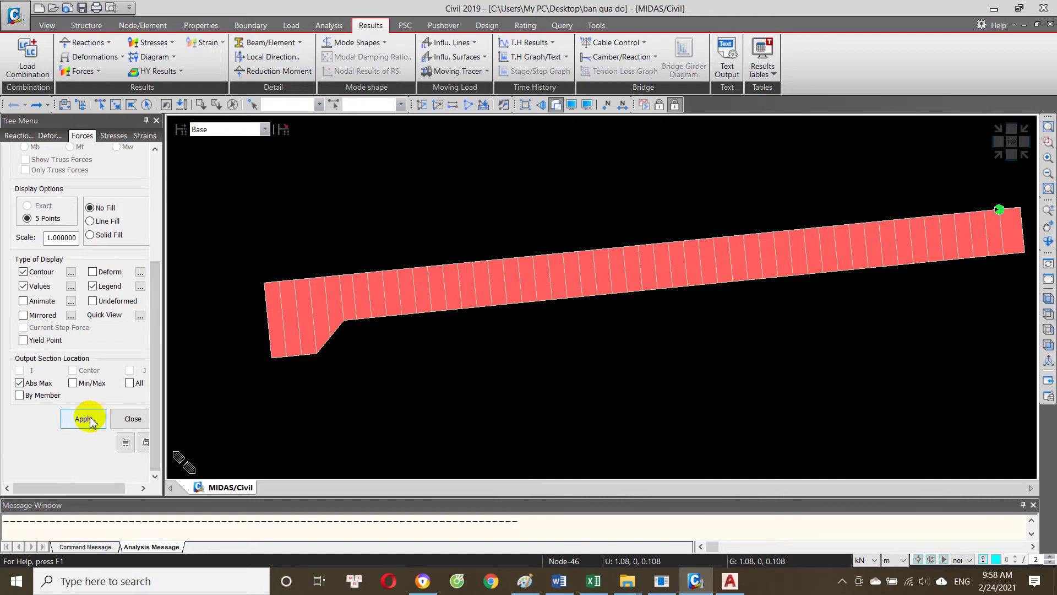
left_click(129, 382)
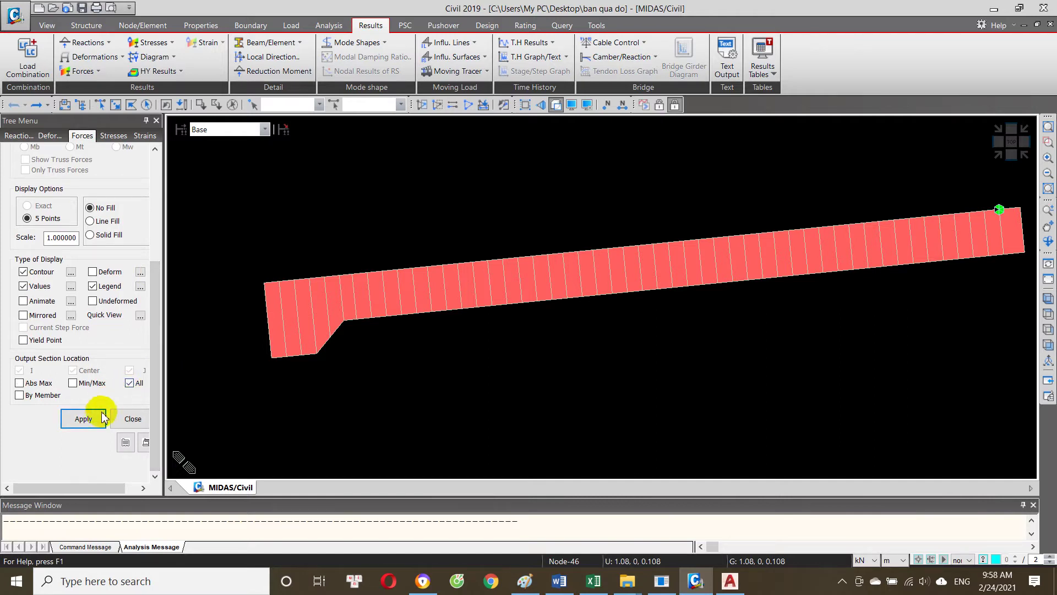
left_click(93, 418)
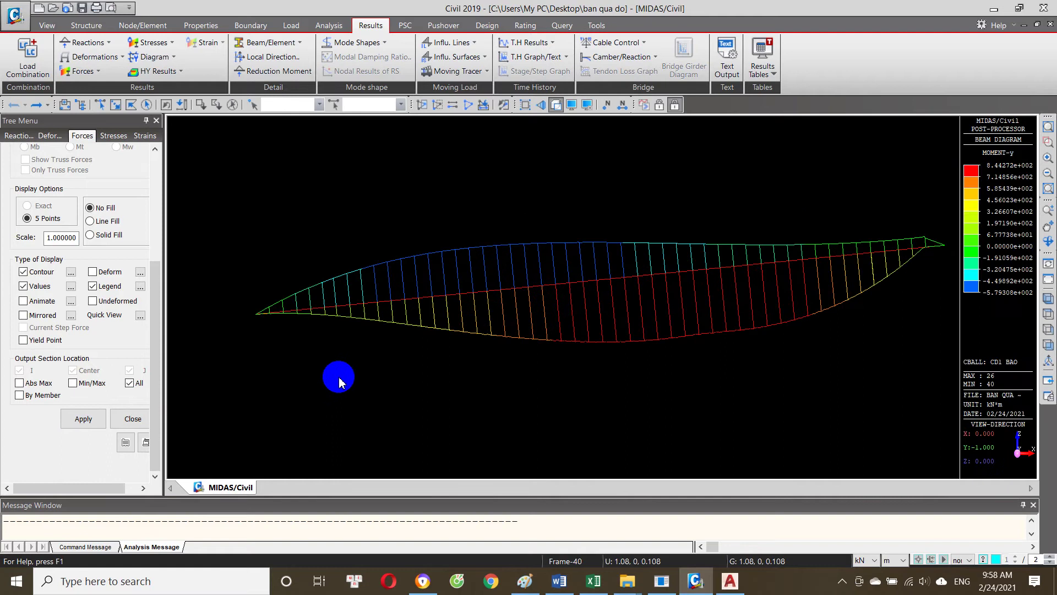
Step: Zoom around the moment diagram and redraw it with output by member
scroll(344, 314, "up", 2)
scroll(353, 294, "up", 1)
scroll(363, 293, "up", 2)
scroll(394, 291, "up", 2)
scroll(450, 298, "down", 2)
scroll(420, 262, "up", 2)
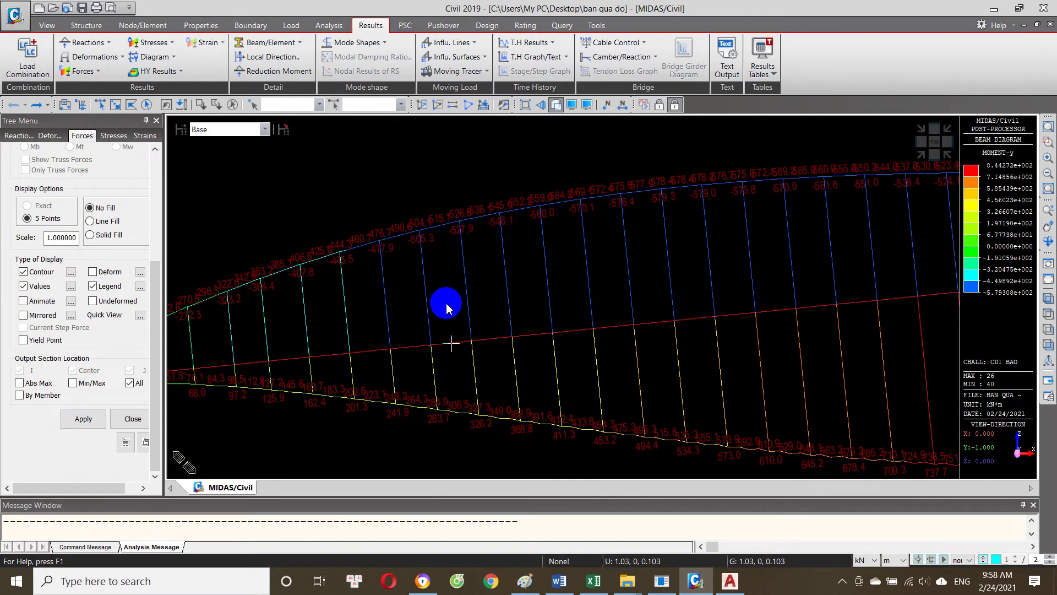
scroll(449, 303, "down", 1)
scroll(457, 294, "up", 2)
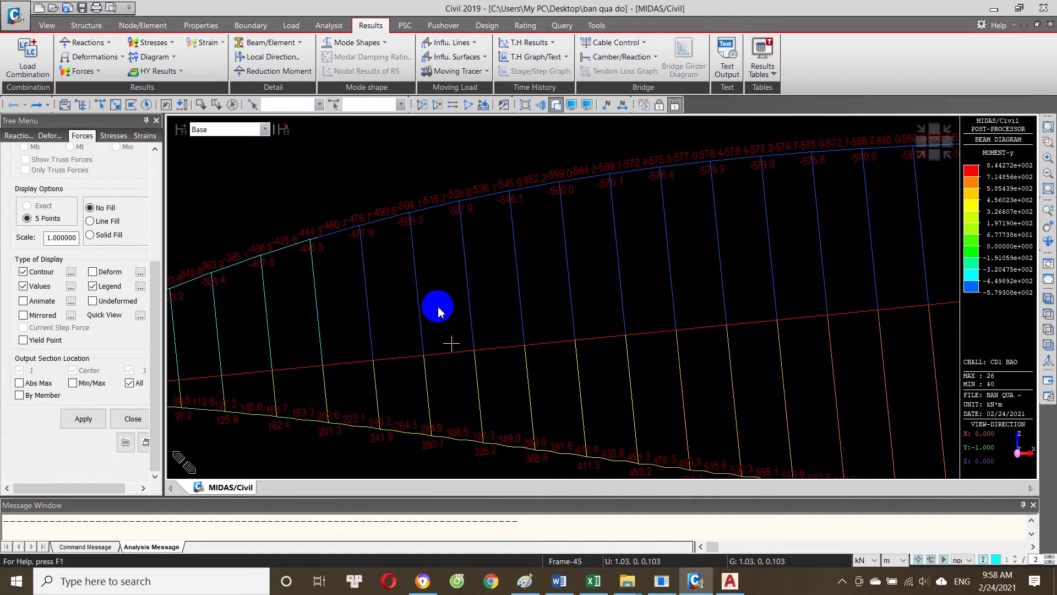
left_click(19, 394)
left_click(79, 414)
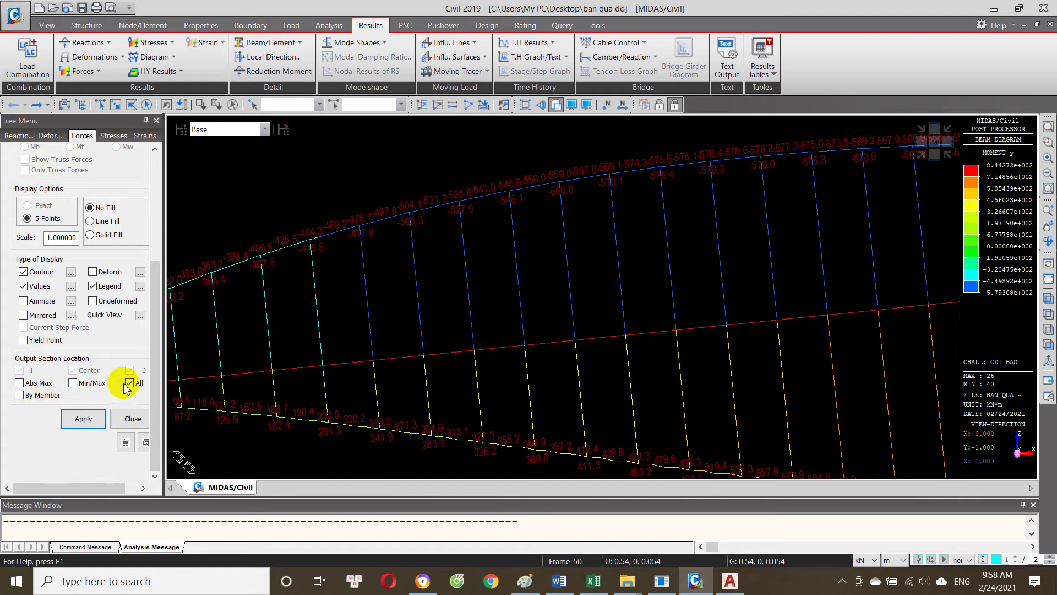
Step: Toggle by-member and absolute-maximum output, redrawing the diagram after each change
left_click(21, 395)
left_click(84, 420)
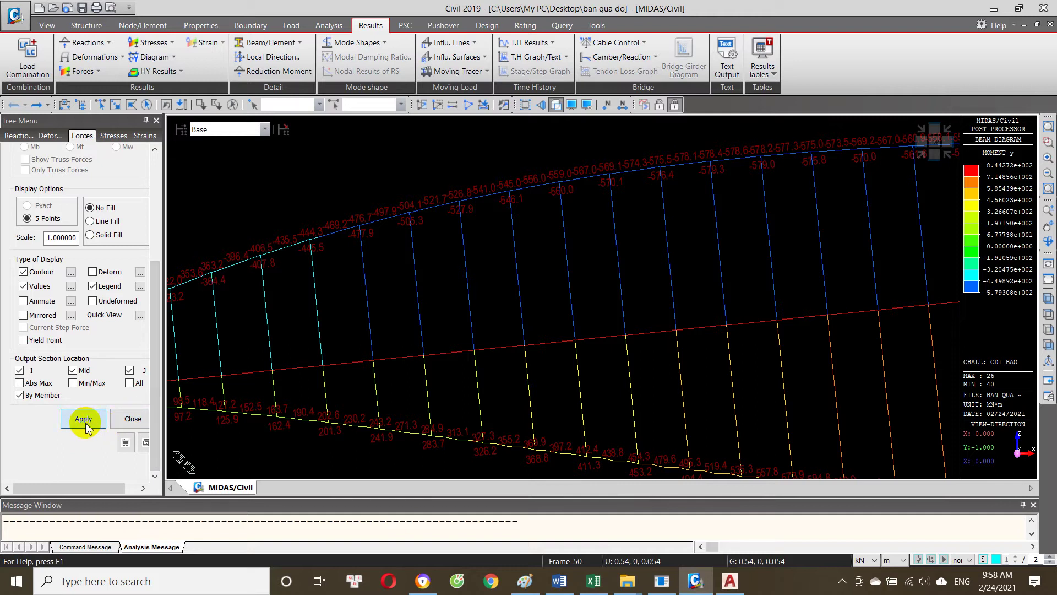
left_click(31, 385)
left_click(82, 418)
left_click(21, 395)
left_click(83, 419)
Step: Compare all-point output once more, then settle on Abs Max value labels and apply
left_click_drag(384, 335, 185, 391)
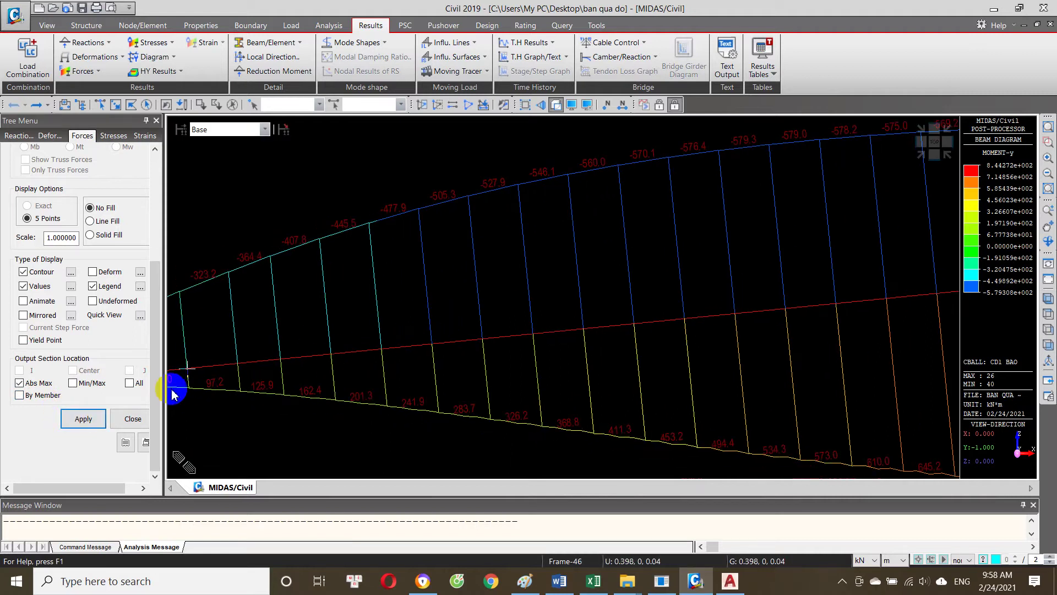
left_click(21, 384)
left_click(130, 382)
left_click(83, 419)
mouse_move(275, 372)
left_mouse_down()
mouse_move(449, 307)
mouse_move(476, 267)
left_mouse_up()
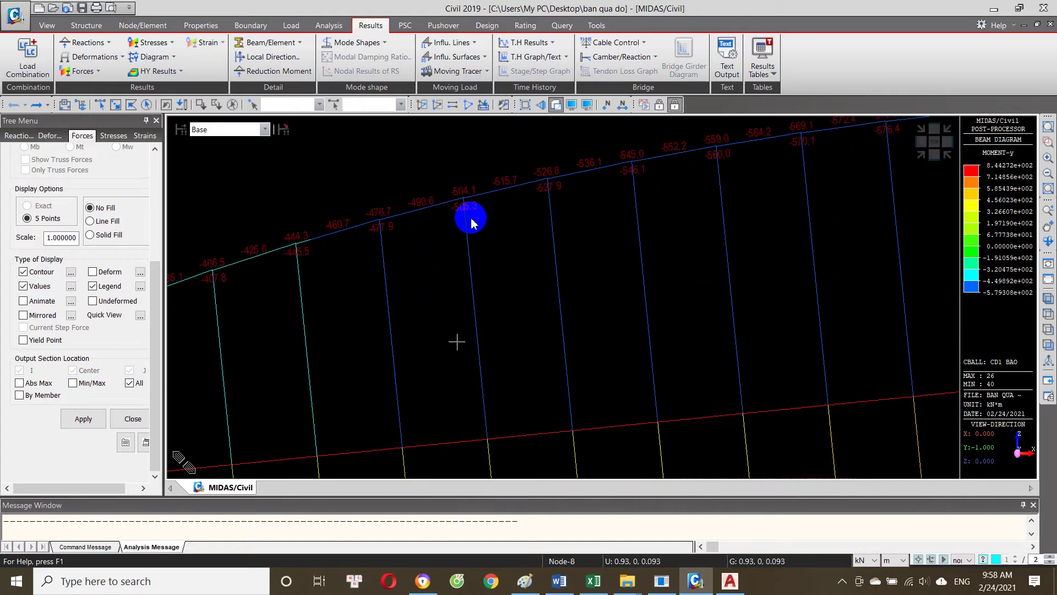
mouse_move(495, 352)
left_mouse_down()
mouse_move(512, 368)
mouse_move(538, 275)
mouse_move(531, 313)
mouse_move(537, 285)
mouse_move(549, 371)
mouse_move(489, 235)
left_mouse_up()
left_click(132, 384)
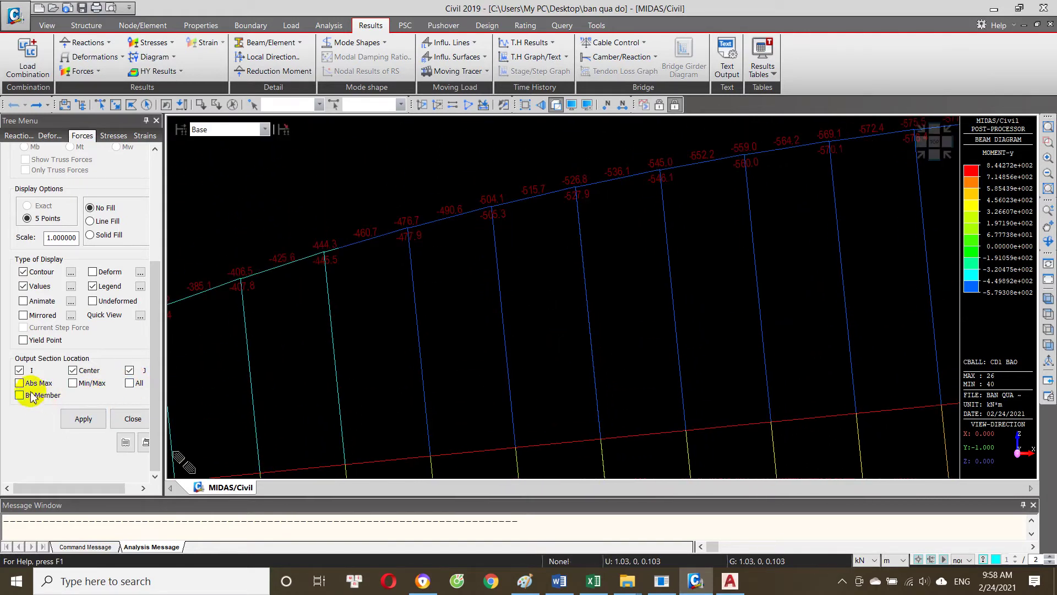
left_click(37, 385)
left_click(94, 419)
Step: Zoom out and back in on the beam diagram, shifting it up and left
scroll(479, 248, "down", 2)
scroll(472, 319, "down", 2)
scroll(472, 330, "down", 3)
scroll(489, 351, "down", 2)
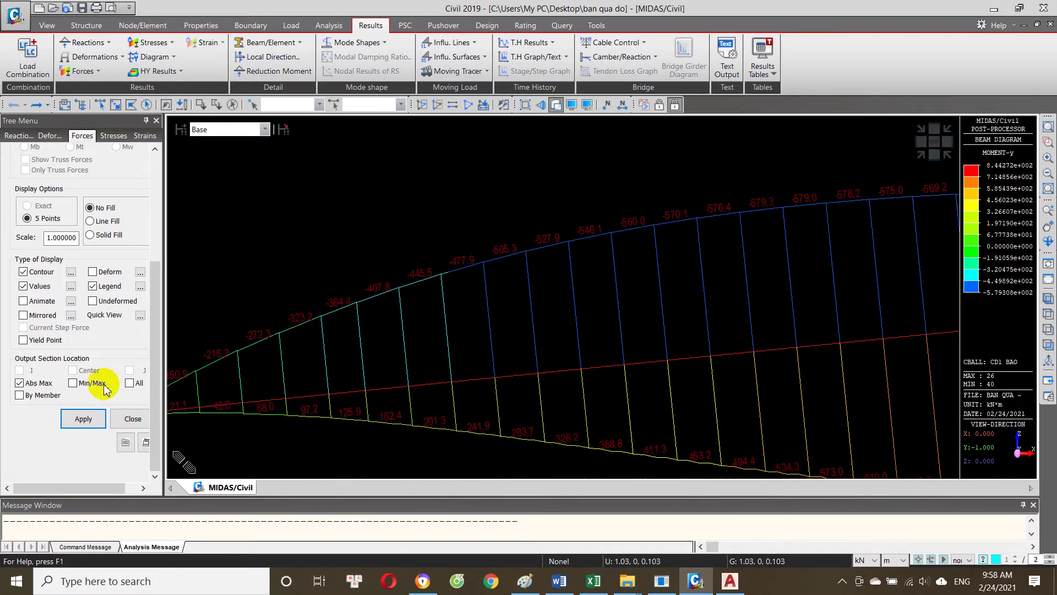
left_click_drag(561, 349, 597, 331)
scroll(650, 344, "up", 1)
scroll(633, 358, "up", 1)
scroll(589, 372, "up", 1)
scroll(633, 347, "up", 1)
scroll(677, 347, "down", 1)
scroll(688, 339, "up", 1)
scroll(674, 335, "down", 1)
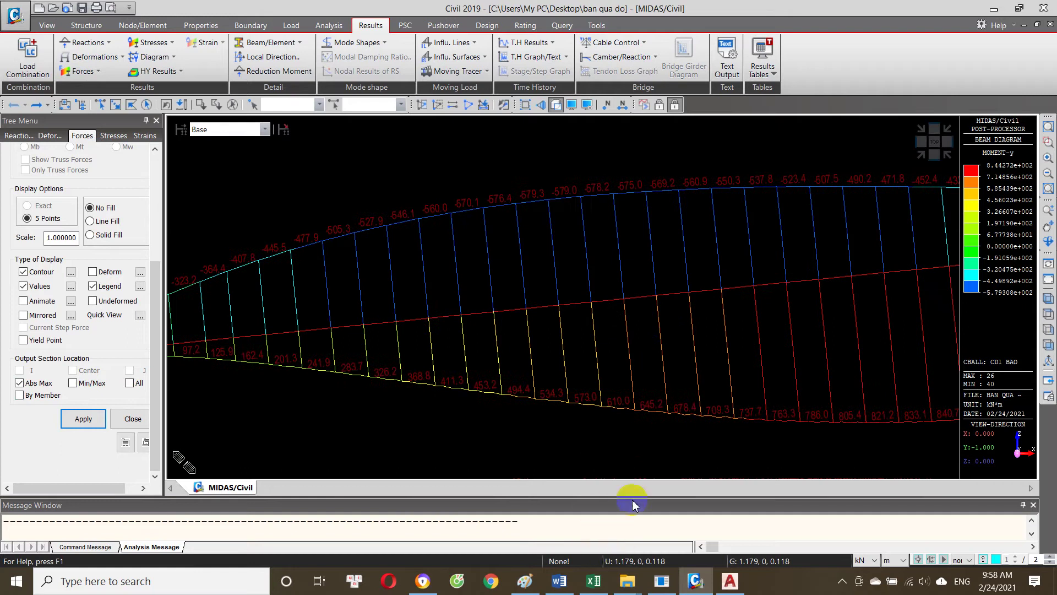
scroll(629, 363, "down", 1)
scroll(630, 378, "down", 1)
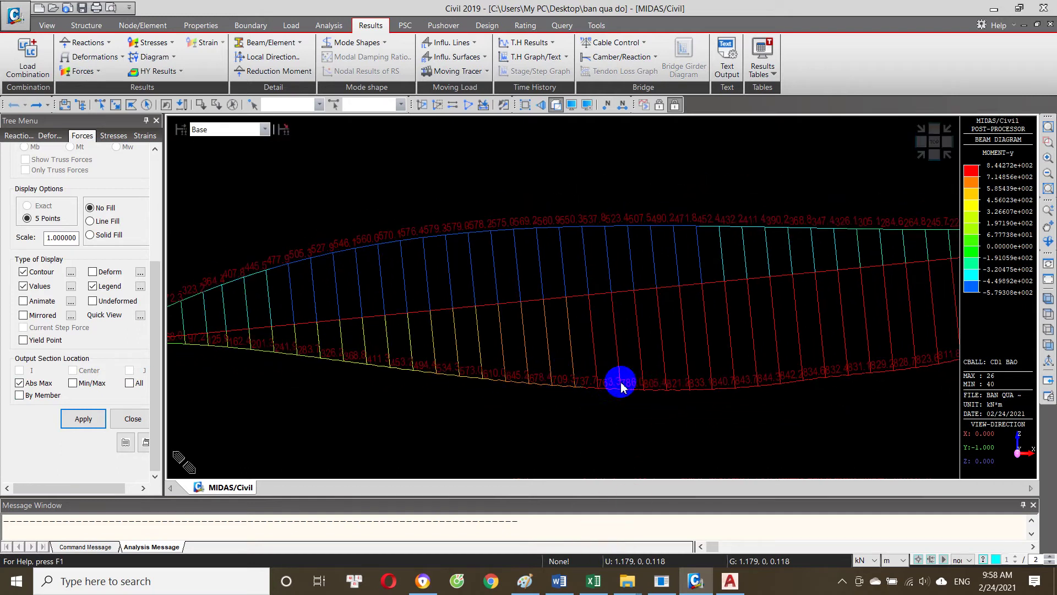
Step: Pan to the right part of the diagram so the lower-curve value labels are readable
left_click_drag(681, 387, 512, 395)
left_click_drag(628, 422, 606, 406)
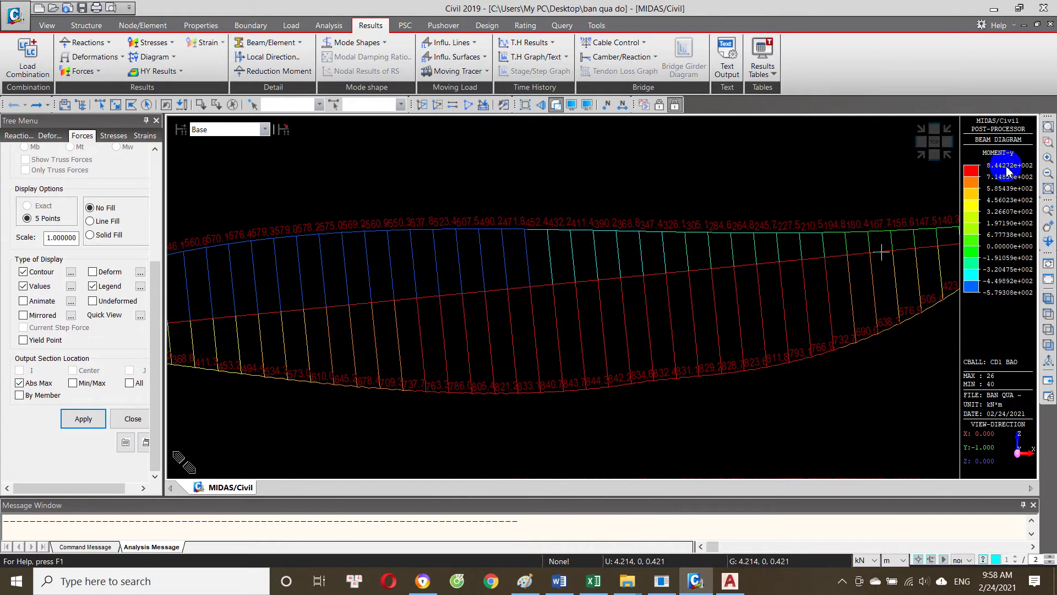
left_click_drag(584, 427, 624, 415)
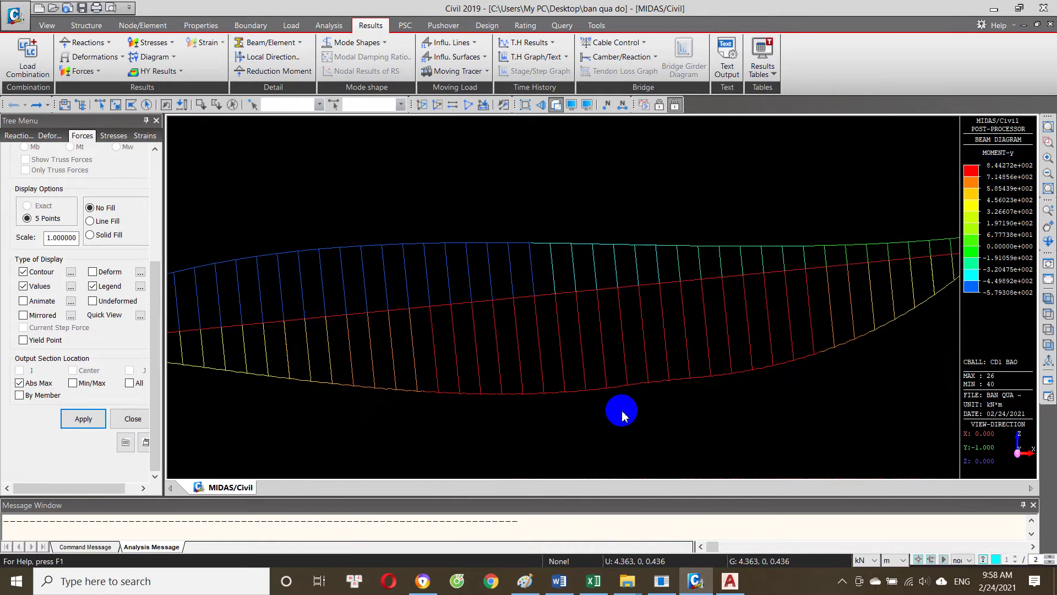
left_click_drag(597, 397, 585, 402)
scroll(583, 402, "up", 2)
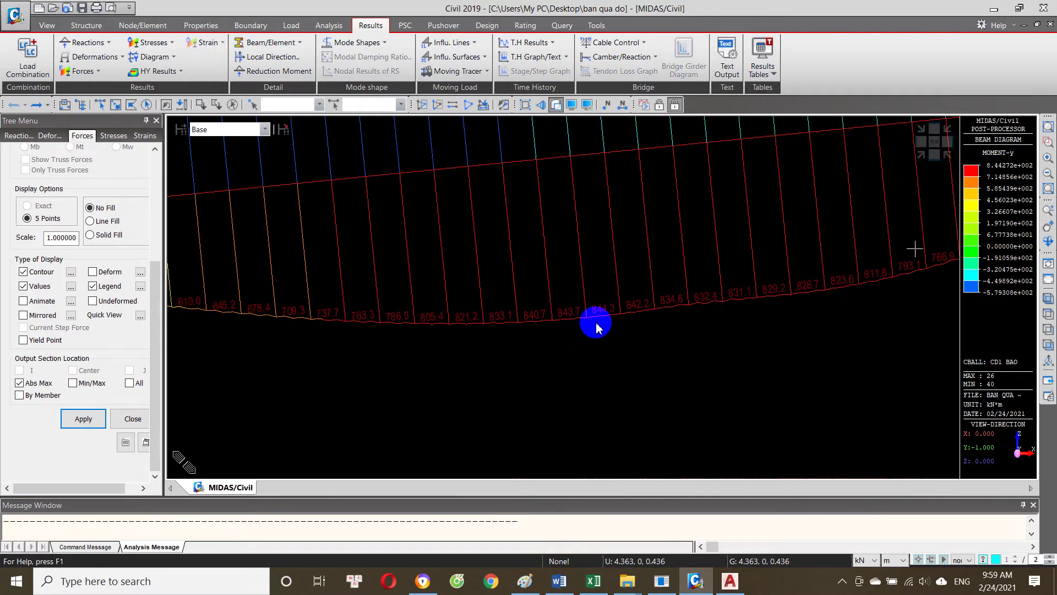
left_click(593, 581)
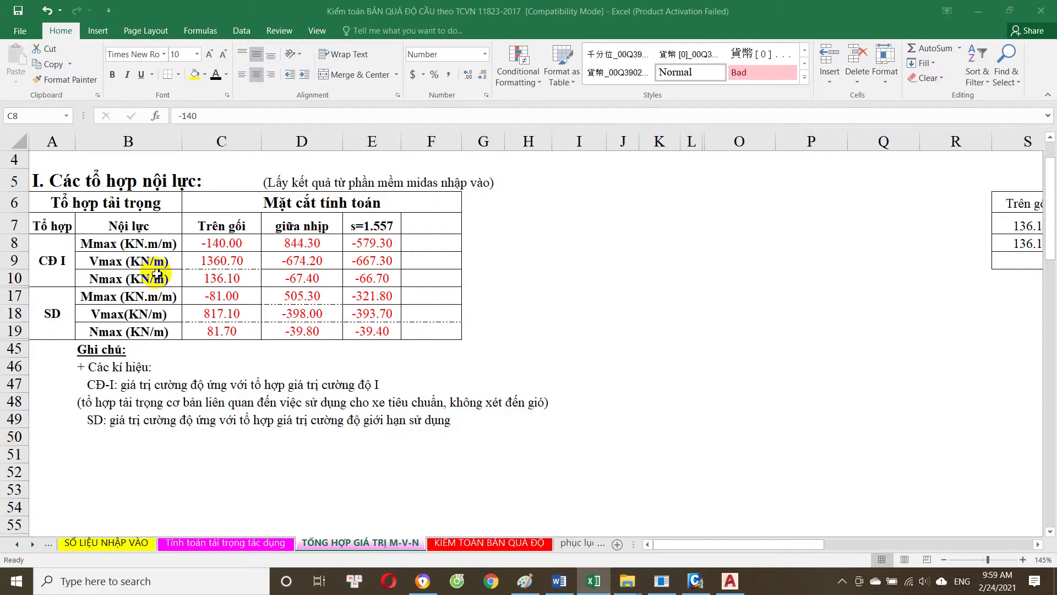
Step: Compare the workbook's 844.3 and -579.3 moments against the MIDAS moment diagram
left_click(308, 249)
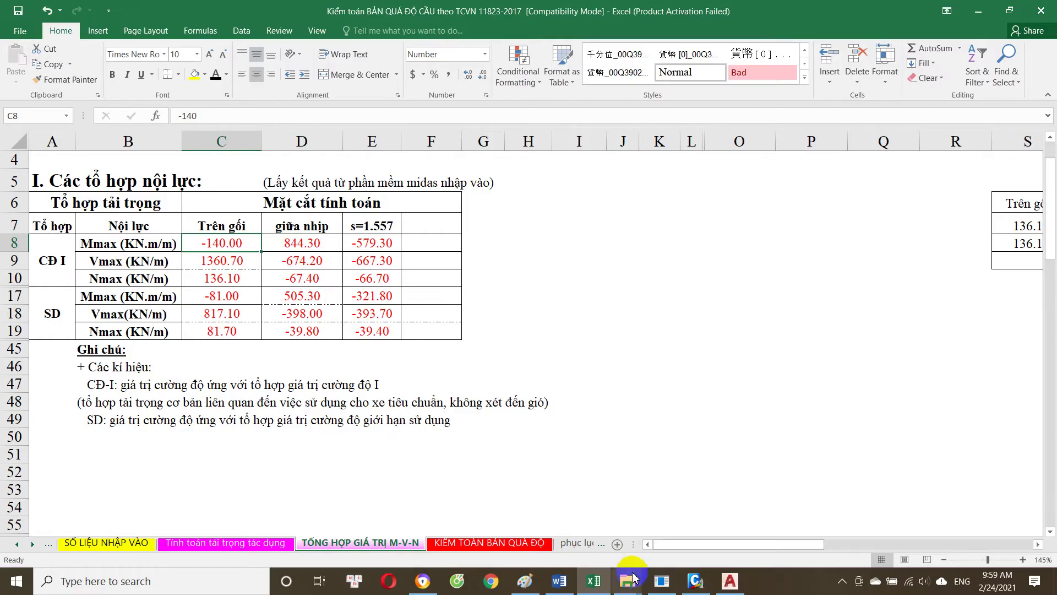
left_click(696, 581)
left_click_drag(683, 359, 795, 292)
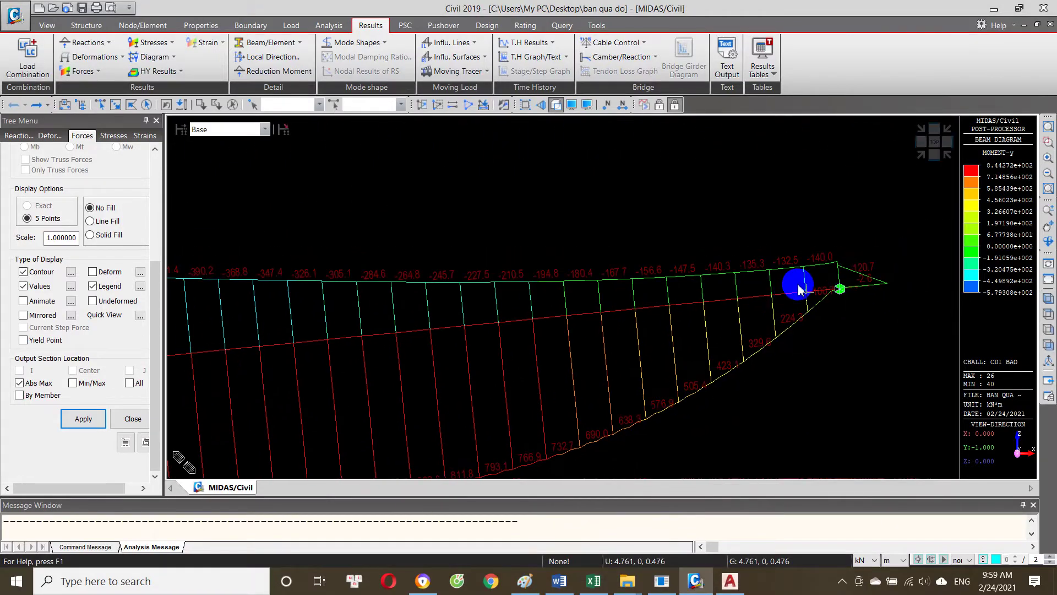
left_click(593, 581)
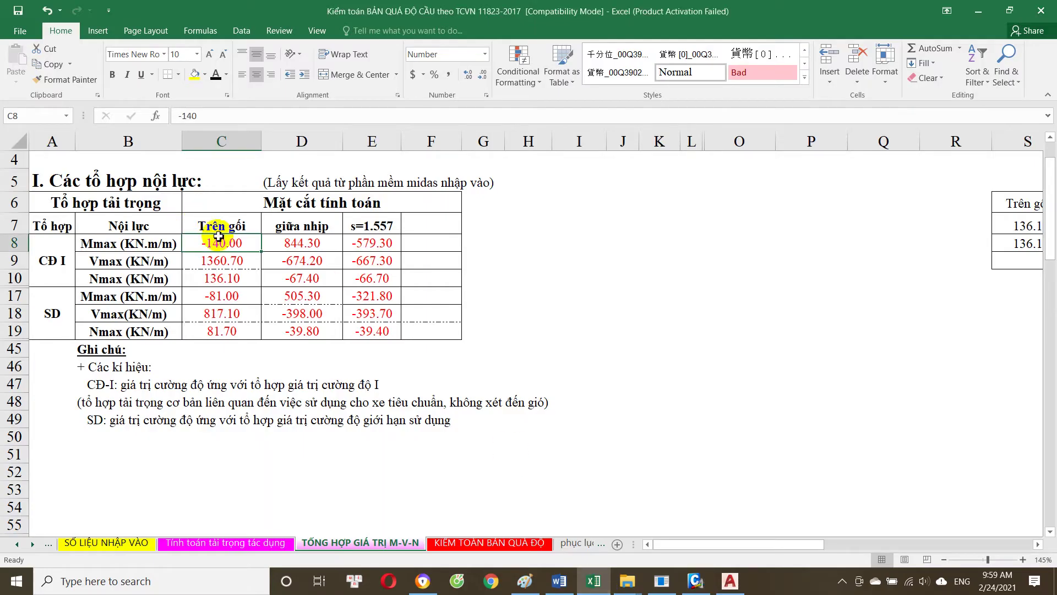
left_click(359, 246)
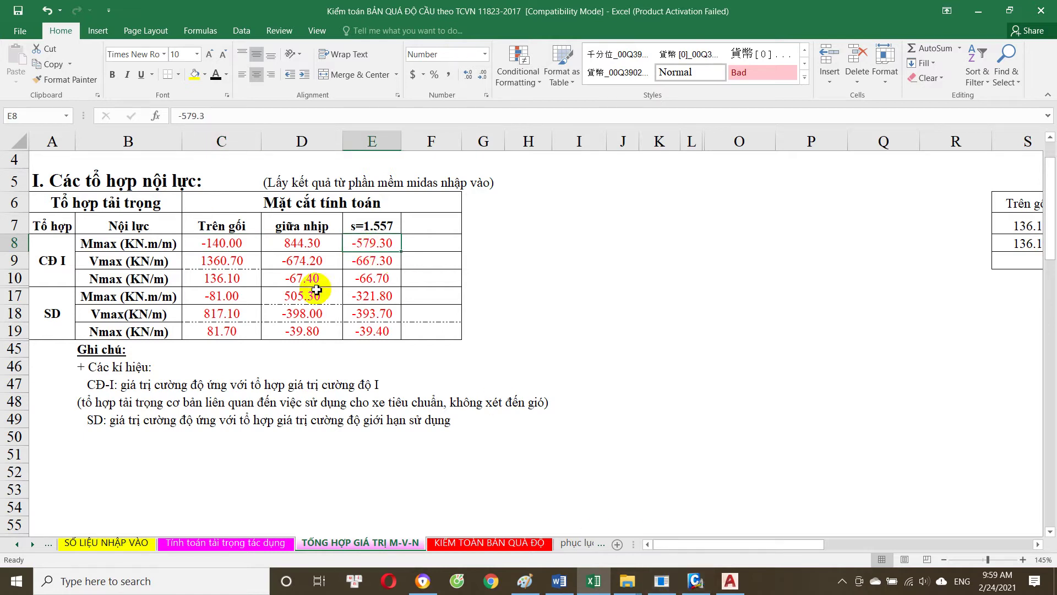
left_click(696, 580)
mouse_move(562, 366)
left_mouse_down()
mouse_move(719, 394)
mouse_move(679, 424)
mouse_move(501, 435)
mouse_move(406, 361)
left_mouse_up()
scroll(424, 376, "up", 2)
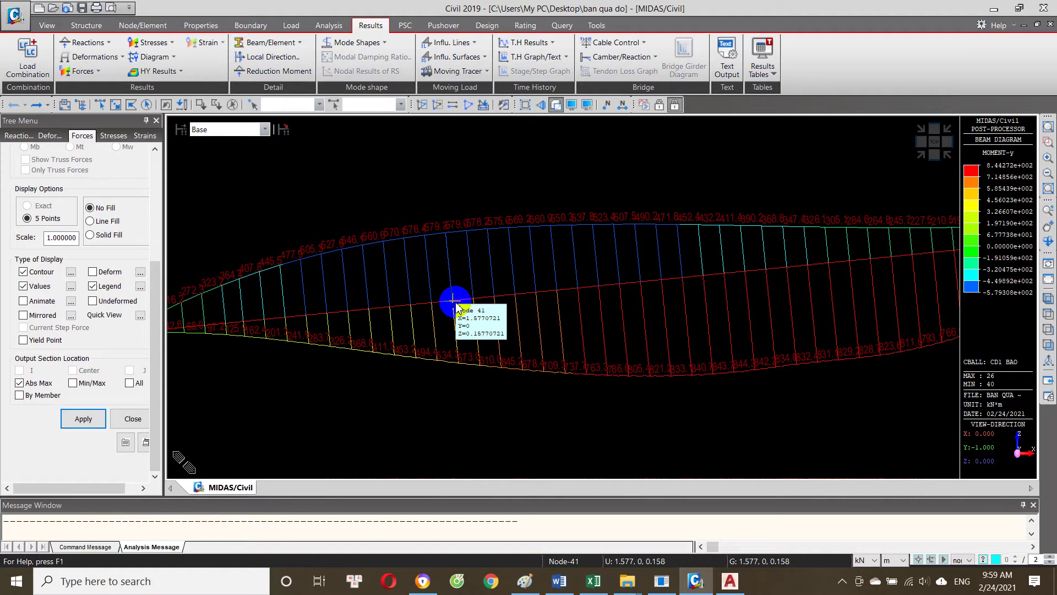
scroll(455, 300, "up", 2)
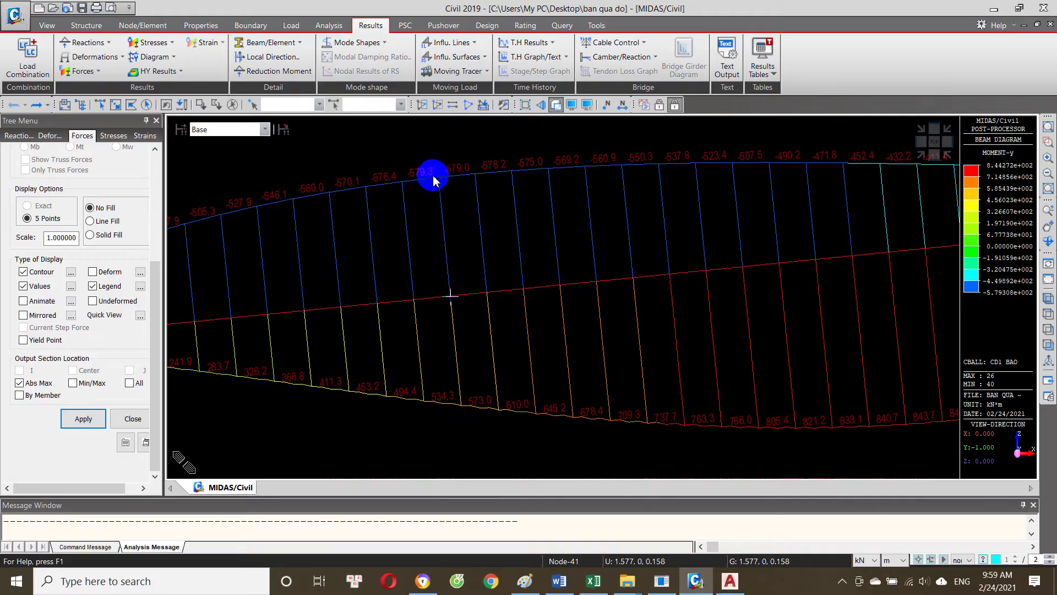
left_click(593, 581)
Step: Change the E7 section heading from s=1.557 to s=1.577, then return to MIDAS
left_click(382, 255)
left_click(388, 247)
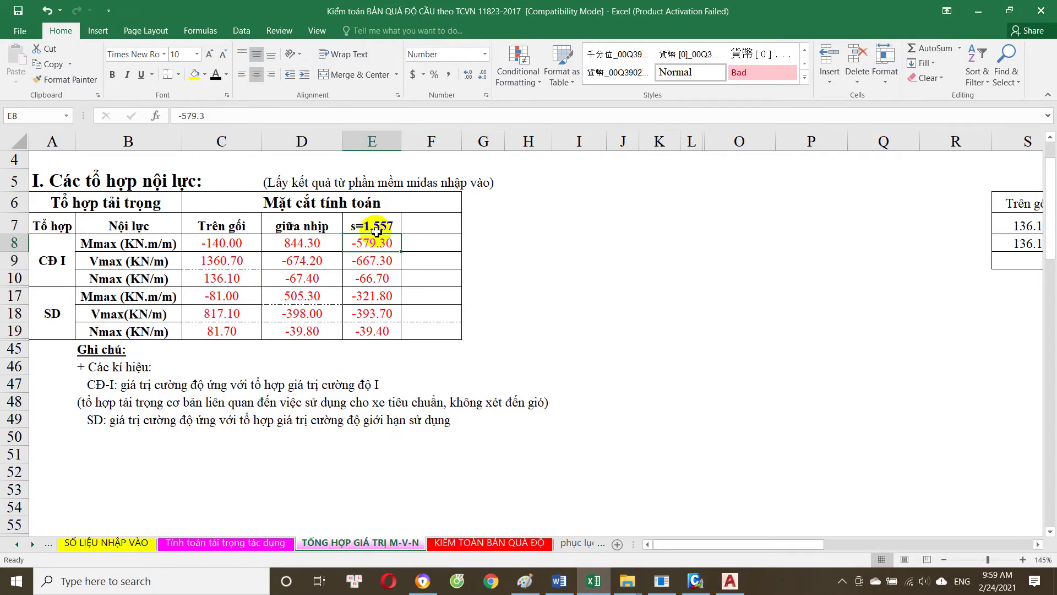
left_click(374, 226)
double_click(385, 226)
type("7")
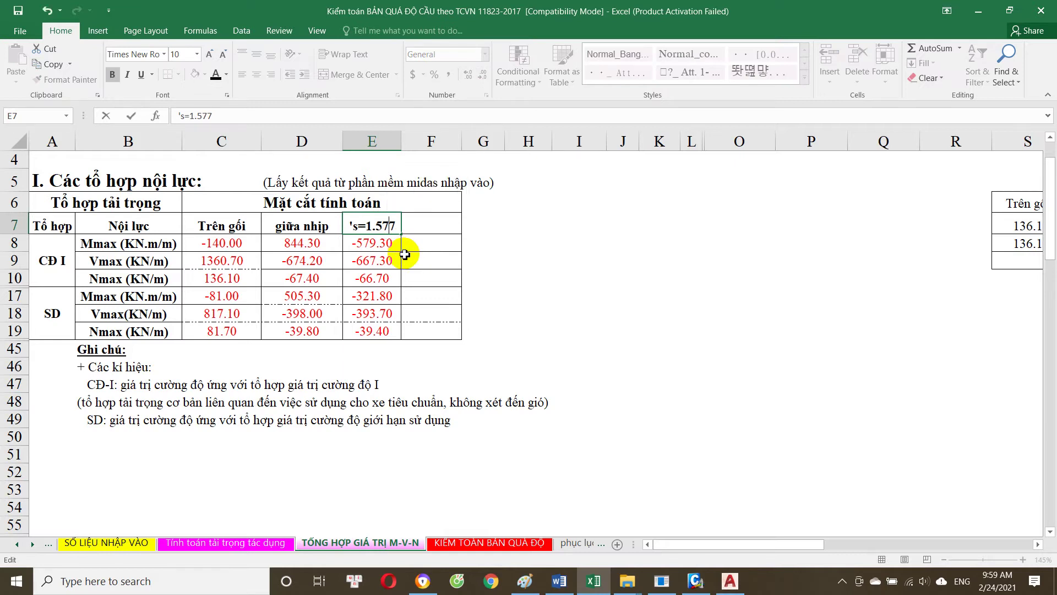
key("Return")
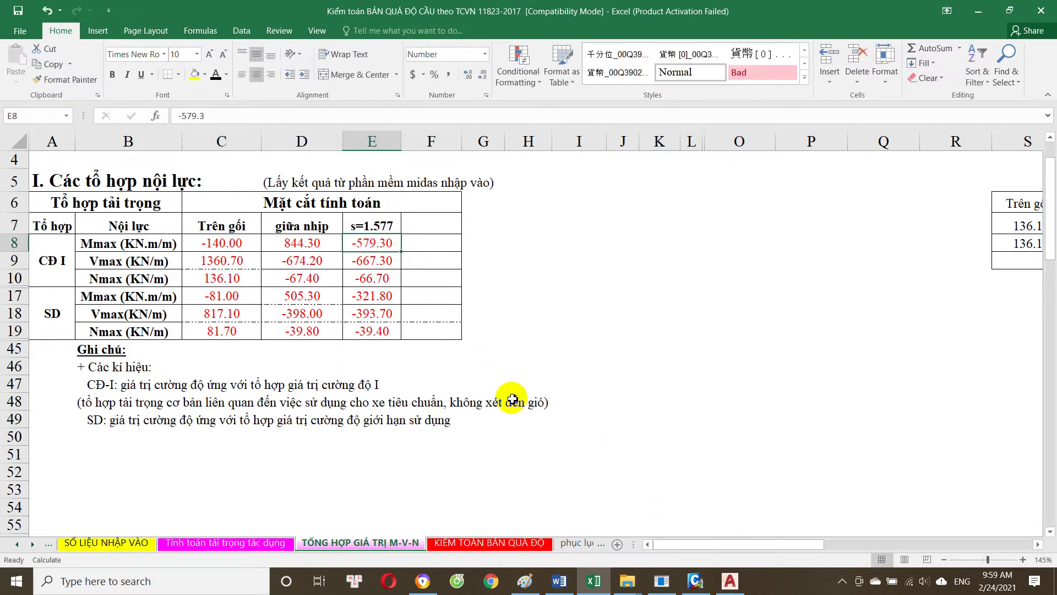
left_click(707, 587)
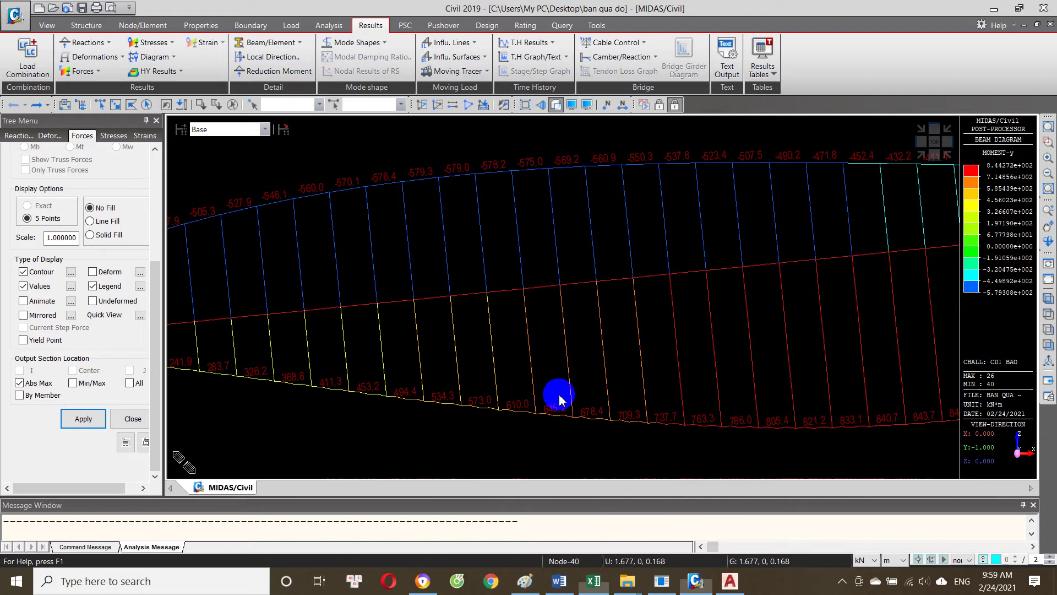
left_click(180, 318)
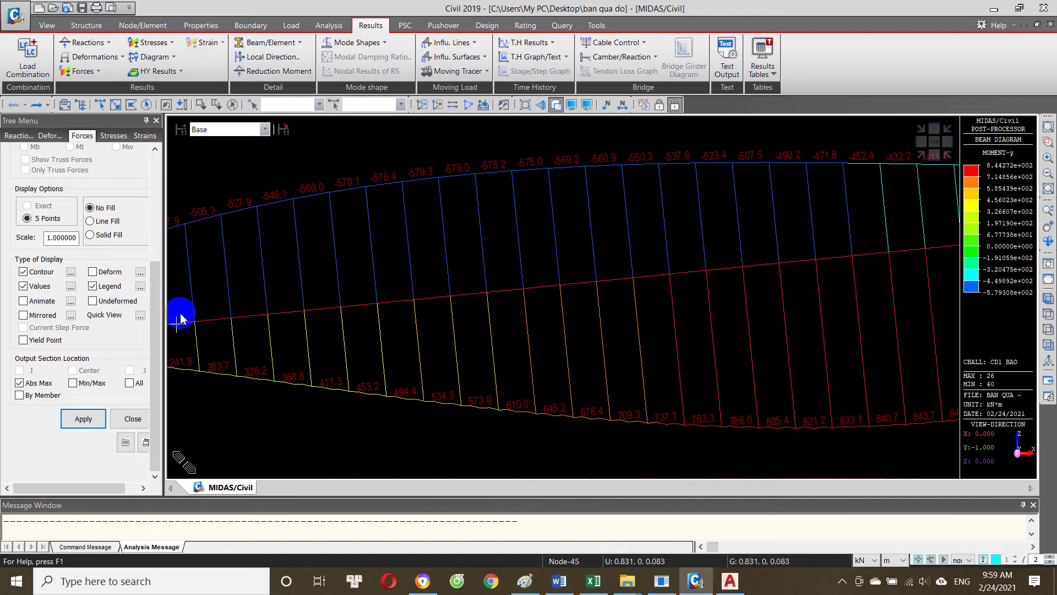
left_click_drag(159, 316, 177, 217)
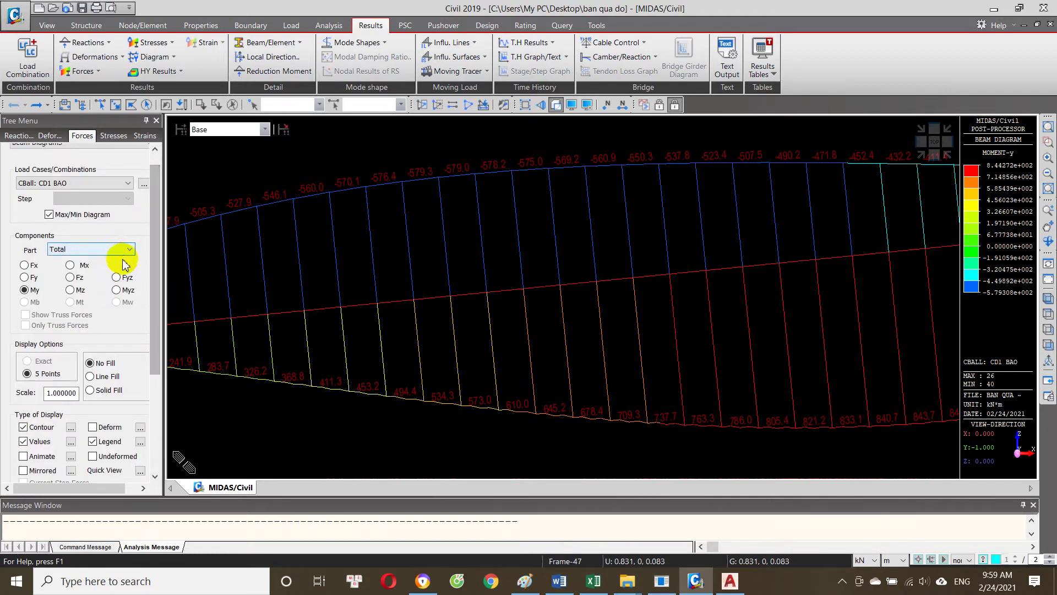
left_click(128, 183)
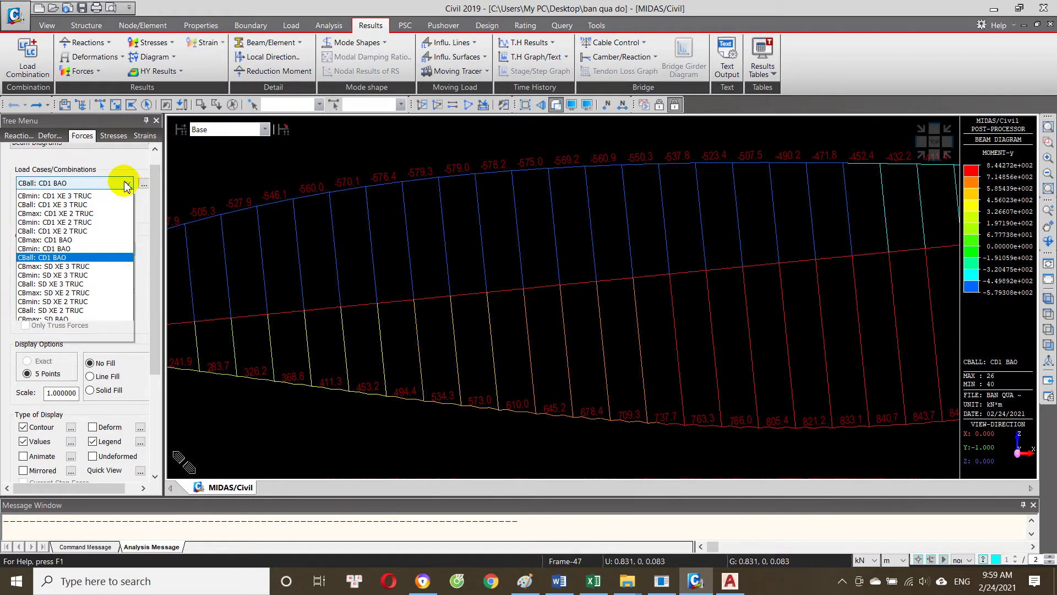
left_click_drag(298, 263, 477, 291)
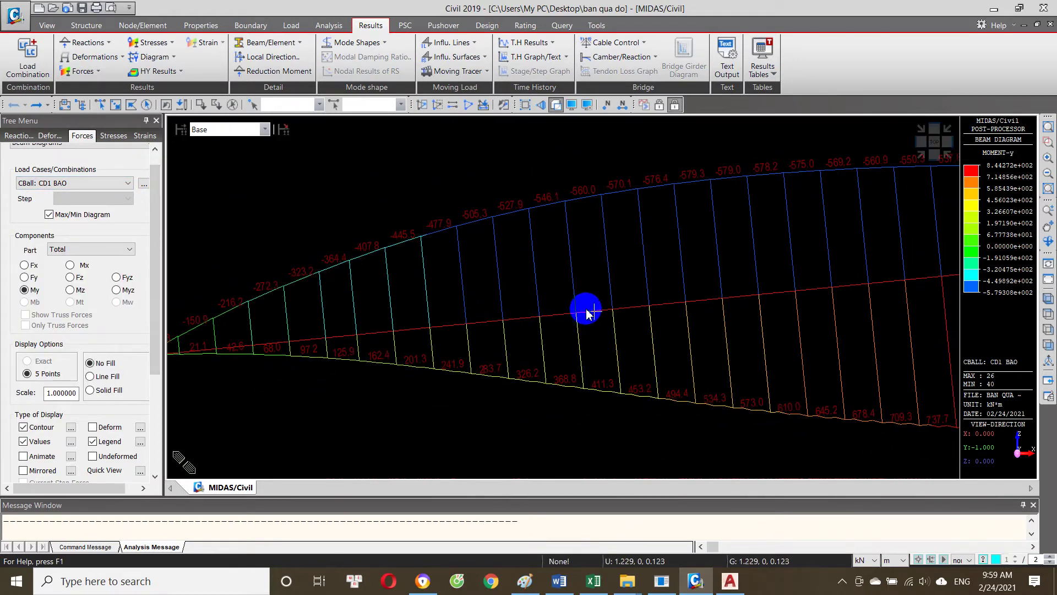
left_click(593, 580)
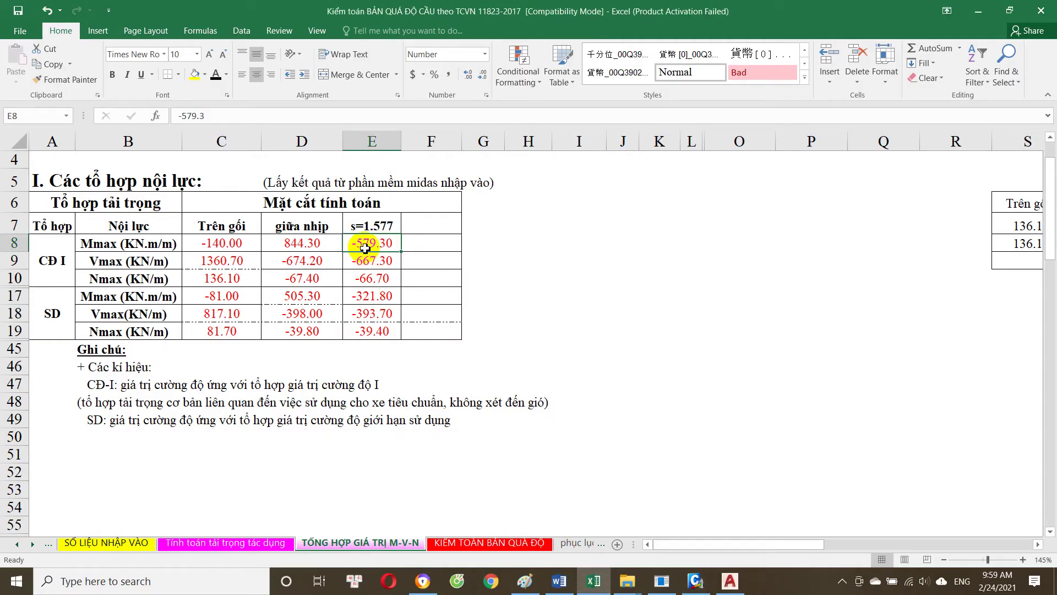
left_click(695, 581)
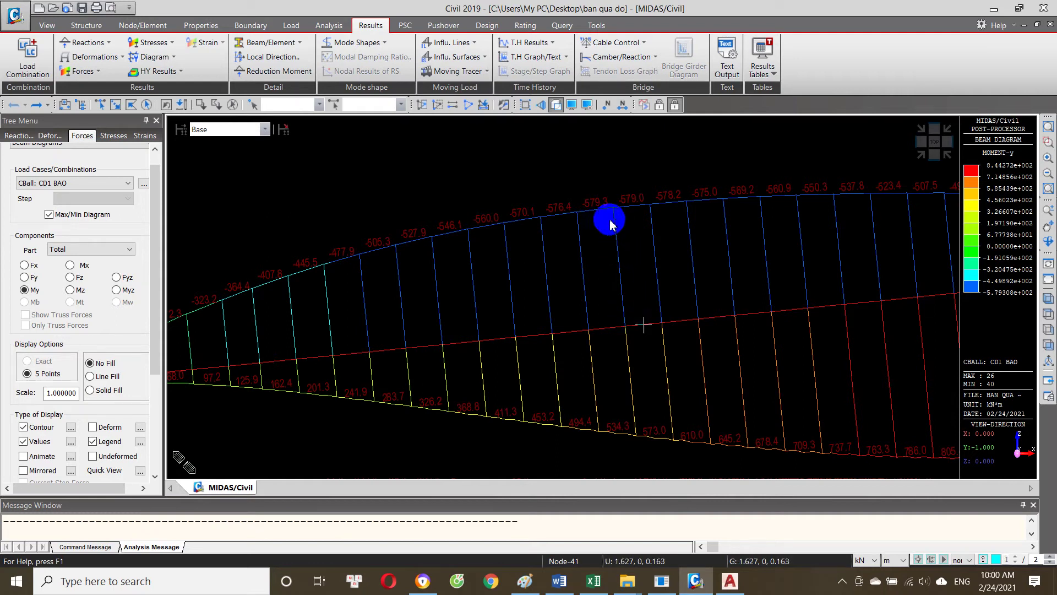
left_click(593, 580)
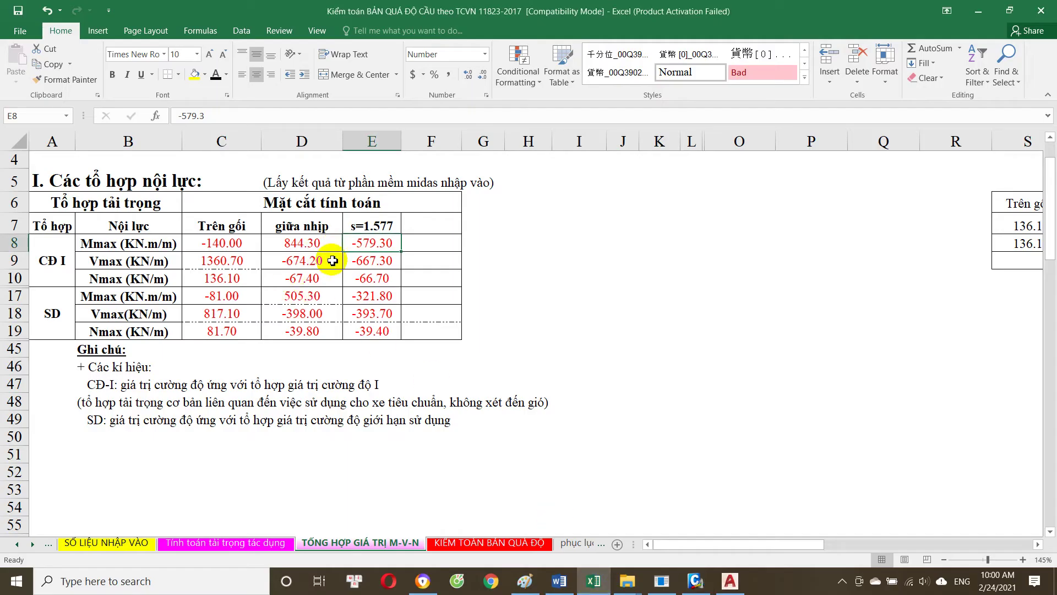
left_click(240, 260)
left_click(242, 243)
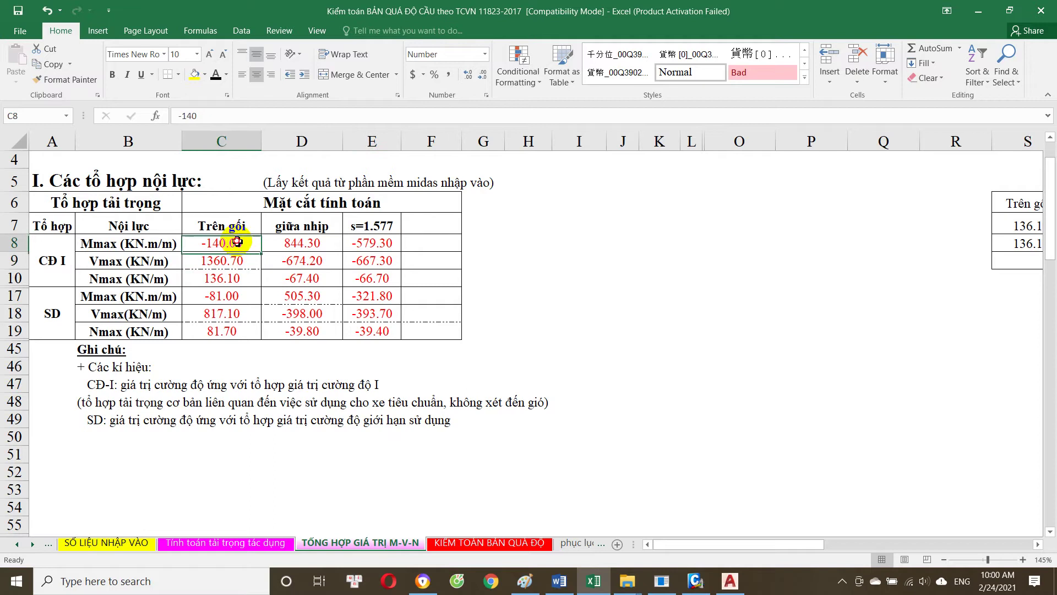
left_click(296, 243)
left_click(386, 243)
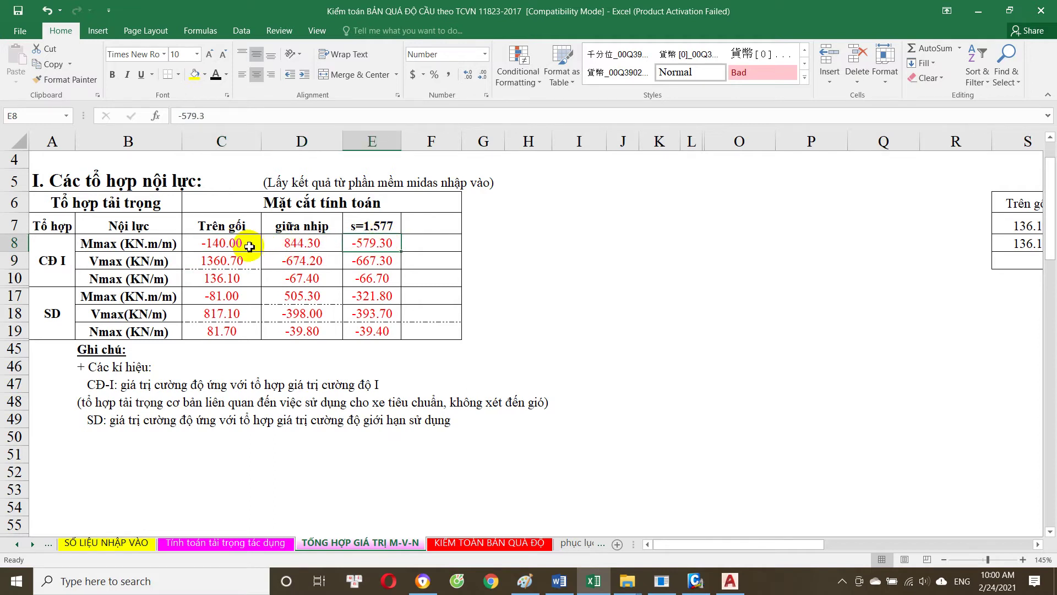
left_click(249, 246)
left_click(305, 243)
left_click(382, 246)
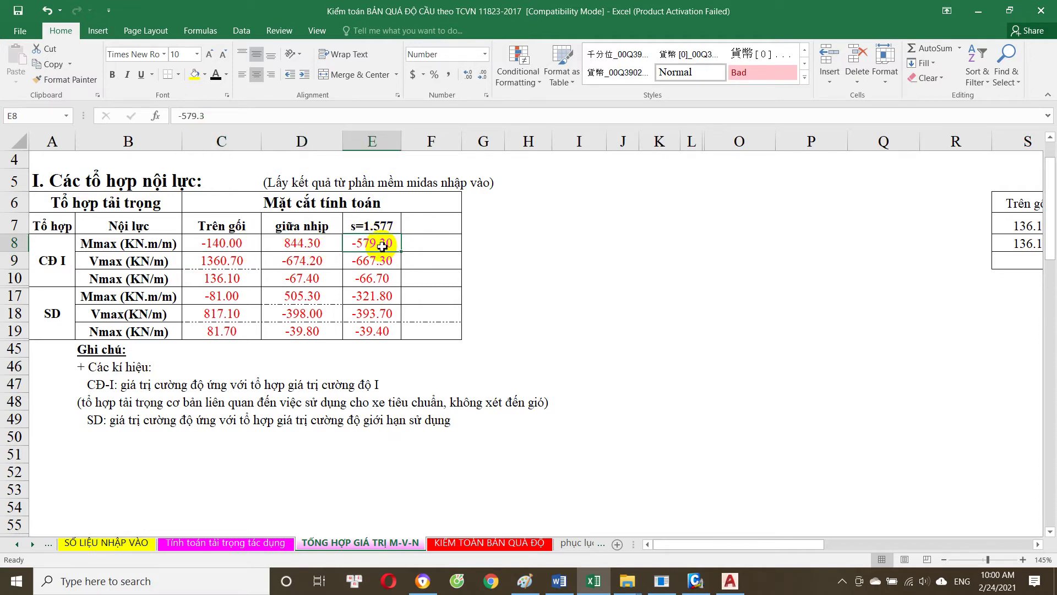
left_click(237, 266)
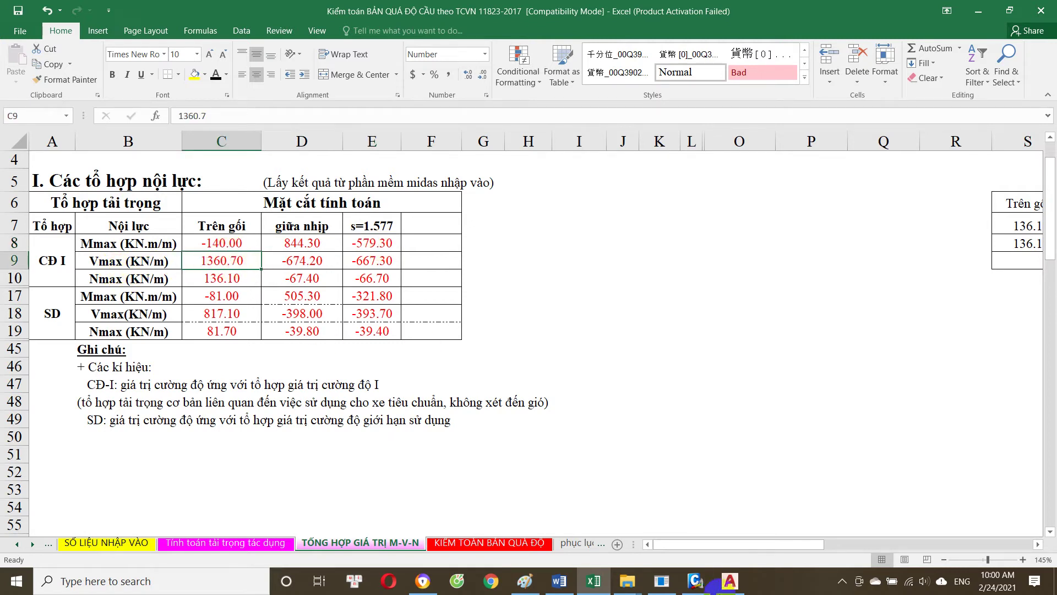
left_click(696, 583)
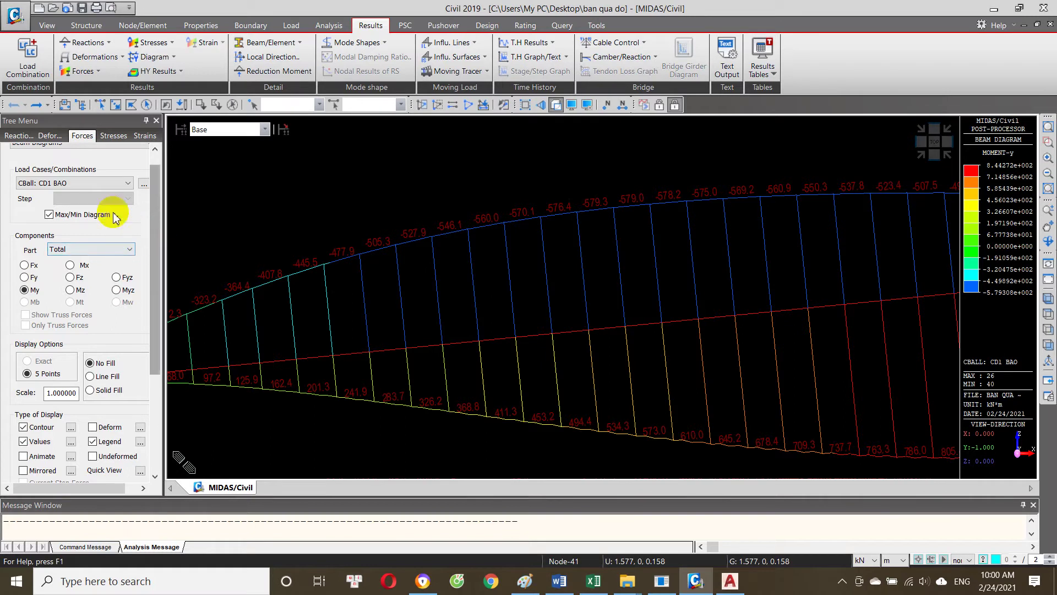
Step: Display the CD1 BAO vertical shear Fz diagram on the beam
left_click(70, 277)
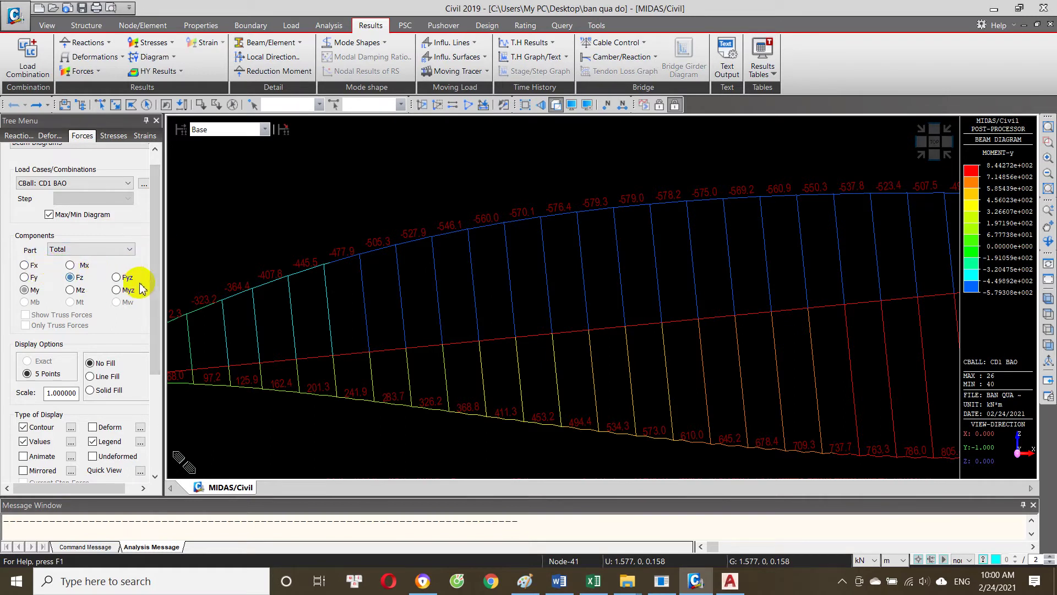
left_click_drag(156, 364, 156, 463)
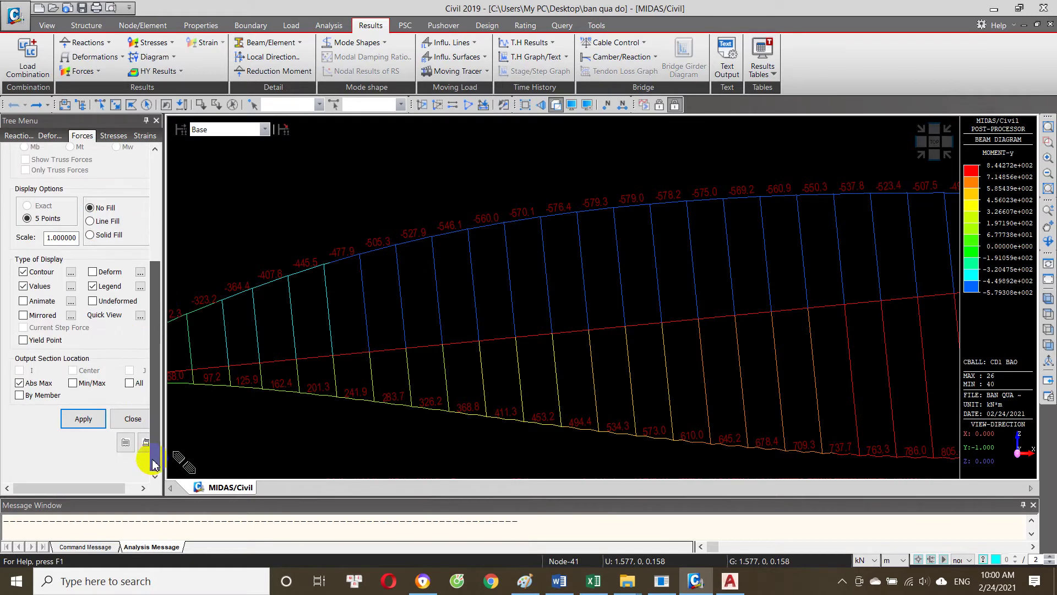
left_click(84, 418)
scroll(547, 370, "down", 1)
scroll(534, 358, "down", 1)
scroll(484, 394, "down", 2)
scroll(661, 385, "down", 1)
scroll(547, 372, "up", 2)
scroll(819, 245, "up", 1)
scroll(819, 245, "up", 1)
scroll(832, 266, "up", 1)
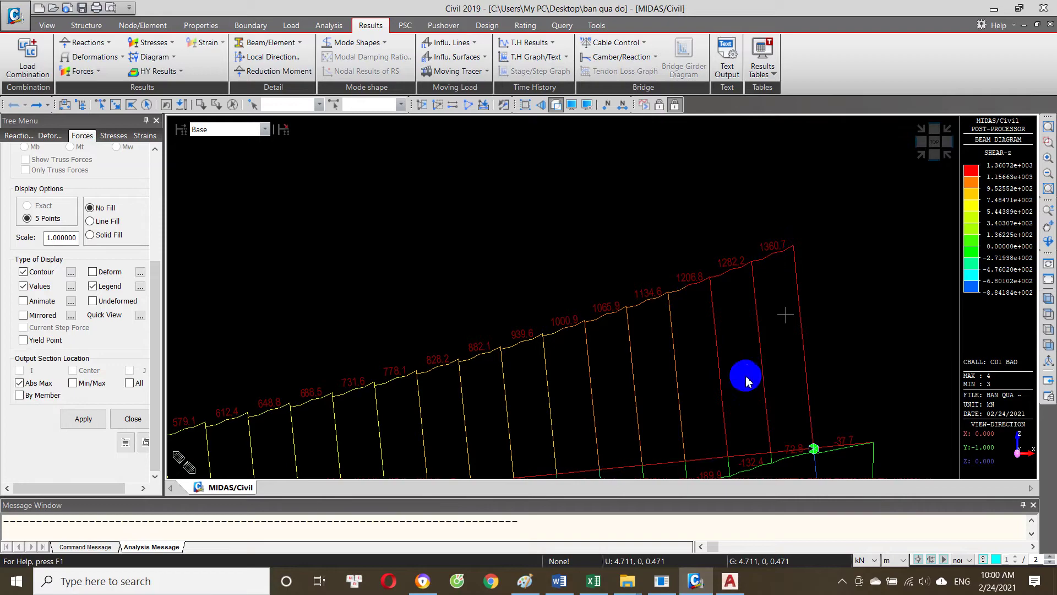
Step: Compare the workbook's -674.2 shear in D9 with the MIDAS shear diagram
left_click(593, 581)
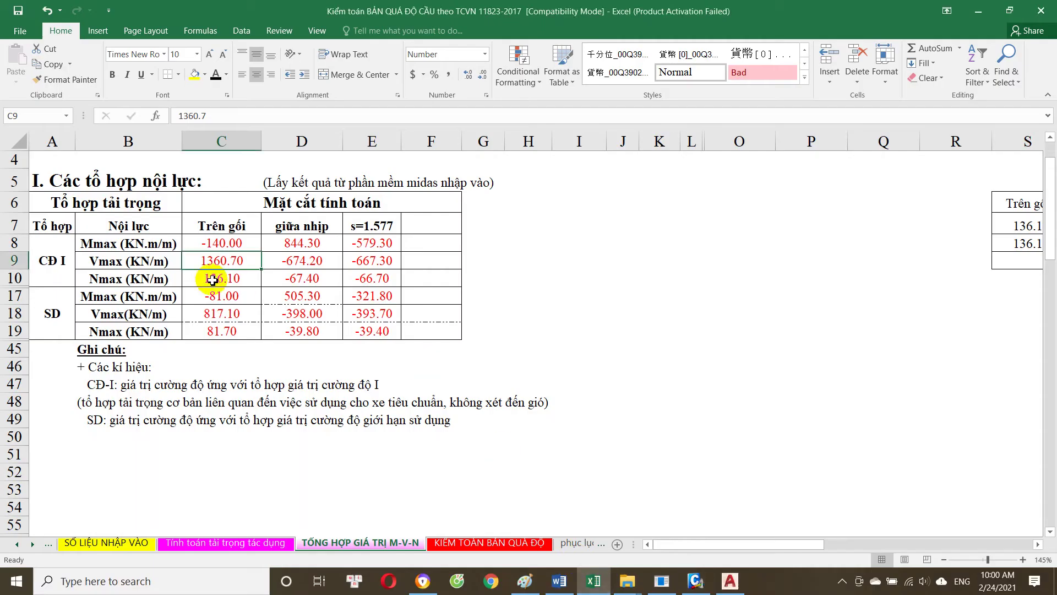
left_click(312, 264)
left_click(712, 589)
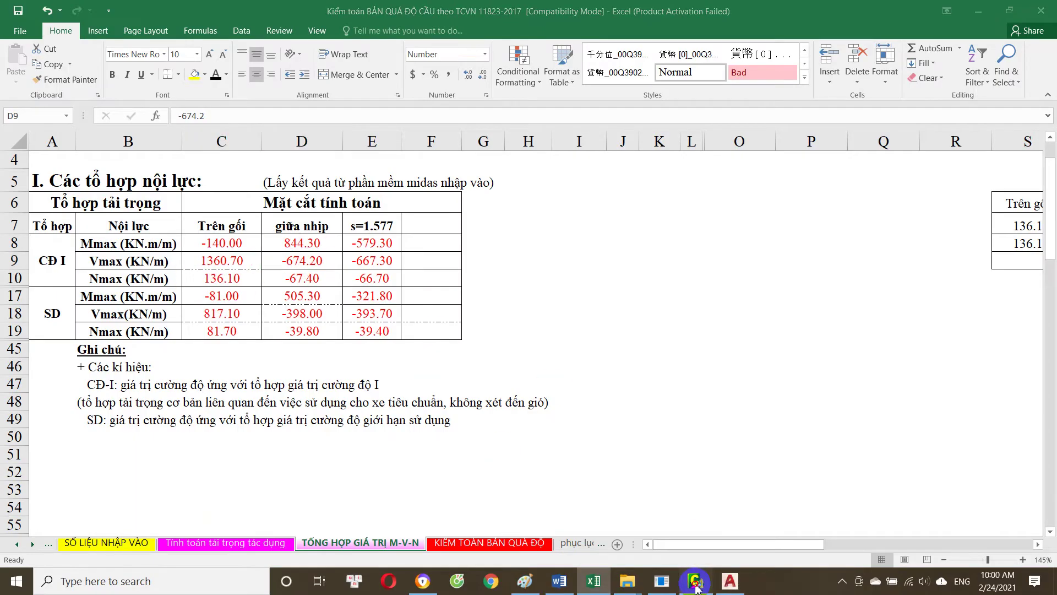
left_click(695, 588)
mouse_move(559, 382)
left_mouse_down()
mouse_move(658, 290)
mouse_move(490, 358)
mouse_move(687, 333)
left_mouse_up()
scroll(687, 333, "up", 2)
scroll(625, 337, "up", 2)
scroll(632, 297, "up", 2)
scroll(594, 283, "up", 2)
scroll(602, 286, "up", 2)
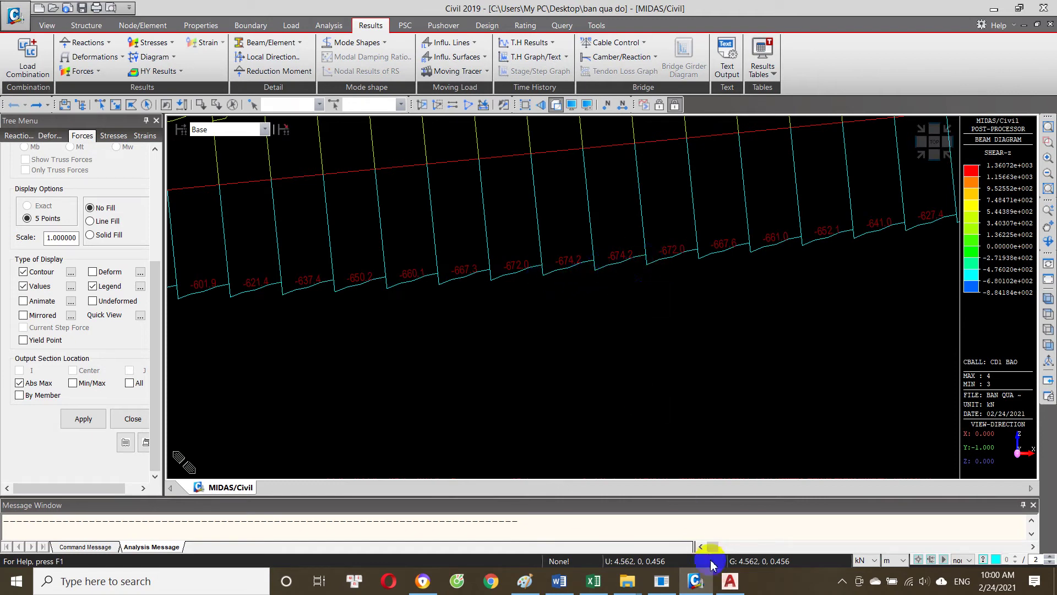
left_click(593, 581)
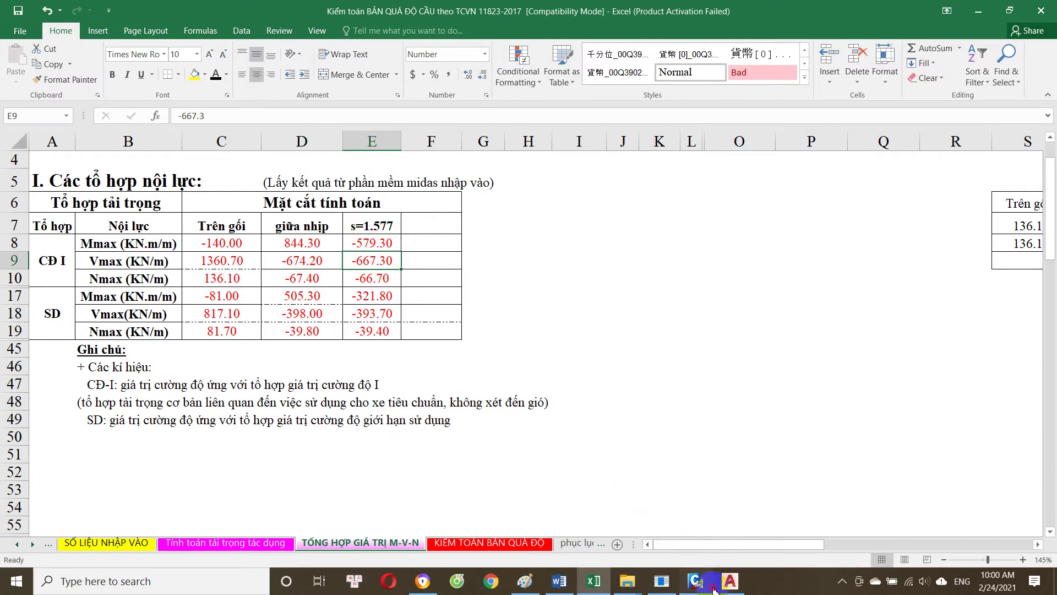
left_click(695, 581)
mouse_move(437, 276)
left_mouse_down()
mouse_move(503, 362)
mouse_move(460, 345)
left_mouse_up()
scroll(460, 373, "down", 3)
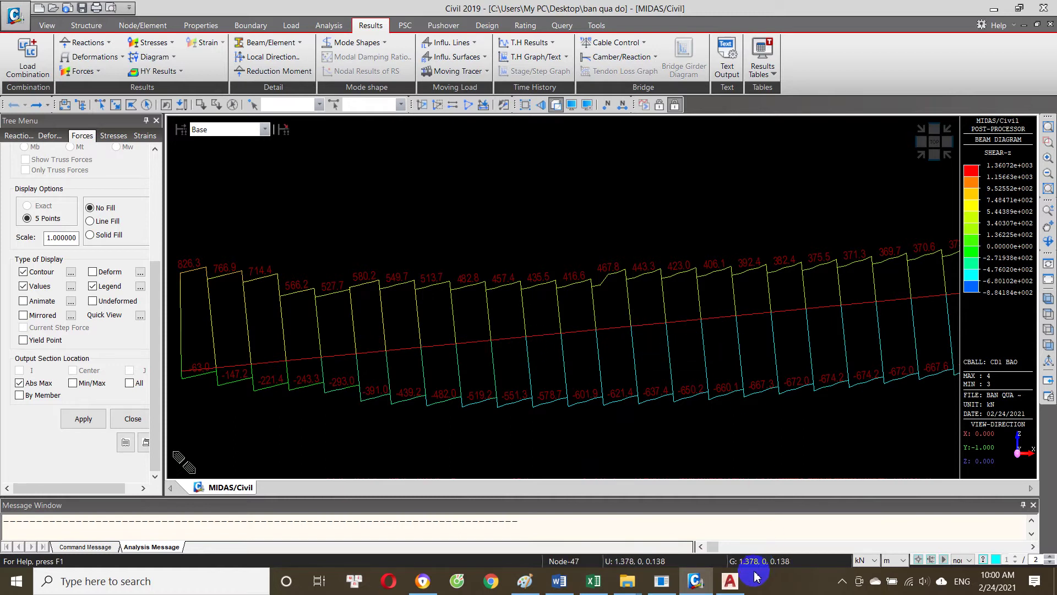
left_click_drag(721, 306, 572, 319)
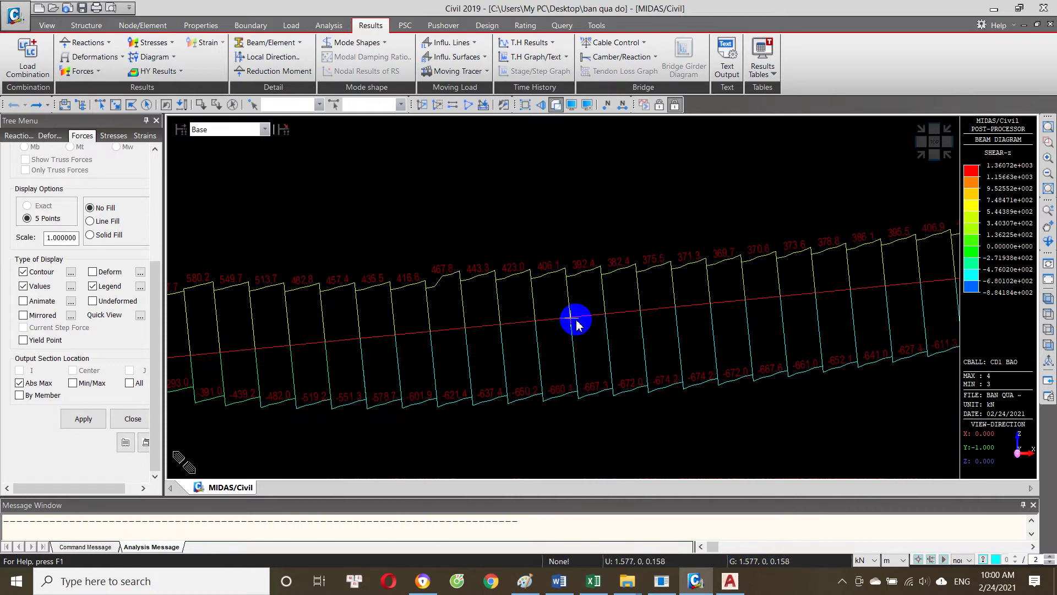
Step: Check the shear at the 1.577 m node and Vmax 1360.7, then choose axial force Fx
left_click(567, 290)
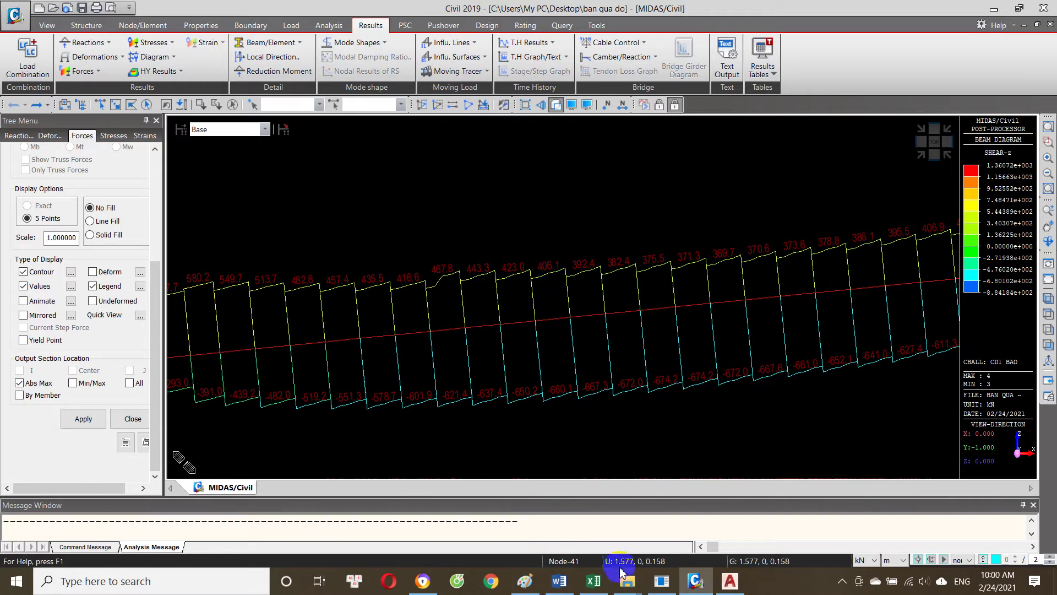
left_click(594, 581)
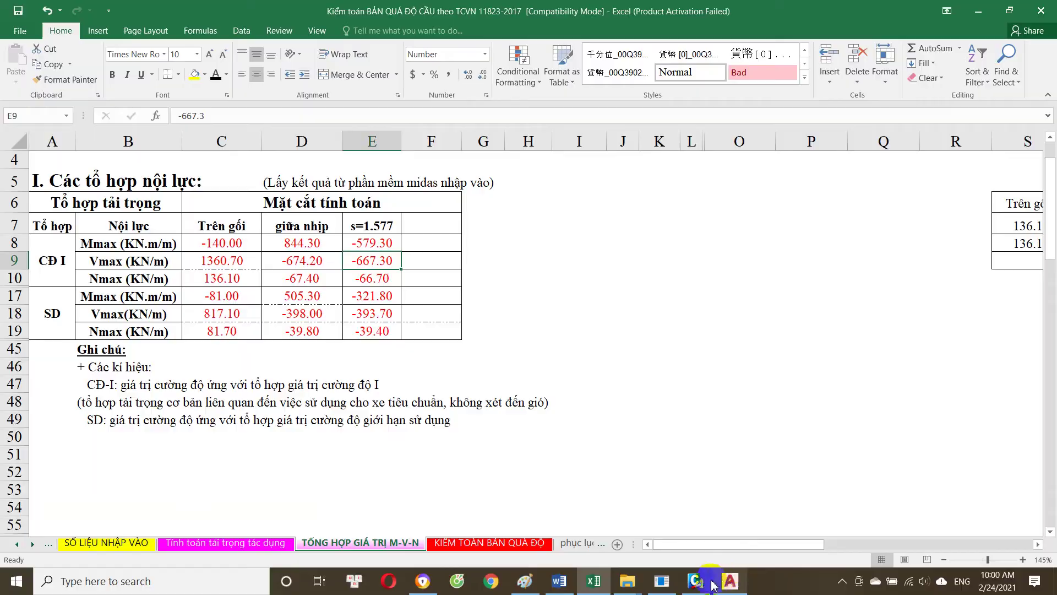
left_click(710, 581)
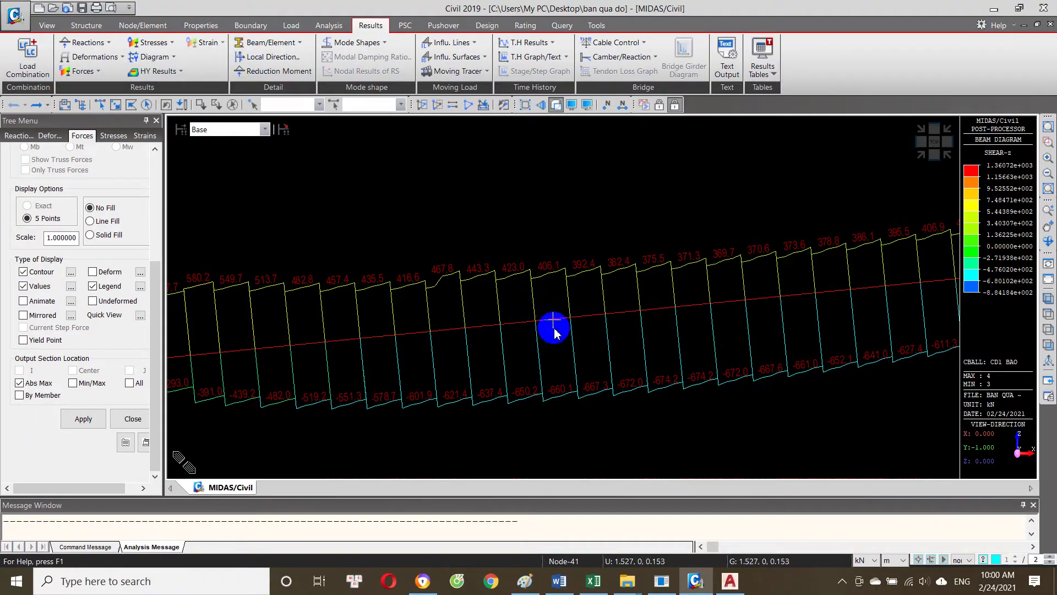
left_click_drag(156, 270, 169, 194)
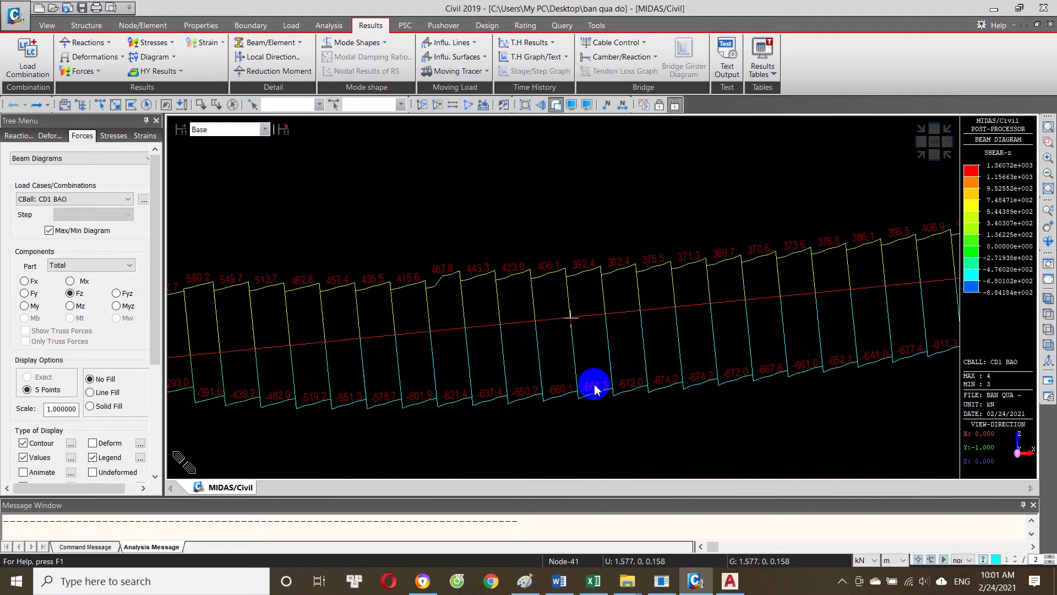
left_click(593, 580)
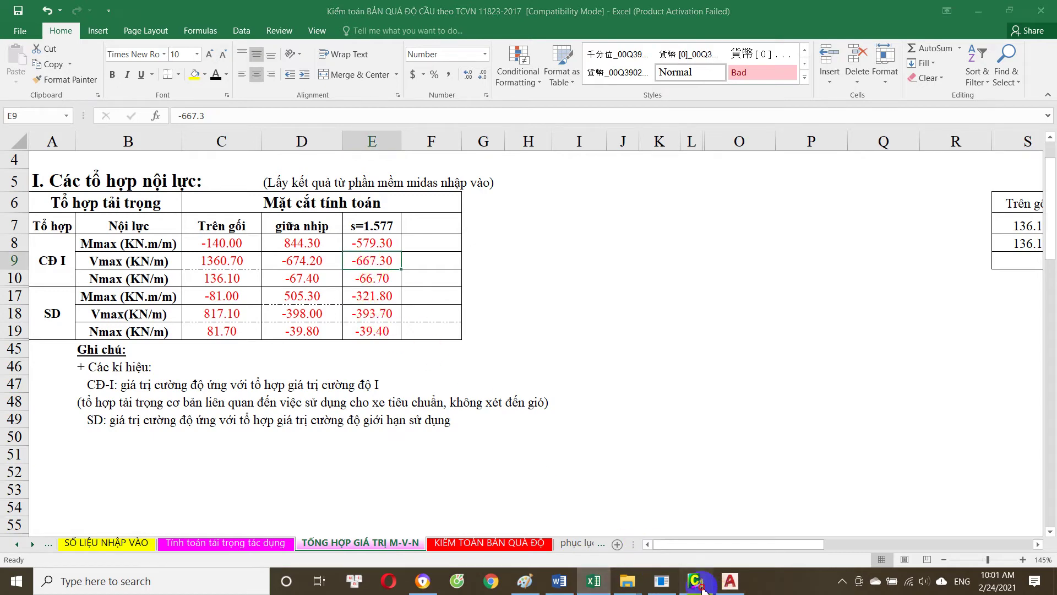
left_click(695, 581)
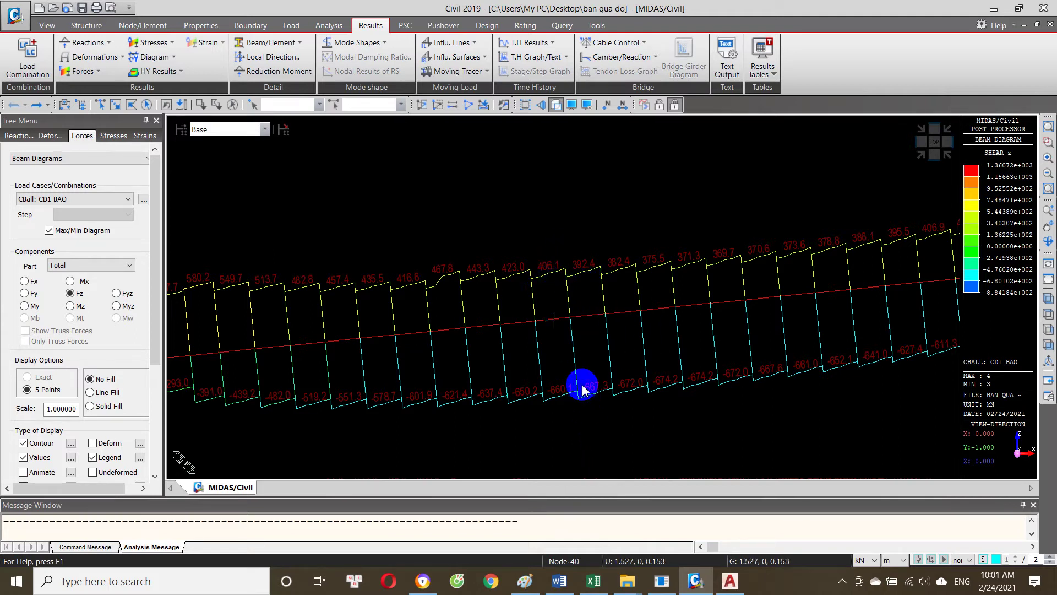
left_click(594, 581)
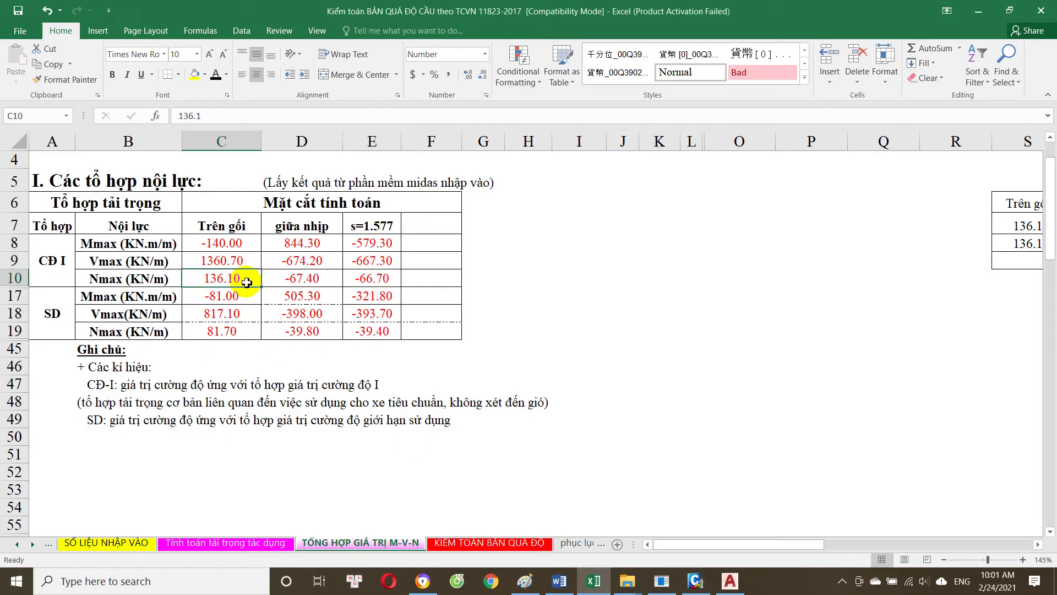
left_click(696, 581)
left_click(24, 281)
scroll(150, 338, "down", 3)
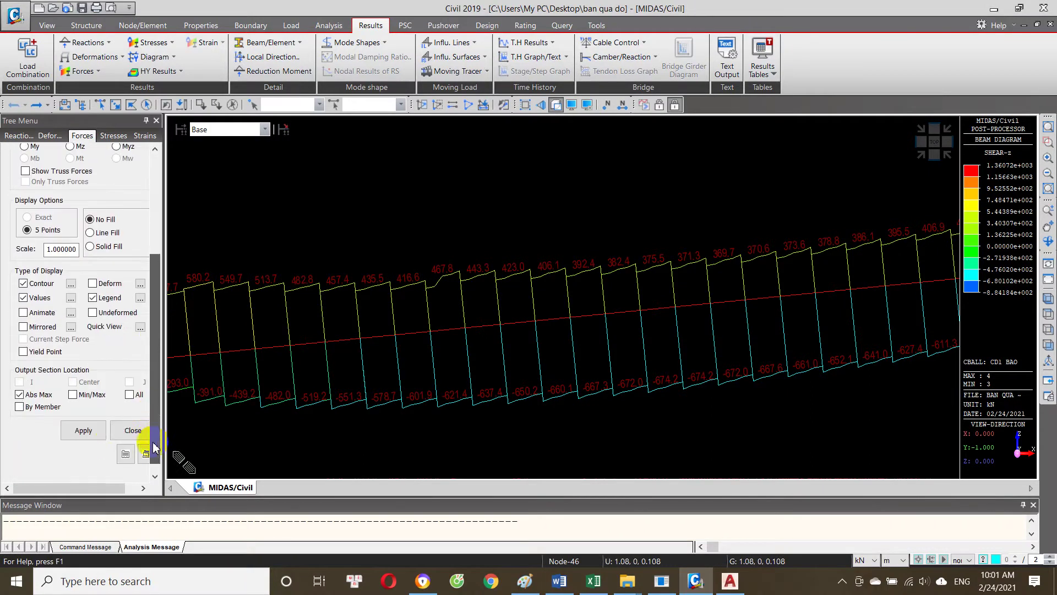
left_click(83, 431)
left_click_drag(334, 358, 620, 314)
scroll(589, 341, "down", 2)
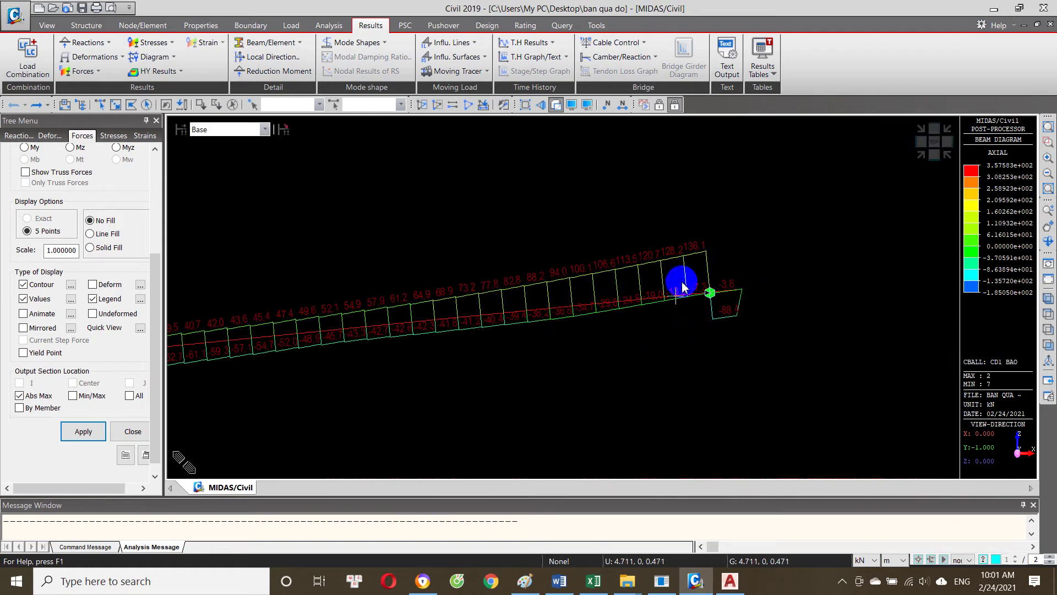
left_click(593, 581)
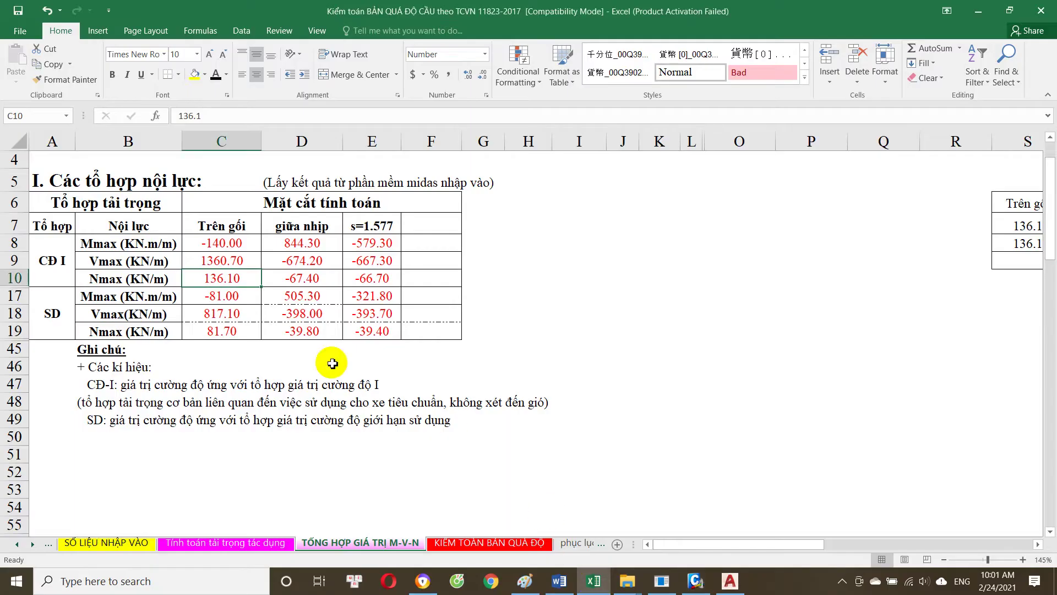
left_click(296, 284)
left_click(436, 329)
left_click(695, 581)
mouse_move(437, 369)
left_mouse_down()
mouse_move(756, 332)
mouse_move(747, 338)
left_mouse_up()
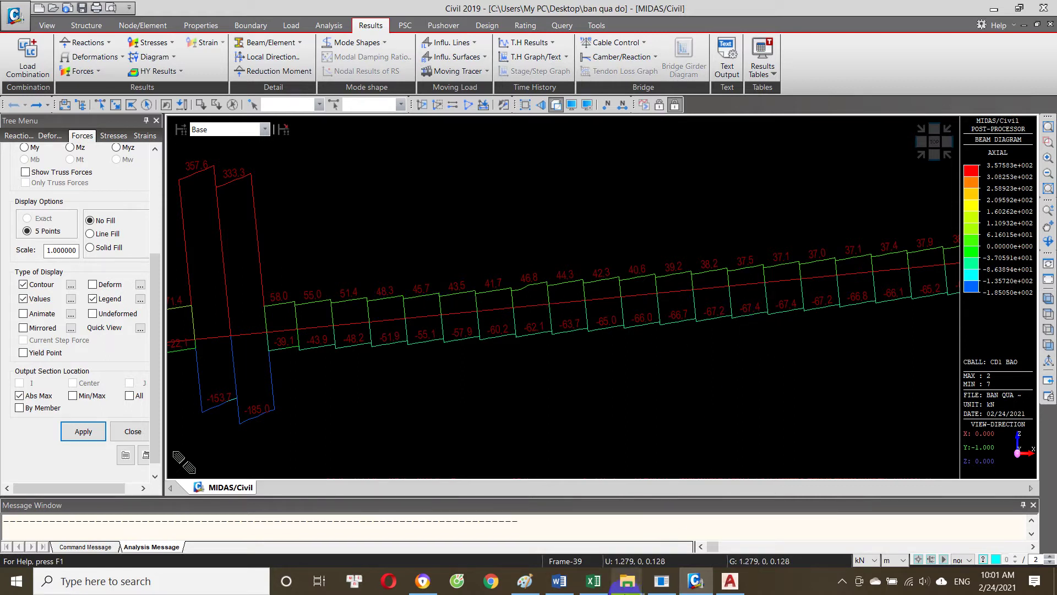
left_click(605, 585)
left_click(331, 278)
left_click(372, 278)
left_click(706, 587)
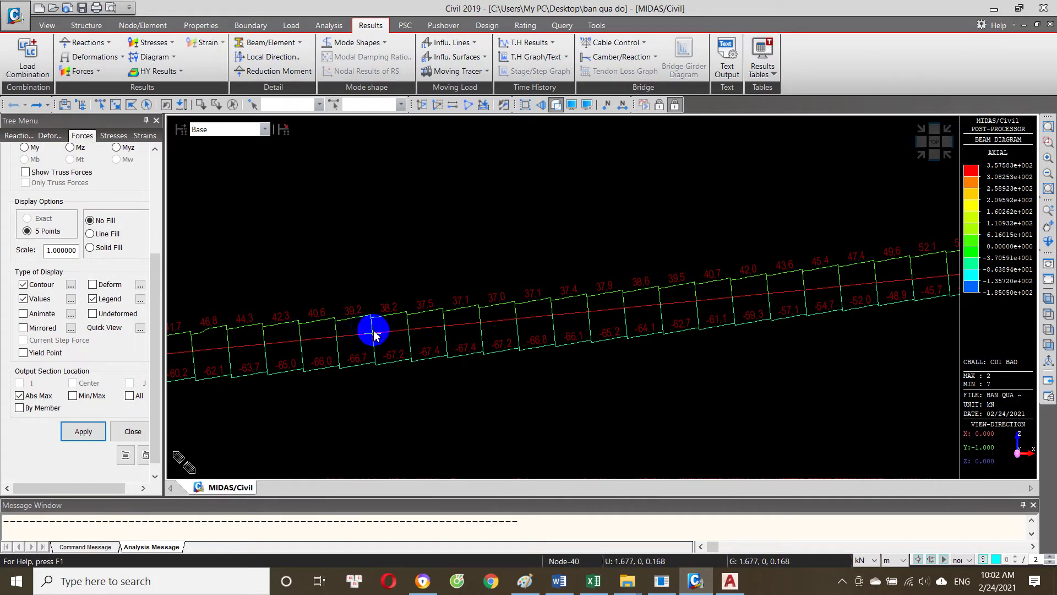
left_click(338, 336)
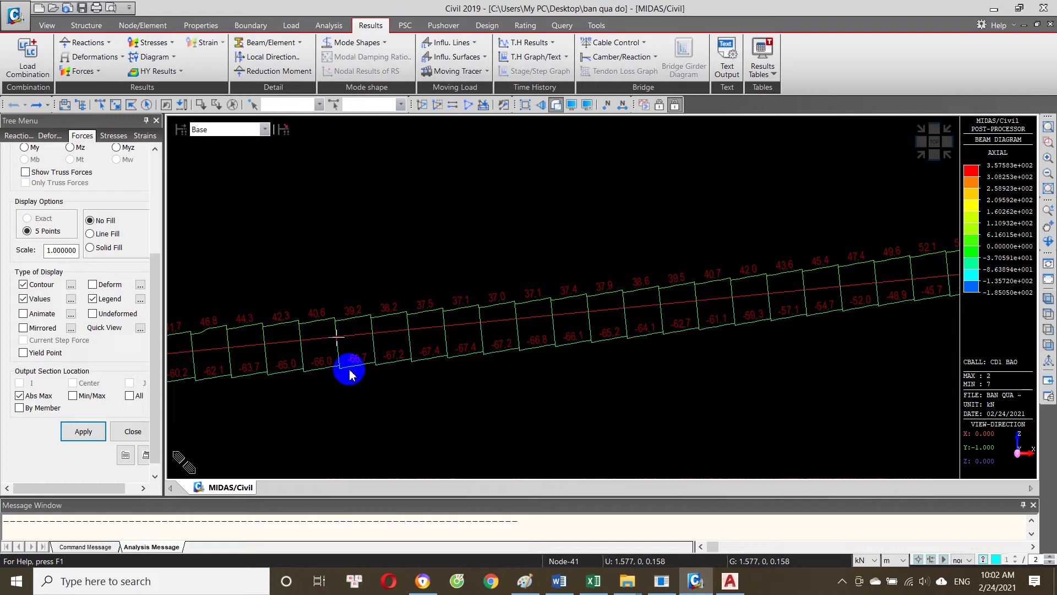
left_click(594, 578)
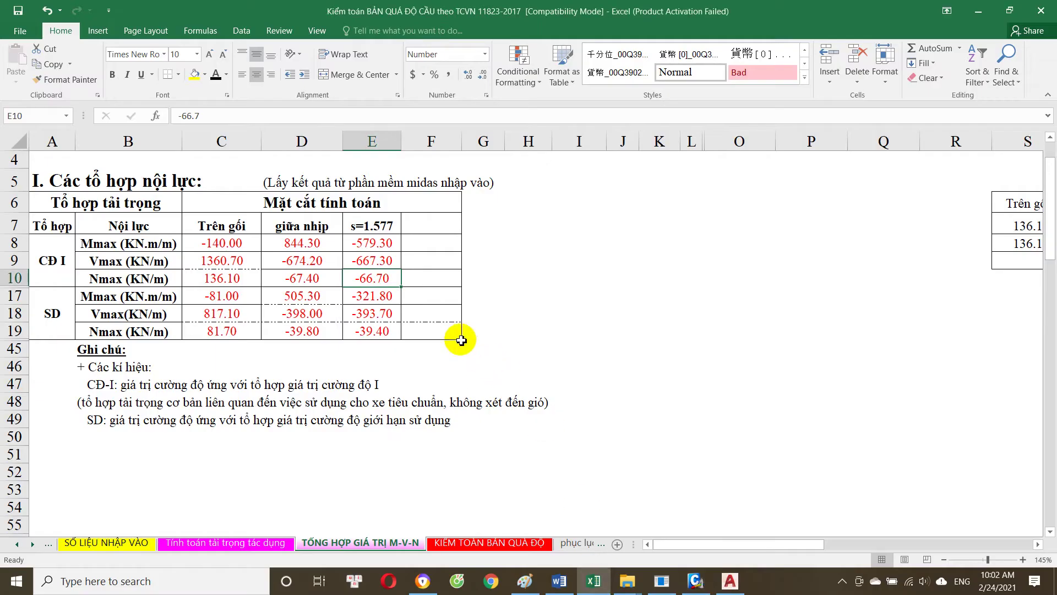
left_click(301, 296)
scroll(297, 305, "down", 1)
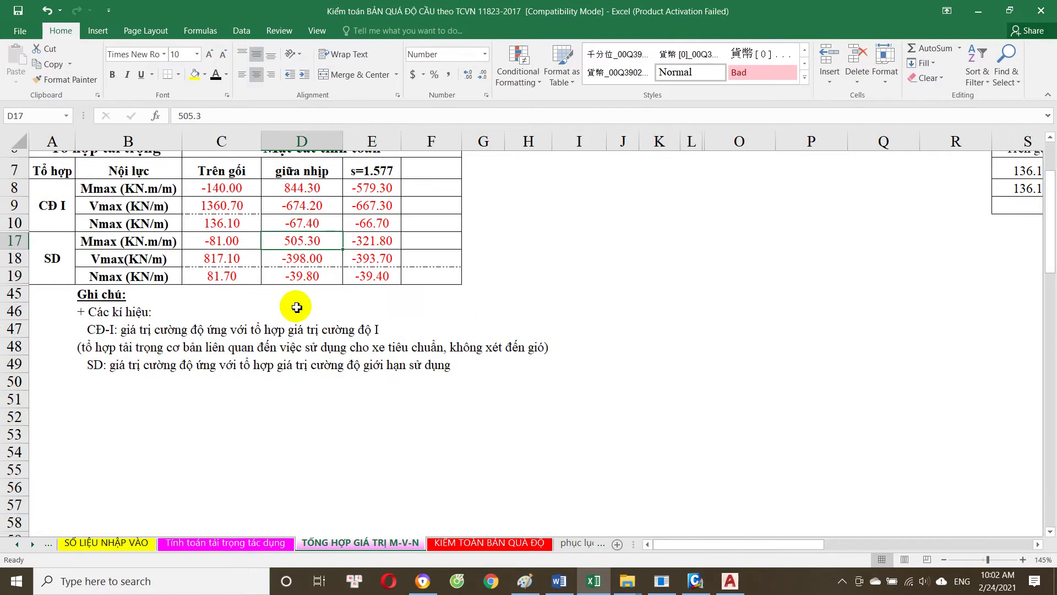
left_click(233, 235)
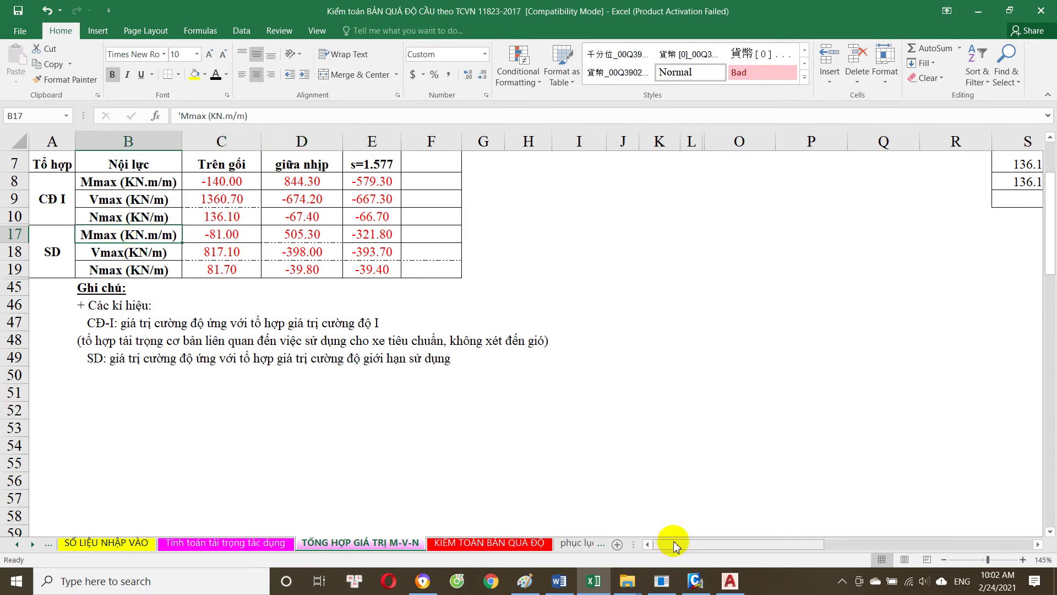
left_click(696, 580)
left_click_drag(154, 293, 158, 201)
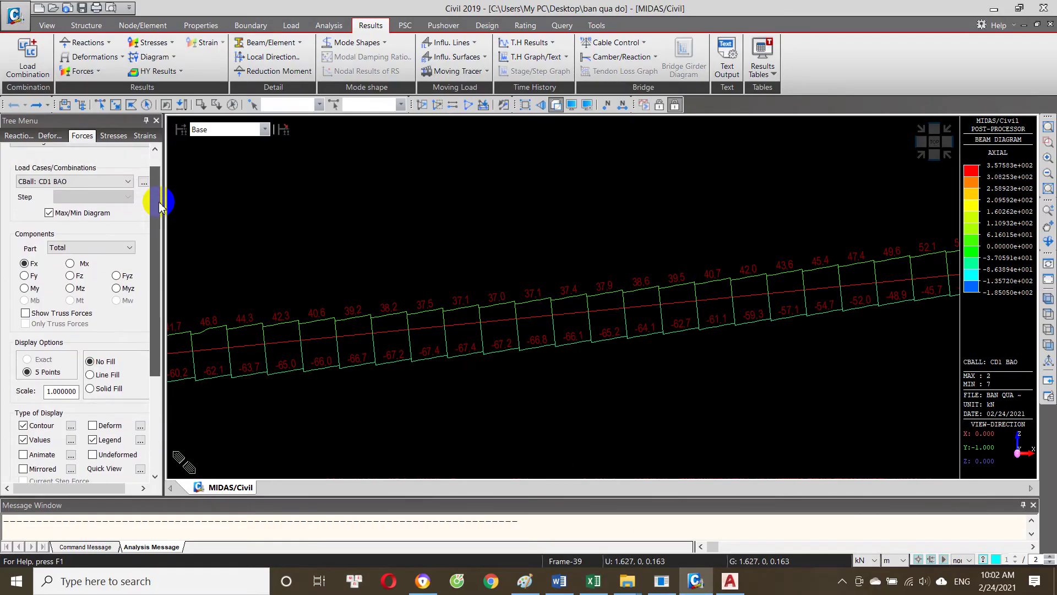
Step: Redraw the beam diagram as bending moment My for the CBall: SD BAO combination
left_click(110, 181)
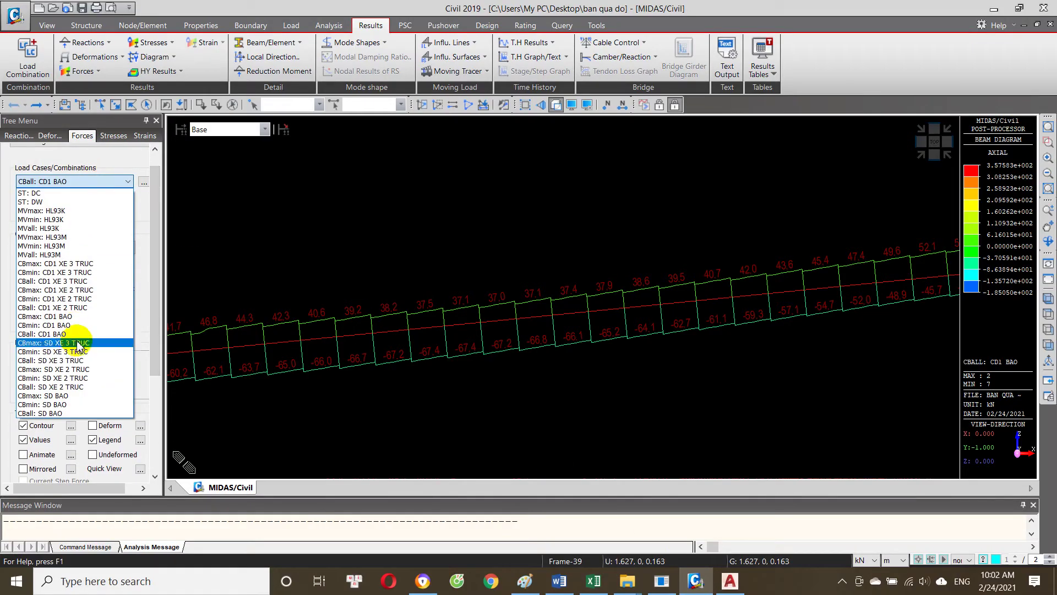
left_click(75, 412)
scroll(132, 419, "down", 5)
left_click(83, 430)
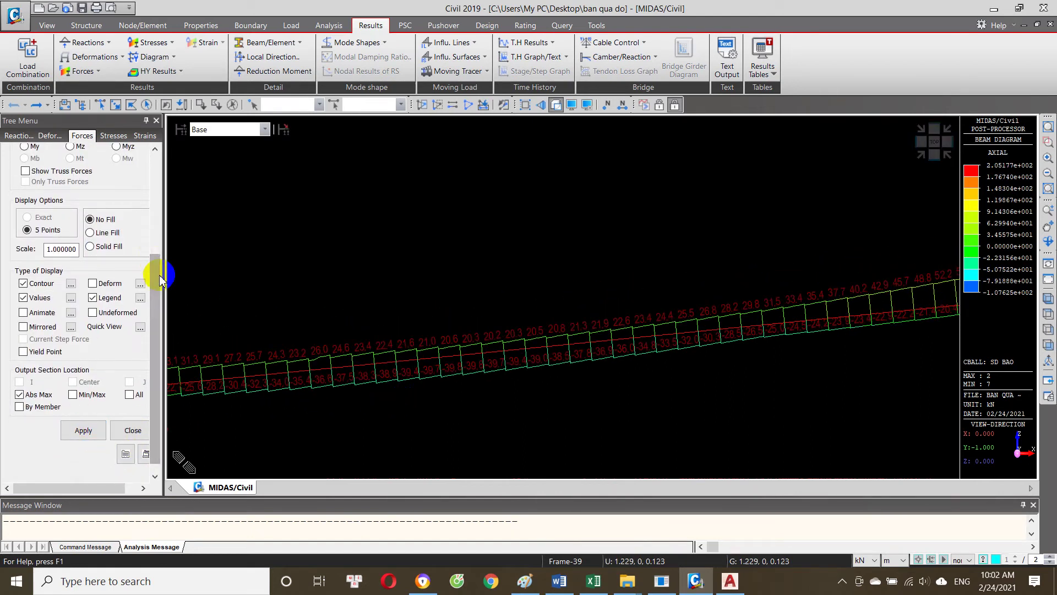
left_click_drag(155, 274, 156, 192)
left_click(24, 298)
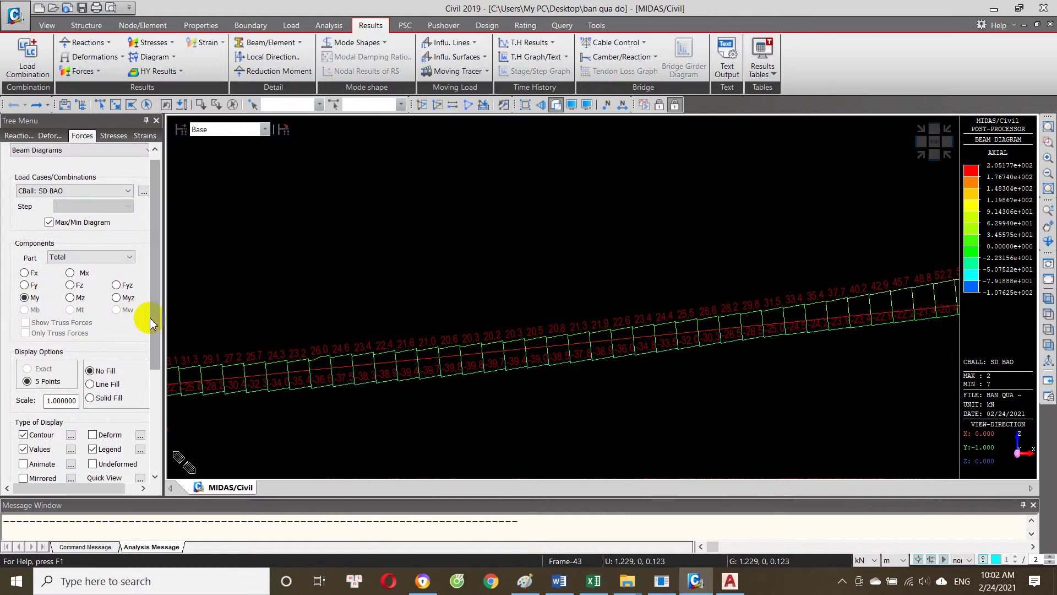
left_click_drag(156, 319, 156, 420)
left_click(83, 419)
Step: Compare the SD BAO moment diagram with the workbook's SD Mmax values
left_click_drag(655, 388, 503, 377)
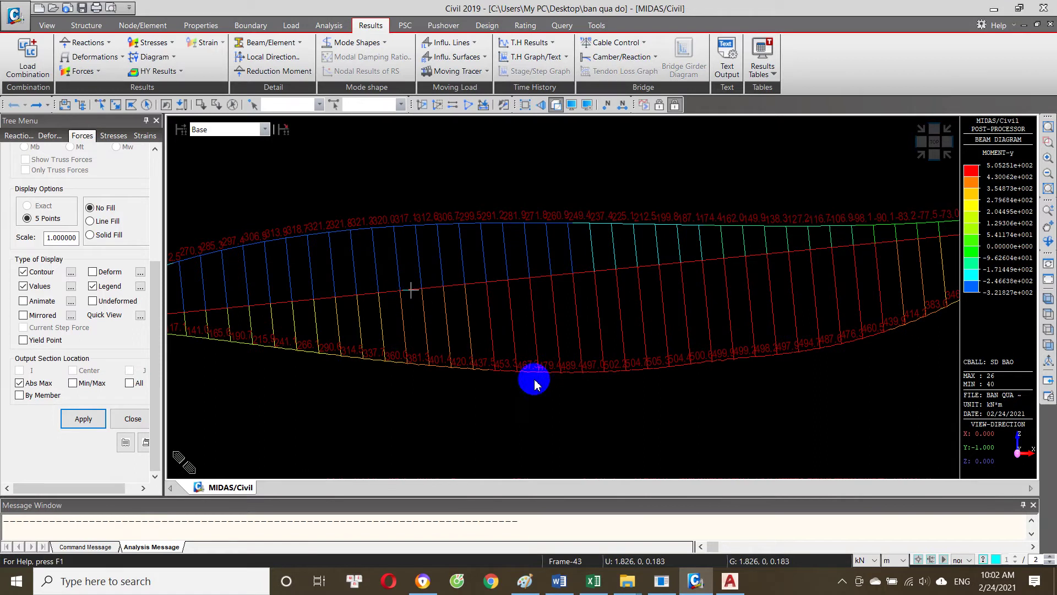
mouse_move(696, 384)
left_mouse_down()
mouse_move(484, 388)
mouse_move(510, 354)
left_mouse_up()
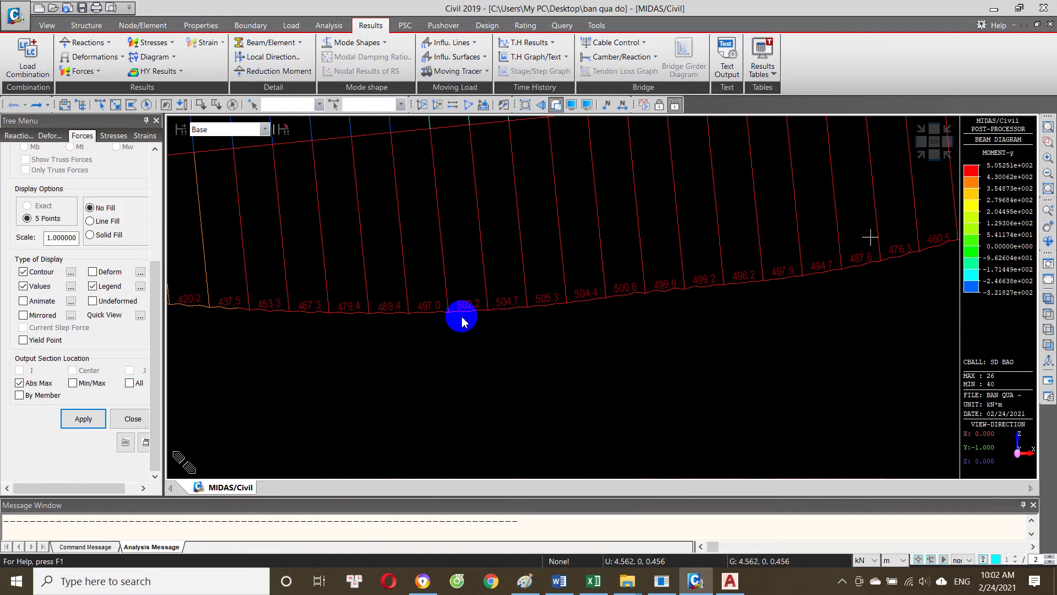
left_click_drag(554, 341, 607, 349)
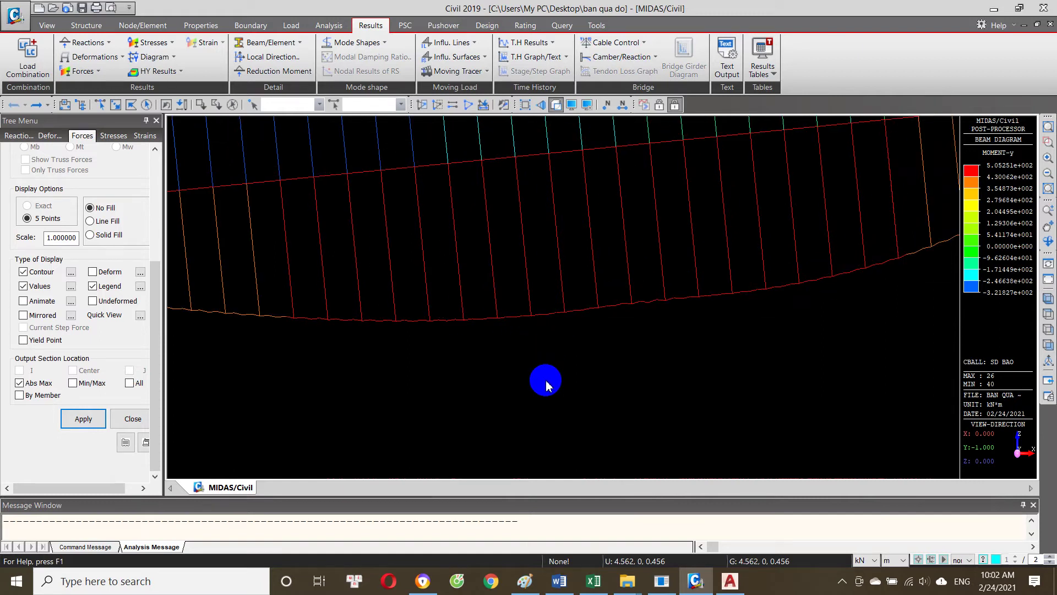
scroll(585, 385, "down", 1)
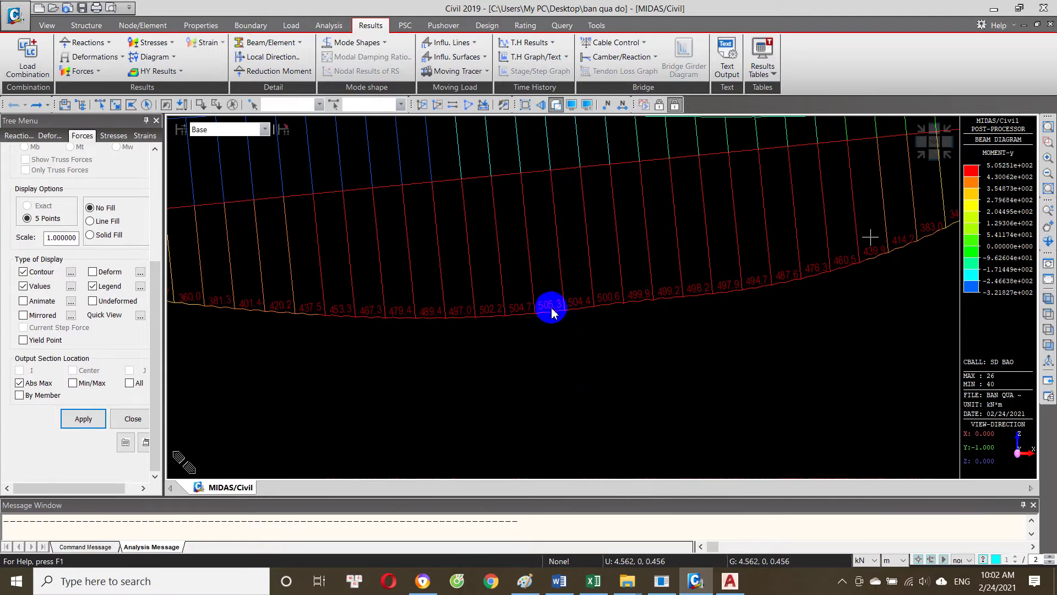
left_click(593, 581)
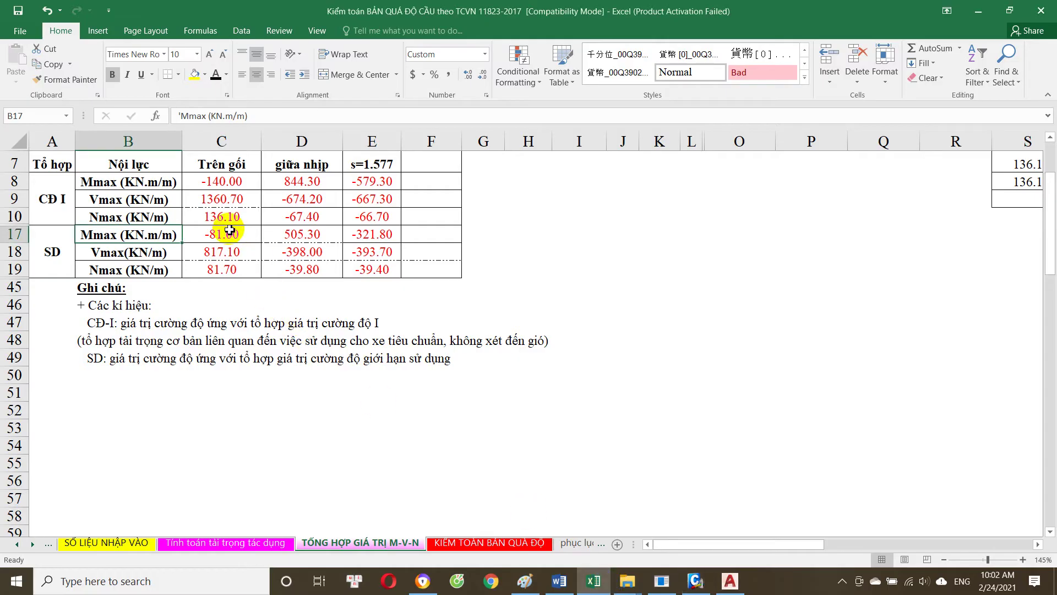
left_click(306, 239)
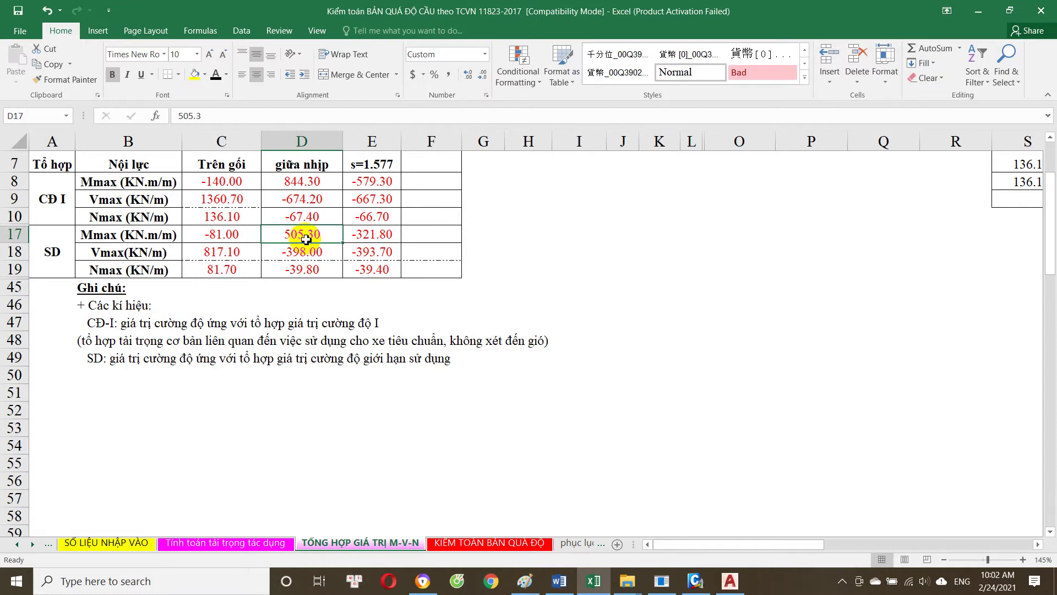
left_click(235, 240)
left_click(379, 237)
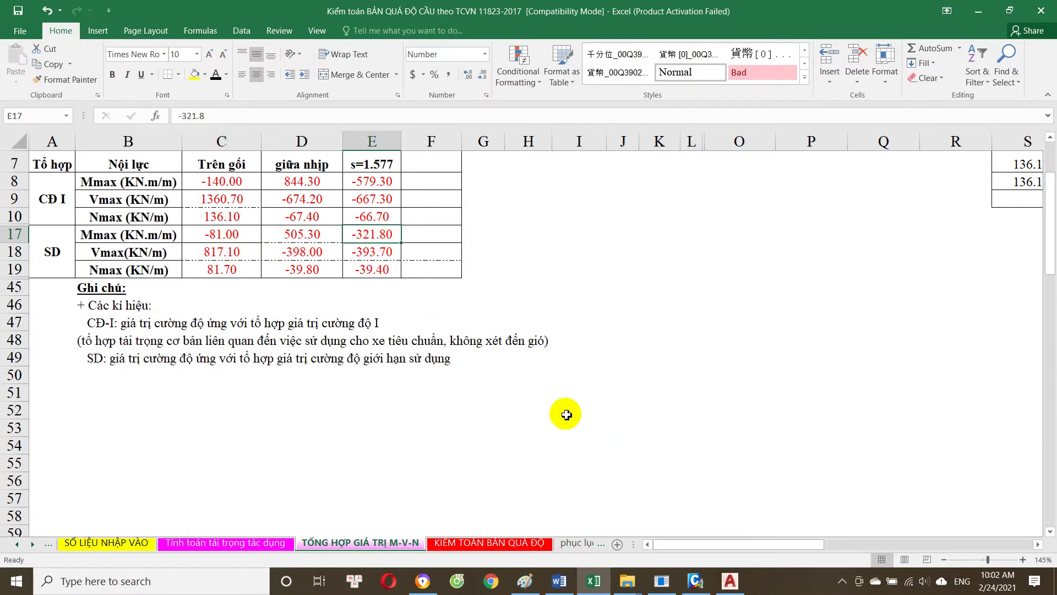
left_click(696, 581)
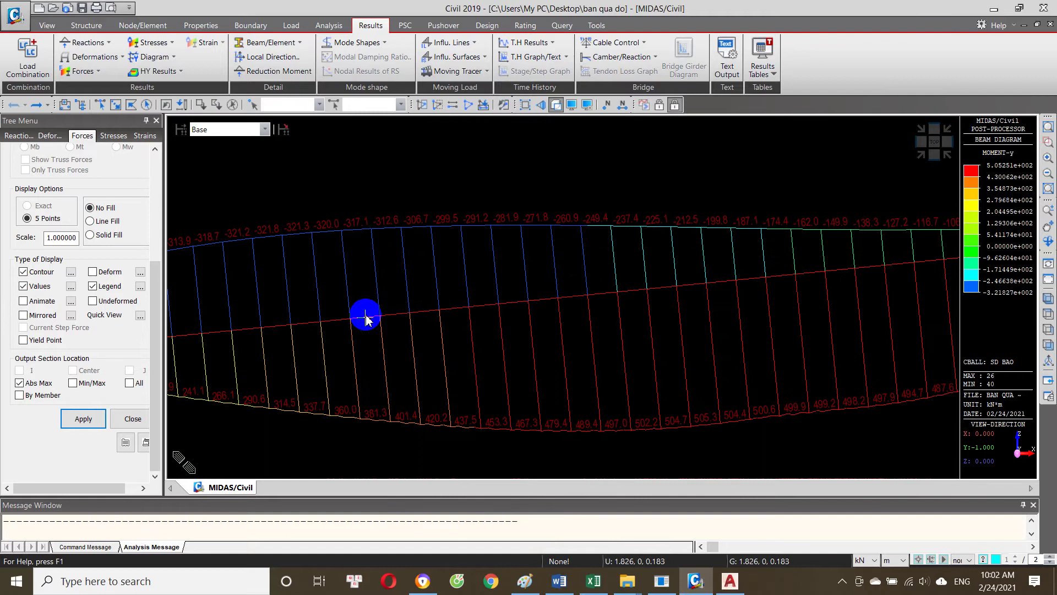
left_click_drag(371, 316, 536, 366)
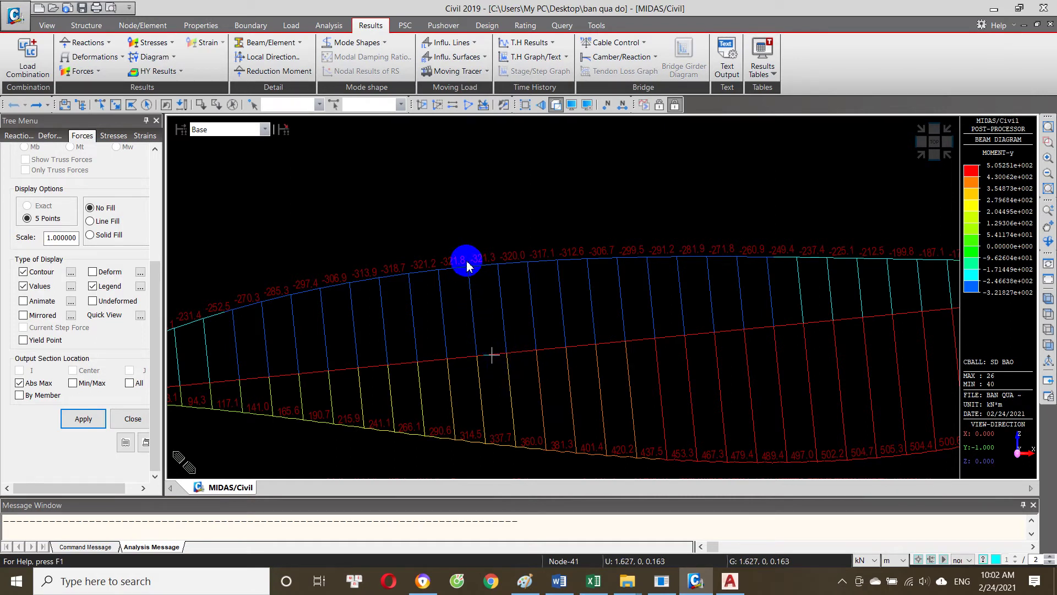
Step: Review the SD Nmax axial force values, then go to the KIỂM TOÁN BẢN QUÁ ĐỘ sheet
left_click(592, 581)
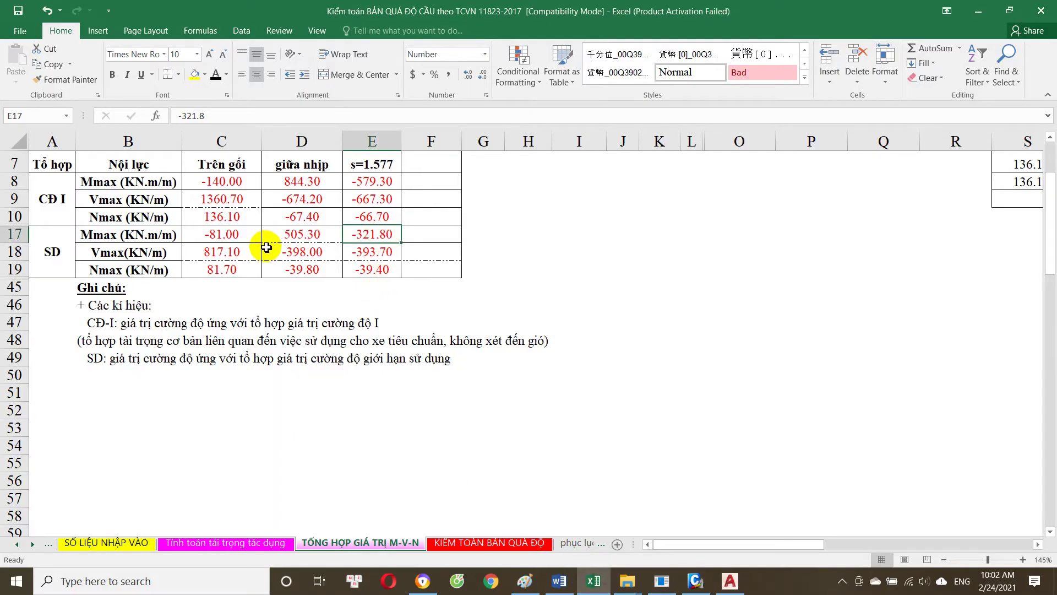
left_click(233, 249)
left_click(236, 270)
left_click(299, 269)
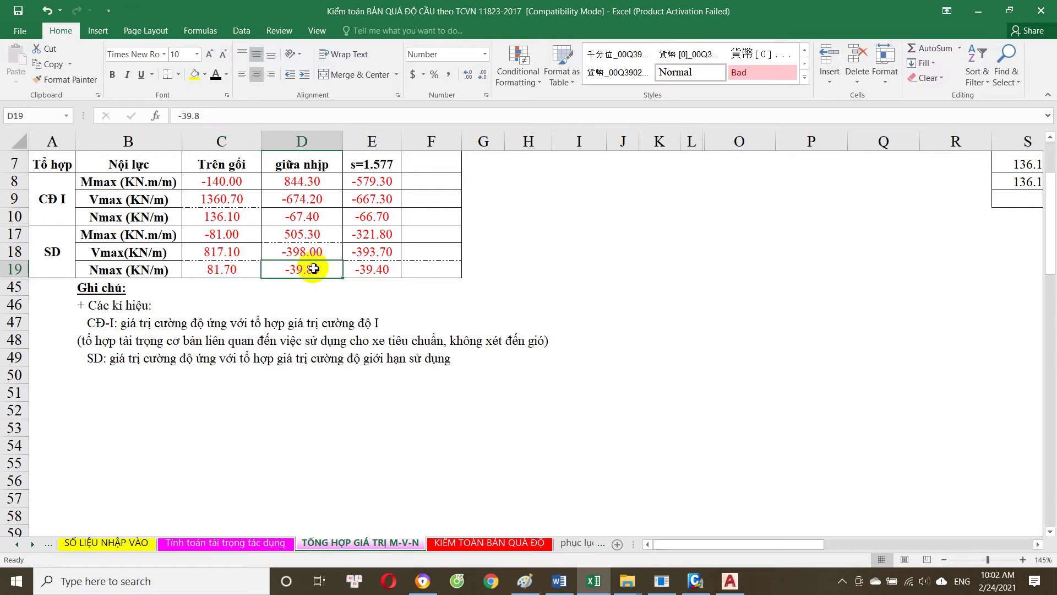
left_click(360, 270)
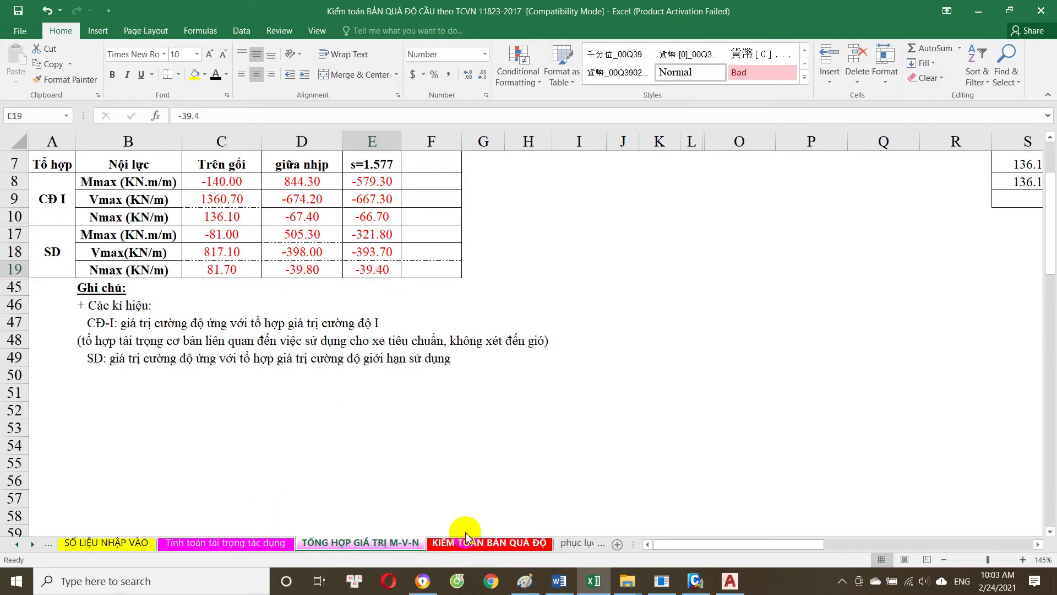
left_click(461, 545)
scroll(441, 472, "up", 3)
Step: Inspect the support moment formula in the flexural resistance table
scroll(346, 401, "up", 5)
scroll(420, 439, "up", 10)
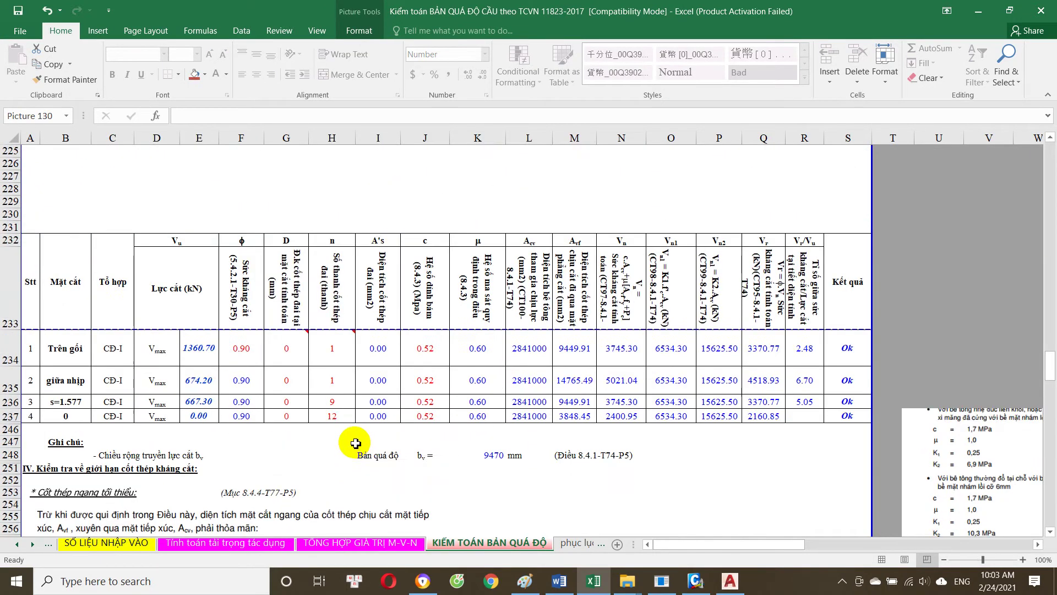
scroll(355, 443, "up", 10)
scroll(283, 390, "up", 8)
scroll(278, 385, "up", 8)
scroll(219, 380, "up", 8)
scroll(216, 385, "up", 10)
scroll(216, 385, "up", 10)
scroll(216, 386, "up", 8)
scroll(216, 386, "up", 10)
scroll(214, 382, "down", 2)
scroll(212, 396, "down", 5)
scroll(165, 341, "up", 7)
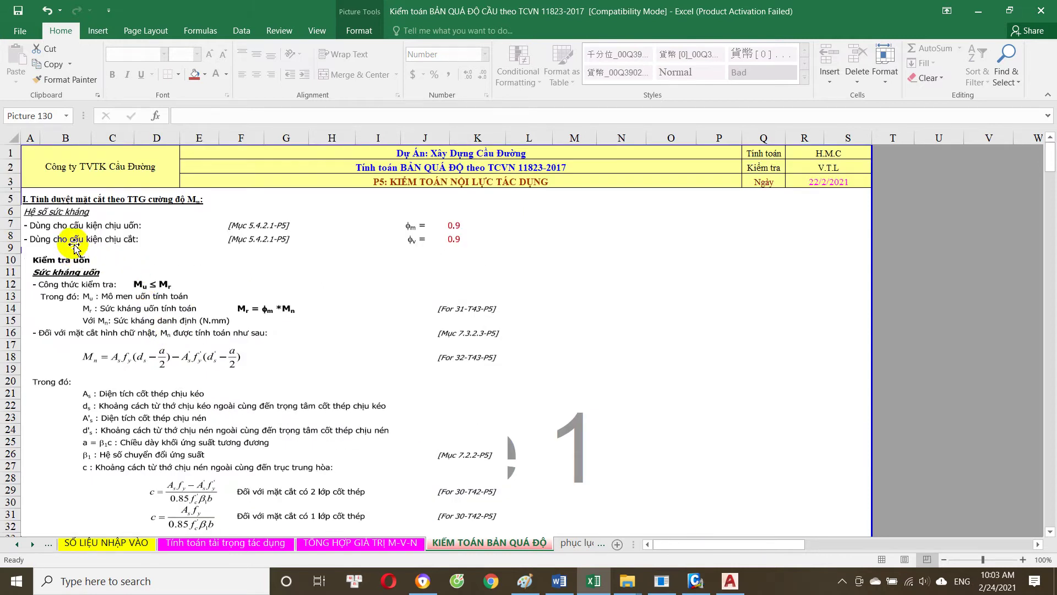
scroll(150, 211, "down", 1)
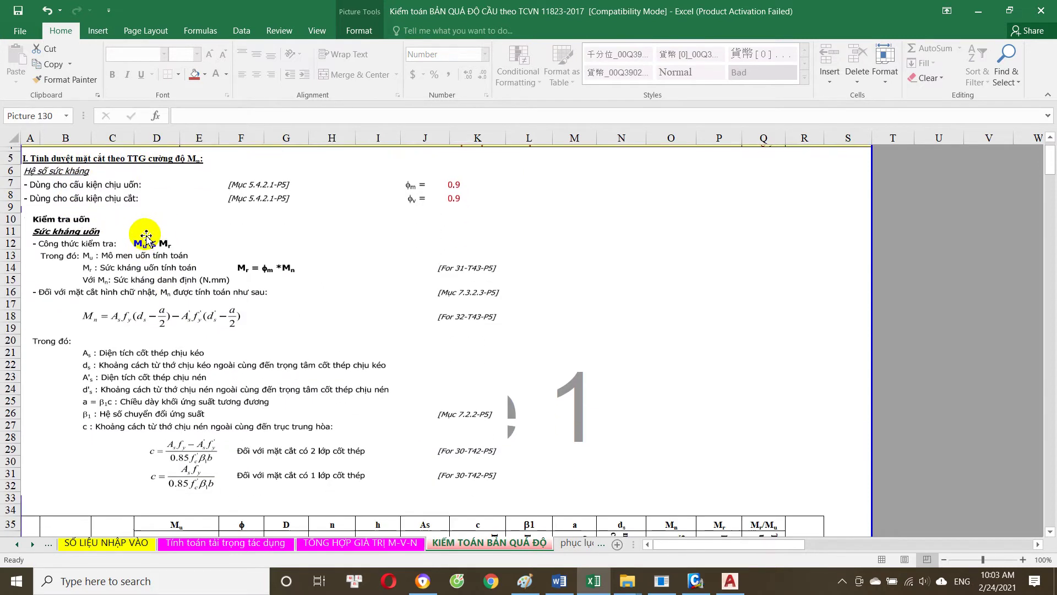
scroll(82, 231, "down", 2)
scroll(193, 349, "down", 4)
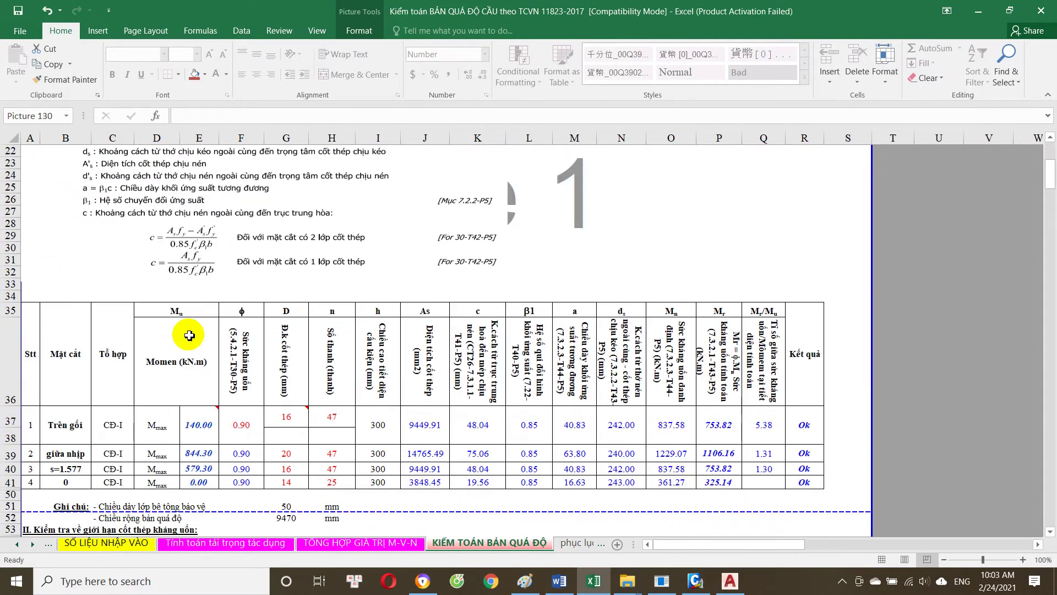
scroll(212, 359, "down", 3)
left_click(203, 322)
double_click(203, 322)
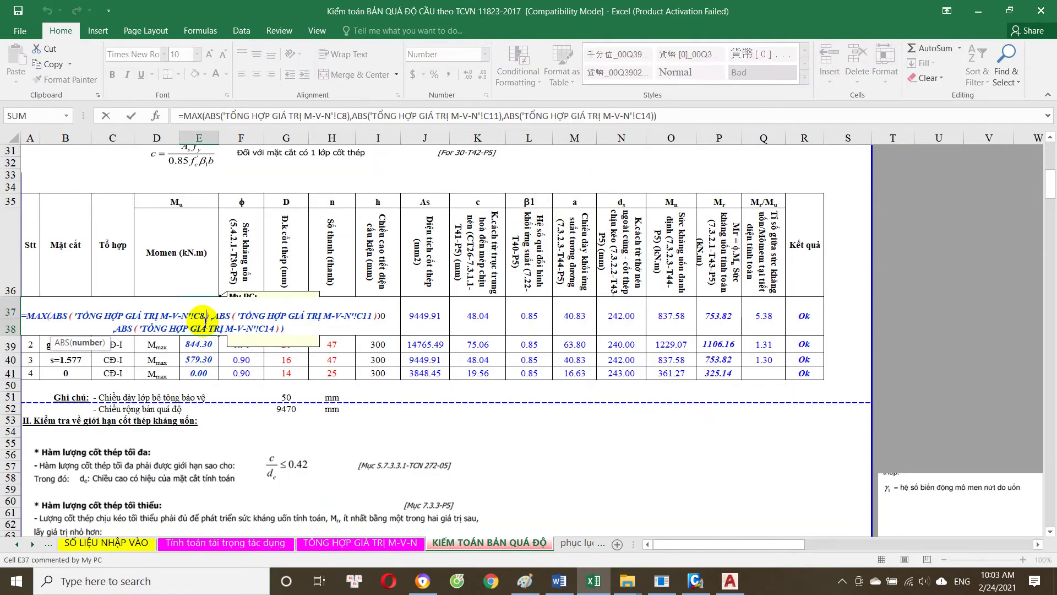
key("Escape")
key("Down")
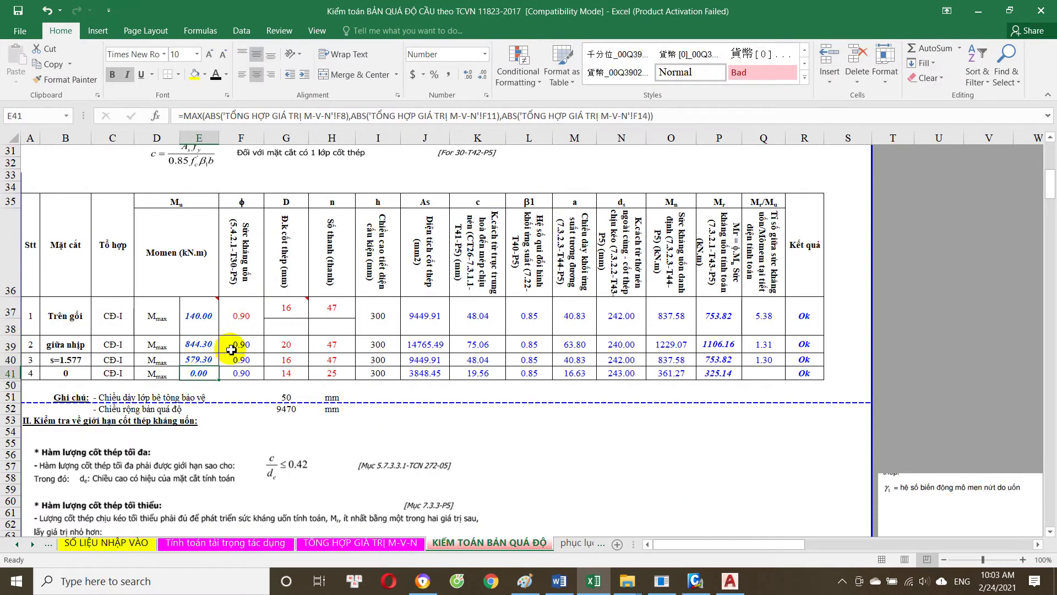
scroll(251, 341, "down", 1)
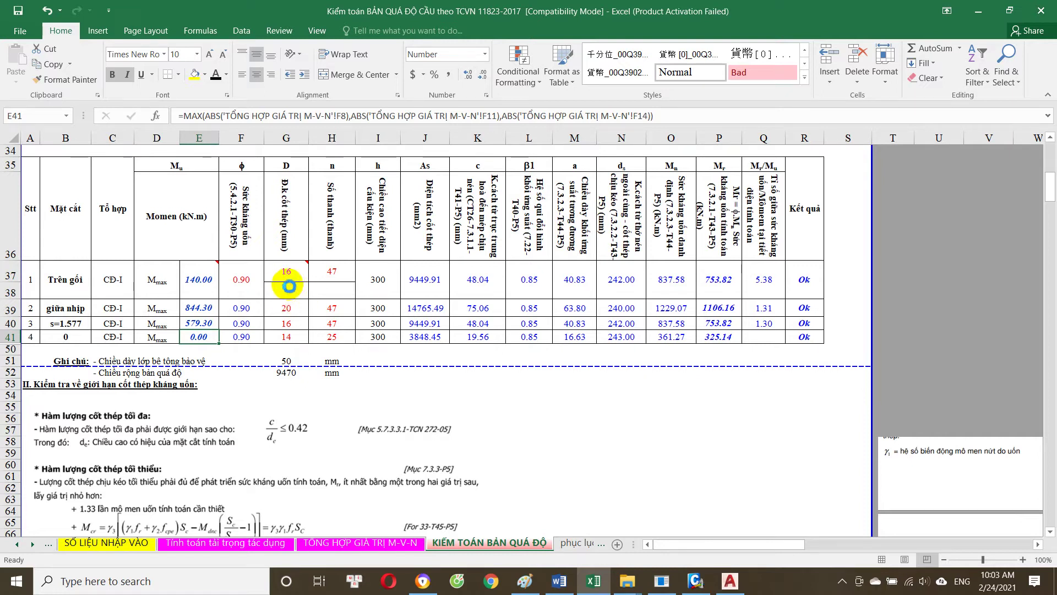
Step: Try extra support bar diameters 14 and 10, then clear the trial entry
left_click(290, 273)
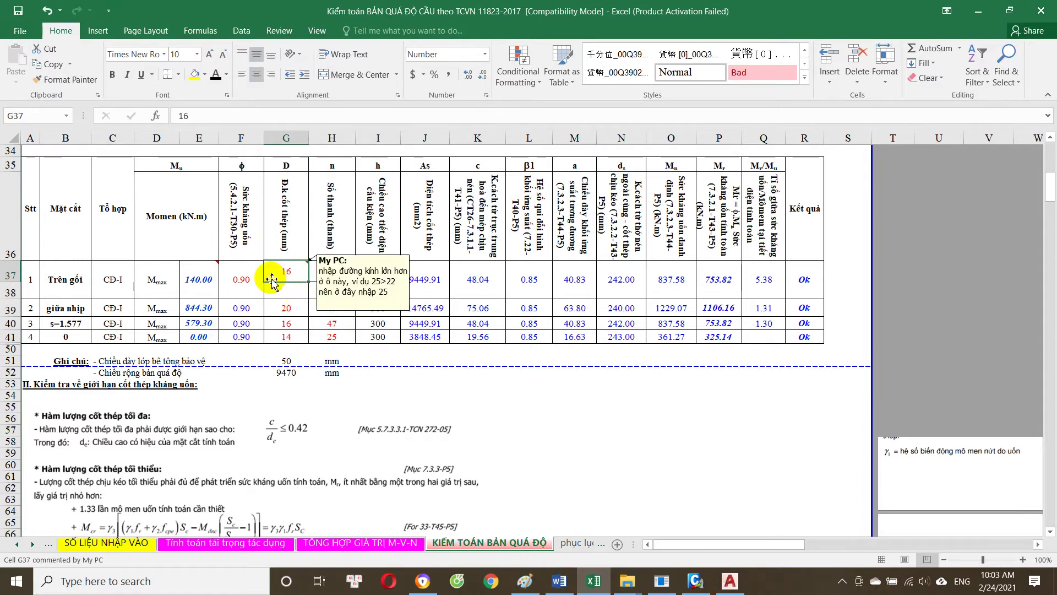
left_click(293, 292)
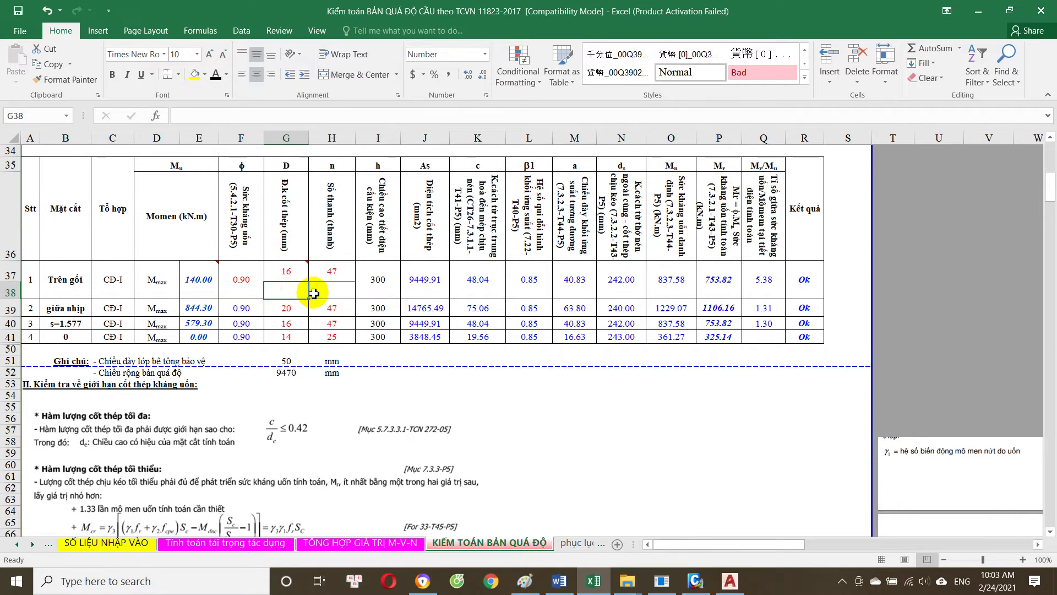
left_click(292, 272)
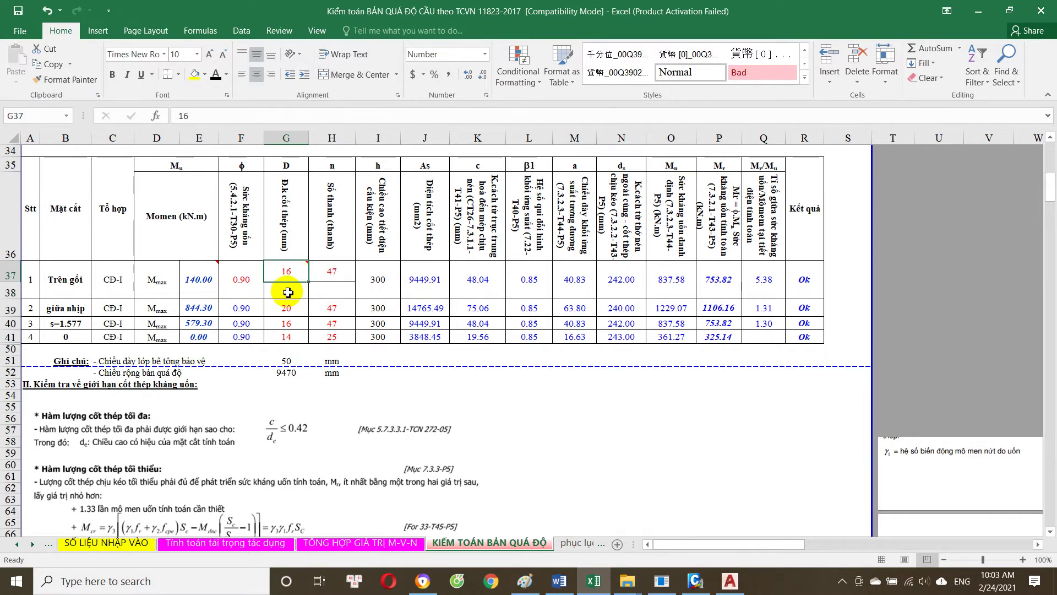
type("14")
left_click(339, 291)
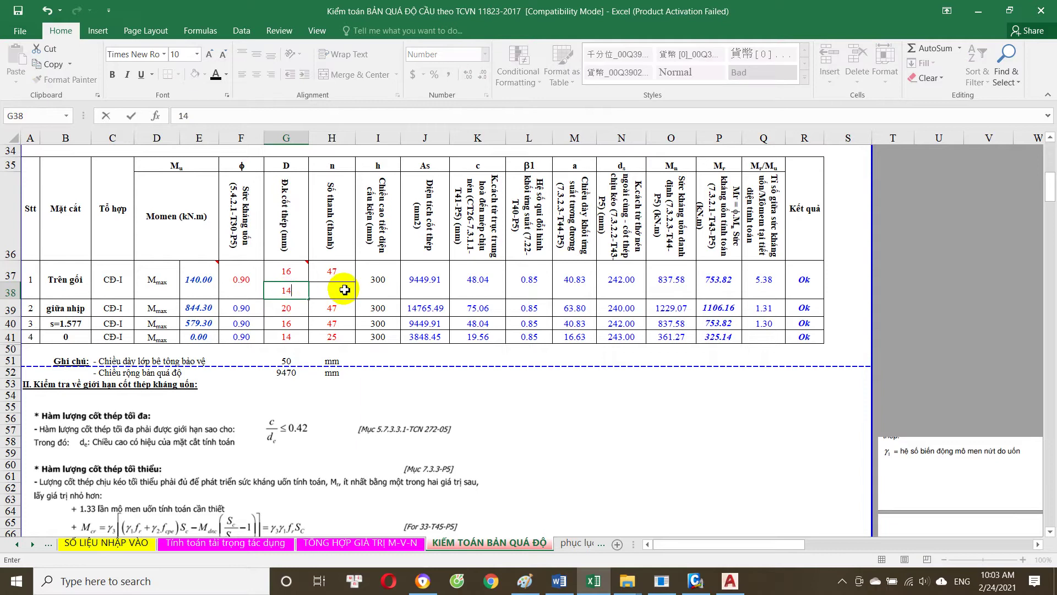
type("10")
key("Return")
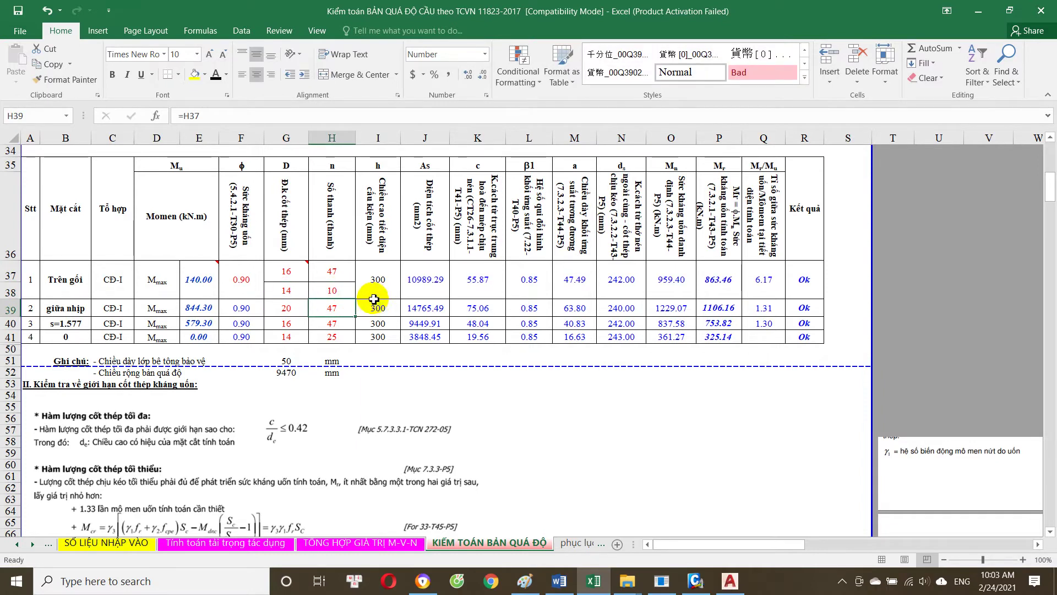
left_click(286, 297)
type("0")
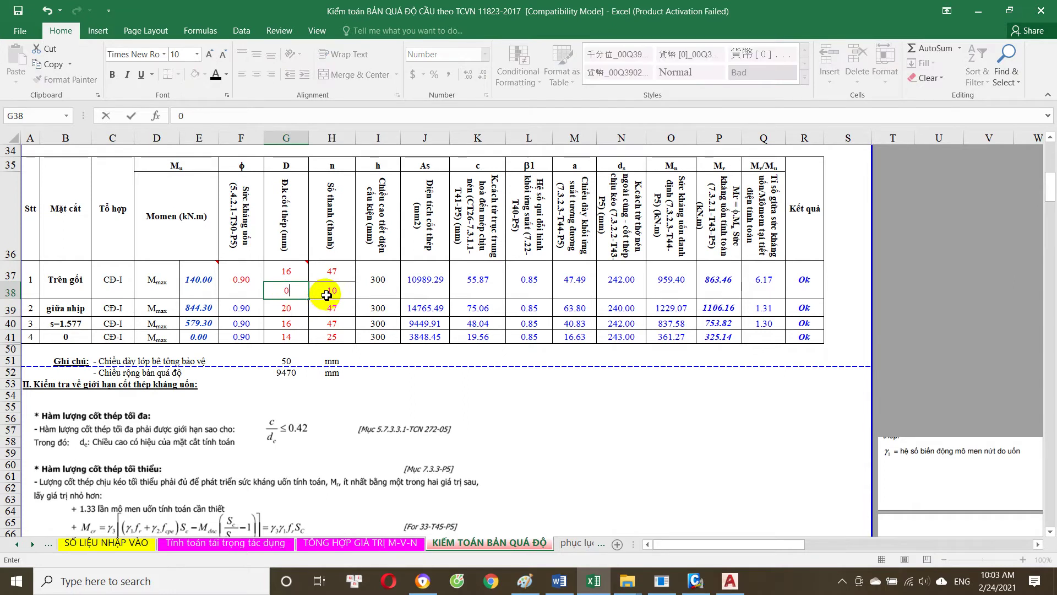
left_click(336, 297)
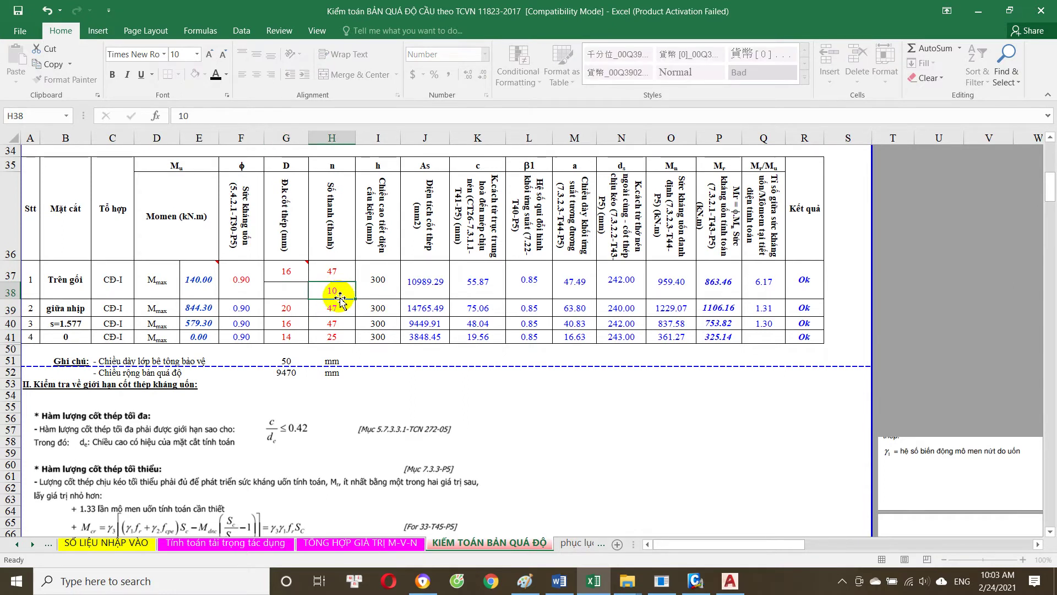
Step: Merge the support-row diameter and bar count cells, then undo the merges
left_click(296, 278)
left_click_drag(296, 285, 298, 289)
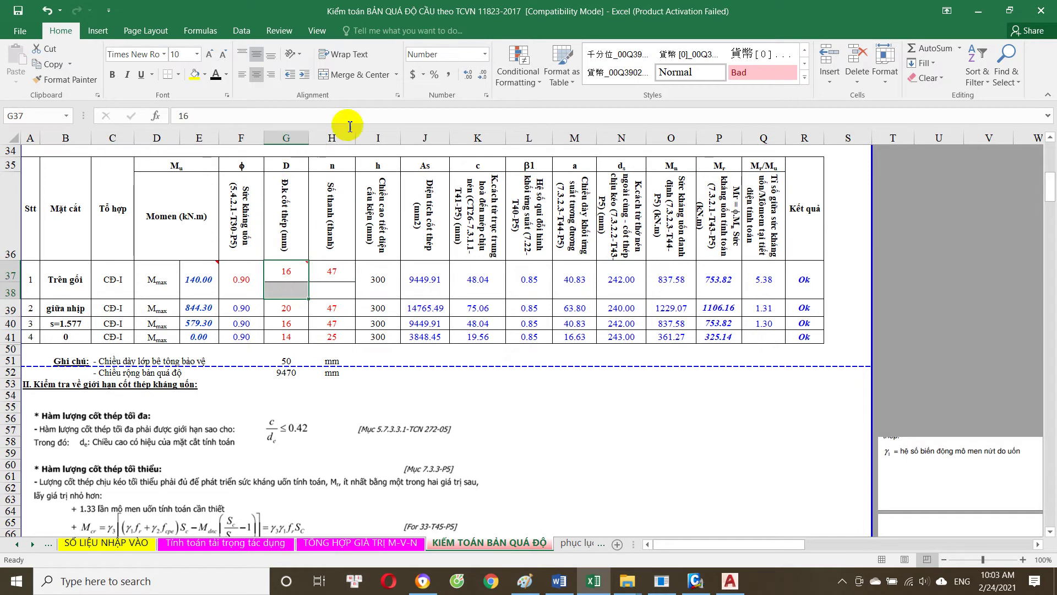
left_click(368, 82)
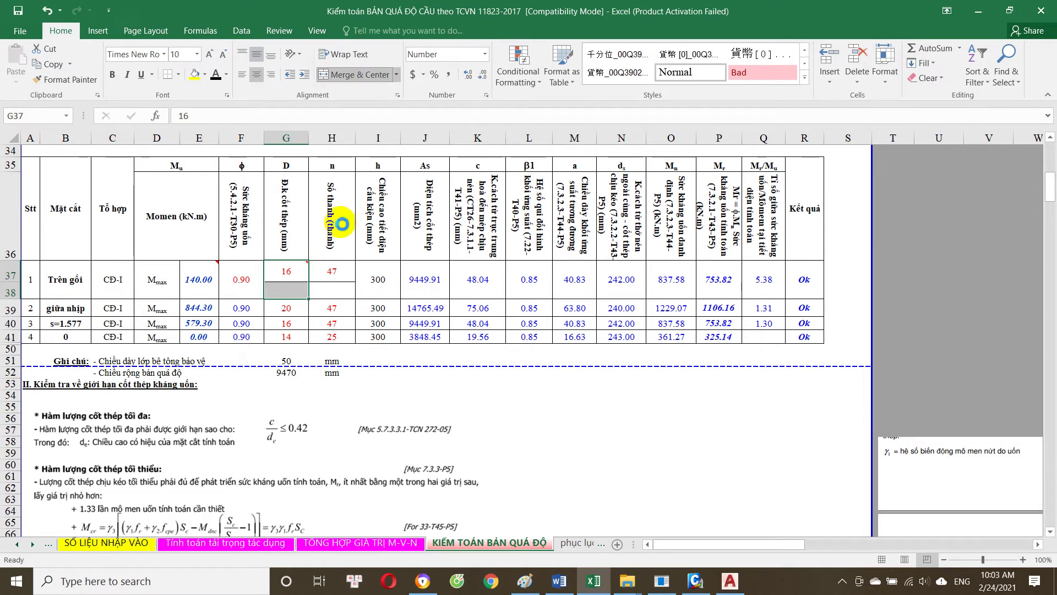
left_click_drag(332, 271, 333, 291)
left_click(374, 101)
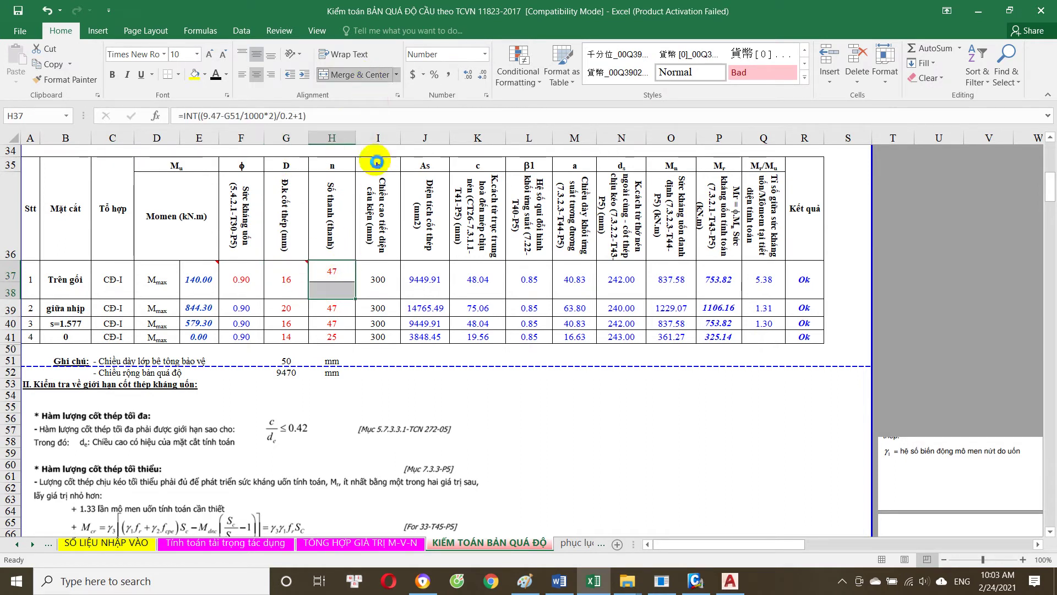
left_click_drag(379, 275, 388, 290)
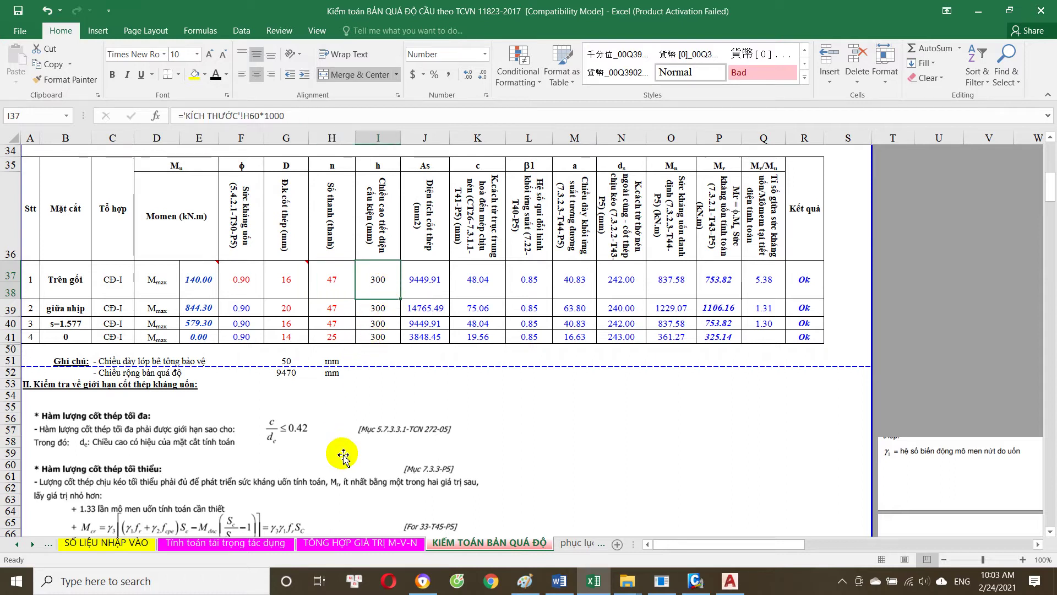
left_click(434, 272)
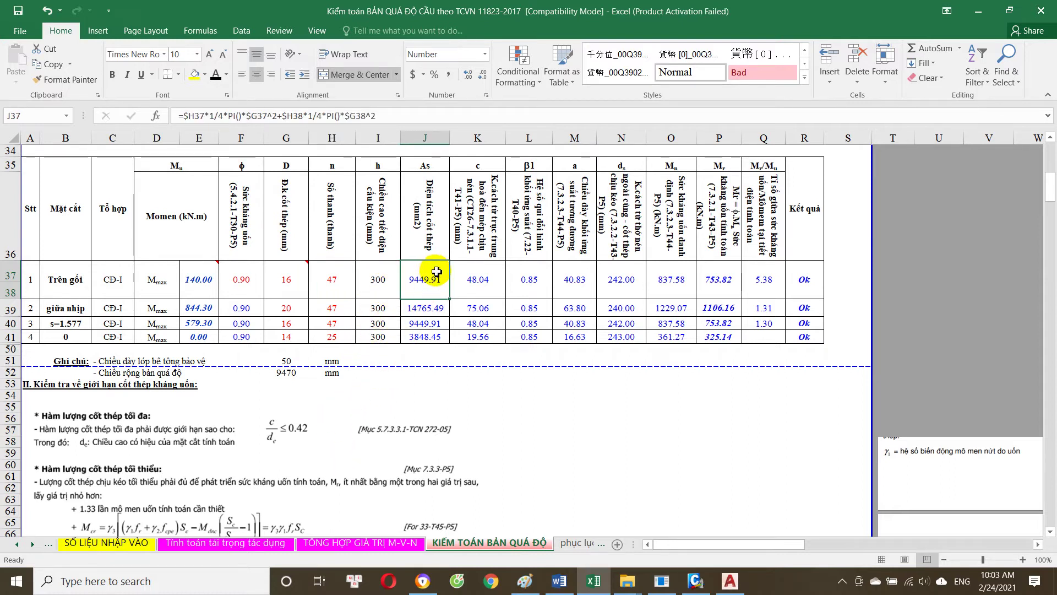
left_click(344, 294)
key("ctrl+z")
key("ctrl+z")
left_click(325, 292)
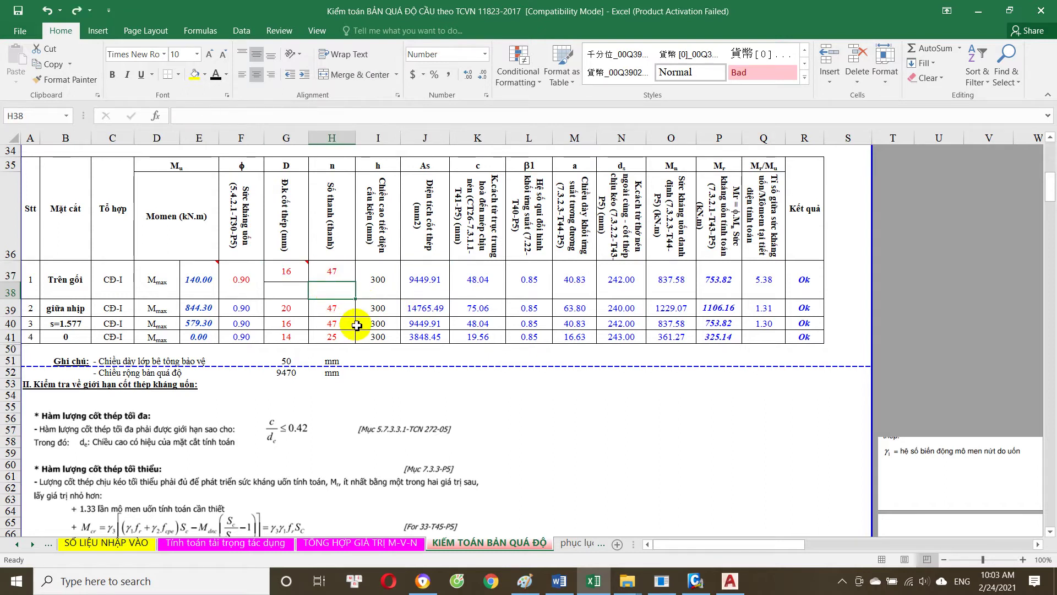
Step: Check the section depth formulas and hide the fourth section row
double_click(387, 280)
left_click(382, 307)
left_click(378, 323)
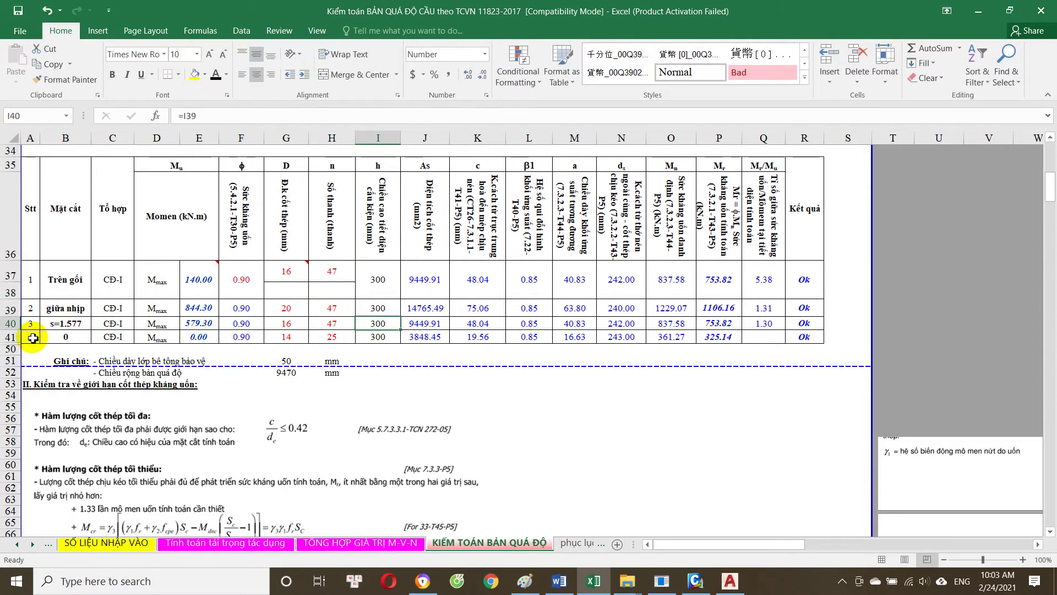
left_click(11, 336)
right_click(19, 341)
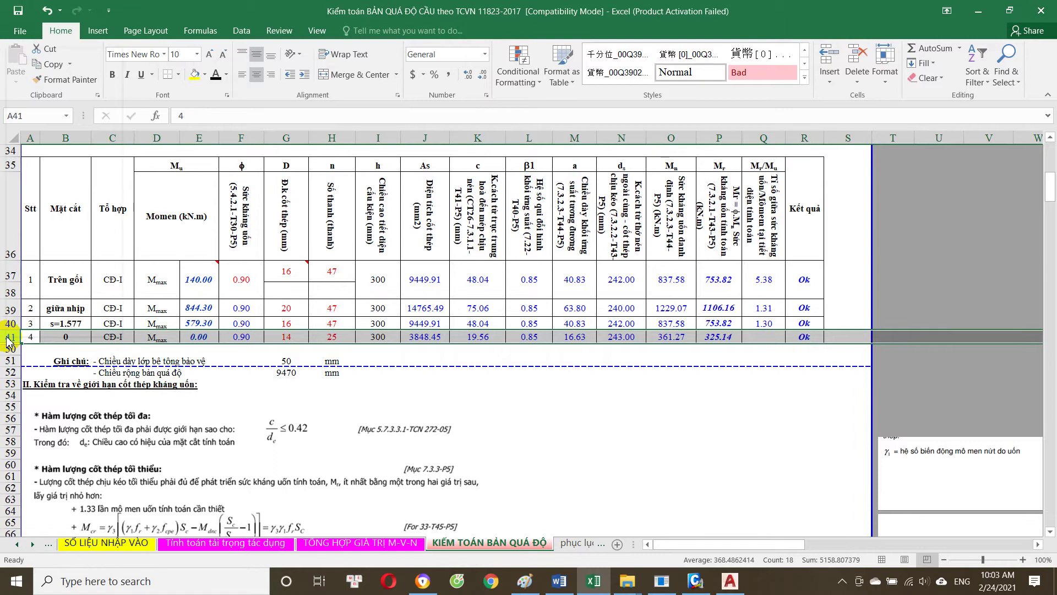
right_click(17, 338)
left_click(36, 227)
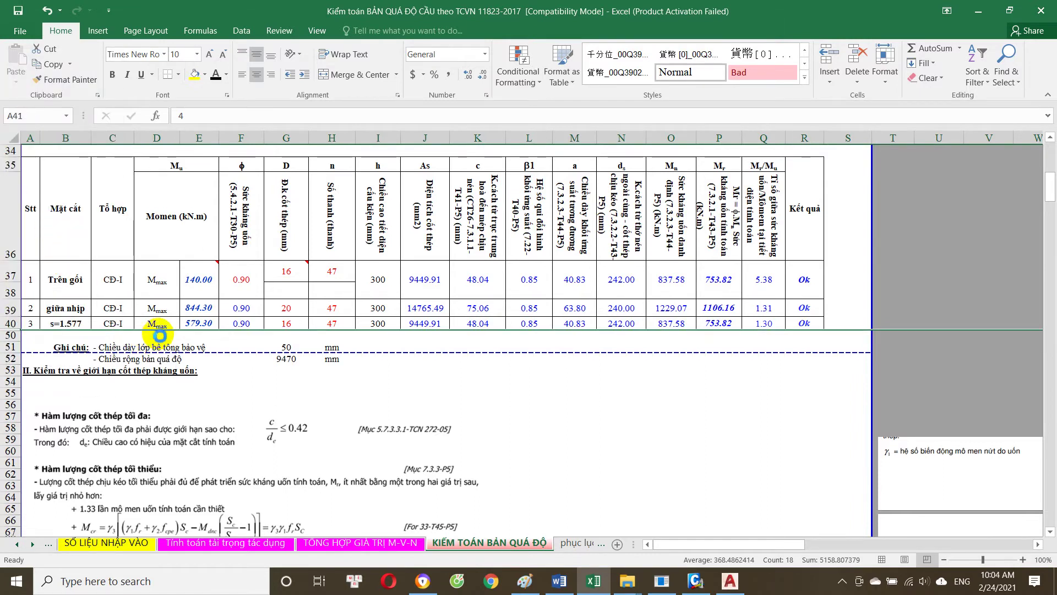
scroll(388, 338, "down", 1)
Step: Scroll down the KIỂM TOÁN BẢN QUÁ ĐỘ sheet to the section 8 check pages
scroll(389, 320, "up", 2)
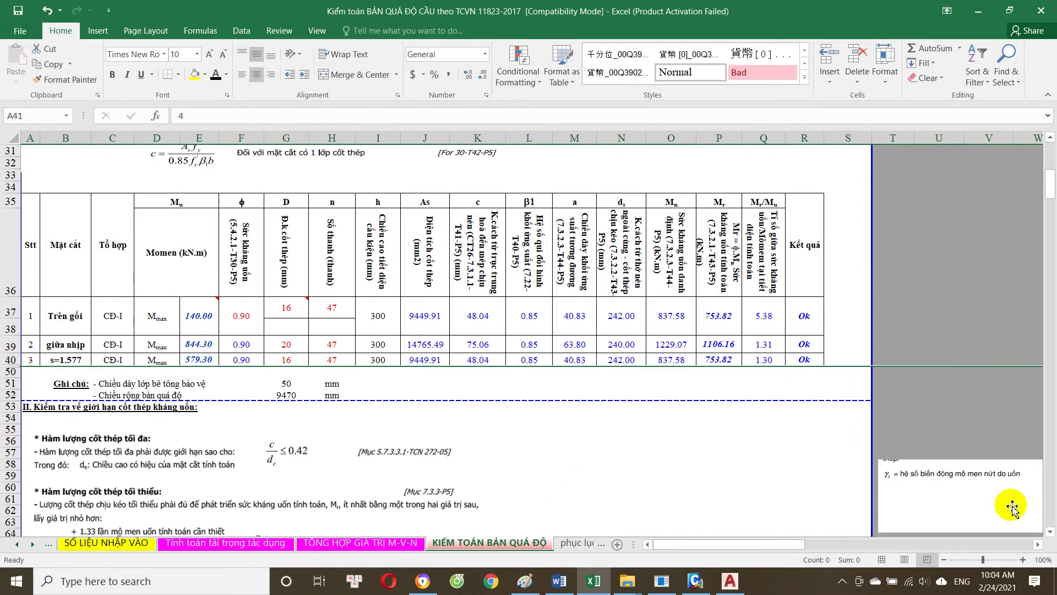
left_click_drag(793, 544, 941, 544)
scroll(483, 309, "down", 2)
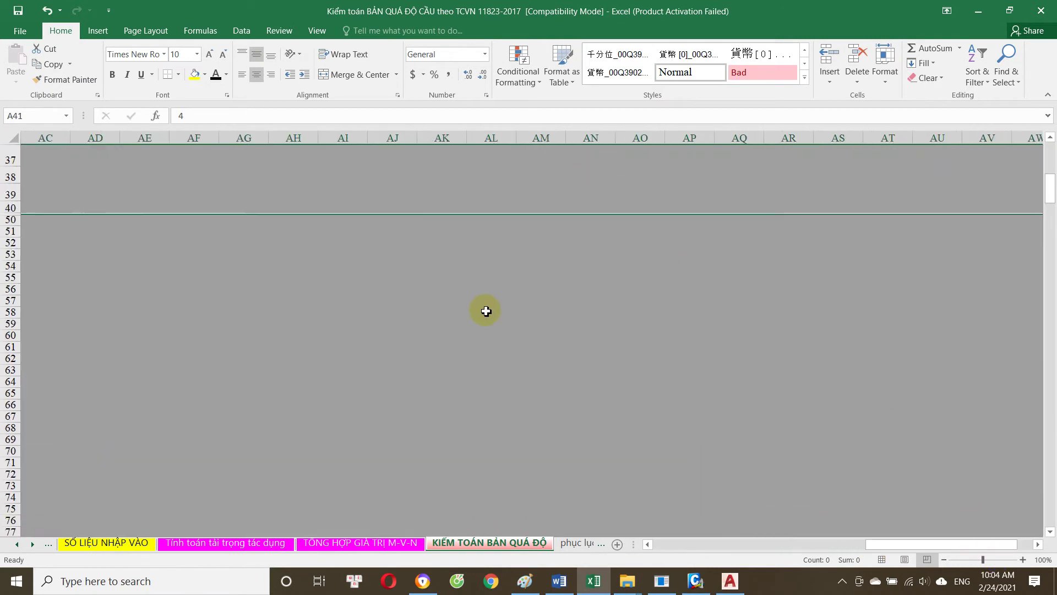
scroll(524, 399, "down", 10)
scroll(553, 441, "down", 8)
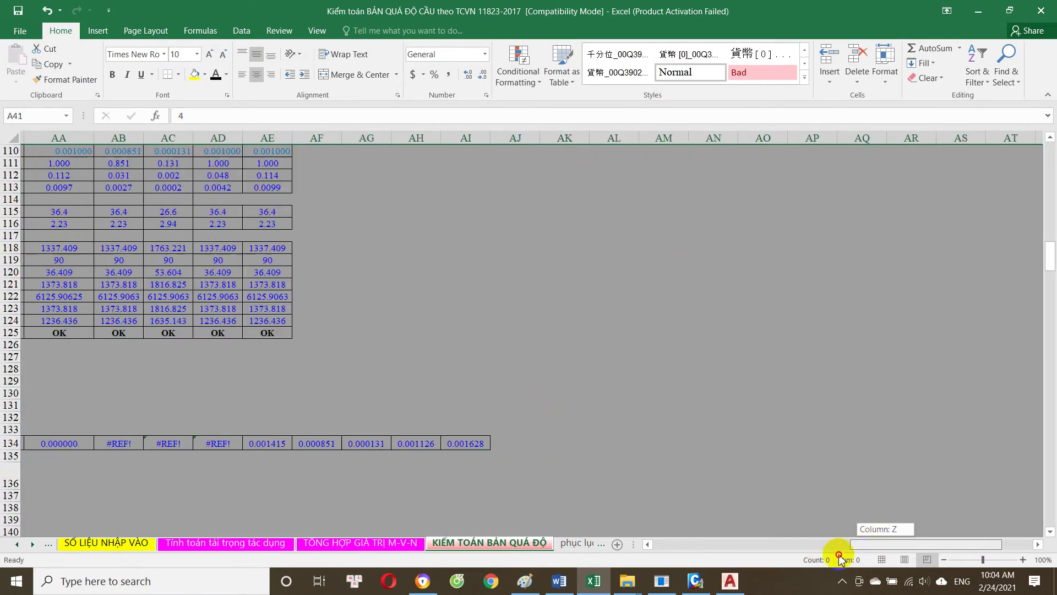
left_click_drag(881, 543, 755, 544)
scroll(625, 361, "up", 5)
scroll(624, 361, "down", 6)
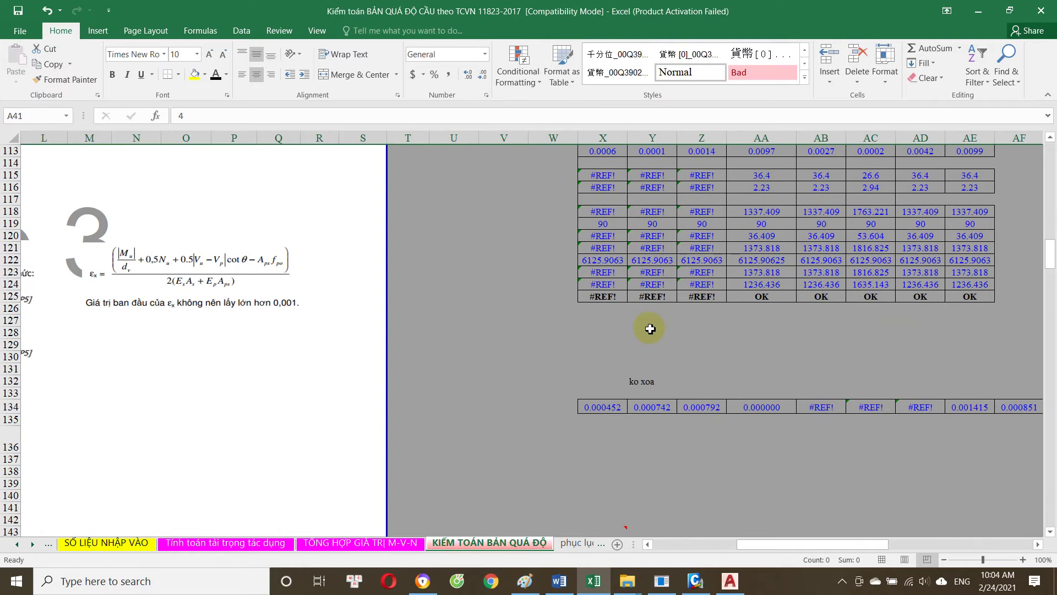
scroll(646, 330, "down", 6)
scroll(645, 338, "up", 5)
scroll(645, 338, "down", 6)
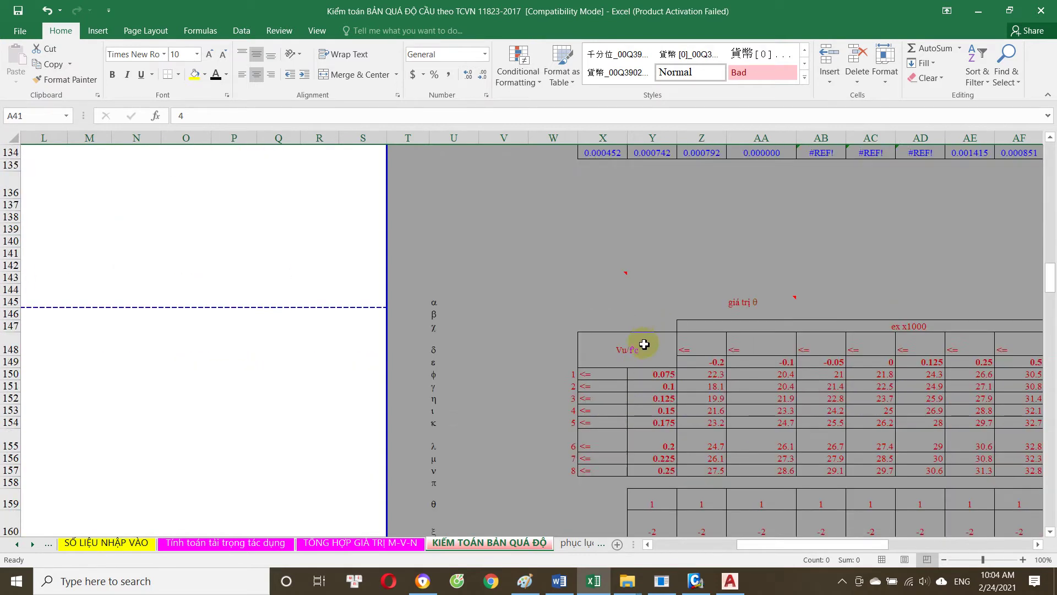
scroll(661, 314, "down", 6)
left_click(715, 202)
scroll(696, 325, "up", 5)
scroll(696, 325, "down", 1)
scroll(696, 325, "down", 6)
scroll(698, 329, "down", 5)
scroll(698, 329, "down", 7)
scroll(697, 331, "down", 7)
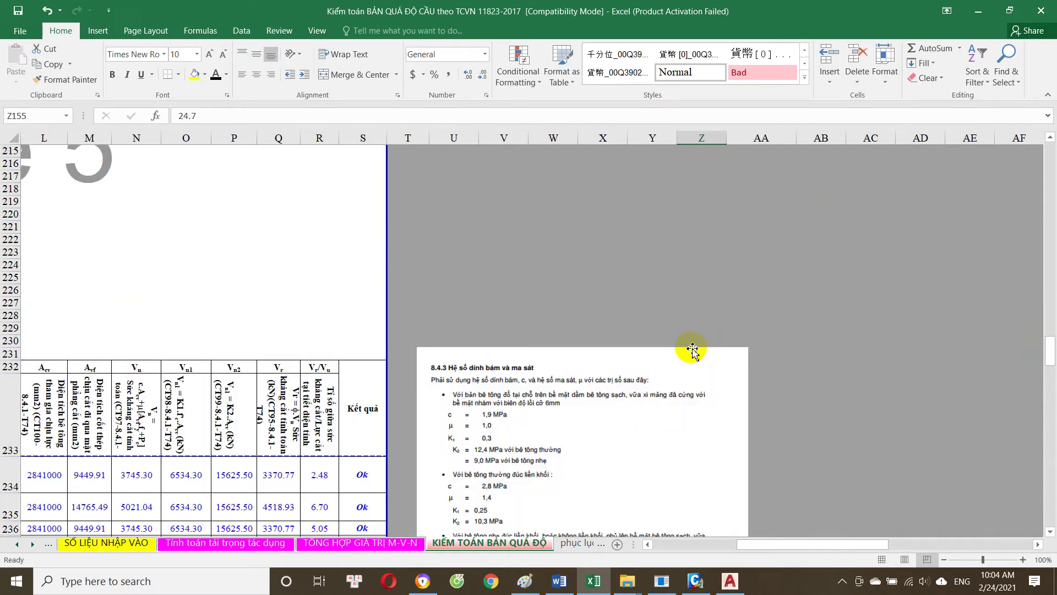
scroll(689, 353, "down", 11)
scroll(653, 366, "down", 2)
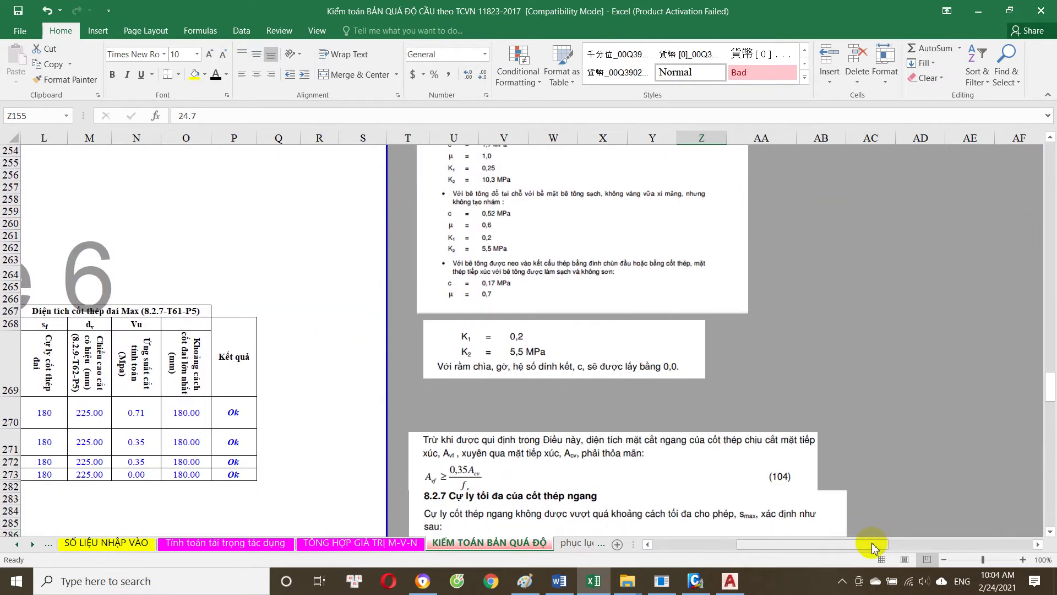
scroll(668, 501, "down", 1)
scroll(682, 462, "down", 13)
scroll(687, 469, "down", 3)
scroll(686, 469, "down", 2)
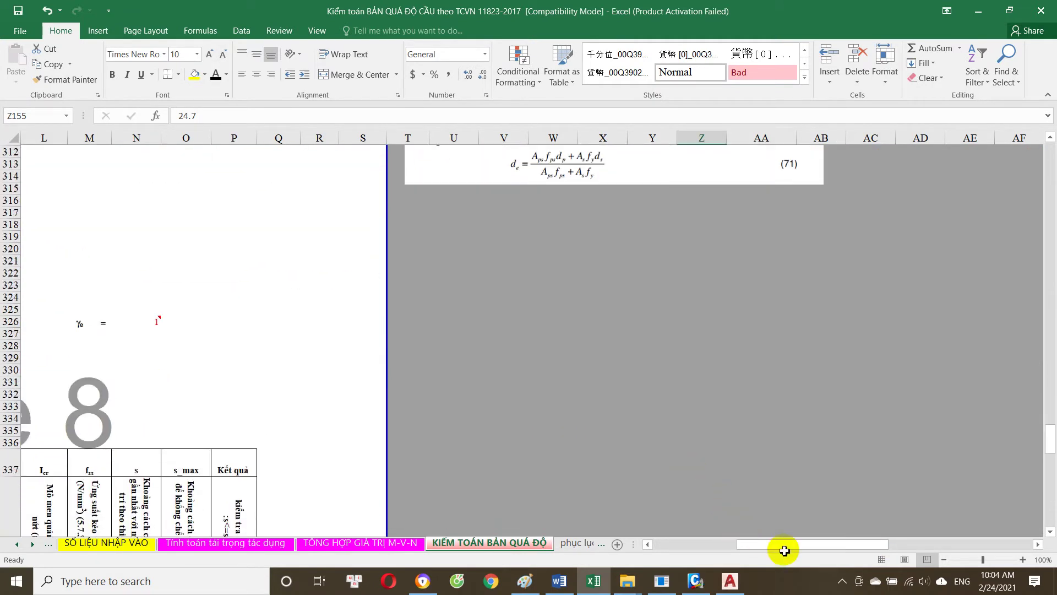
scroll(792, 545, "down", 4)
scroll(759, 518, "left", 1)
scroll(660, 457, "down", 7)
scroll(688, 495, "down", 5)
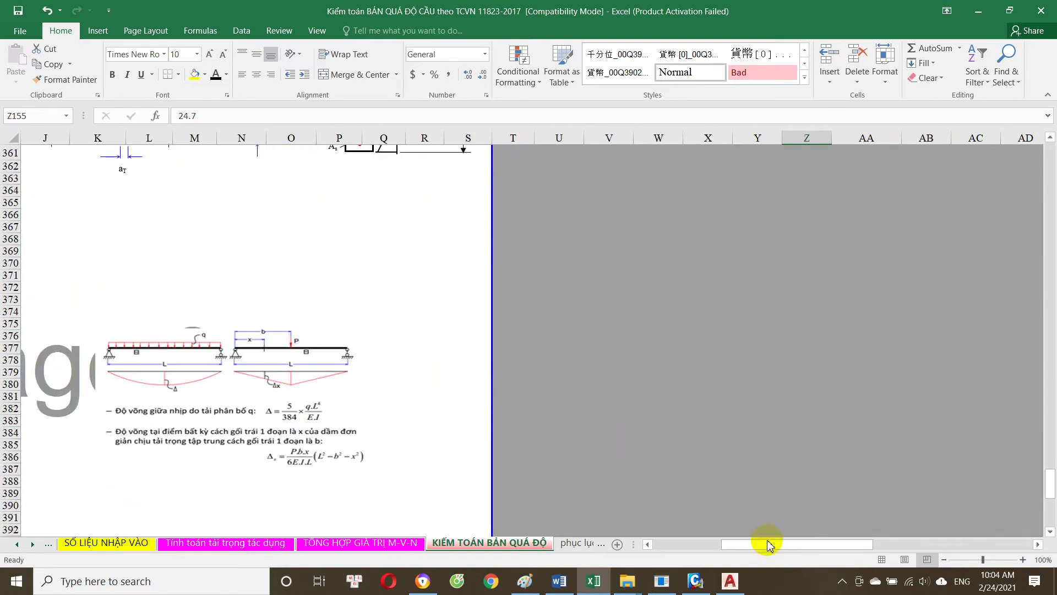
Step: Return to column A and scroll up to the flexure table for Trên gối, giữa nhịp and s=1.577
left_click_drag(769, 545, 490, 533)
scroll(412, 434, "up", 11)
scroll(410, 434, "up", 11)
scroll(408, 434, "up", 11)
scroll(405, 435, "up", 11)
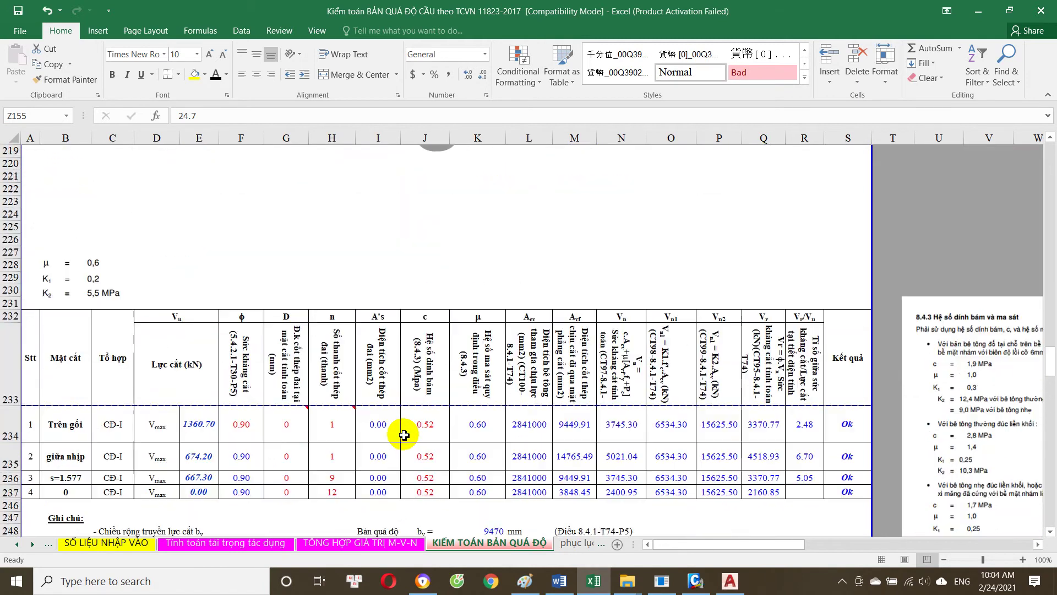
scroll(404, 435, "up", 7)
scroll(404, 434, "up", 7)
scroll(404, 432, "up", 7)
scroll(404, 431, "up", 6)
scroll(403, 428, "up", 8)
scroll(401, 425, "up", 7)
scroll(399, 422, "up", 5)
scroll(397, 418, "up", 5)
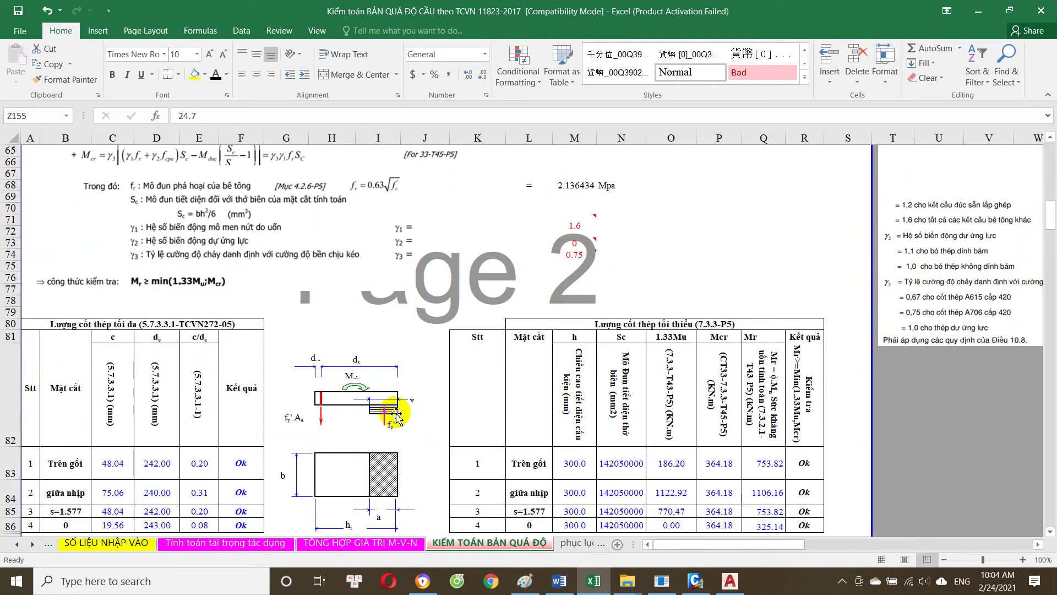
scroll(397, 413, "up", 6)
scroll(402, 406, "up", 6)
scroll(418, 405, "down", 2)
scroll(468, 402, "up", 2)
scroll(496, 399, "down", 3)
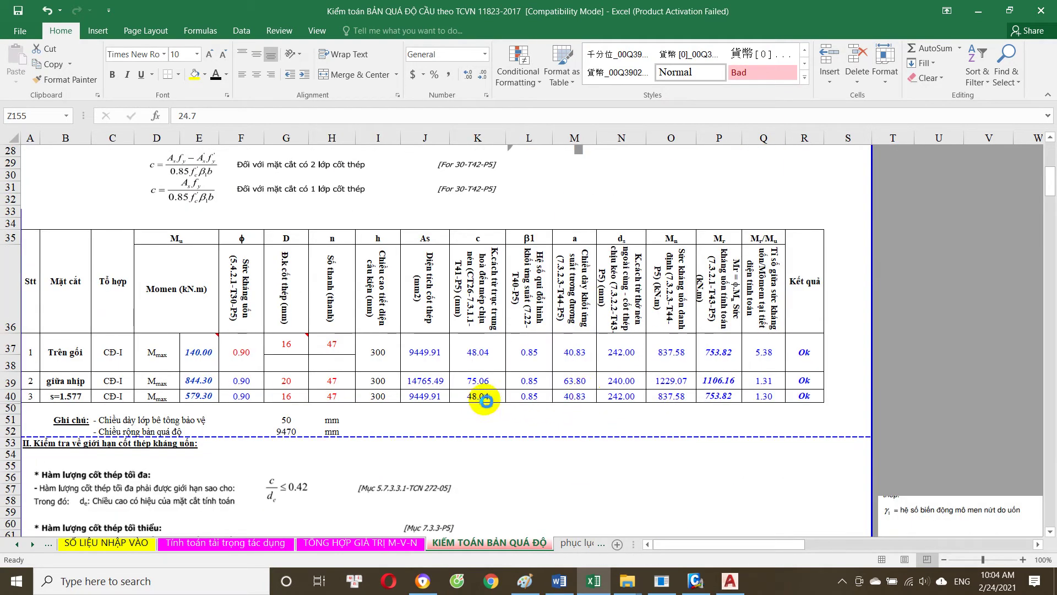
left_click(388, 360)
left_click(423, 356)
scroll(302, 367, "down", 2)
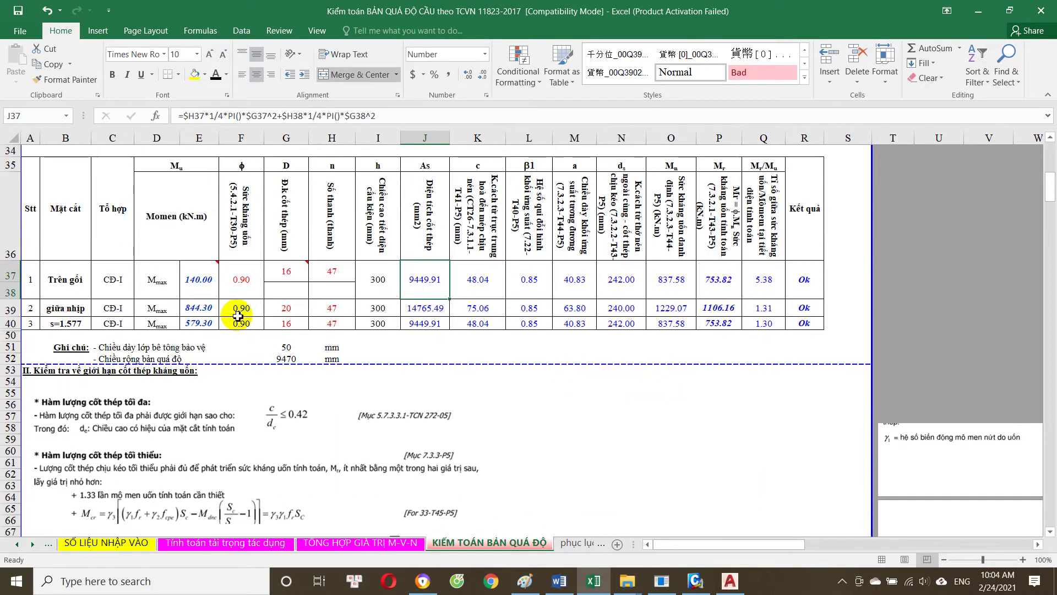
left_click(212, 284)
left_click(257, 284)
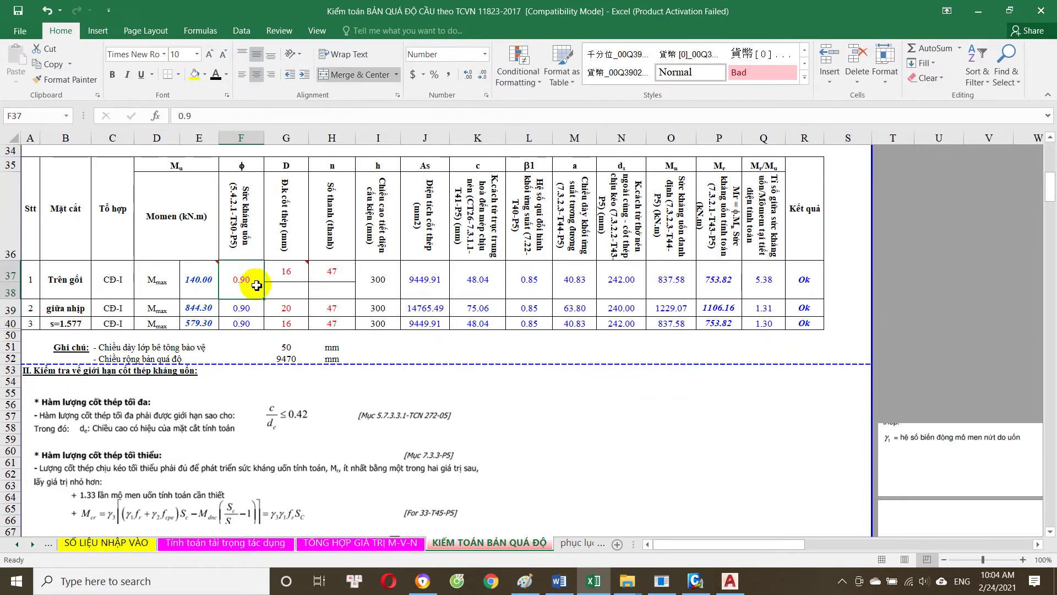
double_click(251, 284)
key("Escape")
scroll(286, 297, "up", 1)
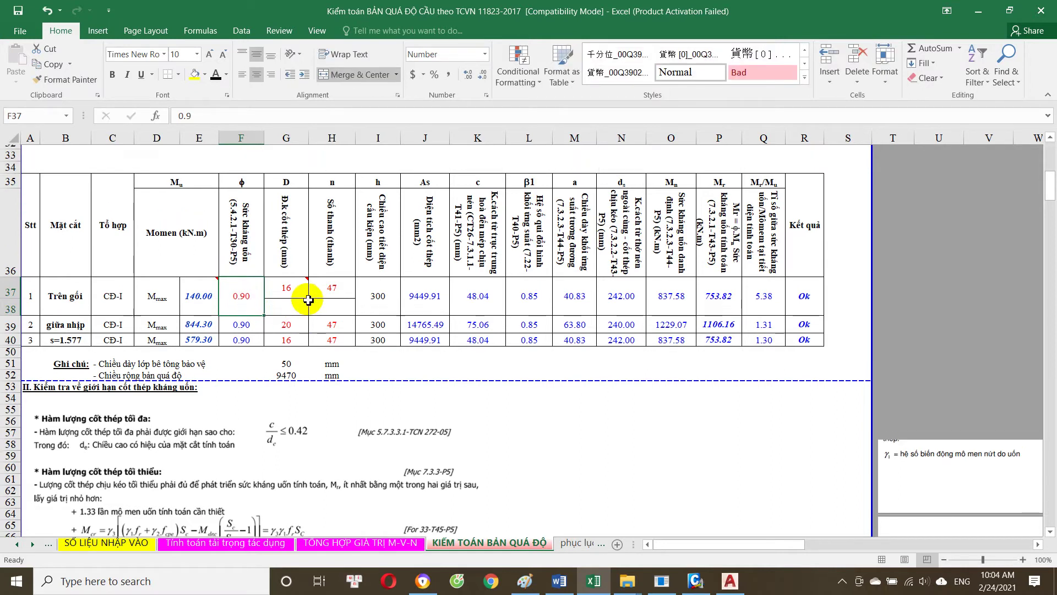
scroll(302, 308, "up", 8)
scroll(298, 309, "up", 2)
scroll(259, 305, "up", 2)
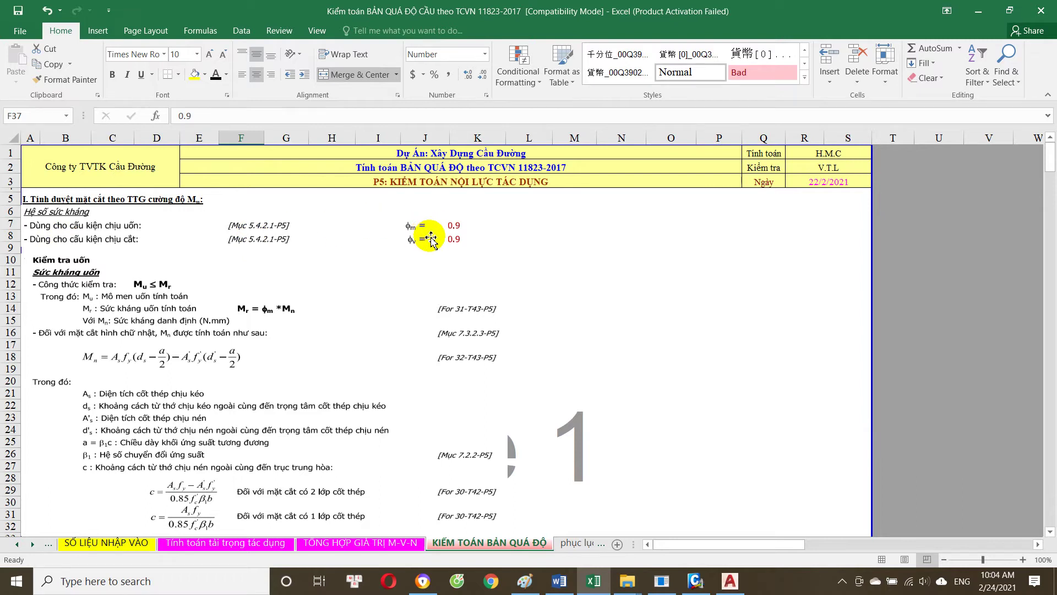
scroll(430, 241, "down", 1)
scroll(449, 236, "down", 1)
scroll(491, 288, "down", 5)
scroll(420, 307, "down", 3)
left_click(386, 358)
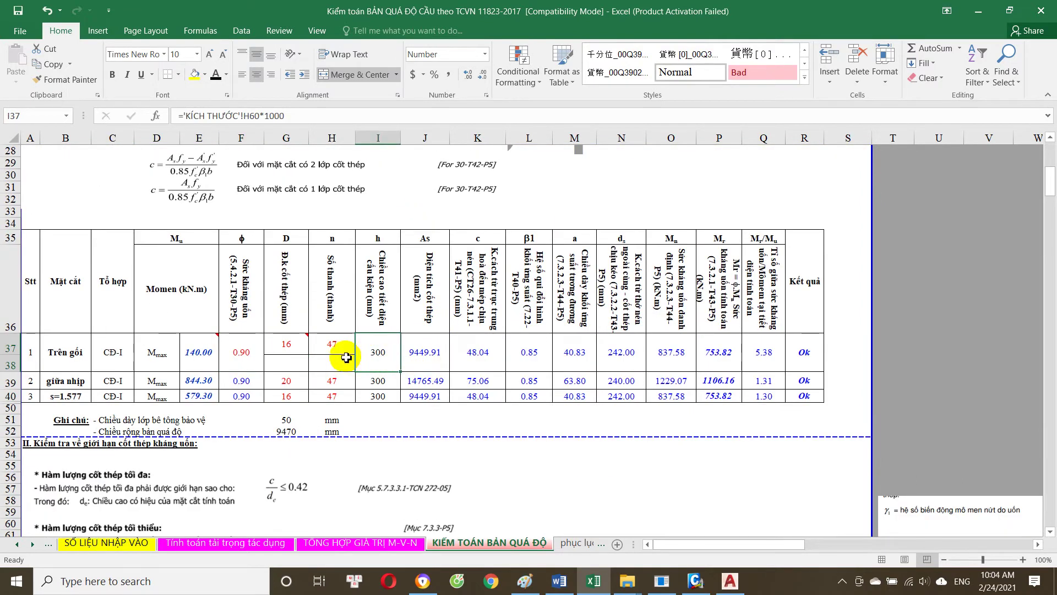
left_click(331, 353)
left_click(291, 349)
left_click(377, 352)
left_click(289, 347)
left_click(732, 590)
Step: In Excel, check the first section's moment value and the resistance factor in F37
scroll(618, 309, "down", 1)
scroll(755, 323, "down", 2)
scroll(624, 317, "up", 5)
scroll(624, 317, "down", 1)
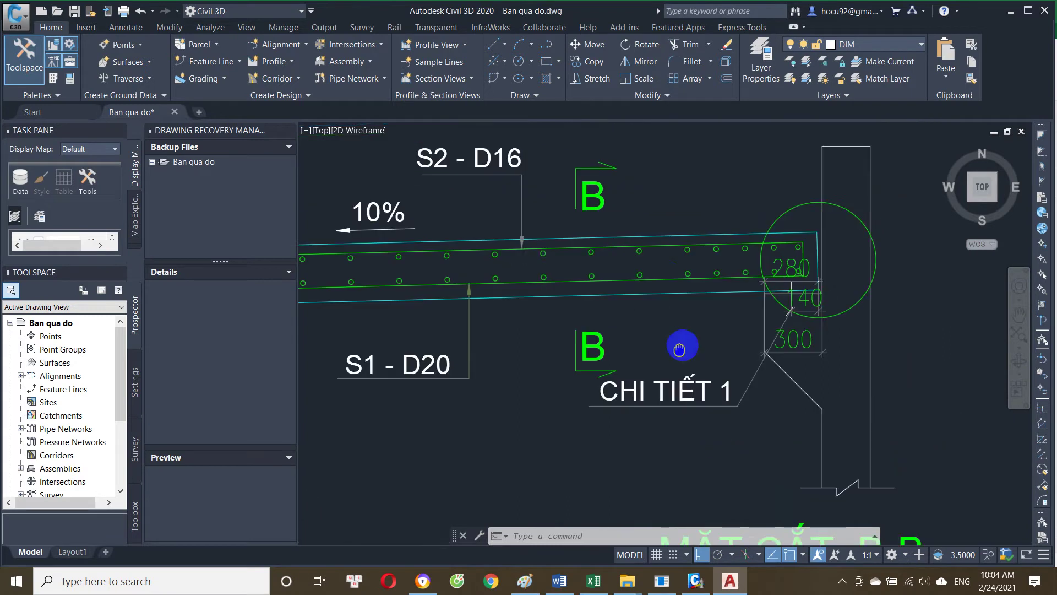
scroll(618, 303, "down", 3)
scroll(512, 324, "up", 2)
scroll(511, 324, "up", 2)
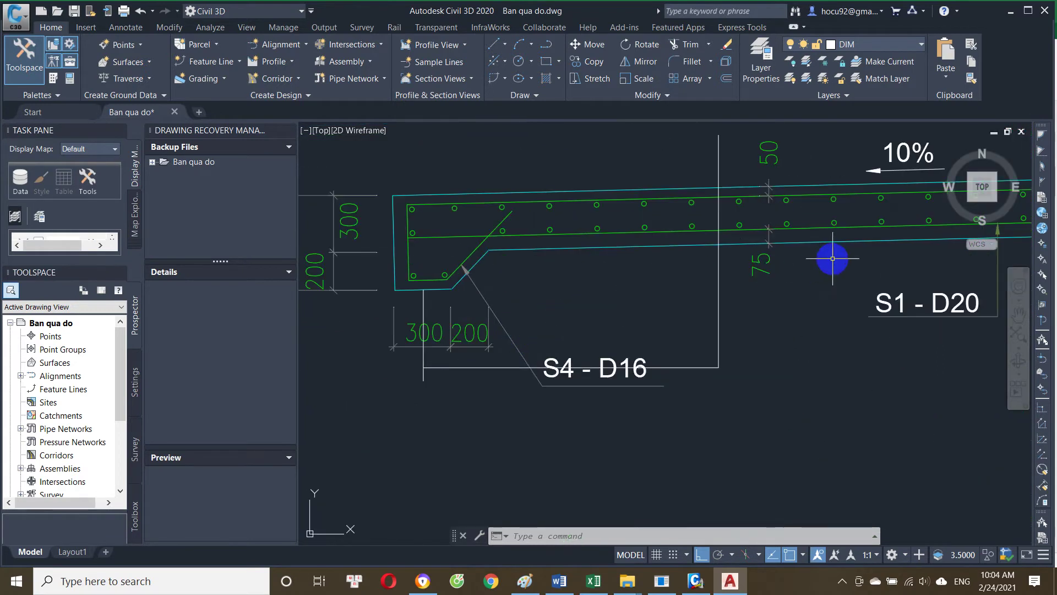
scroll(545, 314, "up", 1)
left_click(594, 582)
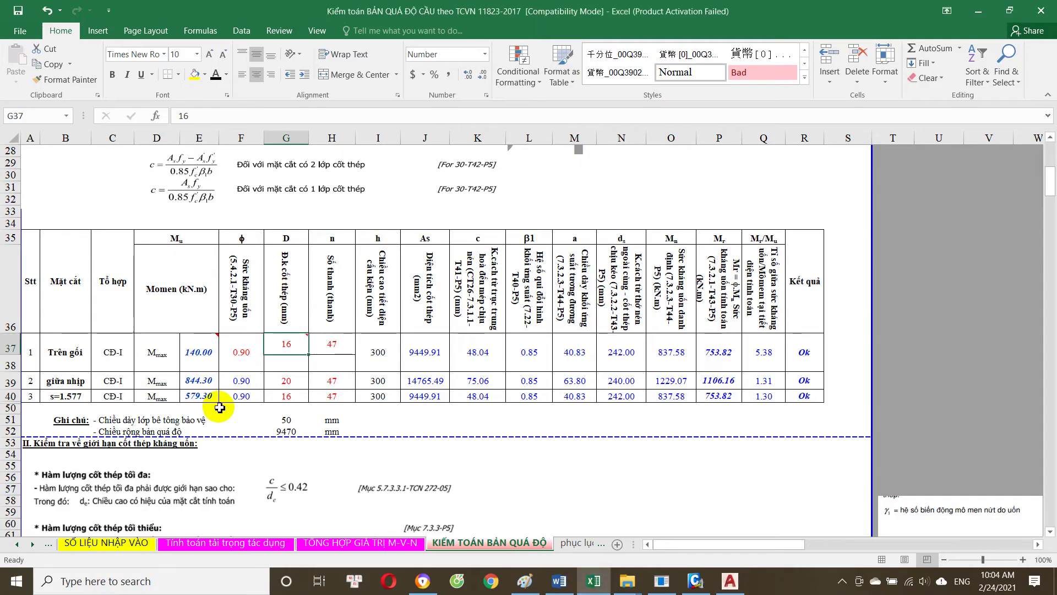
left_click(190, 355)
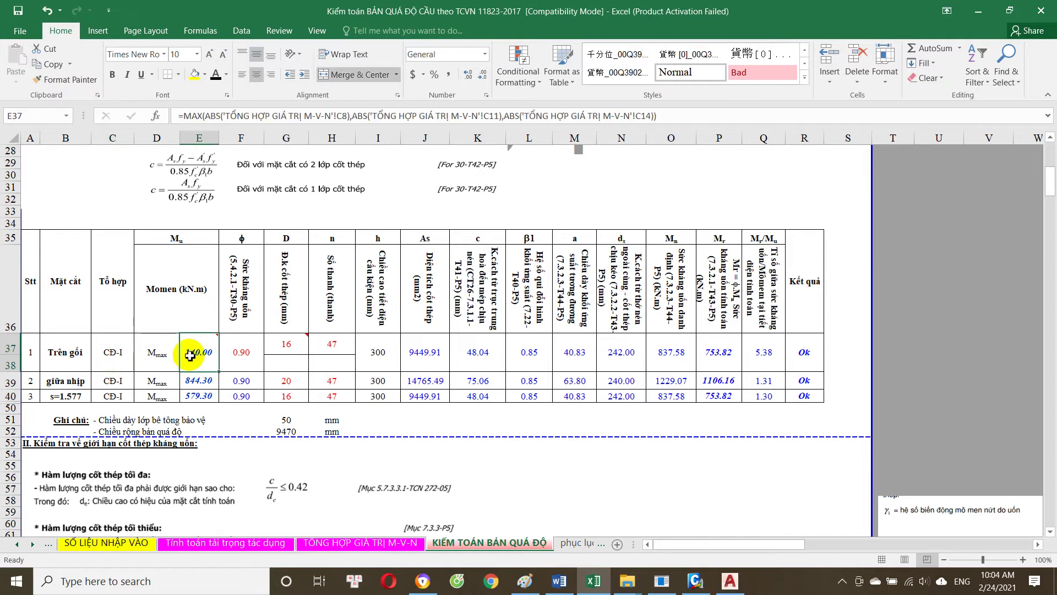
left_click(254, 369)
Step: Compare with the MIDAS moment diagram, then check the top reinforcement bar in Civil 3D
left_click(695, 581)
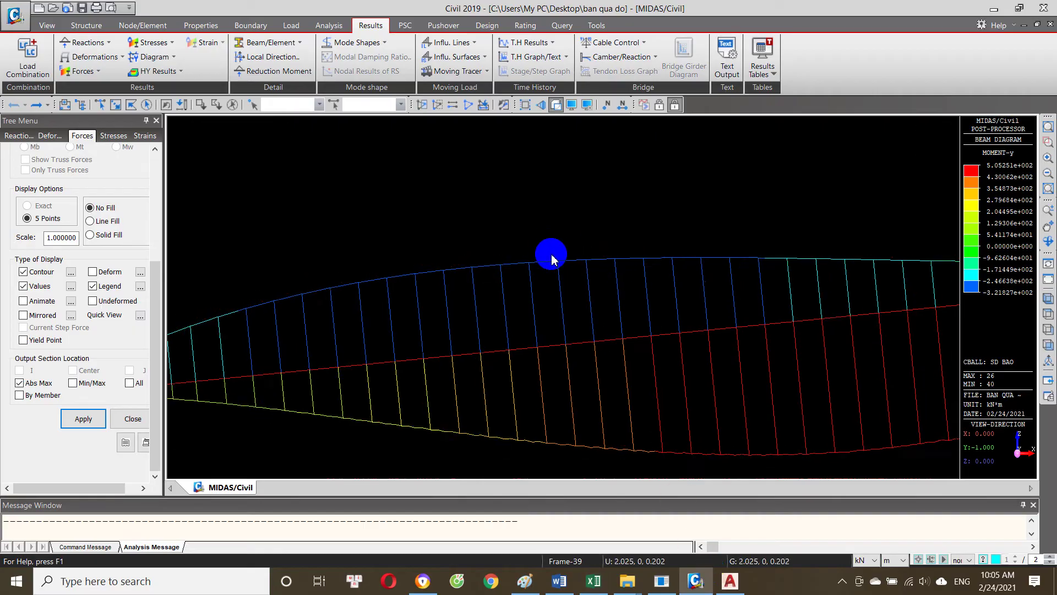
left_click(730, 580)
scroll(668, 264, "down", 3)
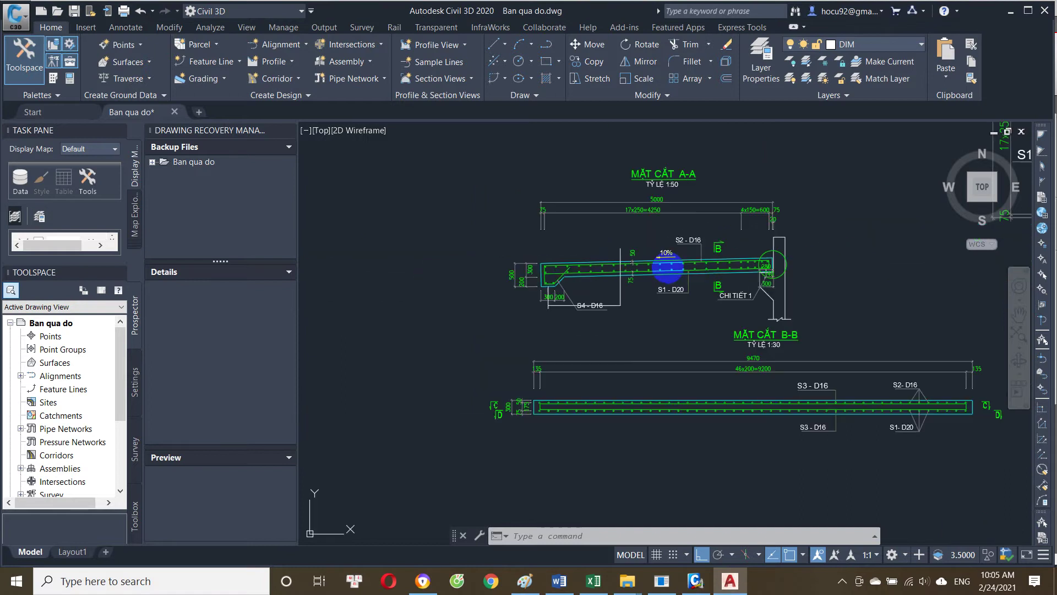
scroll(733, 262, "up", 3)
left_click(805, 258)
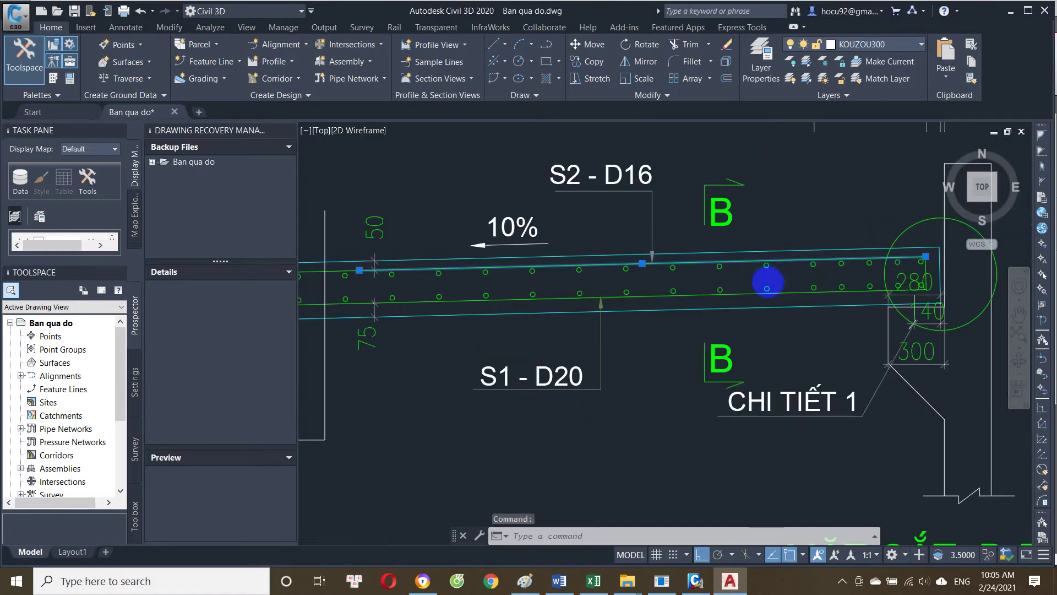
scroll(787, 291, "down", 5)
scroll(643, 285, "up", 3)
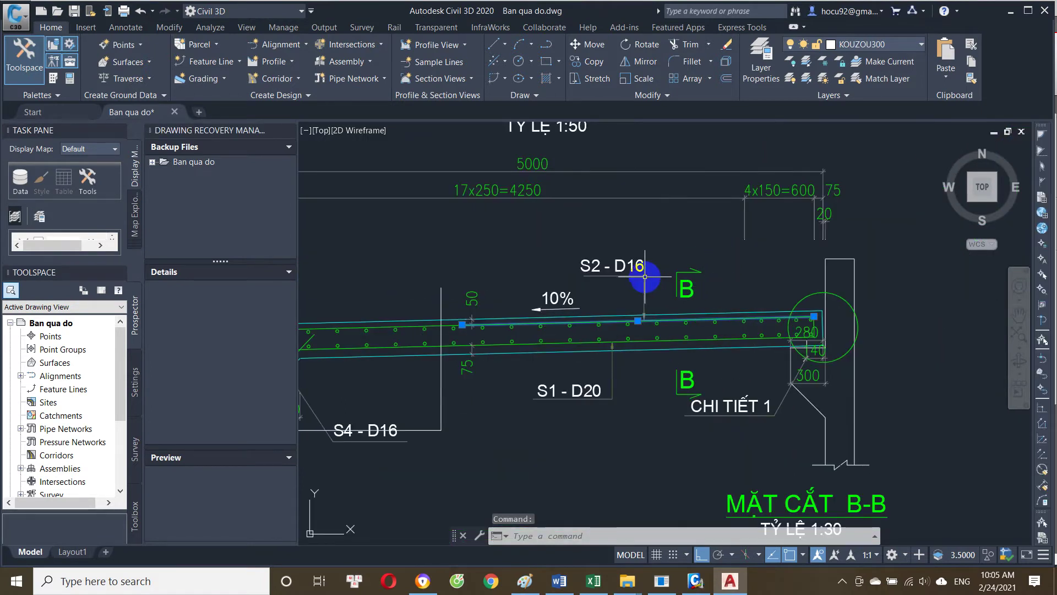
scroll(637, 278, "up", 4)
Step: Inspect the S2-D16 and S3-D16 bar labels, clearing each selection afterwards
left_click(710, 266)
left_click(639, 312)
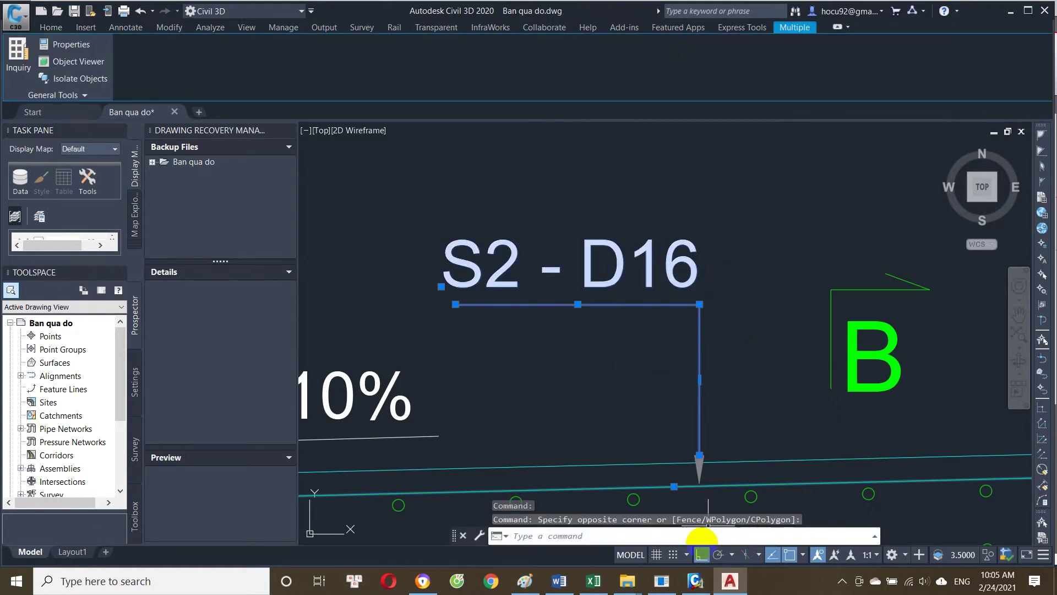
scroll(683, 363, "down", 5)
scroll(677, 361, "down", 3)
scroll(559, 276, "up", 3)
scroll(760, 253, "up", 3)
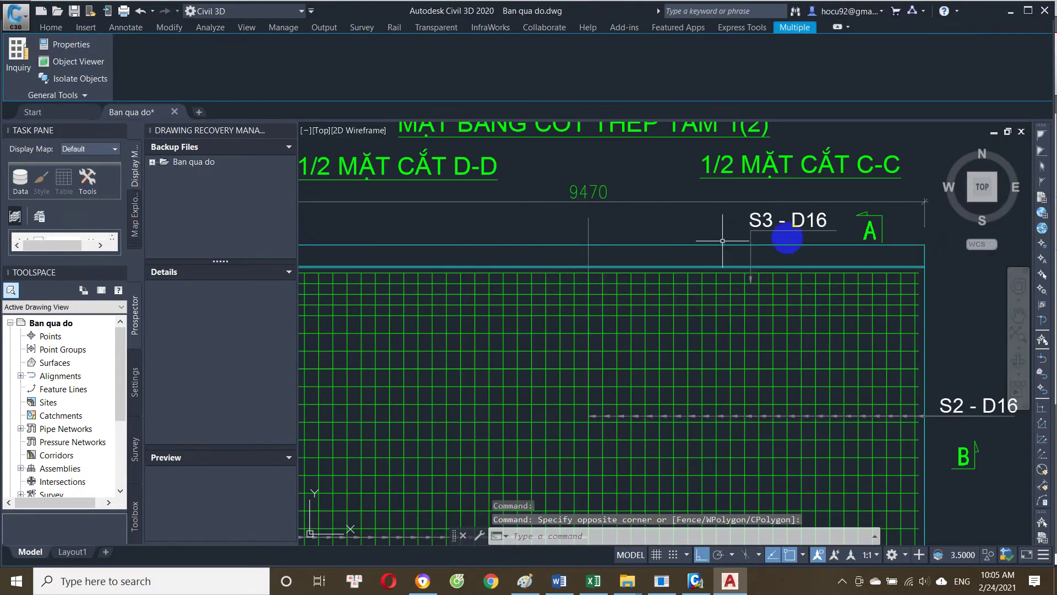
key("Escape")
scroll(750, 248, "up", 3)
left_click(699, 255)
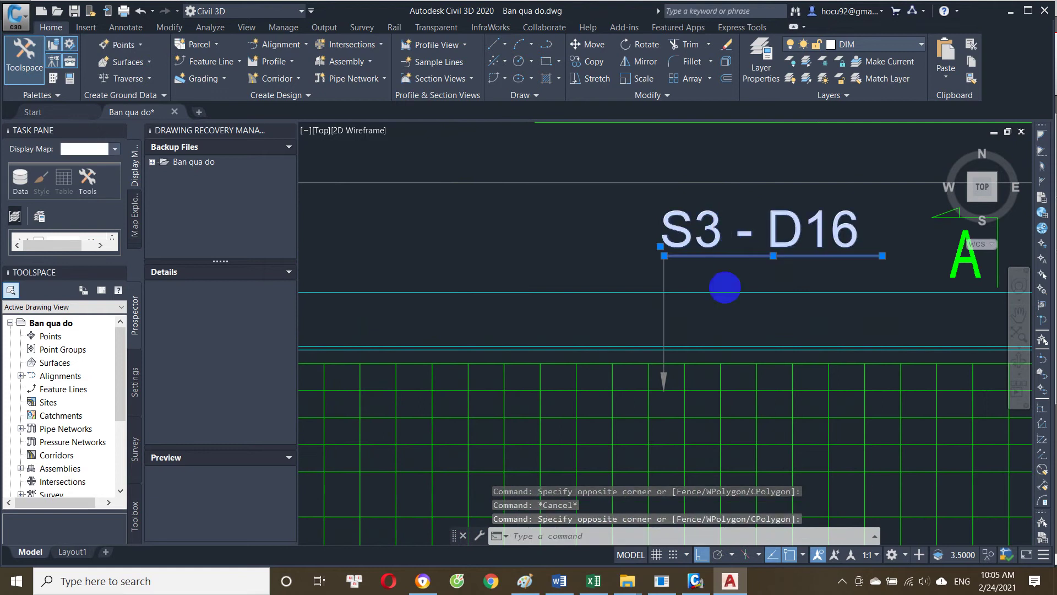
scroll(688, 275, "down", 6)
key("Escape")
scroll(756, 393, "up", 7)
Step: Add a 200 linear dimension between two adjacent grid lines, then return to Excel
type("d")
key("Return")
scroll(776, 335, "up", 2)
left_click(736, 334)
left_click(792, 334)
left_click(775, 297)
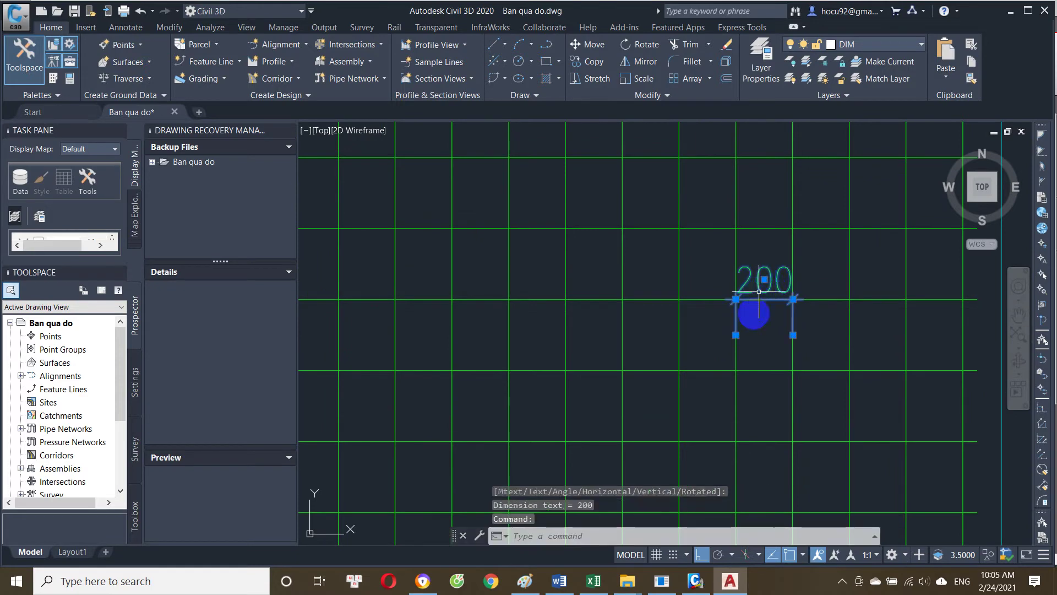
left_click(593, 580)
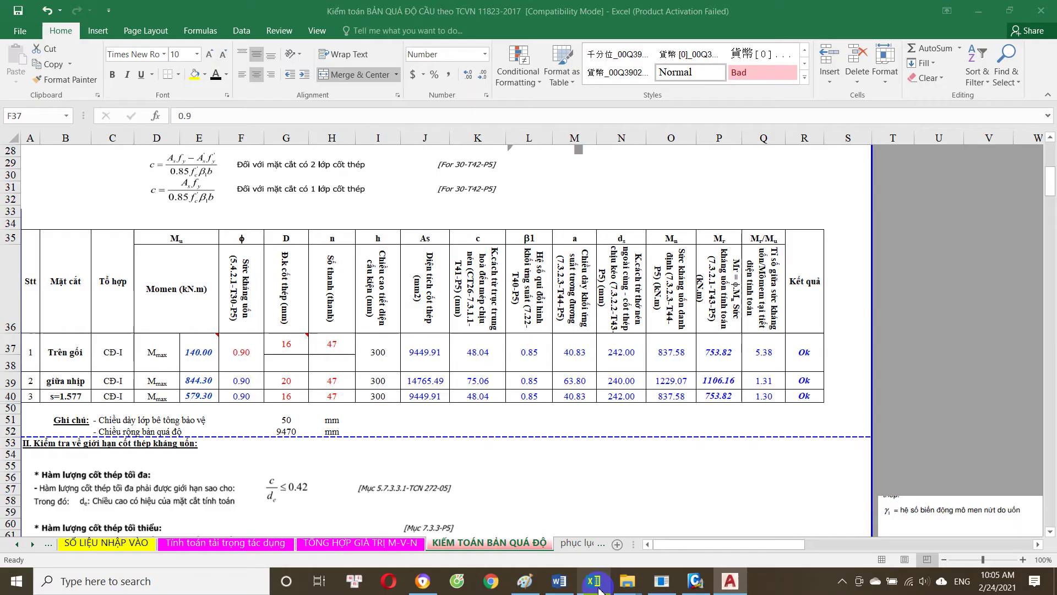
Step: Edit the H37 bar count formula to use slab width cell G52 instead of a hard-coded width
left_click(367, 343)
scroll(367, 336, "down", 1)
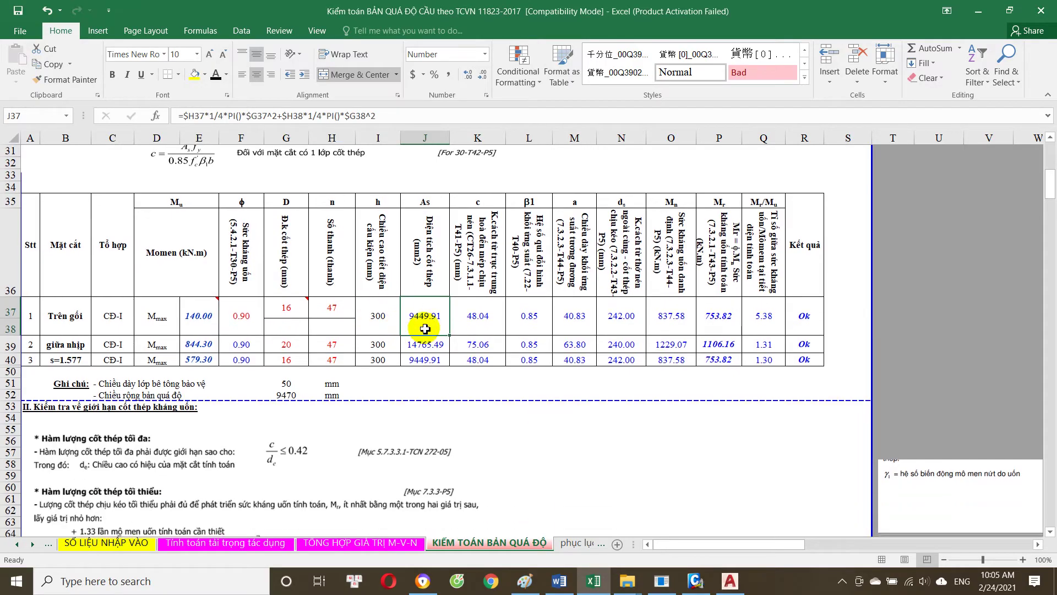
double_click(334, 307)
scroll(353, 341, "down", 2)
scroll(308, 336, "up", 2)
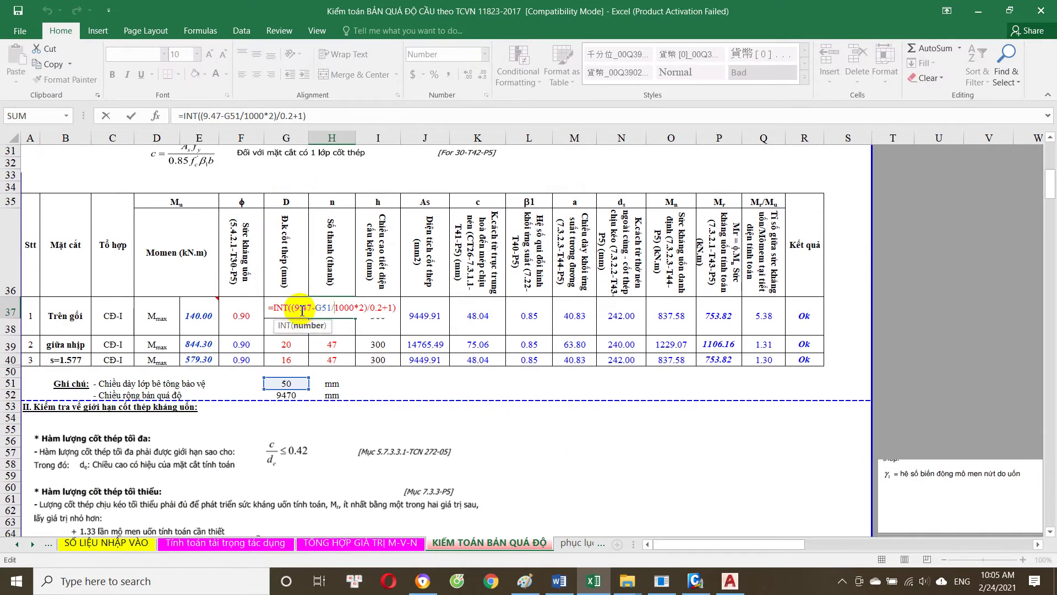
left_click(307, 309)
key("BackSpace")
left_click(294, 394)
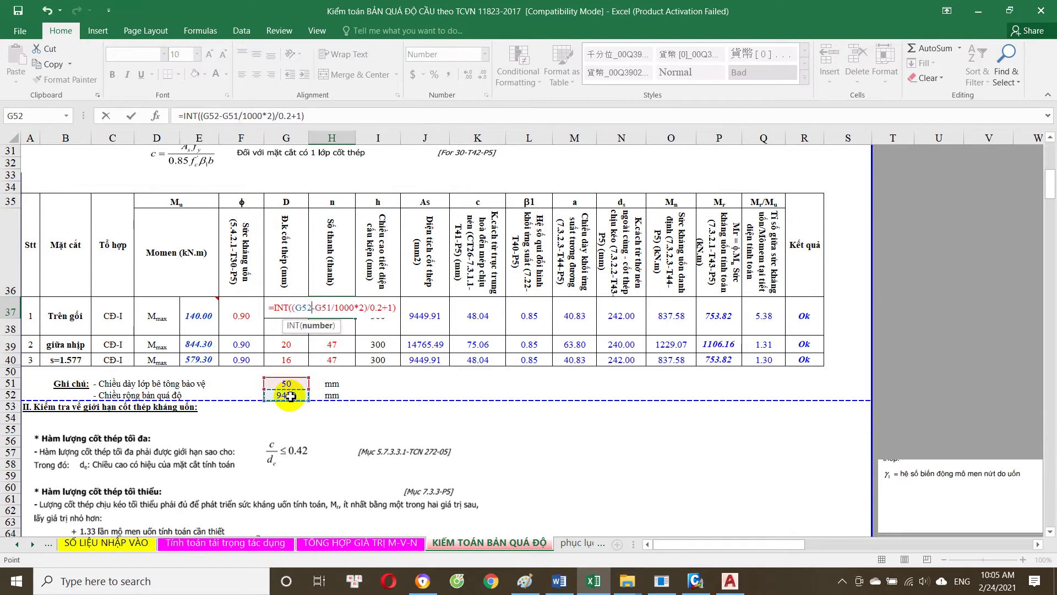
type("/1000")
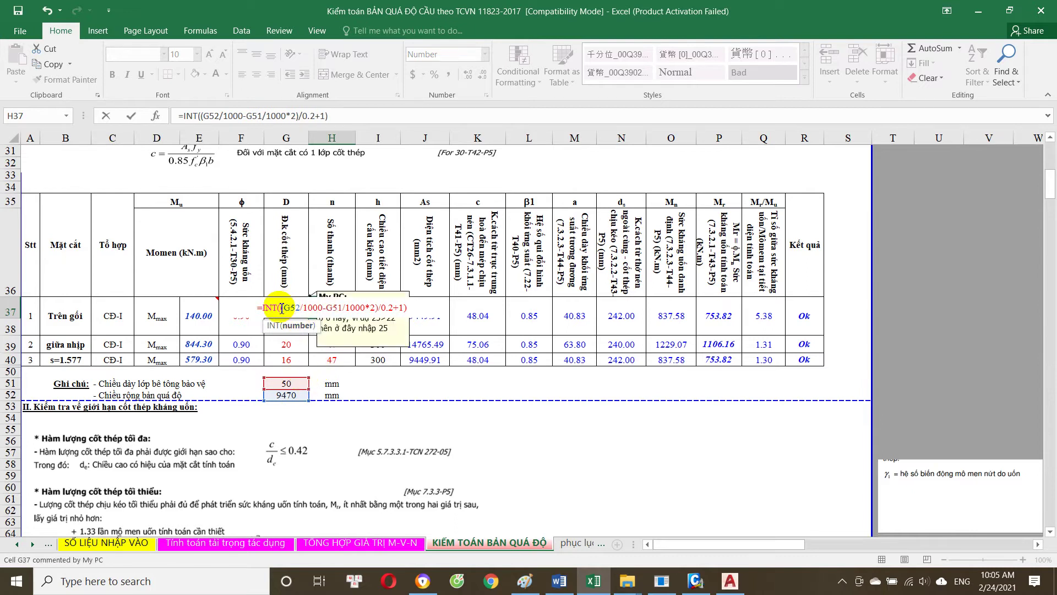
left_click_drag(329, 308, 336, 310)
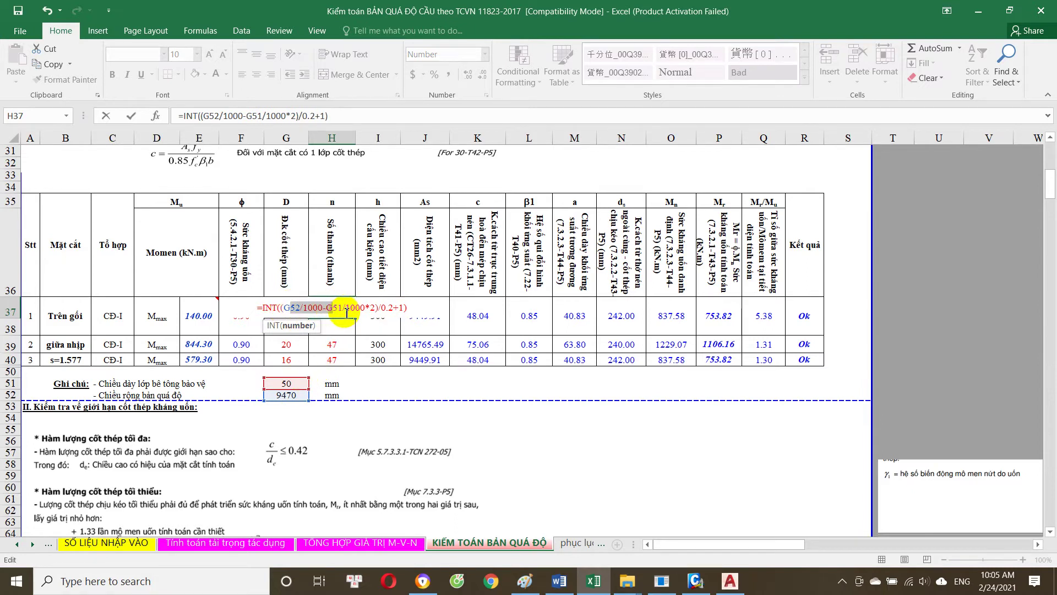
left_click(337, 308)
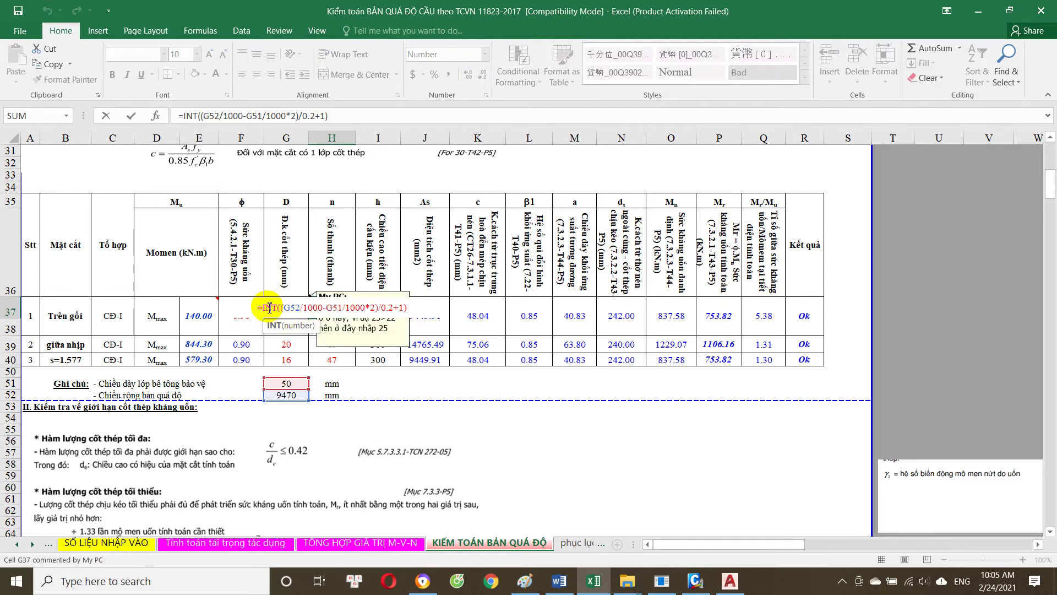
left_click(307, 308)
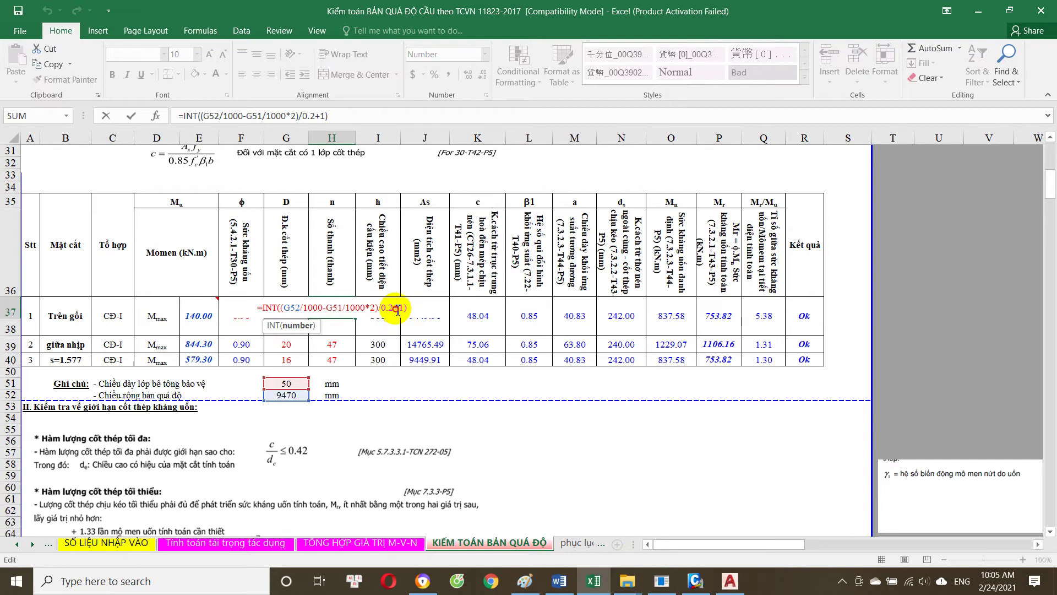
key("Return")
Step: Review the bar diameter, Q37 capacity ratio and R37 Ok check formulas without changing them
left_click(344, 308)
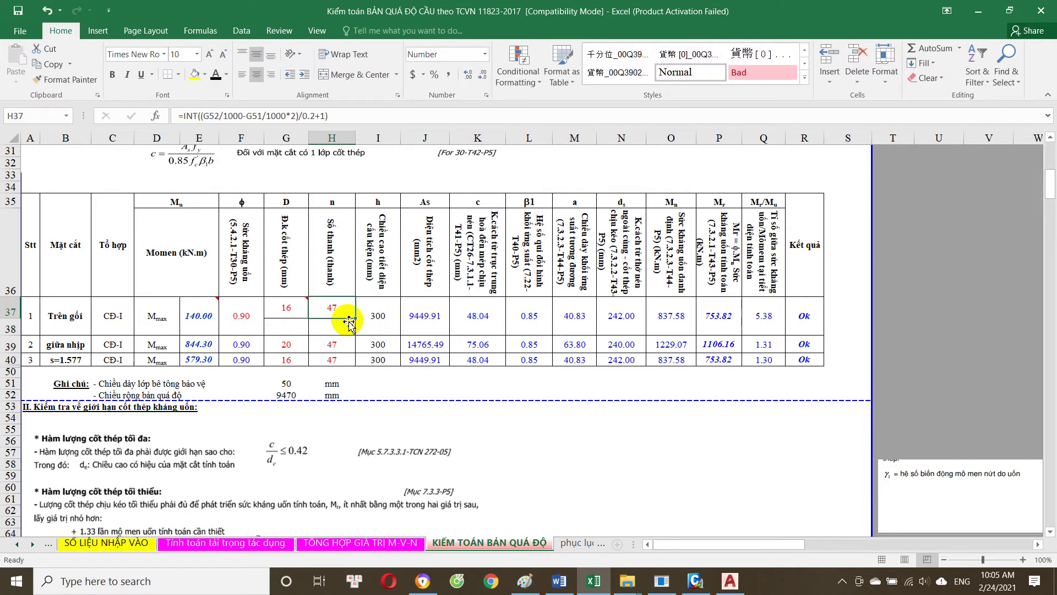
left_click(297, 309)
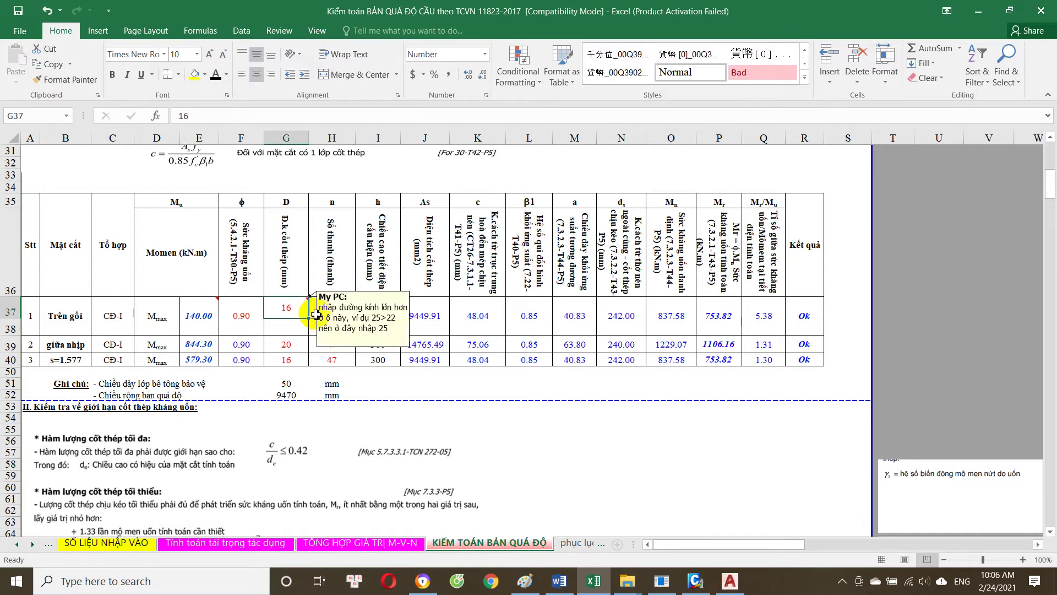
left_click(336, 311)
left_click(390, 331)
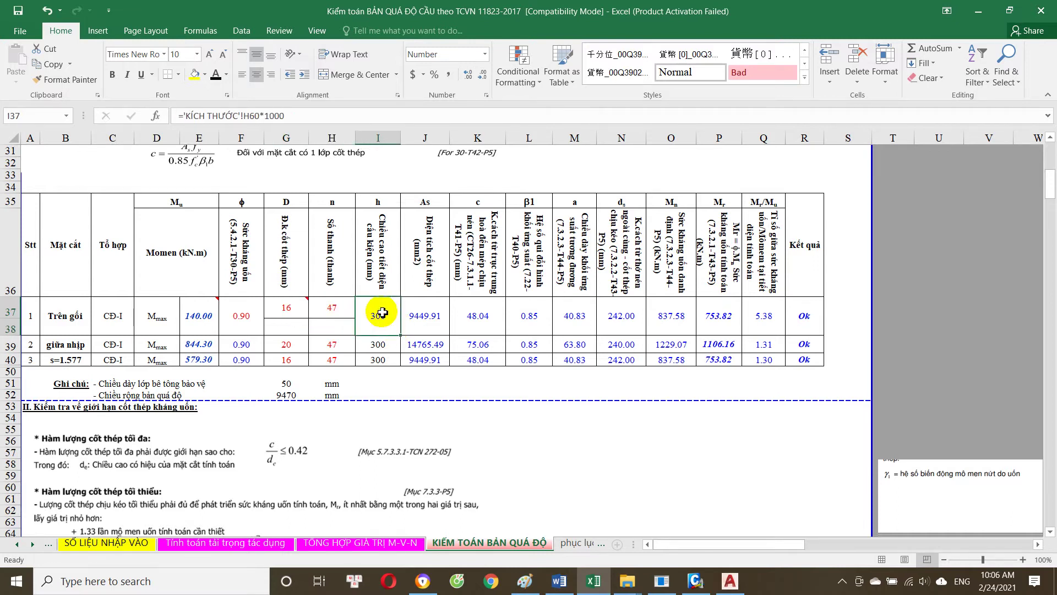
double_click(764, 324)
key("Escape")
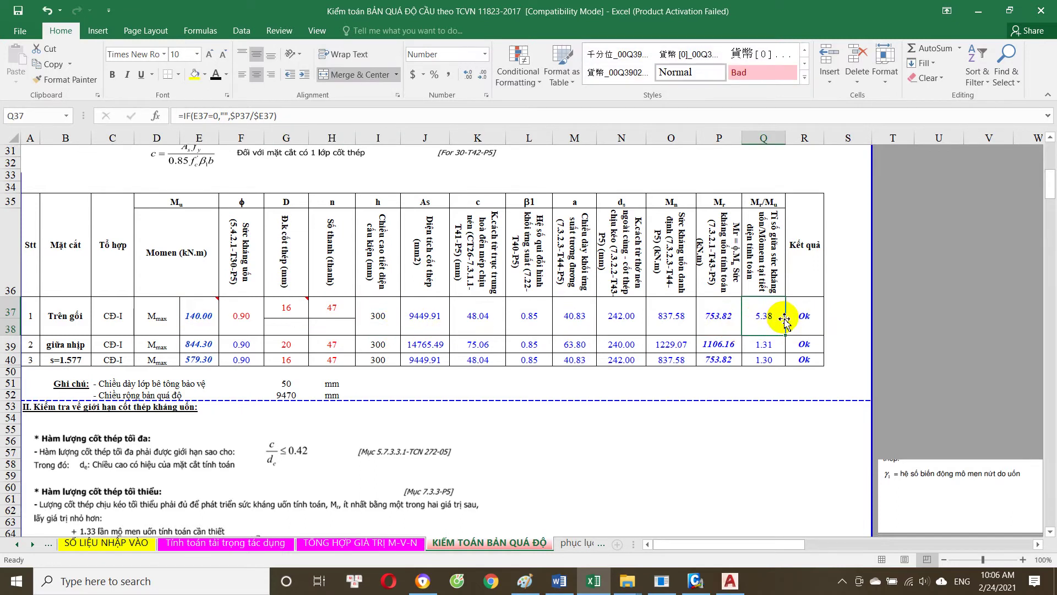
double_click(795, 317)
key("Escape")
double_click(759, 322)
key("Tab")
left_click(766, 307)
double_click(766, 316)
key("Escape")
Step: Check the mid-span row's E39 moment, G39 bar diameter 20 and H39 bar count formulas
scroll(274, 267, "down", 1)
scroll(267, 287, "down", 1)
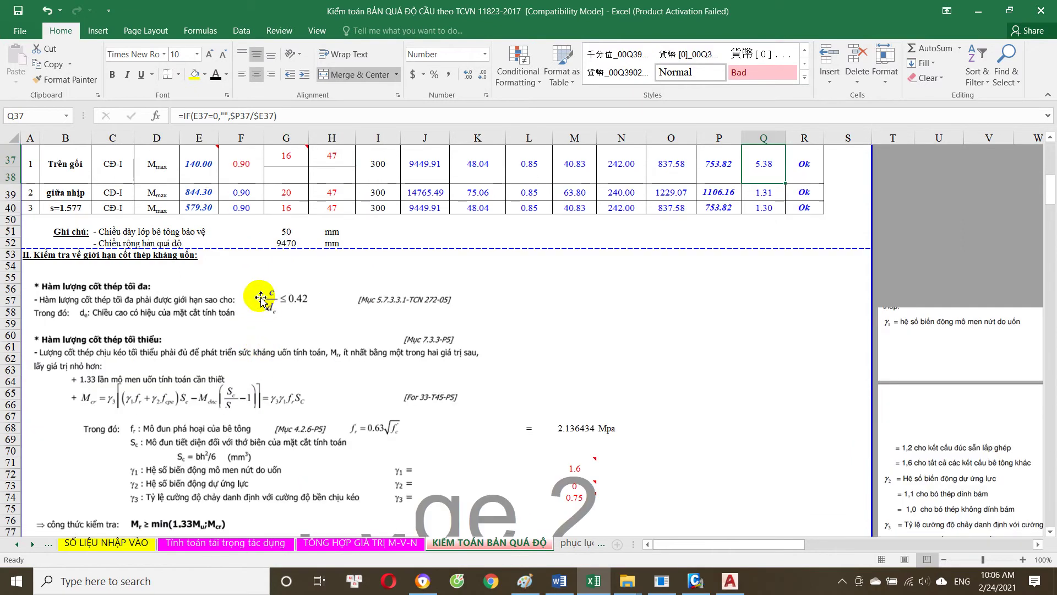
scroll(261, 299, "up", 2)
left_click(209, 344)
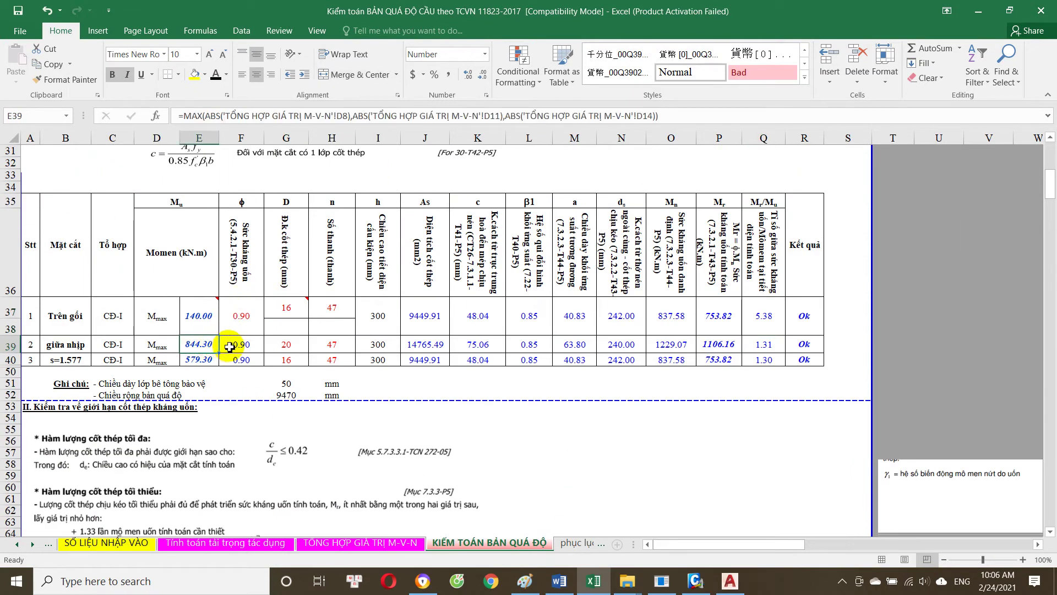
left_click(276, 347)
left_click(208, 344)
left_click(281, 344)
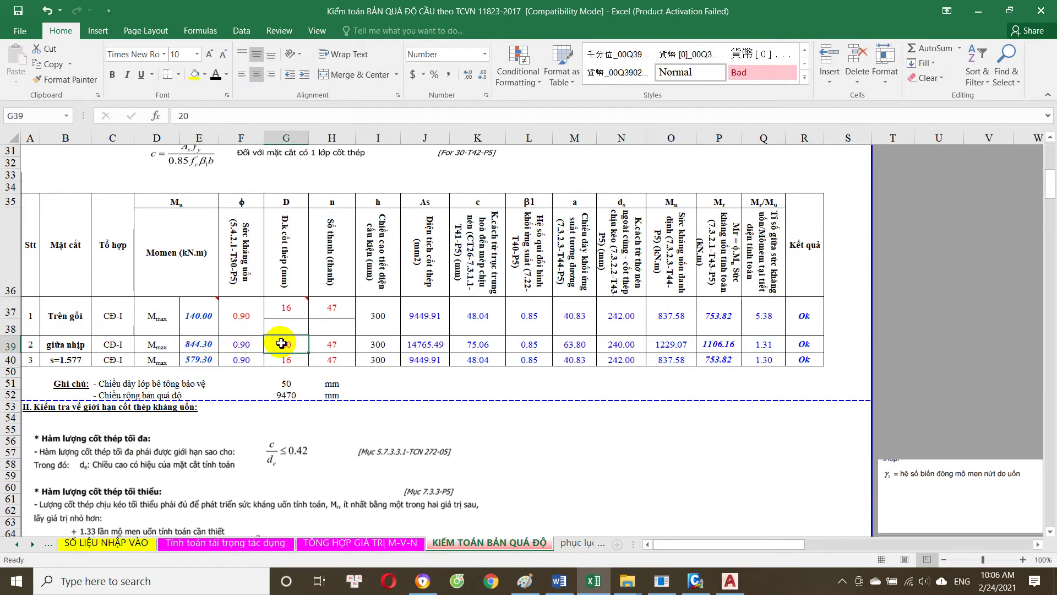
left_click(340, 348)
Step: View the approach slab's MẶT CẮT B-B section in Civil 3D, with bars at 46x200=9200
left_click(730, 582)
scroll(637, 321, "down", 1)
scroll(625, 345, "down", 3)
scroll(468, 358, "up", 2)
scroll(561, 349, "down", 3)
scroll(479, 427, "down", 2)
scroll(548, 322, "up", 1)
scroll(549, 322, "up", 3)
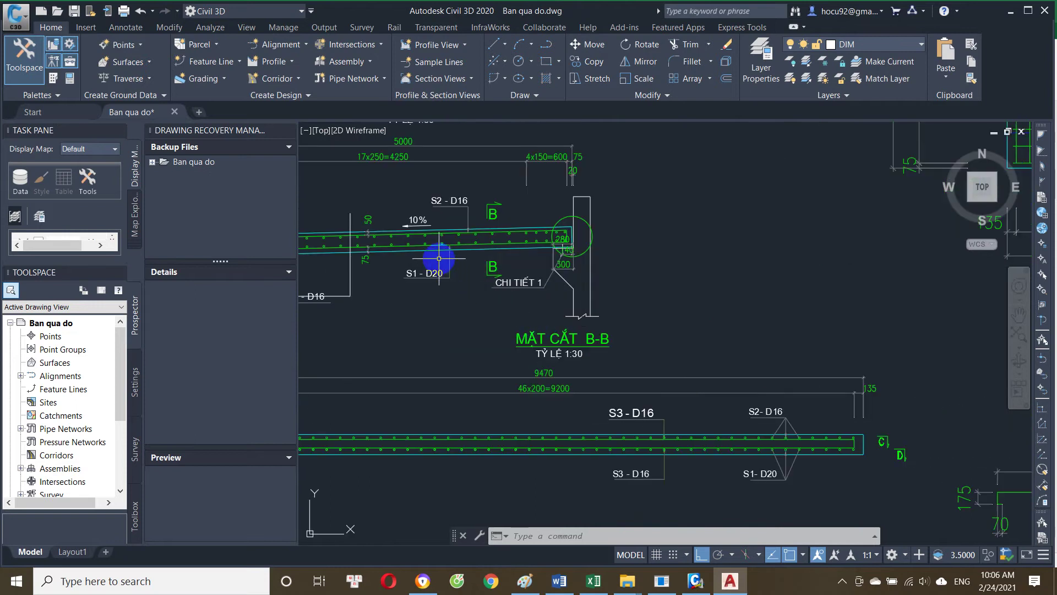
Step: Select the S1 - D20 label in section B-B, then cancel the selection
scroll(441, 276, "up", 2)
left_click(406, 321)
left_click(422, 317)
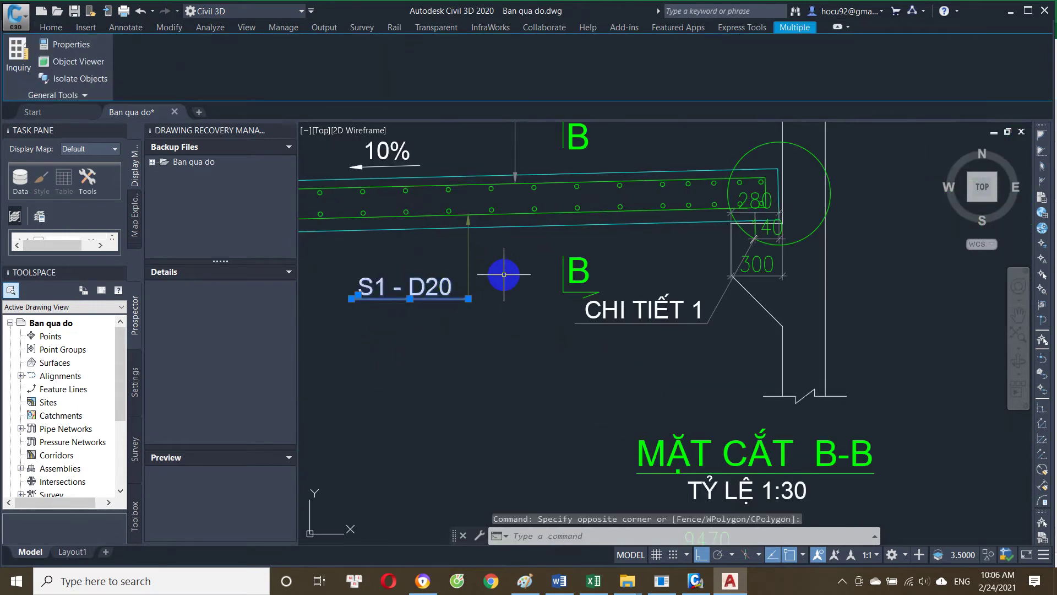
key("Escape")
scroll(509, 245, "up", 2)
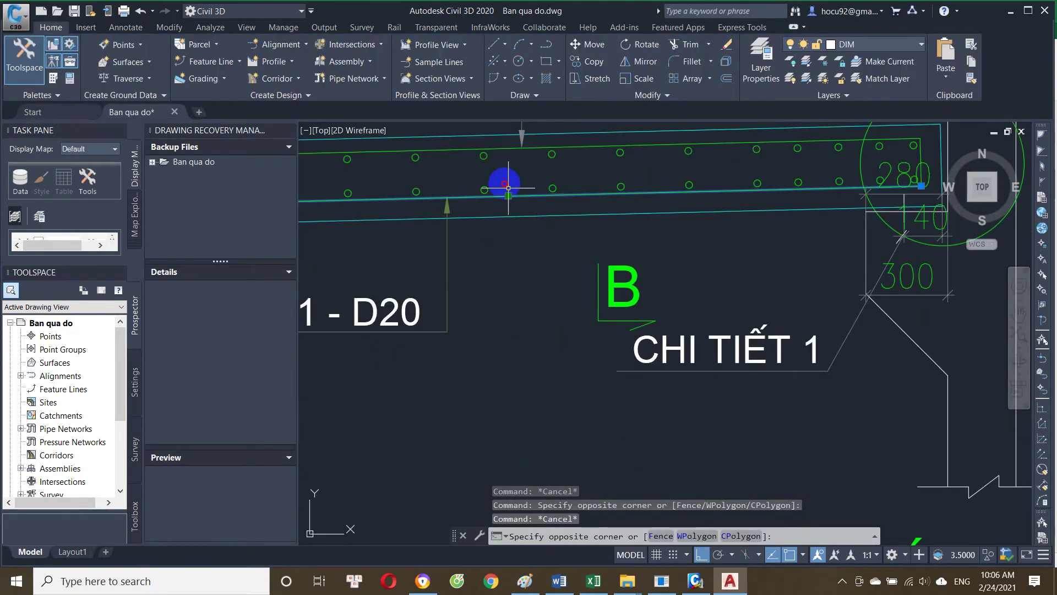
scroll(568, 330, "down", 3)
scroll(696, 283, "down", 2)
scroll(699, 306, "up", 3)
scroll(700, 305, "up", 4)
Step: Add a 200 linear dimension between two adjacent grid lines of the slab reinforcement
type("d")
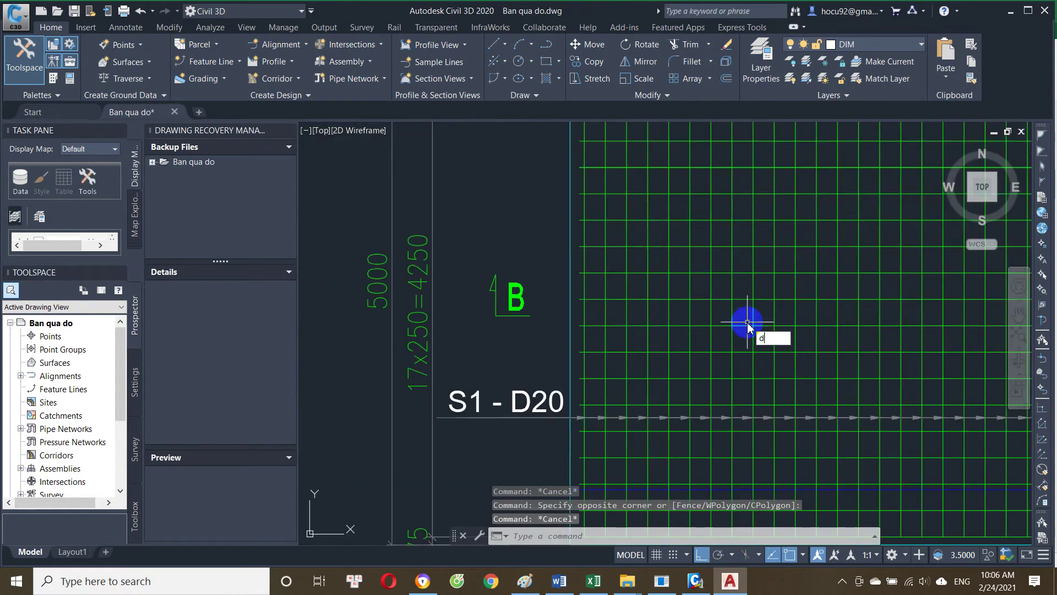
type("mli")
key("Return")
left_click(699, 320)
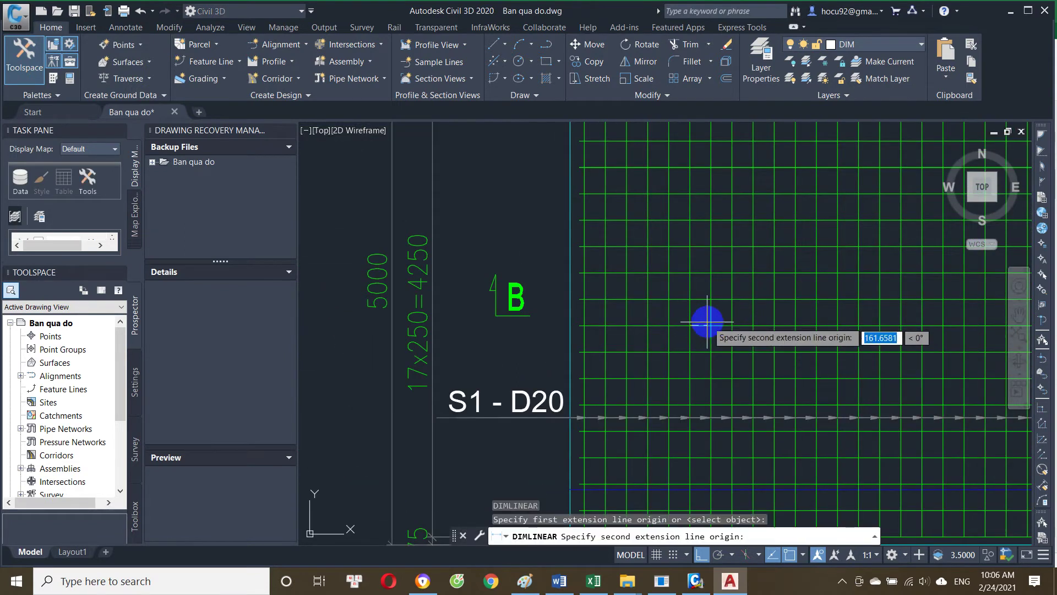
left_click(710, 322)
left_click(712, 324)
scroll(712, 324, "up", 9)
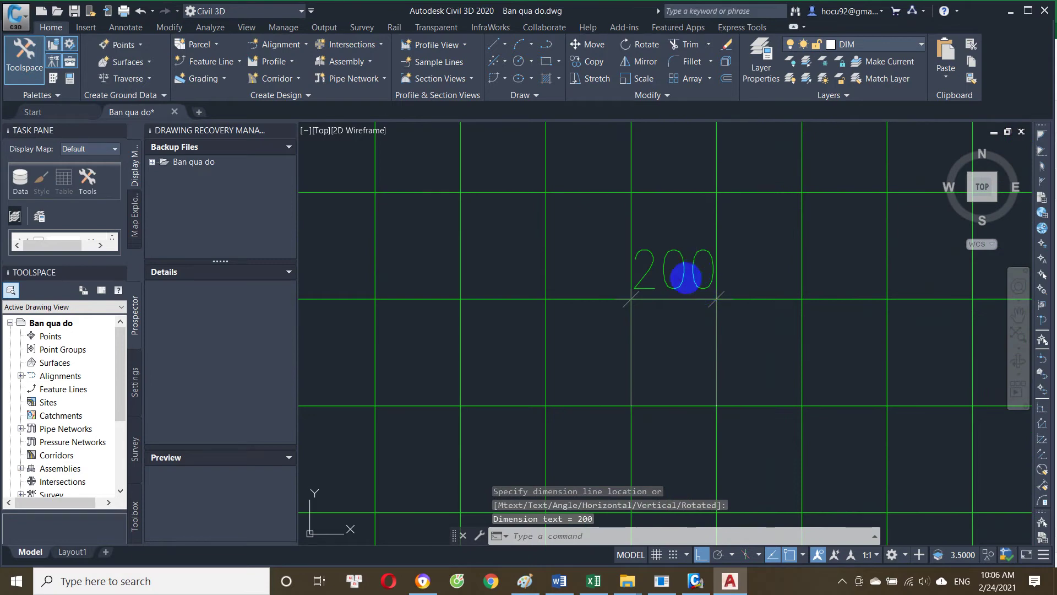
key("Escape")
Step: Switch between Excel, MIDAS/Civil and the Civil 3D drawing, ending in the Excel check table
left_click(593, 580)
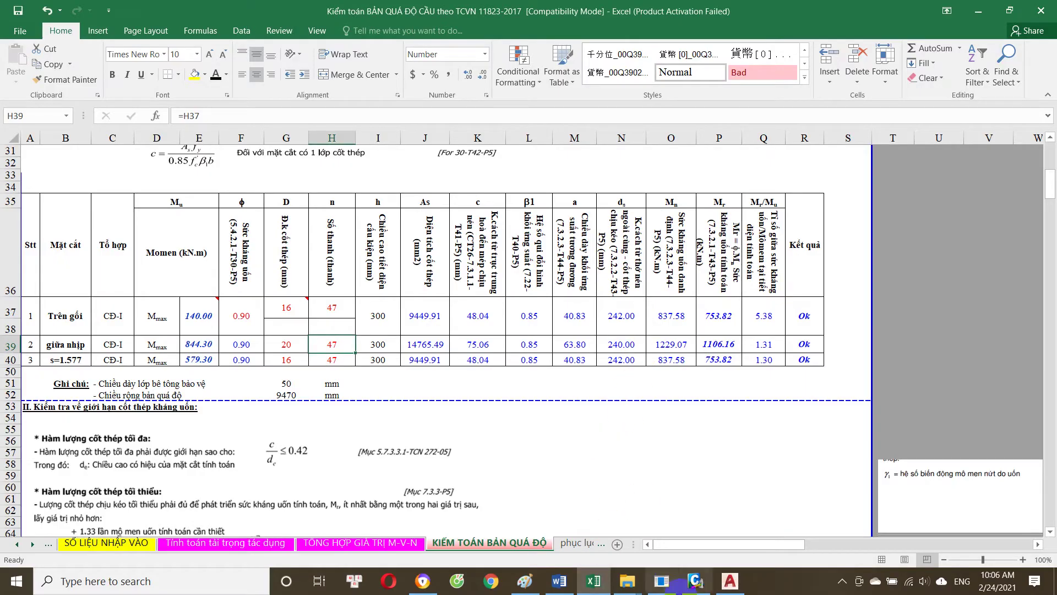
left_click(695, 581)
scroll(703, 264, "down", 10)
left_click(729, 581)
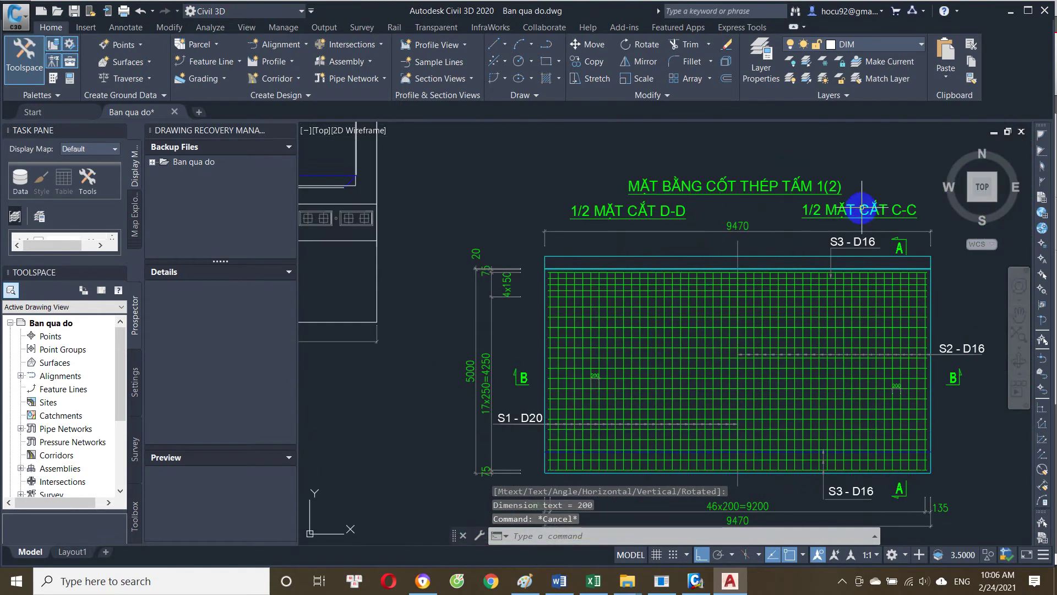
scroll(881, 182, "down", 3)
scroll(633, 342, "up", 3)
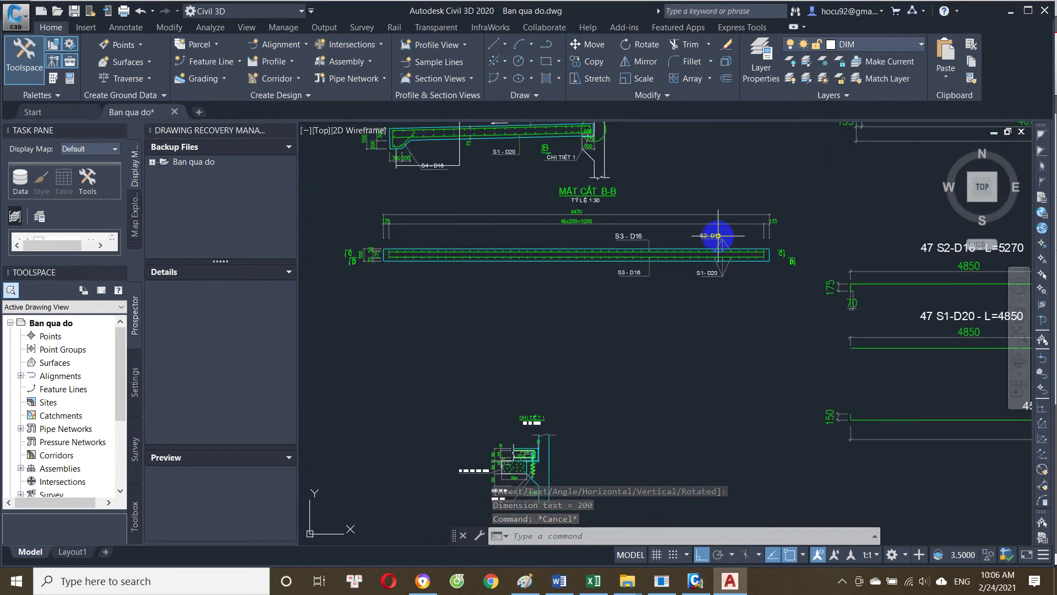
scroll(747, 239, "up", 3)
scroll(812, 274, "up", 2)
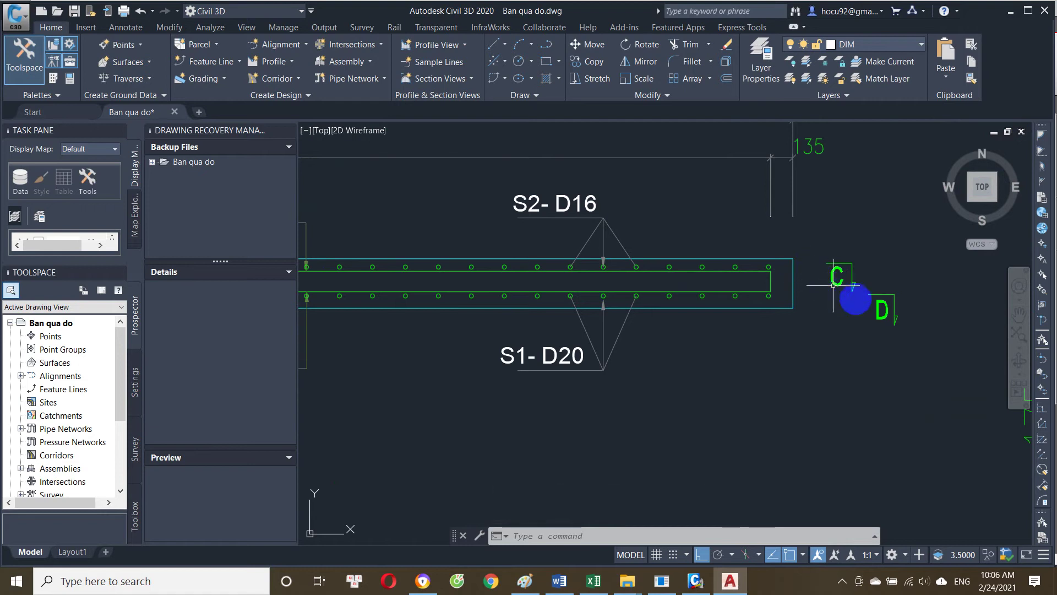
scroll(825, 318, "down", 3)
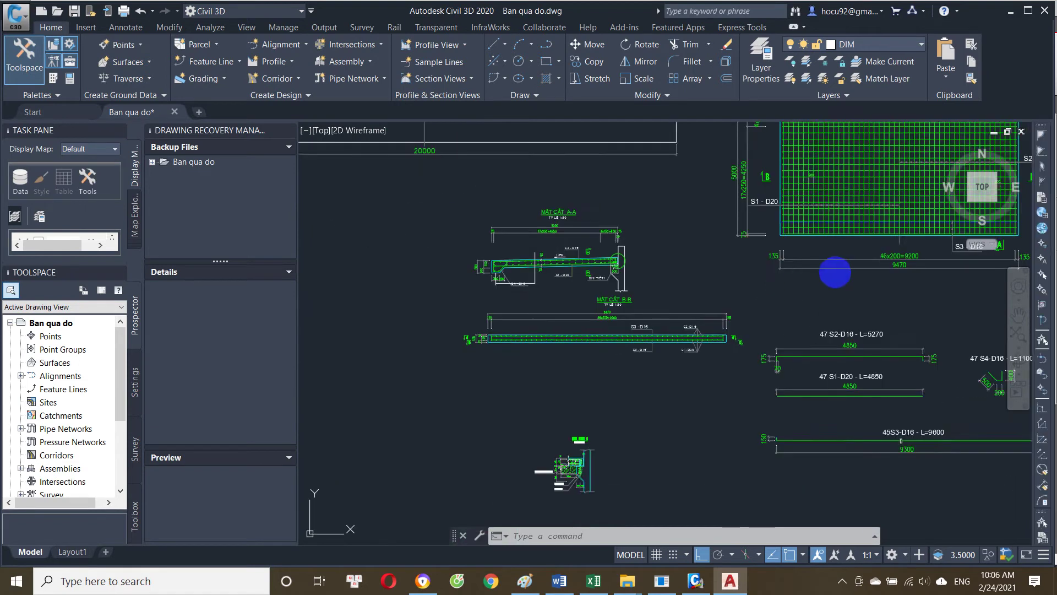
scroll(832, 266, "up", 2)
scroll(768, 218, "up", 1)
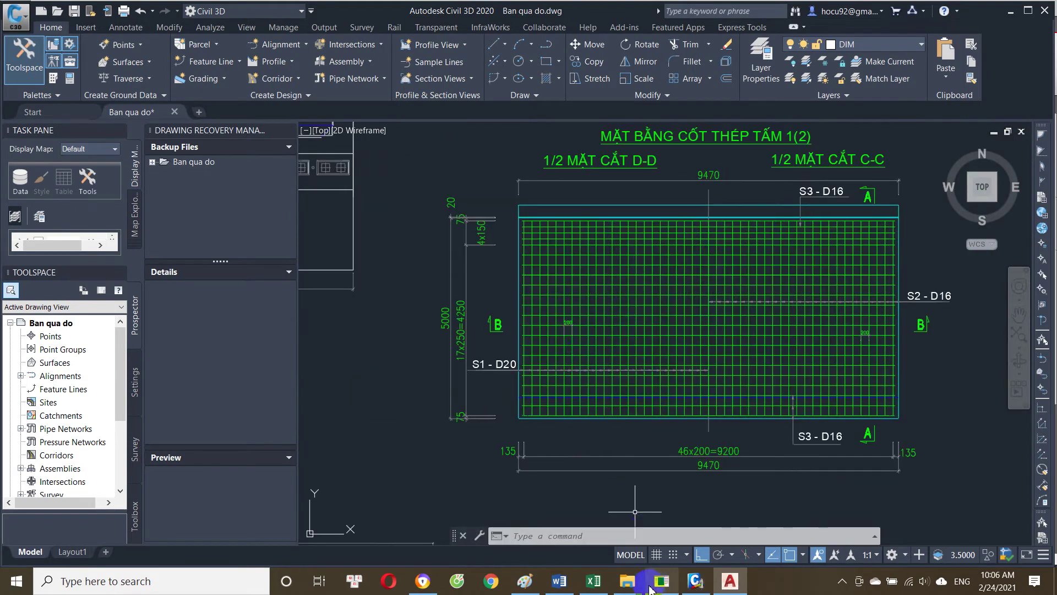
left_click(600, 588)
Step: Start the H39 midspan bar-count formula referencing the bar count above it
scroll(386, 297, "down", 1)
left_click(284, 314)
left_click(331, 309)
type("=")
key("Up")
key("Up")
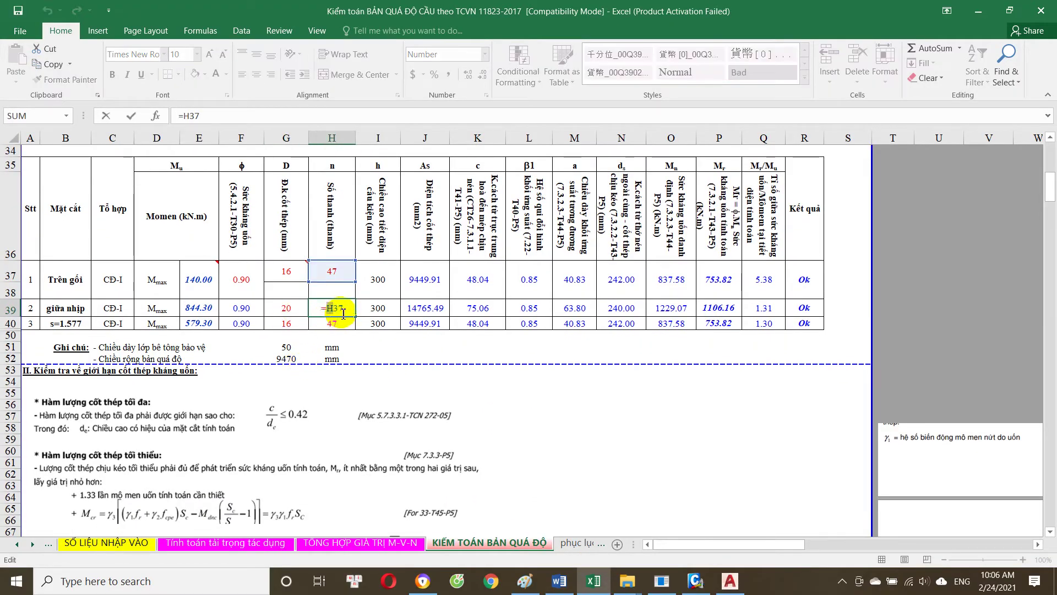
Step: Confirm H39 as =H37 and check the G52, H39 and I39 values
key("ctrl+Return")
double_click(346, 305)
left_click(287, 359)
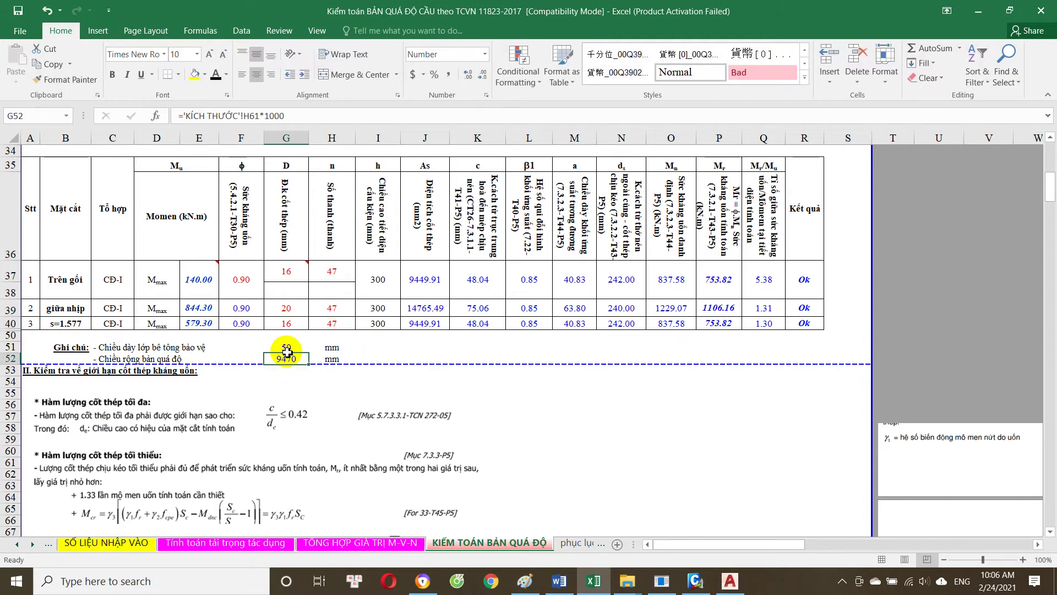
left_click(335, 305)
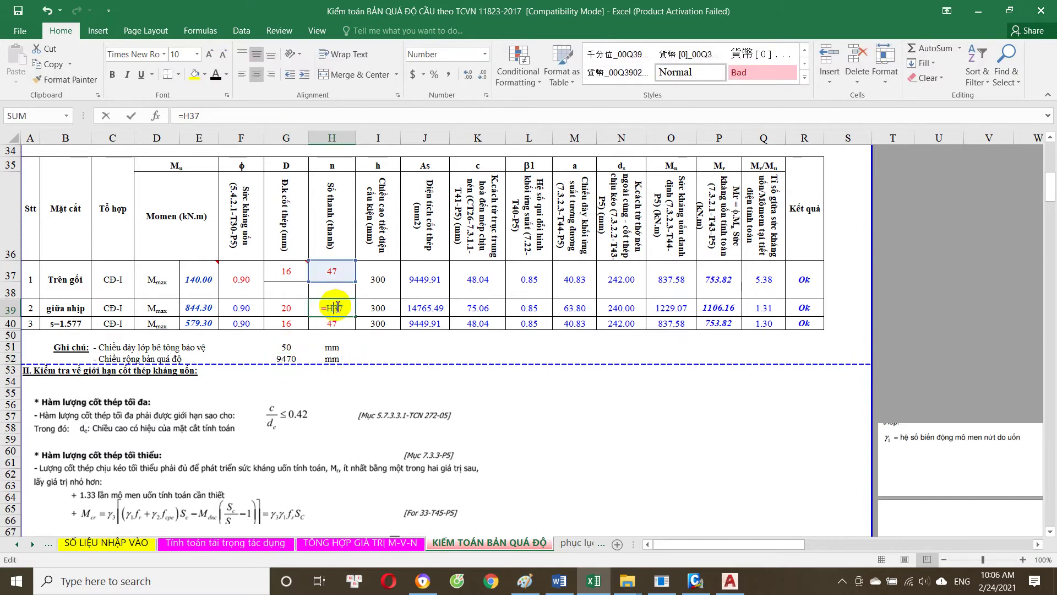
left_click(380, 307)
Step: Inspect the Q39 mid-span ratio and R39 Ok-check formulas without changing them
double_click(787, 304)
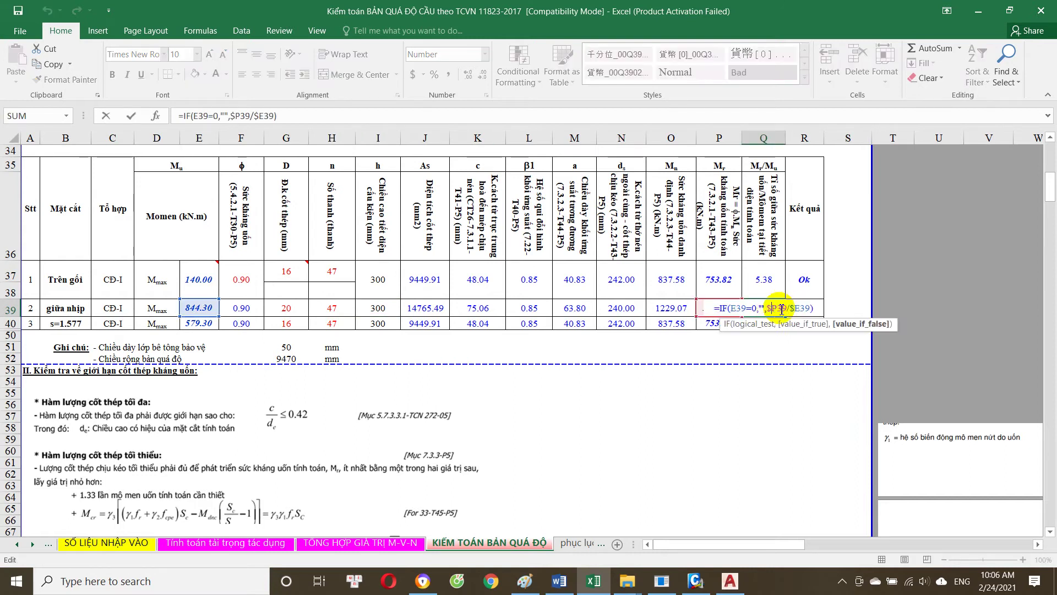
key("Escape")
double_click(775, 312)
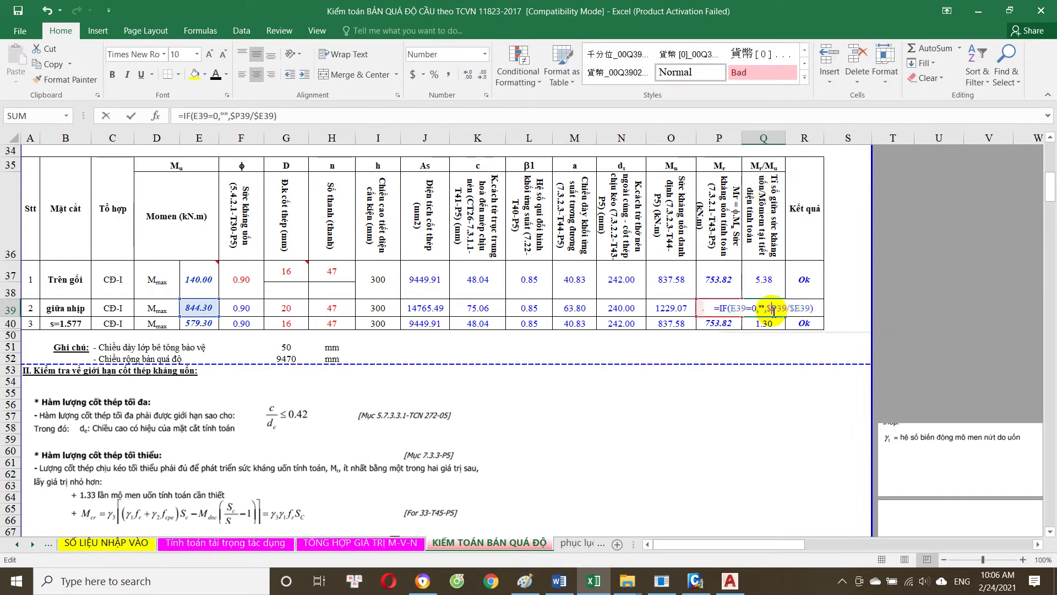
key("Escape")
double_click(773, 310)
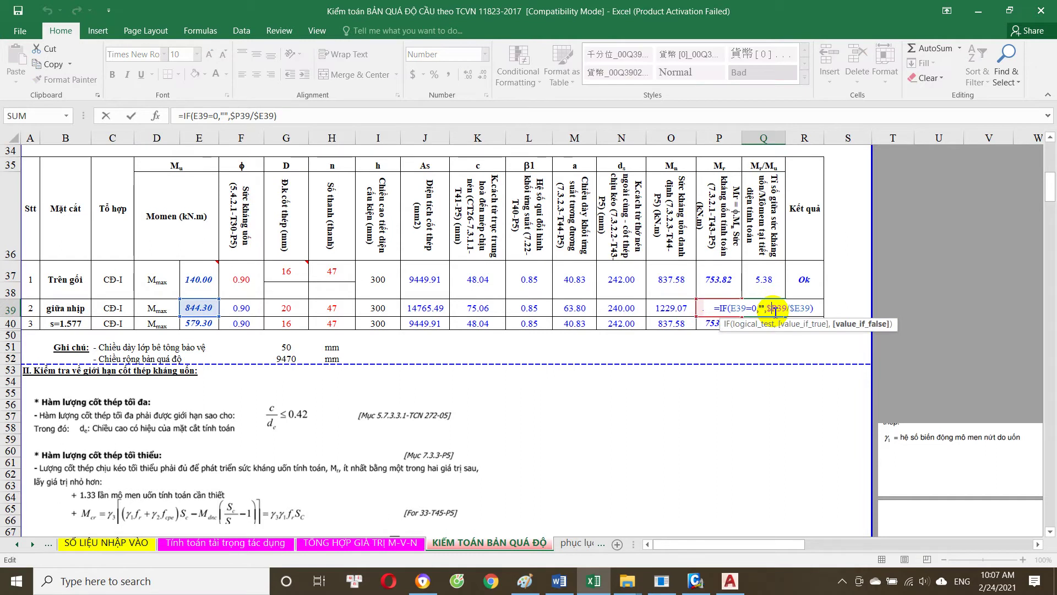
key("Escape")
double_click(774, 311)
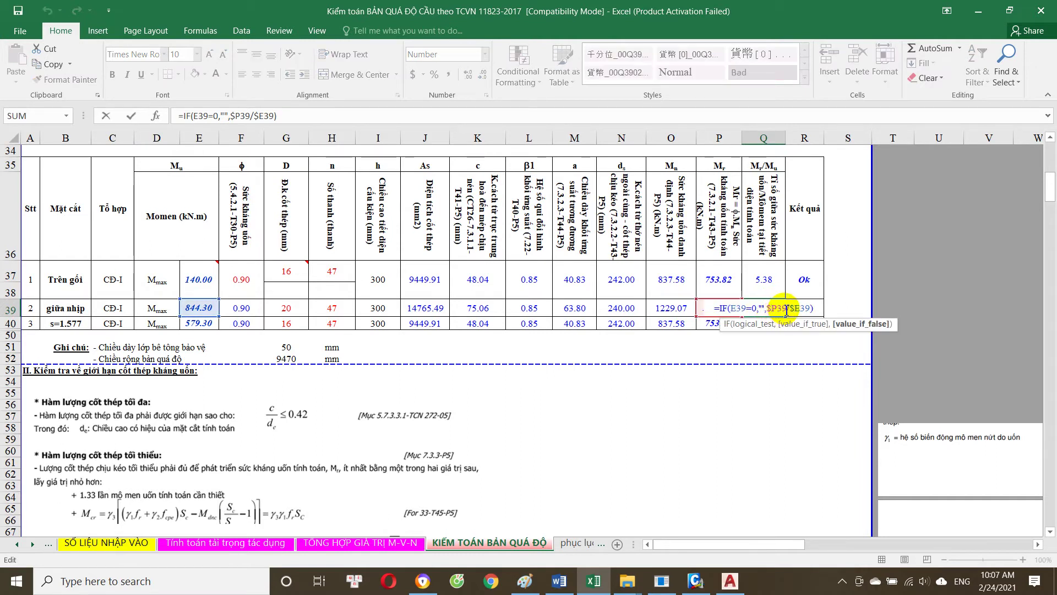
key("Escape")
double_click(777, 310)
key("Escape")
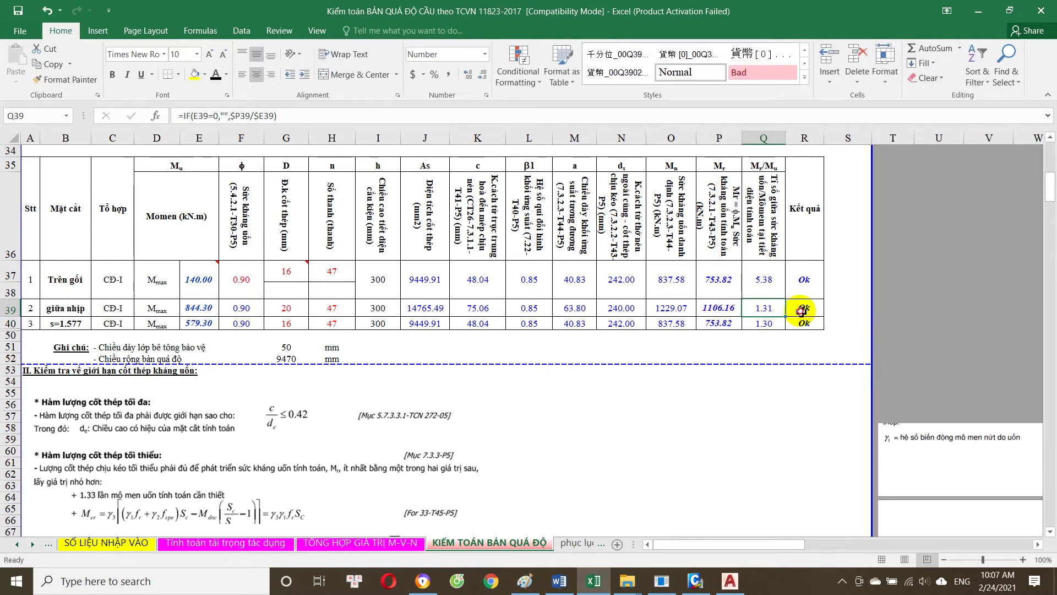
double_click(801, 307)
key("Escape")
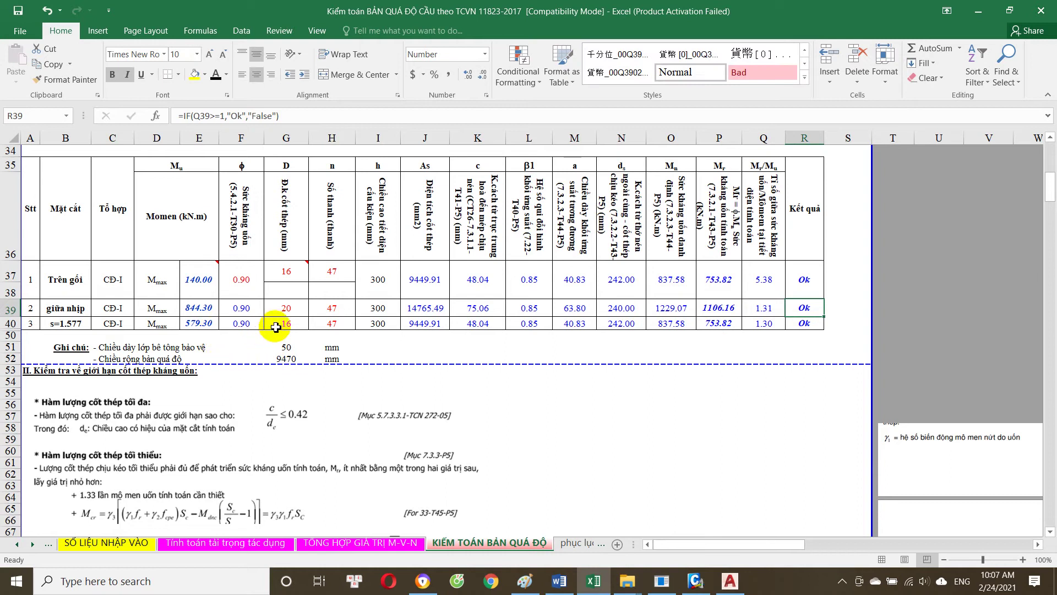
Step: Check the G40, B40 and H40 formulas, then bring up the MIDAS/Civil moment diagram
left_click(277, 327)
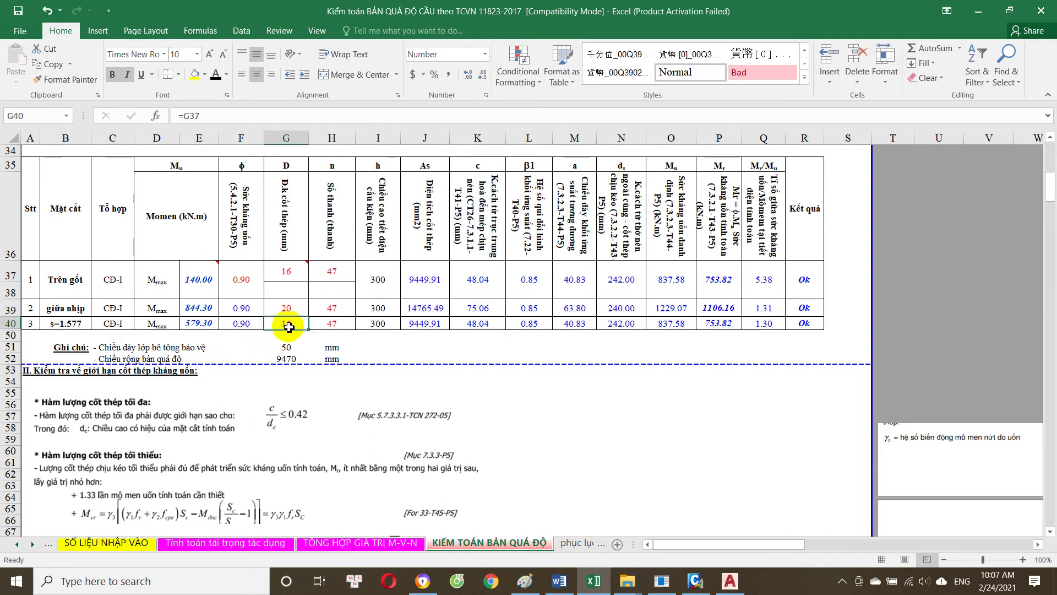
left_click(79, 327)
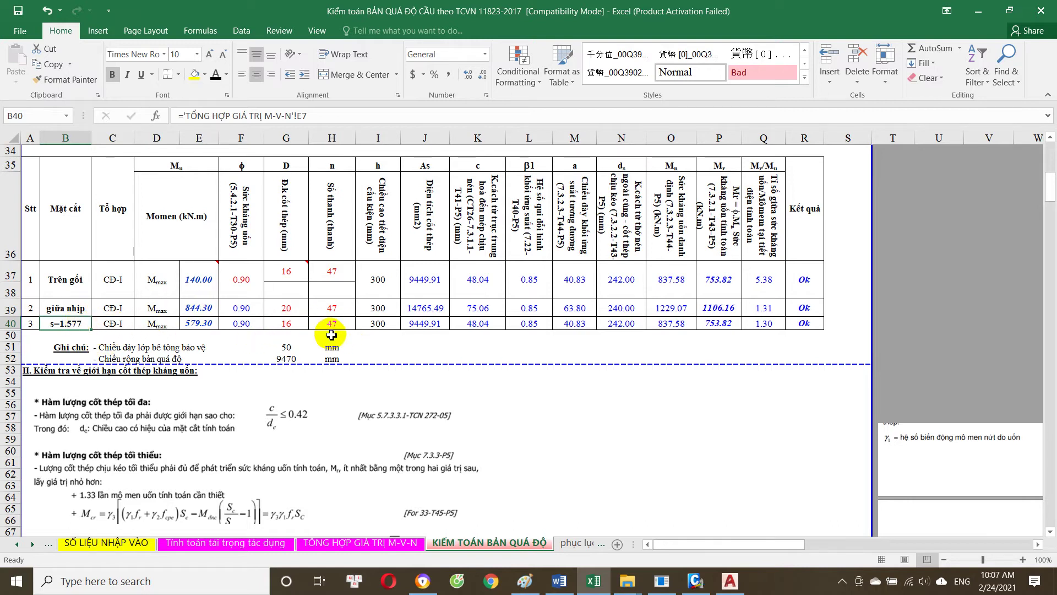
left_click(300, 326)
left_click(337, 328)
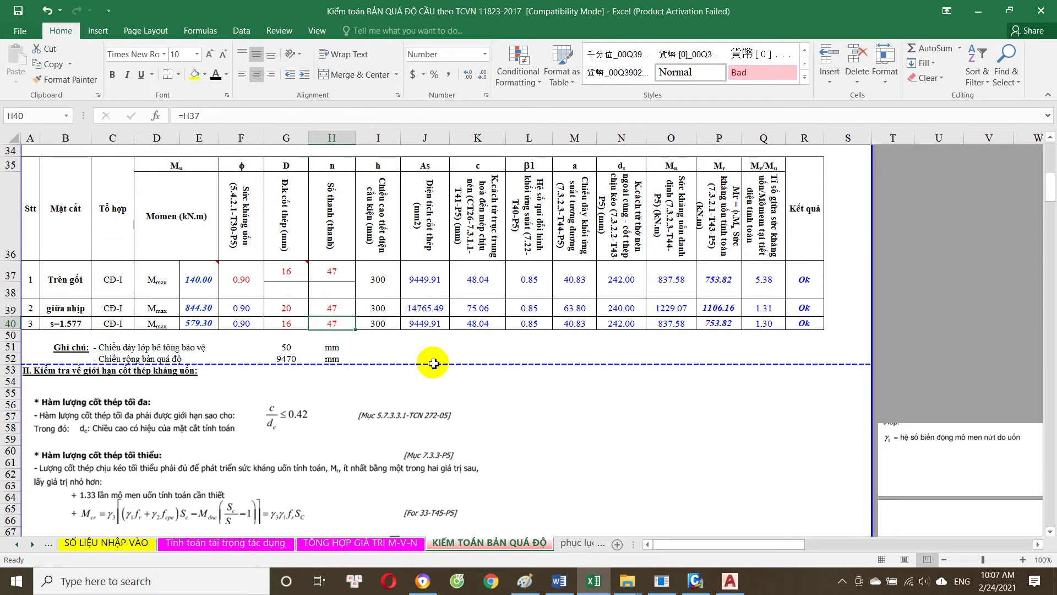
left_click(723, 590)
left_click(707, 589)
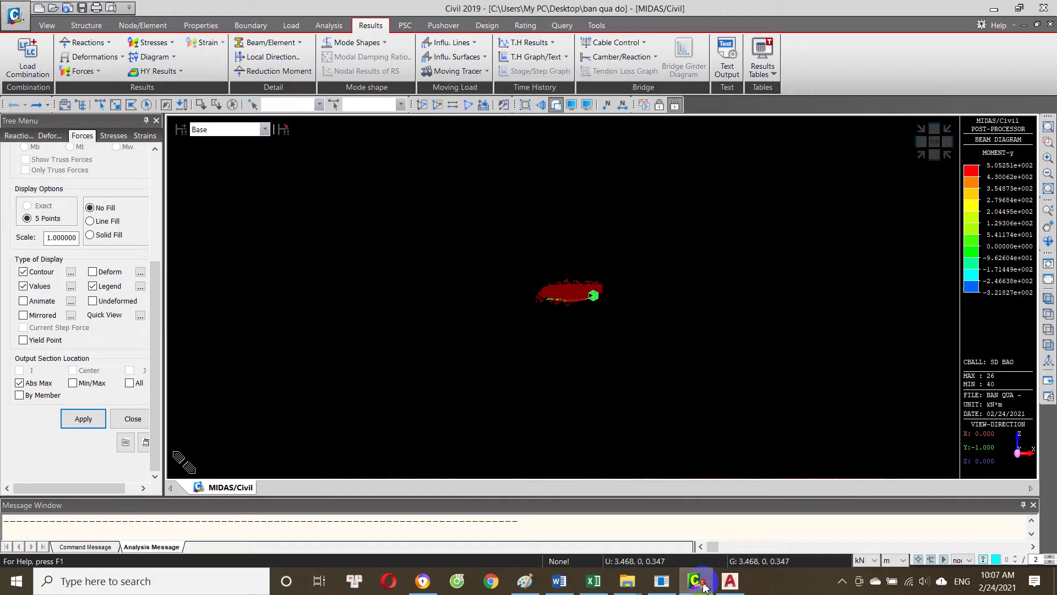
left_click(705, 587)
left_click(730, 582)
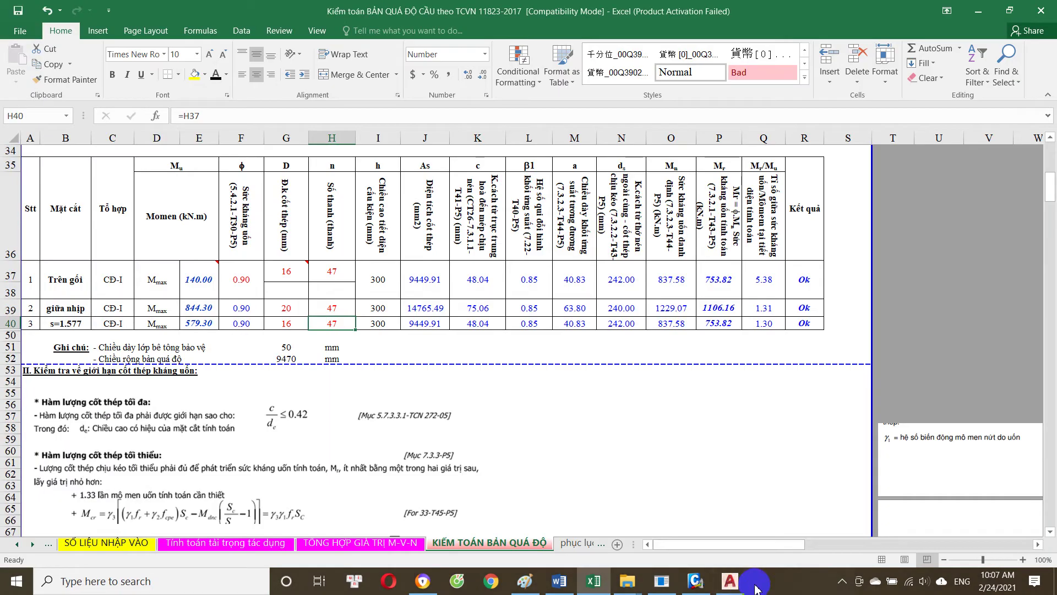
left_click(707, 467)
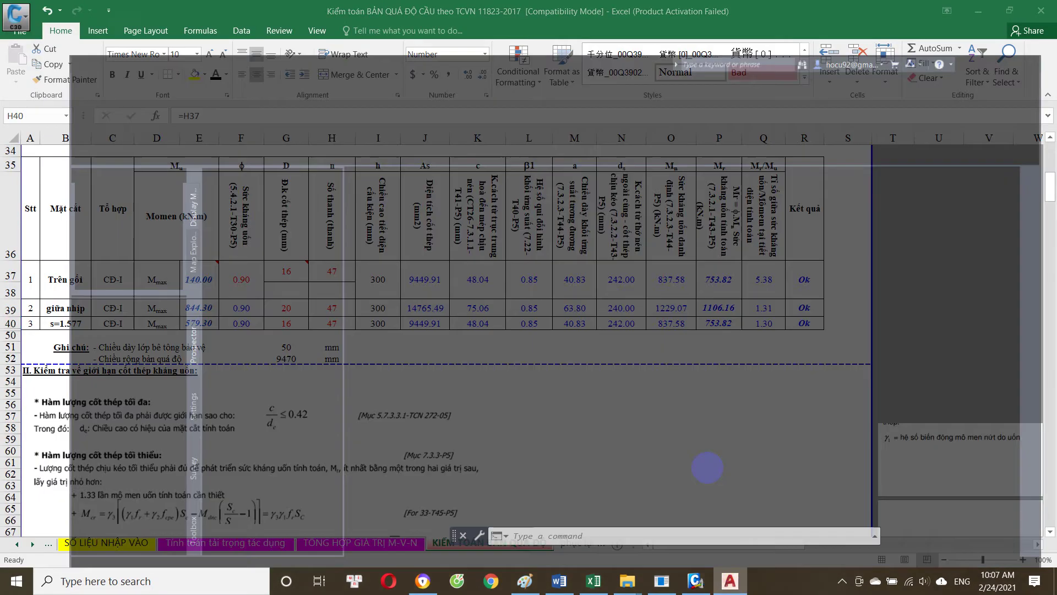
scroll(586, 306, "down", 5)
scroll(463, 263, "up", 4)
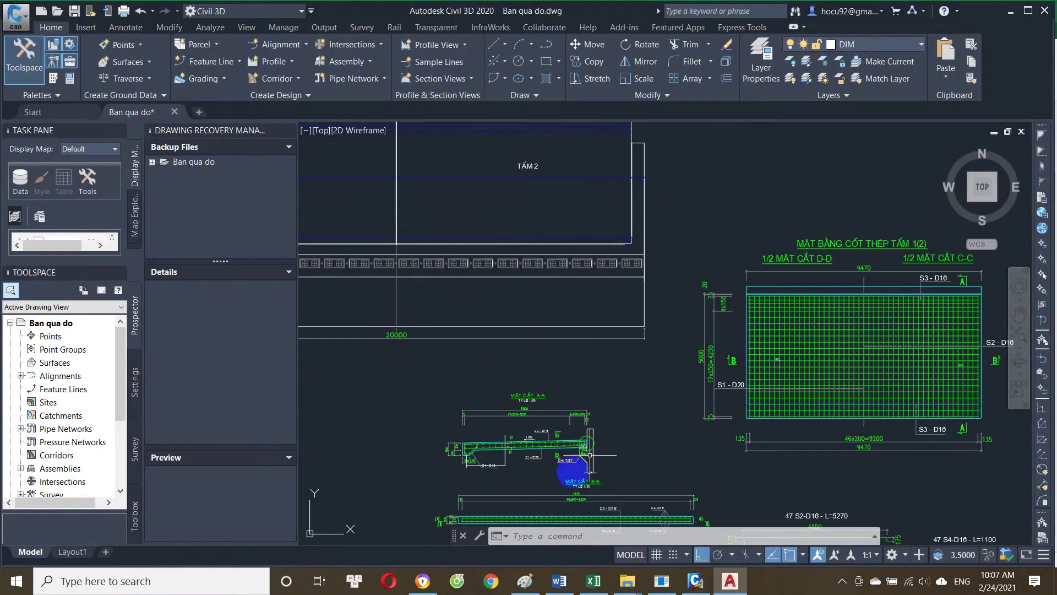
scroll(590, 455, "up", 5)
left_click(507, 334)
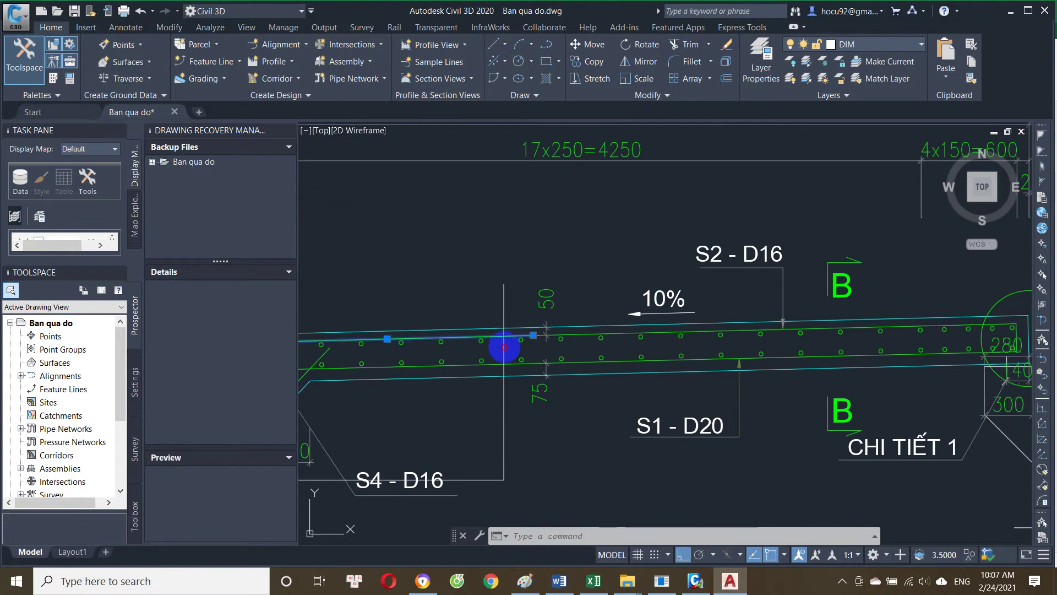
key("Escape")
scroll(582, 377, "down", 3)
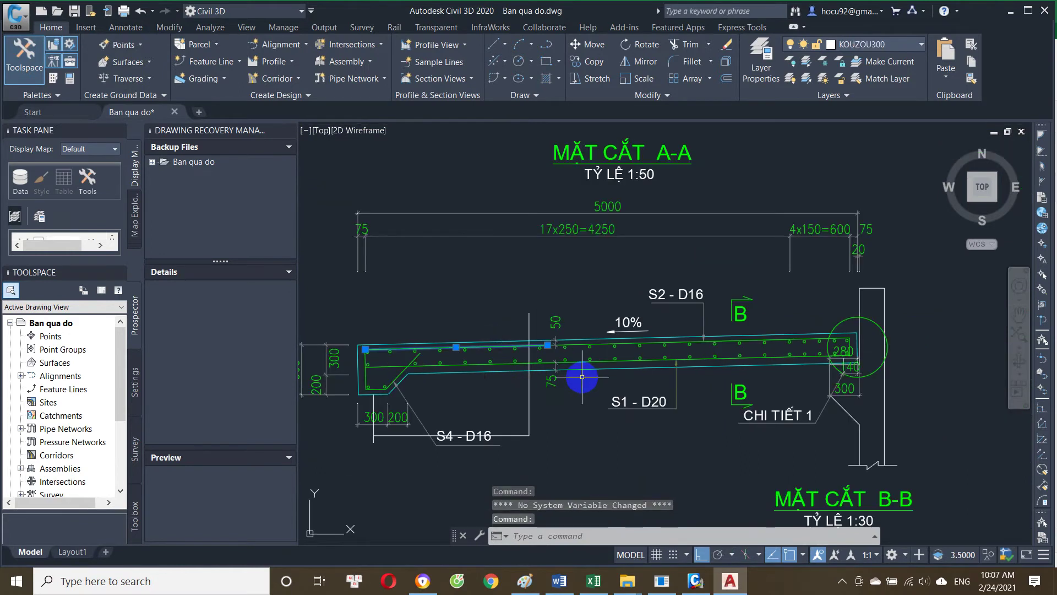
scroll(601, 358, "down", 3)
scroll(809, 314, "up", 2)
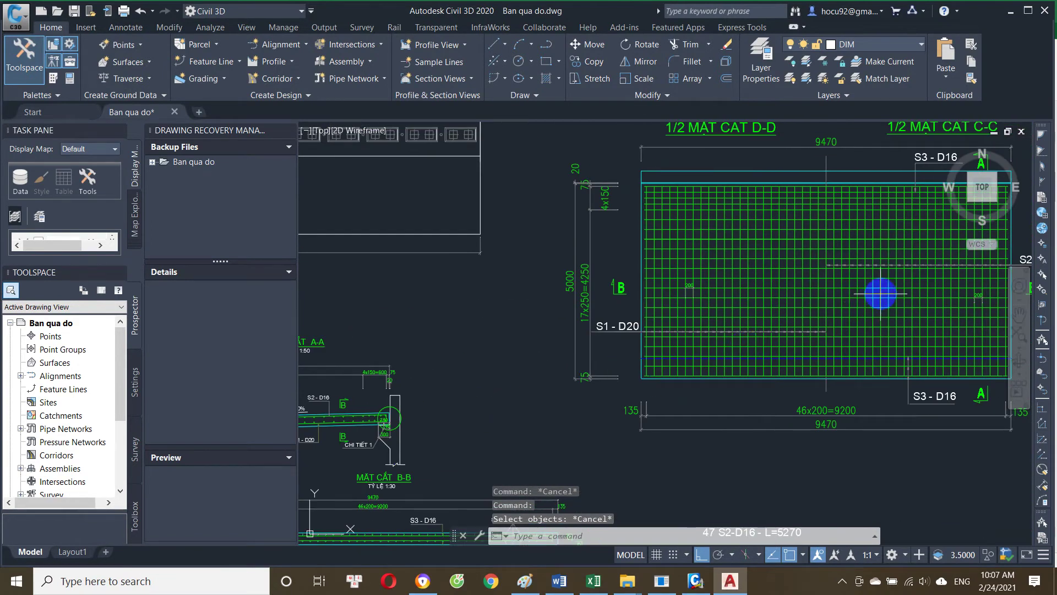
scroll(741, 332, "down", 1)
scroll(741, 224, "up", 2)
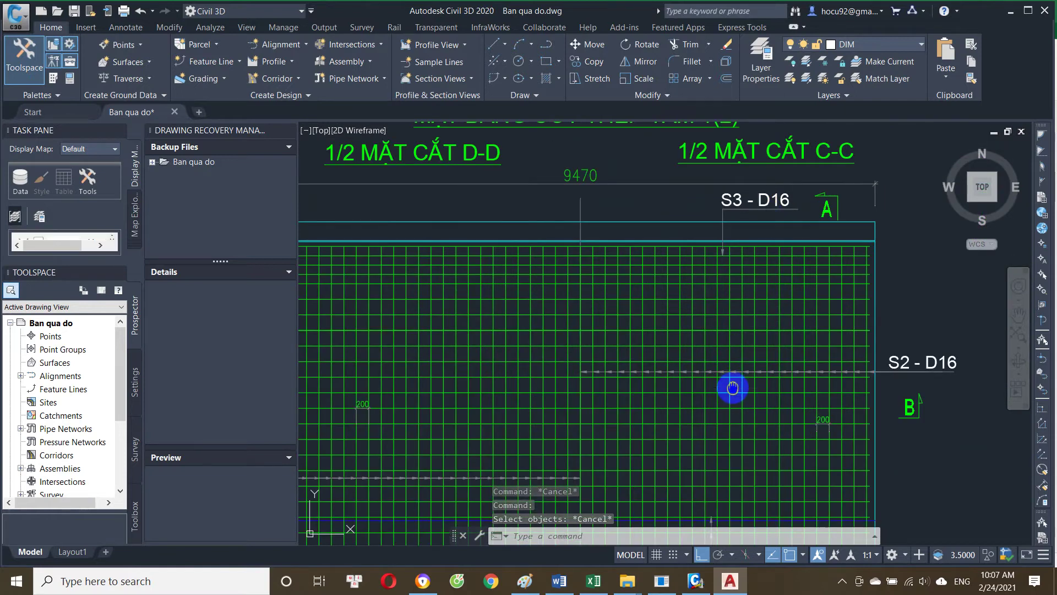
left_click(611, 583)
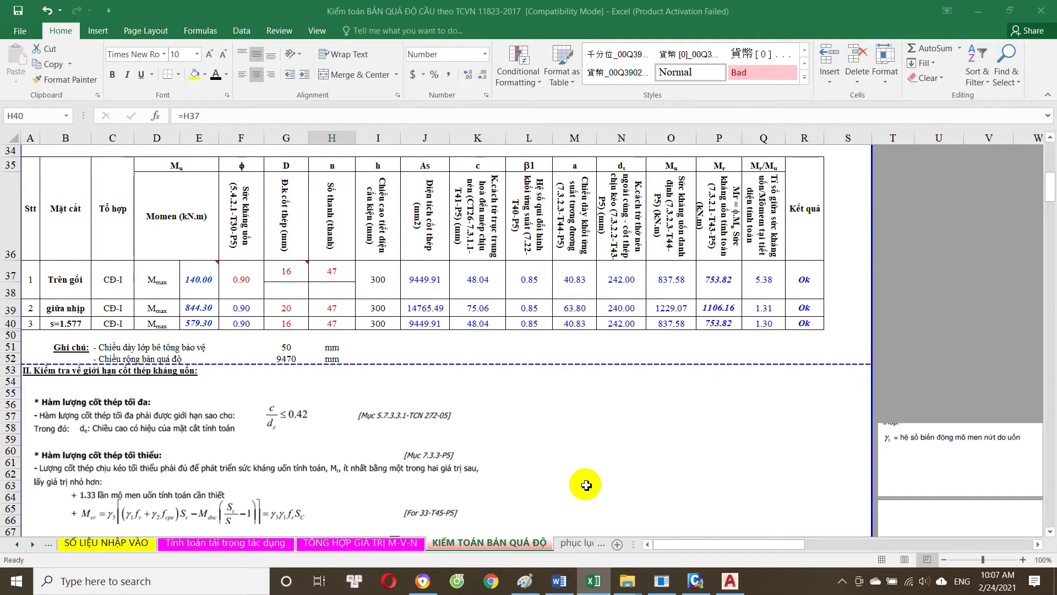
Step: Review the third section's ratio, the first section's c value and the minimum-steel result formula
scroll(396, 331, "down", 1)
left_click(769, 207)
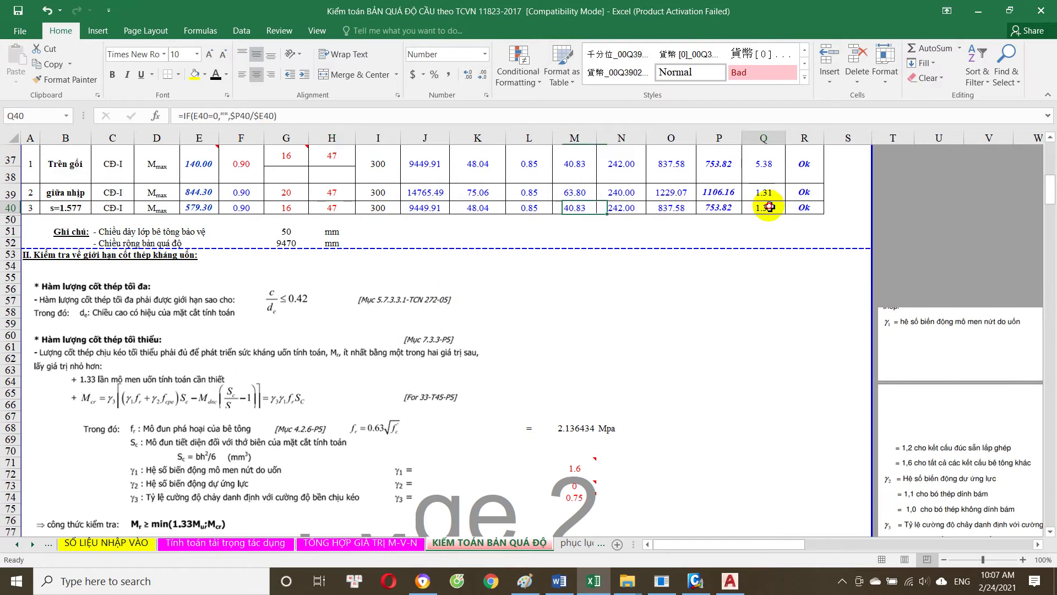
scroll(585, 302, "up", 2)
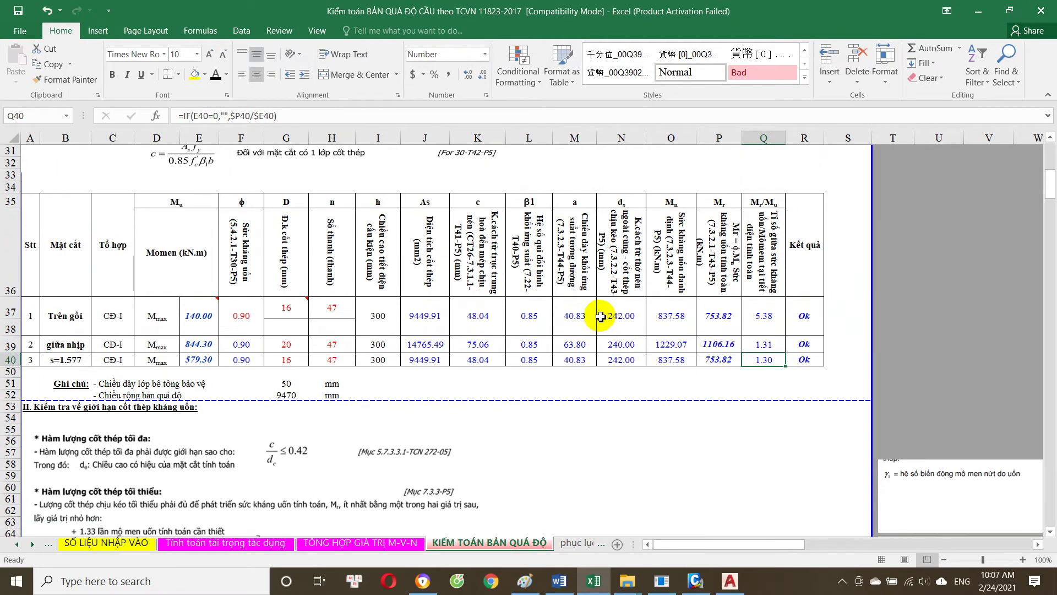
scroll(551, 337, "down", 2)
scroll(508, 342, "up", 1)
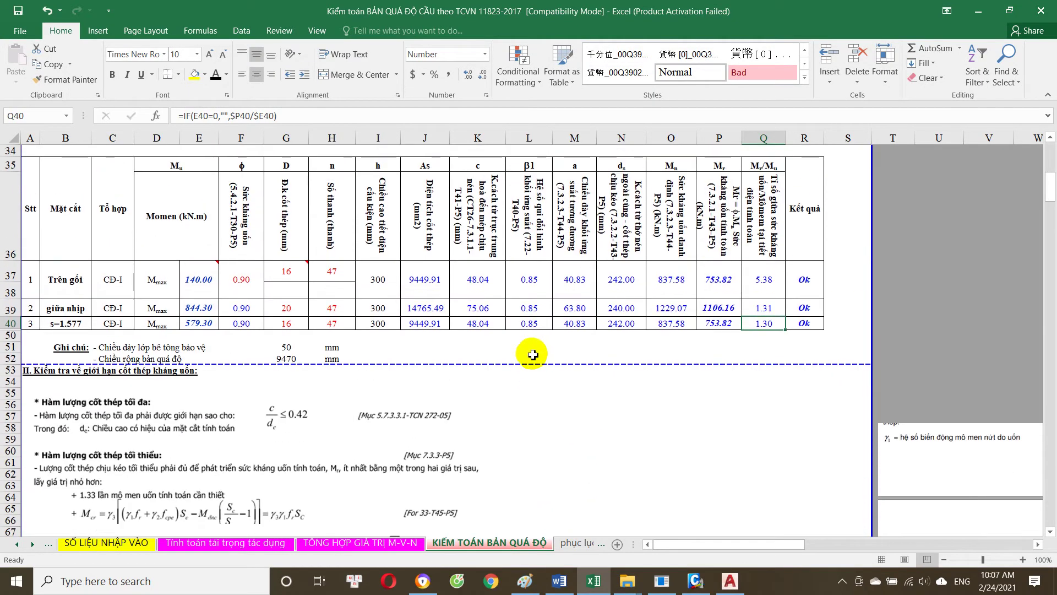
scroll(490, 348, "down", 1)
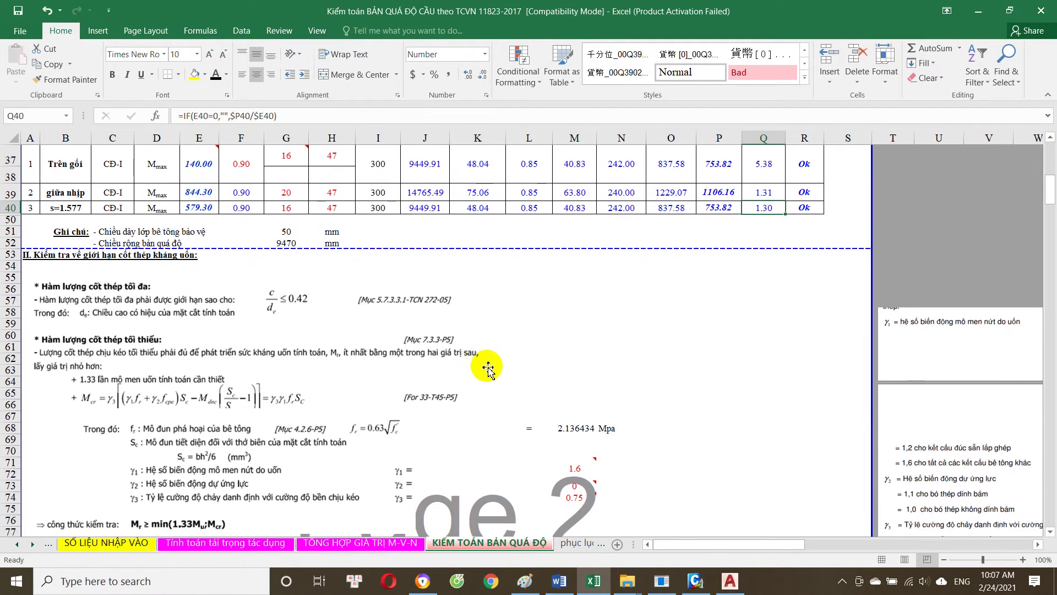
scroll(488, 367, "down", 2)
scroll(474, 379, "up", 1)
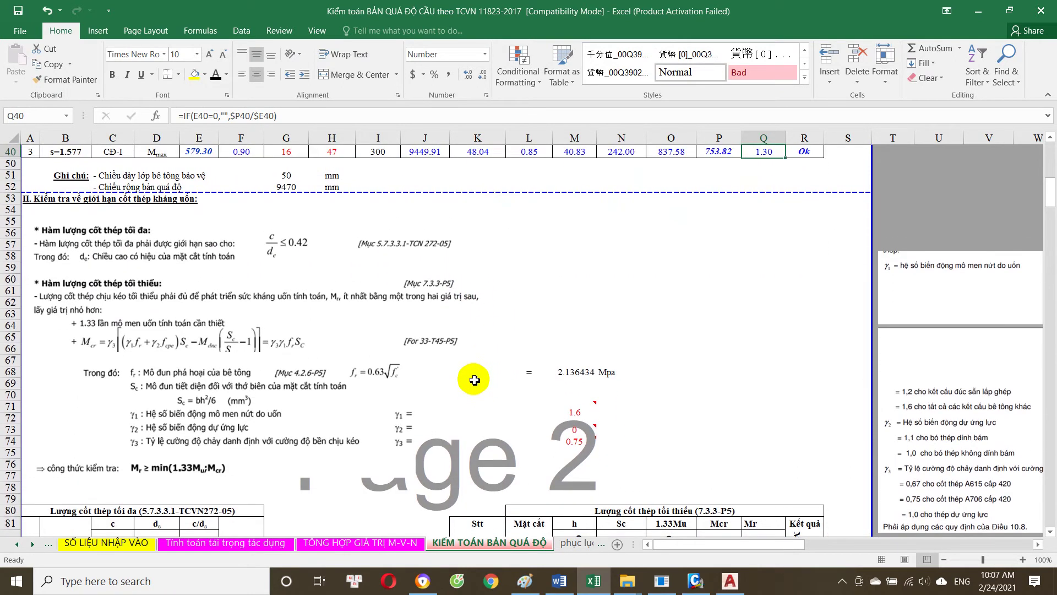
scroll(472, 382, "down", 5)
scroll(468, 388, "down", 2)
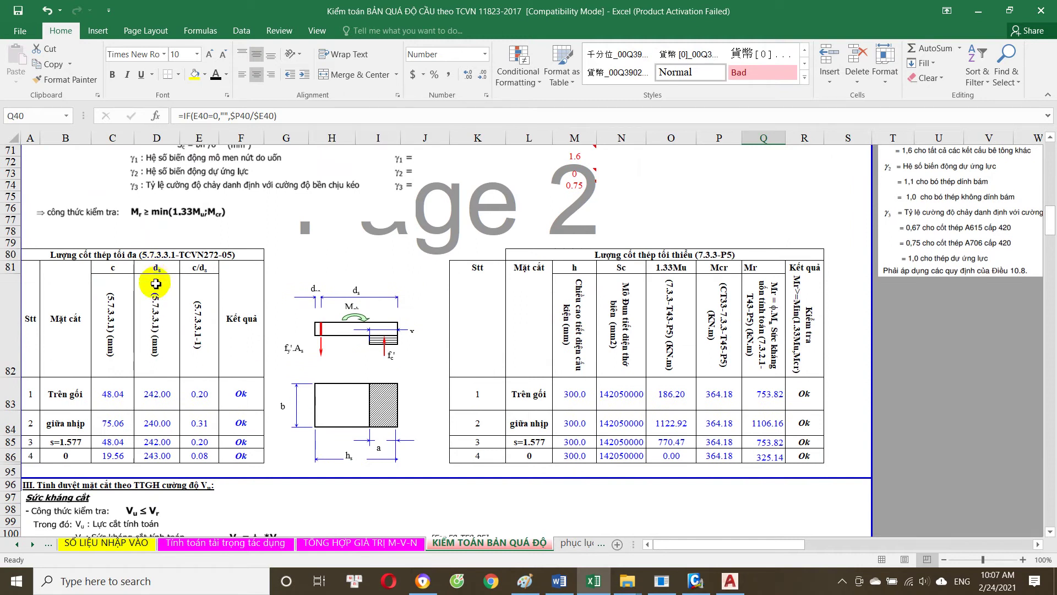
left_click(242, 392)
scroll(278, 385, "down", 1)
left_click(809, 363)
scroll(606, 394, "down", 1)
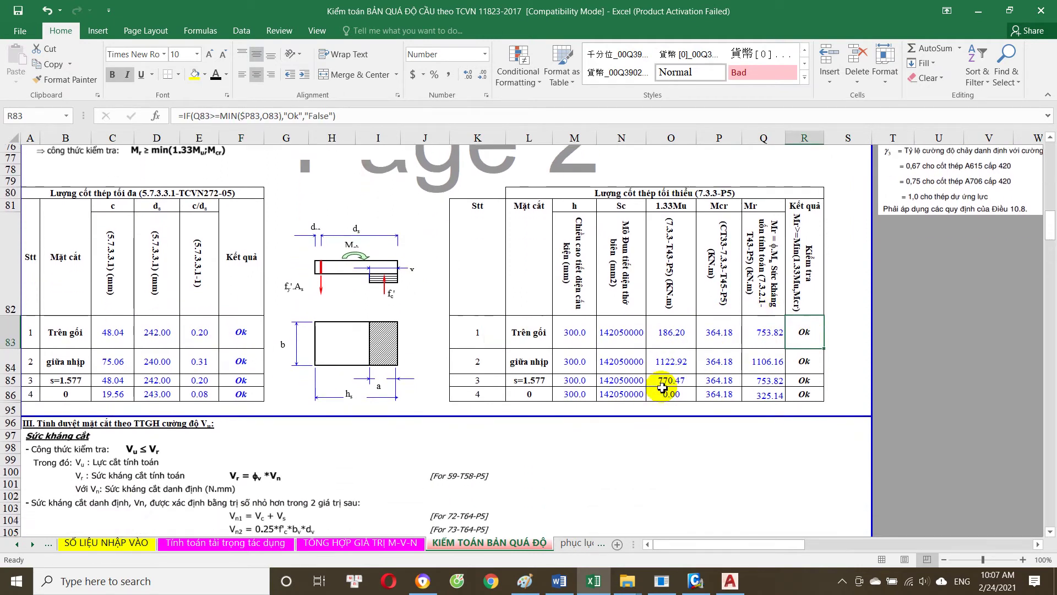
Step: Hide row 86 holding the unused section 0 in the reinforcement limit tables
left_click(4, 387)
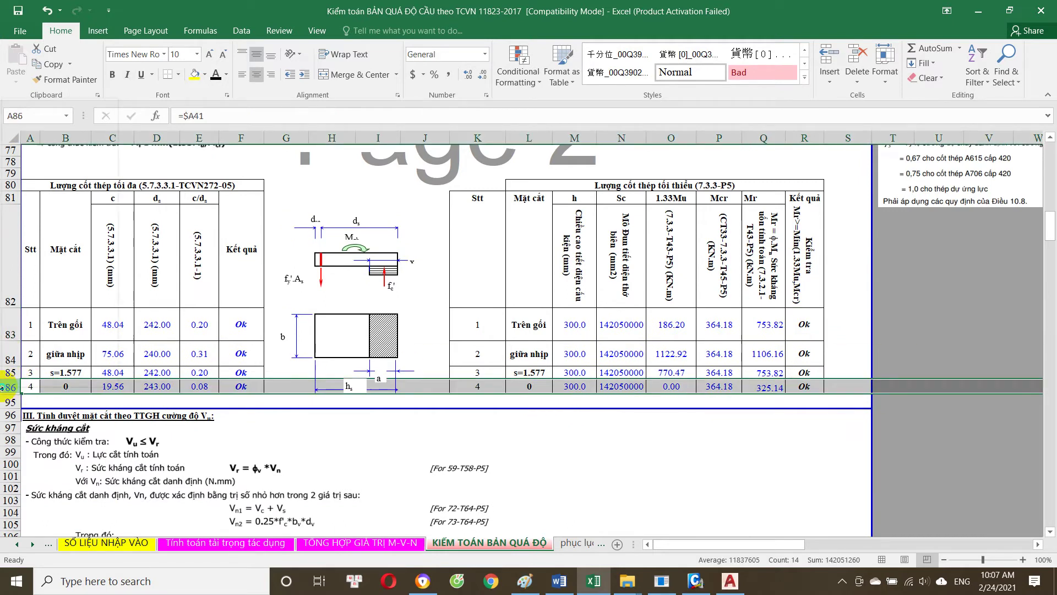
right_click(4, 387)
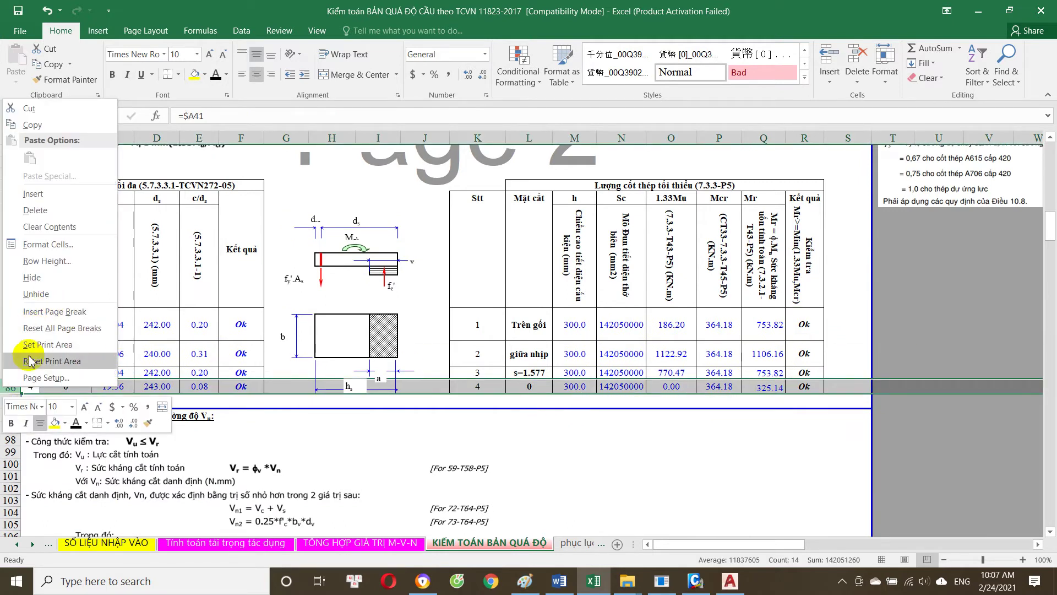
left_click(48, 278)
scroll(208, 461, "down", 1)
scroll(208, 449, "down", 2)
scroll(230, 379, "up", 2)
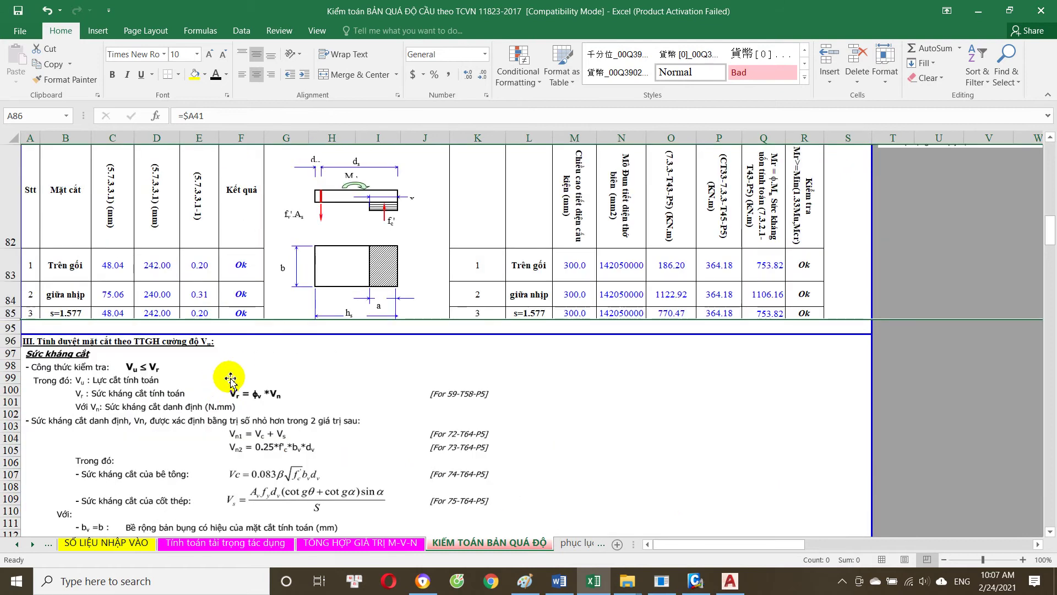
left_click(252, 380)
scroll(276, 314, "down", 1)
left_click(716, 372)
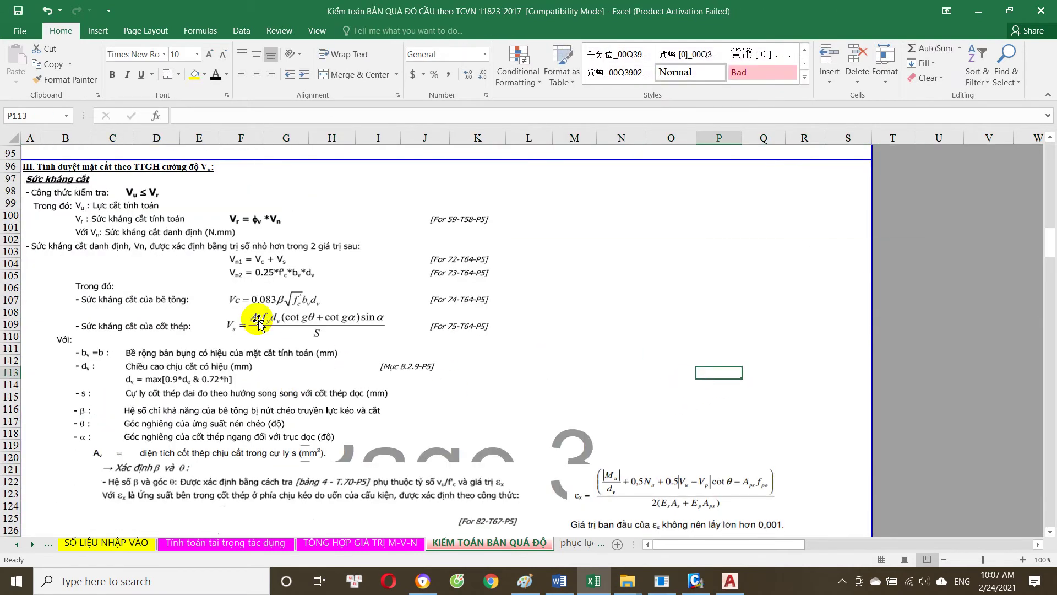
Step: Cut the fourth section's column I136:I162 out of the Kiểm tra shear table
scroll(210, 220, "down", 1)
scroll(259, 264, "down", 1)
scroll(259, 308, "down", 3)
scroll(237, 341, "down", 3)
scroll(232, 357, "down", 2)
scroll(260, 359, "down", 1)
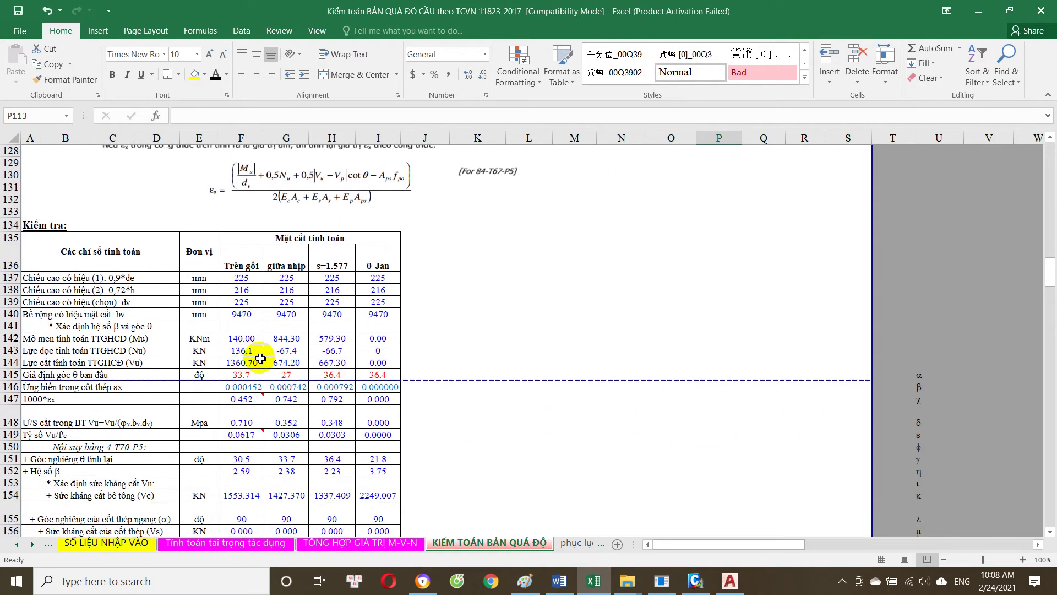
scroll(255, 349, "down", 1)
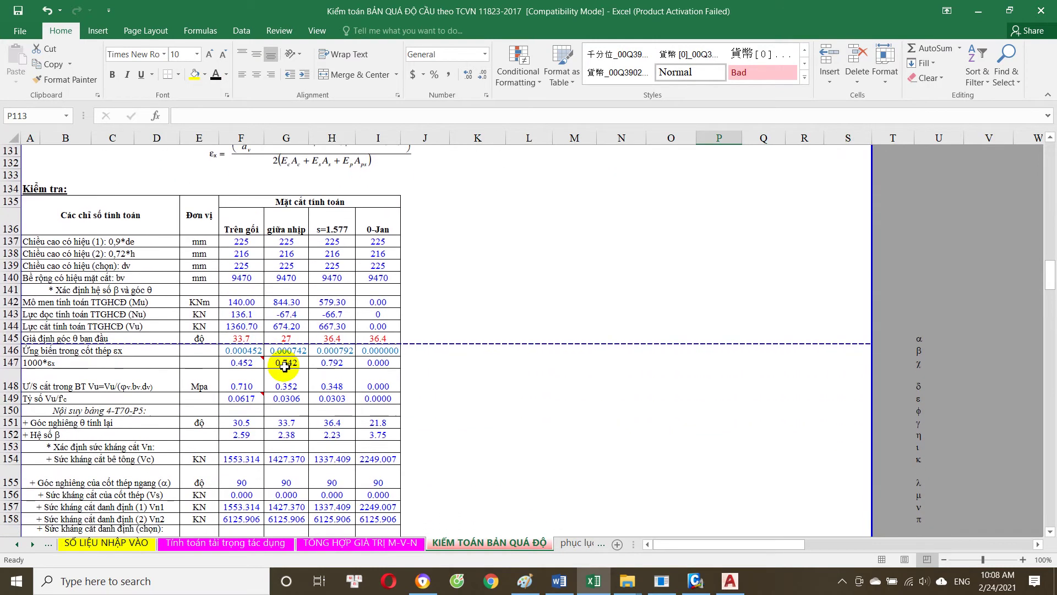
left_click(391, 230)
left_click_drag(385, 218, 393, 498)
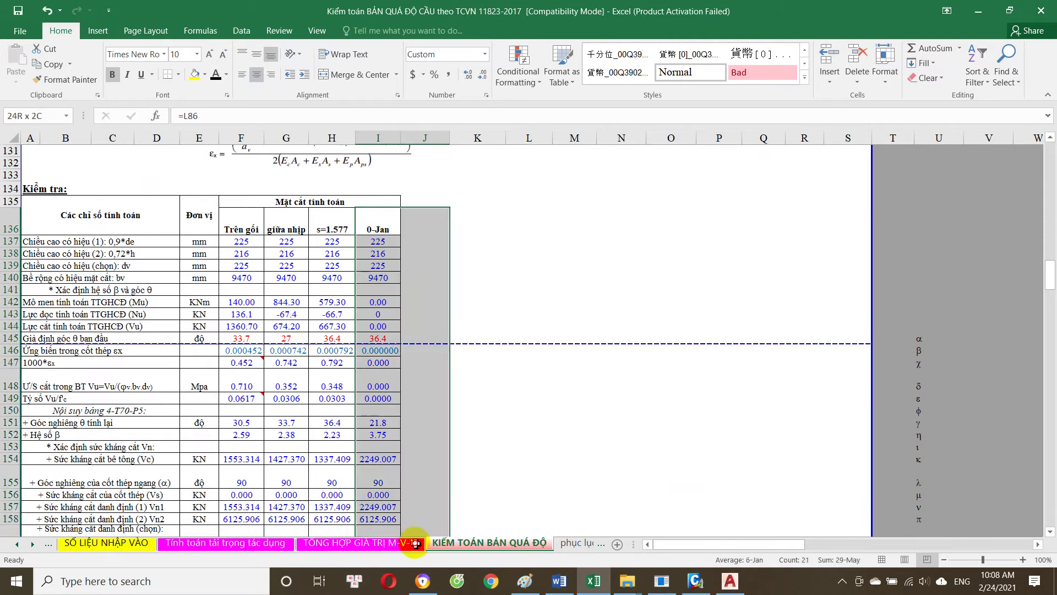
scroll(383, 385, "up", 2)
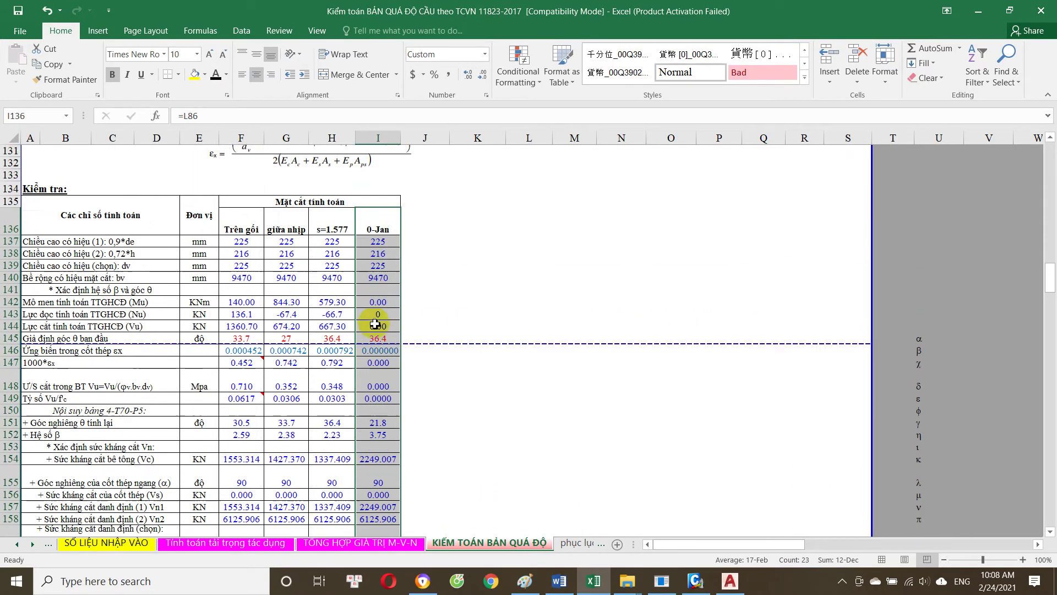
scroll(376, 297, "up", 1)
right_click(375, 262)
left_click(406, 278)
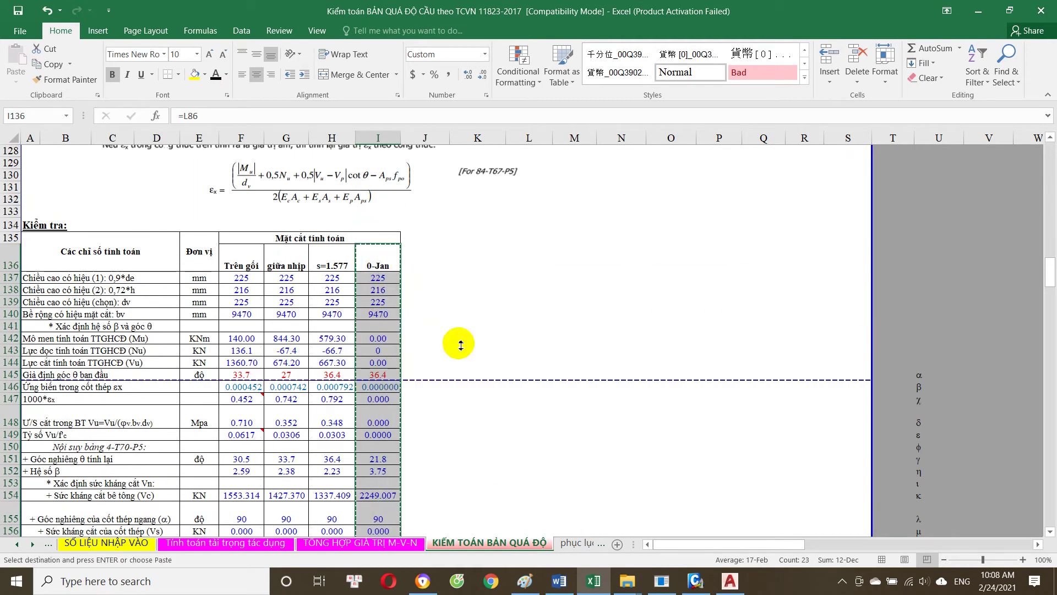
Step: Paste the cut section-0 column at W100 in the side calculation area
left_click_drag(696, 550, 809, 550)
scroll(571, 396, "up", 4)
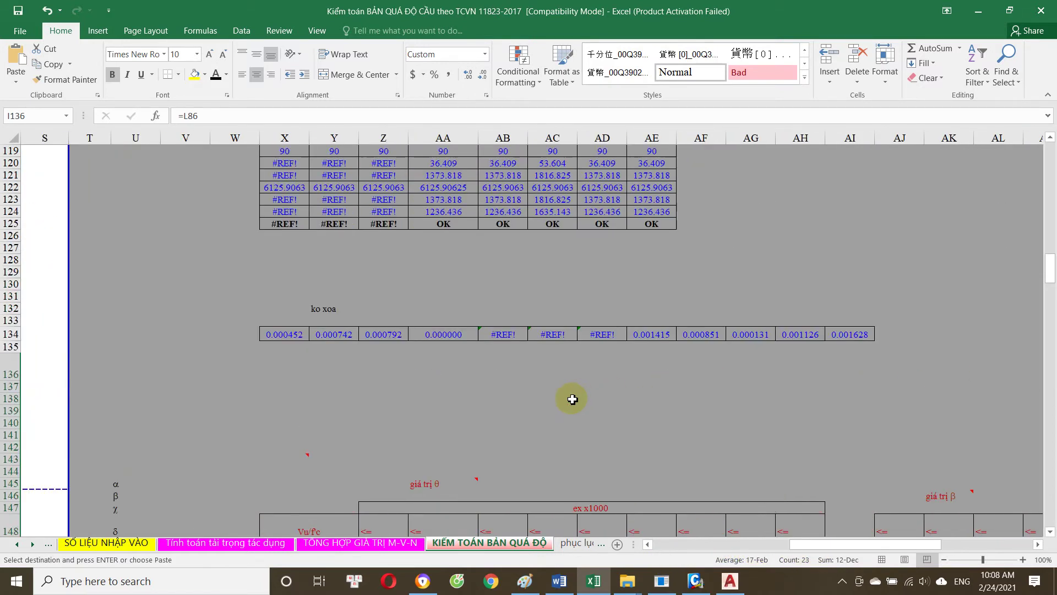
scroll(337, 333, "up", 2)
scroll(275, 260, "up", 3)
scroll(275, 260, "up", 2)
left_click(236, 228)
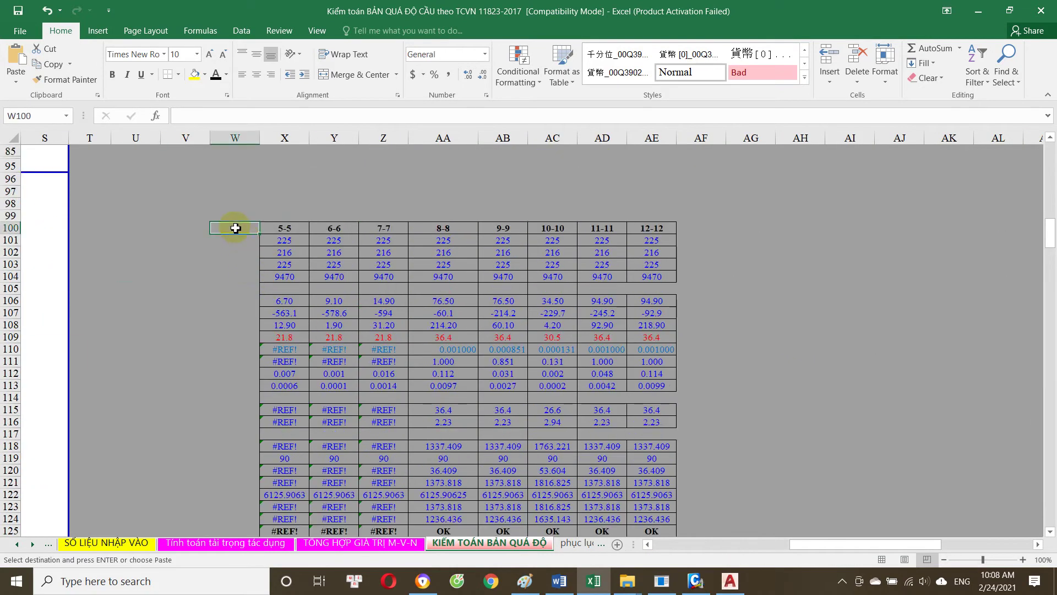
key("Return")
left_click_drag(826, 545, 688, 545)
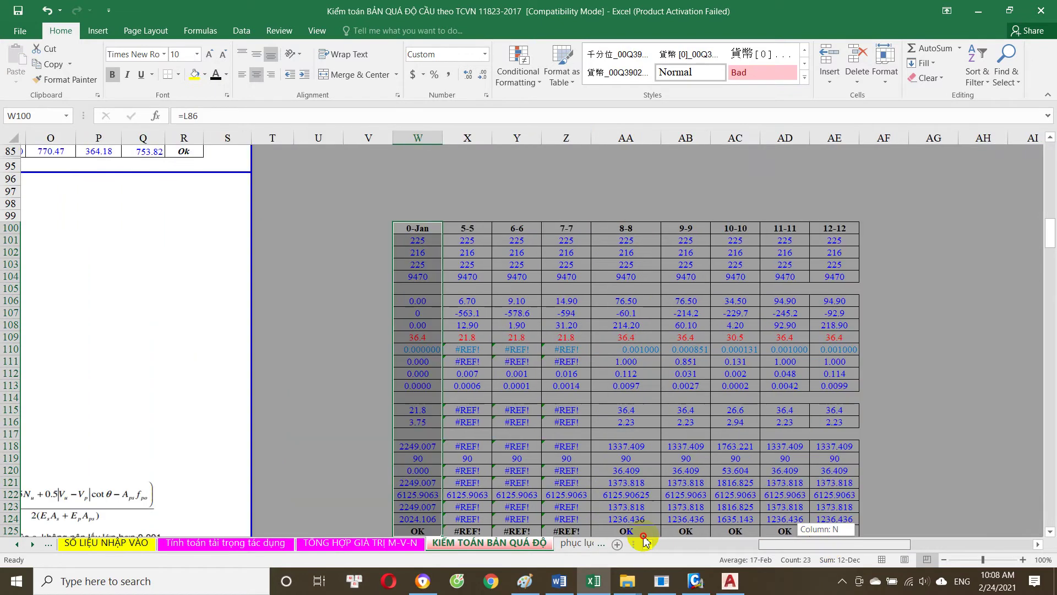
scroll(173, 457, "down", 7)
scroll(306, 224, "down", 5)
left_click(344, 309)
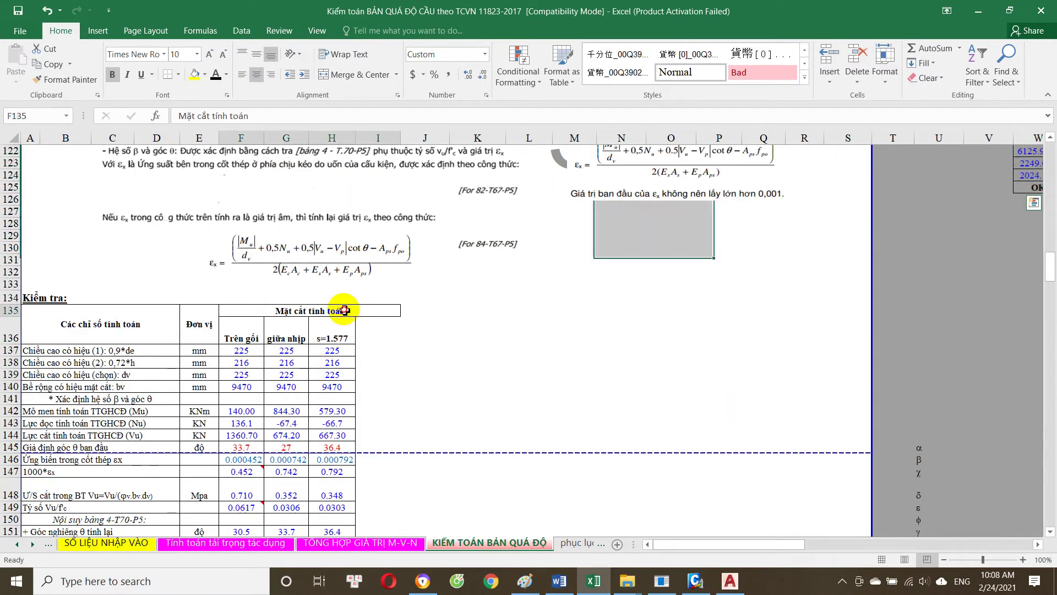
Step: Unmerge the Mặt cắt tính toán heading and Merge & Center it across F135:H135
left_click(367, 81)
left_click_drag(237, 310, 342, 301)
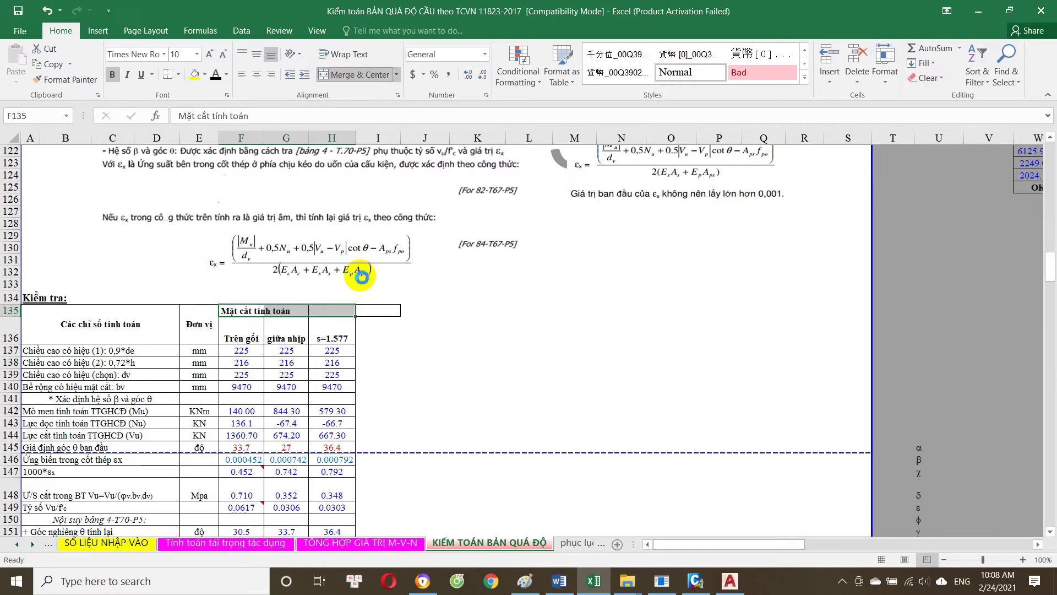
left_click(380, 310)
Step: Set I135 to No Border and apply All Borders to the F135:H135 heading
left_click(178, 75)
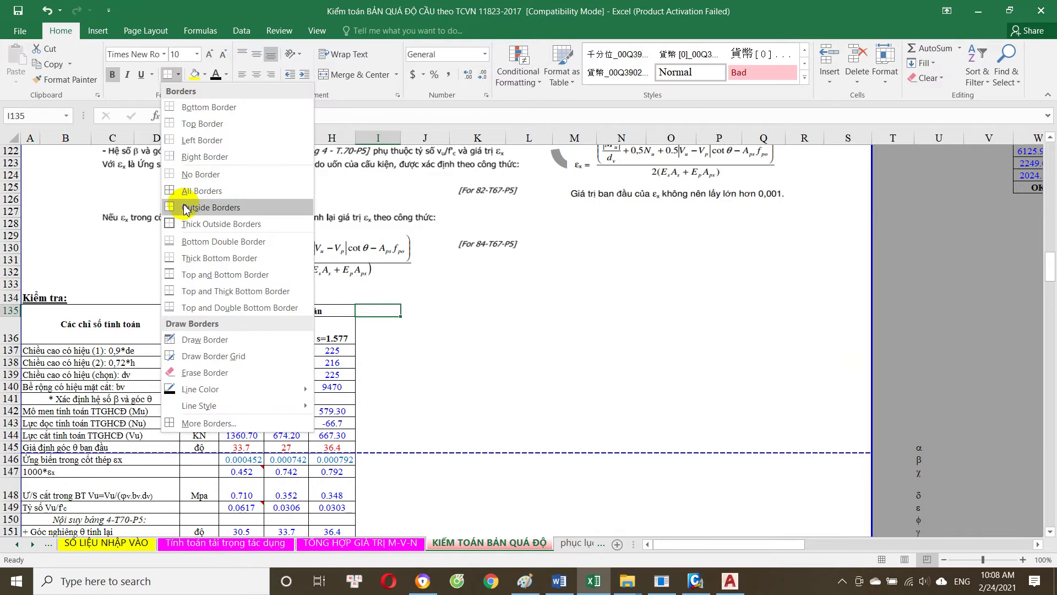
left_click(190, 174)
left_click(319, 310)
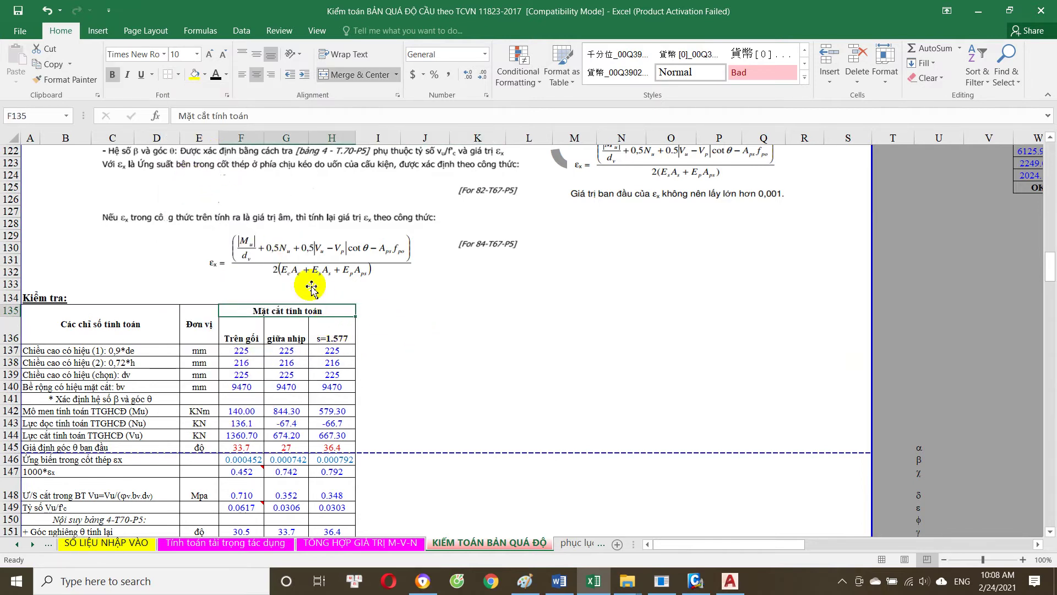
left_click(179, 75)
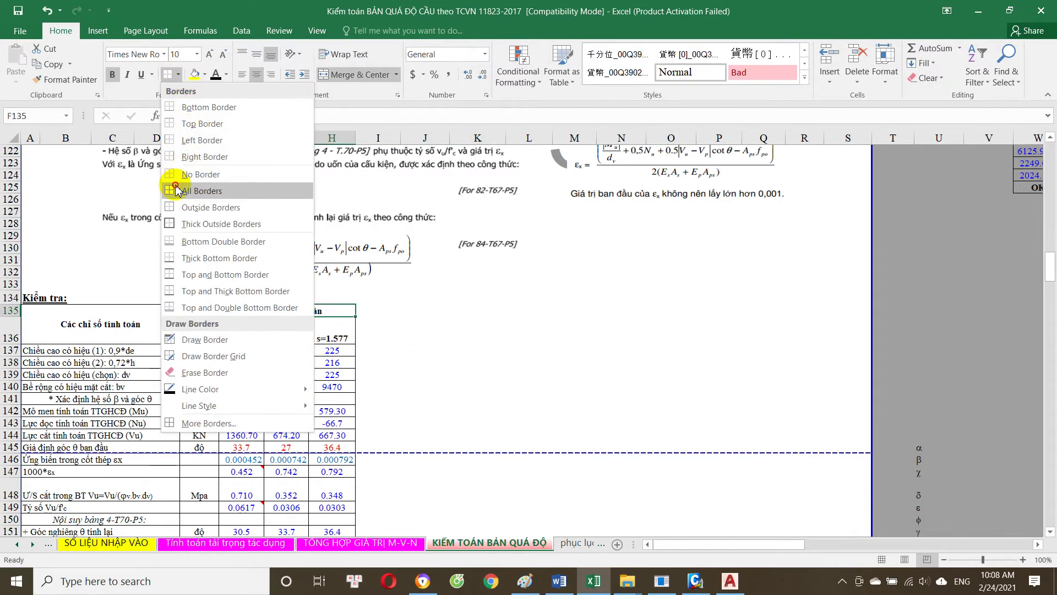
left_click(259, 190)
left_click(424, 423)
scroll(299, 334, "down", 2)
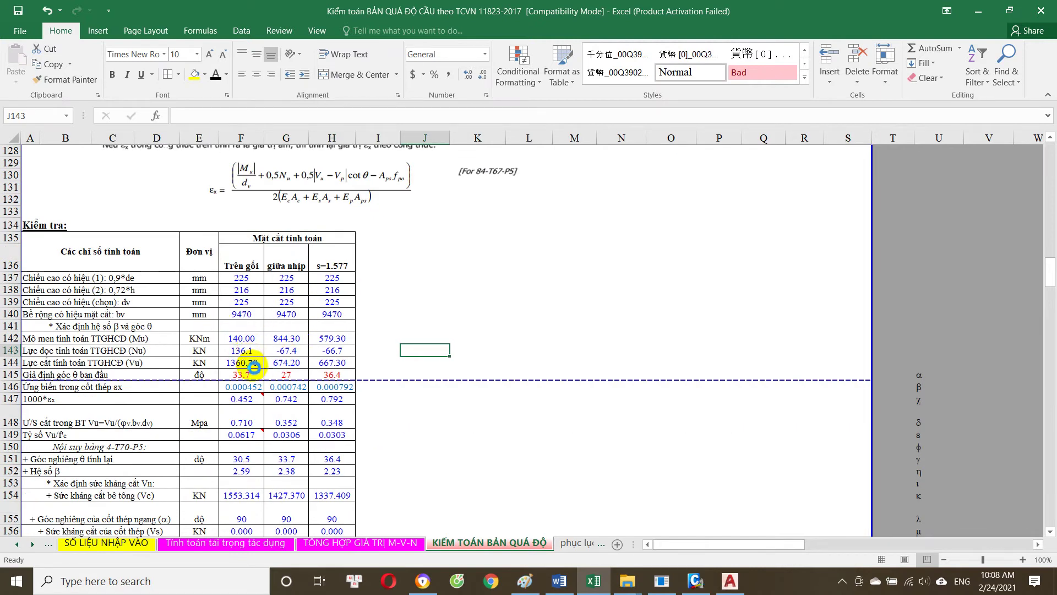
Step: Review the first row of the interface-shear table and the comment on the stirrup value in G234
scroll(259, 373, "down", 2)
scroll(266, 408, "down", 8)
scroll(276, 407, "down", 5)
scroll(282, 408, "down", 2)
scroll(282, 407, "down", 5)
scroll(286, 410, "down", 6)
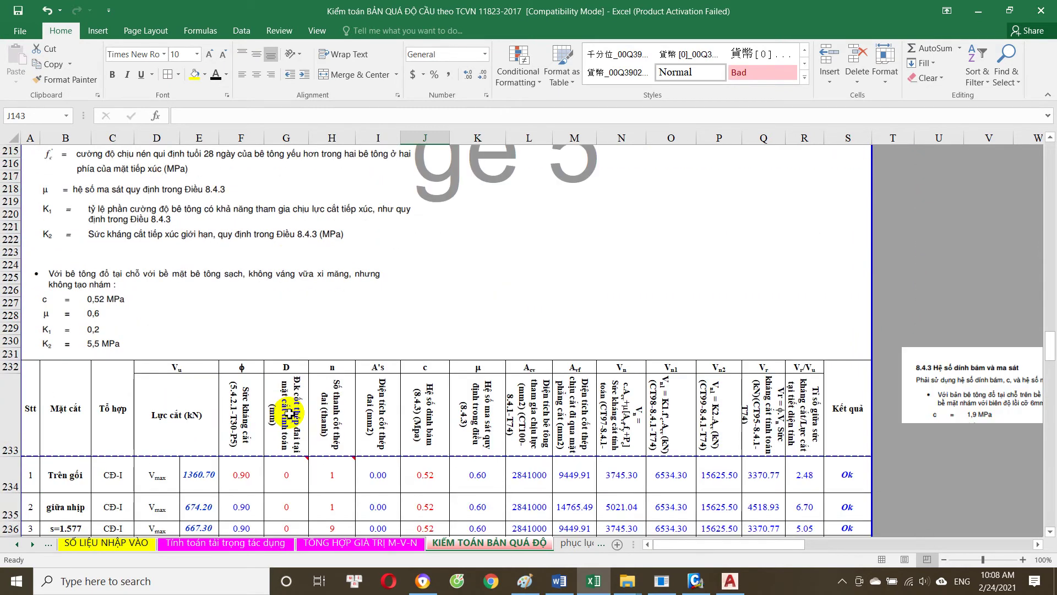
scroll(290, 414, "down", 2)
left_click(241, 399)
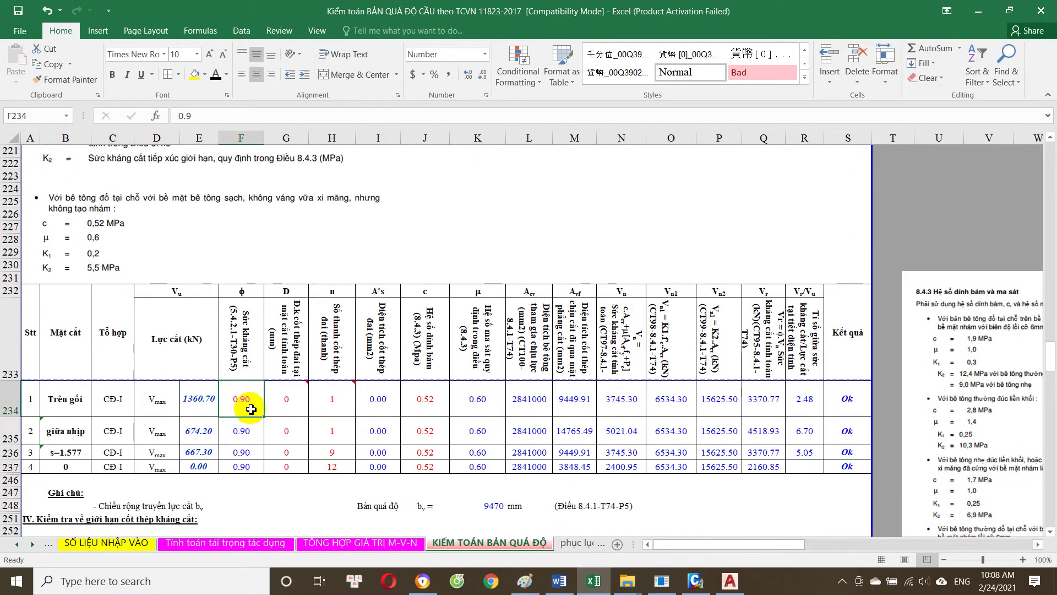
scroll(243, 401, "down", 1)
left_click(331, 364)
left_click(294, 366)
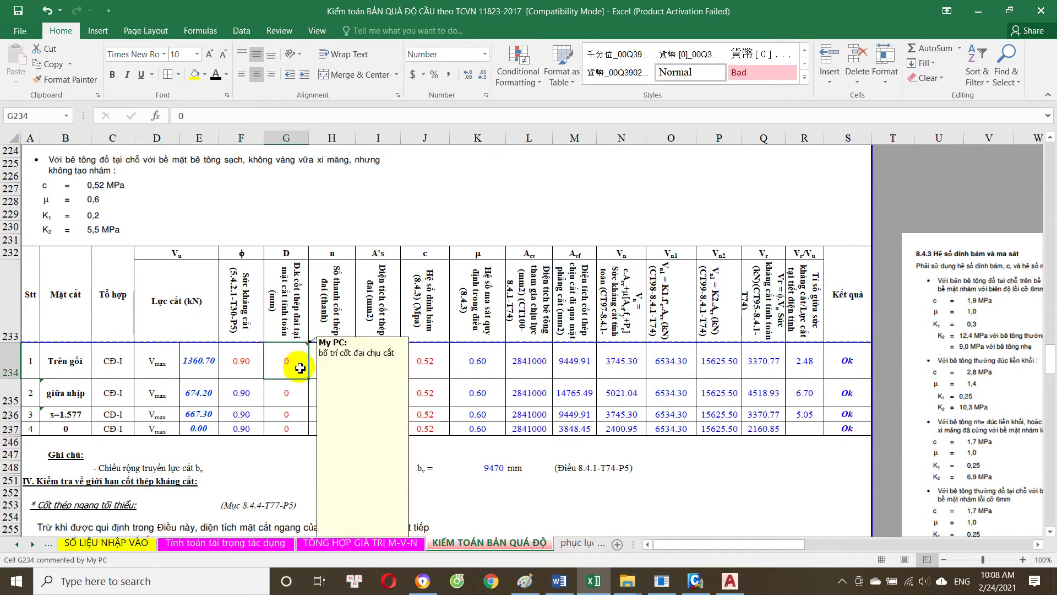
scroll(308, 377, "down", 2)
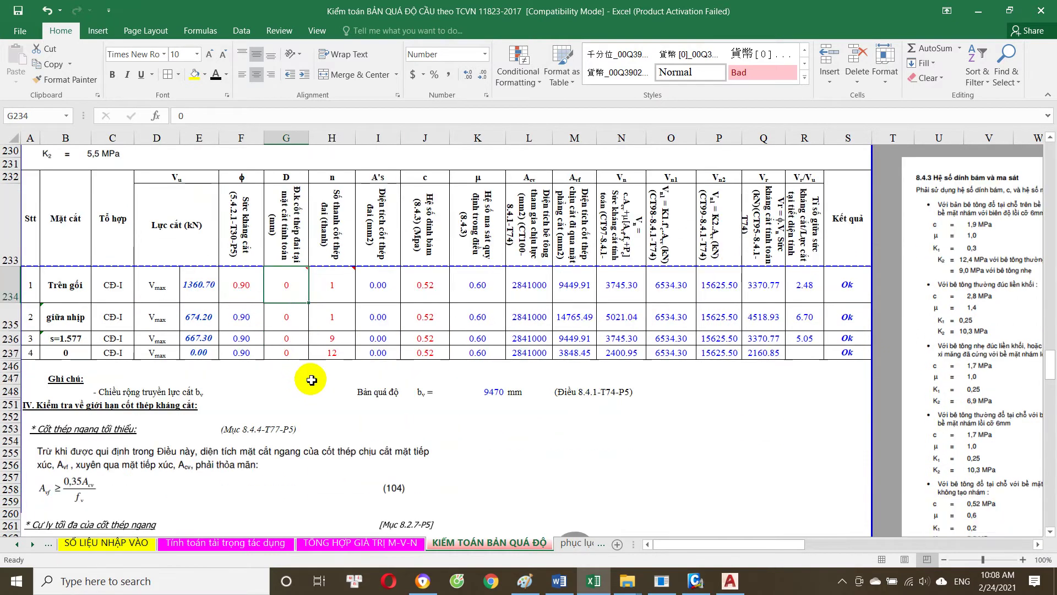
Step: Hide the section-0 rows 237 and 273 in the interface-shear and stirrup-area tables
left_click(9, 353)
right_click(10, 353)
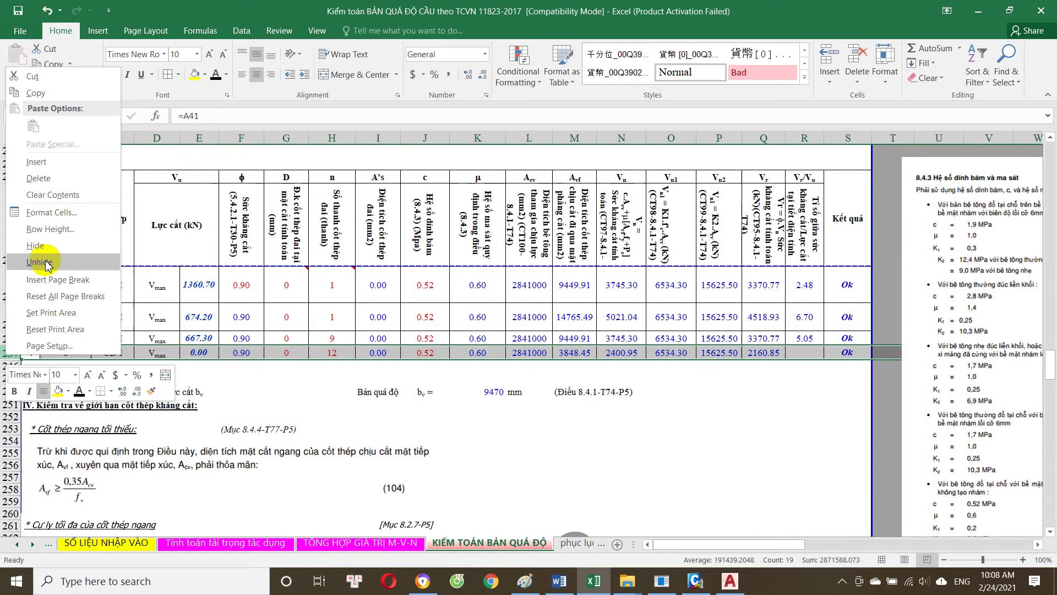
left_click(63, 238)
scroll(117, 410, "down", 8)
scroll(44, 357, "down", 2)
left_click(5, 326)
right_click(5, 326)
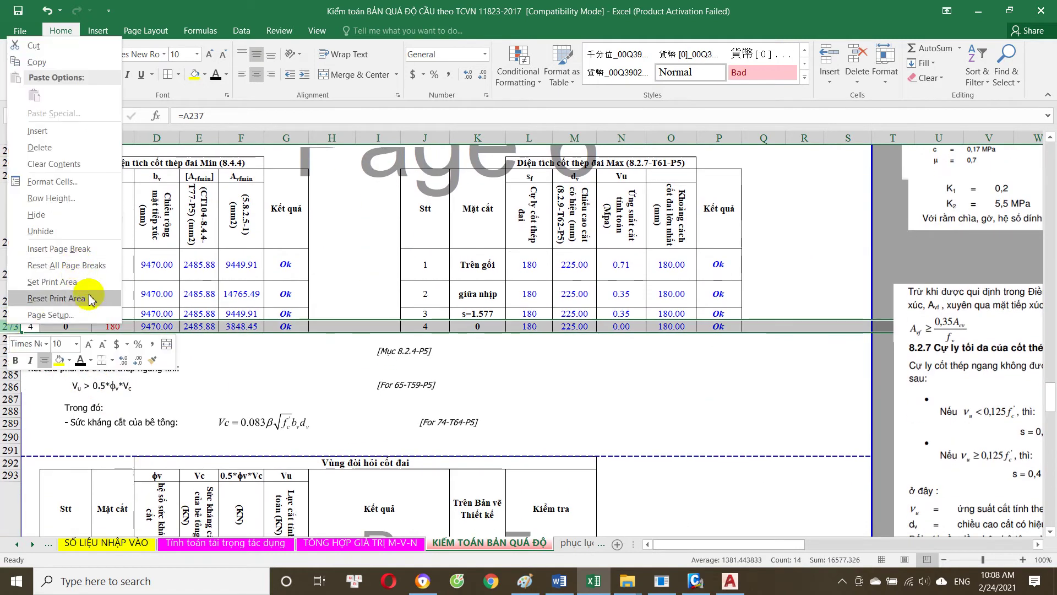
left_click(55, 214)
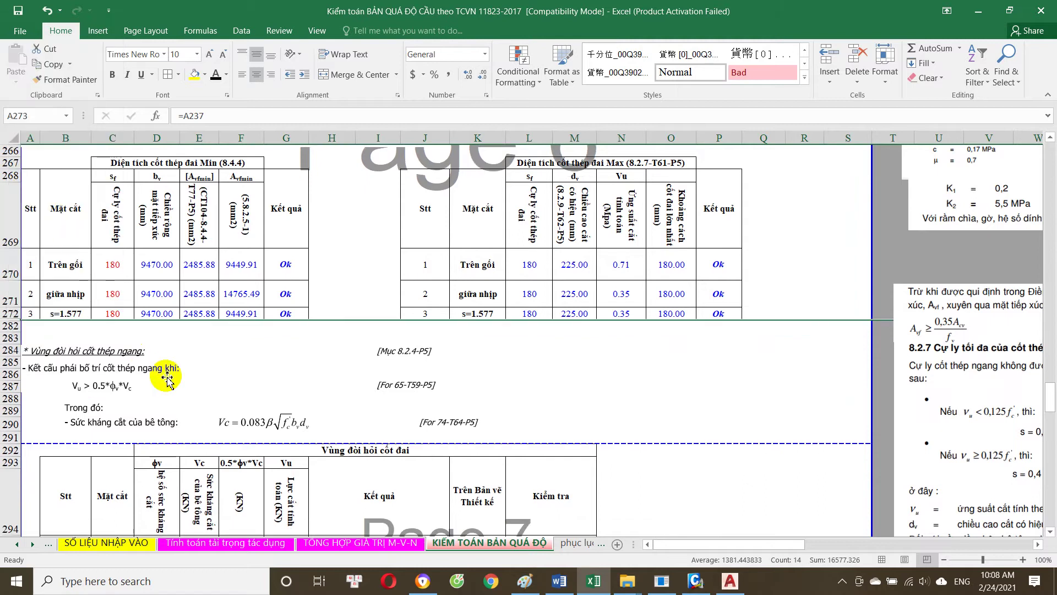
Step: Hide the section-0 rows 298 and 342 in the stirrup-zone and crack-check tables
scroll(176, 382, "down", 8)
left_click(9, 337)
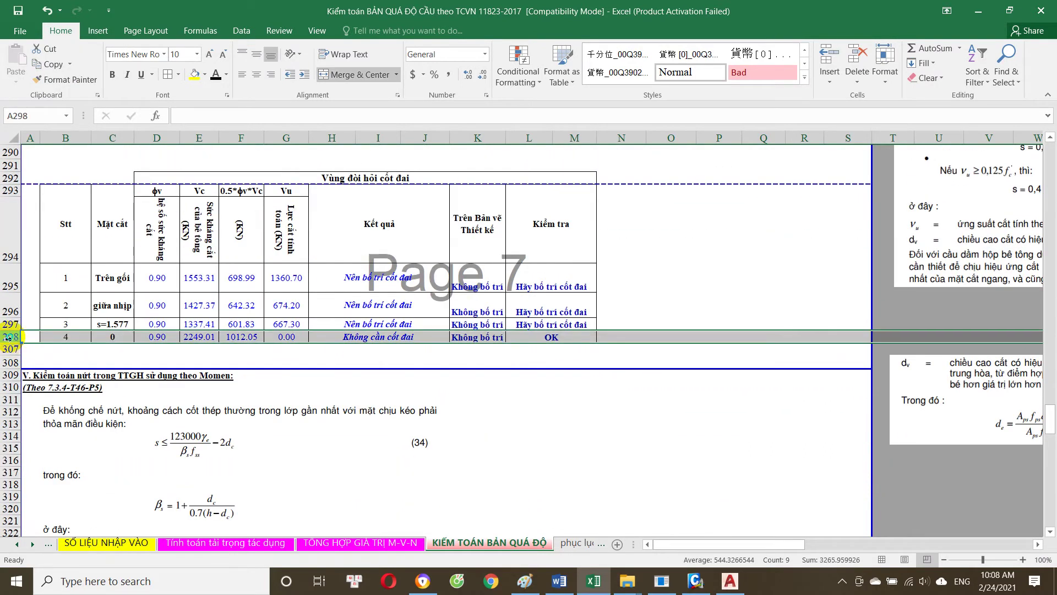
right_click(9, 336)
left_click(52, 230)
scroll(159, 364, "up", 3)
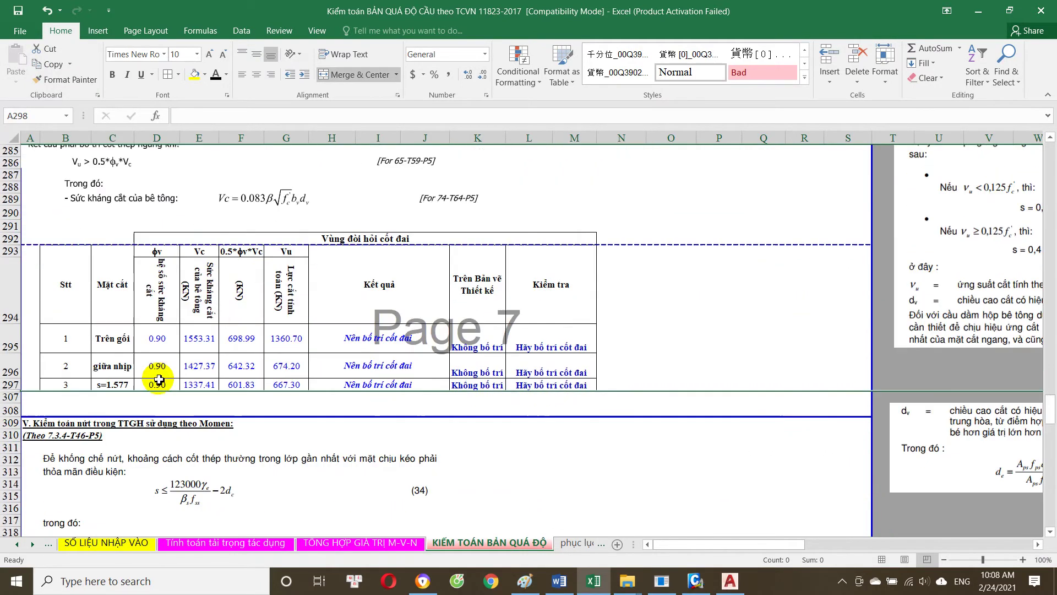
scroll(158, 385, "down", 6)
scroll(143, 358, "down", 3)
scroll(129, 386, "down", 3)
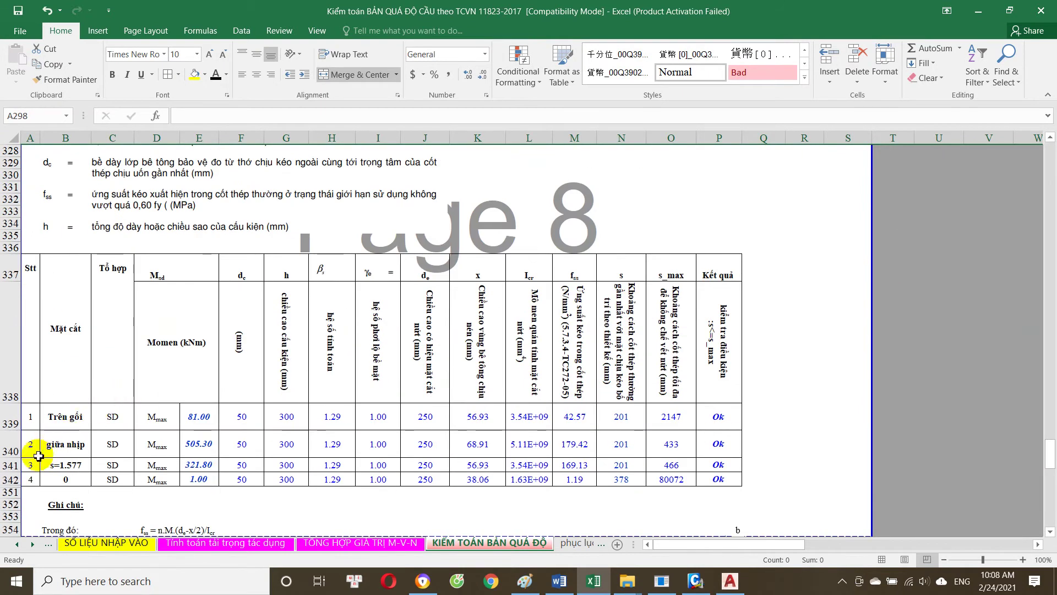
left_click(9, 480)
right_click(10, 479)
left_click(33, 373)
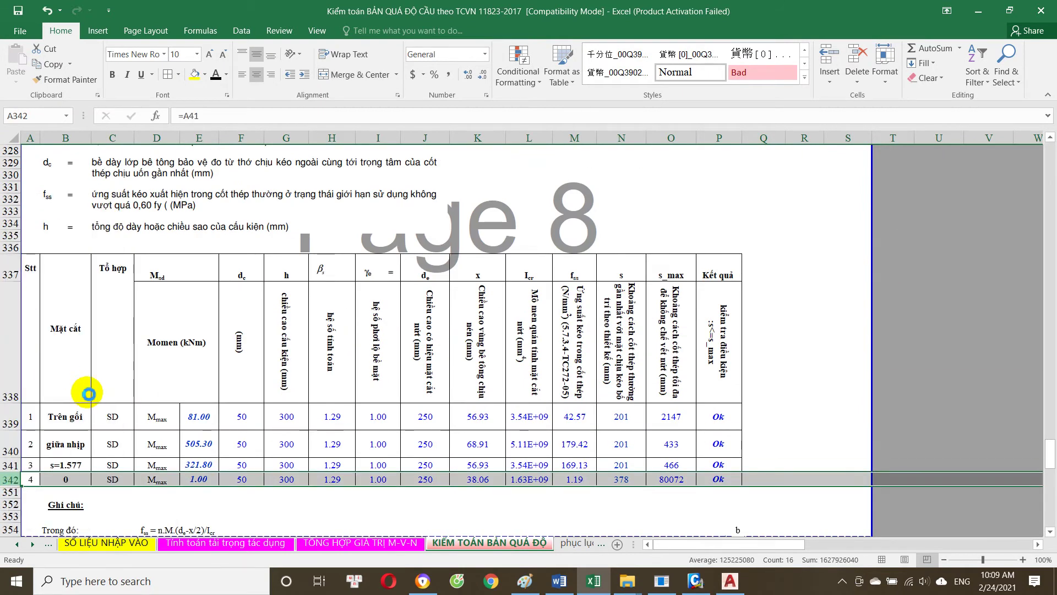
scroll(186, 439, "down", 5)
scroll(216, 441, "up", 8)
scroll(198, 420, "up", 15)
scroll(208, 391, "up", 8)
scroll(238, 376, "up", 4)
scroll(238, 374, "up", 2)
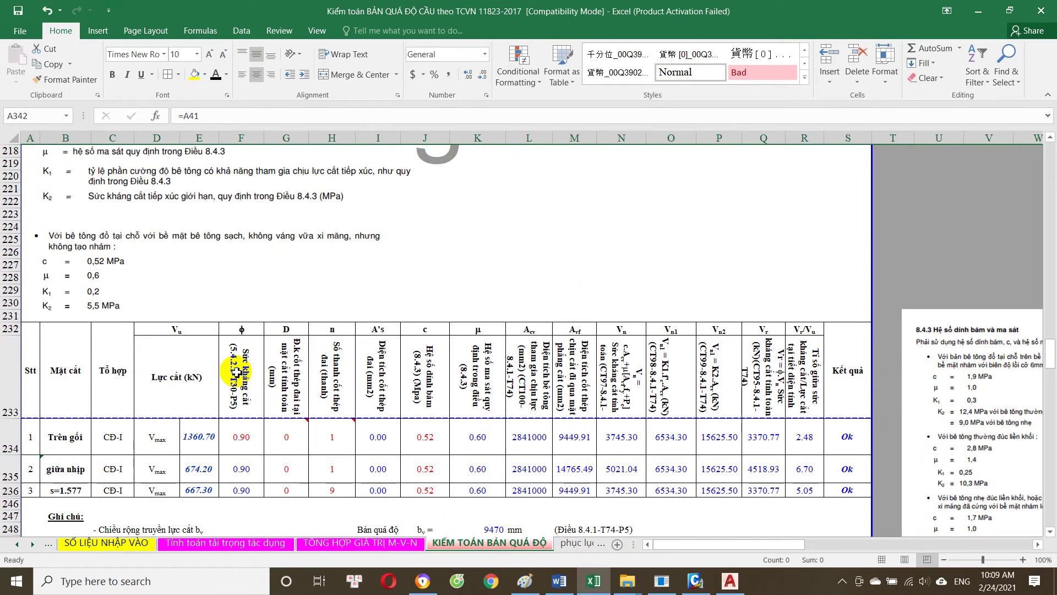
scroll(237, 373, "up", 6)
scroll(238, 375, "up", 3)
scroll(240, 375, "up", 3)
scroll(245, 377, "up", 6)
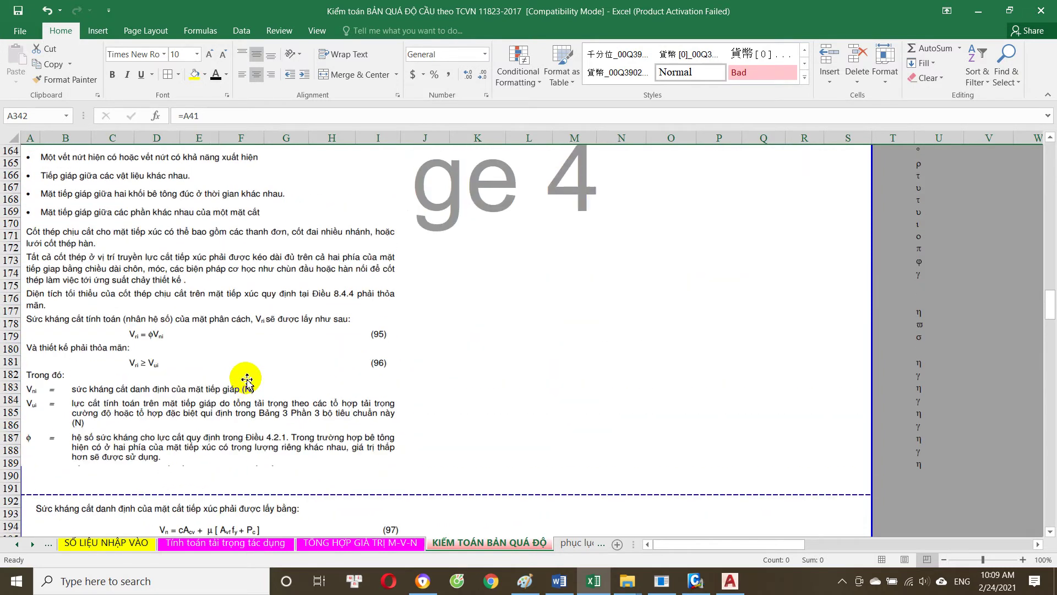
scroll(247, 379, "up", 6)
scroll(248, 410, "up", 2)
scroll(250, 411, "down", 8)
scroll(256, 414, "down", 10)
scroll(263, 417, "down", 5)
scroll(262, 417, "down", 1)
scroll(259, 414, "down", 5)
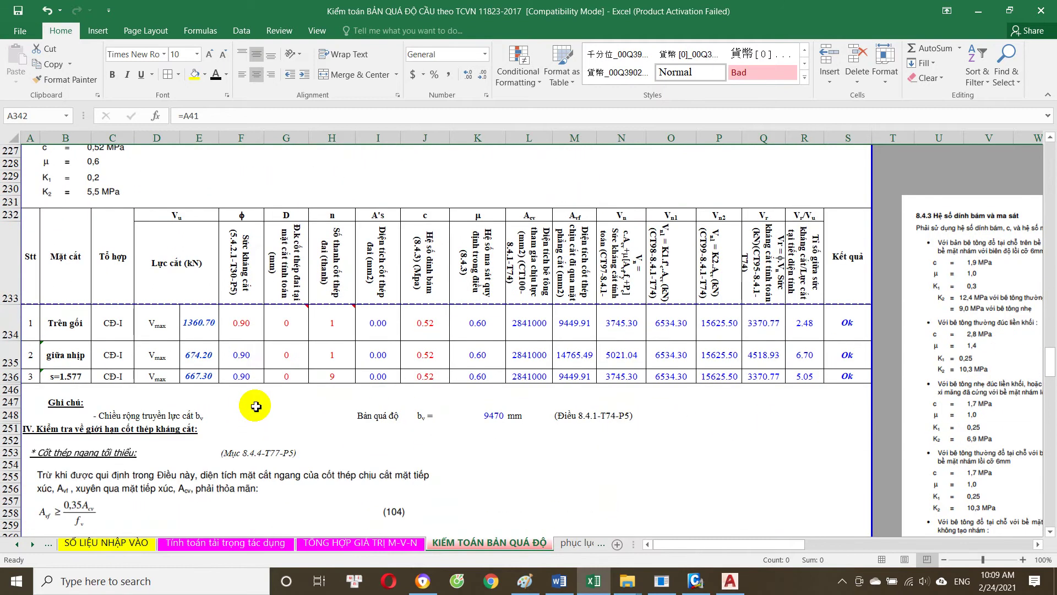
left_click(282, 329)
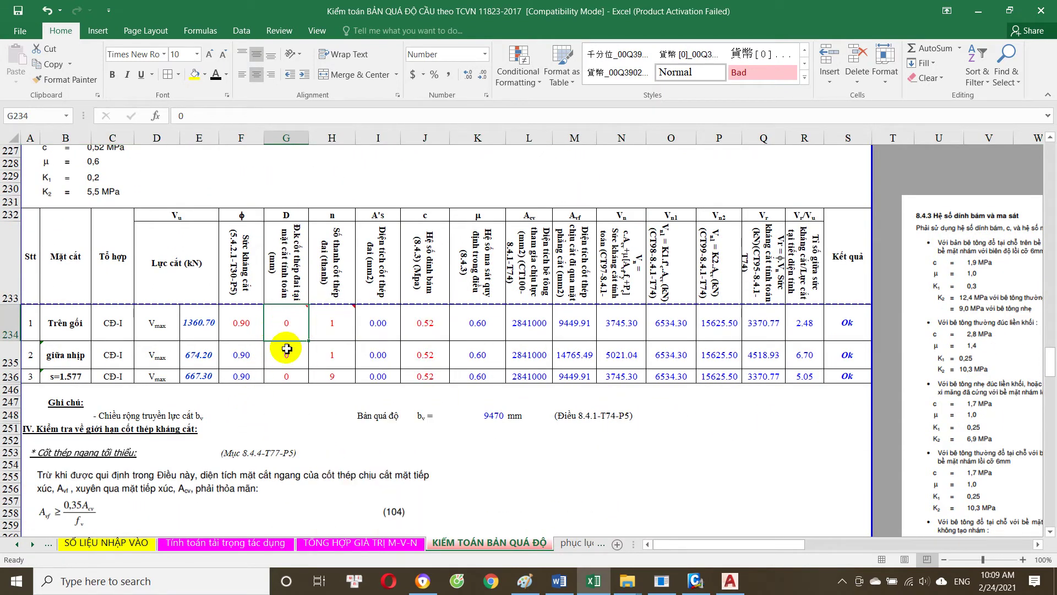
scroll(289, 347, "down", 1)
scroll(283, 344, "up", 6)
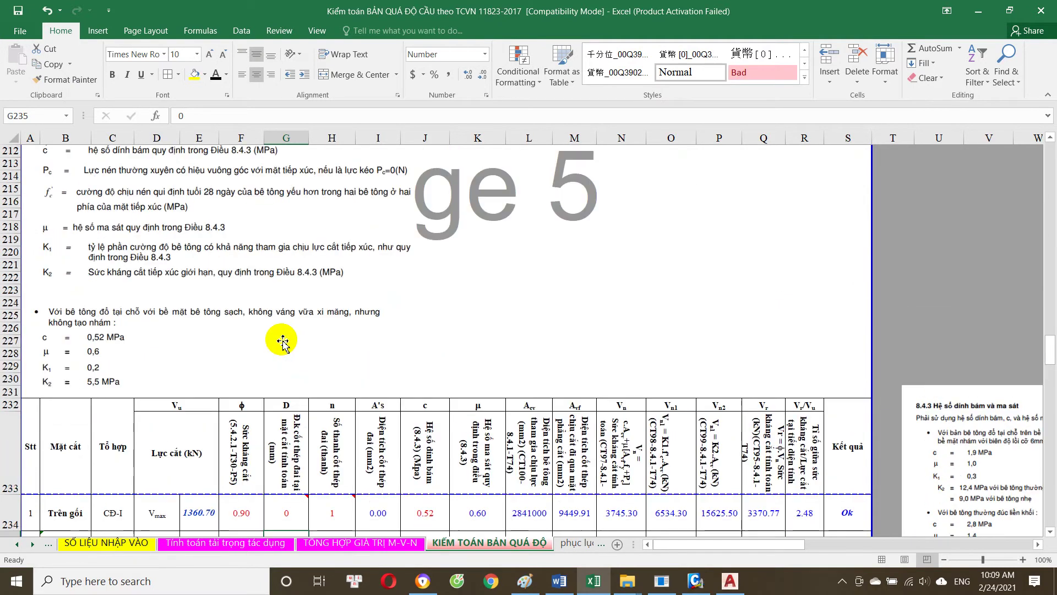
scroll(280, 341, "up", 4)
scroll(308, 338, "down", 9)
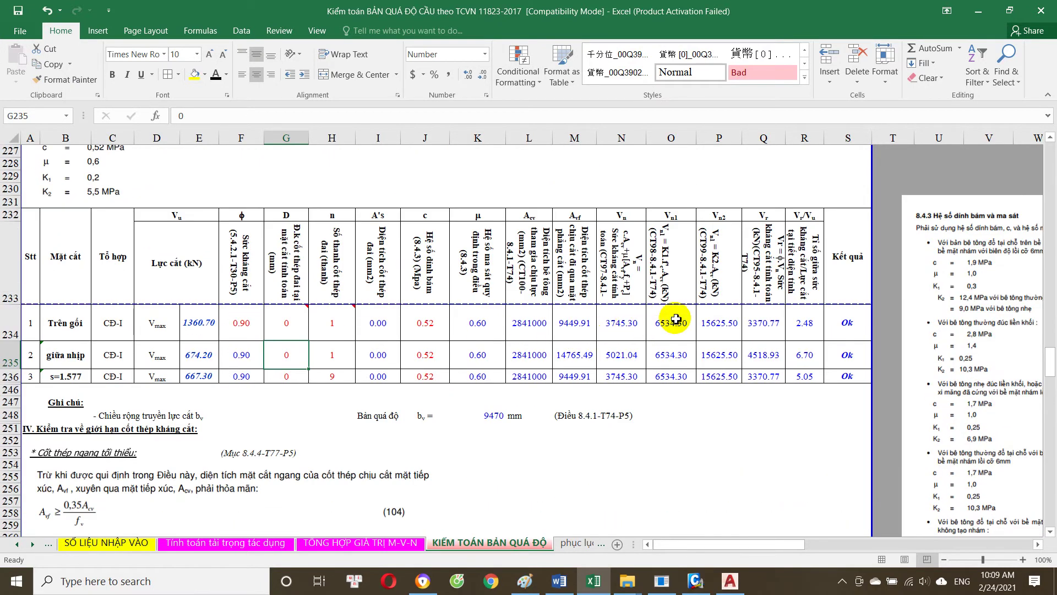
left_click(820, 318)
scroll(606, 291, "up", 7)
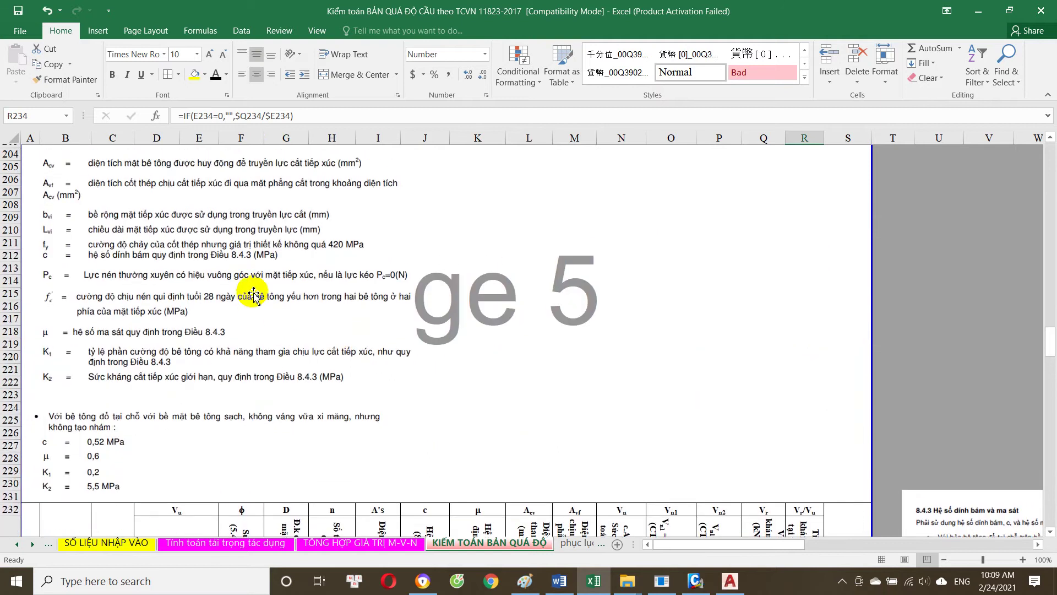
scroll(468, 270, "up", 6)
scroll(331, 275, "up", 9)
scroll(231, 330, "up", 8)
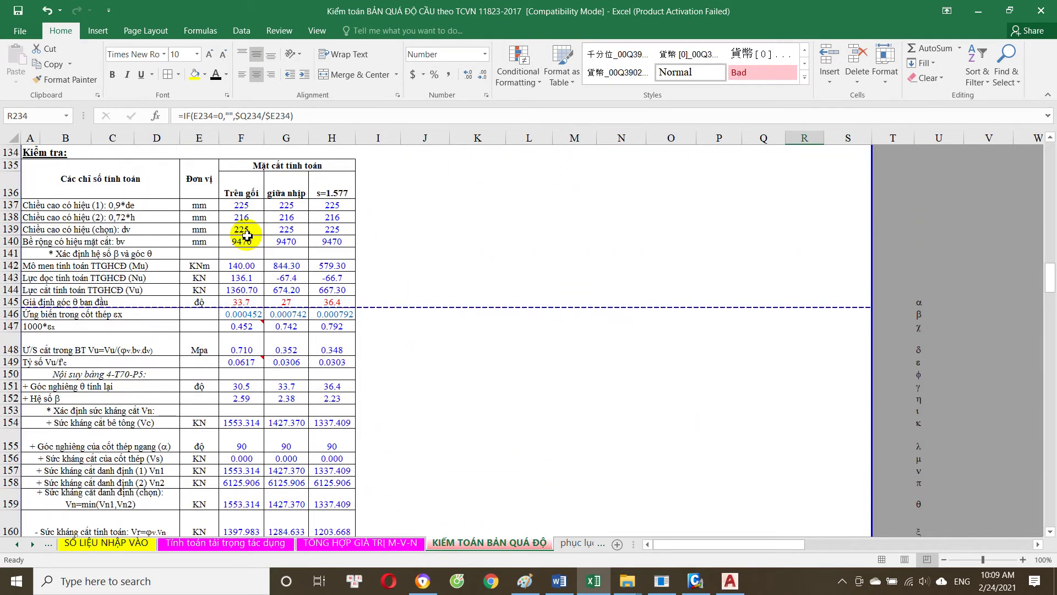
left_click_drag(246, 231, 246, 242)
scroll(253, 385, "down", 5)
left_click(246, 336)
left_click(299, 334)
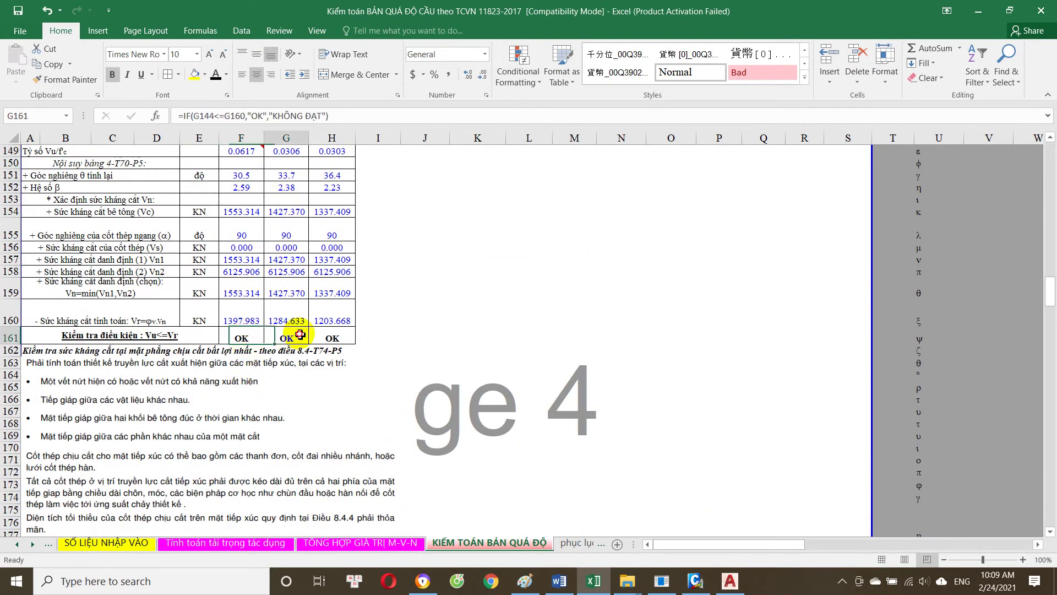
left_click(189, 341)
scroll(209, 344, "up", 5)
scroll(226, 350, "up", 6)
scroll(224, 354, "up", 3)
scroll(224, 354, "up", 4)
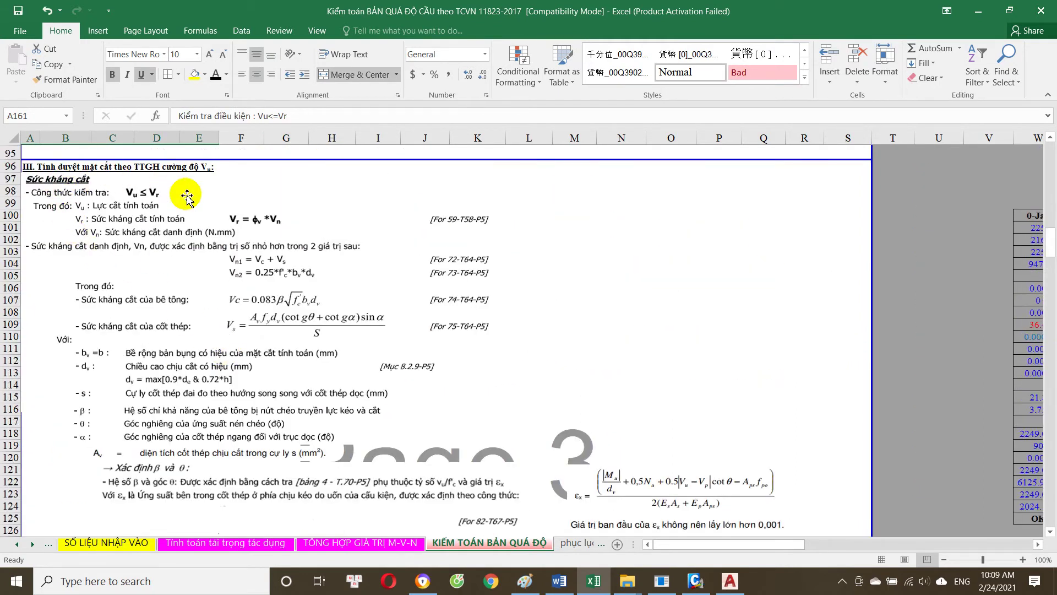
scroll(198, 304, "down", 2)
scroll(199, 308, "down", 2)
left_click(226, 263)
scroll(222, 330, "down", 1)
scroll(222, 344, "down", 10)
scroll(231, 355, "down", 4)
scroll(220, 347, "down", 4)
scroll(182, 309, "down", 1)
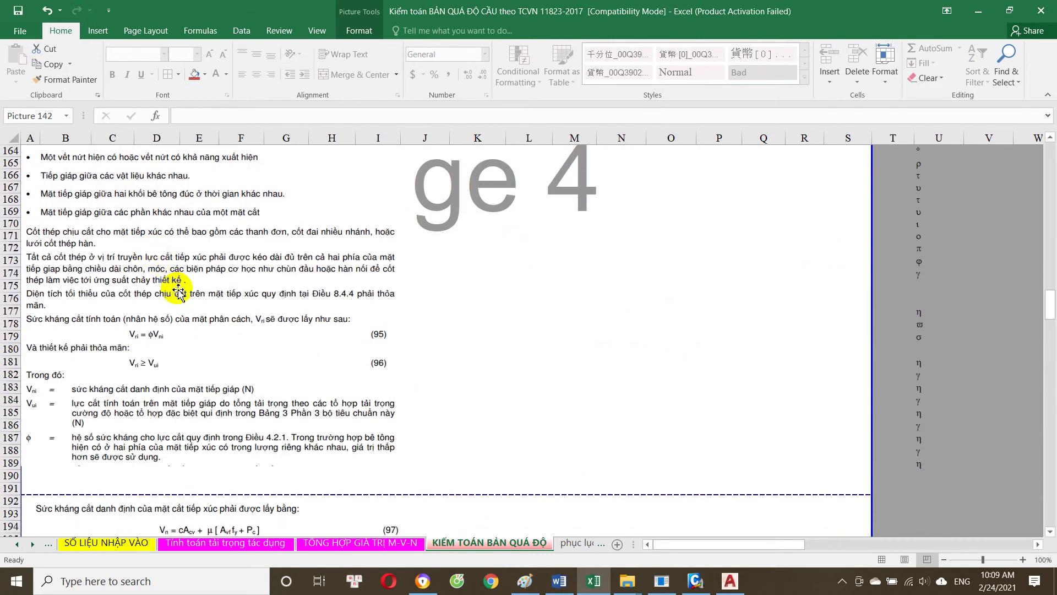
scroll(173, 287, "up", 2)
left_click(179, 268)
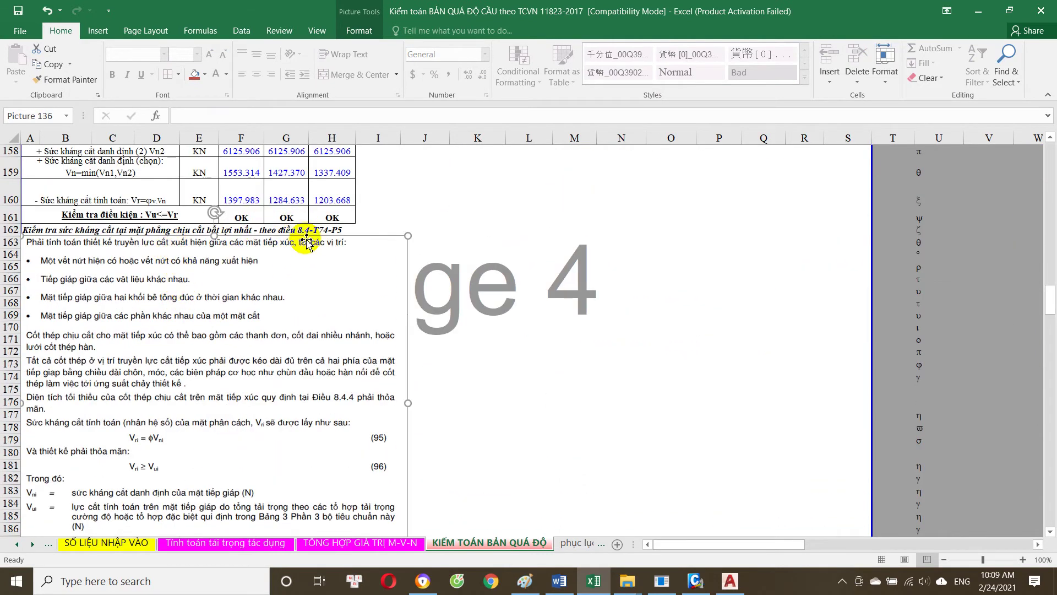
scroll(320, 264, "down", 4)
scroll(291, 330, "up", 8)
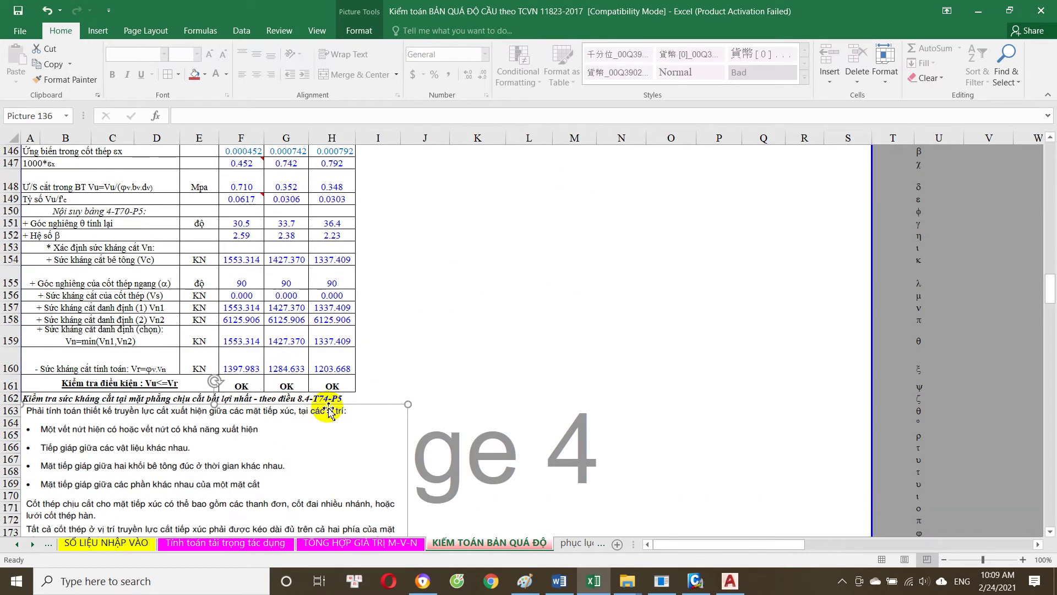
scroll(334, 410, "up", 3)
scroll(382, 335, "up", 9)
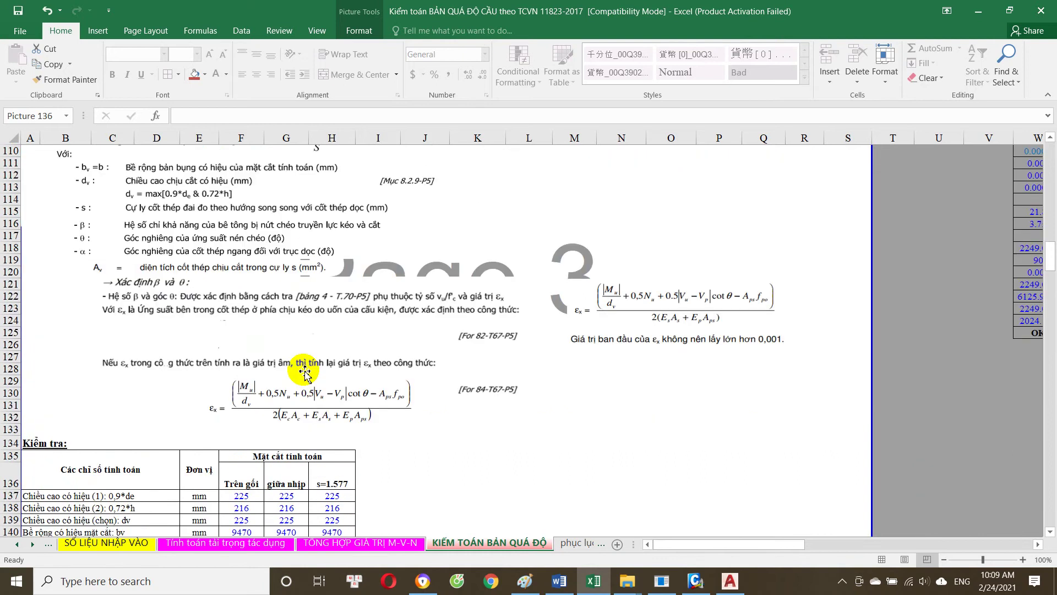
scroll(303, 370, "up", 5)
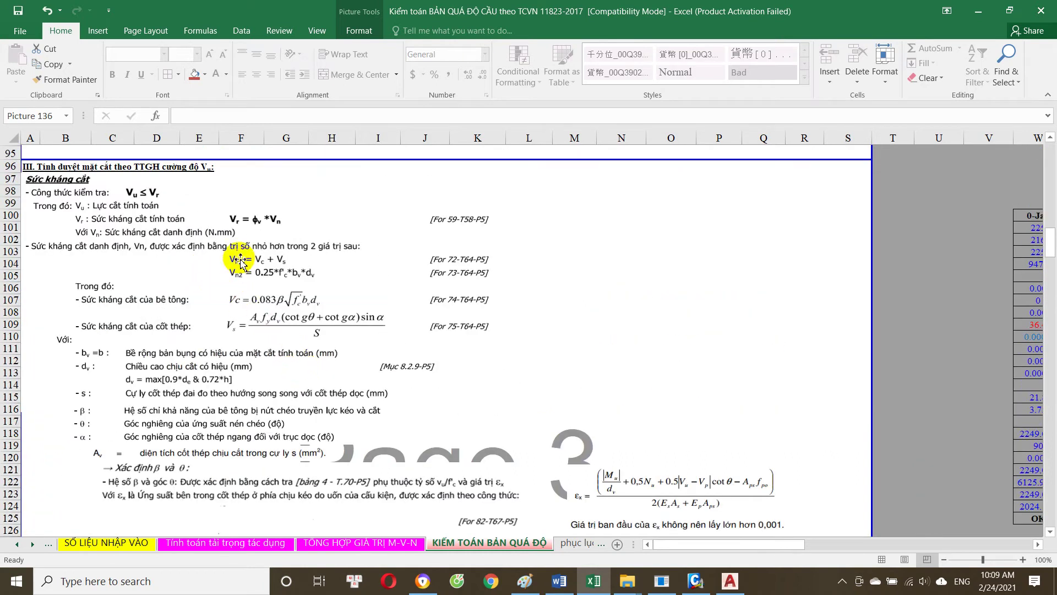
left_click(181, 249)
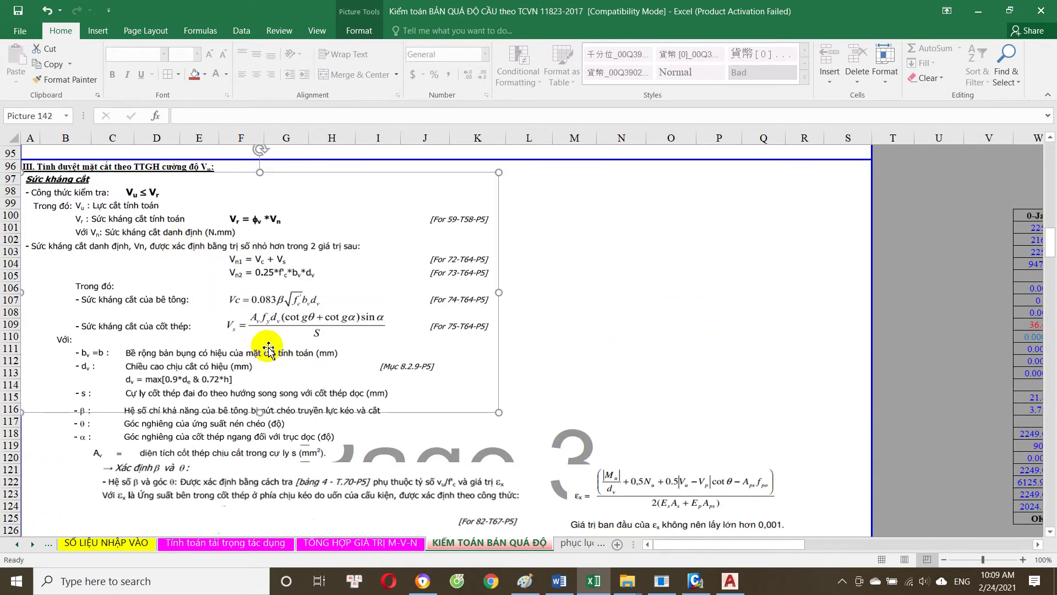
left_click(609, 298)
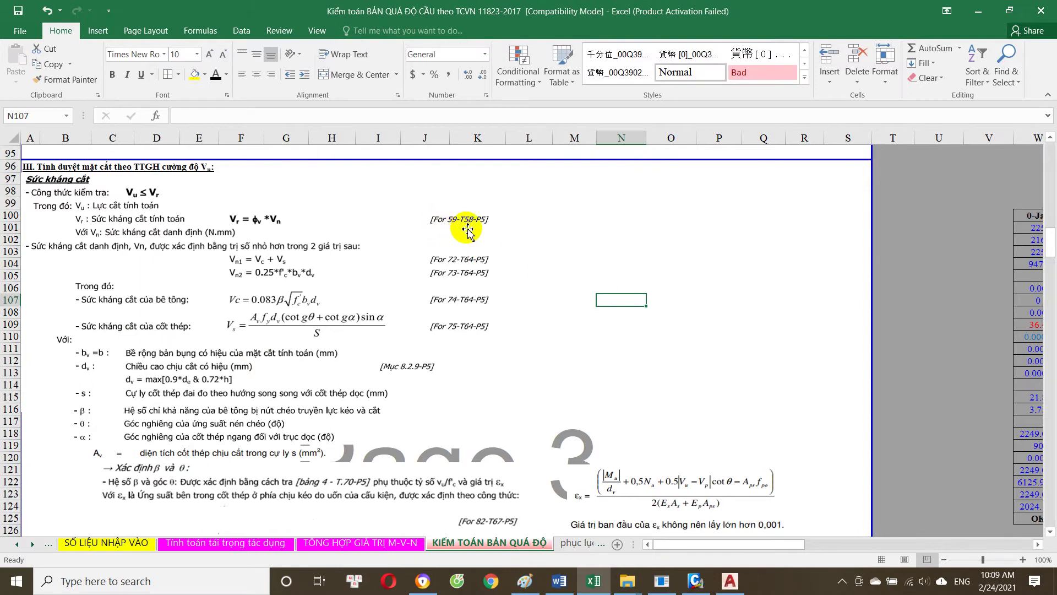
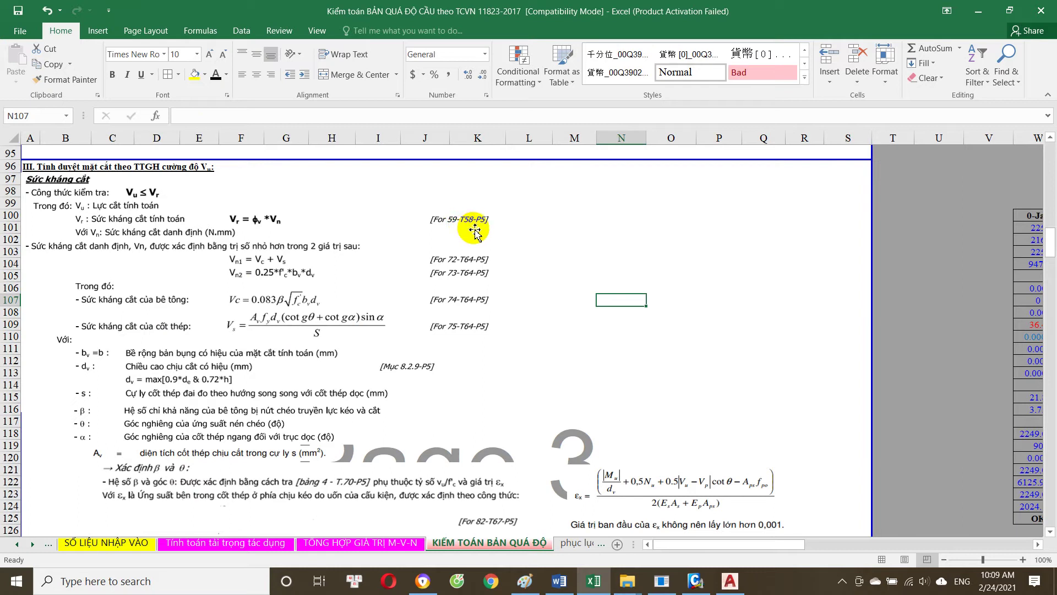
Step: Scroll the KIỂM TOÁN BẢN QUÁ ĐỘ sheet down to the interface-shear table
scroll(484, 209, "down", 4)
scroll(473, 217, "down", 1)
scroll(424, 286, "down", 1)
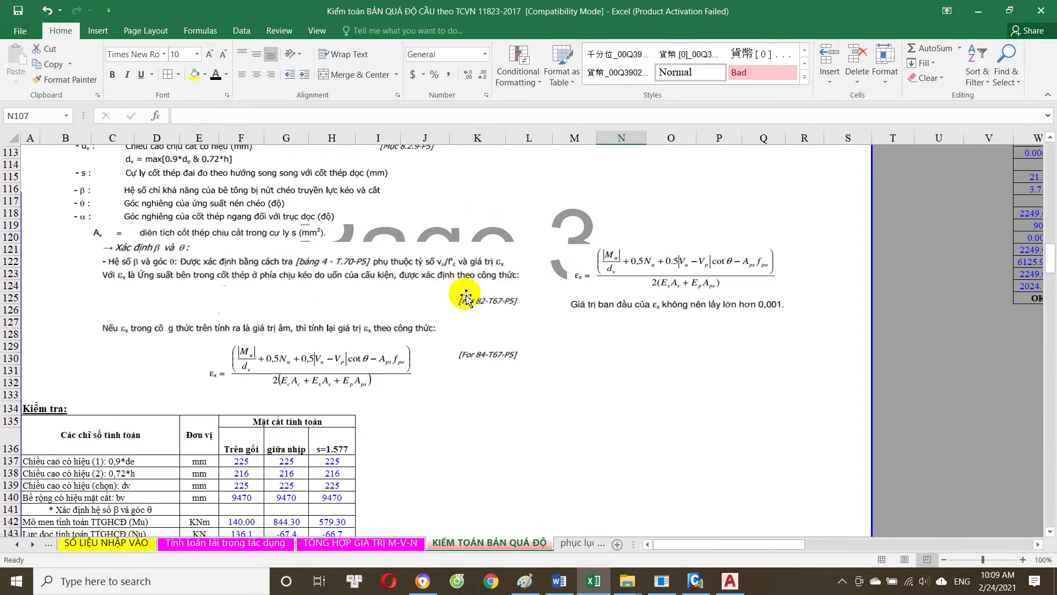
scroll(318, 292, "down", 2)
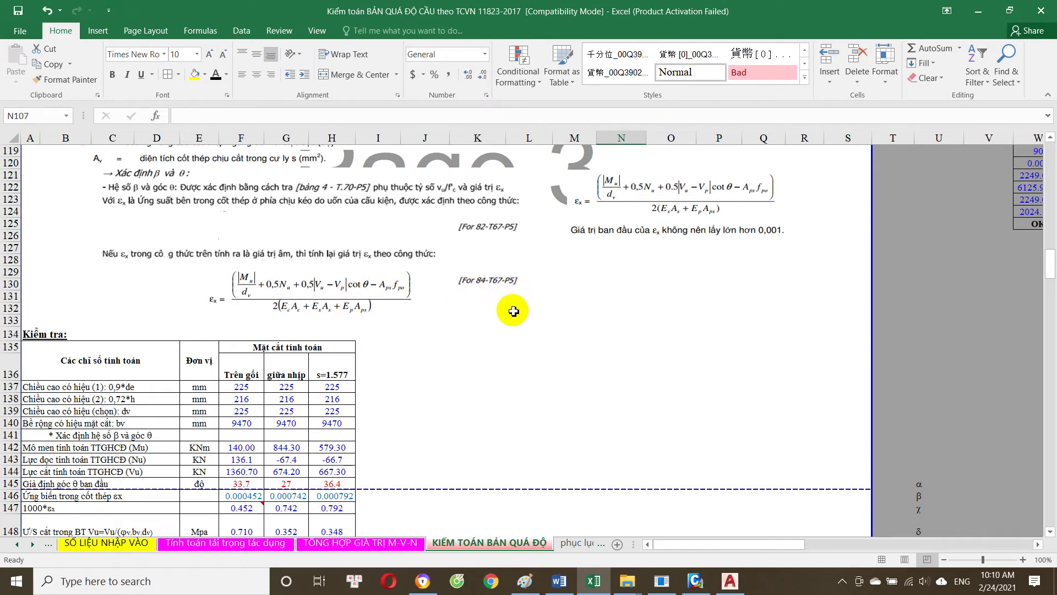
scroll(517, 298, "down", 3)
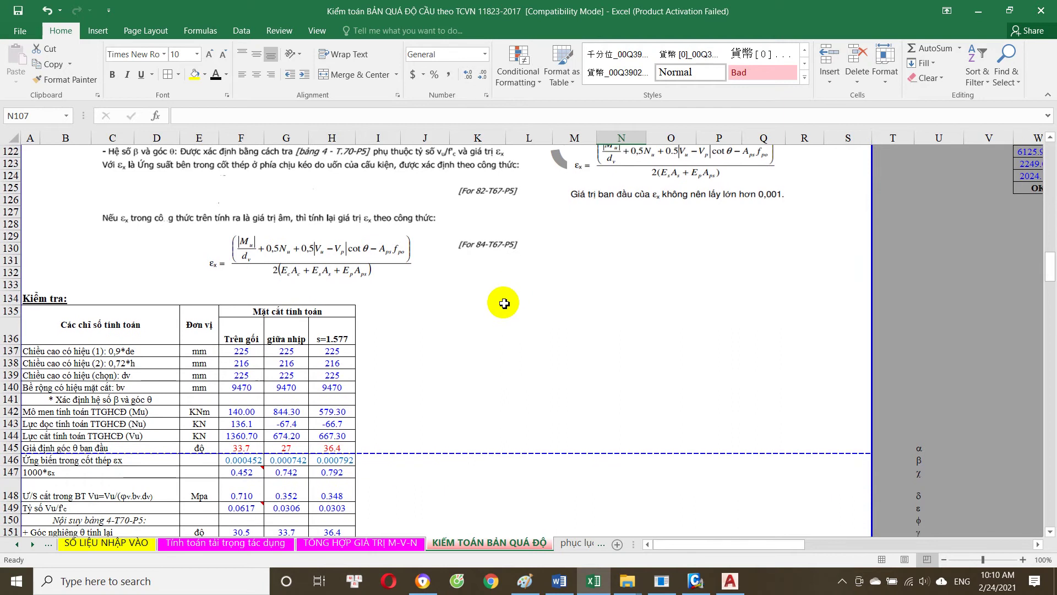
scroll(502, 299, "down", 2)
scroll(448, 345, "down", 4)
scroll(385, 377, "down", 2)
scroll(381, 387, "down", 2)
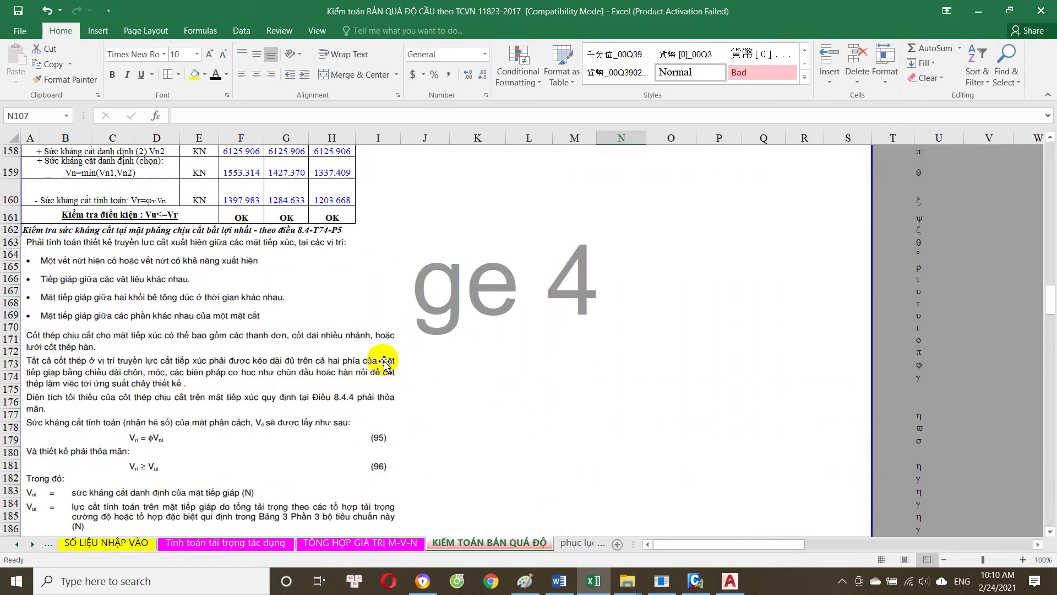
scroll(319, 317, "down", 6)
scroll(330, 441, "down", 6)
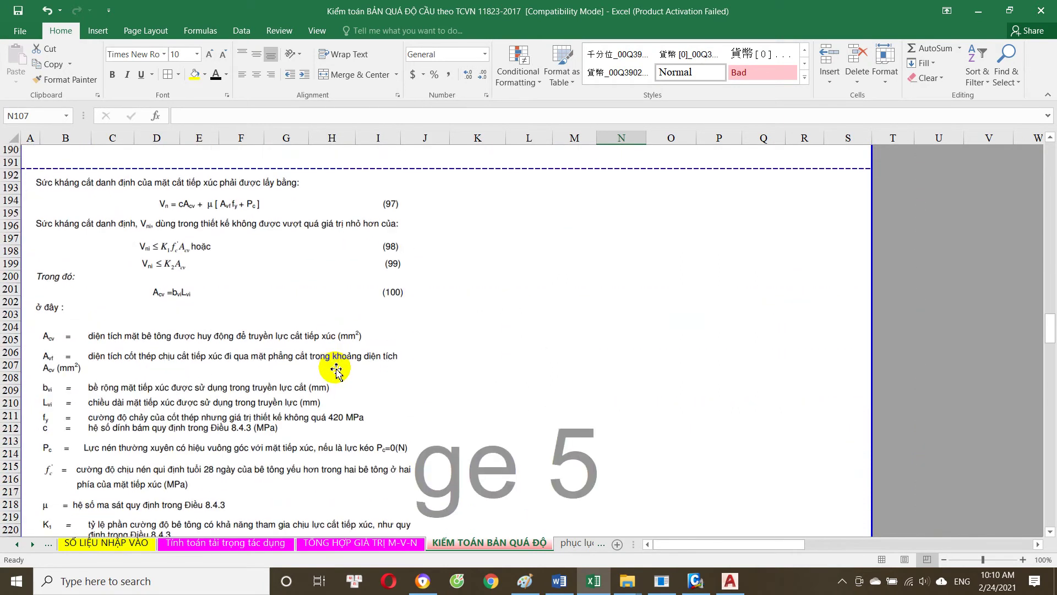
scroll(340, 383, "down", 4)
scroll(342, 383, "down", 5)
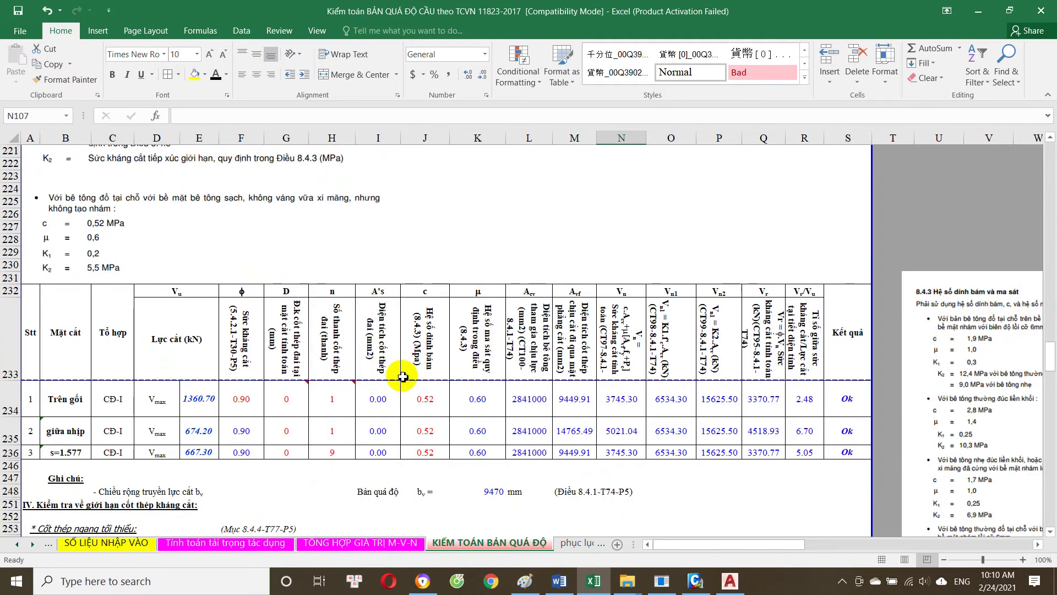
Step: Check the support-section shear ratio in R234 and the G234 value, then switch to Civil 3D
left_click(810, 413)
left_click(259, 401)
left_click(288, 402)
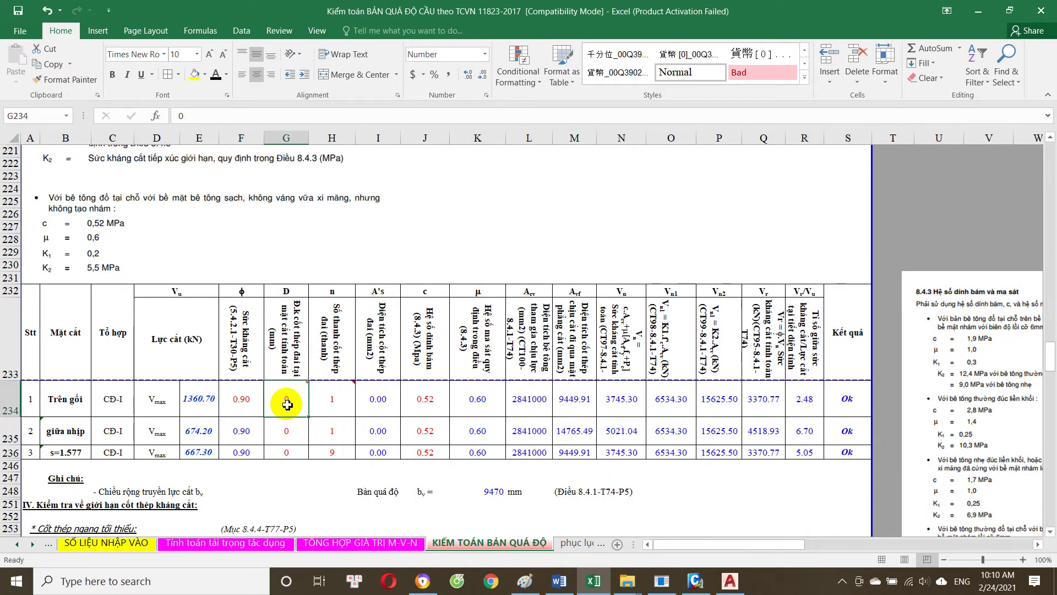
left_click(696, 581)
Step: Zoom around sections A-A and B-B to examine the approach slab's rebar
scroll(648, 327, "down", 4)
scroll(617, 334, "down", 3)
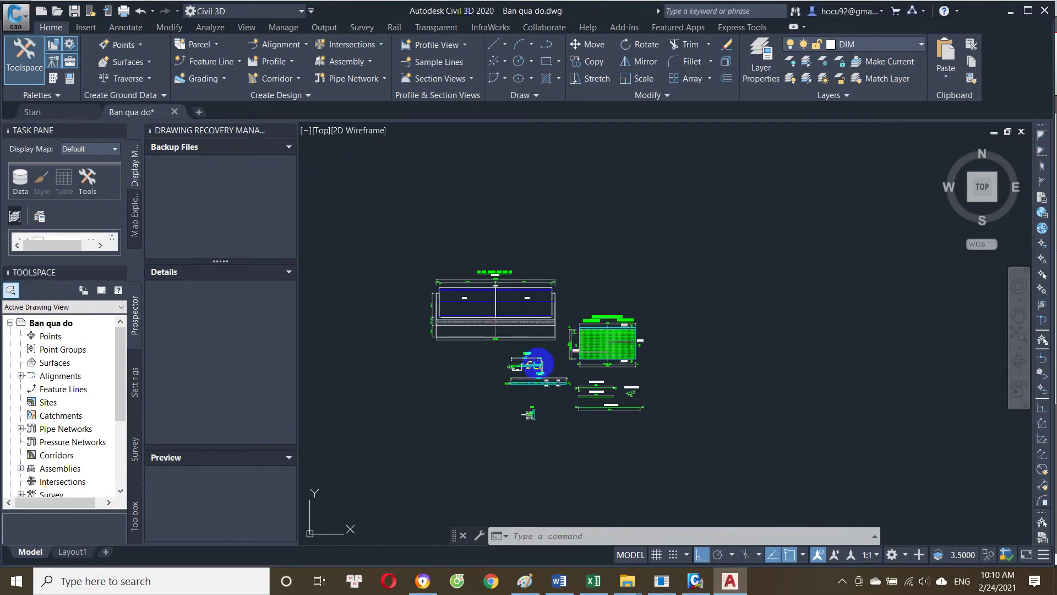
scroll(527, 364, "up", 8)
scroll(524, 283, "up", 2)
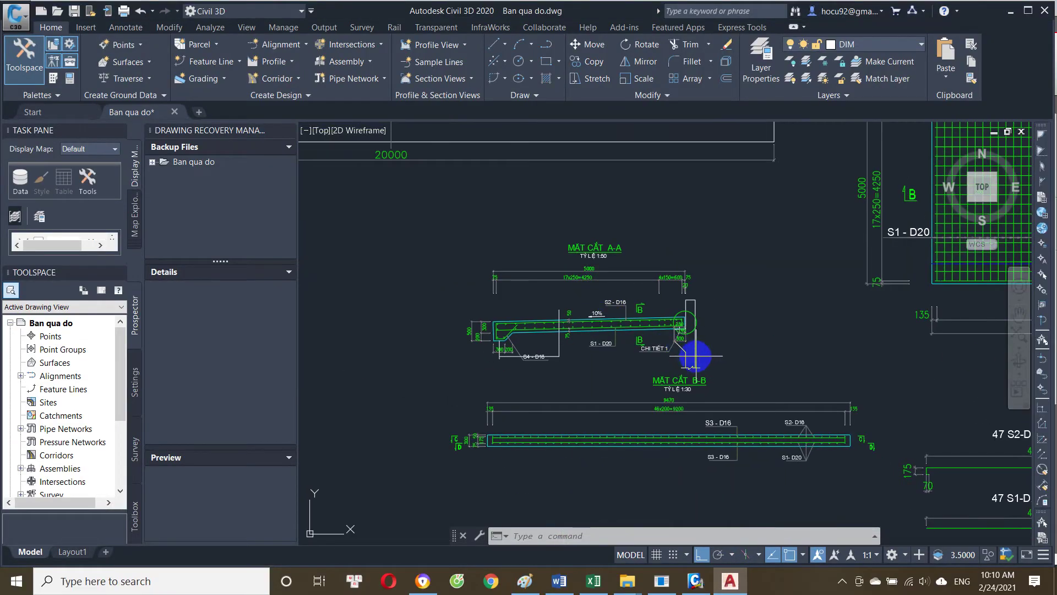
scroll(574, 366, "up", 2)
scroll(676, 467, "up", 4)
scroll(676, 467, "down", 5)
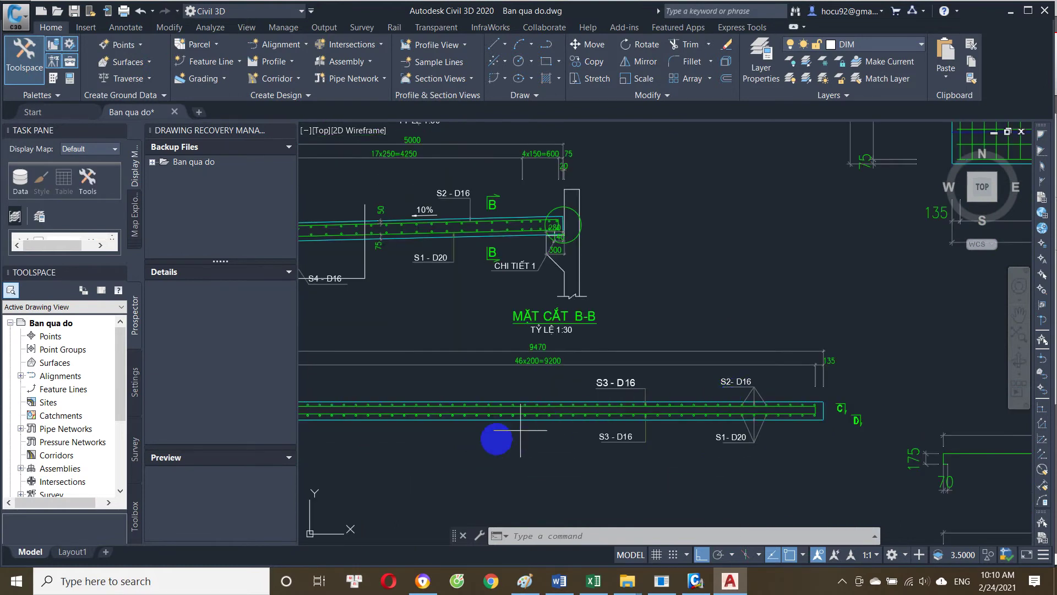
scroll(433, 352, "up", 5)
scroll(578, 377, "down", 3)
scroll(703, 321, "down", 1)
scroll(664, 300, "down", 2)
scroll(663, 300, "up", 5)
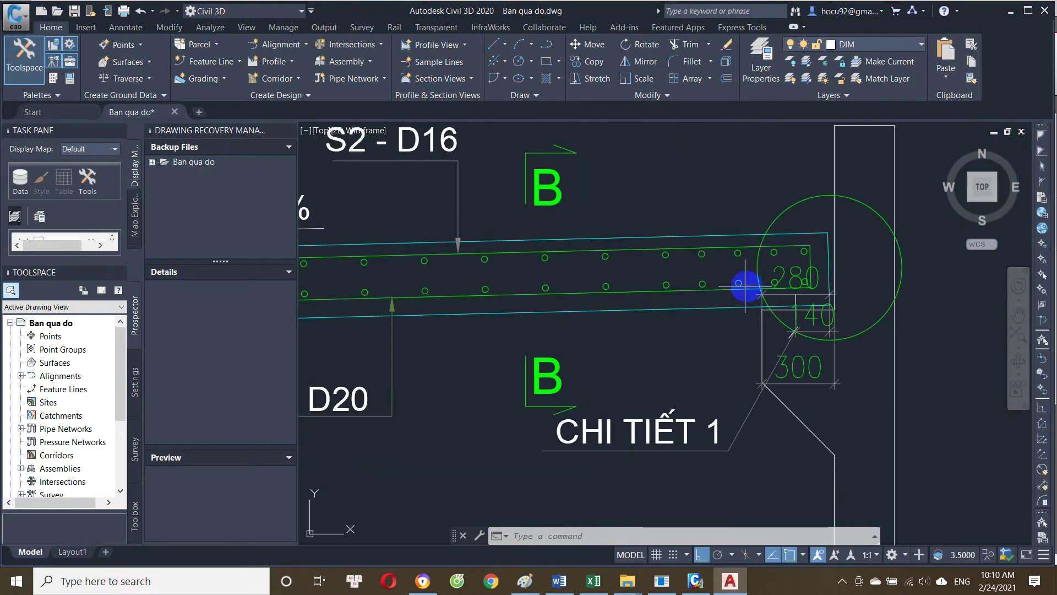
scroll(750, 283, "down", 5)
scroll(495, 301, "up", 2)
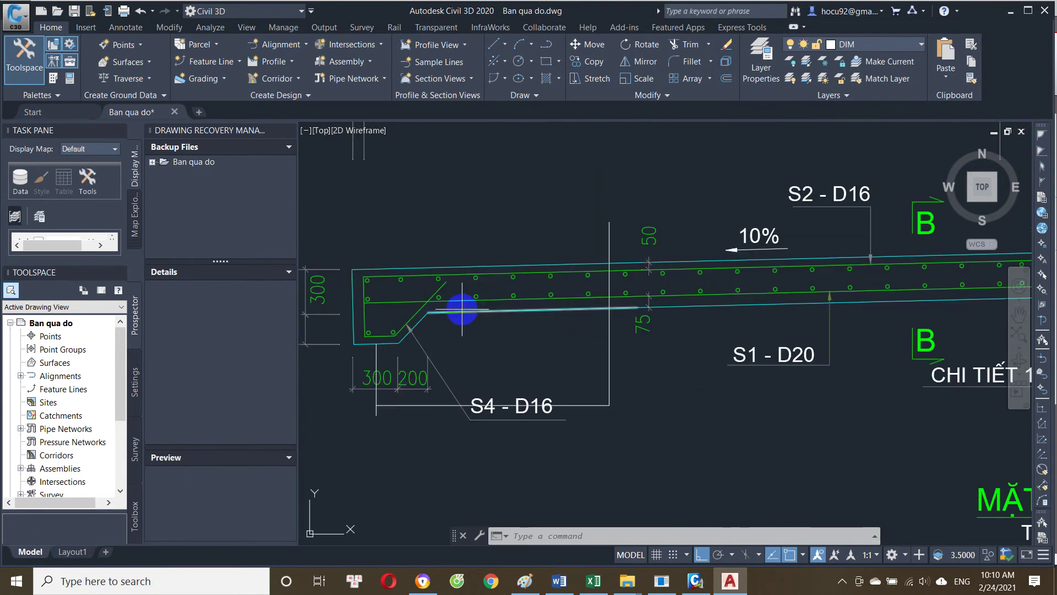
scroll(465, 301, "down", 5)
Step: Pan to the rebar plan and bar schedule listing S1-D20 and S2-D16 bars, then bring up File Explorer
left_click_drag(739, 323, 518, 404)
scroll(606, 413, "down", 1)
scroll(660, 498, "up", 5)
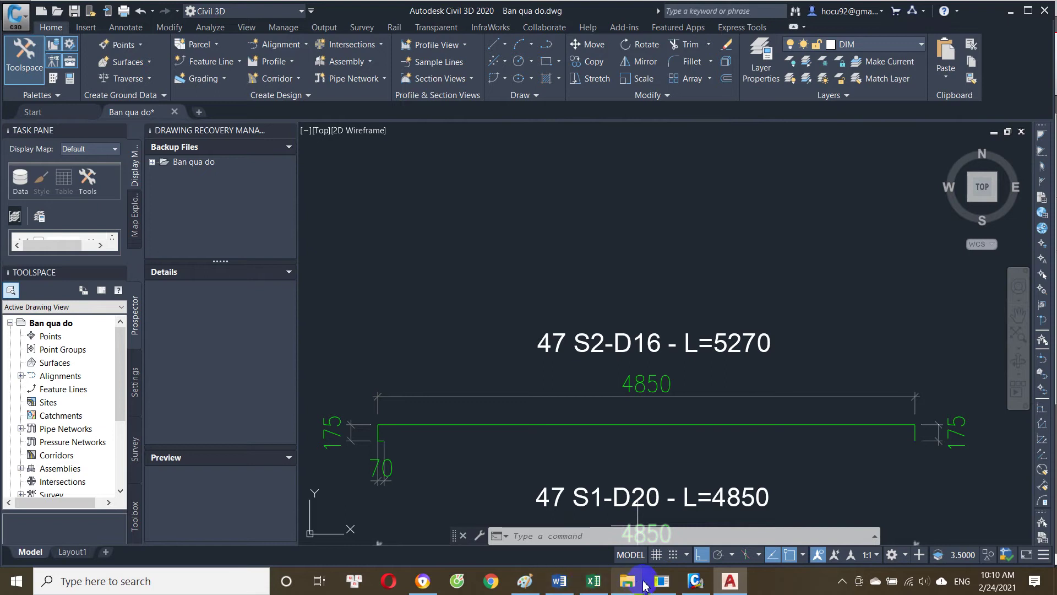
left_click(627, 581)
Step: In Downloads, open the midas approach slab model archive, then close it again
left_click(405, 514)
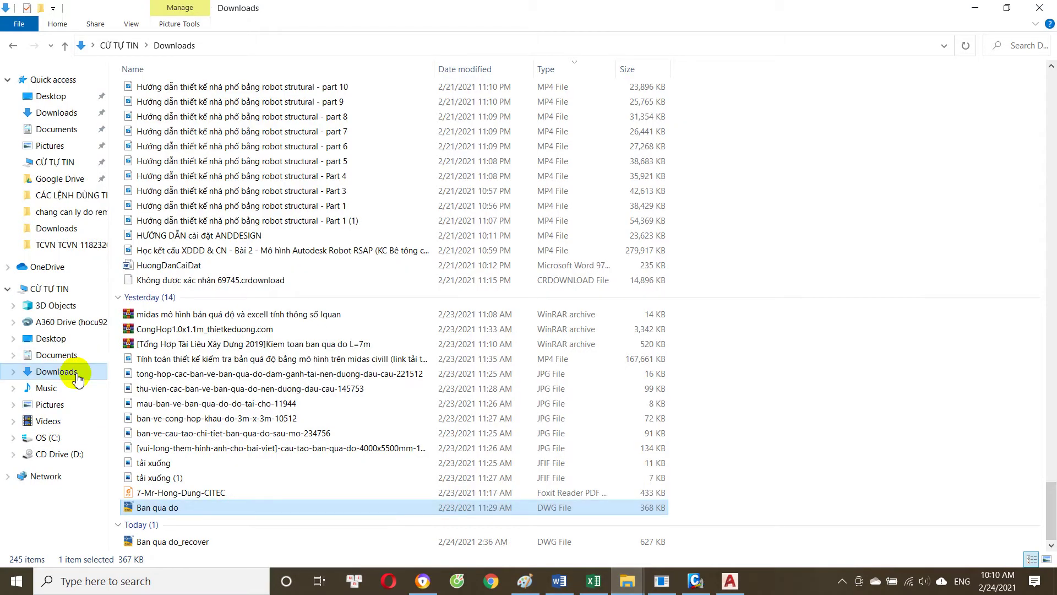
left_click(231, 314)
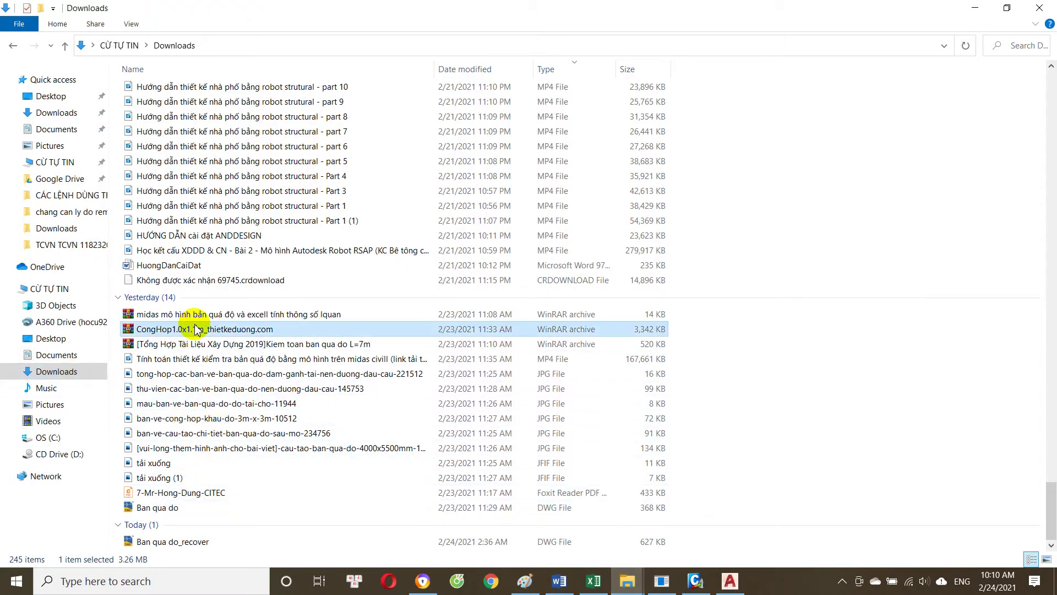
left_click(205, 541)
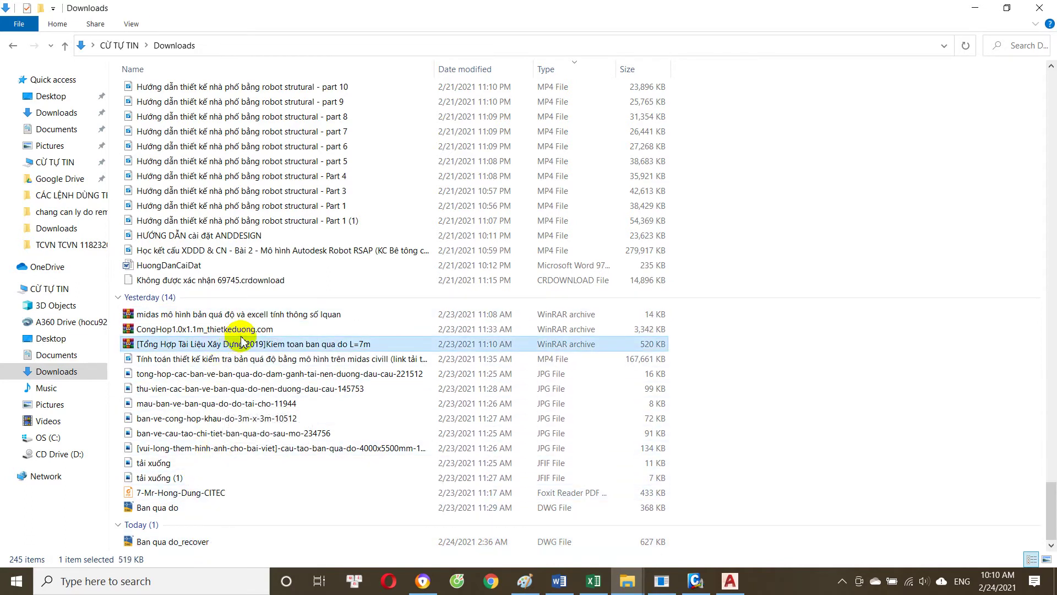
left_click(281, 316)
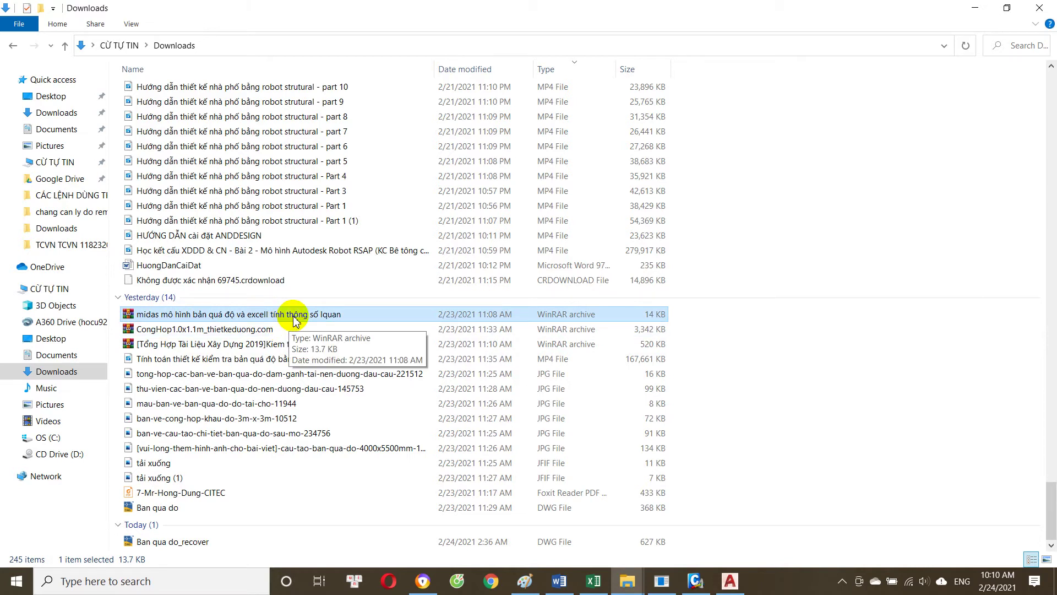
double_click(293, 317)
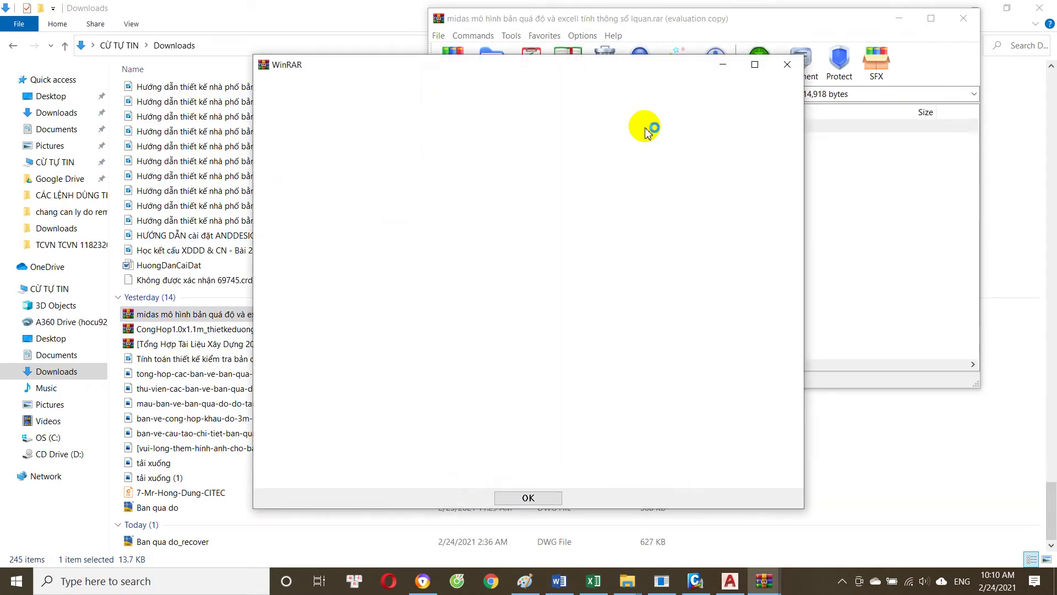
left_click(788, 64)
left_click(963, 18)
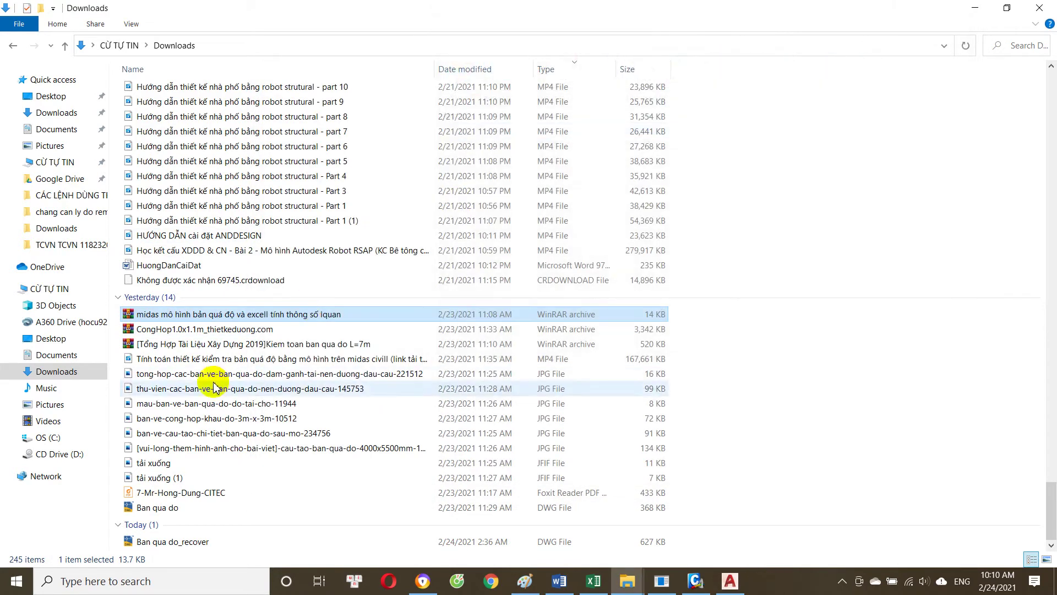
Step: Open the Kiem toan ban qua do L=7m archive and its Ban ve ban QD L=7m.pdf
double_click(234, 346)
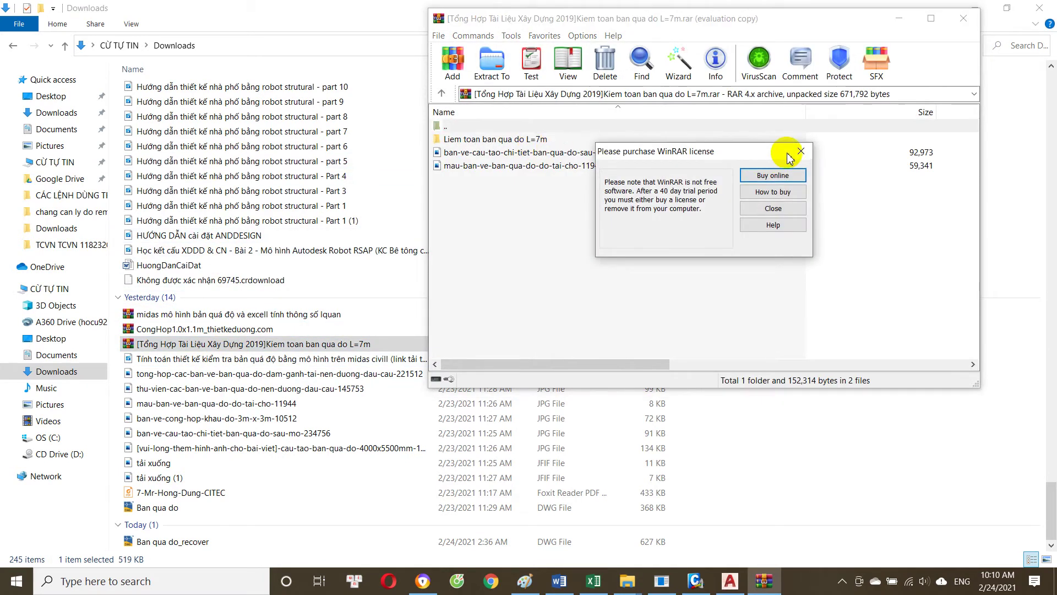
left_click(793, 192)
left_click(501, 142)
double_click(501, 141)
double_click(502, 140)
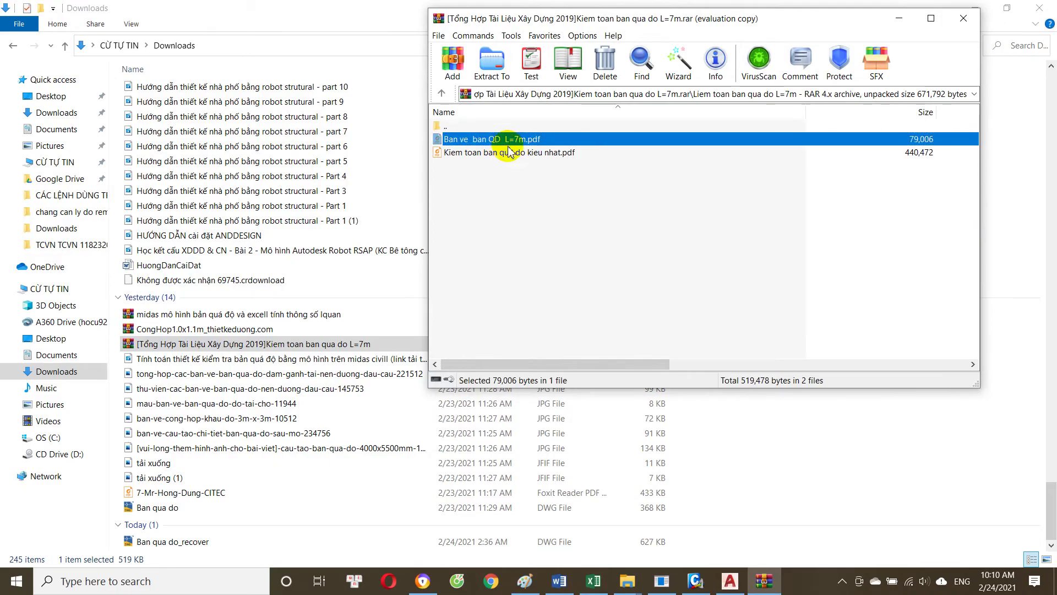
Step: Briefly zoom the Civil 3D slab drawing, then bring the approach slab PDF forward in Foxit Reader
left_click(725, 579)
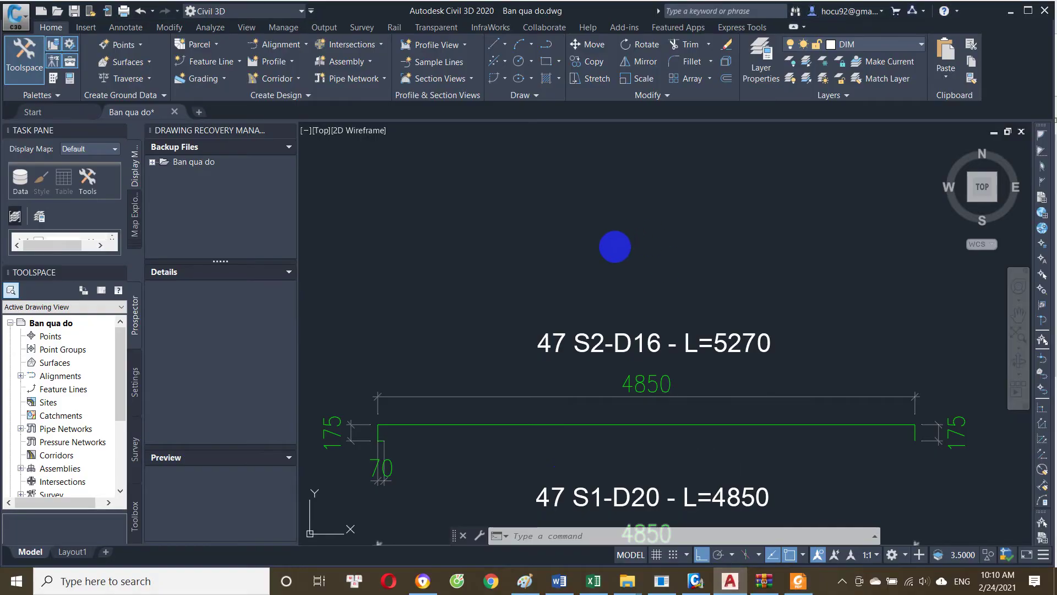
scroll(611, 268, "down", 2)
scroll(554, 272, "up", 5)
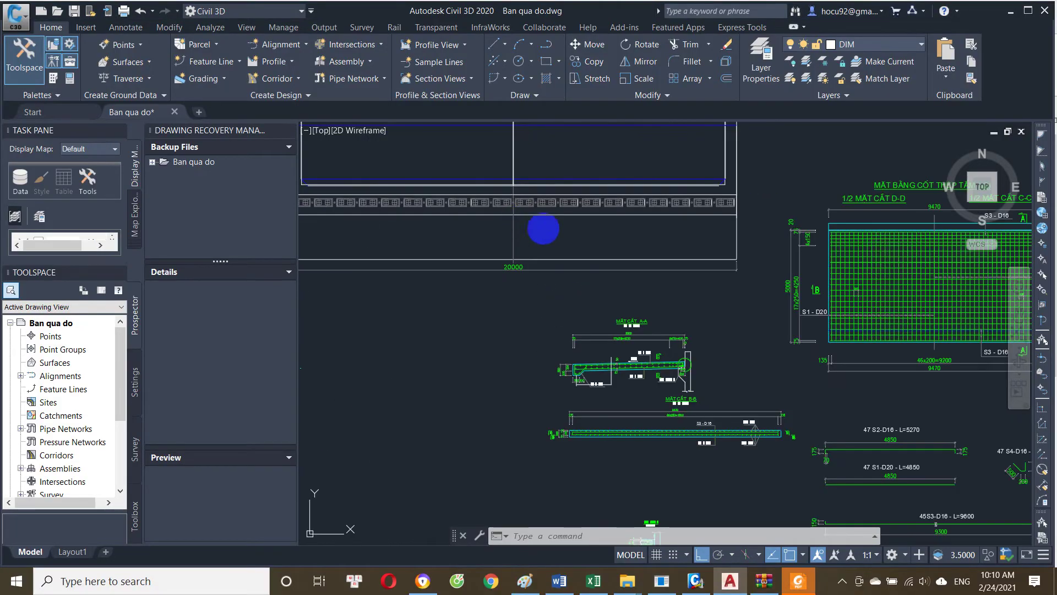
scroll(667, 359, "up", 3)
scroll(551, 346, "down", 5)
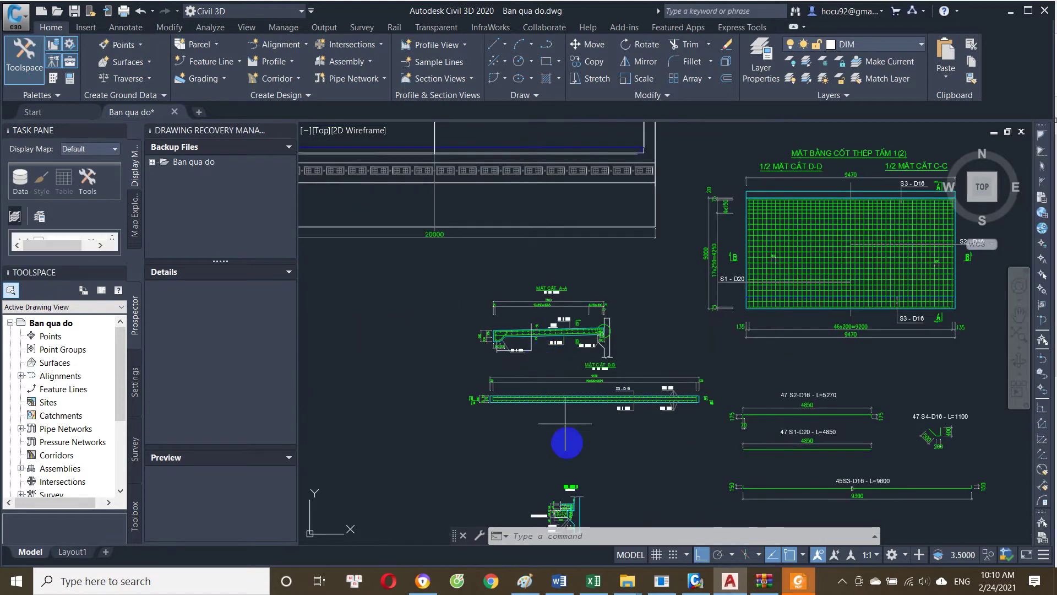
left_click(798, 581)
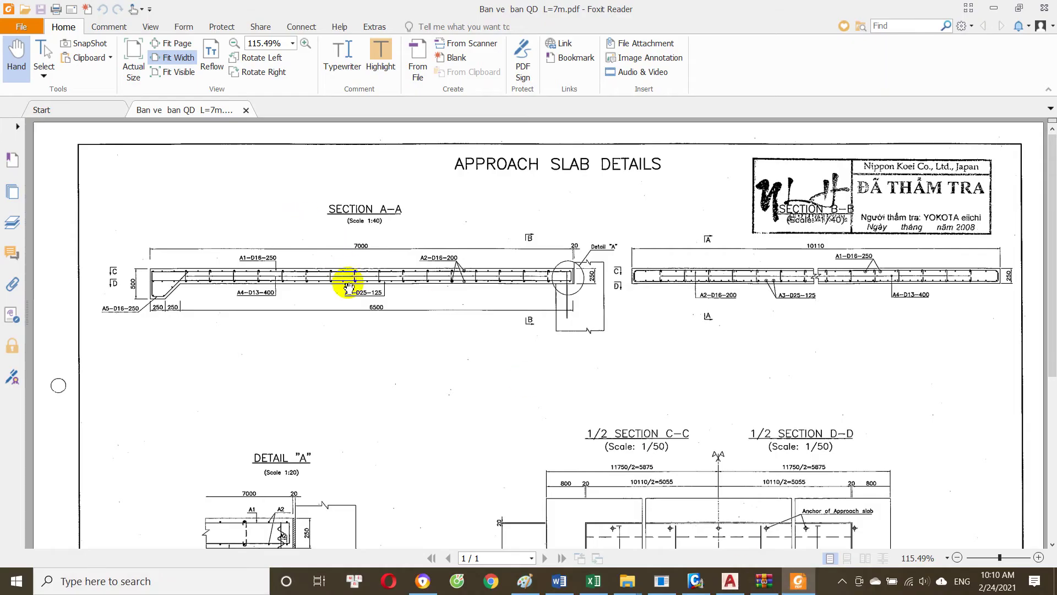
Step: Scroll around the 300% PDF to review the bar marks in Section A-A
scroll(528, 286, "up", 3)
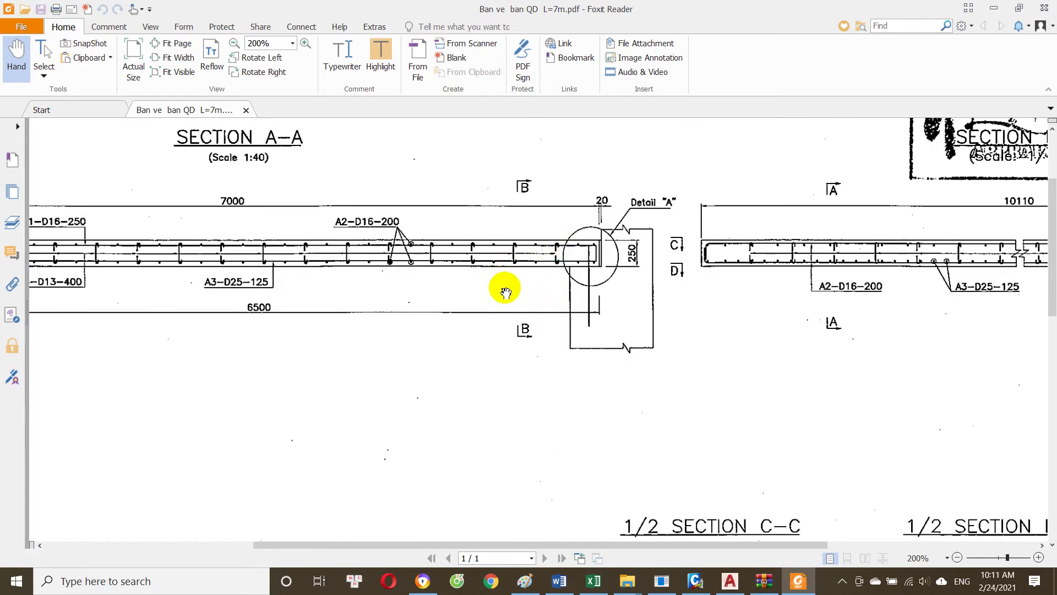
scroll(505, 292, "down", 3)
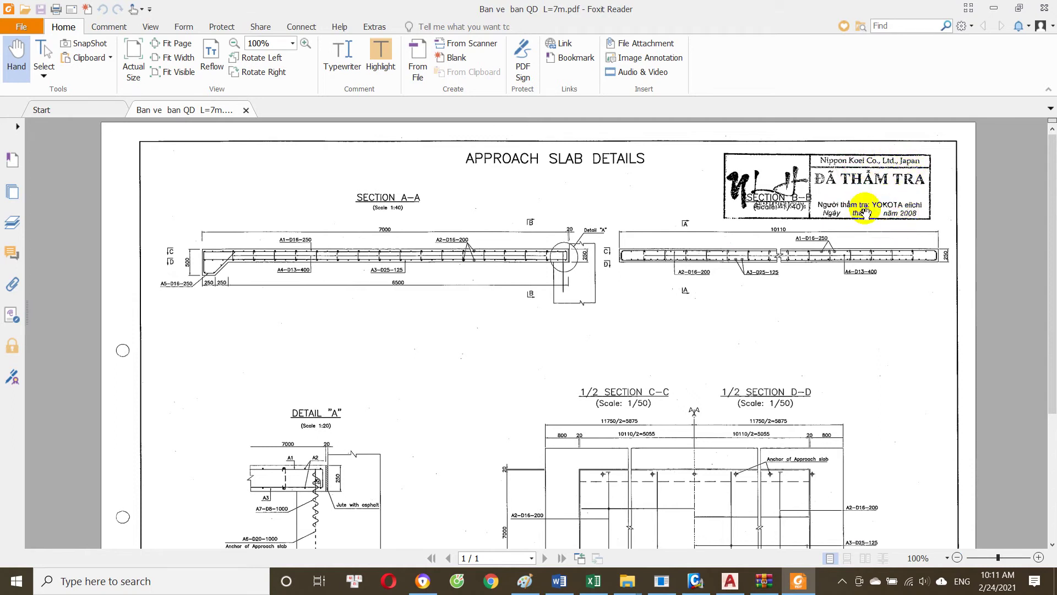
scroll(604, 259, "down", 1)
scroll(609, 307, "down", 4)
scroll(436, 314, "up", 4)
scroll(472, 285, "up", 1)
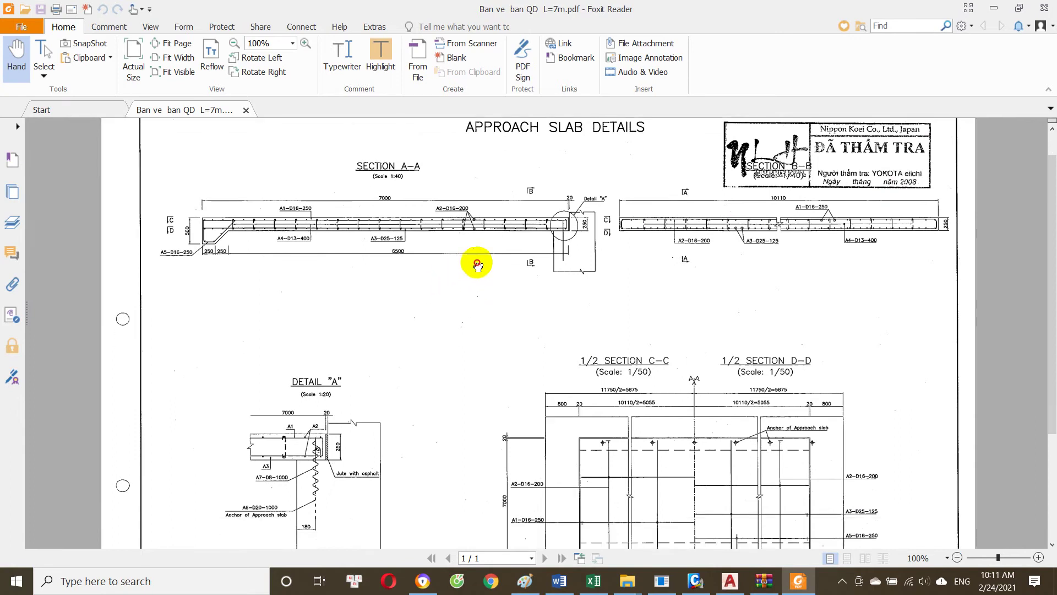
scroll(485, 289, "down", 2)
scroll(496, 295, "down", 2)
scroll(477, 349, "up", 4)
scroll(480, 366, "up", 1)
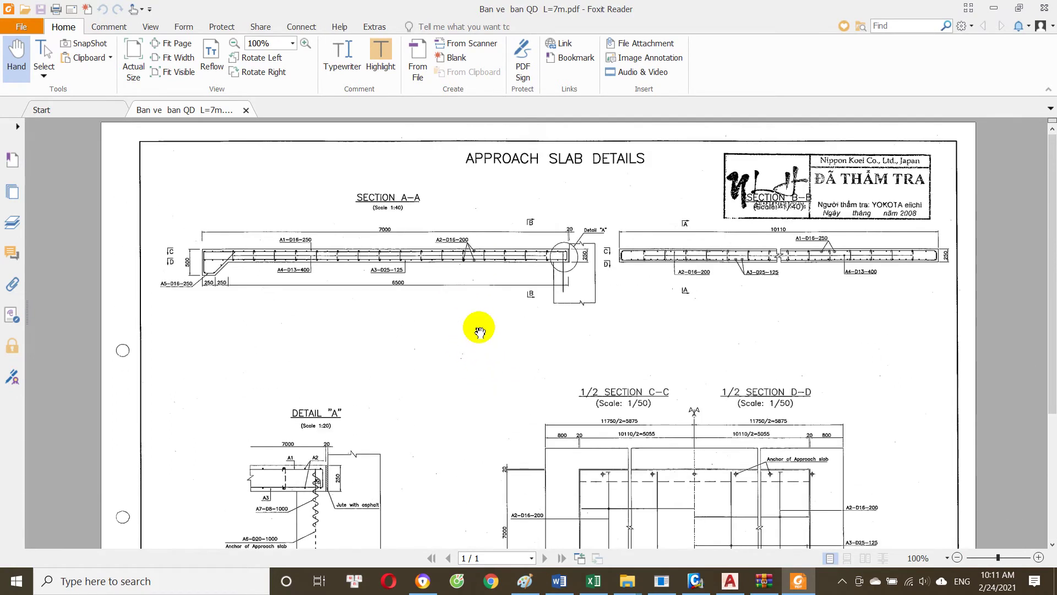
scroll(426, 278, "up", 1)
scroll(432, 276, "up", 2)
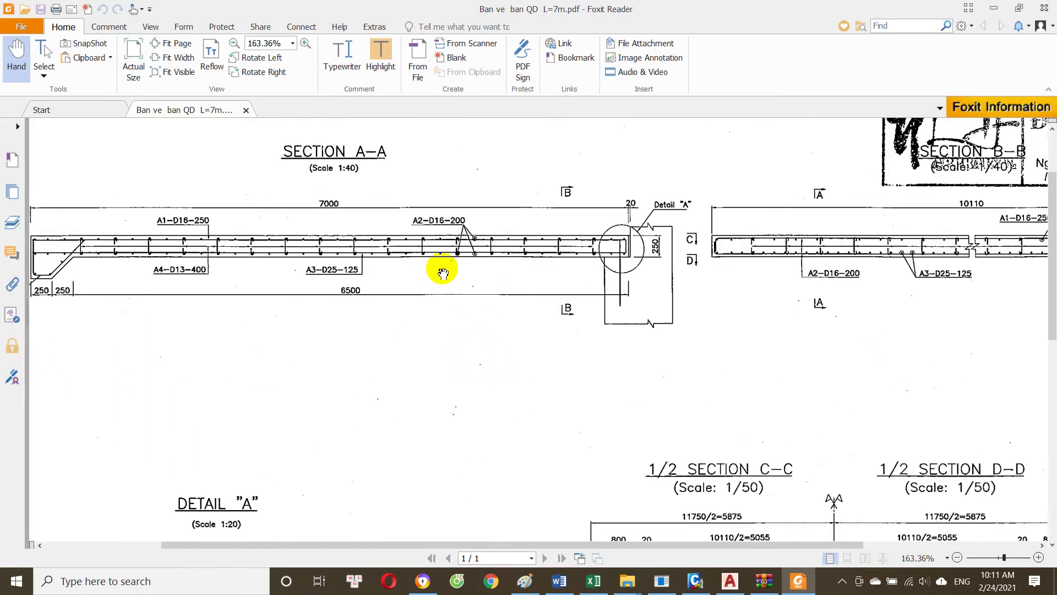
scroll(441, 271, "up", 1)
scroll(418, 245, "right", 1)
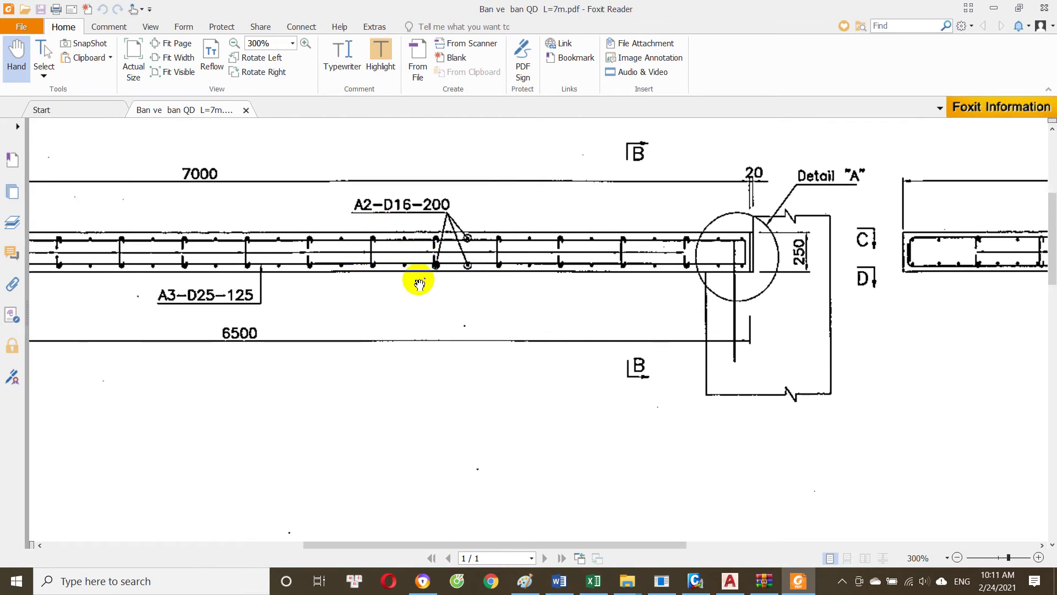
scroll(385, 296, "left", 3)
scroll(374, 303, "left", 1)
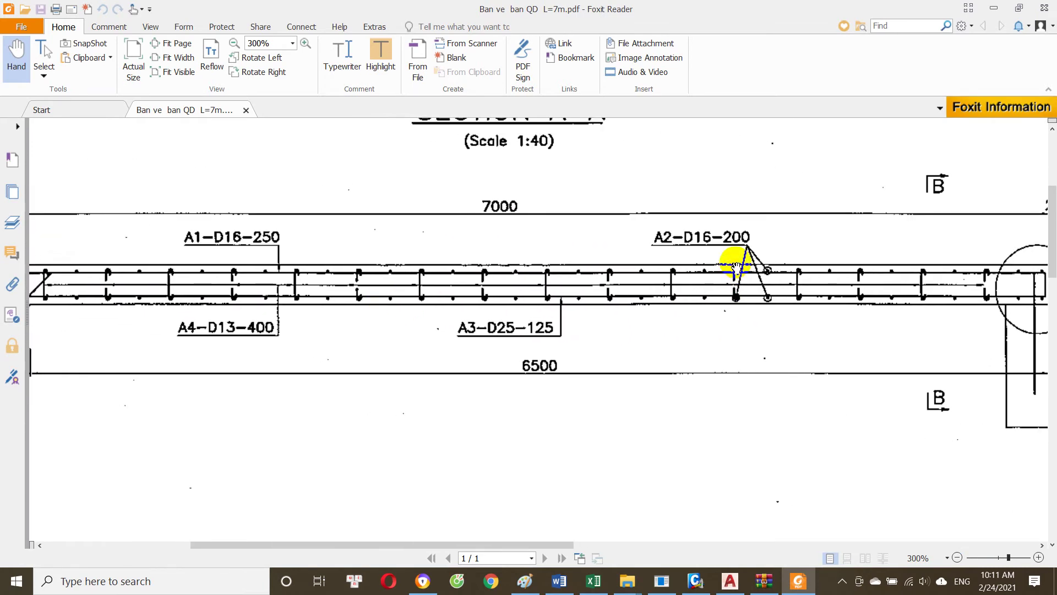
scroll(484, 275, "left", 1)
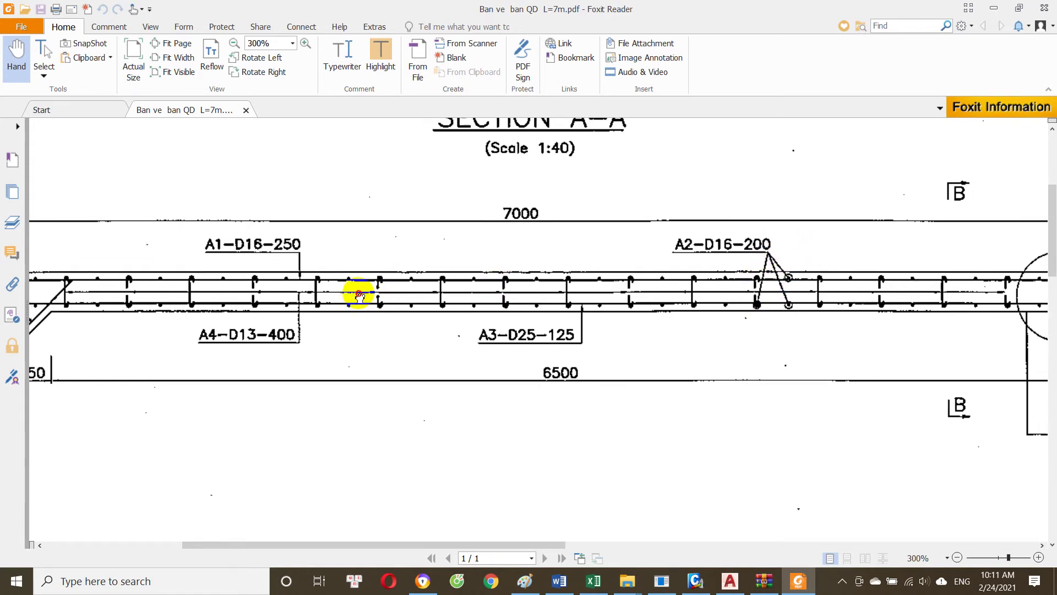
scroll(440, 300, "left", 3)
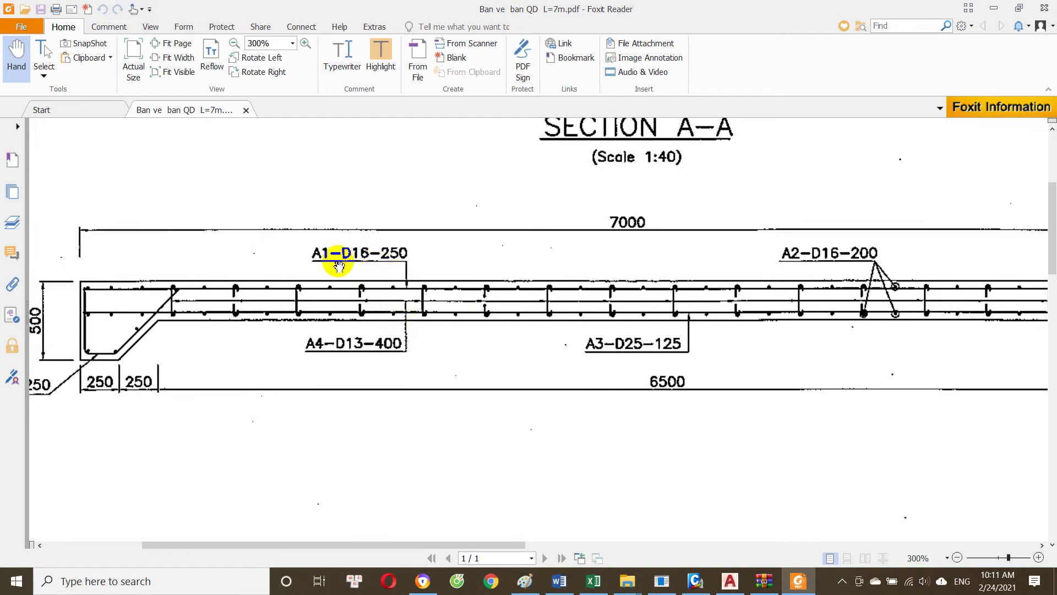
scroll(531, 260, "right", 3)
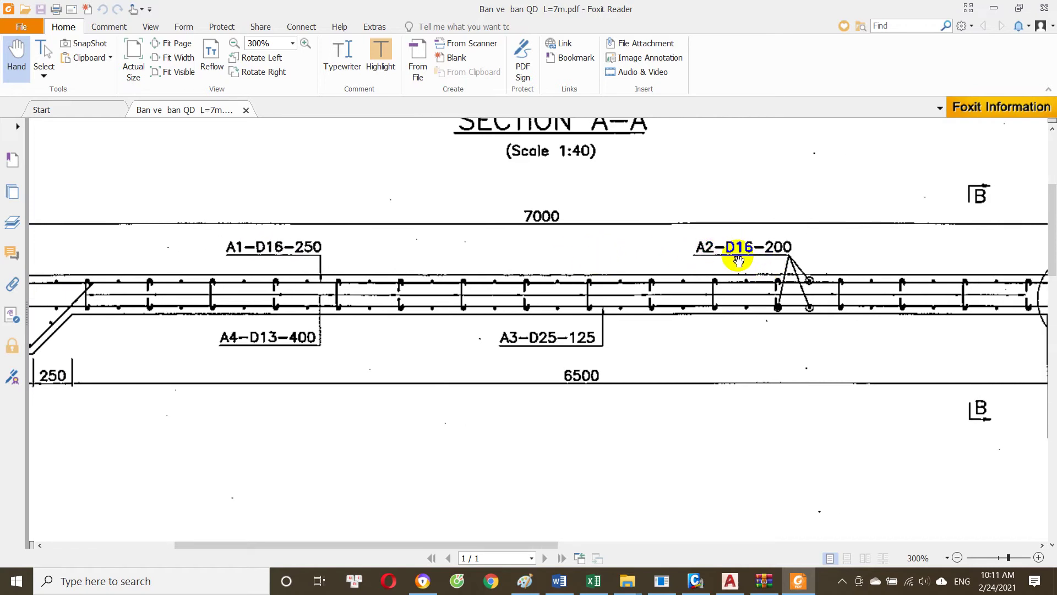
scroll(786, 271, "right", 1)
scroll(798, 311, "down", 1)
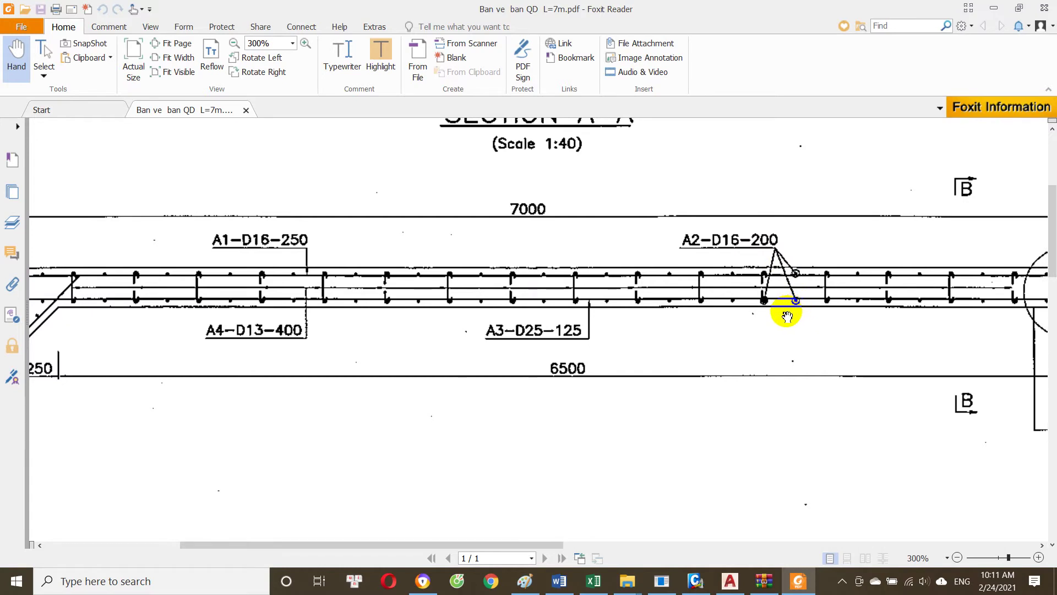
scroll(394, 332, "left", 3)
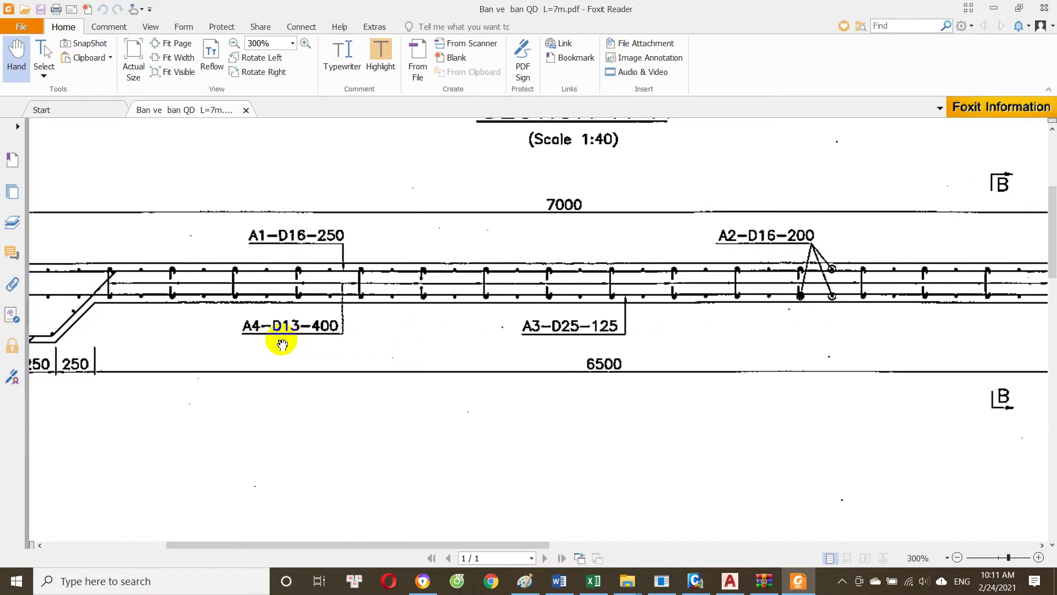
Step: Pan from Section A-A's slab end to Detail "A", then along Section B-B's bar labels
left_click_drag(273, 338, 357, 345)
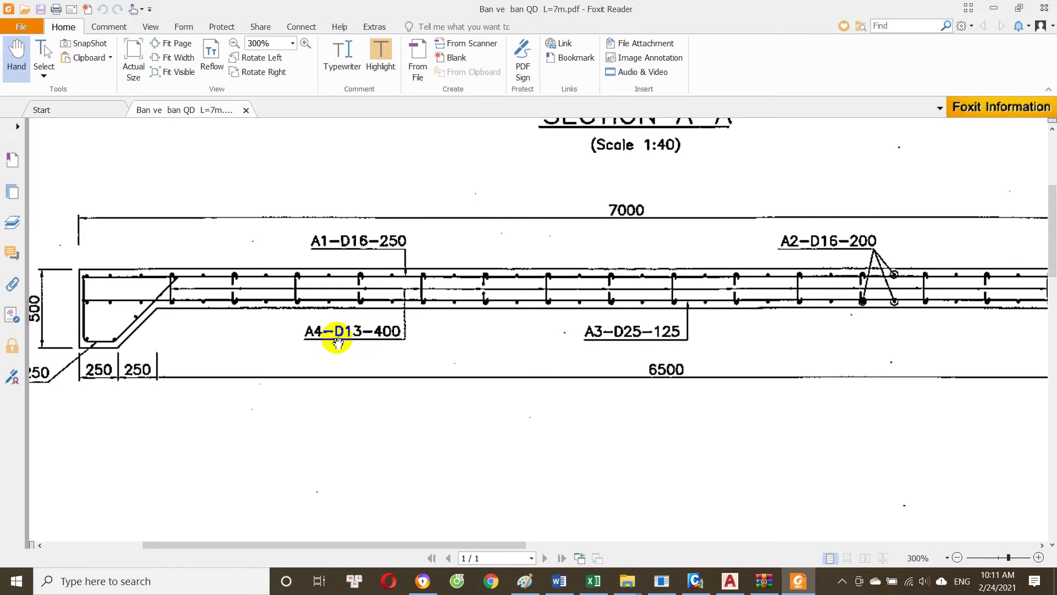
left_click_drag(560, 368, 385, 377)
left_click_drag(602, 366, 409, 369)
left_click_drag(701, 370, 390, 372)
left_click_drag(543, 370, 420, 374)
mouse_move(688, 377)
left_mouse_down()
mouse_move(418, 378)
mouse_move(598, 380)
mouse_move(582, 370)
left_mouse_up()
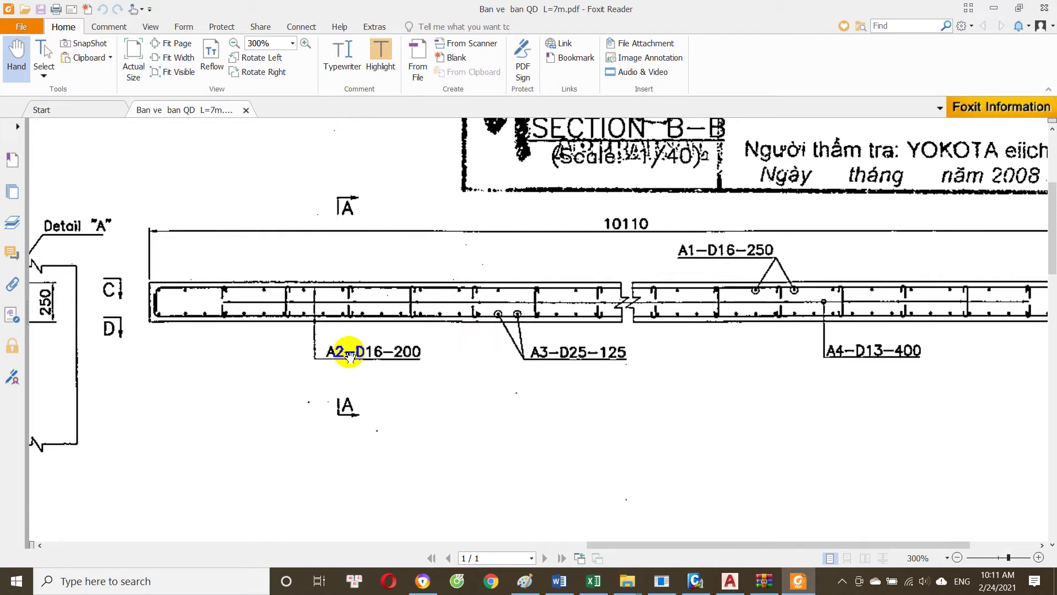
left_click_drag(479, 351, 376, 354)
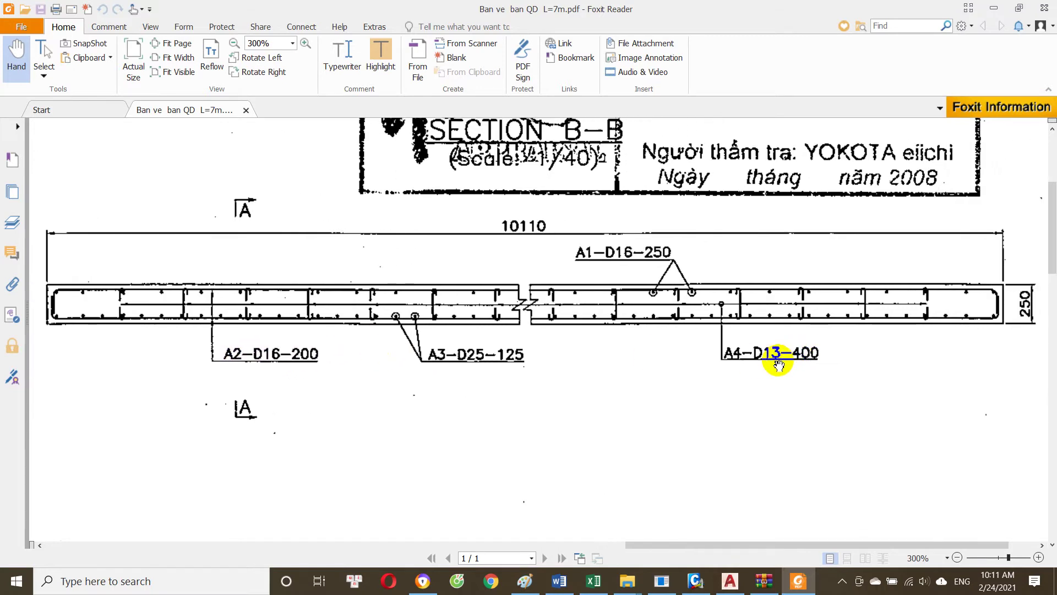
mouse_move(785, 368)
left_mouse_down()
mouse_move(745, 366)
mouse_move(783, 369)
left_mouse_up()
Step: Zoom out to show Detail "A" and half sections C-C and D-D, then return to Excel
scroll(781, 368, "down", 2)
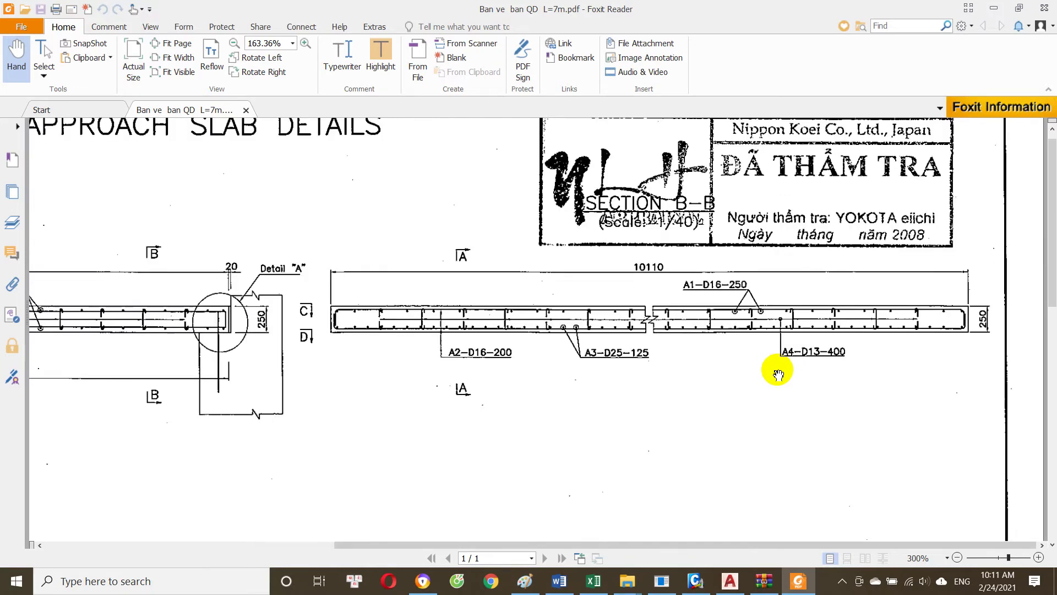
left_click_drag(709, 392, 755, 379)
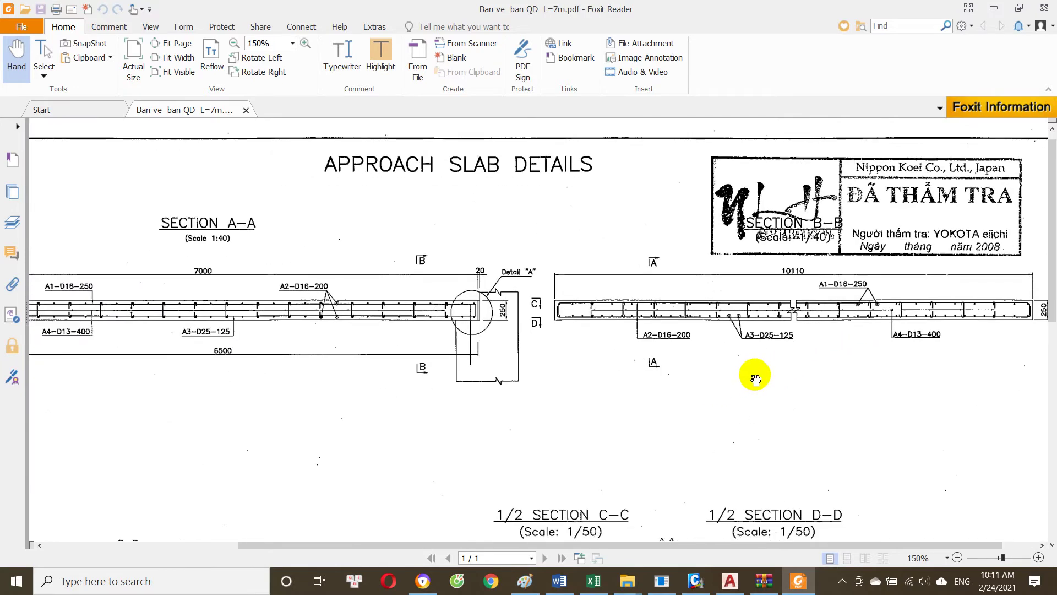
left_click_drag(618, 354, 678, 359)
scroll(649, 372, "down", 2, "ctrl")
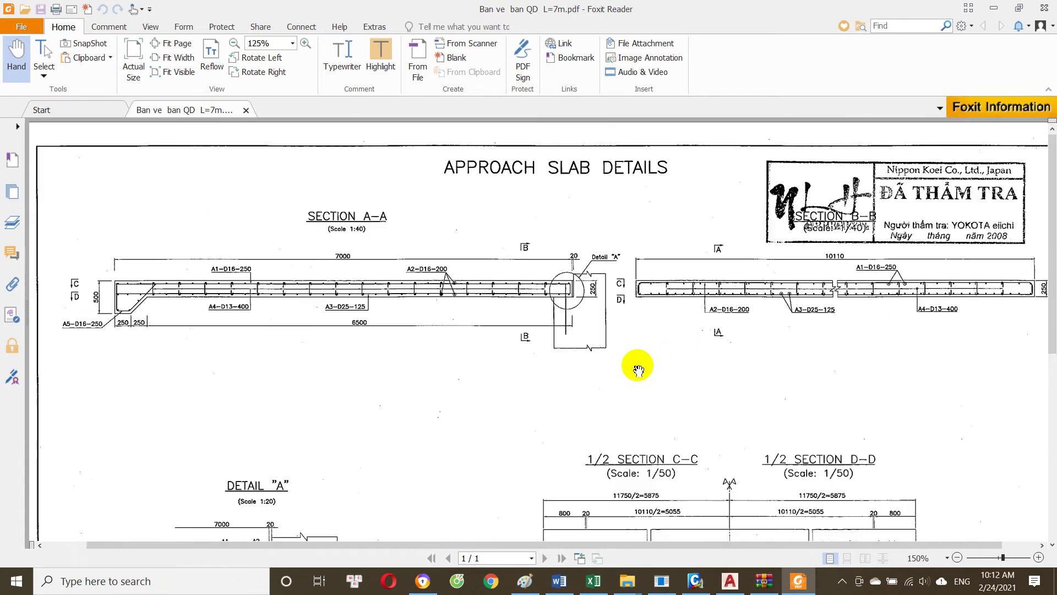
scroll(644, 300, "down", 5)
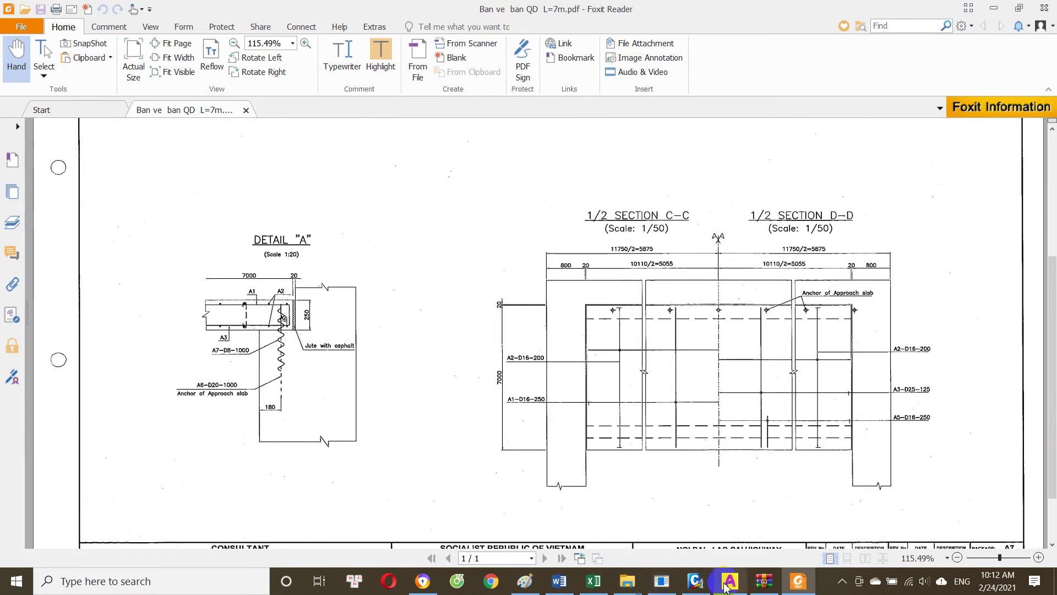
left_click(594, 581)
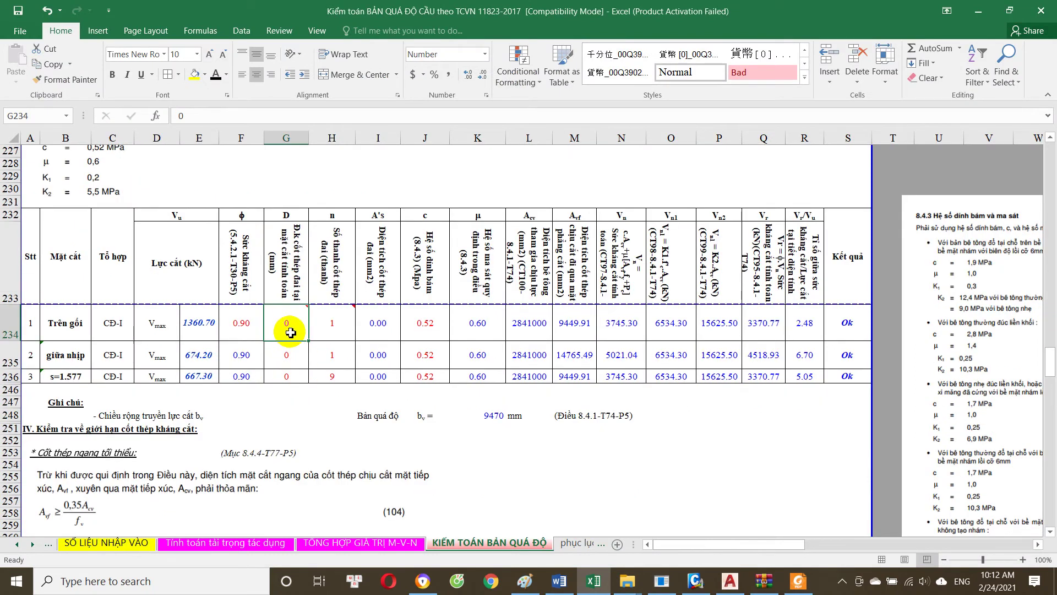
Step: Set the bar count to 0 for the Trên gối and giữa nhịp rows
left_click(286, 376)
left_click(341, 333)
left_click(343, 354)
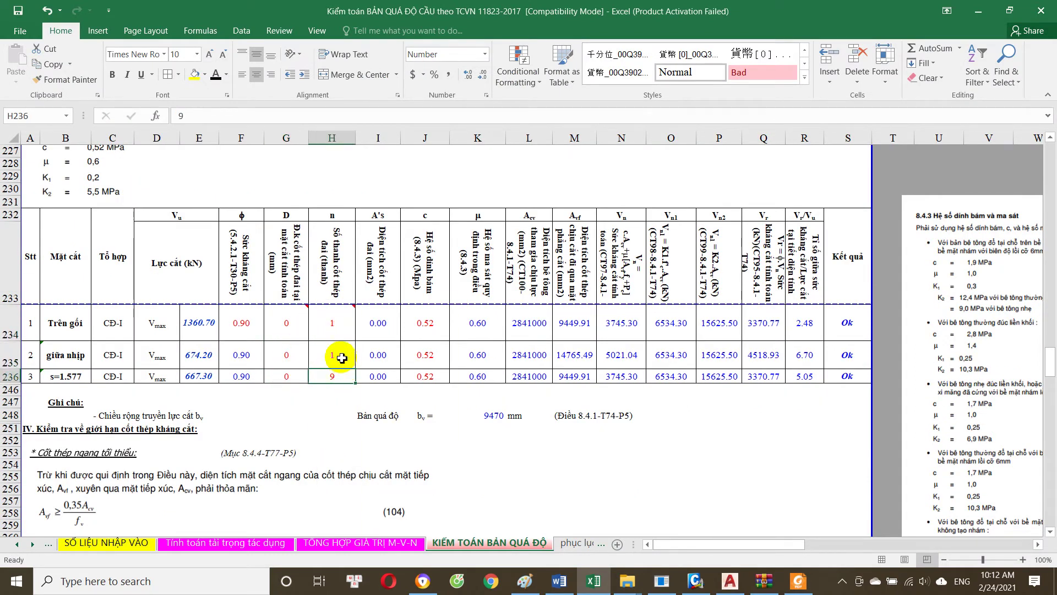
left_click(337, 328)
type("0")
key("Return")
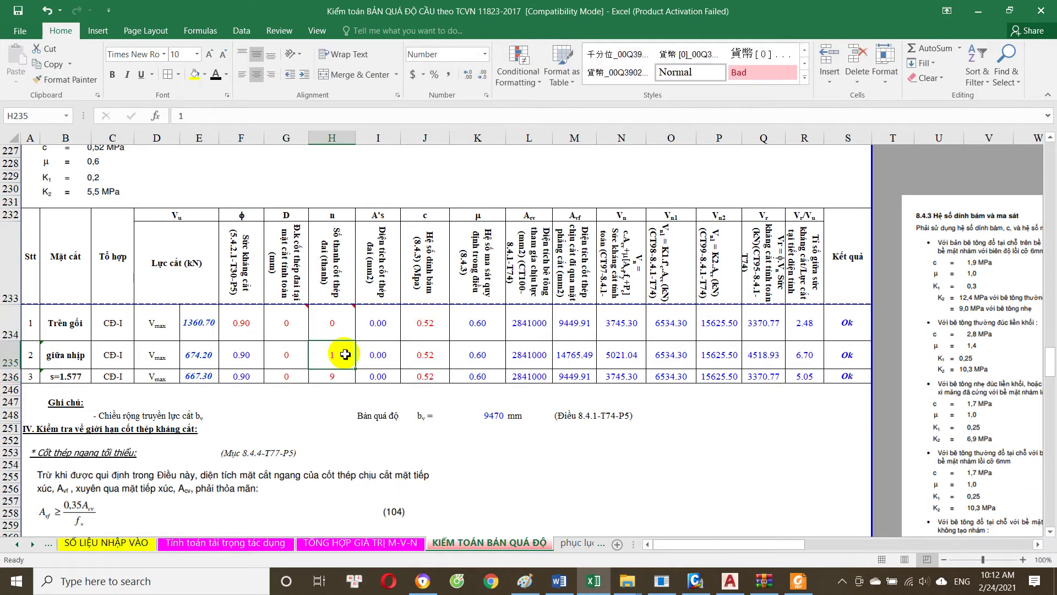
type("0")
key("Return")
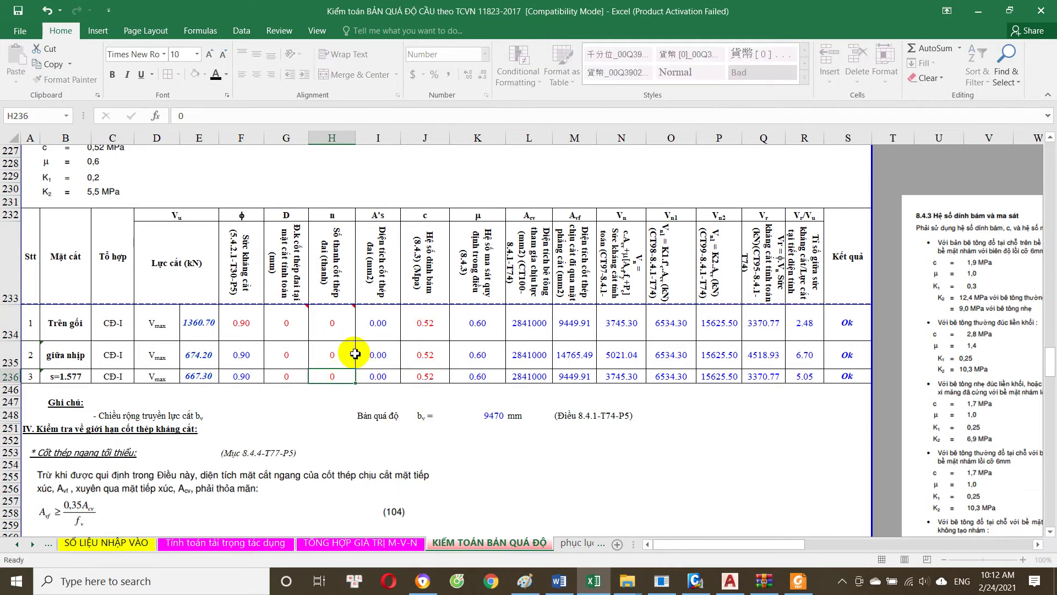
Step: Scroll the sheet and review the note on the bar count entry
scroll(341, 363, "up", 12)
scroll(240, 315, "up", 6)
scroll(240, 325, "up", 8)
scroll(237, 335, "up", 2)
scroll(233, 350, "up", 3)
scroll(233, 350, "up", 4)
scroll(253, 358, "down", 7)
scroll(292, 369, "down", 8)
scroll(330, 380, "down", 9)
scroll(334, 382, "down", 5)
scroll(336, 380, "down", 5)
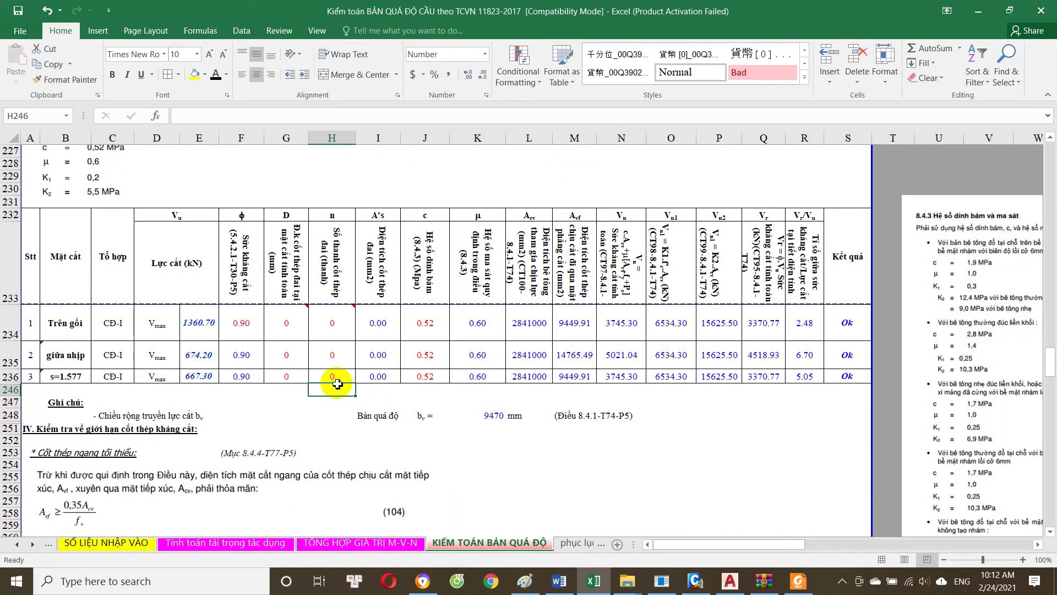
left_click(293, 330)
left_click(341, 324)
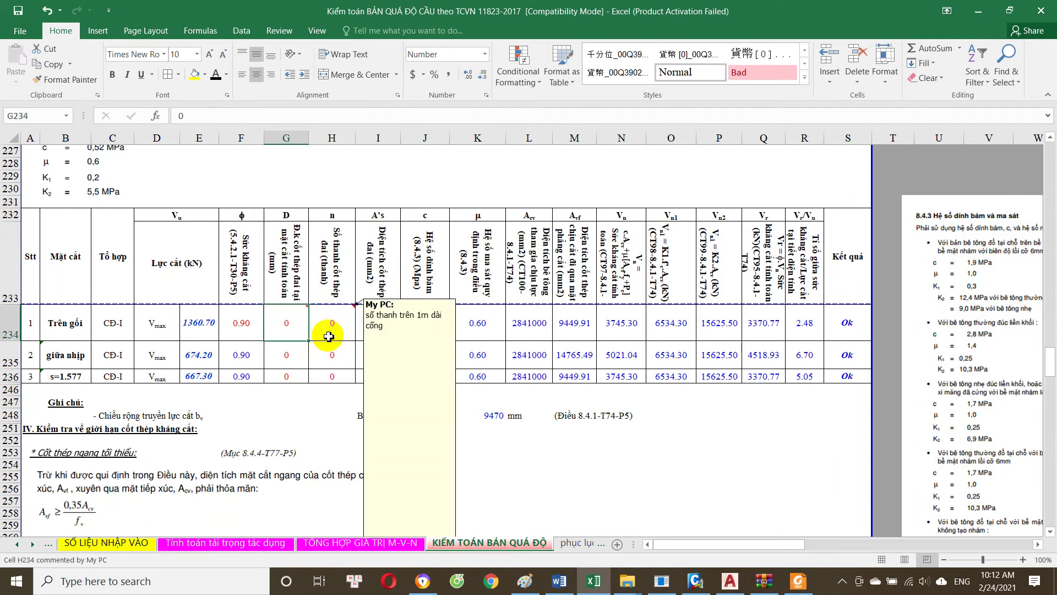
Step: Inspect the shear ratio and Ok/False result formulas for Trên gối, giữa nhịp and s=1.577
left_click(804, 321)
double_click(804, 321)
key("Escape")
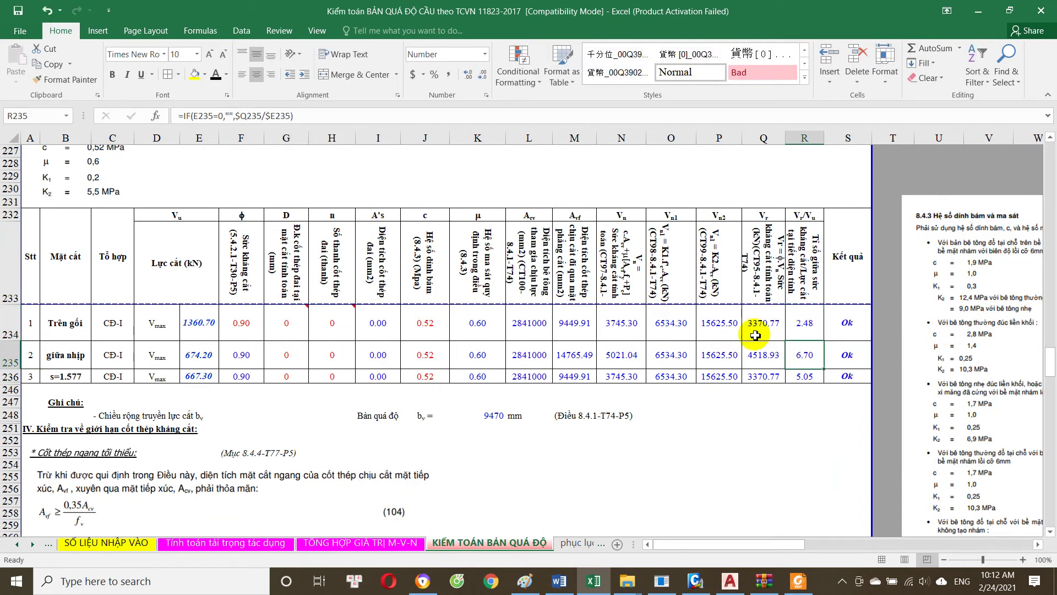
double_click(847, 342)
left_click(802, 324)
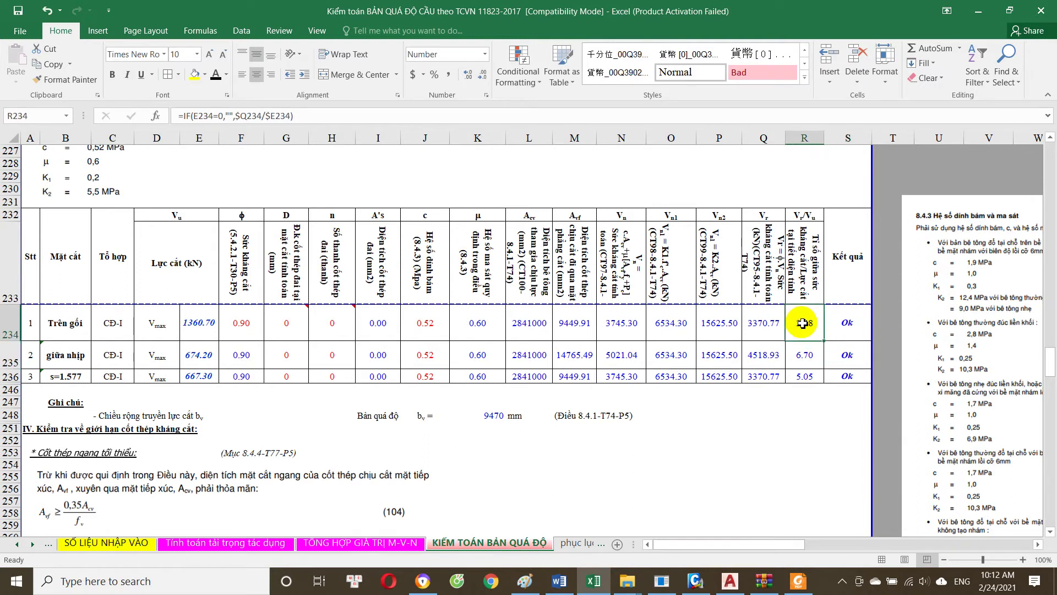
left_click(808, 356)
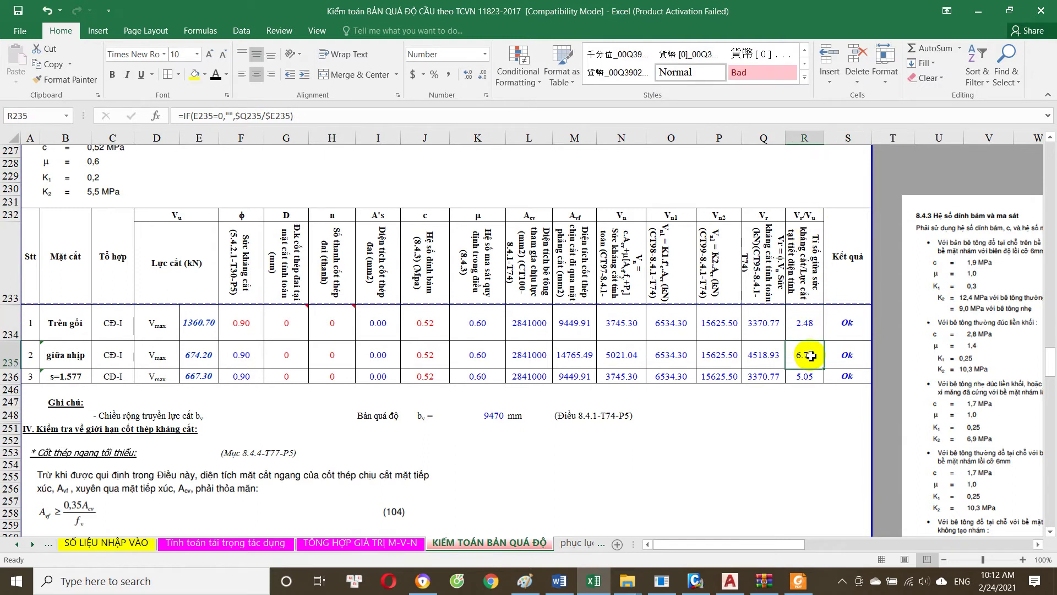
scroll(810, 356, "down", 1)
left_click(812, 293)
left_click(802, 307)
left_click(804, 294)
left_click(813, 337)
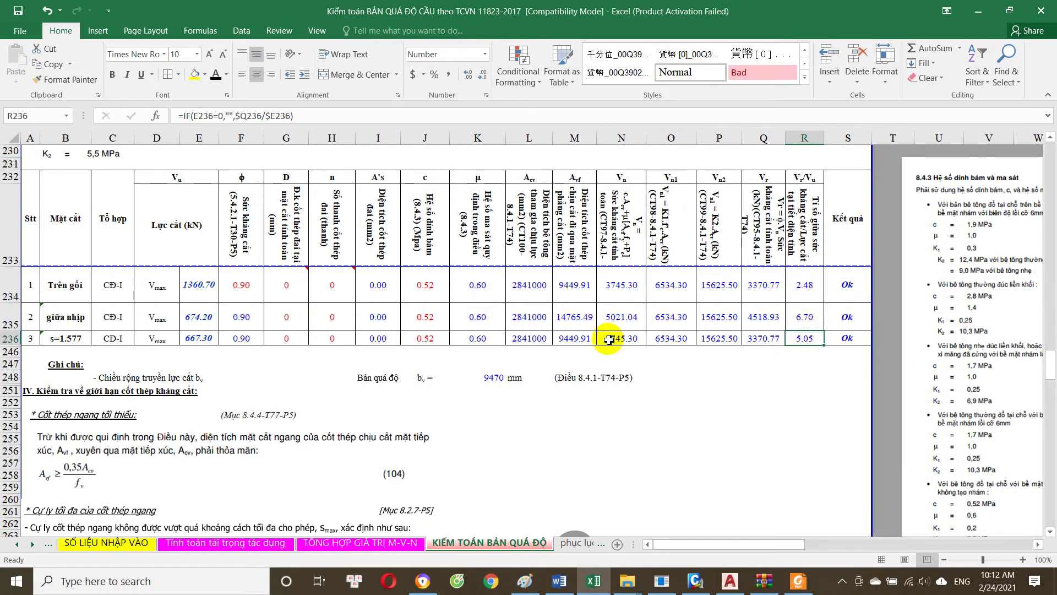
Step: Review the bar diameter for the s=1.577 row and the giữa nhịp bar count
left_click(327, 335)
left_click(297, 334)
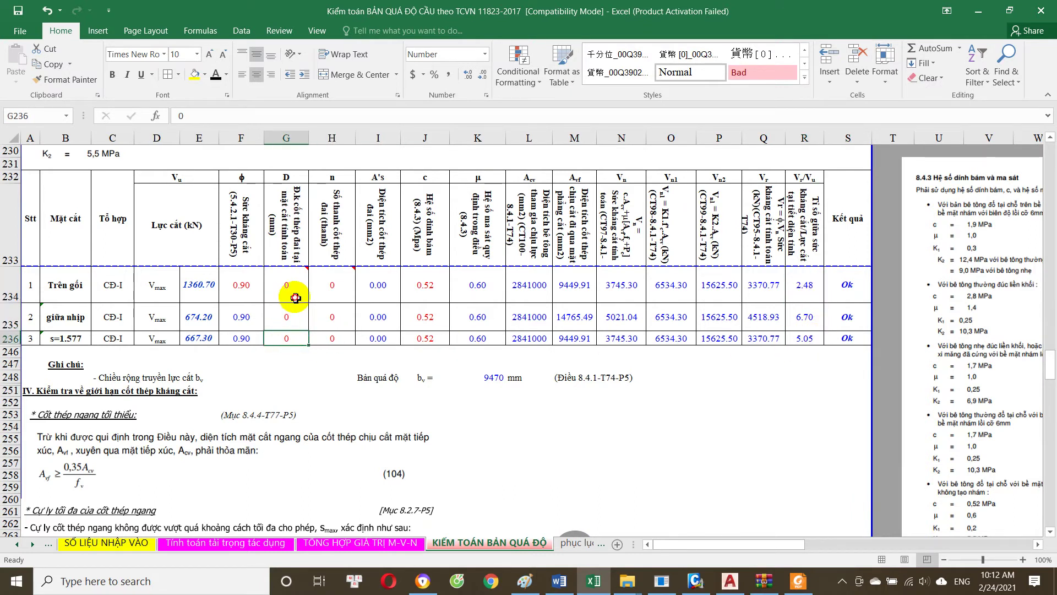
left_click(317, 323)
scroll(352, 391, "up", 1)
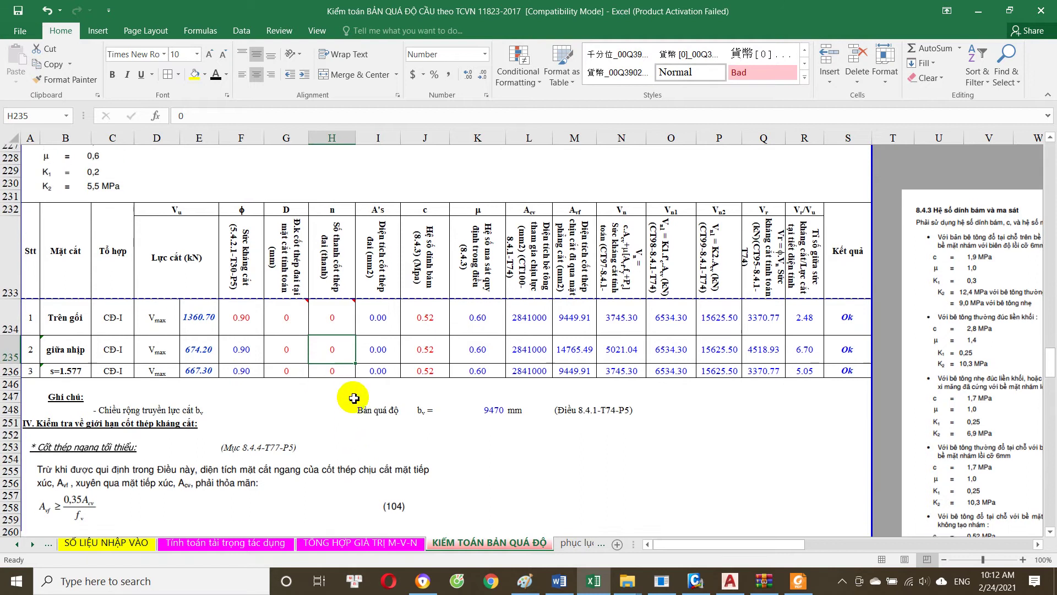
scroll(275, 418, "up", 3)
scroll(267, 414, "up", 5)
scroll(275, 408, "down", 1)
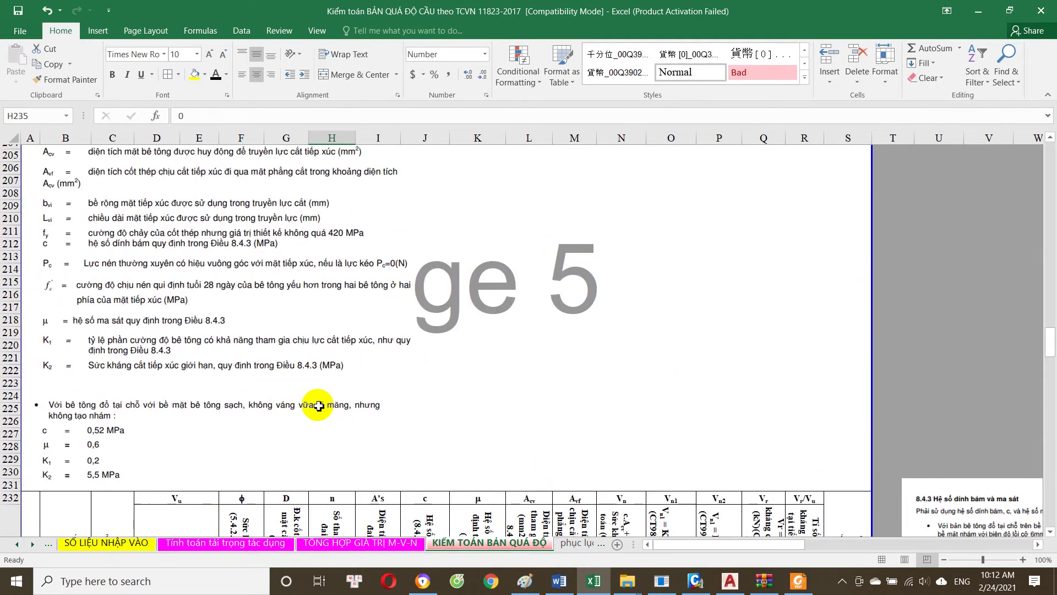
scroll(545, 436, "down", 4)
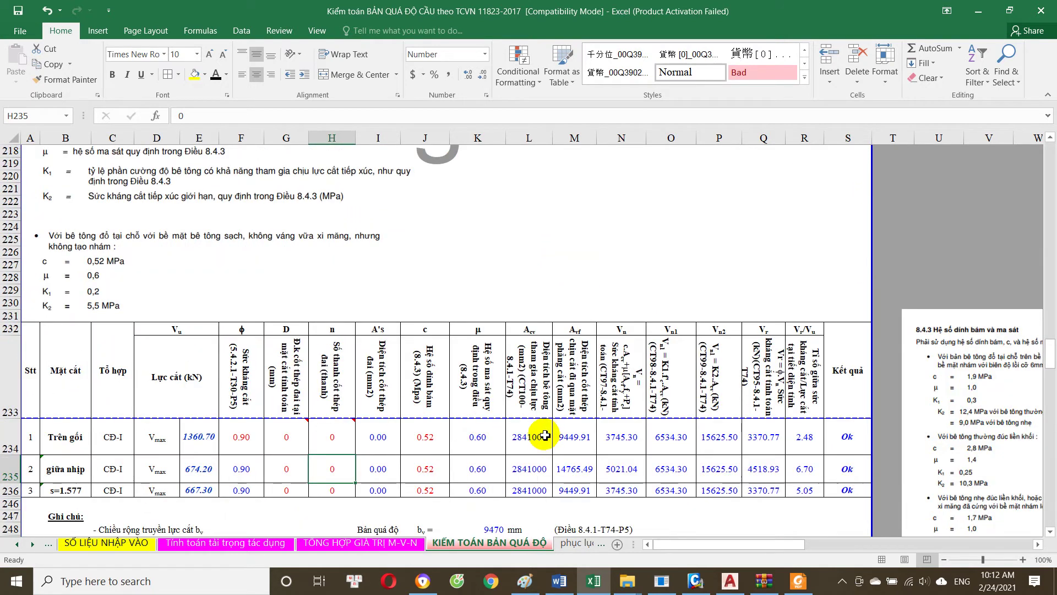
Step: Inspect the factored shear resistance formulas and the support shear force taken from the summary sheet
left_click(773, 439)
scroll(758, 442, "down", 2)
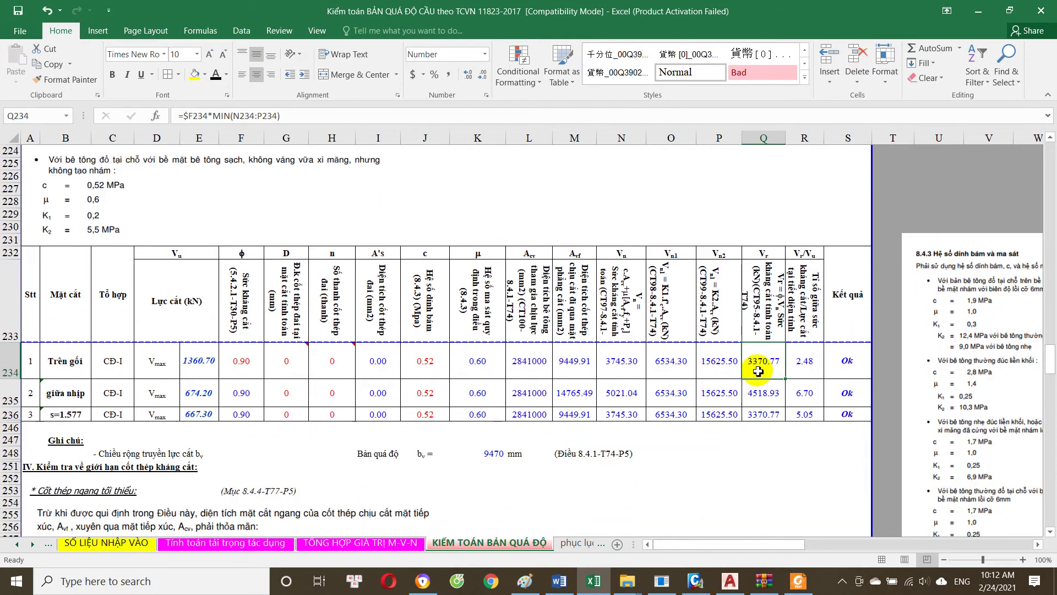
left_click(199, 363)
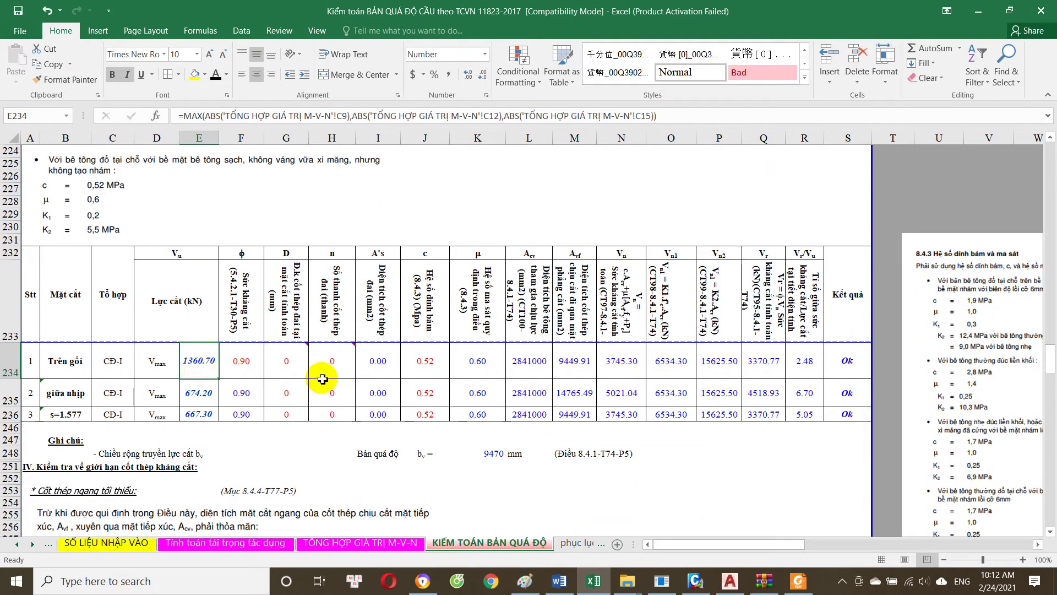
left_click(765, 413)
Step: Scroll to the shear table showing Vr of 1397.983, 1284.633 and 1203.668 kN
scroll(270, 392, "up", 6)
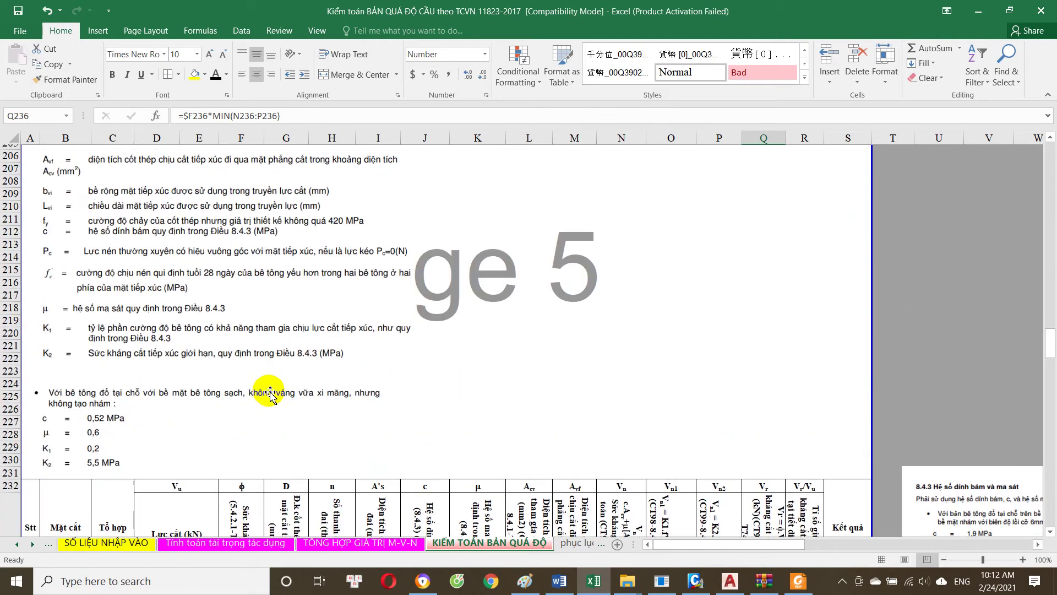
scroll(273, 392, "up", 6)
scroll(274, 392, "down", 4)
scroll(397, 437, "down", 4)
scroll(401, 436, "down", 2)
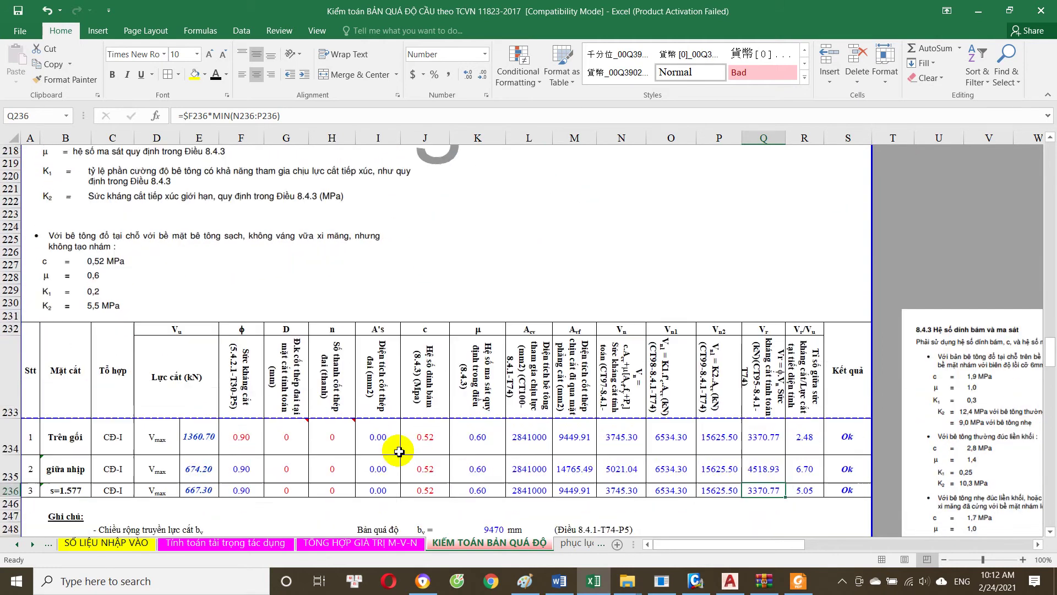
scroll(444, 441, "down", 1)
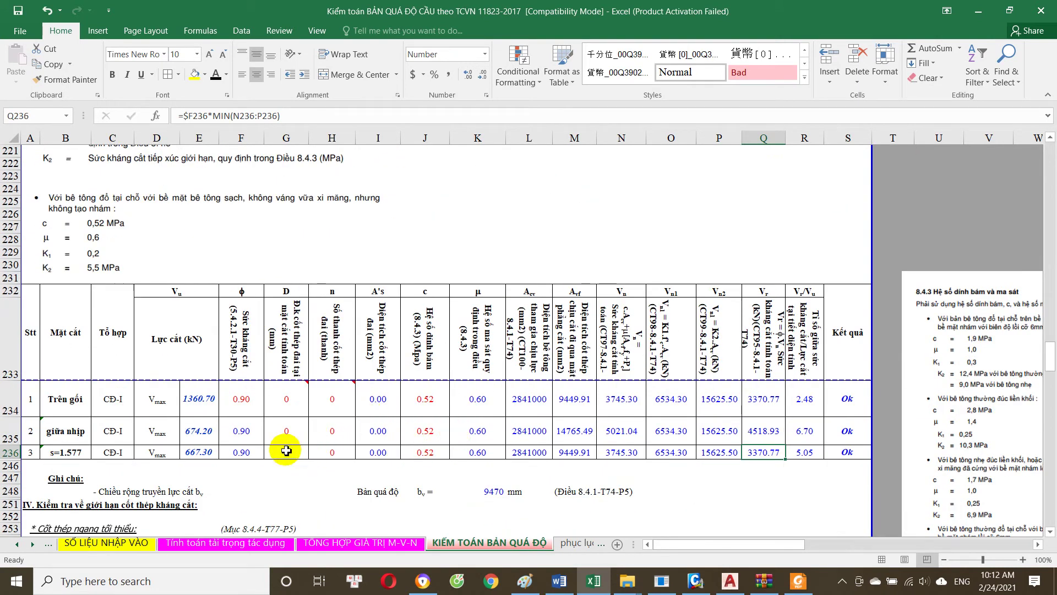
scroll(275, 451, "up", 1)
scroll(160, 463, "up", 6)
scroll(148, 449, "up", 5)
scroll(137, 435, "up", 5)
scroll(127, 418, "up", 7)
scroll(127, 418, "up", 5)
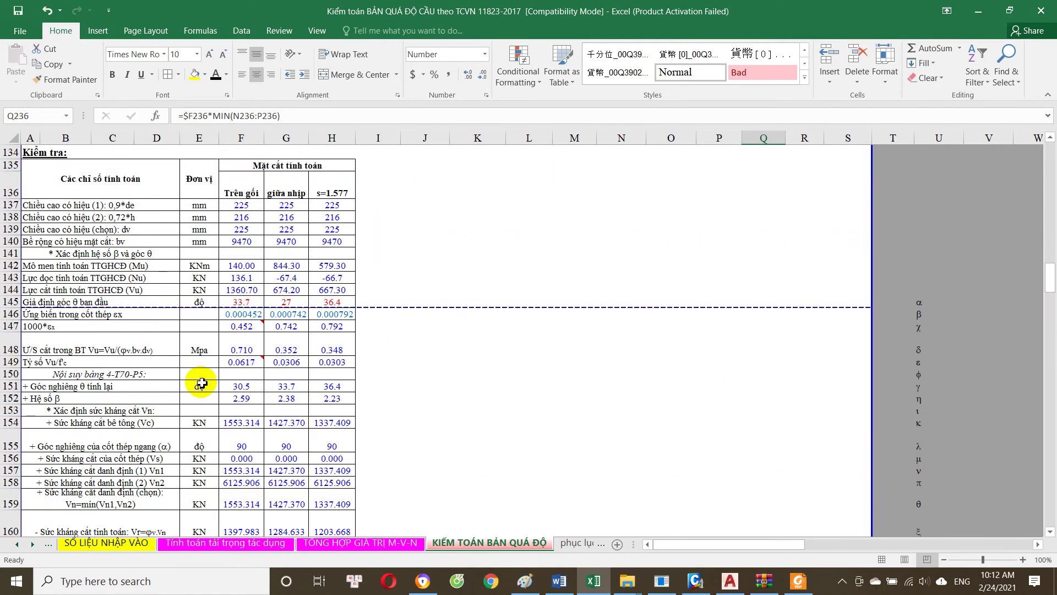
scroll(248, 352, "down", 2)
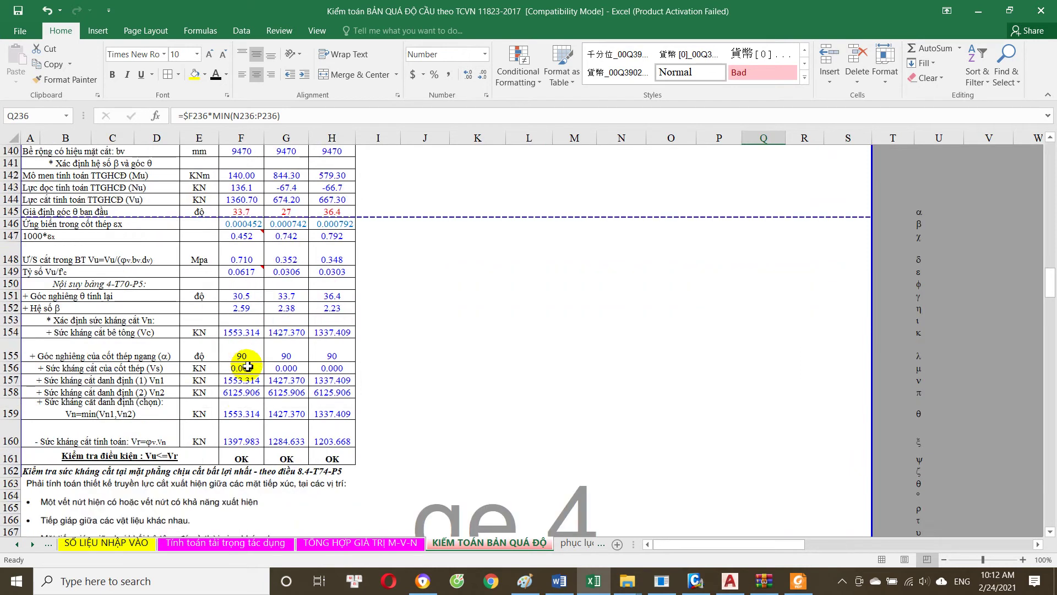
double_click(246, 456)
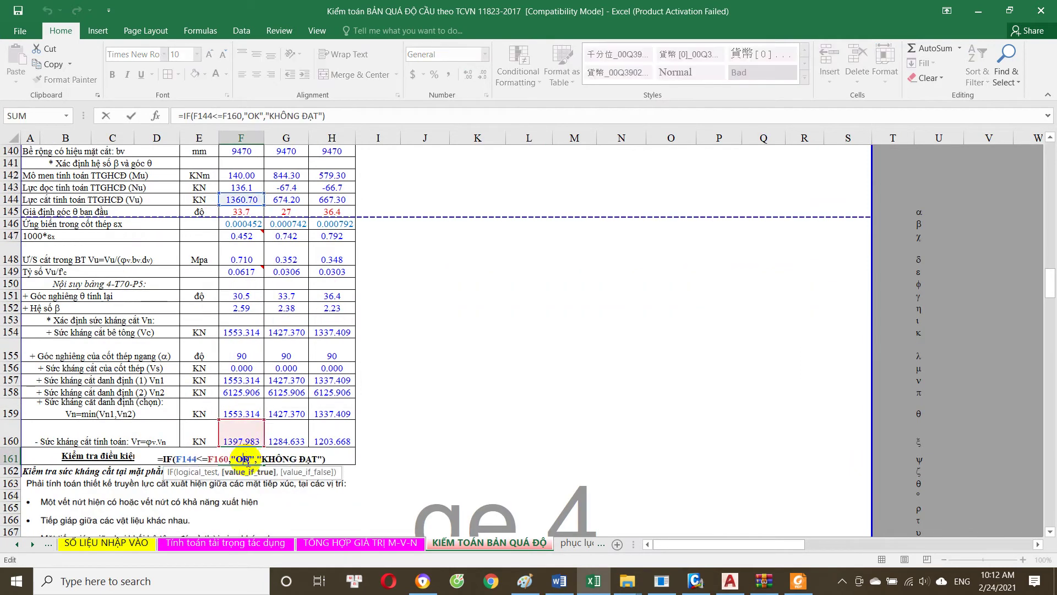
key("Escape")
scroll(353, 462, "down", 6)
scroll(353, 463, "down", 7)
scroll(354, 465, "down", 5)
scroll(354, 466, "down", 4)
scroll(349, 465, "down", 4)
scroll(341, 440, "down", 2)
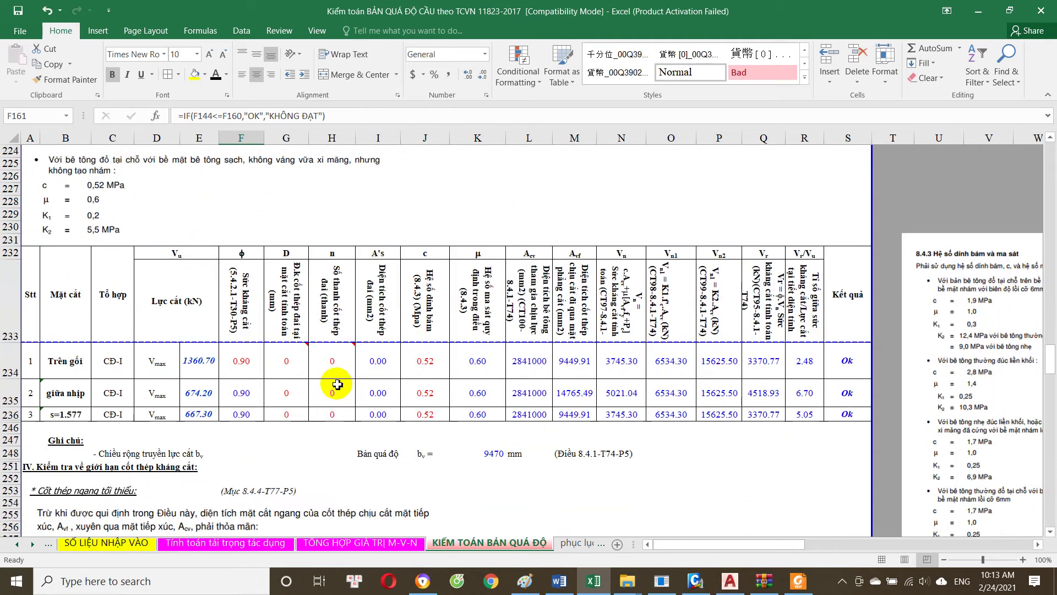
scroll(275, 366, "up", 6)
scroll(235, 369, "up", 5)
scroll(232, 286, "up", 10)
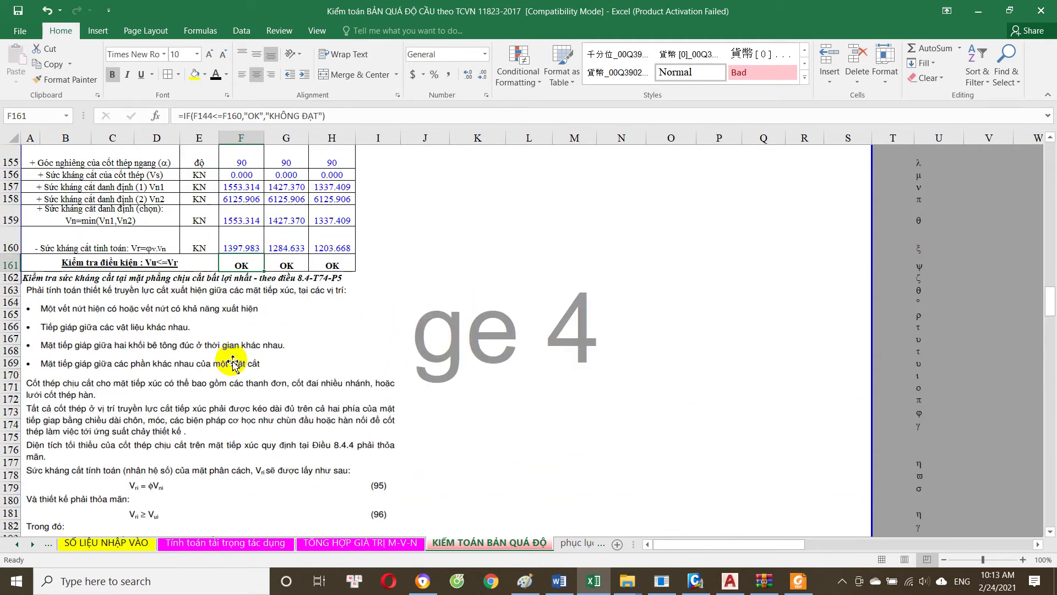
scroll(243, 358, "up", 4)
left_click(242, 438)
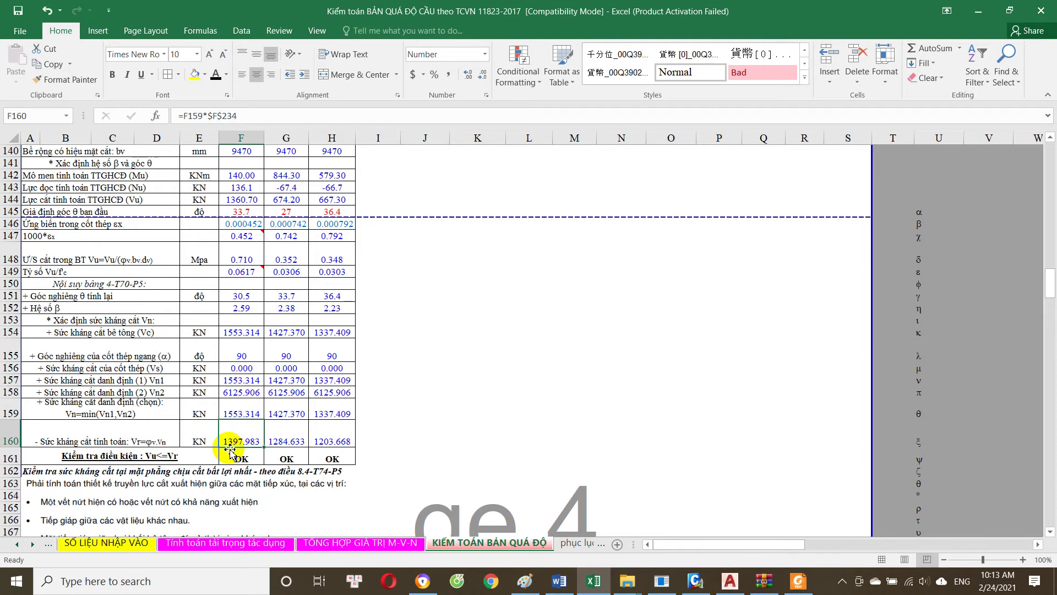
scroll(261, 459, "down", 6)
scroll(276, 444, "down", 11)
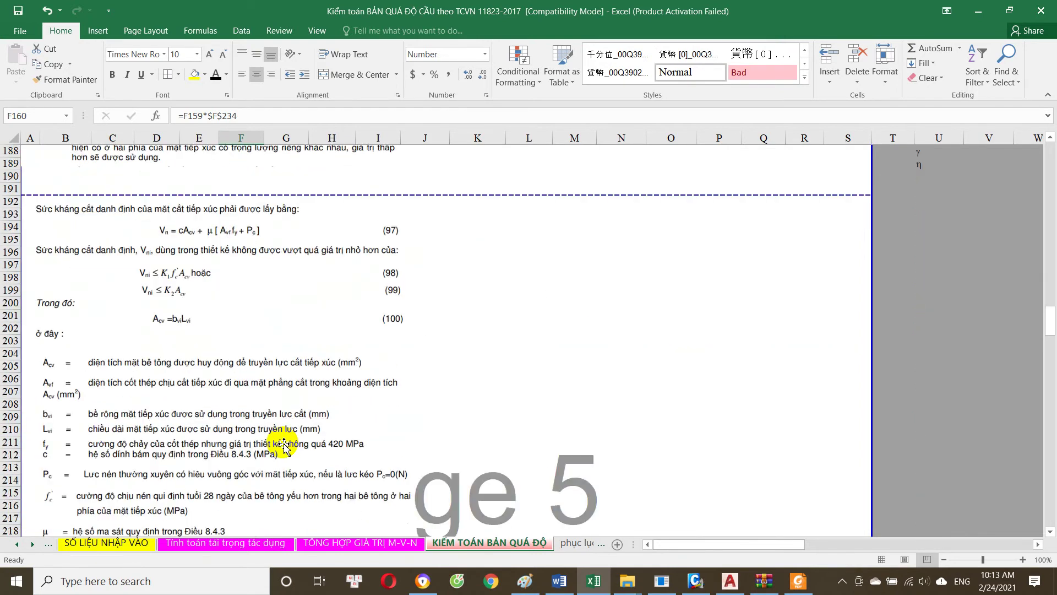
scroll(283, 495, "down", 5)
scroll(283, 437, "down", 5)
left_click(285, 361)
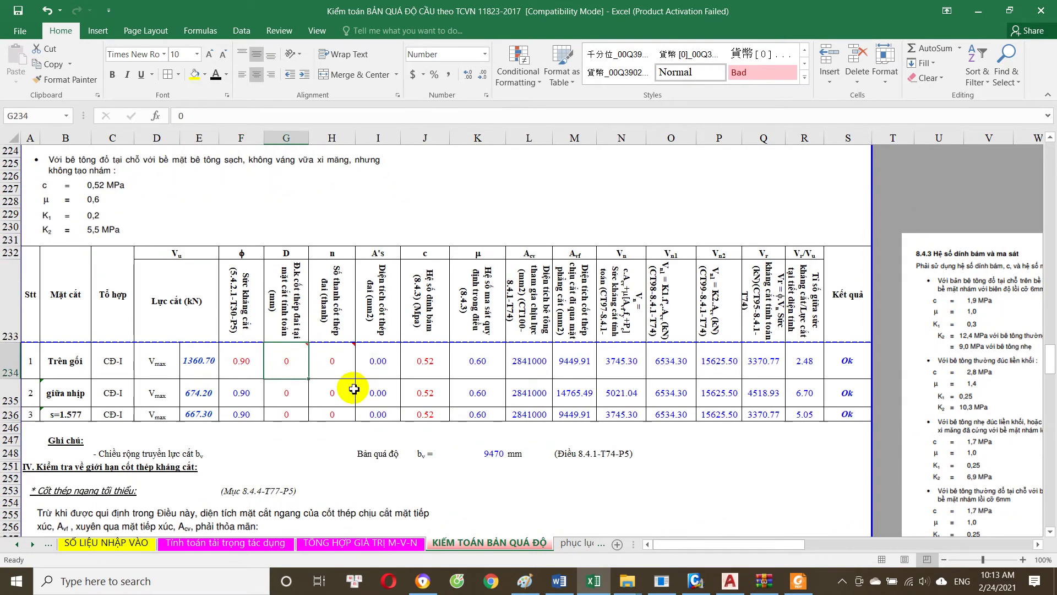
type("1")
left_click(331, 361)
key("Return")
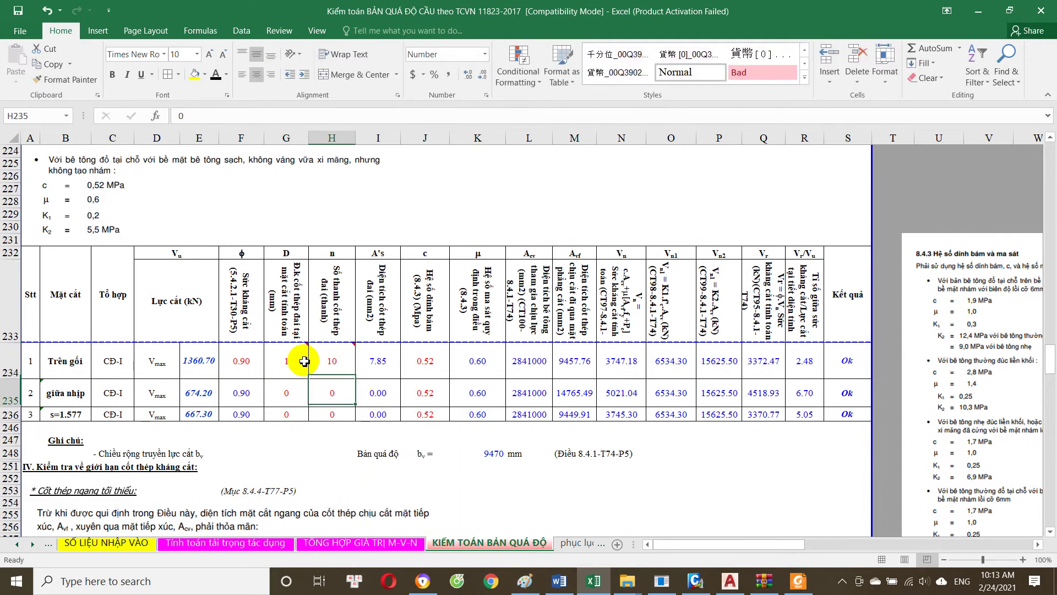
scroll(206, 287, "up", 8)
scroll(181, 352, "up", 7)
scroll(182, 352, "up", 4)
scroll(199, 339, "up", 6)
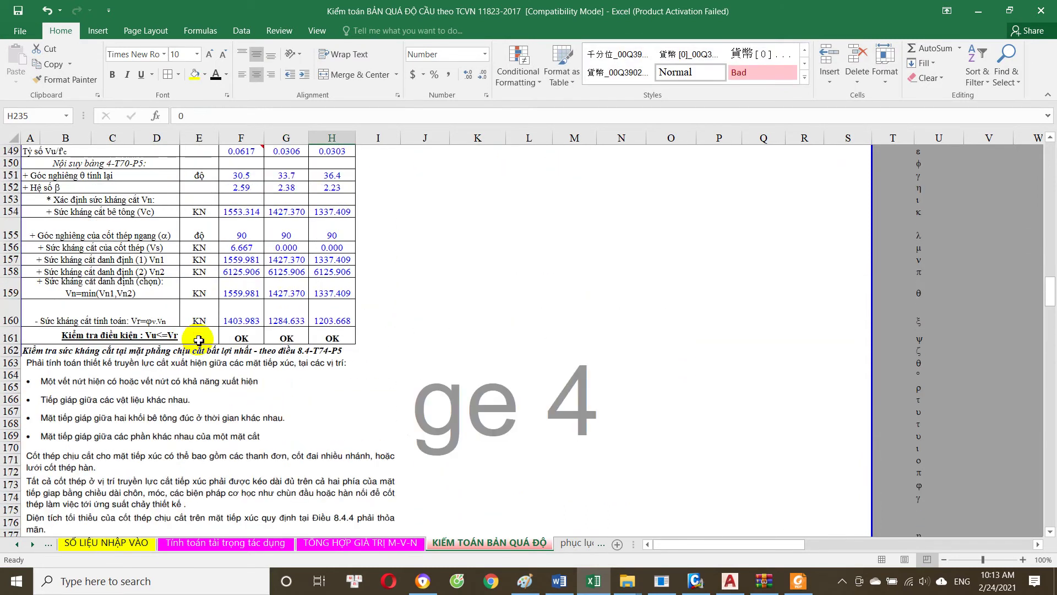
left_click(246, 324)
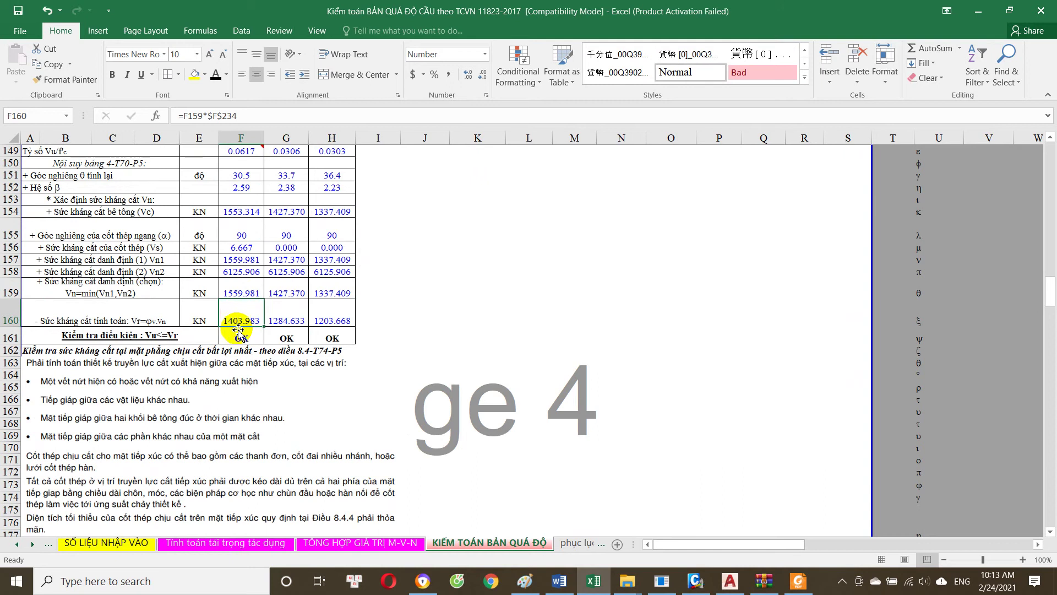
scroll(274, 384, "down", 10)
scroll(334, 392, "down", 4)
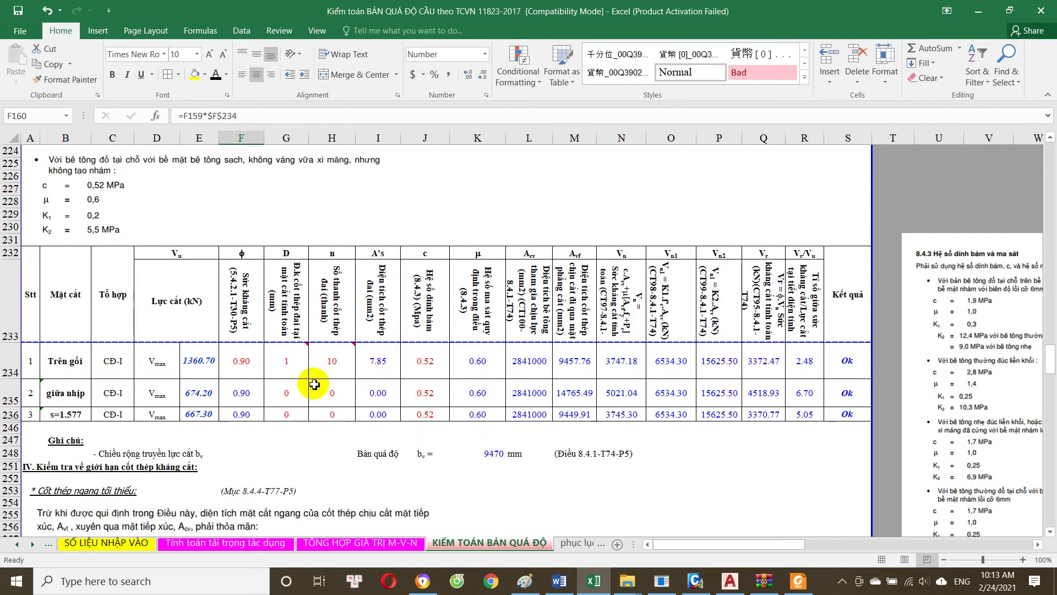
left_click(283, 366)
type("0")
left_click(334, 374)
left_click(317, 390)
scroll(38, 342, "up", 6)
scroll(153, 341, "up", 7)
scroll(152, 341, "up", 4)
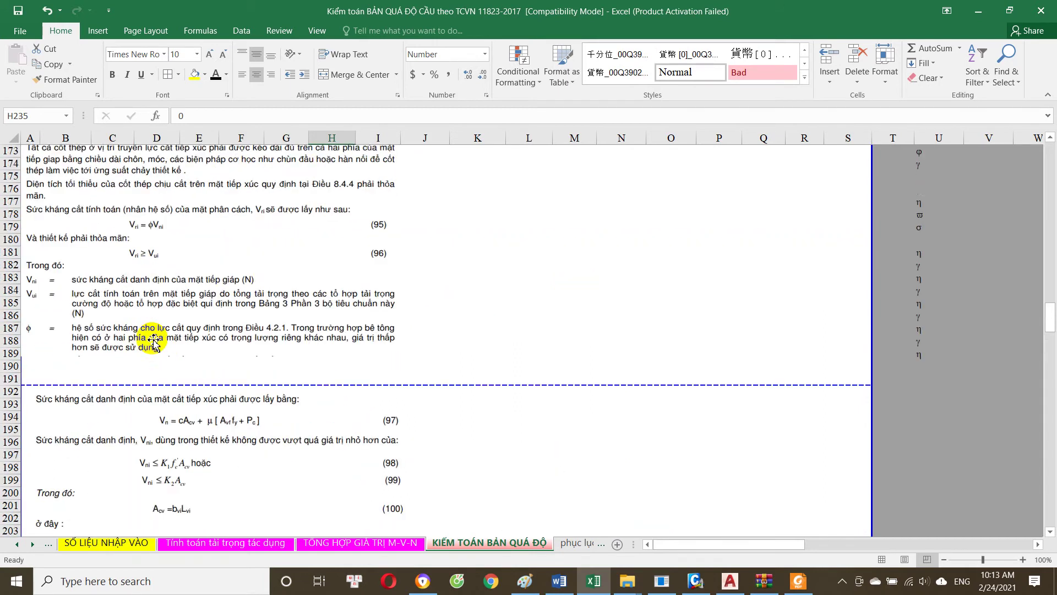
scroll(152, 342, "up", 5)
scroll(153, 342, "up", 4)
left_click(250, 385)
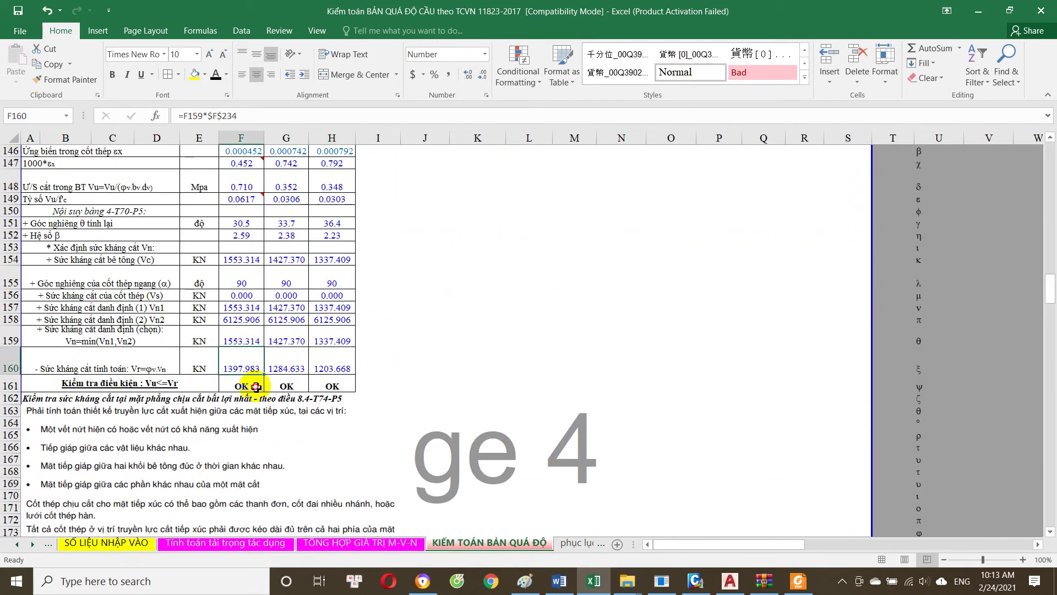
scroll(248, 363, "up", 2)
scroll(246, 347, "up", 3)
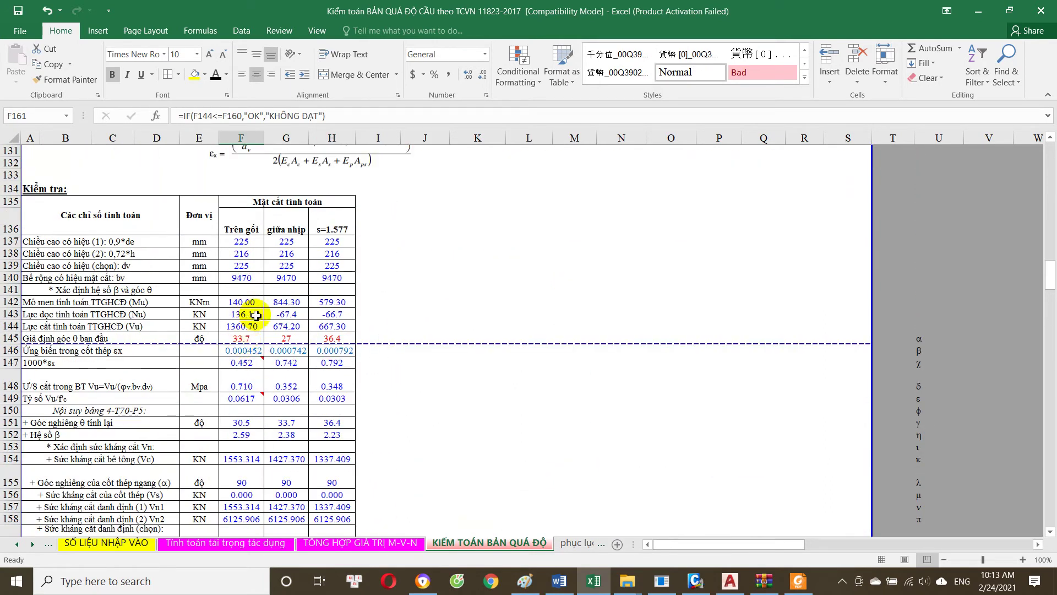
left_click(245, 265)
left_click(247, 300)
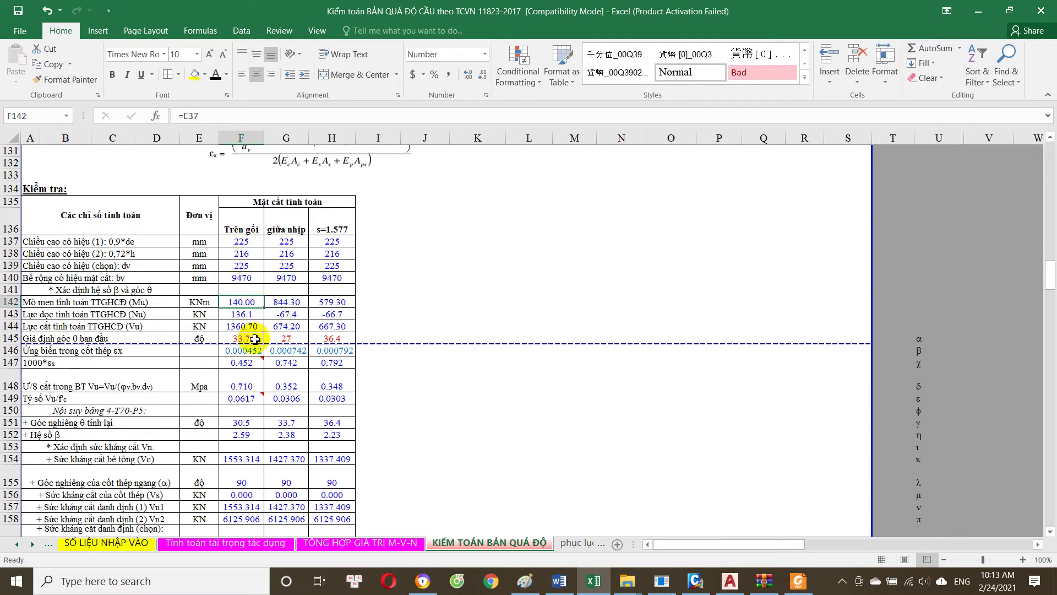
key("Escape")
scroll(253, 339, "down", 1)
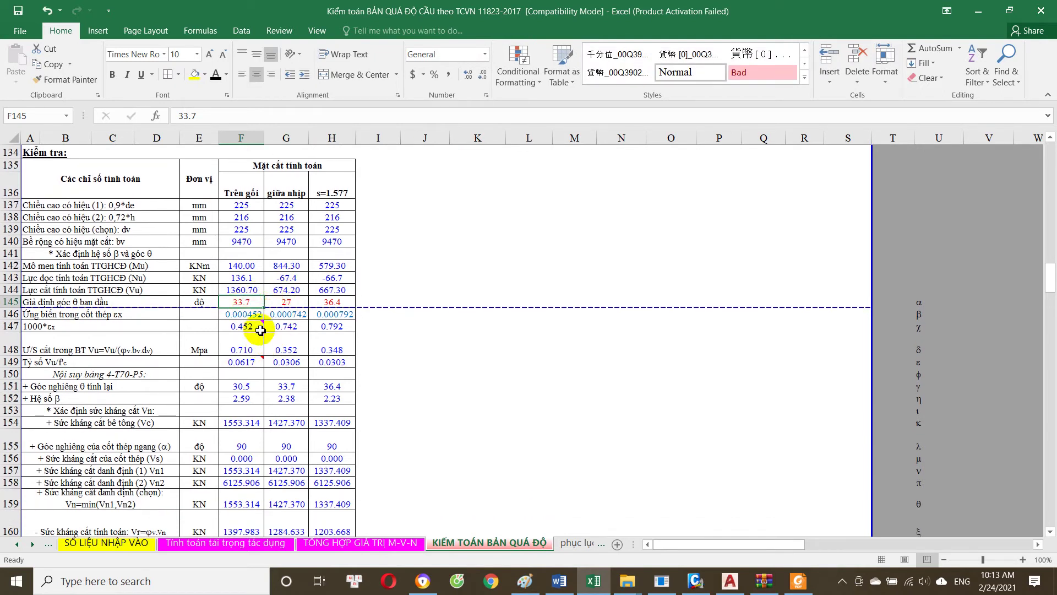
scroll(255, 393, "down", 2)
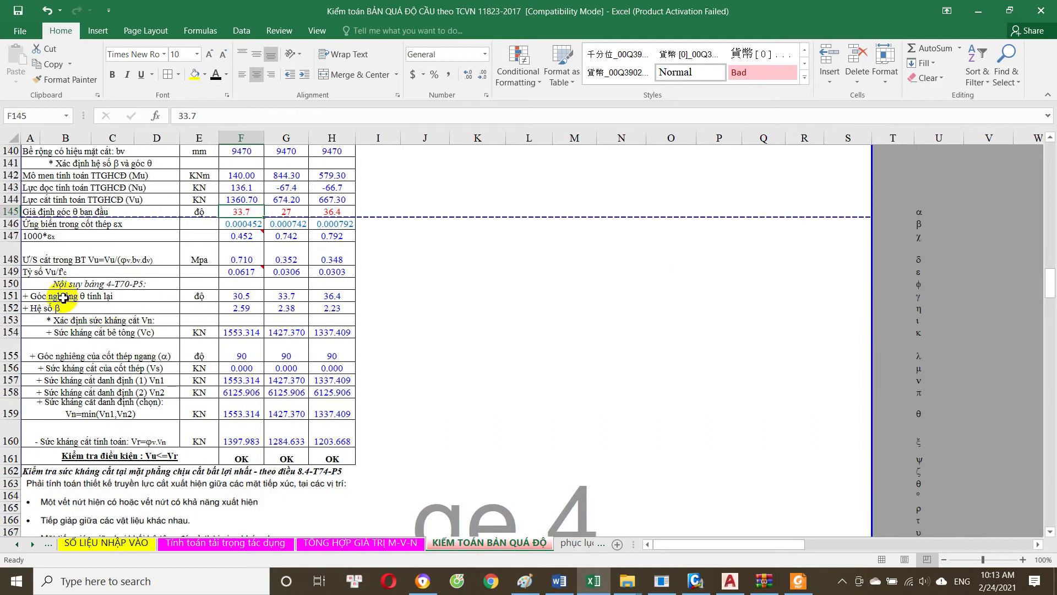
Step: Enter 30.5 as the initial θ in F145, matching the recalculated angle in F151
left_click(247, 291)
left_click(263, 211)
type("30")
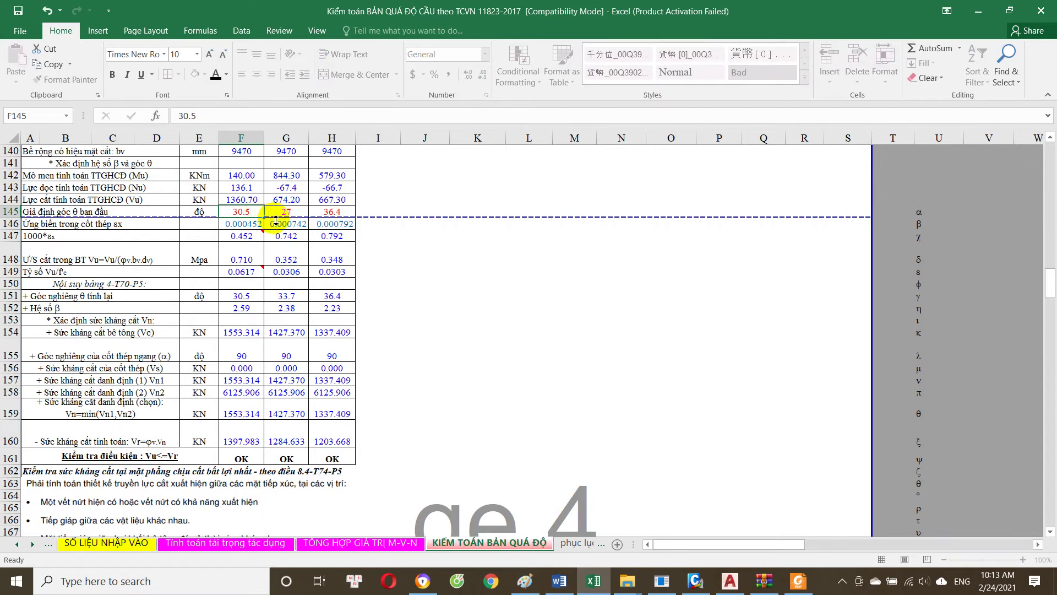
left_click(277, 220)
left_click(250, 211)
type("1")
key("Tab")
key("Left")
type("3")
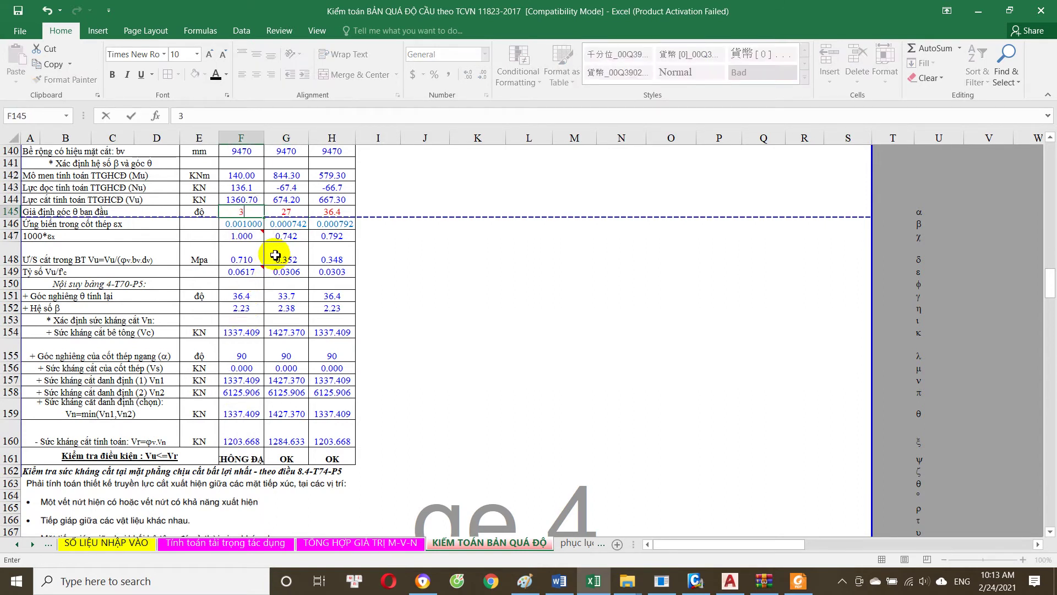
left_click(281, 257)
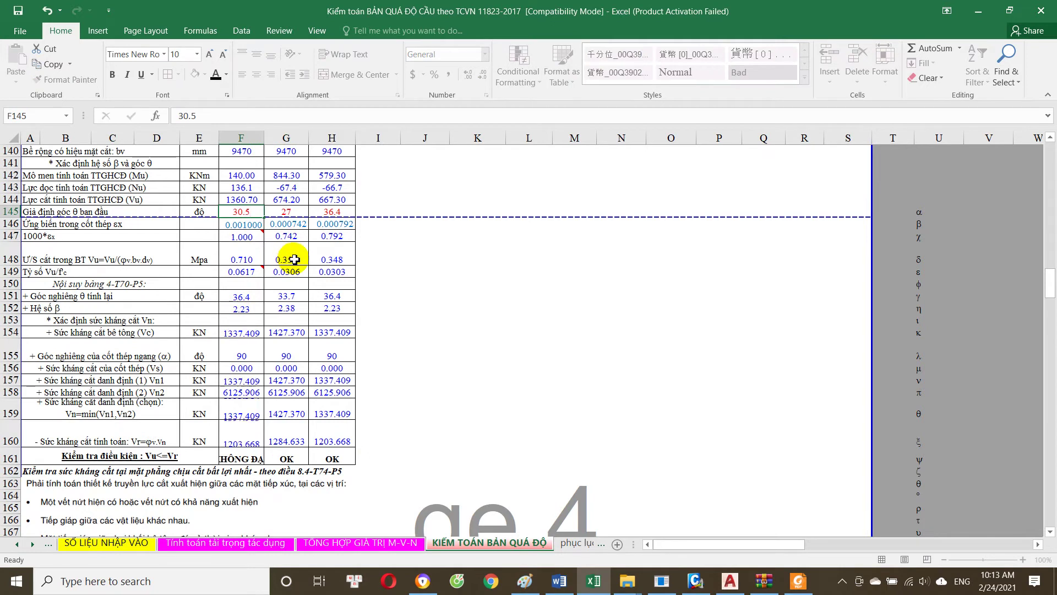
left_click(251, 295)
Step: Enter 33.7 as the mid-span initial θ in G145, matching G151
left_click(242, 212)
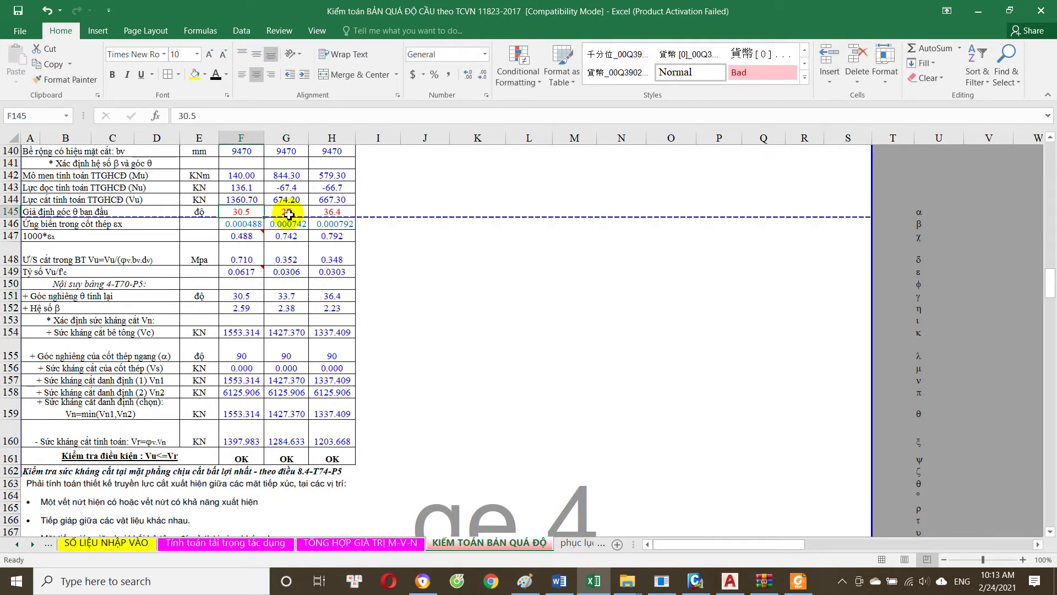
left_click(283, 211)
left_click(283, 309)
left_click(284, 296)
left_click(304, 210)
type("1")
key("Tab")
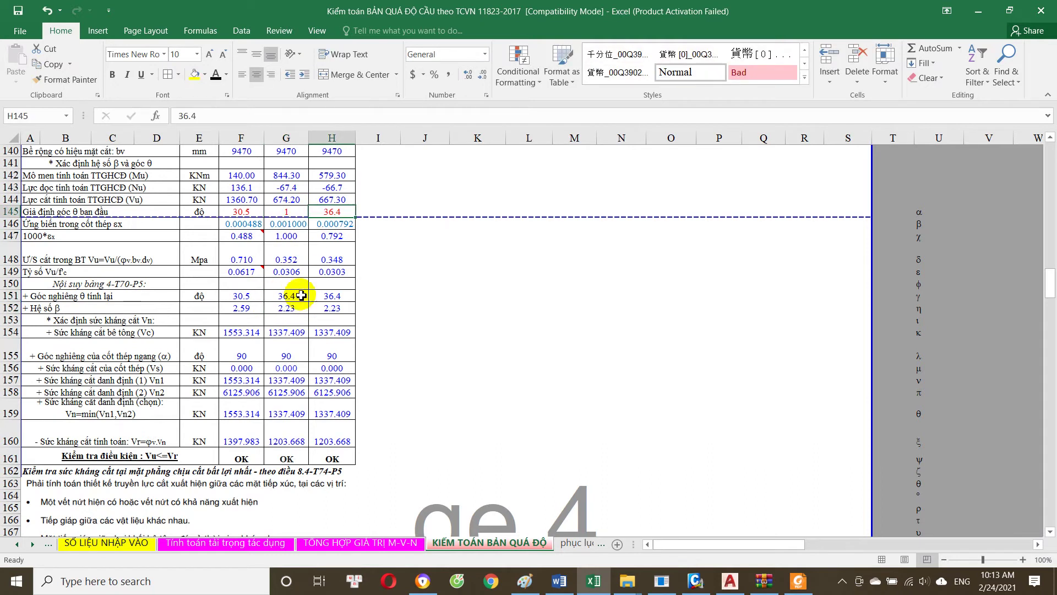
key("Left")
type("3")
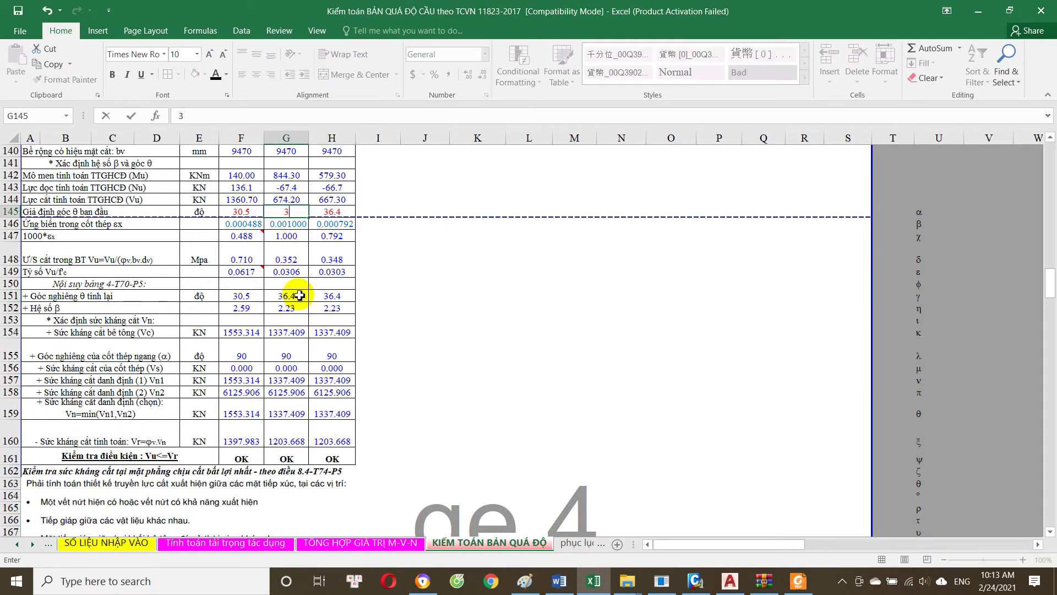
key("Tab")
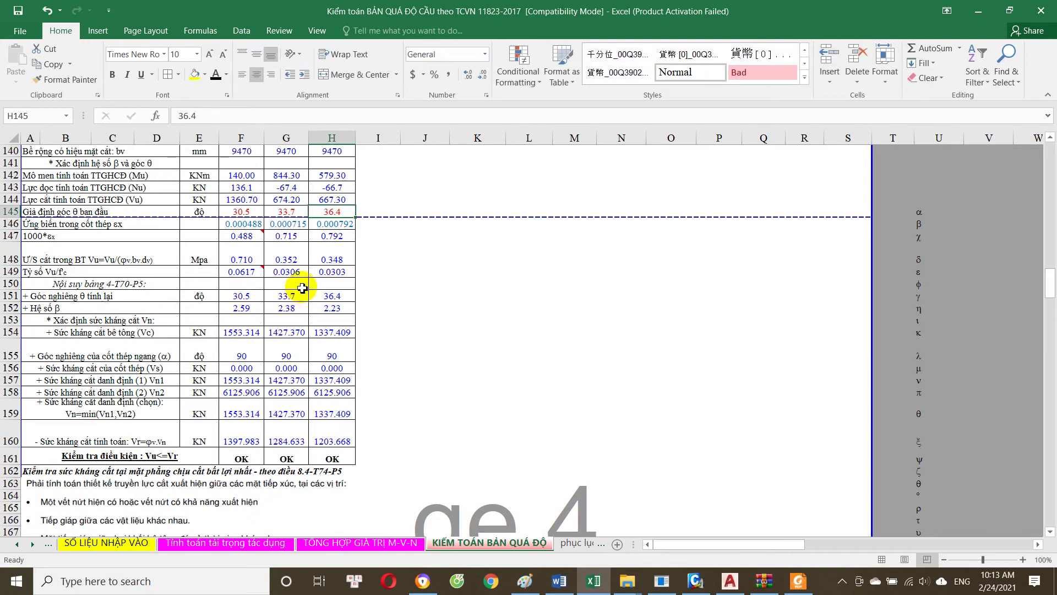
Step: Re-enter 36.4 as the initial θ in H145 and select F161
type("1")
key("ctrl+Return")
type("6.")
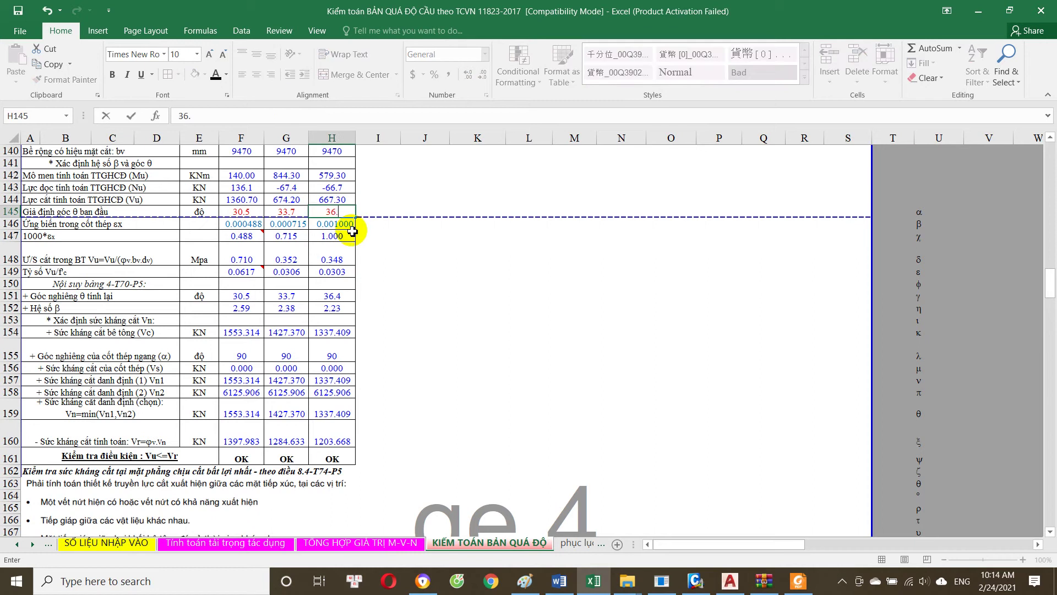
key("Tab")
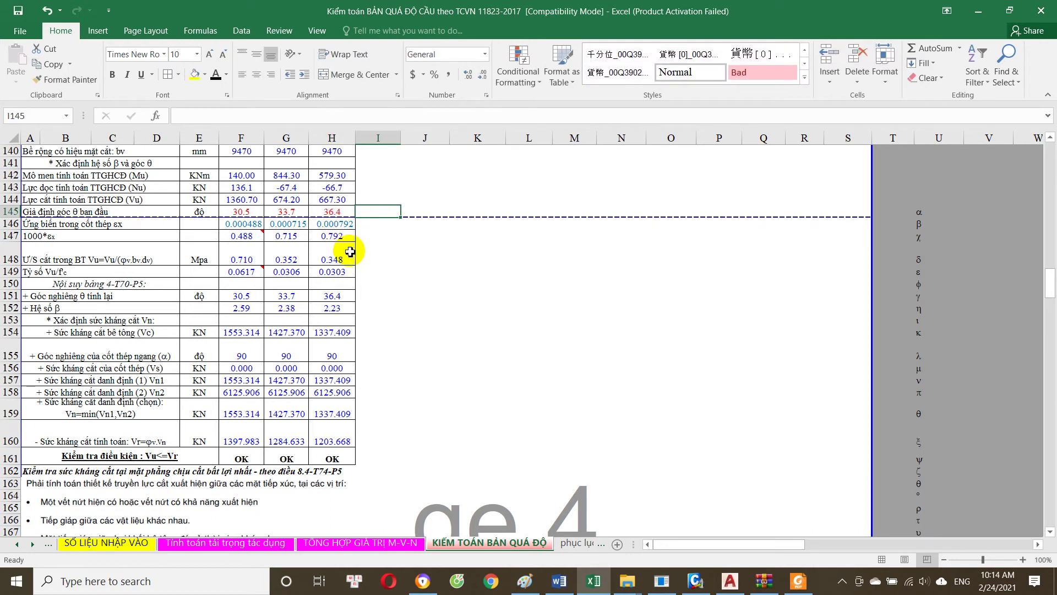
left_click(337, 314)
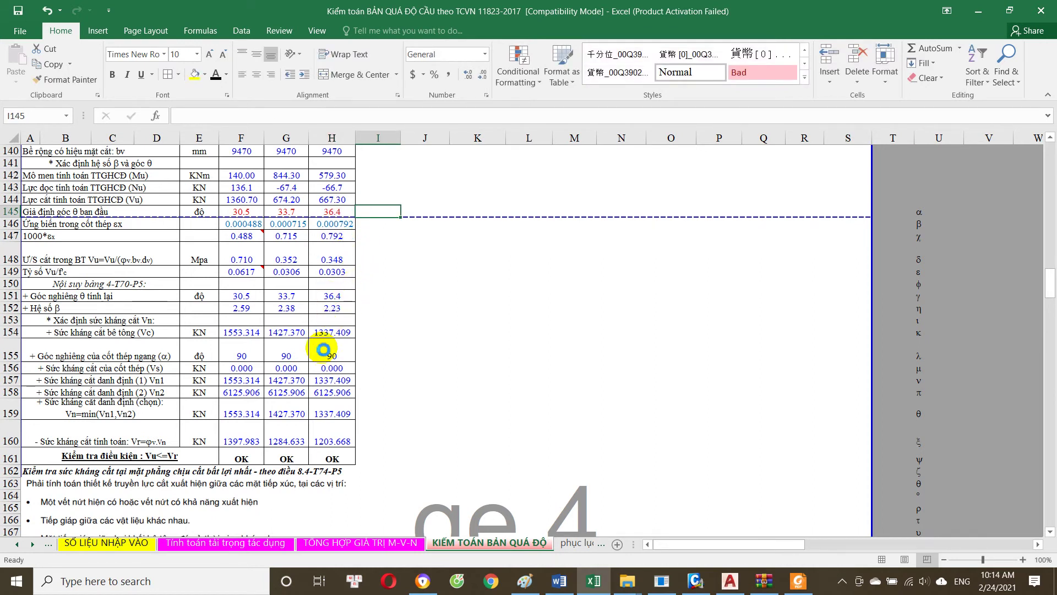
Step: Review the Vu<=Vr check formulas in F161, G161 and H161, each showing OK
left_click(241, 455)
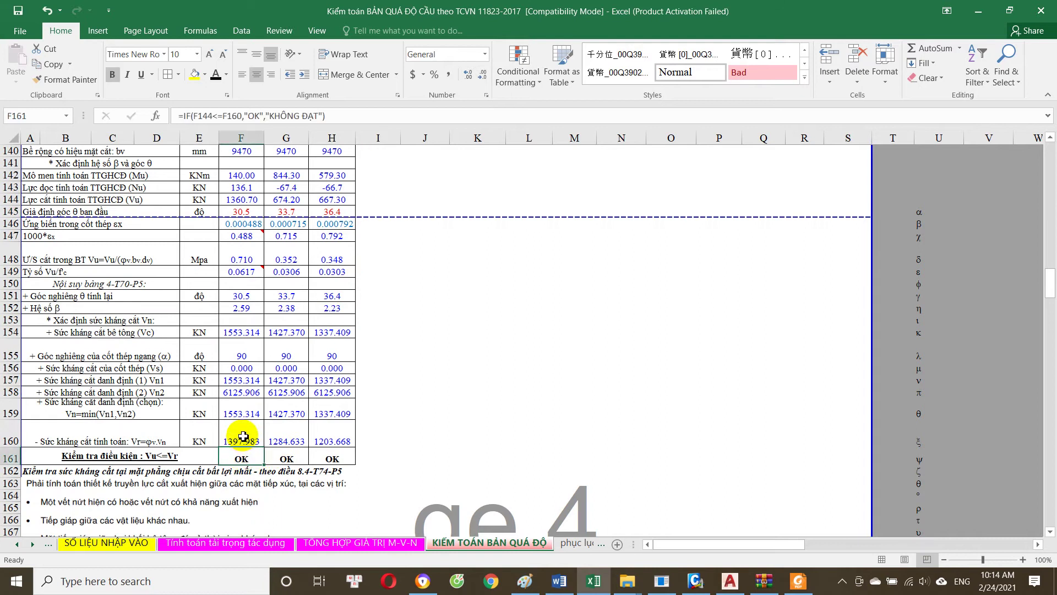
double_click(252, 459)
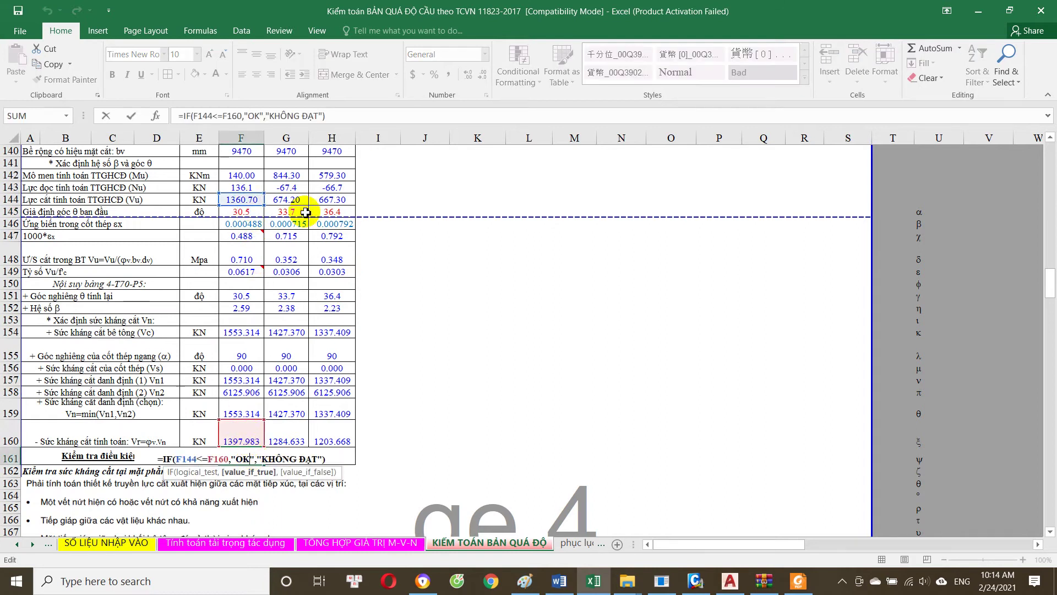
key("Escape")
double_click(286, 458)
key("Escape")
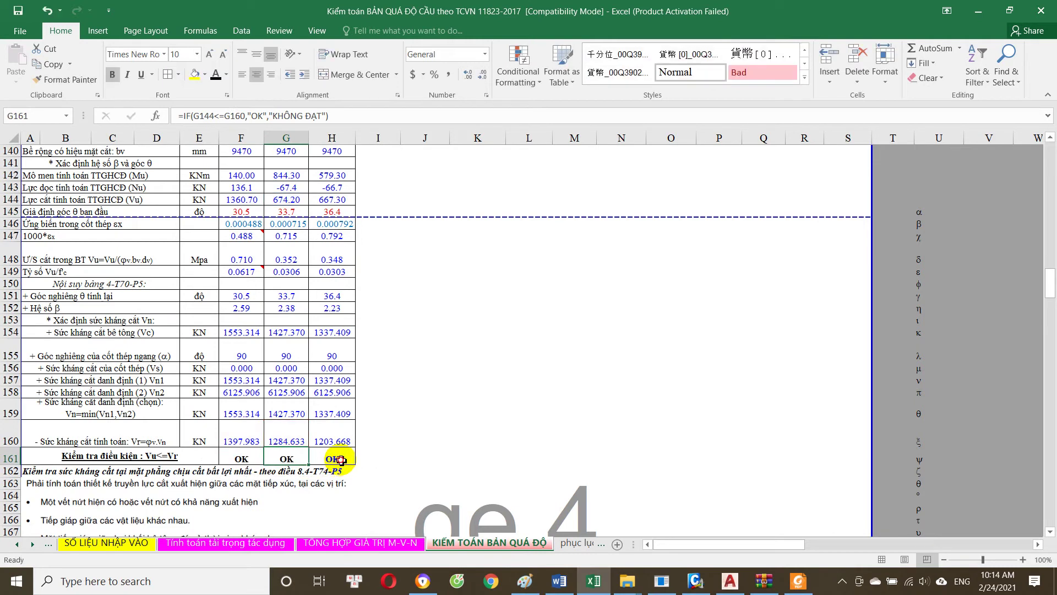
double_click(340, 460)
key("Escape")
Step: Scroll through the section IV stirrup tables and inspect the s=1.577 resistance ratio formula
scroll(331, 465, "down", 3)
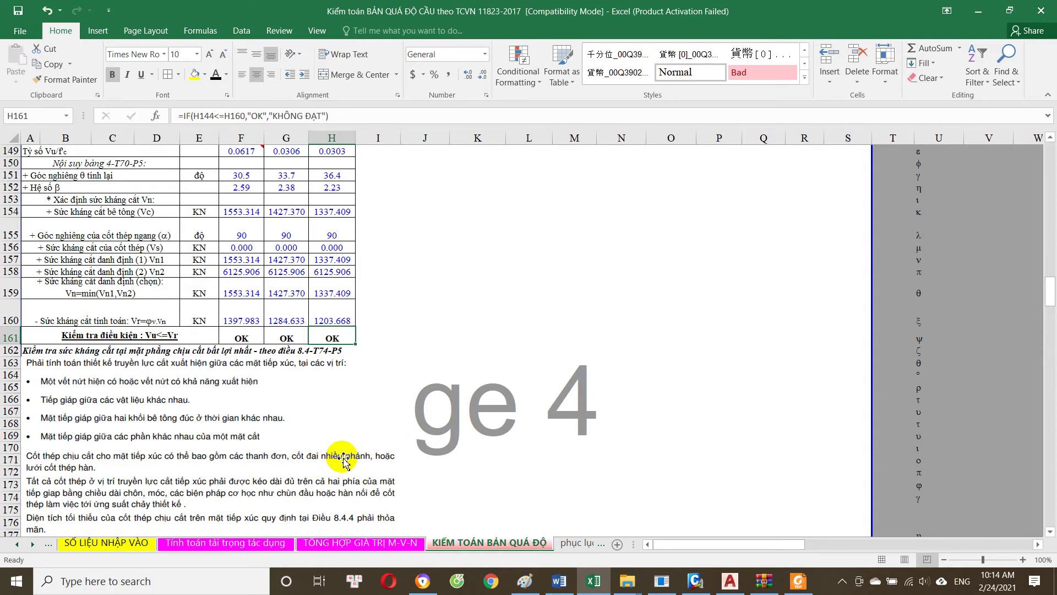
scroll(343, 458, "up", 10)
scroll(344, 457, "up", 5)
scroll(345, 456, "up", 6)
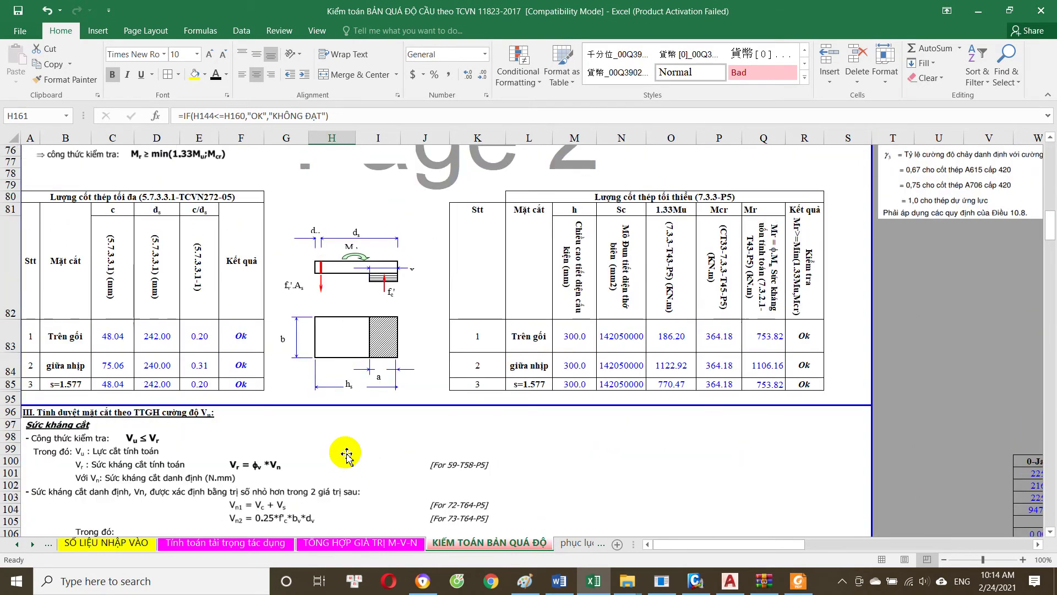
scroll(346, 454, "down", 8)
scroll(350, 453, "down", 8)
scroll(353, 453, "up", 8)
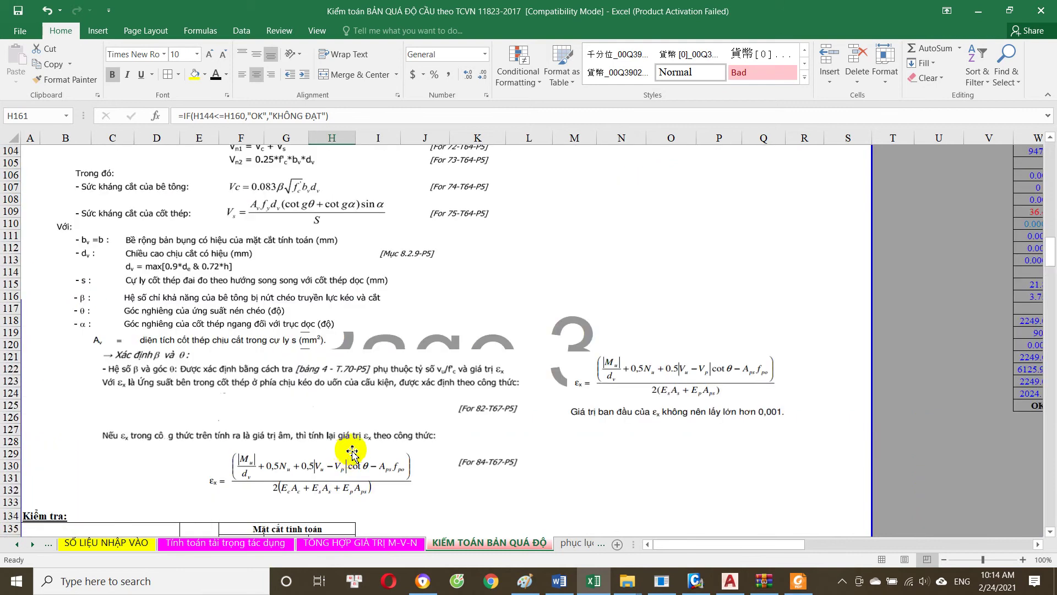
scroll(352, 453, "up", 5)
scroll(357, 450, "up", 3)
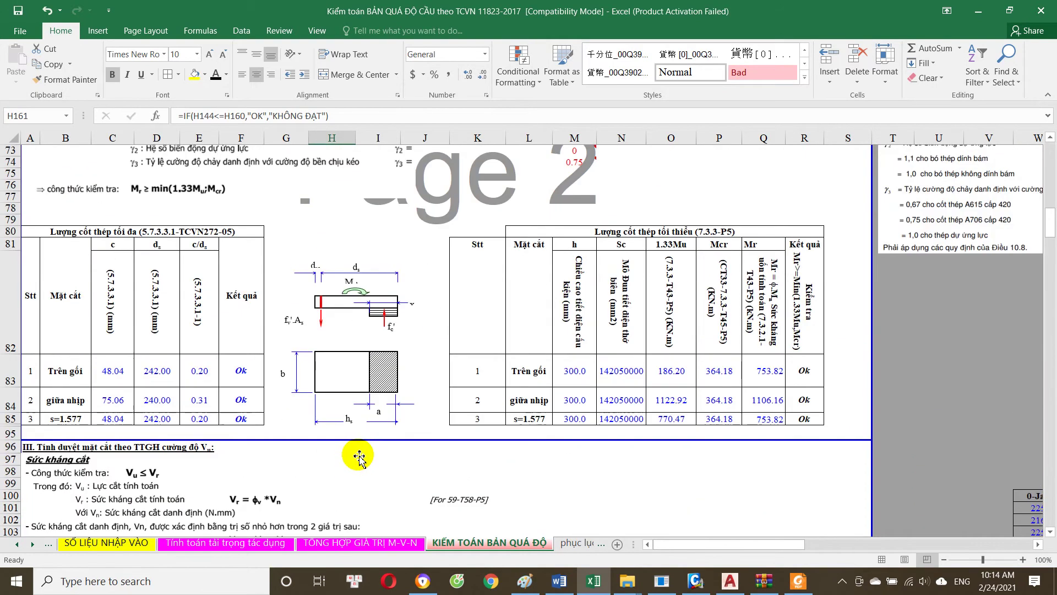
scroll(284, 359, "up", 2)
scroll(278, 378, "down", 5)
scroll(296, 383, "down", 14)
scroll(296, 384, "down", 6)
scroll(318, 389, "down", 8)
scroll(323, 394, "down", 7)
scroll(325, 400, "down", 5)
scroll(324, 398, "down", 4)
scroll(342, 388, "down", 4)
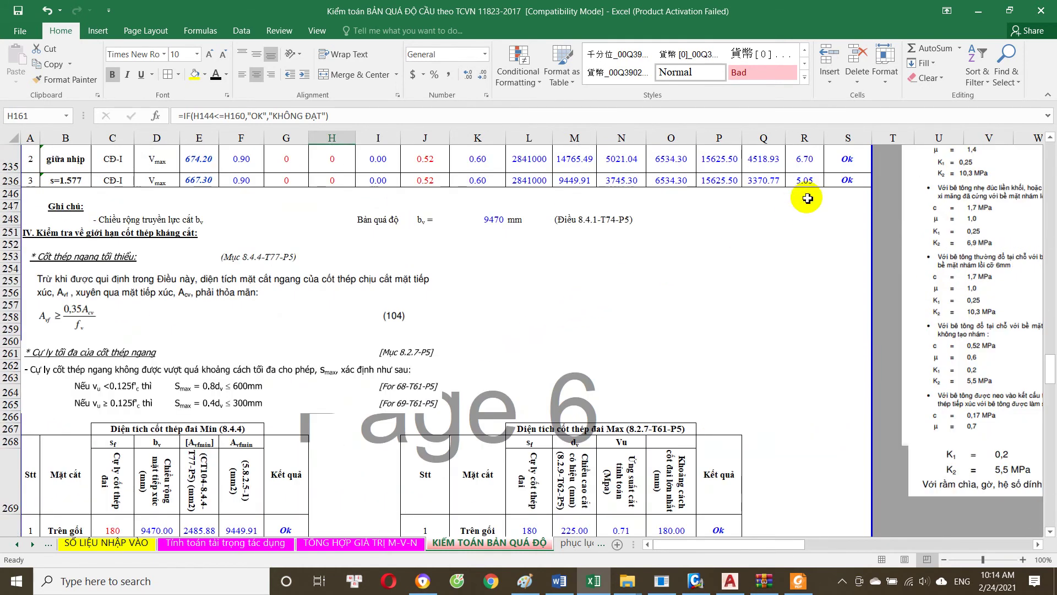
left_click(824, 179)
scroll(578, 276, "down", 3)
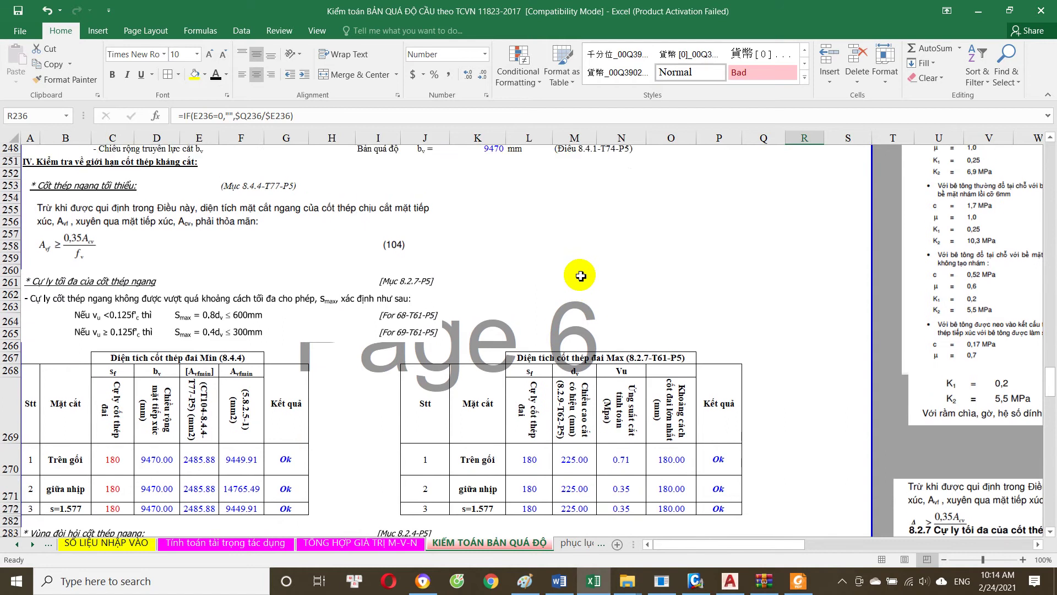
scroll(441, 281, "up", 2)
scroll(177, 292, "down", 1)
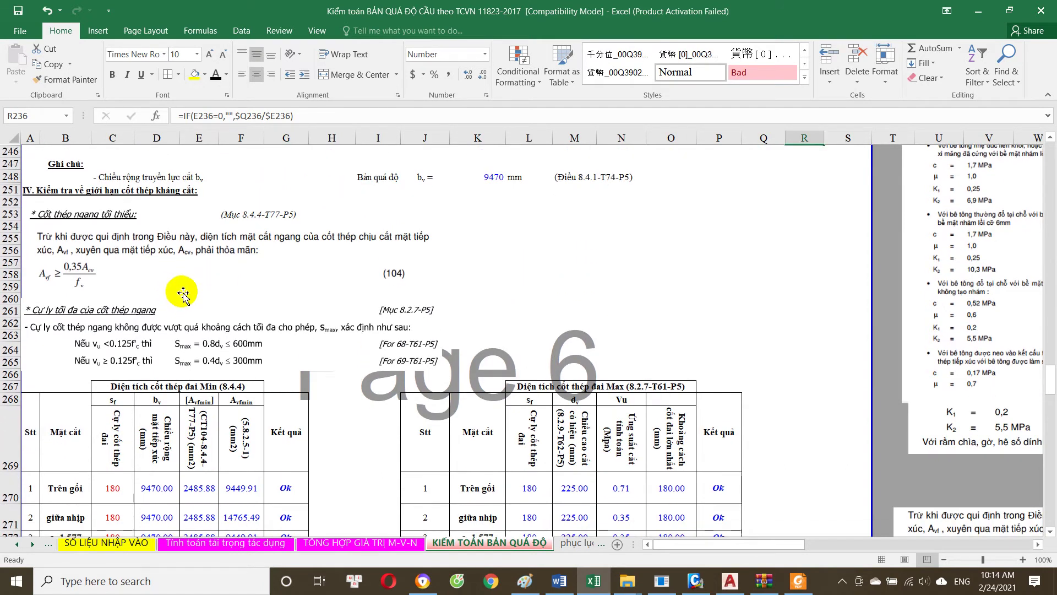
scroll(353, 253, "down", 3)
scroll(369, 313, "down", 2)
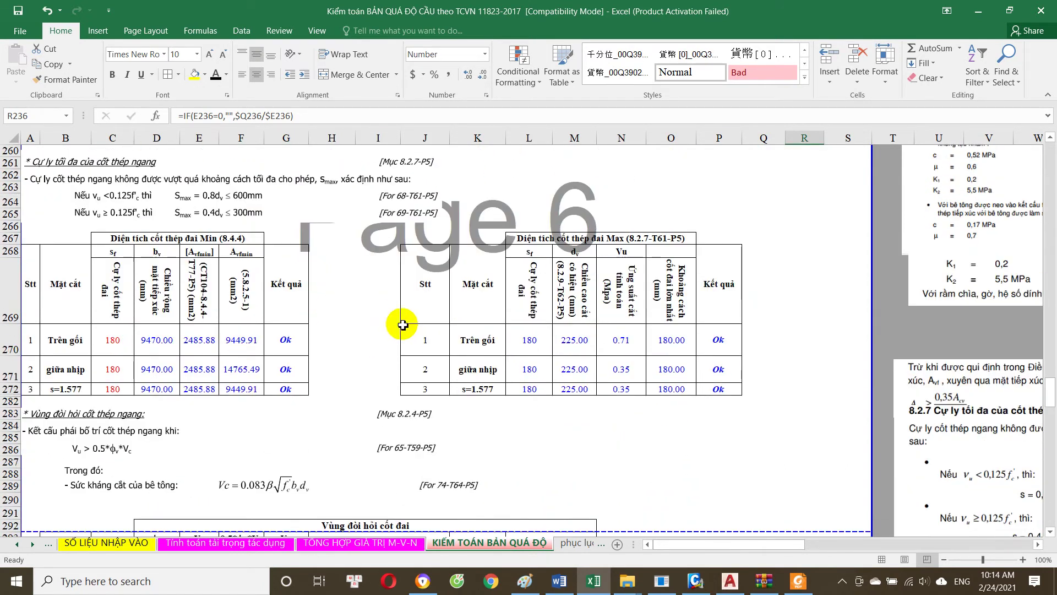
double_click(542, 346)
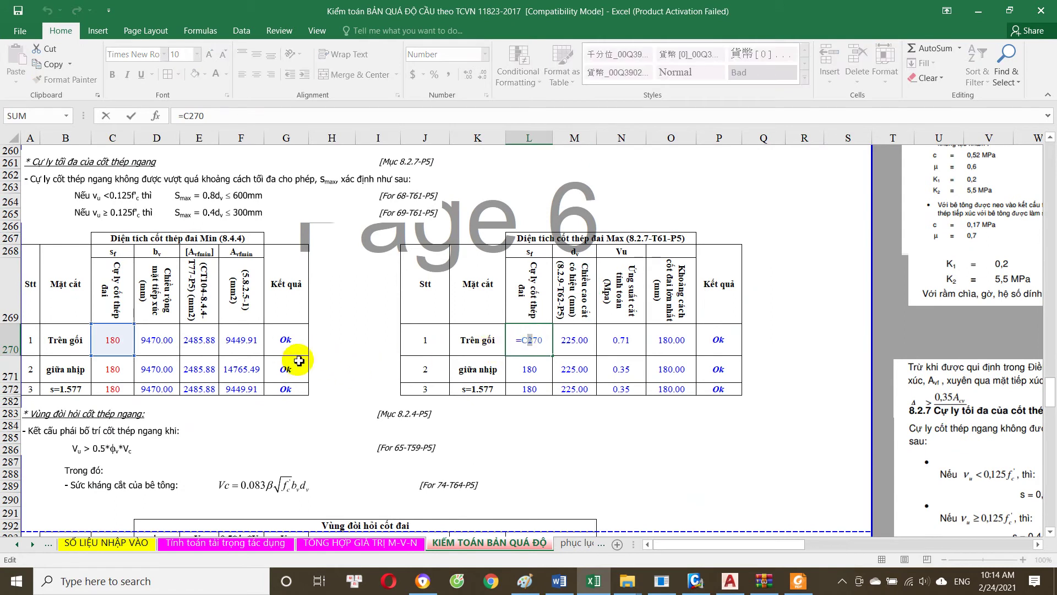
key("Escape")
left_click(175, 242)
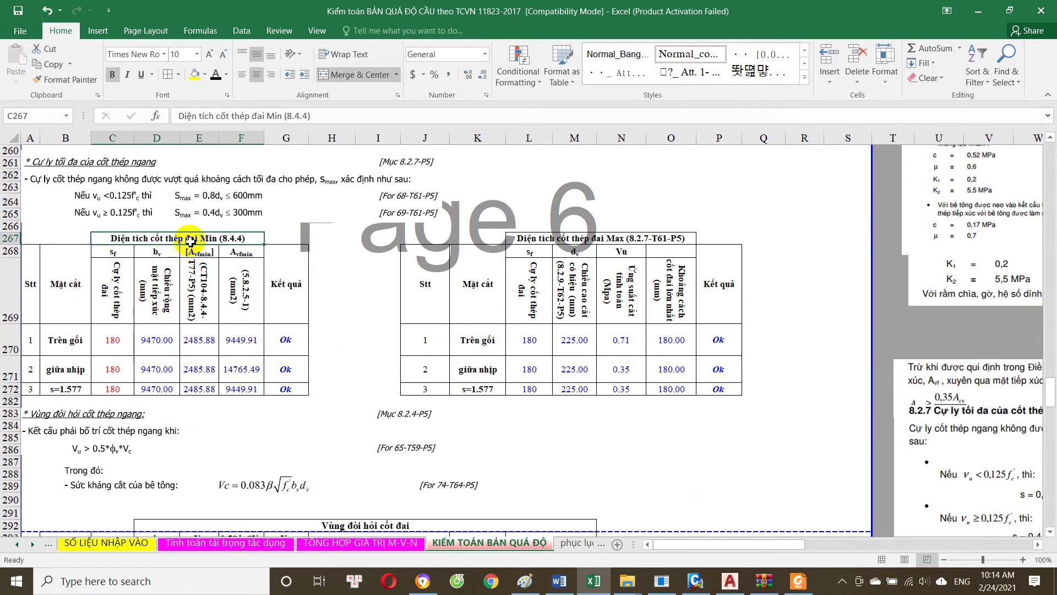
scroll(244, 338, "up", 2)
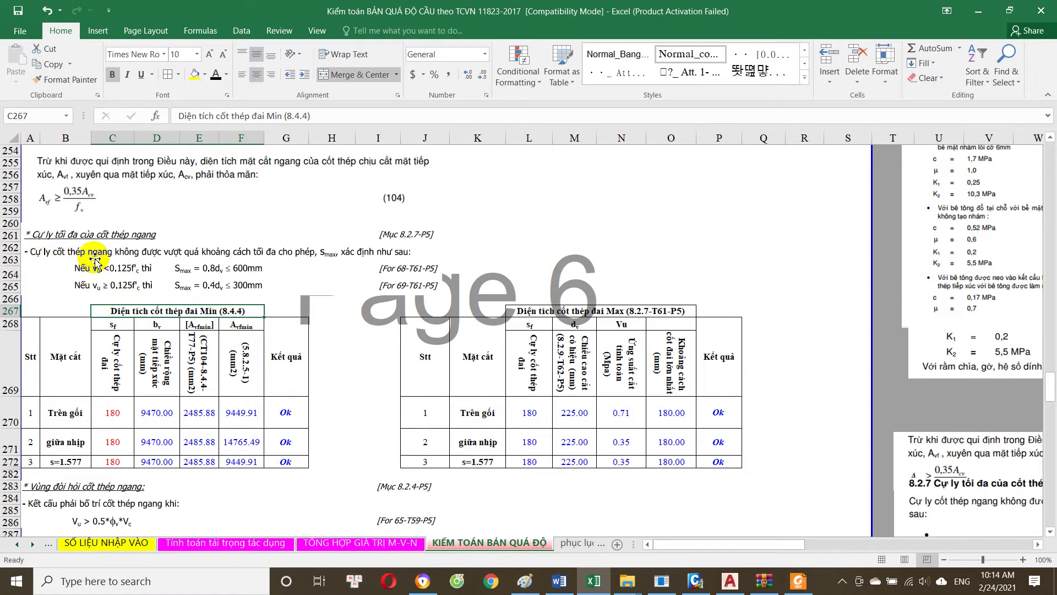
scroll(72, 270, "up", 3)
scroll(82, 278, "up", 3)
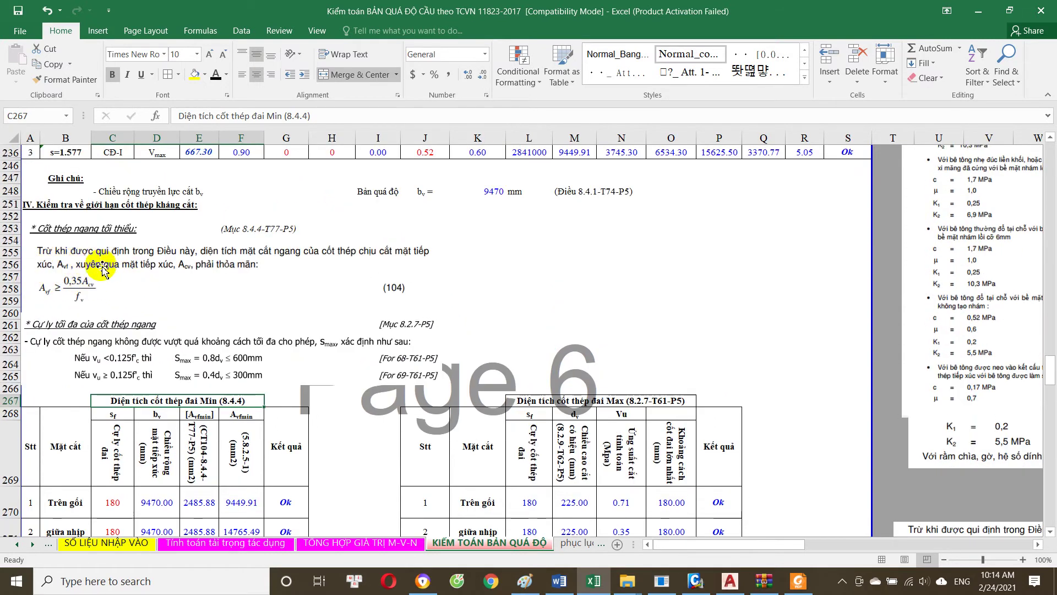
scroll(83, 275, "down", 1)
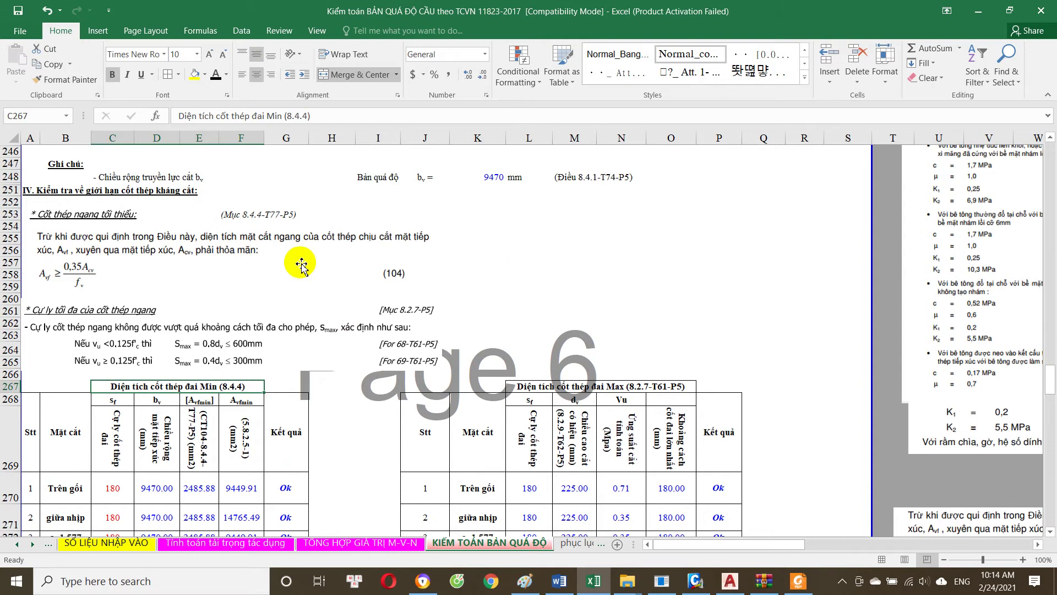
scroll(209, 266, "down", 1)
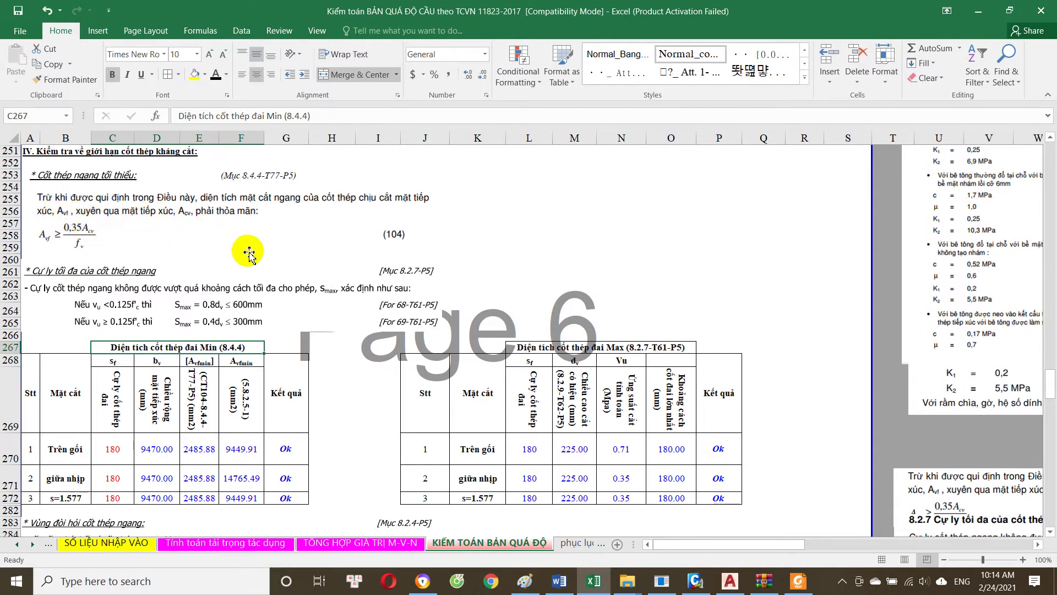
scroll(244, 253, "down", 2)
scroll(51, 264, "up", 1)
scroll(66, 284, "up", 1)
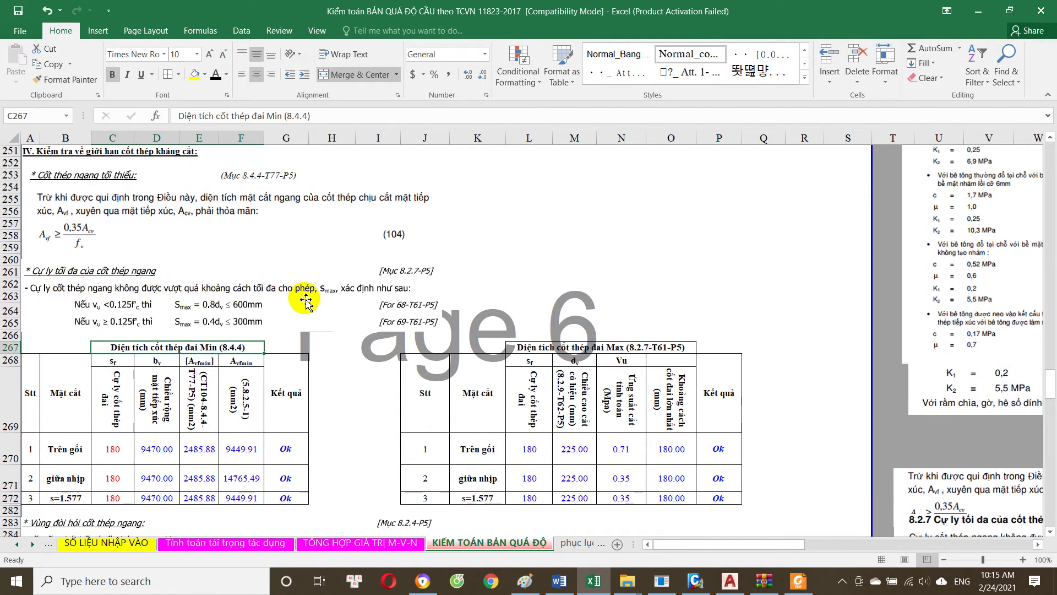
scroll(267, 302, "down", 1)
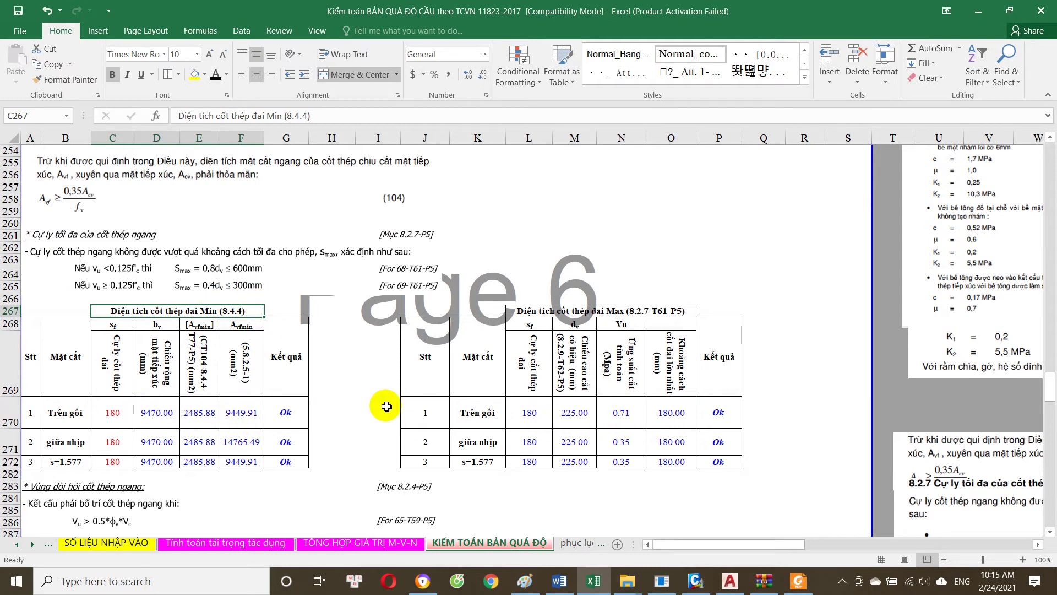
scroll(260, 419, "down", 1)
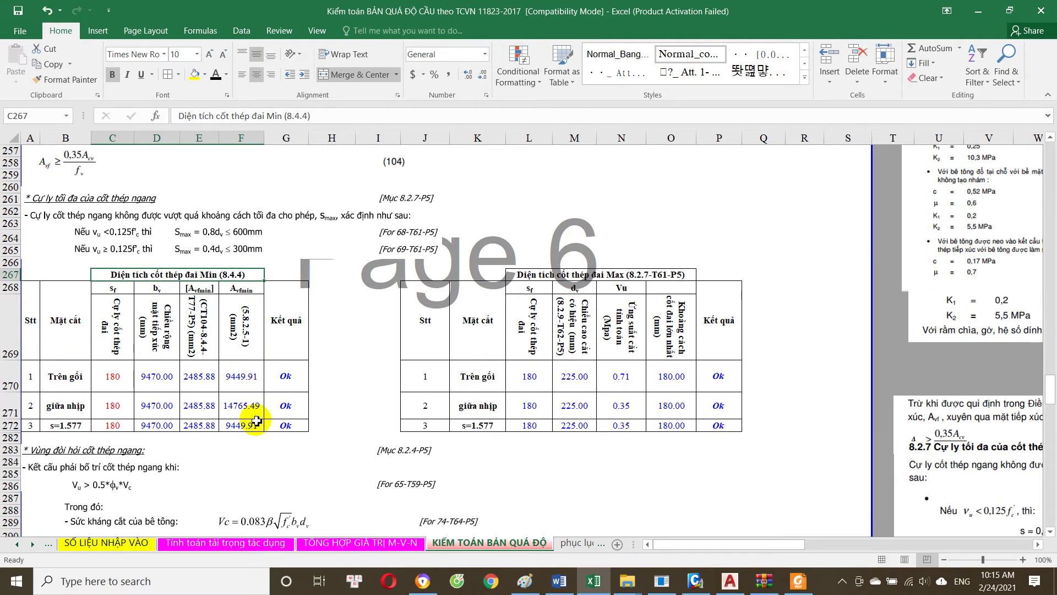
Step: Inspect the minimum-area check formulas for Trên gối and G270 without changes
double_click(277, 379)
key("Escape")
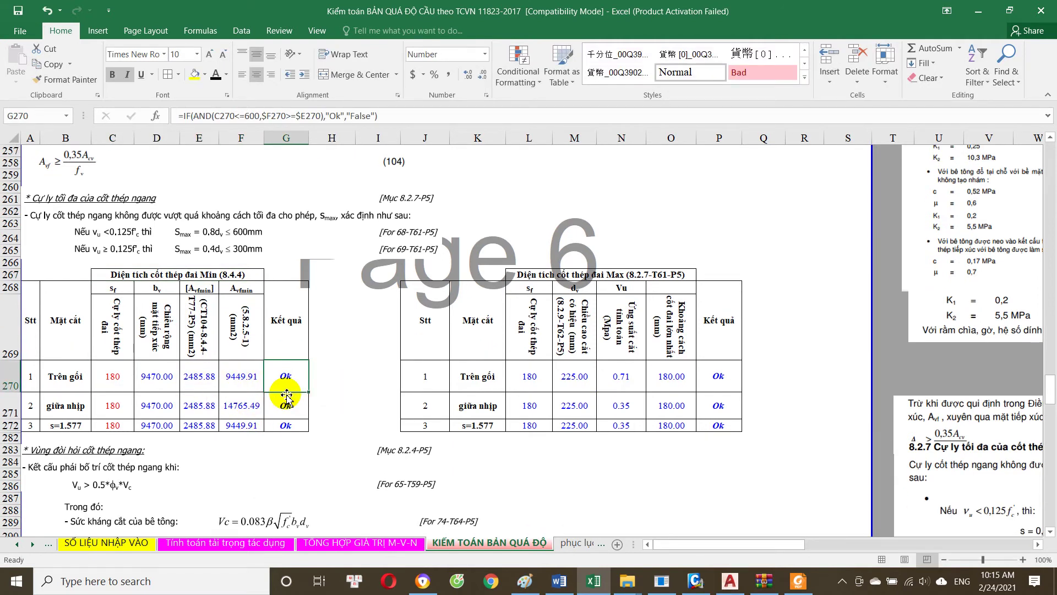
double_click(286, 379)
scroll(276, 402, "up", 1)
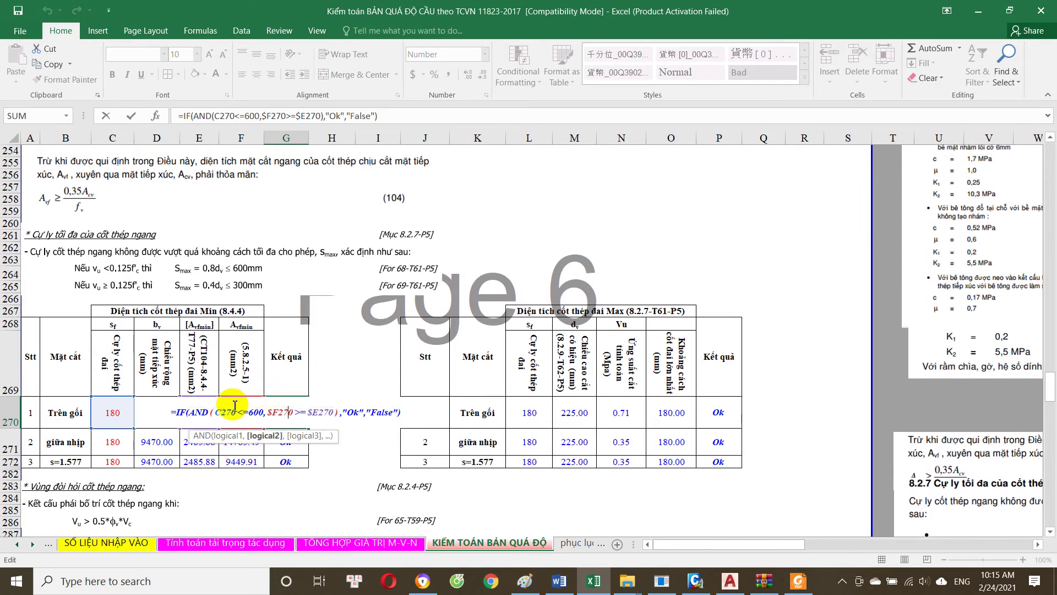
key("Escape")
Step: Set the stirrup spacing to 400 for Trên gối, giữa nhịp and s=1.577 in C270–C272
left_click(119, 416)
type("20")
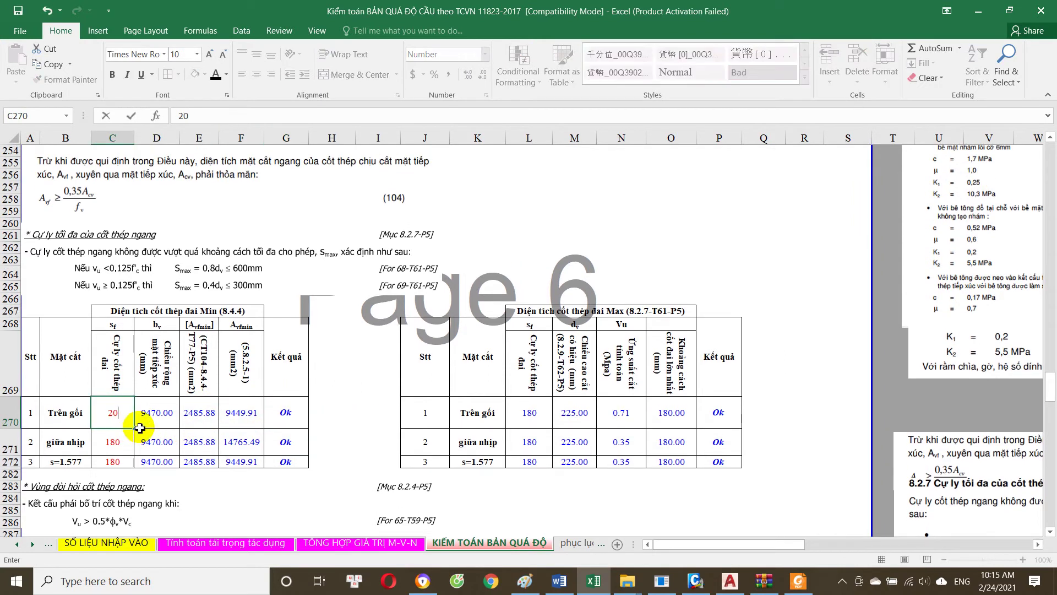
type("400")
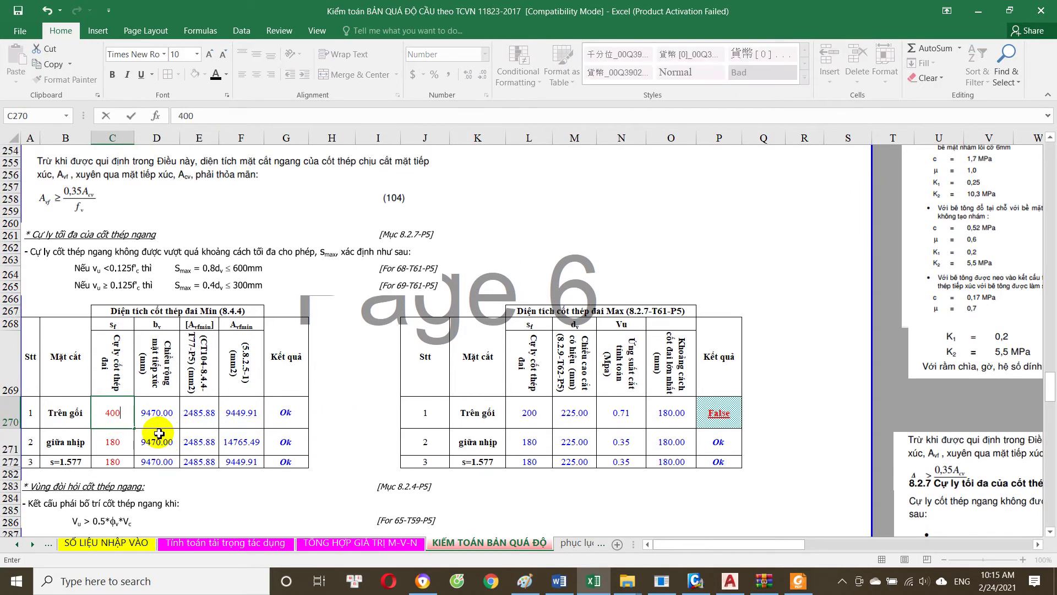
key("Return")
type("4")
key("Return")
type("40")
key("Return")
left_click(174, 415)
left_click(129, 414)
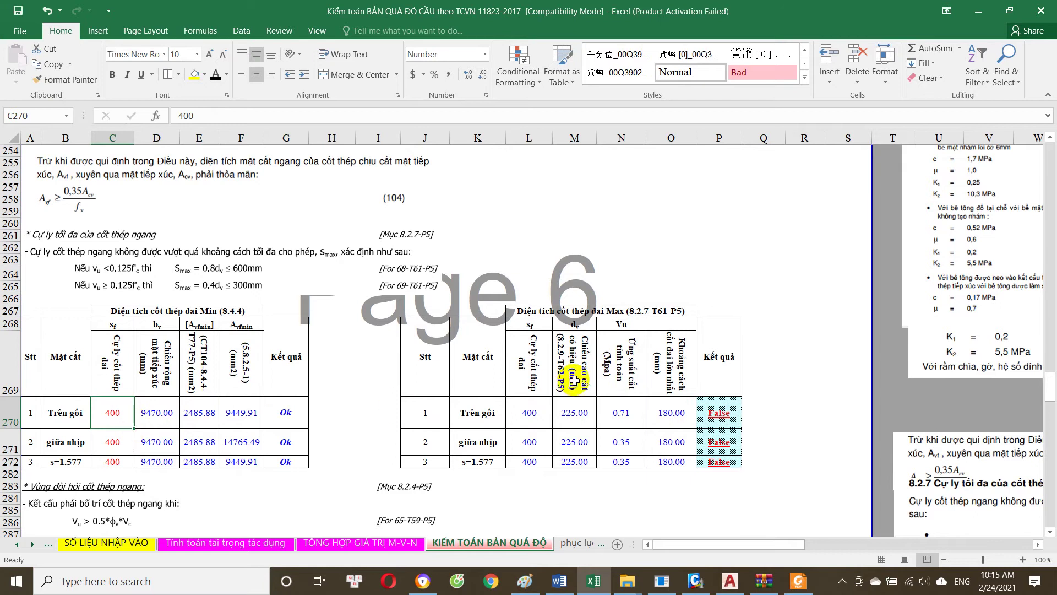
Step: Inspect the maximum stirrup spacing check formulas in P270 and O270, leaving them unchanged
left_click(717, 425)
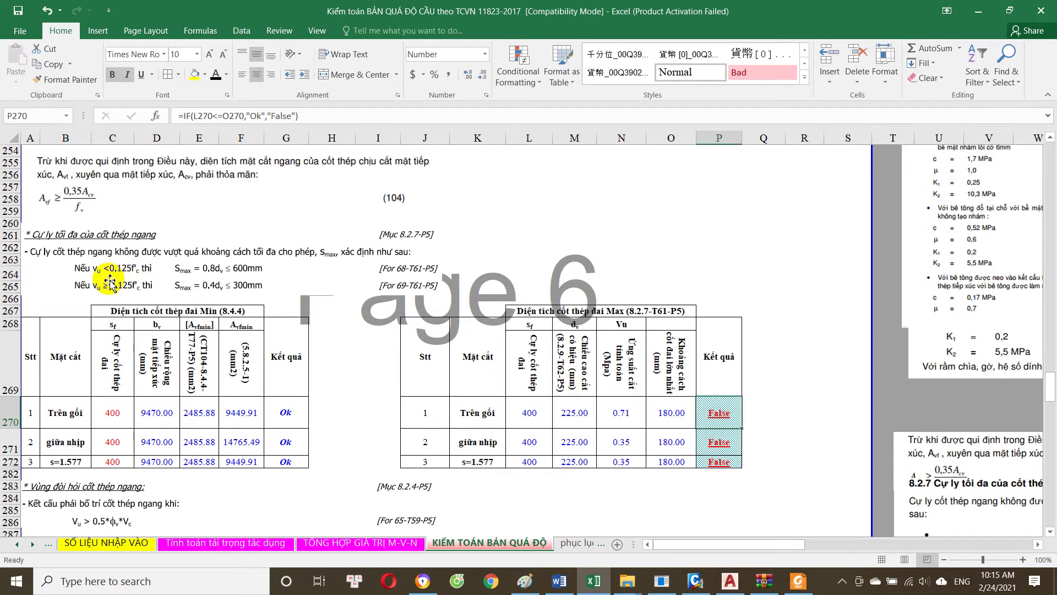
double_click(679, 413)
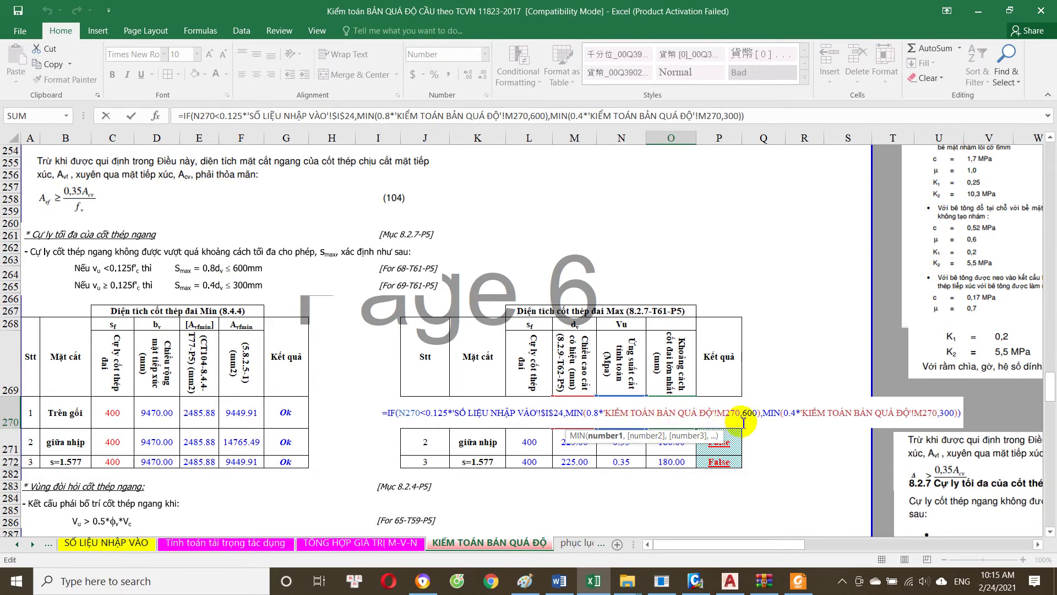
key("Escape")
scroll(368, 393, "up", 5)
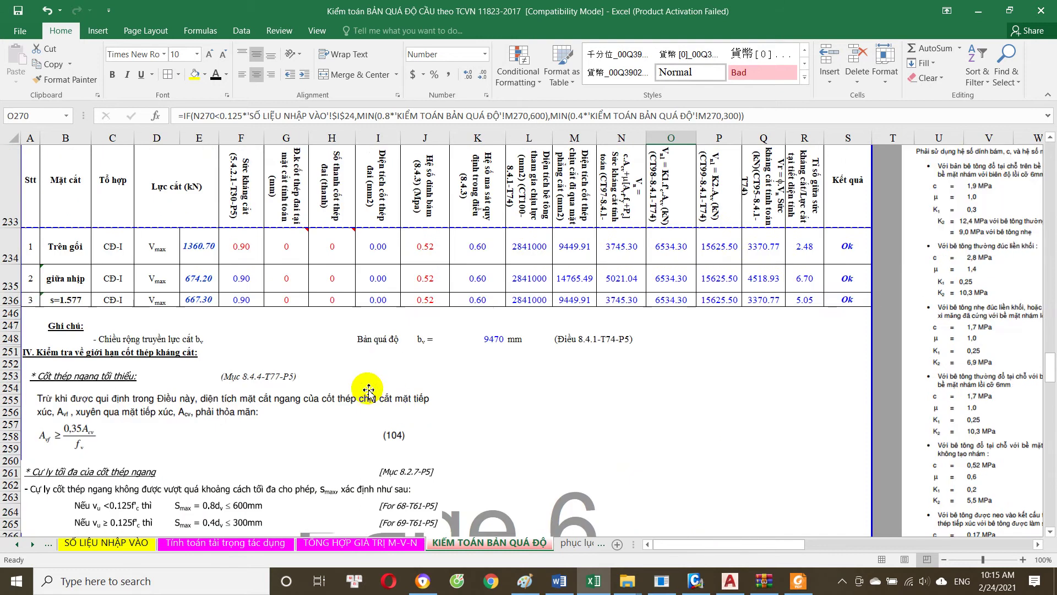
scroll(367, 393, "up", 5)
scroll(368, 393, "up", 9)
scroll(349, 465, "up", 4)
scroll(338, 413, "up", 5)
scroll(337, 413, "up", 8)
scroll(337, 405, "up", 2)
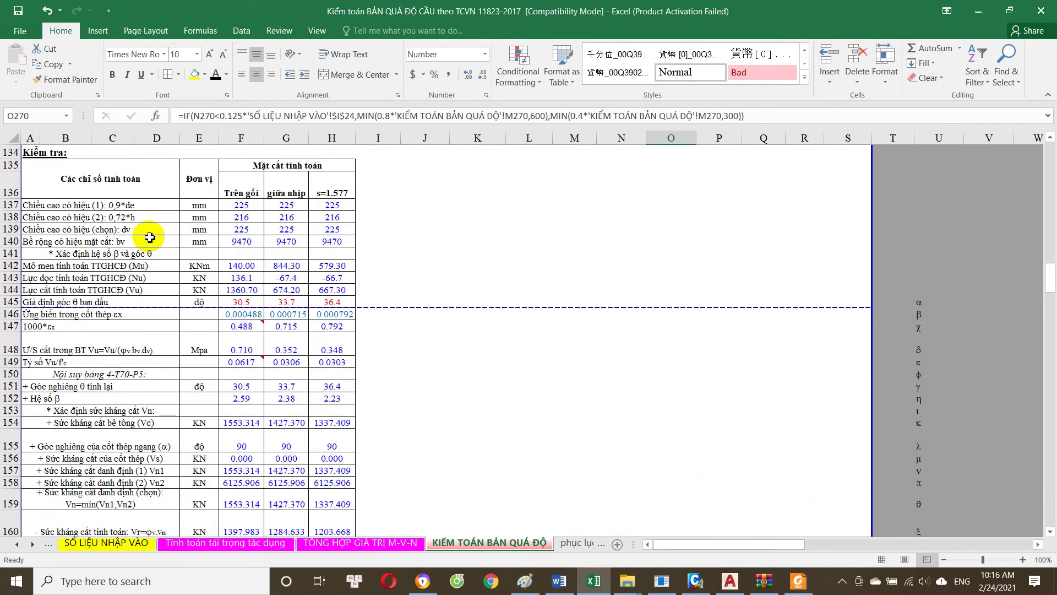
left_click(242, 230)
left_click(379, 230)
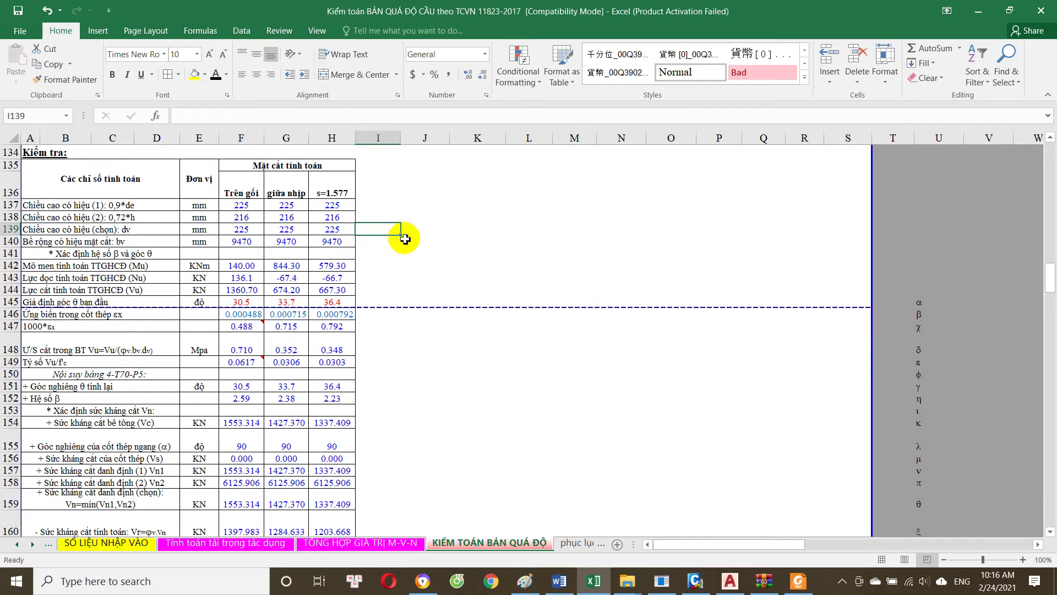
type("=*")
left_click(290, 231)
key("Return")
key("Delete")
scroll(334, 345, "down", 1)
scroll(432, 438, "down", 12)
scroll(496, 449, "down", 5)
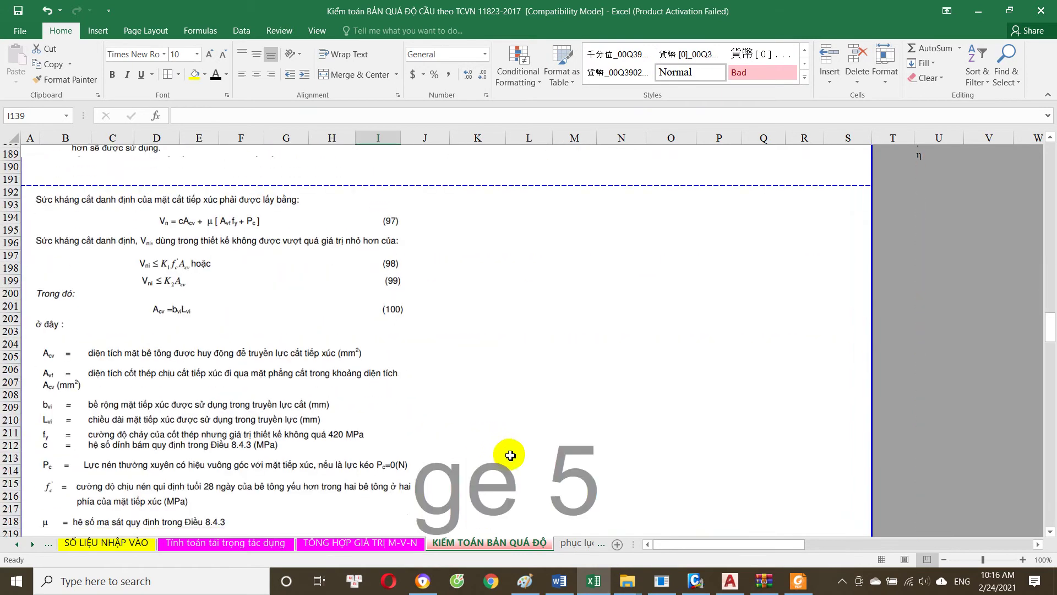
scroll(505, 455, "down", 5)
scroll(534, 399, "down", 1)
scroll(534, 399, "down", 6)
scroll(635, 448, "down", 7)
scroll(635, 449, "down", 4)
left_click(564, 278)
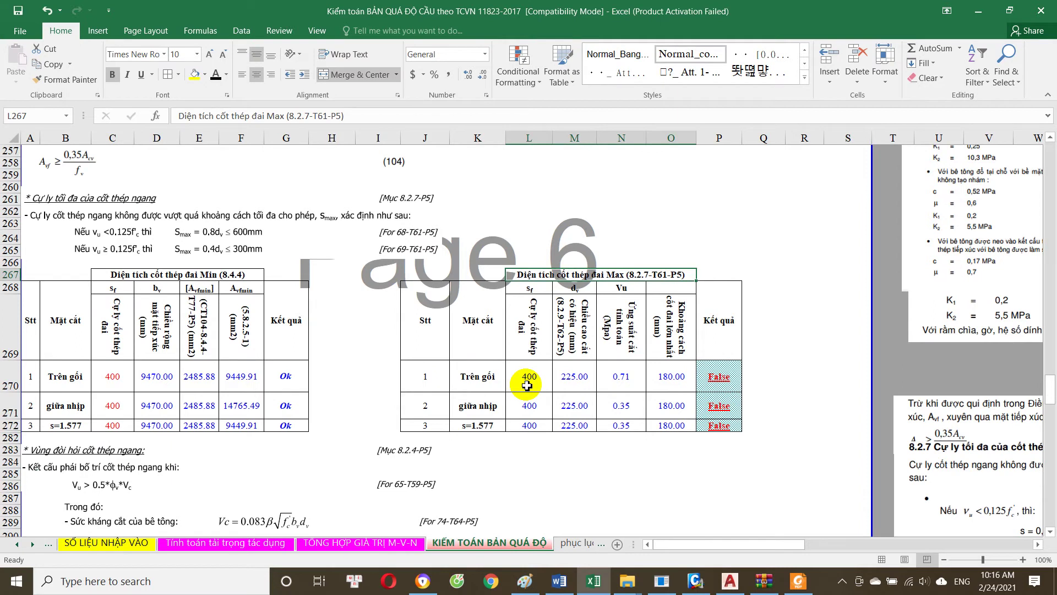
Step: Inspect the maximum-spacing formula for the Trên gối section of the stirrup tables
scroll(527, 385, "up", 1)
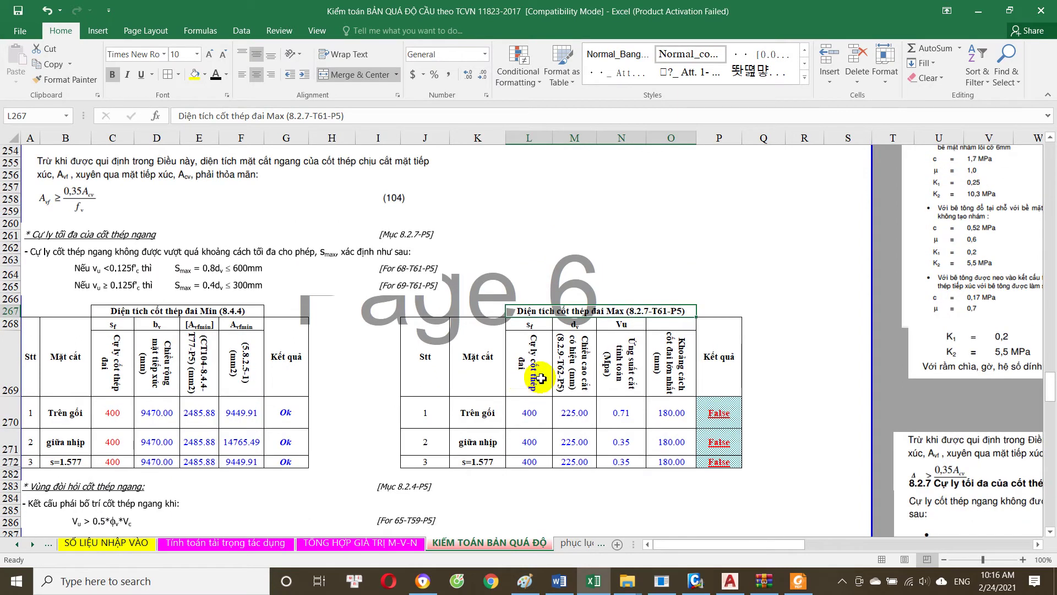
left_click(241, 309)
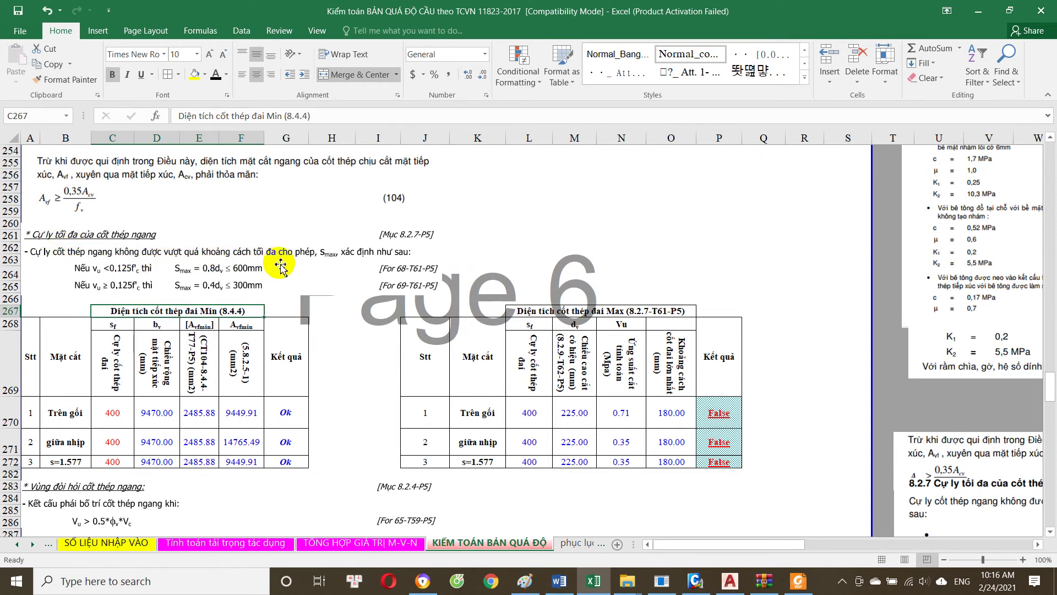
left_click(678, 420)
double_click(678, 420)
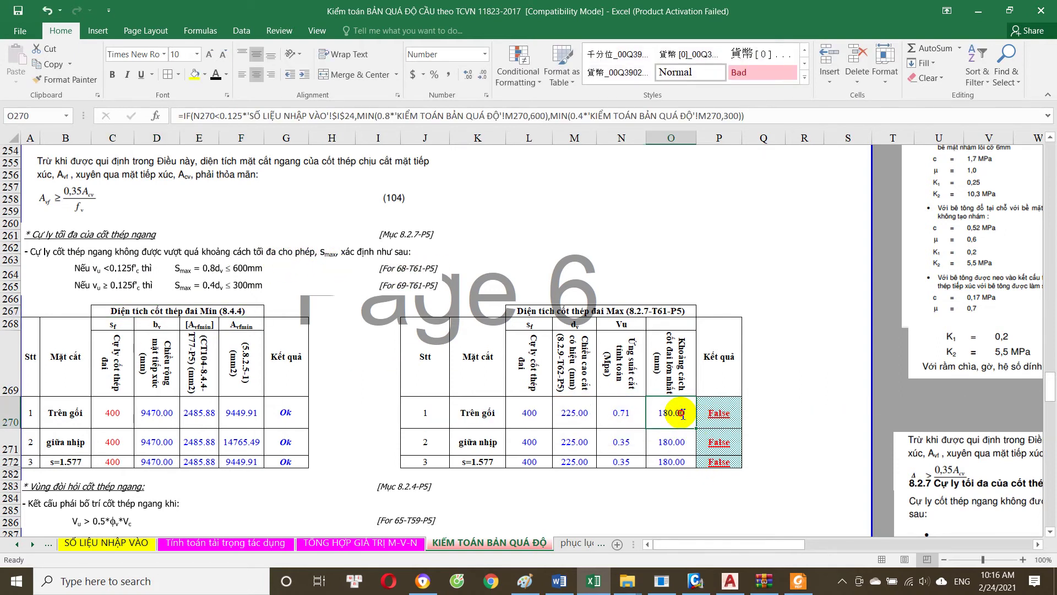
double_click(651, 419)
key("Escape")
double_click(670, 443)
key("Escape")
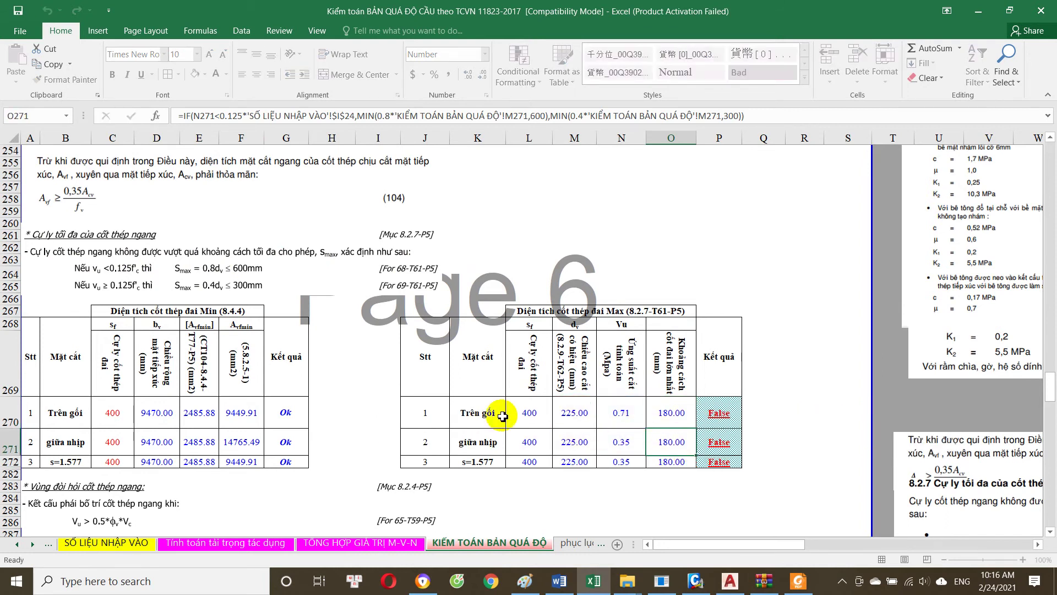
Step: Enter 180 mm stirrup spacing for the giữa nhịp and third sections
left_click(530, 419)
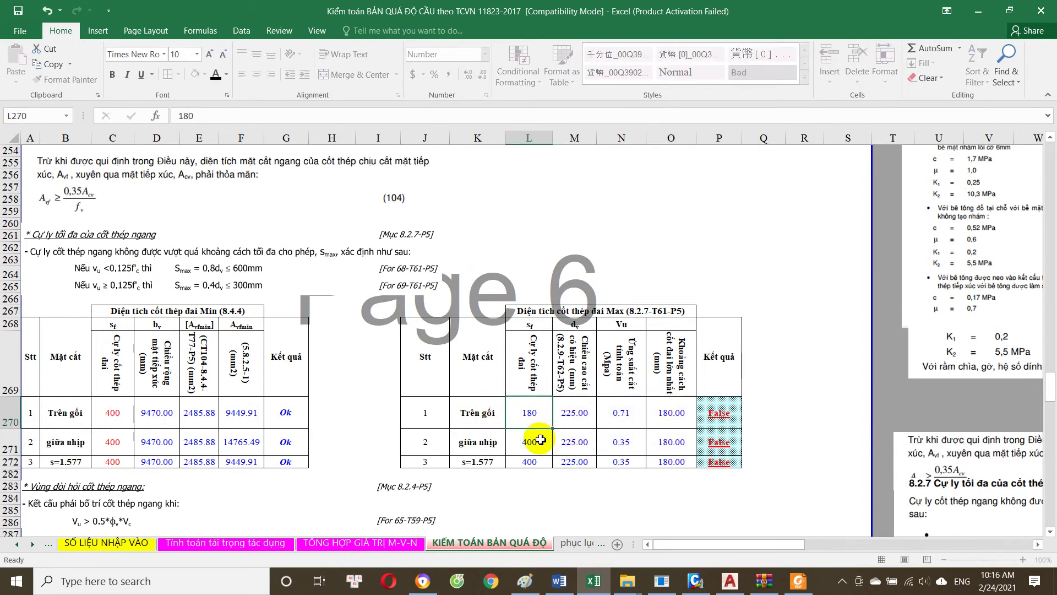
left_click(541, 437)
type("180")
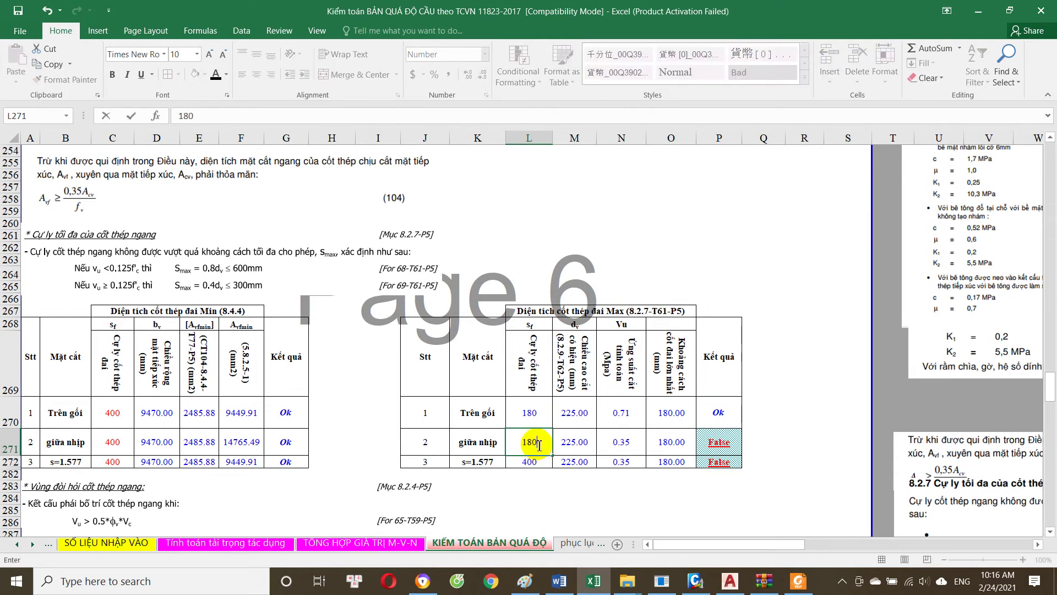
key("Return")
type("180")
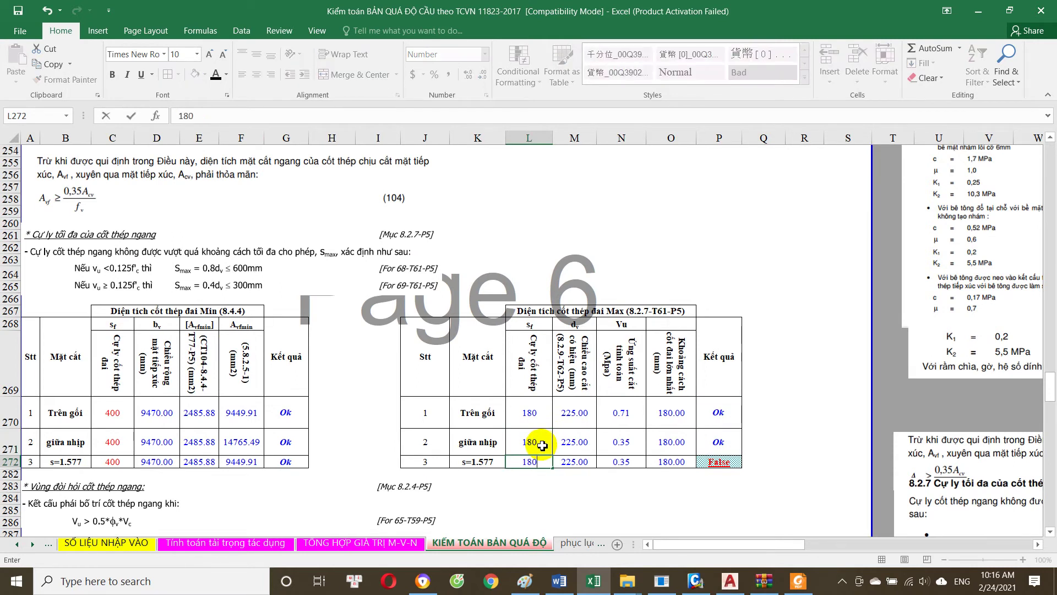
key("Return")
Step: Undo the mistyped 1/8 entry and link the Trên gối maximum-table spacing to the minimum table
left_click(129, 418)
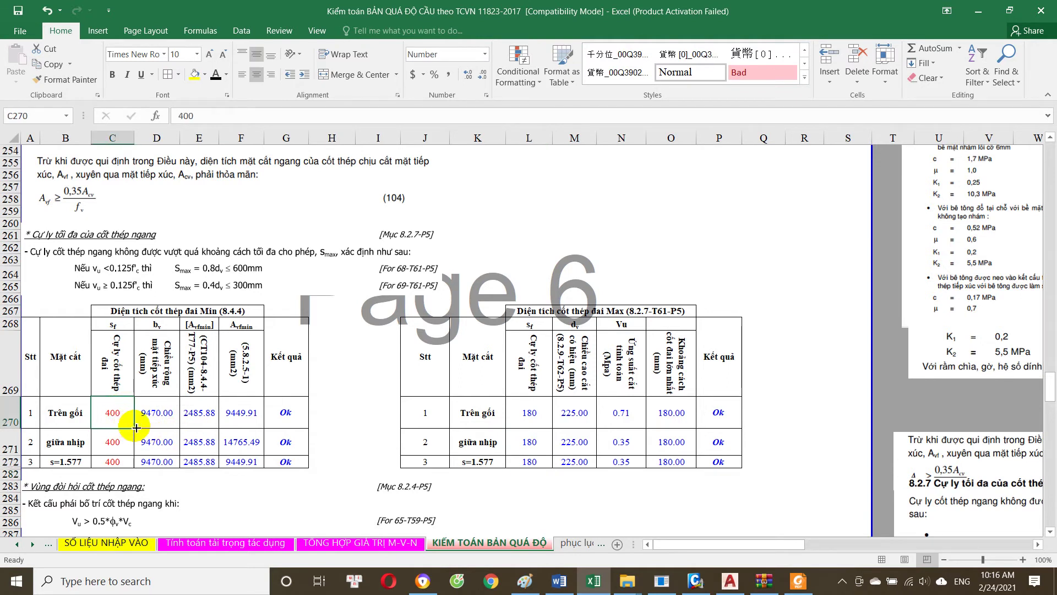
type("1/8")
key("Escape")
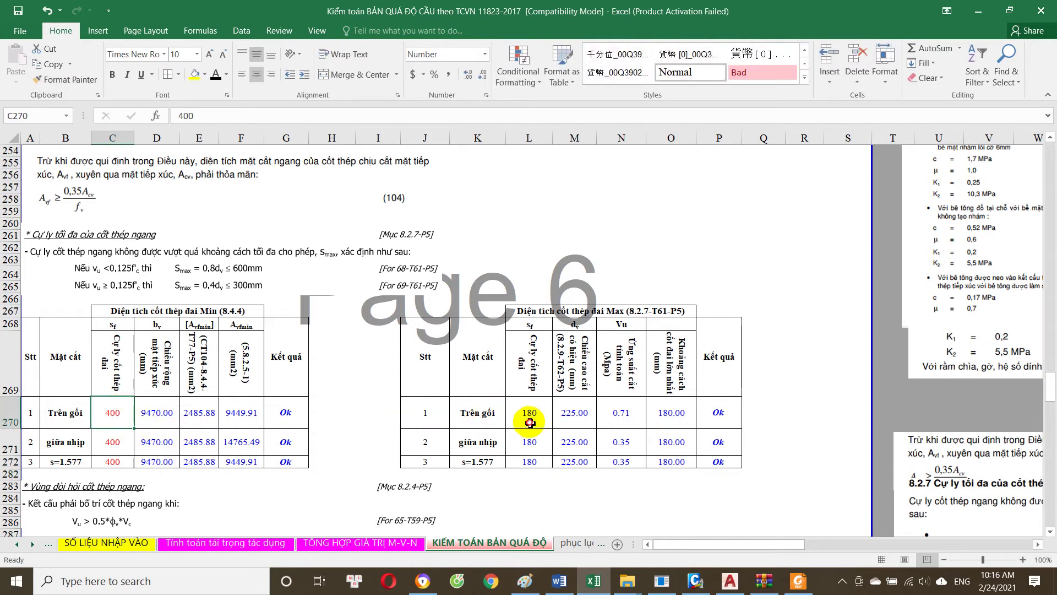
key("ctrl+z")
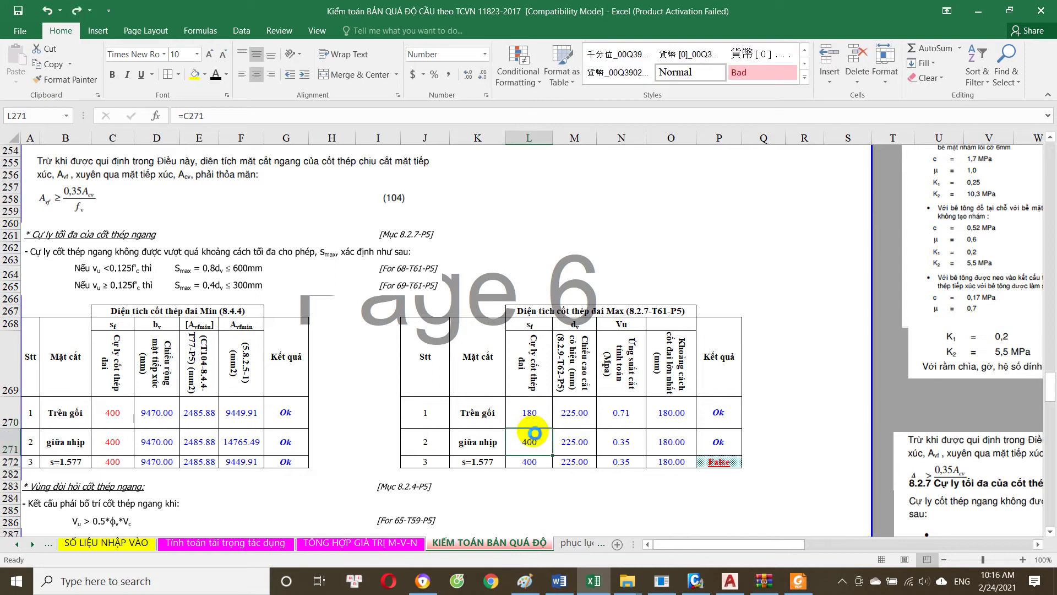
left_click(529, 412)
key("ctrl+v")
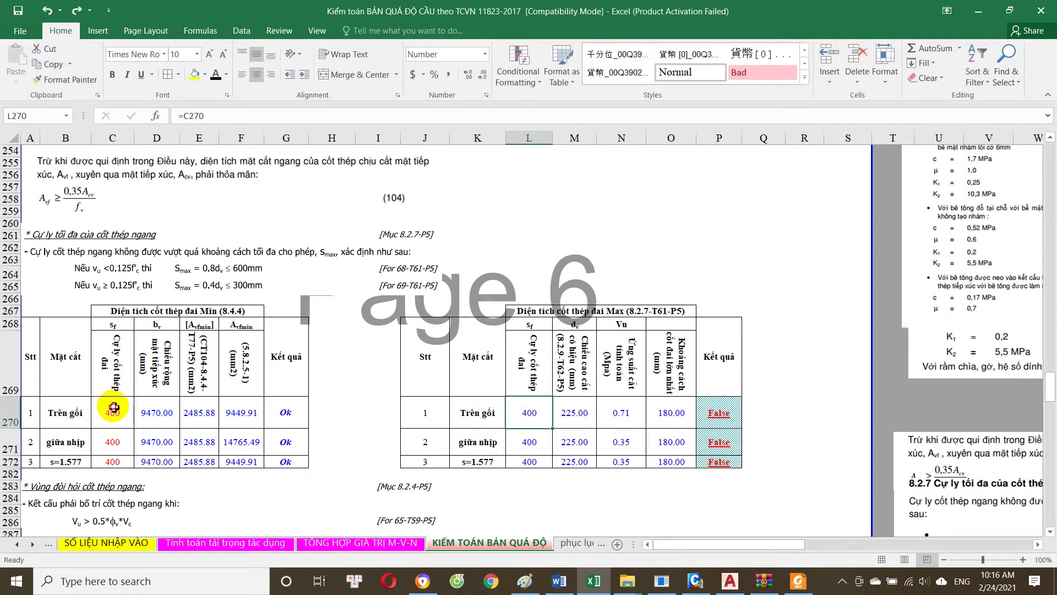
Step: Set the minimum-table stirrup spacing to 180 for Trên gối, giữa nhịp and the third section
left_click(113, 412)
type("180")
left_click(126, 442)
type("1")
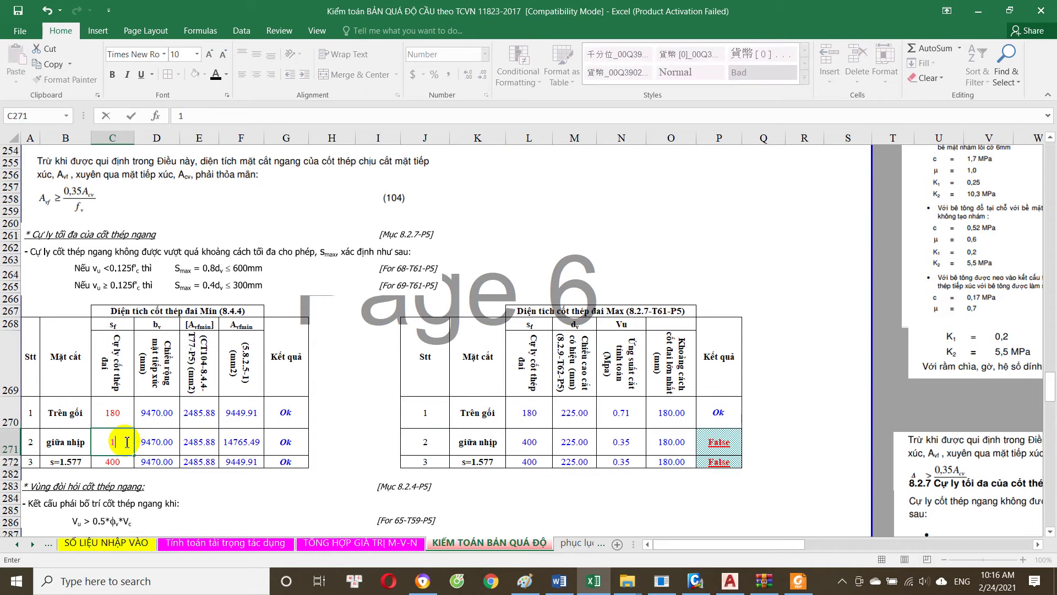
left_click(126, 460)
type("180")
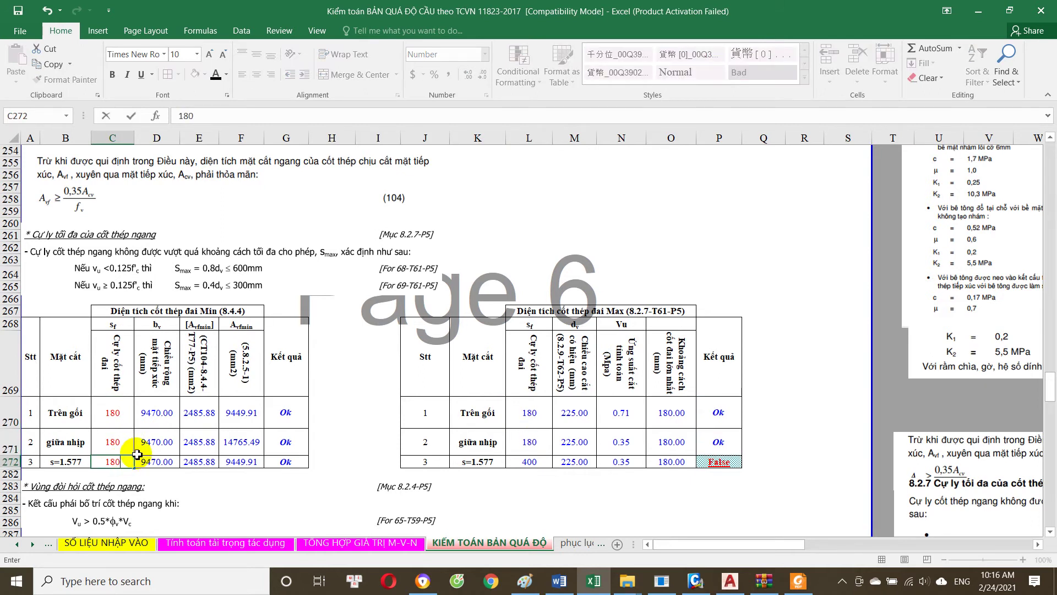
left_click(361, 392)
Step: Review the required stirrup area formula, the three spacing values and the Ok/False check formula
scroll(187, 396, "up", 2)
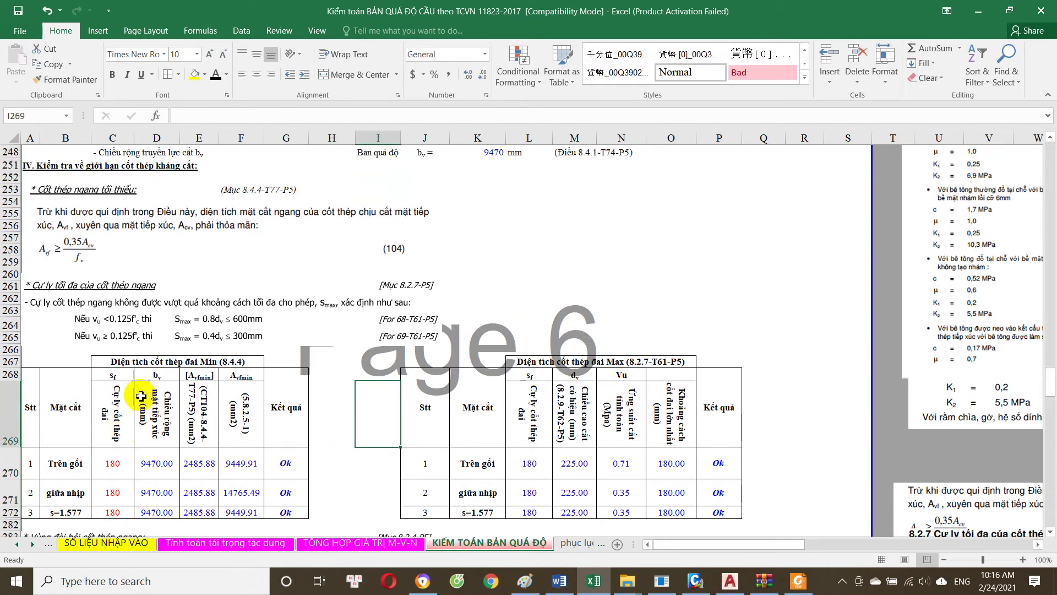
left_click(193, 366)
left_click(129, 364)
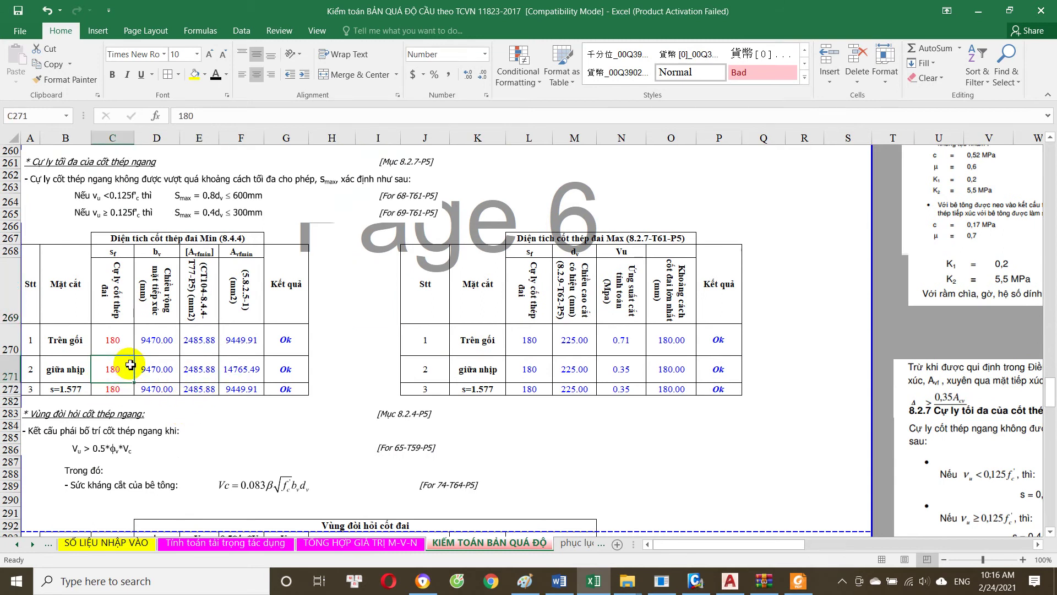
scroll(246, 356, "down", 1)
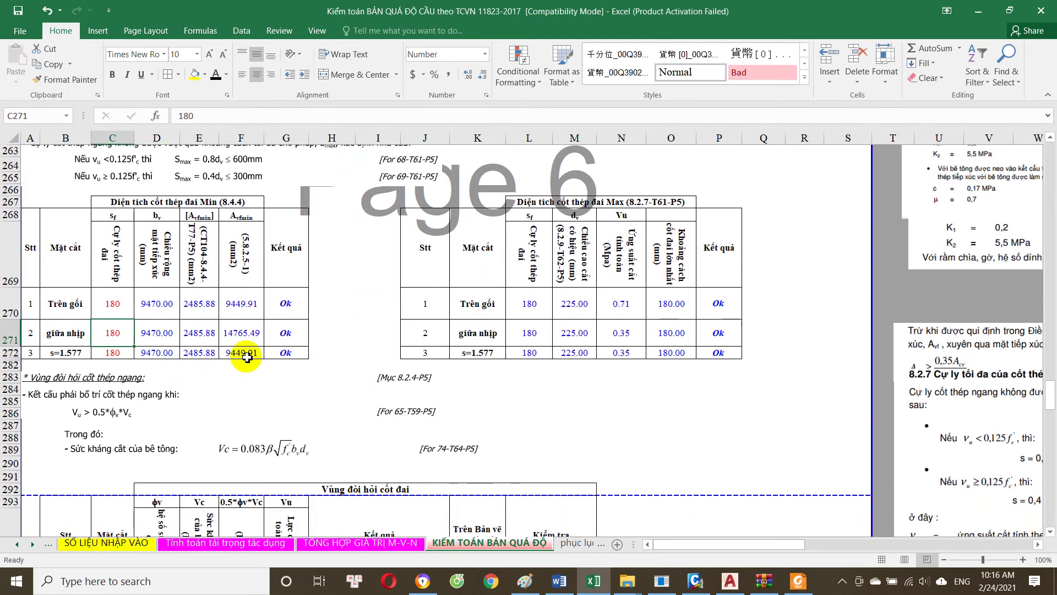
left_click(119, 333)
left_click(123, 345)
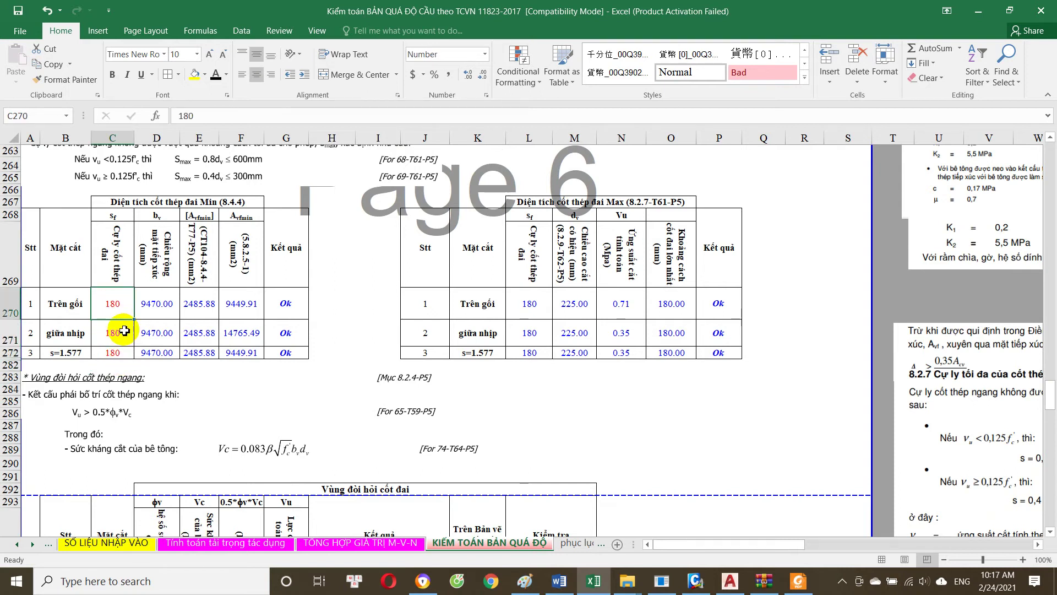
left_click(115, 352)
double_click(712, 306)
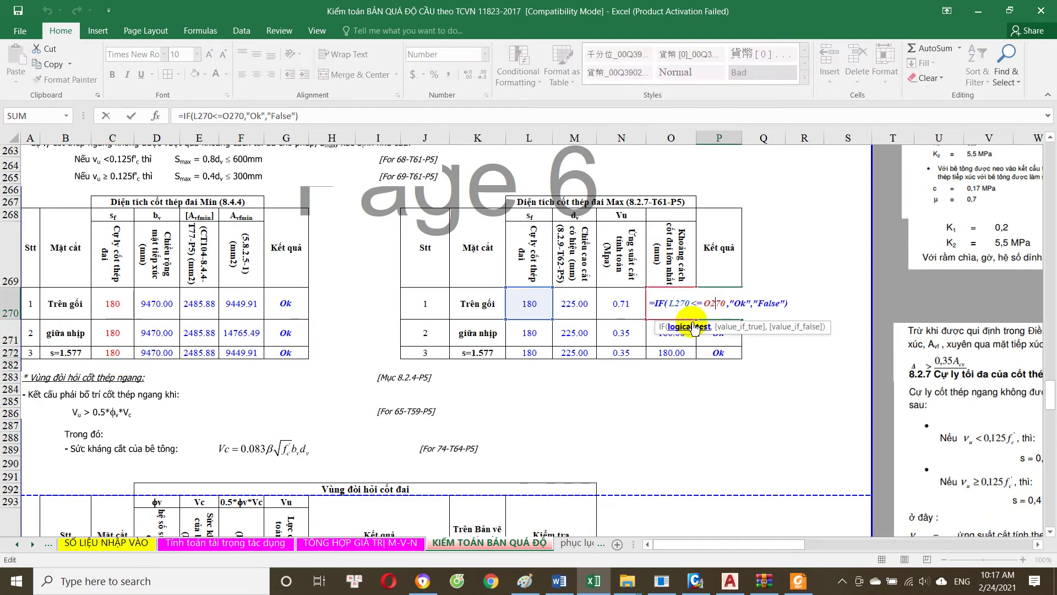
key("Escape")
Step: Select rows 266–272 of the stirrup tables to confirm every check reads Ok
scroll(128, 408, "up", 2)
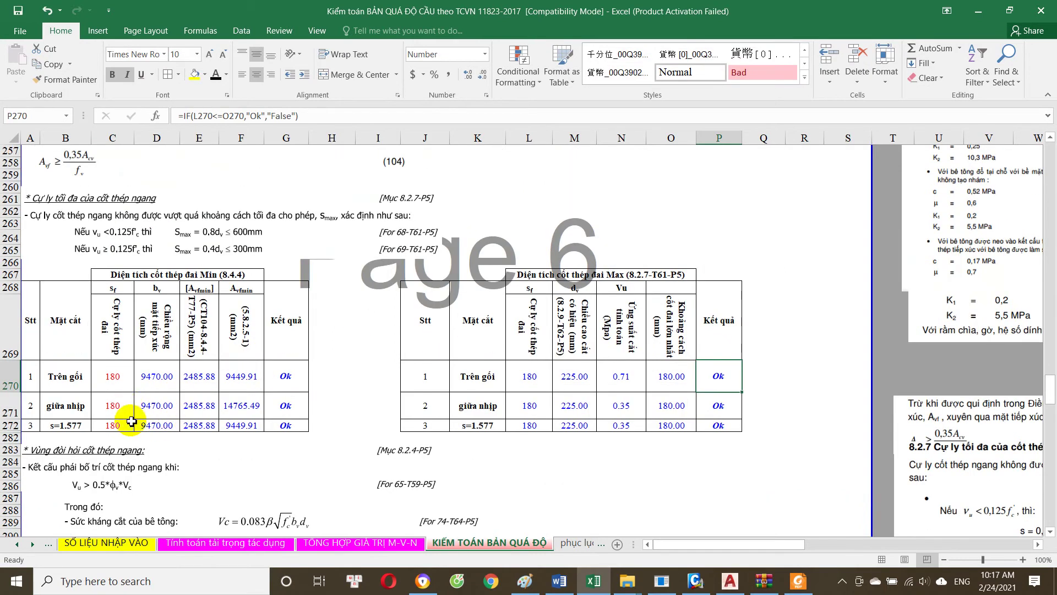
left_click_drag(11, 425, 3, 251)
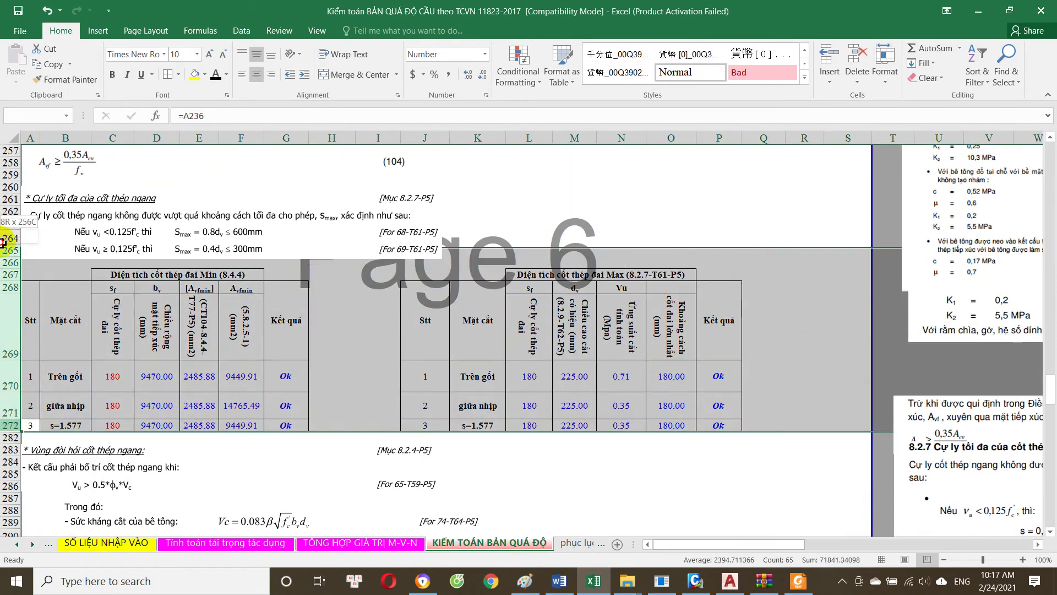
scroll(386, 448, "up", 2)
scroll(387, 448, "down", 1)
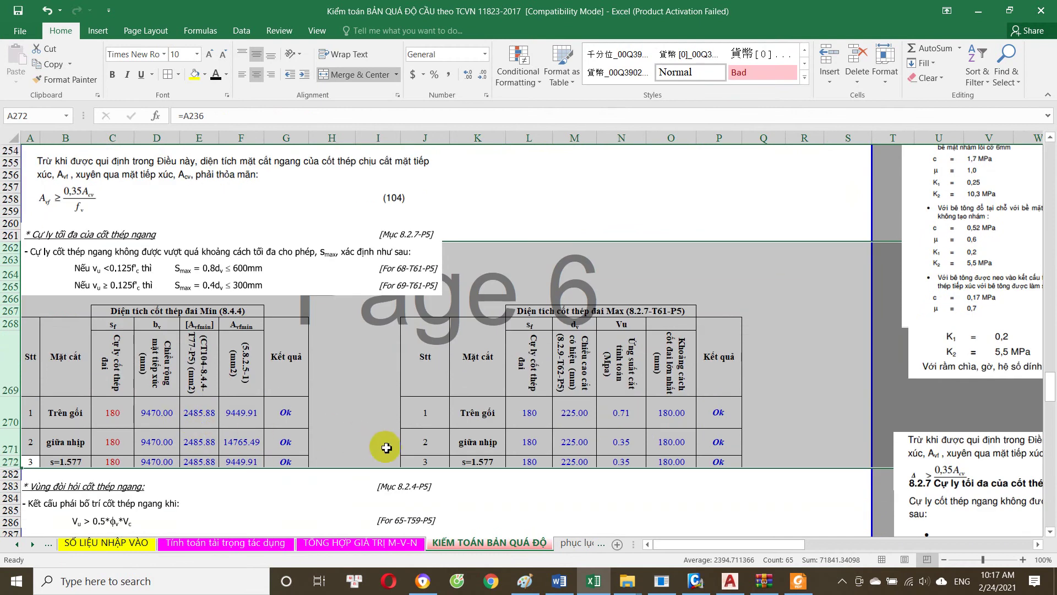
left_click(386, 447)
scroll(386, 443, "up", 15)
scroll(382, 436, "down", 10)
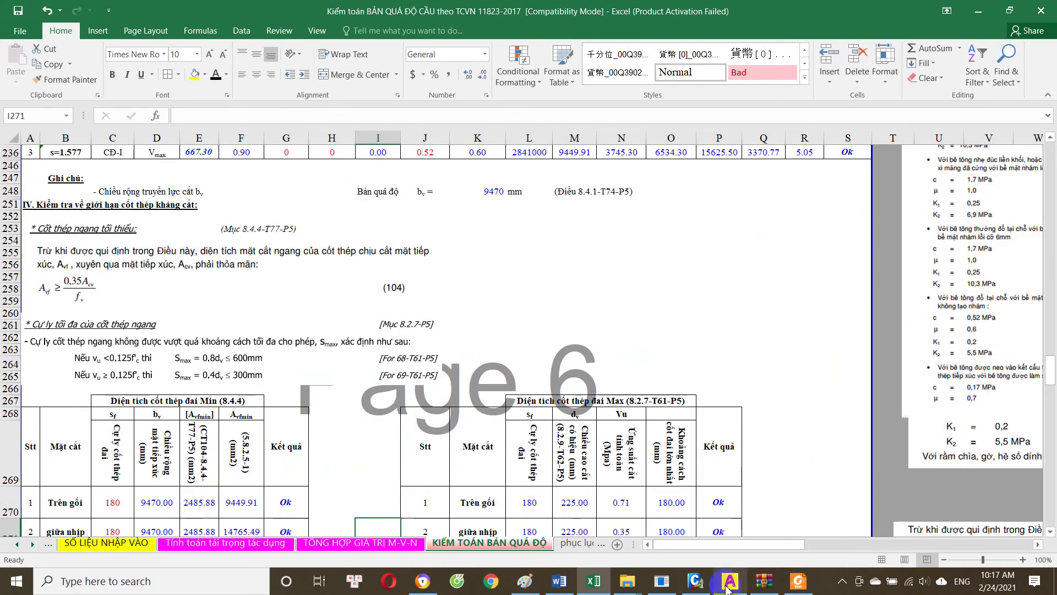
Step: Look over the approach slab drawings in Foxit and Civil 3D, then return to the spreadsheet
left_click(798, 581)
scroll(488, 388, "down", 2)
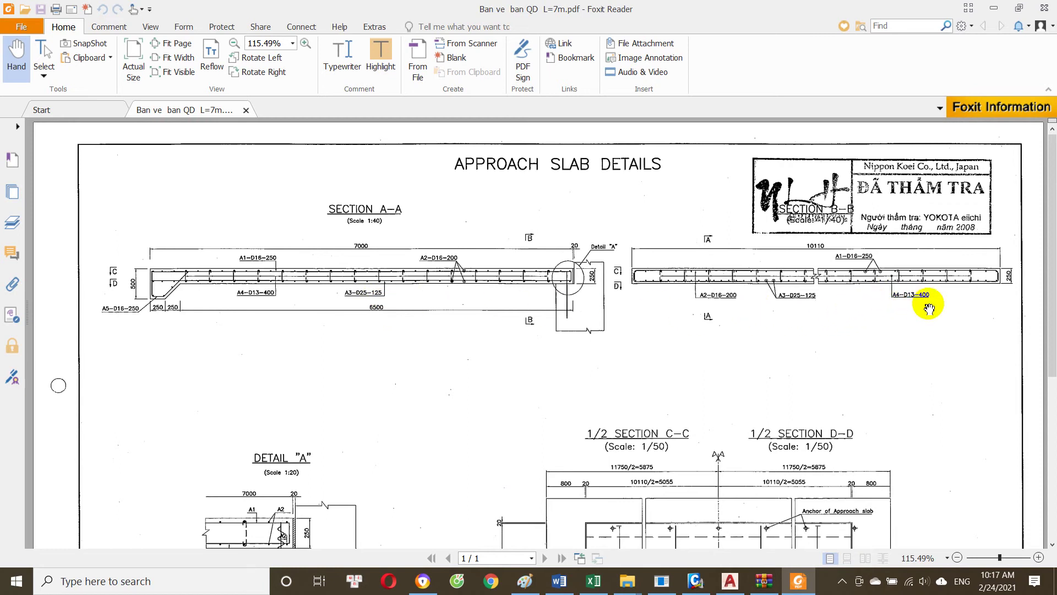
scroll(929, 309, "down", 1)
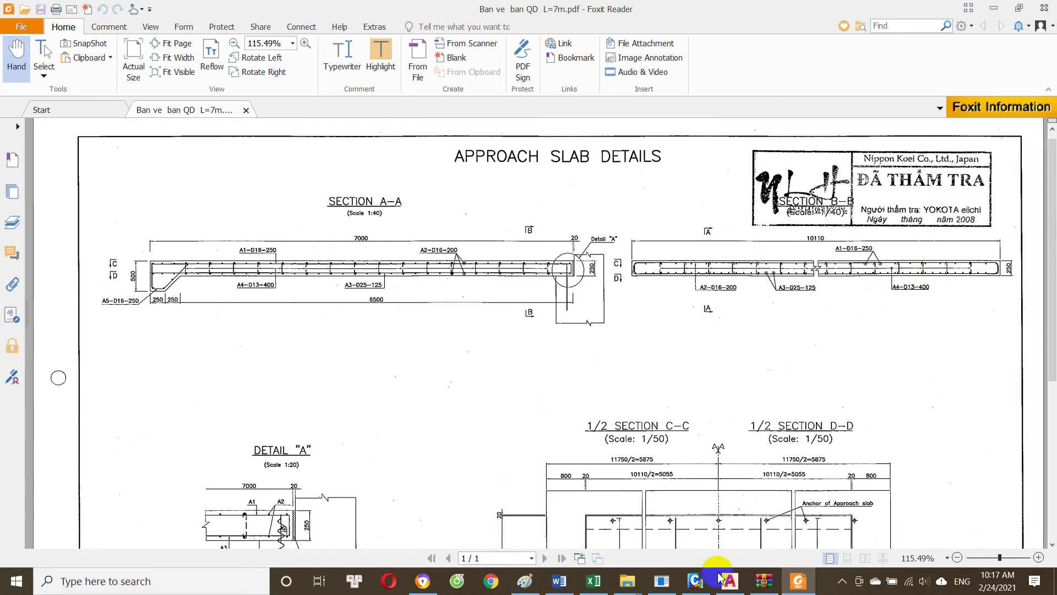
left_click(728, 579)
scroll(555, 359, "up", 3)
scroll(663, 234, "up", 2)
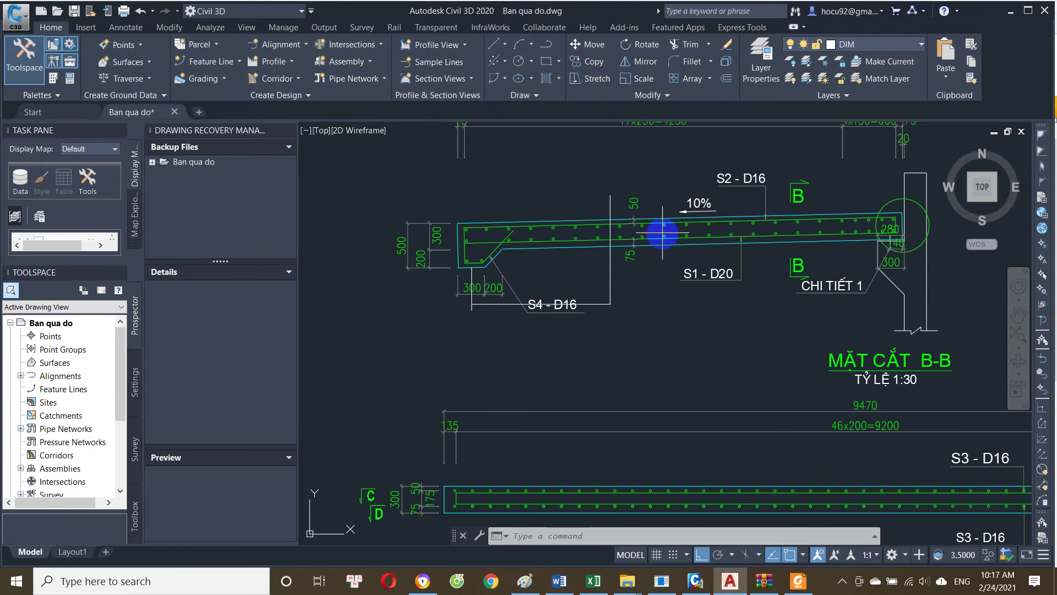
scroll(698, 295, "down", 3)
scroll(628, 392, "up", 2)
scroll(621, 347, "up", 1)
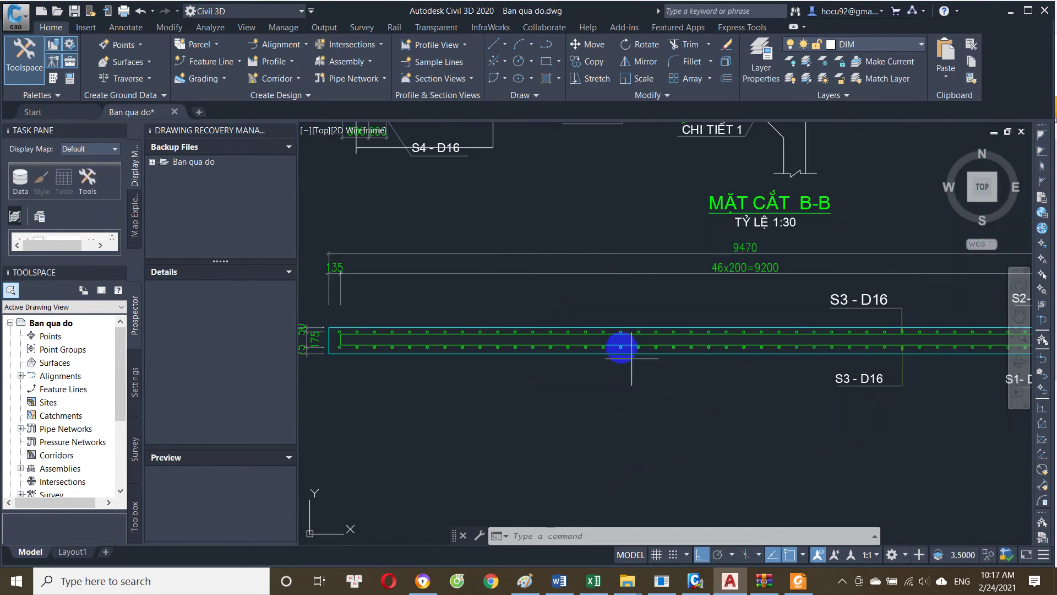
left_click(599, 587)
scroll(286, 435, "down", 3)
scroll(354, 402, "up", 1)
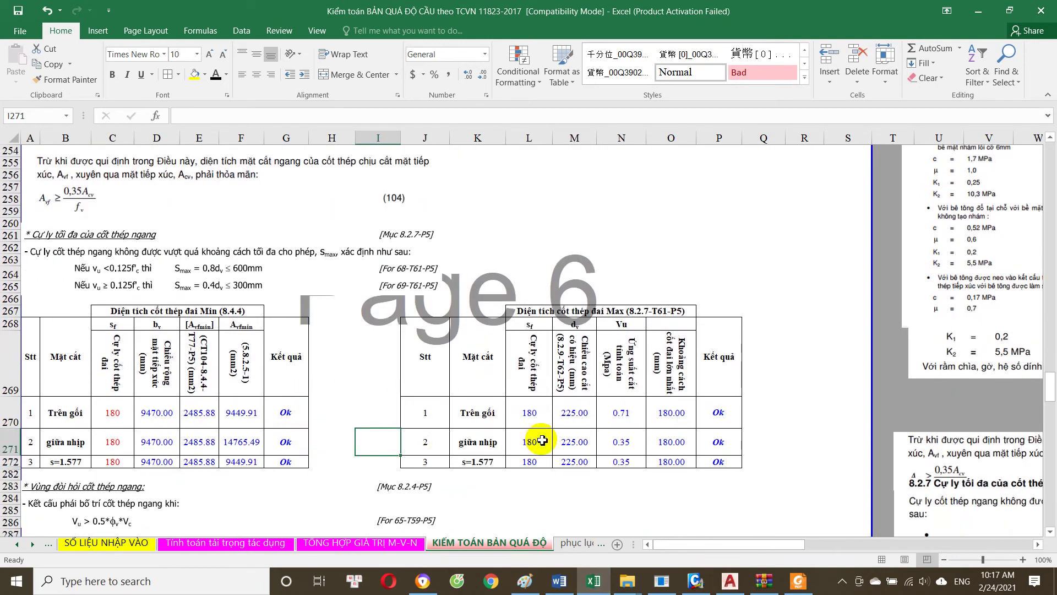
Step: Confirm L270 reads =C270 from the minimum table, then switch to the approach slab details PDF
left_click(532, 418)
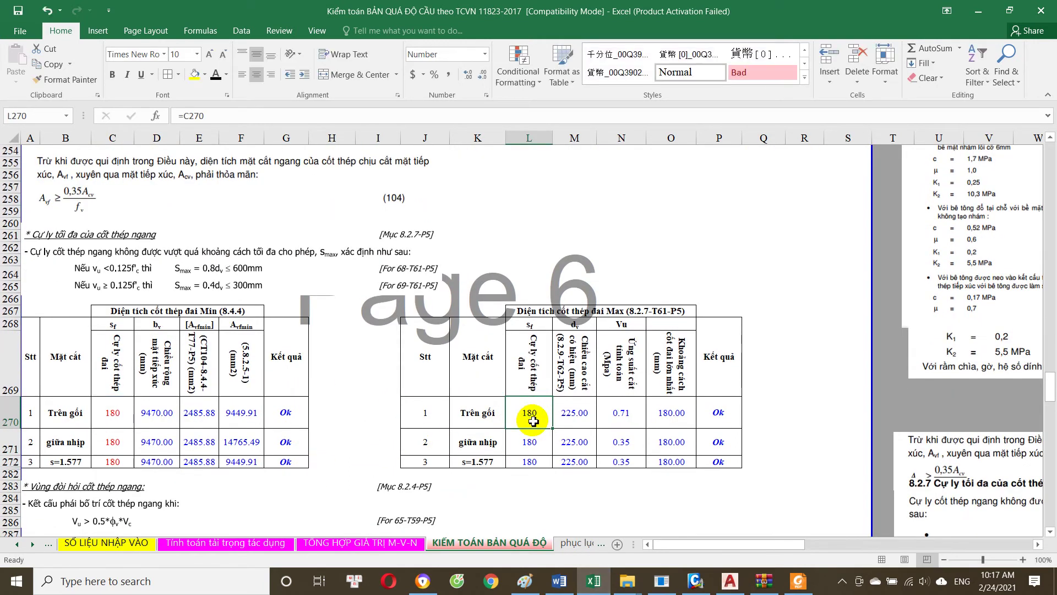
scroll(529, 421, "down", 2)
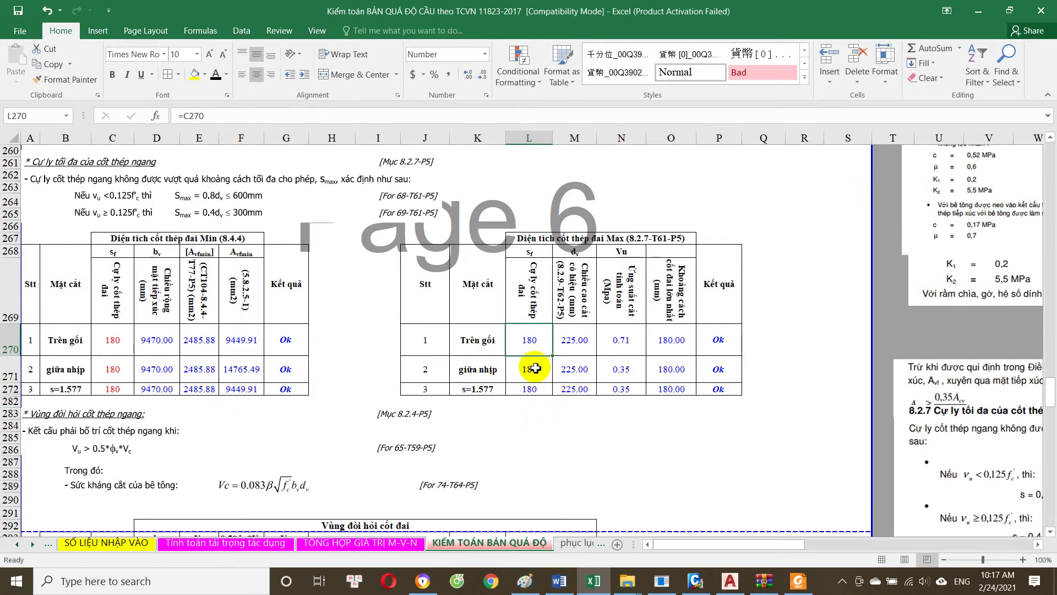
double_click(539, 345)
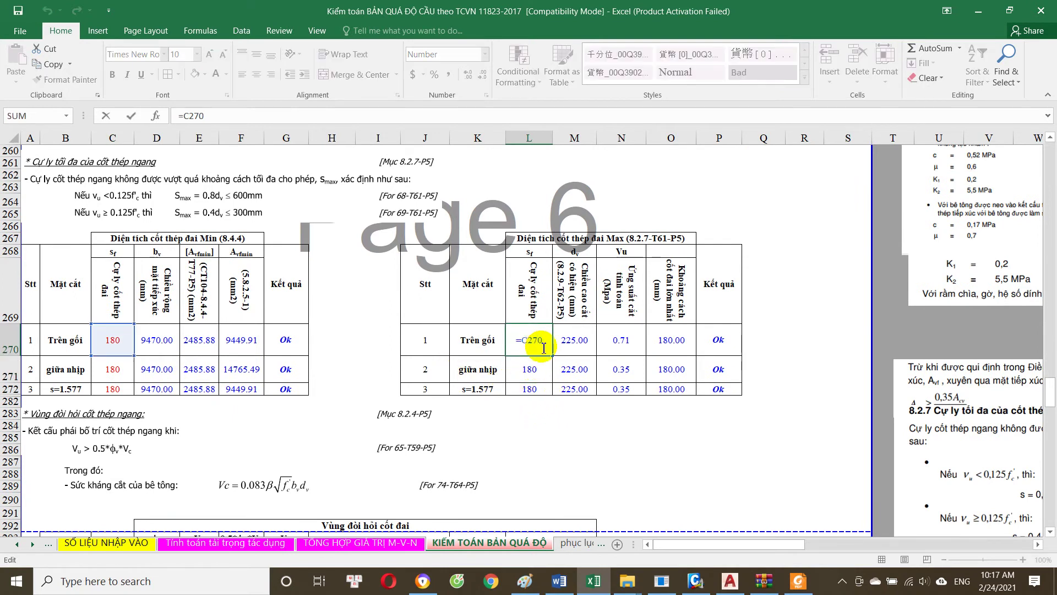
key("Escape")
key("Escape")
scroll(538, 359, "down", 1)
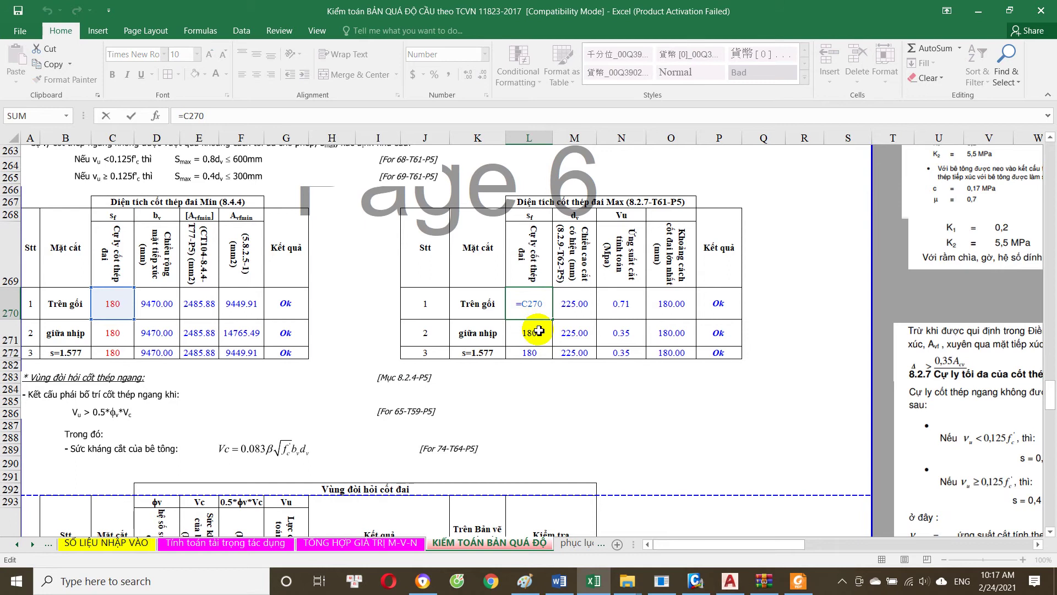
left_click(799, 581)
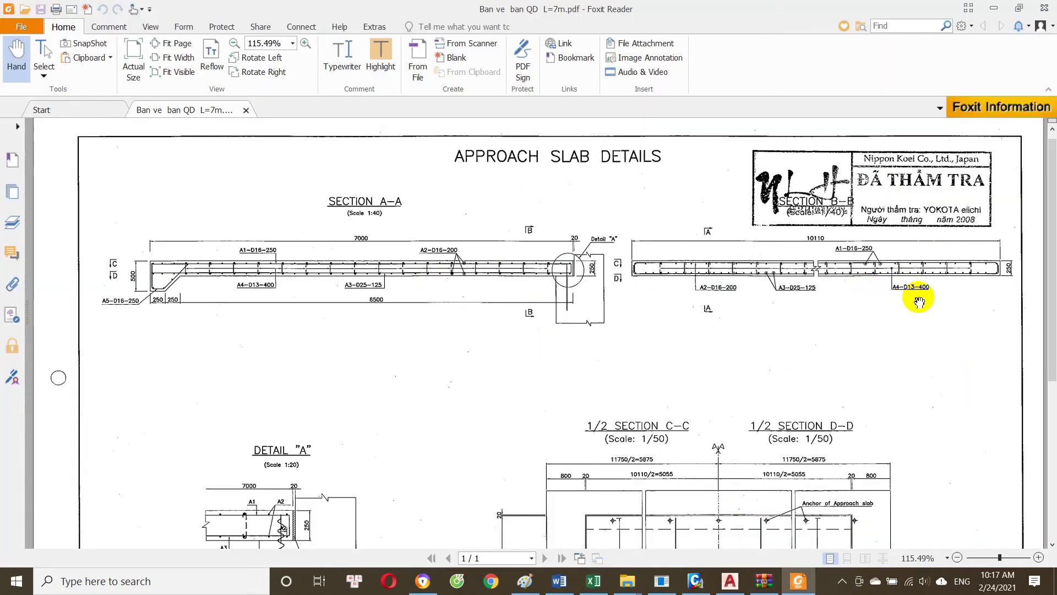
Step: Pan the PDF to Section C-C, then return to Excel and view the E272 minimum stirrup area formula
left_click_drag(913, 300, 912, 295)
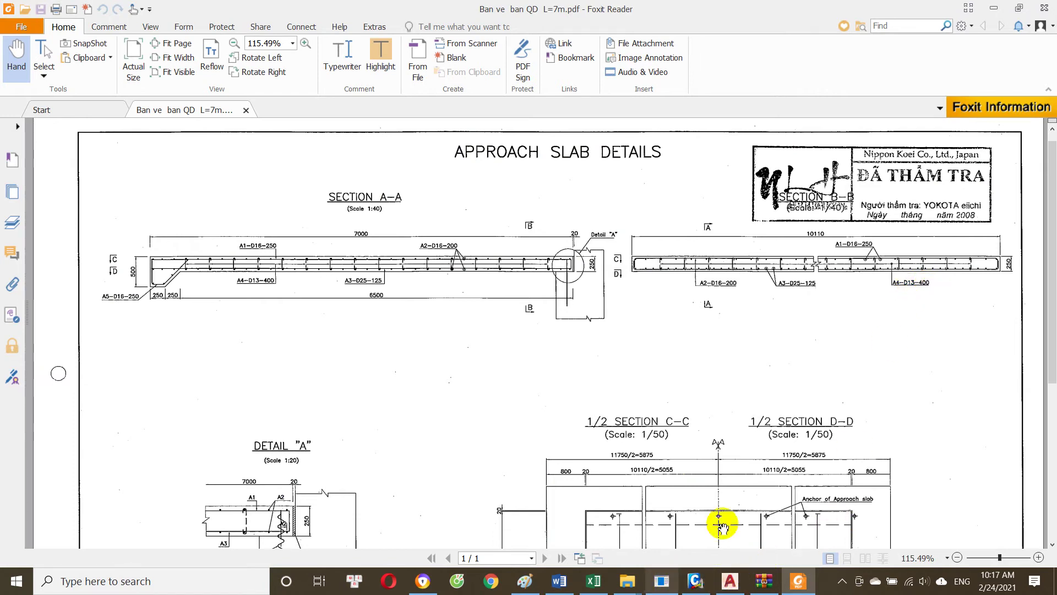
left_click_drag(902, 296, 906, 278)
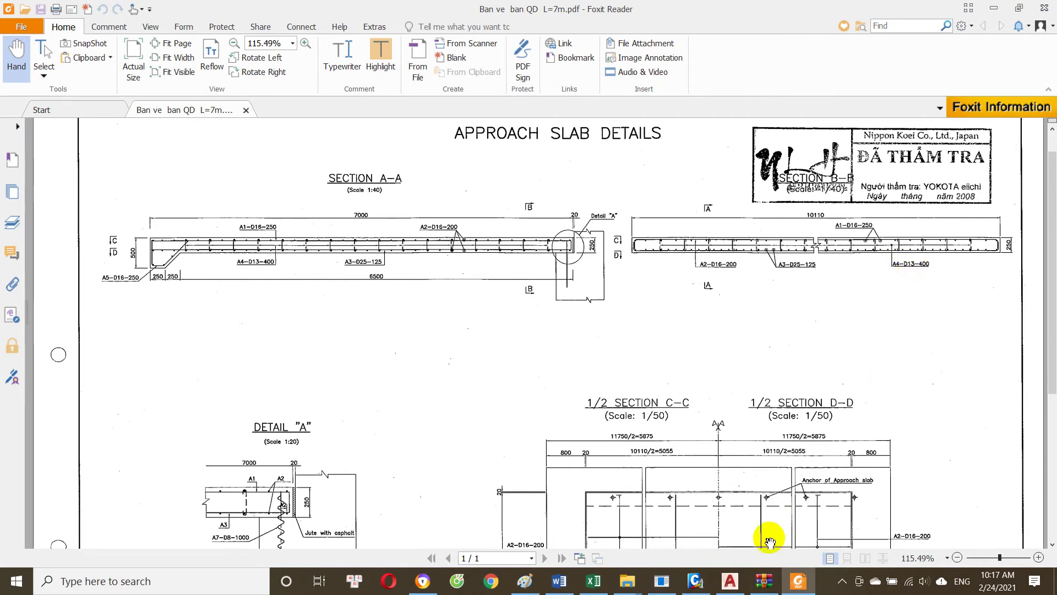
mouse_move(593, 580)
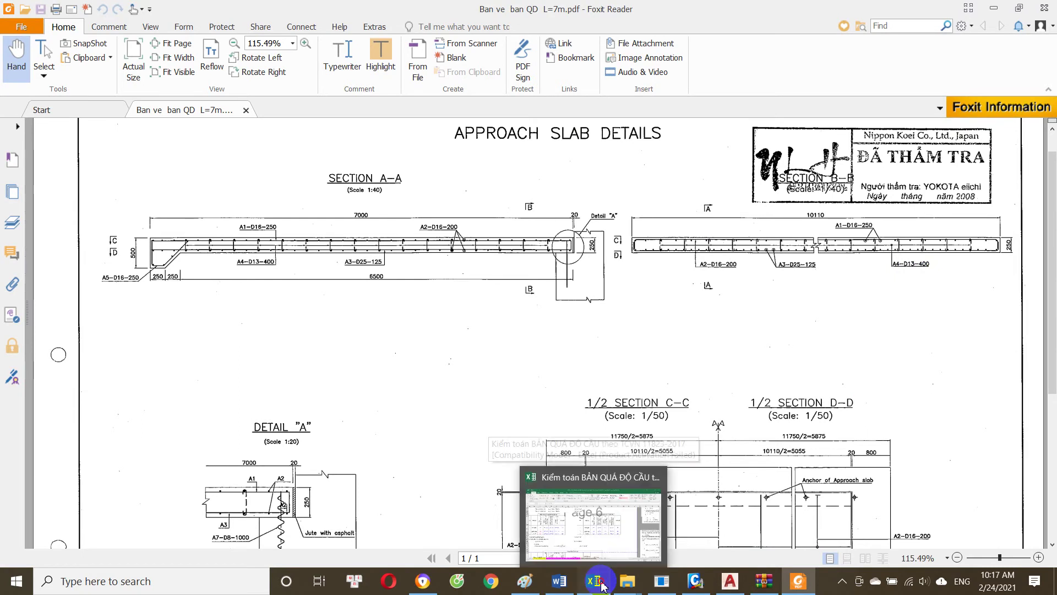
left_click(604, 586)
left_click(188, 272)
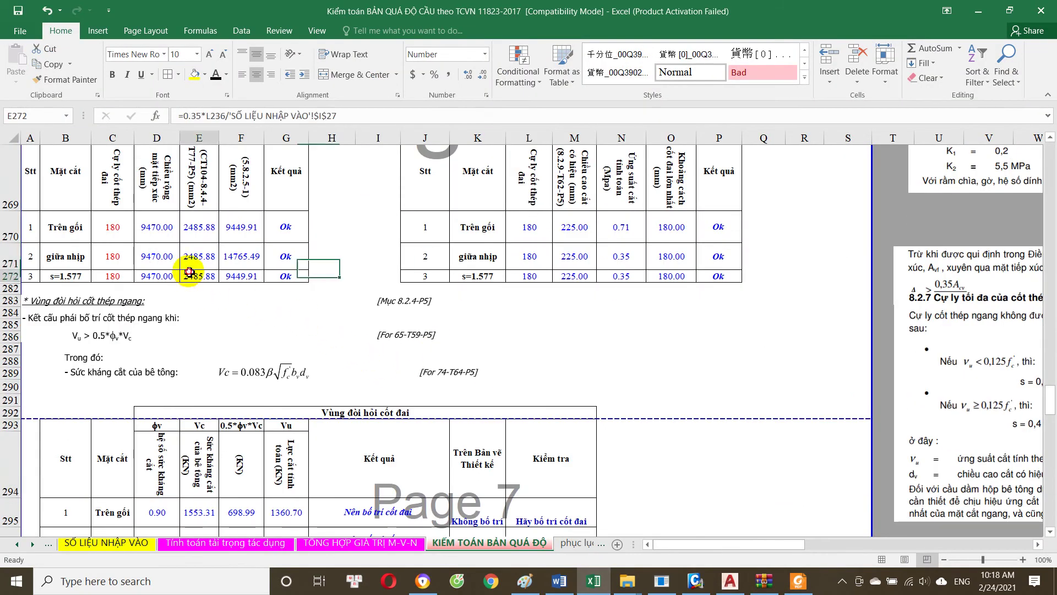
scroll(176, 318, "up", 2)
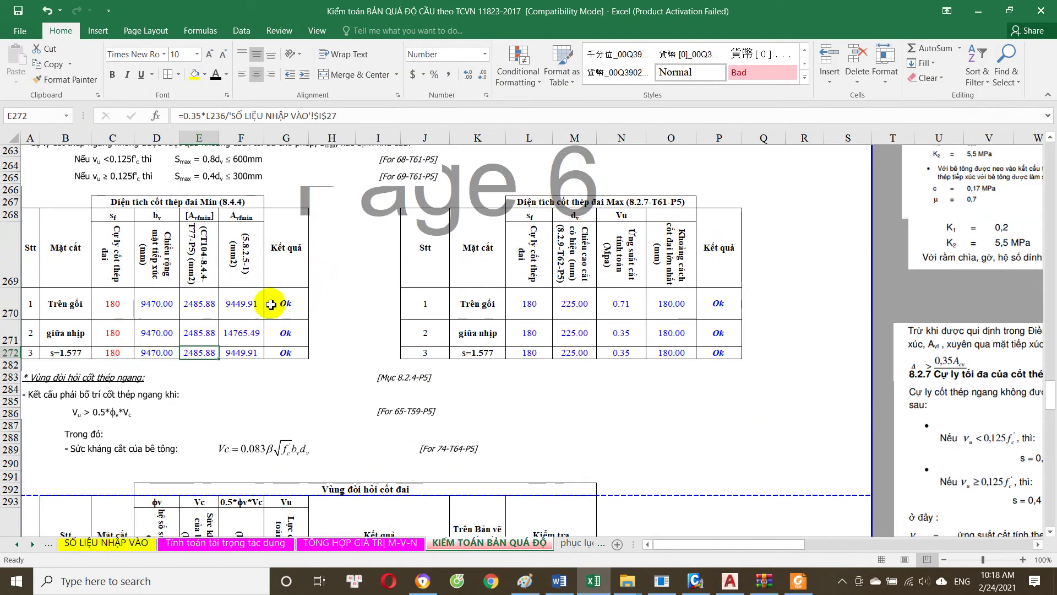
left_click(619, 308)
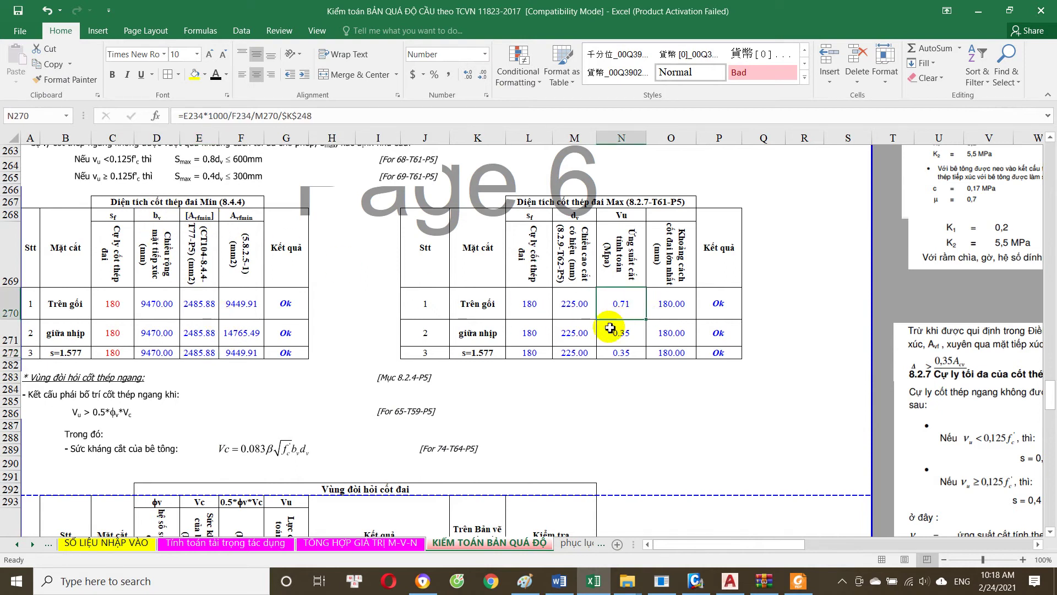
scroll(551, 319, "down", 3)
scroll(495, 331, "up", 4)
scroll(483, 337, "up", 4)
scroll(483, 337, "up", 3)
scroll(661, 386, "down", 3)
left_click(804, 430)
scroll(477, 410, "down", 5)
scroll(477, 410, "down", 5)
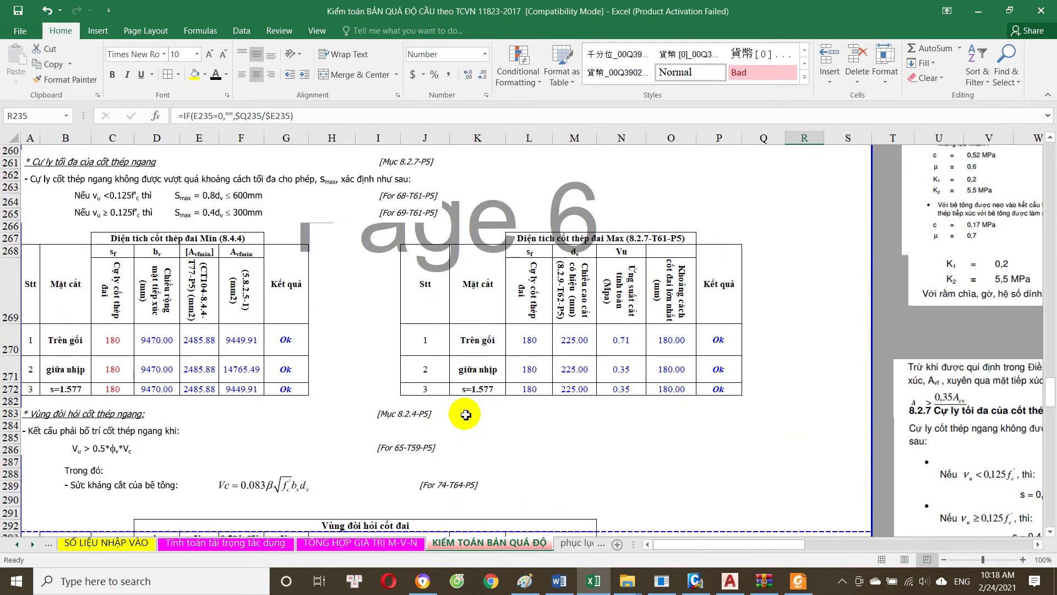
scroll(467, 412, "down", 2)
scroll(325, 413, "down", 1)
left_click(278, 256)
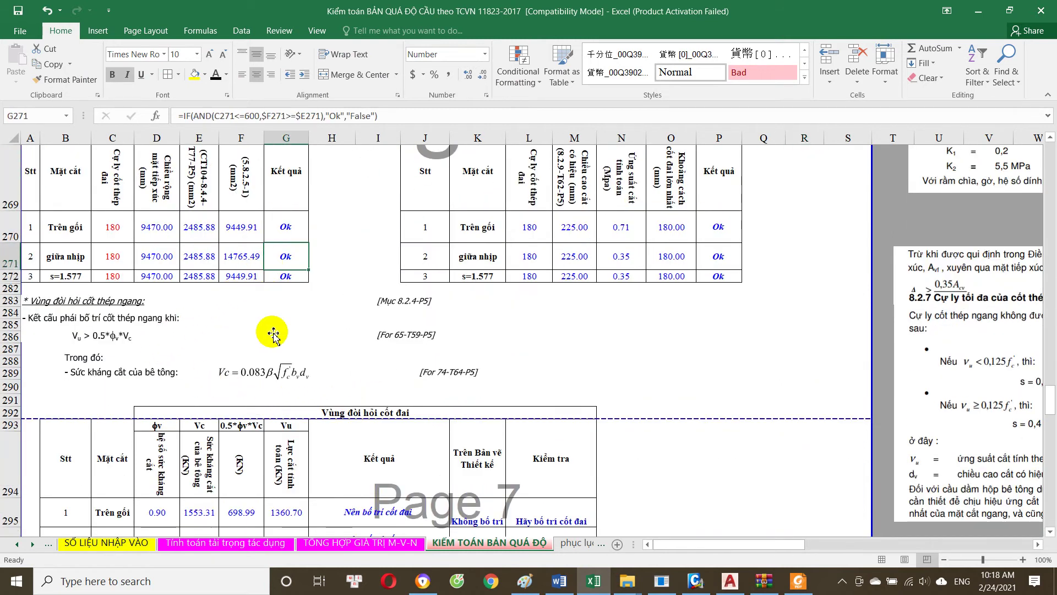
scroll(271, 324, "up", 3)
scroll(248, 303, "up", 1)
scroll(273, 332, "down", 2)
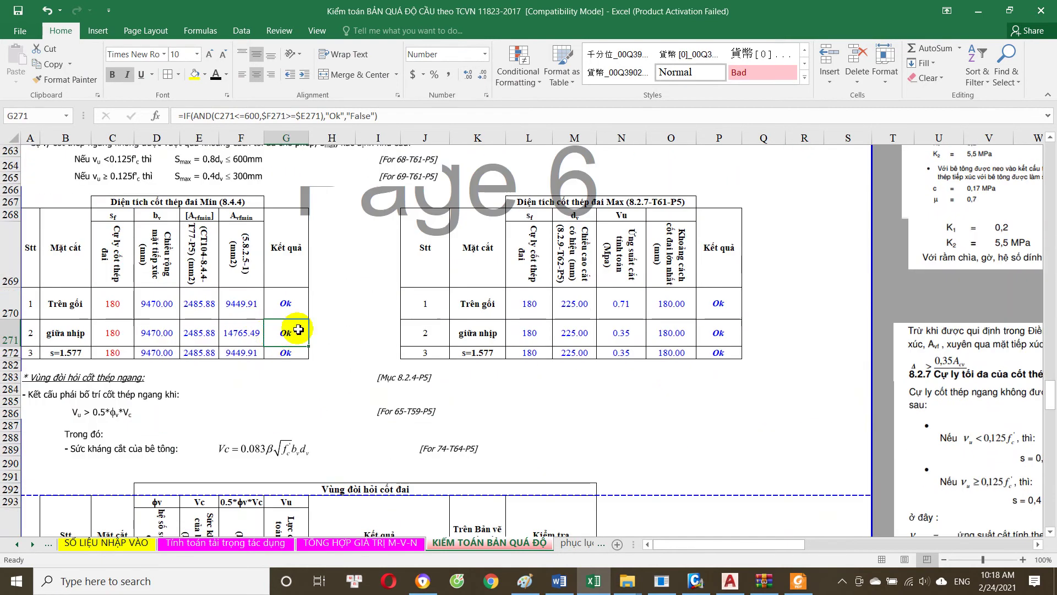
left_click(677, 353)
left_click(675, 304)
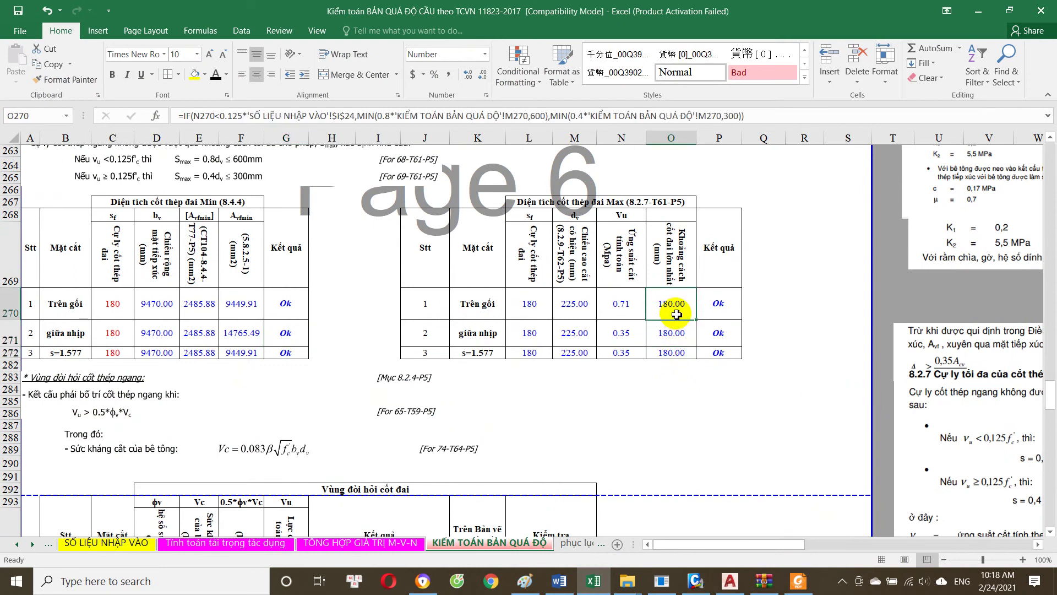
left_click(718, 303)
left_click(596, 204)
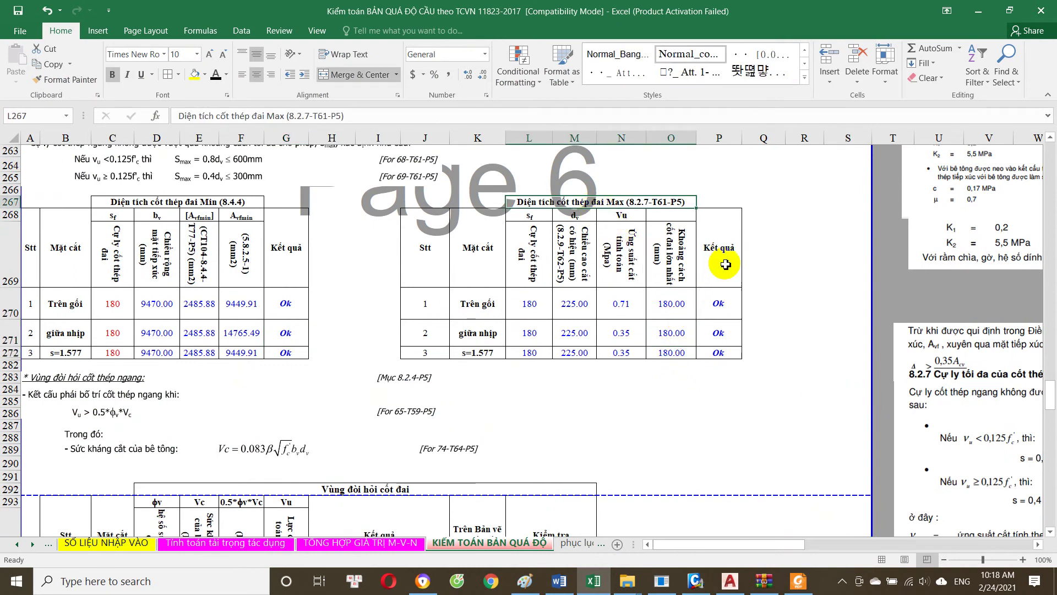
left_click(718, 303)
scroll(625, 358, "up", 1)
scroll(661, 386, "up", 1)
left_click(671, 369)
scroll(347, 385, "down", 5)
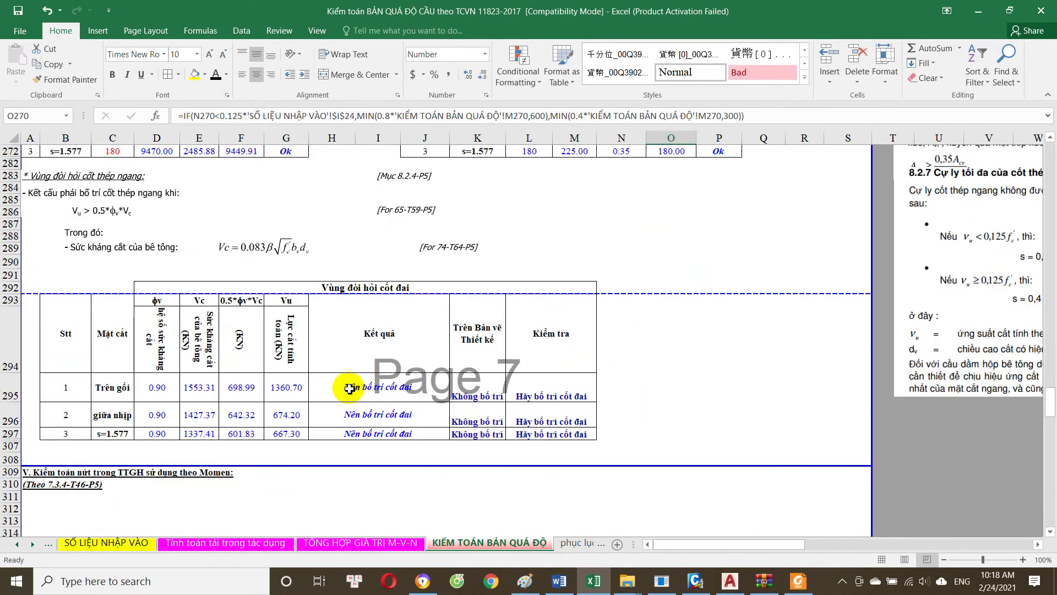
scroll(346, 393, "down", 1)
scroll(358, 394, "down", 1)
scroll(358, 393, "down", 1)
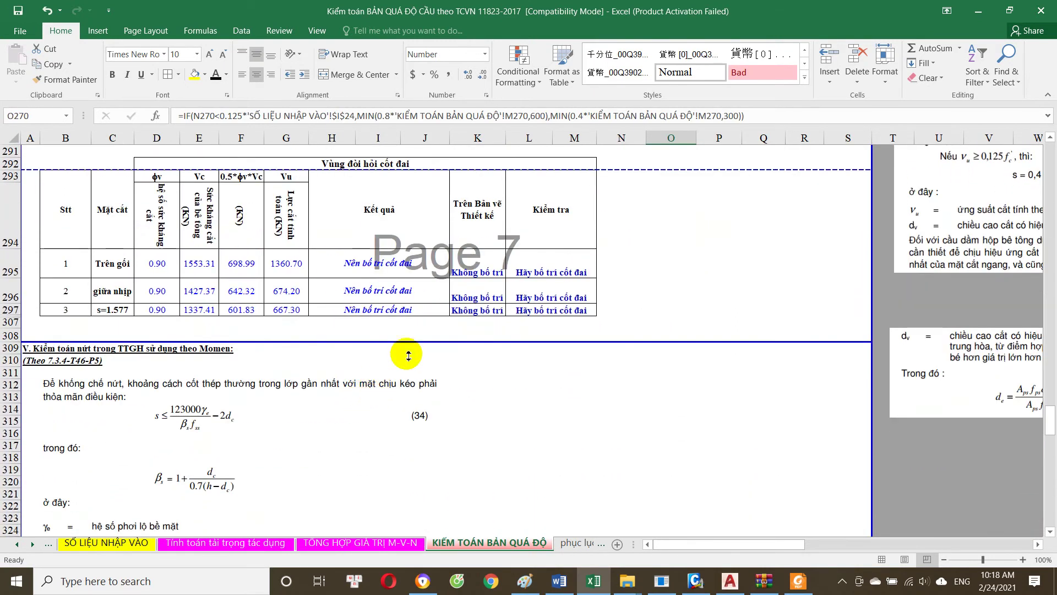
scroll(317, 358, "down", 2)
scroll(317, 358, "down", 1)
scroll(318, 358, "up", 5)
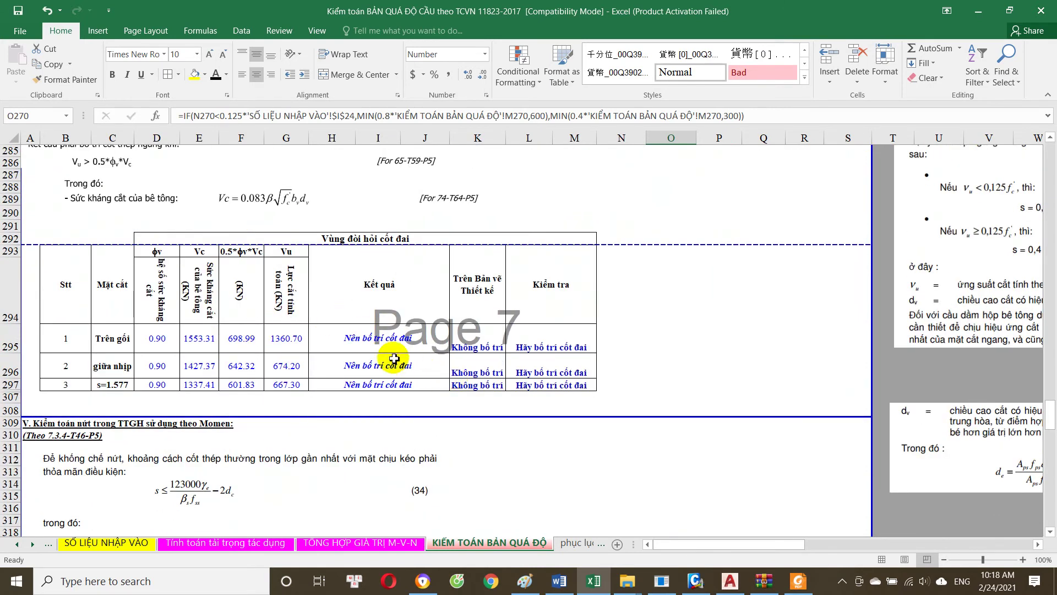
left_click(401, 342)
left_click(469, 364)
left_click(556, 346)
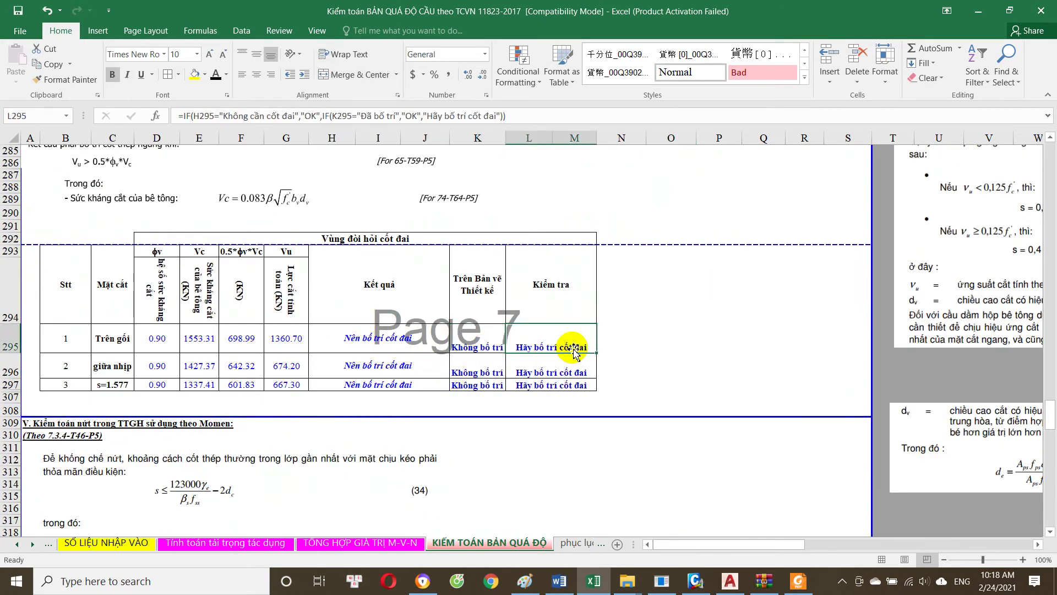
double_click(564, 372)
key("Escape")
double_click(401, 335)
key("Escape")
double_click(481, 348)
key("Escape")
double_click(352, 341)
key("Escape")
double_click(353, 342)
key("Escape")
double_click(377, 372)
key("Escape")
left_click(356, 338)
double_click(356, 338)
key("Escape")
left_click(286, 338)
left_click(224, 336)
double_click(377, 341)
key("Escape")
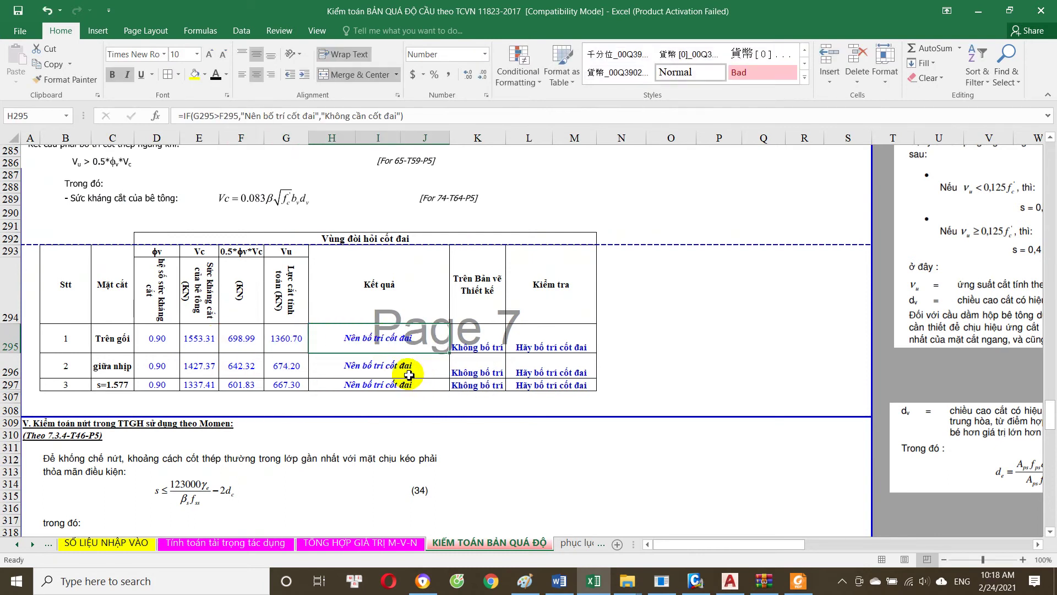
left_click(488, 346)
double_click(488, 345)
key("Escape")
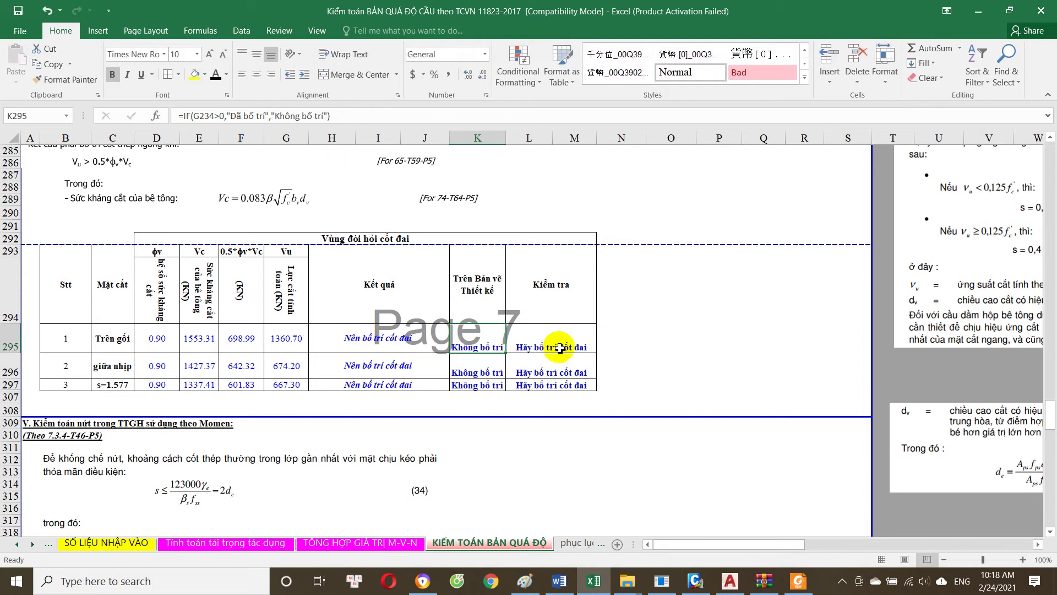
double_click(553, 346)
key("Escape")
double_click(558, 368)
key("Escape")
double_click(553, 385)
key("Escape")
left_click(391, 387)
scroll(370, 349, "up", 5)
scroll(450, 417, "down", 4)
left_click(405, 377)
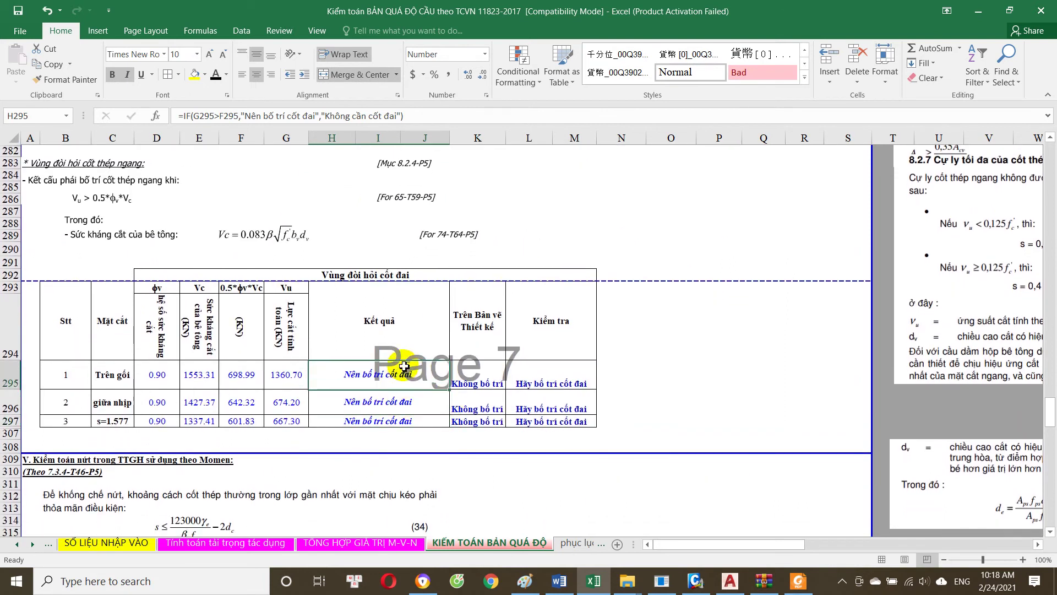
scroll(196, 229, "up", 4)
scroll(460, 408, "down", 3)
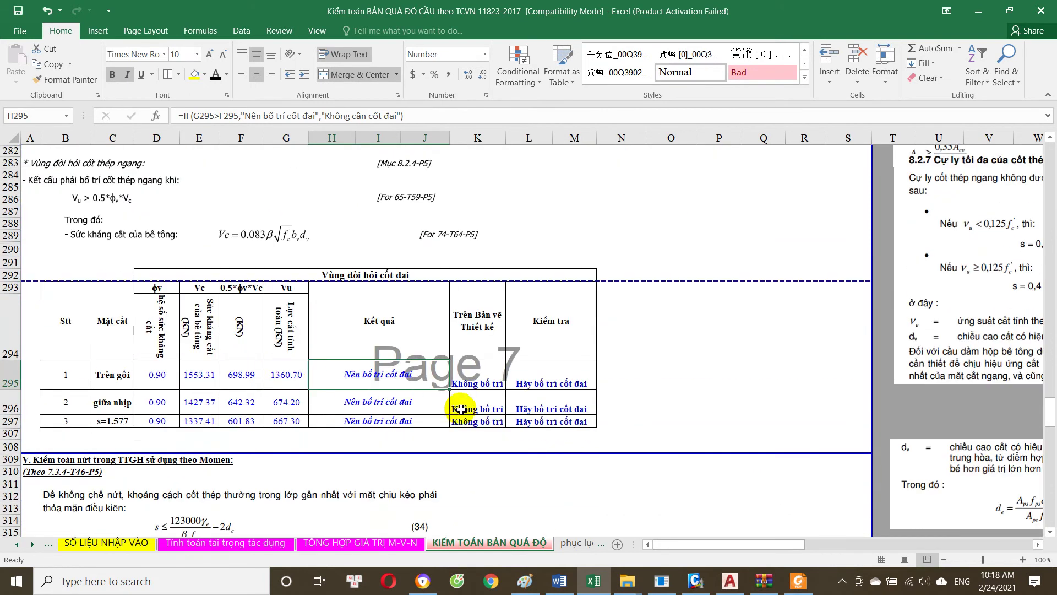
left_click(551, 385)
key("Down")
key("Down")
scroll(378, 377, "up", 5)
scroll(352, 354, "up", 6)
scroll(352, 354, "down", 2)
scroll(380, 358, "down", 3)
scroll(385, 361, "down", 3)
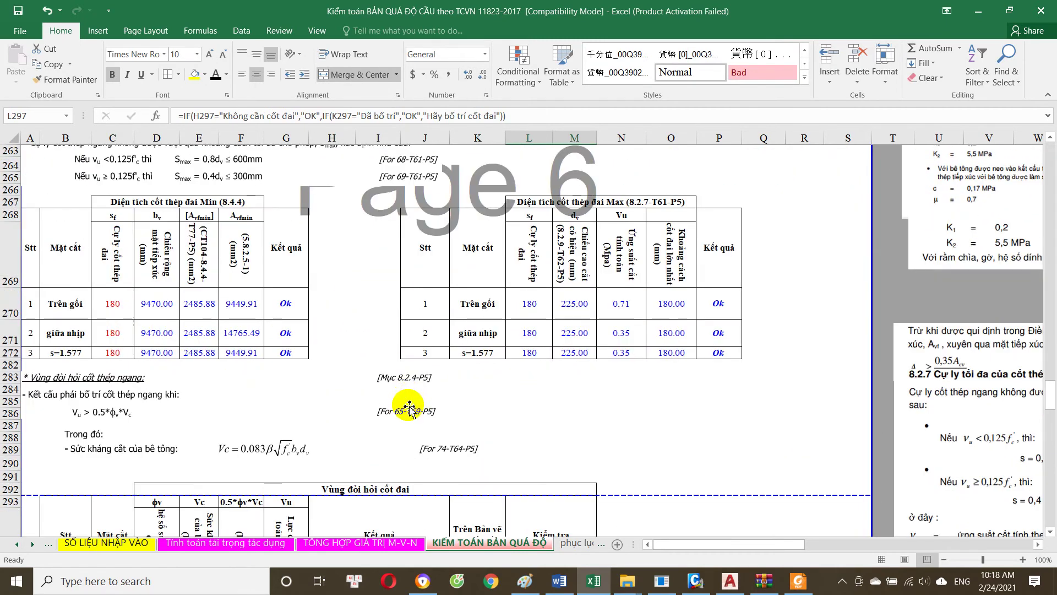
scroll(413, 401, "down", 3)
left_click(534, 391)
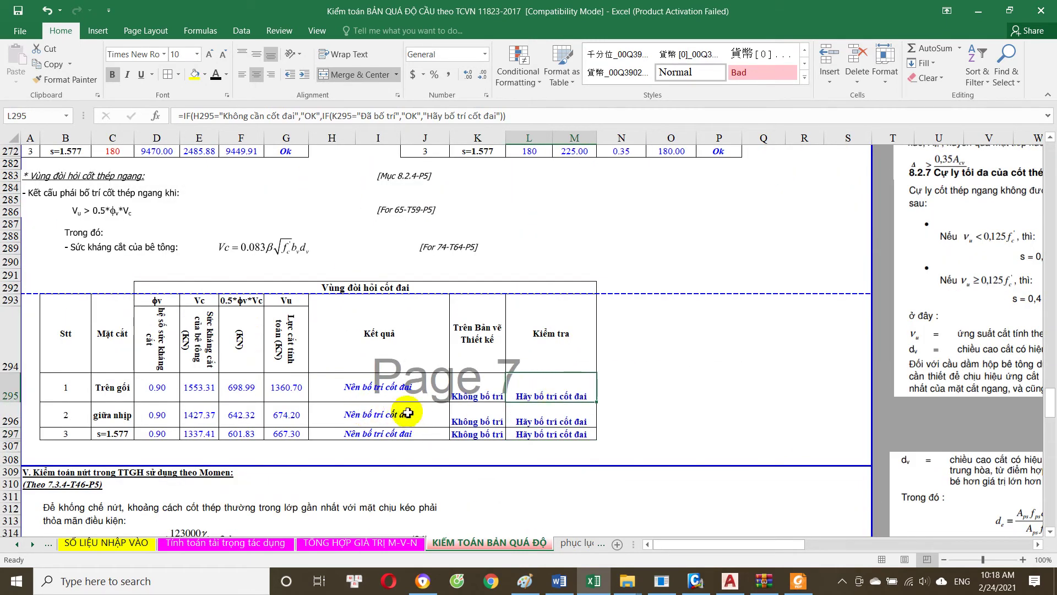
scroll(407, 413, "up", 1)
scroll(426, 421, "up", 2)
scroll(457, 435, "down", 3)
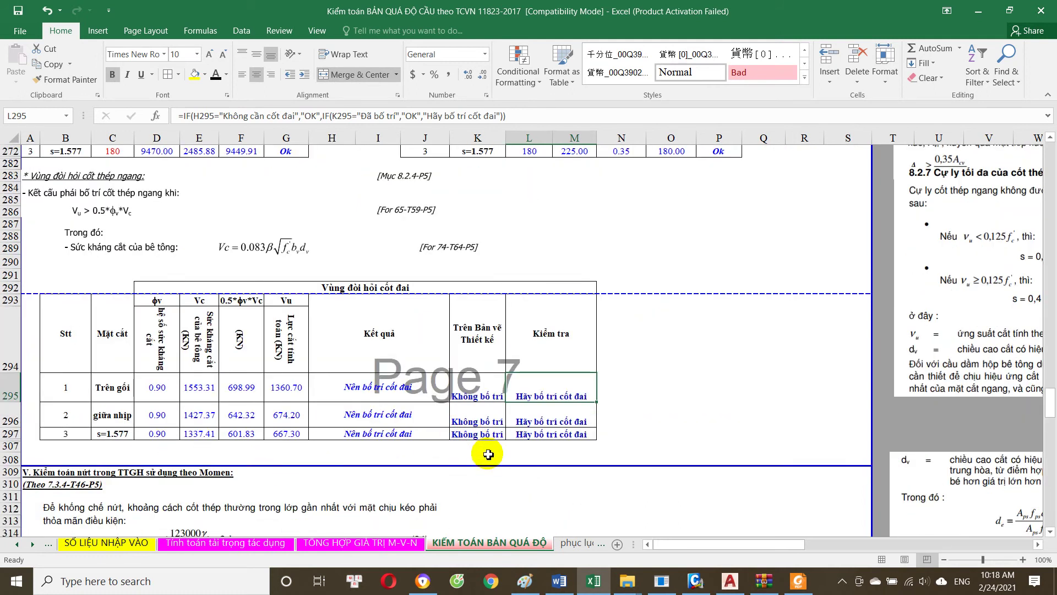
left_click(561, 424)
scroll(347, 413, "up", 3)
scroll(352, 413, "up", 4)
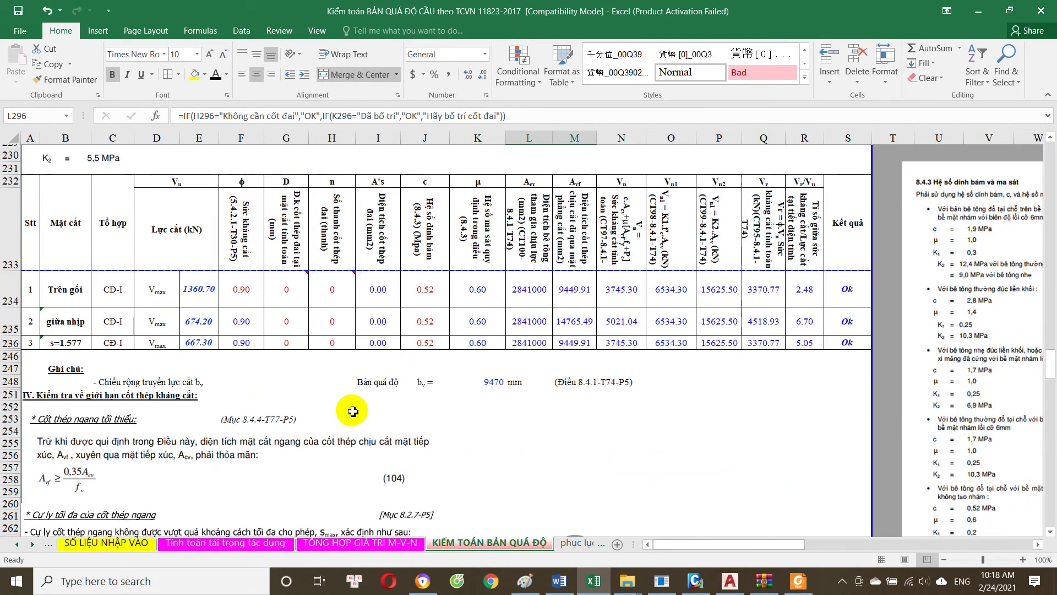
scroll(355, 413, "up", 3)
left_click(293, 401)
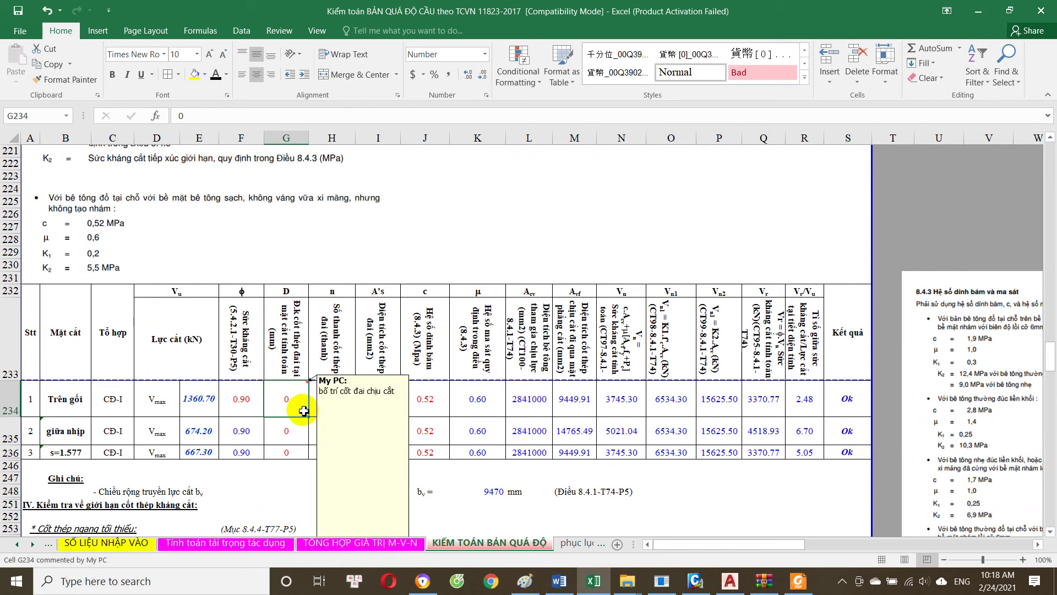
type("1")
left_click(337, 413)
type("0")
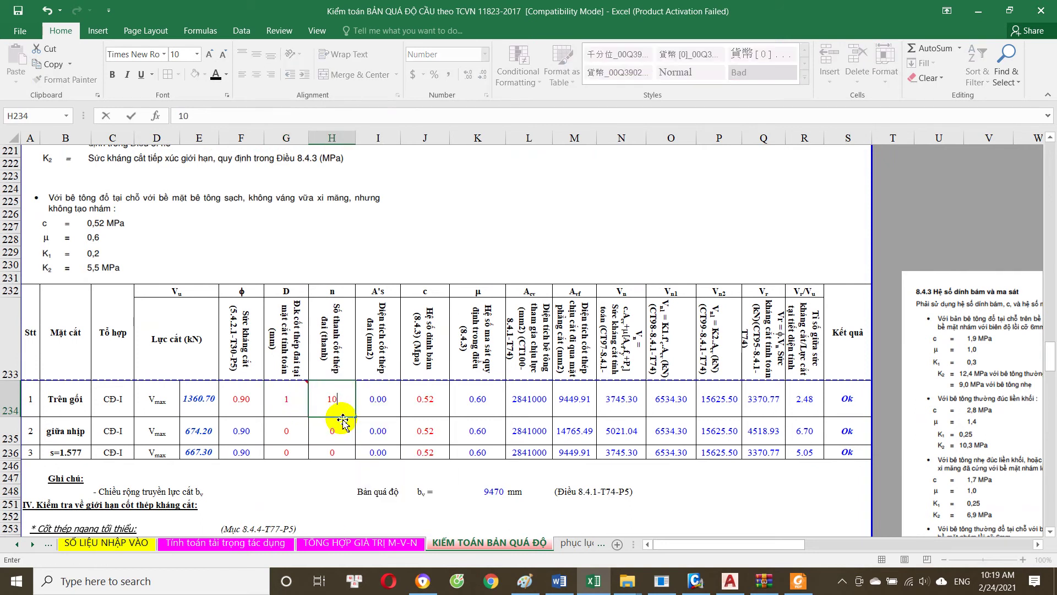
left_click(289, 402)
type("10")
key("Tab")
type("1")
key("ctrl+Return")
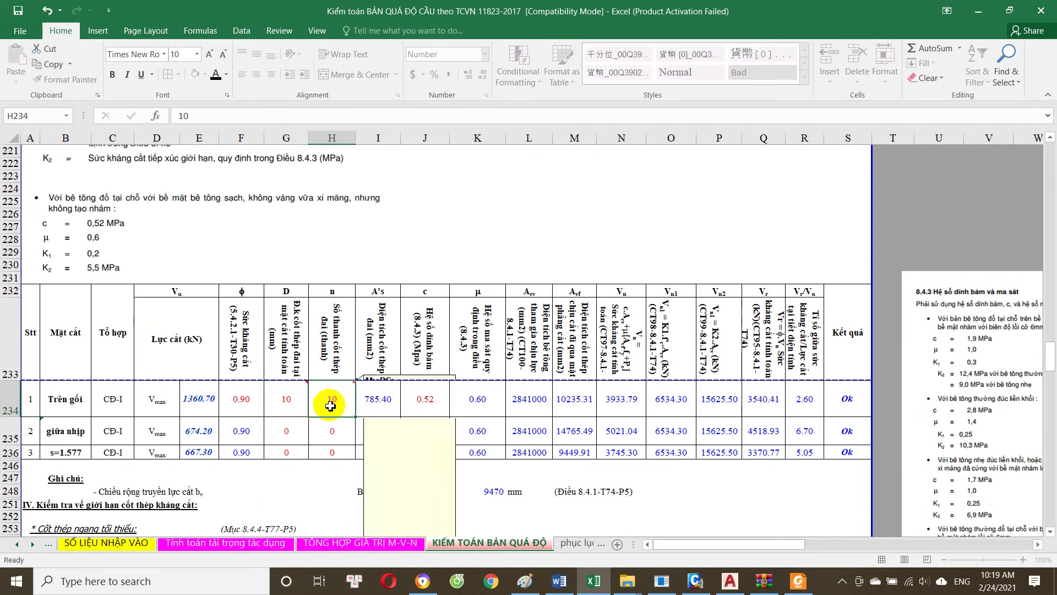
left_click(292, 428)
type("10")
key("Tab")
type("1")
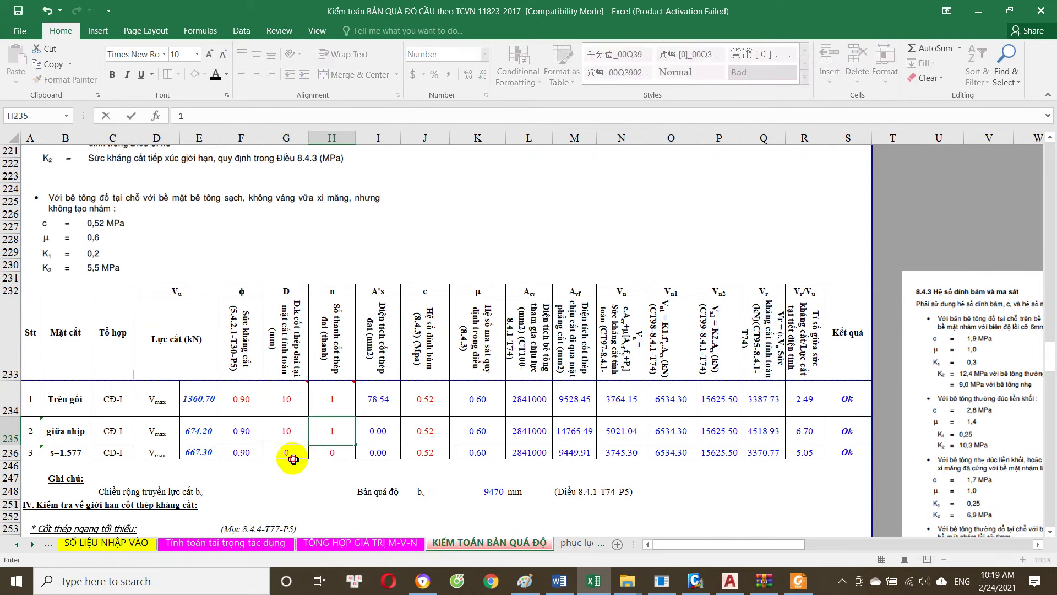
key("Return")
type("10")
key("Tab")
type("1")
key("Down")
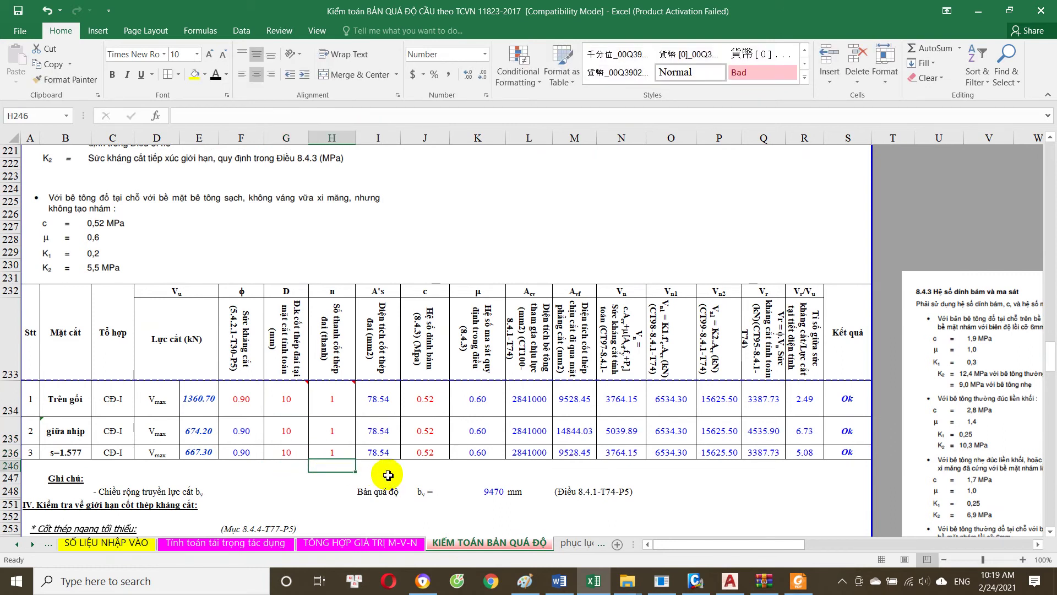
scroll(358, 407, "down", 3)
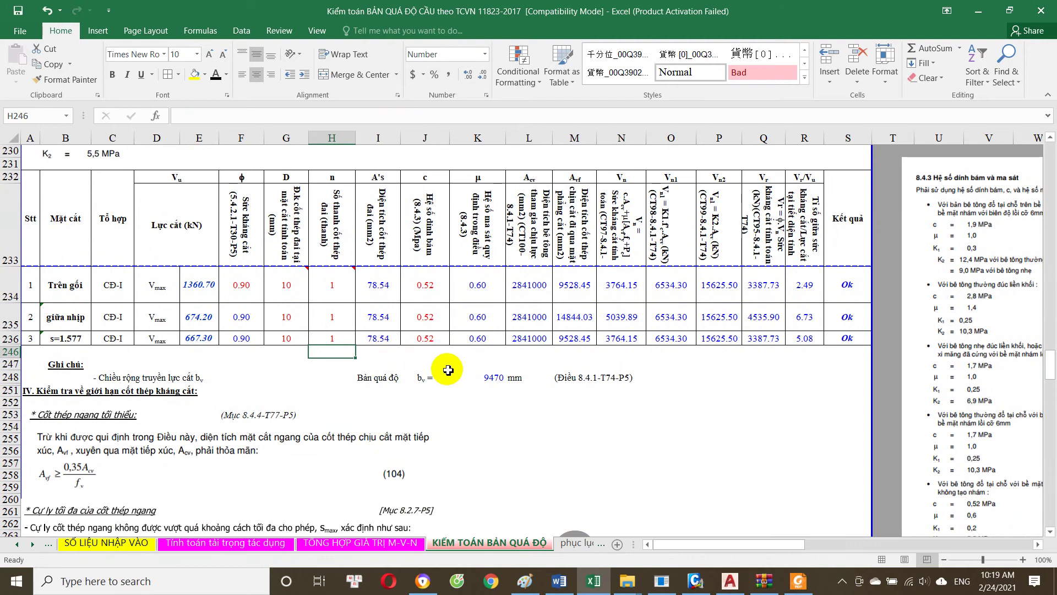
double_click(489, 375)
key("Escape")
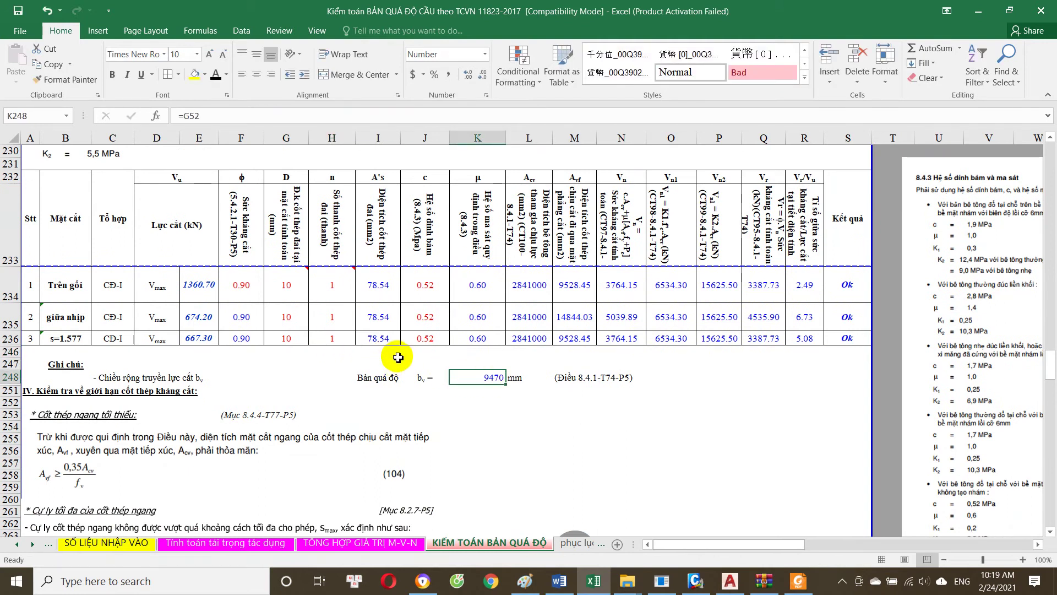
scroll(358, 374, "down", 5)
scroll(424, 405, "down", 2)
scroll(447, 420, "down", 4)
scroll(447, 420, "down", 2)
left_click(472, 333)
left_click(556, 327)
left_click(522, 346)
scroll(620, 358, "up", 3)
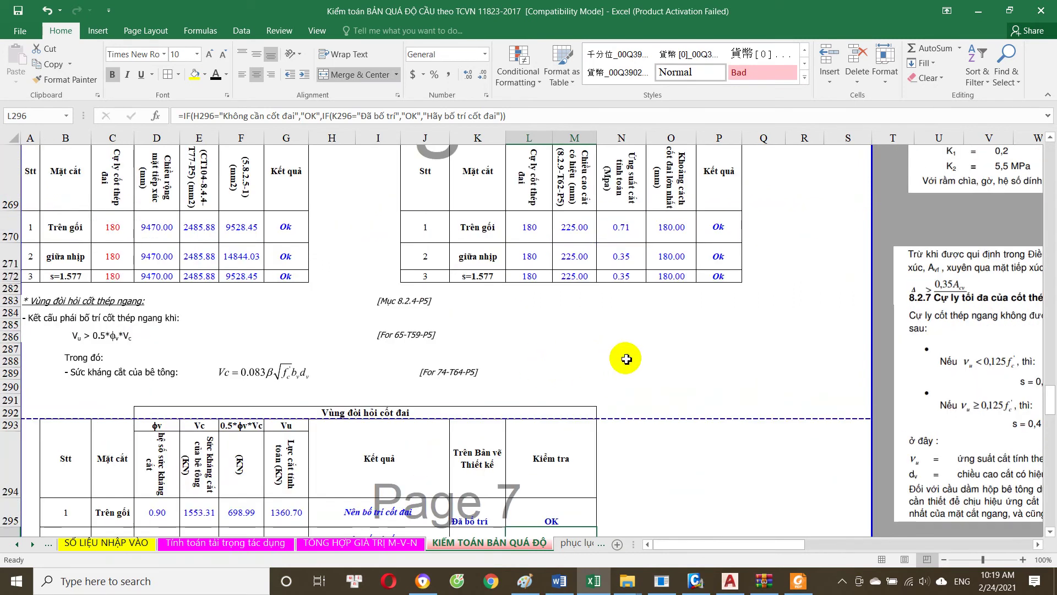
scroll(723, 326, "up", 2)
left_click(718, 303)
left_click(112, 307)
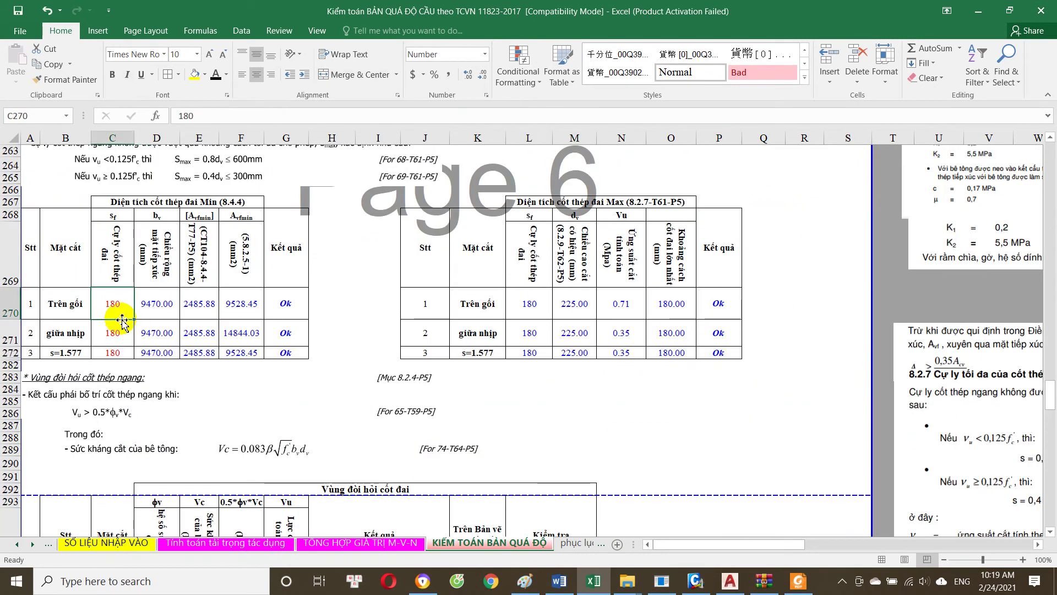
left_click(115, 278)
left_click(120, 305)
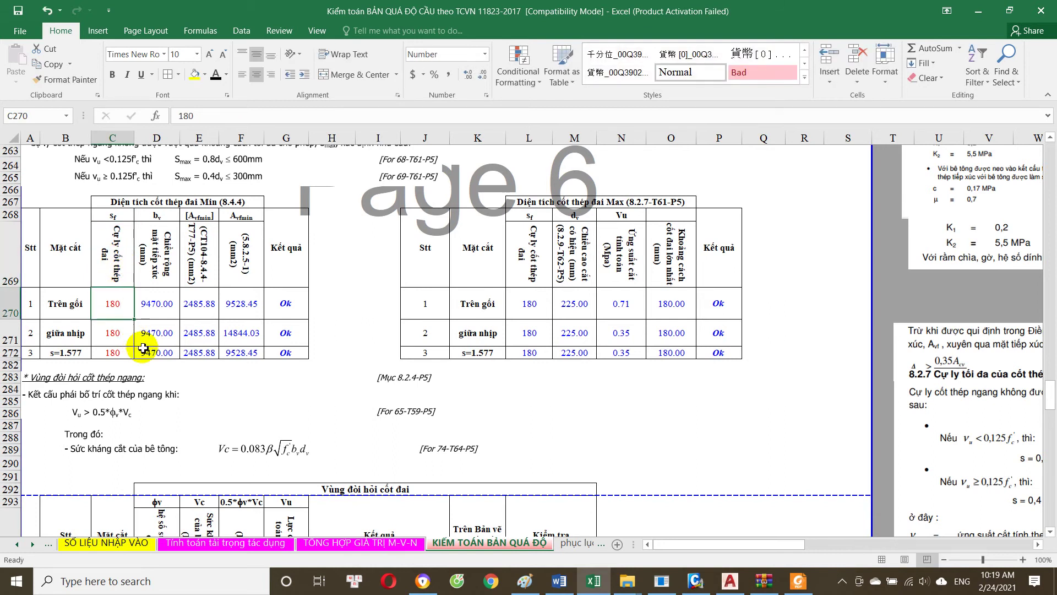
scroll(193, 391, "up", 2)
left_click(669, 410)
scroll(420, 412, "down", 2)
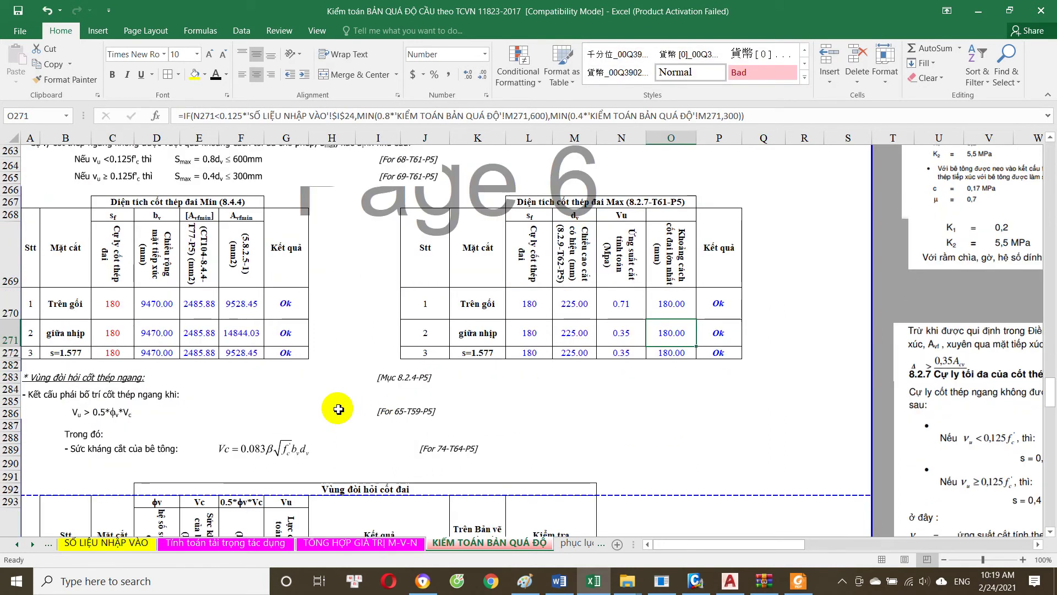
scroll(359, 432, "down", 7)
scroll(354, 441, "down", 1)
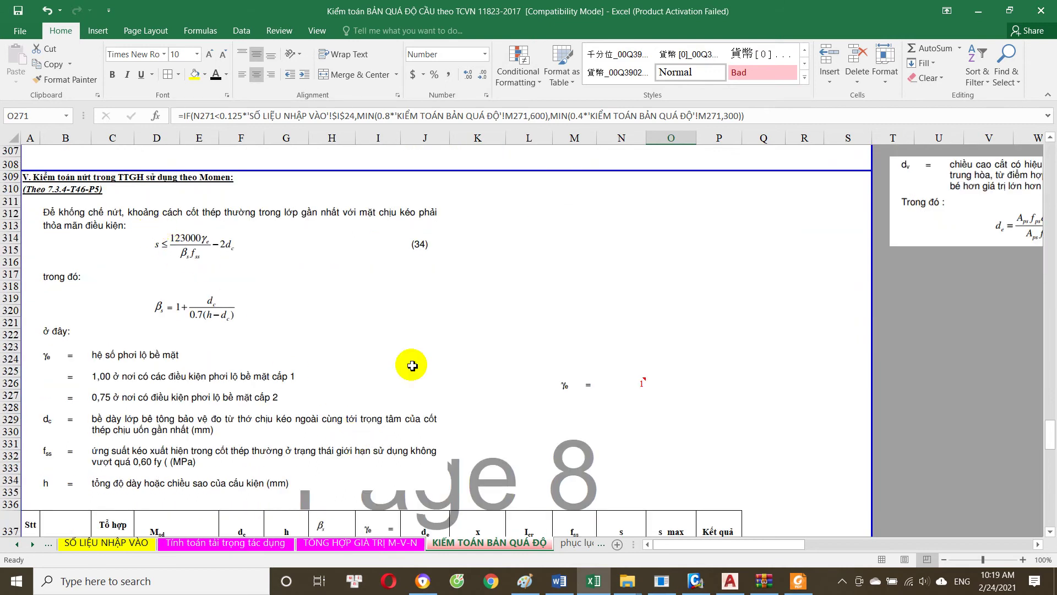
Step: Inspect the support (81.00) and midspan moment formulas in the crack-control table
scroll(405, 397, "down", 5)
scroll(385, 452, "down", 4)
scroll(347, 451, "up", 4)
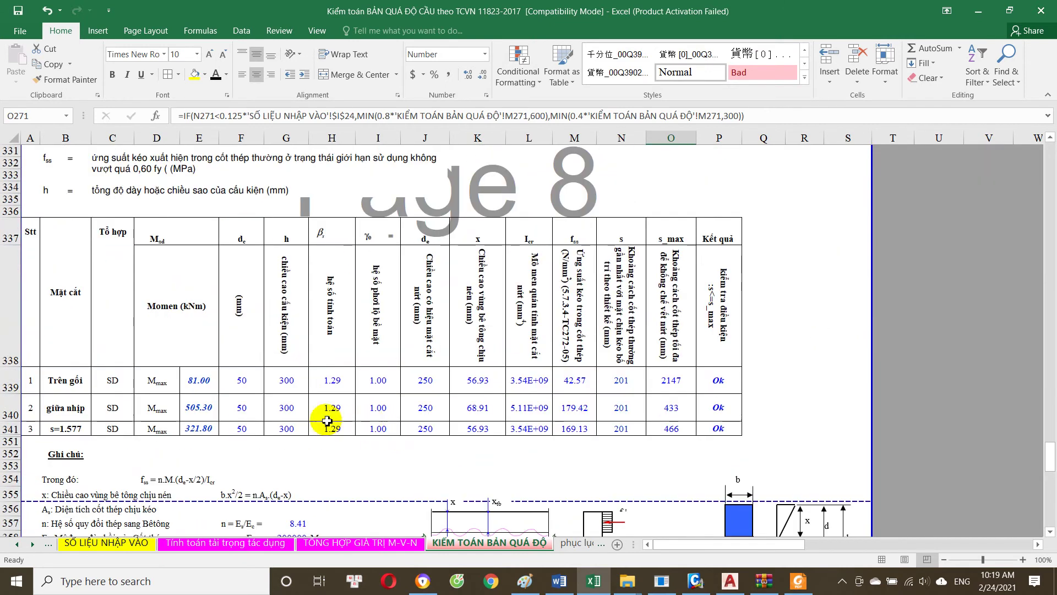
left_click(214, 418)
double_click(206, 381)
key("Escape")
double_click(198, 407)
double_click(205, 381)
left_click(590, 584)
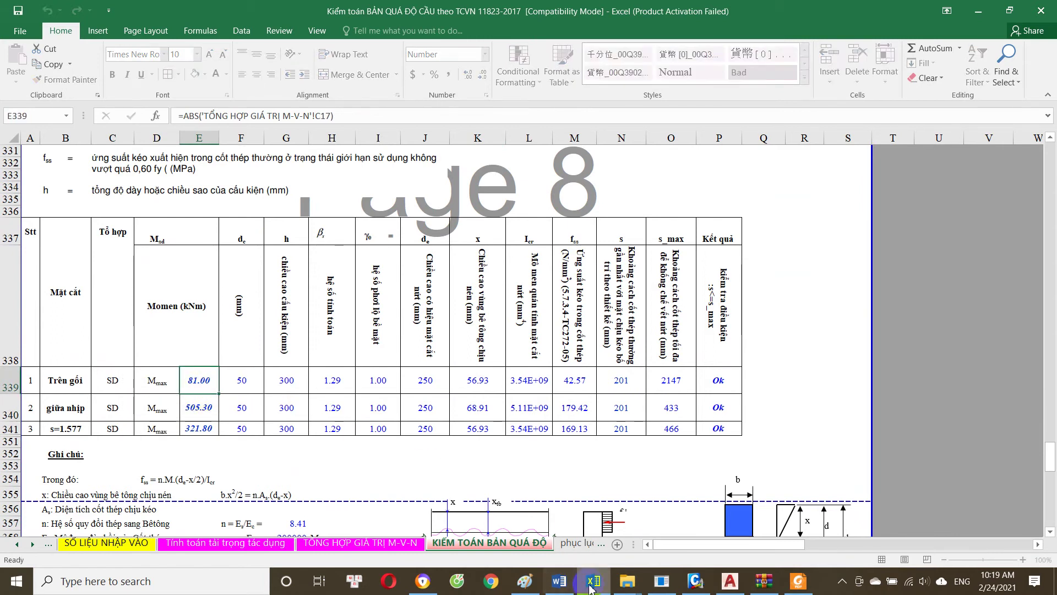
Step: Compare them with the SD combination forces in C17:F19 of the TỔNG HỢP GIÁ TRỊ M-V-N sheet
left_click(234, 543)
key("ctrl+Page_Down")
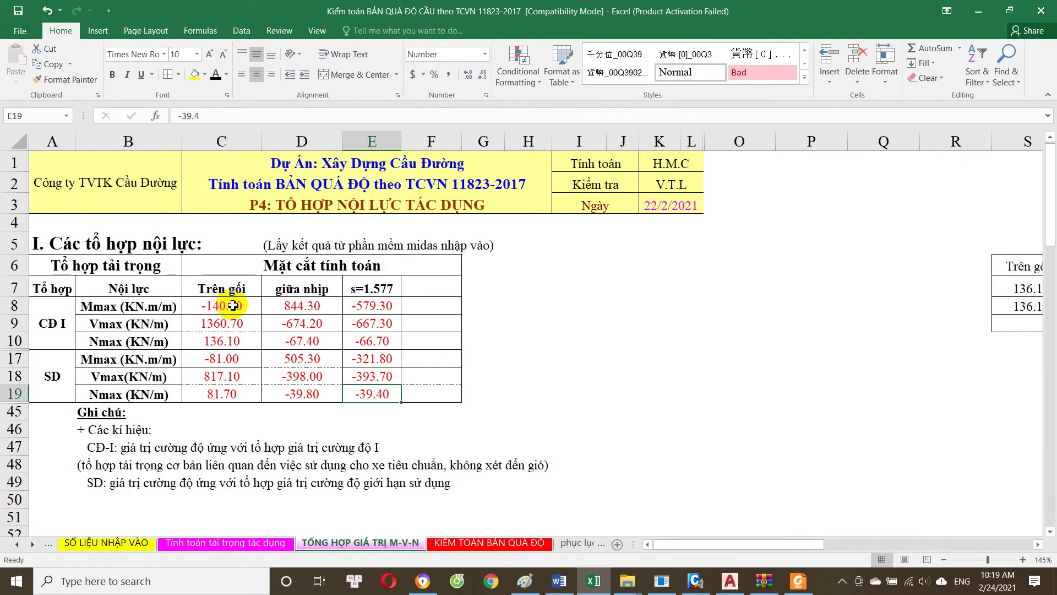
left_click_drag(198, 366, 406, 392)
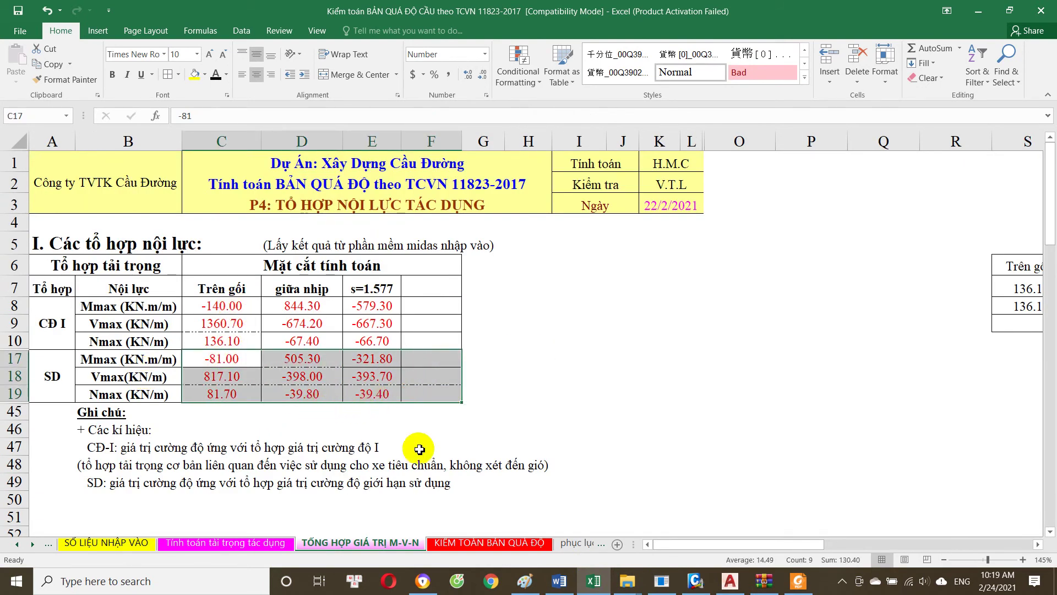
left_click(495, 543)
scroll(212, 243, "down", 1)
scroll(212, 275, "up", 1)
scroll(223, 318, "up", 1)
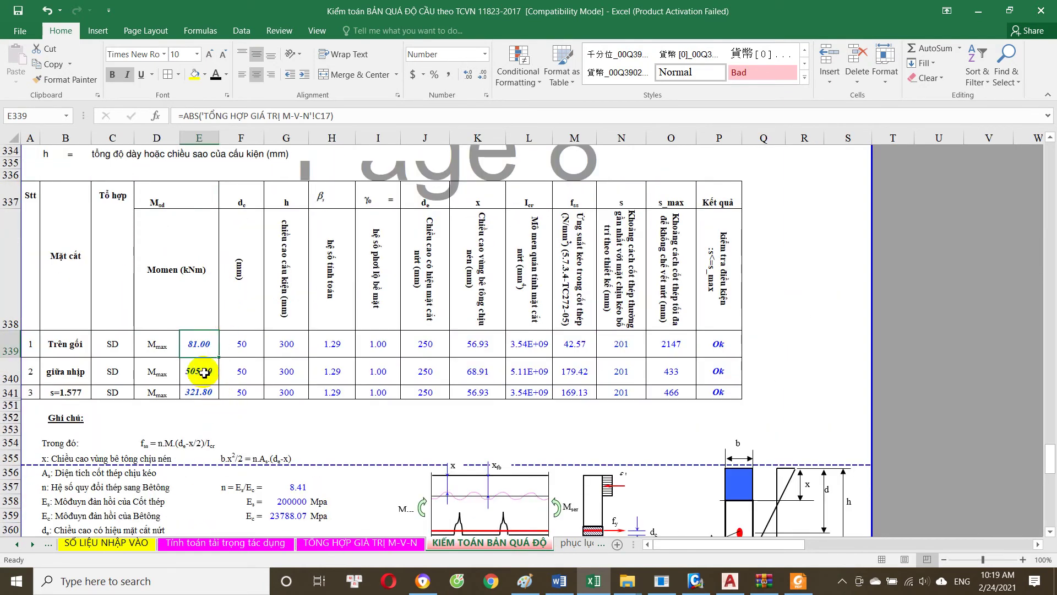
Step: Review the support section's moment, cover depth dc, section height and β factor formulas
double_click(209, 344)
key("Escape")
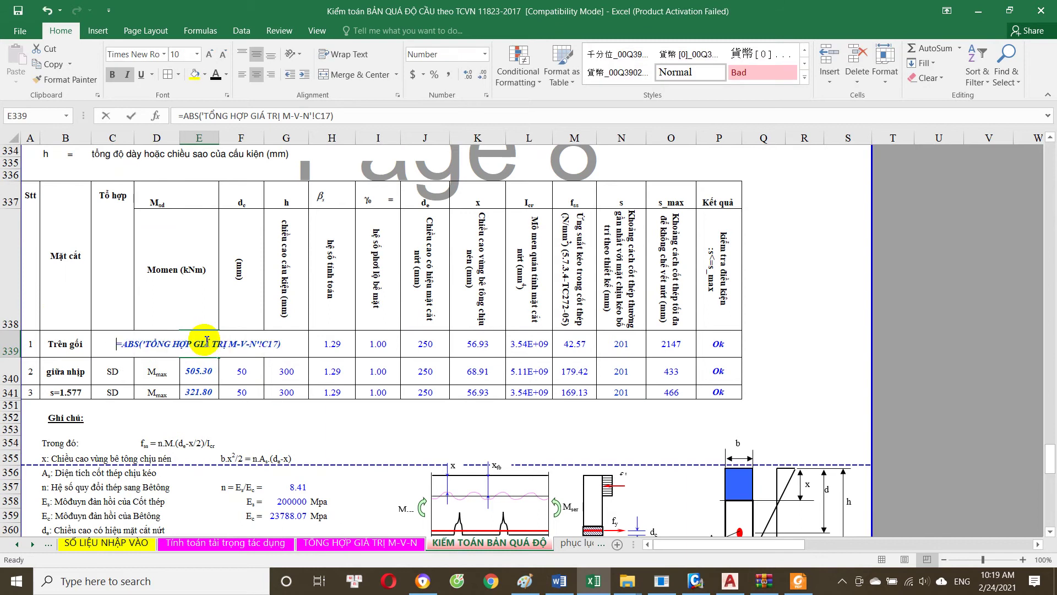
left_click(234, 345)
double_click(270, 345)
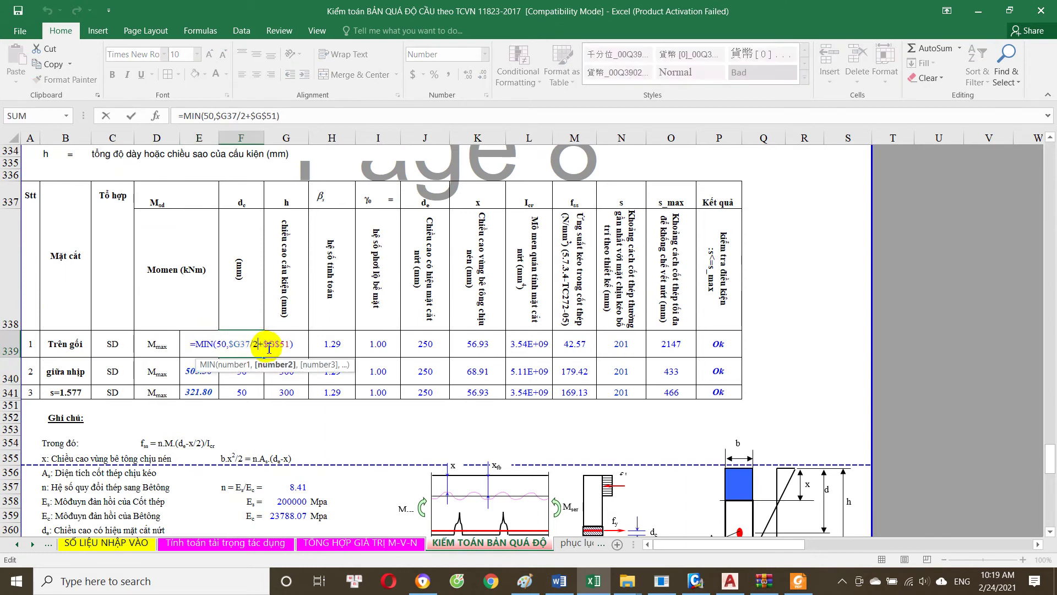
key("Escape")
double_click(285, 344)
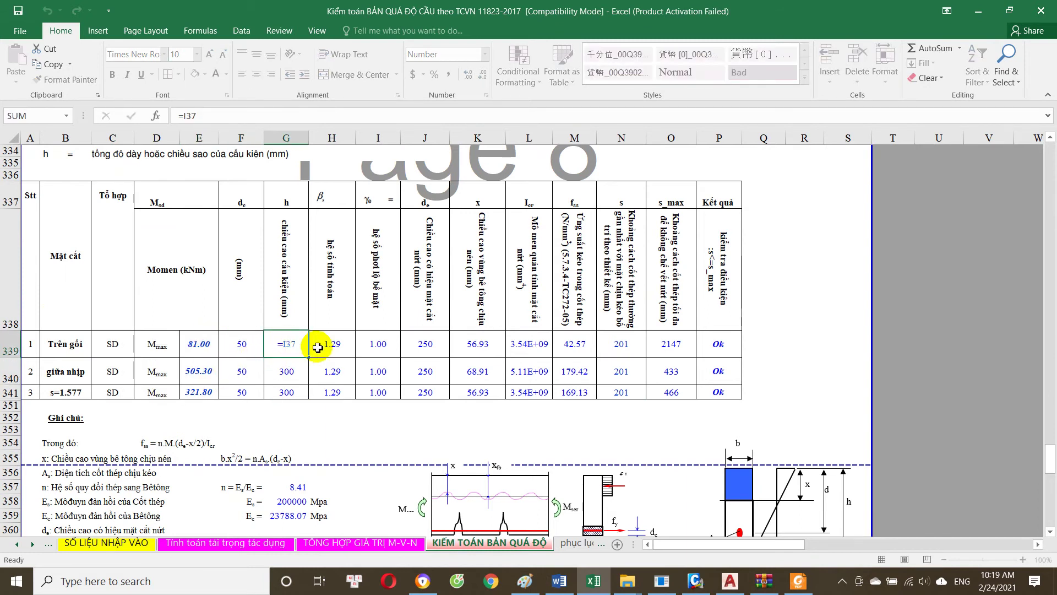
key("Escape")
double_click(333, 346)
key("Escape")
Step: Check the support section's steel stress fss and its Ok/False check formula
left_click(564, 347)
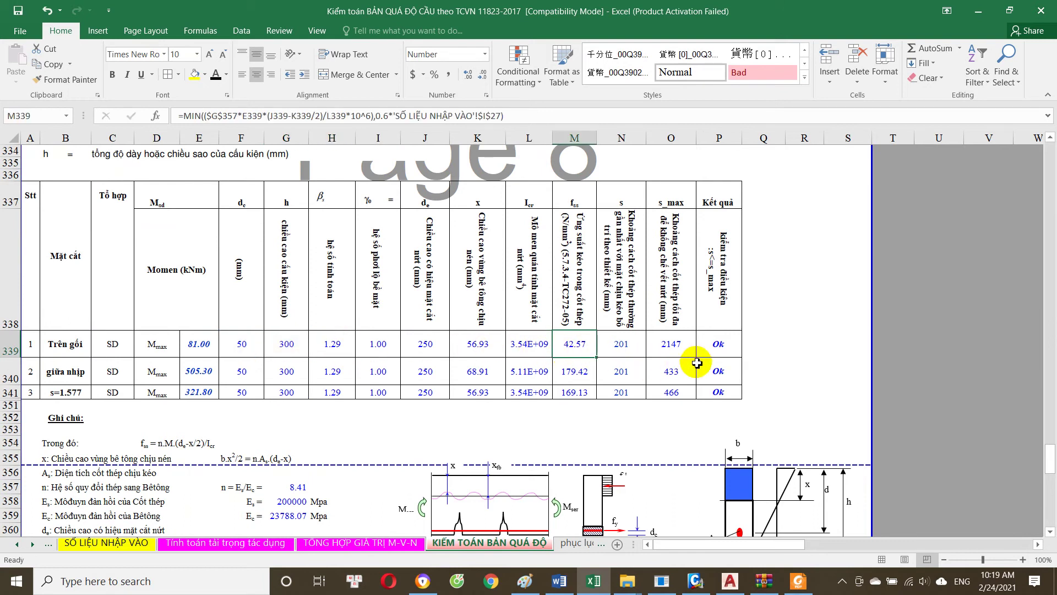
left_click(718, 344)
double_click(718, 343)
key("Escape")
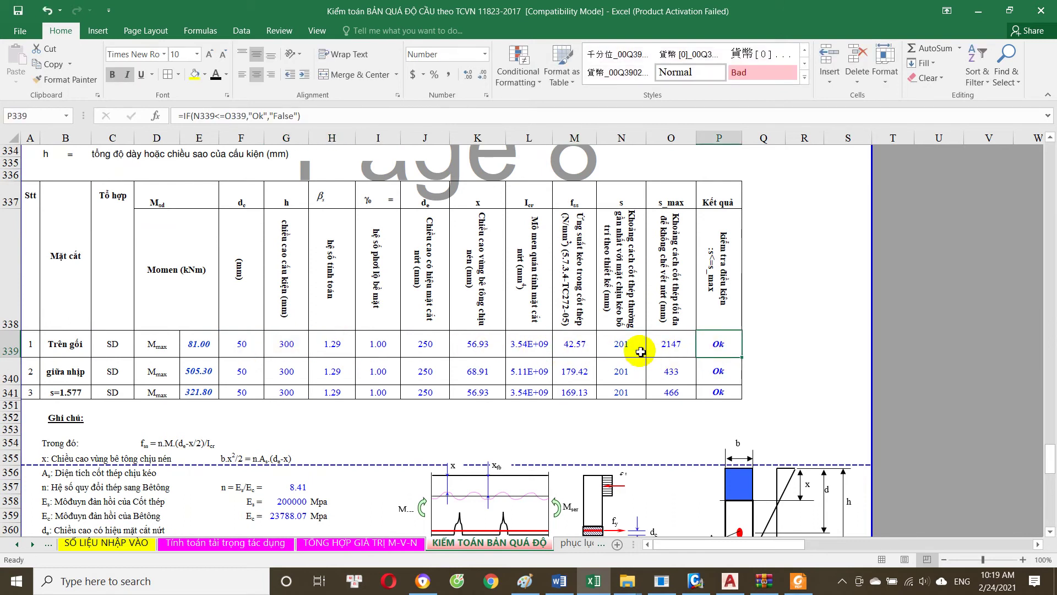
Step: Compare the bar spacing with the maximum spacings (support 2147 mm), then switch to Civil 3D
left_click(641, 351)
left_click(628, 248)
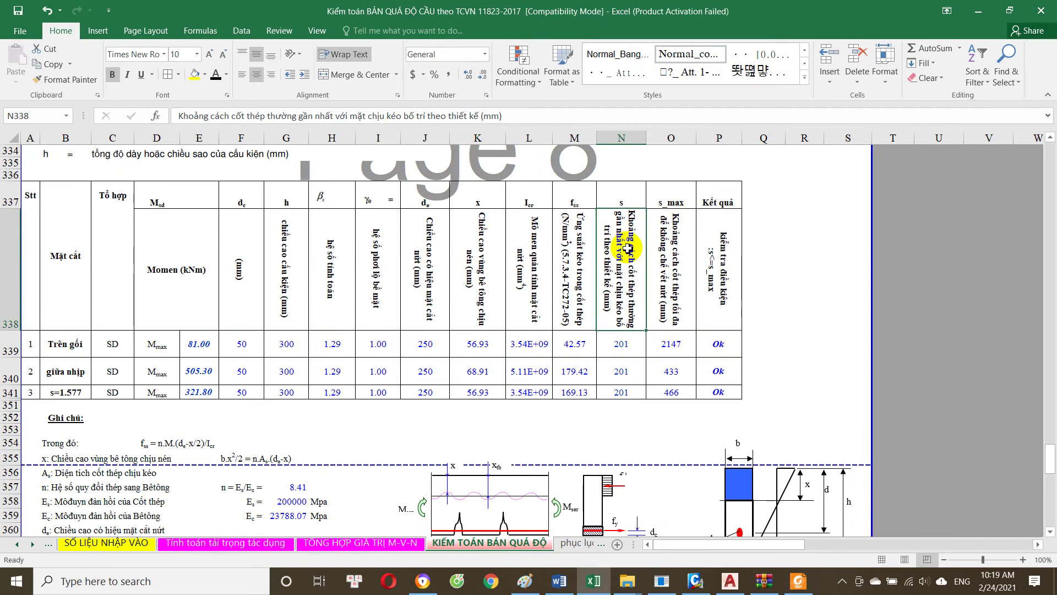
left_click(686, 355)
left_click(683, 371)
left_click(681, 371)
left_click(680, 344)
left_click(681, 371)
left_click(681, 392)
left_click(682, 371)
left_click(687, 349)
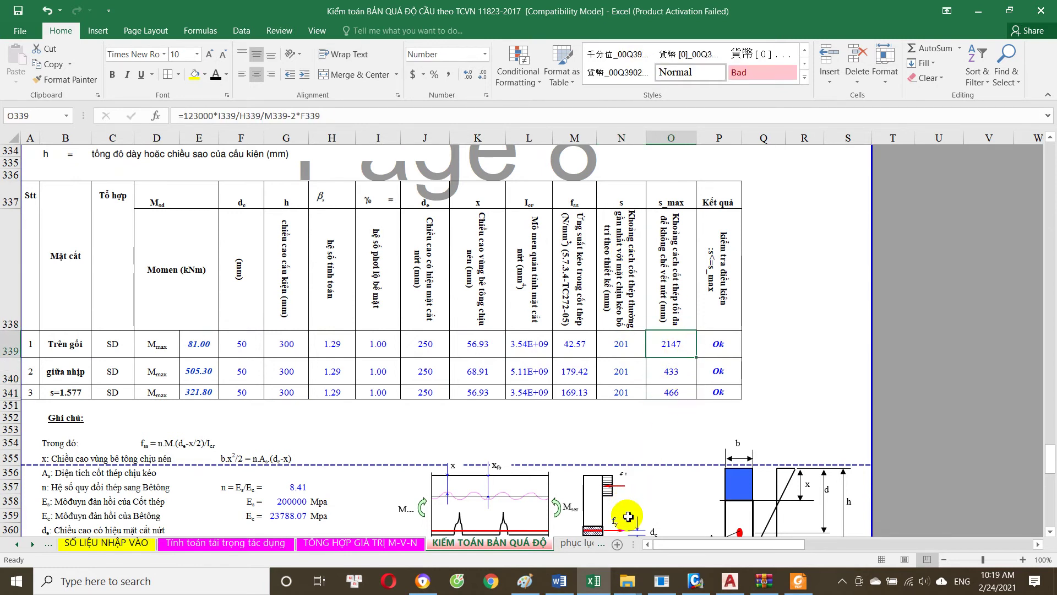
left_click(739, 575)
scroll(605, 336, "up", 3)
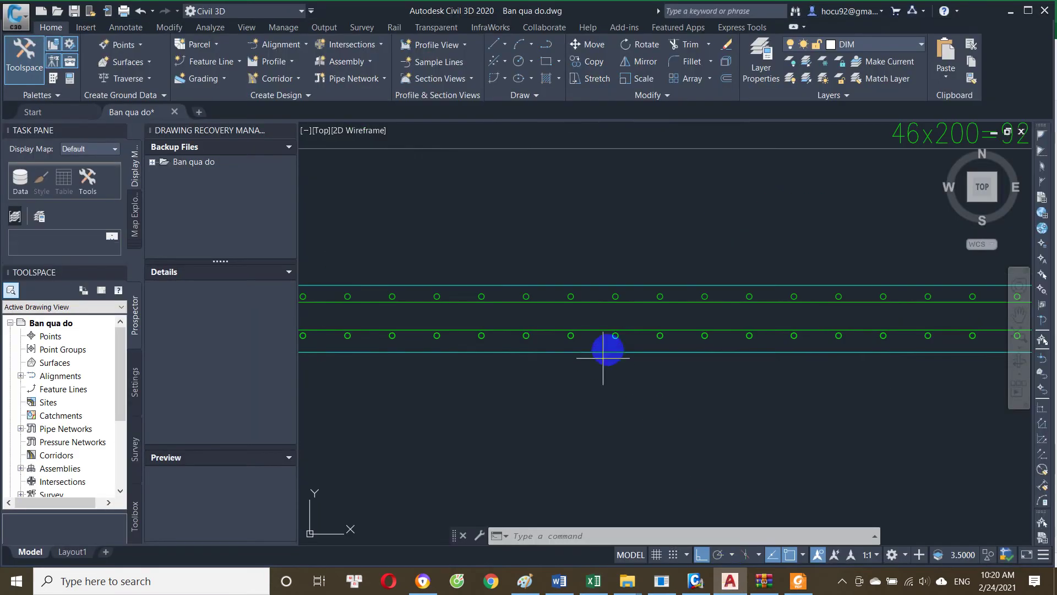
Step: Window-select the bottom- and top-row rebar circles in the slab drawing, then clear the selection
left_click(636, 313)
scroll(641, 325, "up", 4)
left_click(630, 385)
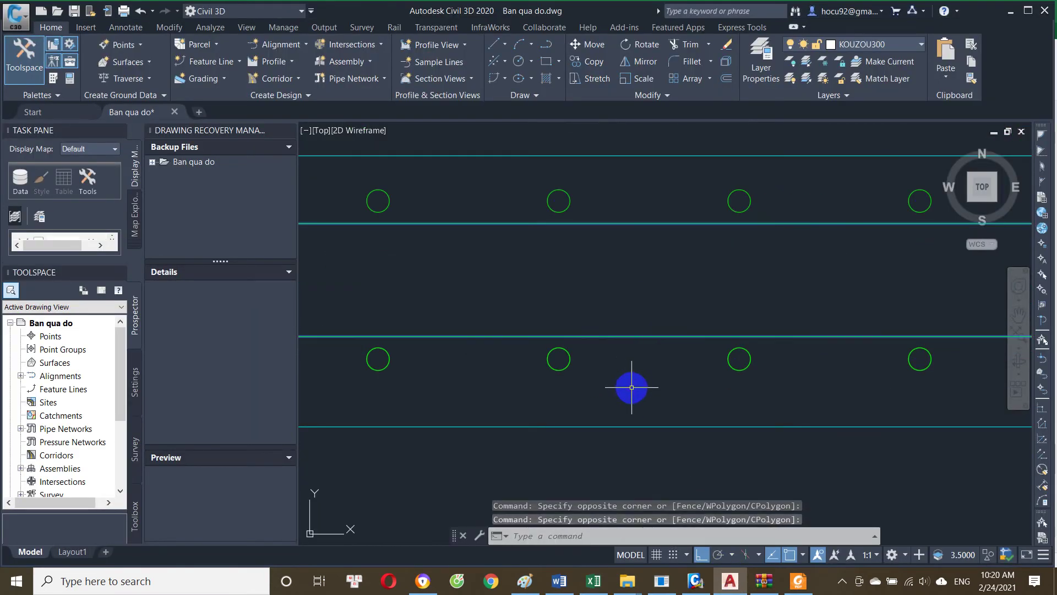
left_click_drag(619, 389, 623, 343)
left_click(551, 255)
left_click(760, 314)
key("Escape")
Step: Window-select more rebar circles near the bars and top row, then return to Excel
left_click(639, 353)
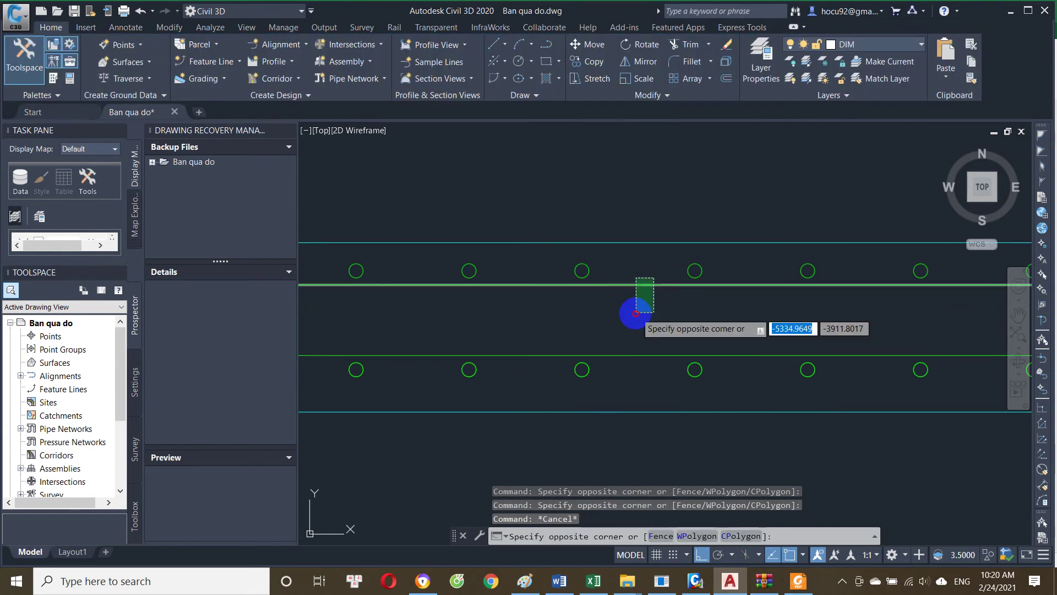
left_click(612, 382)
key("Escape")
left_click(556, 263)
left_click(705, 292)
key("Escape")
left_click(570, 270)
left_click(644, 302)
key("Escape")
left_click(595, 581)
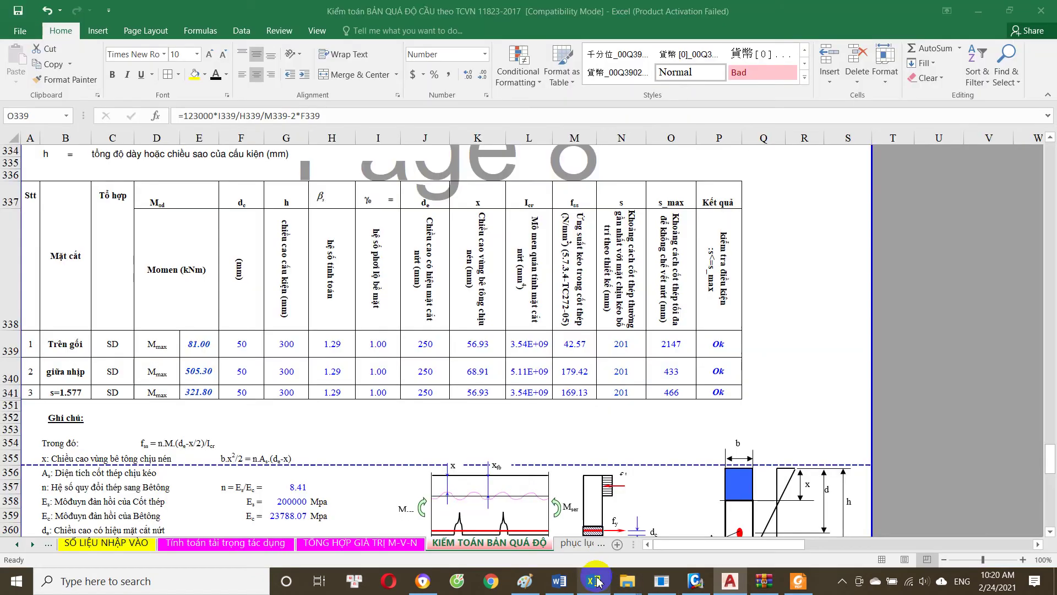
Step: View the support maximum spacing (O339) and bar spacing (N339) formulas, then switch to MIDAS/Civil
double_click(684, 343)
key("Escape")
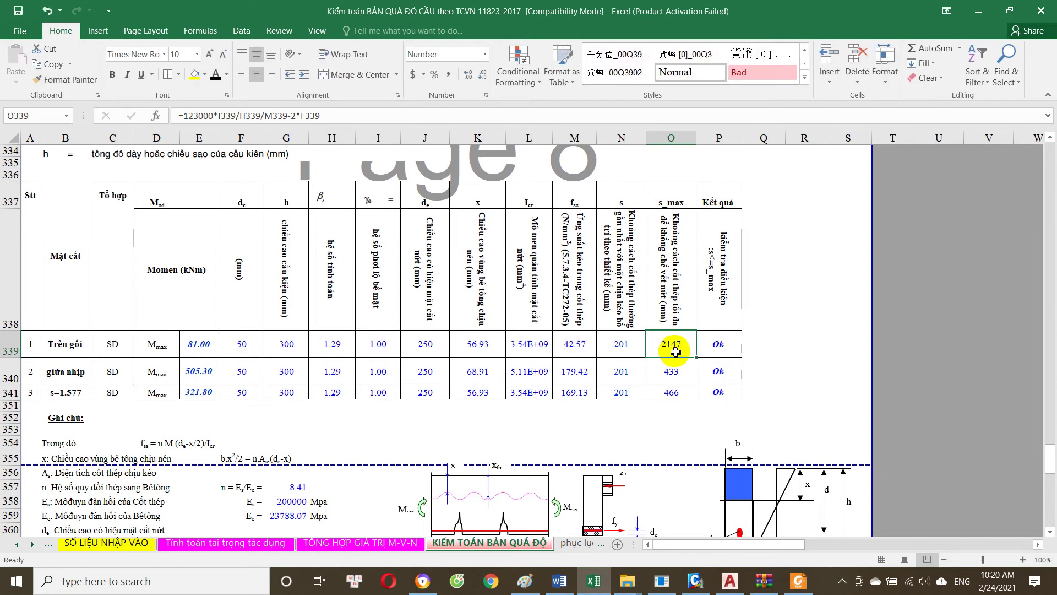
double_click(630, 343)
key("Escape")
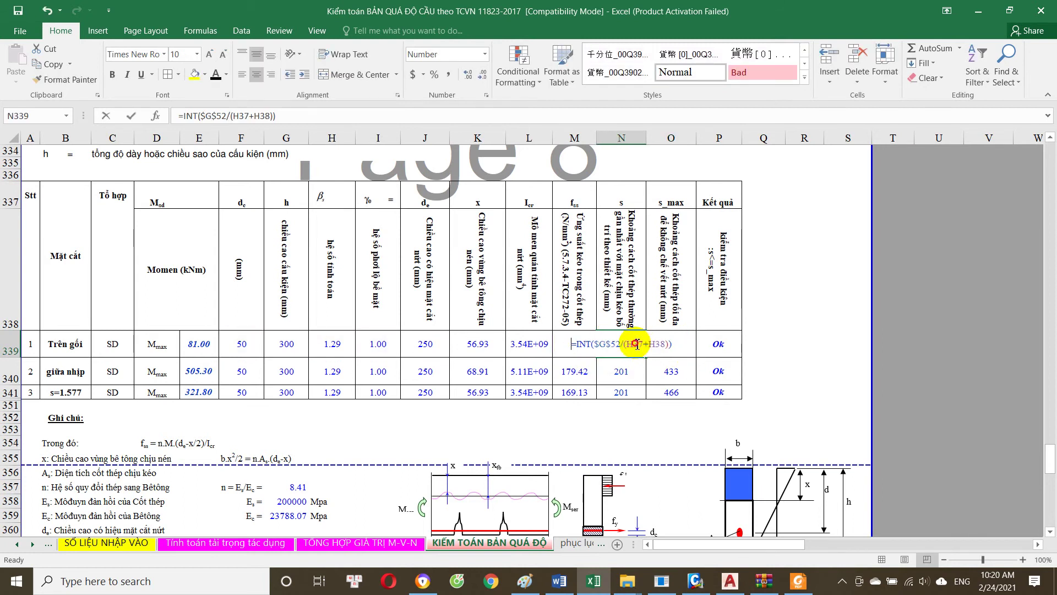
left_click(696, 581)
scroll(642, 247, "down", 3)
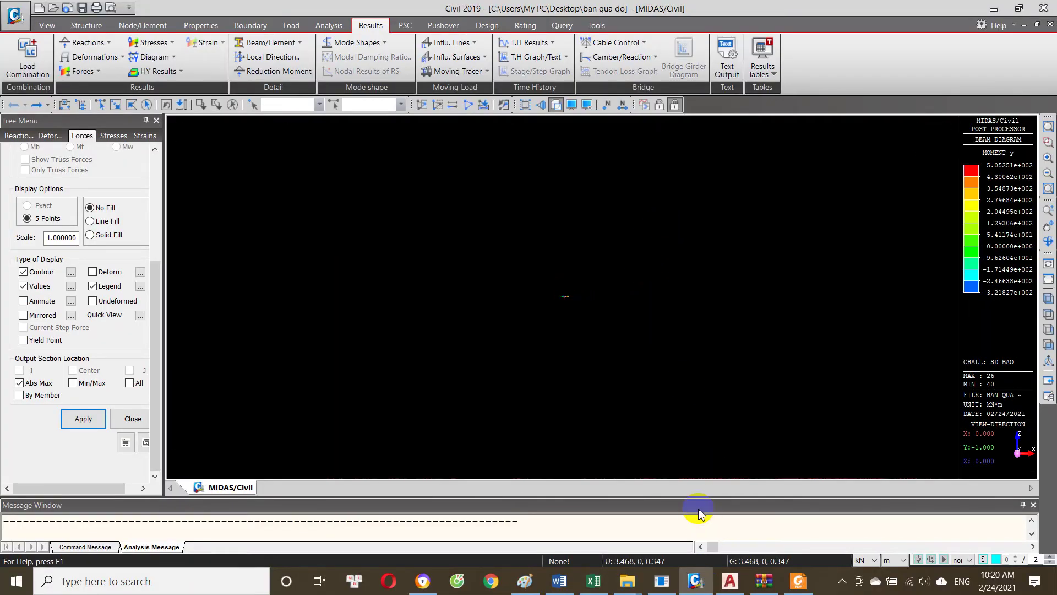
Step: Zoom out of the MIDAS/Civil moment diagram, then zoom into the Civil 3D rebar mesh plan
scroll(583, 328, "down", 3)
key("alt+Tab")
scroll(516, 350, "down", 5)
scroll(736, 361, "down", 3)
scroll(760, 382, "down", 2)
scroll(672, 366, "down", 3)
scroll(732, 224, "up", 10)
scroll(760, 245, "up", 2)
scroll(705, 288, "down", 1)
key("Escape")
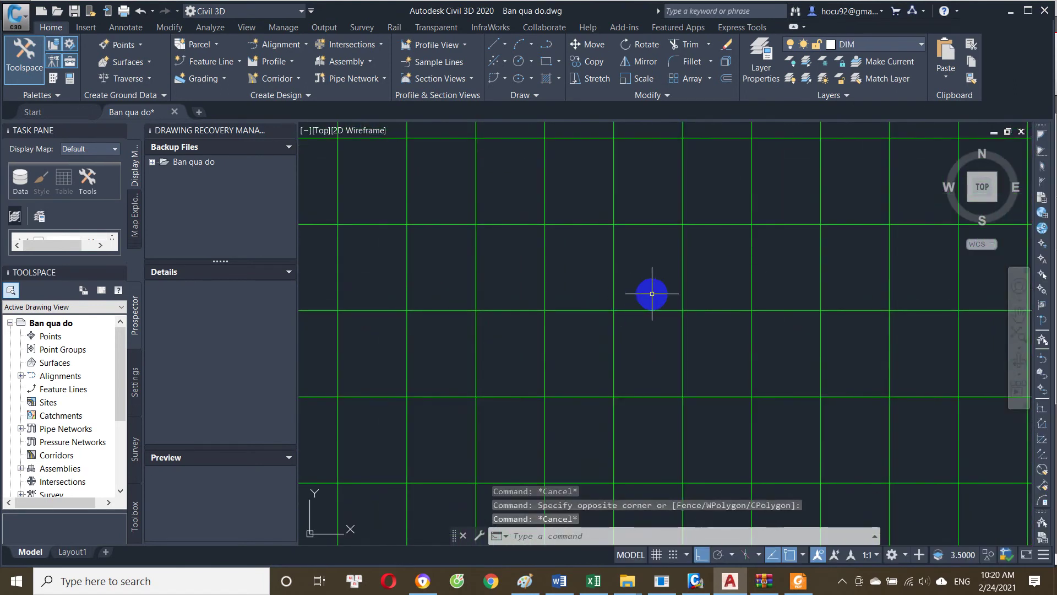
Step: Measure the rebar mesh spacing with DLI, then cancel without placing a dimension
type("dli")
key("Return")
left_click(623, 287)
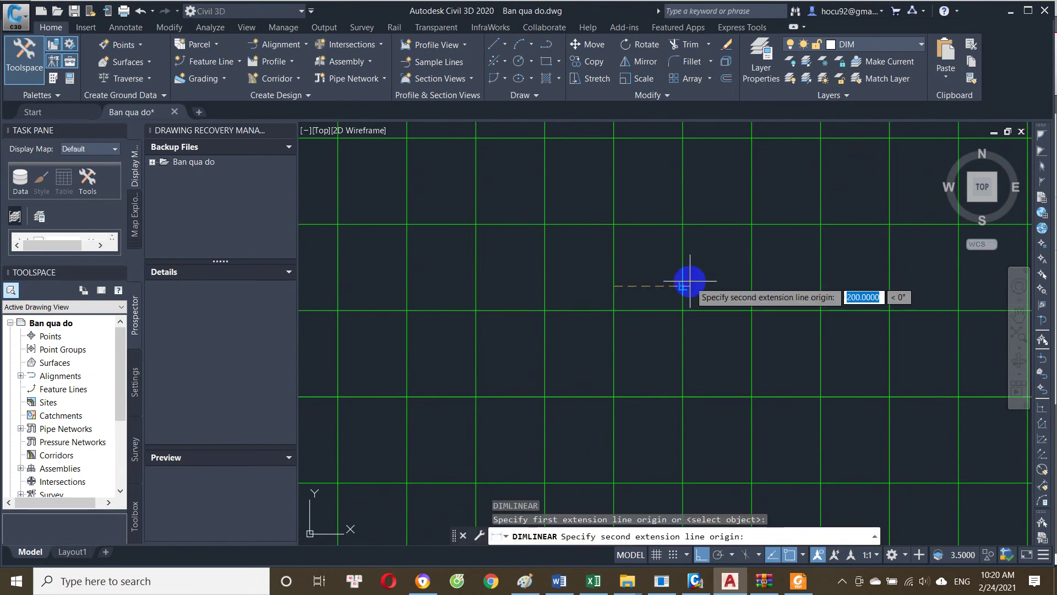
left_click(685, 284)
key("Escape")
Step: Re-measure the spacing between bars without keeping it, zoom out, and return to Excel
key("Return")
left_click(655, 308)
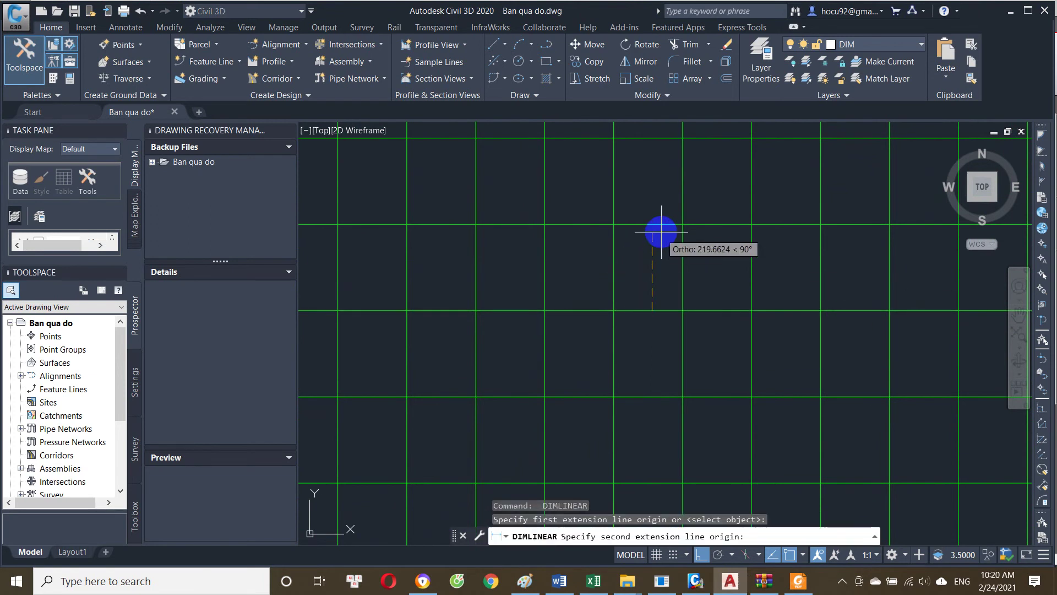
left_click(681, 229)
key("Escape")
scroll(655, 292, "down", 5)
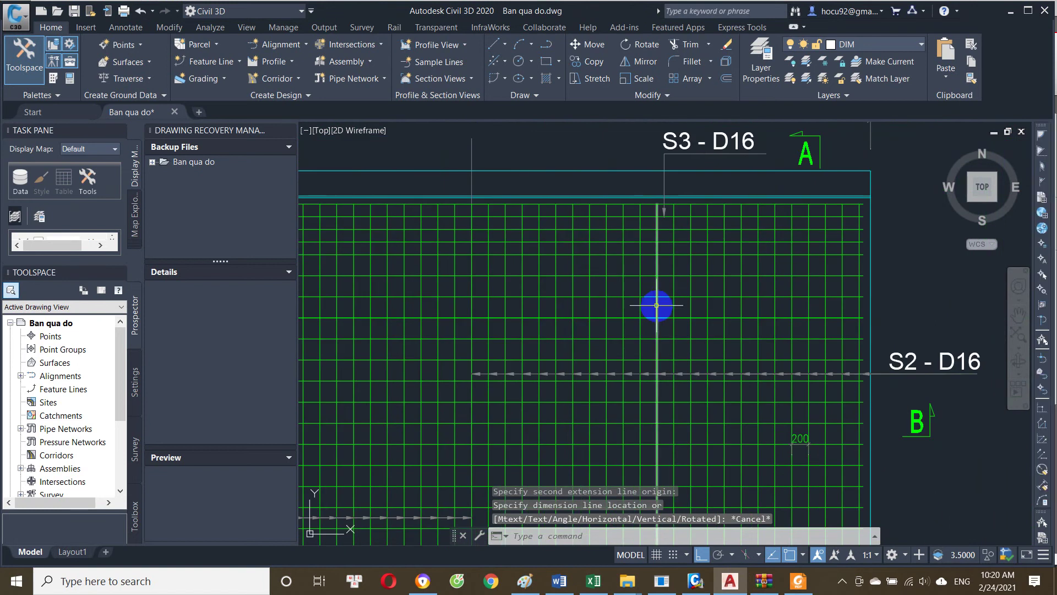
scroll(589, 372, "down", 1)
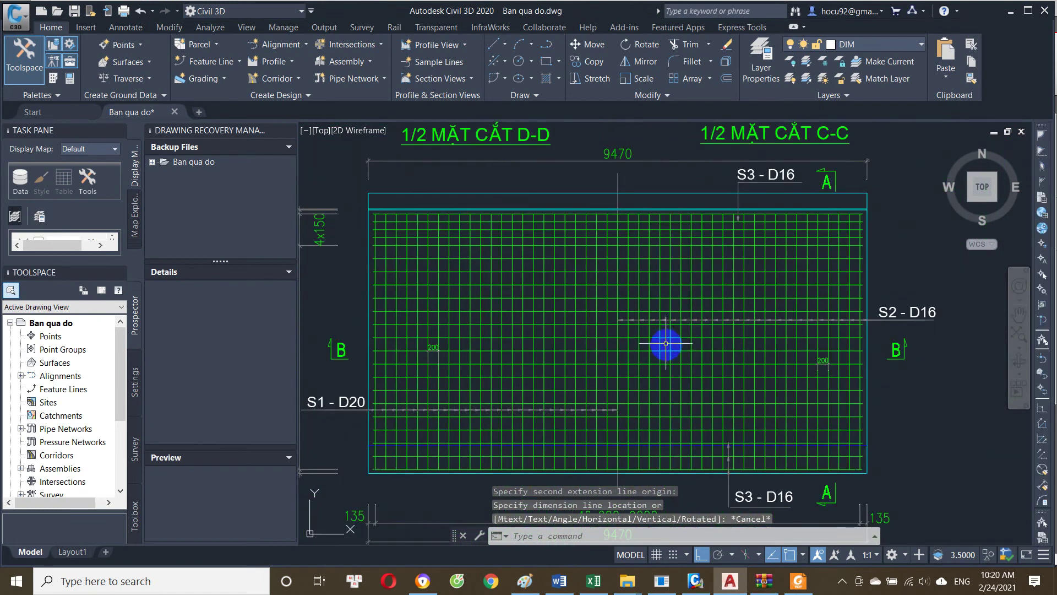
left_click(593, 581)
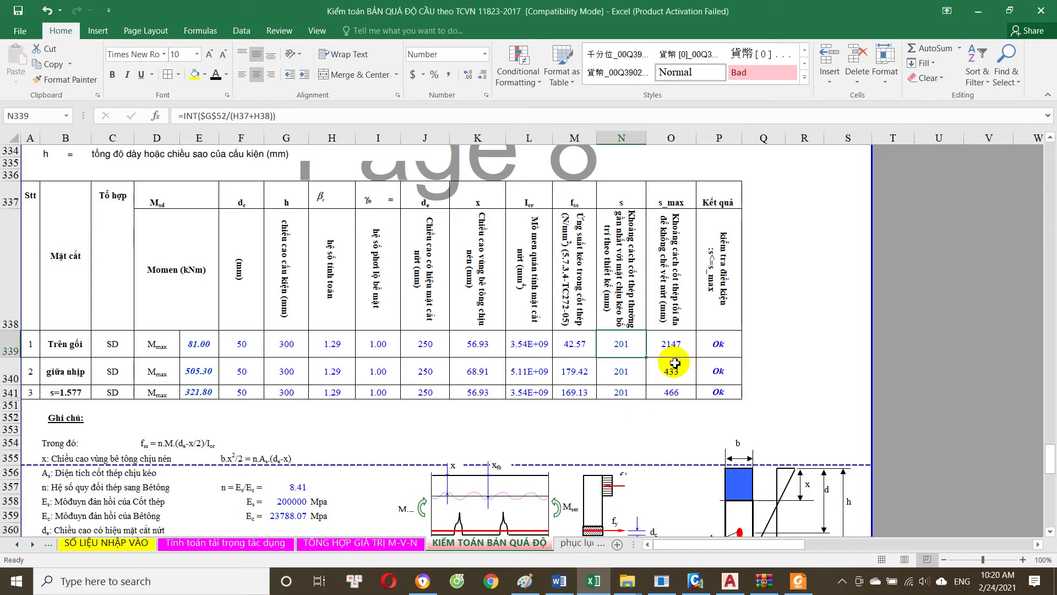
Step: Inspect the support and midspan maximum-spacing formulas in O339 and O340, then return to Civil 3D
left_click(685, 348)
double_click(684, 351)
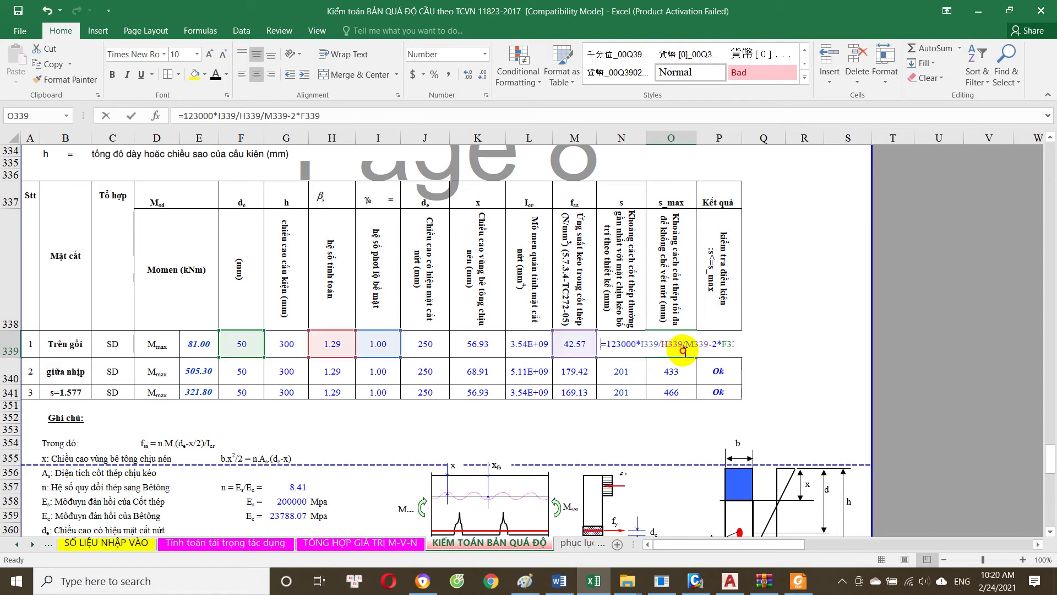
left_click(683, 363)
double_click(684, 363)
key("Escape")
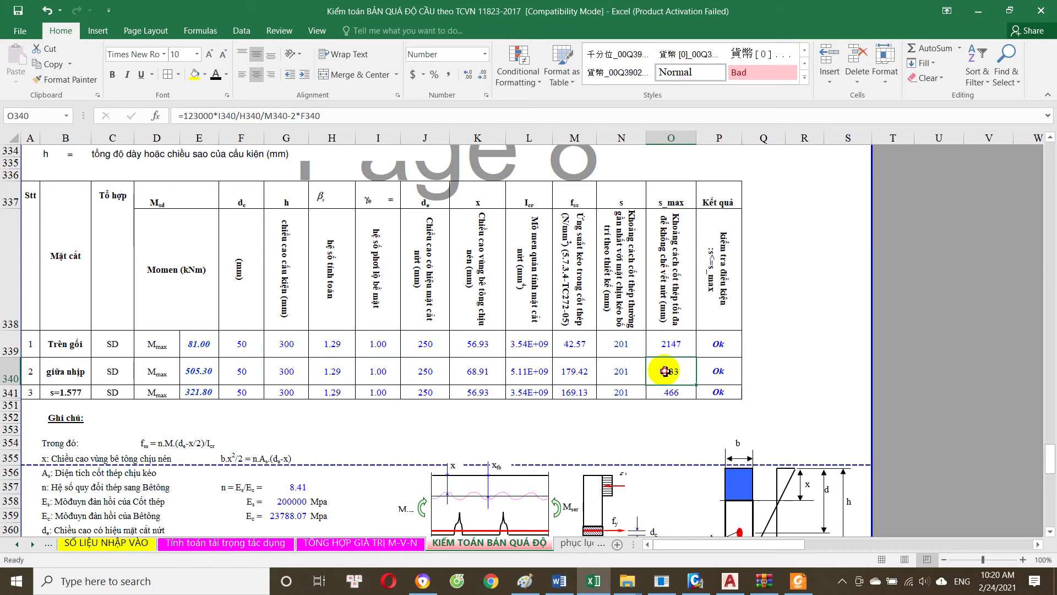
double_click(666, 371)
key("Escape")
left_click(730, 581)
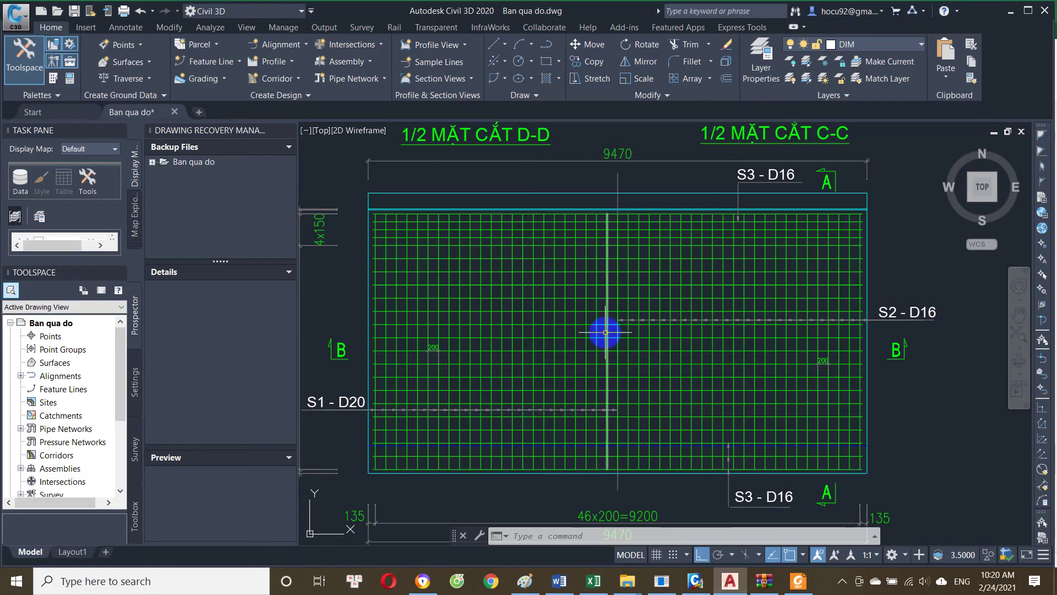
Step: Measure the spacing between two neighbouring grid bars with DLI, without placing a dimension
type("dli")
key("Return")
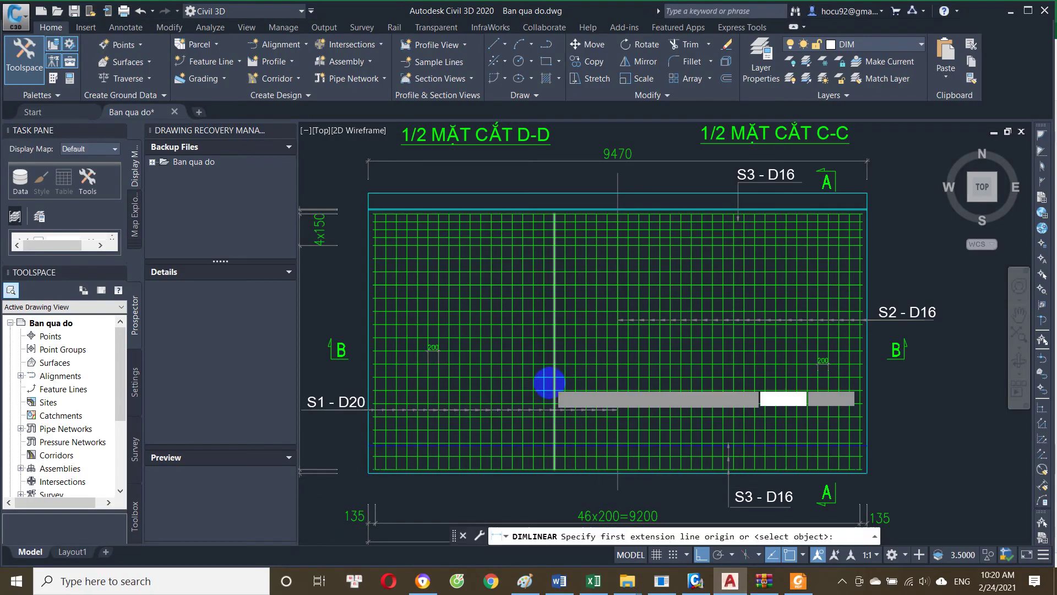
scroll(539, 364, "up", 5)
left_click(527, 353)
left_click(565, 353)
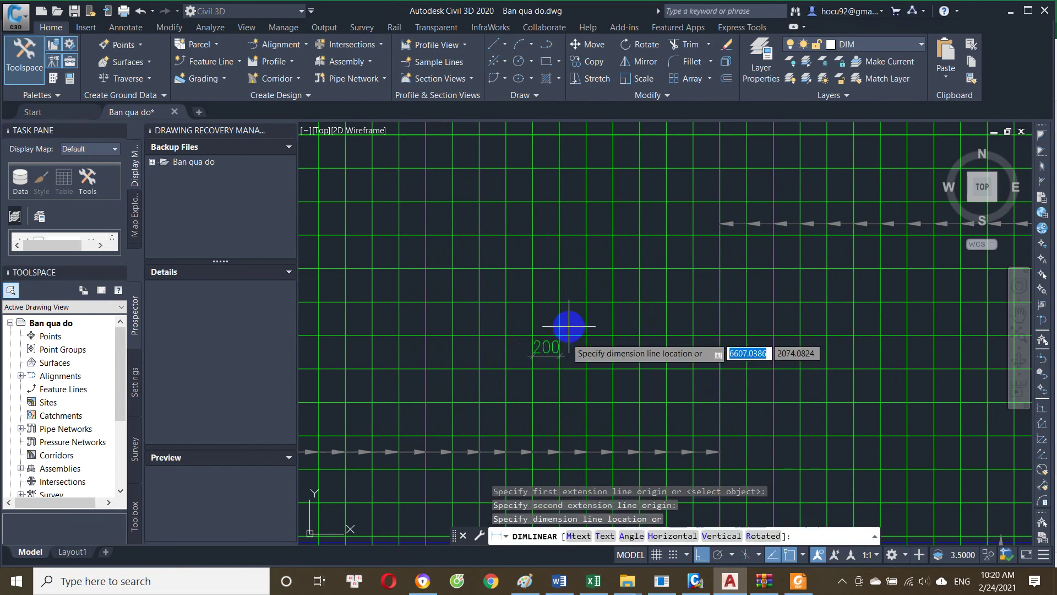
key("Escape")
Step: Re-measure another bar spacing without placing a dimension, then return to the Excel sheet
key("Return")
left_click(548, 333)
key("Escape")
key("Return")
left_click(548, 343)
left_click(590, 330)
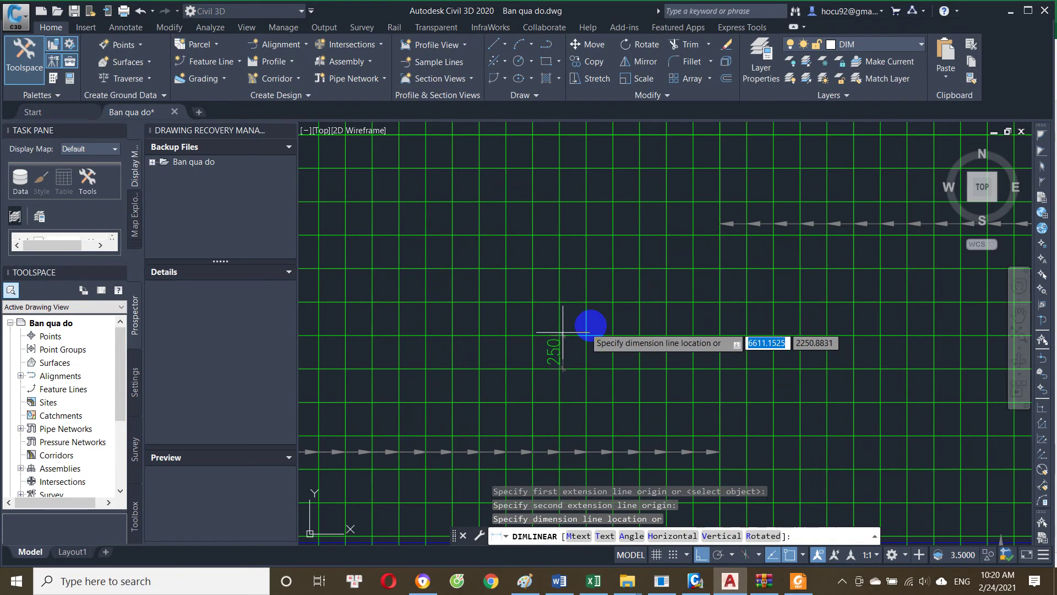
key("Escape")
left_click(593, 580)
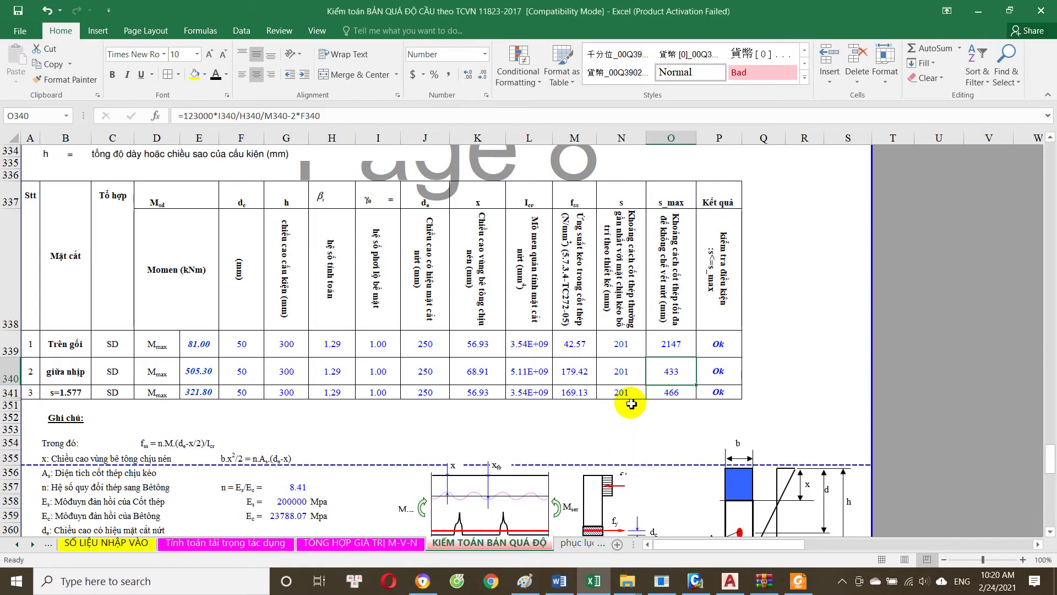
Step: Inspect the s_max, Ok-check and bar-spacing formulas in row 341 unchanged, then go back to Civil 3D
scroll(650, 391, "down", 1)
double_click(678, 356)
left_click(159, 396)
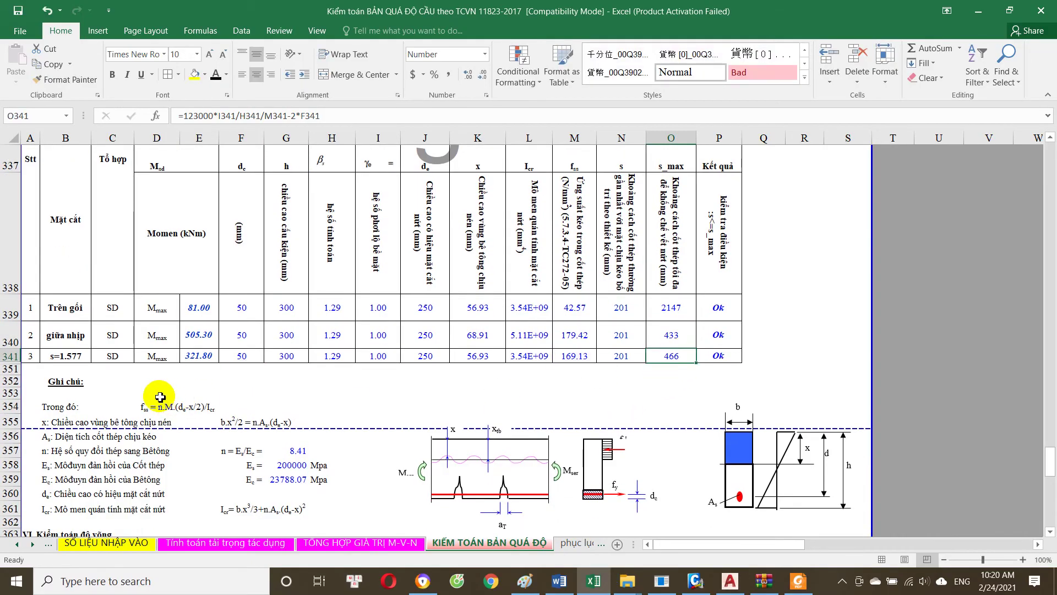
left_click(735, 357)
double_click(735, 357)
key("Escape")
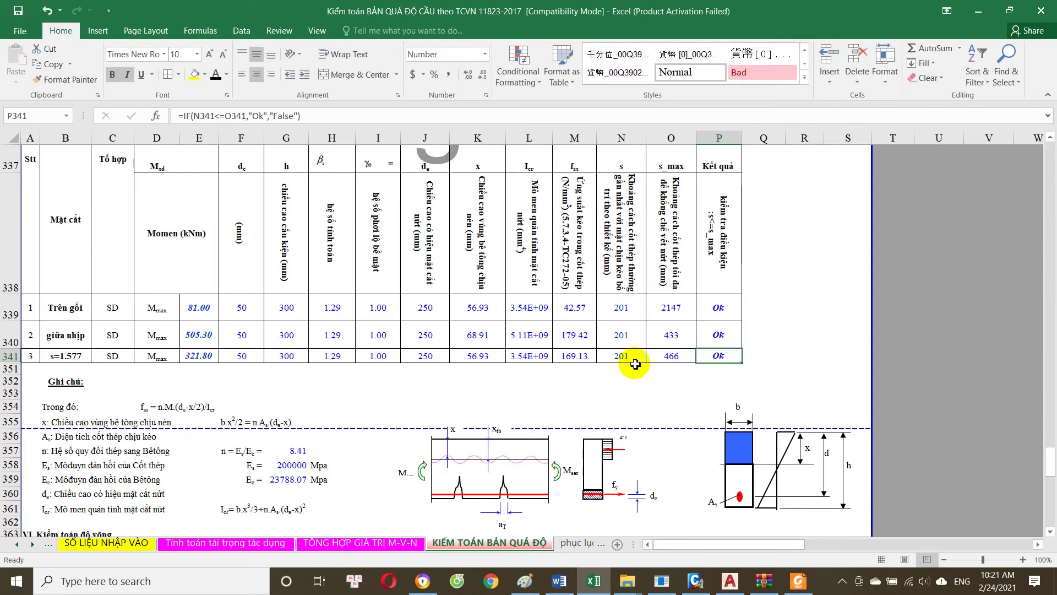
left_click(633, 359)
key("Escape")
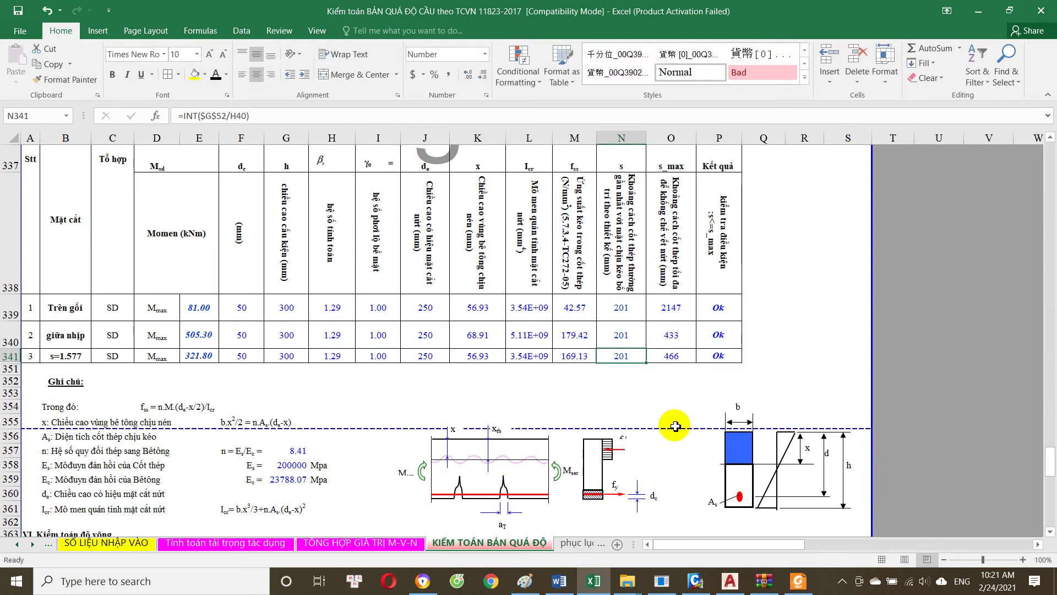
left_click(729, 581)
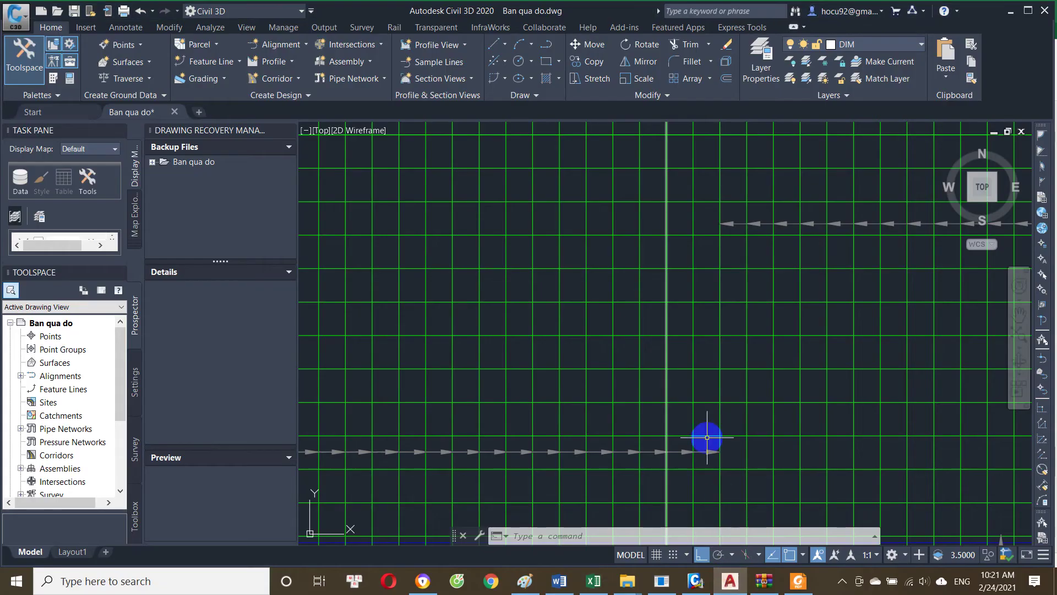
Step: Zoom into the rebar plan near S2 - D16, glance at the MIDAS/Civil results, and return to Excel
scroll(554, 378, "up", 2)
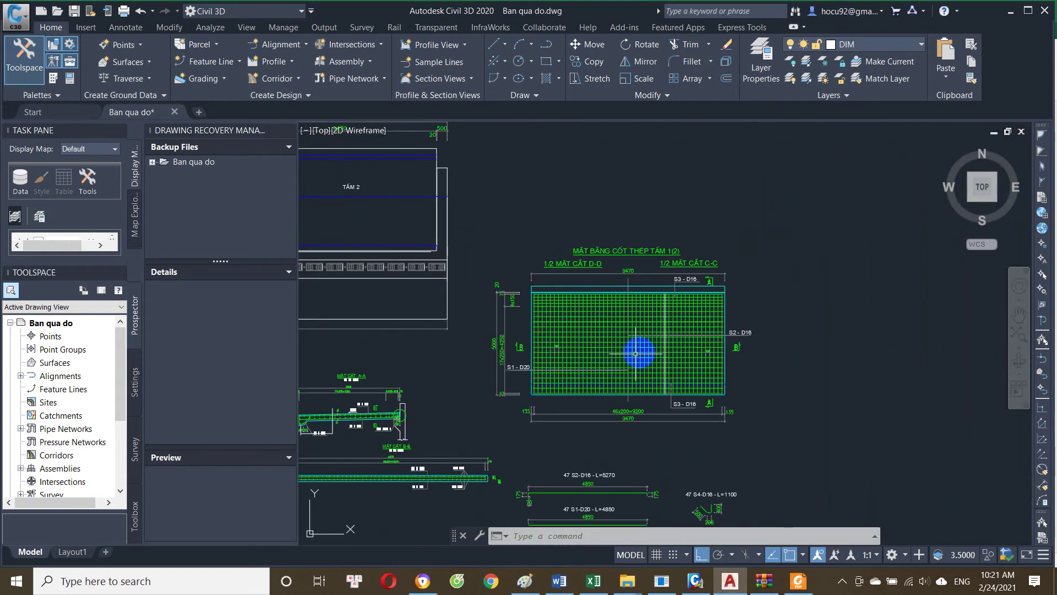
scroll(503, 384, "up", 3)
scroll(588, 352, "up", 3)
scroll(911, 279, "up", 1)
scroll(651, 337, "up", 1)
scroll(707, 384, "up", 1)
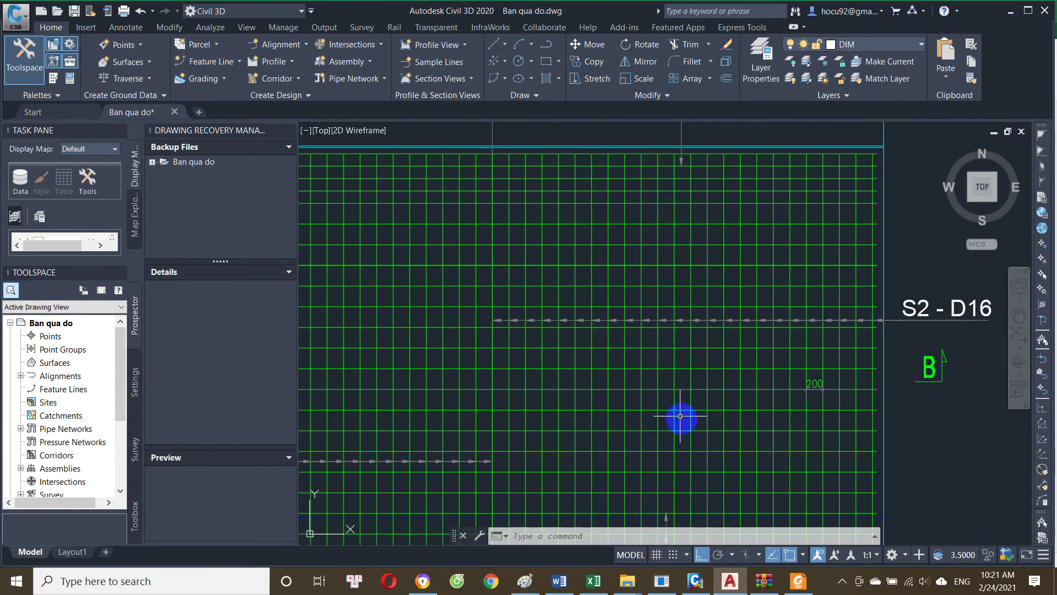
scroll(682, 410, "down", 5)
left_click(696, 580)
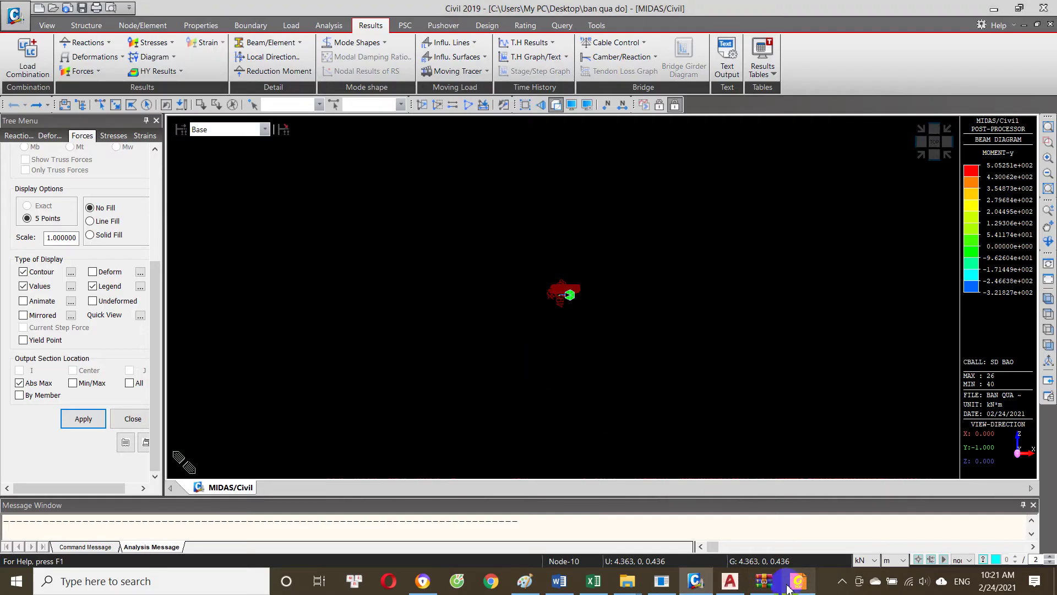
left_click(594, 581)
Step: Scroll through the crack-check and deflection rows 338–407, then open the SỐ LIỆU NHẬP VÀO sheet
scroll(359, 390, "down", 5)
scroll(359, 389, "up", 2)
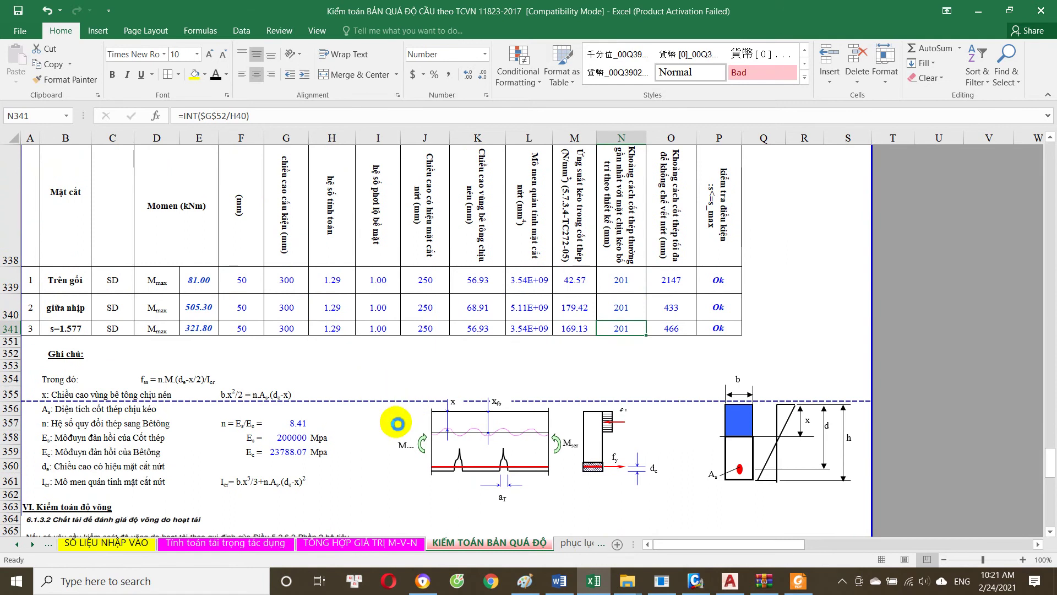
scroll(397, 423, "down", 3)
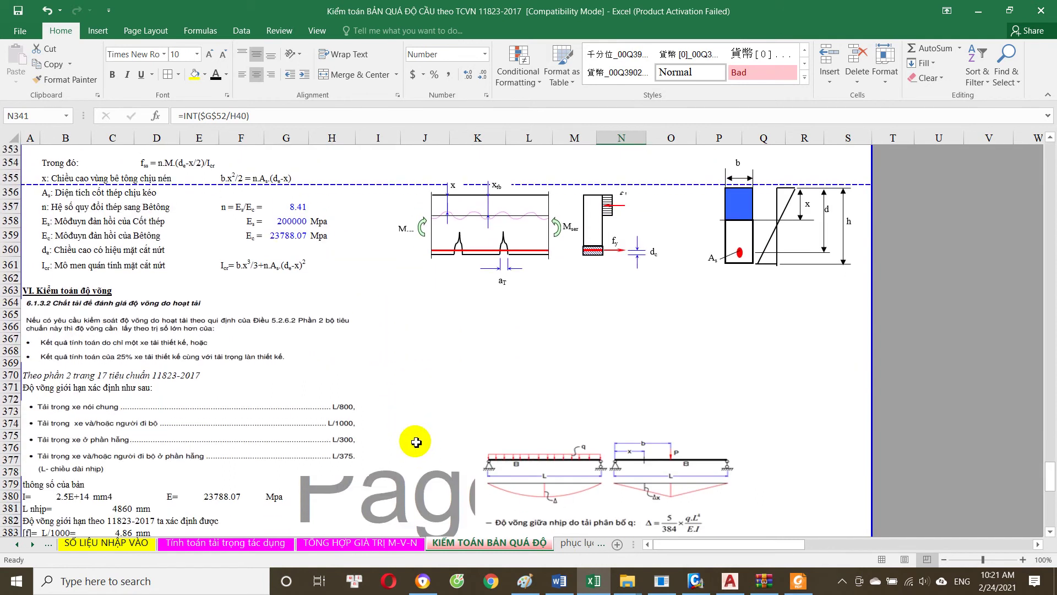
scroll(473, 395, "up", 1)
scroll(314, 402, "up", 1)
scroll(302, 406, "down", 1)
scroll(292, 391, "down", 1)
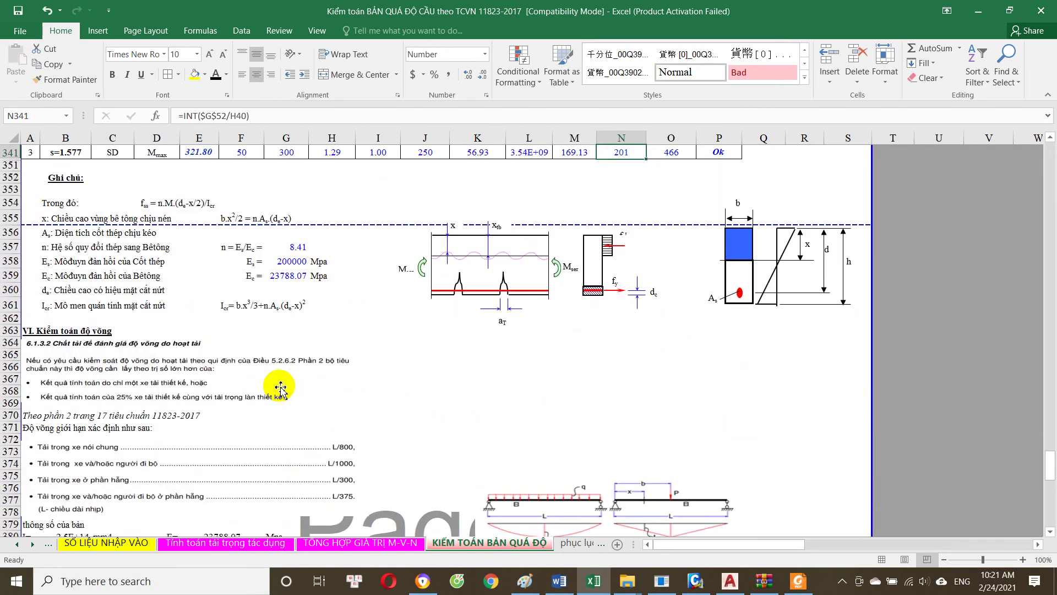
scroll(280, 390, "down", 1)
scroll(292, 393, "down", 2)
scroll(319, 407, "down", 3)
scroll(346, 424, "down", 3)
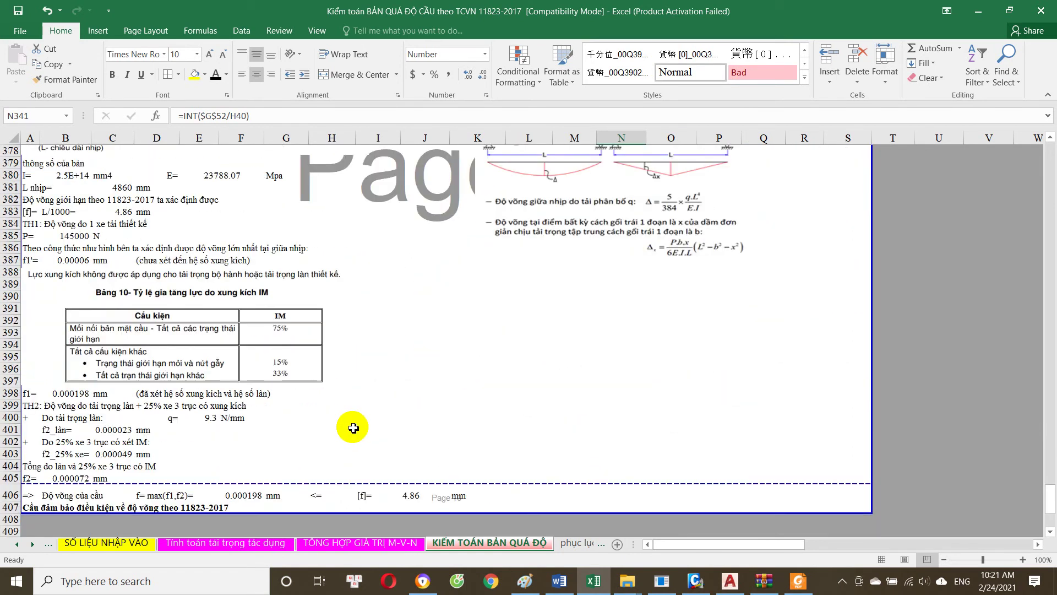
scroll(309, 451, "up", 5)
scroll(220, 424, "up", 3)
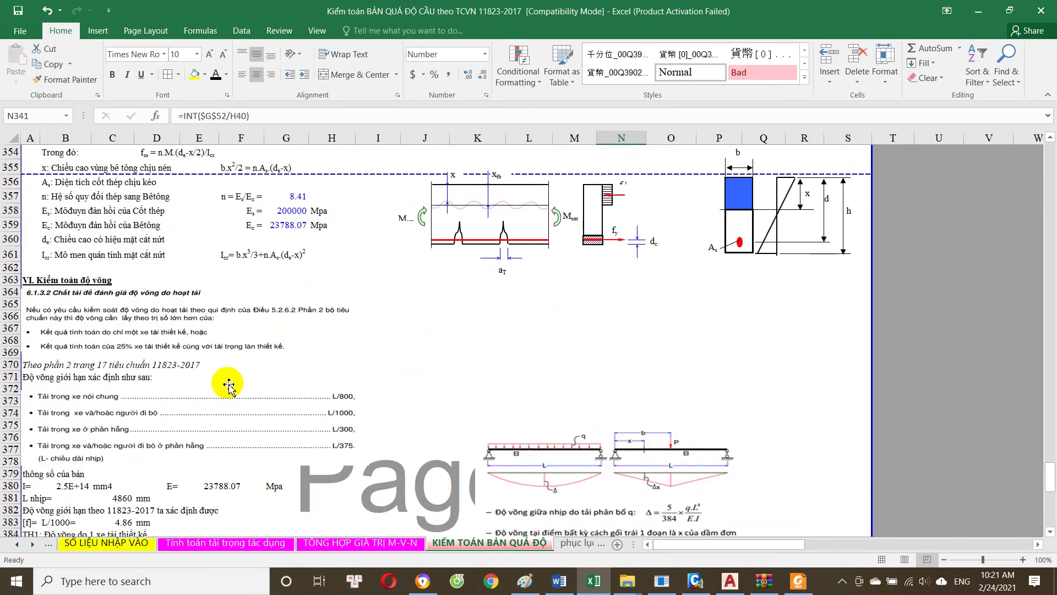
scroll(229, 386, "down", 2)
scroll(529, 386, "up", 2)
scroll(385, 439, "up", 3)
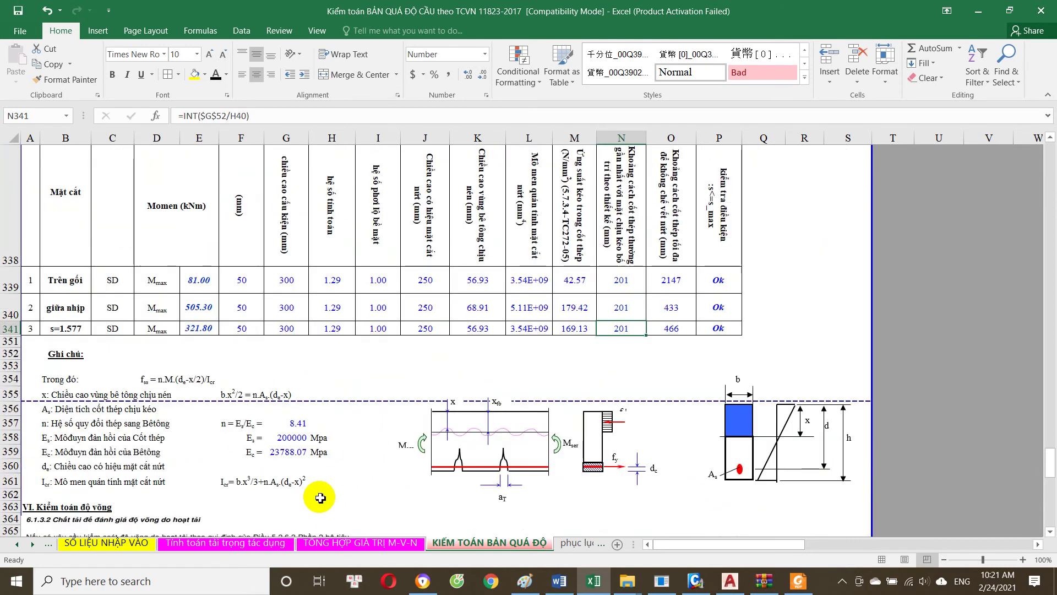
left_click(136, 544)
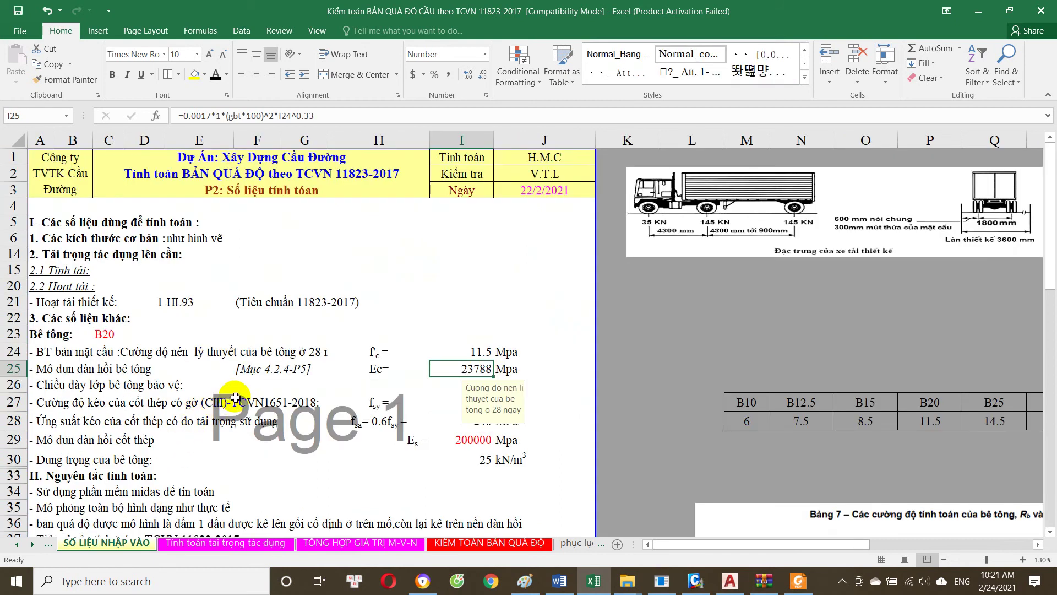
Step: Inspect the Picture 9 calculation scheme on KÍCH THƯỚC, then return to KIỂM TOÁN BẢN QUÁ ĐỘ
scroll(165, 517, "down", 2)
left_click(17, 544)
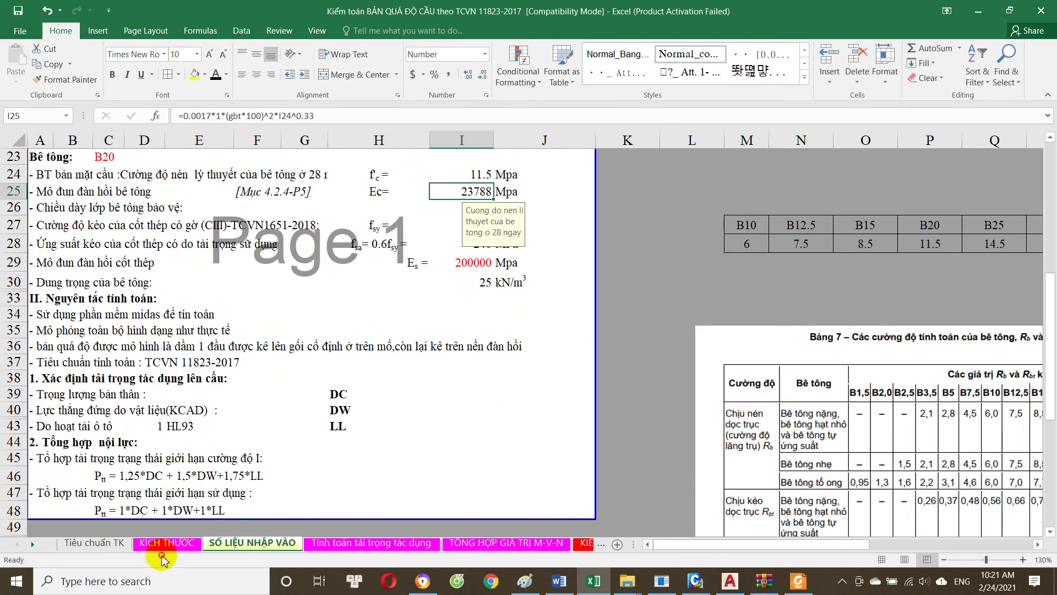
left_click(167, 542)
left_click(125, 398)
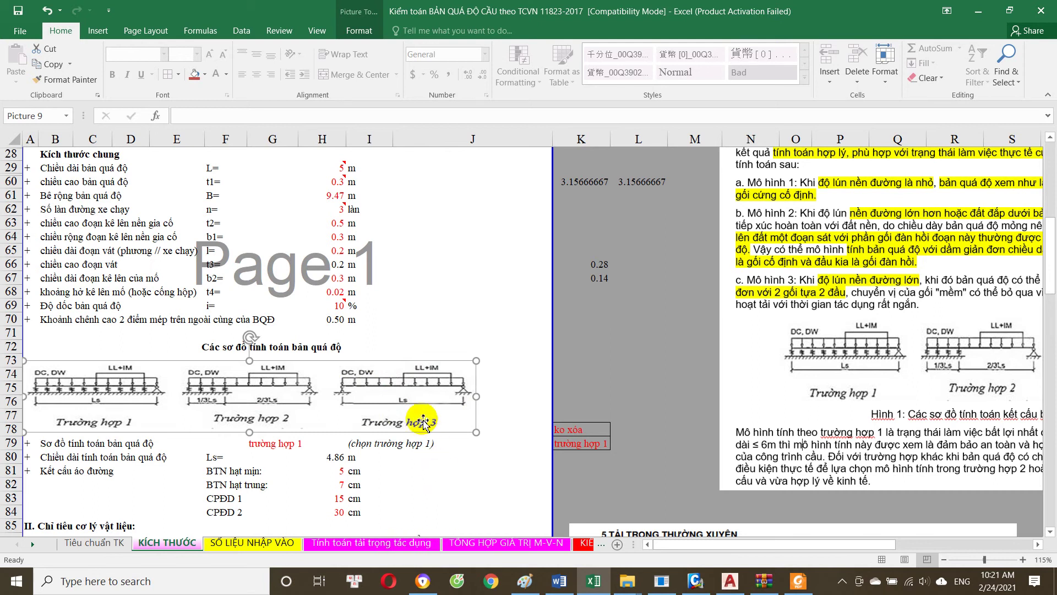
left_click(586, 542)
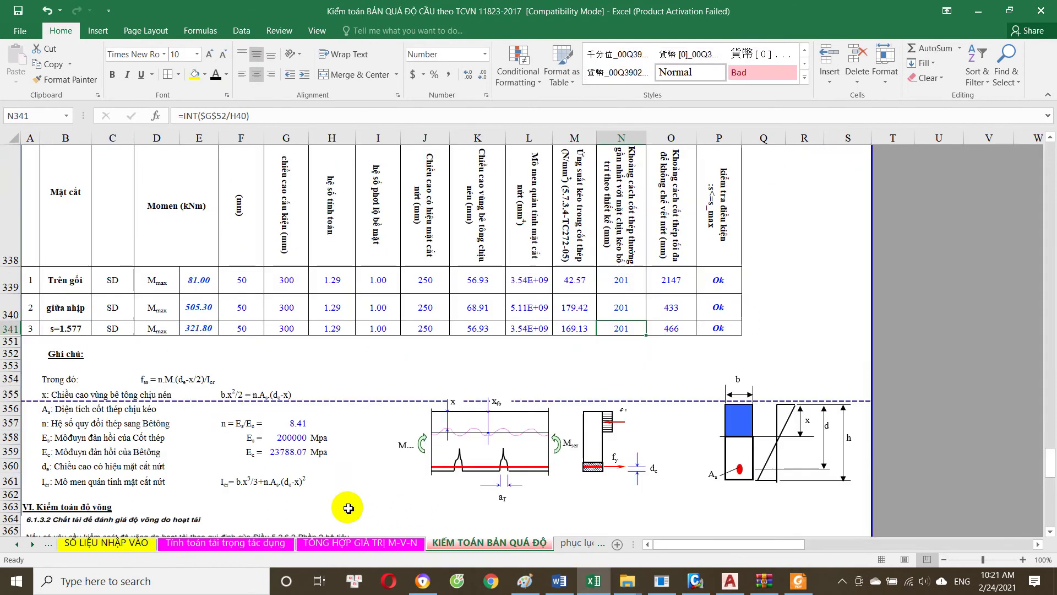
scroll(275, 512, "down", 2)
scroll(220, 495, "down", 3)
scroll(237, 504, "down", 3)
scroll(256, 490, "up", 3)
scroll(261, 478, "up", 1)
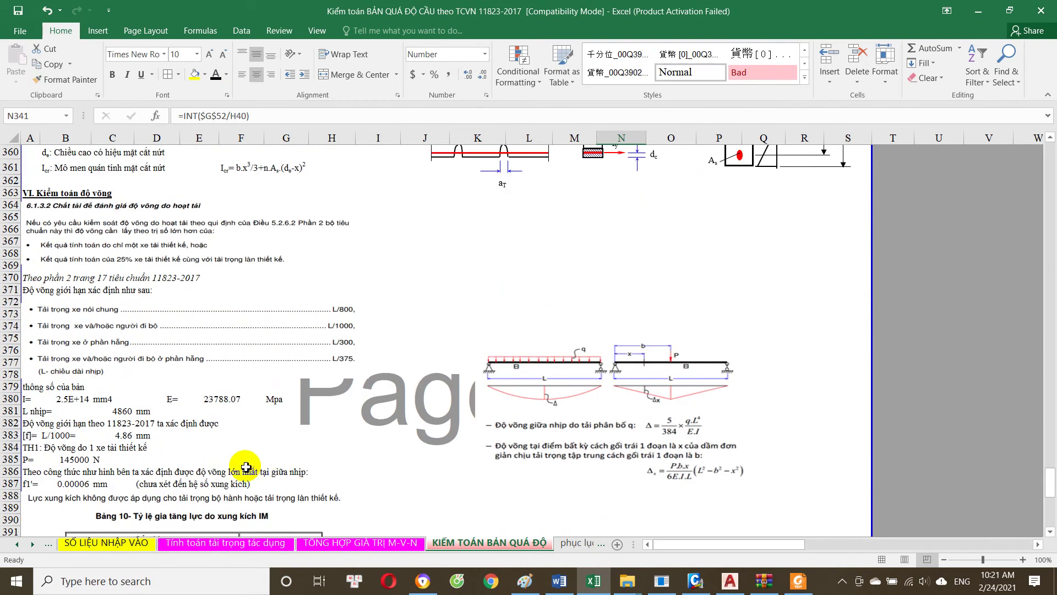
left_click(165, 361)
scroll(187, 369, "down", 3)
left_click(223, 286)
left_click(116, 320)
scroll(147, 339, "down", 2)
scroll(176, 325, "down", 2)
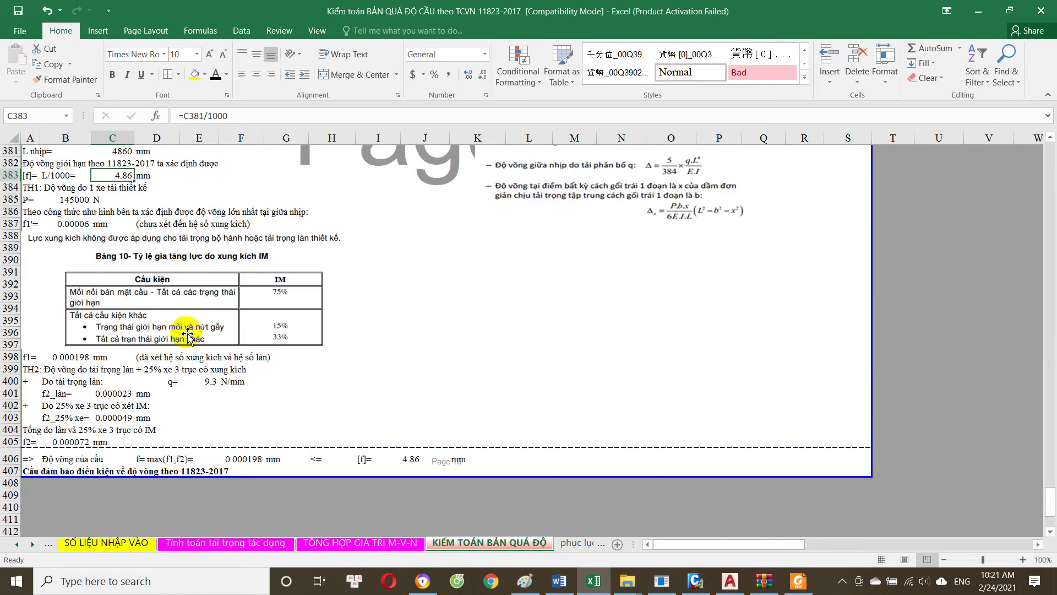
scroll(177, 360, "down", 1)
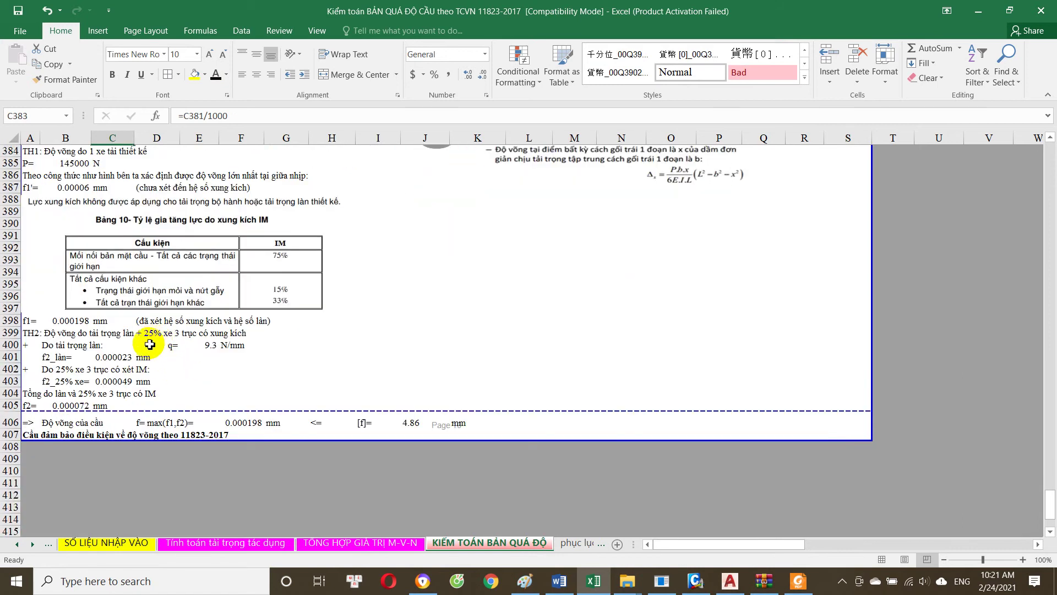
scroll(127, 357, "up", 6)
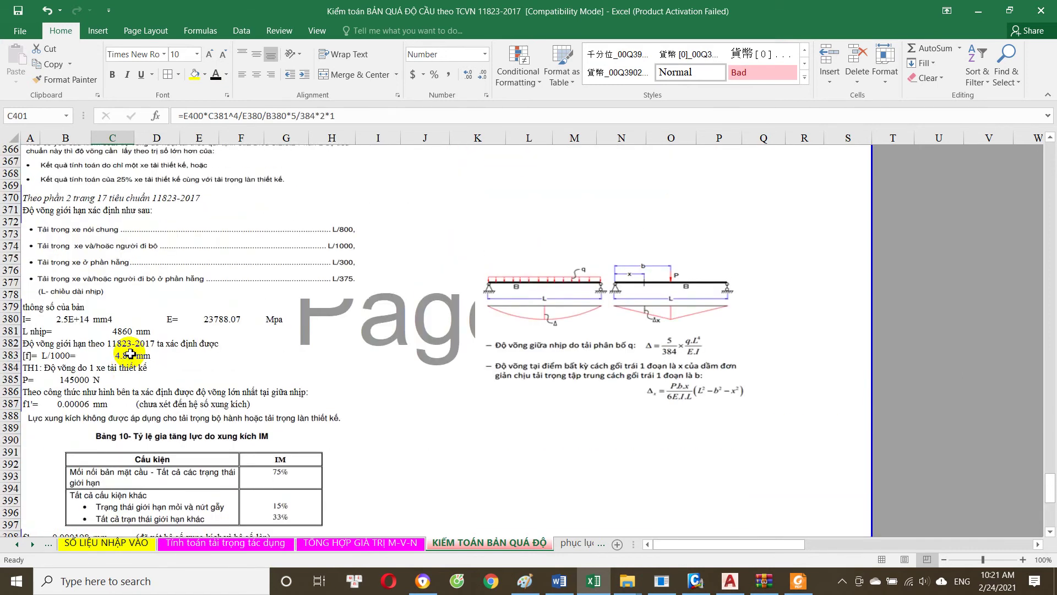
scroll(50, 308, "up", 2)
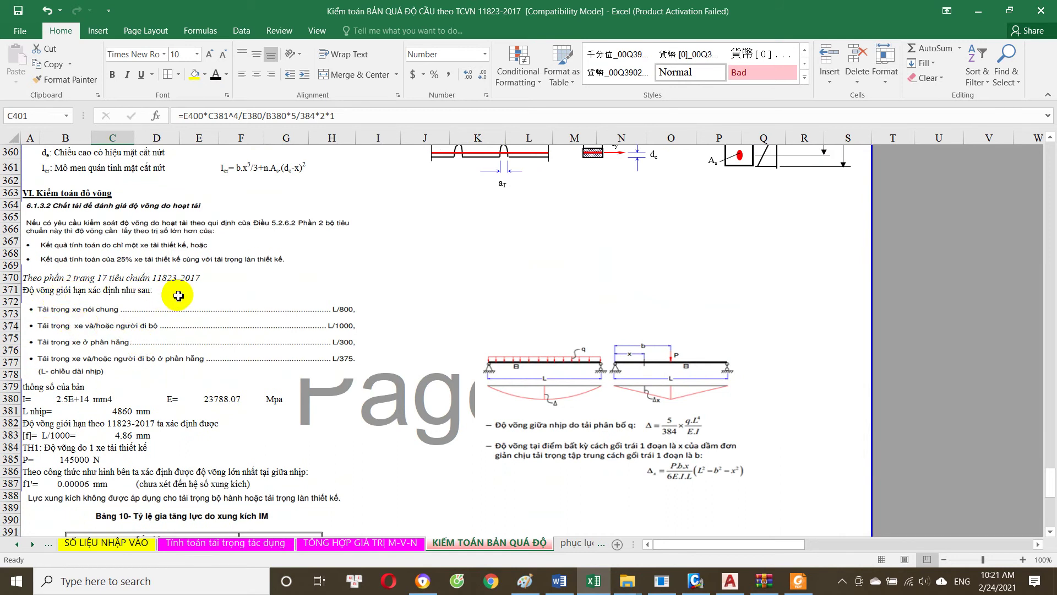
scroll(66, 285, "down", 1)
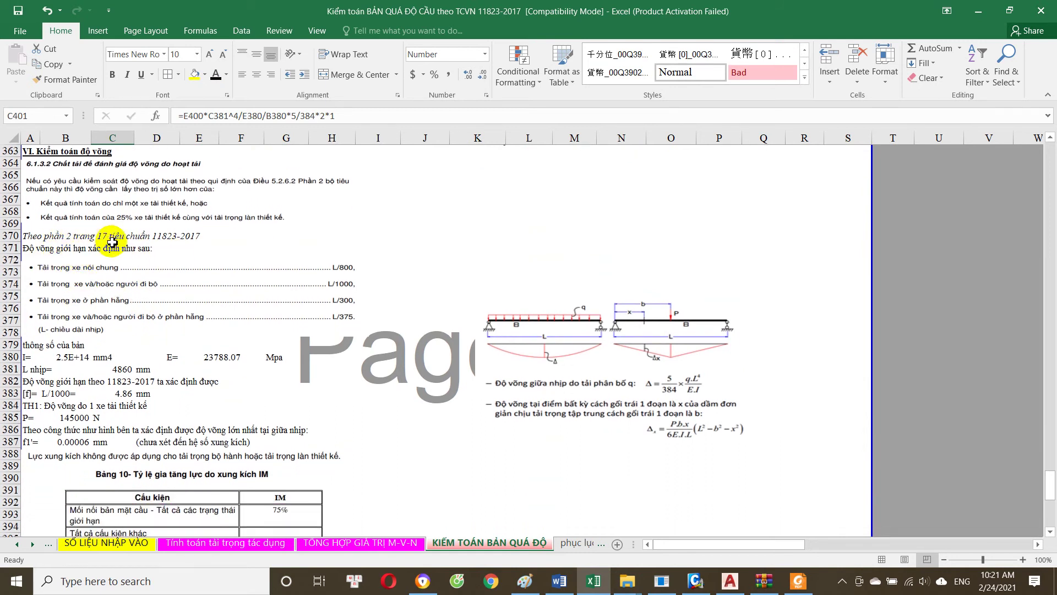
scroll(137, 288, "down", 1)
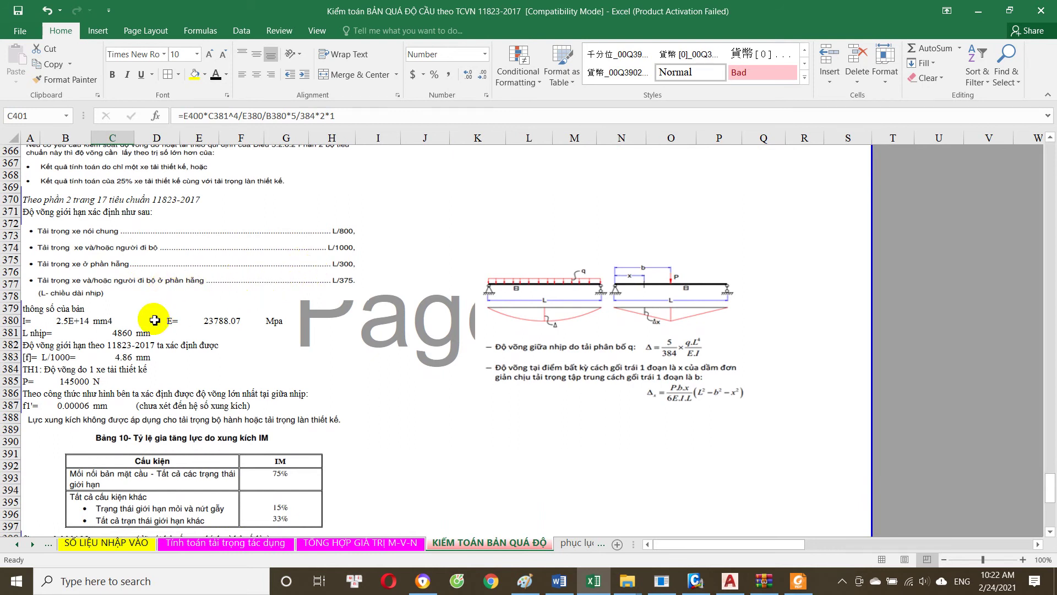
scroll(325, 234, "down", 2)
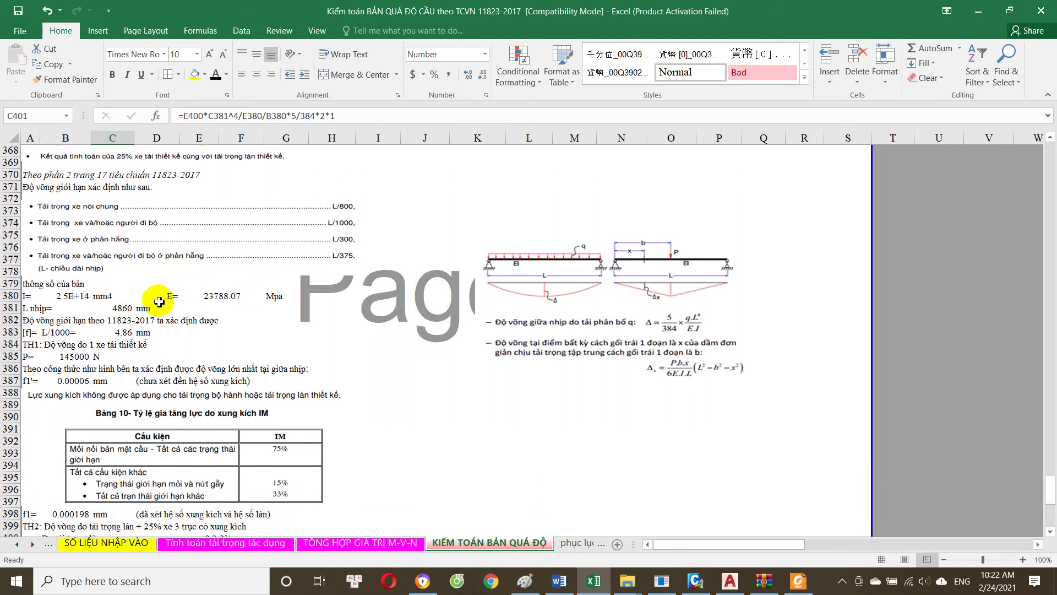
left_click(115, 263)
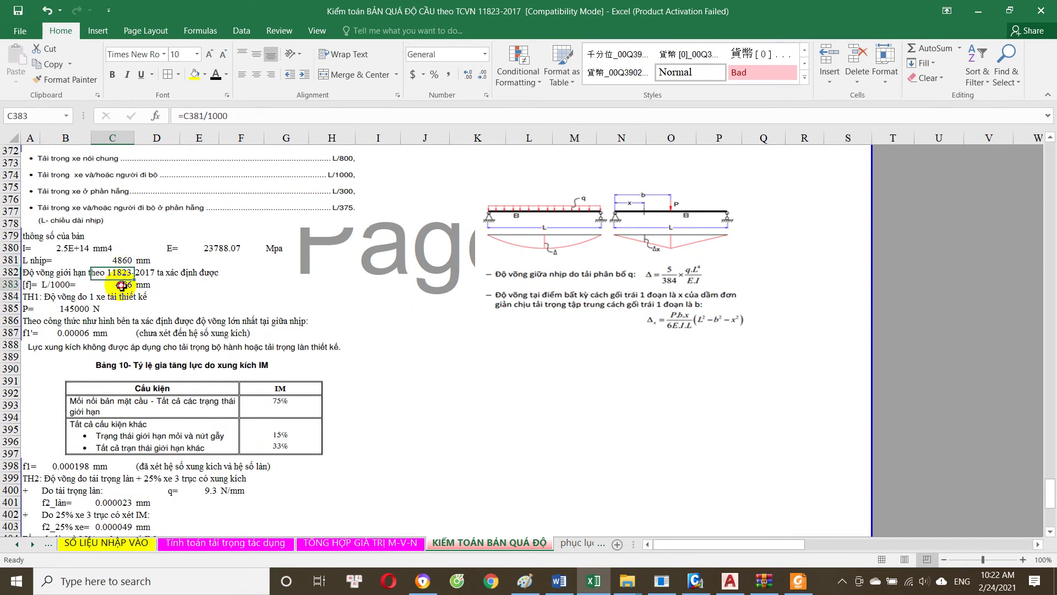
scroll(124, 287, "down", 1)
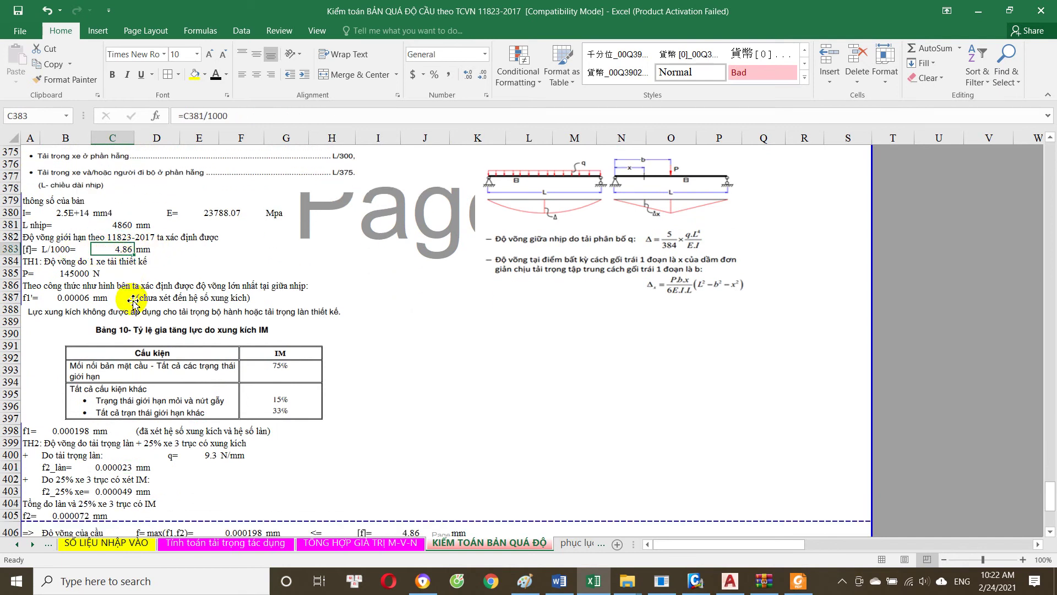
scroll(96, 264, "down", 1)
left_click(73, 239)
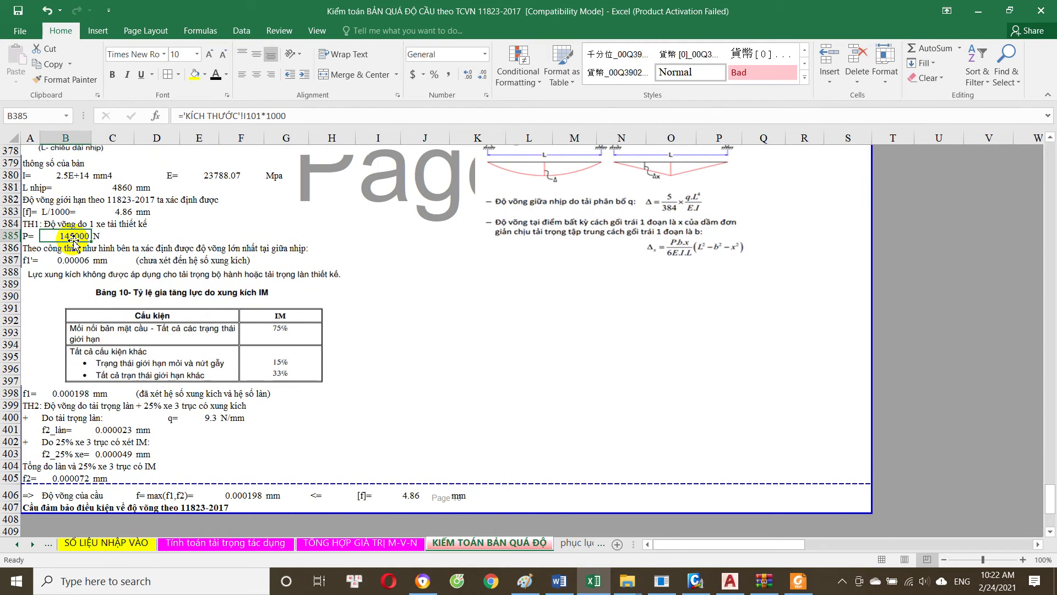
scroll(106, 262, "down", 2)
left_click(74, 210)
scroll(92, 268, "down", 1)
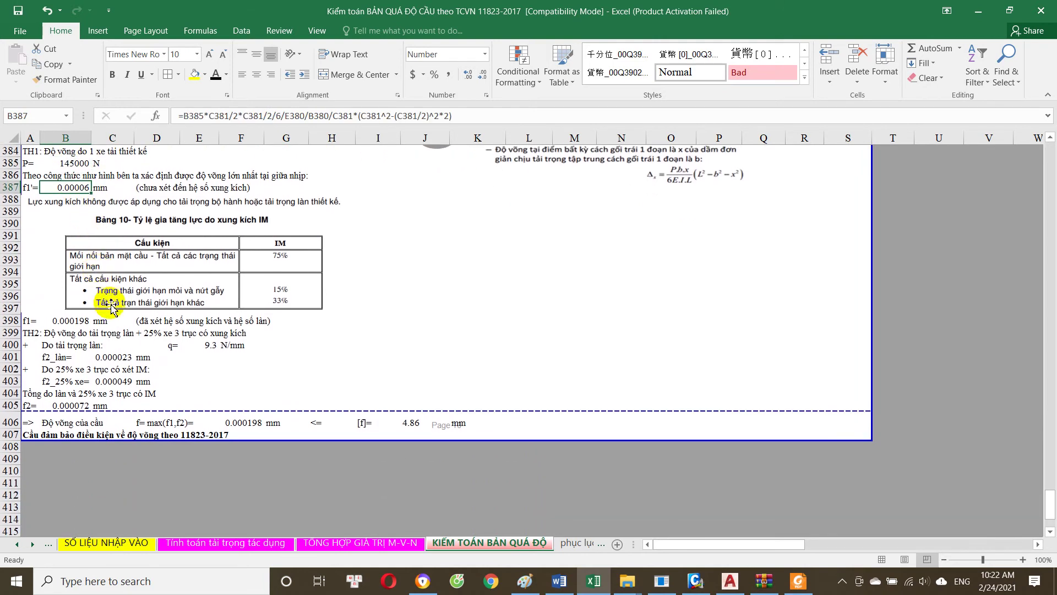
left_click(75, 323)
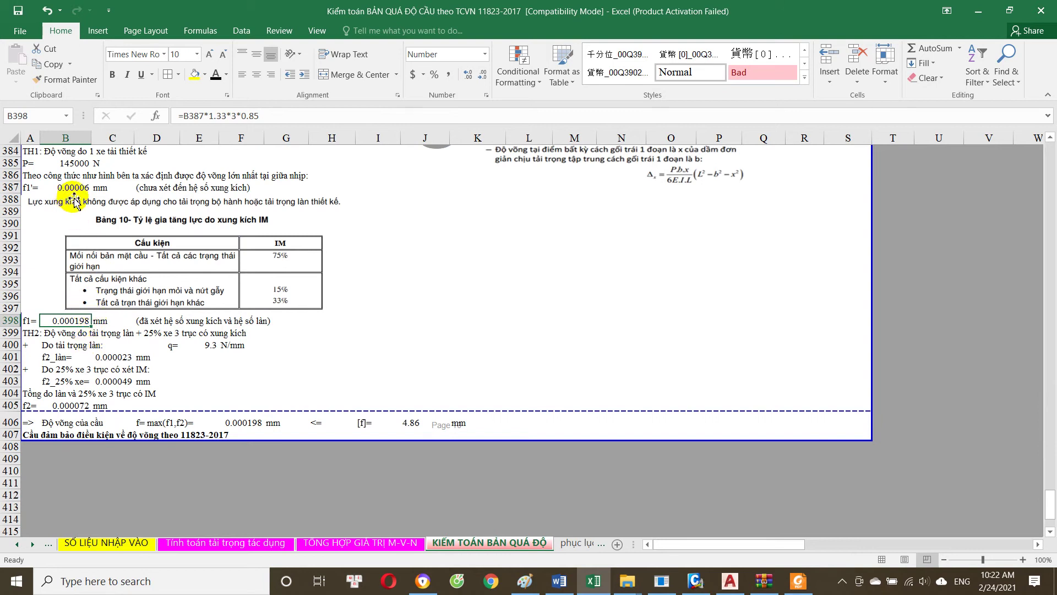
double_click(86, 164)
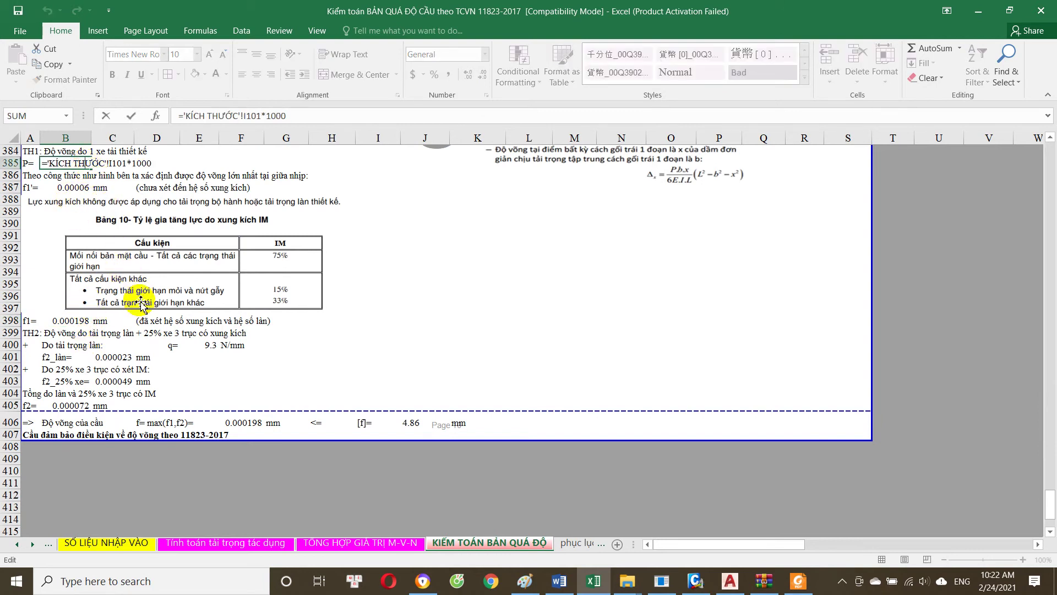
key("Escape")
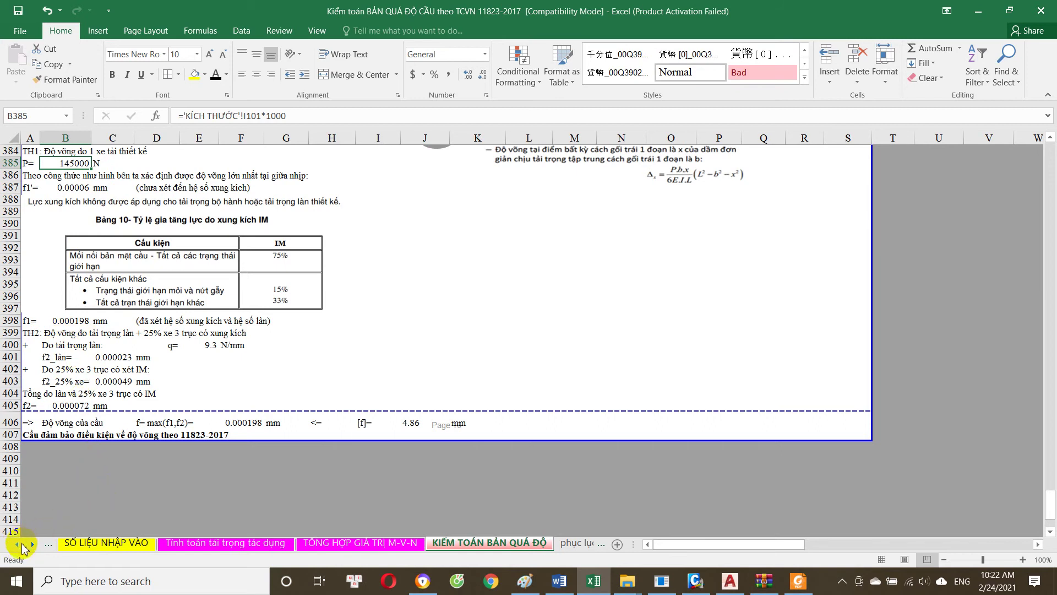
left_click(22, 545)
left_click(22, 545)
left_click(165, 542)
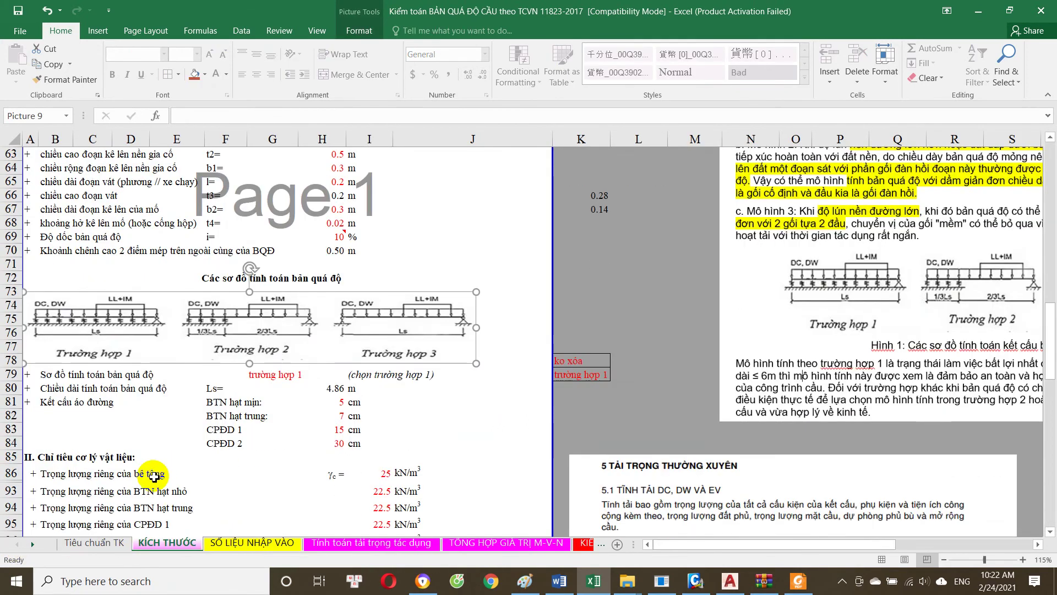
scroll(154, 477, "down", 5)
scroll(160, 494, "down", 5)
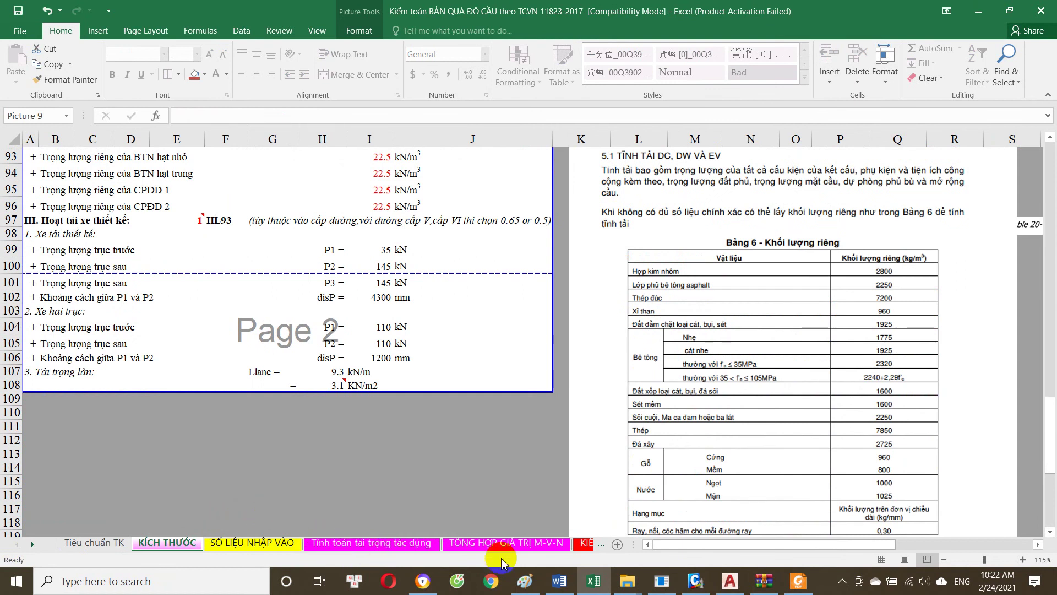
left_click(586, 544)
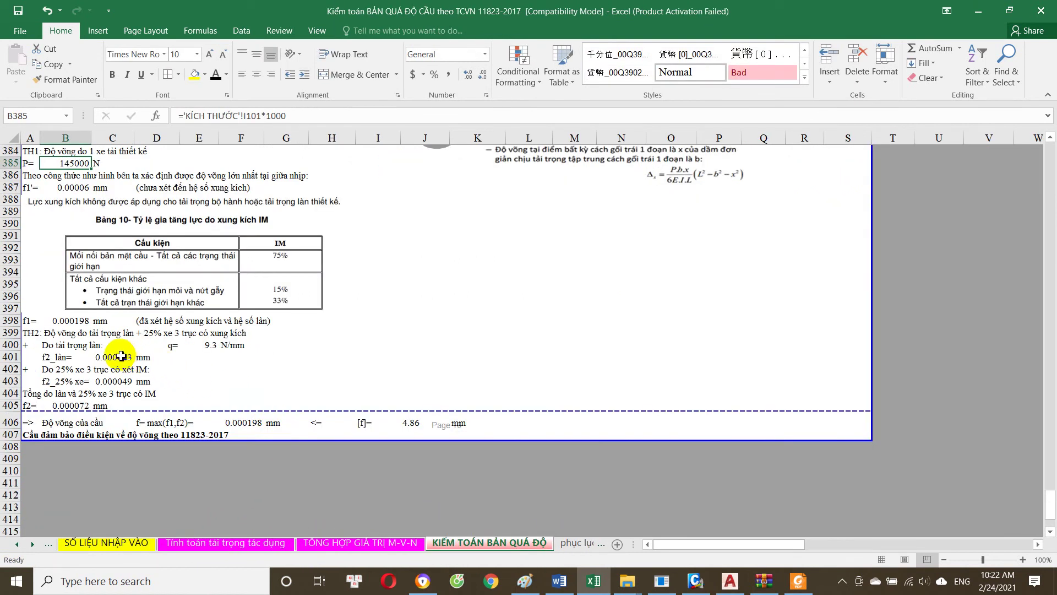
Step: Review the lane-load deflection and the =MAX(B398,B405) formula for deflection f in F406
scroll(121, 356, "up", 2)
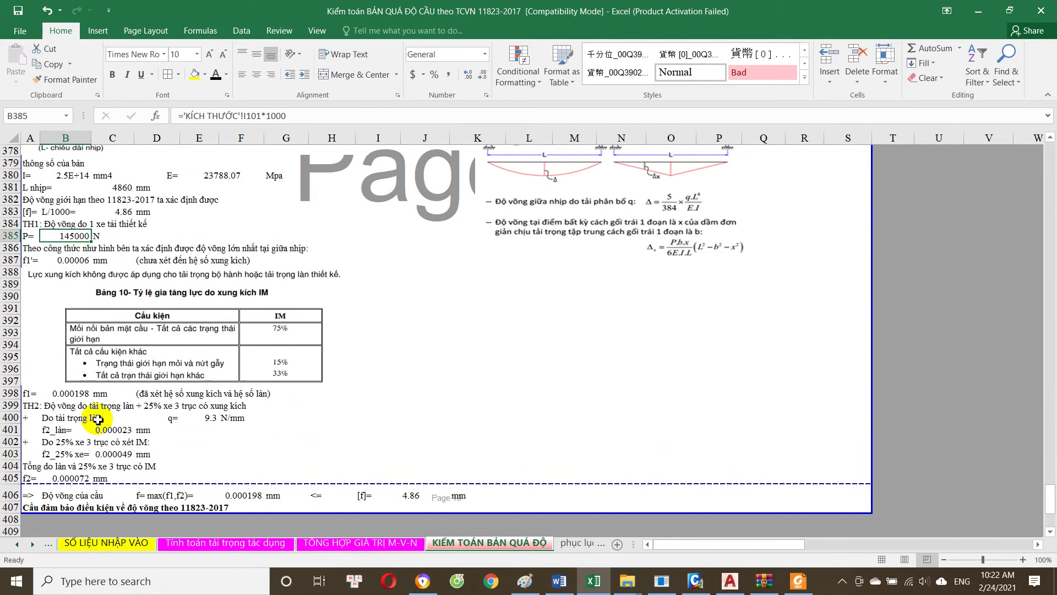
scroll(157, 408, "down", 1)
scroll(149, 384, "down", 2)
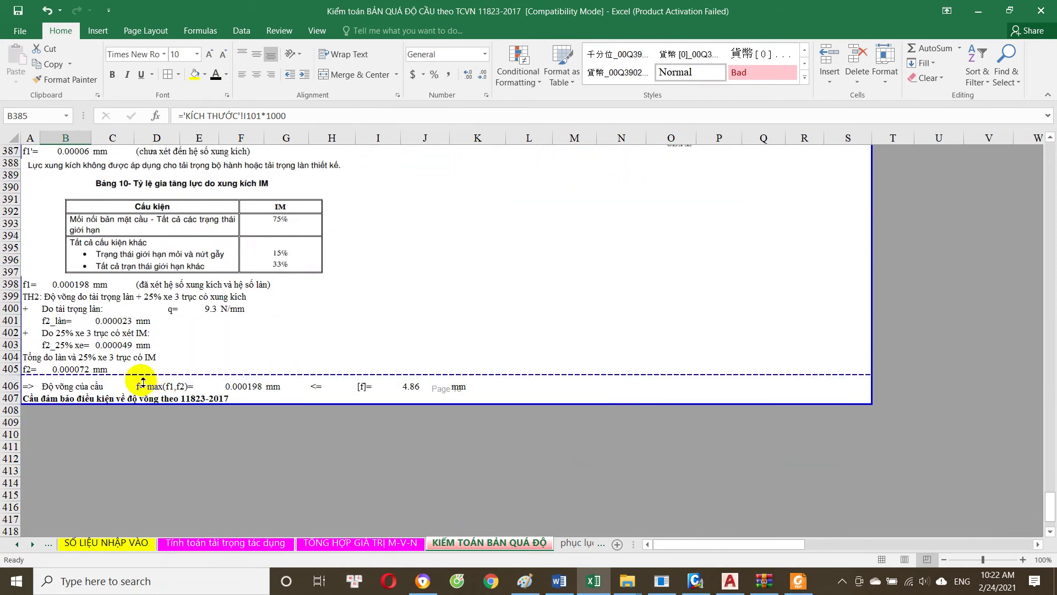
left_click(123, 324)
double_click(245, 386)
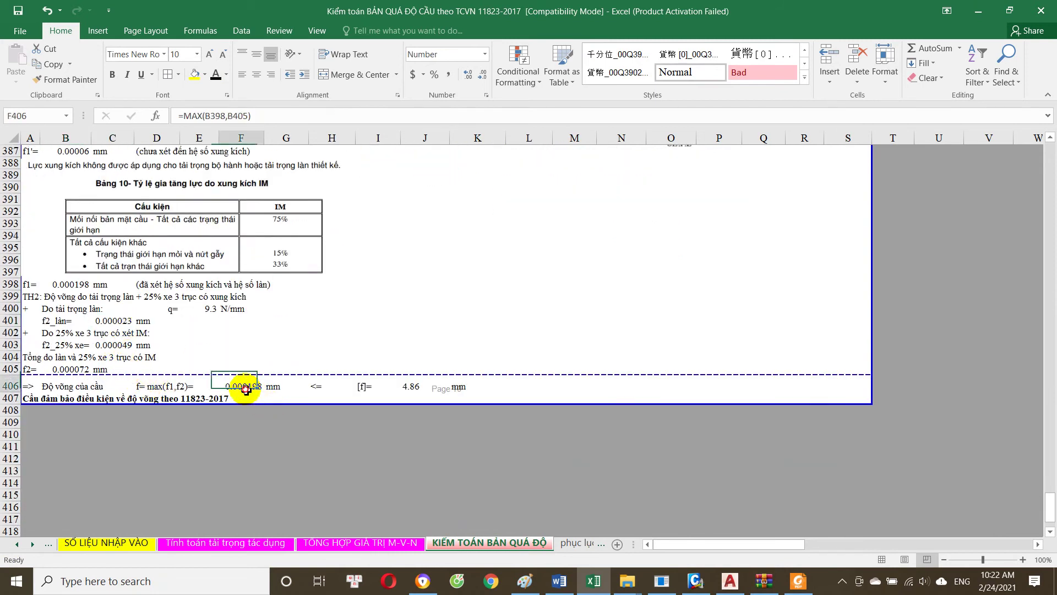
key("Escape")
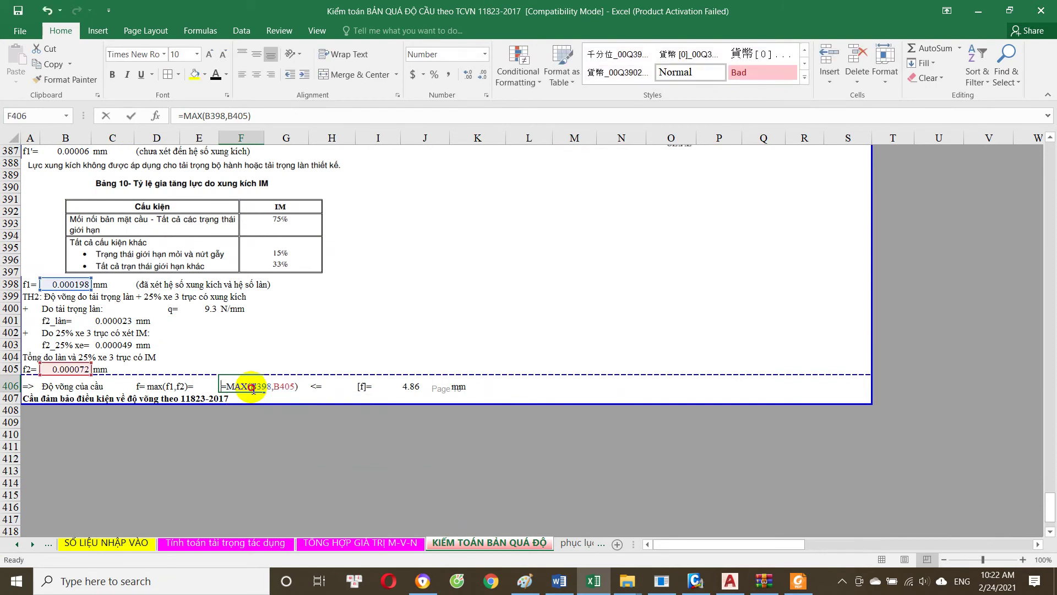
Step: Check the 4.86 mm allowable deflection, then bring MIDAS/Civil forward in side elevation
left_click(414, 387)
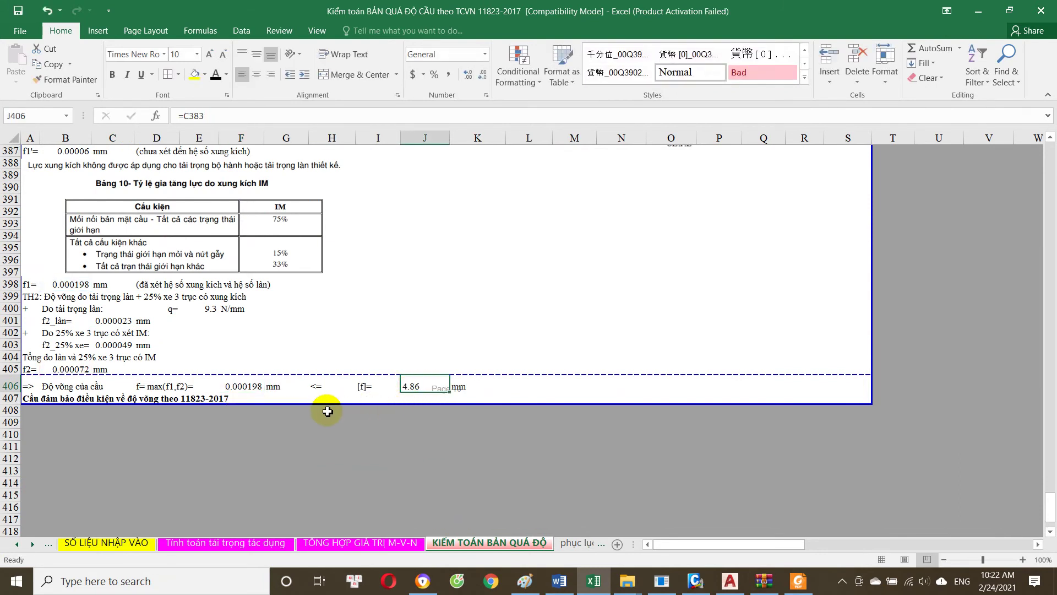
left_click(248, 392)
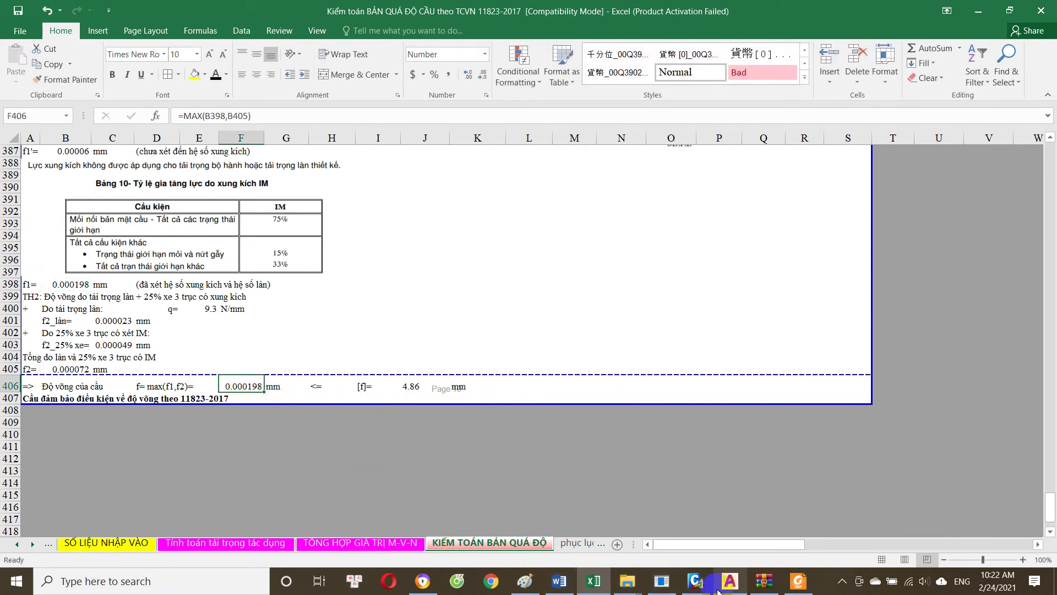
left_click(693, 581)
left_click_drag(514, 314, 582, 314)
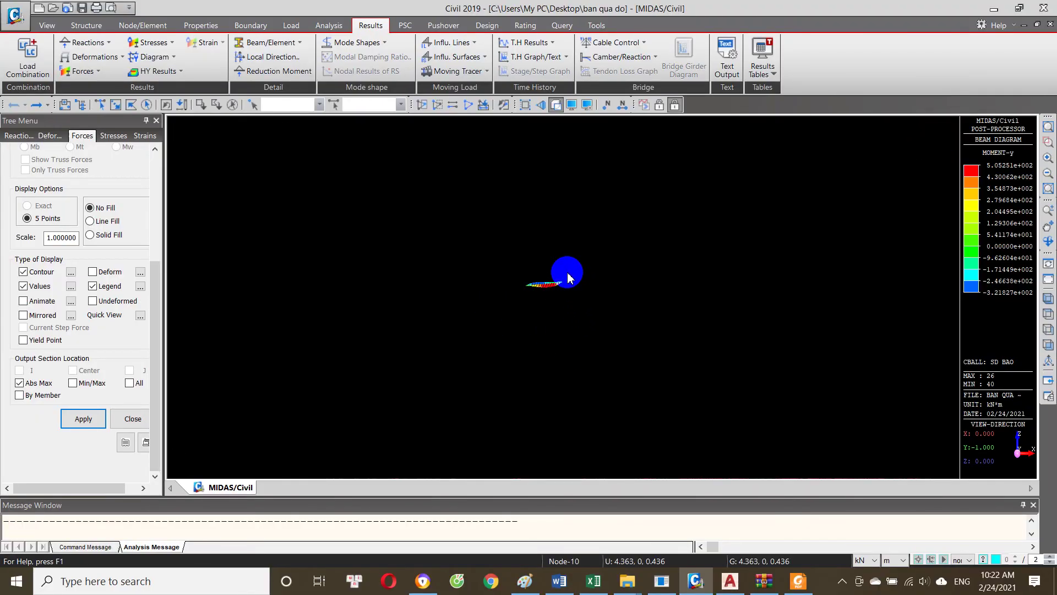
Step: Zoom and centre the Moment-y beam diagram, keeping the beam-diagram result type
scroll(569, 277, "up", 5)
left_click_drag(552, 302, 498, 292)
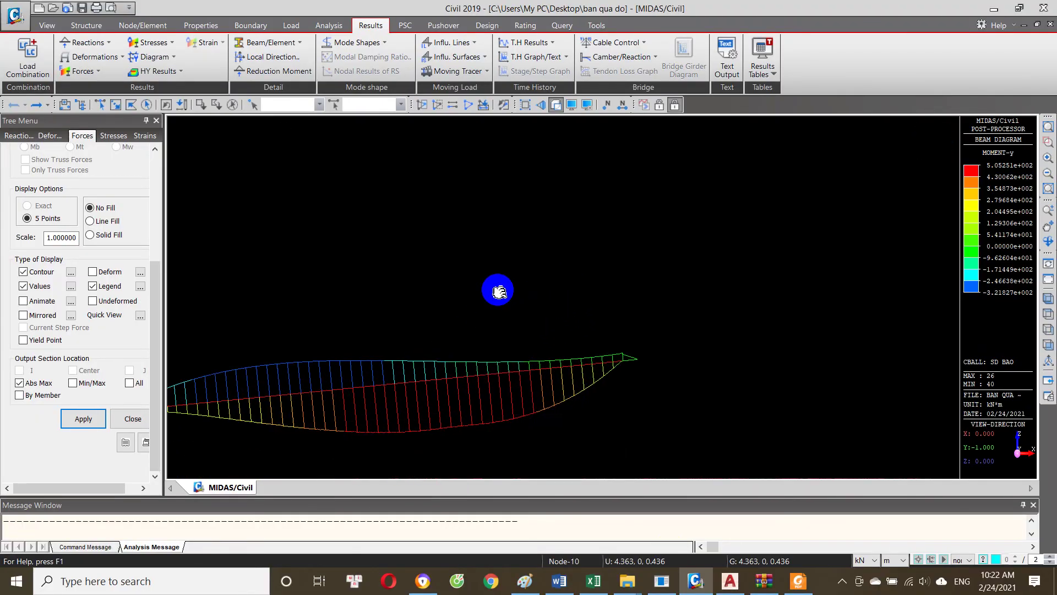
scroll(147, 371, "up", 2)
scroll(156, 365, "up", 3)
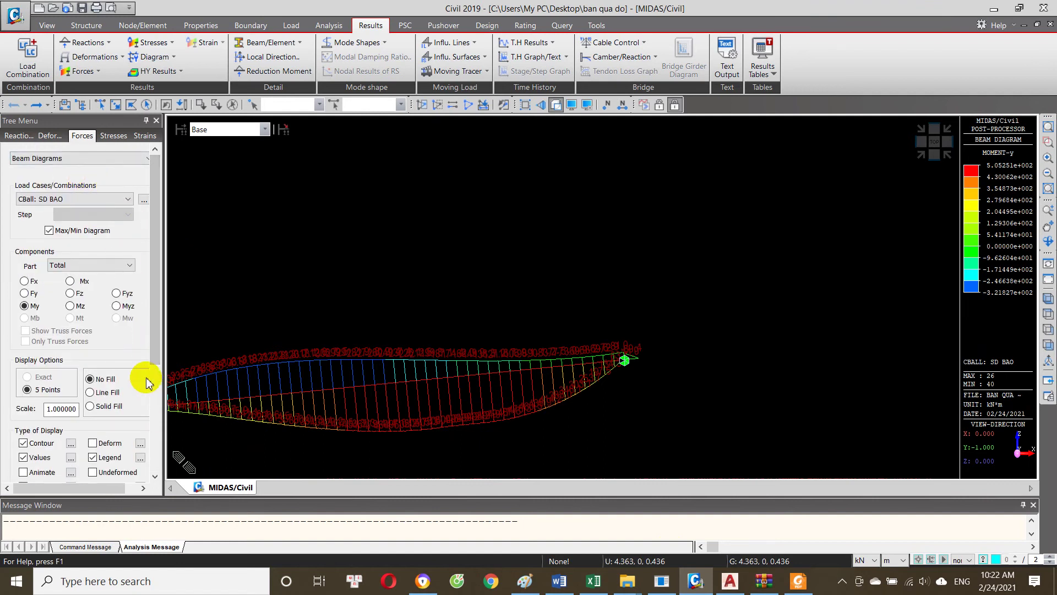
left_click(147, 159)
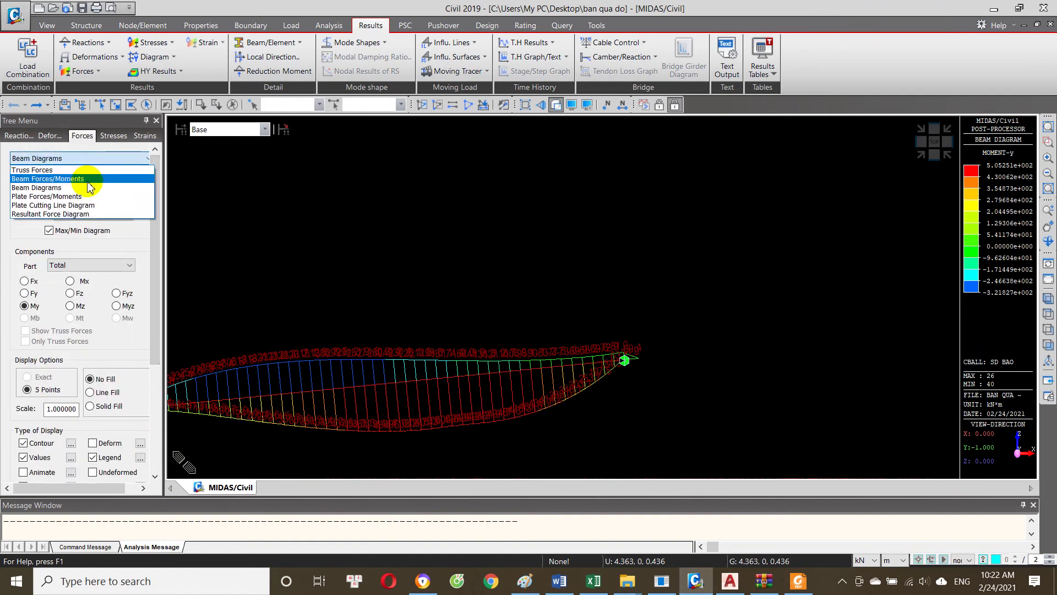
left_click(236, 188)
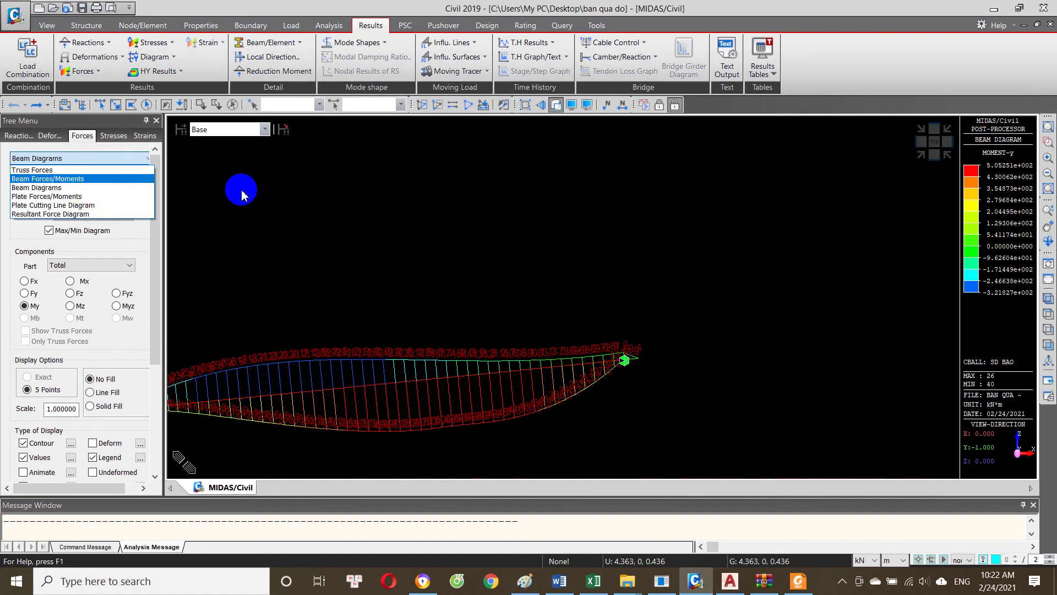
Step: Draw the moment diagram on the deformed shape without the legend, and apply the settings
left_click_drag(156, 286, 156, 355)
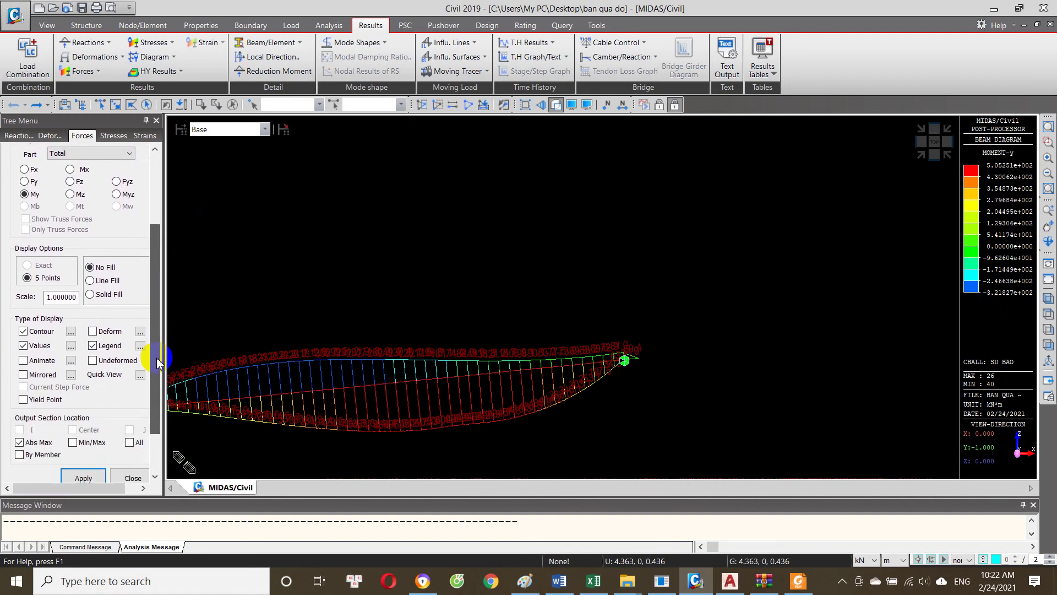
left_click(97, 332)
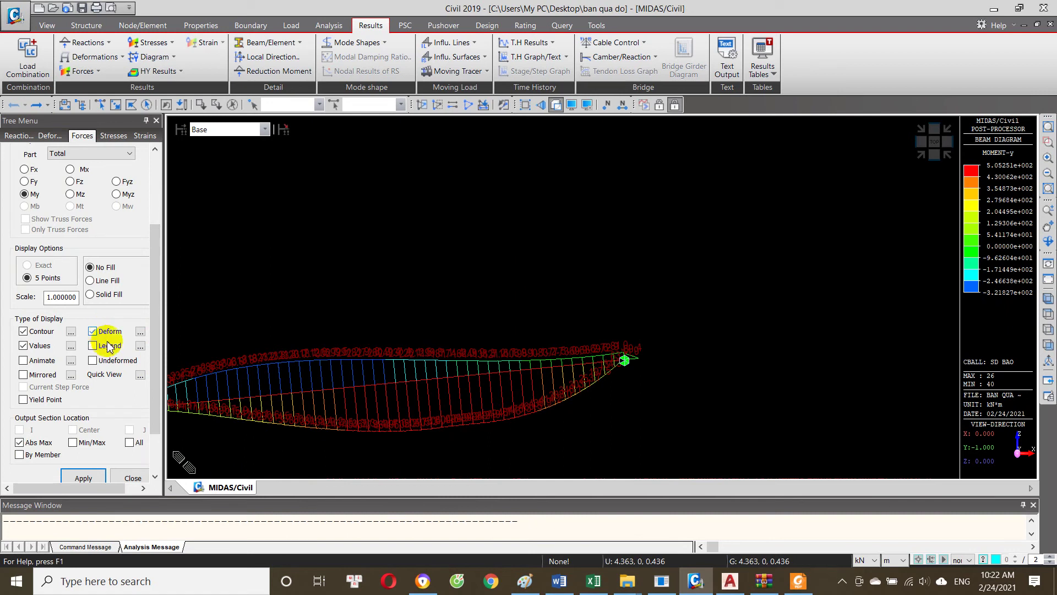
scroll(110, 364, "down", 2)
left_click(89, 422)
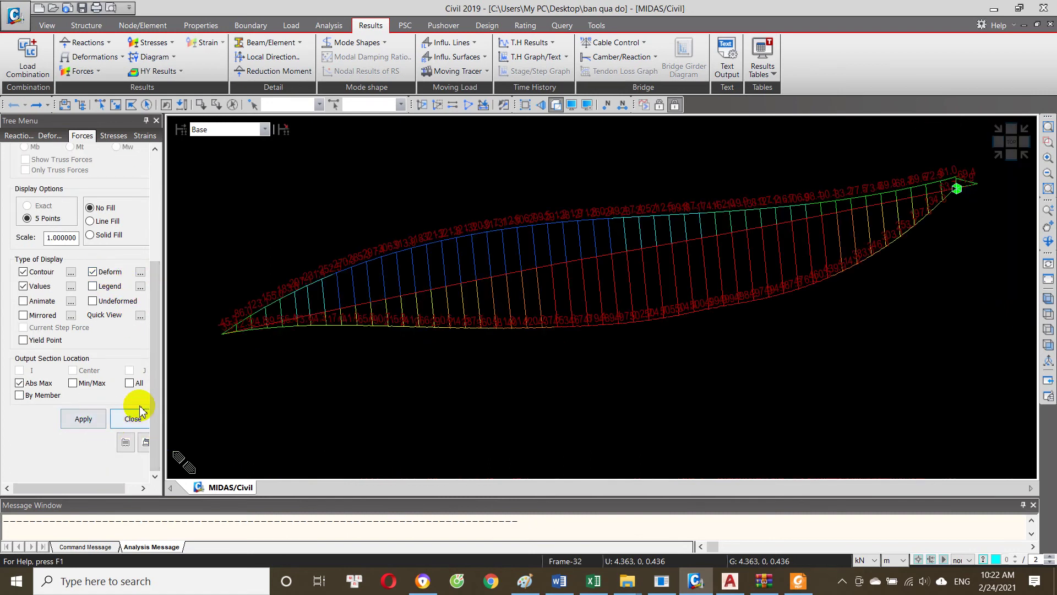
left_click_drag(155, 376, 163, 265)
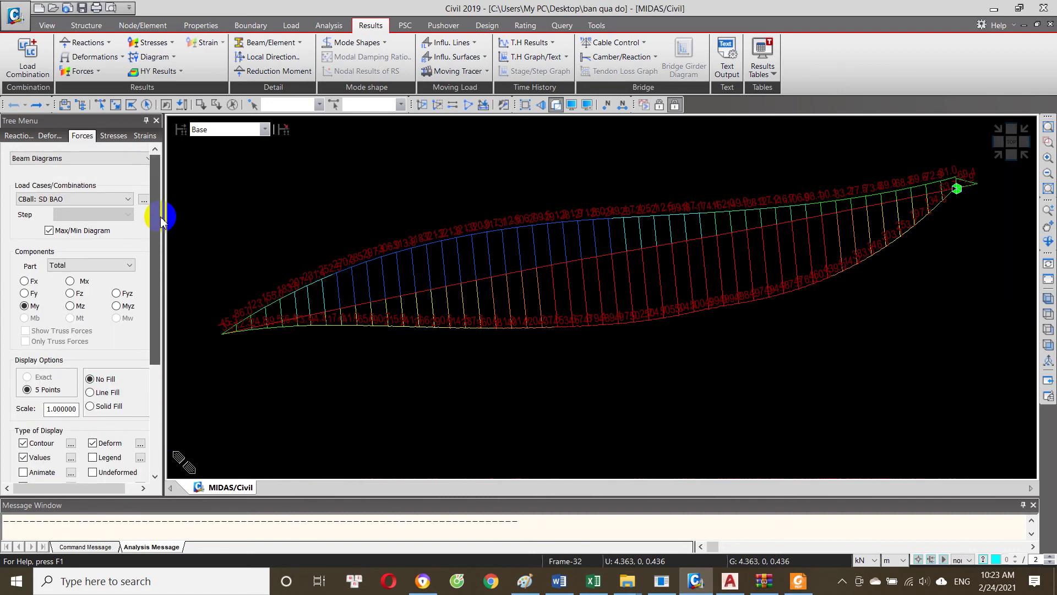
left_click_drag(160, 216, 165, 389)
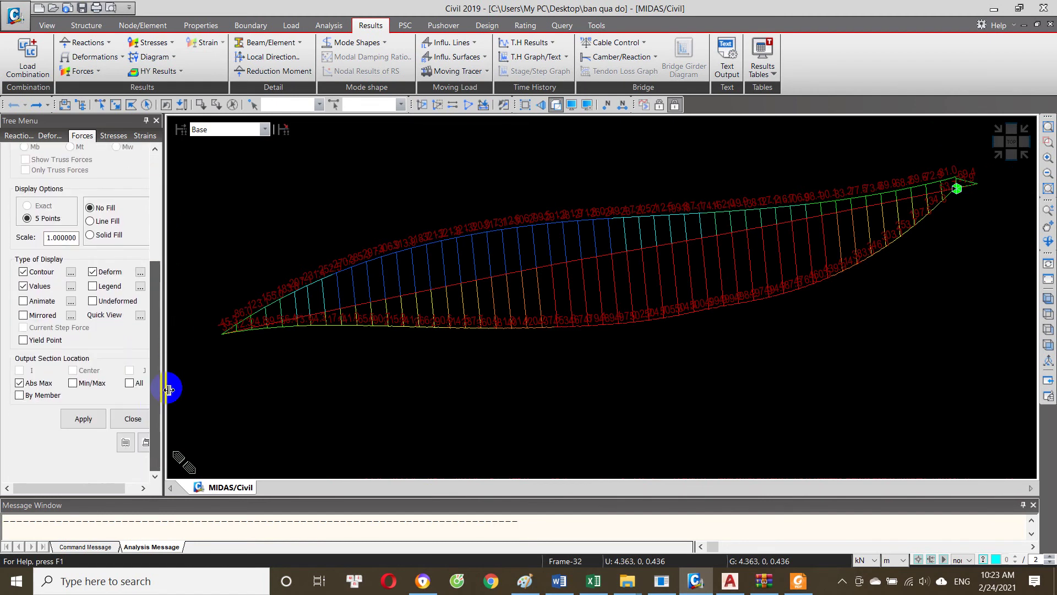
left_click(133, 424)
right_click(286, 173)
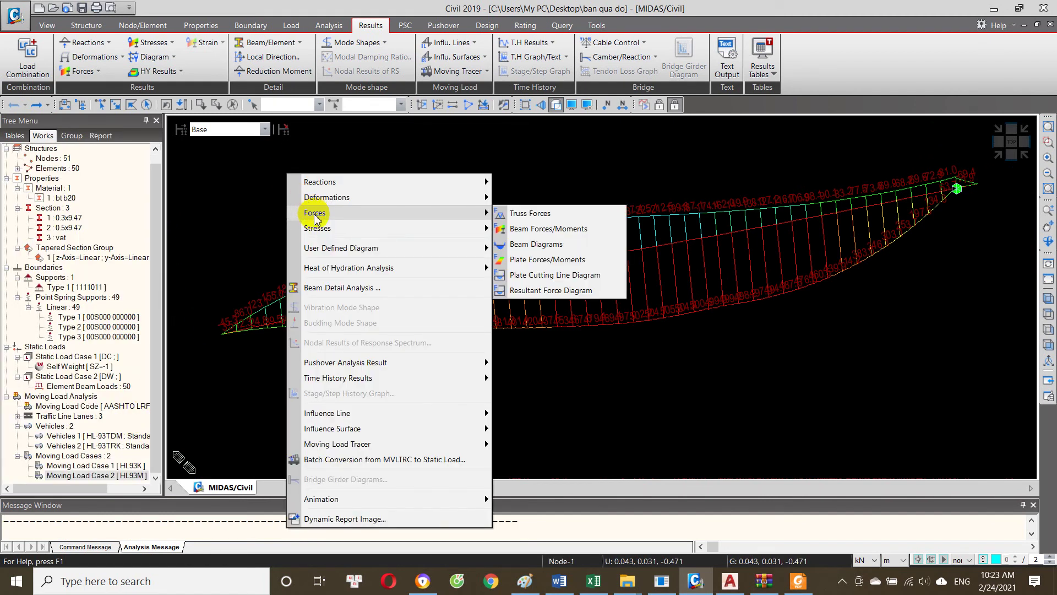
mouse_move(326, 197)
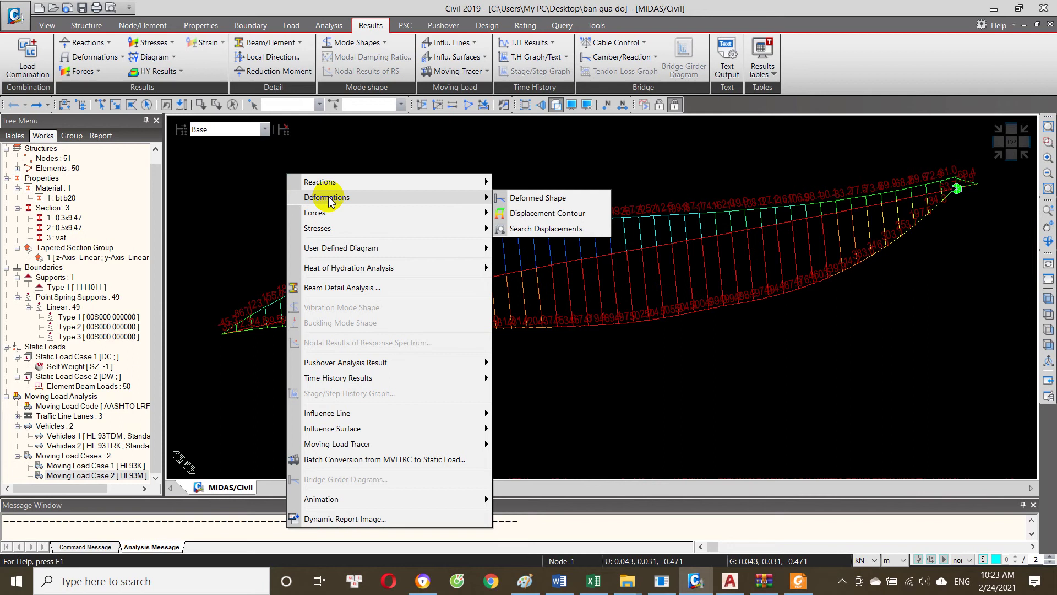
Step: Dismiss the force-result settings so the model tree shows beside the diagram
left_click(544, 199)
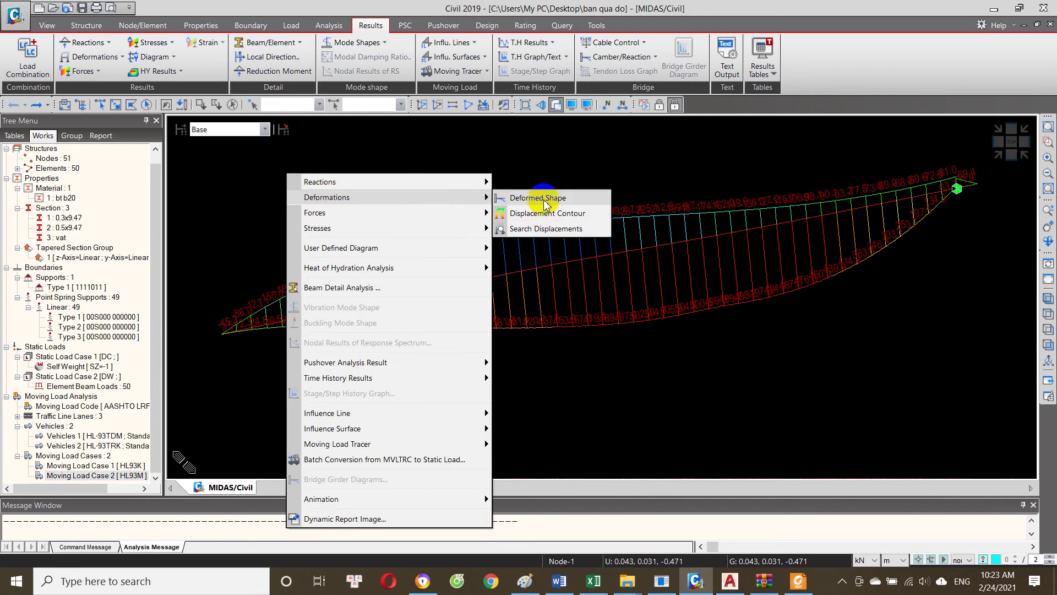
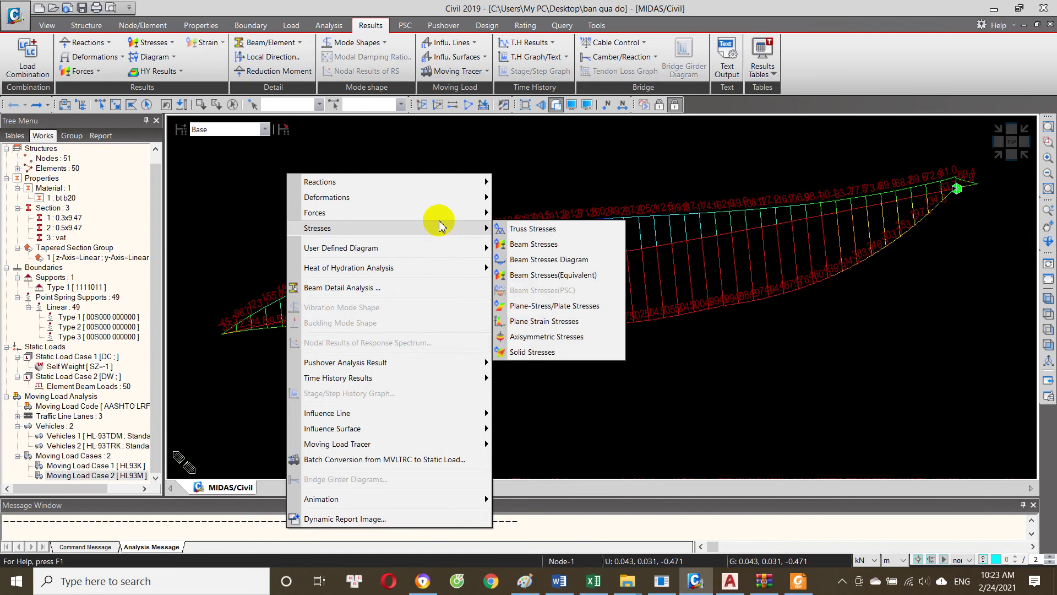
Step: Open Deformed Shape settings, keep CBall: SD BAO as the combination, and select DZ
mouse_move(327, 197)
left_click(547, 198)
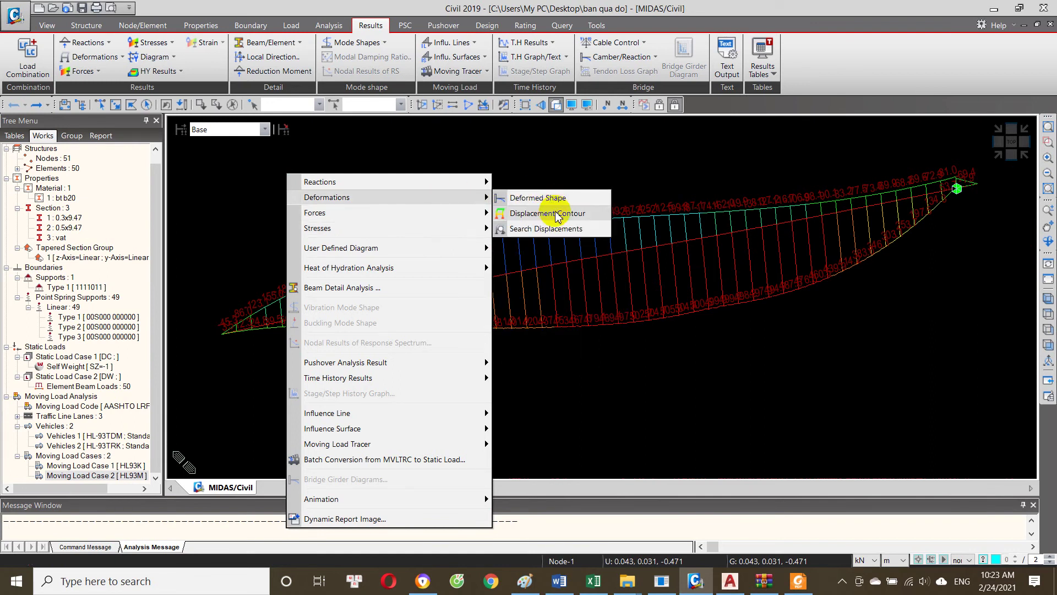
left_click(551, 199)
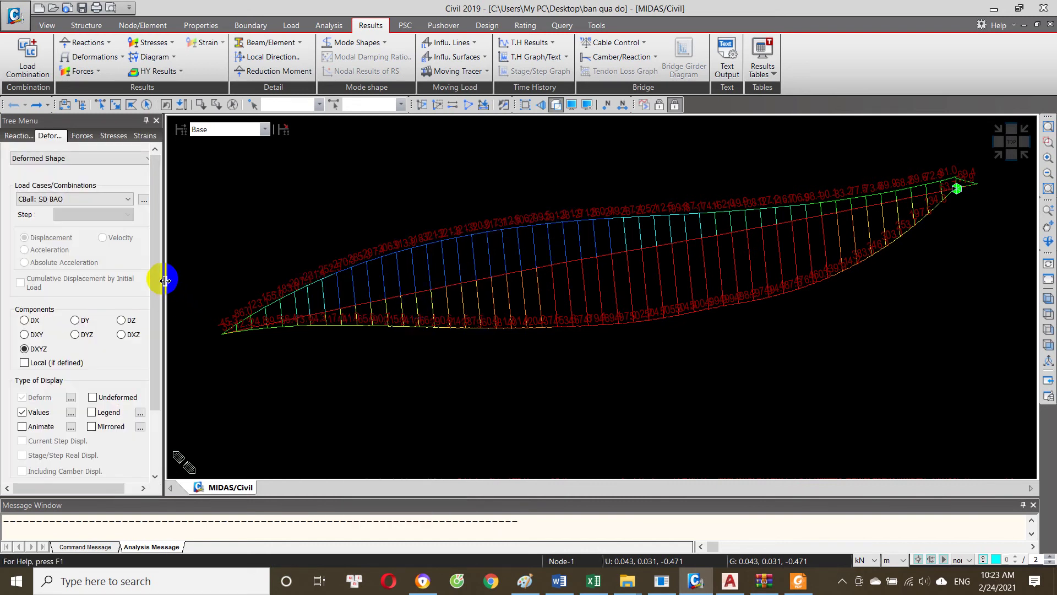
left_click(90, 199)
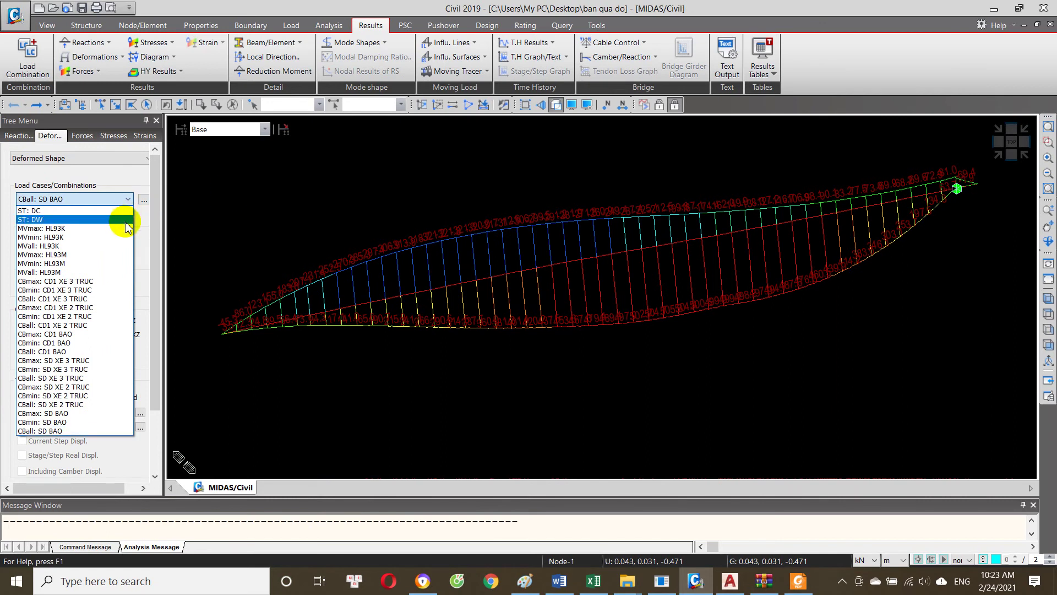
left_click(201, 208)
left_click(94, 201)
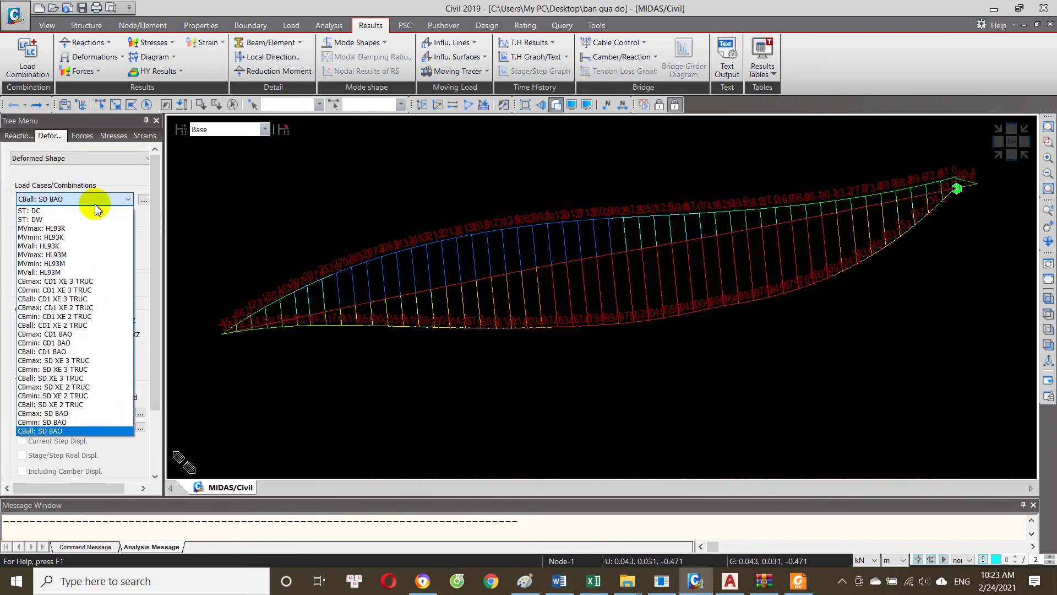
left_click(78, 430)
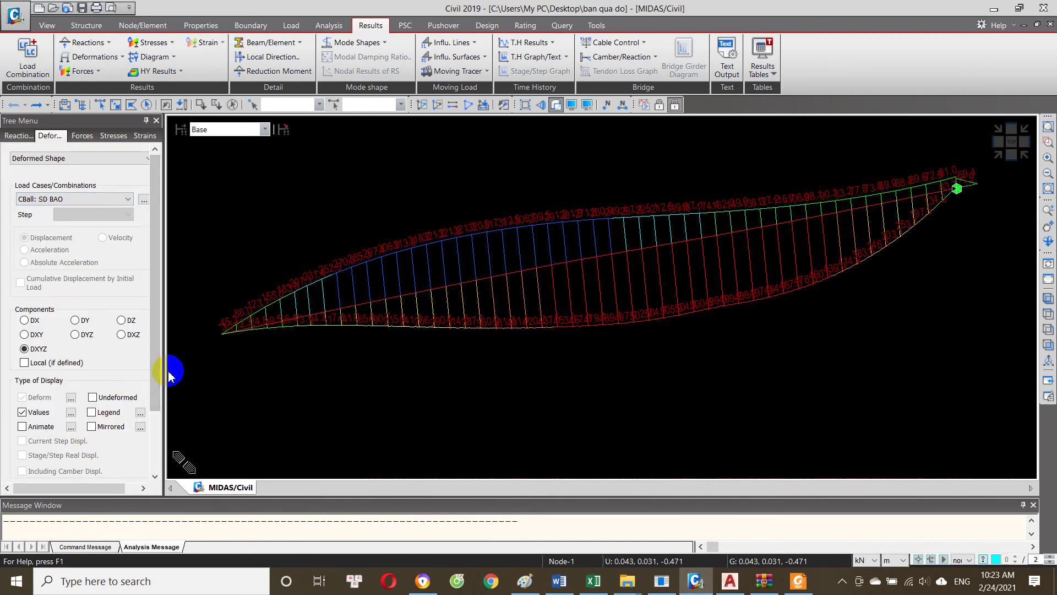
left_click_drag(155, 379, 153, 432)
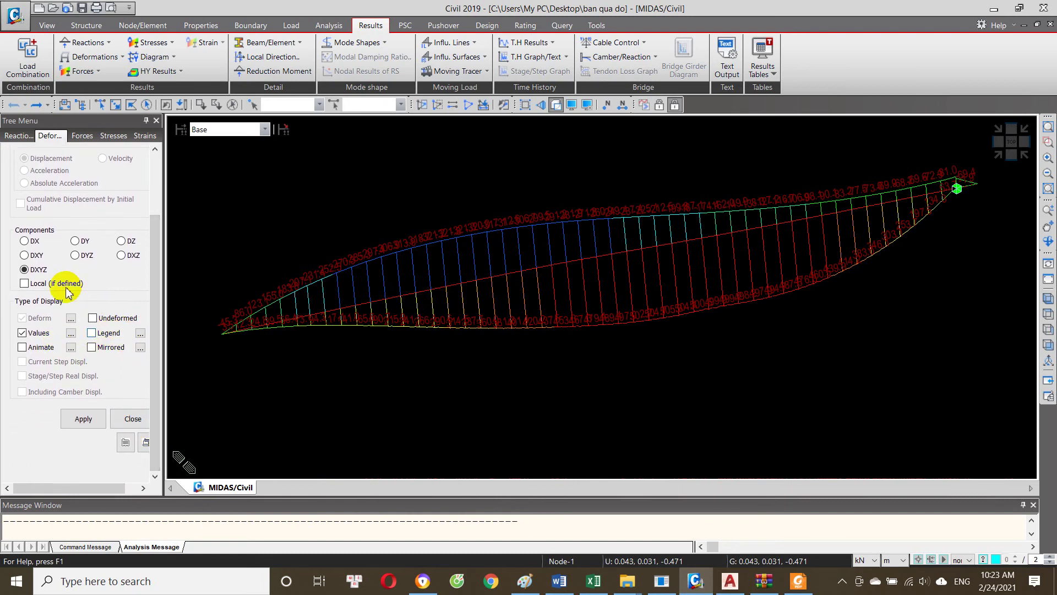
left_click(126, 244)
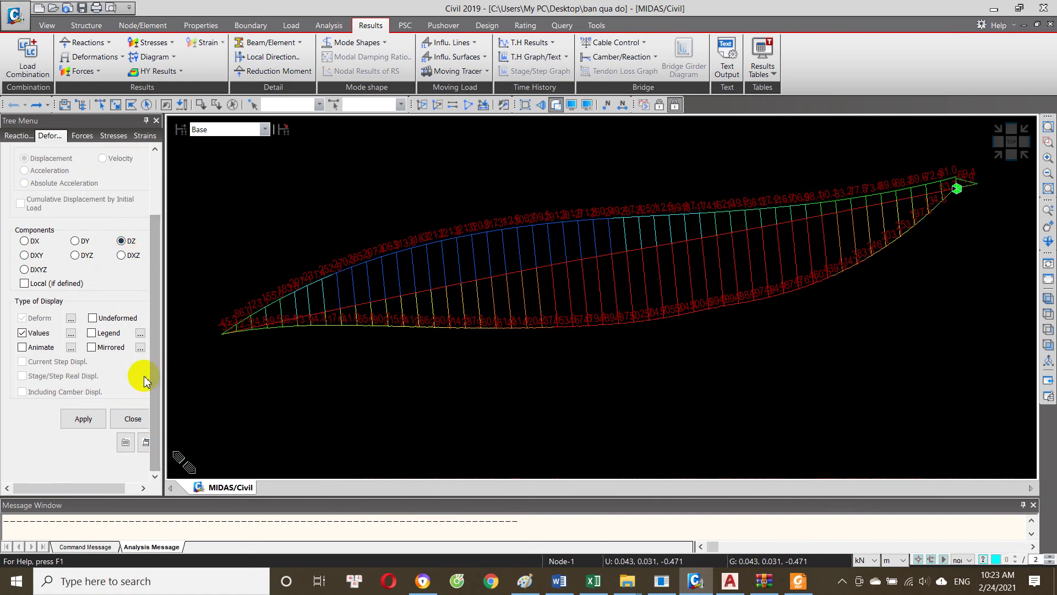
Step: Apply the DZ deformed shape and zoom in on the girder
left_click(75, 418)
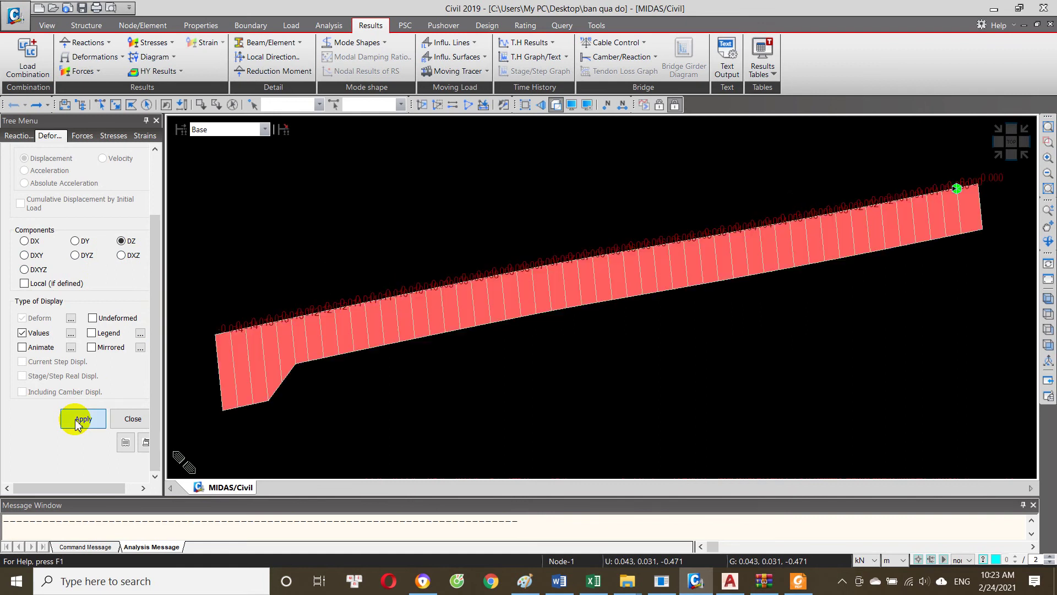
left_click(1046, 353)
scroll(366, 325, "up", 2)
scroll(398, 334, "up", 1)
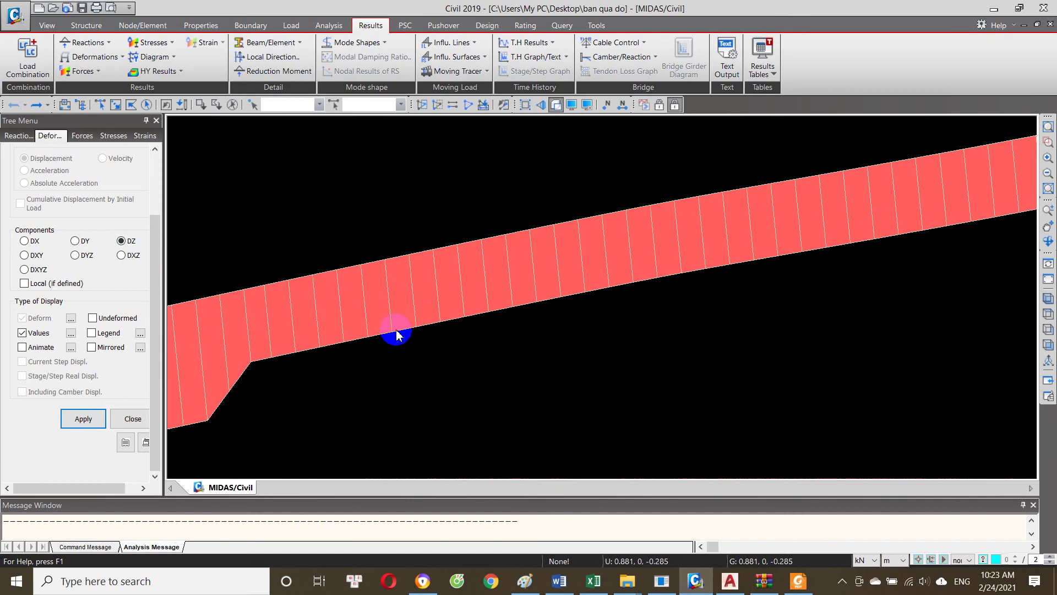
Step: Show the DZ values as a labelled line in a zoomed straight elevation view
left_click(555, 106)
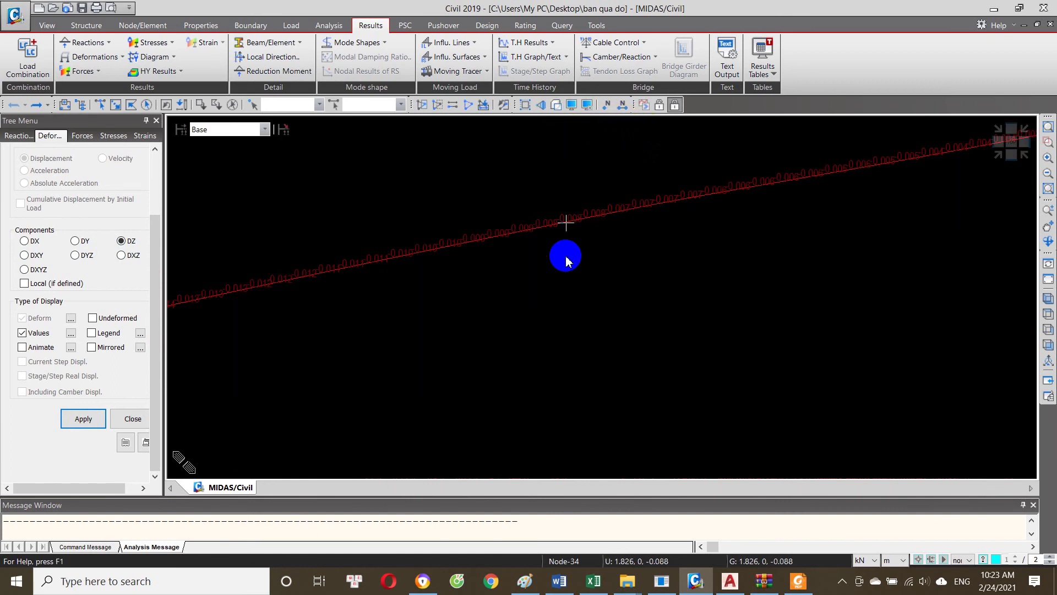
left_click(1050, 313)
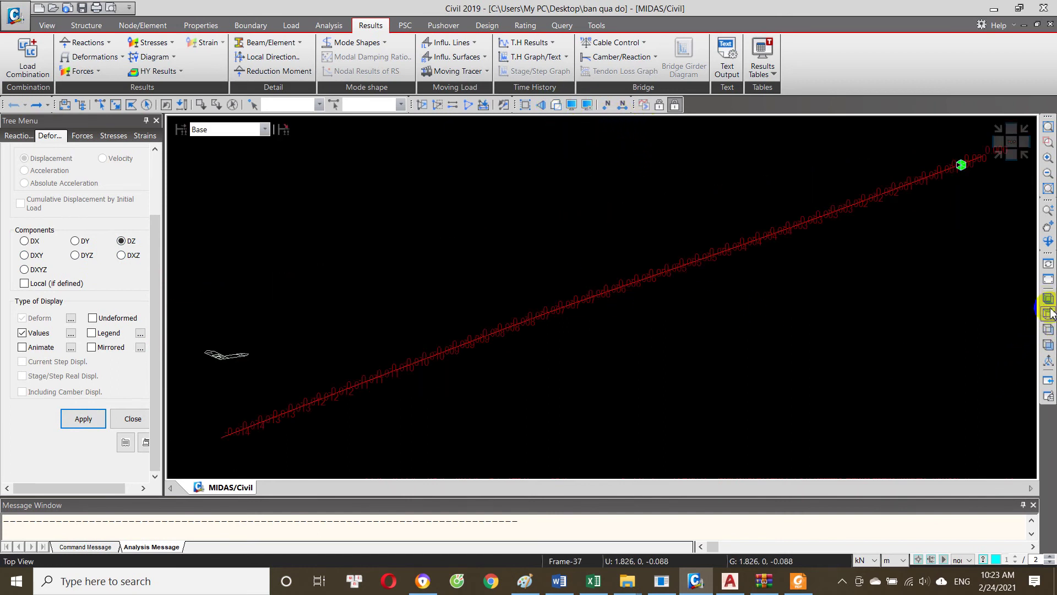
scroll(573, 338, "up", 1)
scroll(449, 311, "up", 1)
scroll(435, 247, "up", 1)
scroll(435, 358, "up", 1)
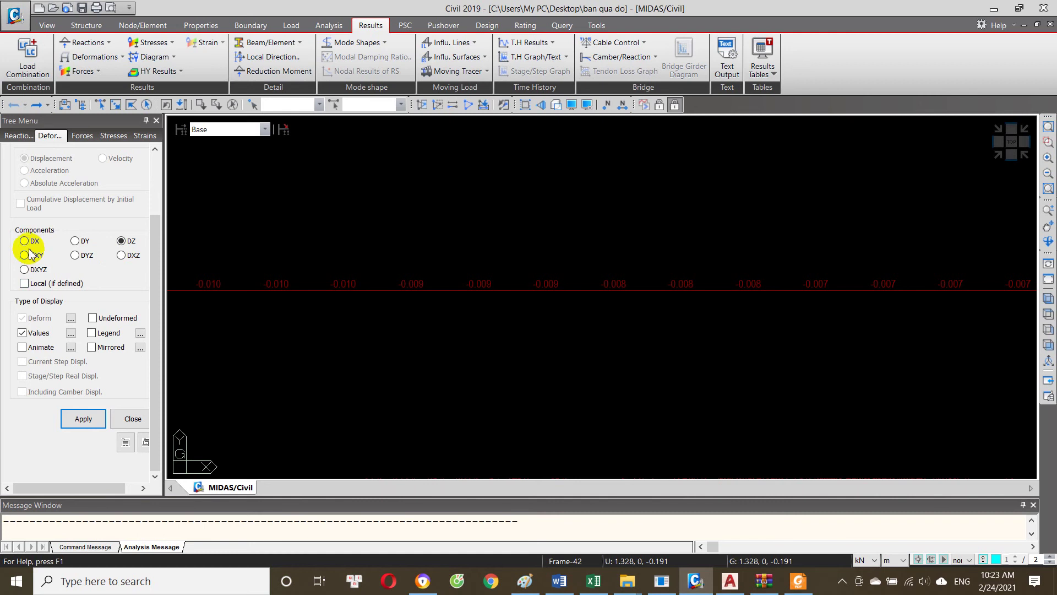
Step: Display the girder's DX and then DY displacement values
left_click(83, 418)
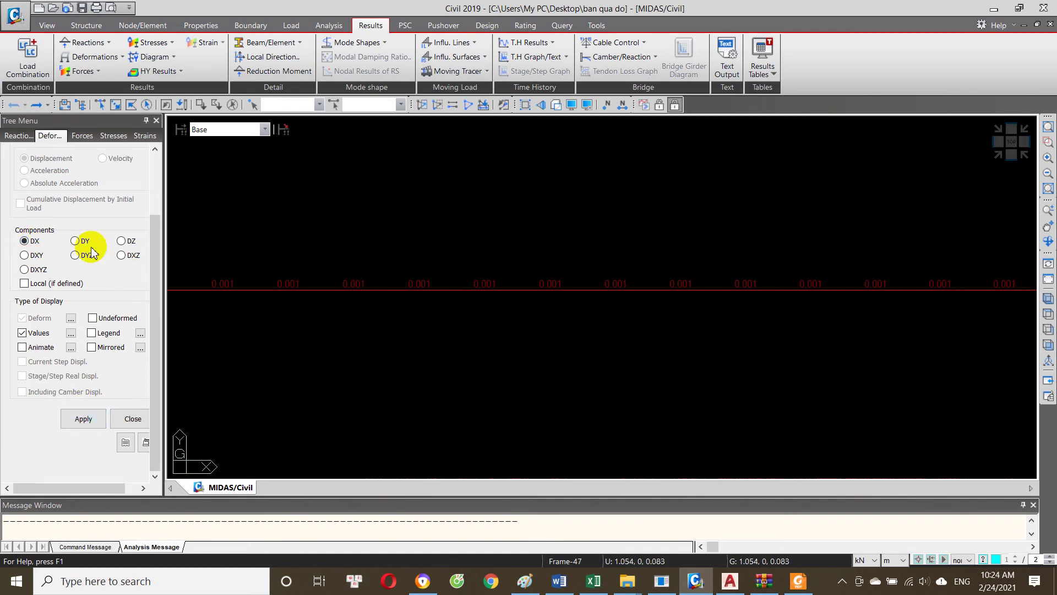
left_click(83, 418)
left_click_drag(343, 254, 422, 244)
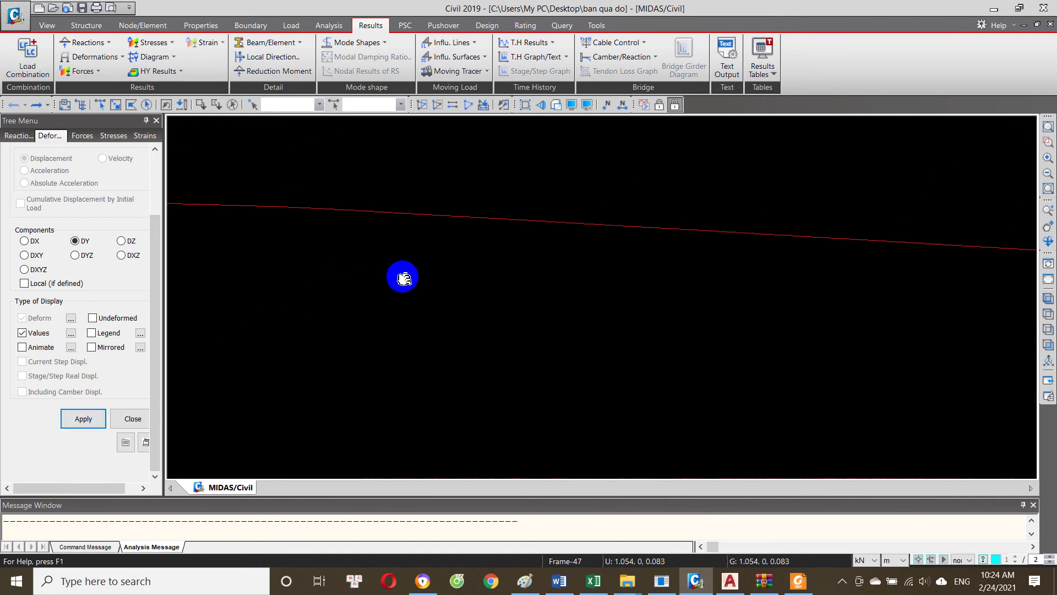
Step: Switch back to DZ and redisplay the girder's vertical displacement values
left_click(121, 241)
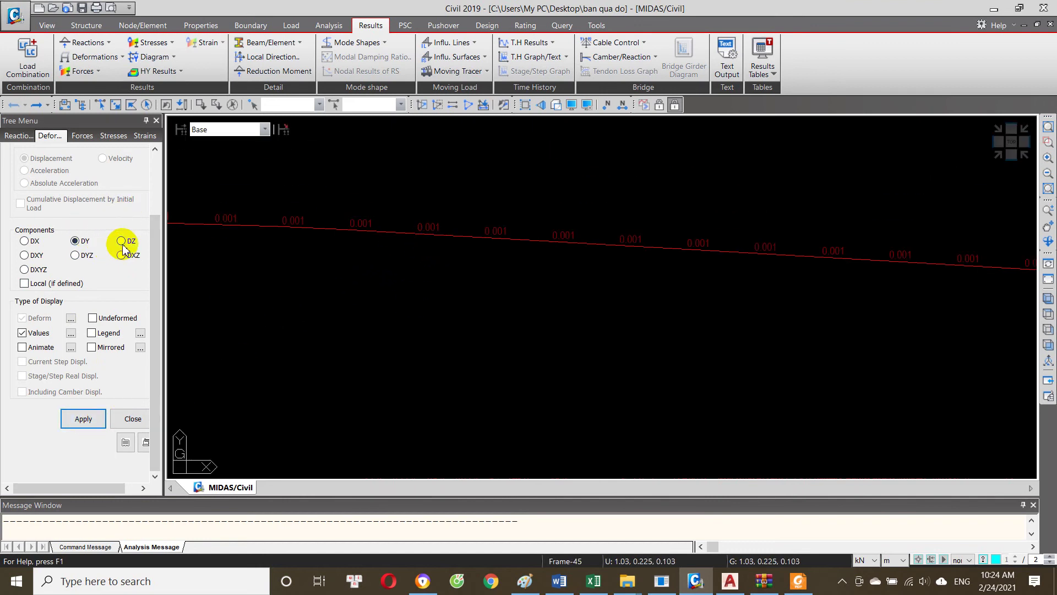
left_click(92, 420)
mouse_move(179, 389)
left_mouse_down()
mouse_move(434, 388)
mouse_move(456, 471)
mouse_move(199, 318)
left_mouse_up()
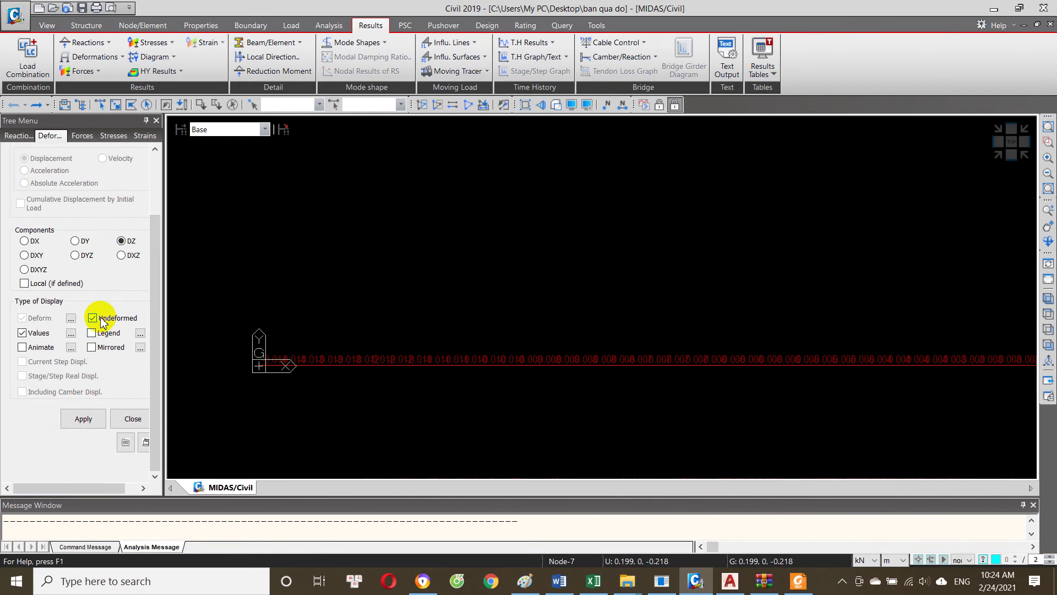
Step: Toggle the undeformed girder overlay on and off, then apply the total DXYZ displacements
left_click(83, 418)
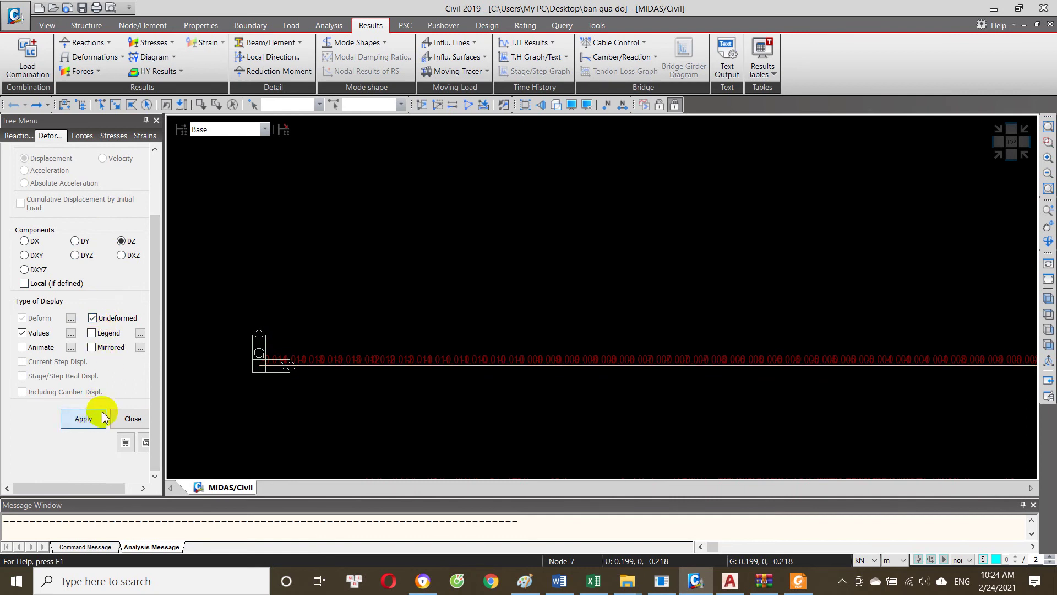
left_click_drag(421, 393, 365, 347)
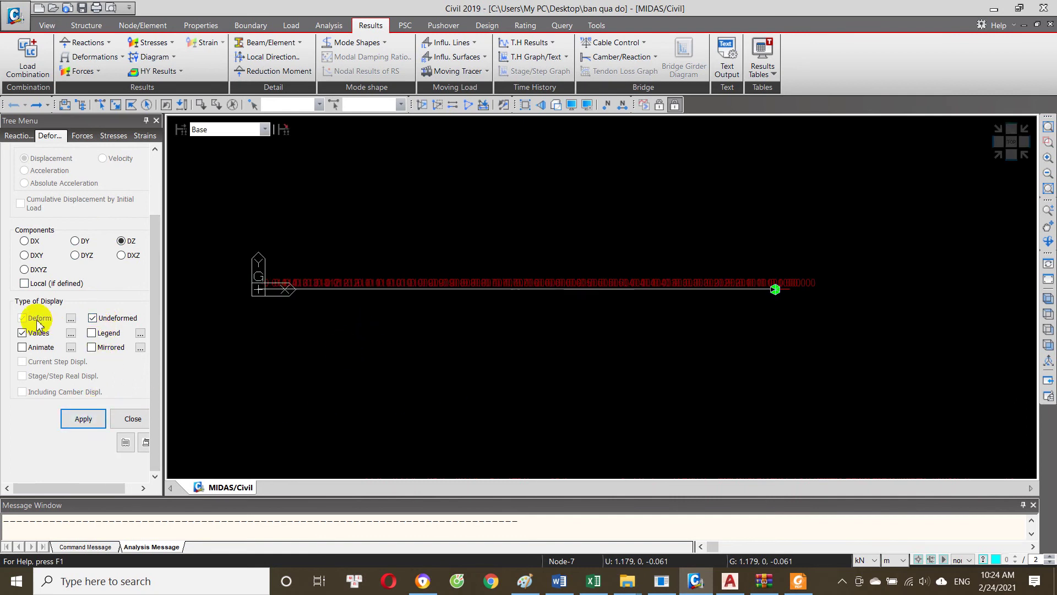
left_click(83, 419)
left_click_drag(256, 317, 324, 373)
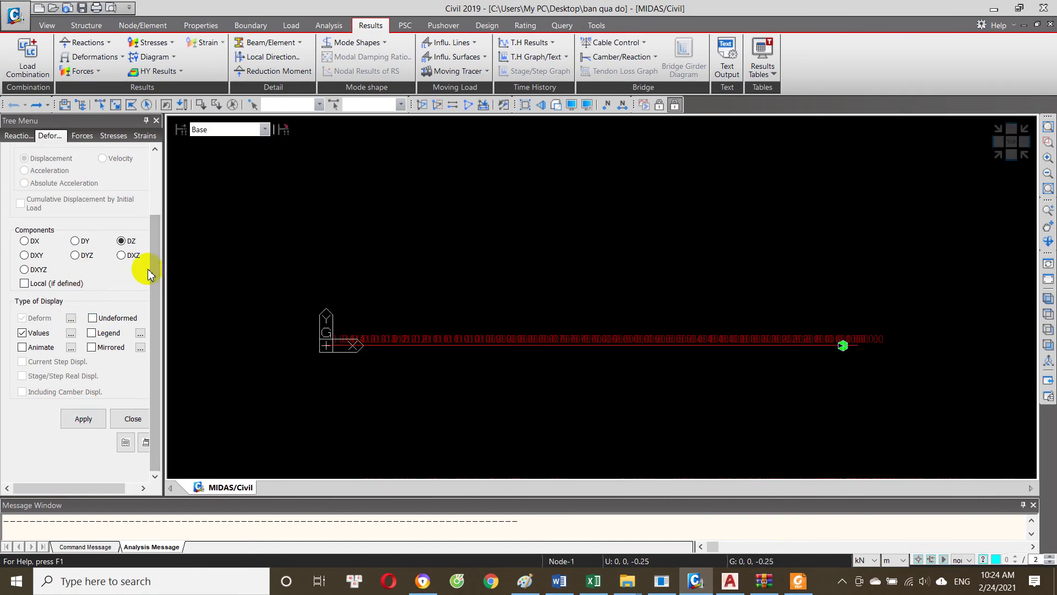
mouse_move(156, 244)
left_mouse_down()
mouse_move(161, 183)
mouse_move(224, 342)
left_mouse_up()
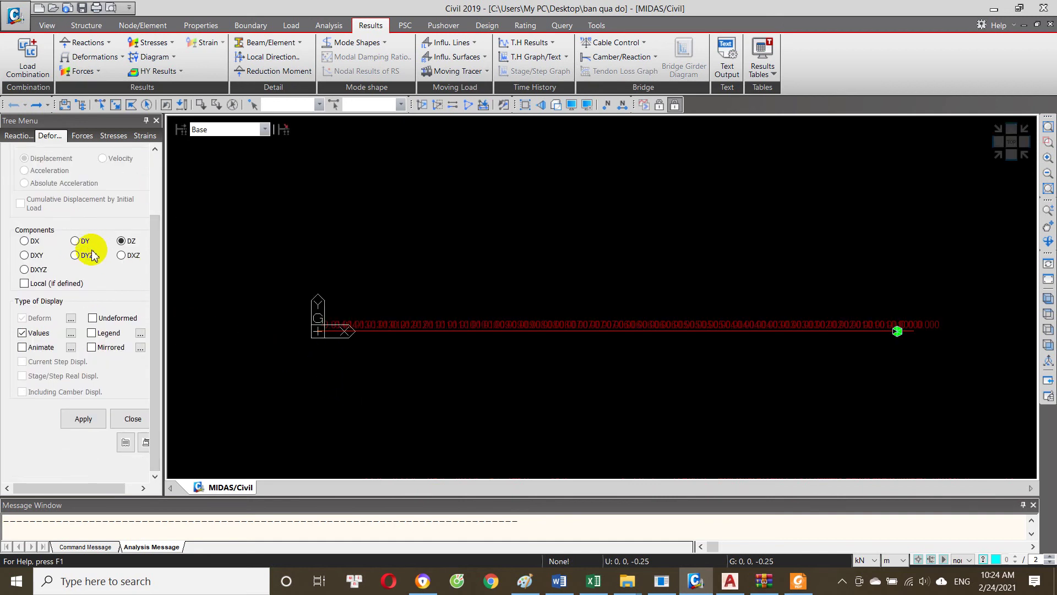
left_click(83, 418)
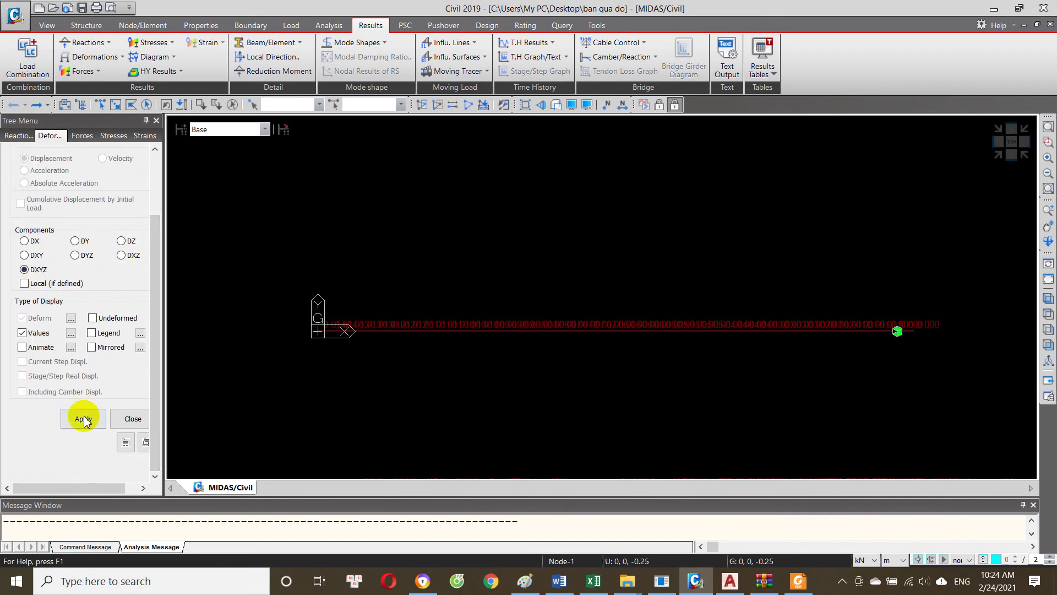
Step: Pan along the girder to read the total DXYZ displacement values
left_click_drag(343, 401, 468, 278)
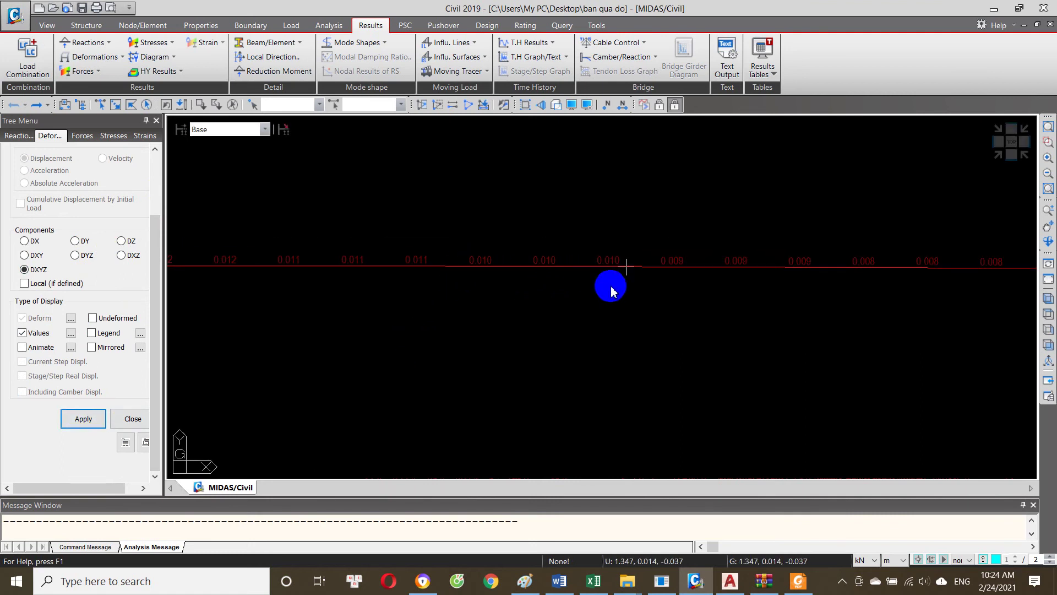
left_click_drag(722, 312, 663, 329)
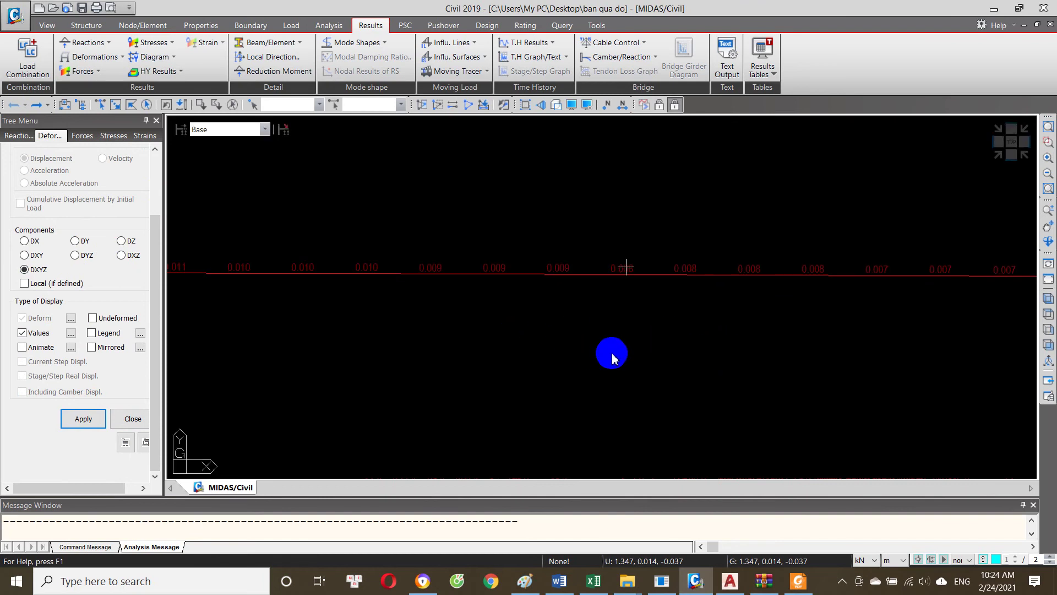
left_click_drag(358, 329, 562, 337)
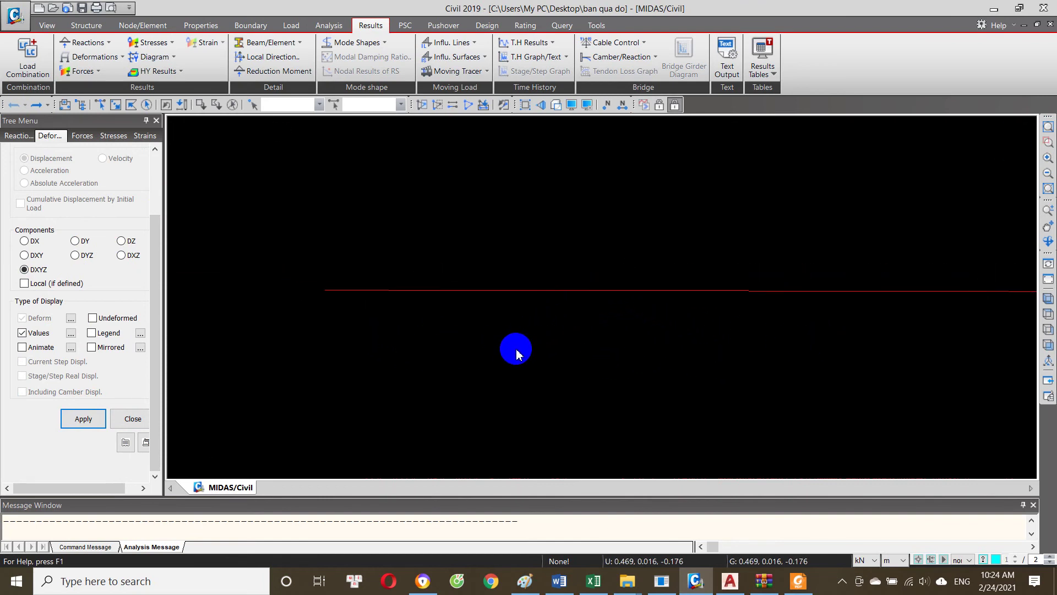
scroll(810, 379, "down", 2)
mouse_move(751, 411)
left_mouse_down()
mouse_move(479, 373)
mouse_move(430, 379)
mouse_move(330, 355)
mouse_move(502, 341)
left_mouse_up()
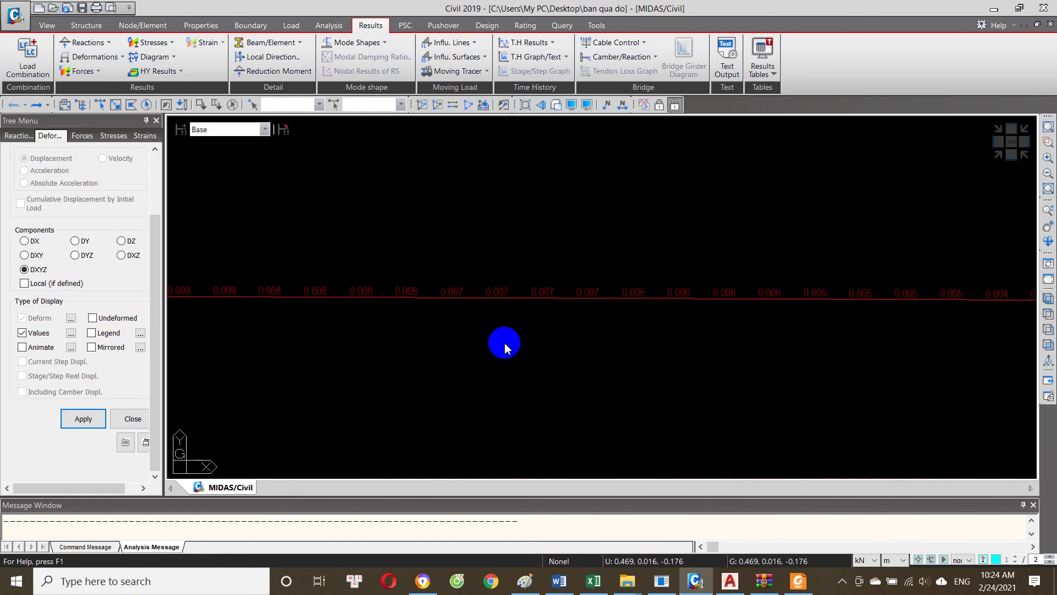
Step: Show the girder's DZ and then DY displacements, reselecting DZ afterward
left_click(122, 241)
left_click(83, 418)
mouse_move(303, 385)
left_mouse_down()
mouse_move(265, 371)
mouse_move(493, 371)
left_mouse_up()
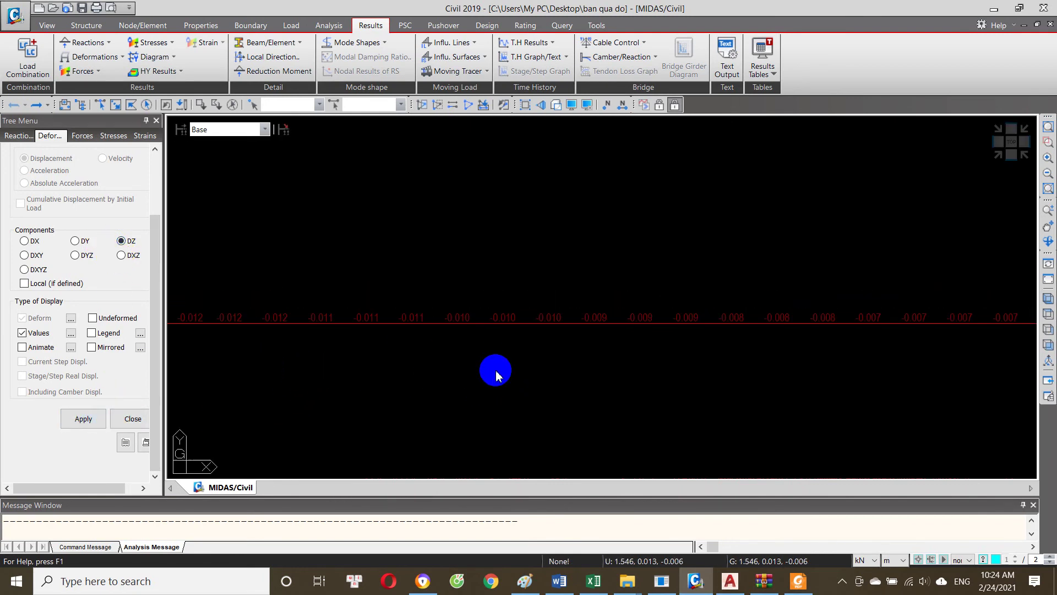
left_click(84, 244)
left_click(83, 418)
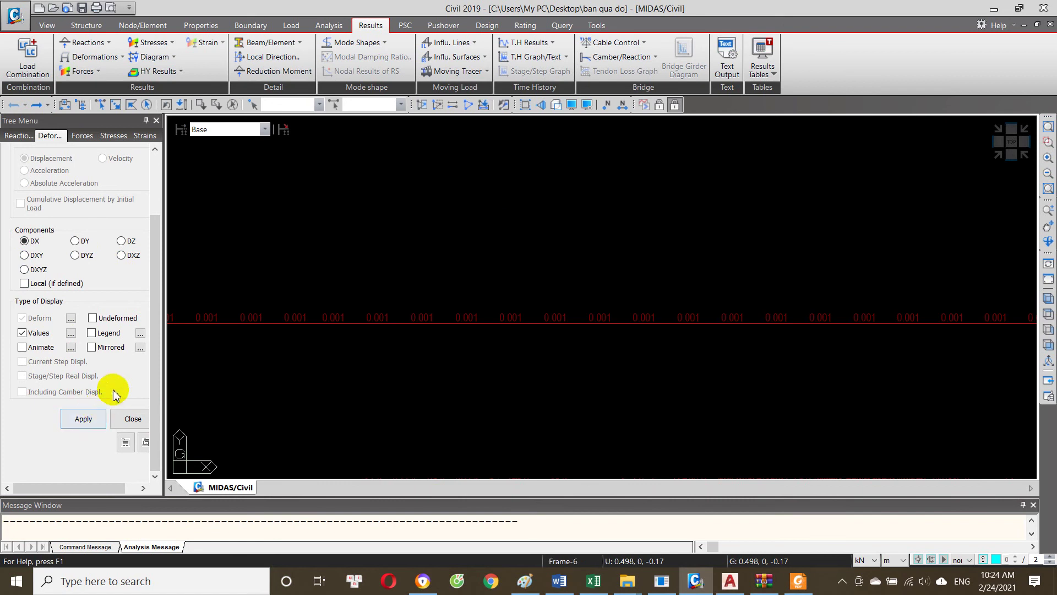
left_click(121, 240)
Step: Redisplay DZ values and zoom in to read them from the beam's left end
left_click(90, 424)
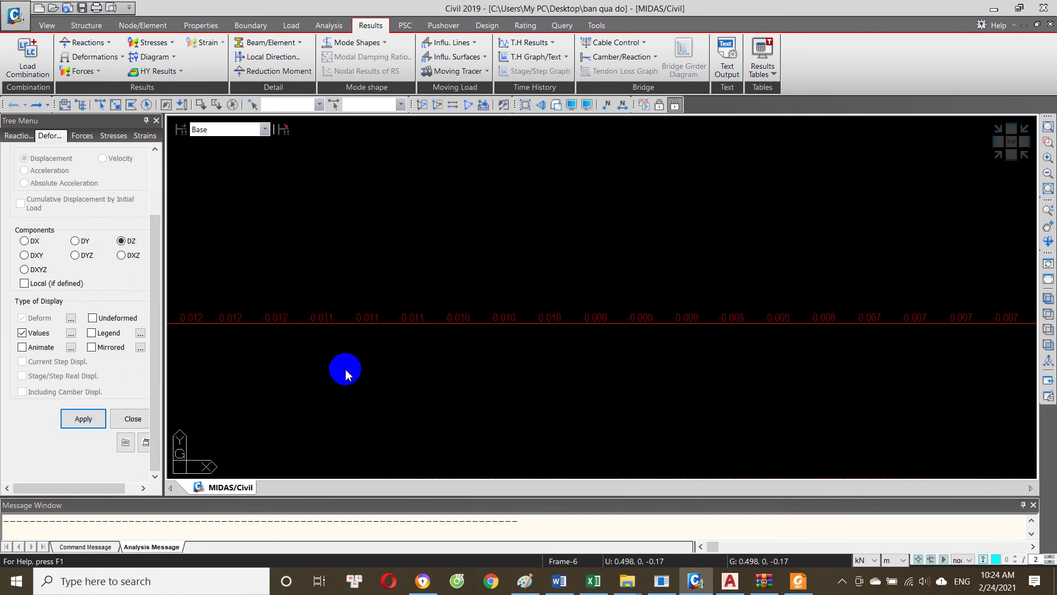
left_click(121, 245)
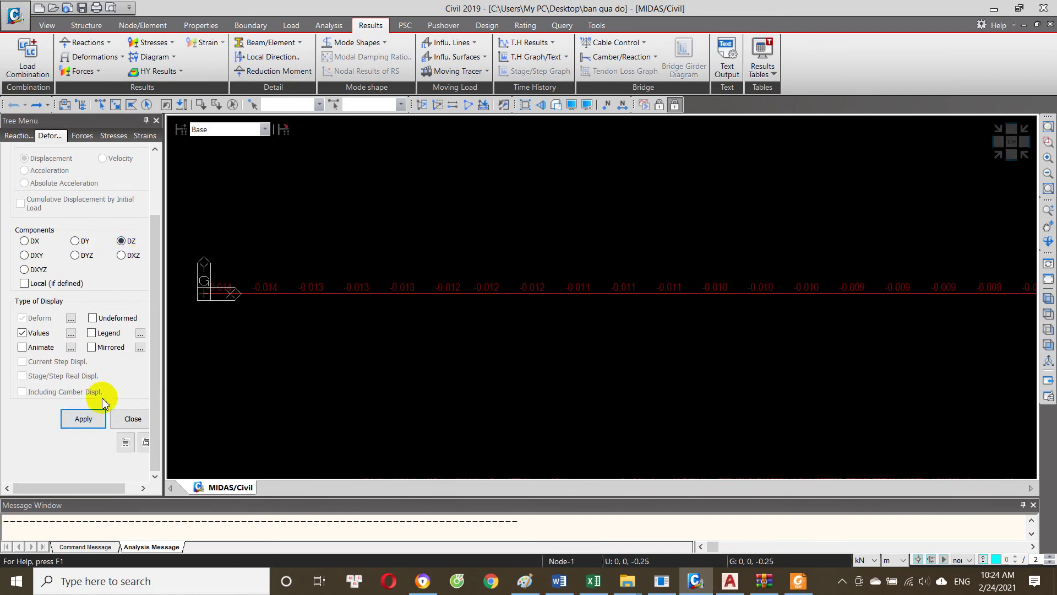
left_click(266, 294)
left_click_drag(250, 318, 348, 325)
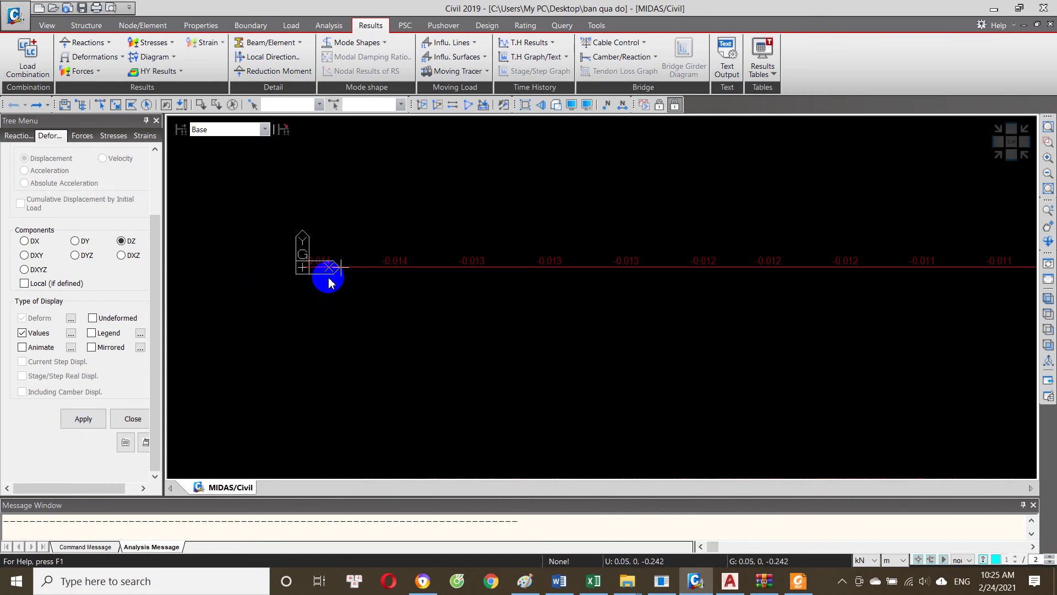
left_click(419, 283)
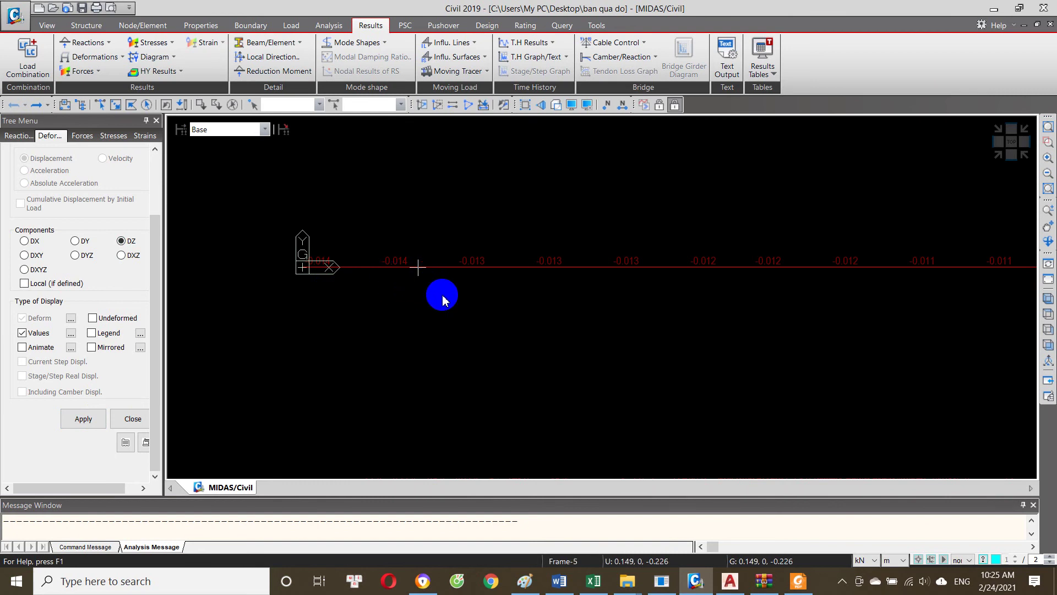
left_click_drag(439, 295, 403, 300)
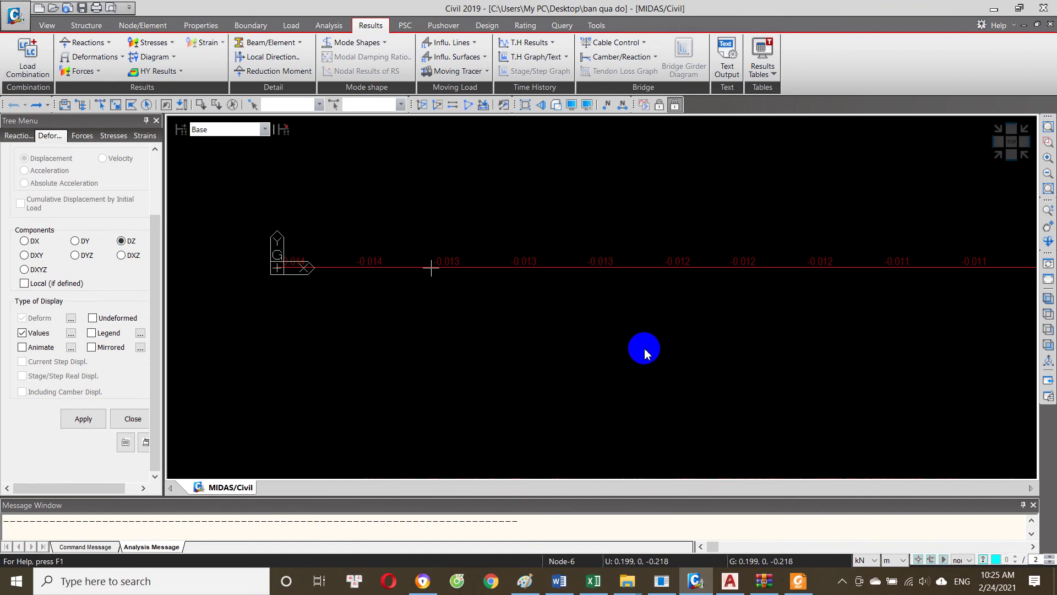
left_click_drag(659, 349, 605, 369)
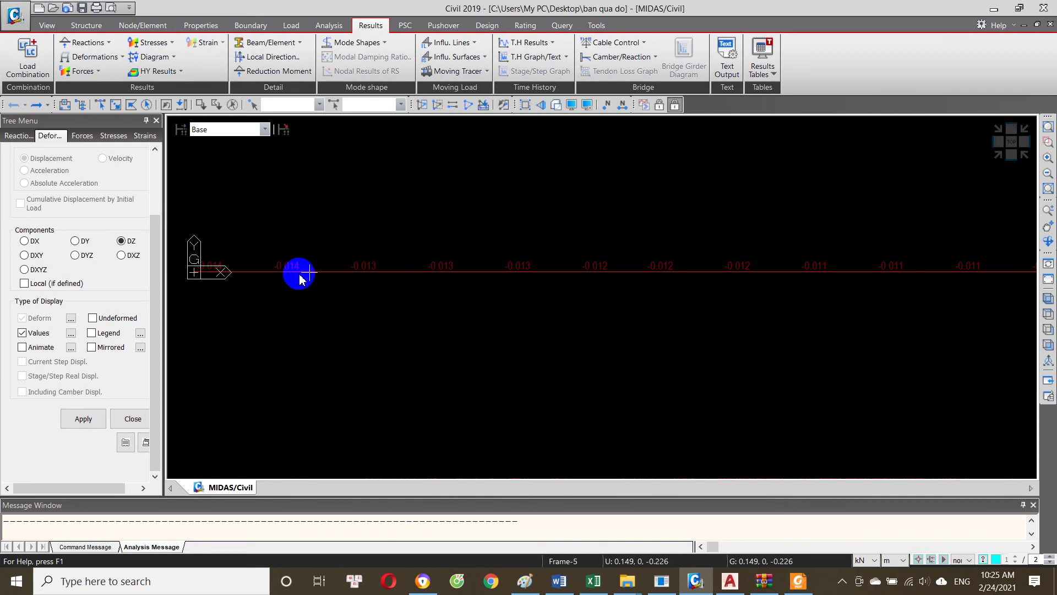
Step: Pan through the remaining DZ values along the beam, then switch to the Excel workbook
left_click_drag(713, 334, 536, 359)
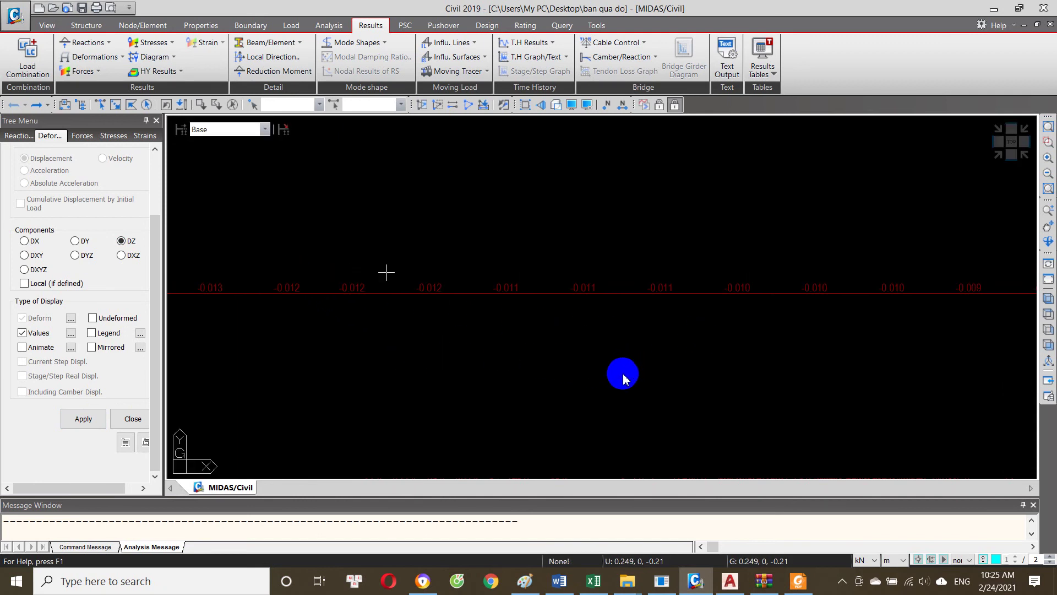
left_click_drag(790, 394, 510, 354)
left_click_drag(727, 332, 495, 352)
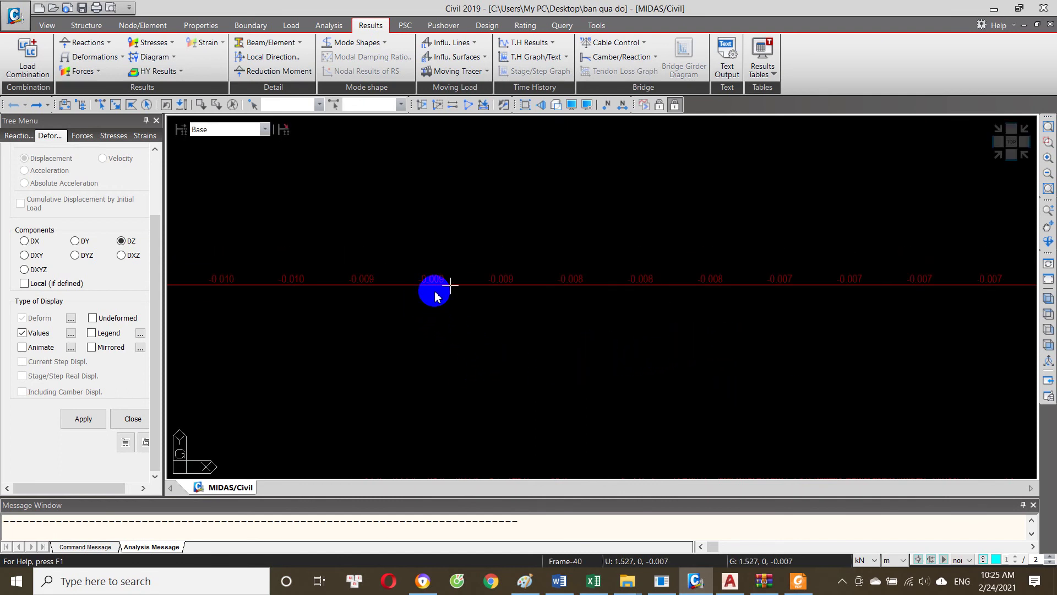
mouse_move(435, 297)
left_mouse_down()
mouse_move(647, 366)
mouse_move(293, 354)
mouse_move(541, 387)
mouse_move(529, 402)
left_mouse_up()
left_click(546, 401)
mouse_move(601, 421)
left_mouse_down()
mouse_move(394, 390)
mouse_move(394, 420)
mouse_move(366, 427)
mouse_move(523, 396)
mouse_move(397, 354)
mouse_move(314, 359)
mouse_move(590, 379)
left_mouse_up()
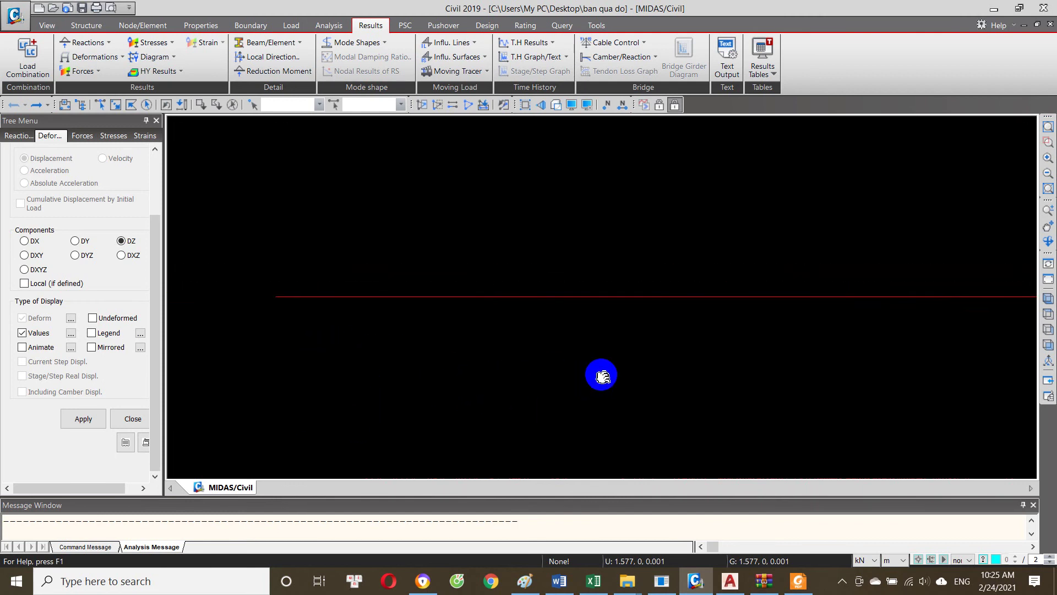
left_click_drag(479, 358, 479, 354)
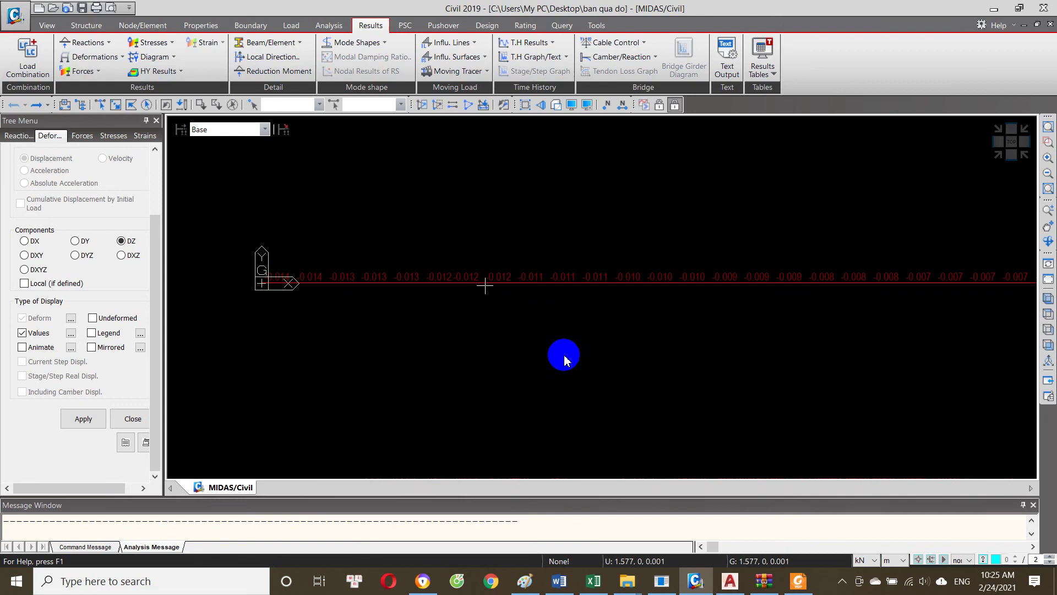
left_click_drag(659, 354, 513, 361)
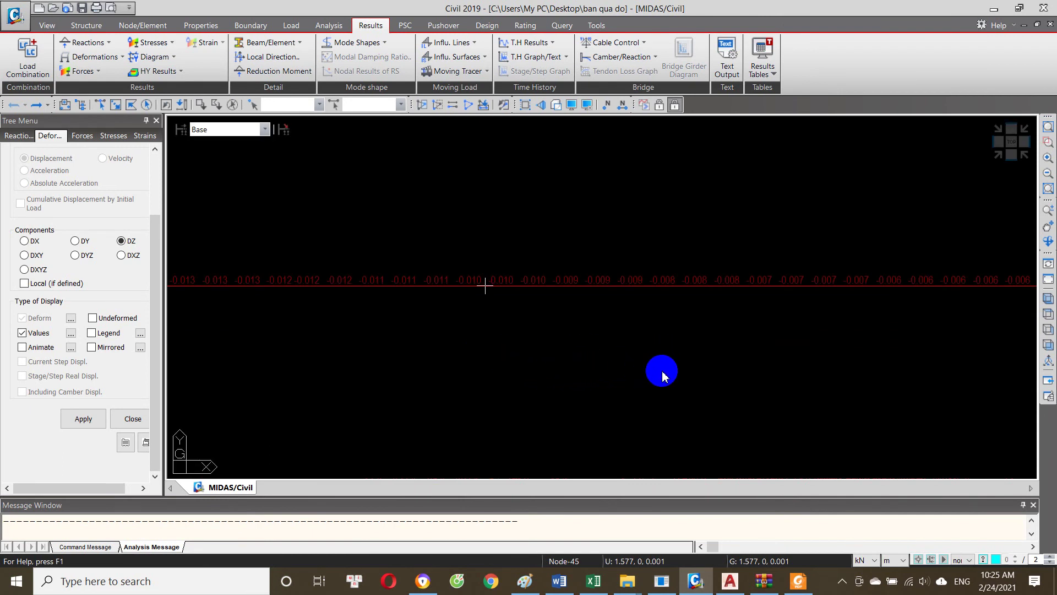
left_click(593, 581)
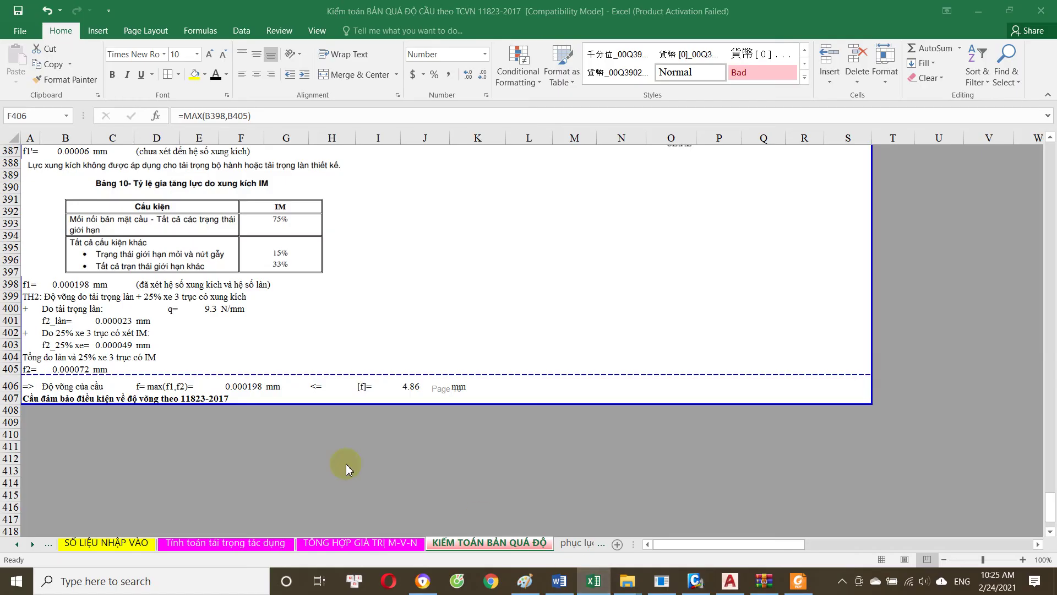
Step: Select cell D399 on the TH2 lane-load row
scroll(132, 341, "up", 1)
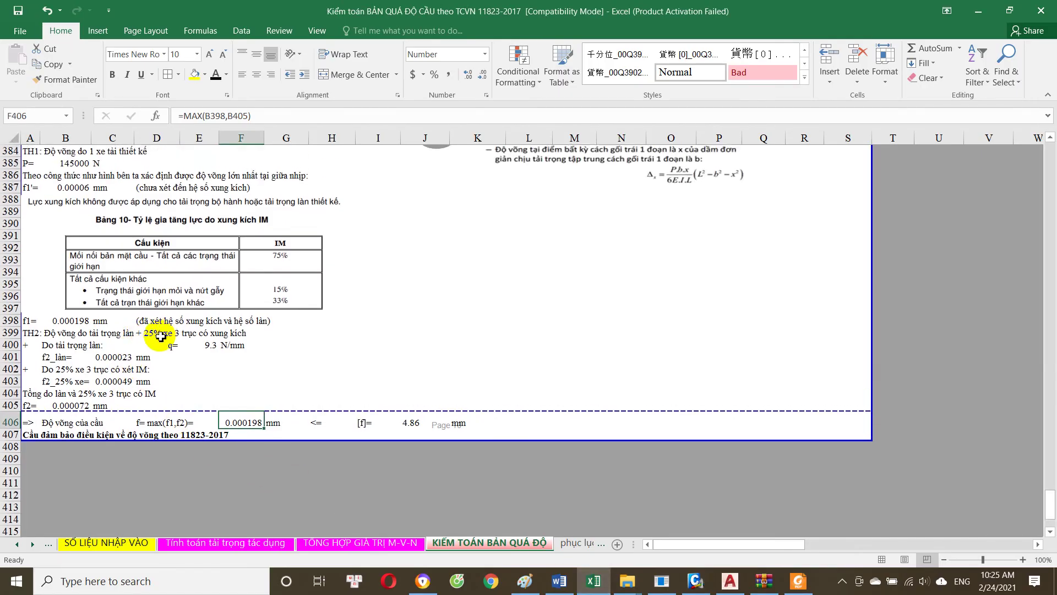
left_click(156, 336)
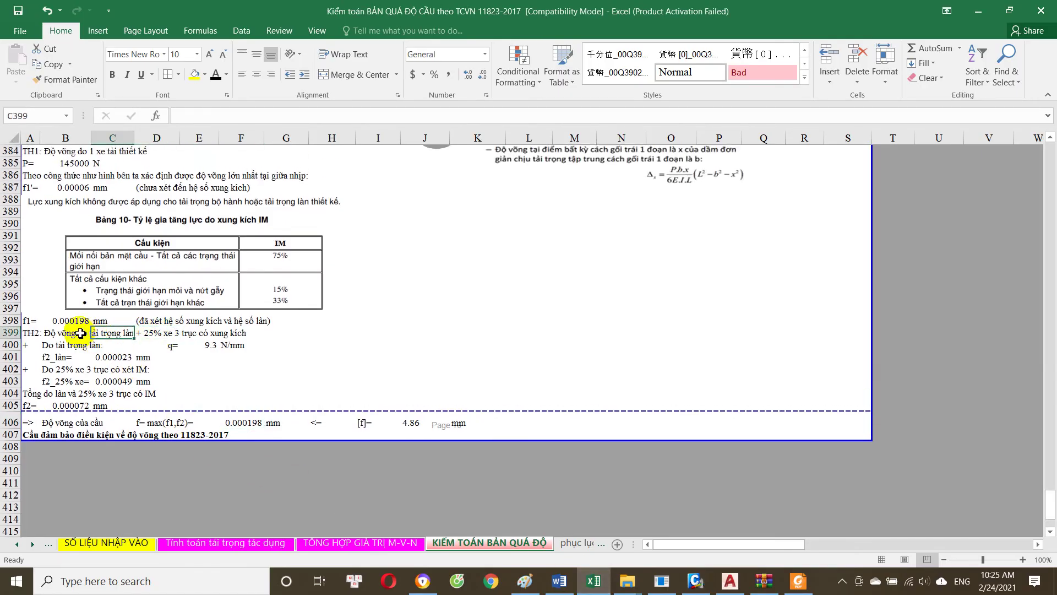
left_click(156, 334)
Step: Scroll up to the section heading around row 360, then return to MIDAS/Civil
scroll(183, 361, "up", 2)
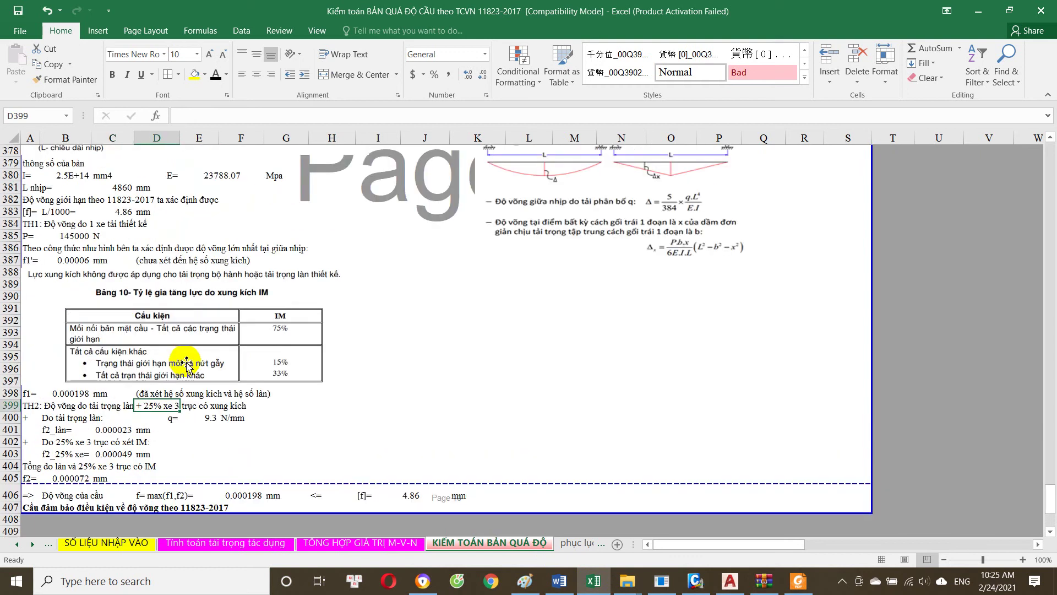
scroll(179, 297, "up", 2)
scroll(116, 338, "up", 1)
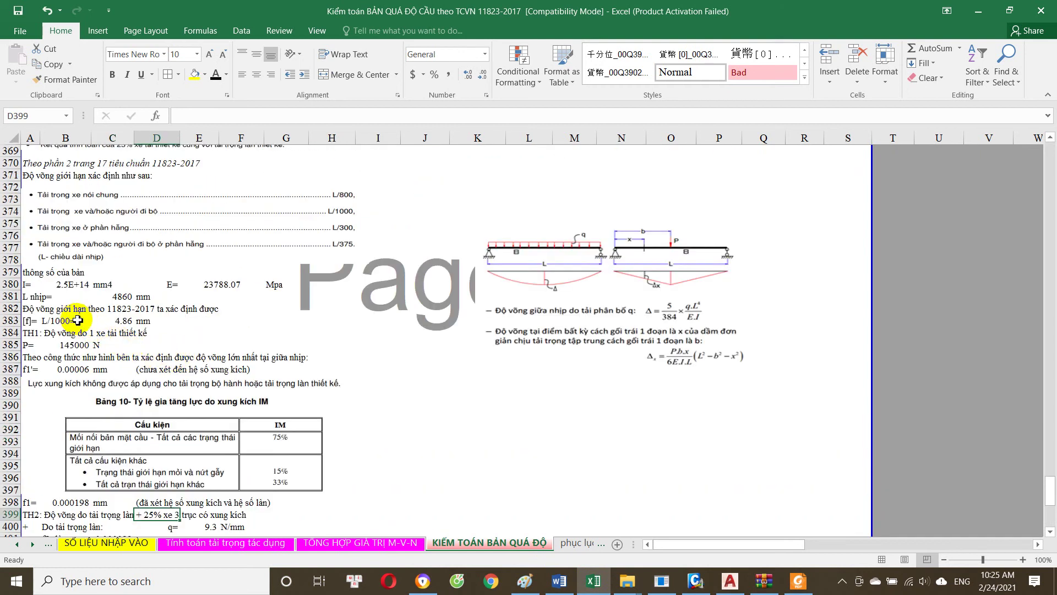
scroll(77, 342, "up", 1)
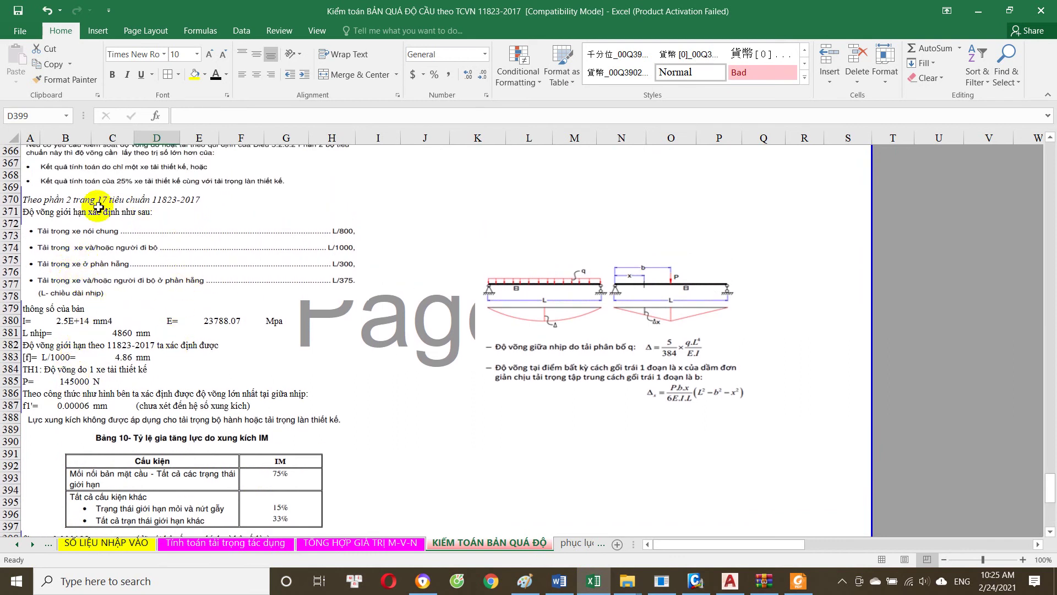
scroll(141, 254, "up", 2)
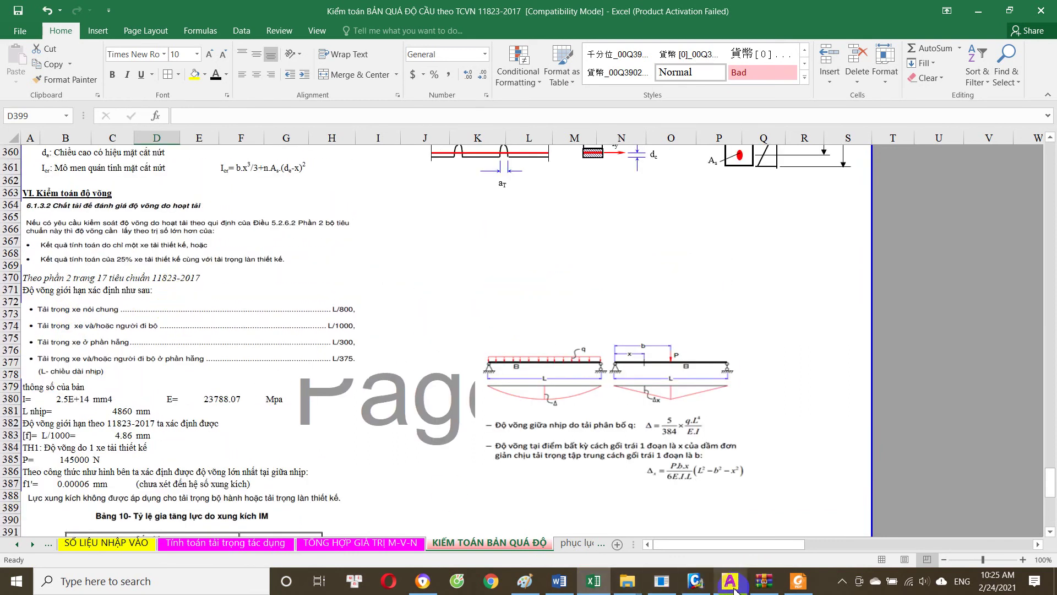
left_click(696, 581)
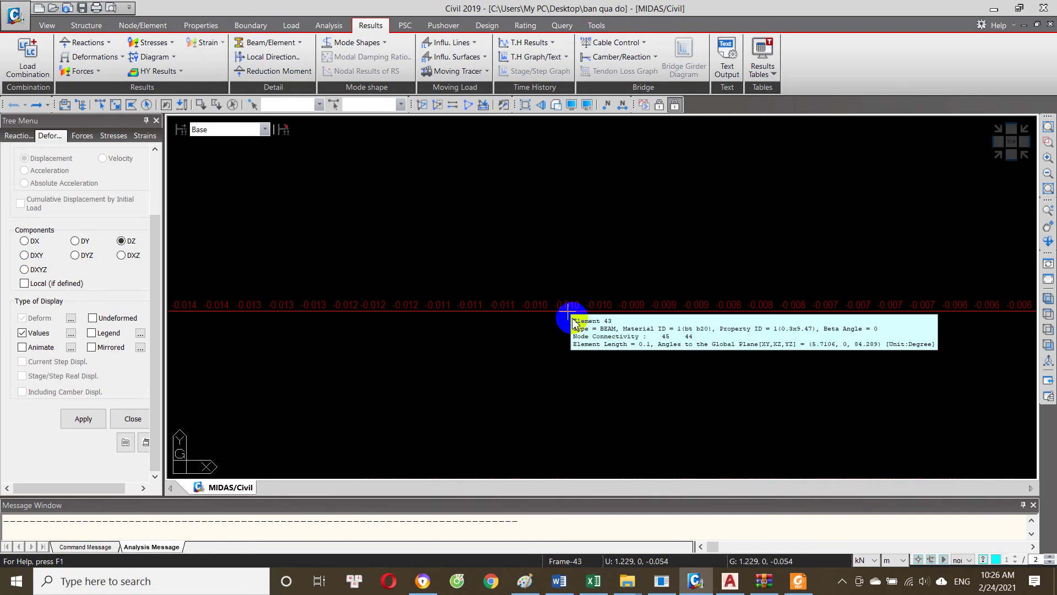
scroll(478, 476, "down", 5)
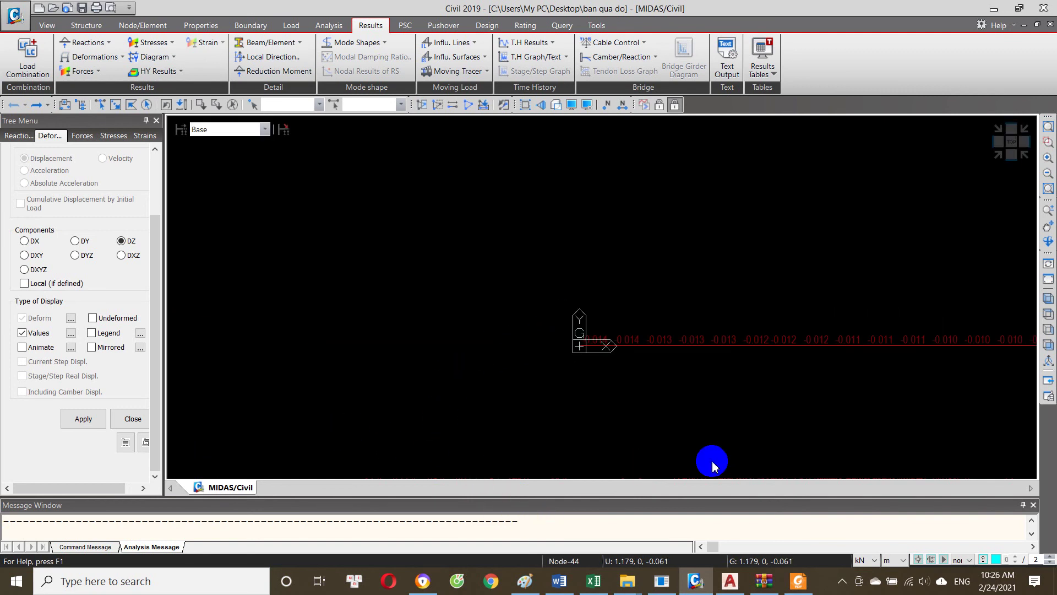
scroll(600, 355, "up", 5)
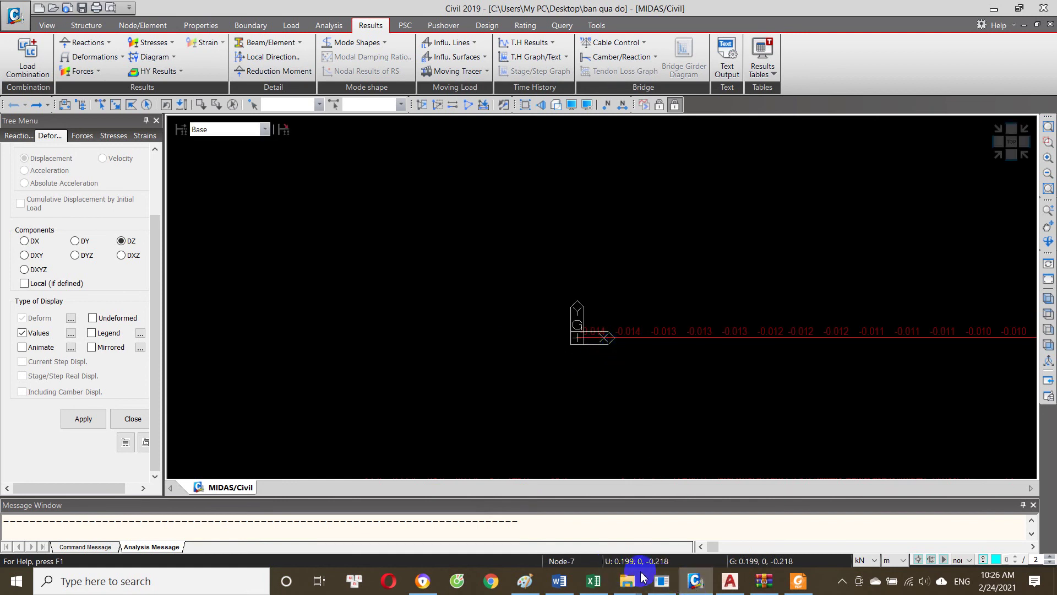
mouse_move(747, 373)
left_mouse_down()
mouse_move(775, 385)
mouse_move(528, 369)
mouse_move(531, 404)
left_mouse_up()
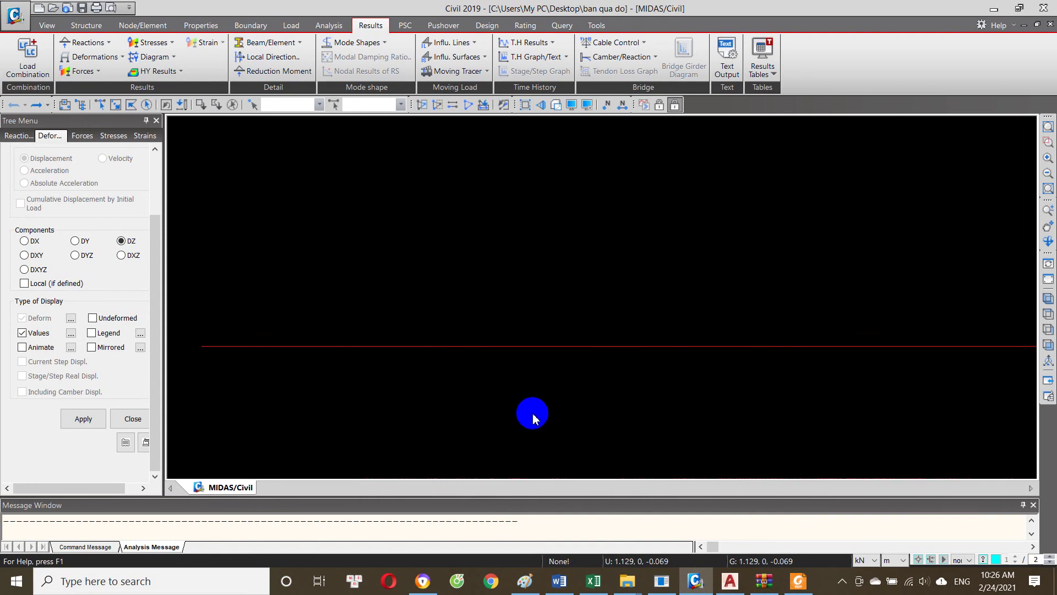
scroll(688, 394, "up", 2)
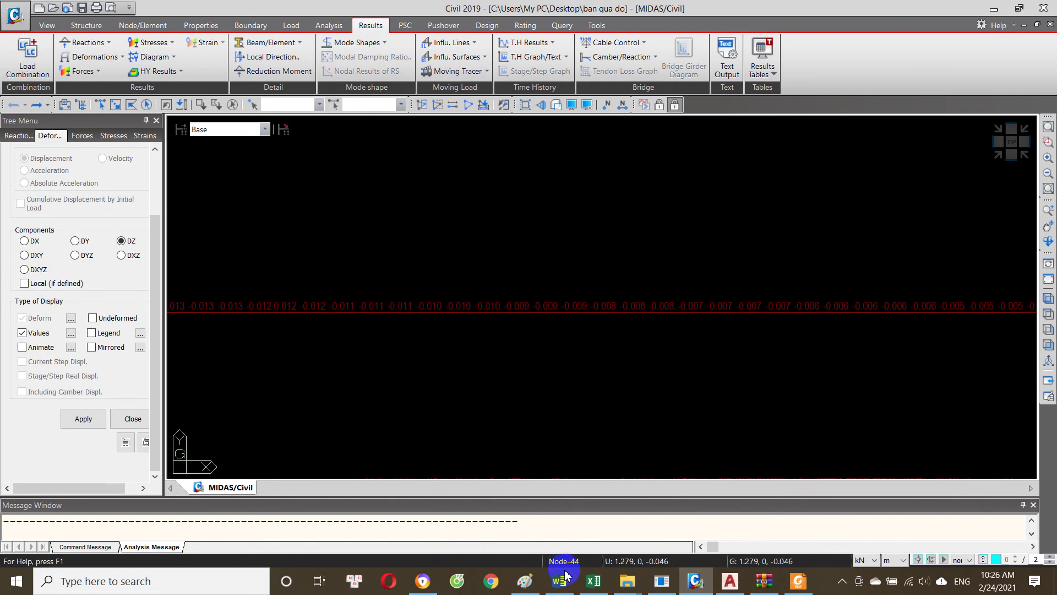
left_click(609, 584)
Step: Scroll through the deflection rows, then glance at the MIDAS displacement diagram
scroll(160, 379, "down", 2)
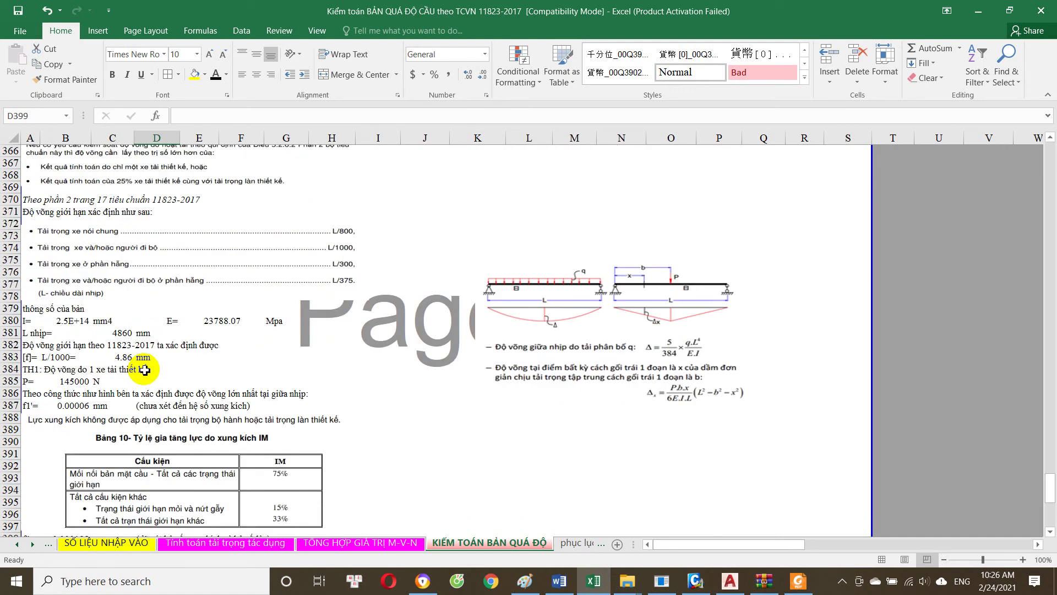
scroll(163, 379, "up", 3)
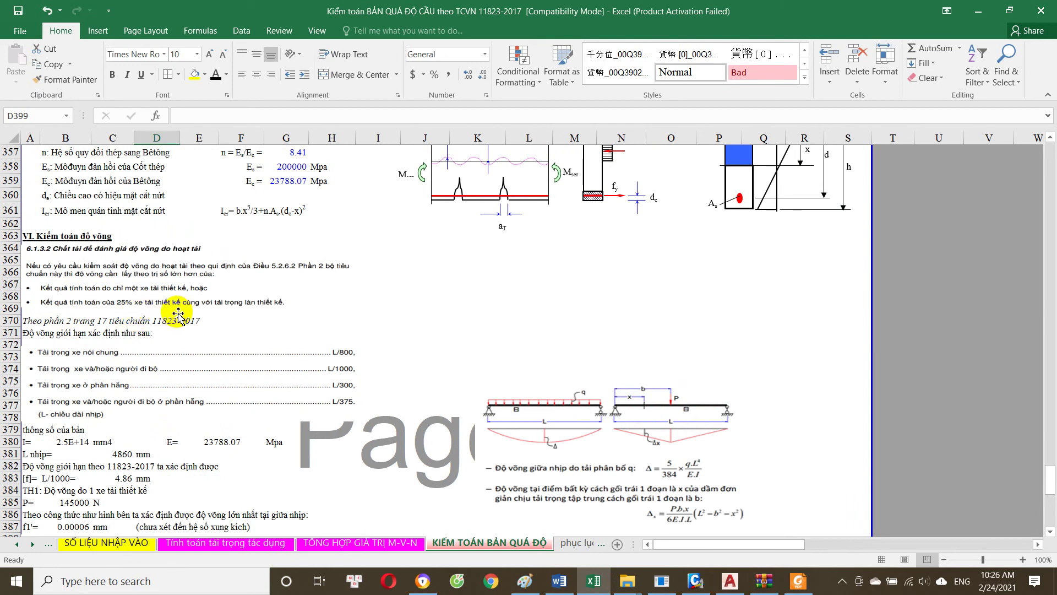
scroll(181, 313, "down", 1)
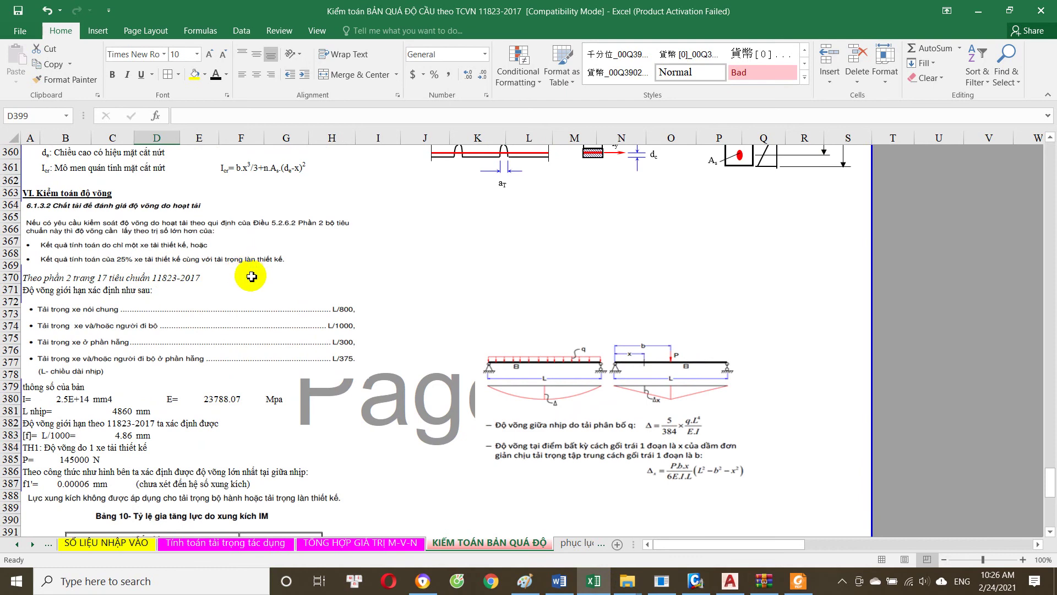
scroll(252, 276, "down", 2)
scroll(250, 389, "down", 3)
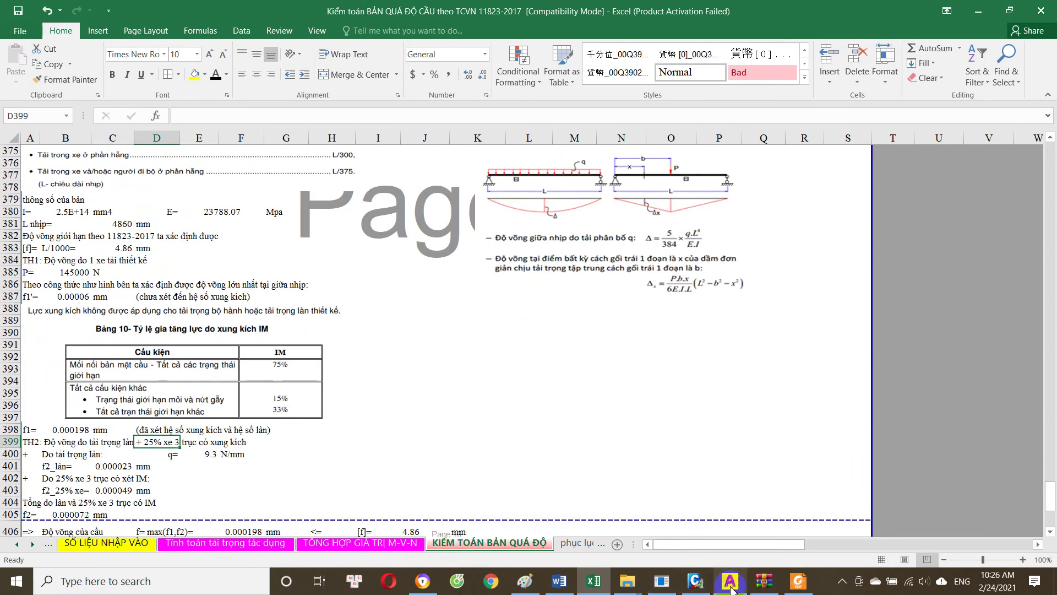
left_click(695, 581)
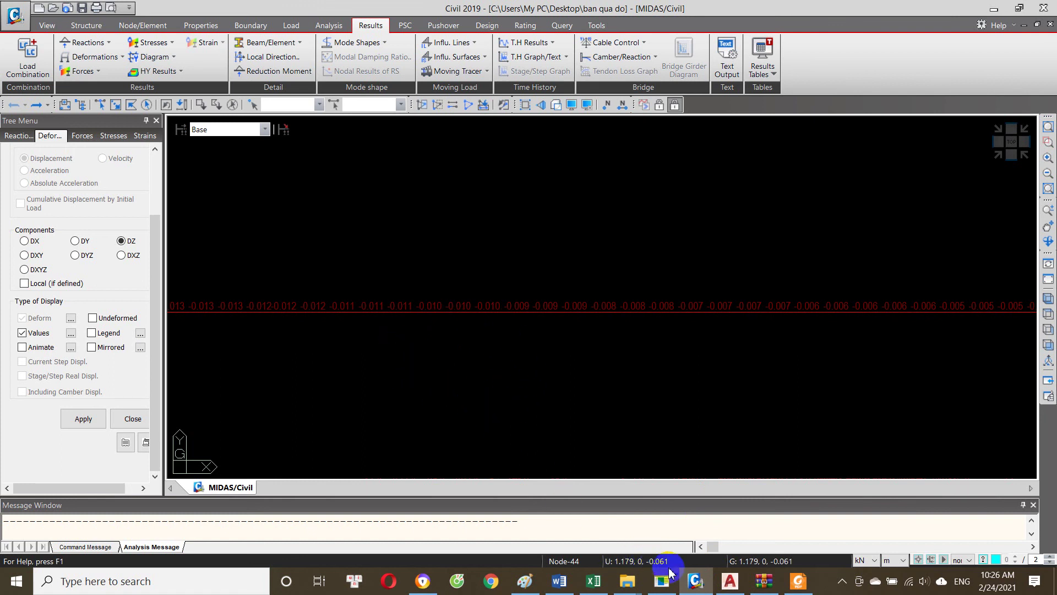
Step: In Excel, inspect cell C401's 5qL⁴/384EI lane-load deflection formula giving 0.000023 mm
left_click(593, 581)
scroll(165, 385, "down", 2)
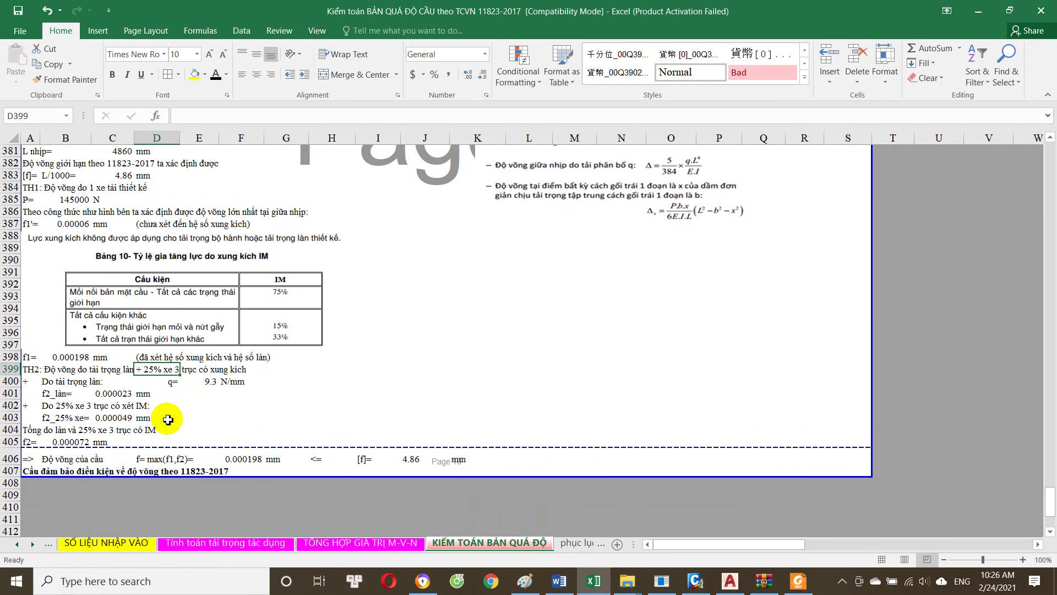
left_click(112, 394)
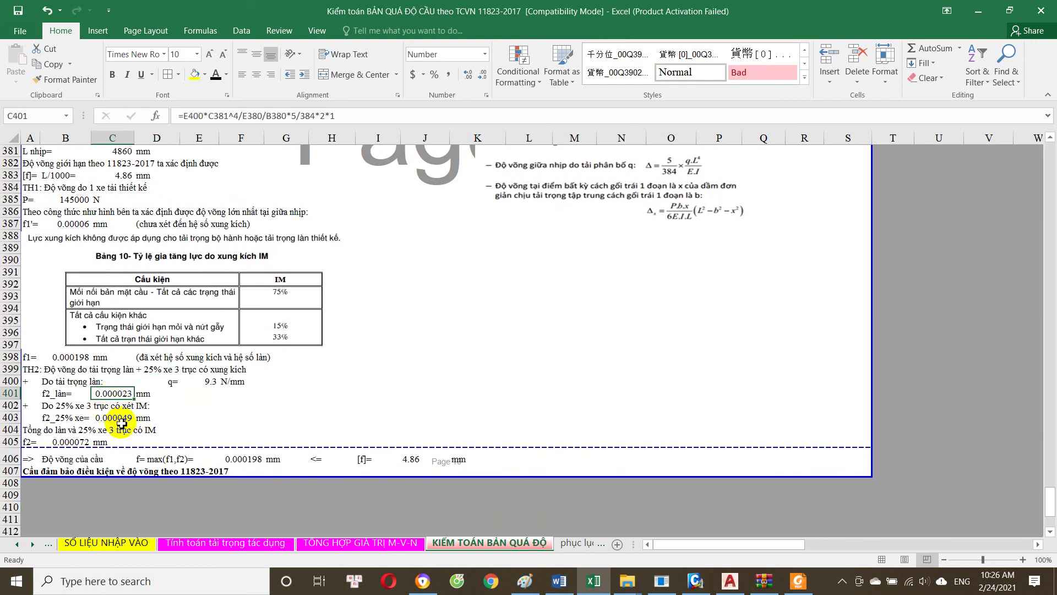
double_click(260, 464)
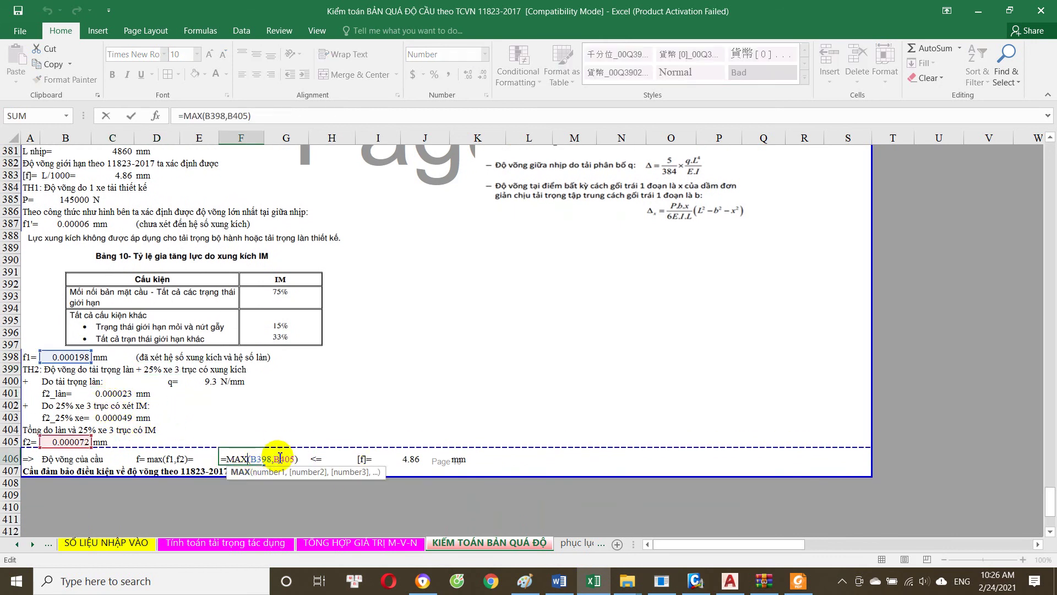
key("Escape")
scroll(289, 438, "up", 2)
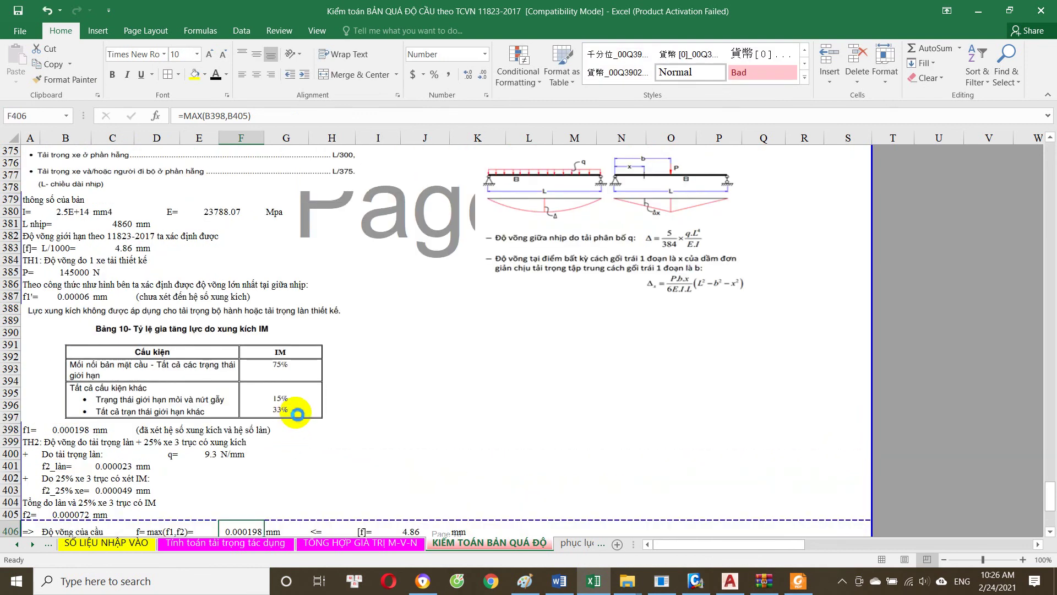
scroll(213, 444, "down", 3)
scroll(177, 429, "up", 6)
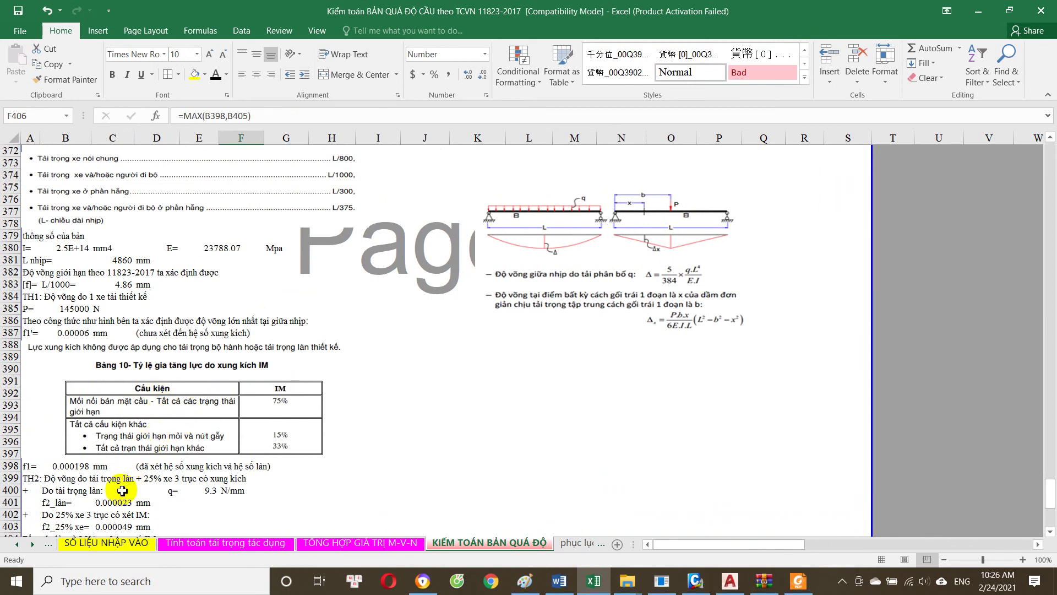
scroll(121, 490, "down", 1)
scroll(137, 454, "up", 2)
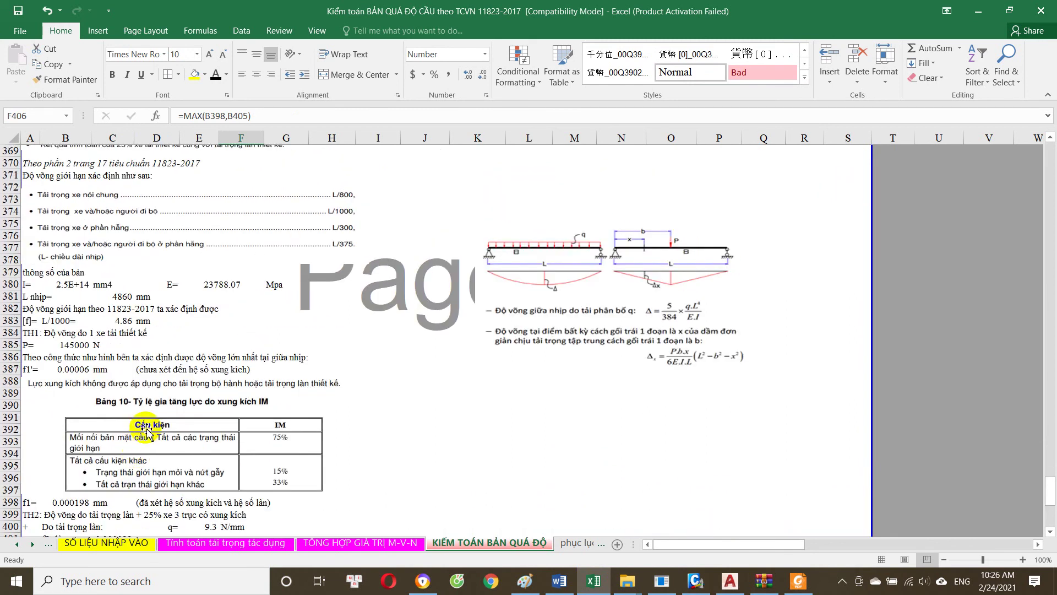
left_click(799, 588)
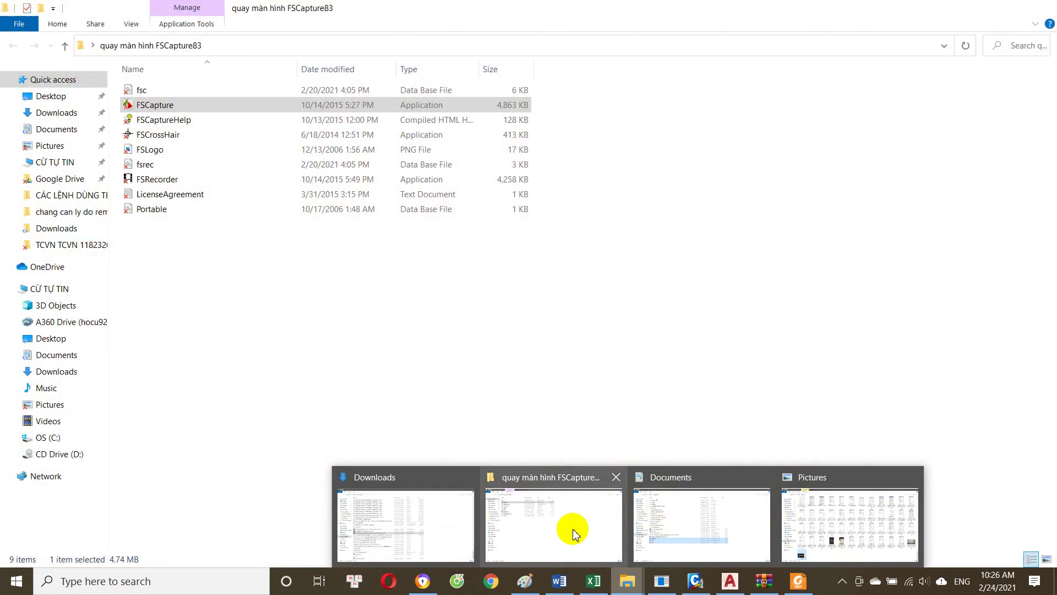
left_click(568, 531)
mouse_move(627, 581)
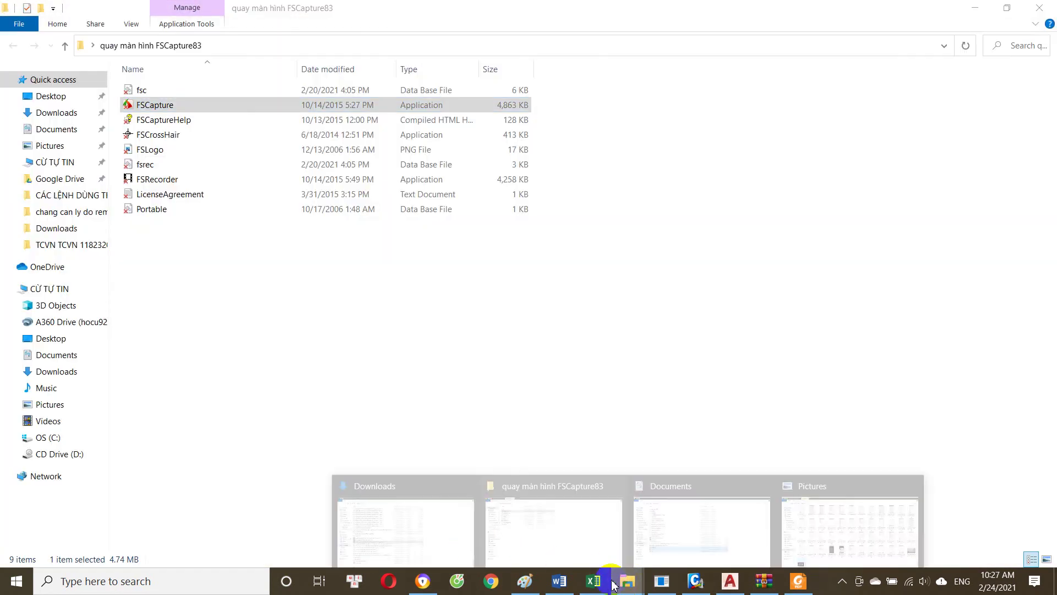
left_click(432, 537)
left_click(592, 581)
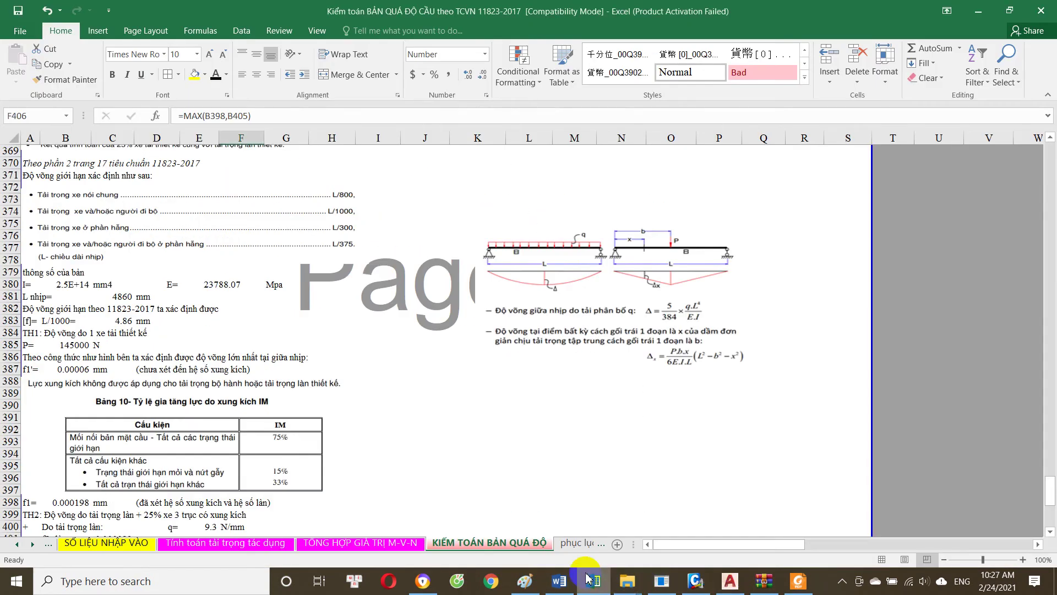
Step: Scroll up to review the shear and crack-width check tables
scroll(378, 472, "down", 6)
scroll(377, 464, "down", 4)
scroll(385, 461, "up", 7)
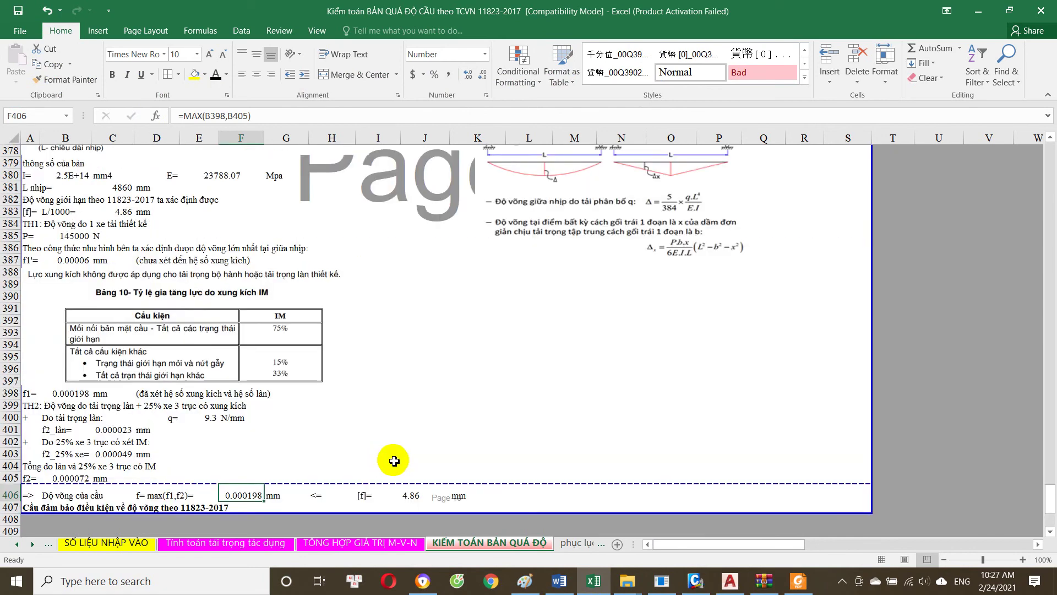
scroll(393, 461, "up", 5)
scroll(395, 461, "up", 5)
scroll(396, 462, "up", 5)
scroll(399, 463, "up", 5)
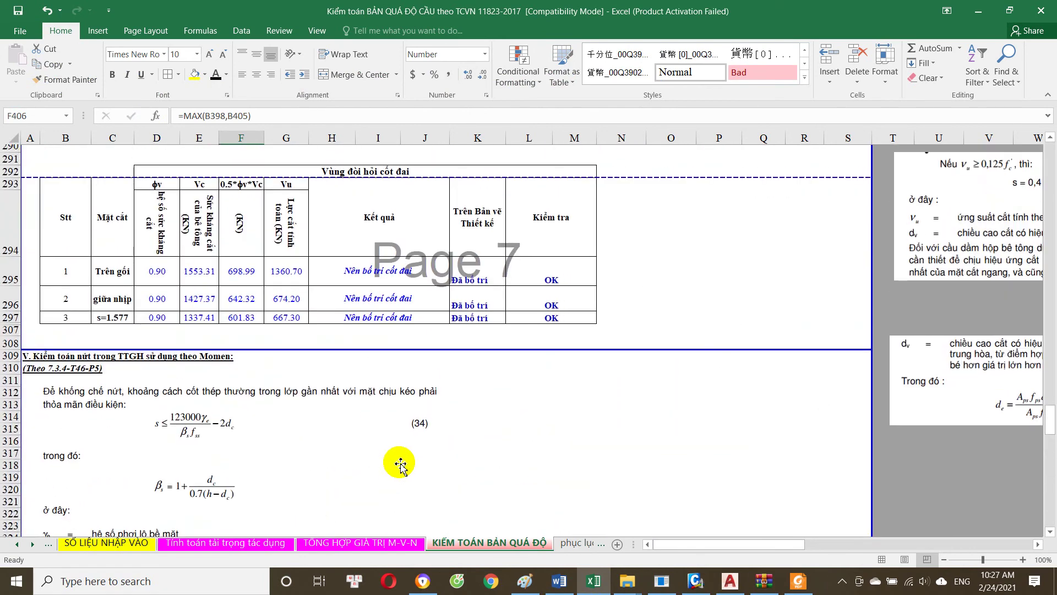
scroll(400, 464, "up", 5)
scroll(400, 466, "up", 7)
scroll(402, 467, "up", 4)
Step: Scroll back down, then switch to MIDAS/Civil's DZ displacement view
scroll(403, 468, "down", 8)
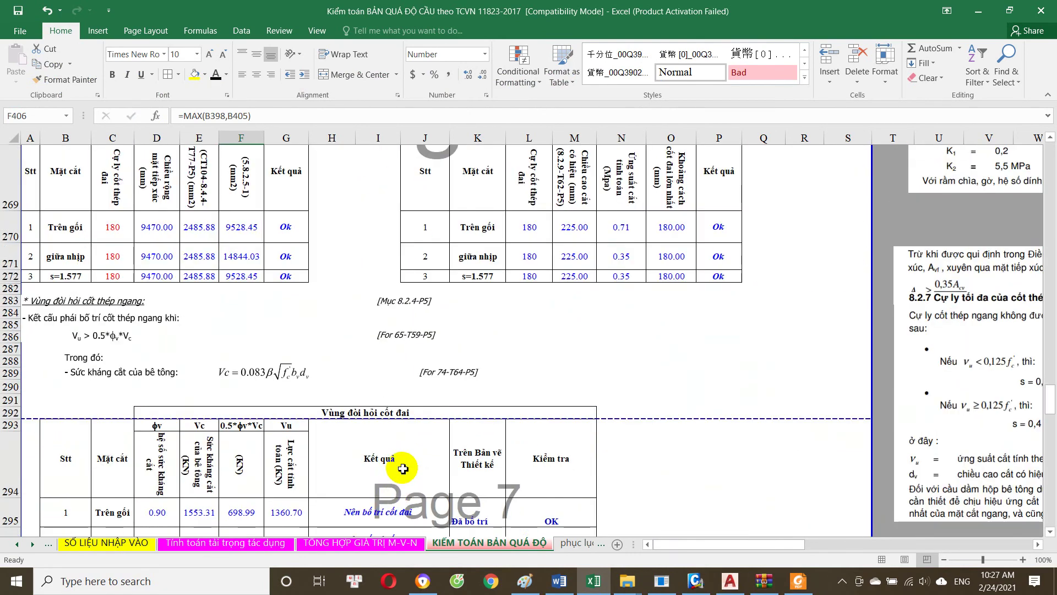
scroll(403, 468, "down", 4)
scroll(472, 460, "down", 5)
scroll(406, 453, "down", 3)
scroll(472, 479, "down", 3)
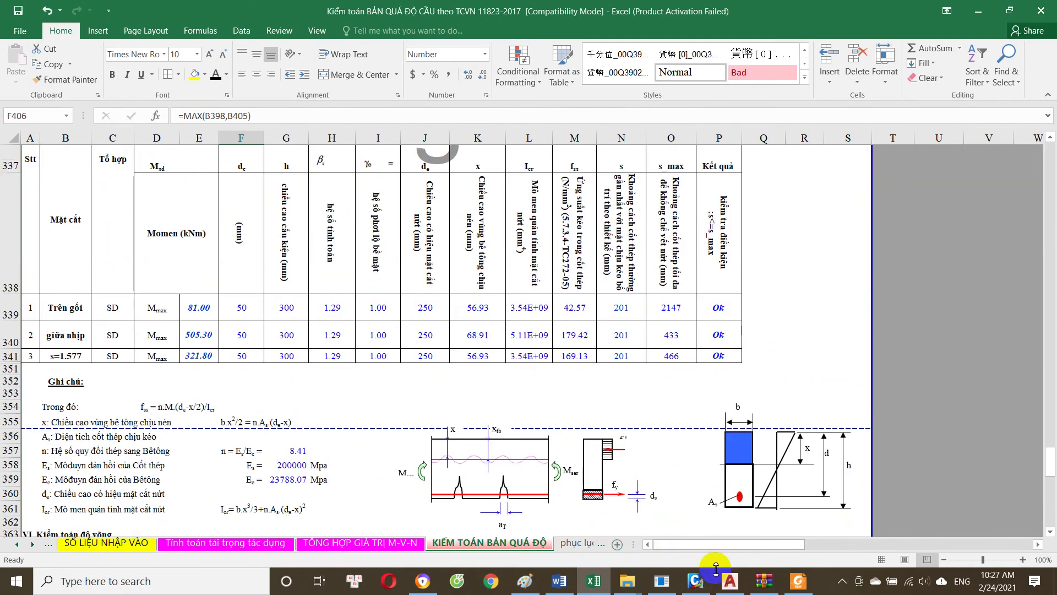
left_click(696, 580)
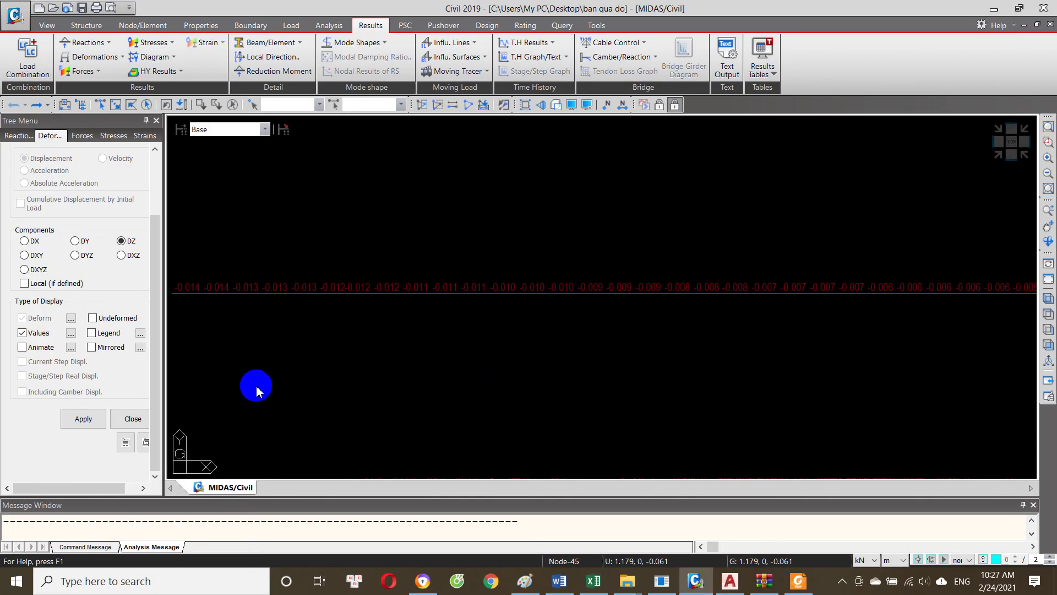
Step: Close the Deformations results panel and return to the Excel deflection check
left_click(142, 417)
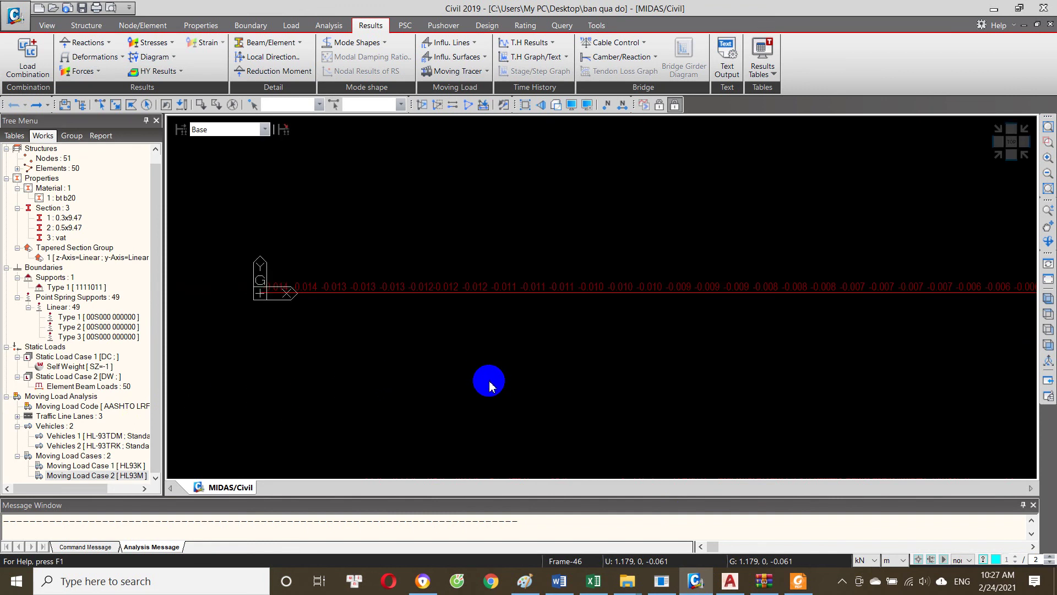
left_click(591, 579)
scroll(298, 441, "down", 20)
scroll(287, 431, "up", 4)
Step: Scroll up to section VI's L/800–L/375 deflection limits, then bring up Civil 3D
scroll(297, 424, "up", 2)
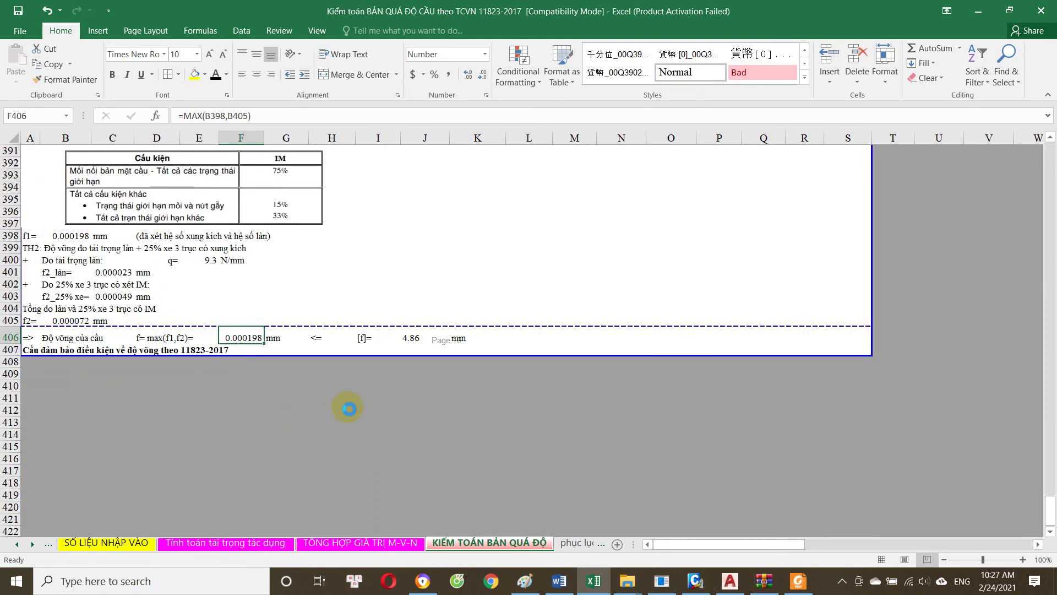
scroll(370, 409, "up", 5)
scroll(551, 495, "up", 5)
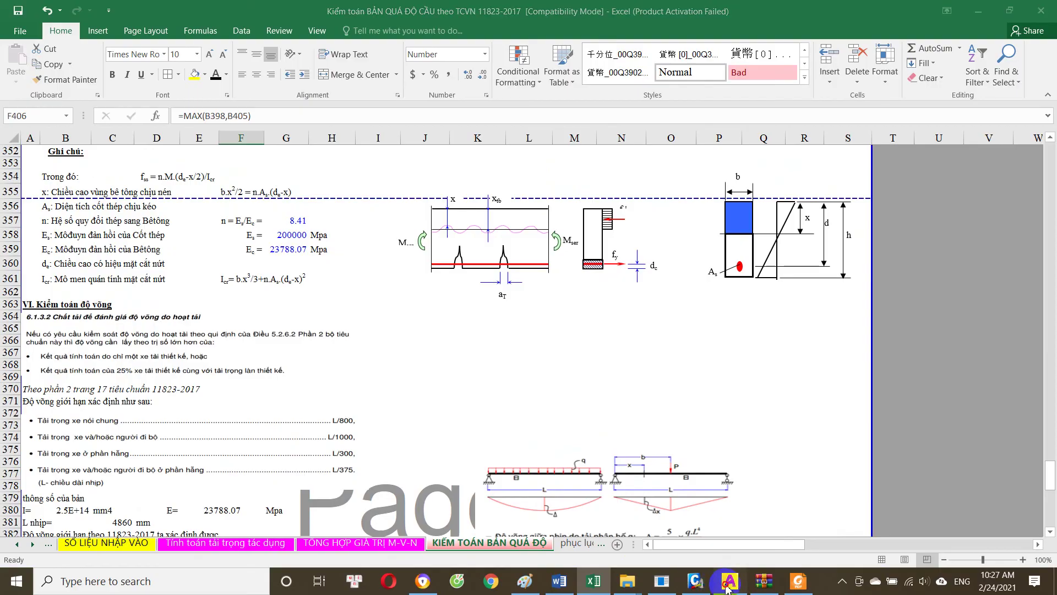
left_click(730, 581)
scroll(667, 337, "up", 5)
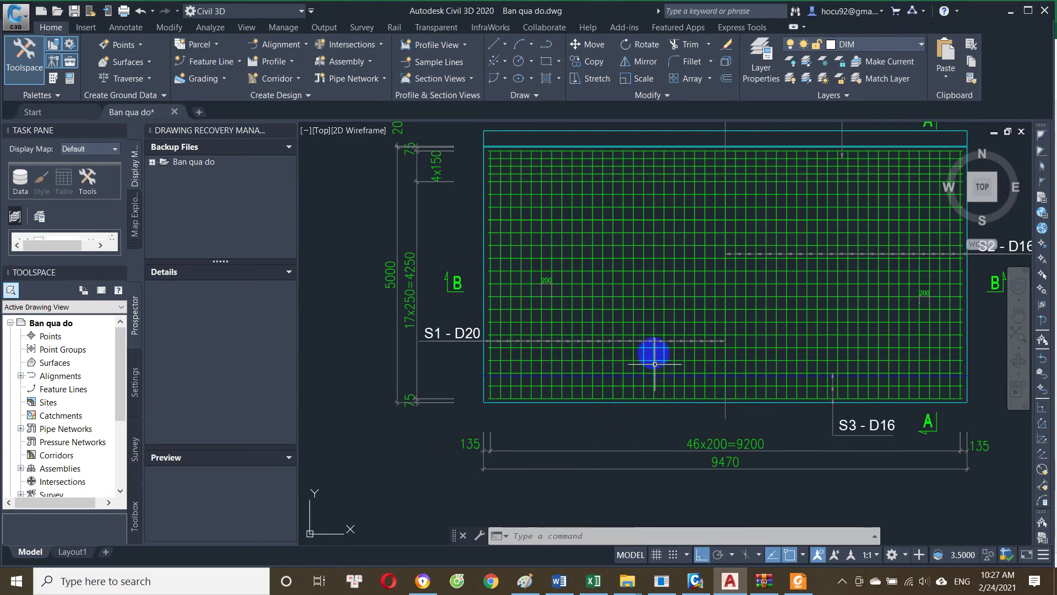
scroll(605, 386, "down", 5)
scroll(496, 413, "up", 4)
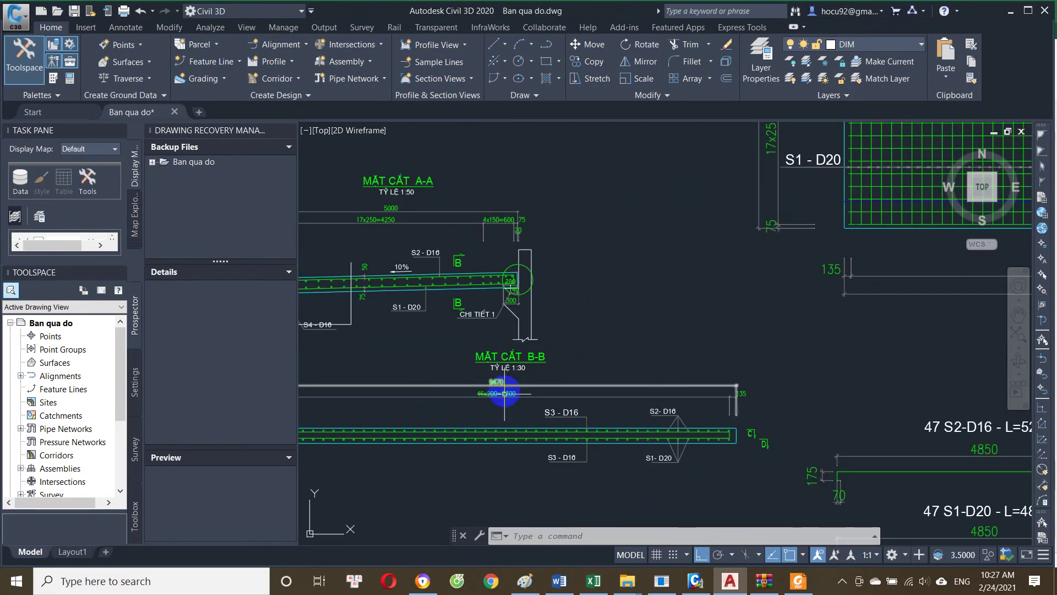
left_click(83, 552)
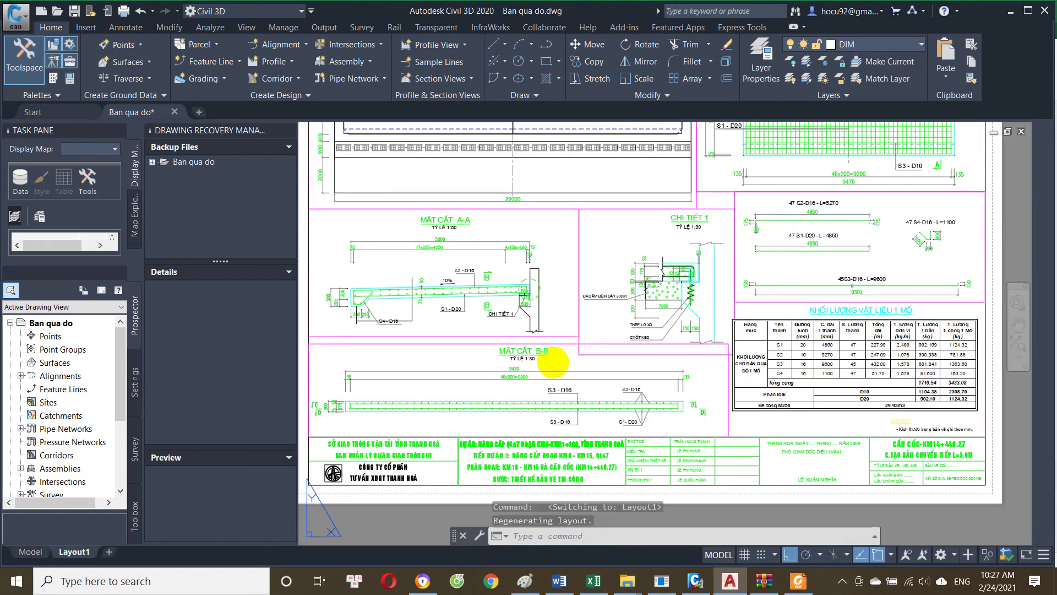
scroll(723, 288, "up", 3)
scroll(672, 279, "up", 2)
scroll(631, 276, "down", 3)
scroll(633, 278, "down", 2)
left_click_drag(500, 207, 639, 335)
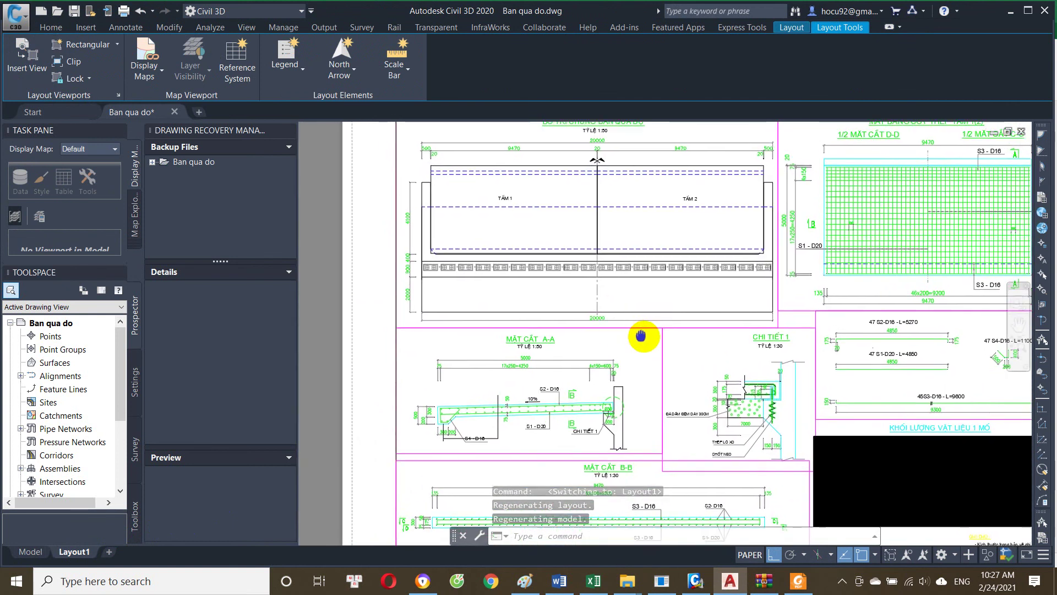
left_click_drag(562, 218, 557, 302)
scroll(661, 273, "up", 1)
scroll(502, 255, "up", 1)
scroll(484, 320, "up", 2)
left_click_drag(483, 320, 560, 259)
scroll(556, 276, "down", 2)
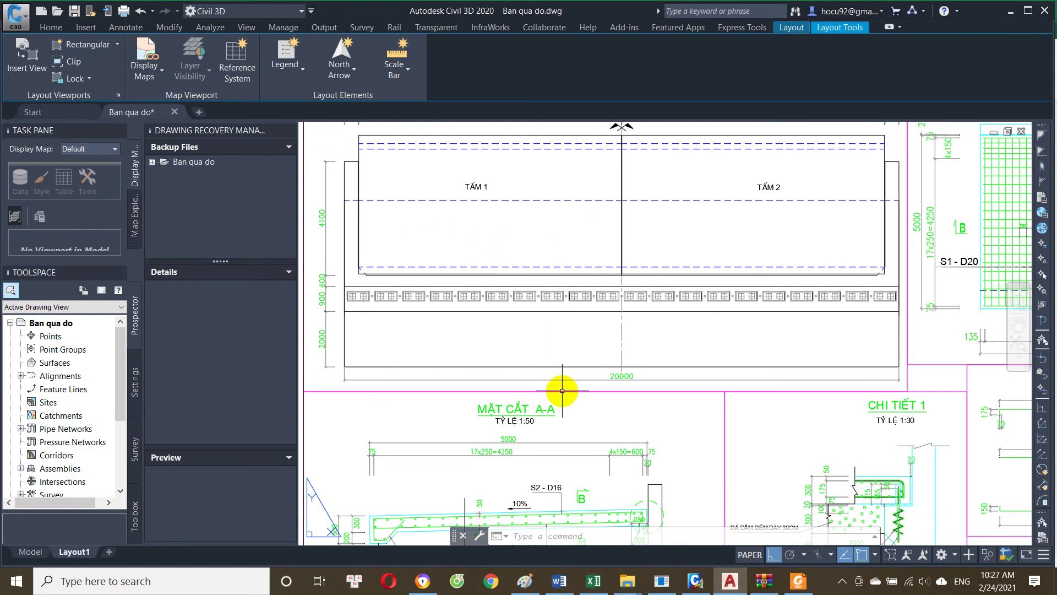
left_click_drag(649, 266, 619, 233)
left_click_drag(556, 437, 584, 362)
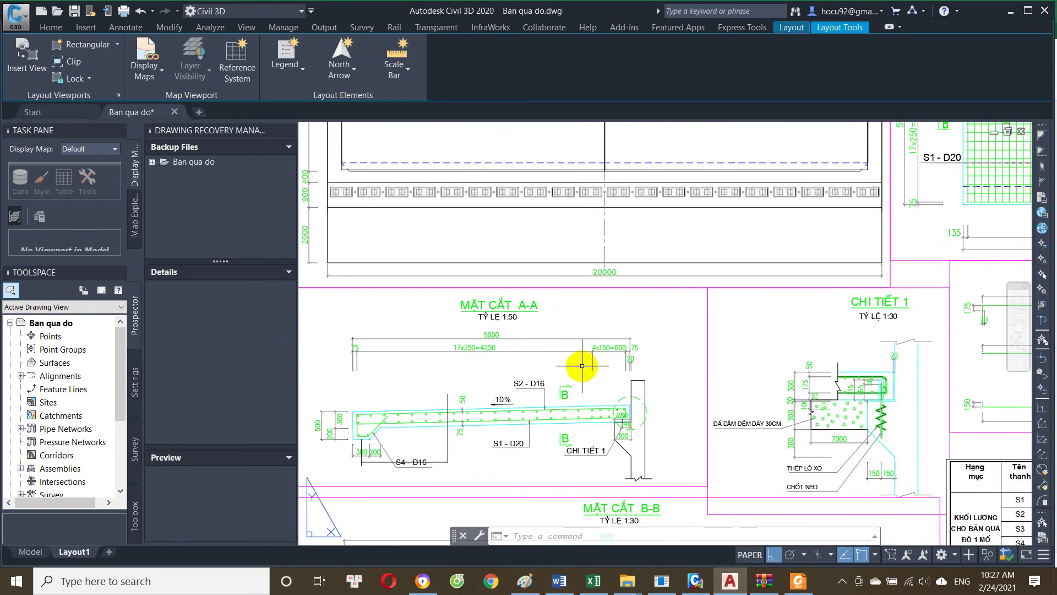
left_click_drag(621, 424, 626, 314)
left_click_drag(545, 368, 585, 295)
left_click_drag(746, 345, 644, 378)
key("Escape")
scroll(644, 379, "down", 2)
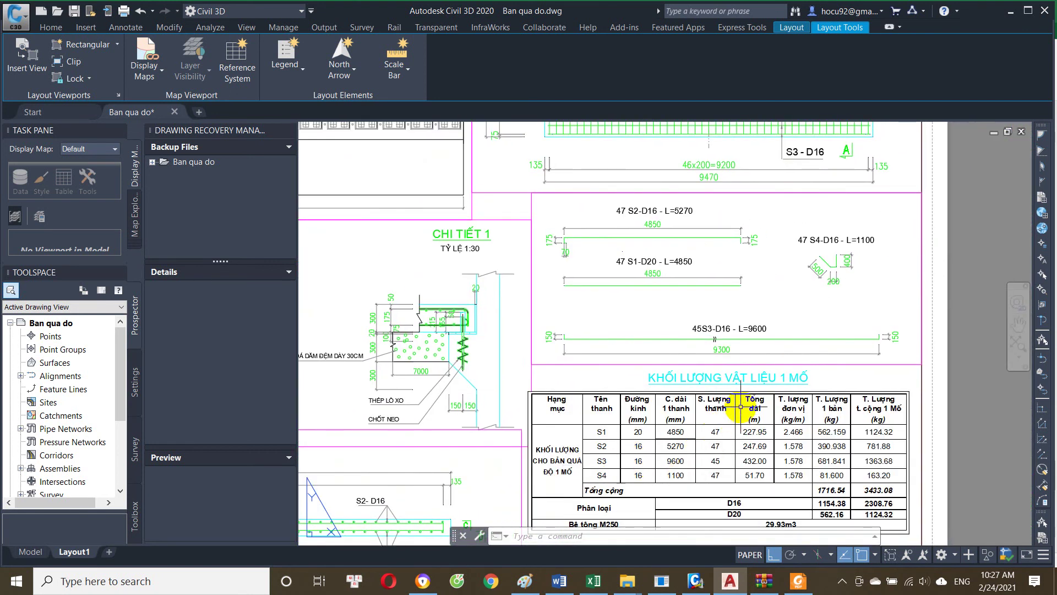
scroll(678, 412, "up", 2)
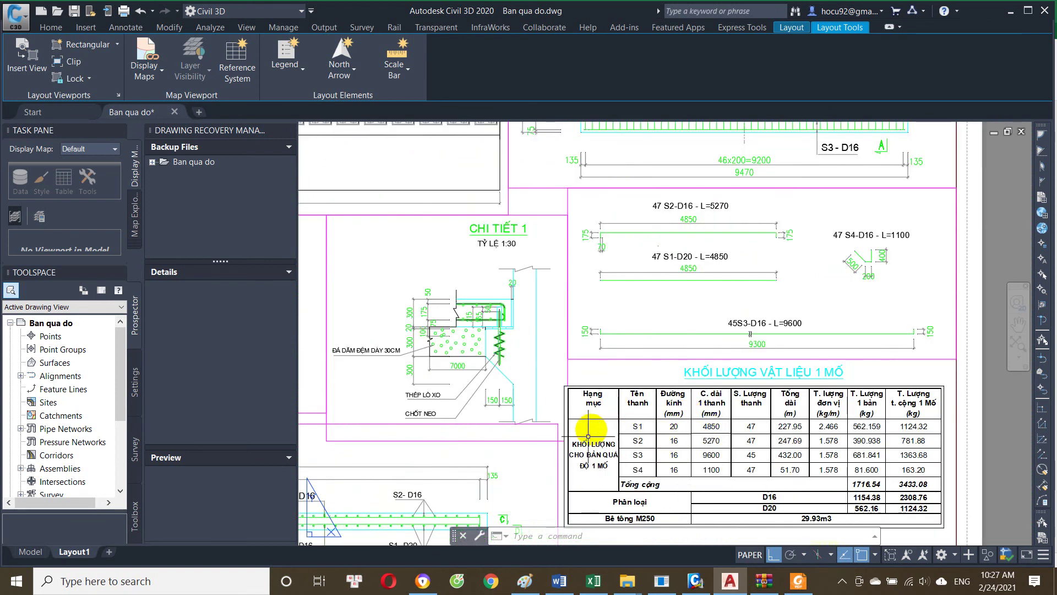
scroll(591, 466, "up", 3)
scroll(619, 460, "down", 3)
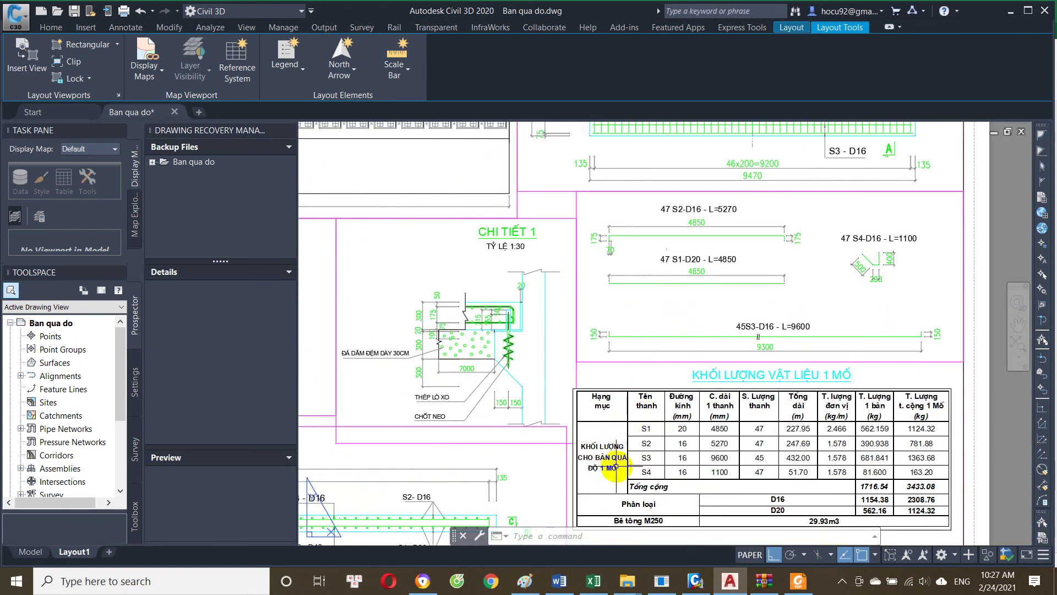
scroll(615, 466, "up", 2)
scroll(627, 409, "down", 4)
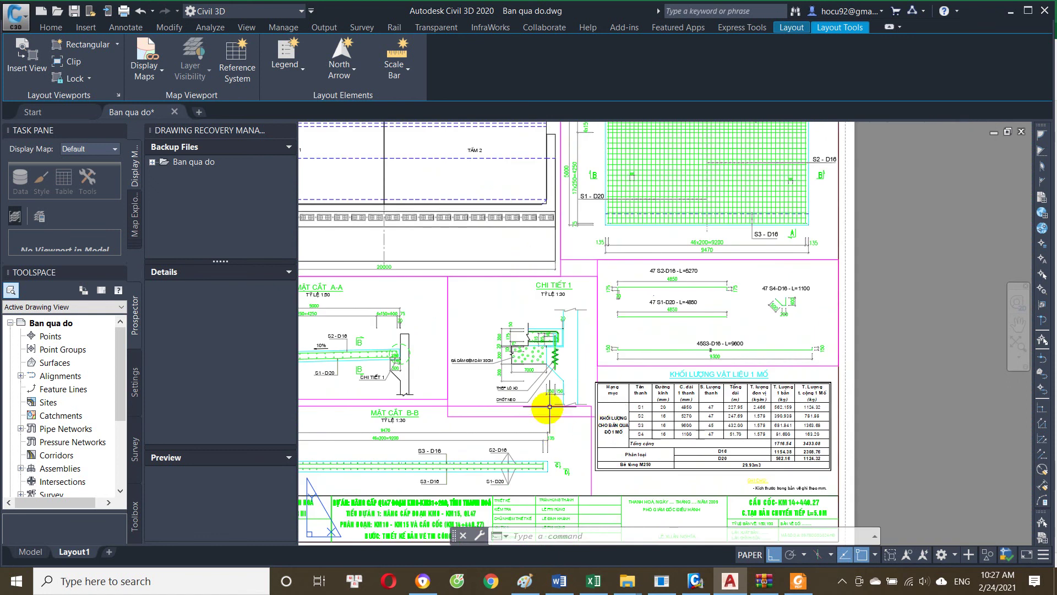
scroll(545, 418, "up", 2)
scroll(601, 405, "up", 2)
scroll(543, 462, "up", 3)
scroll(596, 281, "up", 2)
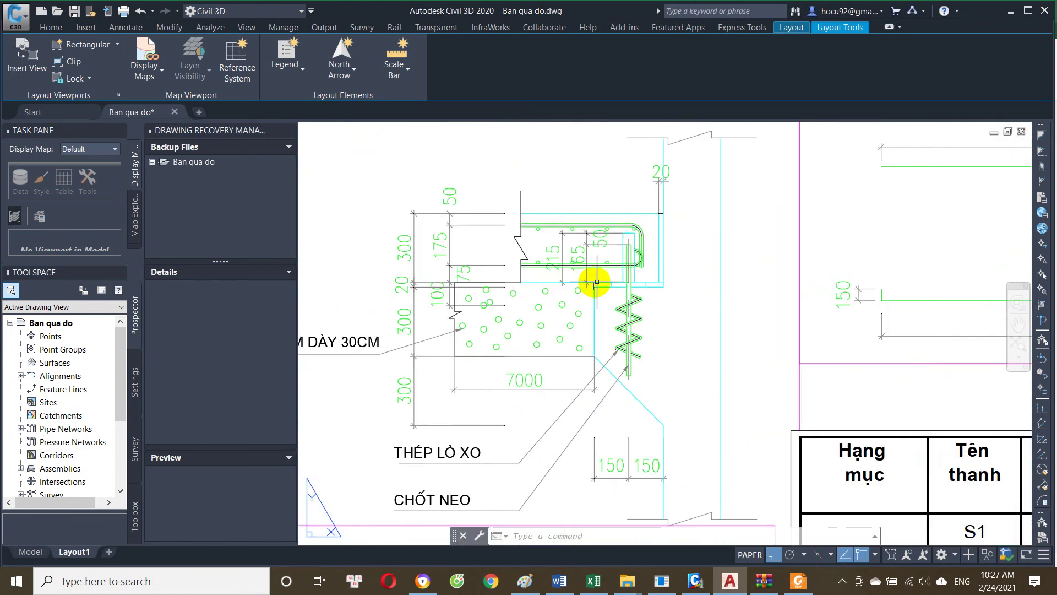
scroll(626, 266, "up", 2)
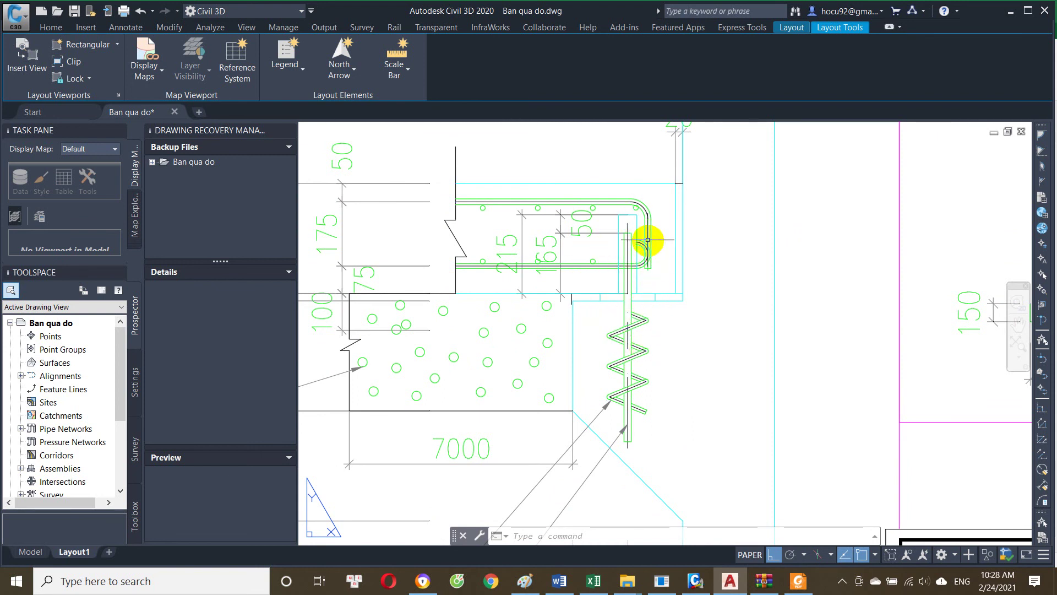
scroll(618, 274, "up", 2)
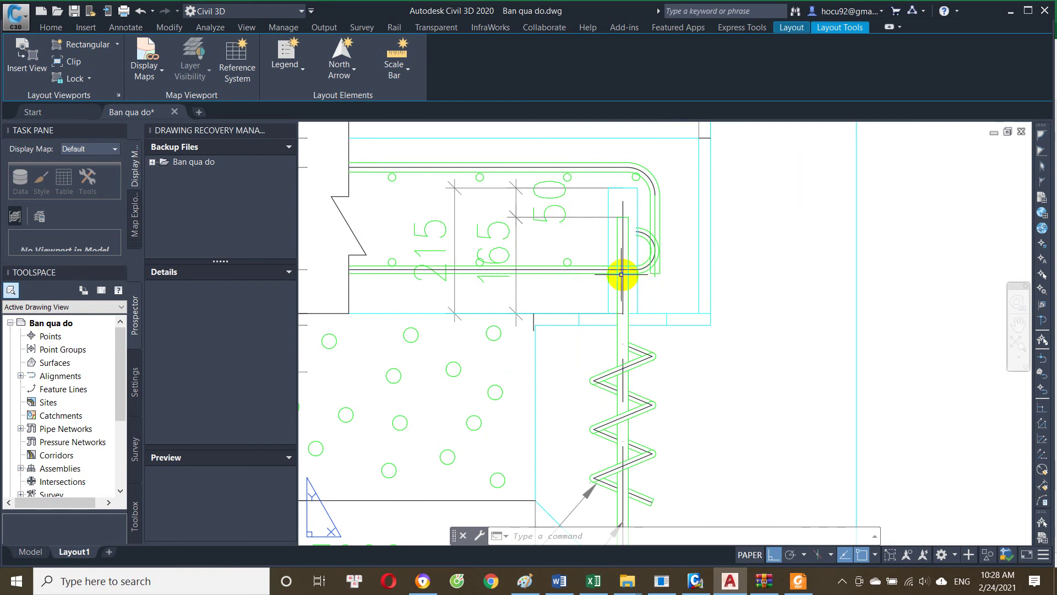
scroll(628, 272, "down", 2)
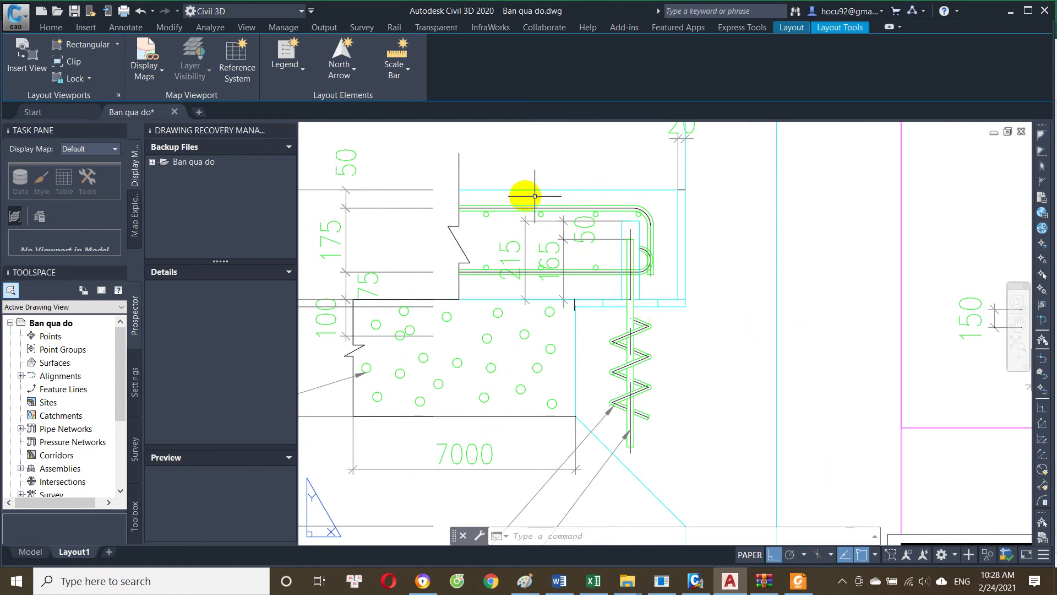
scroll(578, 236, "down", 3)
scroll(542, 229, "up", 6)
scroll(509, 211, "down", 3)
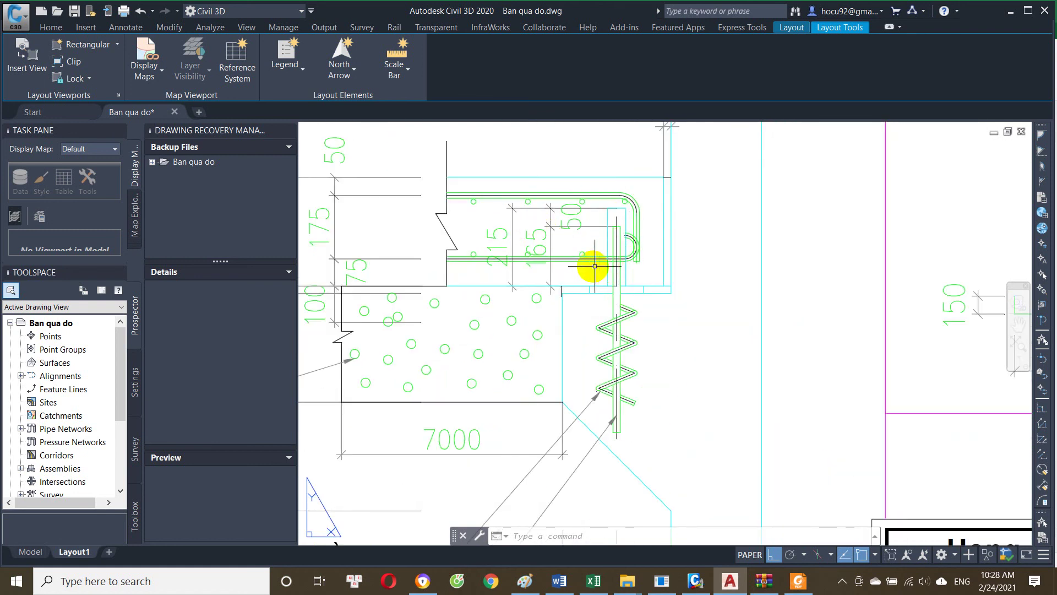
scroll(589, 264, "down", 1)
scroll(653, 313, "down", 1)
scroll(663, 299, "up", 2)
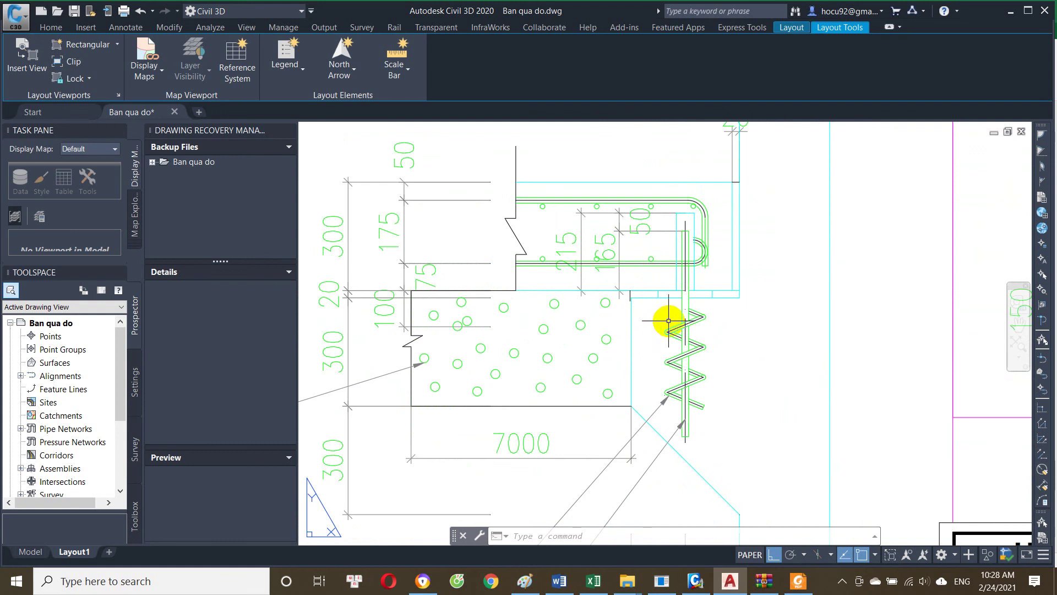
scroll(672, 319, "up", 2)
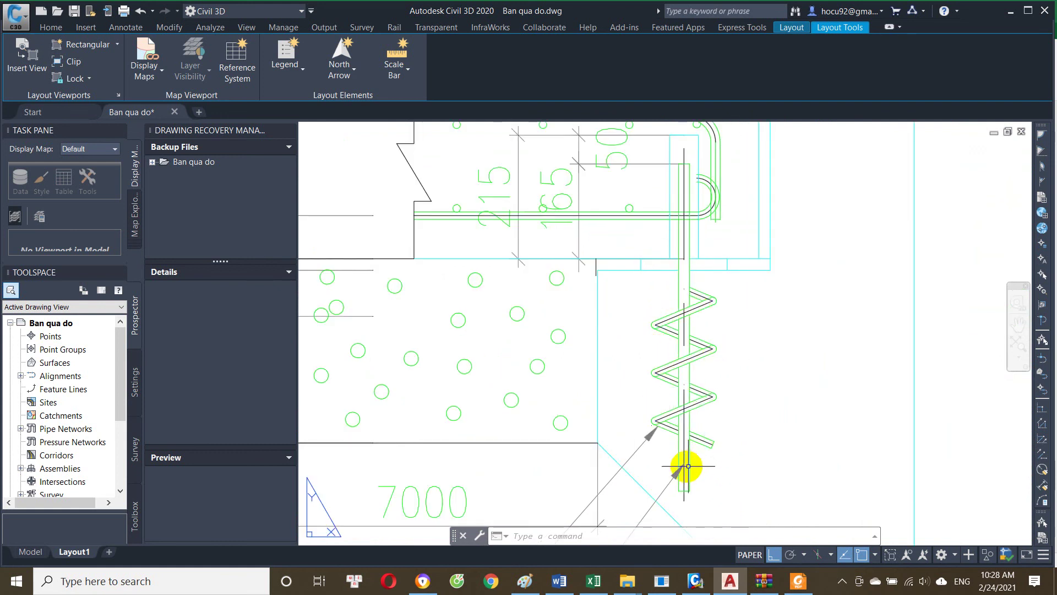
scroll(689, 270, "up", 1)
left_click(707, 300)
scroll(708, 295, "down", 2)
scroll(683, 316, "down", 2)
scroll(672, 337, "up", 2)
scroll(677, 349, "up", 1)
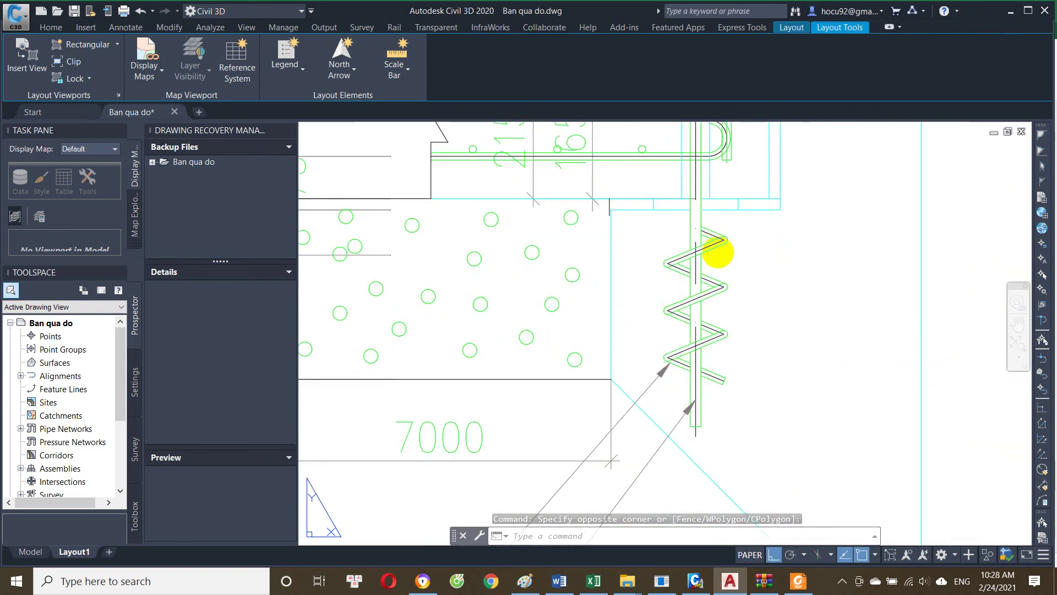
left_click_drag(708, 236, 694, 312)
scroll(671, 265, "down", 2)
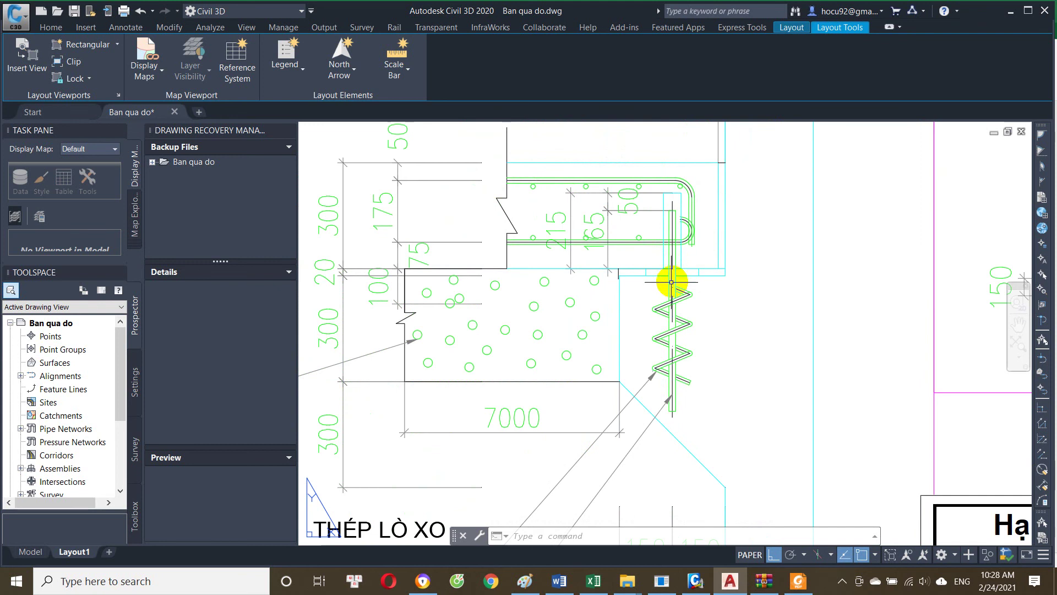
scroll(669, 327, "down", 2)
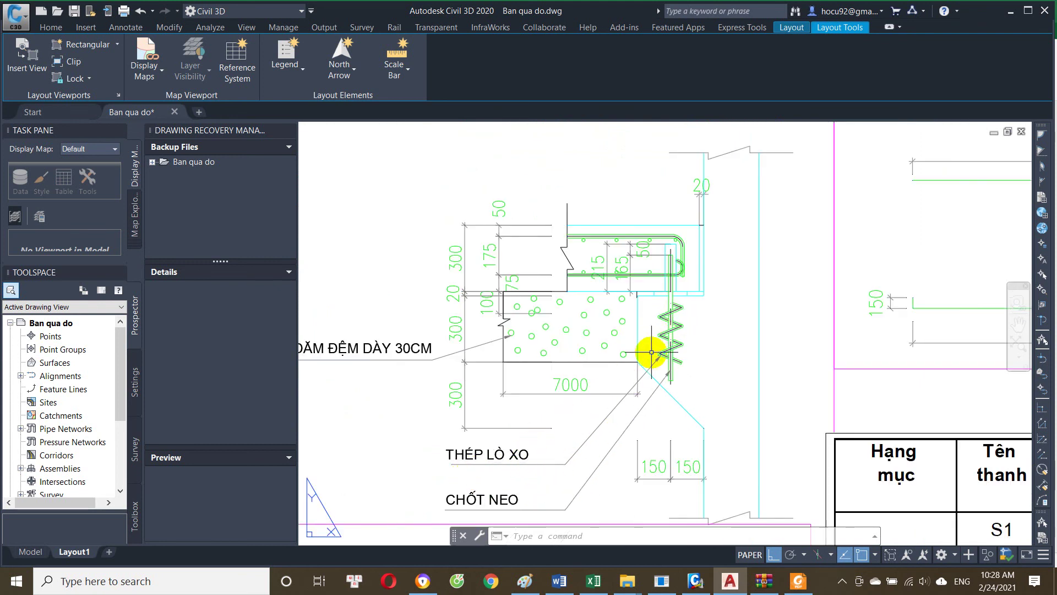
scroll(675, 270, "up", 2)
scroll(579, 252, "down", 2)
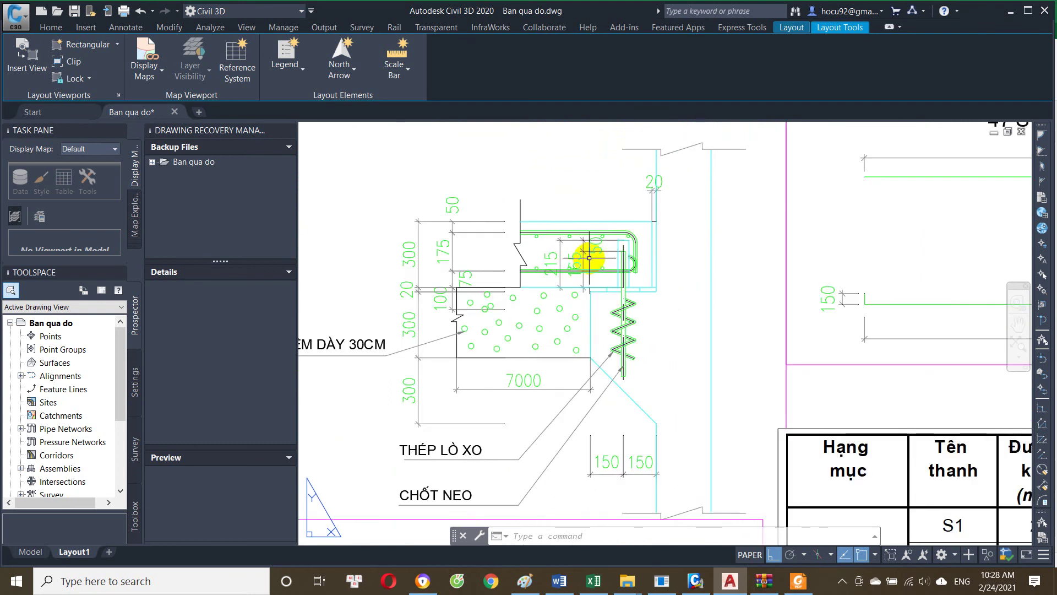
scroll(615, 247, "up", 2)
scroll(591, 316, "down", 2)
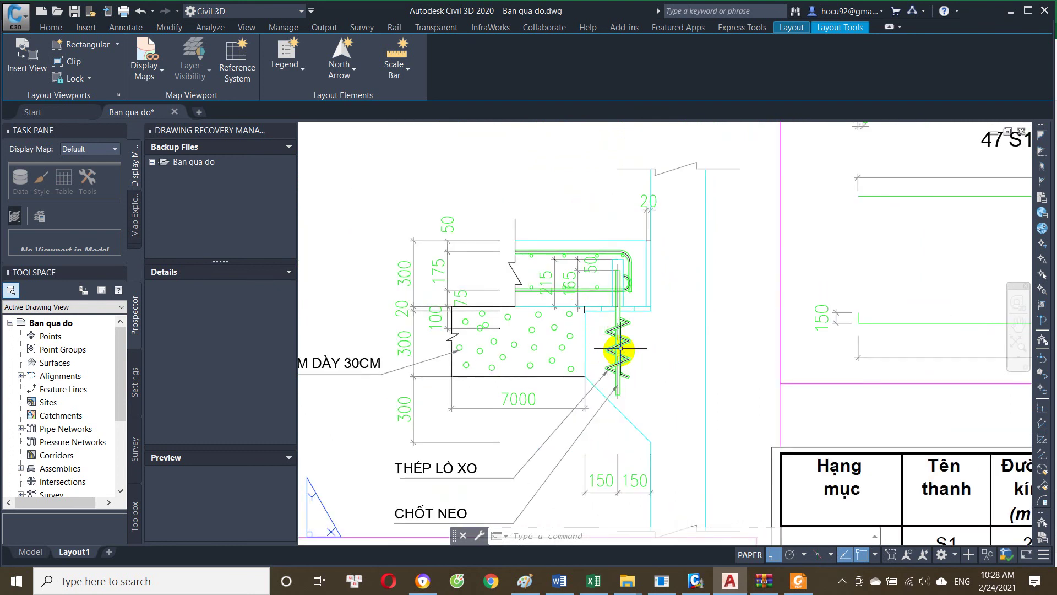
scroll(544, 295, "up", 2)
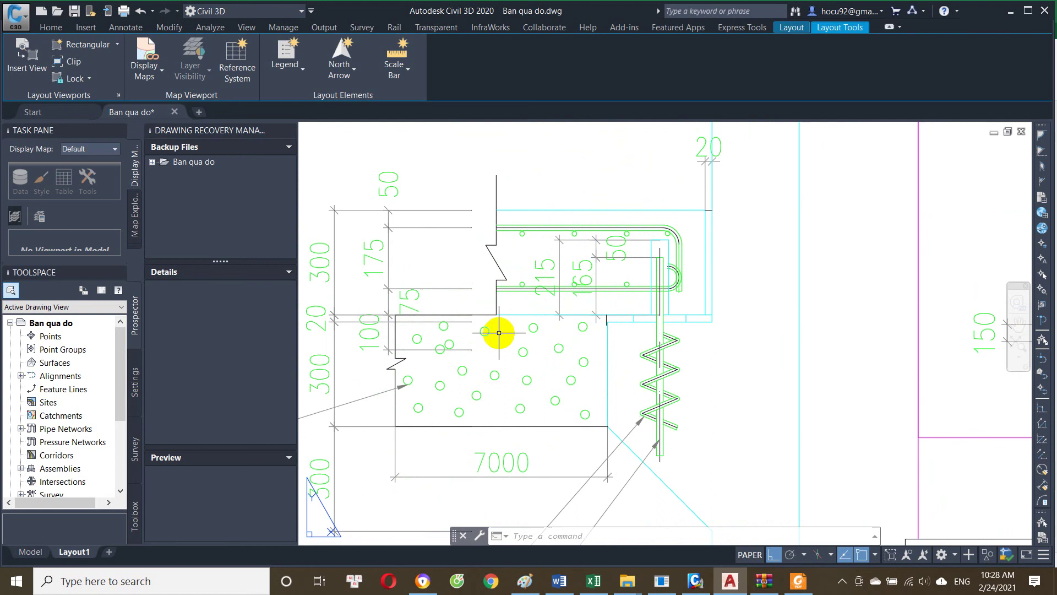
scroll(615, 323, "up", 1)
scroll(630, 338, "down", 1)
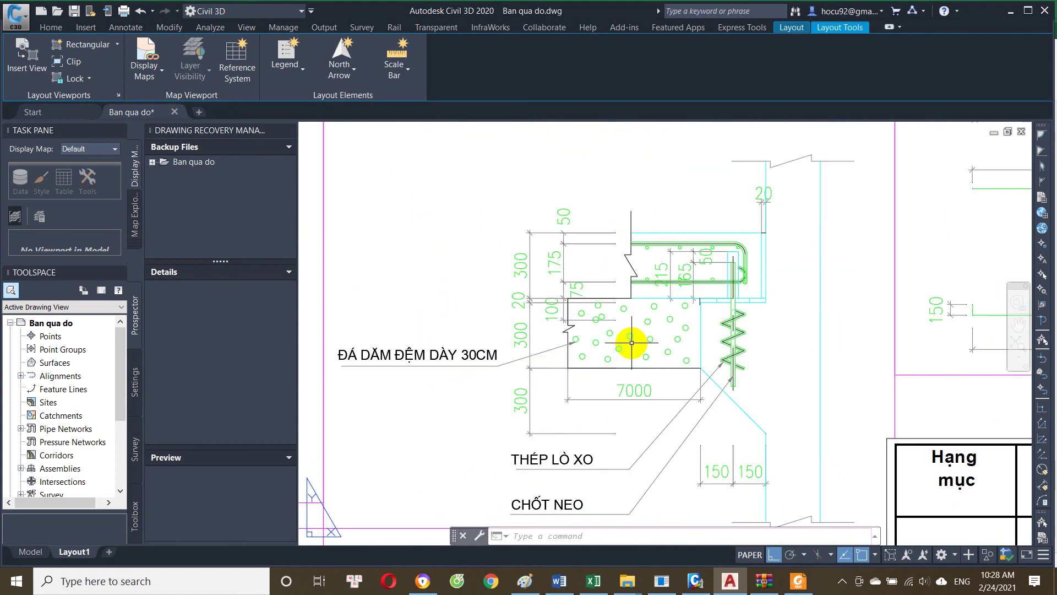
scroll(666, 337, "down", 2)
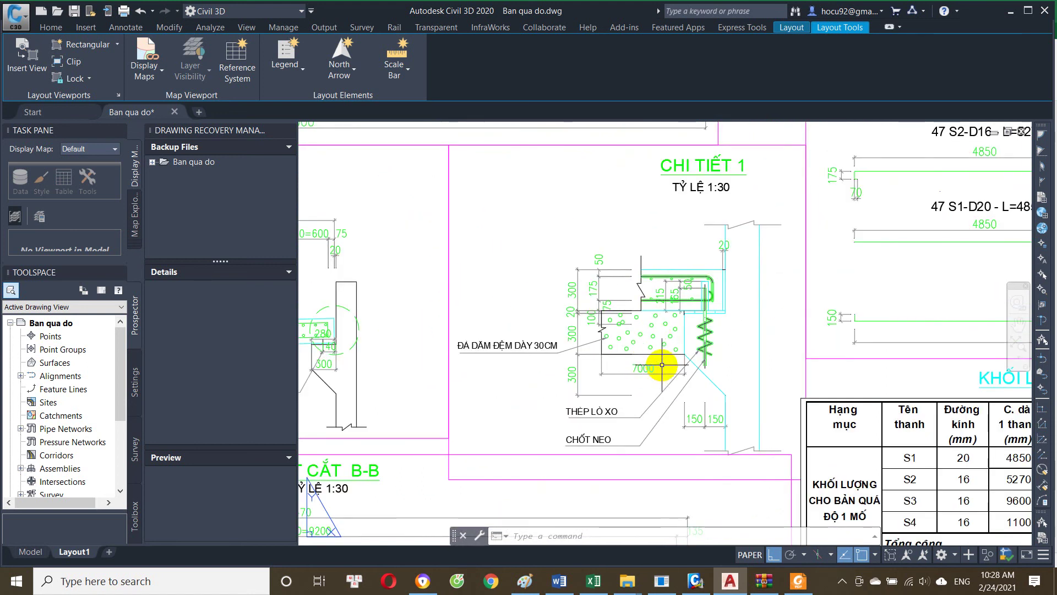
scroll(657, 358, "up", 3)
scroll(512, 380, "down", 3)
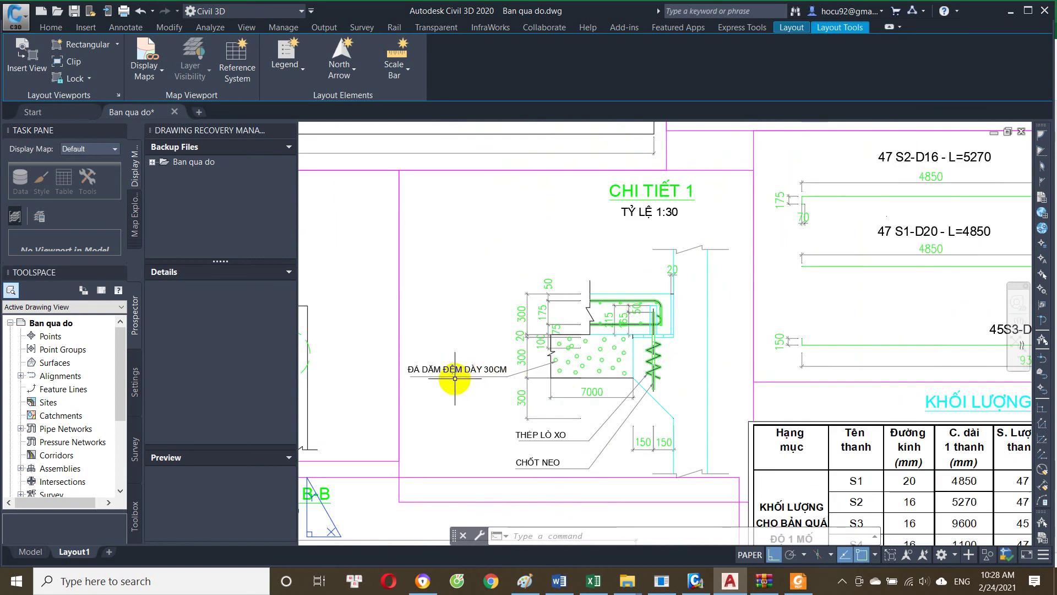
scroll(454, 378, "up", 2)
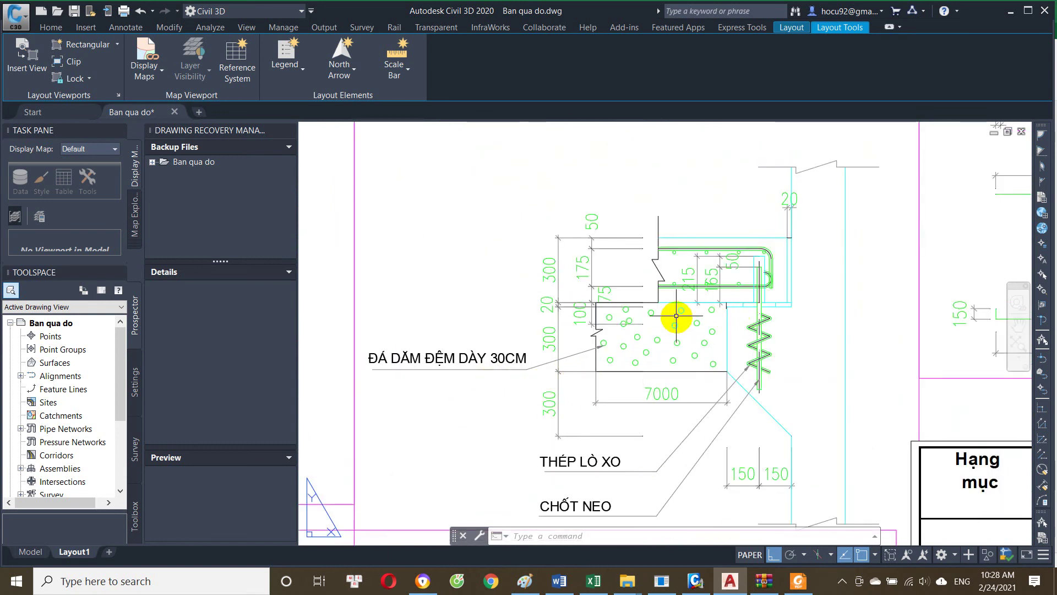
scroll(679, 328, "down", 3)
scroll(591, 340, "up", 5)
scroll(591, 340, "down", 3)
scroll(589, 349, "down", 2)
scroll(457, 363, "up", 4)
scroll(806, 255, "down", 4)
scroll(708, 354, "up", 1)
scroll(712, 412, "up", 3)
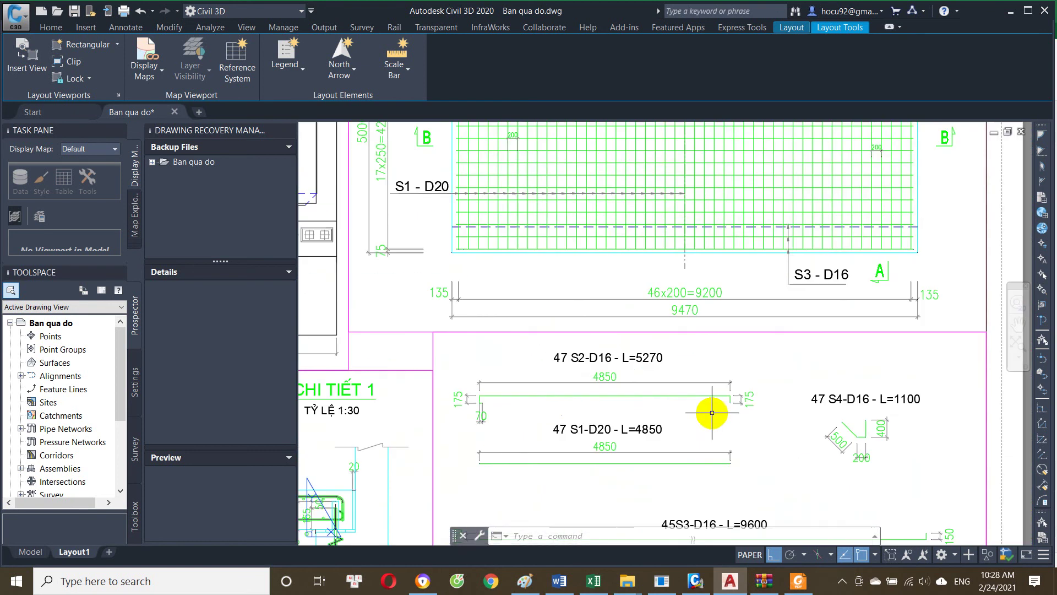
scroll(705, 420, "down", 3)
scroll(674, 427, "up", 3)
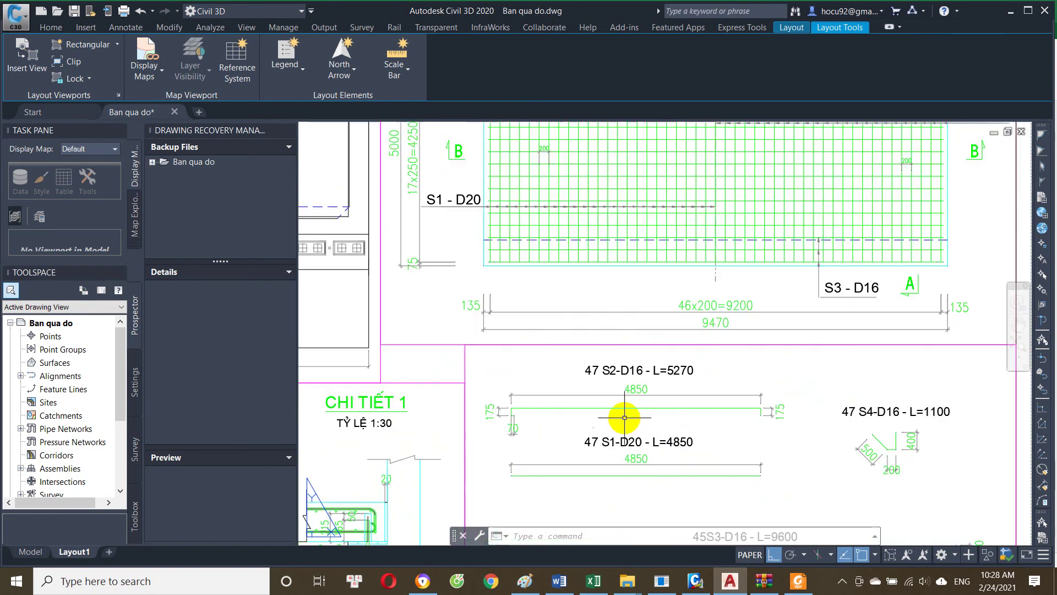
scroll(682, 335, "down", 2)
scroll(677, 370, "down", 1)
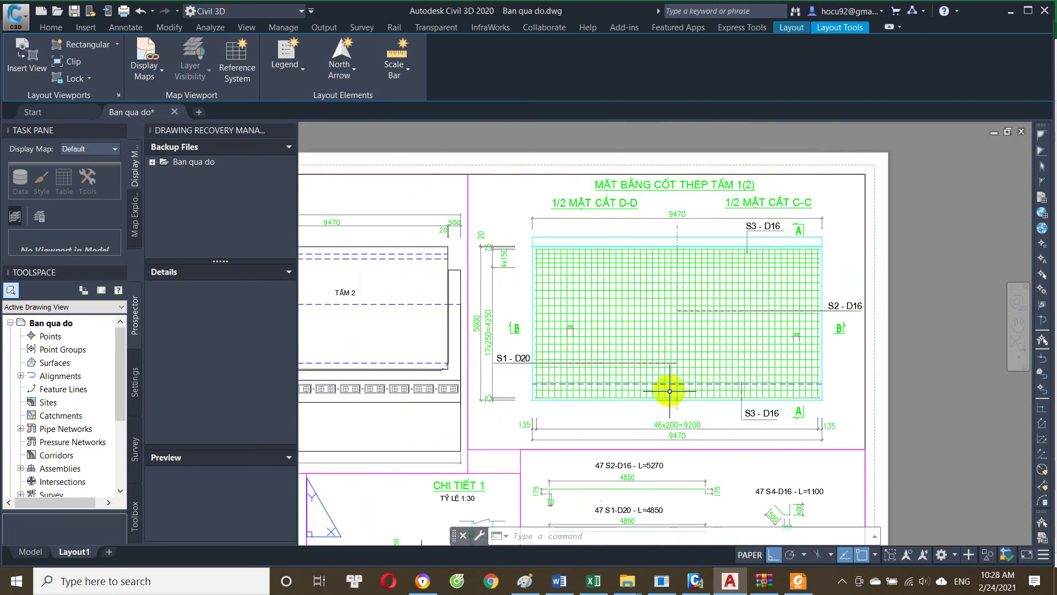
scroll(728, 301, "up", 2)
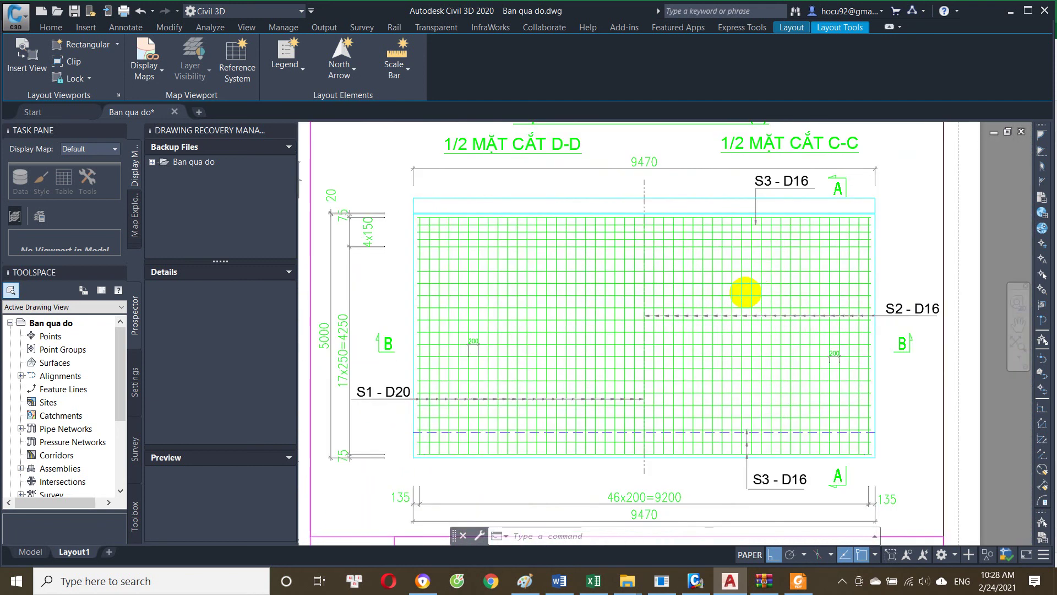
scroll(524, 420, "down", 3)
scroll(621, 330, "down", 2)
scroll(707, 354, "up", 5)
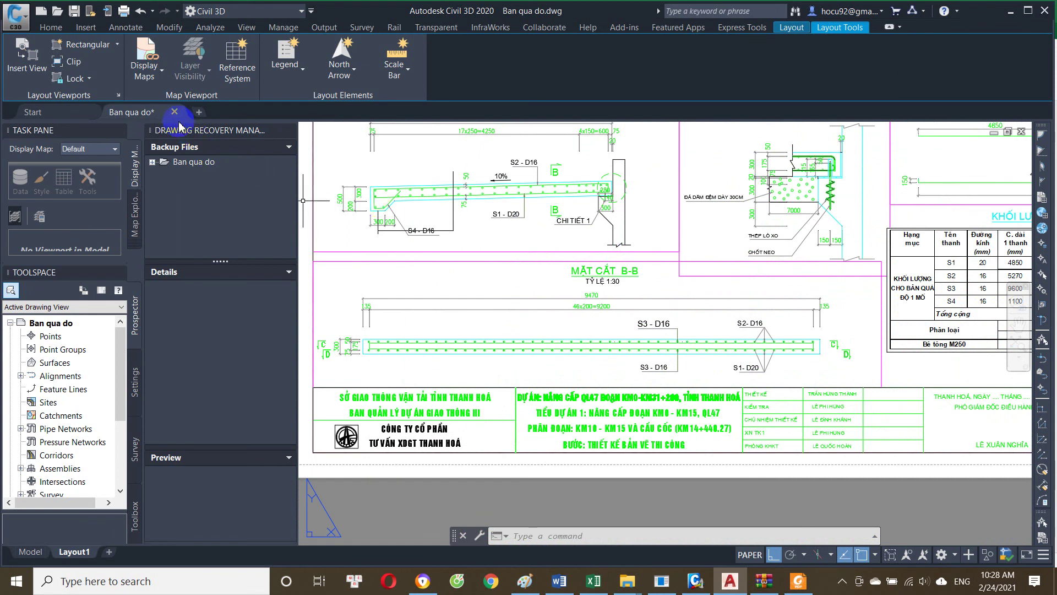
left_click(1009, 22)
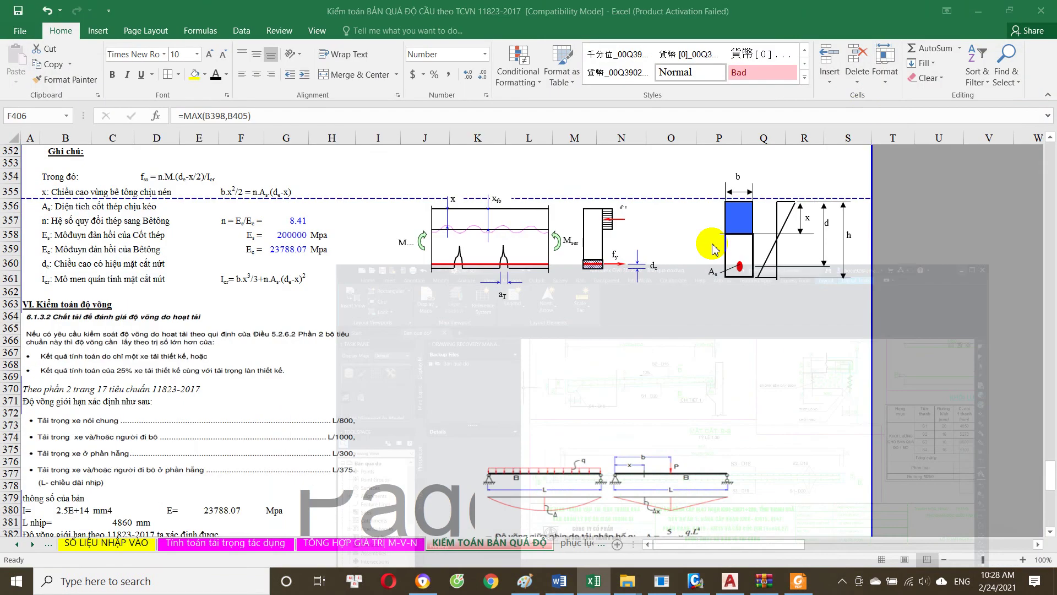
Step: Scroll back and forth through the deflection check on the KIỂM TOÁN BẢN QUÁ ĐỘ sheet
scroll(441, 488, "down", 4)
scroll(415, 488, "down", 6)
scroll(415, 489, "down", 3)
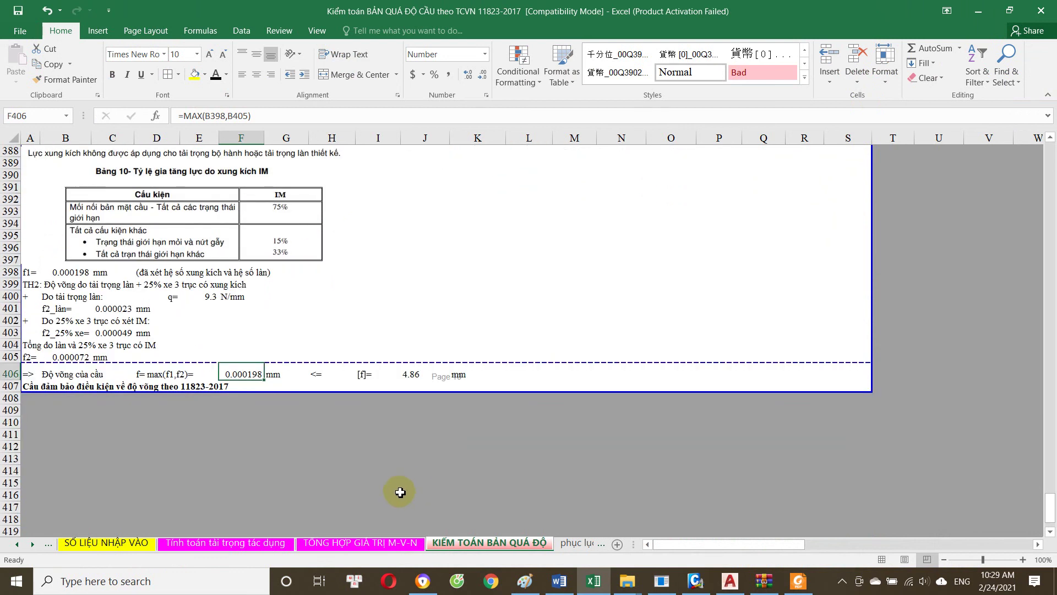
scroll(401, 491, "up", 7)
scroll(395, 489, "down", 1)
scroll(349, 537, "up", 12)
scroll(323, 448, "up", 4)
scroll(318, 387, "down", 6)
scroll(321, 392, "down", 13)
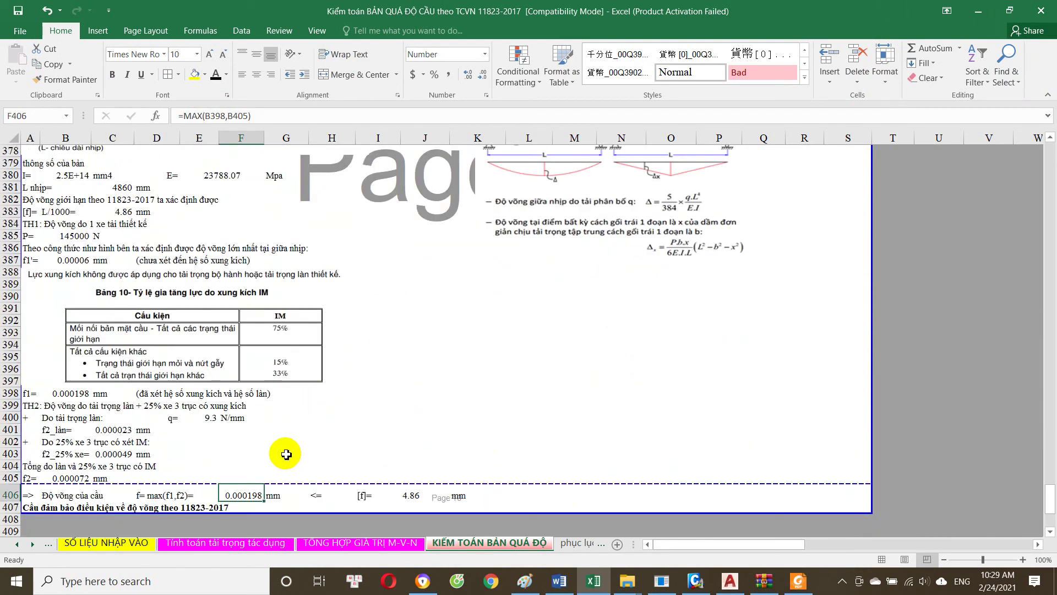
scroll(243, 490, "up", 5)
scroll(267, 465, "up", 15)
scroll(267, 465, "down", 8)
Step: Return to row 1, then open the TỔNG HỢP GIÁ TRỊ M-V-N force-combination sheet
scroll(305, 491, "up", 5)
scroll(305, 492, "up", 7)
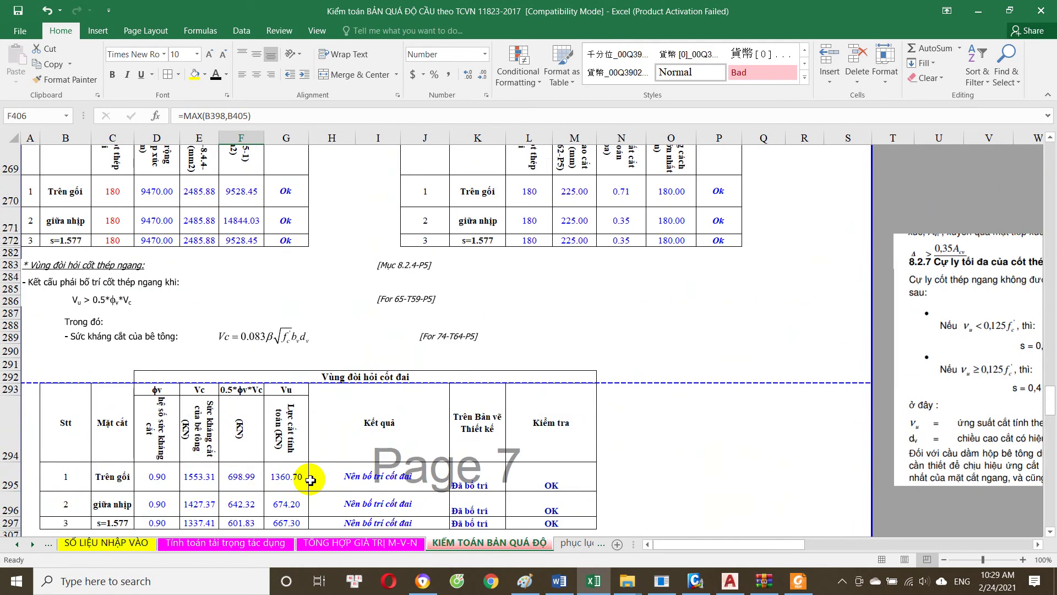
scroll(308, 485, "up", 8)
scroll(311, 479, "up", 8)
scroll(313, 473, "up", 8)
scroll(314, 474, "up", 7)
scroll(313, 473, "up", 8)
scroll(313, 473, "up", 7)
scroll(313, 473, "up", 6)
scroll(313, 473, "up", 6)
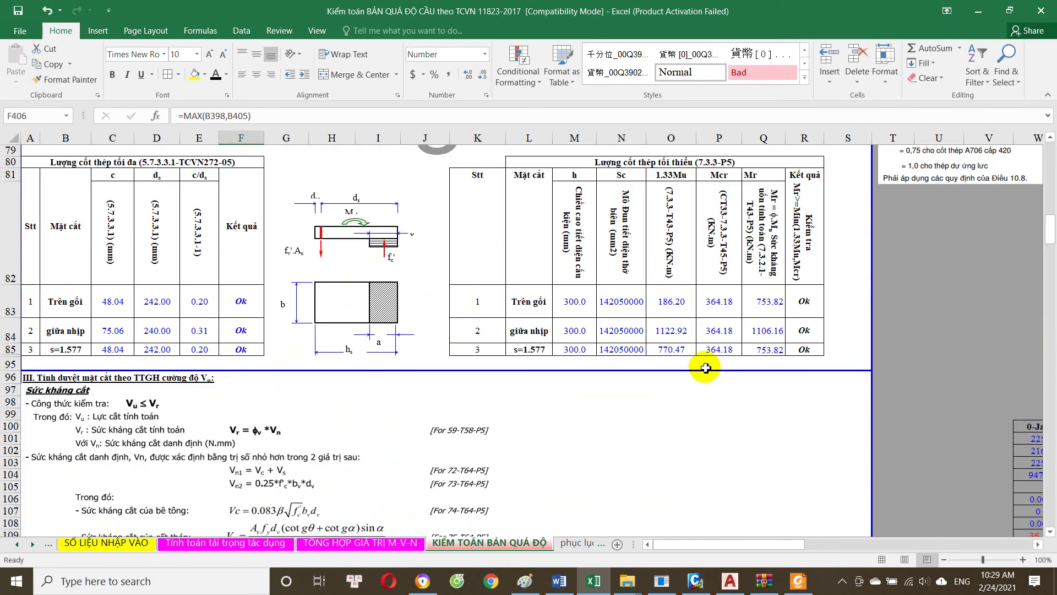
left_click_drag(1051, 226, 1052, 517)
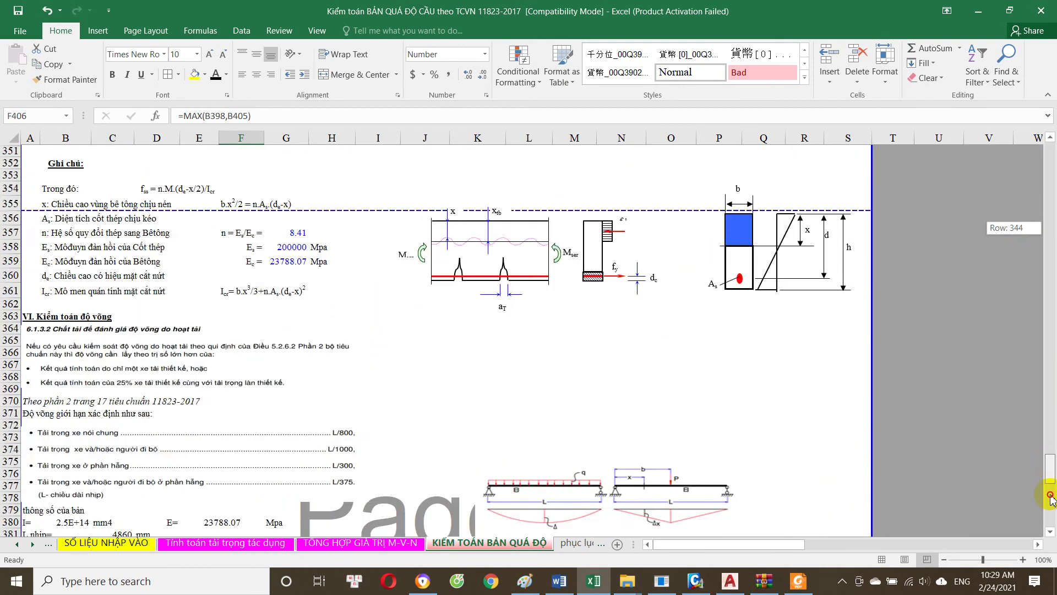
scroll(403, 402, "up", 3)
scroll(402, 402, "up", 4)
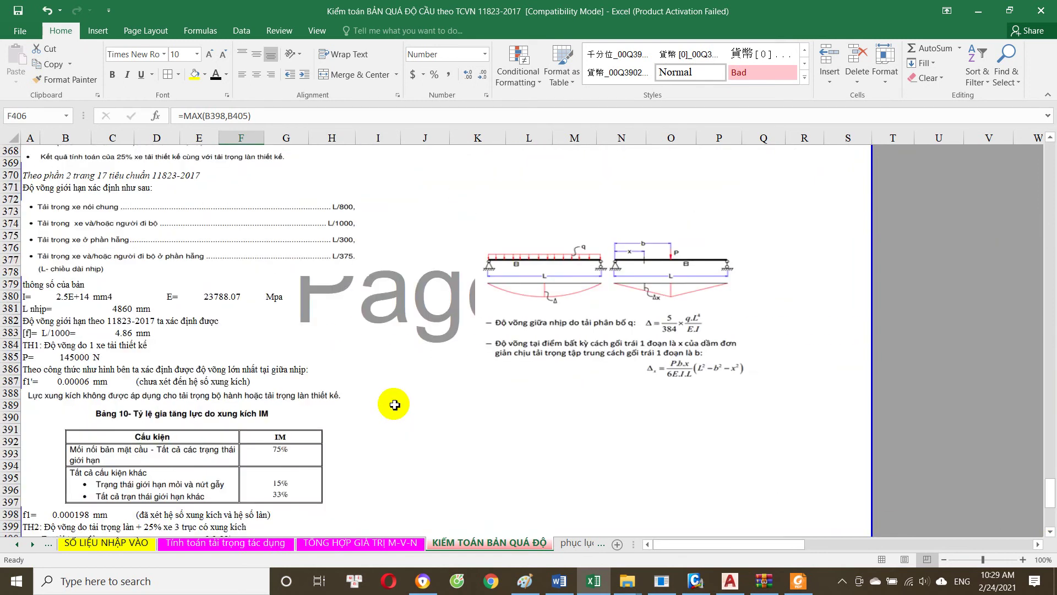
scroll(403, 402, "up", 3)
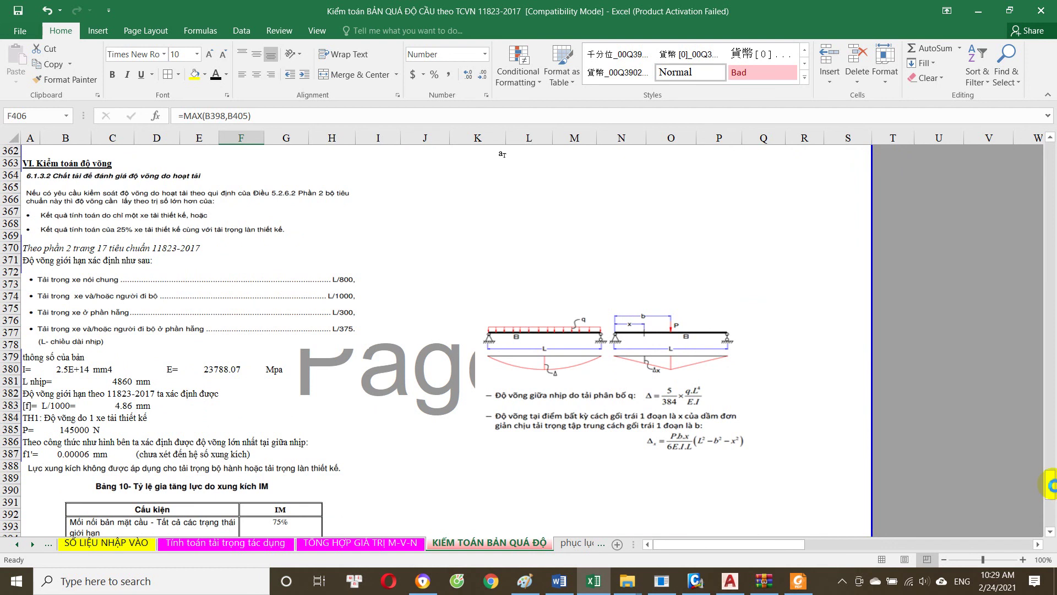
left_click_drag(1052, 484, 1052, 130)
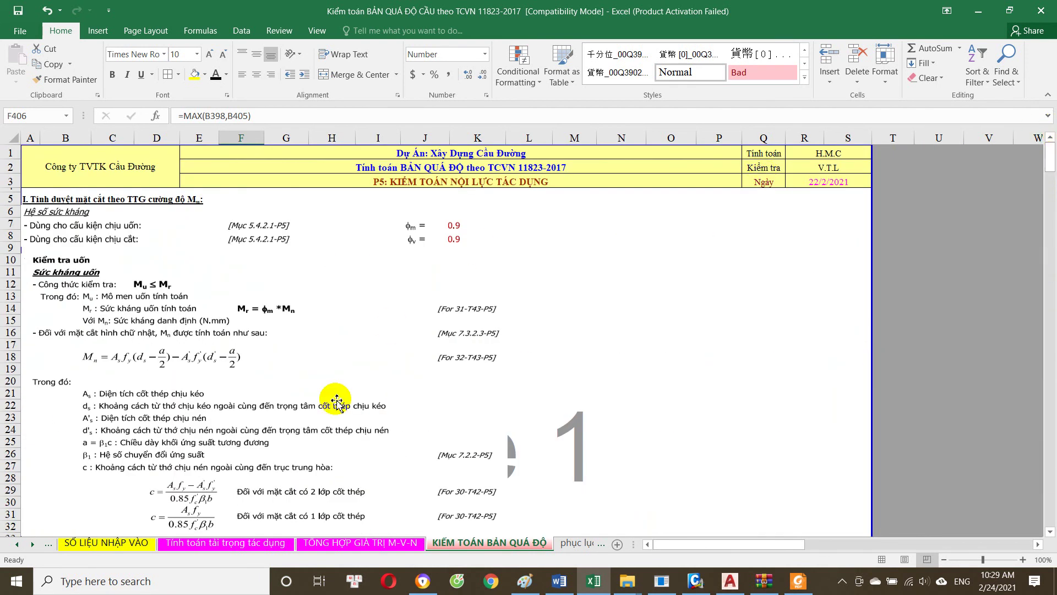
left_click(201, 545)
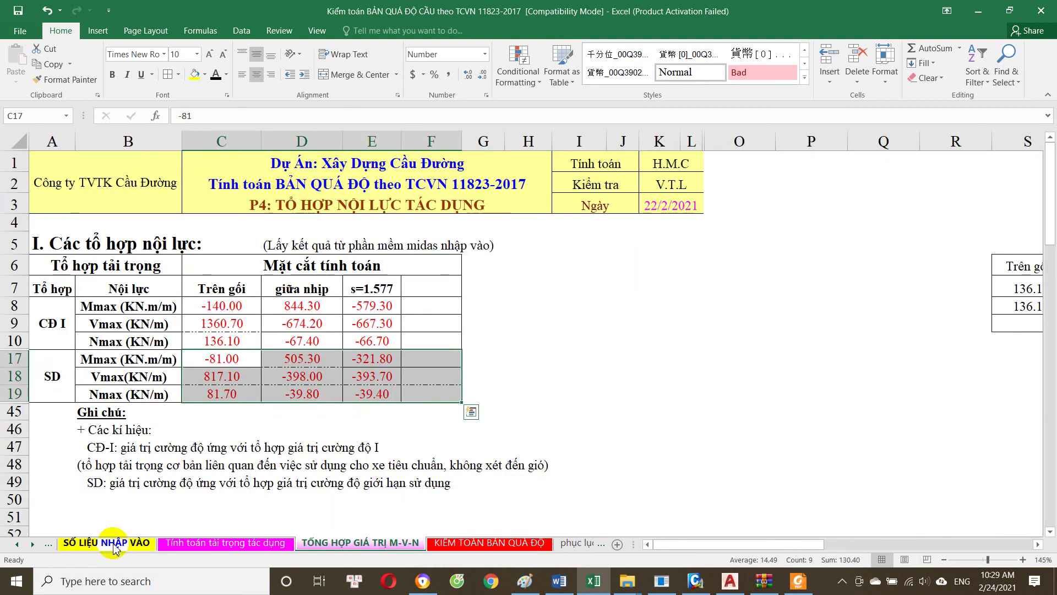
Step: Move from the SỐ LIỆU NHẬP VÀO sheet to the Tiêu chuẩn TK sheet, then show the hidden tray icons
left_click(107, 543)
left_click(31, 543)
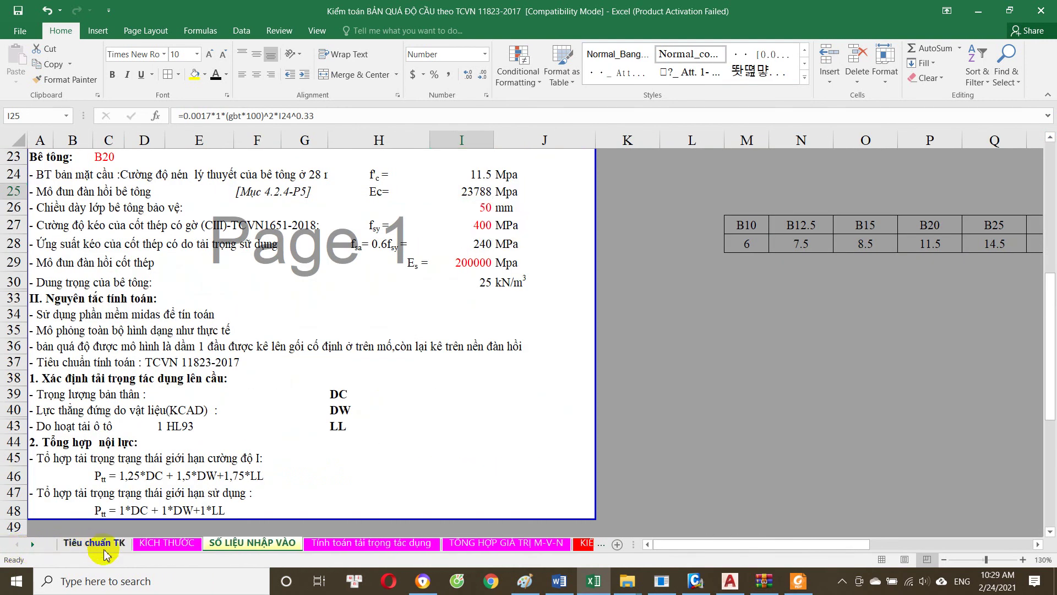
left_click(93, 542)
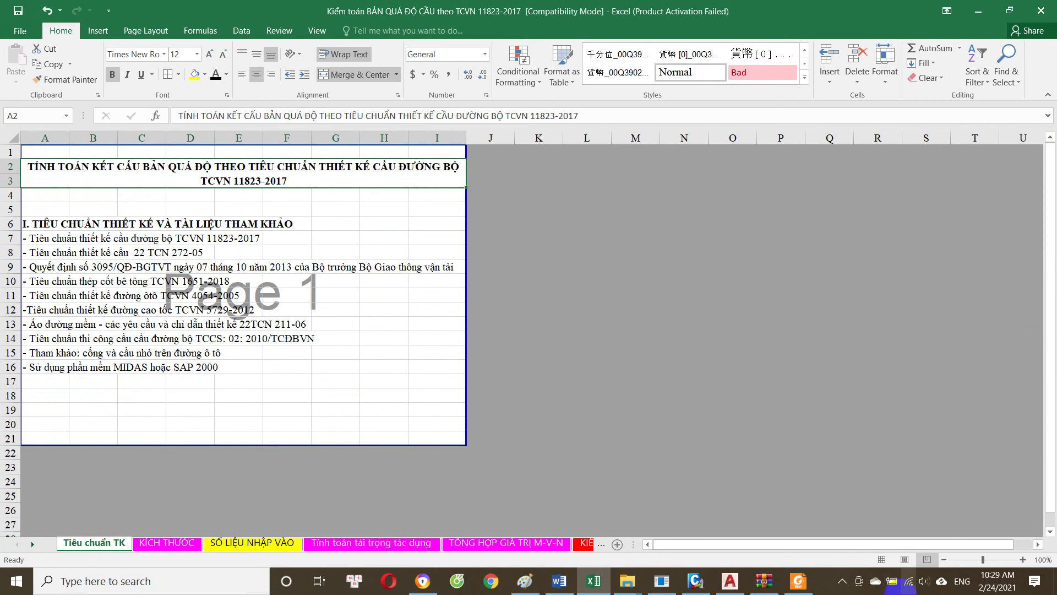
left_click(842, 581)
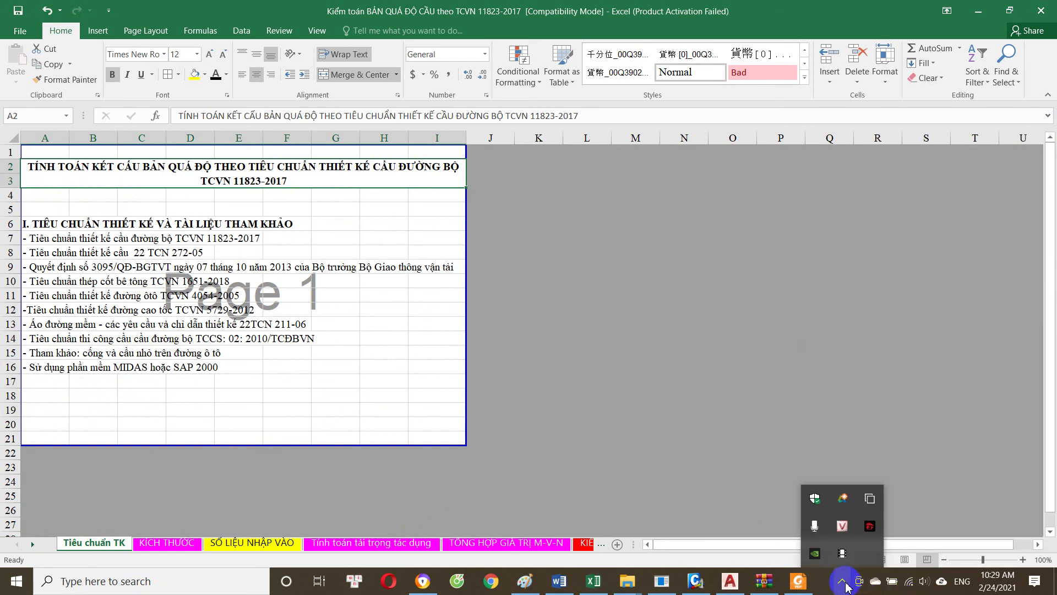